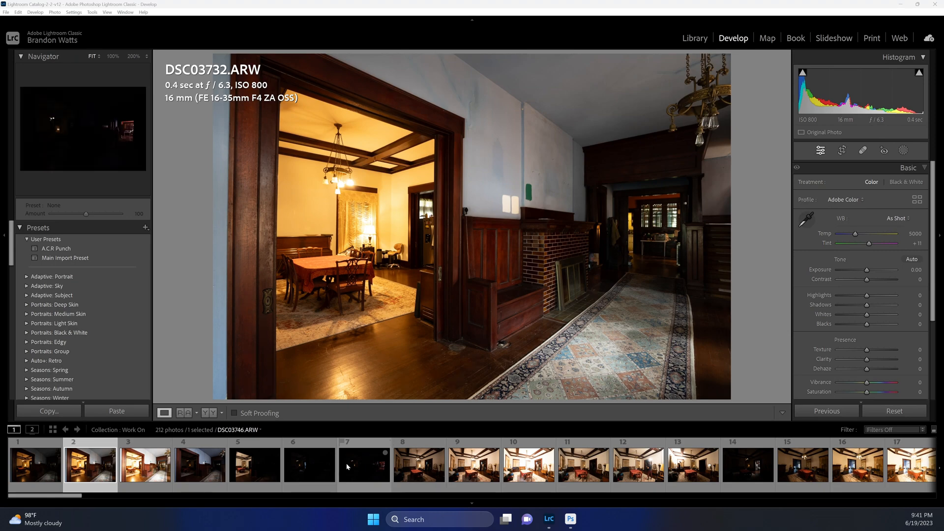
Compare the bracketed exposures of the hallway scene, from DSC03731 through DSC03733 to DSC03739.
left_click(9, 460)
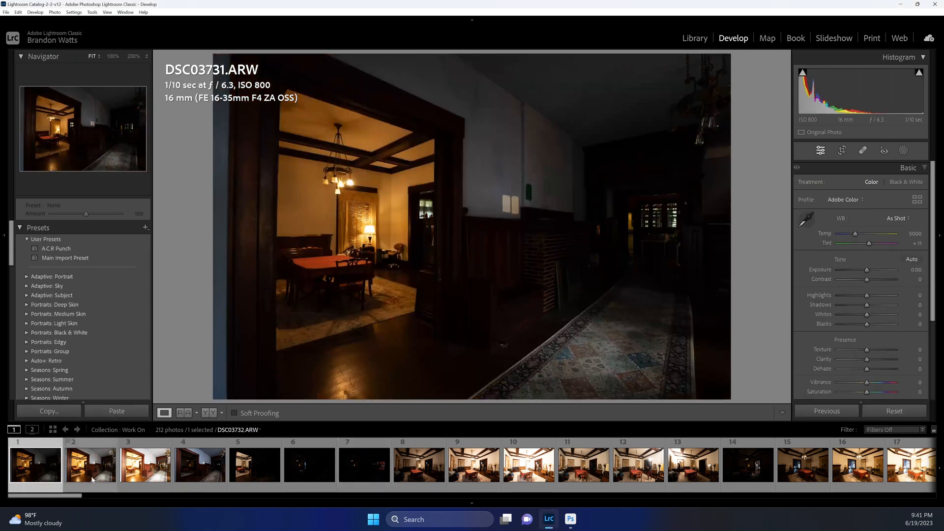
left_click(92, 479)
left_click(147, 477)
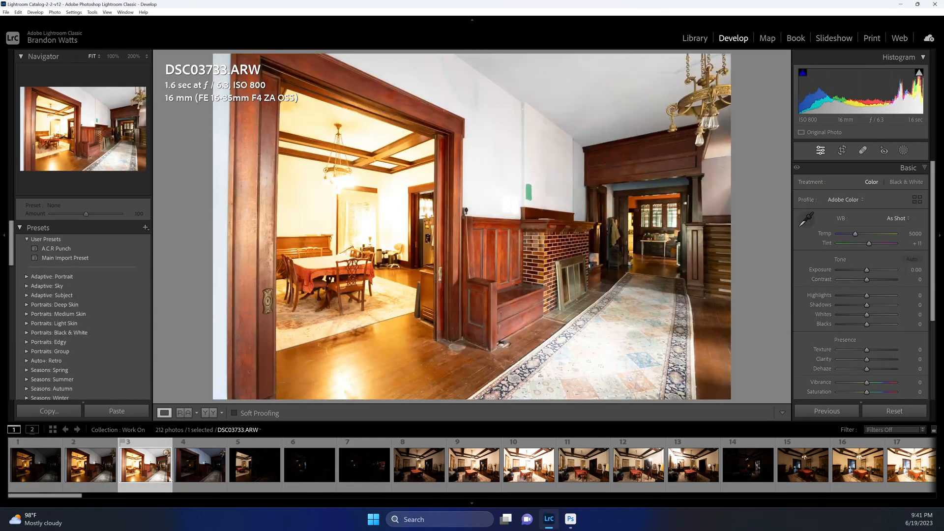
left_click(206, 477)
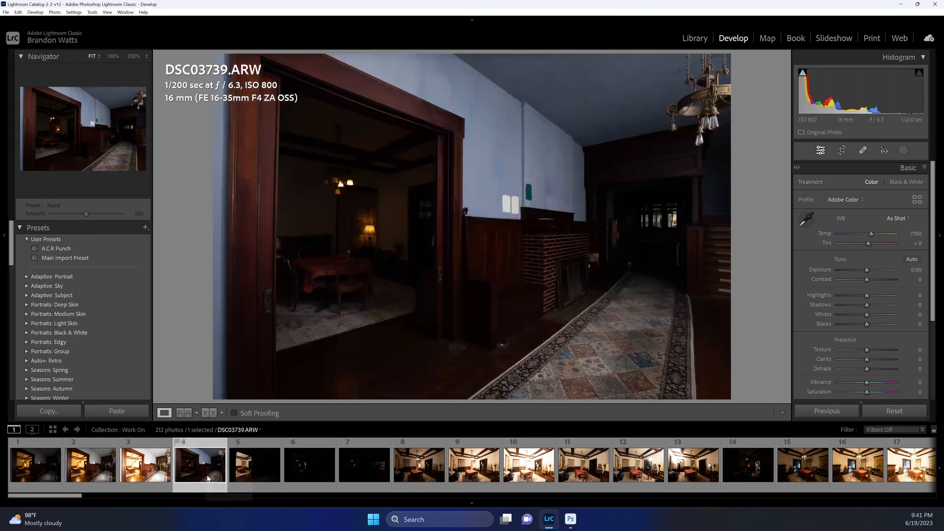
left_click(50, 476)
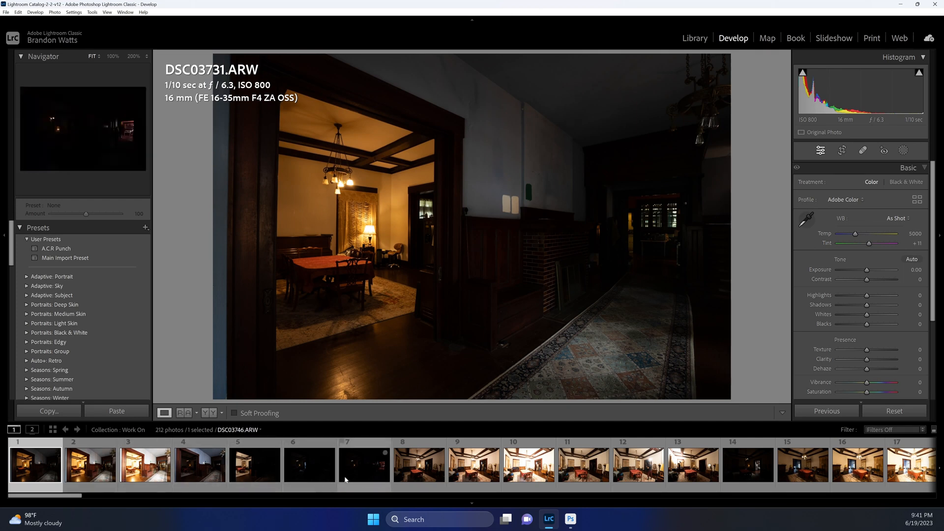
Select all photos with DSC03739 active, turn on Auto Sync and apply the Main Import Preset to them.
left_click(205, 468)
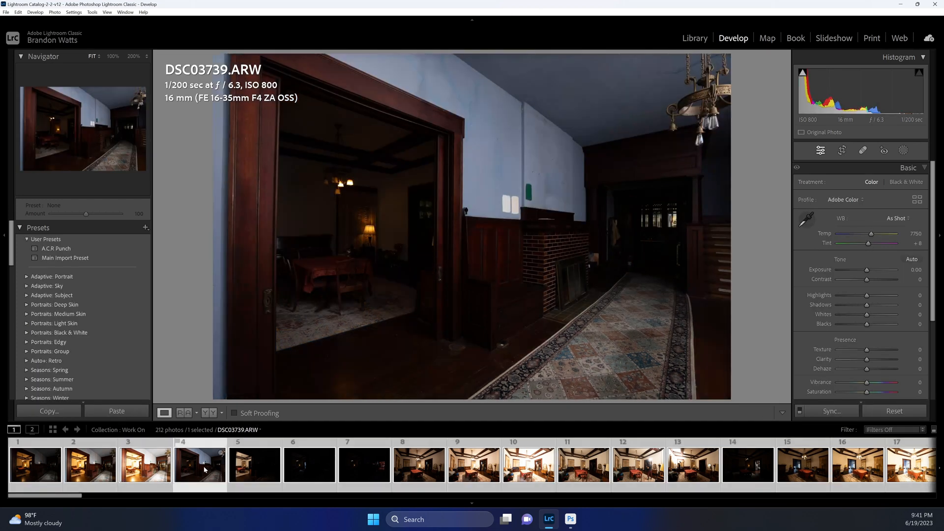
key("ctrl+a")
left_click(801, 411)
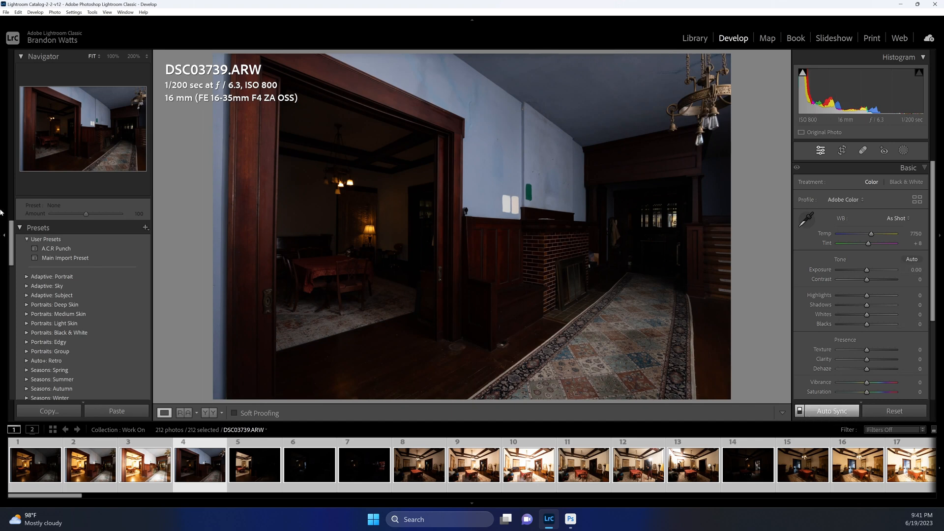
left_click(69, 258)
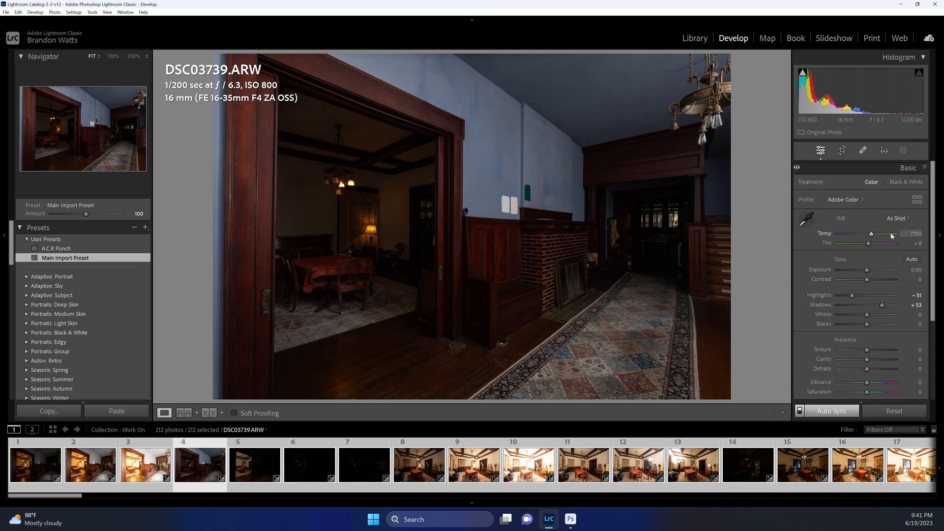
Examine the preset's Lens Corrections, covering both the manual defringe amounts and the lens profile settings.
scroll(846, 330, "down", 3)
left_click(868, 343)
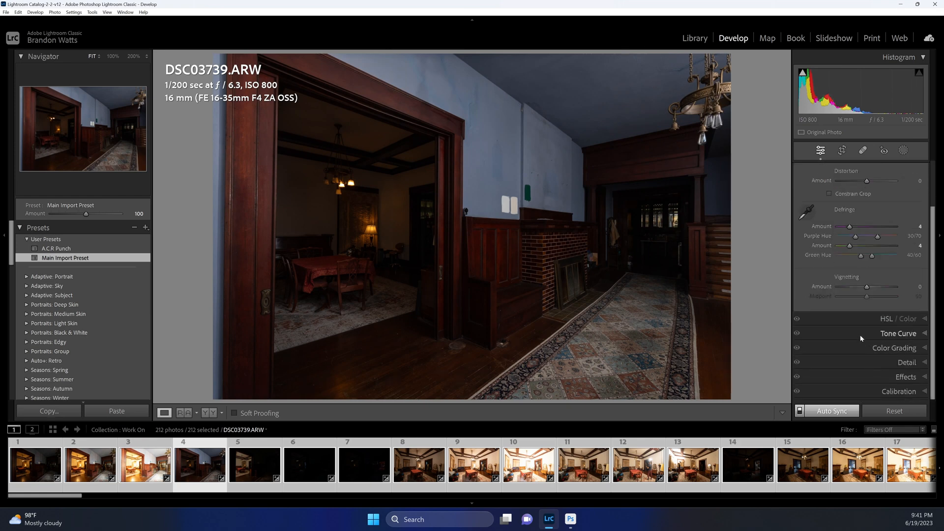
scroll(861, 293, "up", 1)
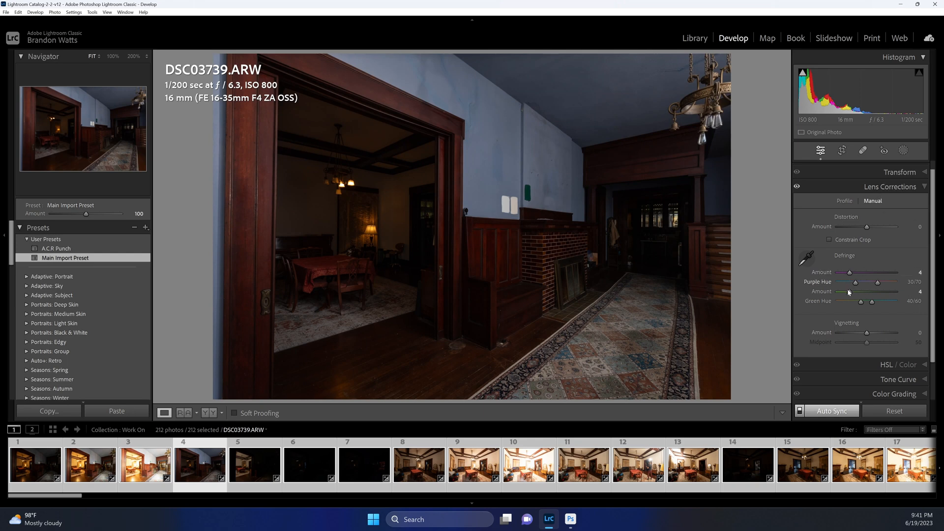
left_click(845, 201)
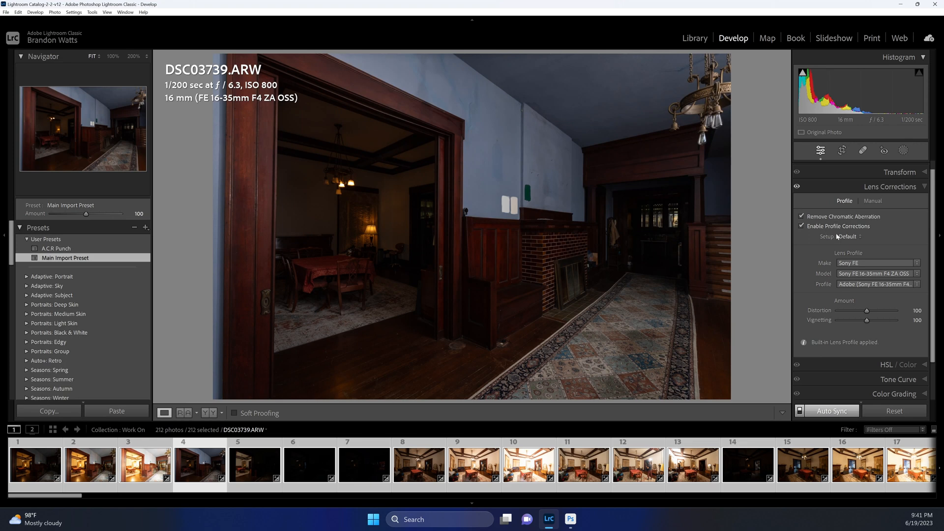
scroll(846, 246, "up", 1)
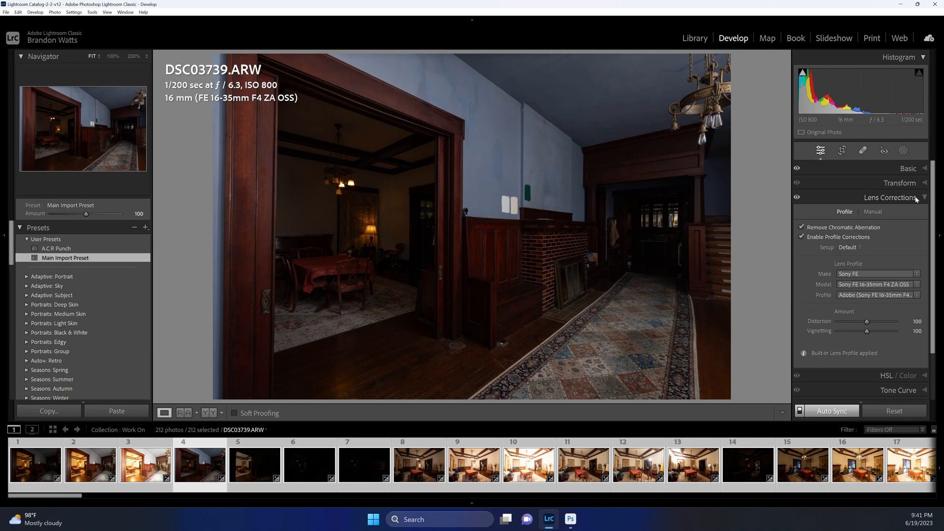
left_click(881, 198)
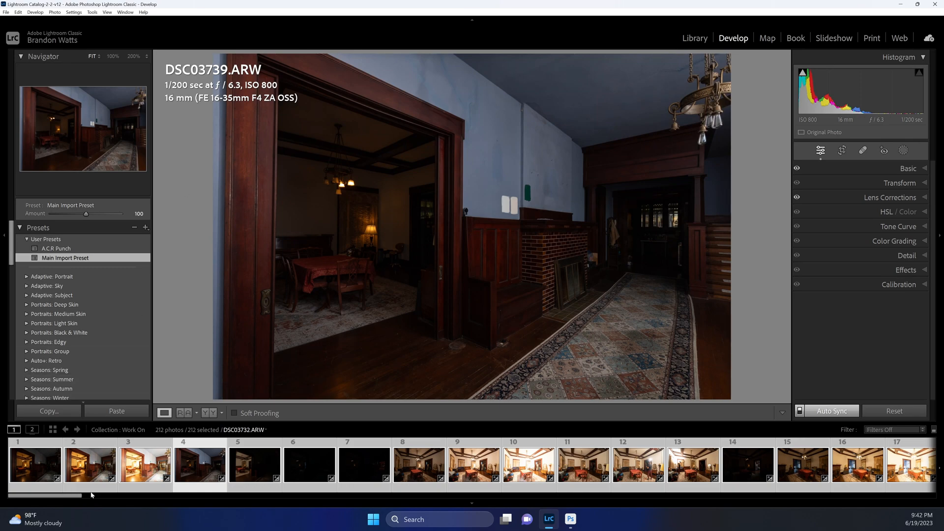
Using DSC03732 as the active photo, set Highlights to -42 for all selected photos.
left_click(92, 478)
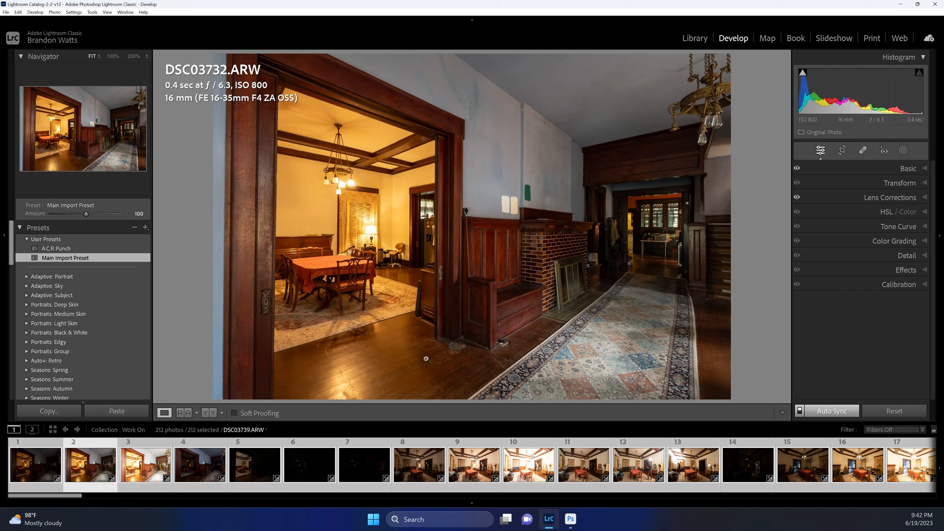
left_click(921, 173)
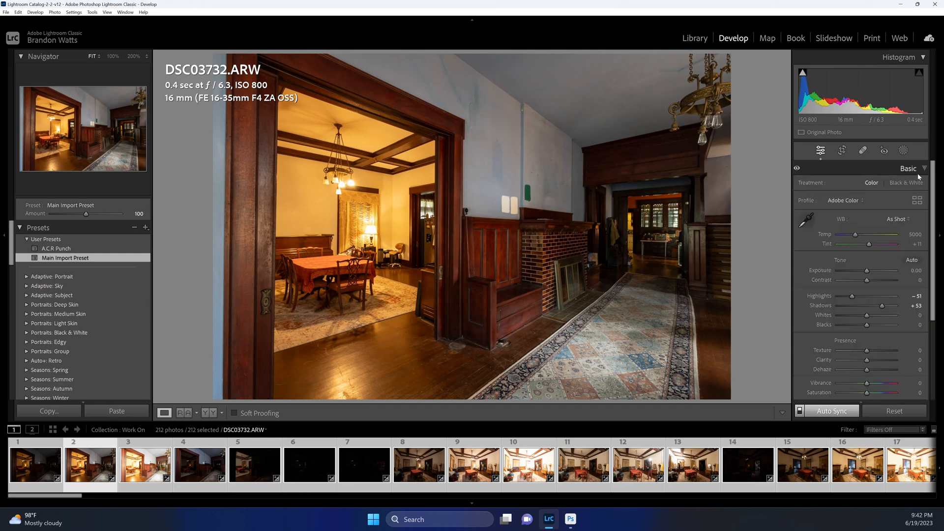
left_click_drag(853, 298, 855, 300)
double_click(855, 299)
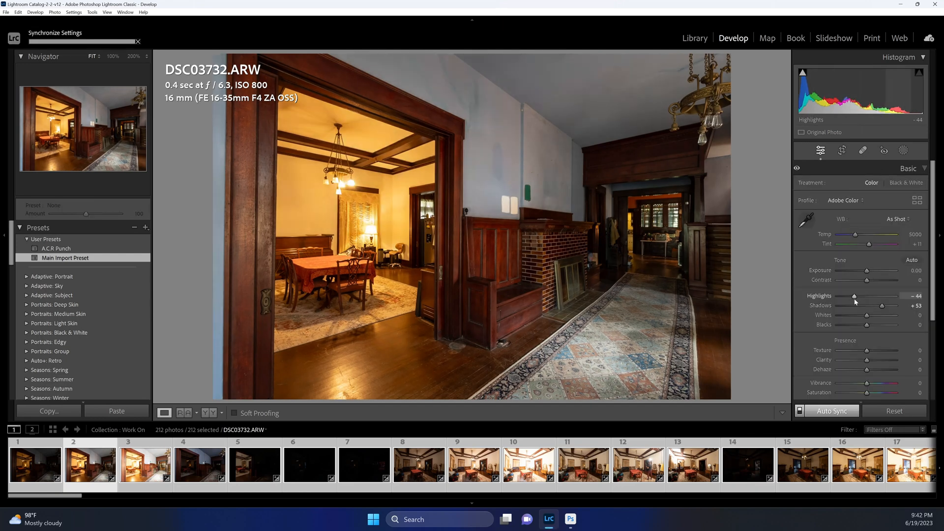
left_click(855, 299)
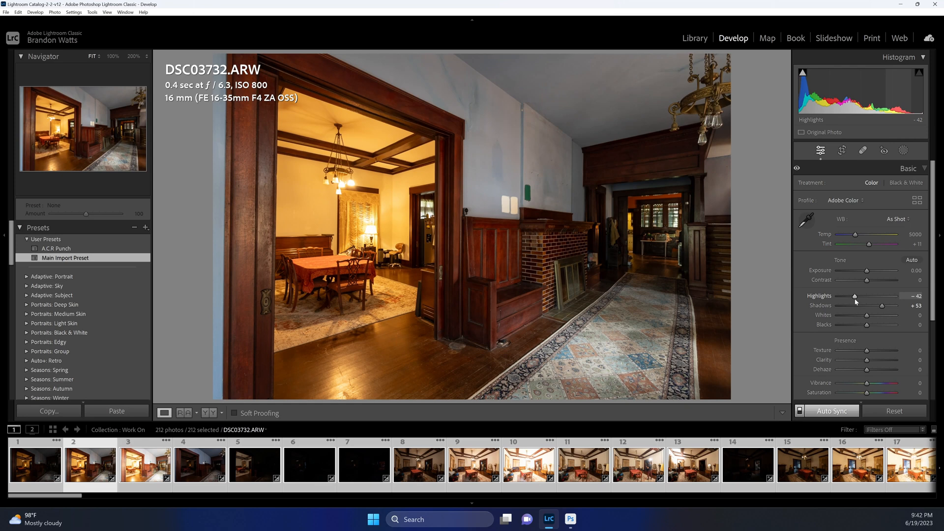
left_click(856, 300)
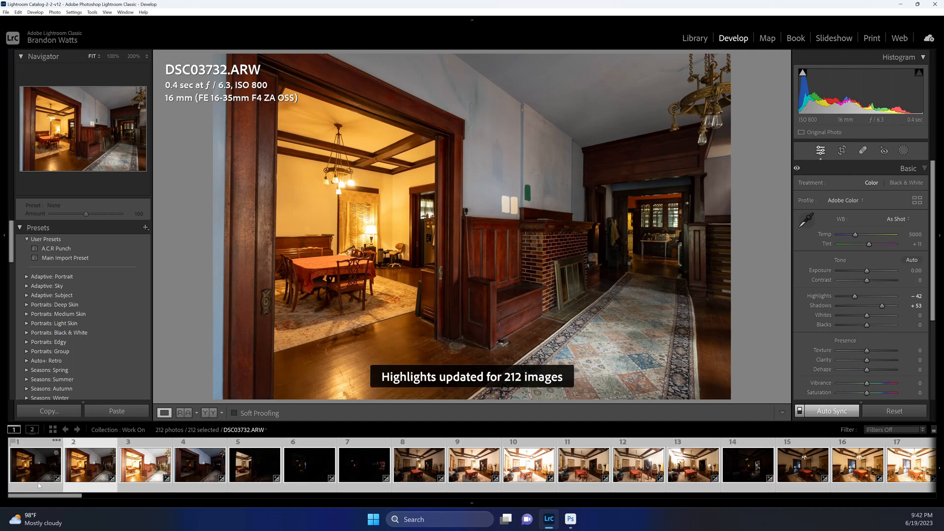
Review the synced adjustment on DSC03731, DSC03733 and DSC03732 individually.
left_click(54, 489)
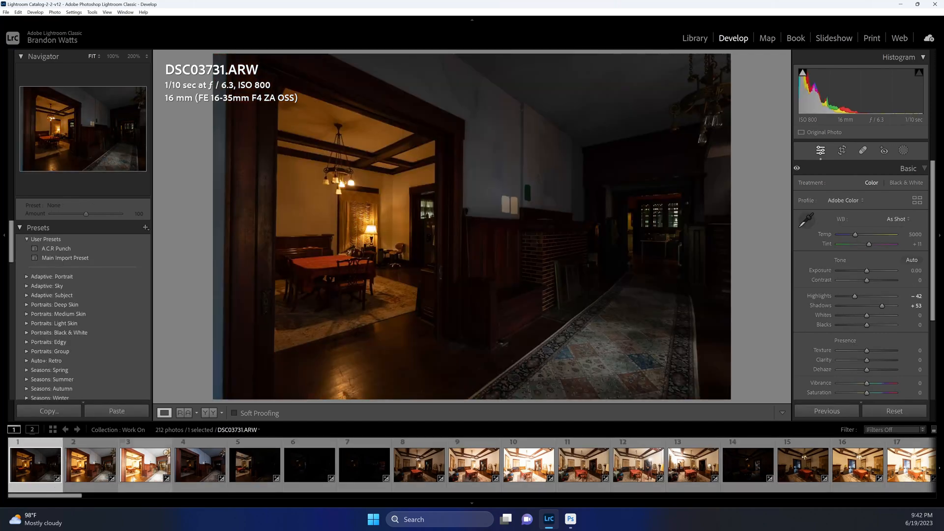
left_click(139, 476)
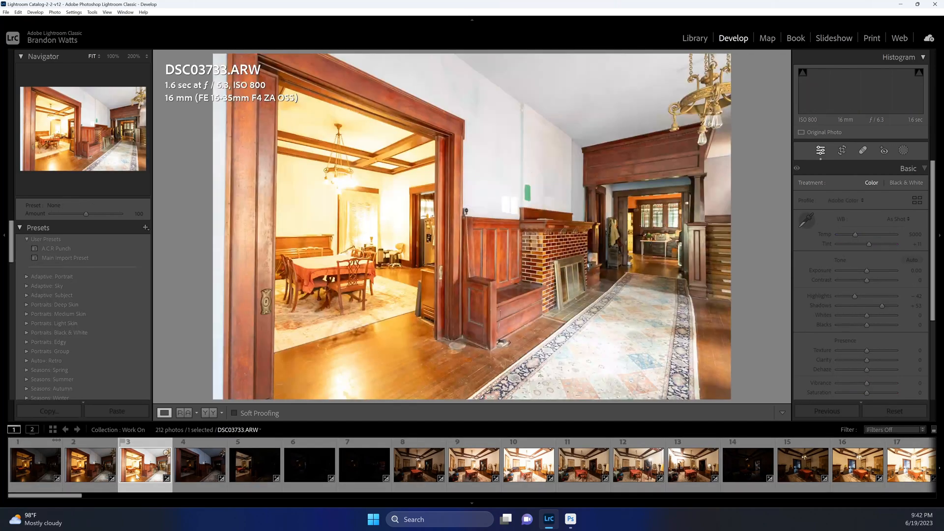
left_click(102, 473)
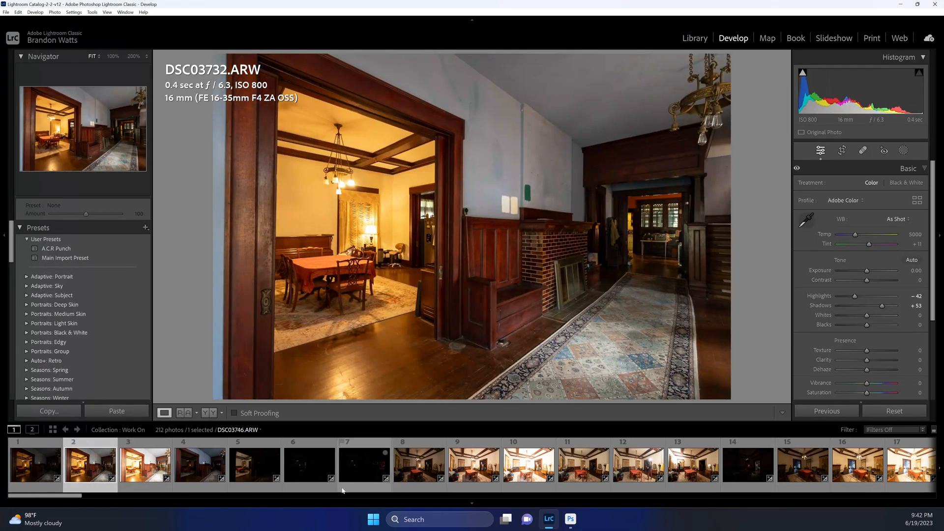
On DSC03739, set the white balance to Auto and raise Exposure to +0.60.
left_click(197, 473)
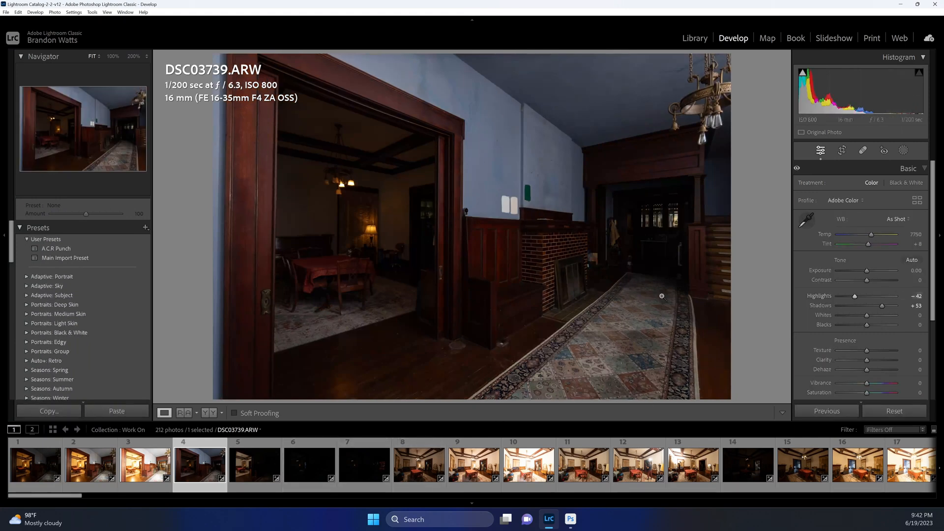
left_click(901, 219)
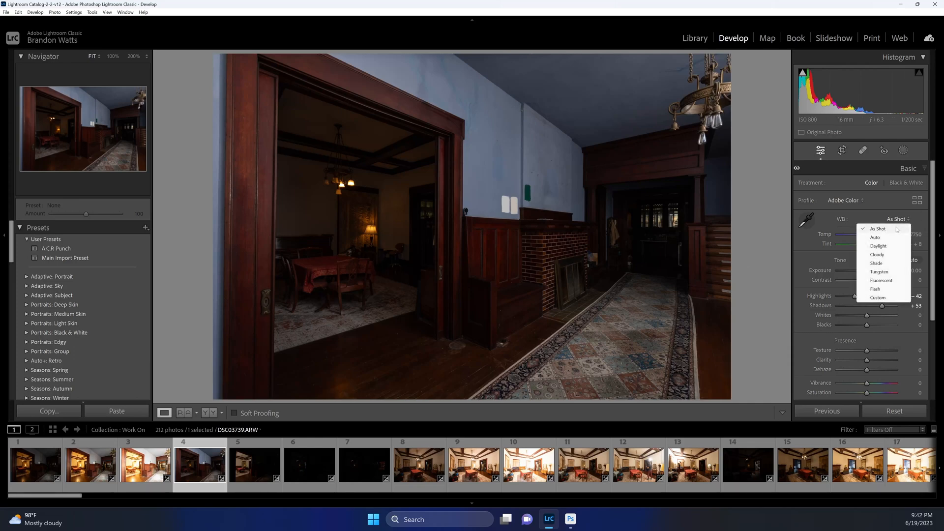
left_click(876, 238)
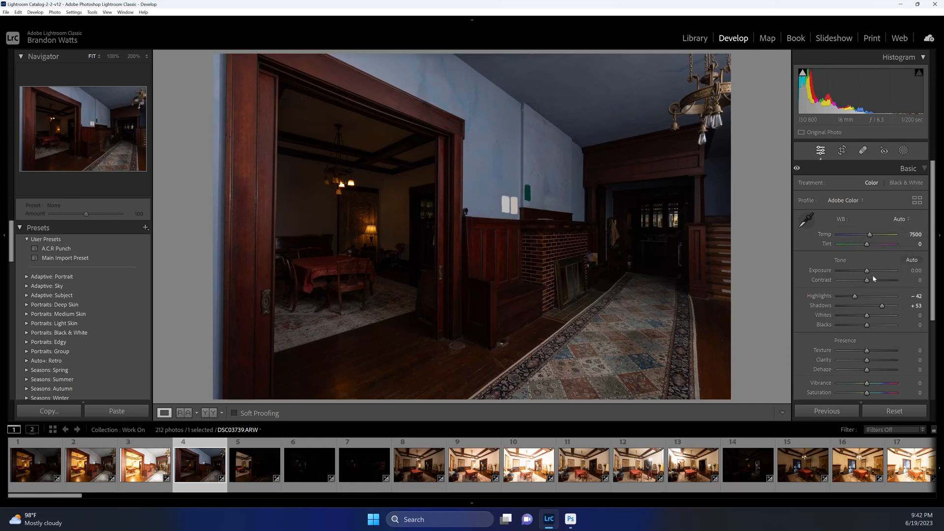
scroll(868, 274, "up", 3)
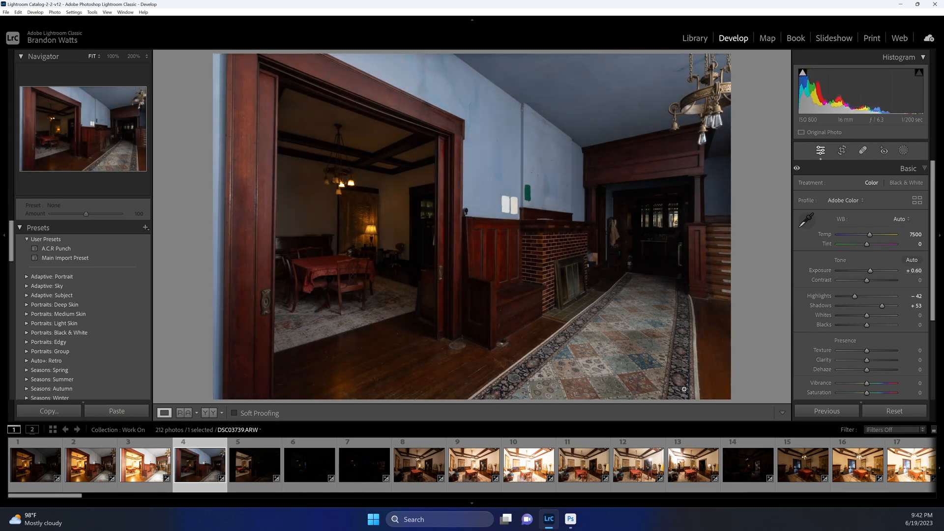
Reset Highlights to 0 on the flash-lit dining room exposure, DSC03741.
left_click(251, 461)
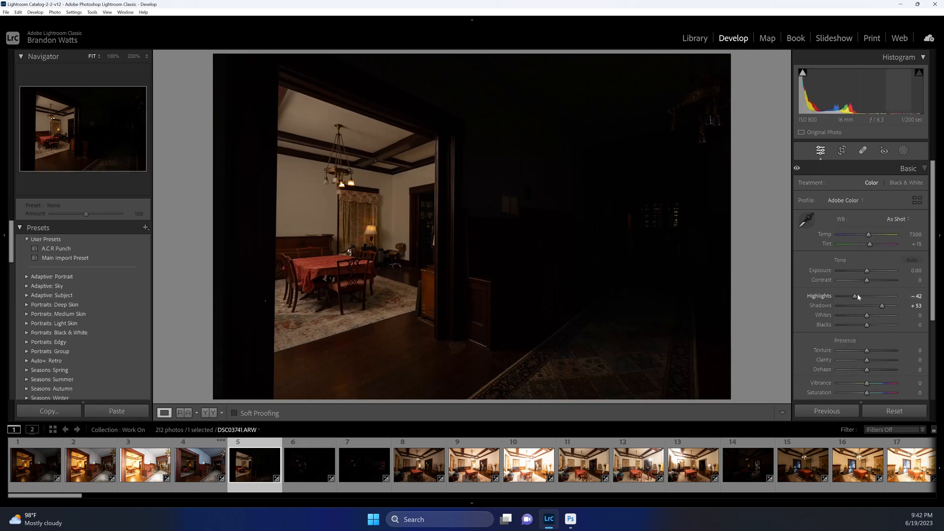
double_click(850, 296)
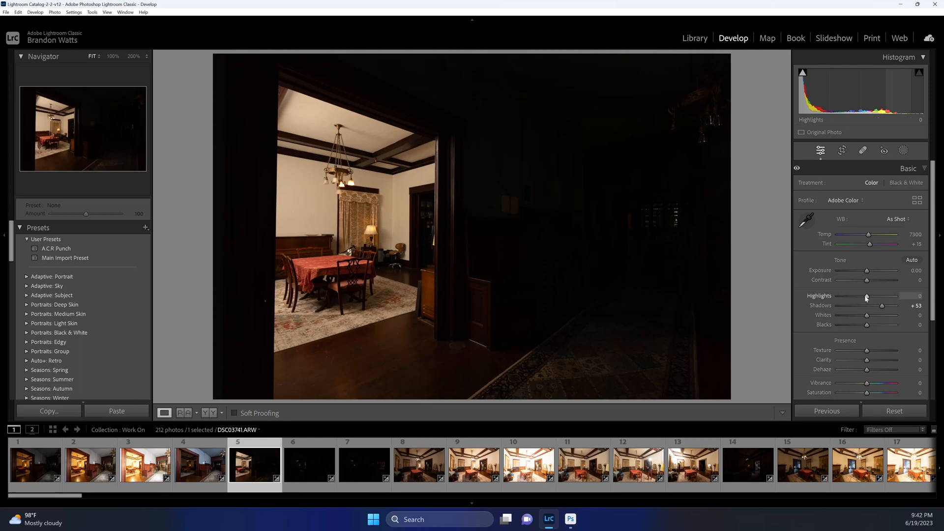
Try the Auto white balance on DSC03741, inspect the dining room walls at 100%, and restore As Shot.
left_click(893, 219)
left_click(893, 237)
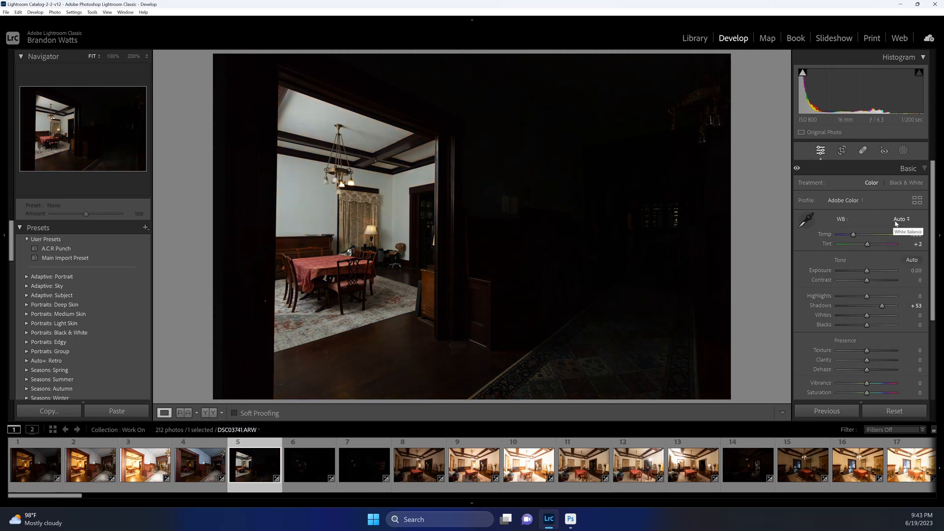
left_click(322, 202)
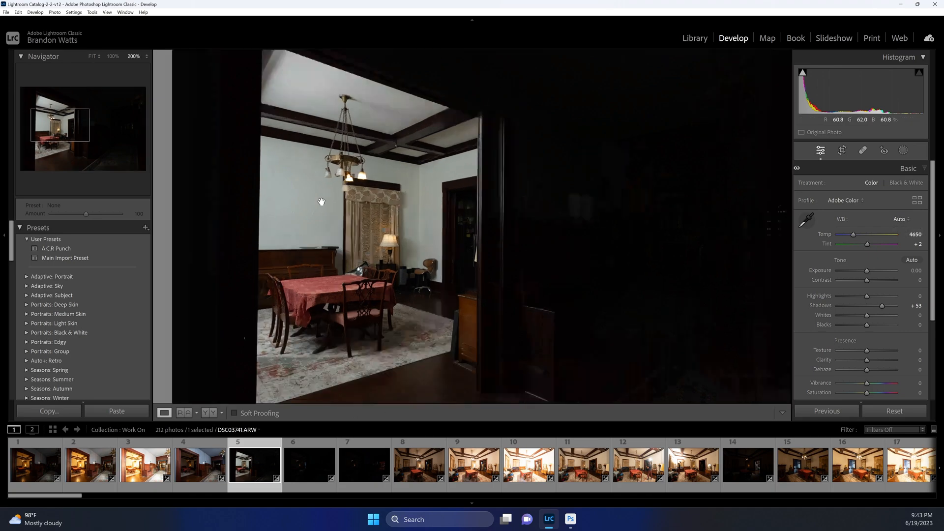
left_click_drag(550, 177, 431, 228)
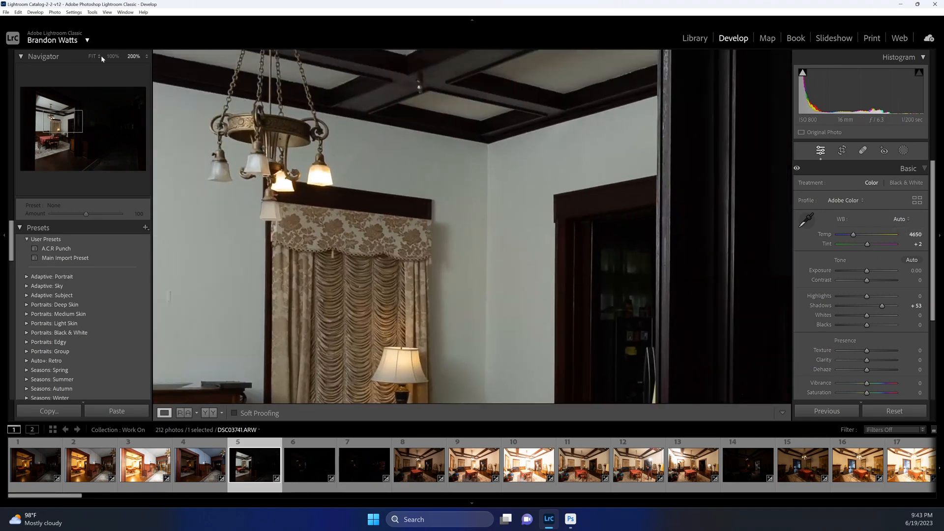
left_click(119, 58)
left_click(114, 57)
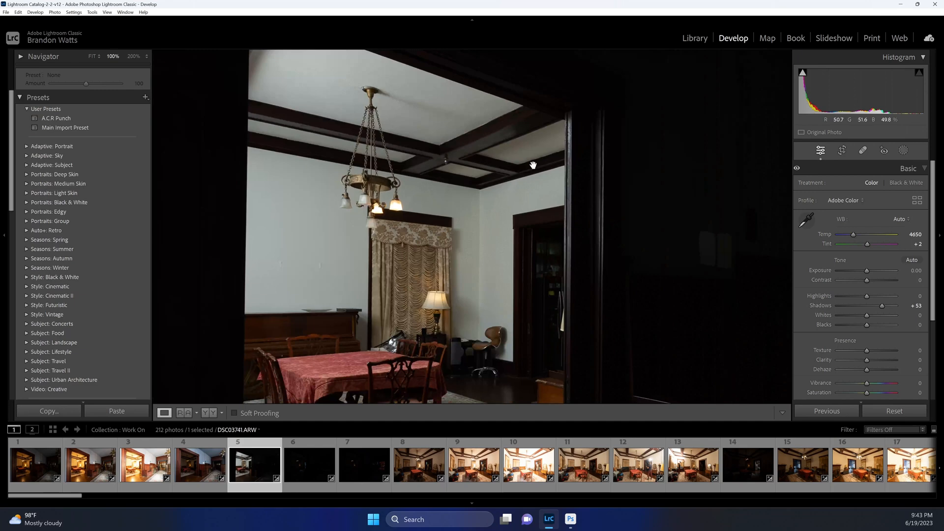
left_click(901, 219)
left_click(881, 225)
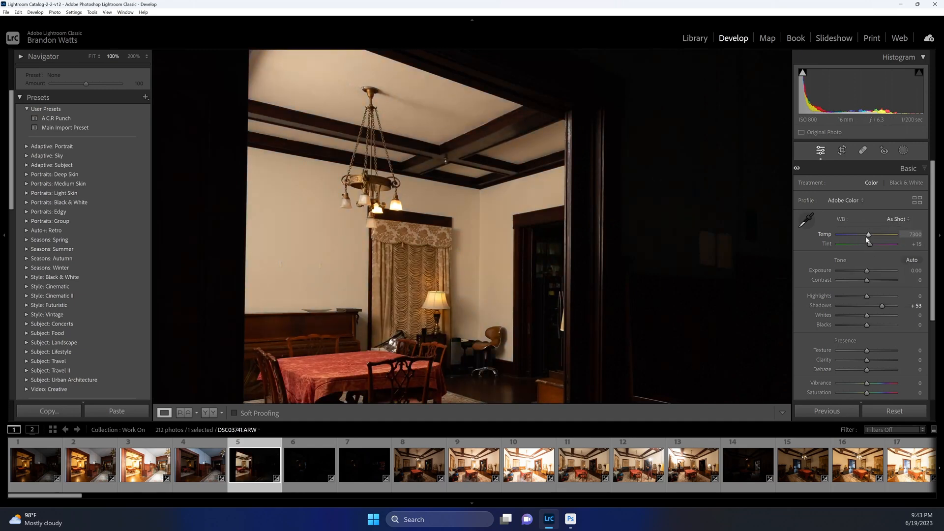
Cool the white balance of DSC03741 to Temp 6017 and Tint +12, and check the dining room up close.
mouse_move(866, 237)
left_mouse_down()
mouse_move(859, 241)
mouse_move(871, 245)
mouse_move(861, 236)
left_mouse_up()
left_click(497, 254)
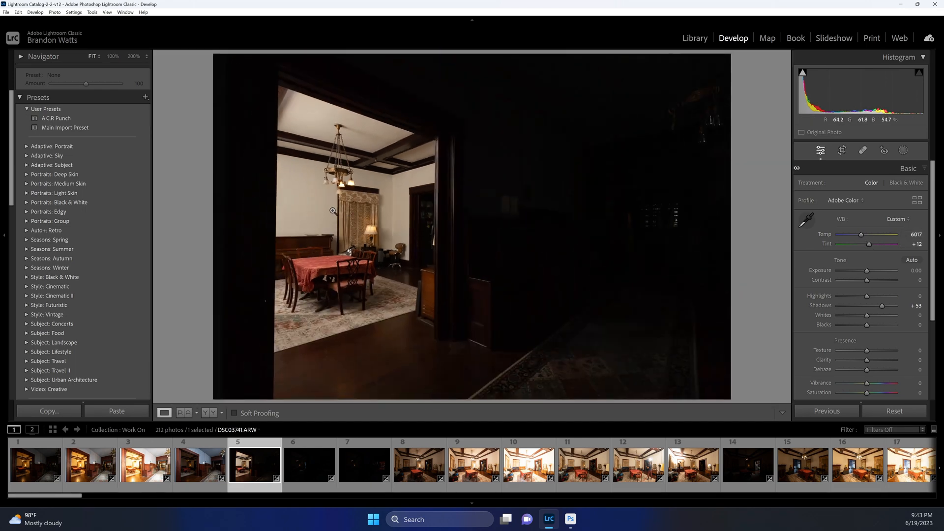
left_click(319, 232)
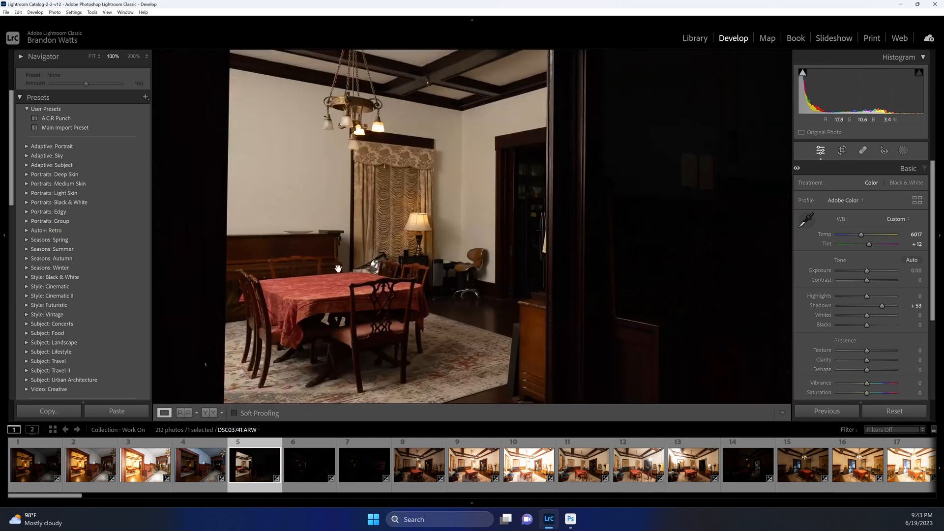
left_click(448, 341)
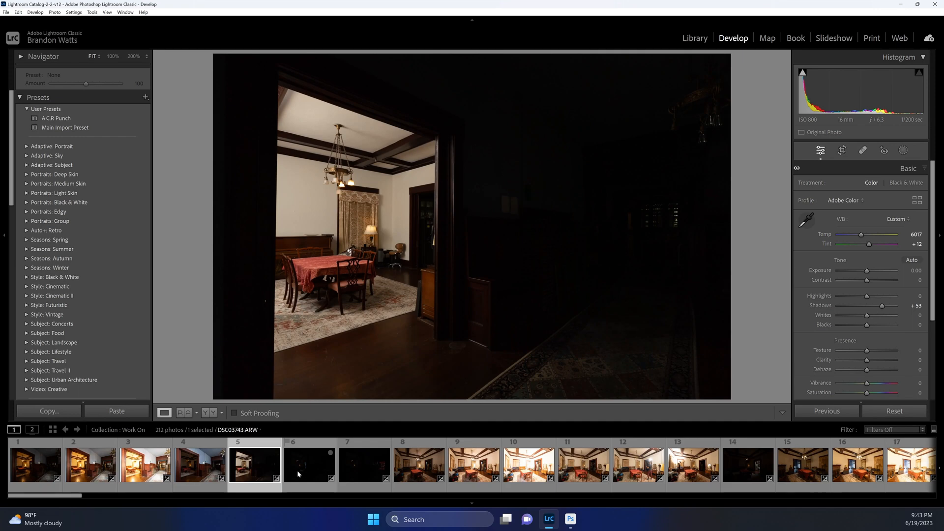
Set the white balance Temp of the dark kitchen-lit exposure DSC03743 to 5000 and inspect the refrigerator doorway at 100%.
left_click(297, 474)
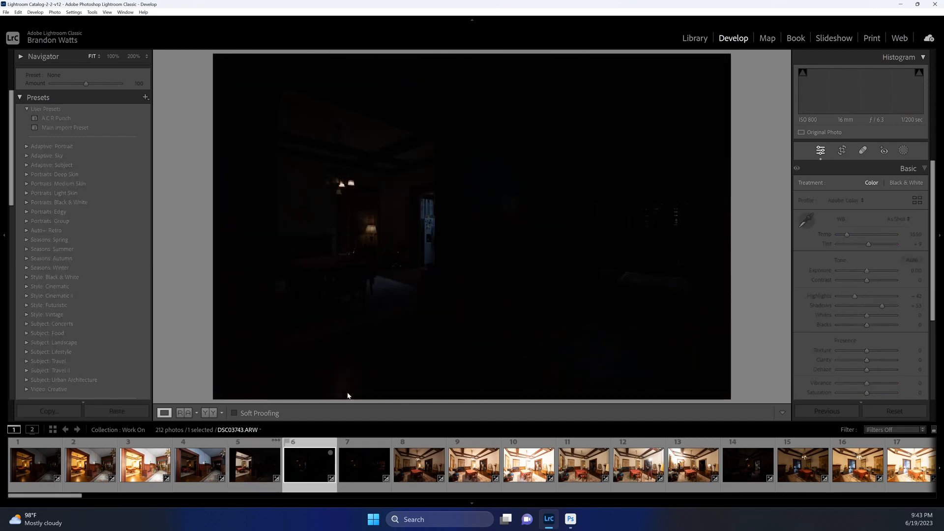
left_click(428, 236)
left_click_drag(436, 230, 781, 276)
left_click(725, 257)
left_click(427, 234)
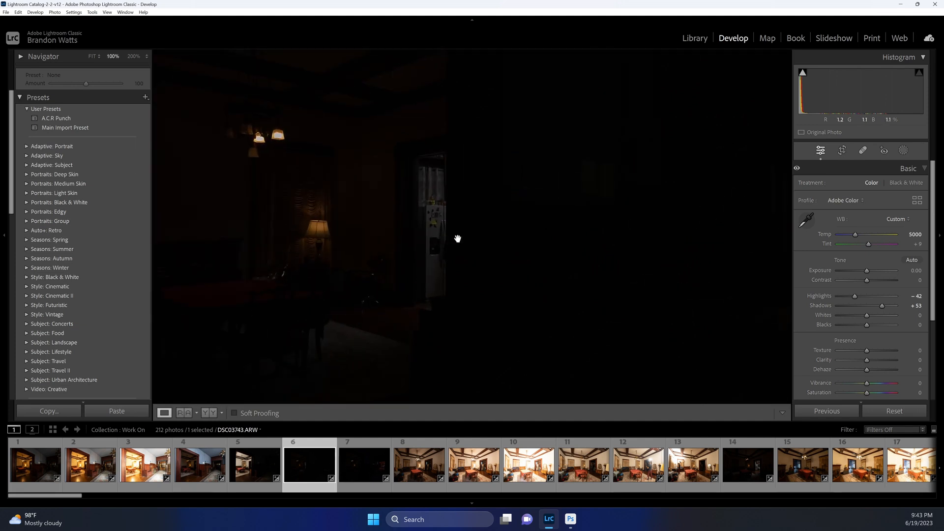
Replace the preset's Highlights reduction on DSC03743 with Highlights +18.
double_click(854, 296)
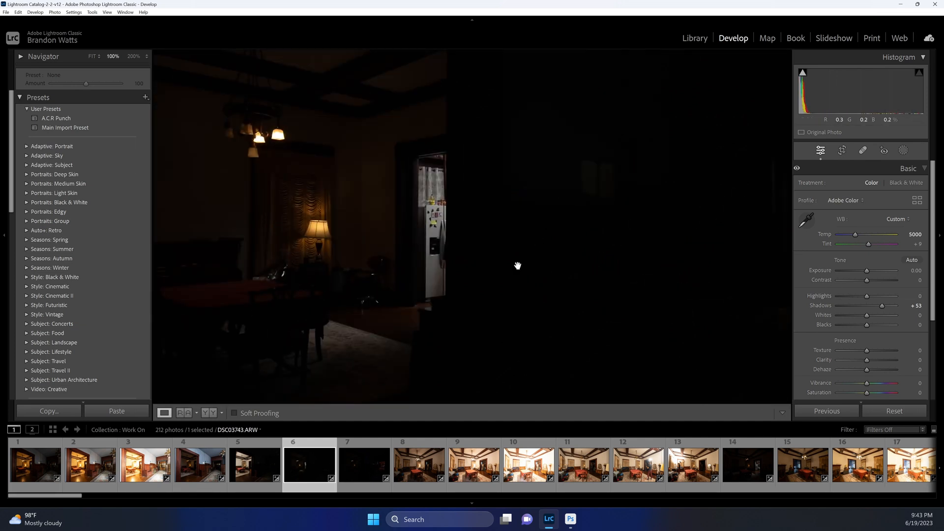
left_click(872, 296)
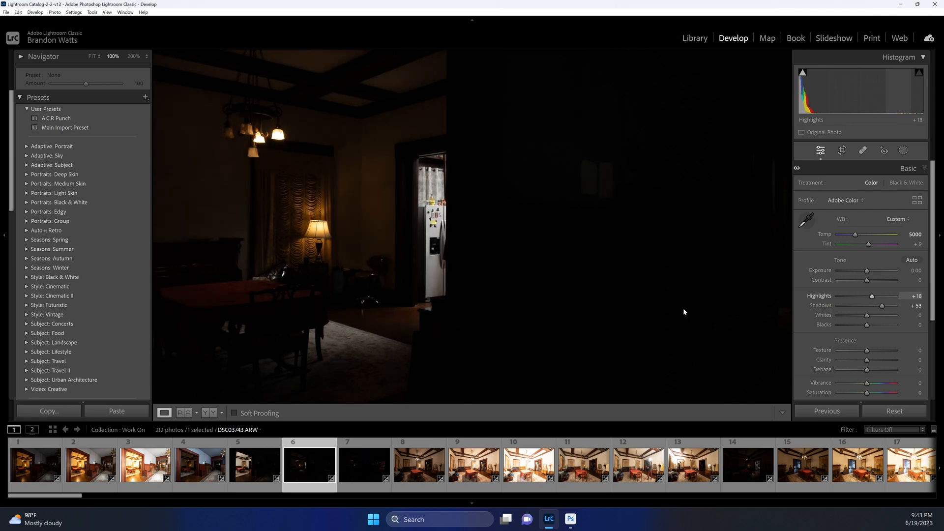
left_click_drag(566, 296, 563, 297)
left_click(524, 369)
Reset Highlights to 0 on the next dark exposure, DSC03746, and inspect its lit far room at 100%.
left_click(368, 464)
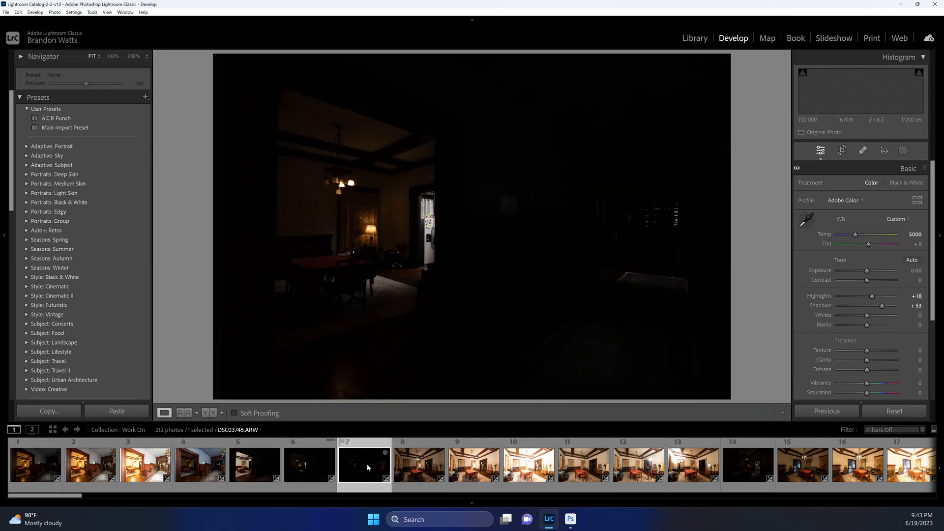
left_click(679, 209)
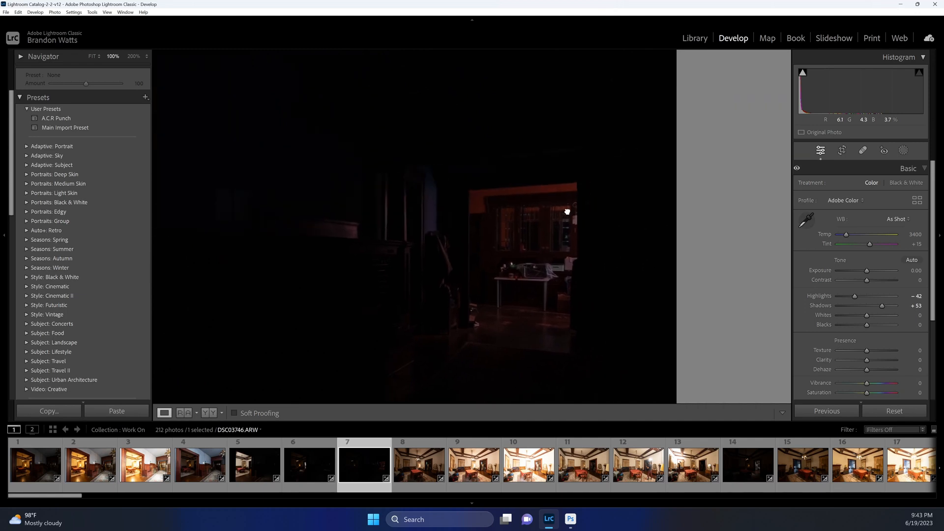
double_click(859, 296)
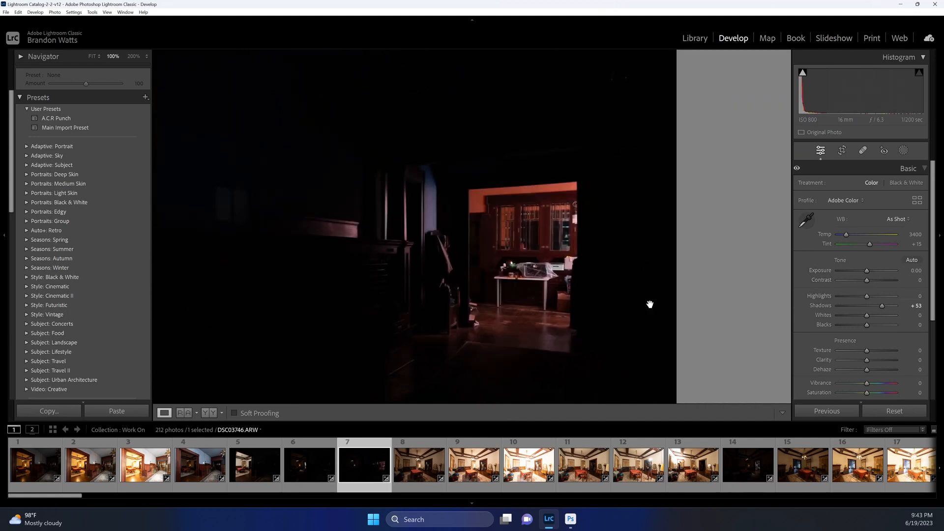
left_click(538, 283)
left_click(538, 284)
left_click_drag(736, 216, 397, 270)
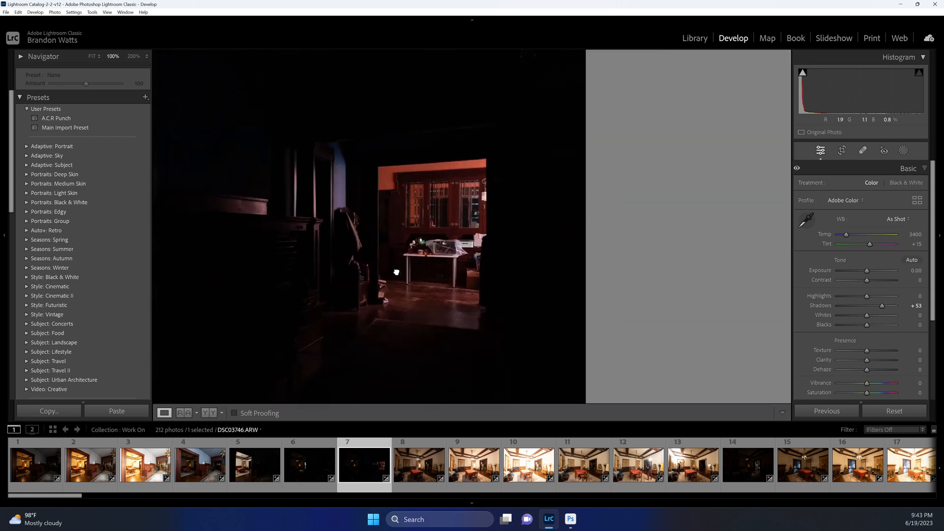
Sample DSC03746's white balance from the white table at 200%, giving Temp 2600 and Tint -26, and raise Highlights to +10.
left_click(132, 57)
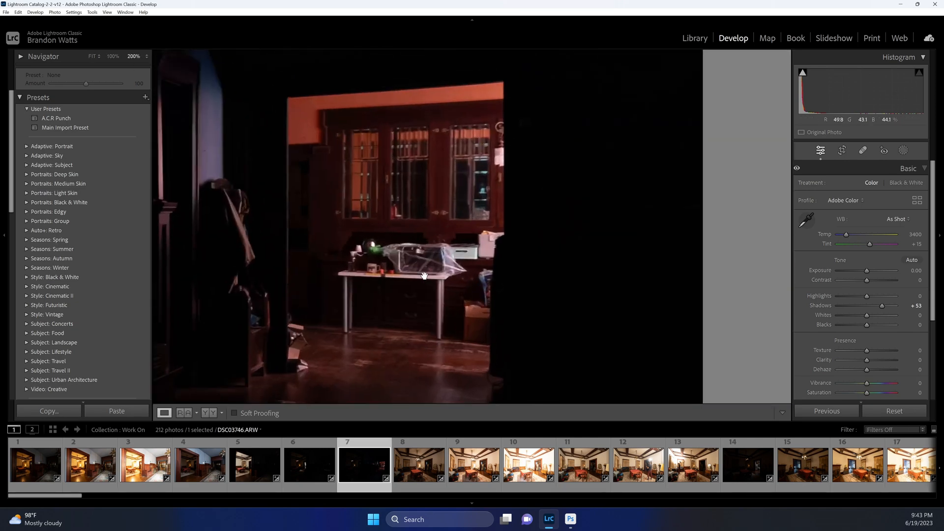
key("w")
left_click(458, 282)
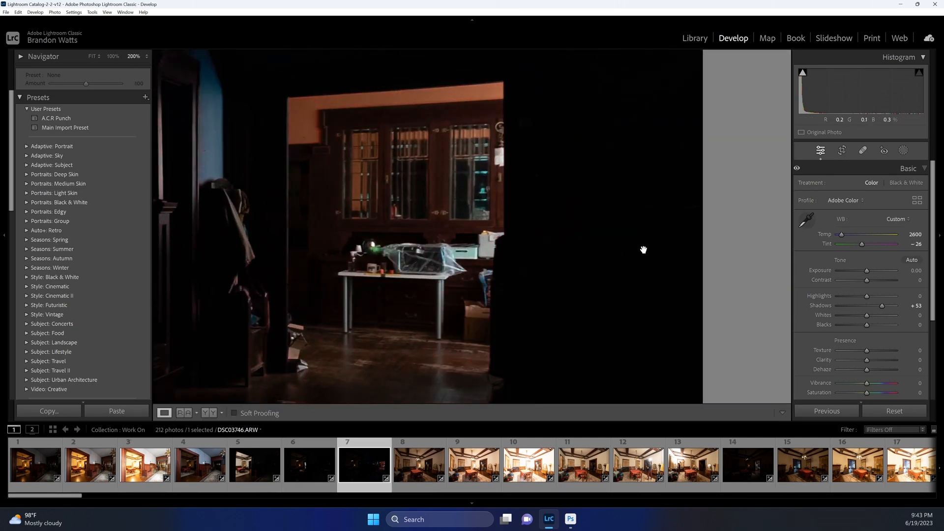
left_click_drag(868, 298, 871, 299)
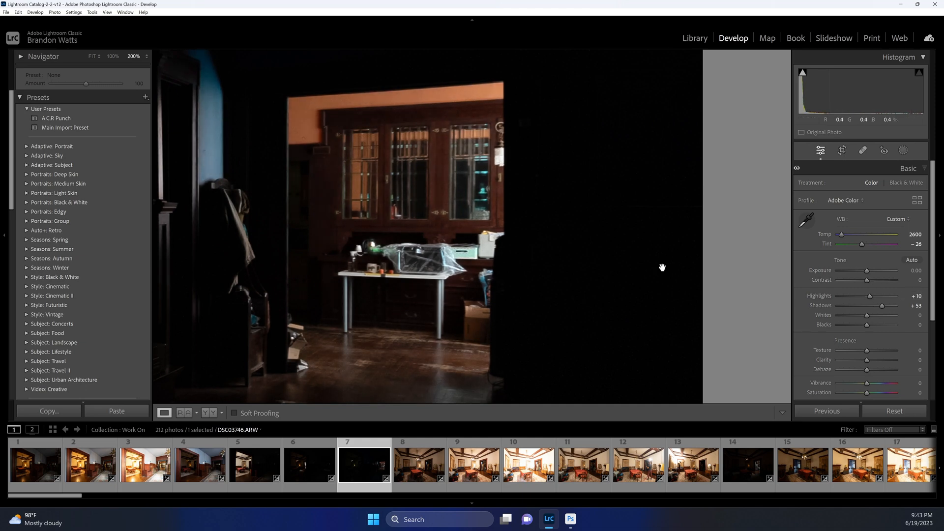
left_click(473, 270)
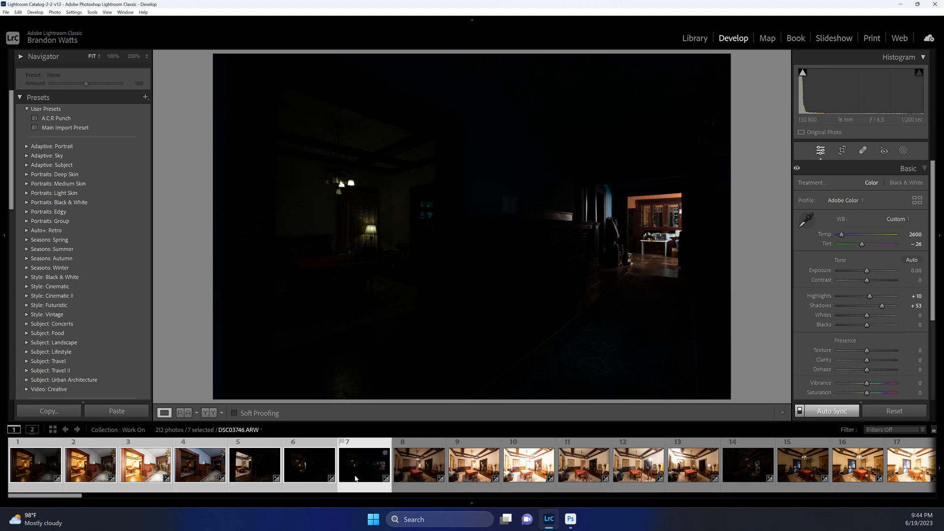
Select the seven dining room frames 8 to 14 and make the flash-lit DSC03751 the active photo.
left_click(401, 475)
scroll(399, 485, "down", 5)
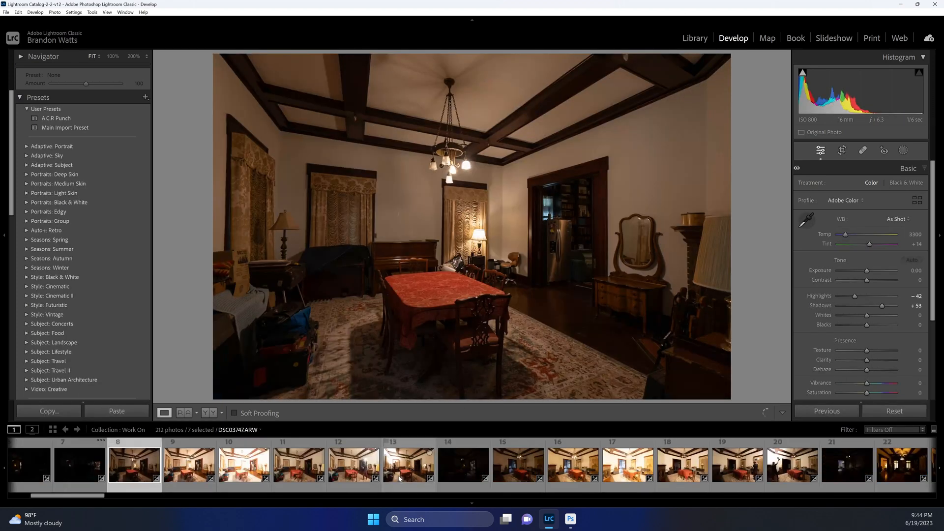
left_click(473, 466, "shift")
left_click(301, 467)
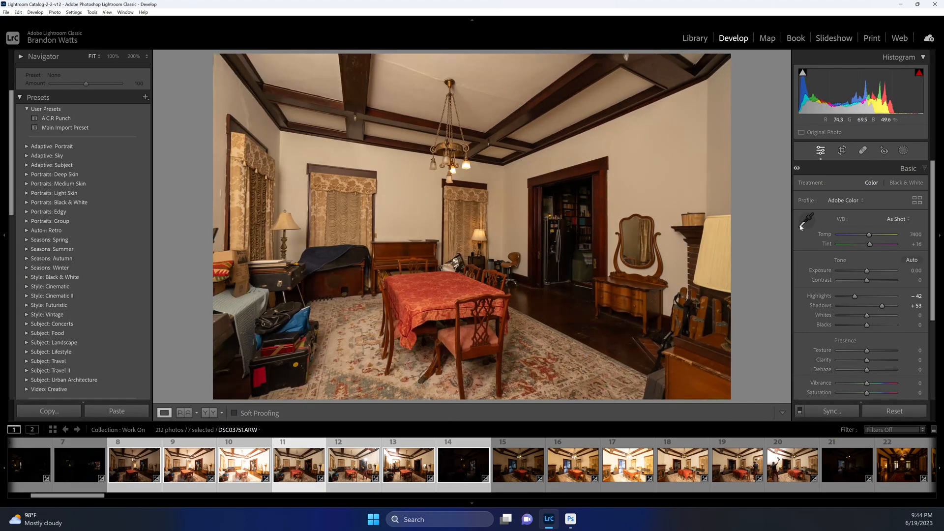
Try the Auto white balance on DSC03751 and restore As Shot.
left_click(897, 219)
left_click(885, 236)
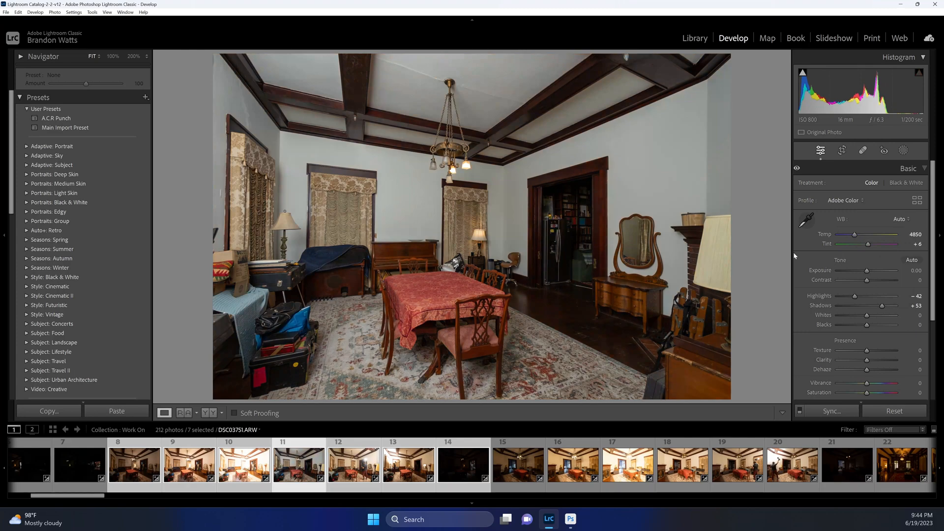
left_click(898, 220)
left_click(890, 210)
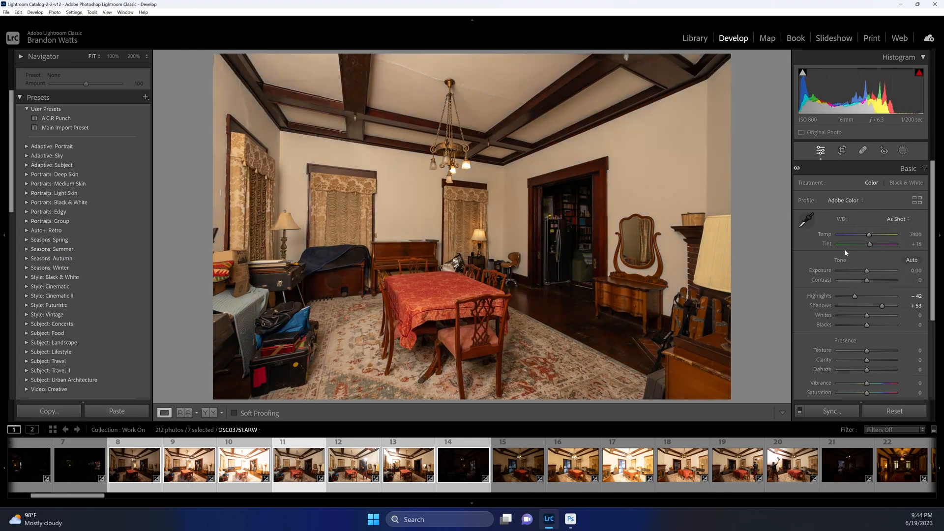
Copy only the White Balance setting from the corrected flash exposure DSC03741.
scroll(157, 462, "up", 5)
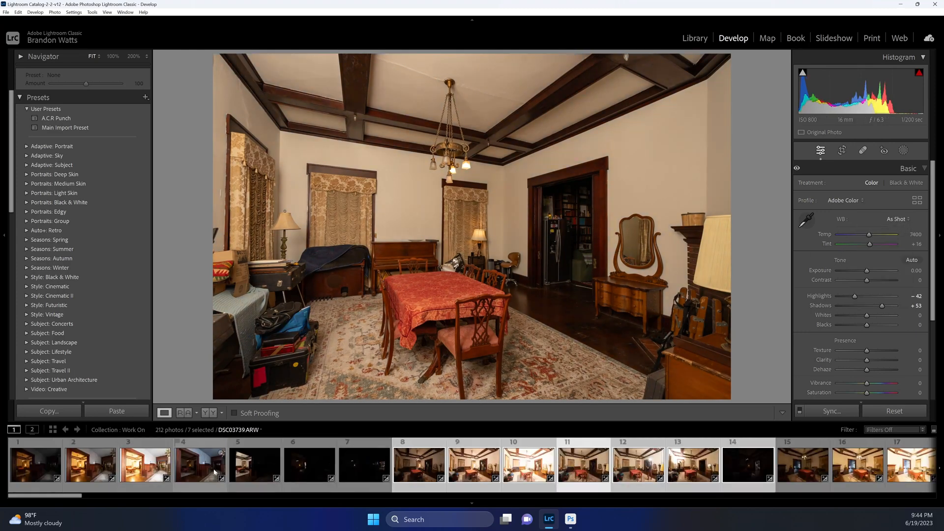
left_click(263, 473, "ctrl")
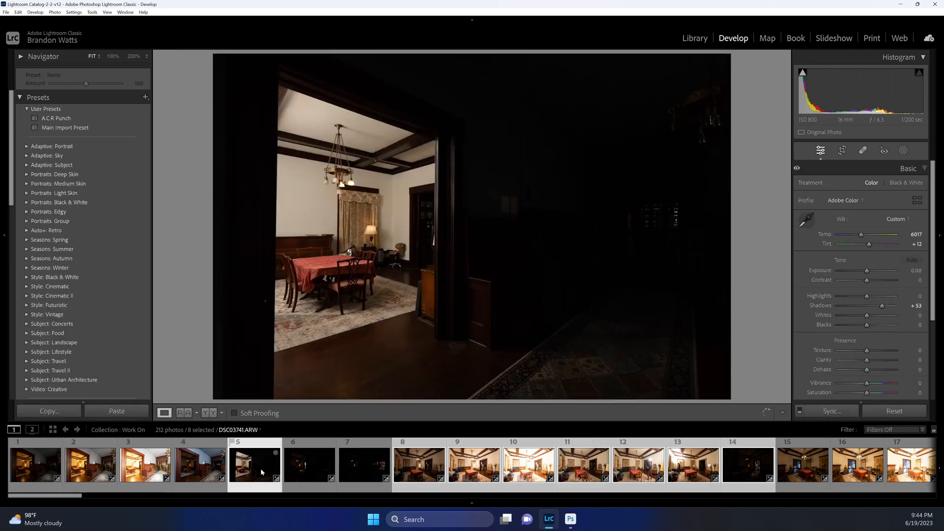
key("ctrl+shift+c")
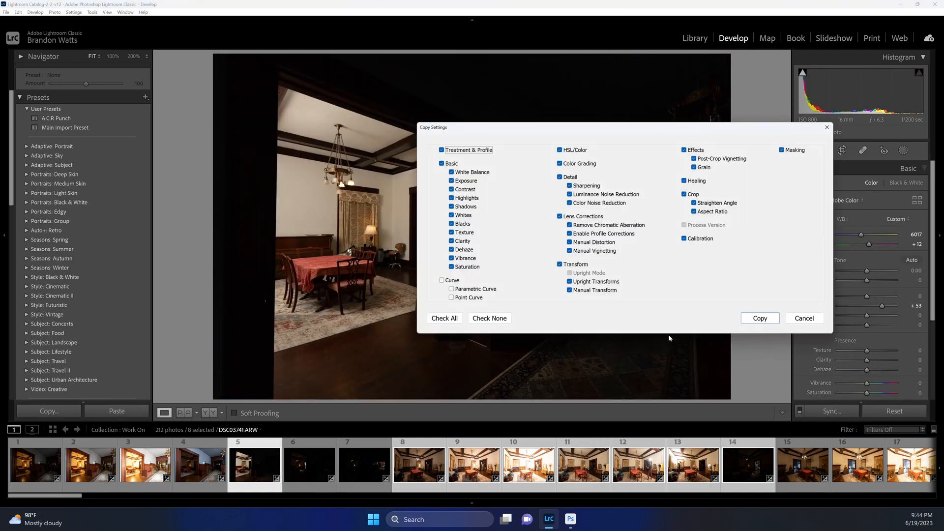
left_click(497, 320)
left_click(476, 173)
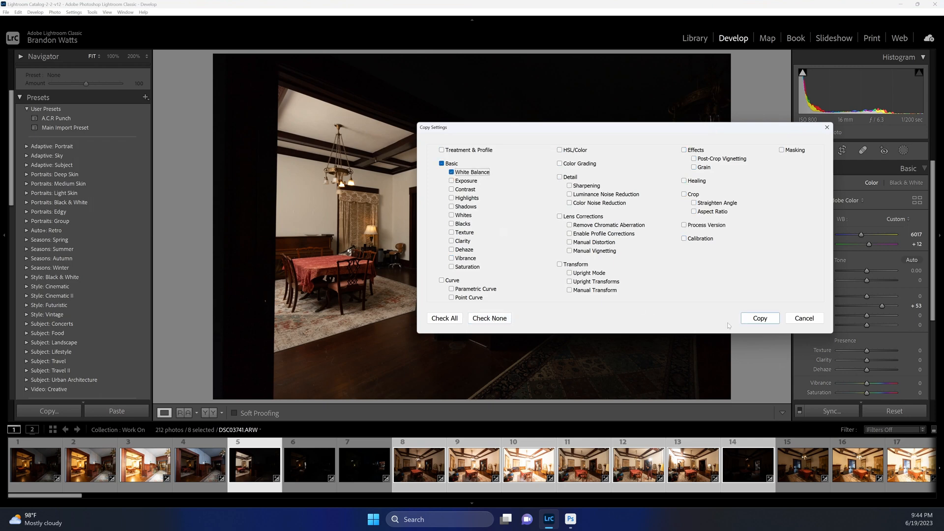
left_click(766, 319)
Paste the copied white balance onto the seven selected dining room frames with Auto Sync on and DSC03751 active.
left_click(258, 470, "ctrl")
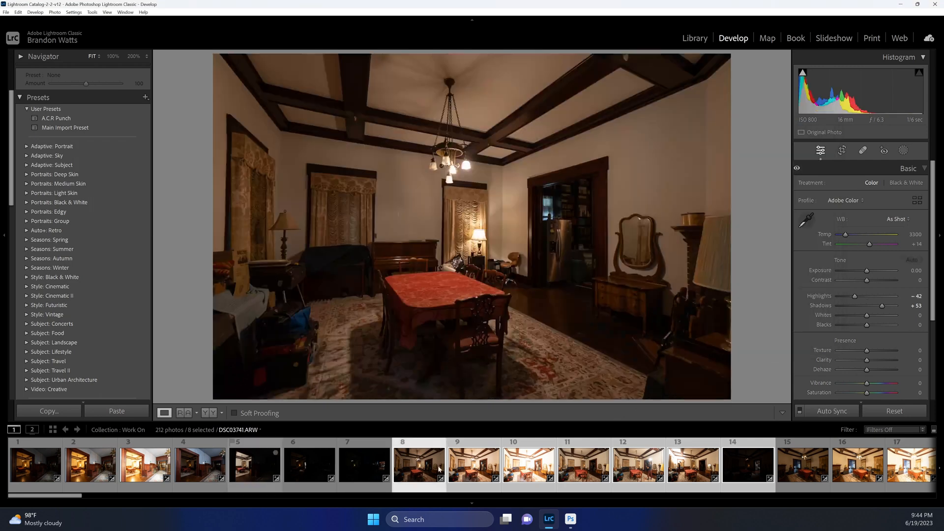
left_click(584, 465)
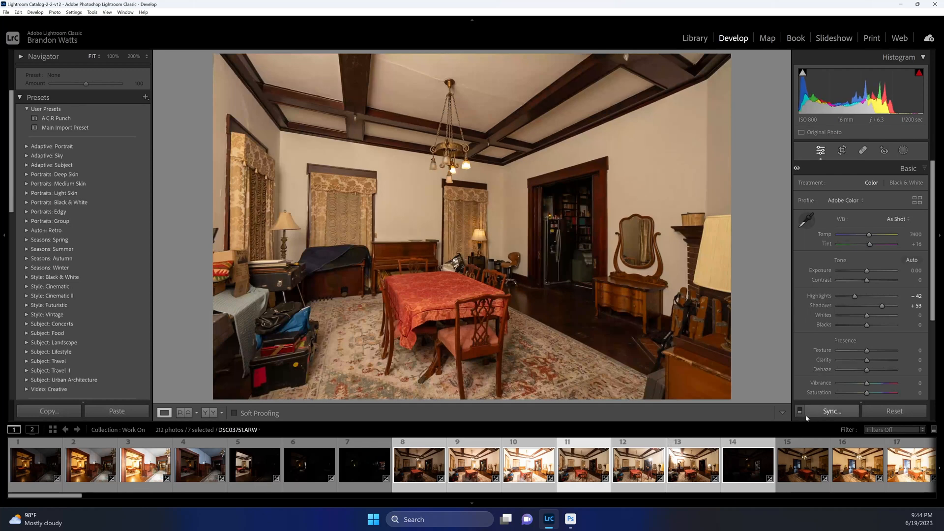
left_click(800, 411)
key("ctrl+v")
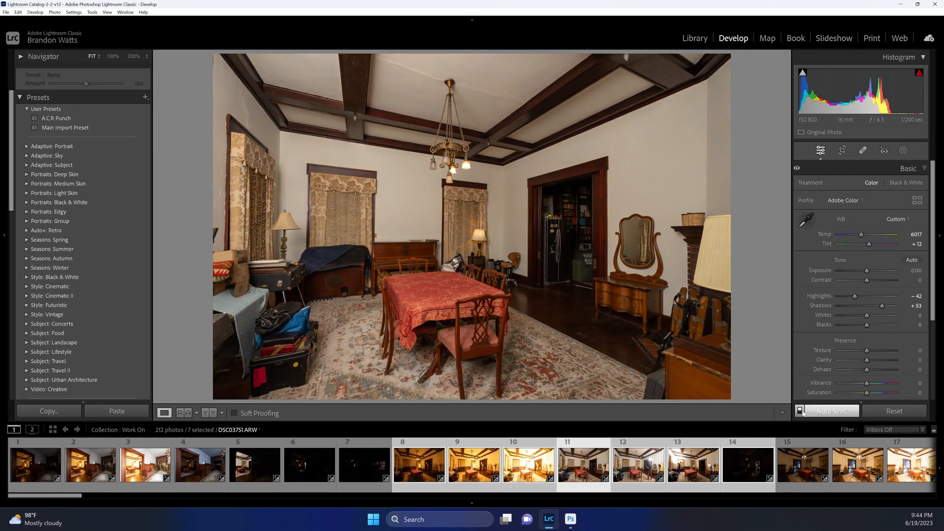
Reset Highlights to 0 on frame 14, the dark exposure with the kitchen doorway lit.
scroll(555, 467, "down", 3)
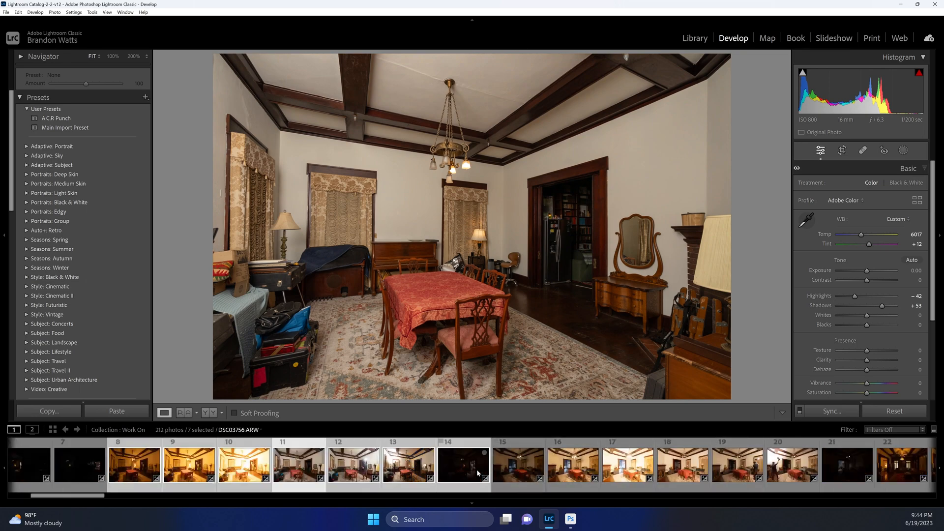
left_click(455, 467)
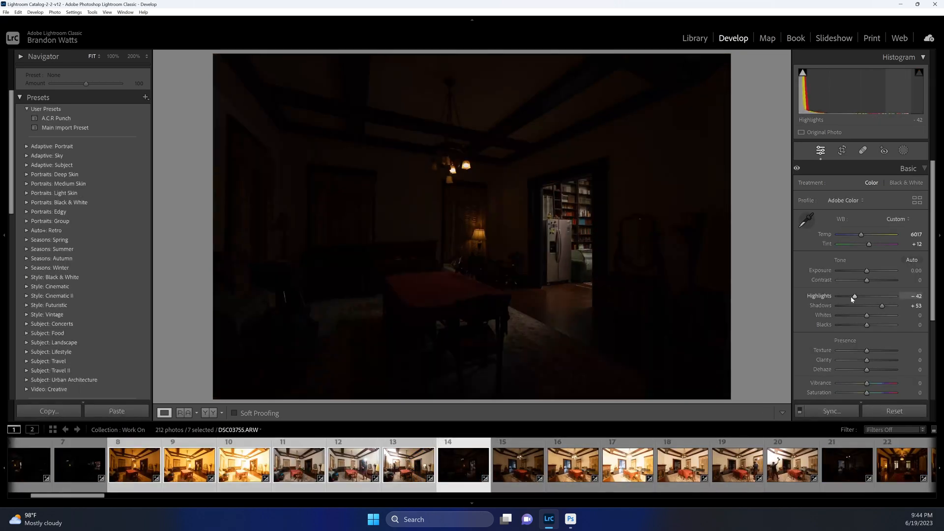
double_click(854, 297)
Try sampling frame 14's white balance from the refrigerator door at 200%, and undo the sample.
left_click(574, 233)
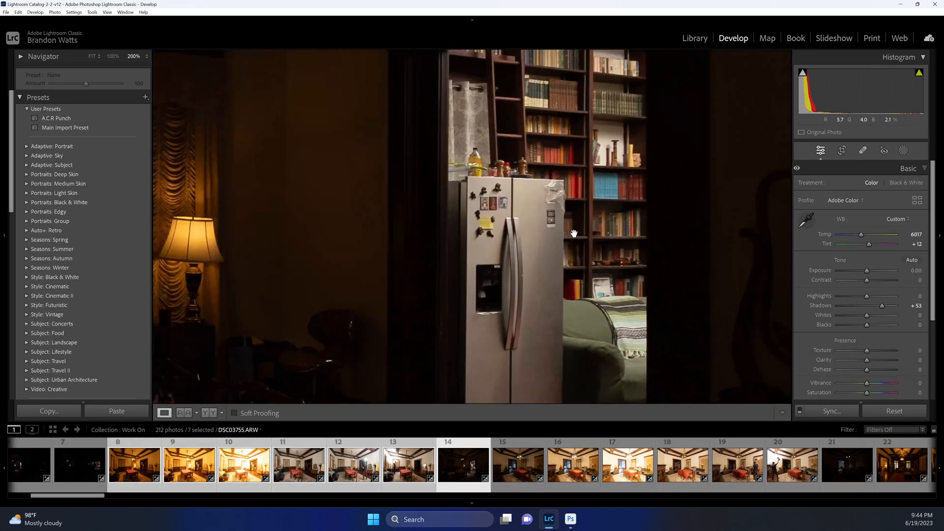
key("w")
left_click(534, 223)
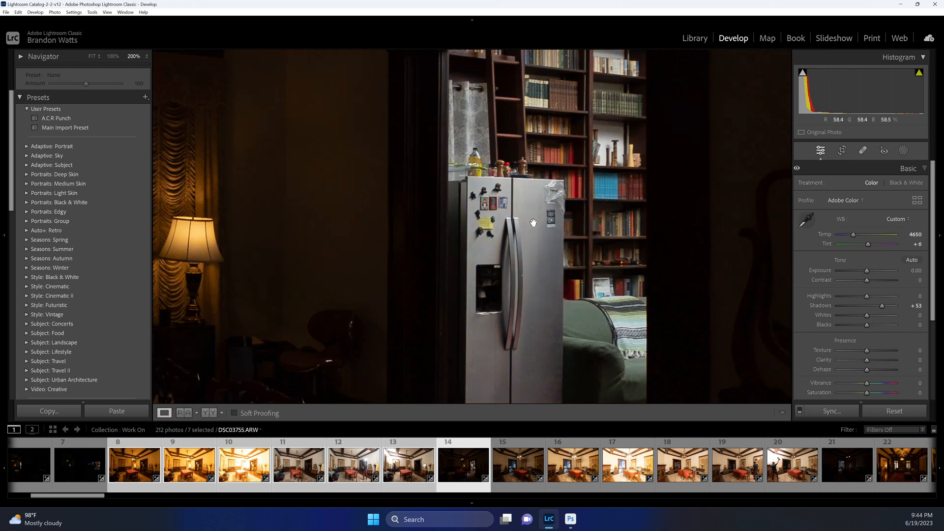
key("ctrl+z")
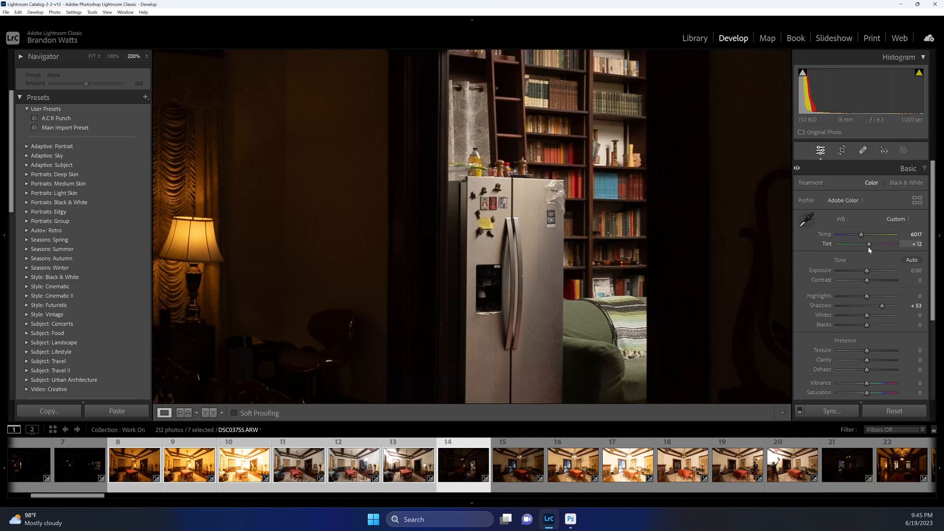
Cool frame 14's white balance to Temp 5767 and view the whole photo.
left_click(916, 234)
key("Down")
left_click(589, 193)
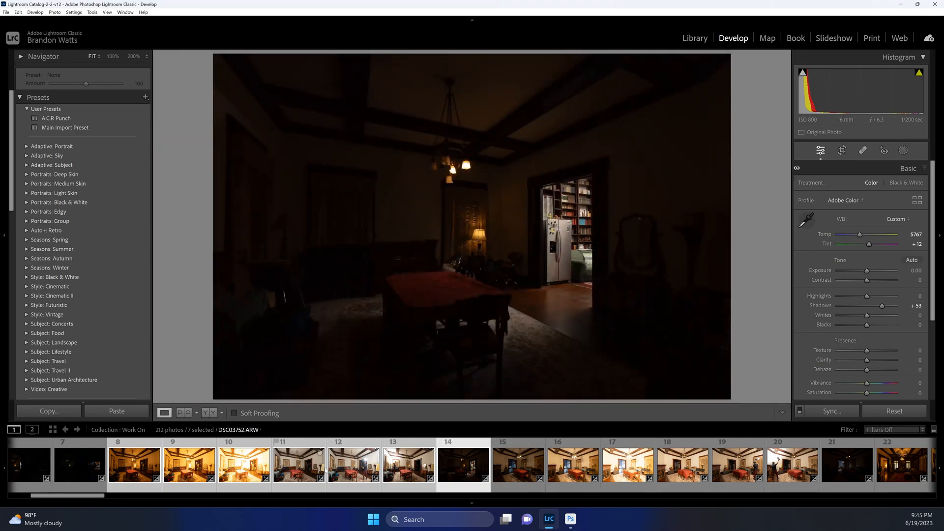
Restore the seven-frame selection, view DSC03752, and lower the Temp of DSC03753 to 5817.
left_click(346, 469)
key("ctrl+z")
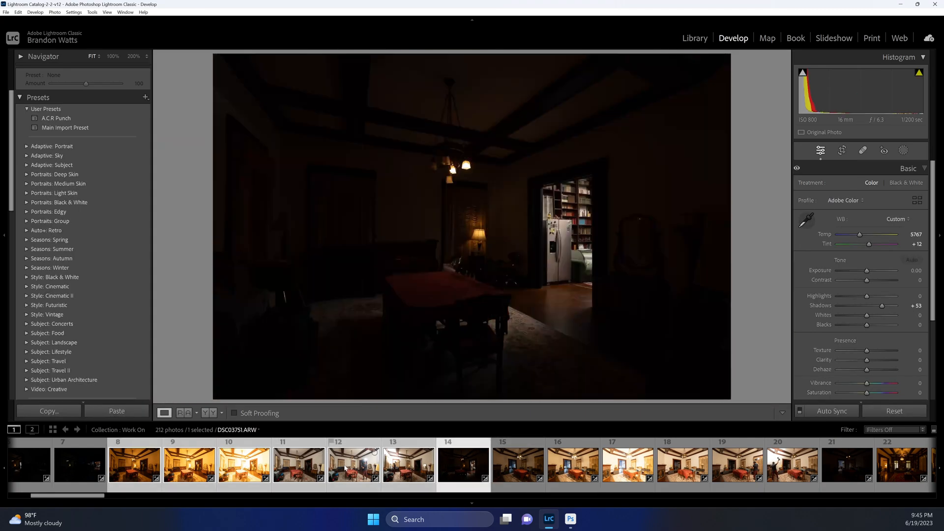
left_click(346, 468)
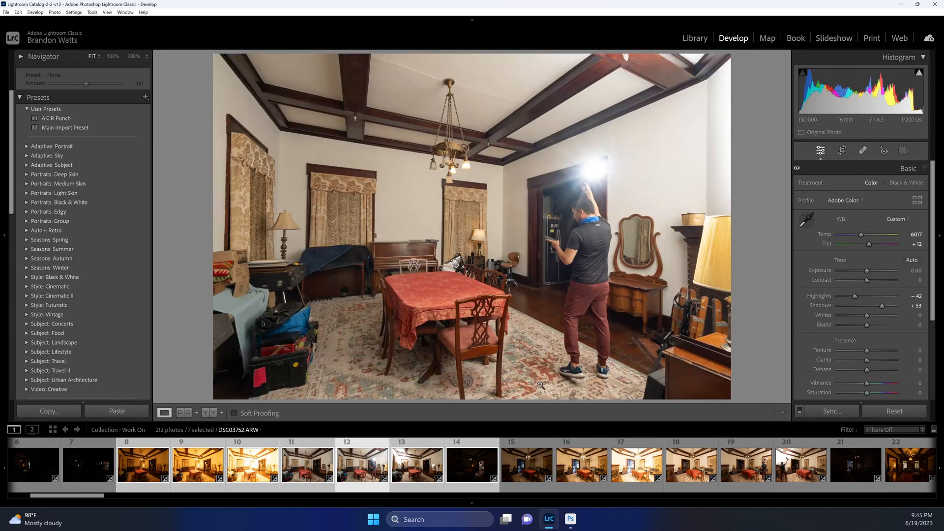
left_click(401, 461)
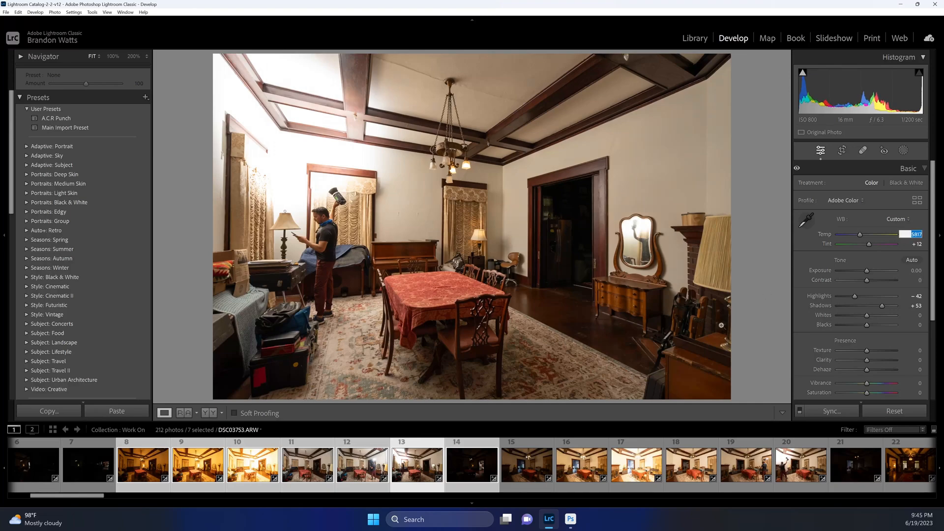
Compare the walls in DSC03752 with DSC03751, and raise DSC03751's Exposure to +0.20.
left_click(362, 470)
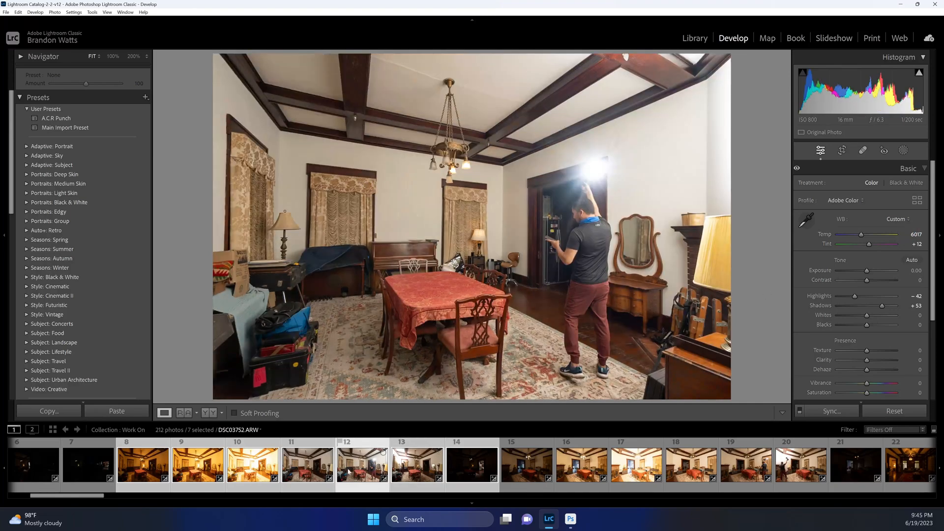
left_click(307, 469)
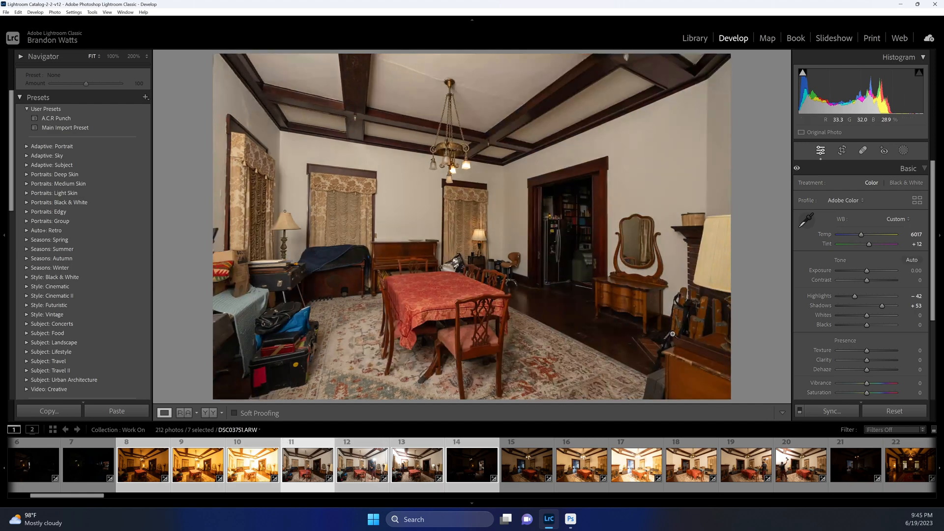
left_click_drag(867, 270, 868, 270)
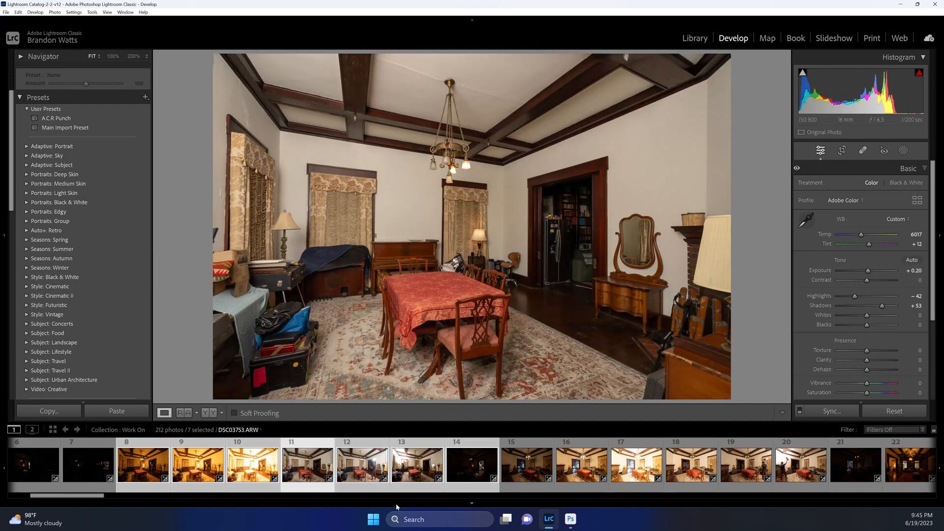
Open the seven selected frames 8–14 as layers in Photoshop, and switch back to Lightroom.
right_click(449, 441)
mouse_move(522, 281)
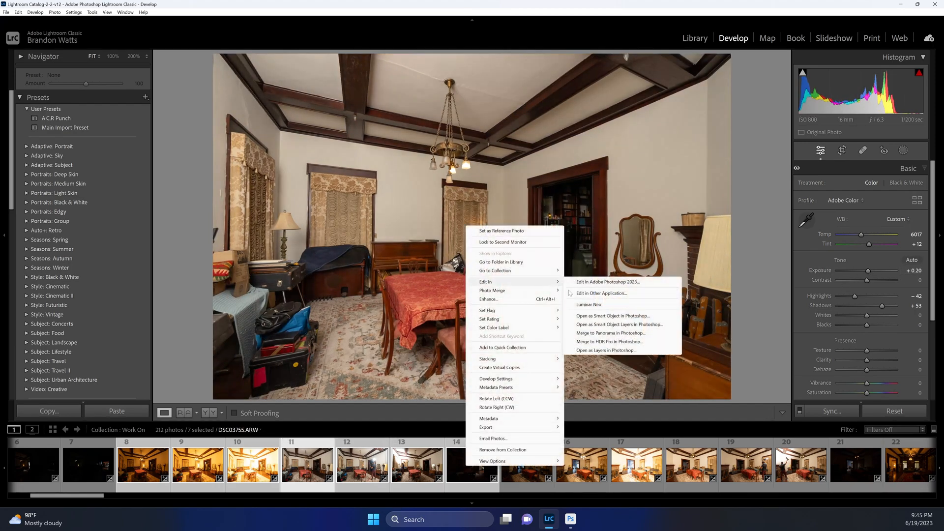
left_click(607, 350)
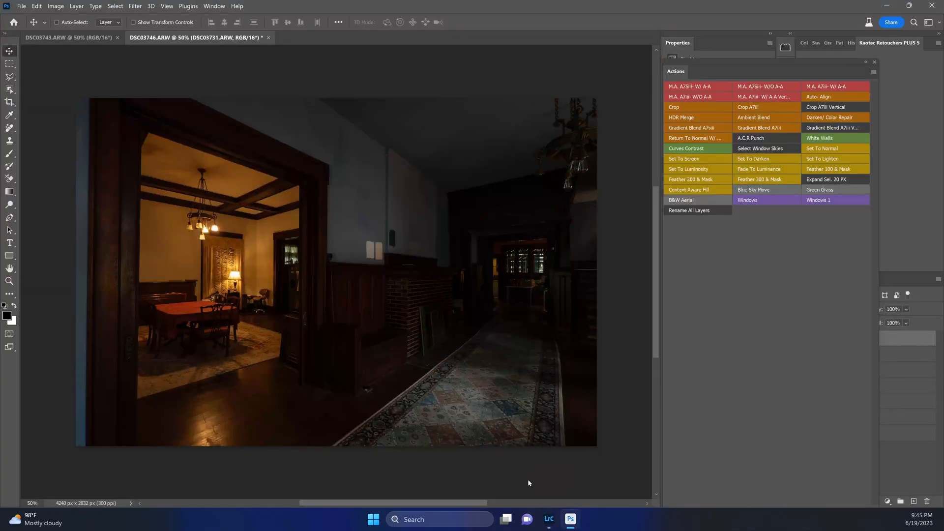
left_click(549, 519)
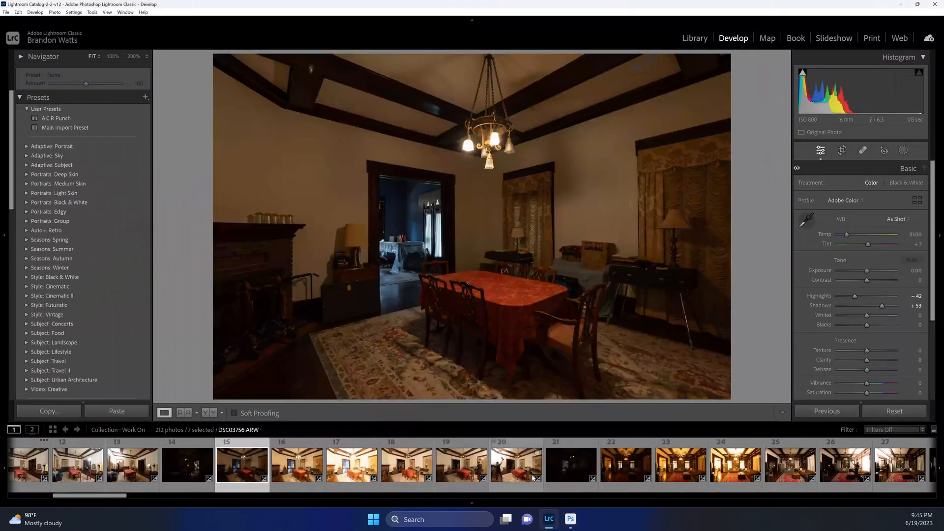
Copy DSC03752's white balance to the selected seven-frame set 15–21, and raise DSC03760's Exposure to +0.40.
left_click(404, 474)
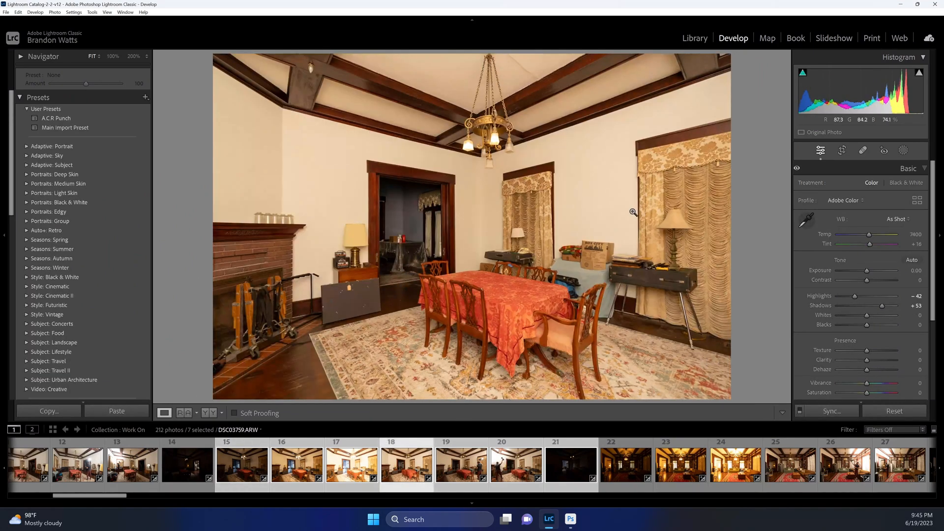
scroll(374, 467, "up", 5)
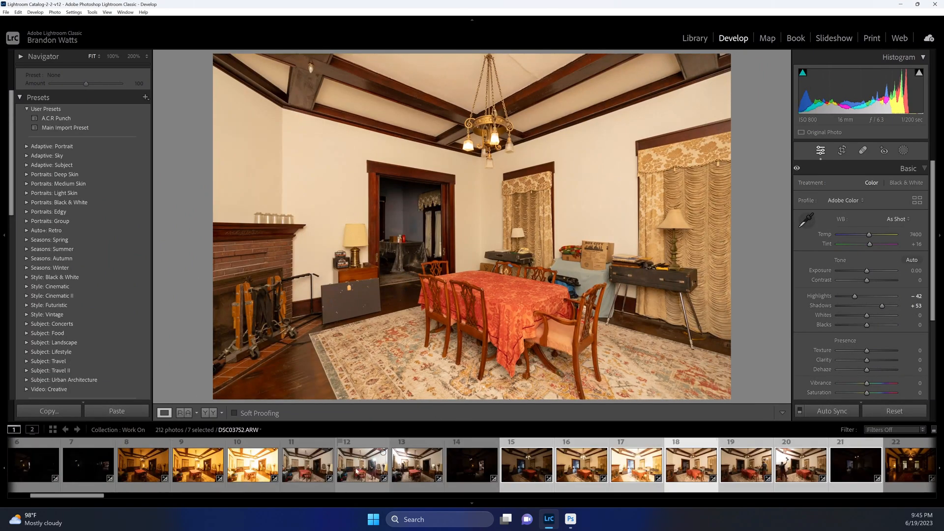
left_click(366, 471, "ctrl")
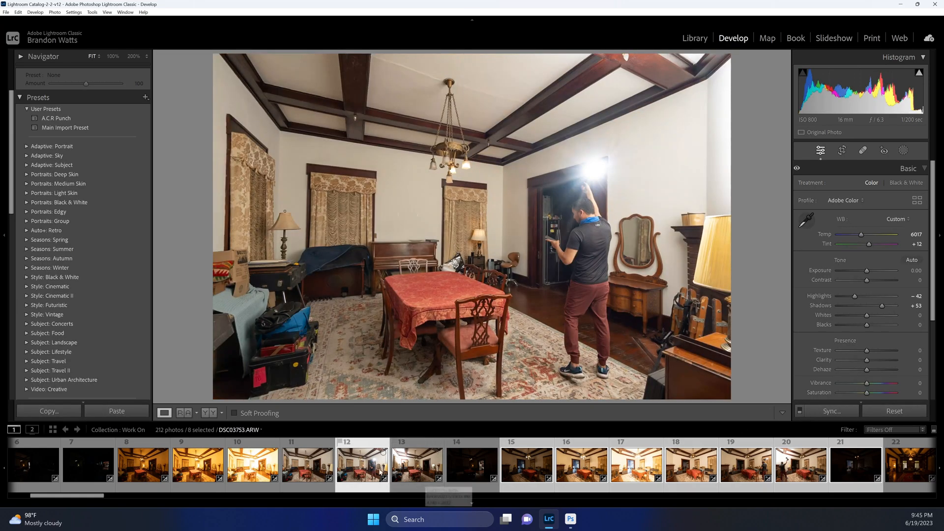
left_click(543, 470)
scroll(531, 475, "down", 5)
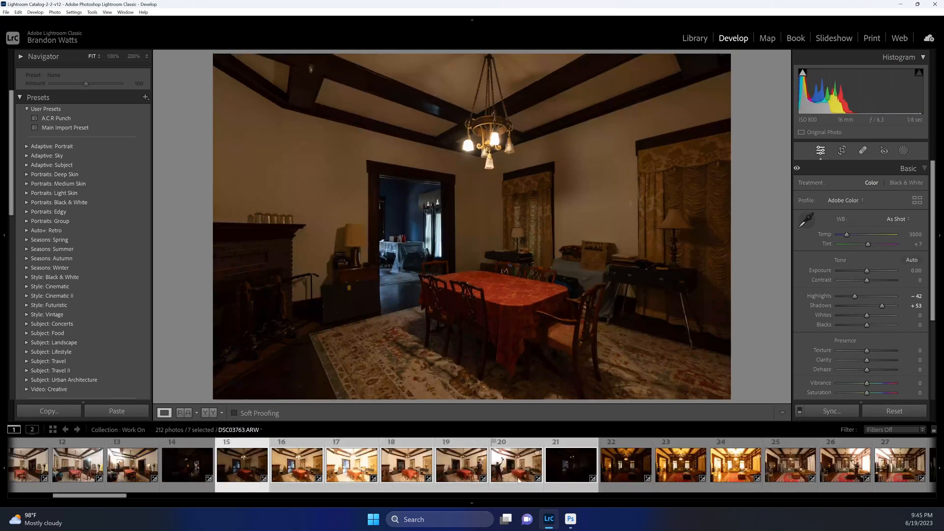
key("ctrl+shift+v")
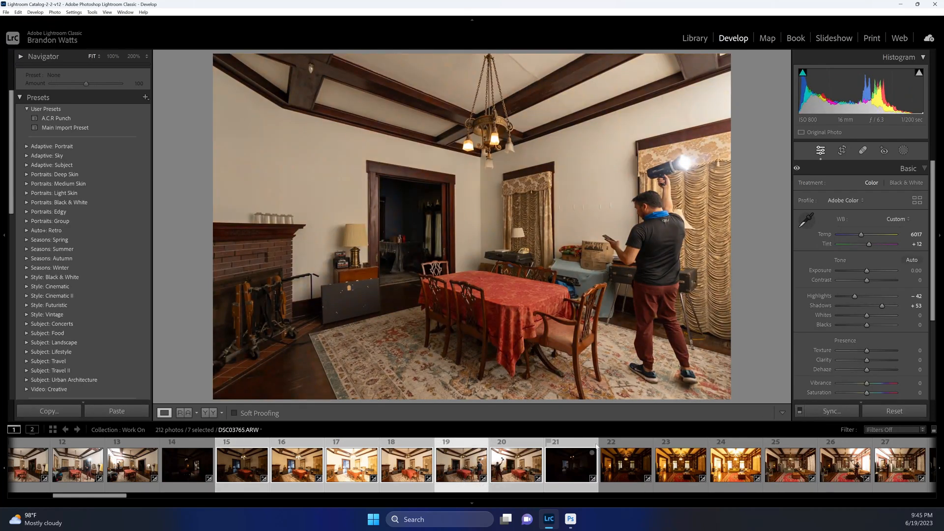
left_click_drag(867, 272, 867, 274)
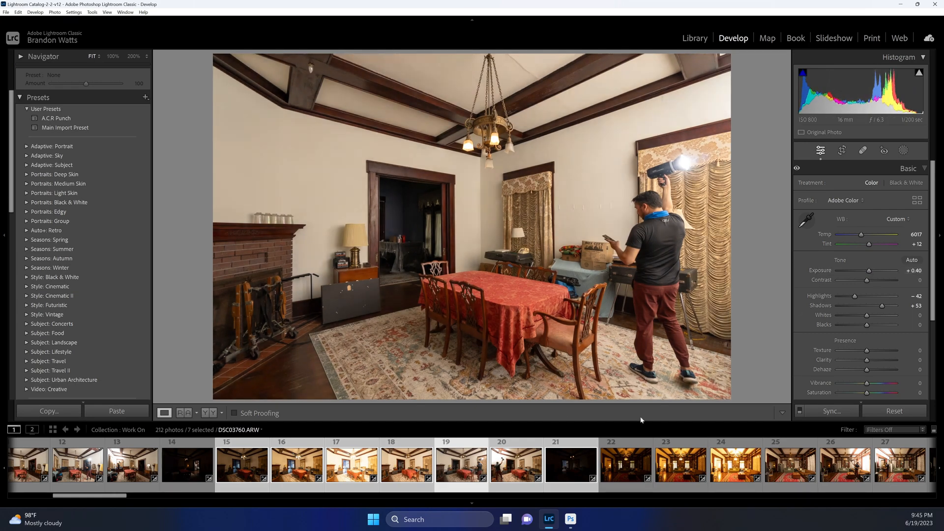
key("ctrl+alt+s")
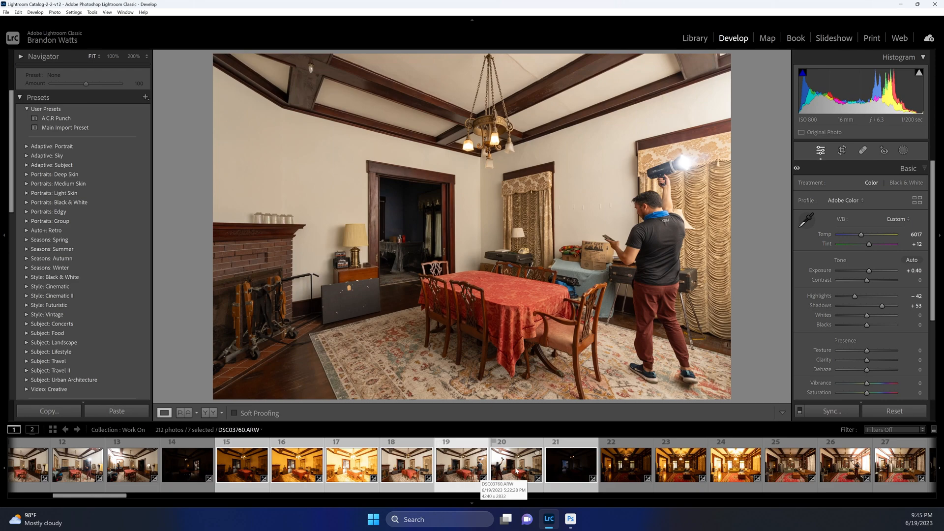
On the dark frame DSC03765, reset Highlights to 0, raise Exposure to +0.40 and set Temp to 6517.
left_click(565, 466)
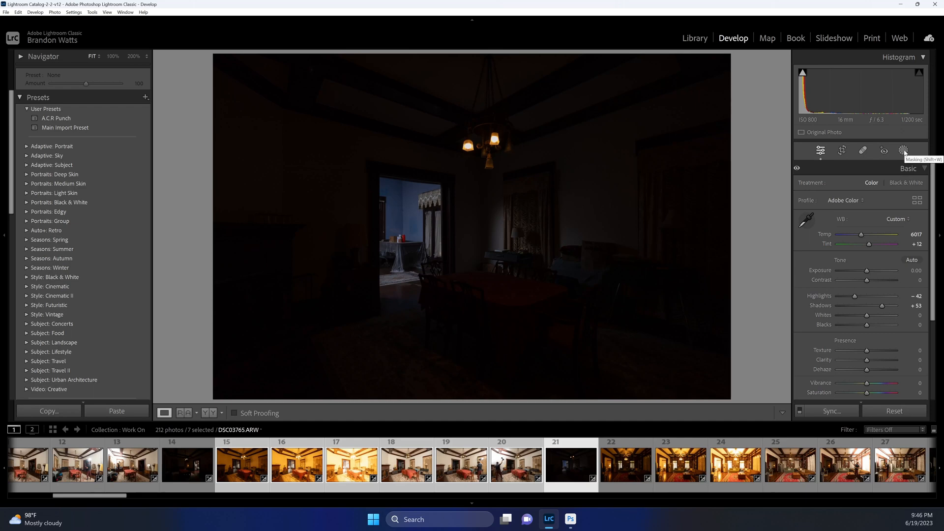
left_click(904, 151)
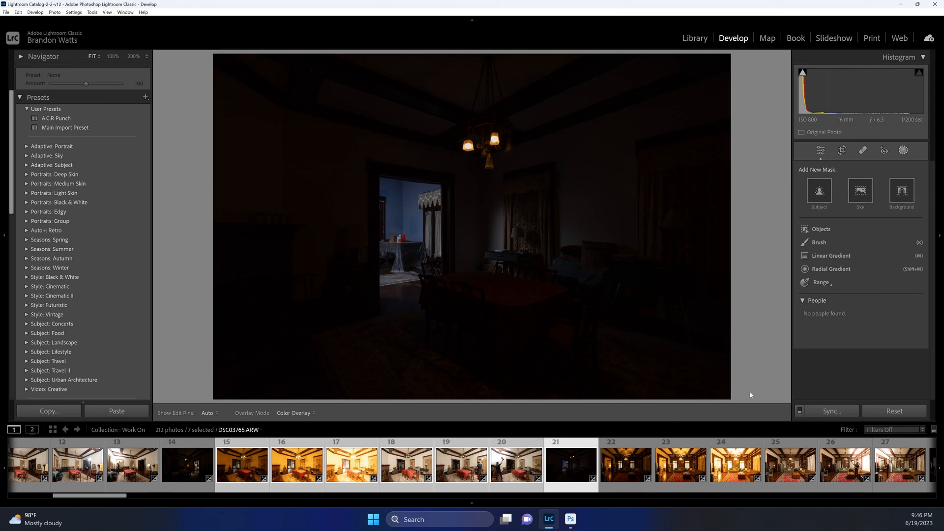
key("Escape")
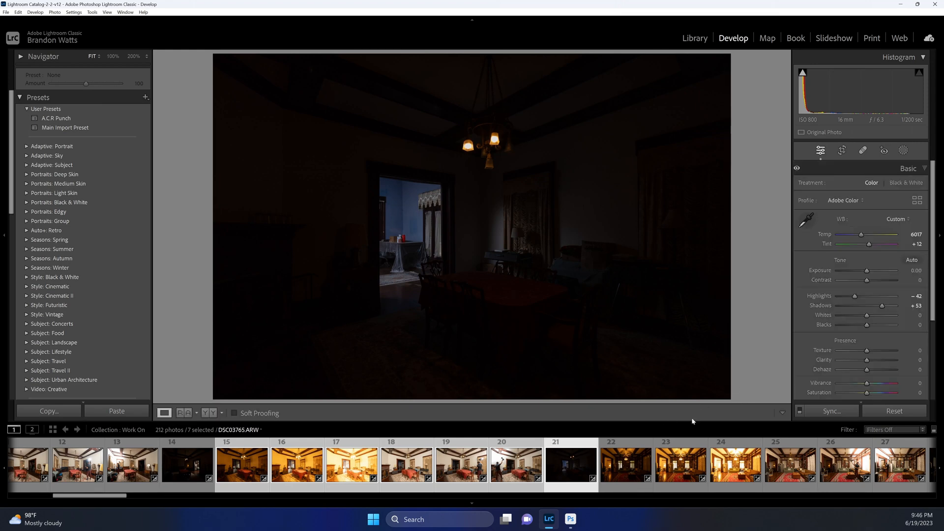
double_click(855, 296)
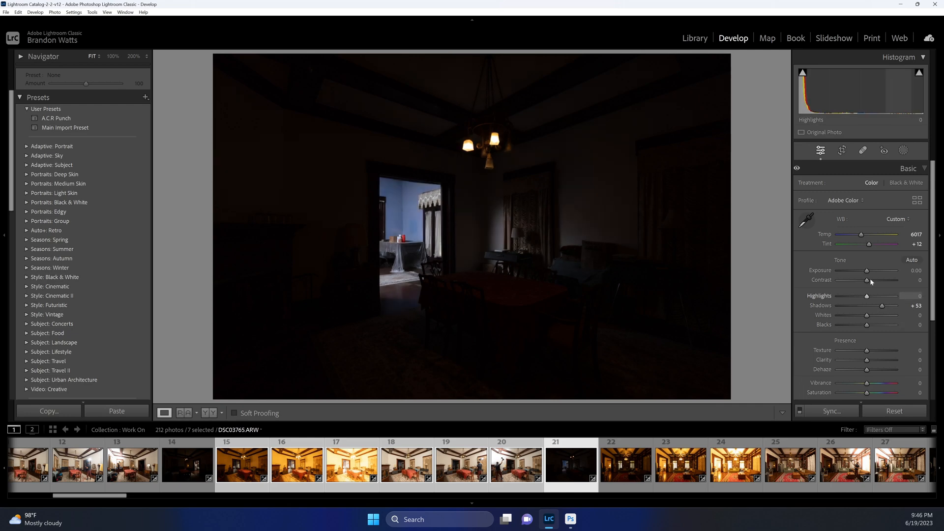
left_click_drag(866, 271, 868, 274)
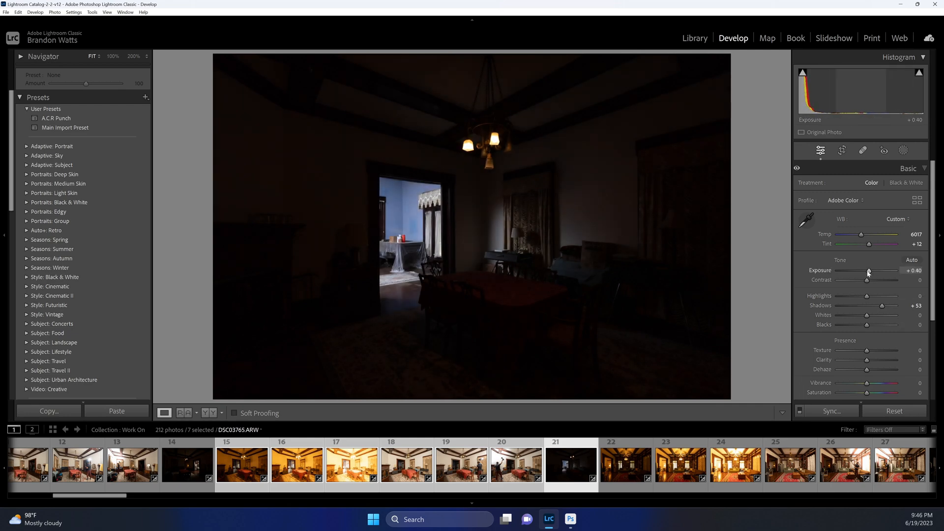
left_click(916, 234)
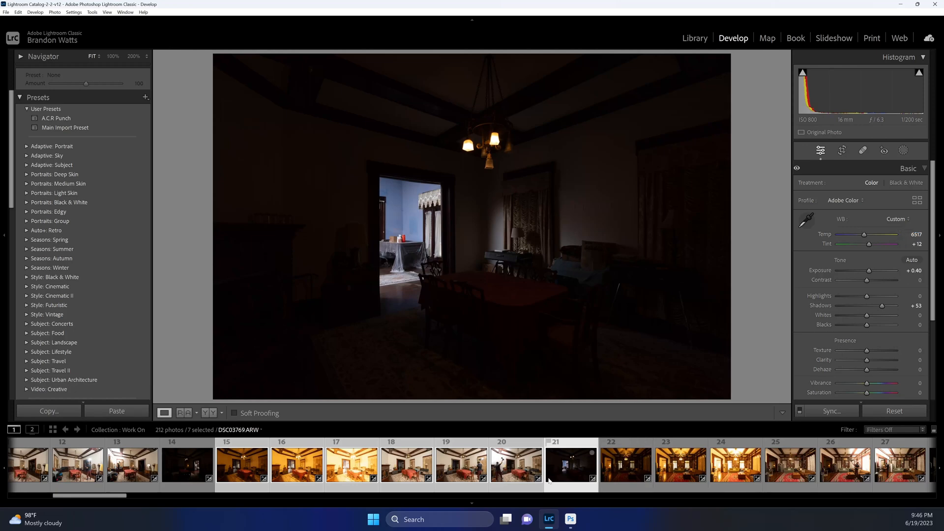
Lower the Temp of DSC03759 and DSC03760 to 5867, and slightly cool DSC03763.
left_click(416, 473)
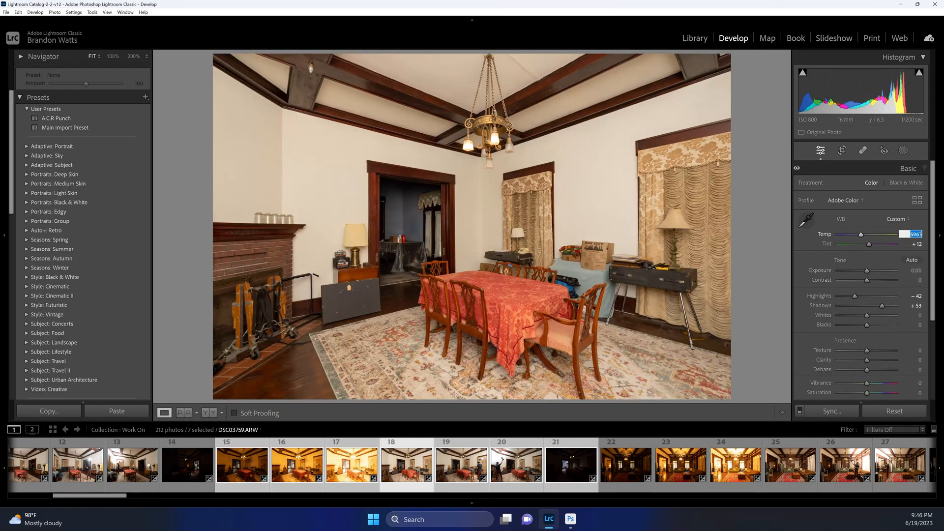
key("Right")
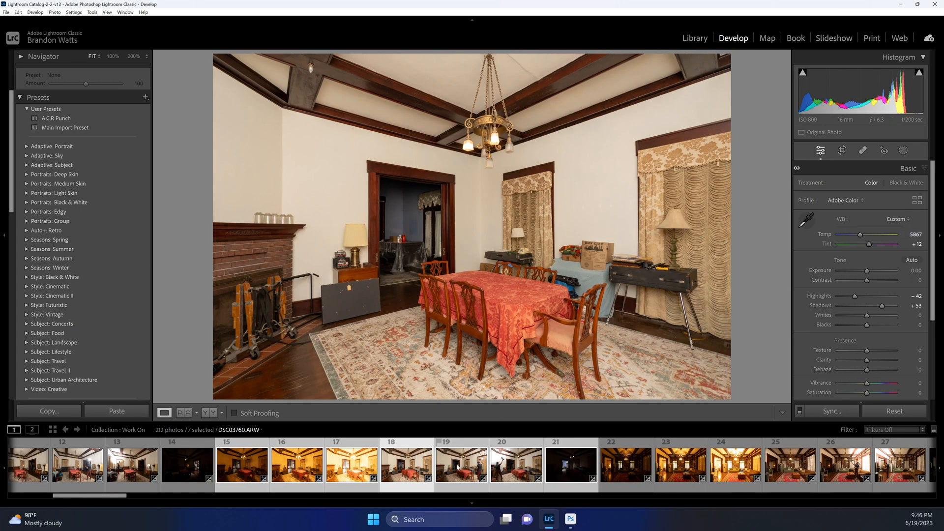
left_click(908, 235)
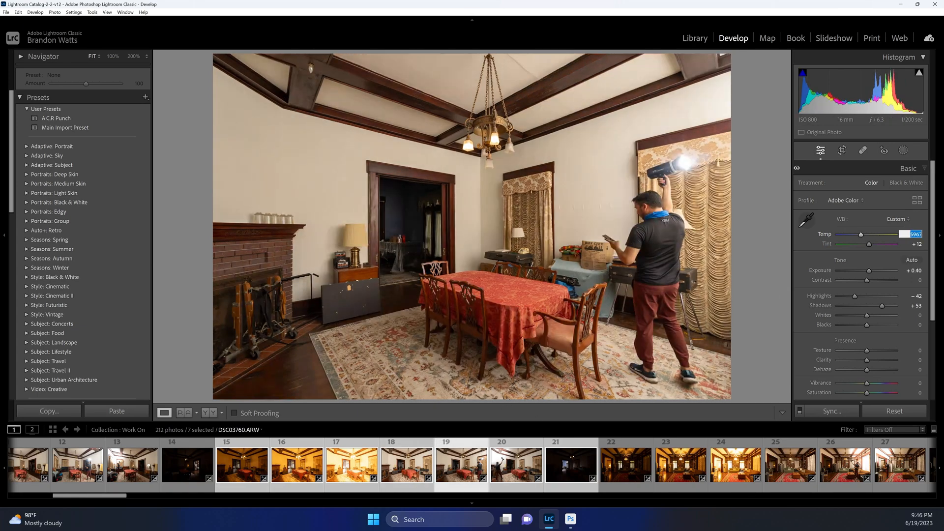
key("Return")
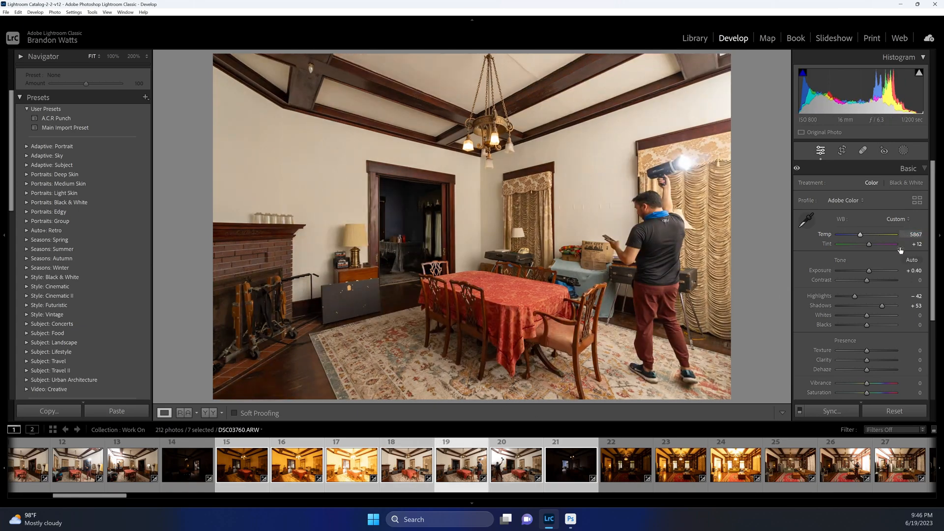
left_click(525, 468)
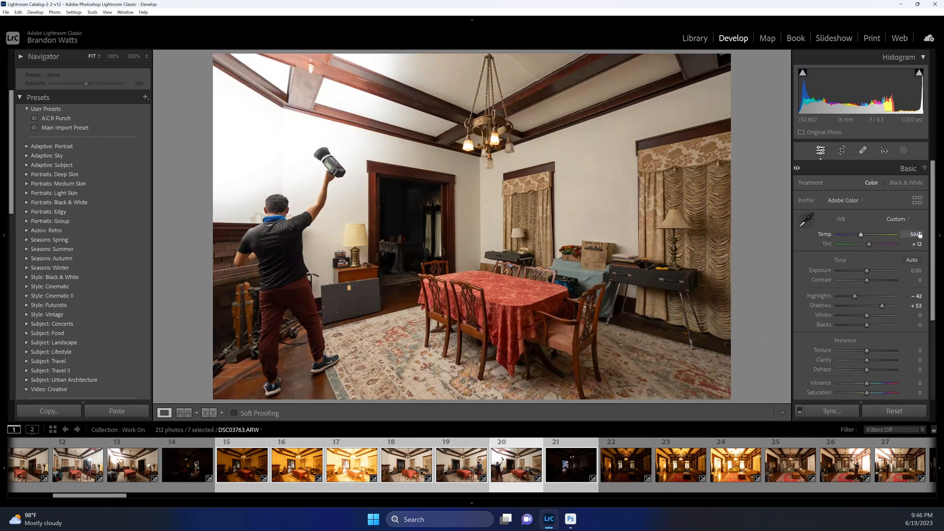
Raise DSC03765's Exposure to +0.60, and open the seven frames 15–21 as layers in Photoshop.
left_click(559, 474)
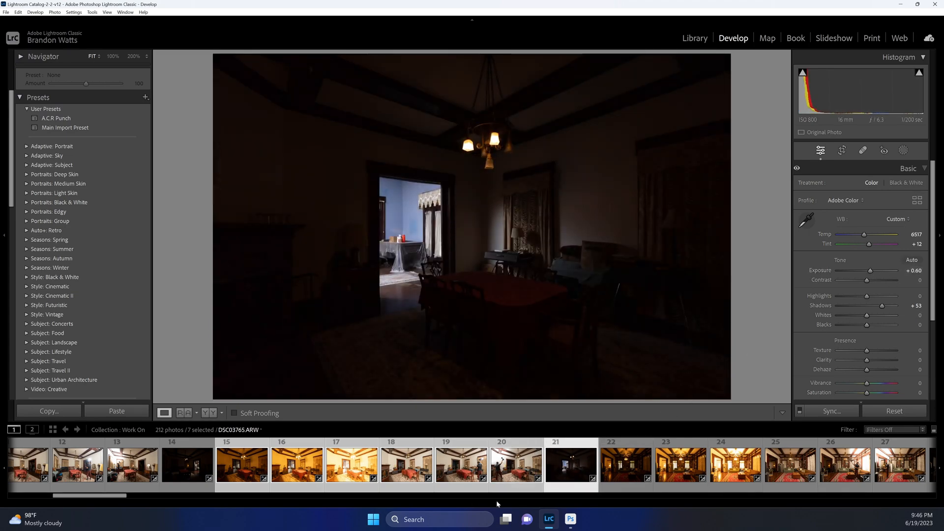
right_click(476, 469)
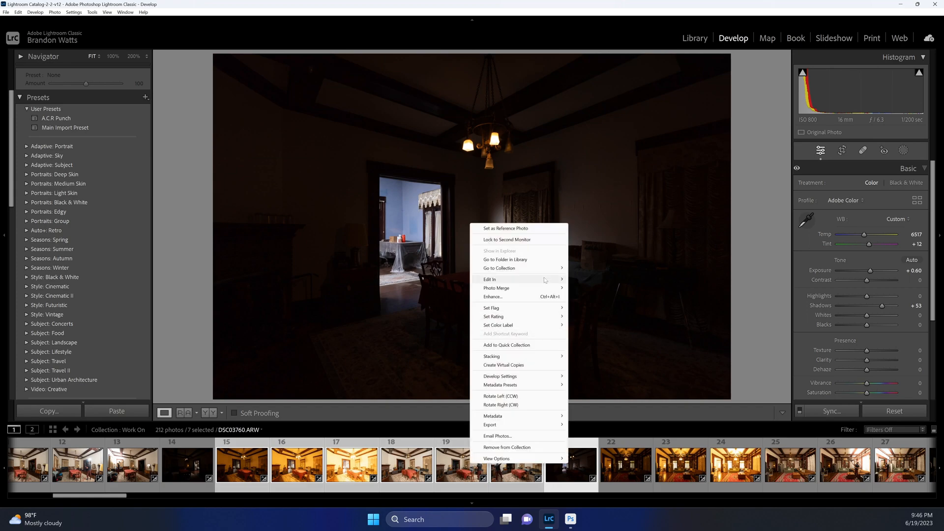
mouse_move(546, 281)
left_click(610, 348)
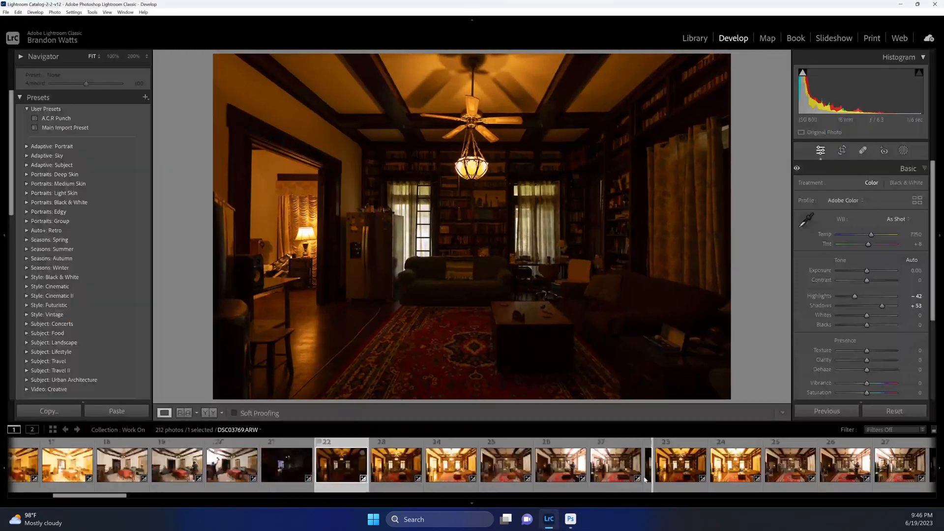
Select the seven library frames 22–28 and make DSC03772 the active photo.
left_click(659, 469, "shift")
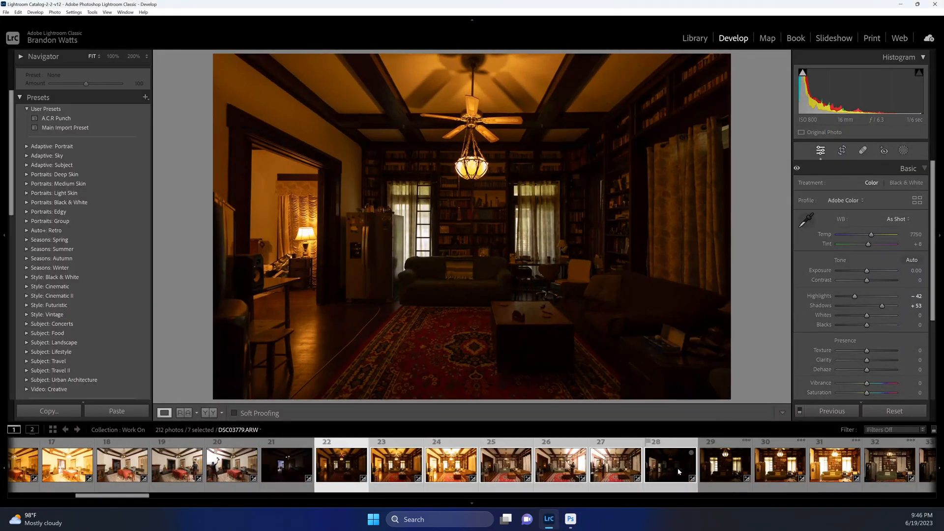
left_click(525, 470)
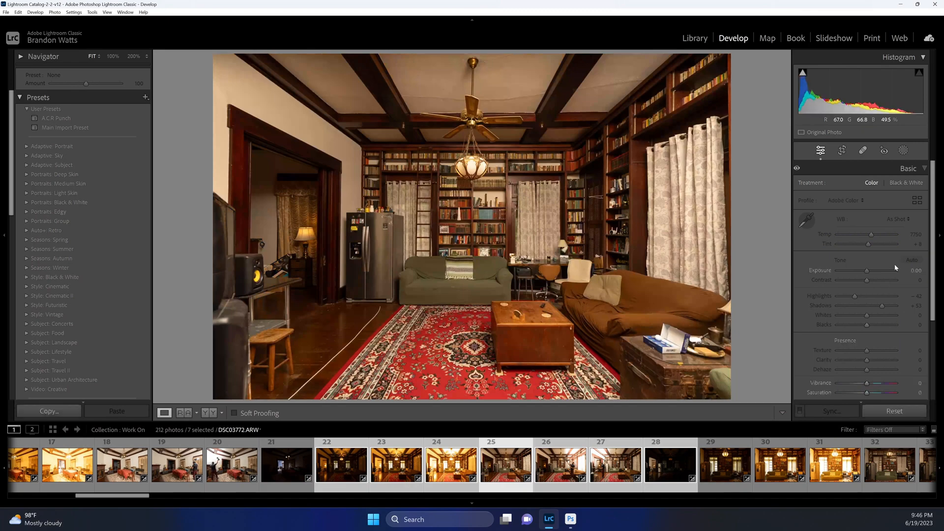
Try the Auto white balance on DSC03772, and undo it.
left_click(900, 220)
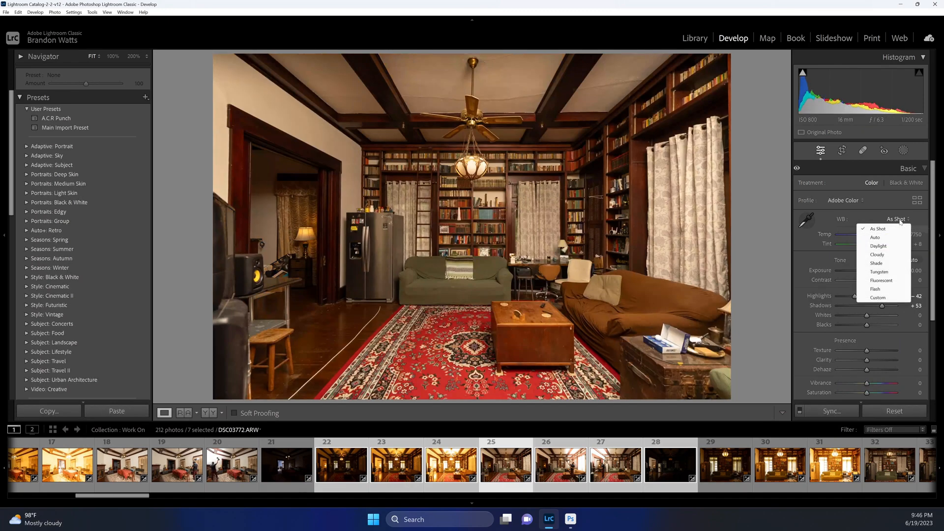
left_click(895, 239)
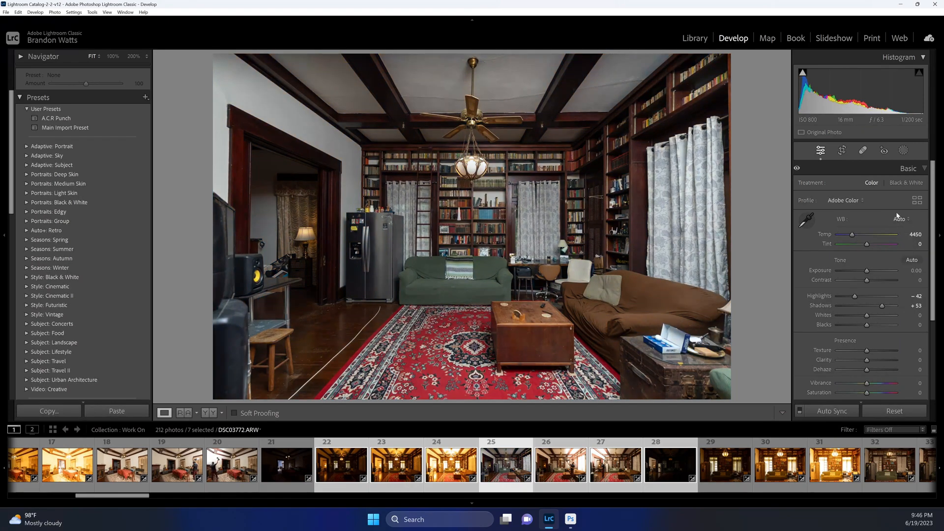
key("ctrl+z")
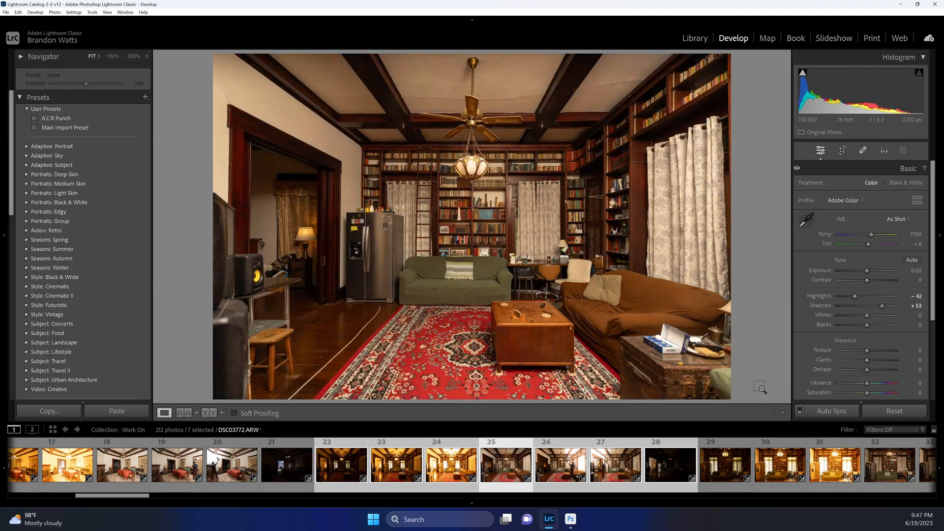
Paste the copied white balance onto DSC03772, replace it with a sample from the tissue box, and raise Exposure to +0.40.
key("ctrl+shift+v")
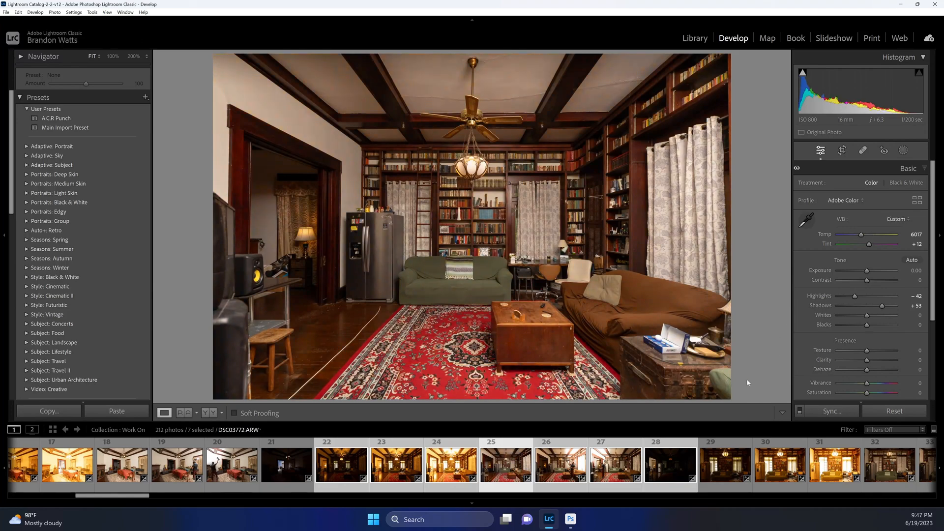
left_click_drag(867, 271, 869, 271)
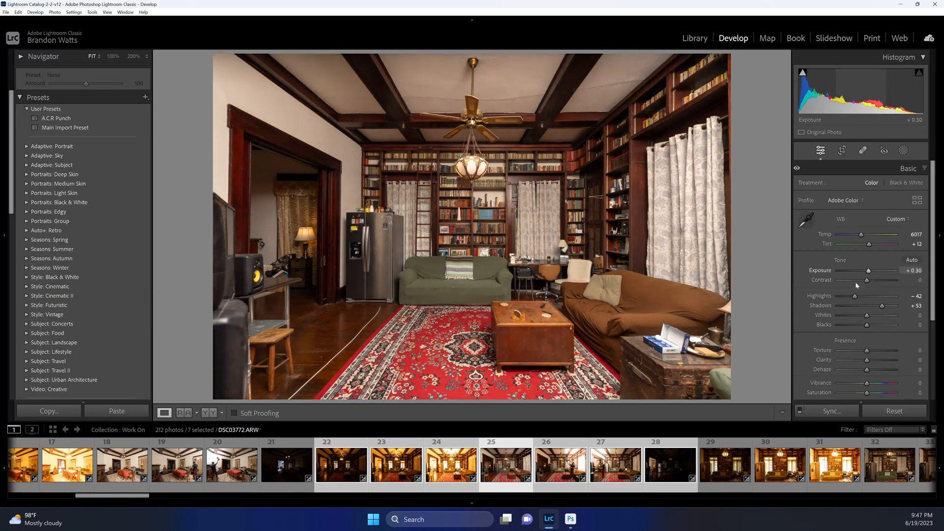
key("w")
left_click(676, 341)
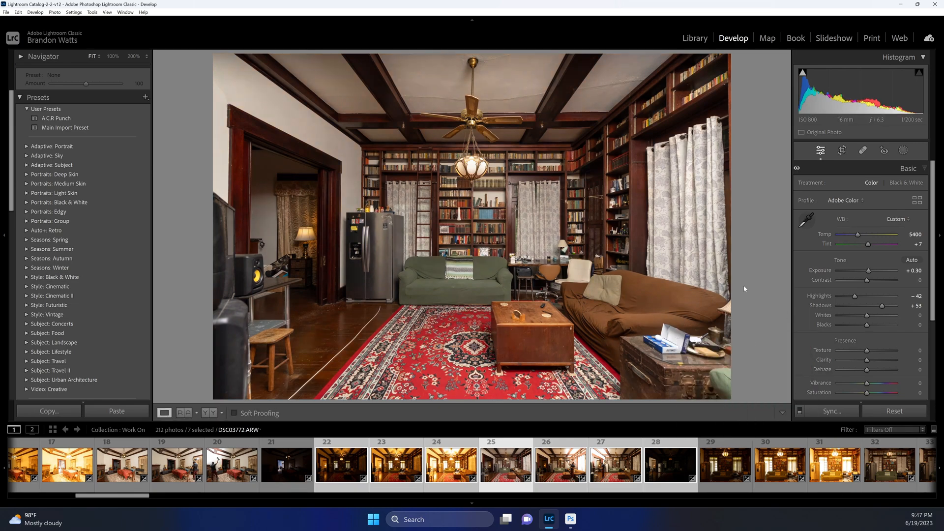
left_click_drag(869, 271, 872, 270)
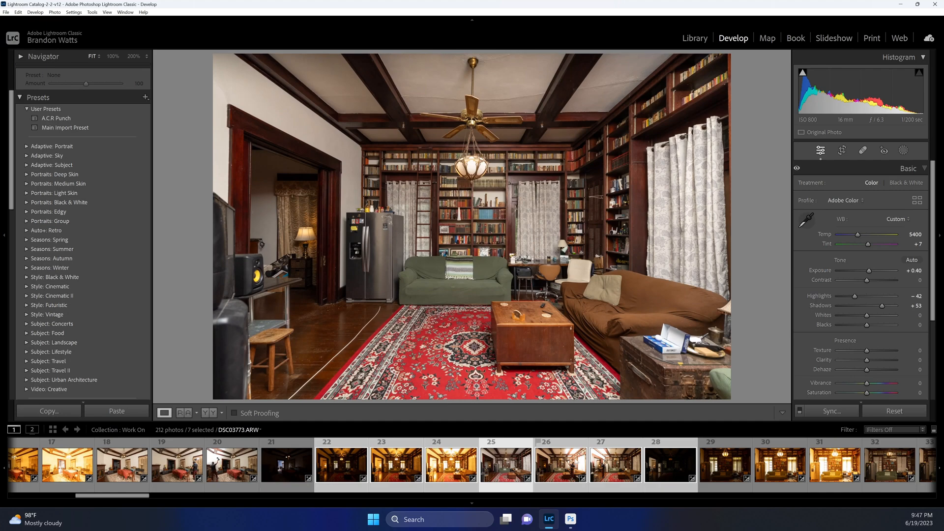
Set DSC03773's white balance by sampling the tissue box on the trunk.
left_click(580, 450)
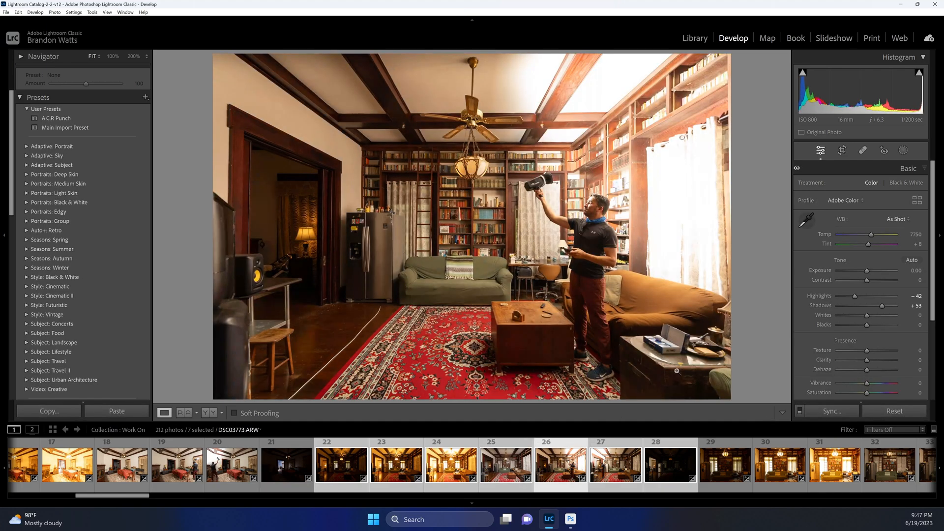
key("w")
left_click(676, 339)
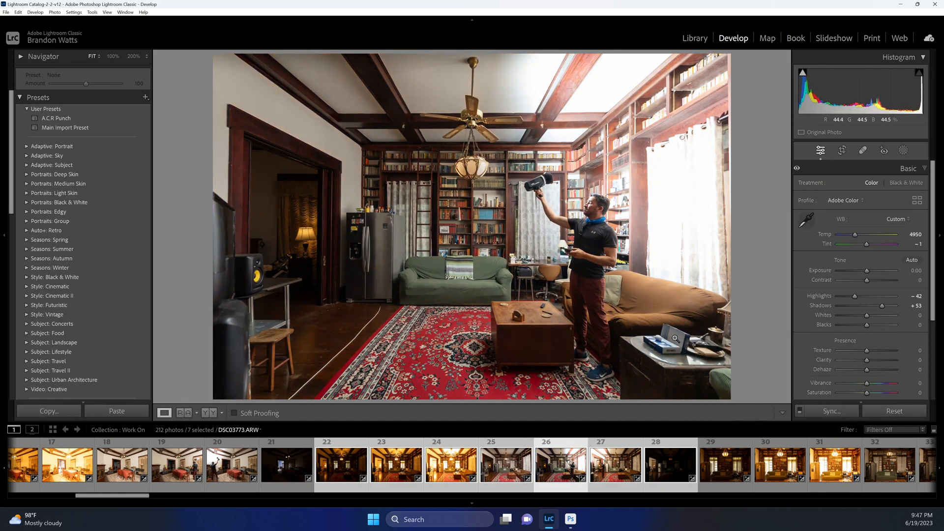
Try a white balance for DSC03773 sampled from the white papers on the desk beside the green sofa.
left_click(484, 283)
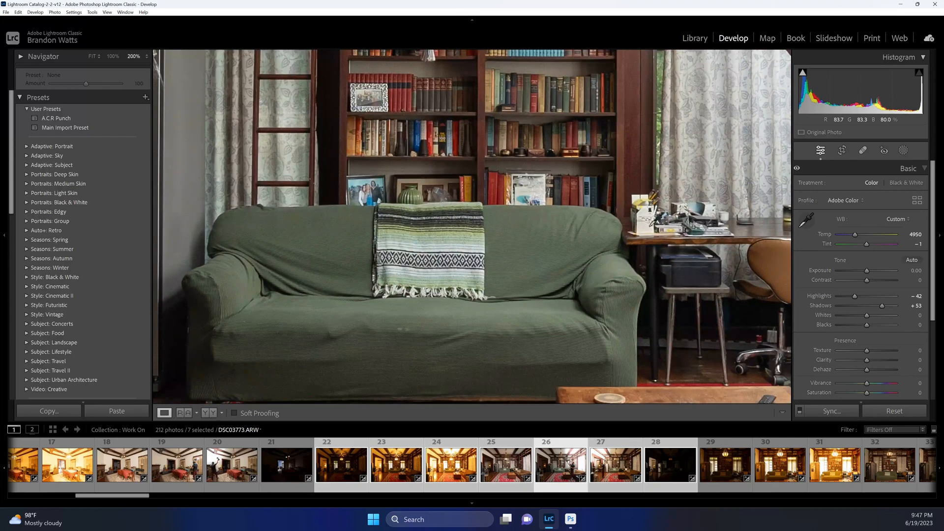
key("w")
left_click(650, 226)
left_click(650, 226)
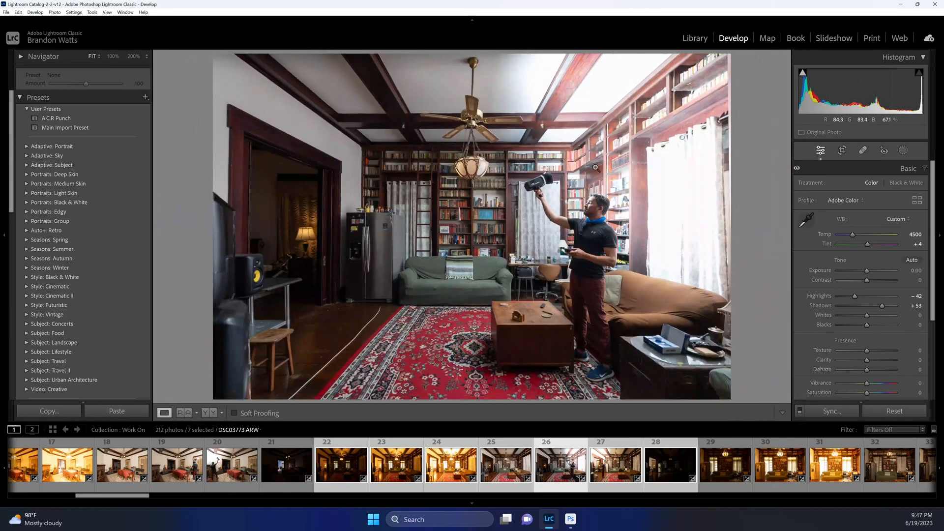
Sample DSC03773's white balance from the golf ball in the box on the trunk, and raise Exposure to +0.40.
left_click(644, 328)
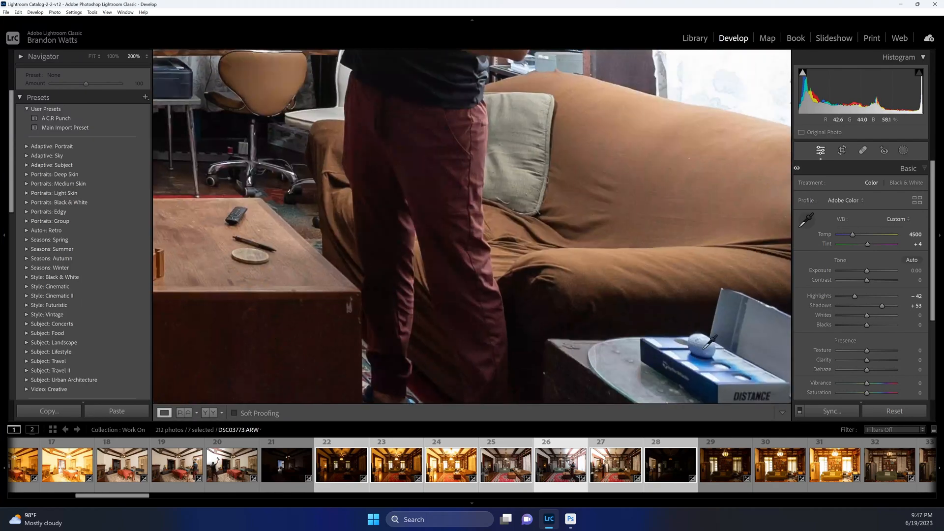
left_click(705, 348)
left_click(705, 345)
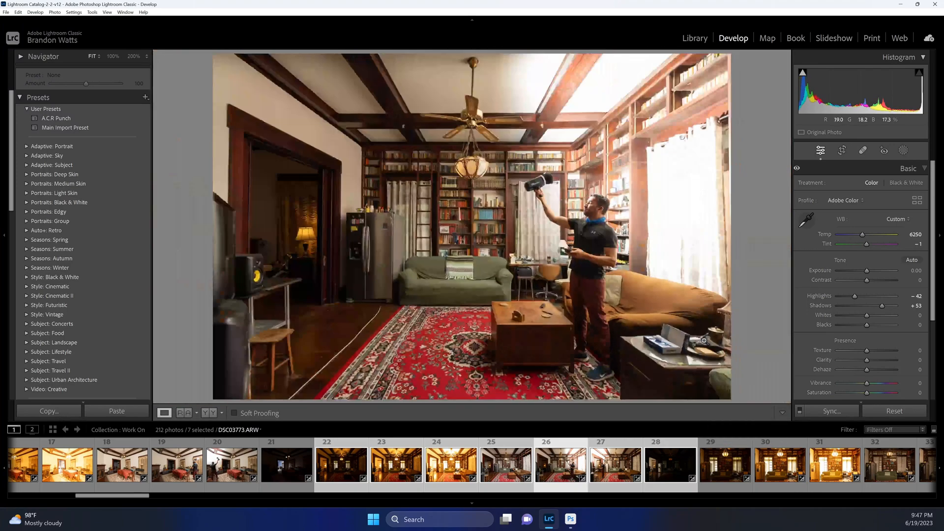
left_click(909, 272)
key("Up")
key("Up")
key("Up")
key("Up")
key("Return")
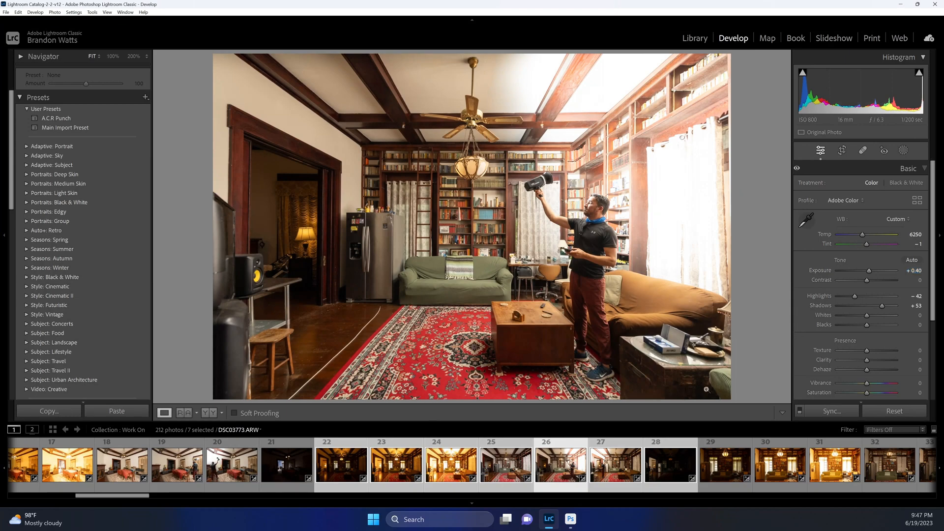
Make DSC03777 the active photo and set its white balance by sampling the golf ball box on the trunk.
key("Right")
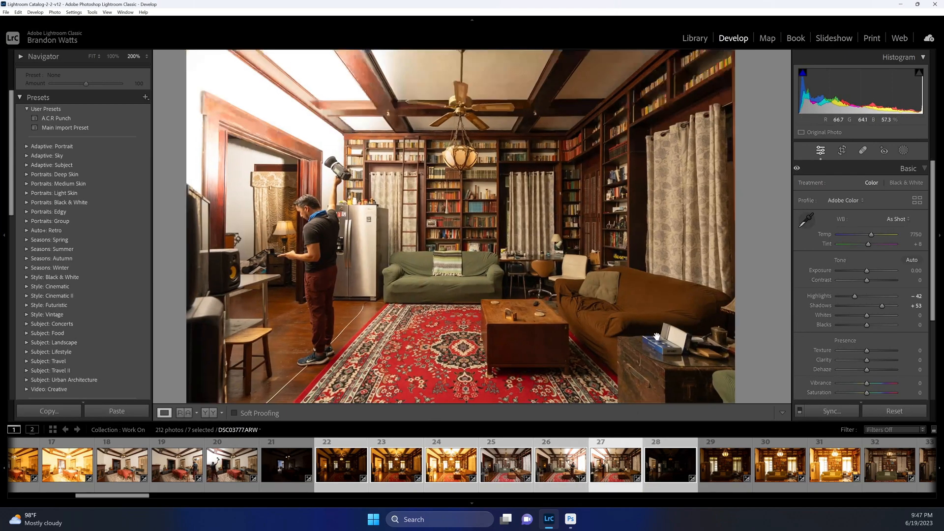
left_click(669, 346)
key("w")
left_click(647, 338)
left_click(650, 341)
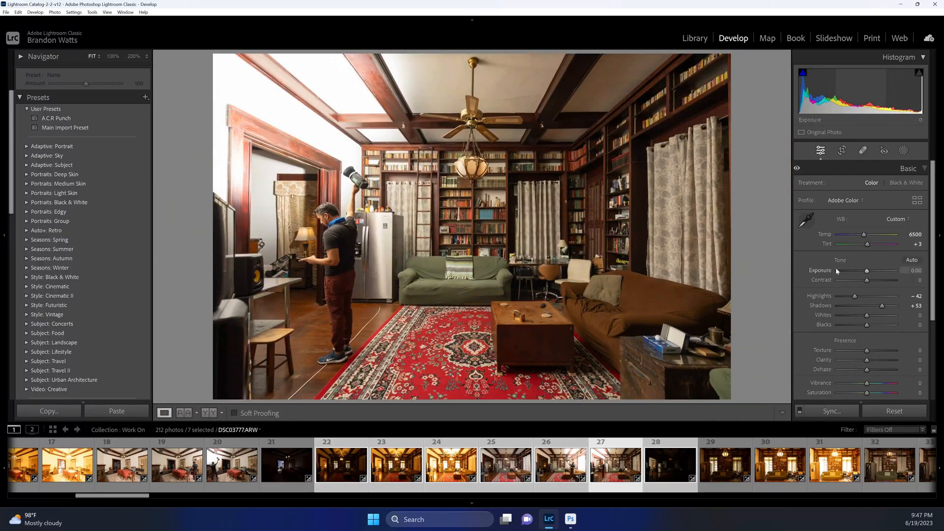
Set DSC03777's Exposure to +0.30 and its Tint to +7.
left_click_drag(867, 271, 870, 273)
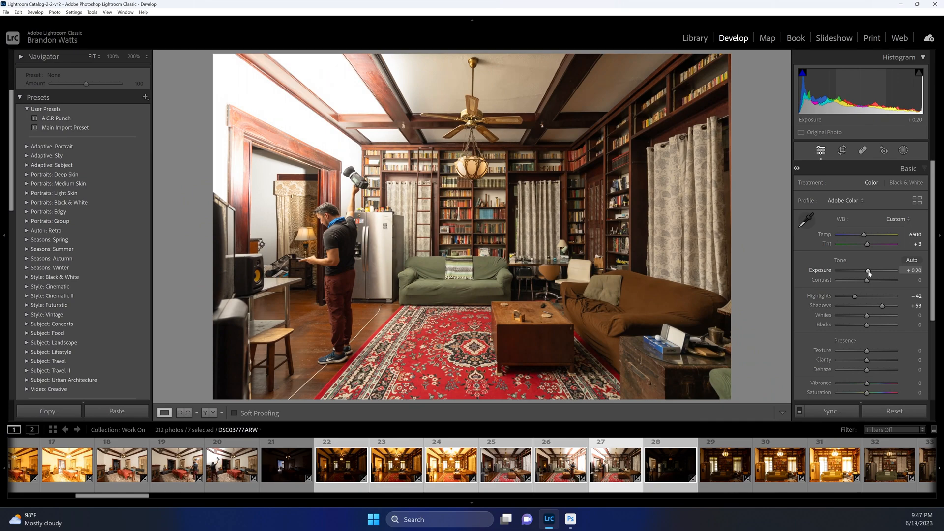
left_click_drag(868, 274, 869, 273)
left_click(914, 271)
left_click(915, 235)
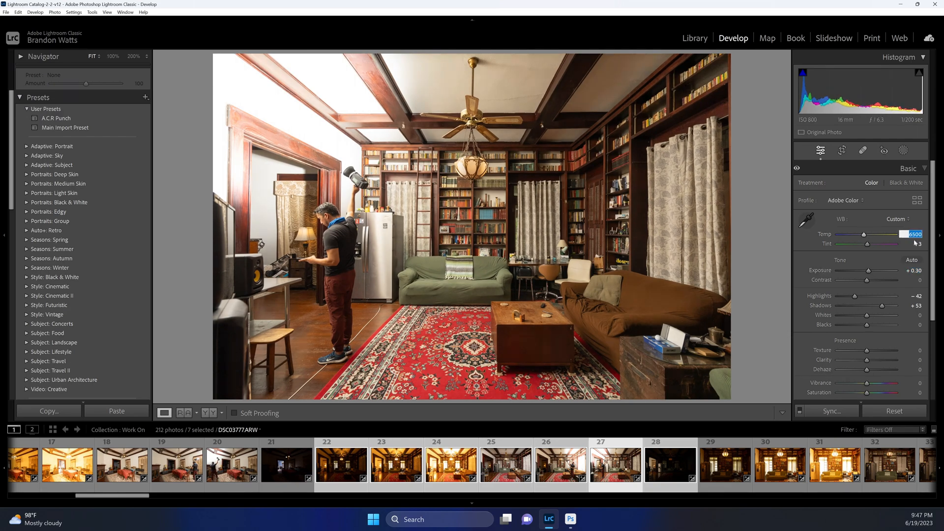
left_click(916, 243)
key("Return")
Make DSC03779 the active photo, reset its Highlights to 0 and lower Exposure to −0.60.
key("Left")
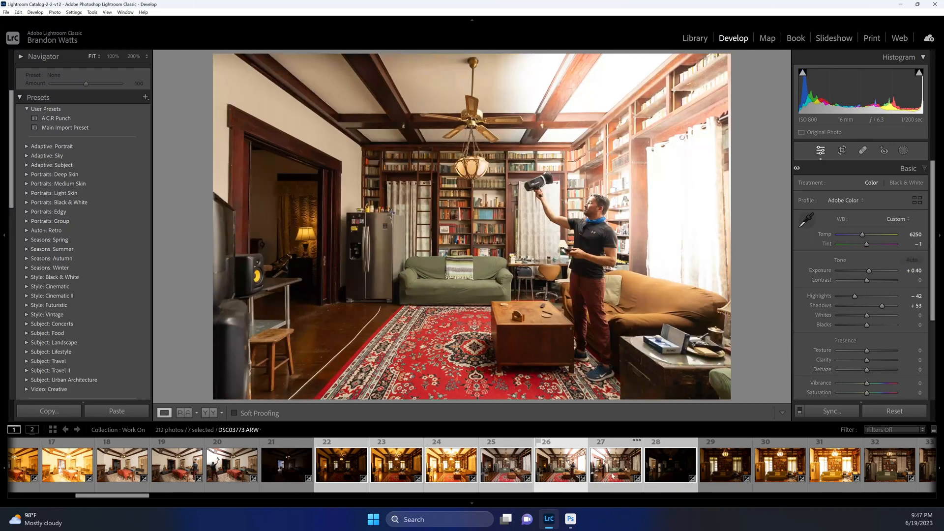
left_click(512, 466)
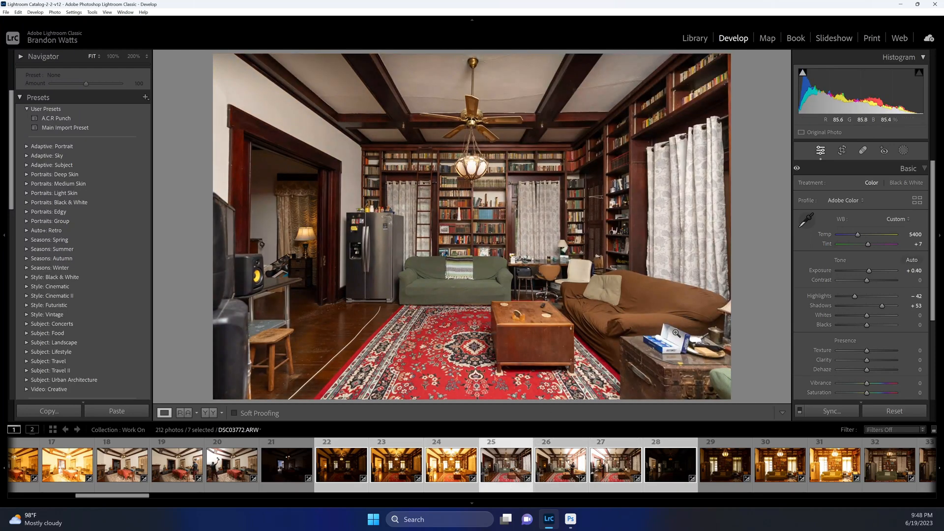
left_click(670, 465)
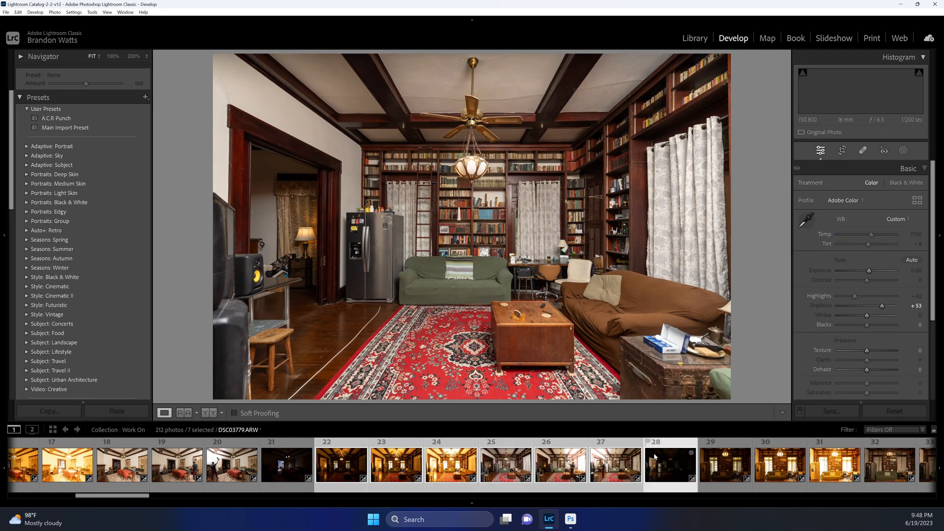
double_click(855, 296)
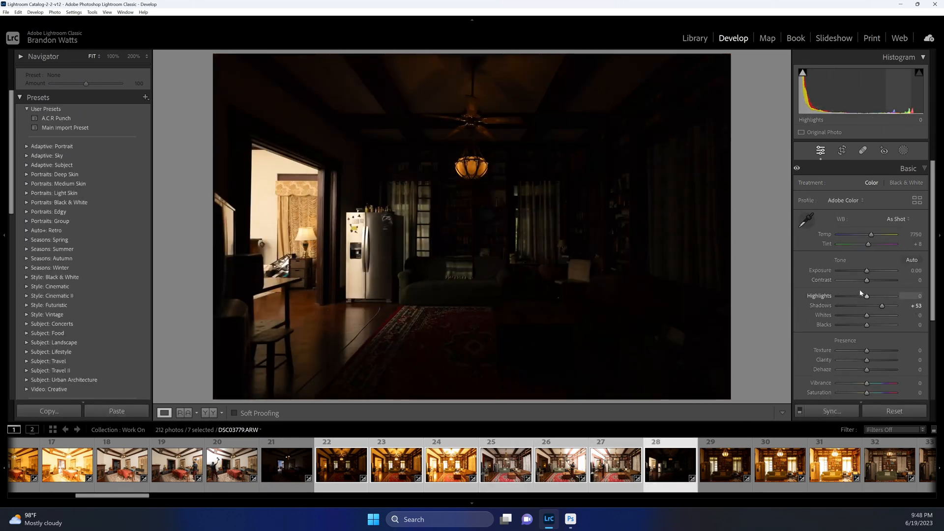
left_click_drag(867, 271, 859, 270)
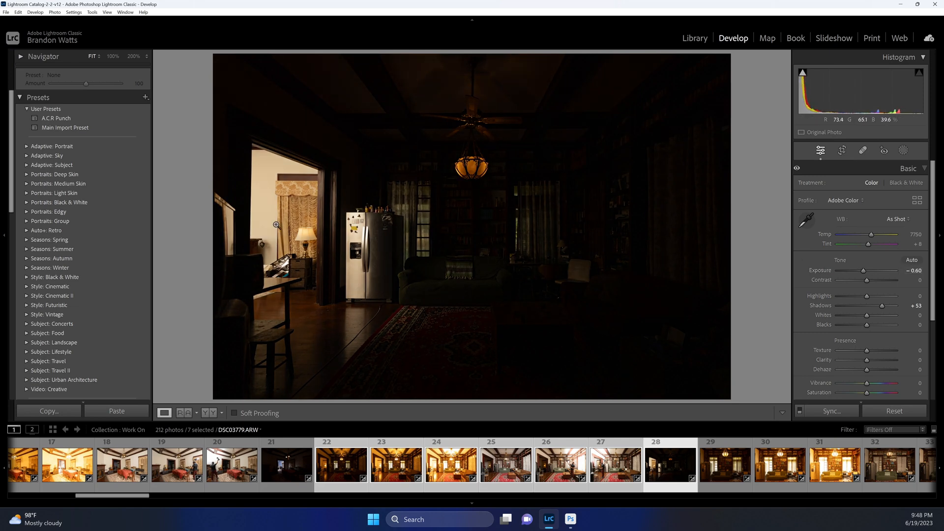
Try a white balance for DSC03779 sampled near the table in the room beyond the doorway.
left_click(288, 258)
key("w")
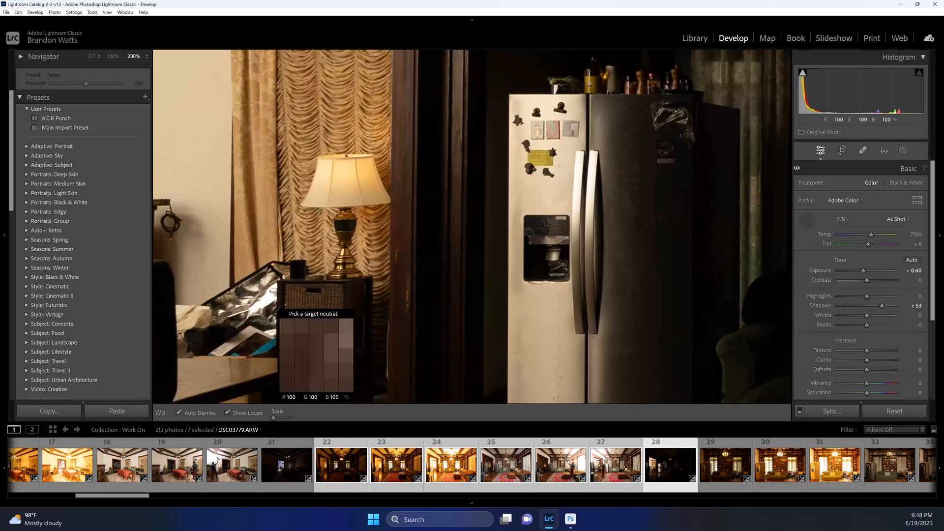
left_click(225, 346)
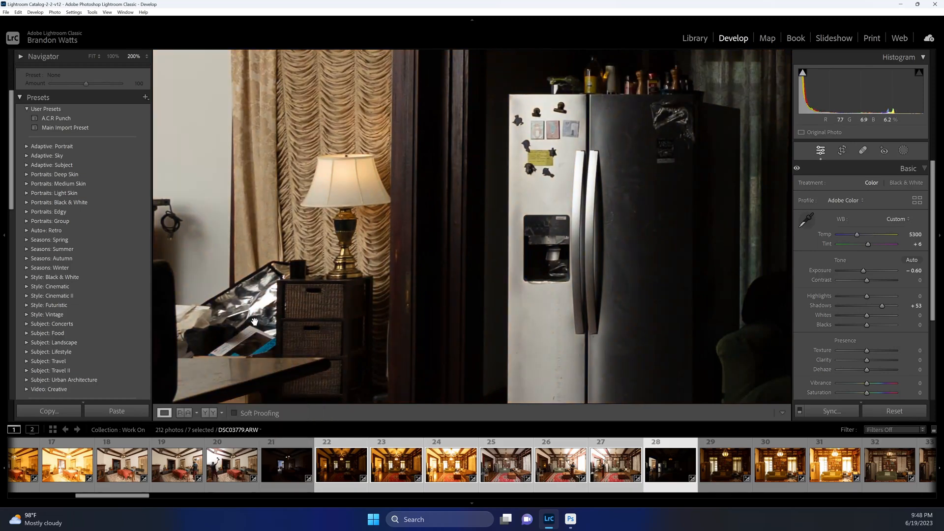
Resample DSC03779's white balance from the papers on the far room's table, and set Exposure to −0.40.
left_click(244, 337)
left_click(244, 337)
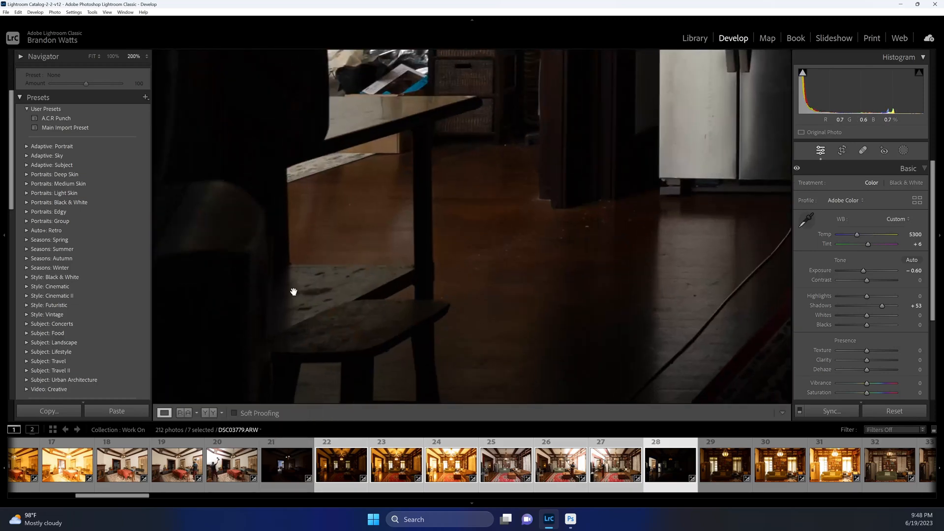
left_click_drag(330, 227, 313, 375)
left_click_drag(382, 248, 388, 284)
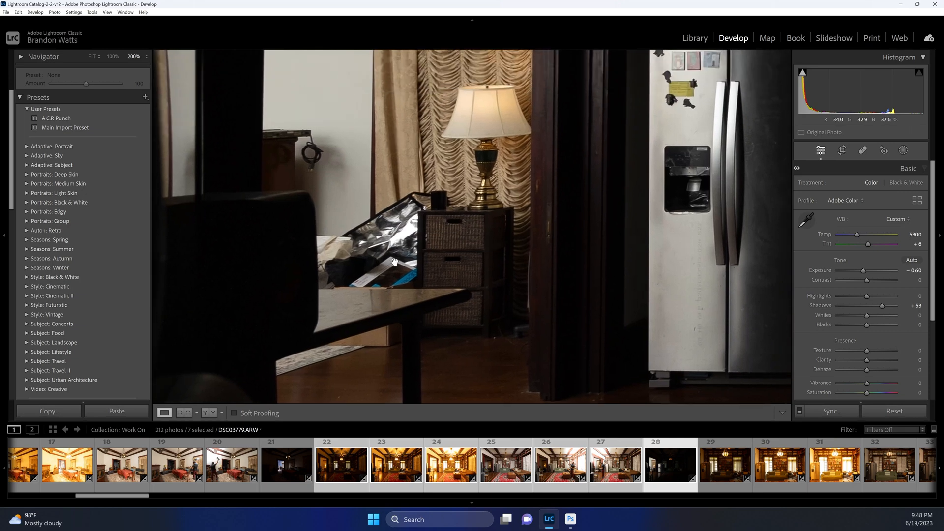
key("w")
left_click(389, 261)
left_click(648, 284)
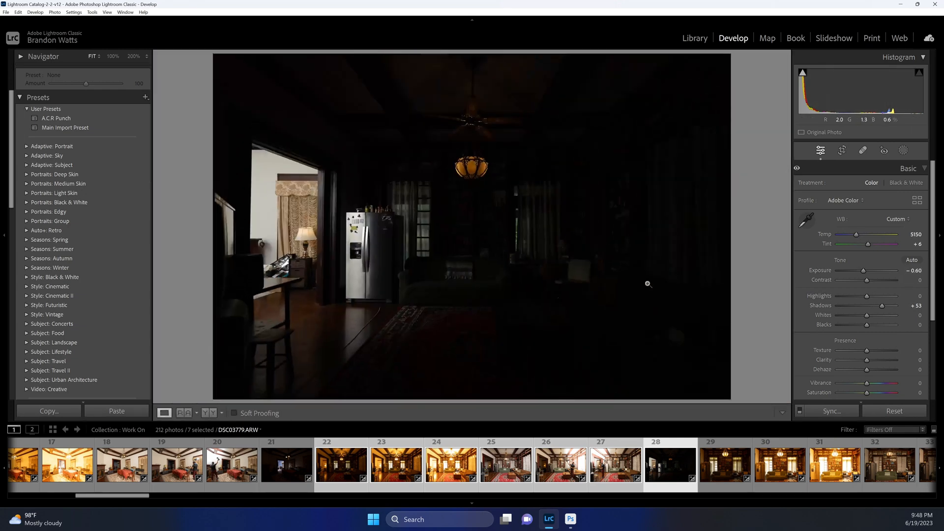
left_click_drag(860, 273, 862, 274)
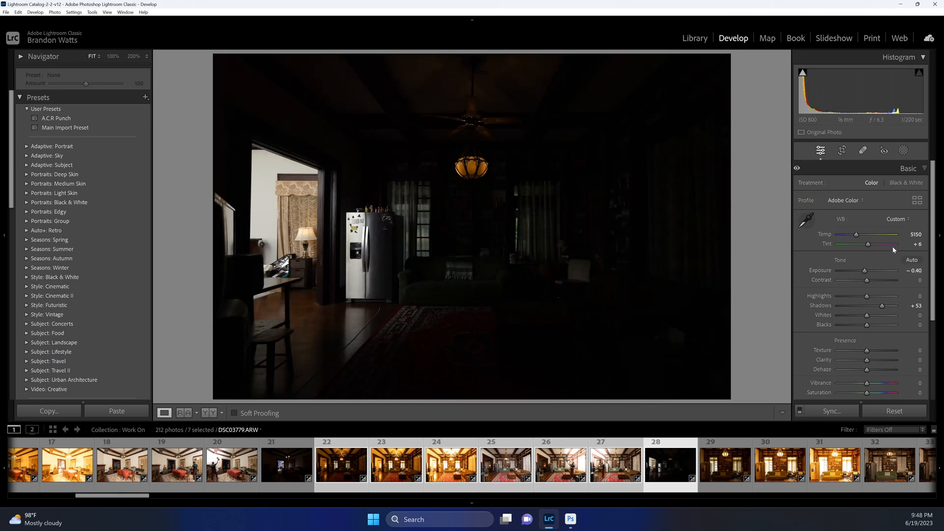
left_click(910, 237)
Return to DSC03777 and lower its white balance Temp slightly below 6500.
key("Left")
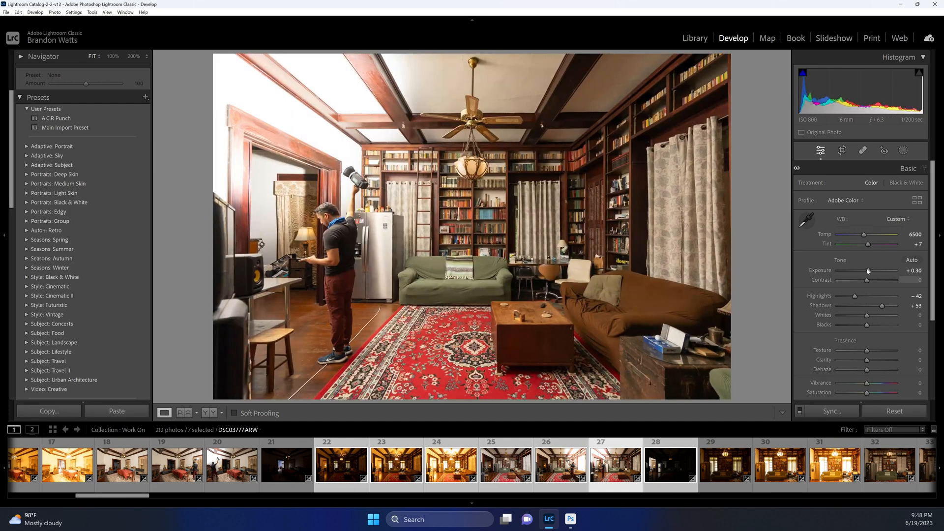
left_click(915, 234)
key("Down")
key("Down")
key("Return")
Make DSC03773 the active photo and set its white balance Temp to 5650.
left_click(561, 468)
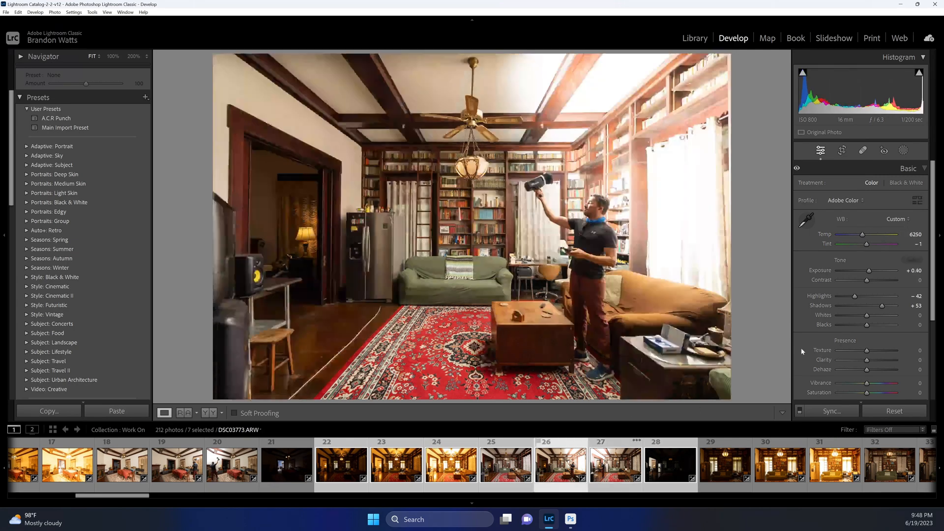
left_click(911, 233)
key("Down")
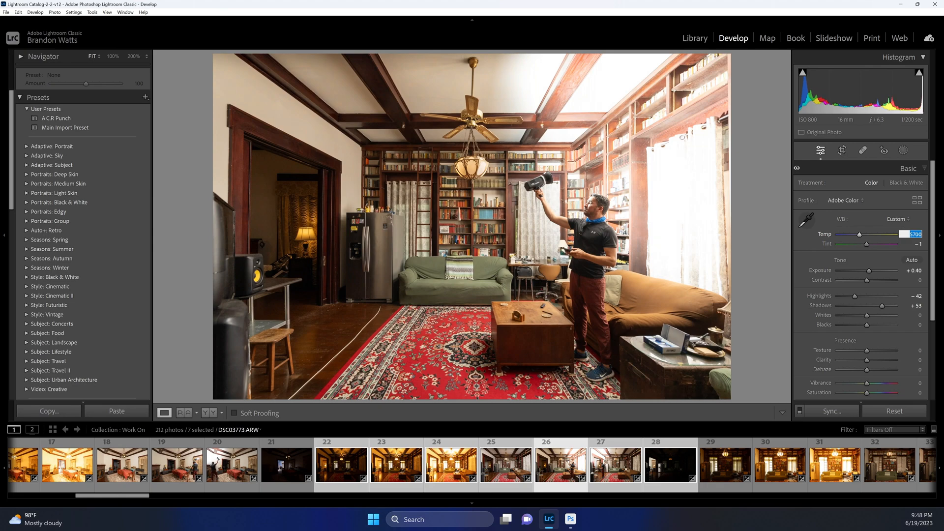
key("Return")
Open the seven selected photos, frames 22–28, as layers in Photoshop.
right_click(556, 475)
mouse_move(615, 287)
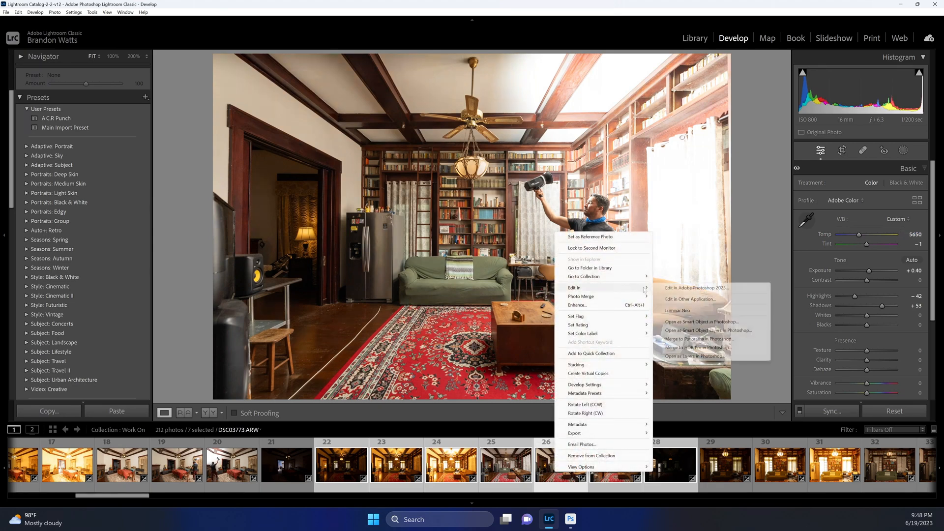
left_click(693, 357)
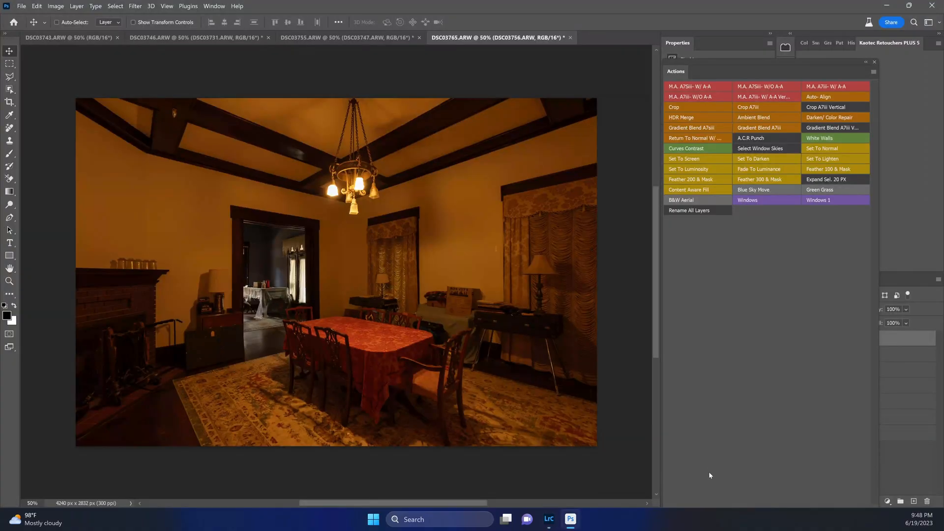
Switch back to Lightroom, select the seven frames 29–35 and make DSC03800 the active photo.
key("alt+Tab")
left_click(715, 475)
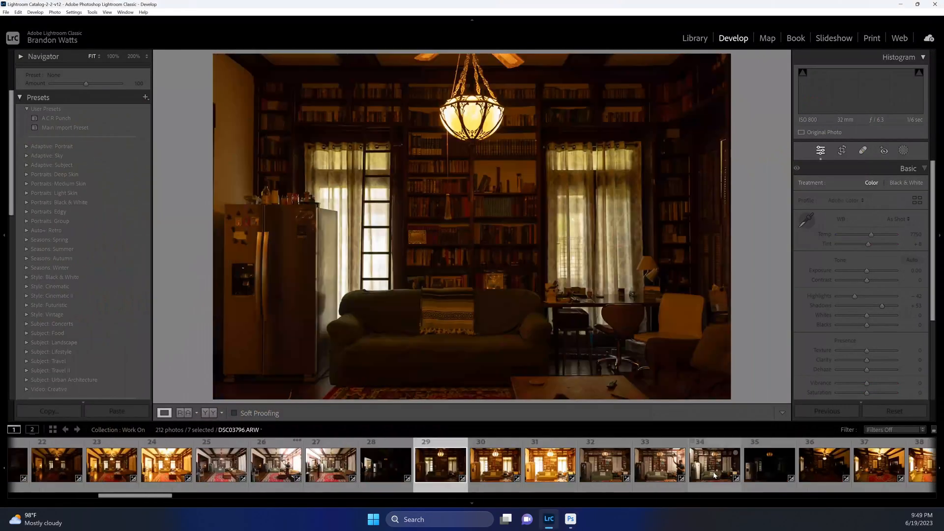
scroll(689, 475, "down", 5)
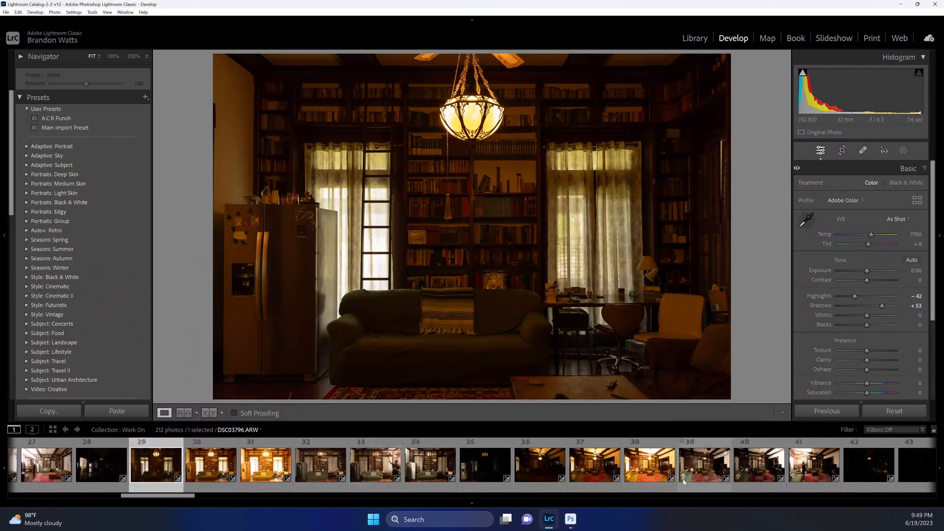
left_click(470, 476, "shift")
left_click(322, 466)
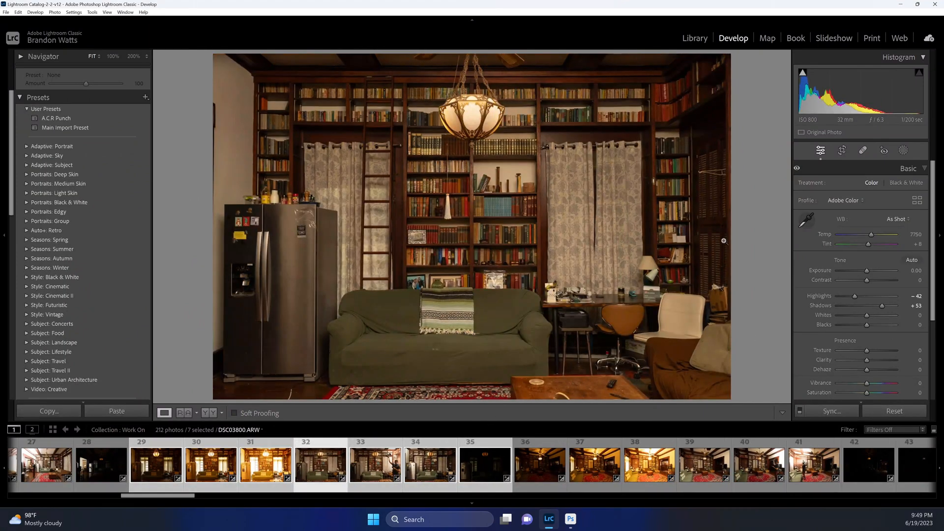
Replace the white balance sampled at DSC03800's envelope box with the copied one, Temp 6017 and Tint +12, and enable Auto Sync.
left_click(662, 294)
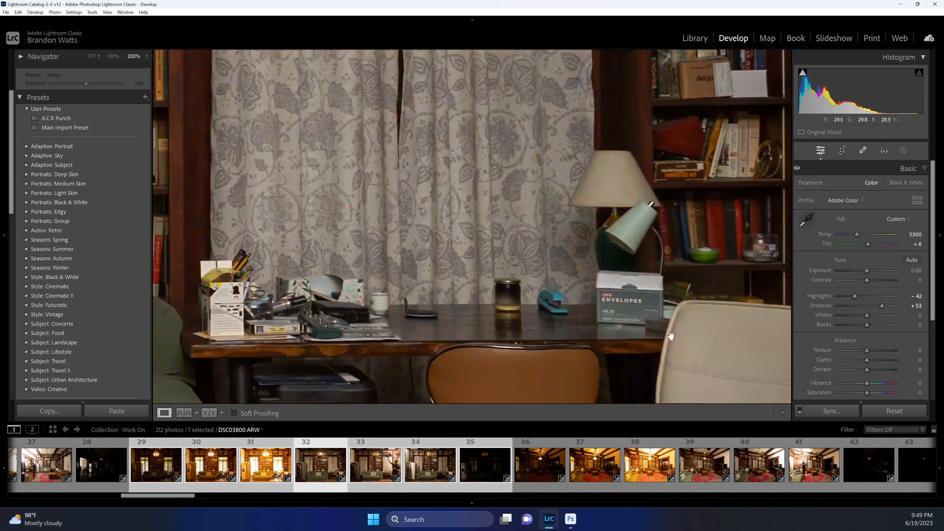
left_click(433, 463)
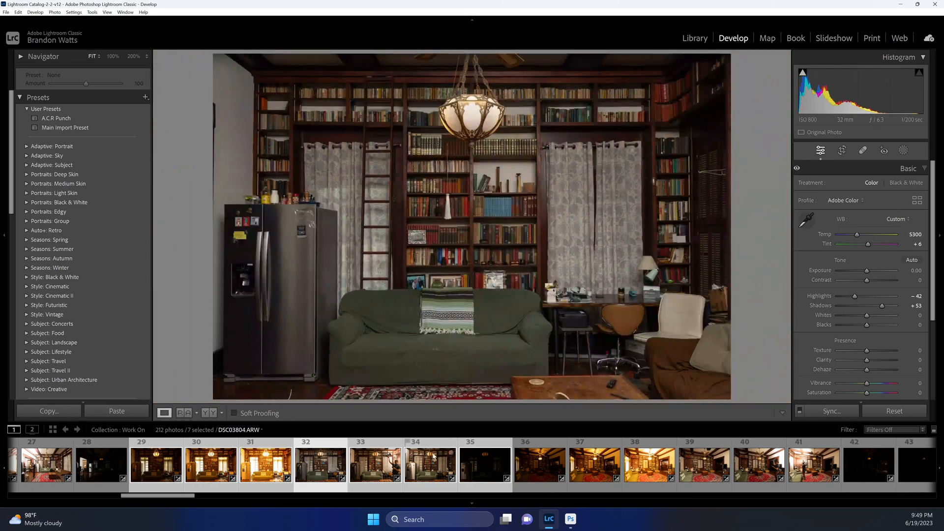
key("ctrl+shift+v")
left_click(800, 411)
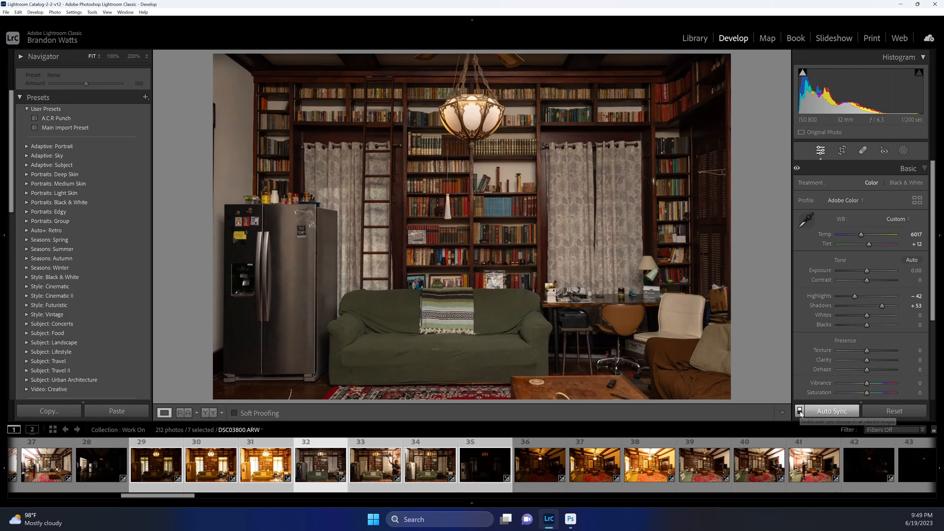
Paste the copied white balance, Temp 6017 and Tint +12, onto DSC03804, and turn Auto Sync off.
left_click(421, 473)
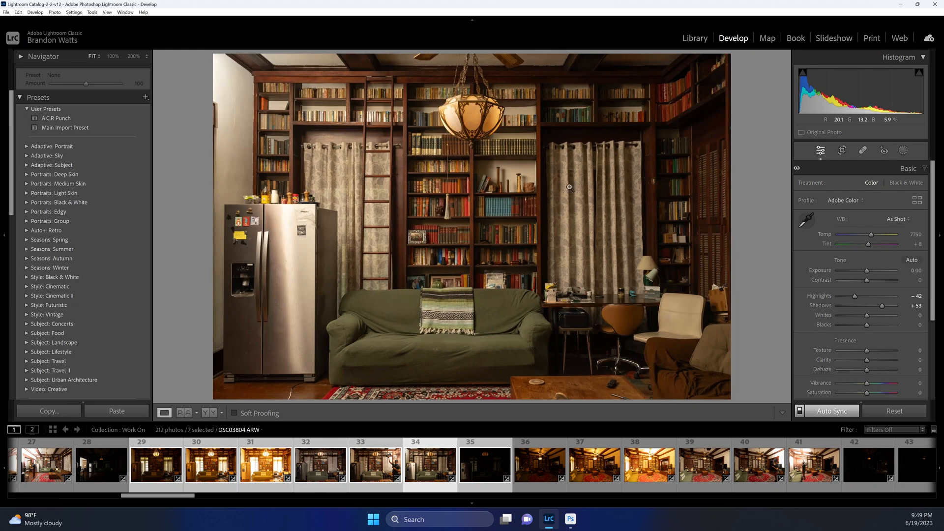
left_click(608, 286)
key("ctrl+shift+v")
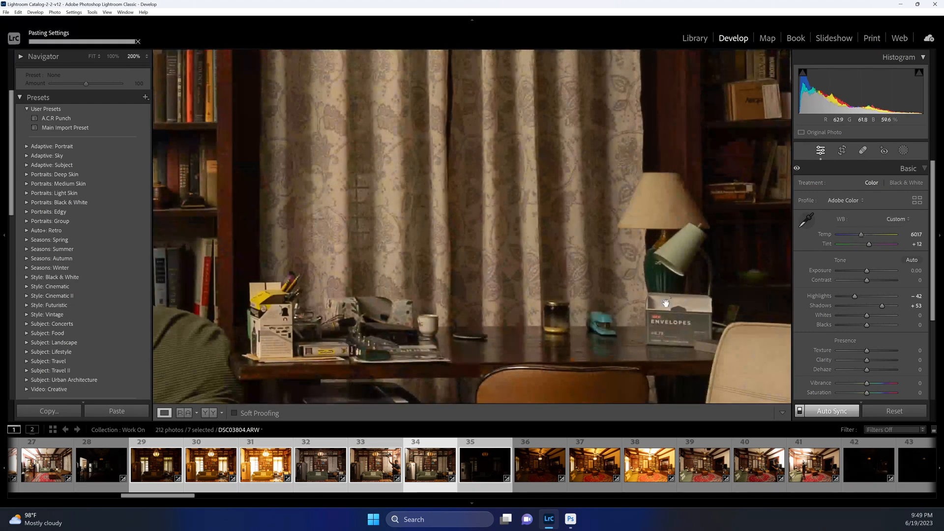
left_click(674, 306)
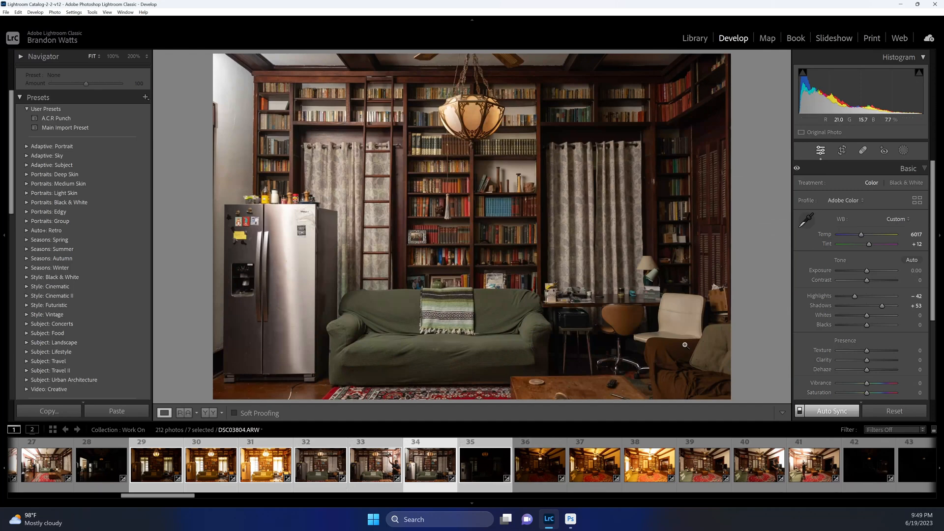
left_click(800, 411)
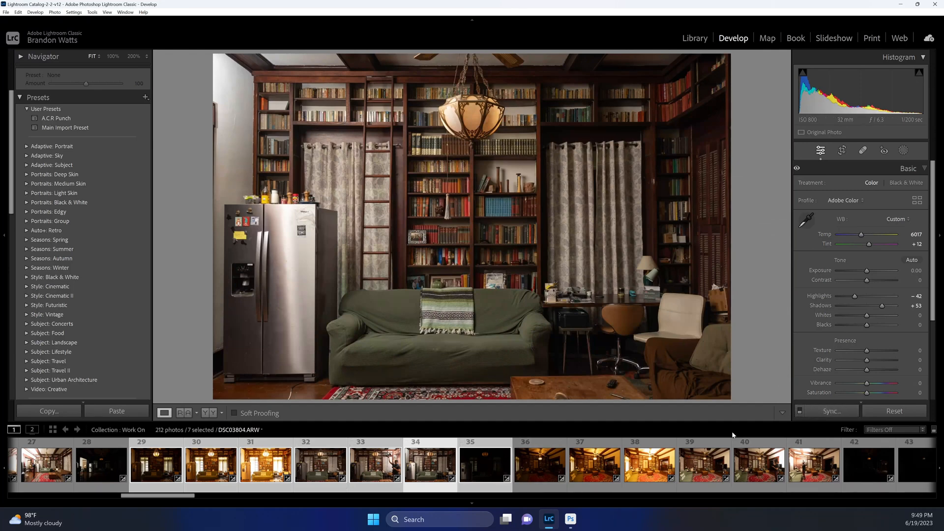
Set Exposure to +0.50 on DSC03800 and +0.40 on DSC03804.
left_click(320, 465)
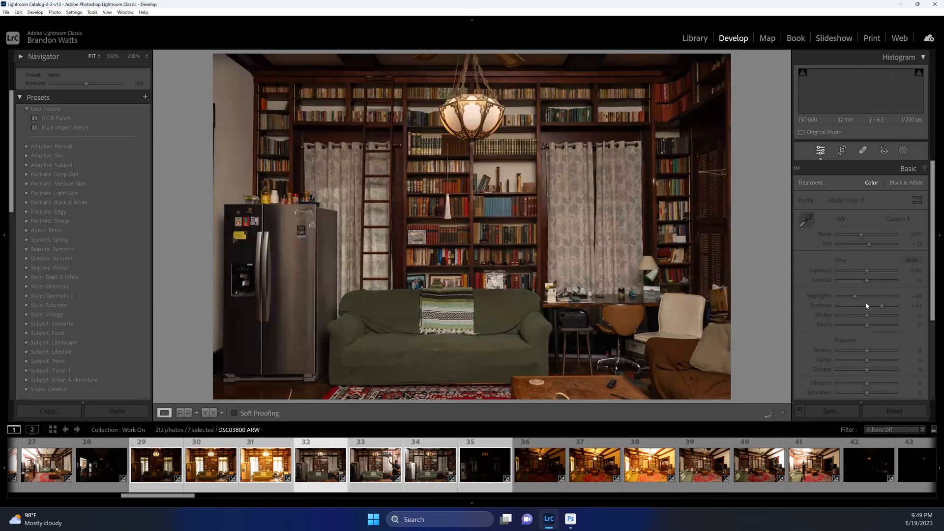
left_click_drag(866, 271, 870, 271)
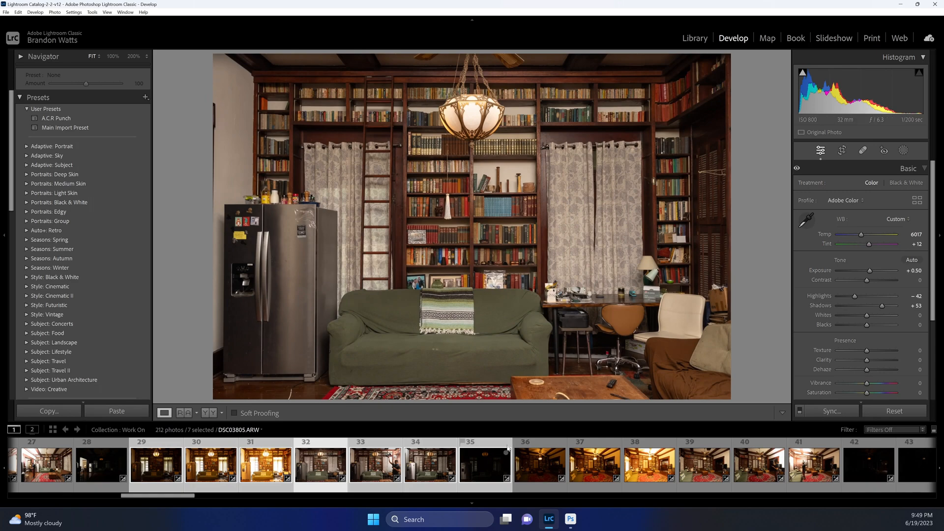
left_click(435, 472)
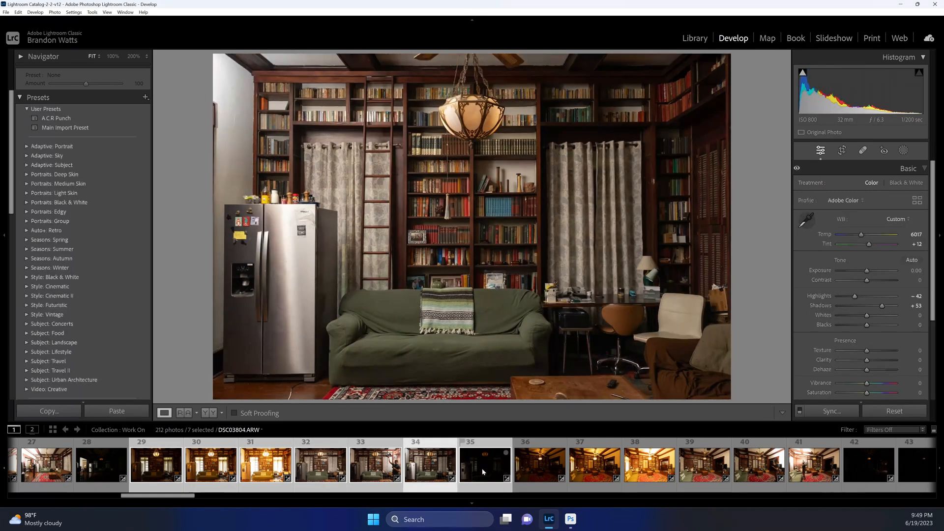
left_click_drag(867, 271, 869, 271)
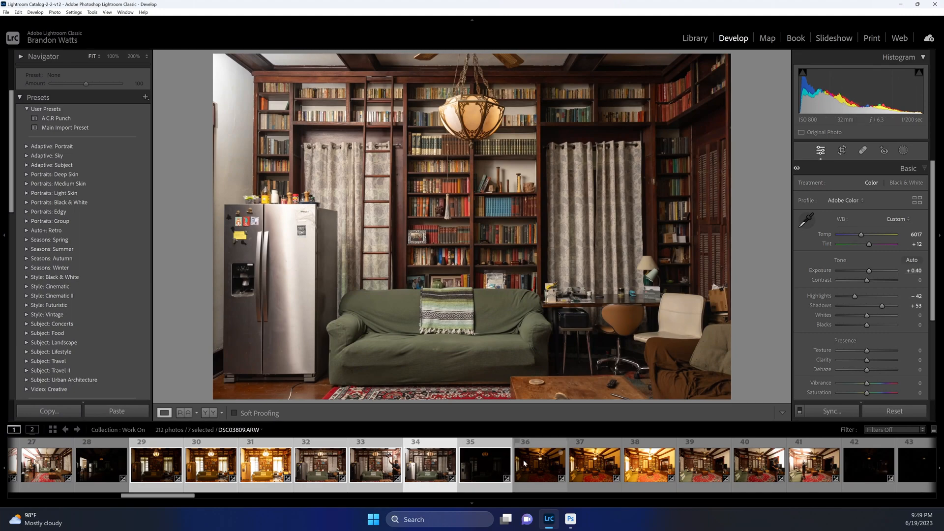
On DSC03805, reset Highlights to 0 and set Exposure to +0.30.
left_click(482, 466)
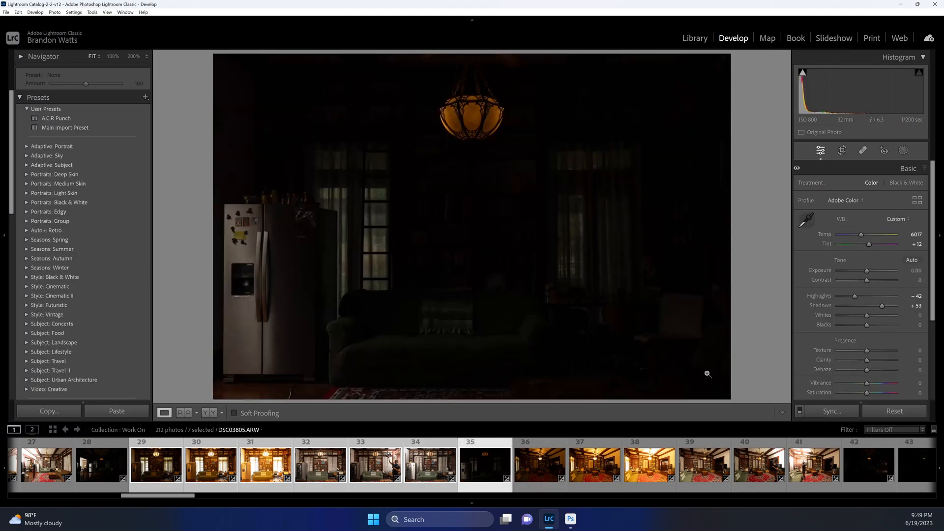
double_click(855, 296)
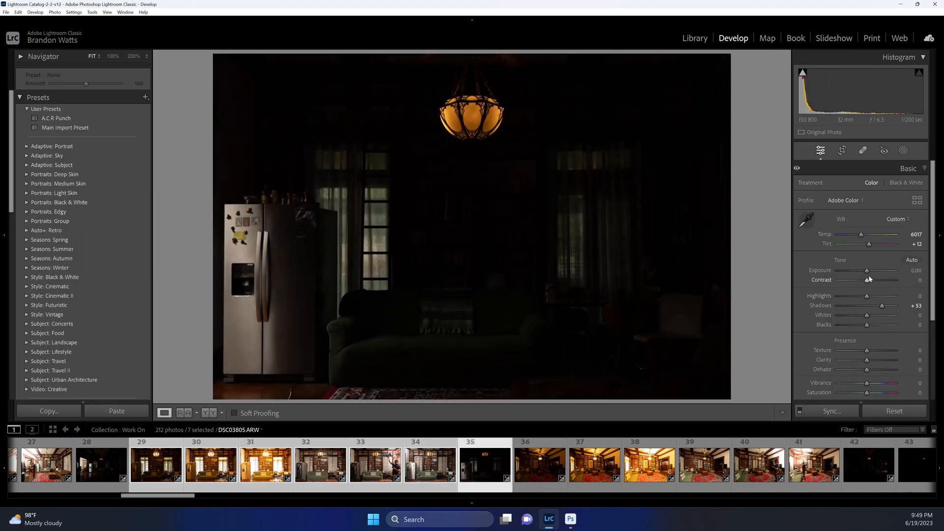
left_click_drag(867, 271, 869, 271)
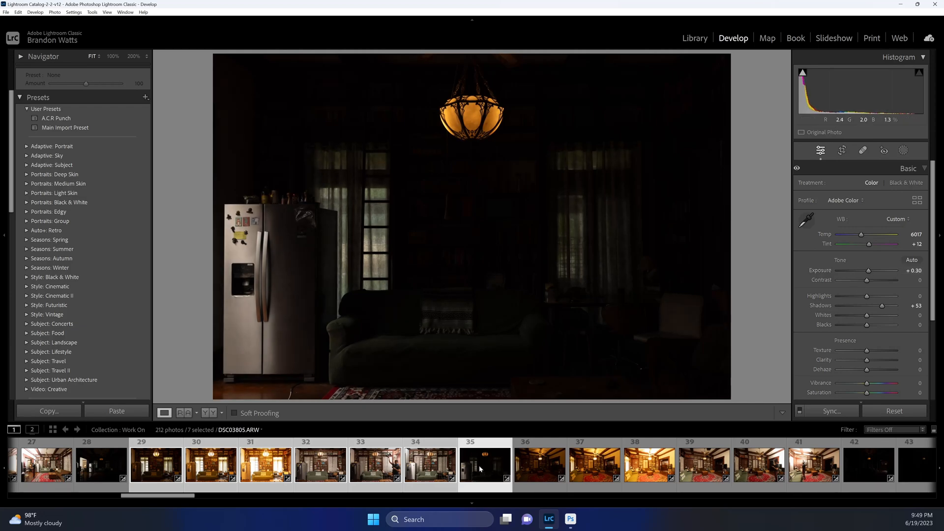
Open the seven selected photos, frames 29–35, as layers in Photoshop.
right_click(475, 235)
mouse_move(564, 292)
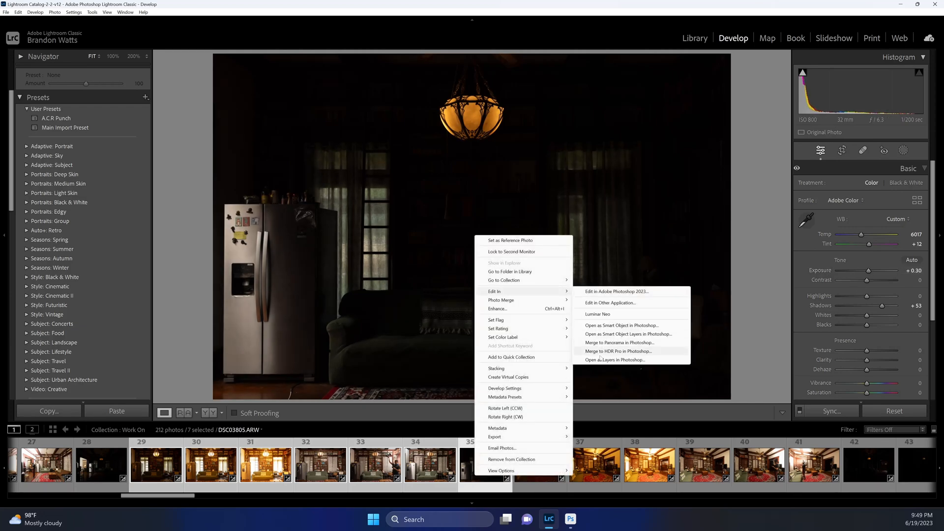
left_click(615, 292)
Switch back to Lightroom, select the eight frames 36–43 and make frame 39 the active photo.
left_click(549, 519)
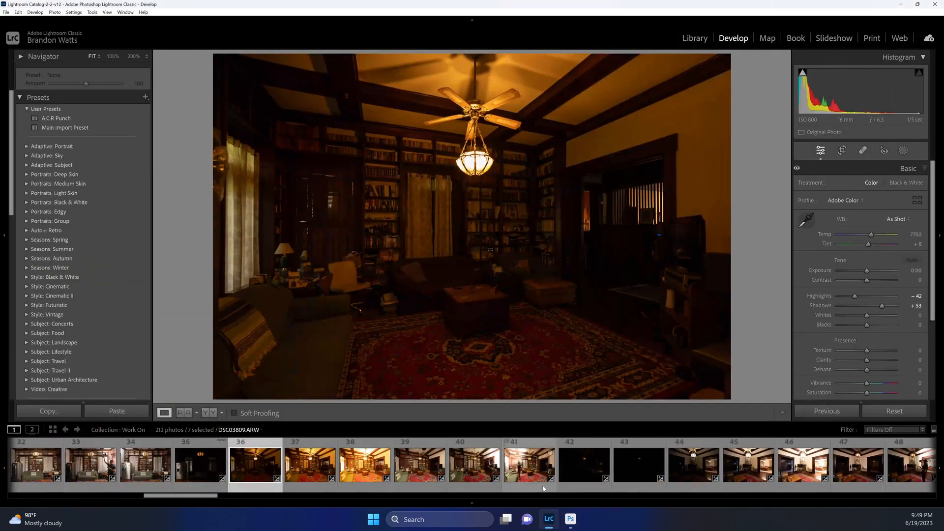
left_click(429, 470)
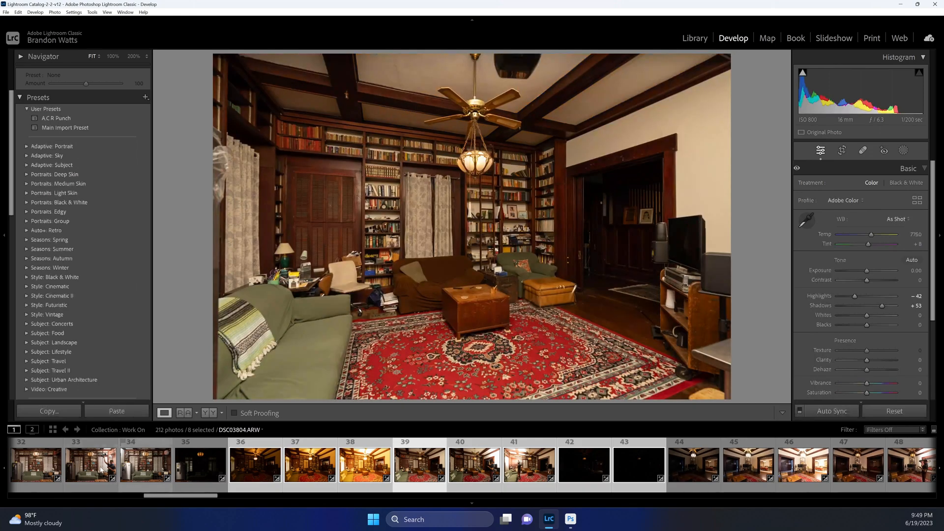
Try to paste the white balance, Temp 6017 and Tint +12, to frames 36–43 with DSC03802 temporarily added as the active photo.
left_click(101, 470, "ctrl")
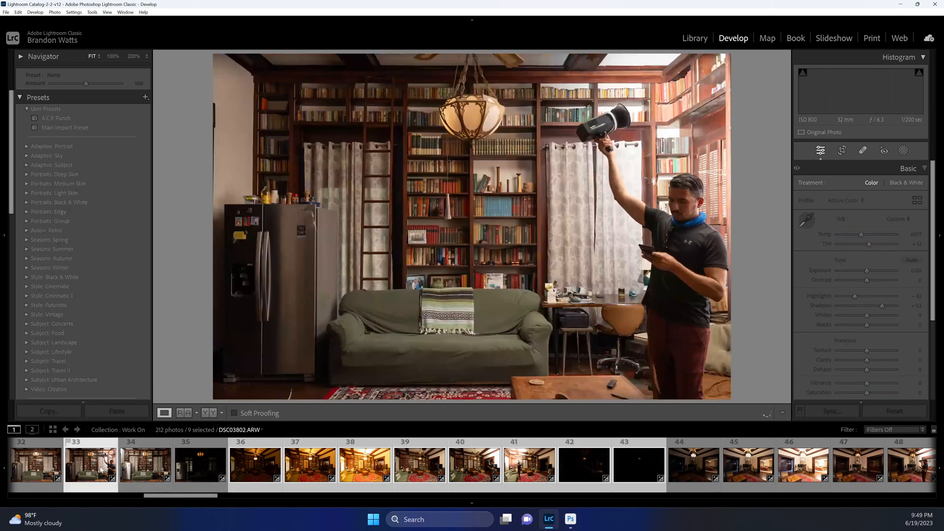
key("ctrl+shift+v")
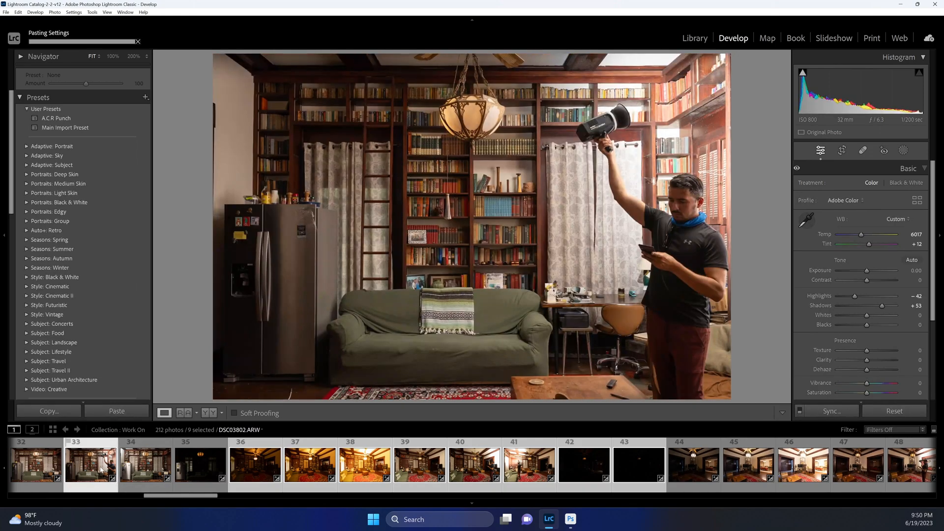
left_click(96, 471, "ctrl")
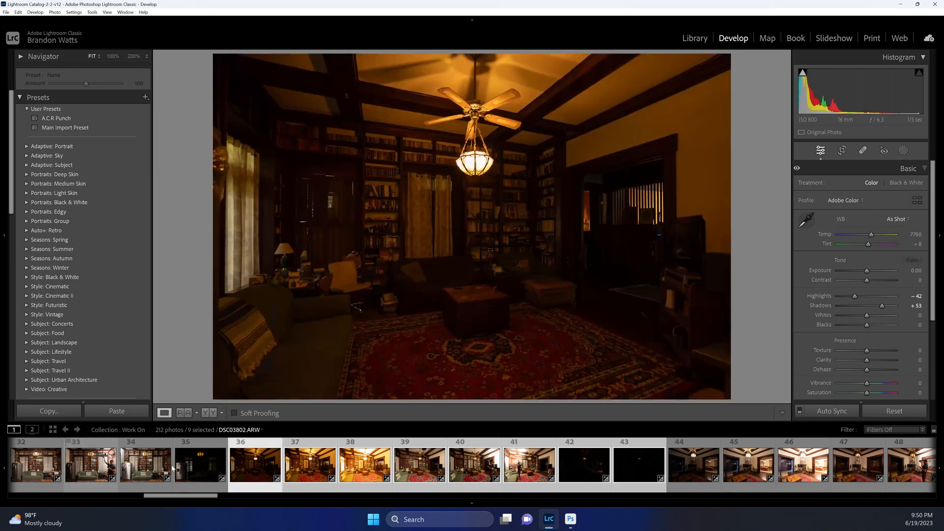
Enable Auto Sync and apply DSC03802's white balance, Temp 6017 and Tint +12, to frames 36–43, leaving DSC03802 out of the selection.
left_click(801, 411)
left_click(800, 411)
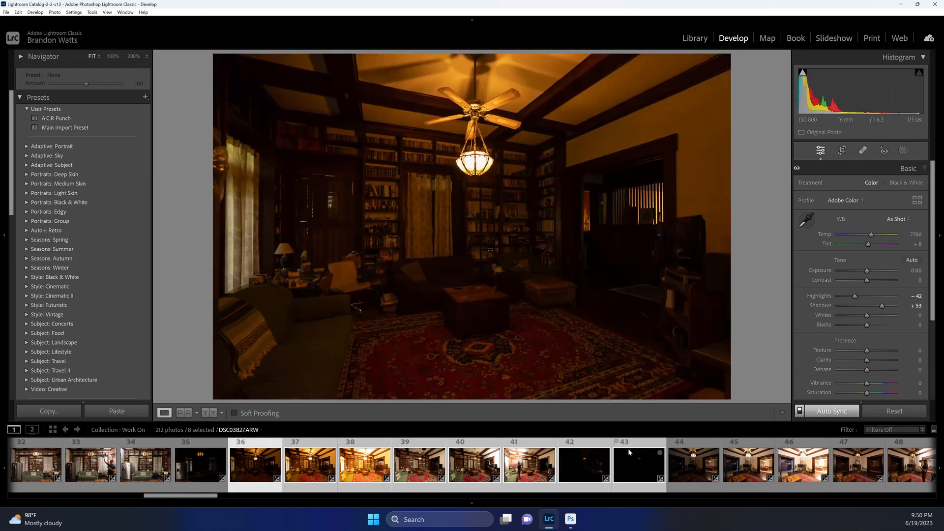
left_click(67, 471, "ctrl")
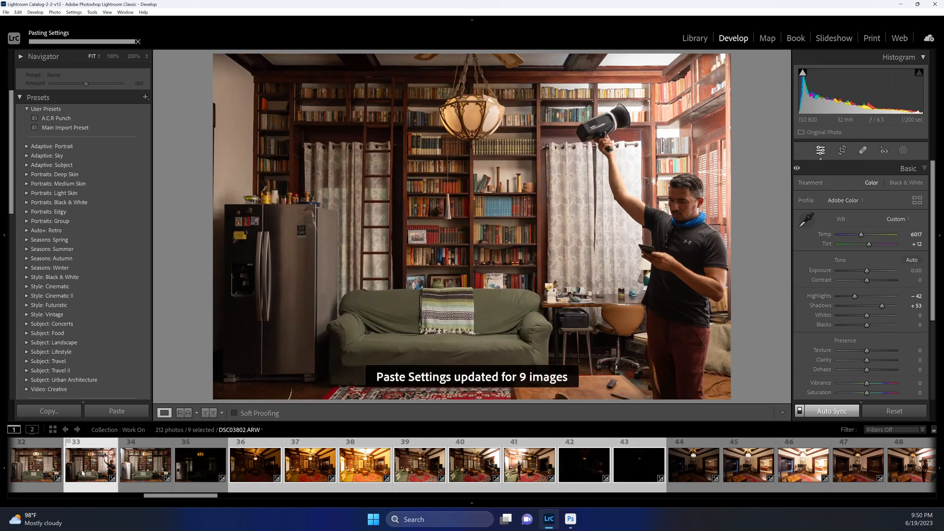
left_click(83, 473, "ctrl")
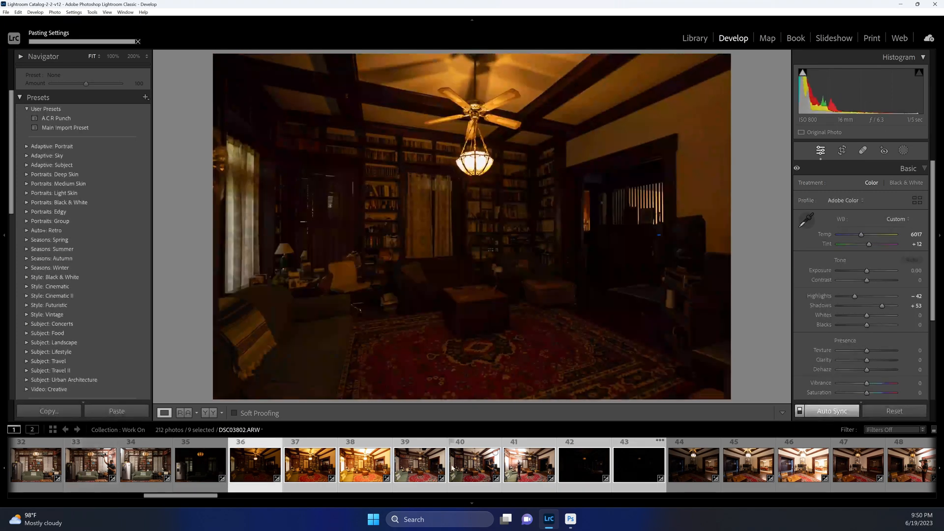
With DSC03815 active, set Exposure to +0.20 across the eight selected photos.
left_click(453, 467)
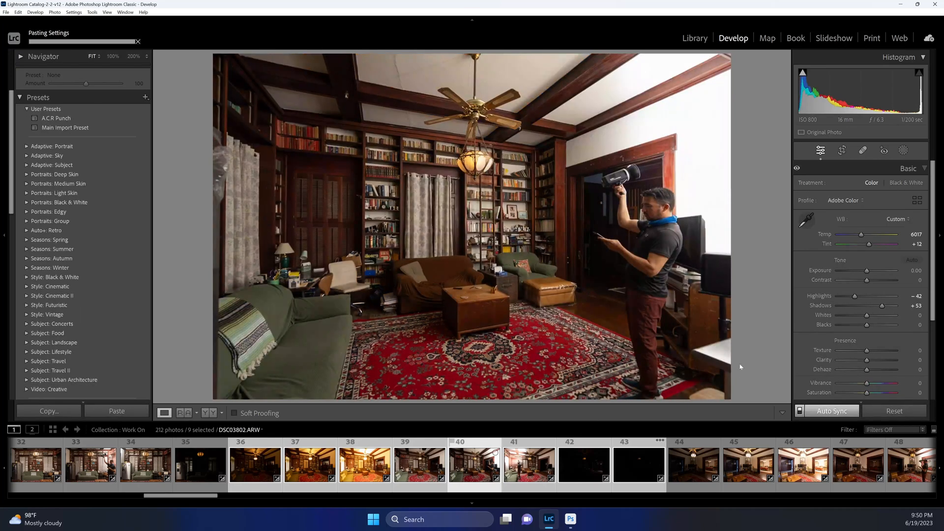
left_click_drag(867, 271, 870, 271)
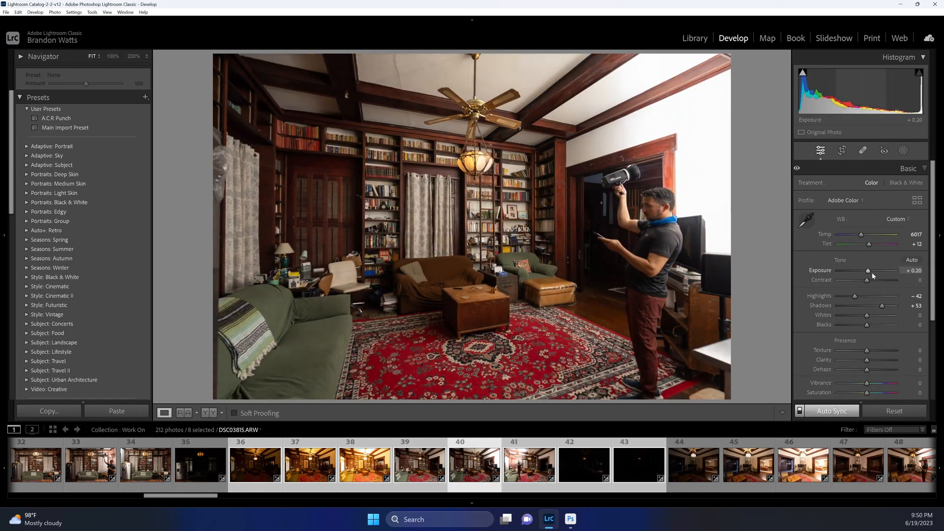
Turn Auto Sync off and reset Exposure to 0 on DSC03819 only.
left_click(513, 470)
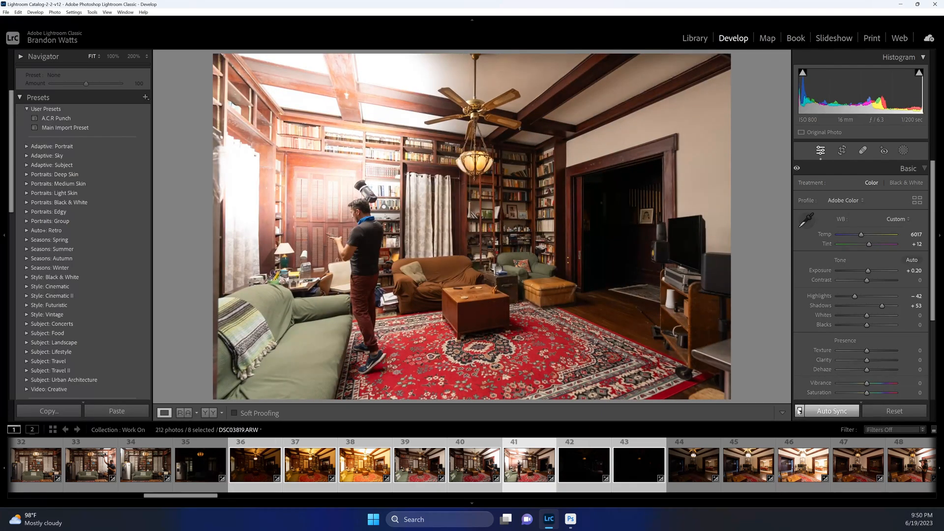
left_click(799, 411)
double_click(867, 270)
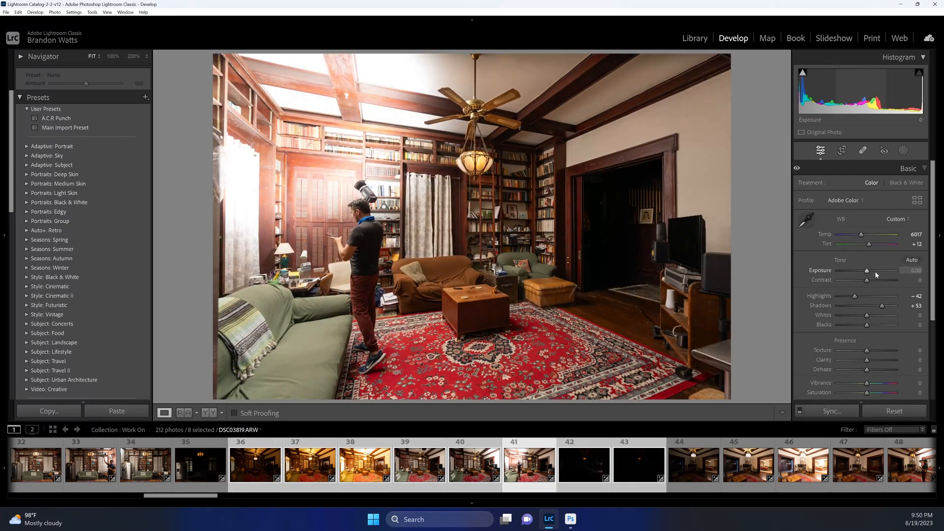
On DSC03820, reset Highlights to 0 and set the white balance Temp to 6417.
left_click(596, 471)
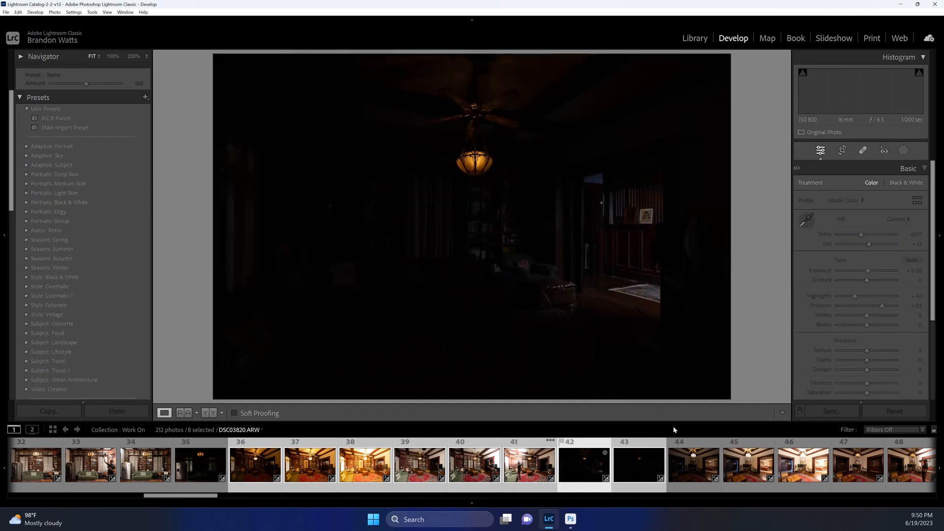
double_click(855, 295)
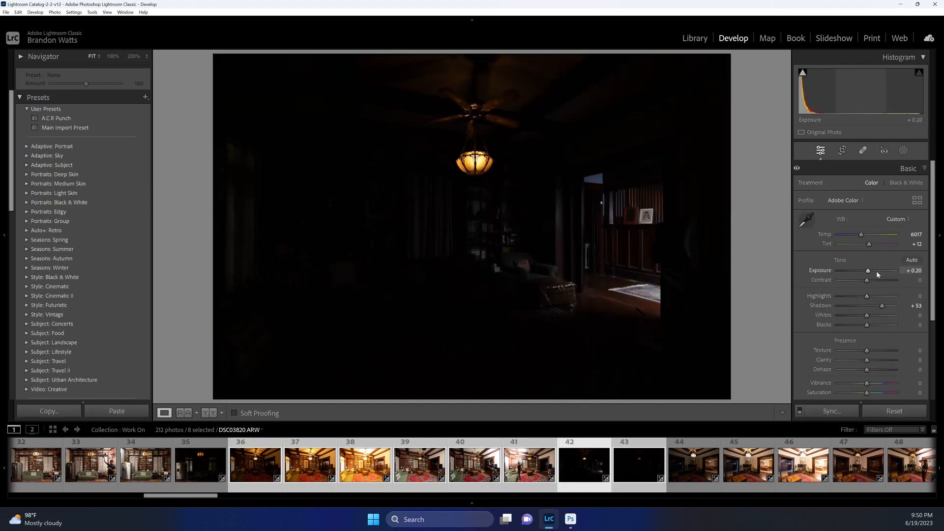
left_click(915, 235)
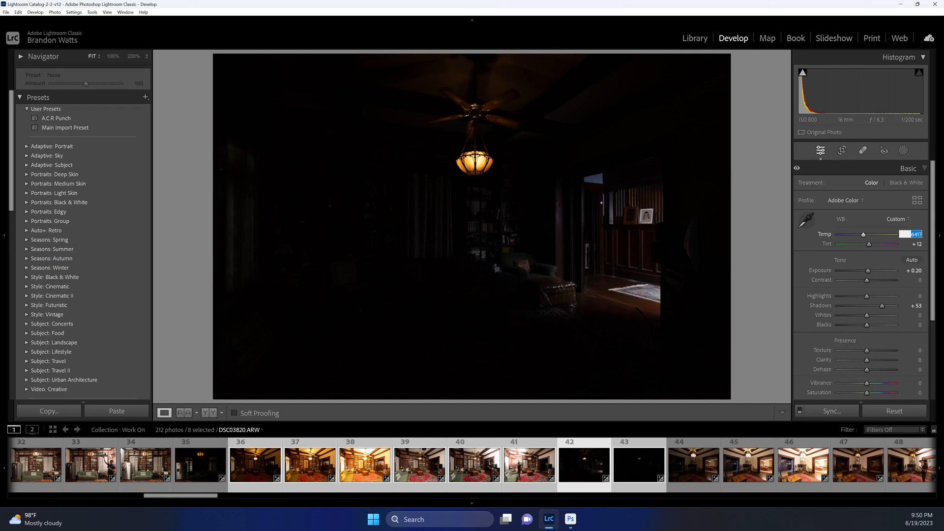
Sample a neutral from the hanging fabric in DSC03827's lit doorway, setting Temp 2000 and Tint −21.
left_click(640, 460)
left_click(598, 205)
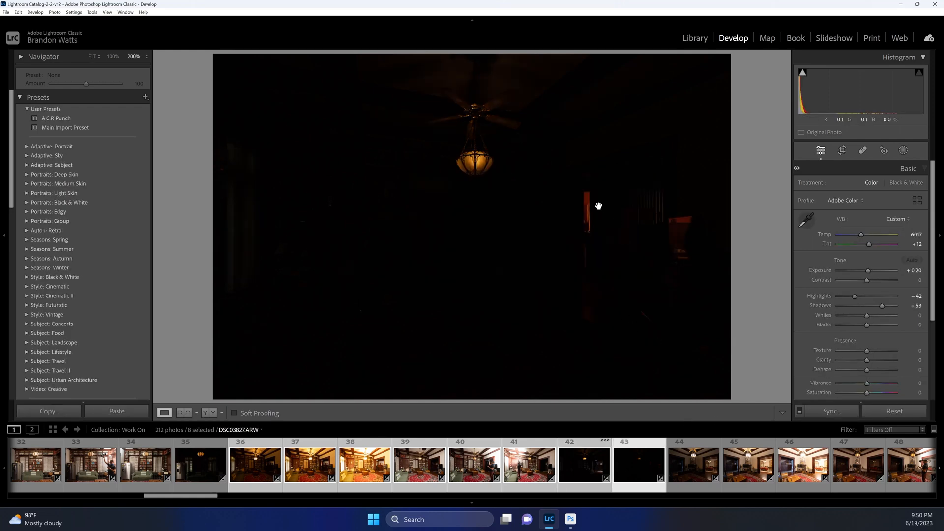
key("w")
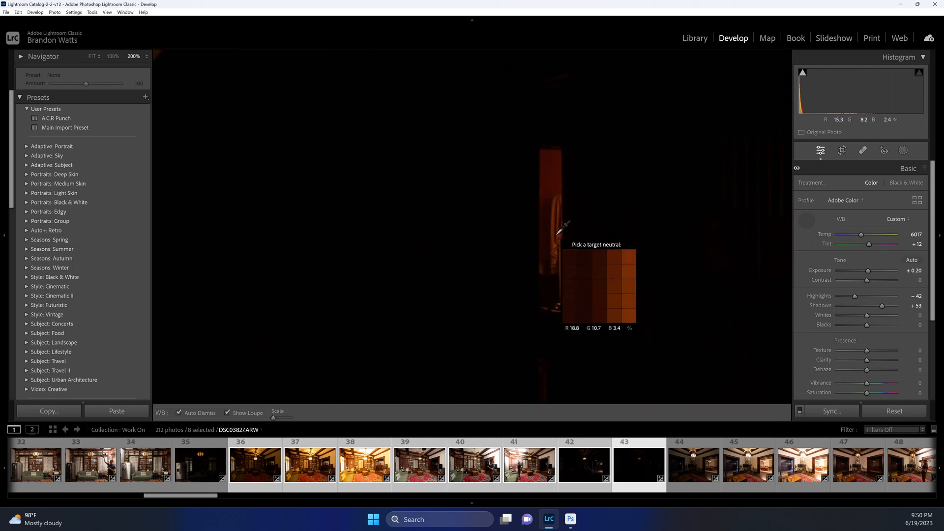
left_click(556, 235)
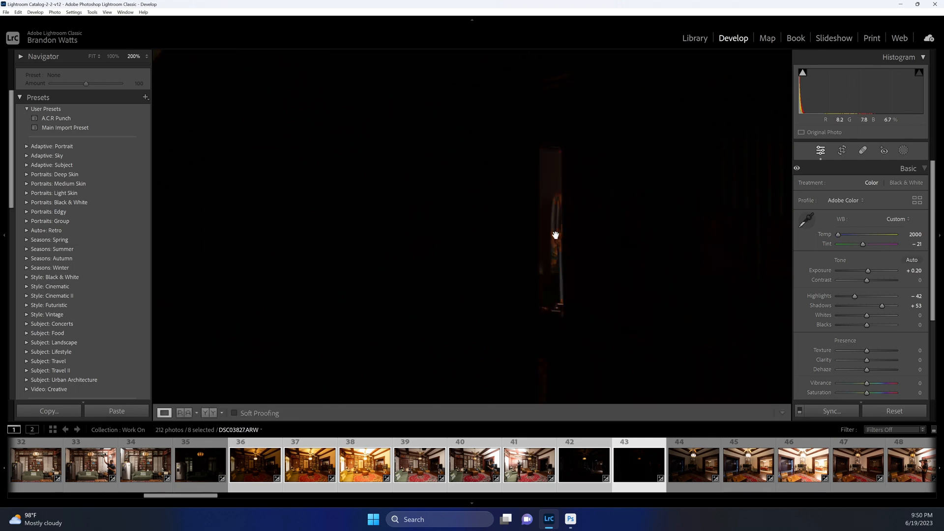
Replace DSC03827's Highlights setting with +6.
double_click(855, 296)
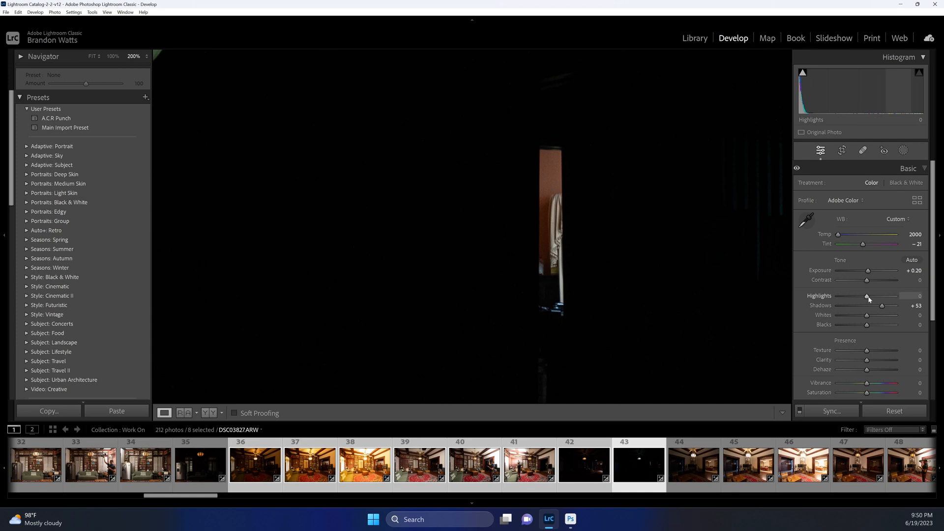
left_click_drag(867, 296, 872, 298)
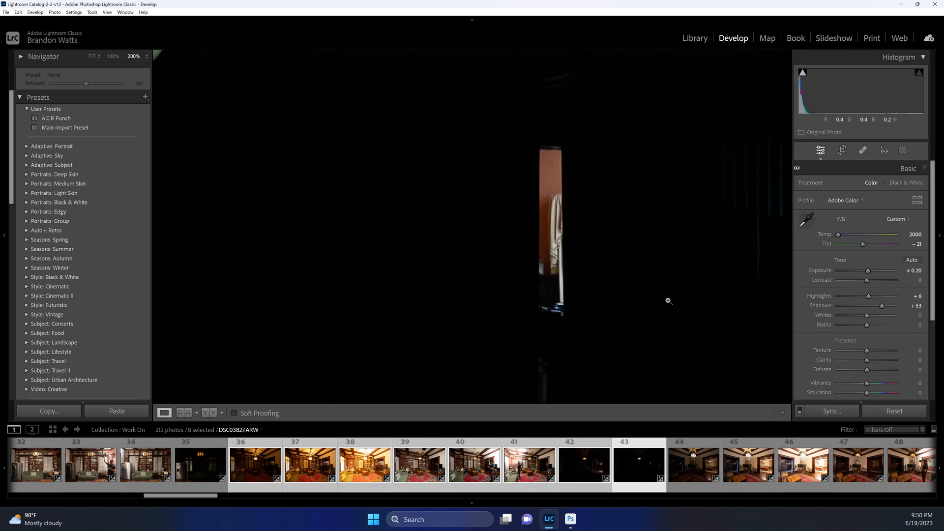
left_click(666, 299)
Make DSC03815 the active photo and open the eight selected photos, frames 36–43, as layers in Photoshop.
left_click(481, 465)
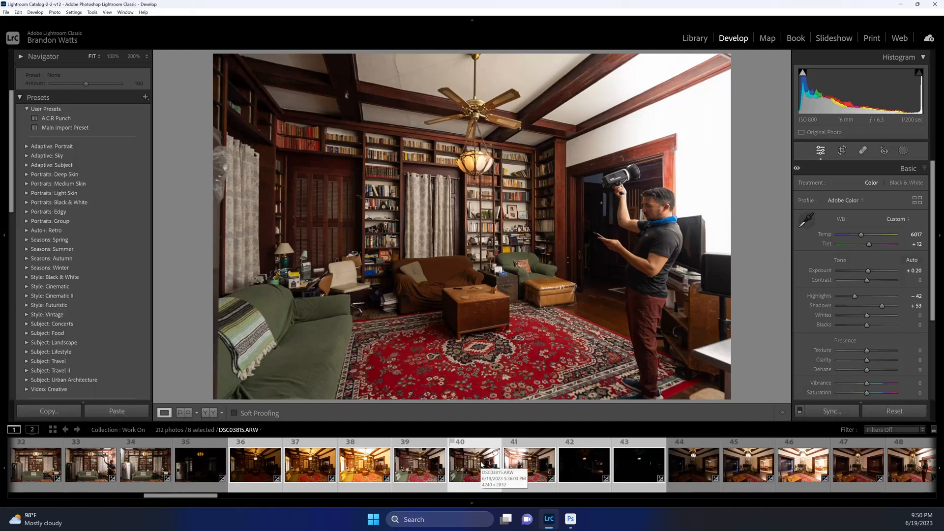
right_click(531, 460)
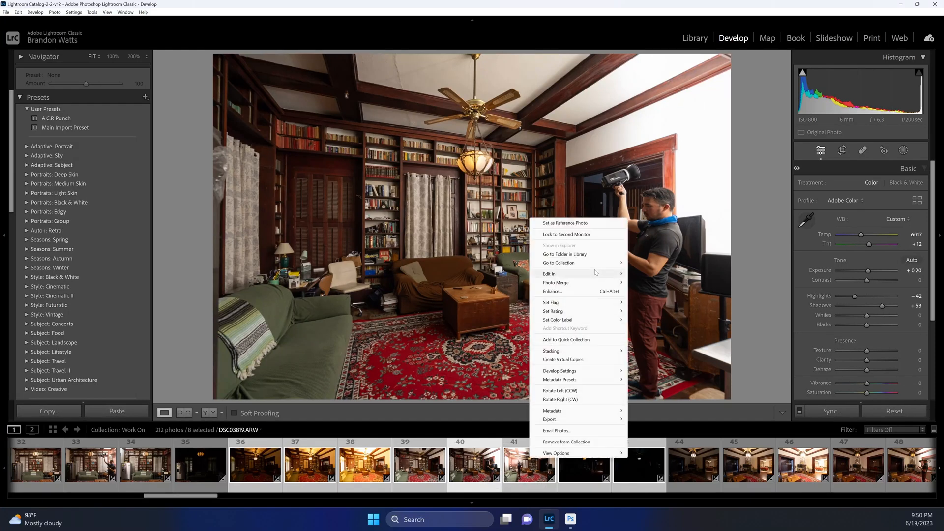
mouse_move(599, 274)
left_click(713, 343)
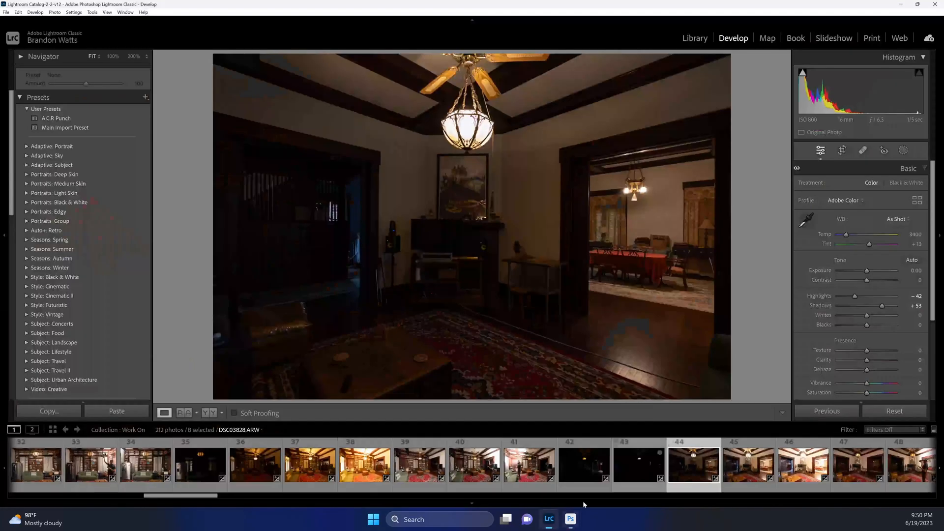
Select the eleven photos in frames 44–54 and make DSC03831 the active photo.
scroll(617, 479, "down", 10)
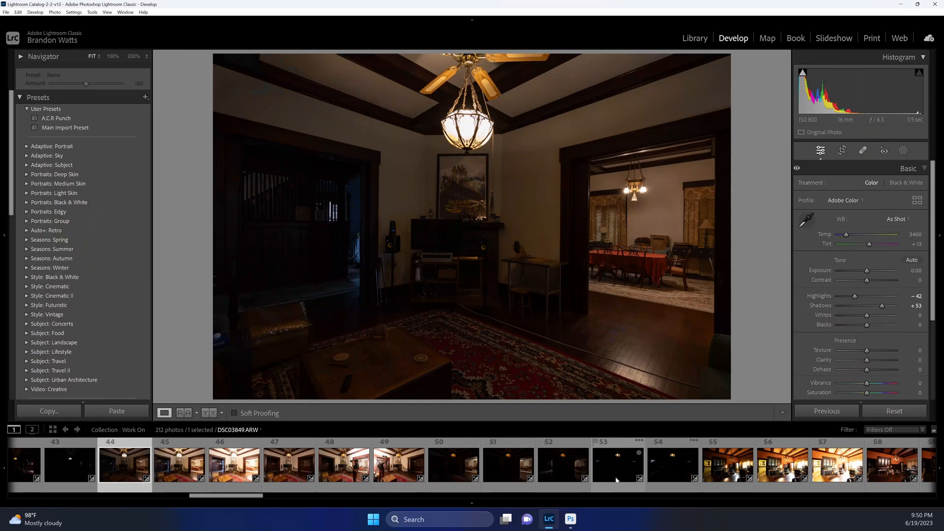
left_click(676, 470, "shift")
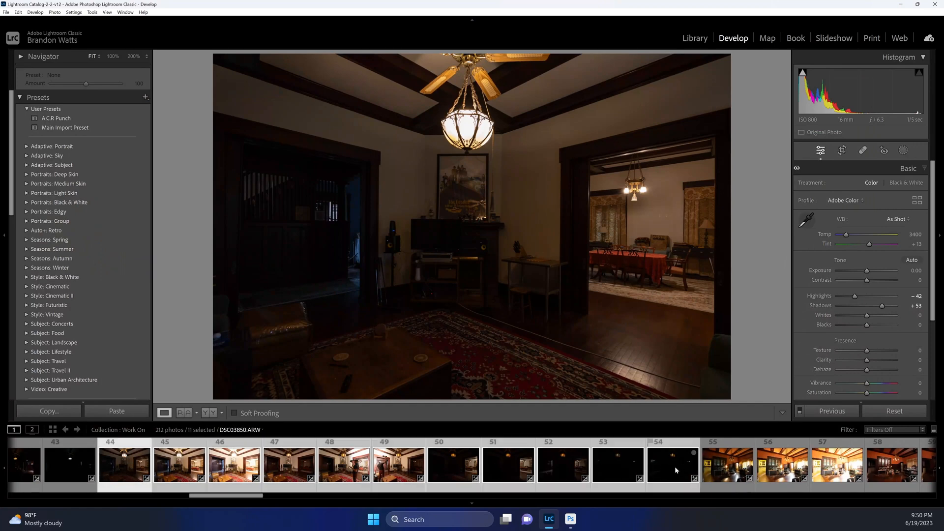
left_click(283, 477)
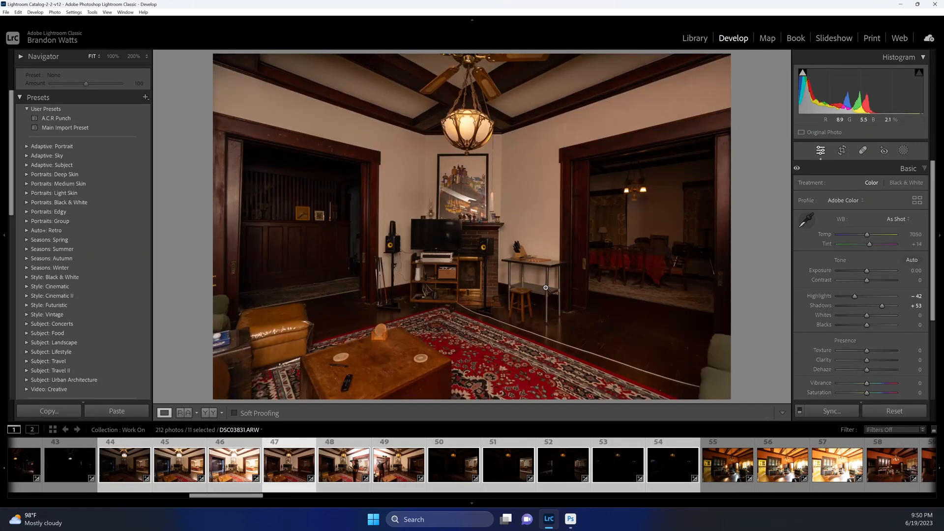
Sample the white device on DSC03831's media cart as neutral for Temp 5000 and Tint −5, and set Exposure to +0.50.
key("w")
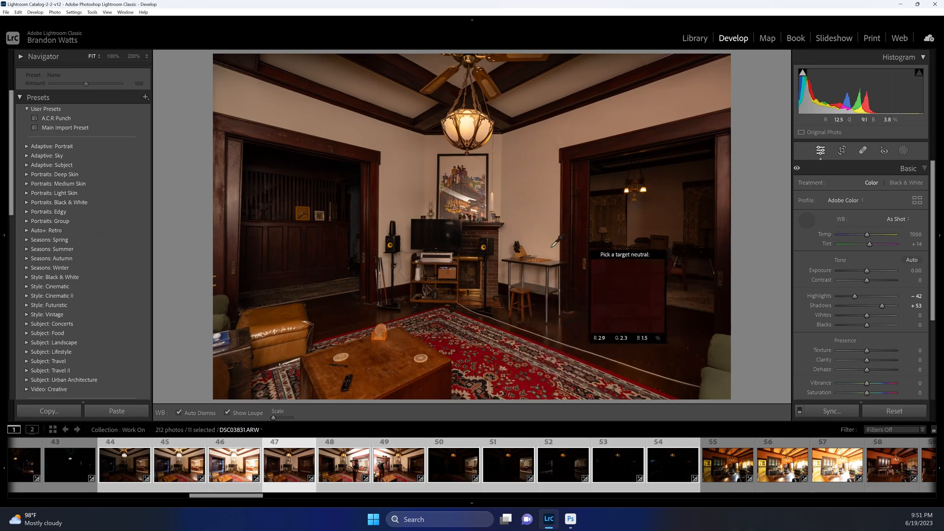
left_click(450, 254)
left_click(491, 274)
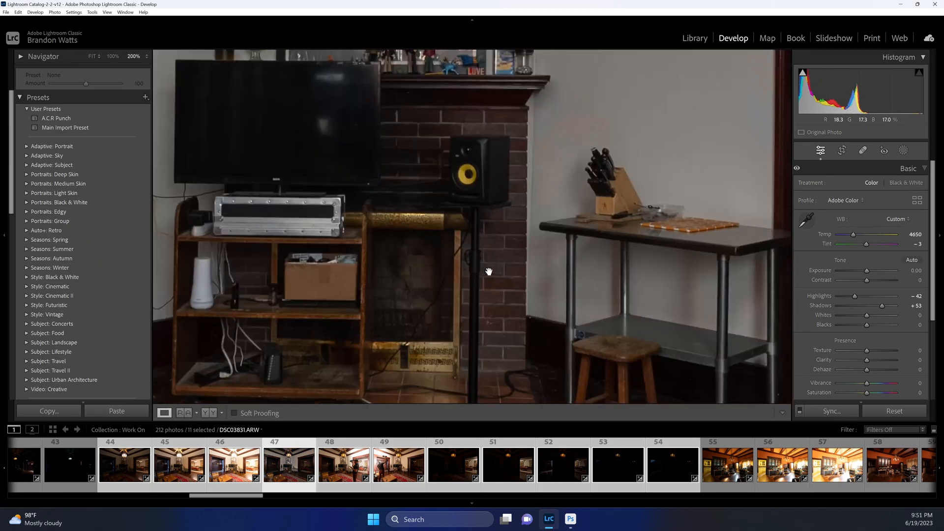
left_click_drag(251, 268, 462, 219)
key("w")
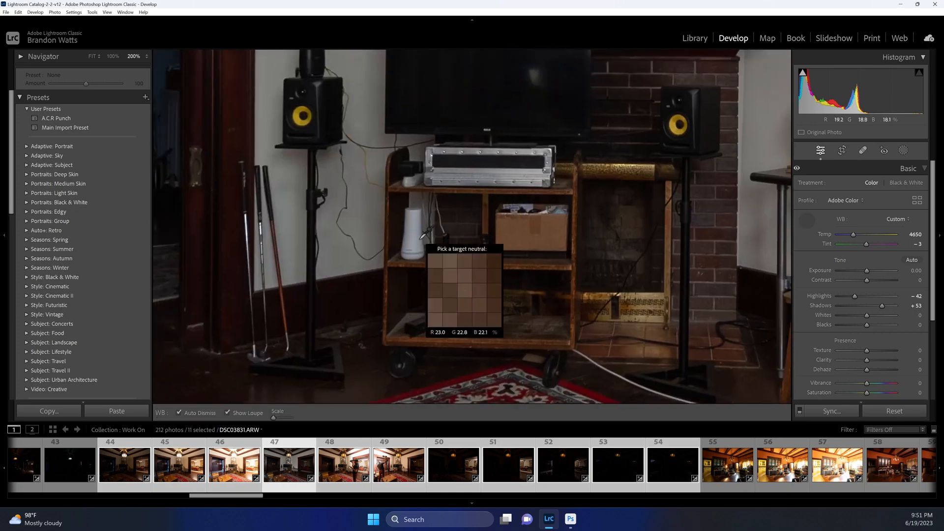
left_click(414, 235)
left_click(430, 238)
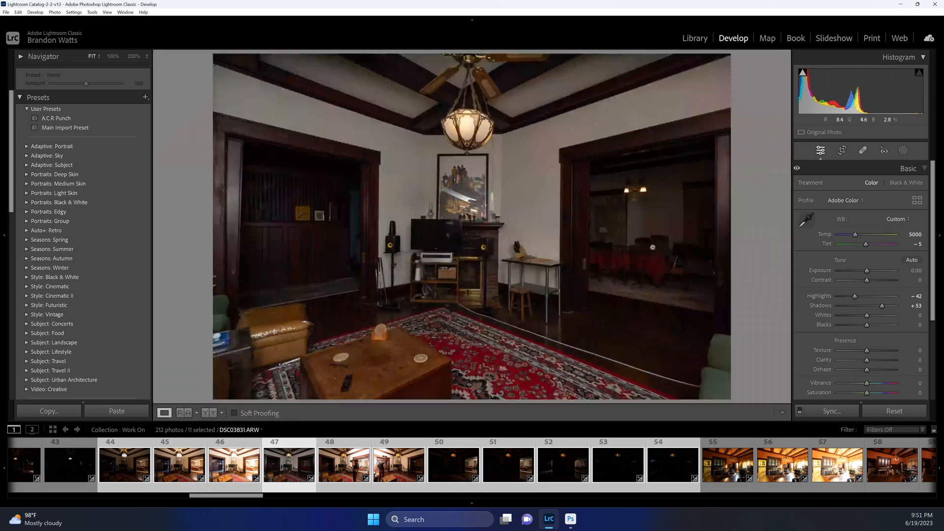
scroll(878, 274, "up", 5)
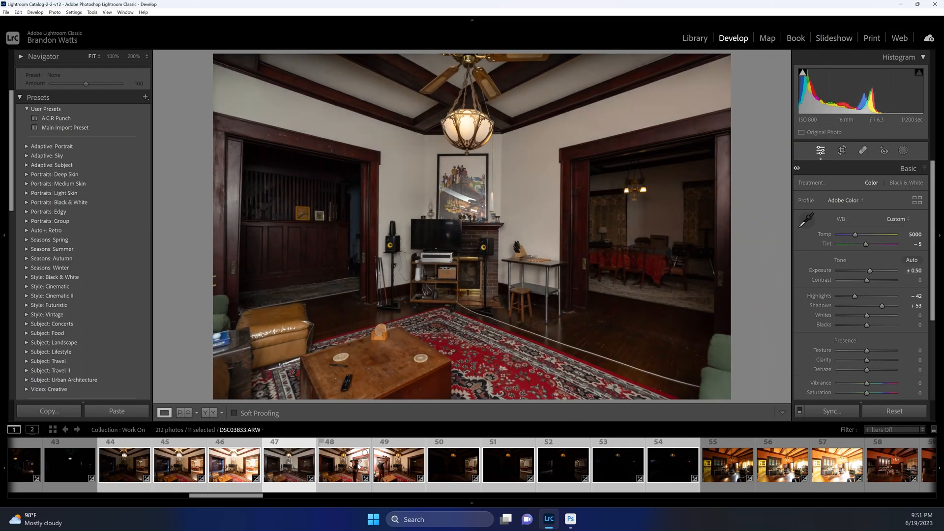
Synchronize DSC03831's white balance to the other photos in frames 44–54.
left_click(400, 470)
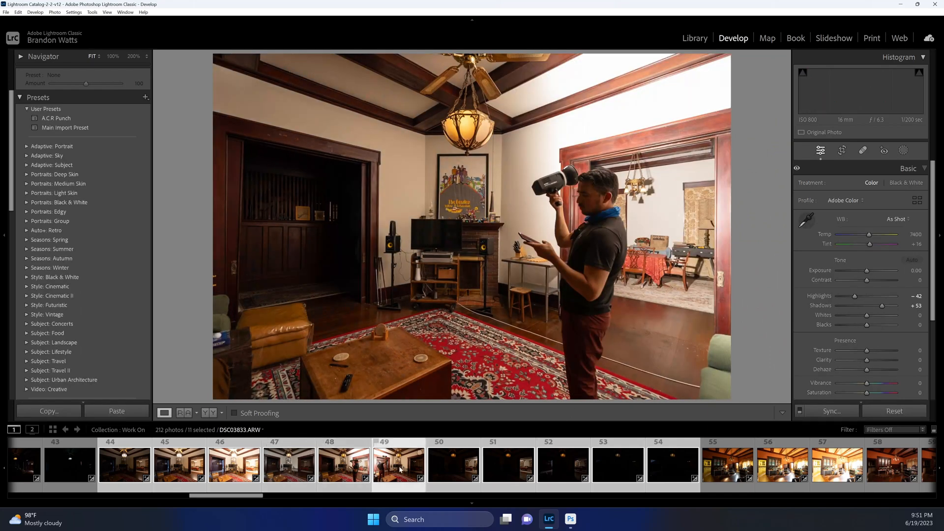
left_click(291, 471)
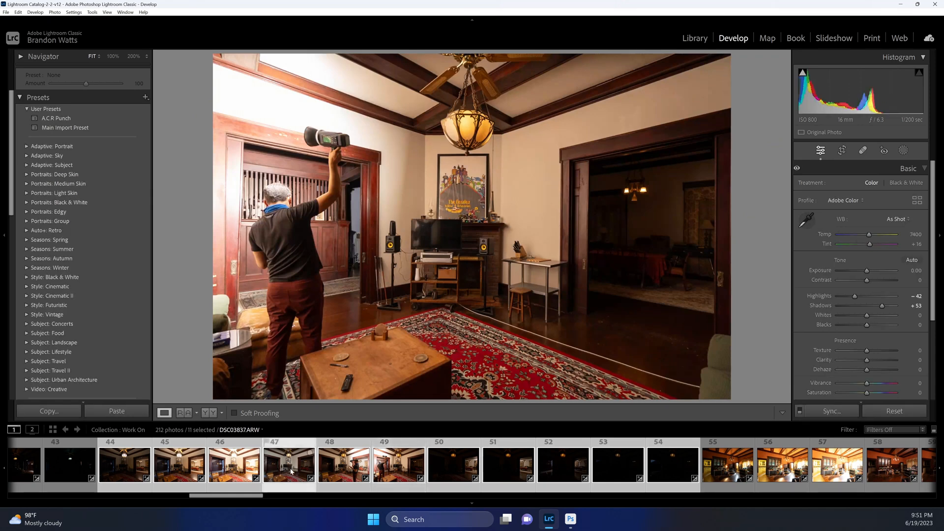
left_click(559, 460)
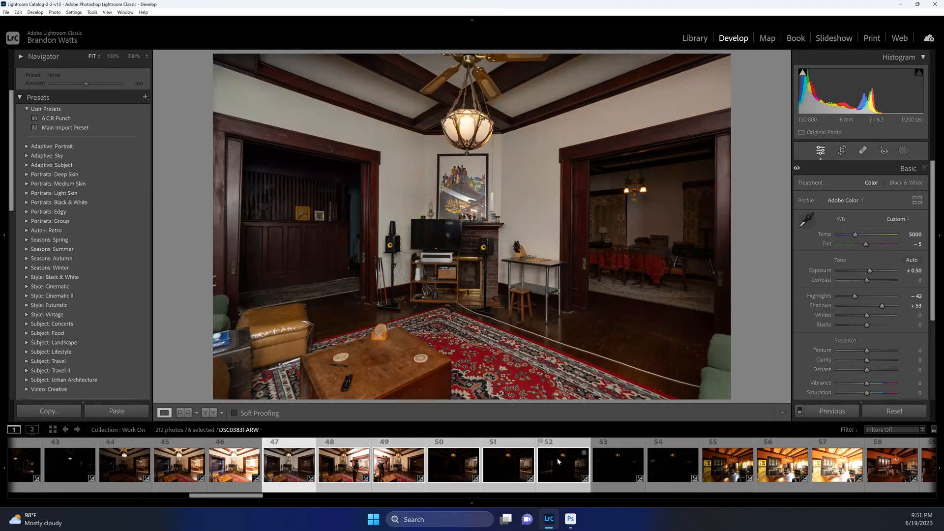
key("ctrl+z")
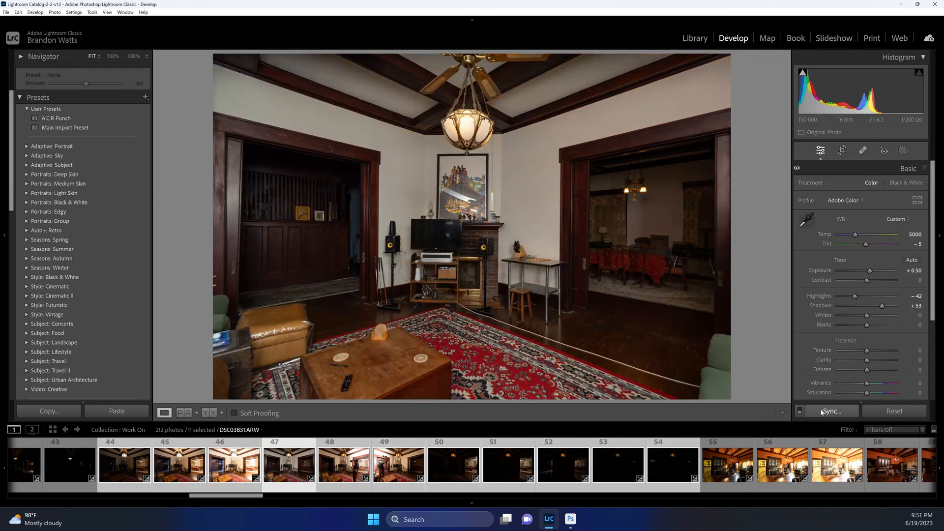
left_click(822, 412)
left_click(751, 321)
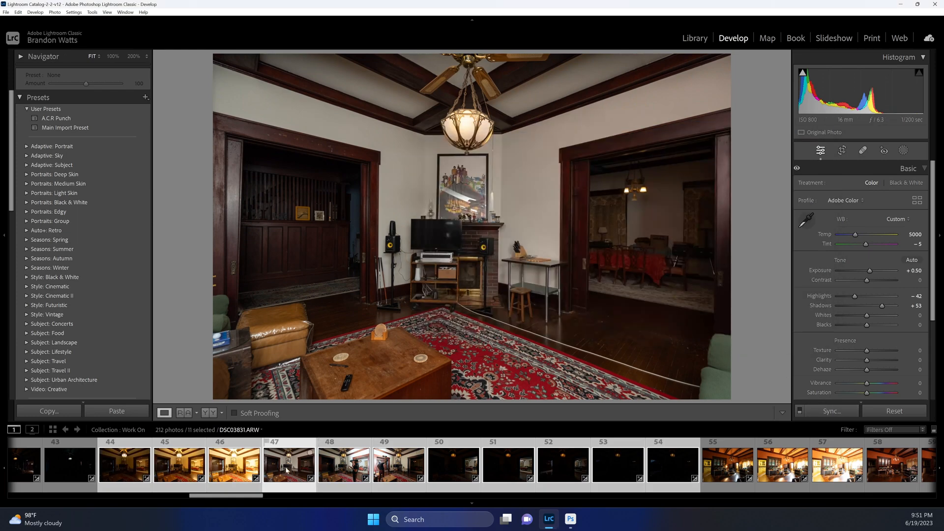
Raise DSC03831's Exposure to +0.90.
key("Up")
key("Up")
key("Up")
key("Up")
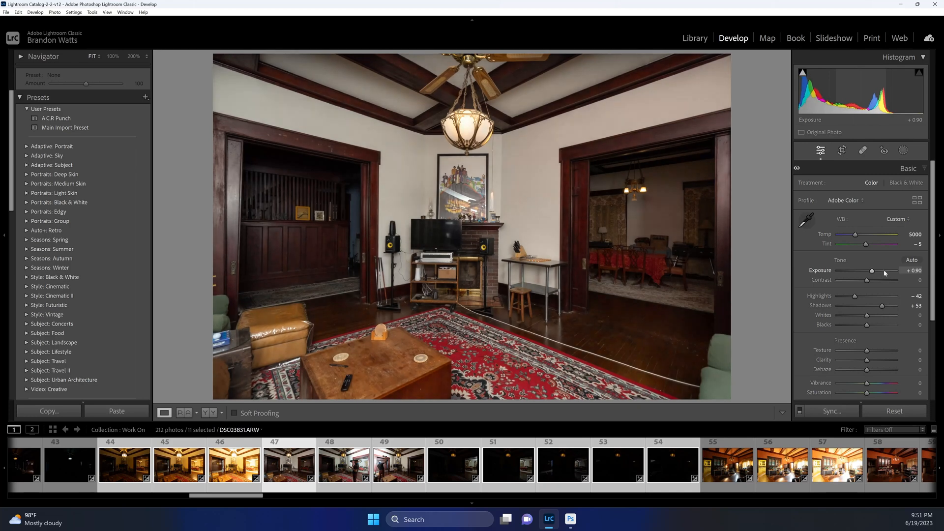
On DSC03833, sample the white device on the media cart as neutral, giving Temp 5300 and Tint +3, and set Exposure to +0.40.
left_click(344, 472)
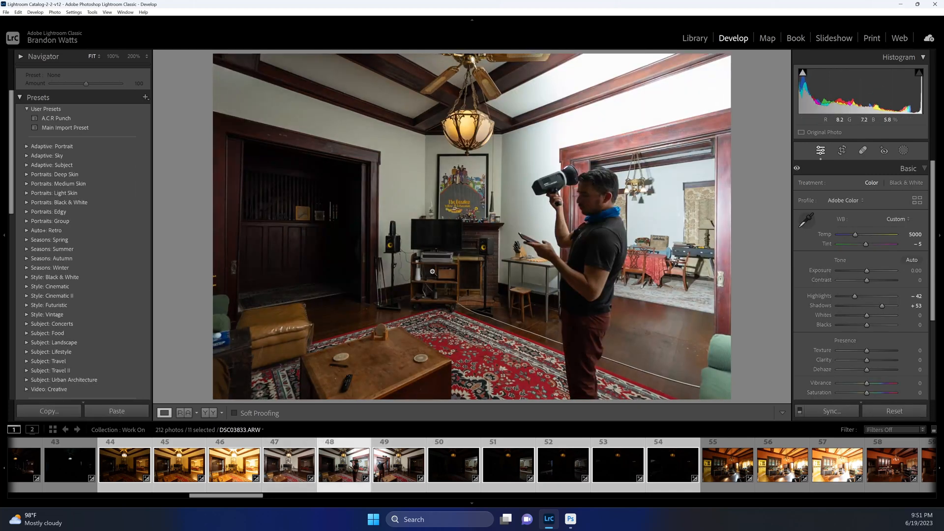
left_click(415, 277)
key("w")
left_click(418, 297)
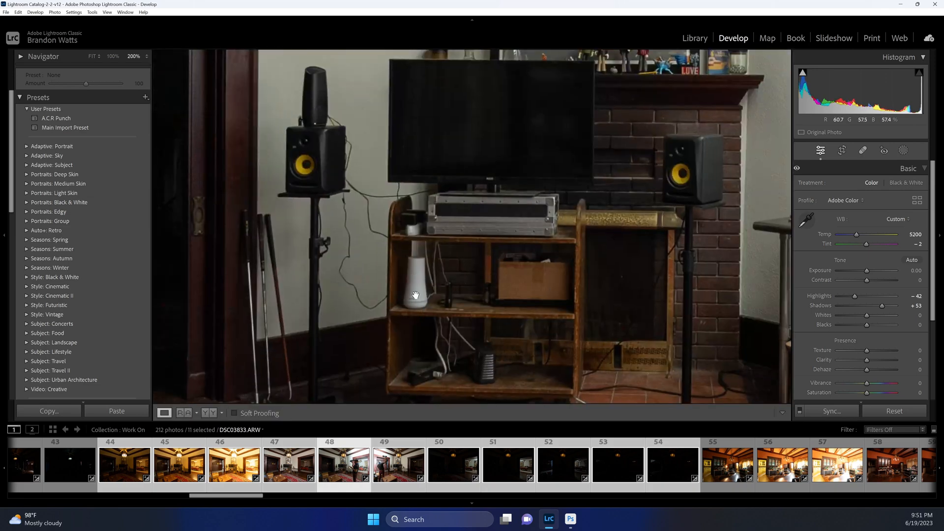
left_click(419, 297)
left_click(419, 278)
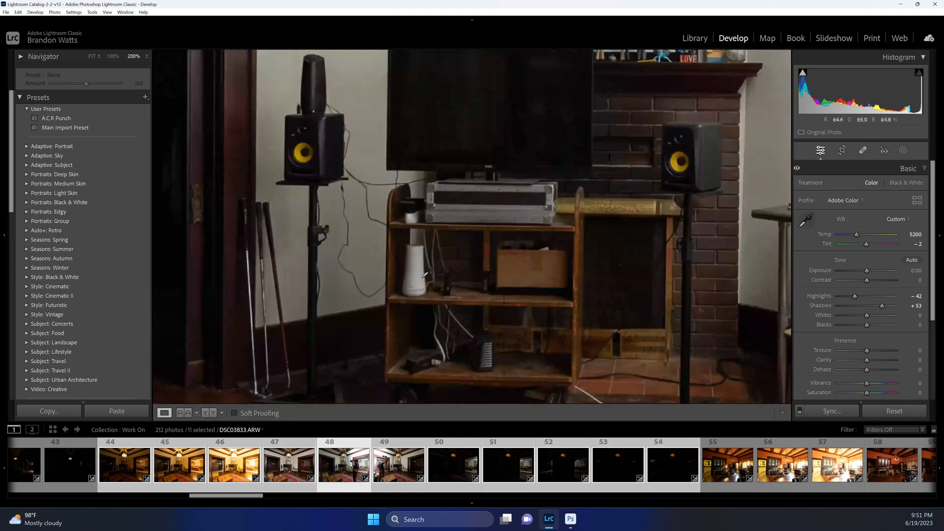
left_click(428, 280)
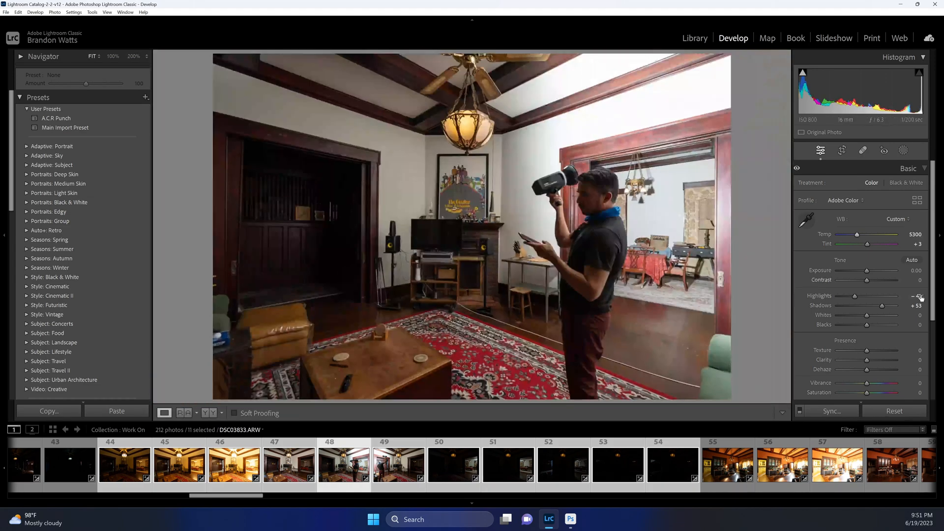
left_click_drag(868, 274, 871, 274)
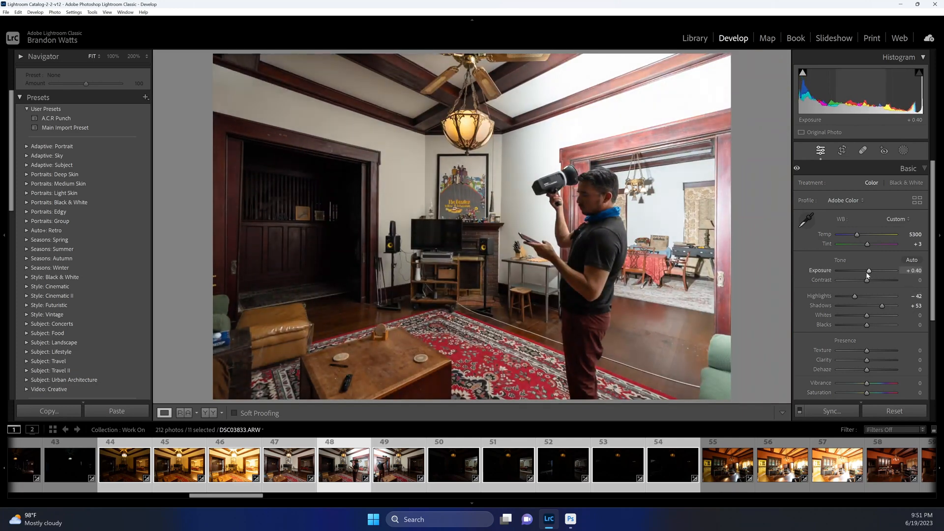
On DSC03837, sample the white device on the media cart as neutral for Temp 4850 and Tint −5, and set Exposure to +0.30.
left_click(409, 467)
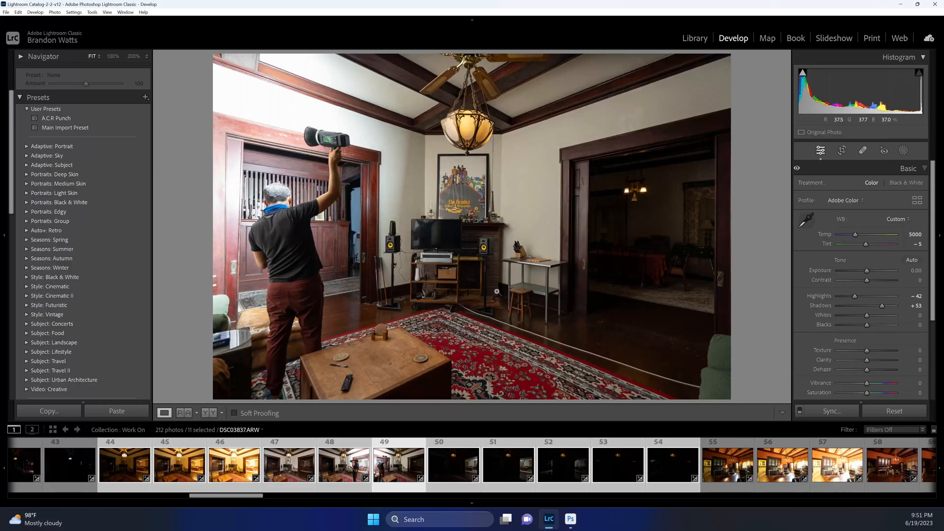
left_click(433, 275)
key("w")
left_click(375, 284)
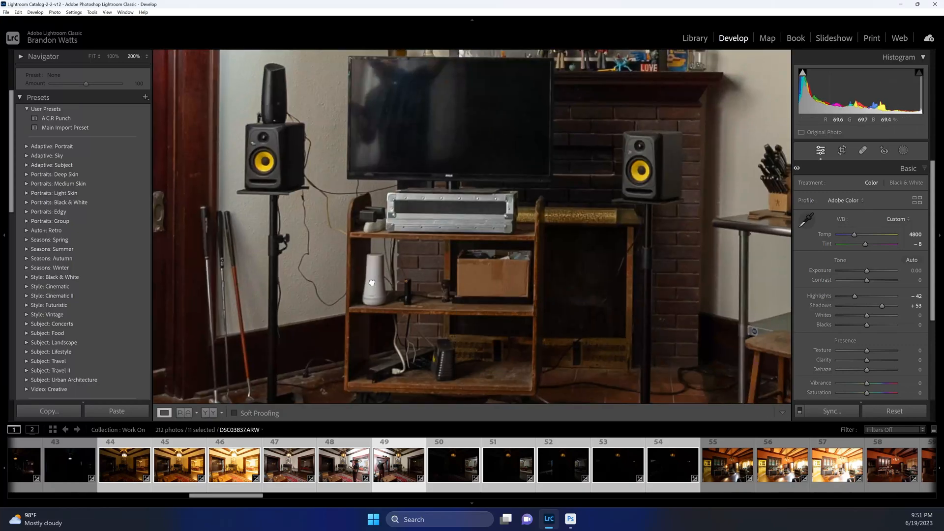
left_click(374, 285)
left_click(375, 285)
key("w")
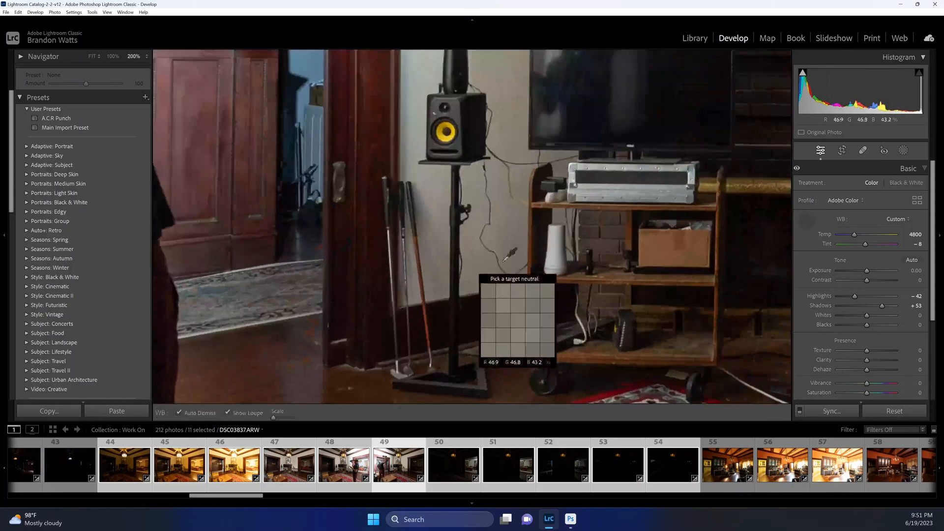
left_click(551, 267)
left_click(557, 267)
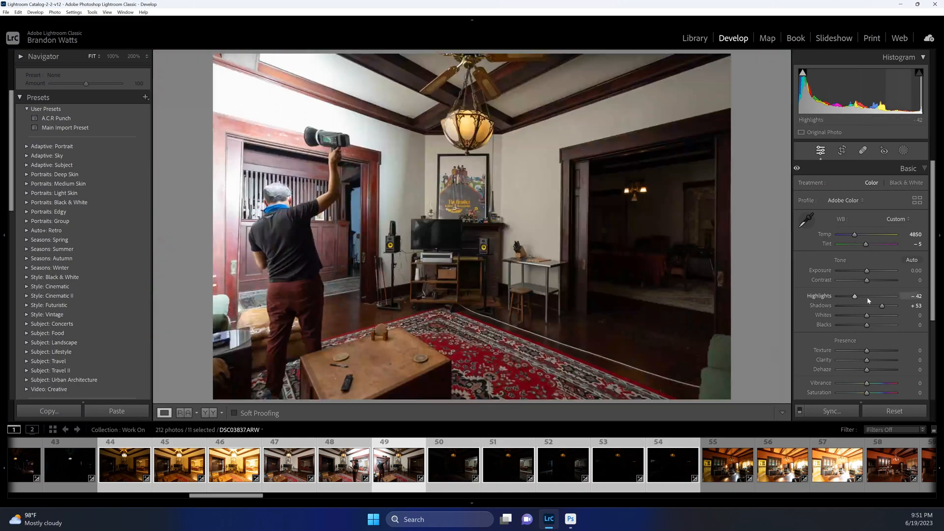
left_click_drag(868, 271, 870, 270)
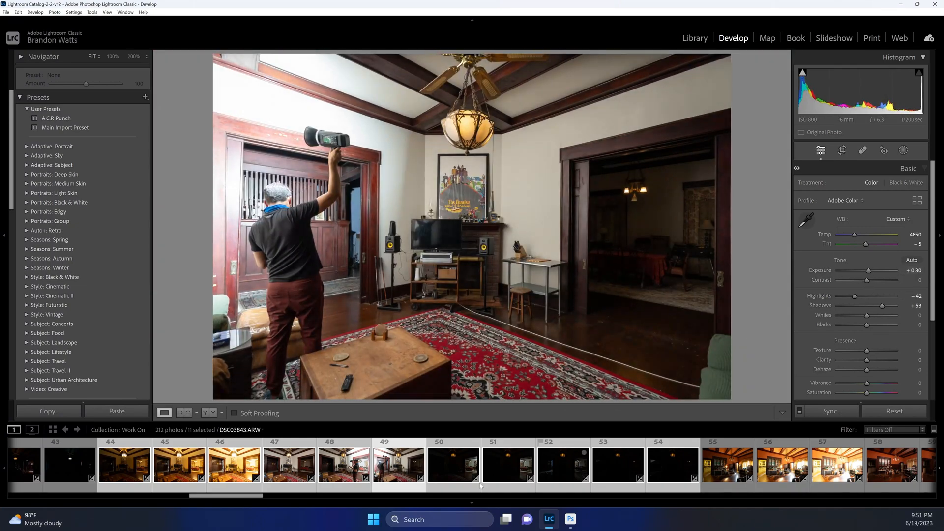
Make DSC03839 the active photo and reset its Highlights to 0.
left_click(447, 469)
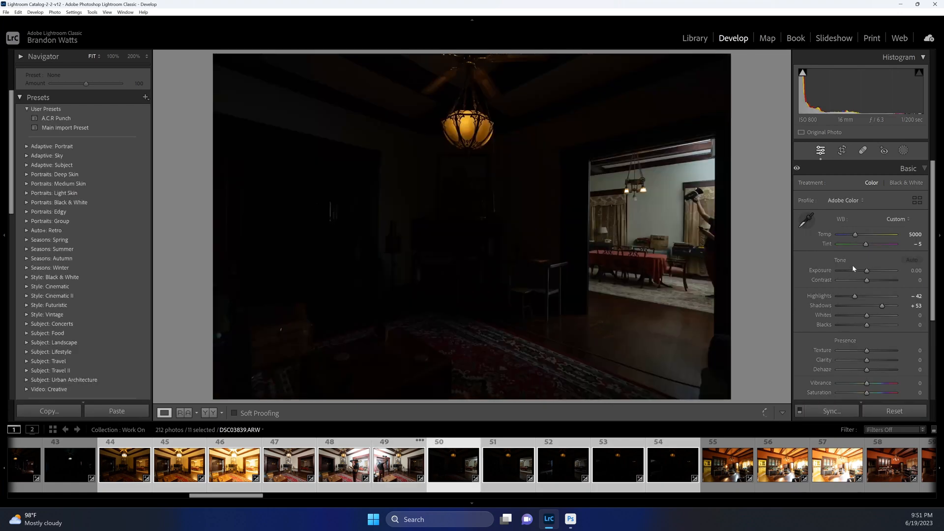
double_click(855, 296)
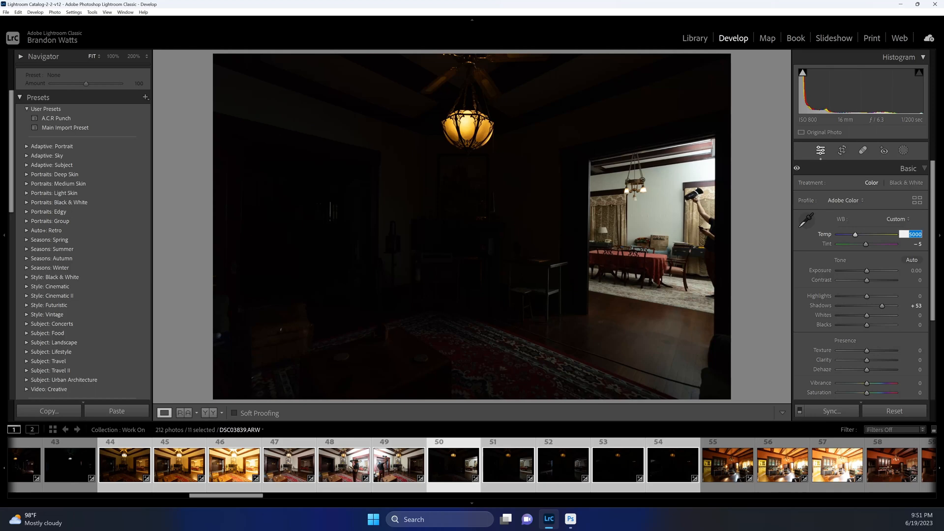
left_click(677, 220)
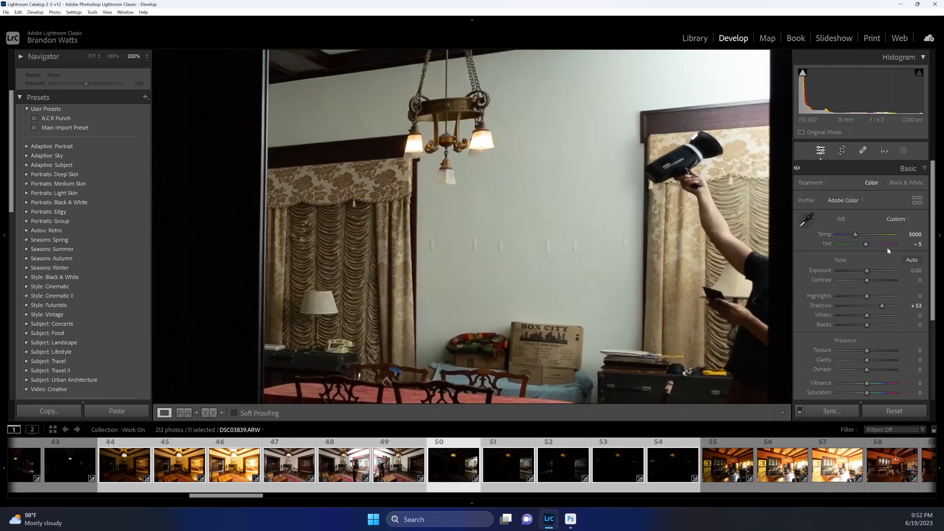
Try the Auto white balance on DSC03839 and undo it.
left_click(897, 219)
left_click(892, 236)
key("ctrl+z")
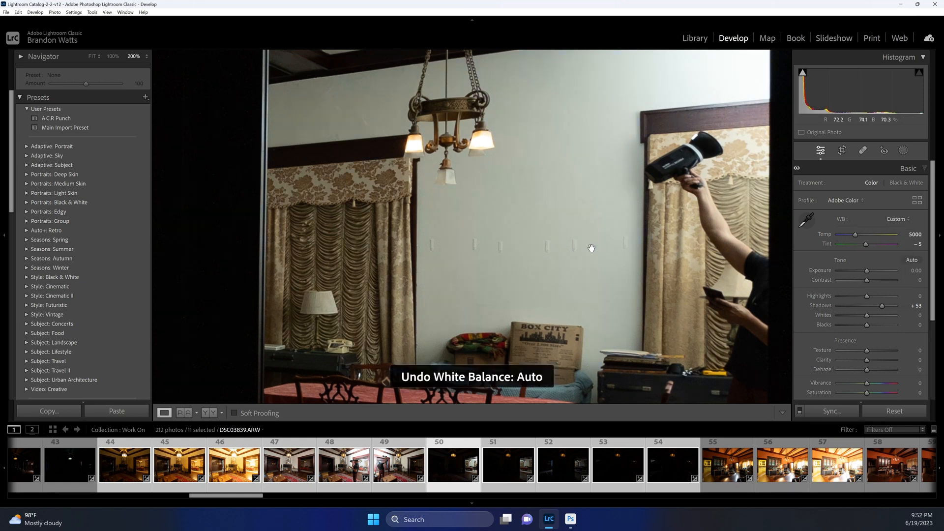
Sample DSC03839's dining-room wall as neutral, and refine the photo to Temp 5550, Tint +15 and Exposure +0.30.
key("w")
left_click(593, 248)
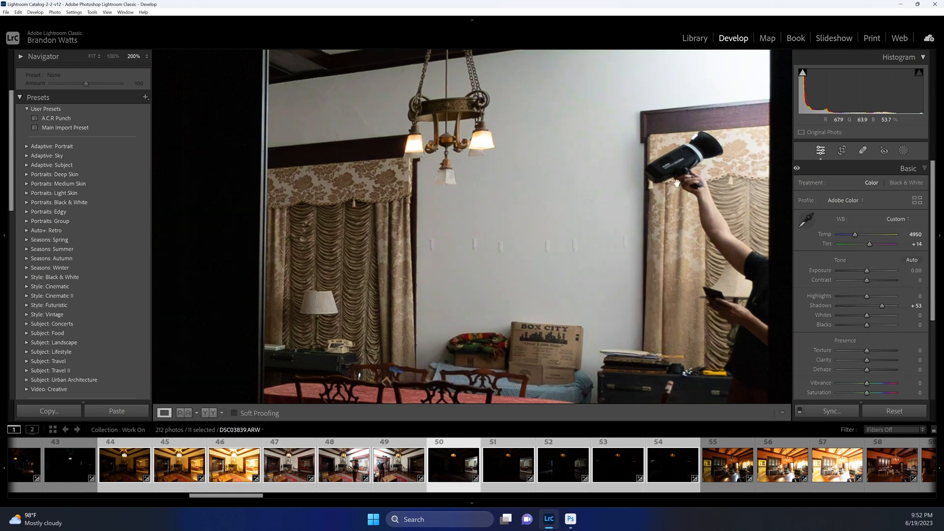
left_click(639, 203)
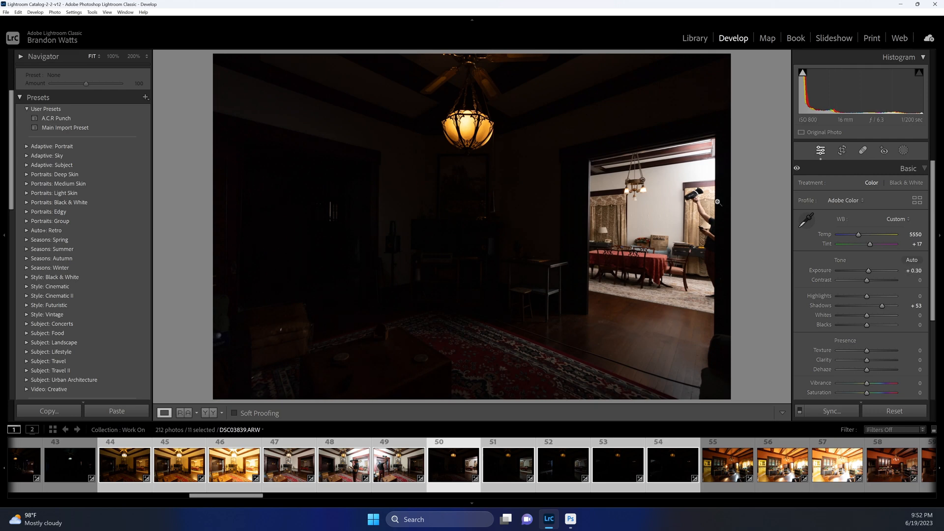
left_click(695, 196)
left_click_drag(711, 210, 675, 169)
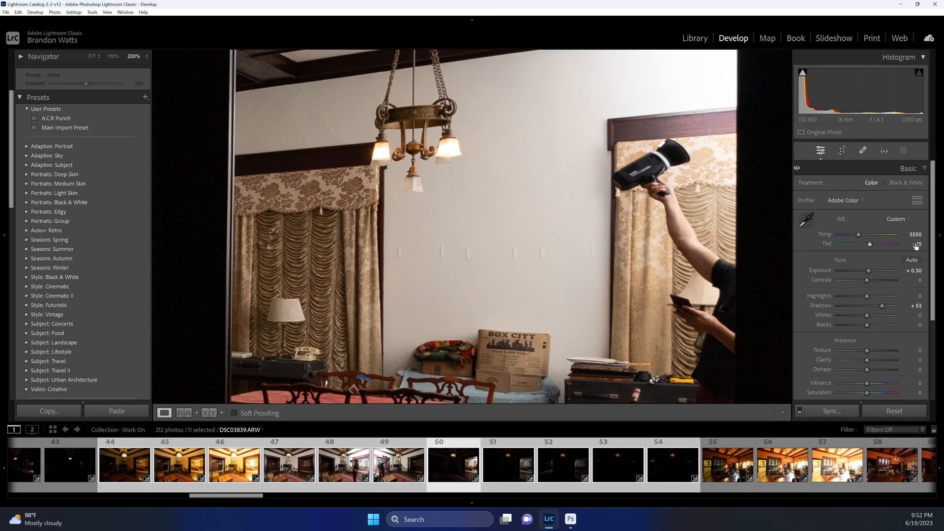
Copy only the White Balance setting from DSC03839 and paste it onto DSC03842.
key("Right")
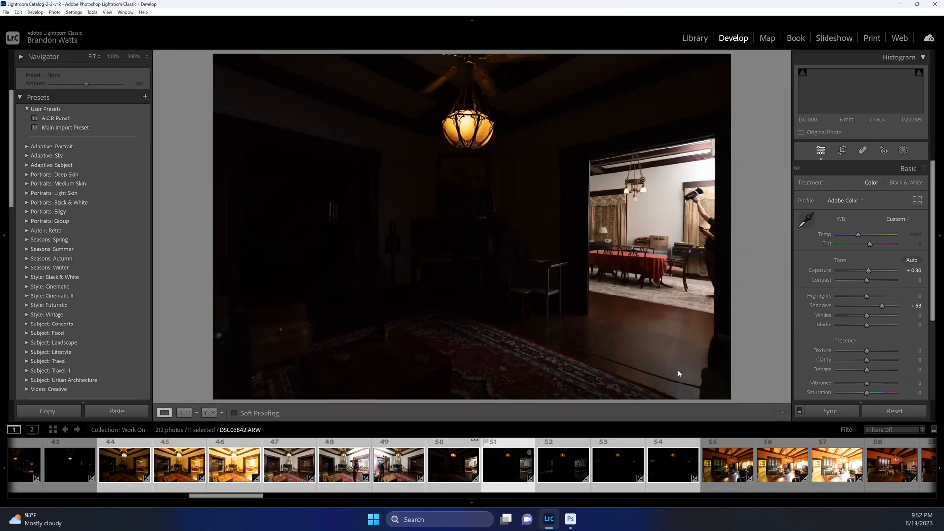
left_click(458, 463)
key("ctrl+shift+c")
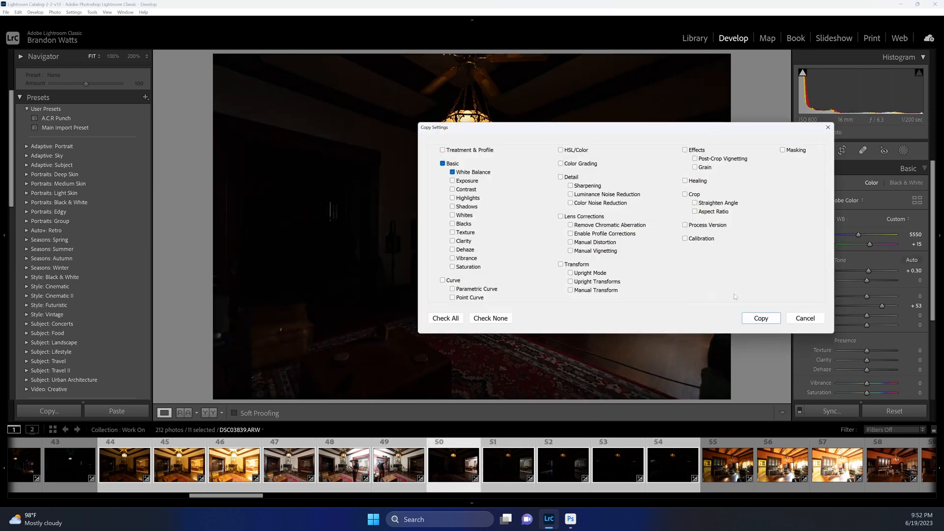
left_click(761, 319)
left_click(504, 462)
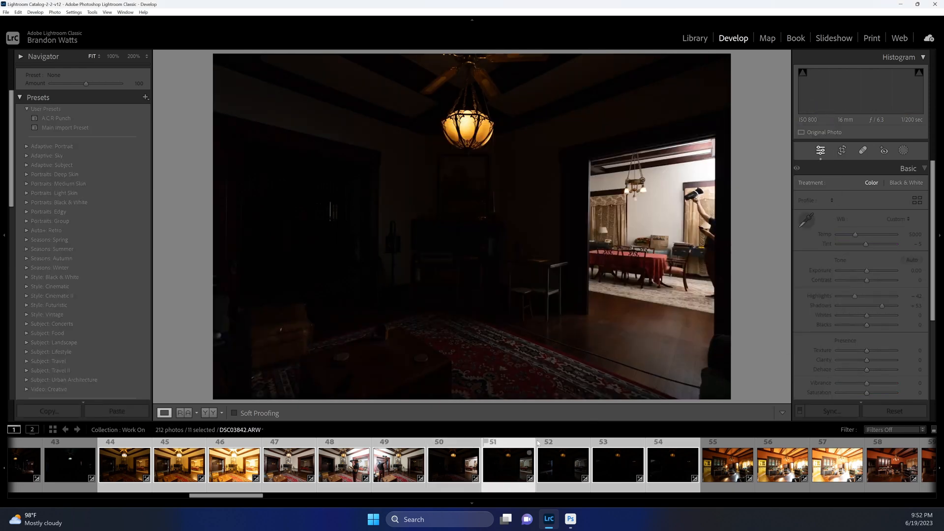
key("ctrl+shift+v")
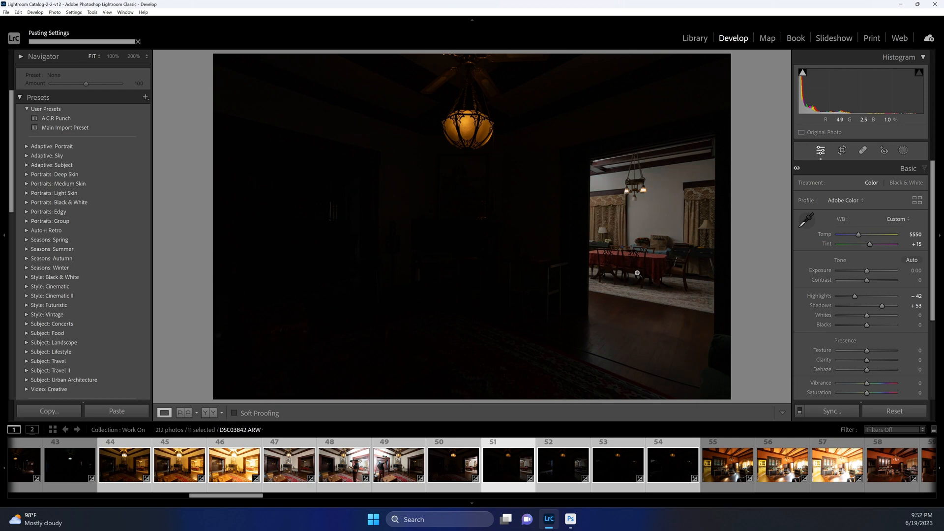
Reset Highlights to 0 on DSC03842 and DSC03843, and set DSC03843 to Temp 6950, Tint +3 and Exposure -0.10.
double_click(855, 296)
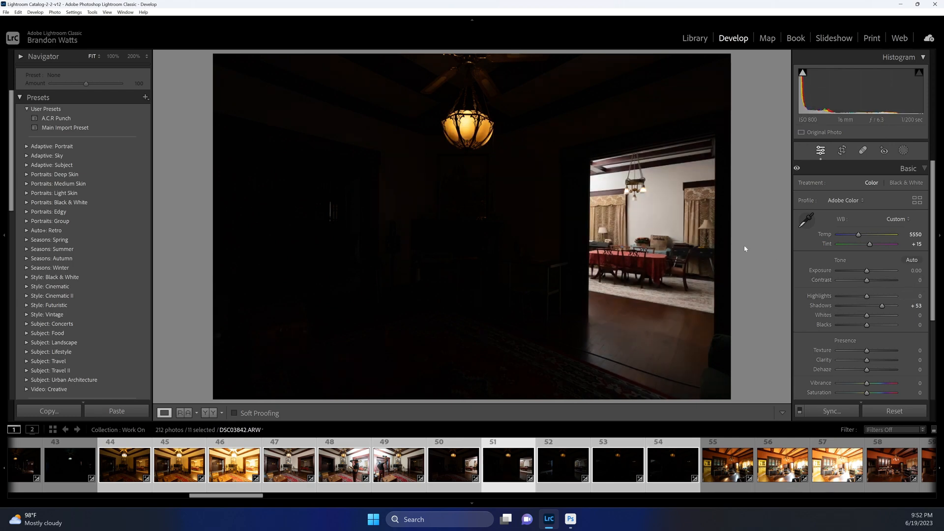
left_click(568, 465)
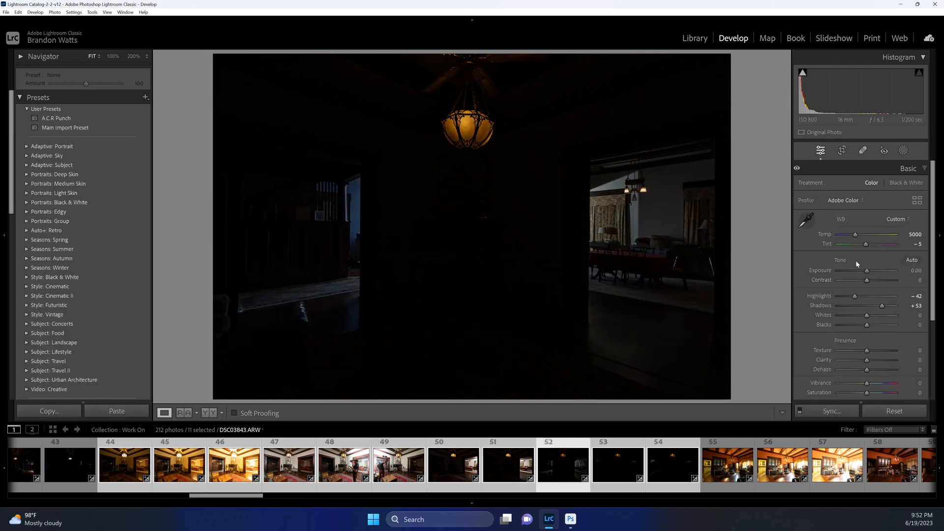
left_click(347, 211)
left_click(897, 219)
left_click(884, 229)
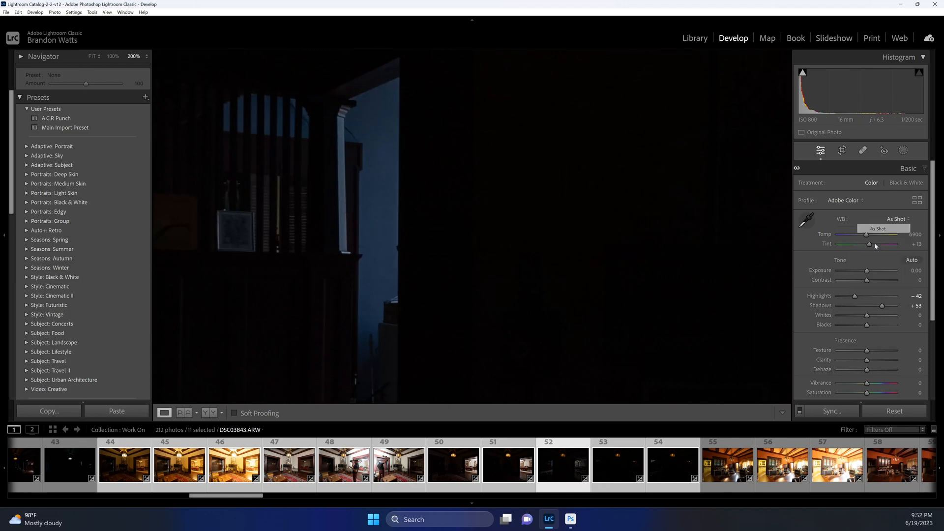
double_click(854, 295)
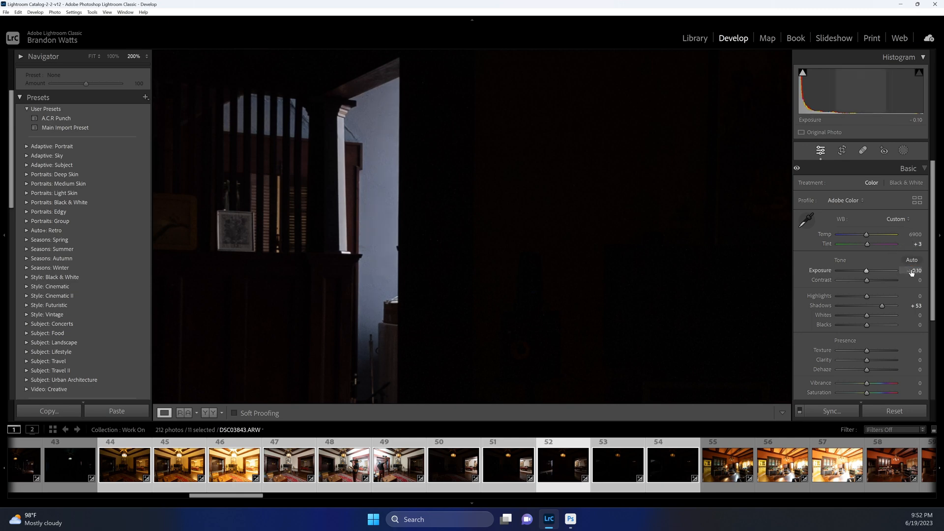
left_click(580, 319)
Remove the nearly black DSC03849 from the selected set of photos.
left_click(610, 460)
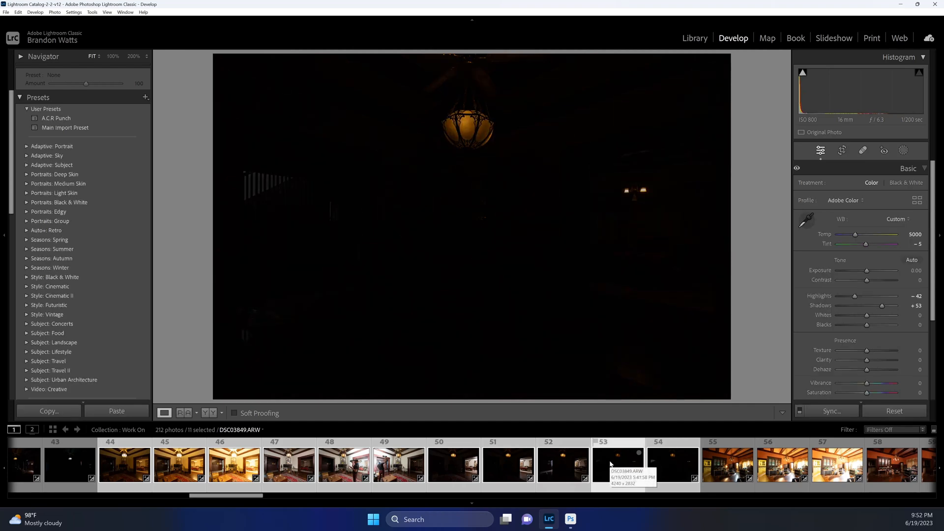
key("ctrl")
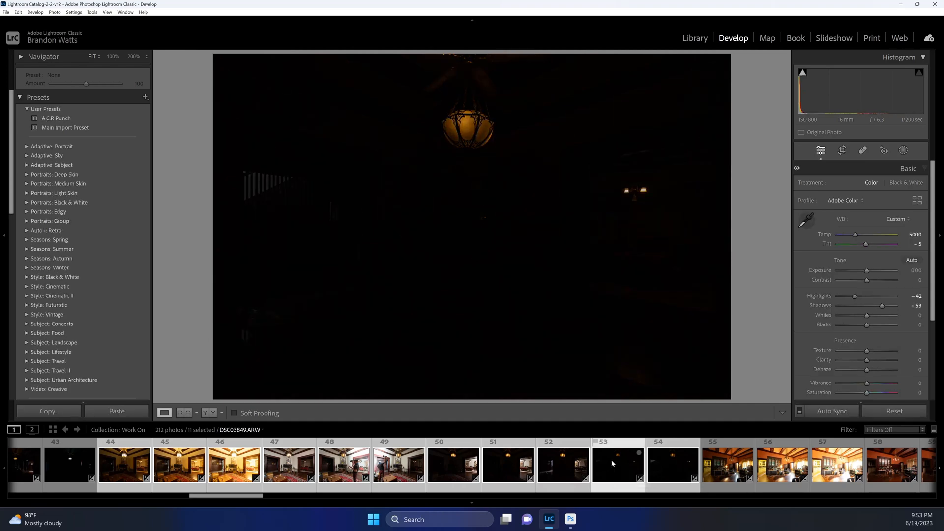
left_click(619, 474, "ctrl")
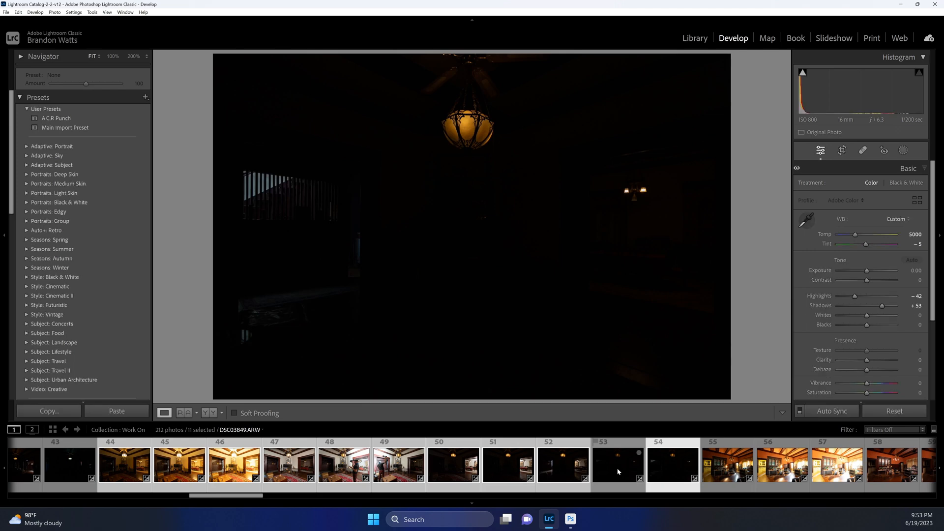
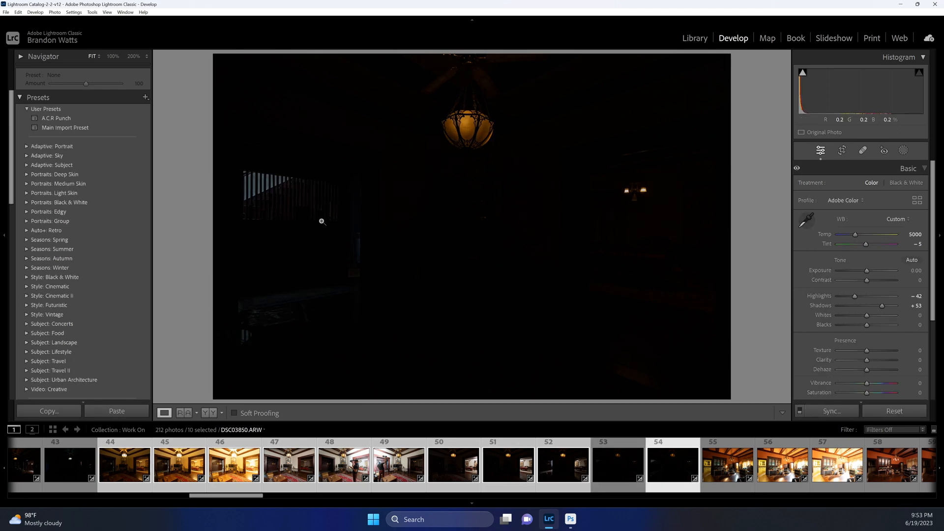
Try the Auto white balance on DSC03850 and return it to As Shot.
left_click(902, 222)
left_click(888, 233)
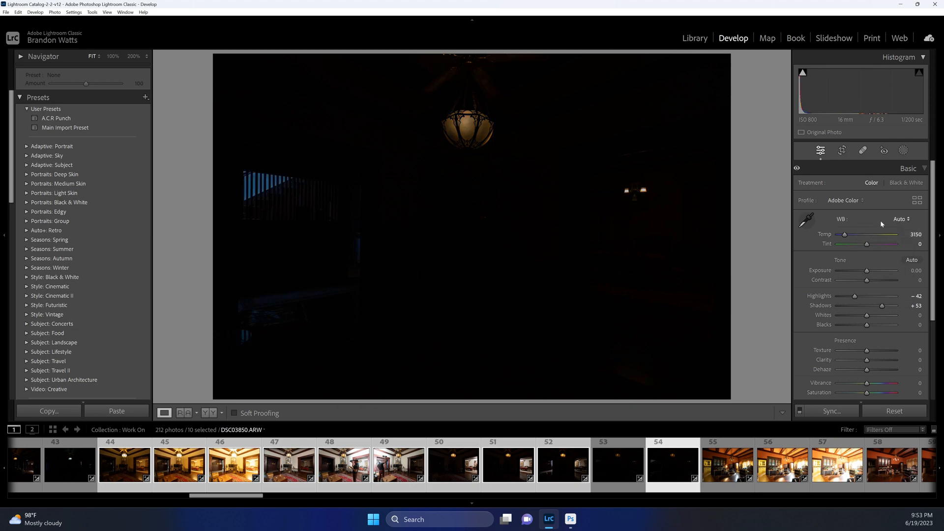
left_click(896, 222)
left_click(879, 229)
Sample DSC03850's pale wall strip beside the doorway as neutral for Temp 7550, Tint +5, and set Highlights to -12.
left_click(338, 246)
key("w")
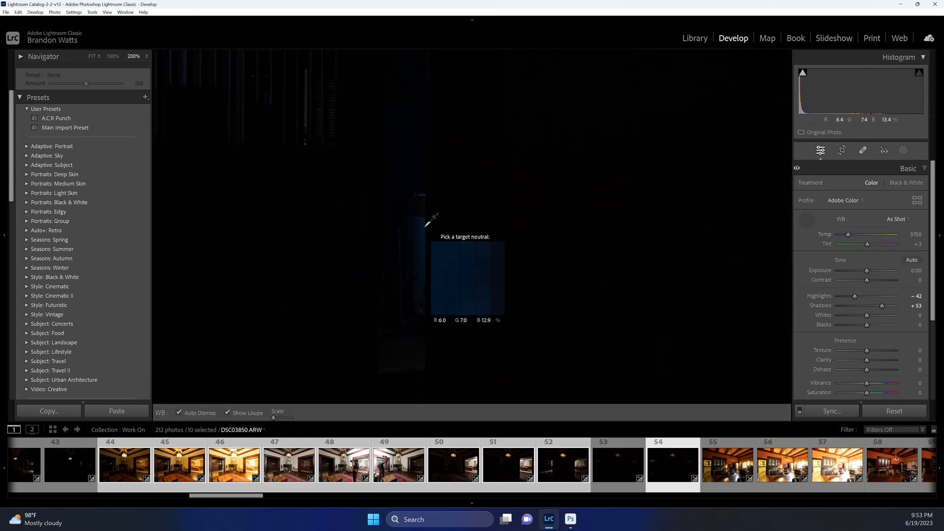
left_click(423, 231)
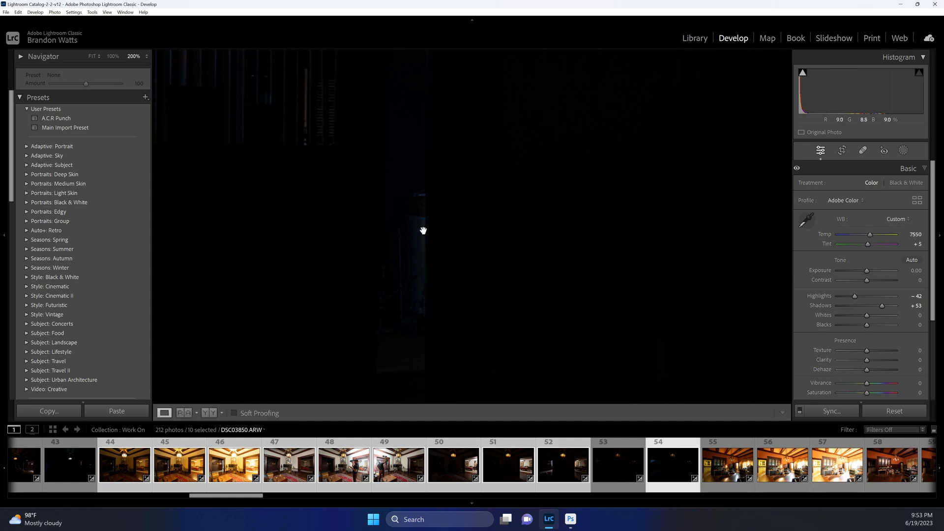
double_click(855, 296)
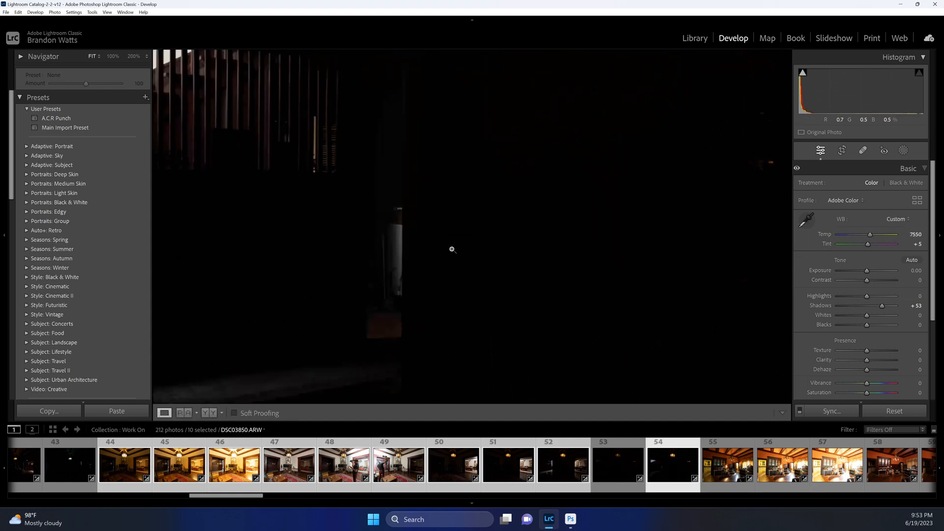
left_click(450, 249)
left_click(240, 195)
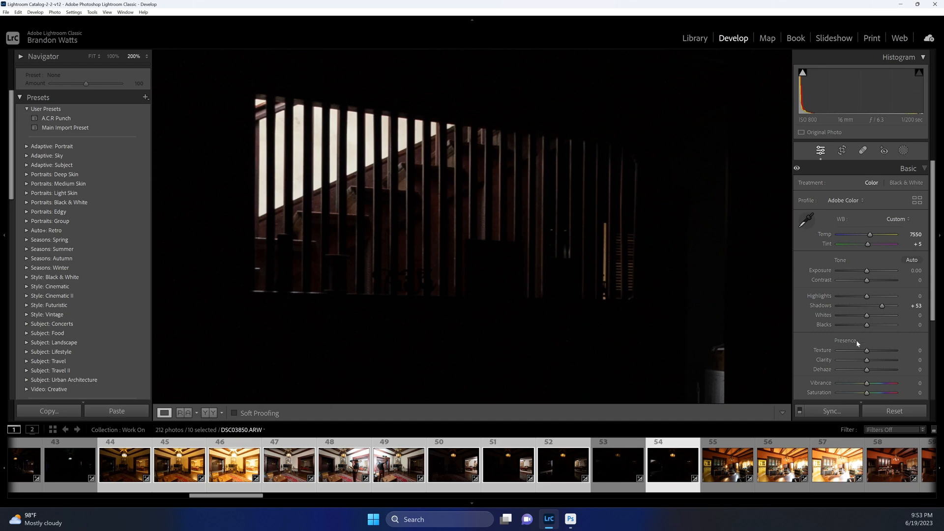
left_click_drag(867, 299, 864, 297)
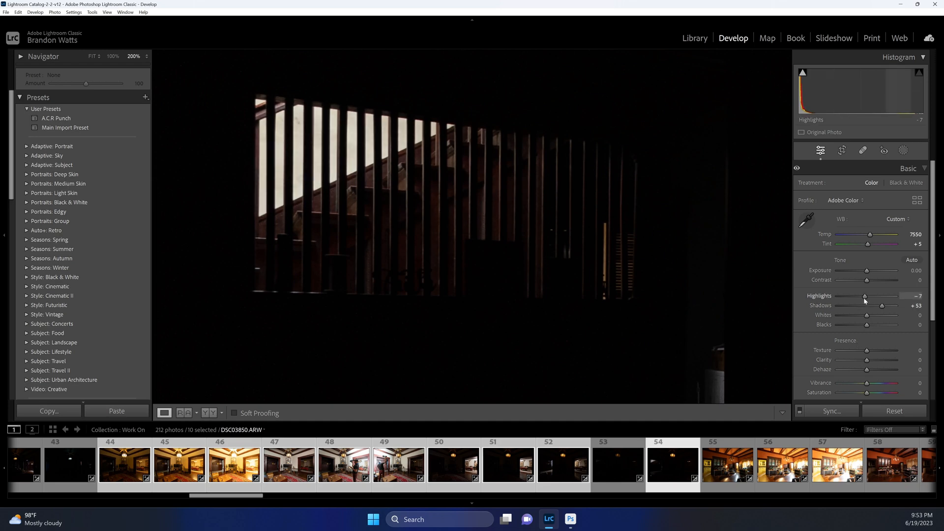
Open the selected living-room photos as layers in Photoshop.
right_click(692, 452)
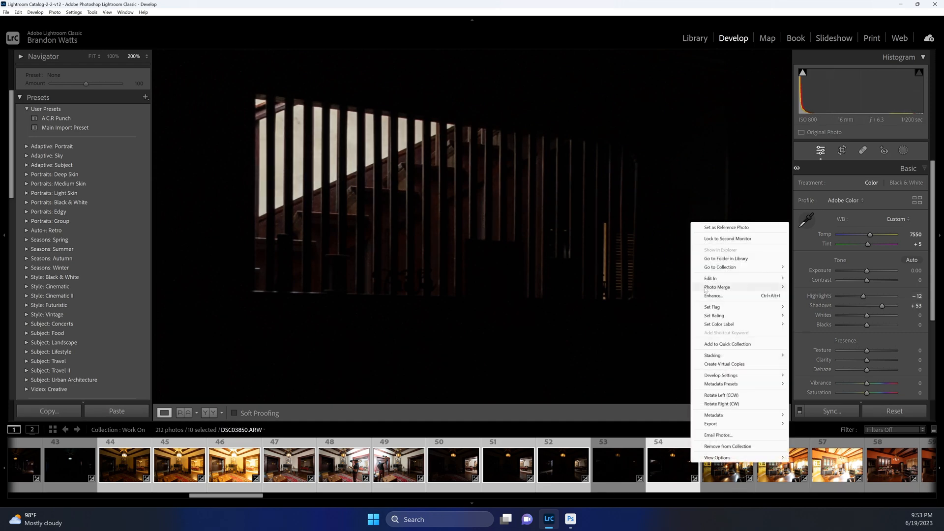
mouse_move(748, 279)
left_click(829, 347)
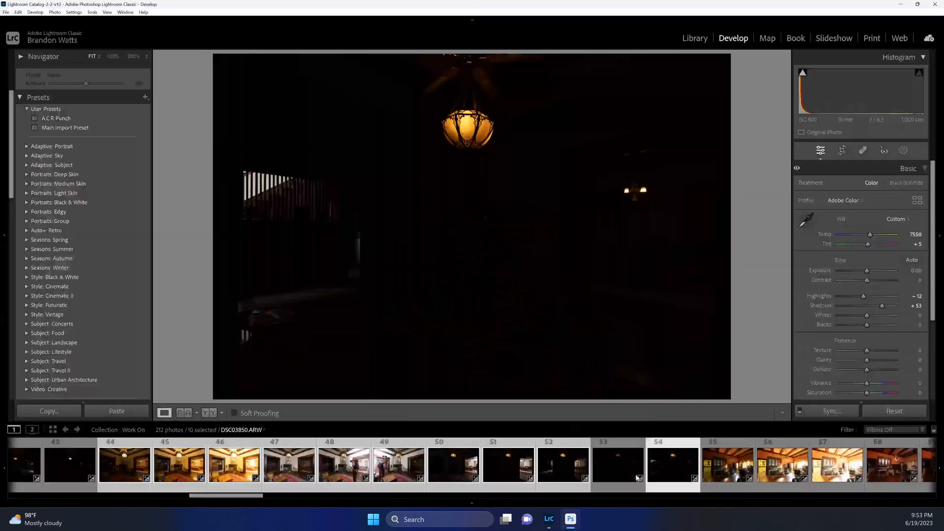
Select the next set of orange-walled room photos, DSC03851 through DSC03869.
left_click(709, 475)
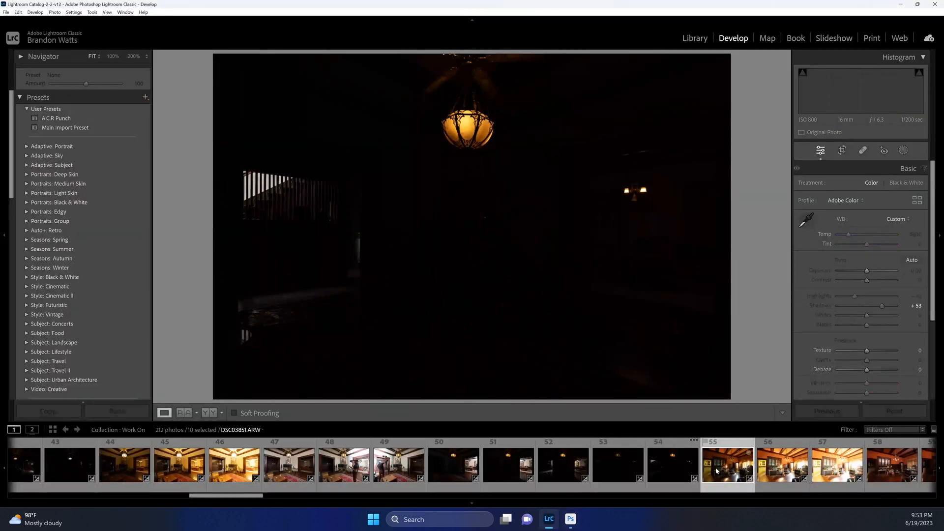
scroll(639, 470, "down", 2)
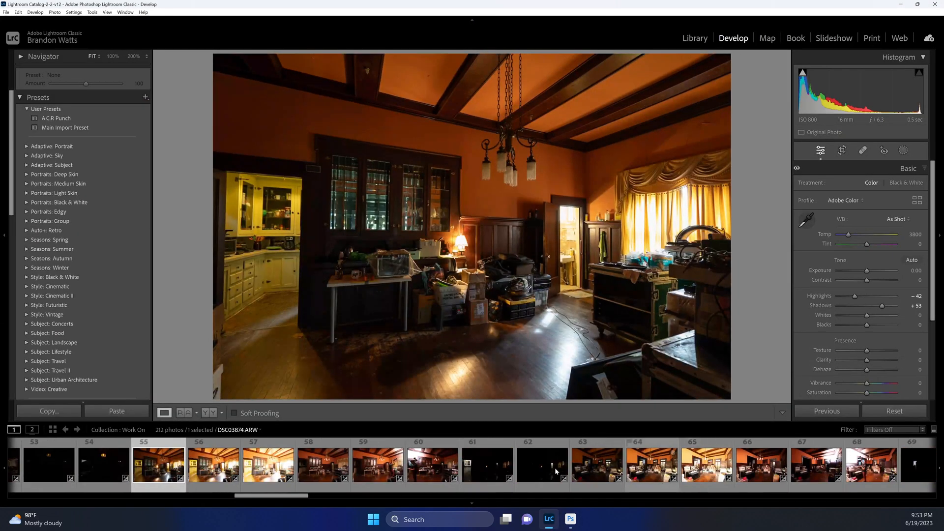
left_click(533, 466, "shift")
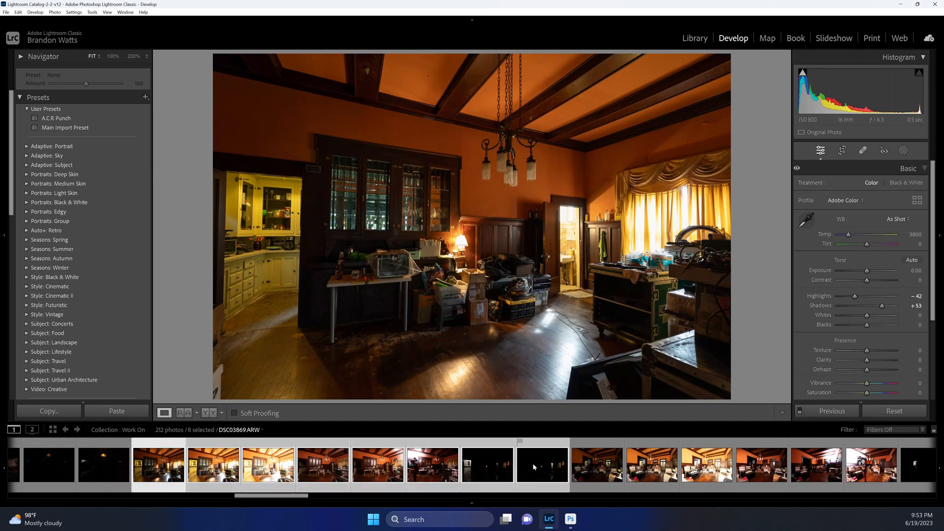
Sample the white cloth on DSC03855's equipment case as neutral for Temp 2650, Tint -30, and set Exposure to +0.80.
left_click(334, 474)
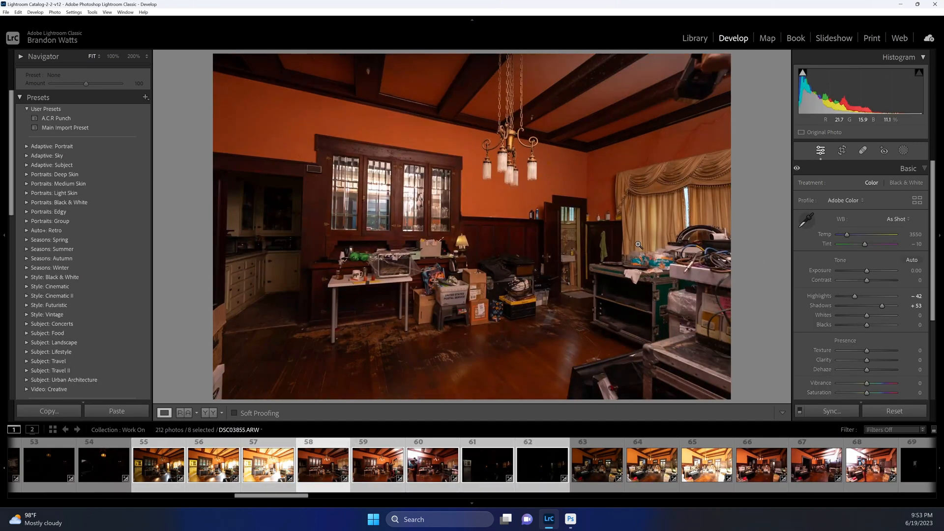
left_click(407, 274)
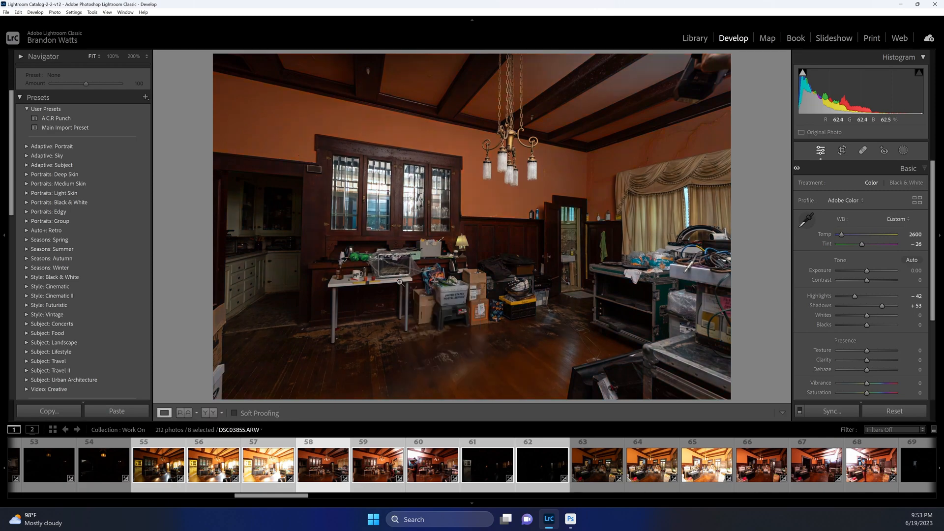
left_click(642, 284)
key("w")
left_click(636, 275)
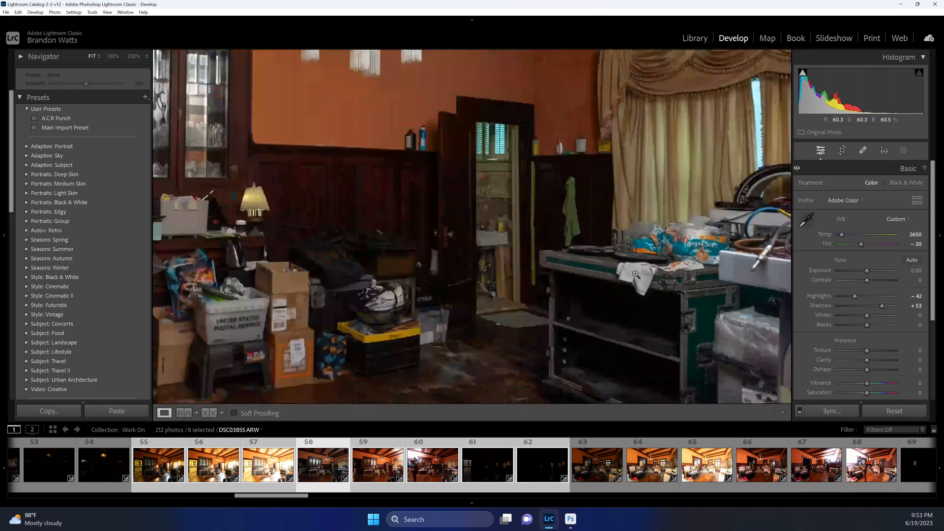
left_click(636, 275)
left_click(872, 275)
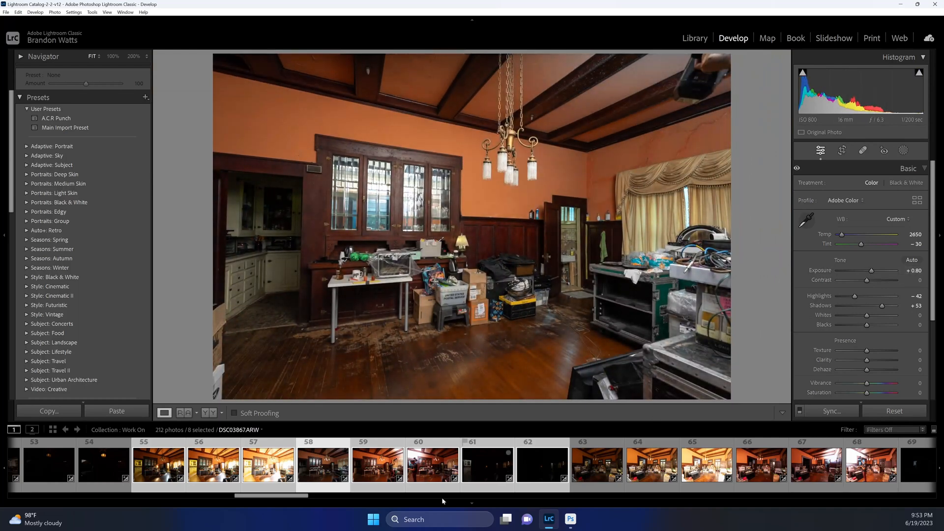
Make DSC03856 the active photo and sample the white cloth on its equipment case as neutral, giving Temp 2650 and Tint -30.
left_click(382, 470)
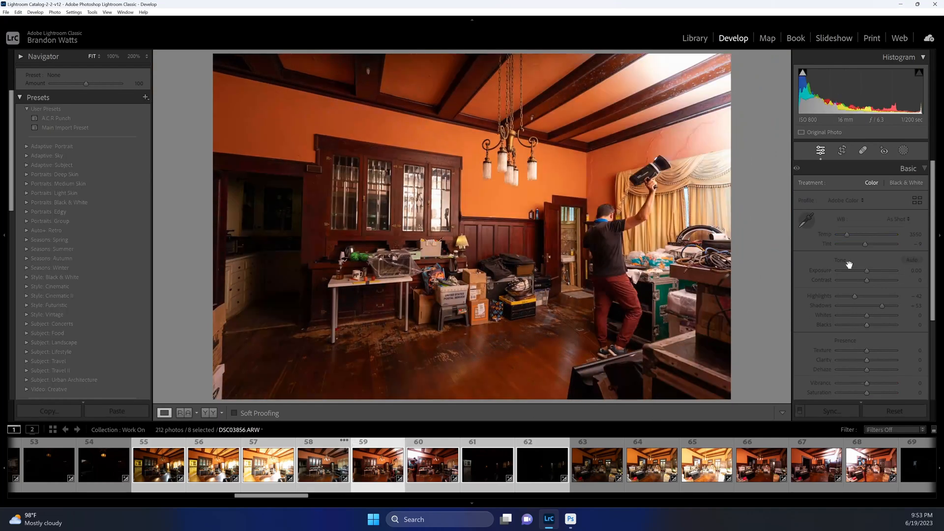
left_click(320, 471)
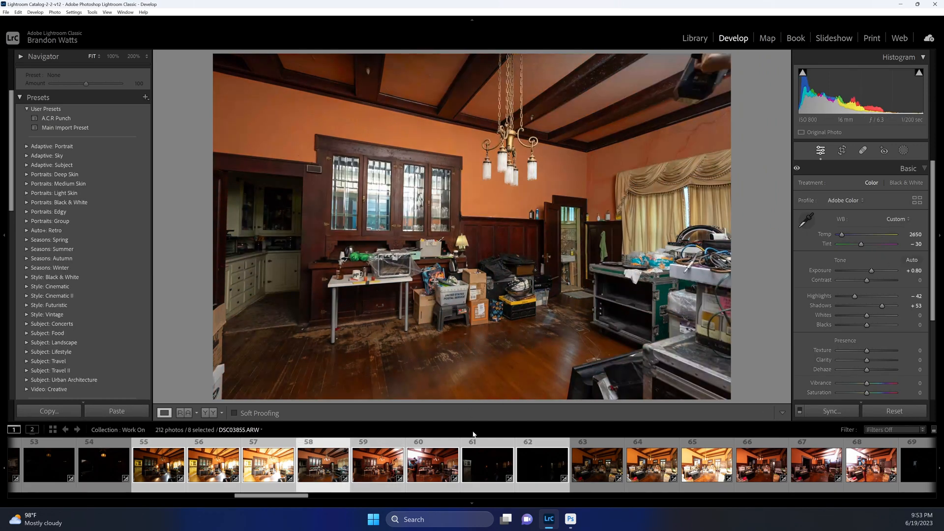
key("Right")
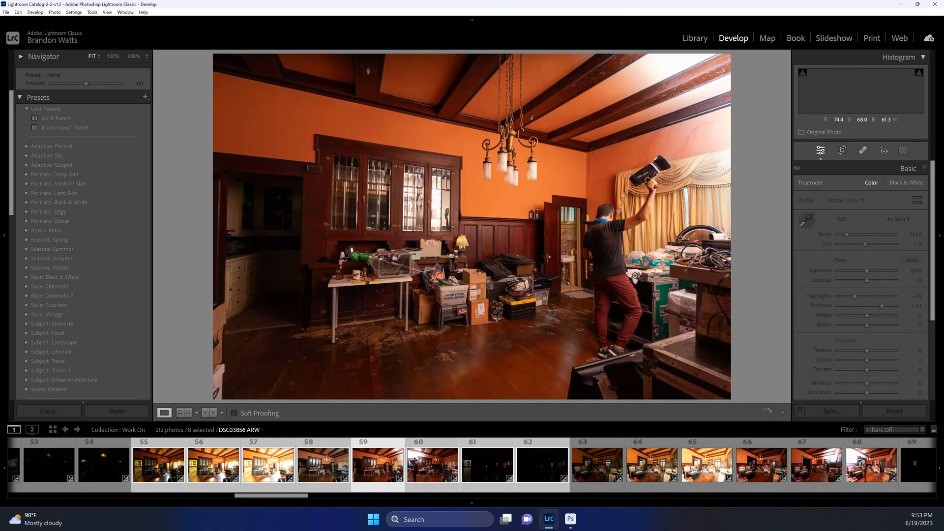
left_click(635, 276)
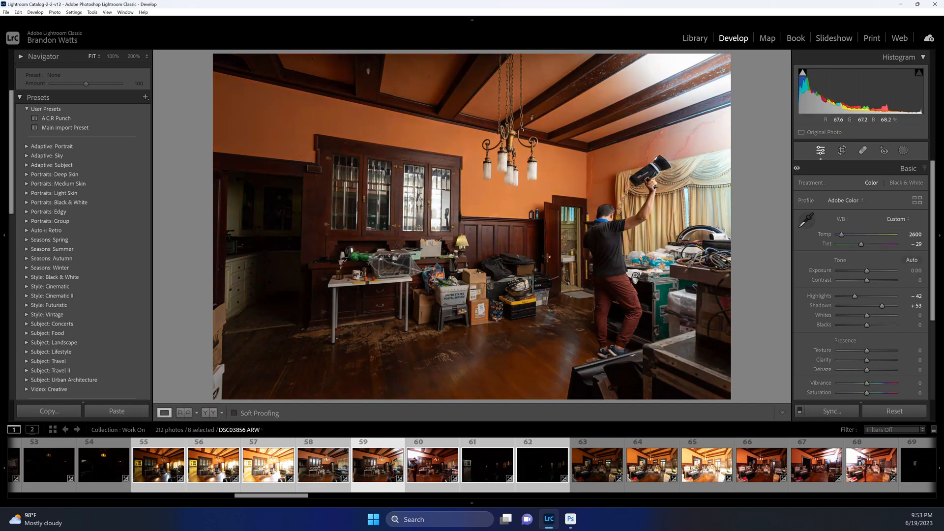
left_click(635, 276)
left_click_drag(636, 276, 625, 281)
left_click(630, 277)
left_click(631, 277)
key("w")
left_click(637, 269)
left_click(638, 268)
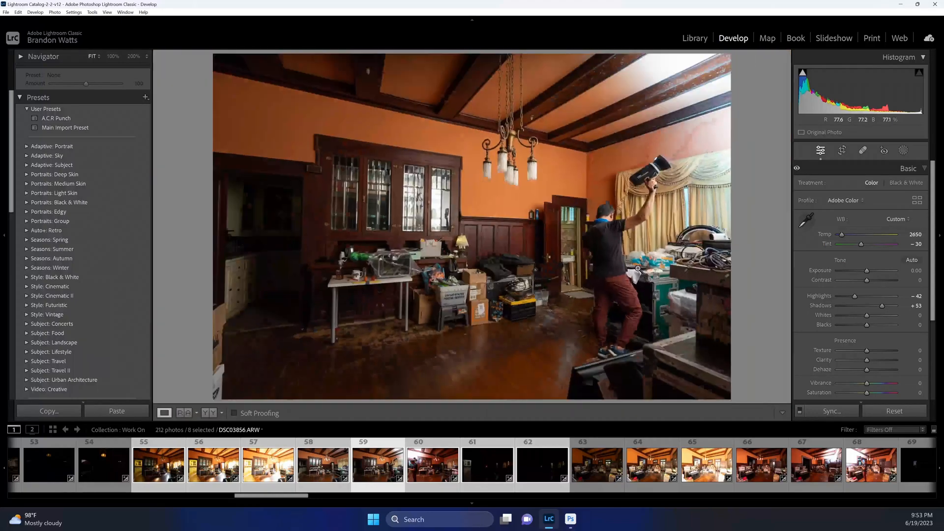
Make DSC03861 the active photo and resample the cloth on its equipment case as neutral until it gives Temp 2600, Tint -34.
key("Right")
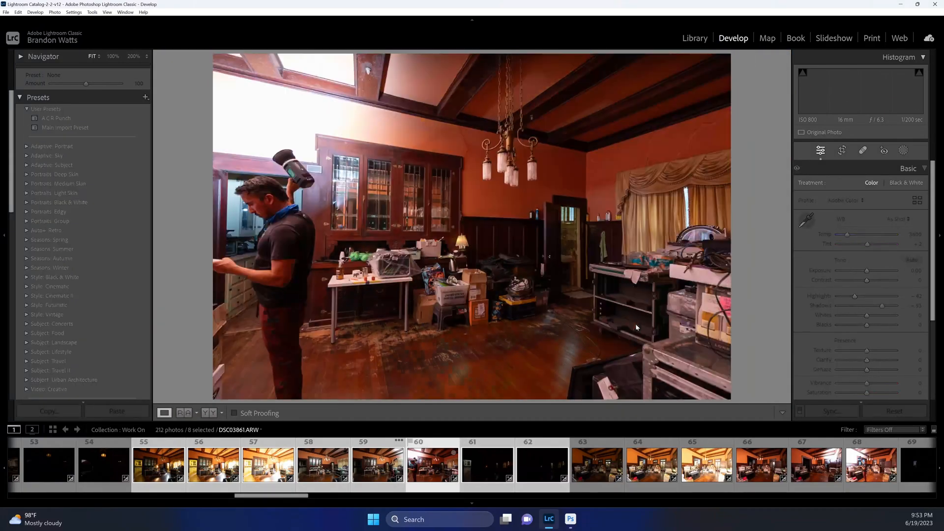
left_click(639, 279)
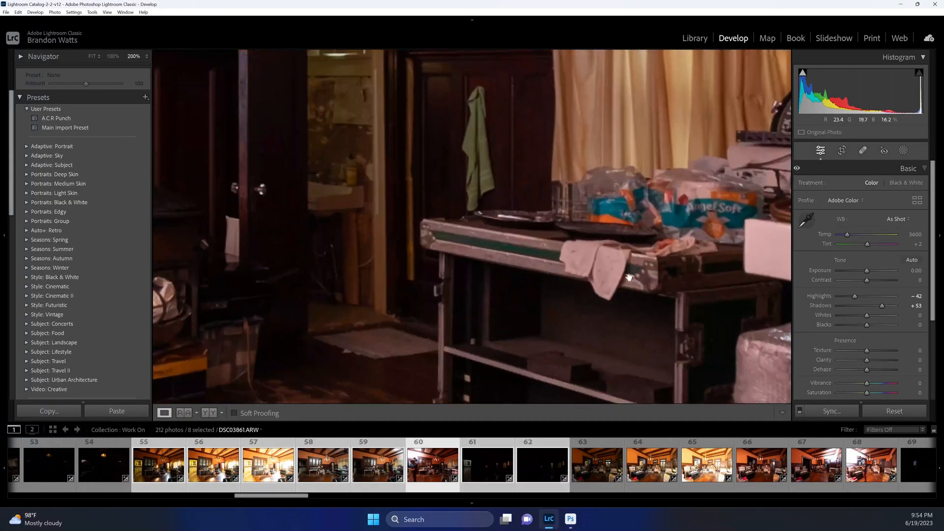
key("w")
left_click(583, 258)
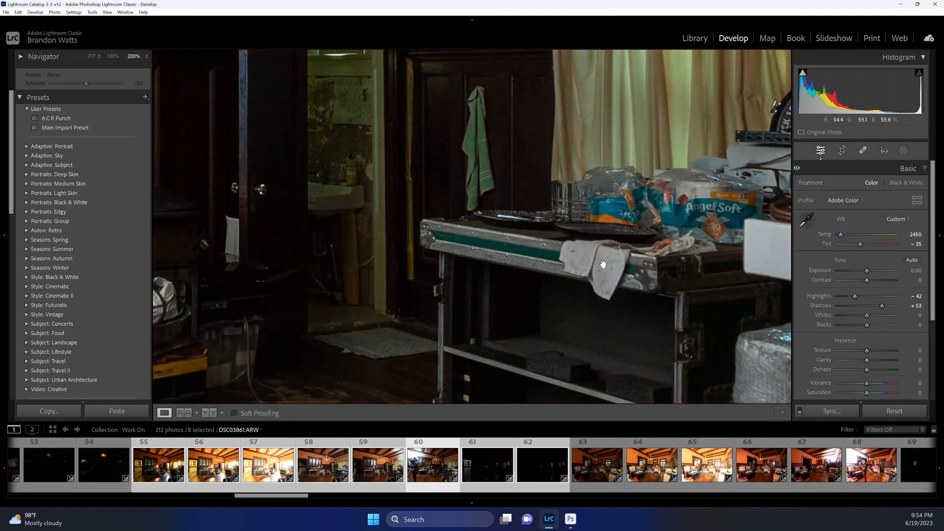
key("w")
left_click(603, 263)
left_click(604, 264)
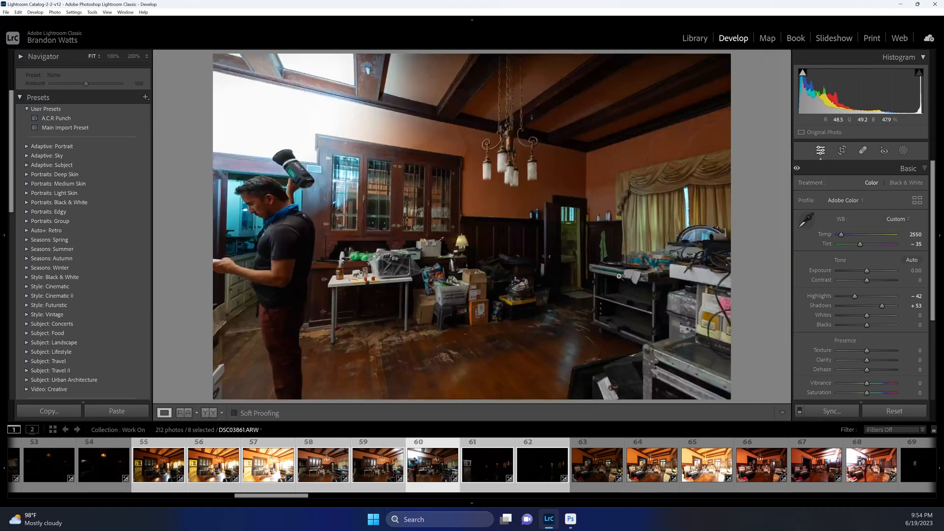
left_click(621, 276)
key("w")
left_click(660, 294)
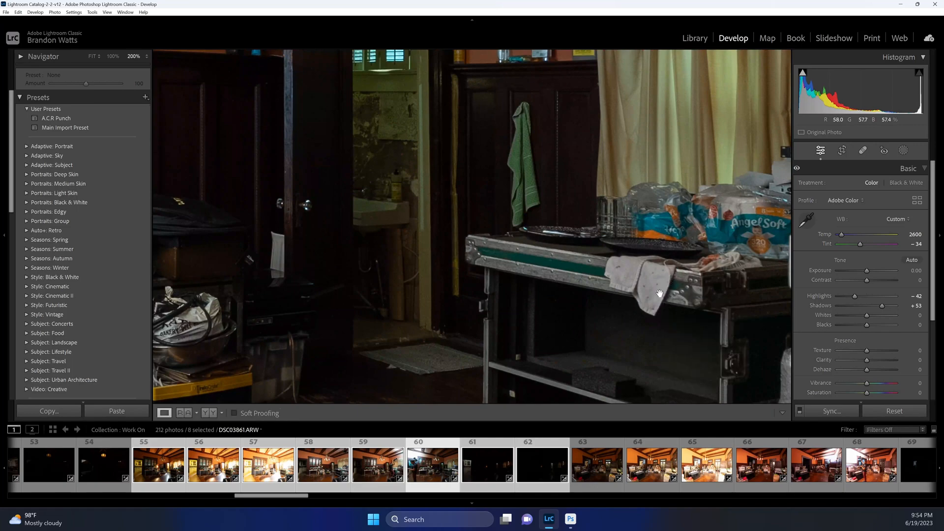
Set DSC03861's Highlights to -71 and Exposure to +1.33.
left_click(660, 294)
double_click(855, 296)
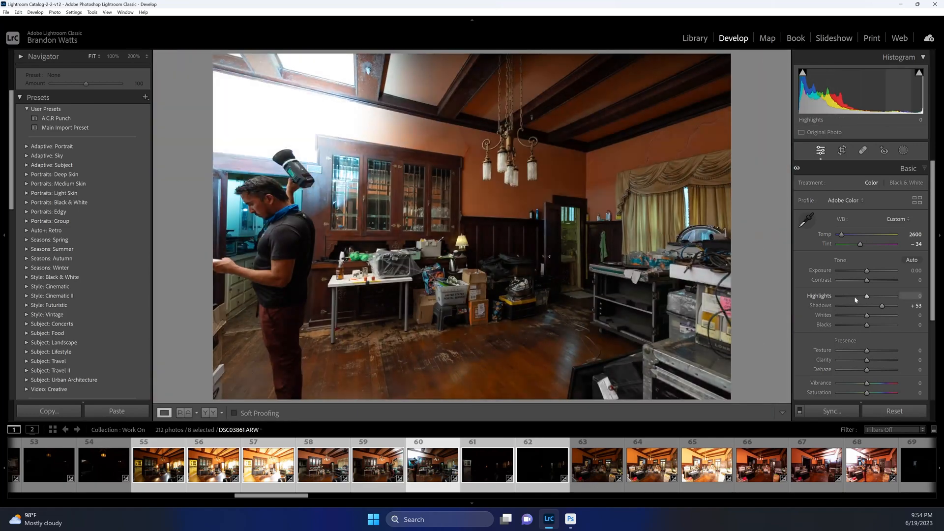
left_click_drag(855, 297, 877, 270)
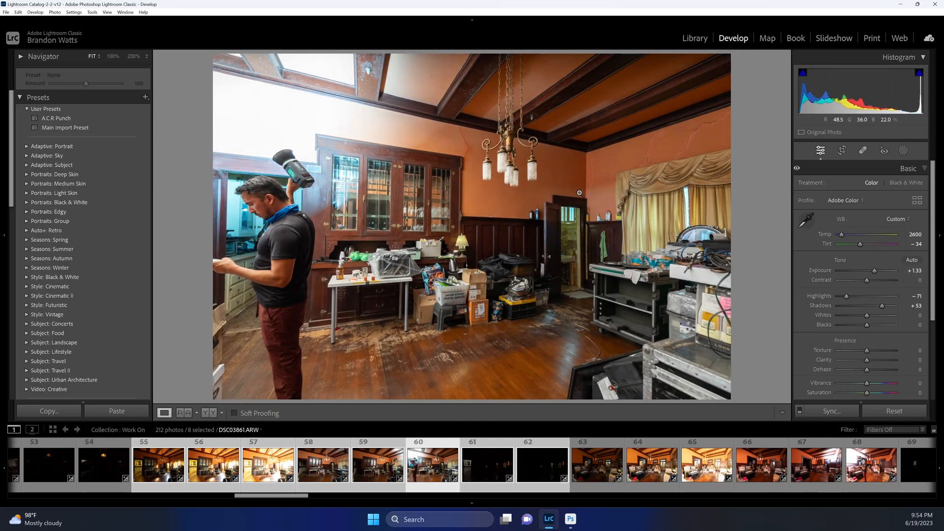
Raise DSC03861's Exposure to +1.71.
double_click(876, 271)
left_click(877, 271)
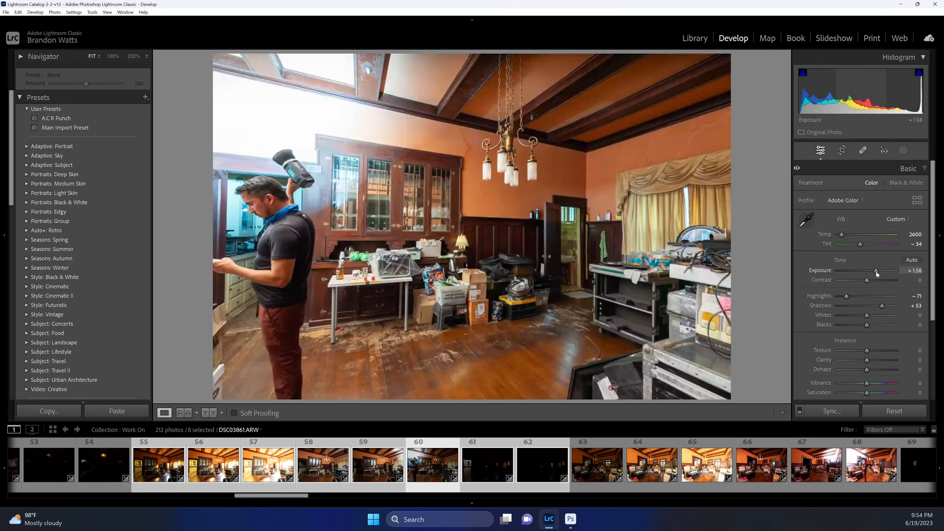
left_click_drag(877, 271, 878, 271)
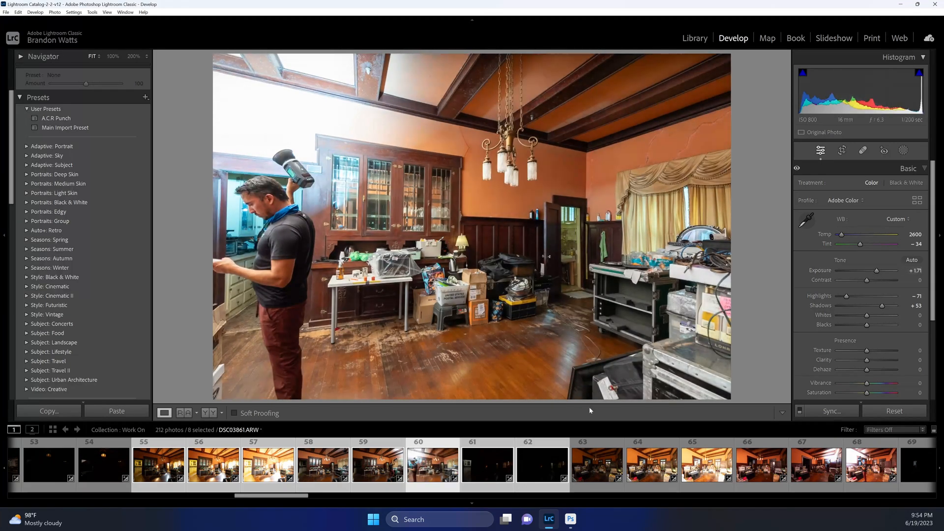
Make DSC03856 the active photo and set its Temp to 2400.
left_click(384, 472)
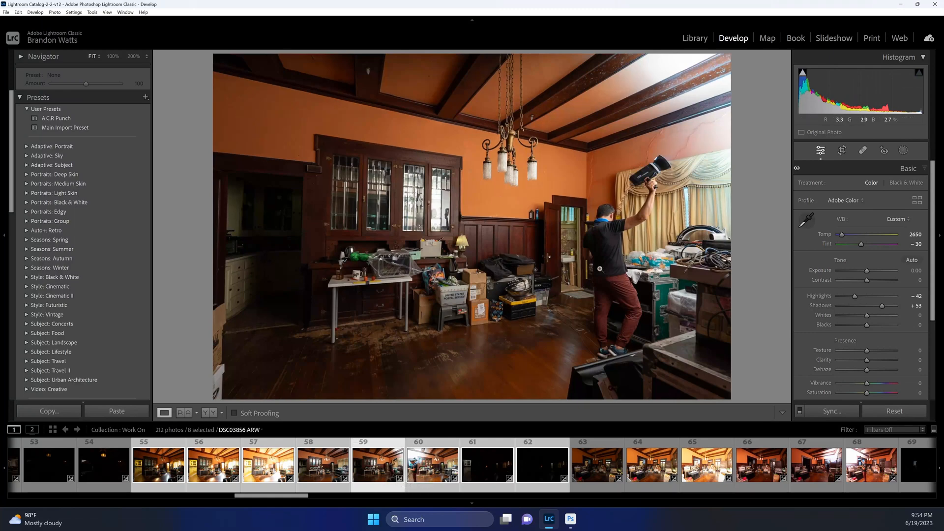
left_click(915, 235)
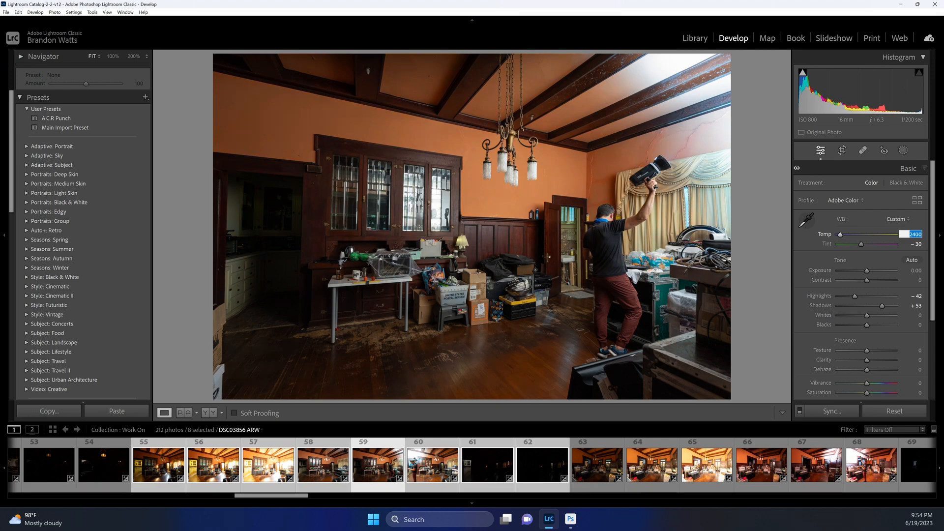
key("Return")
Make DSC03855 the active photo and set its Temp to 2450.
left_click(308, 462)
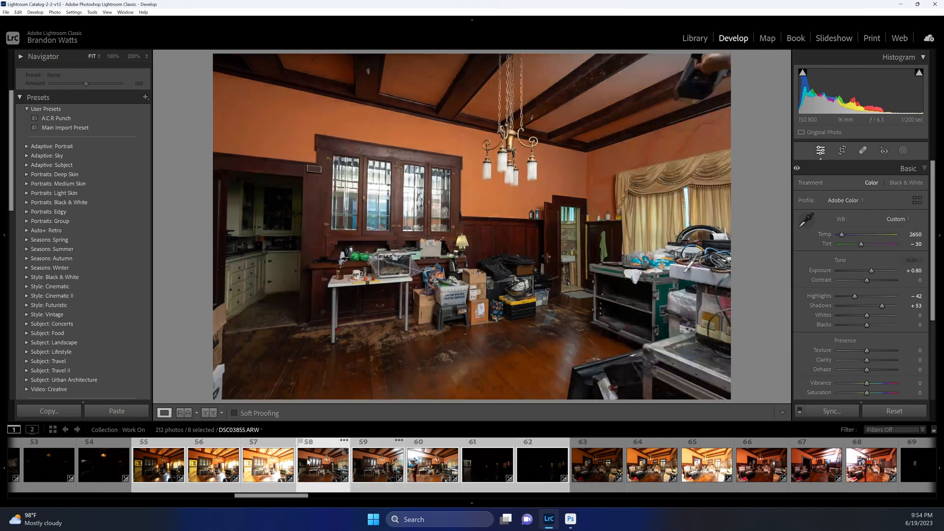
left_click(916, 236)
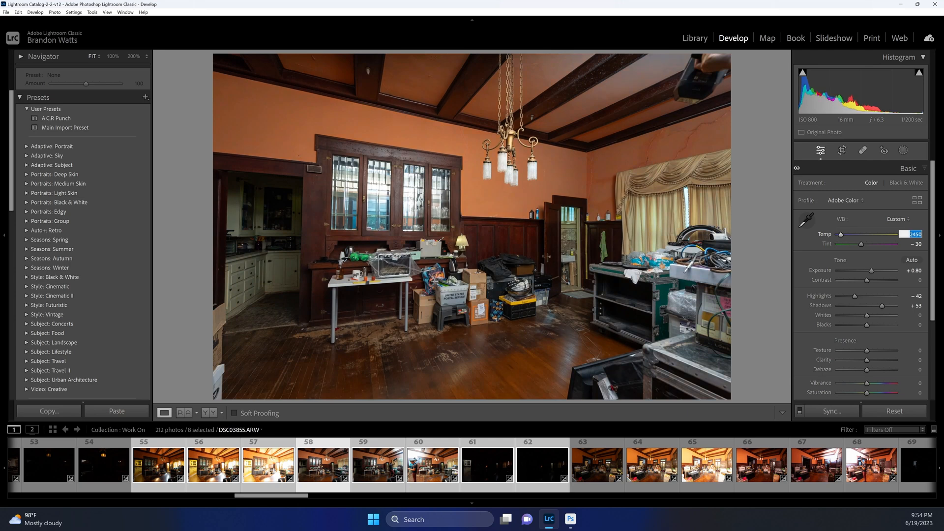
key("Return")
Make DSC03861 the active photo, lower its Temp to 2350 and check the dark wall panelling close up.
left_click(434, 471)
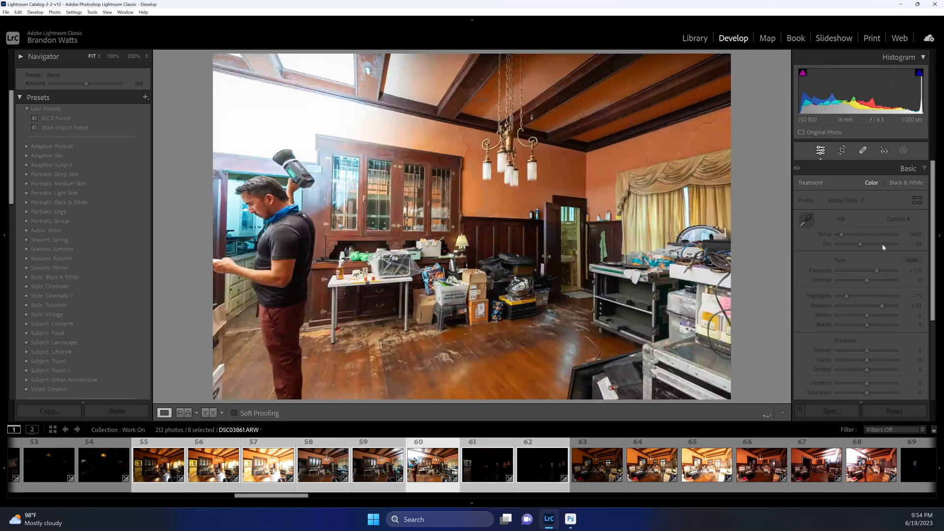
left_click(915, 234)
key("Down")
key("Down")
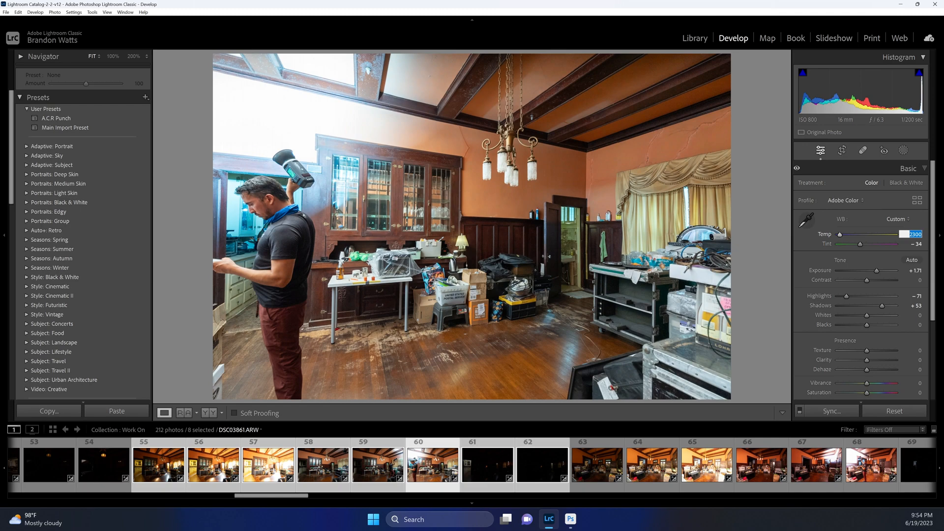
left_click(488, 224)
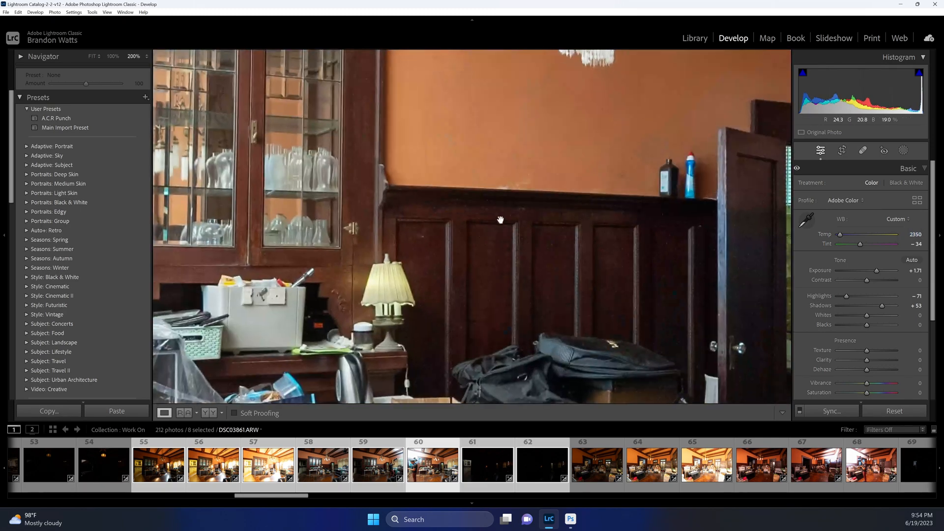
left_click(655, 259)
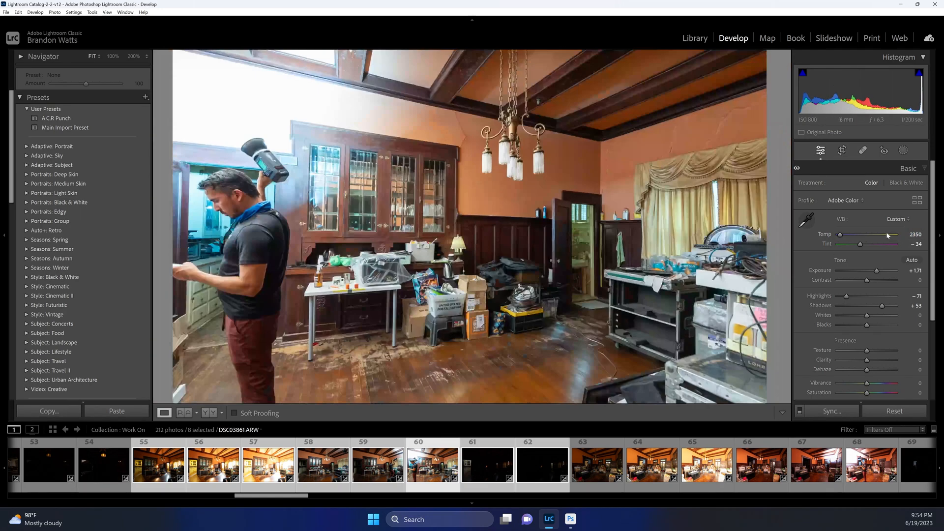
Try a Temp of 2700 on DSC03861 and inspect the wall panelling close up.
left_click(916, 235)
key("Up")
key("Up")
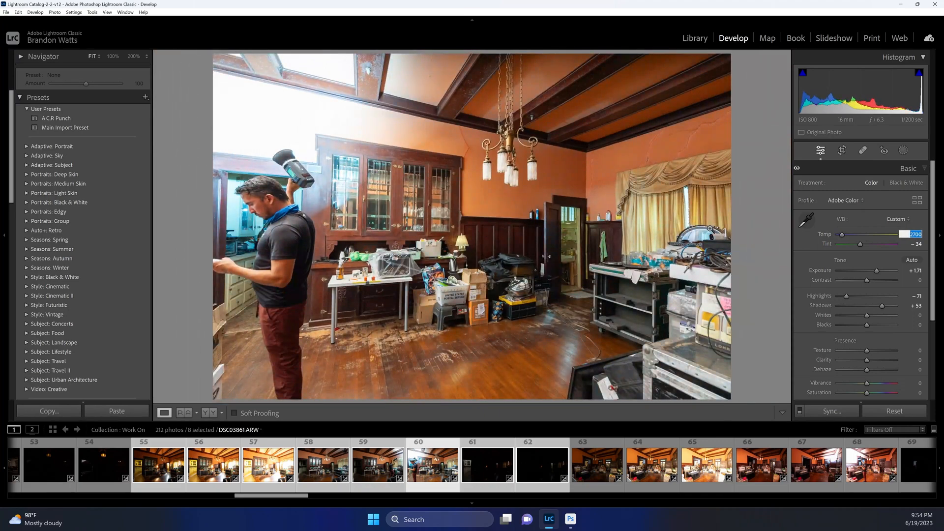
left_click(501, 243)
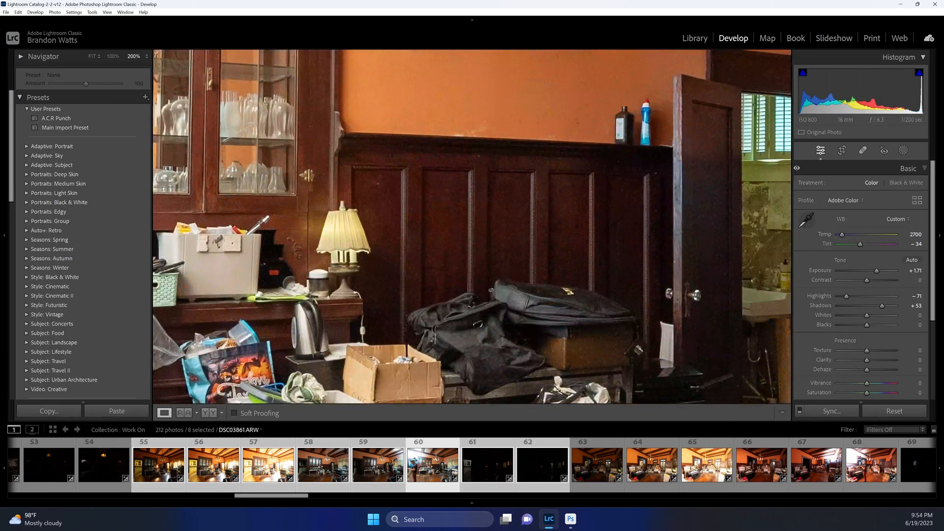
Set DSC03861's Temp to 2300, judging the wall panelling at close range before returning to the full view.
left_click(916, 234)
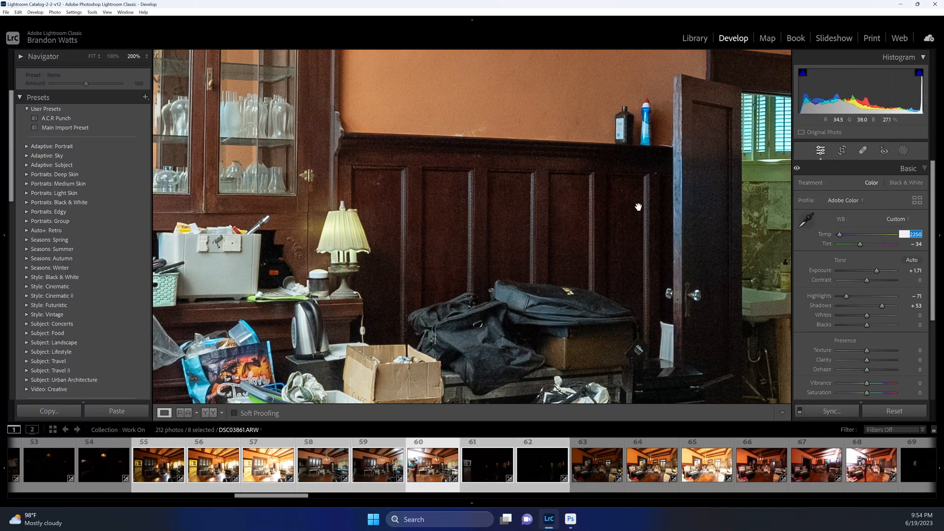
key("Return")
left_click(689, 234)
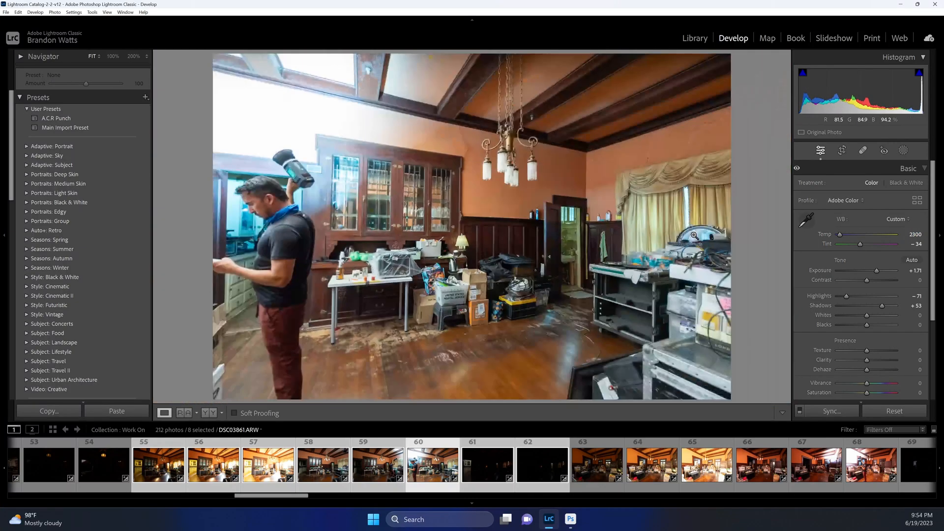
Make DSC03867 the active photo and, judging by the lit kitchen cabinets, reset Highlights and set them to -16.
left_click(492, 471)
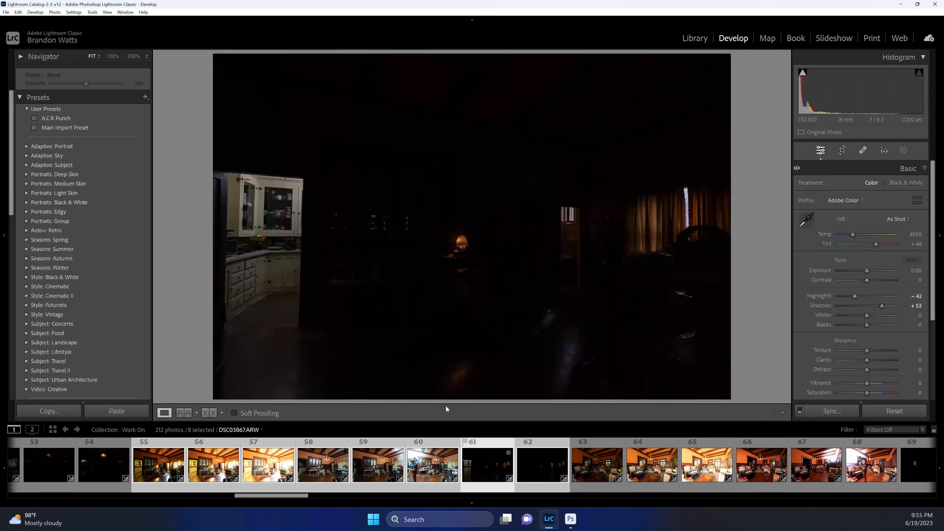
left_click(266, 256)
left_click_drag(297, 190, 346, 327)
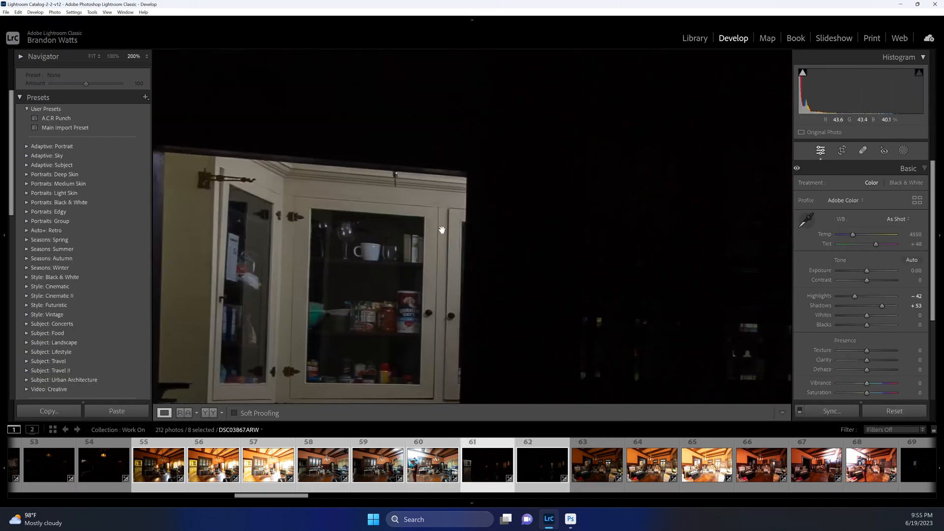
double_click(855, 297)
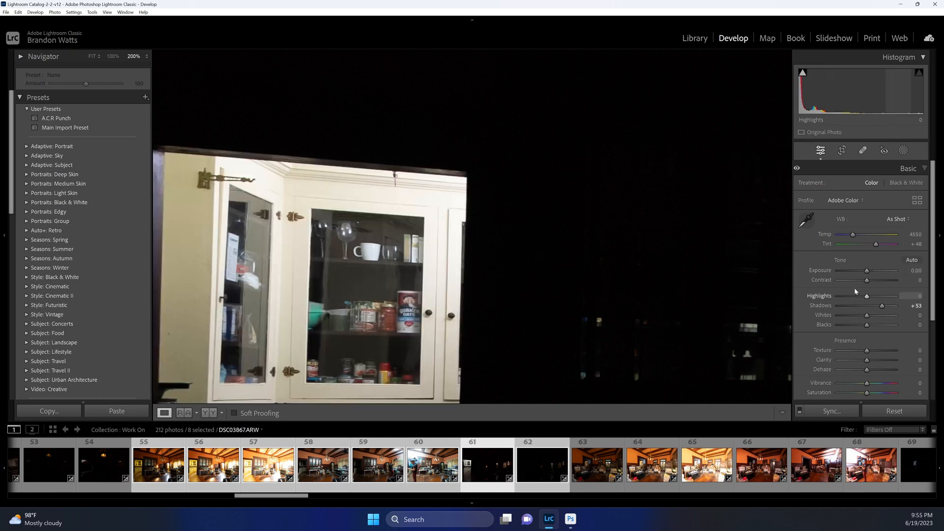
left_click_drag(867, 296, 863, 297)
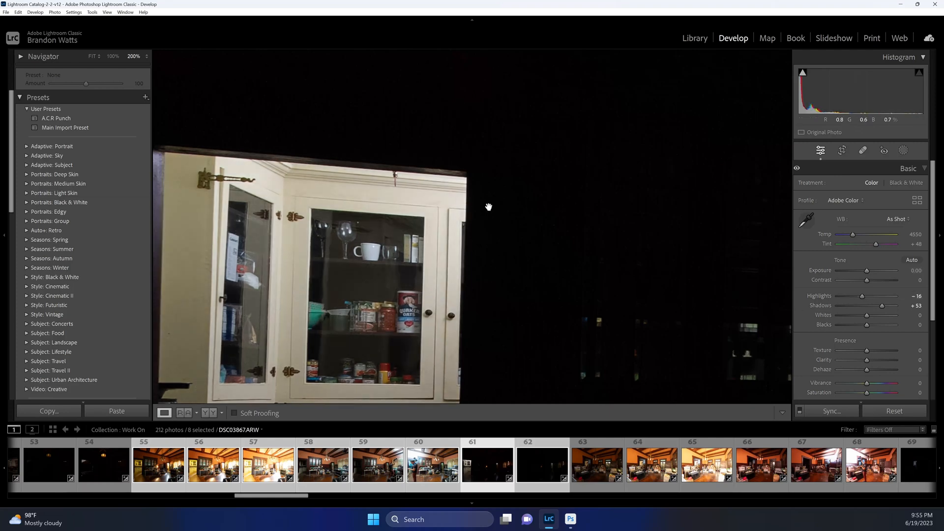
Try sampling DSC03867's white kitchen cabinet as the white balance neutral, and undo the sample.
key("w")
left_click(426, 199)
left_click(453, 217)
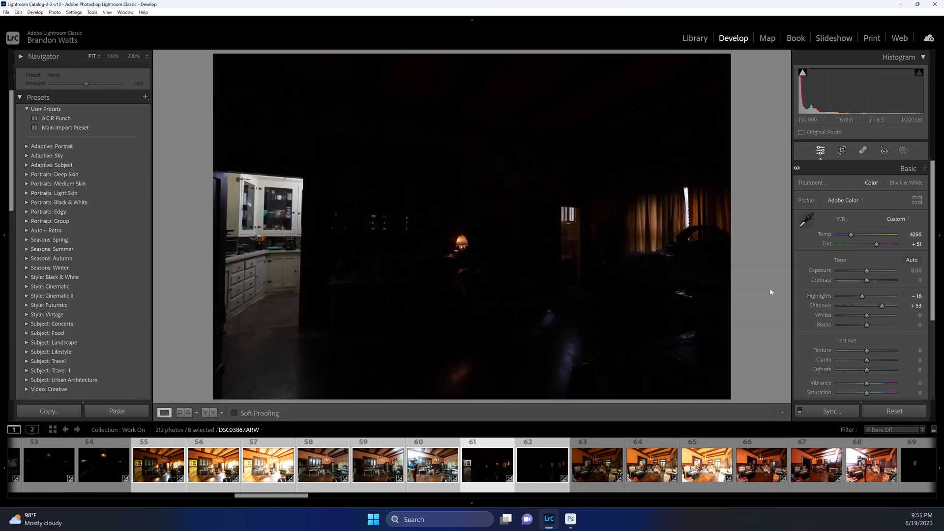
key("ctrl+z")
Make DSC03869 the active photo, sample the white bathroom doorway trim as neutral for Temp 3750, Tint +31, and reset Highlights to 0.
left_click(551, 471)
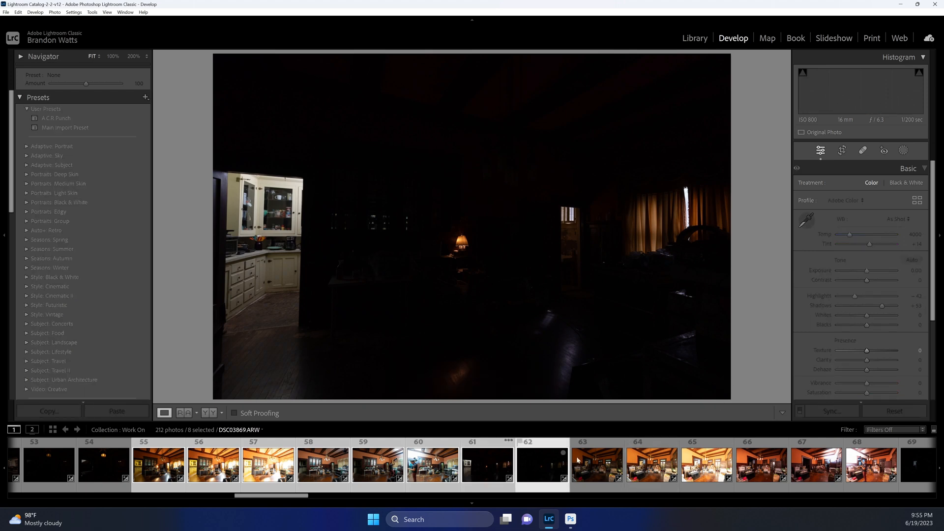
left_click(571, 254)
key("w")
left_click(641, 250)
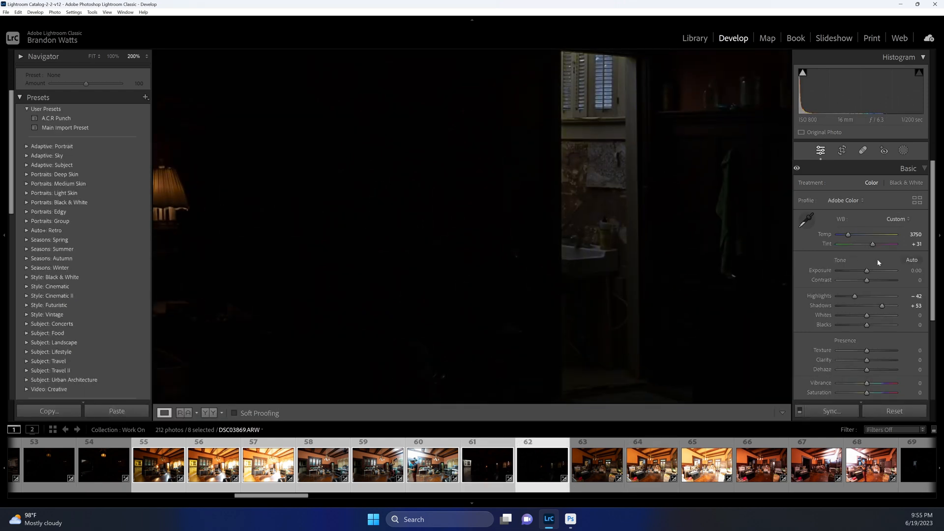
double_click(855, 297)
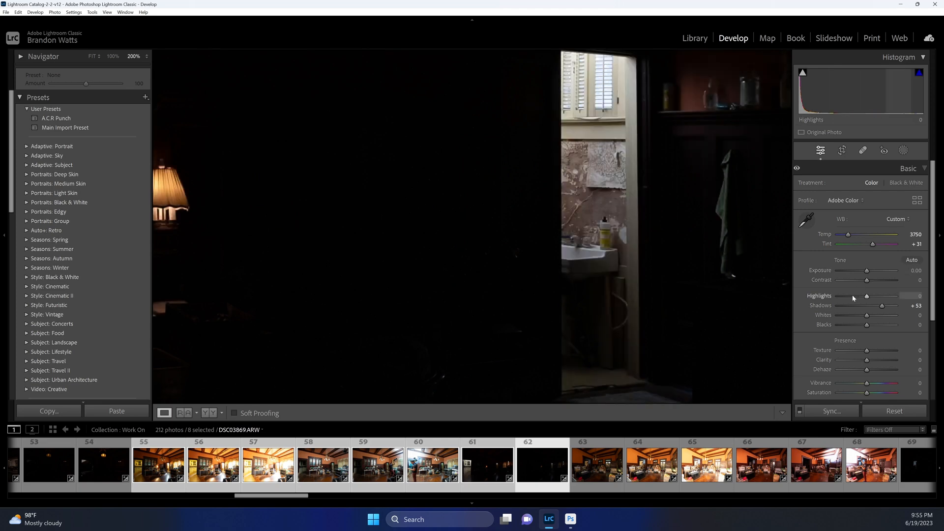
left_click(665, 291)
Open the eight selected photos of this set as layers in Photoshop.
right_click(536, 468)
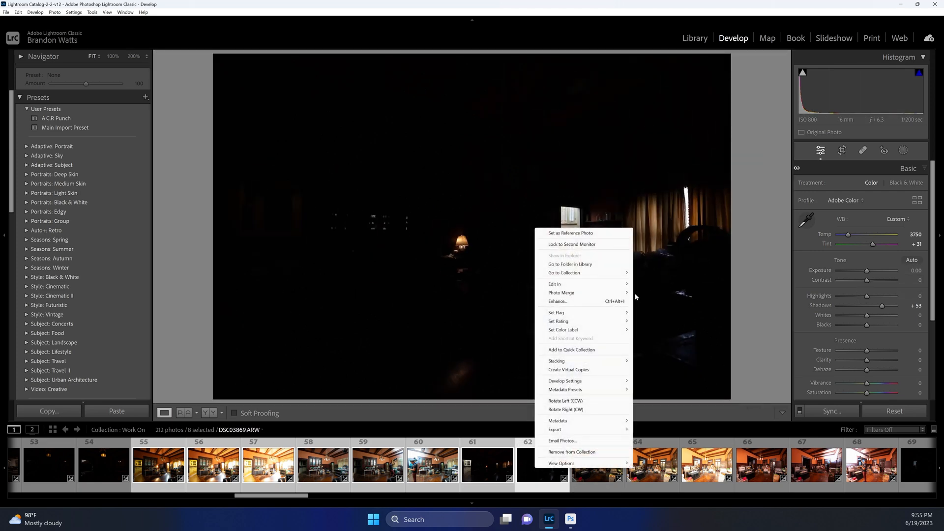
mouse_move(620, 284)
left_click(670, 352)
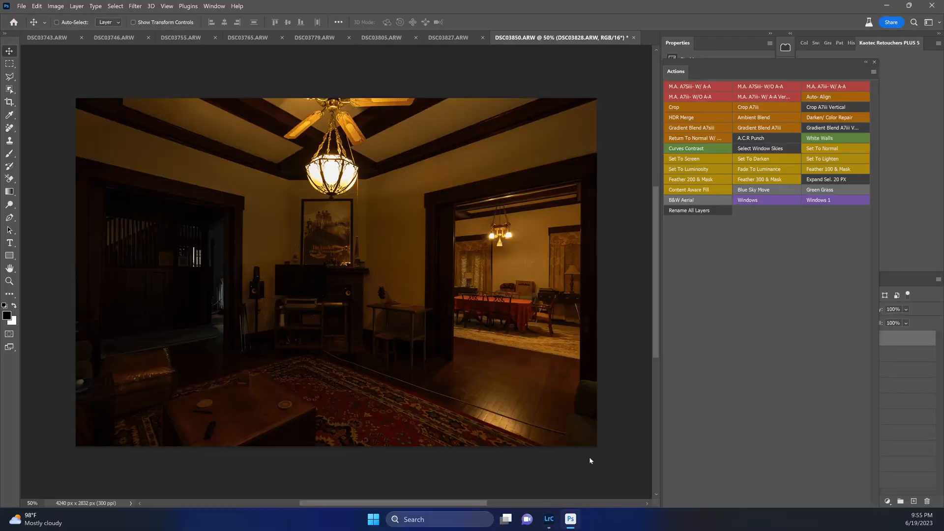
Switch back to Lightroom and select the nine photos of the next set, numbers 63 to 71.
left_click(549, 519)
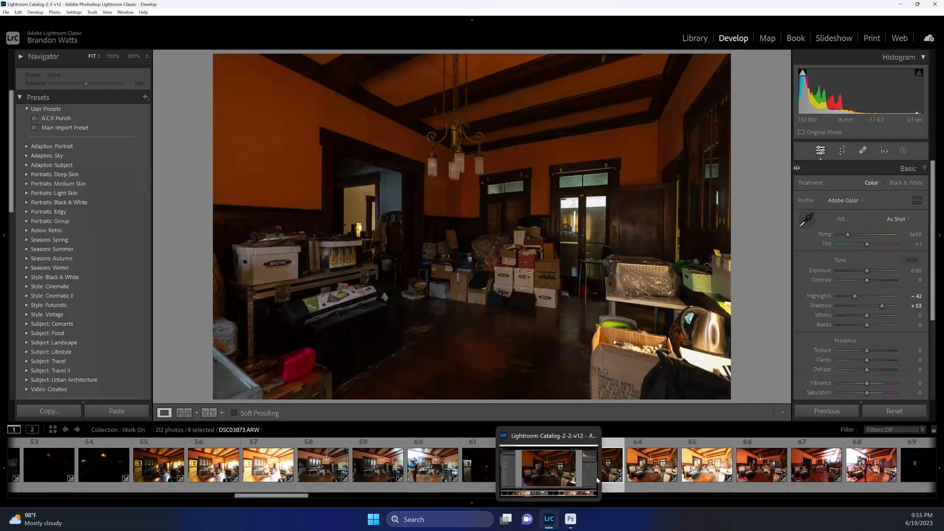
scroll(627, 473, "down", 5)
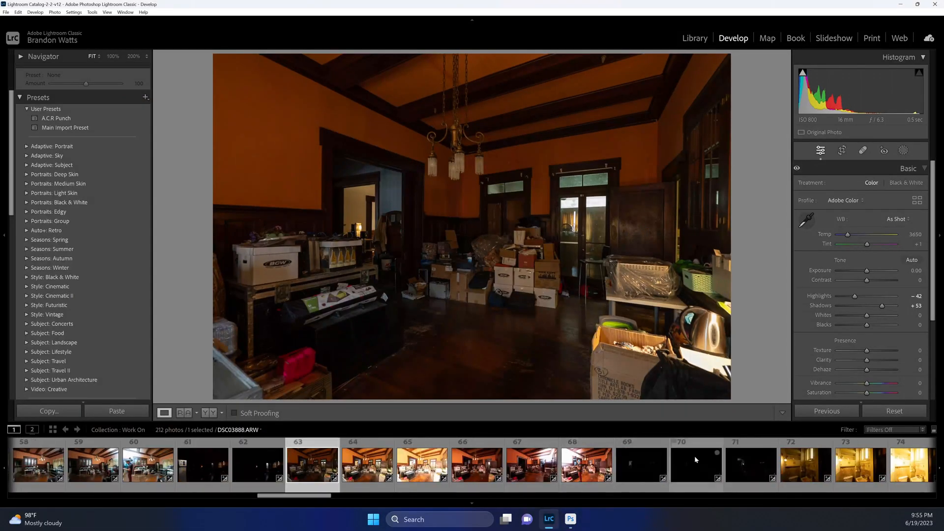
left_click(751, 465, "shift")
Make DSC03876 active, sample a white box in the stack as neutral for Temp 2600, Tint -26, and raise Exposure slightly.
left_click(477, 464)
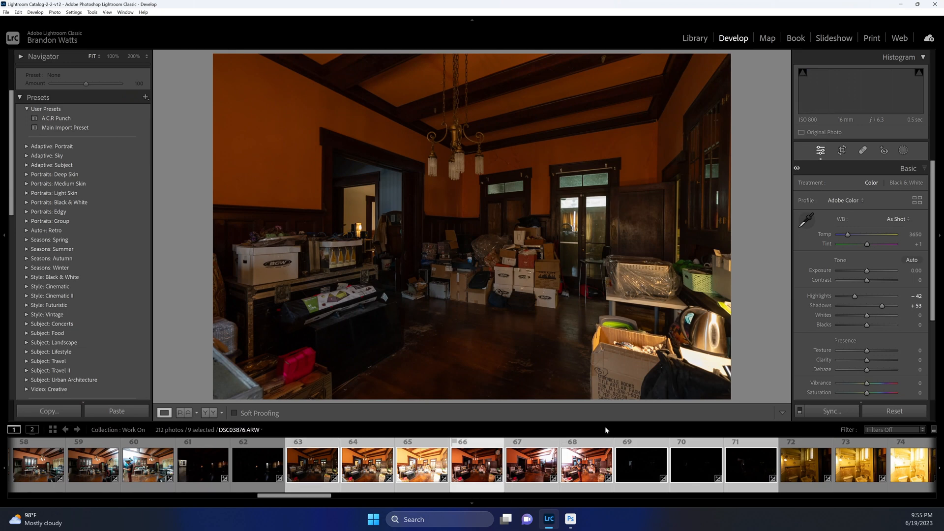
key("w")
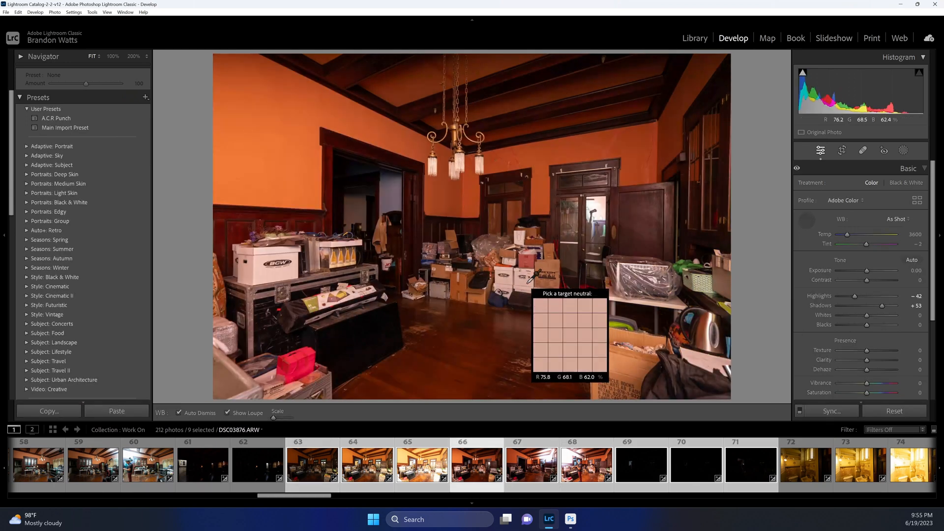
left_click(529, 281)
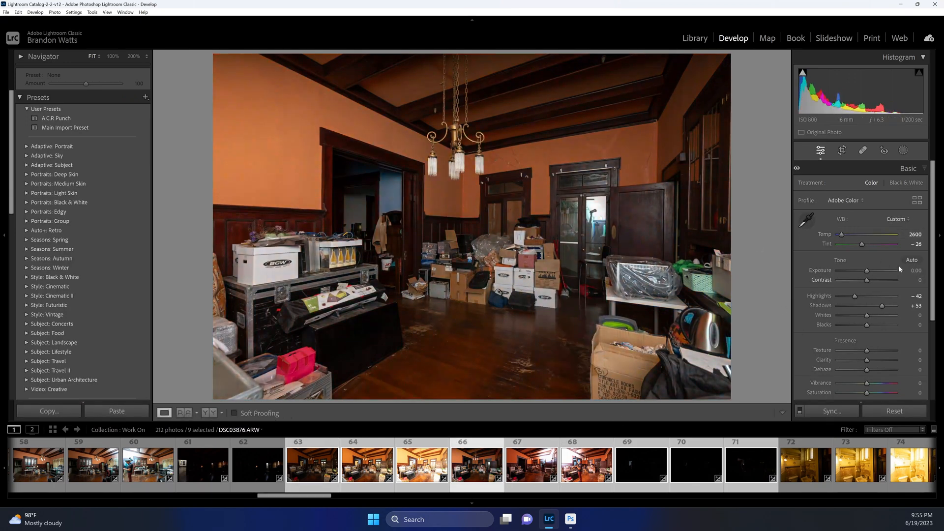
left_click_drag(867, 271, 870, 270)
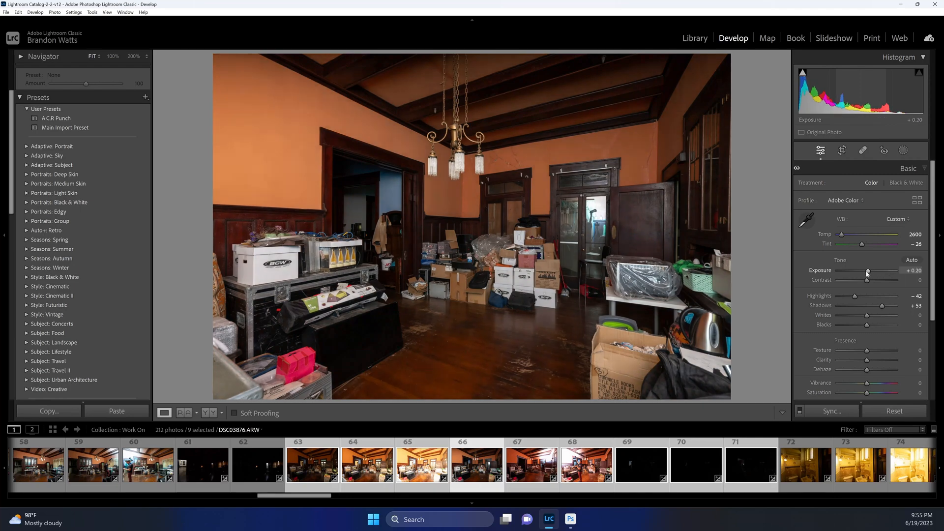
Make DSC03879 active, sample a white box in the stack as neutral for Temp 2500, Tint -32, and set Exposure to +0.50.
left_click(537, 450)
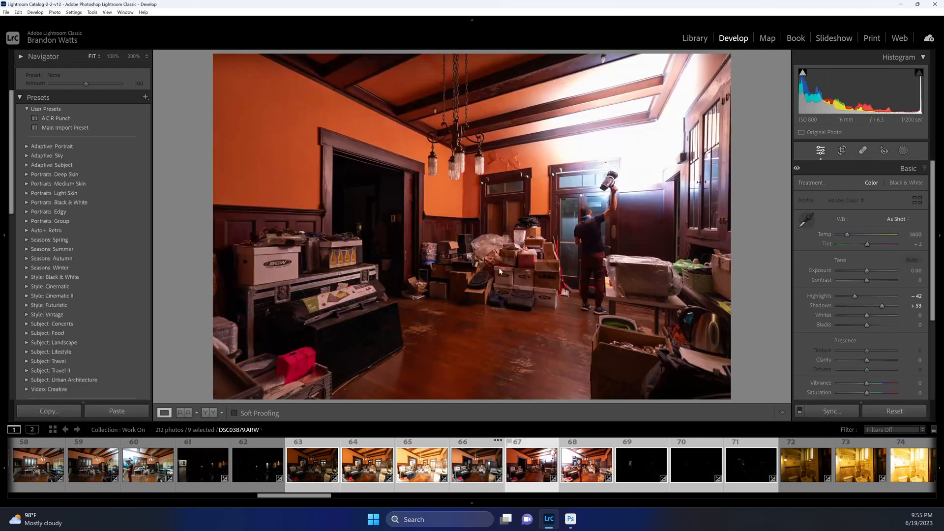
key("w")
left_click(502, 277)
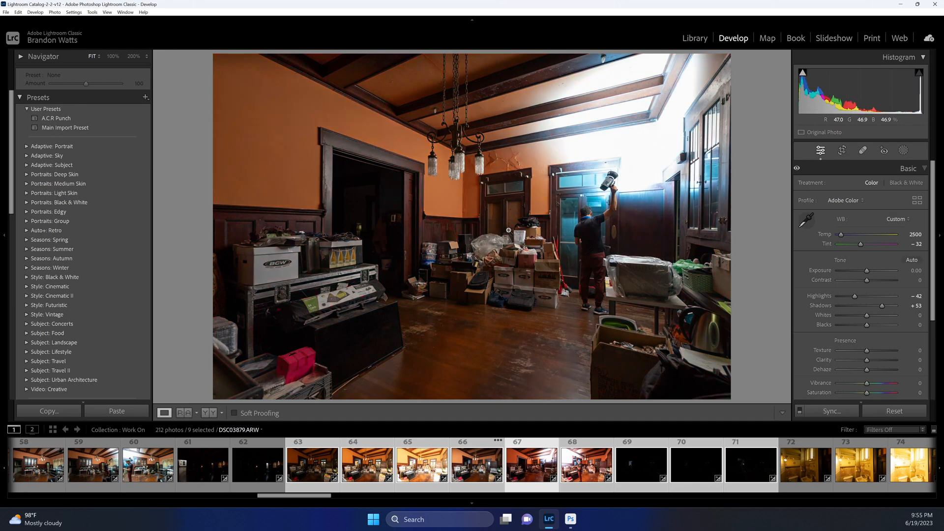
left_click_drag(868, 271, 870, 271)
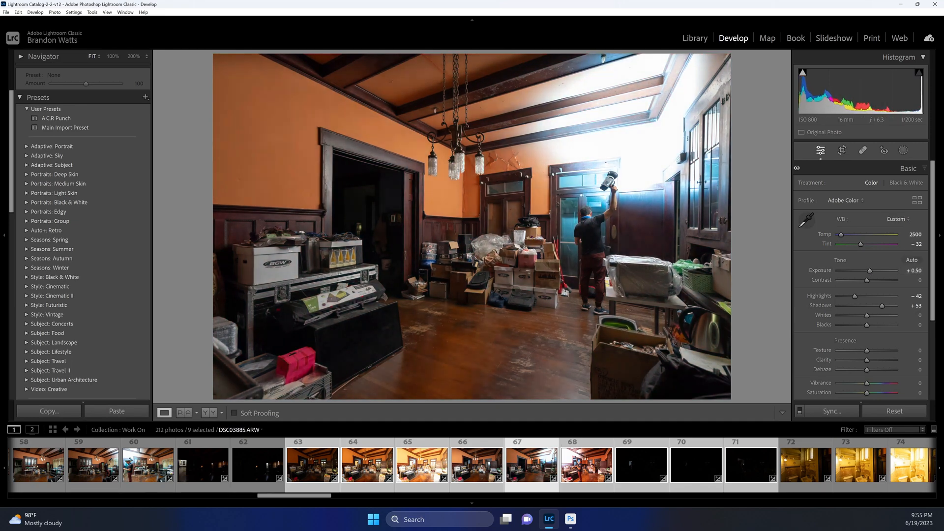
Make DSC03883 the active photo and sample a white box in the stack as neutral, giving Temp 2500 and Tint -30.
left_click(587, 468)
key("w")
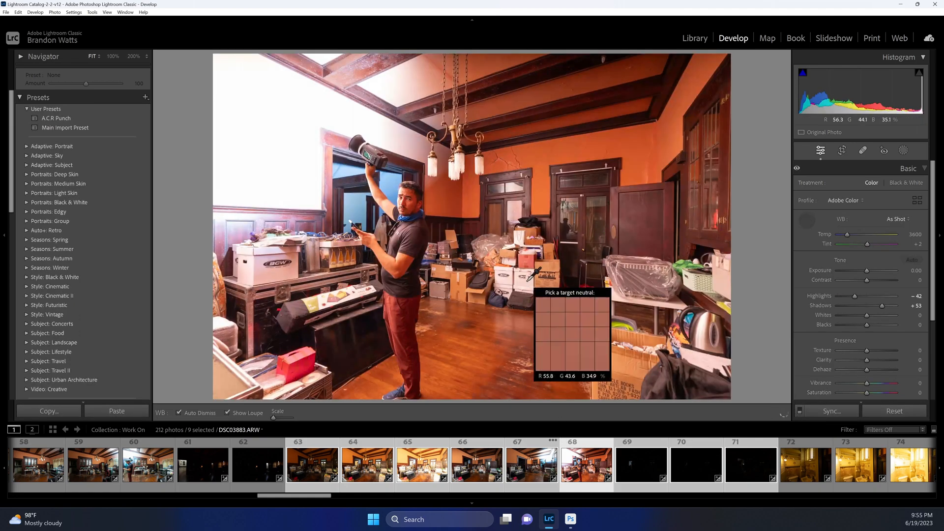
left_click(529, 284)
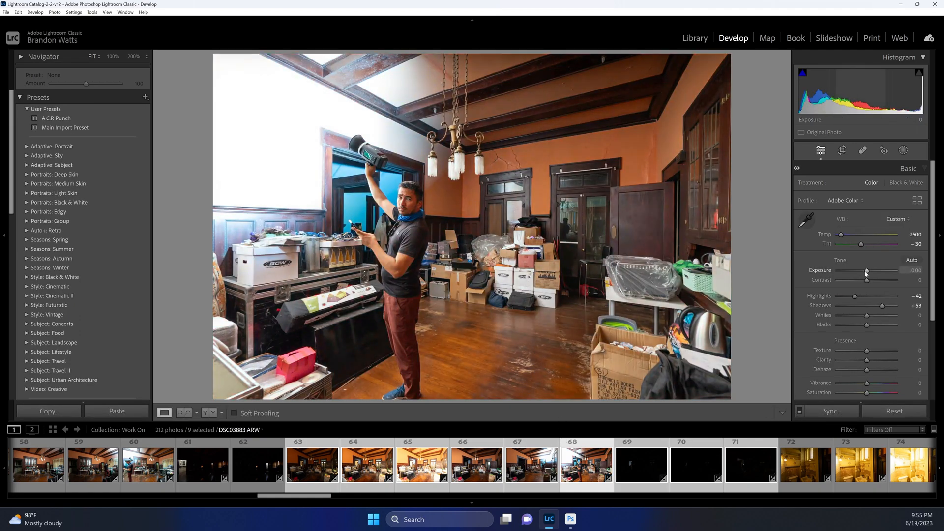
Set the Exposure of DSC03883 to +0.20.
left_click_drag(867, 272, 868, 272)
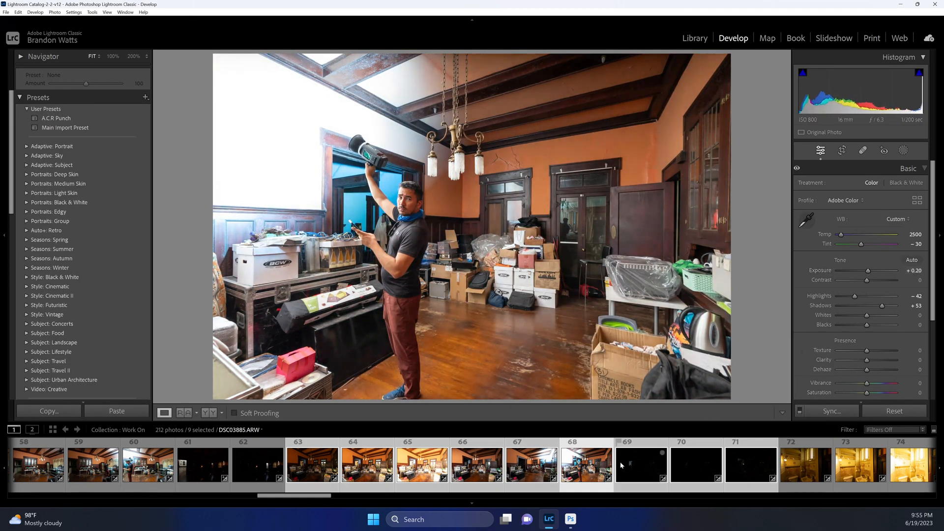
Make DSC03885 active and sample the pale shelf beyond the doorway as neutral, giving Temp 4800 and Tint -2.
left_click(642, 465)
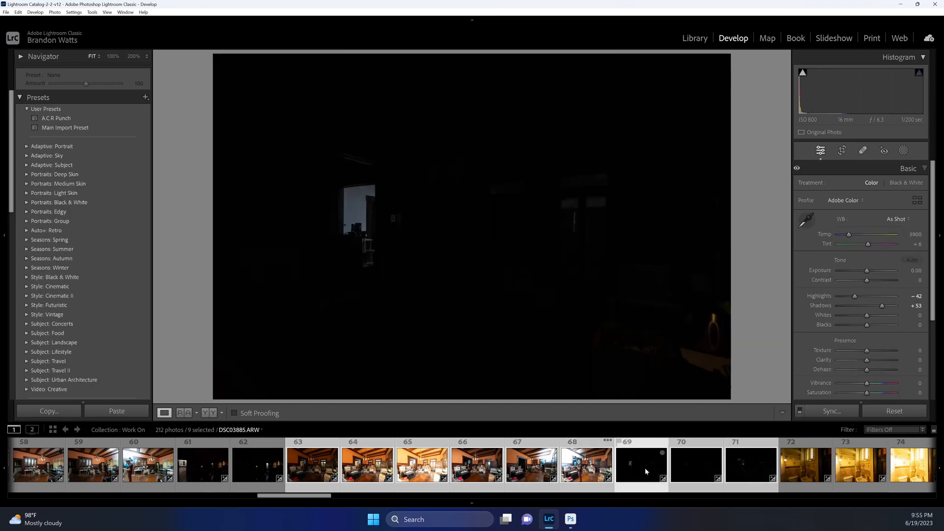
left_click(370, 190)
left_click_drag(440, 267, 649, 219)
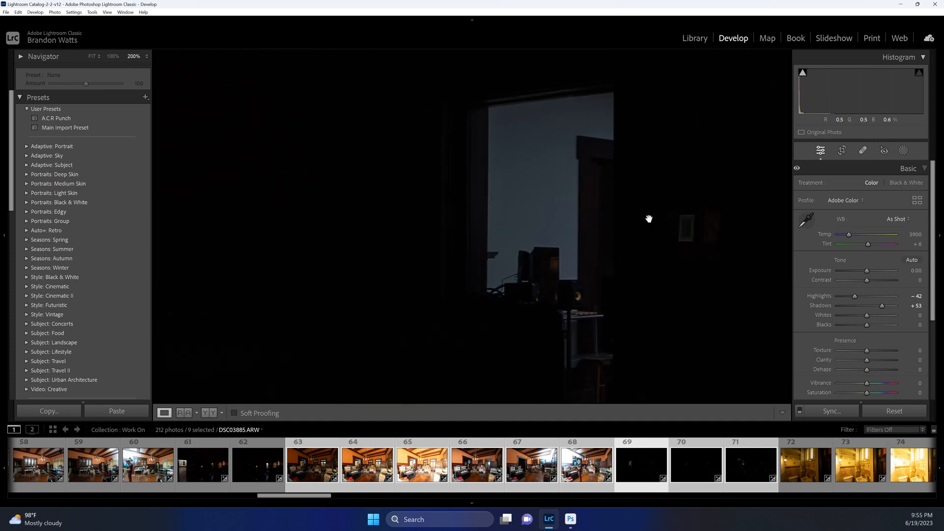
left_click_drag(648, 317, 557, 266)
key("w")
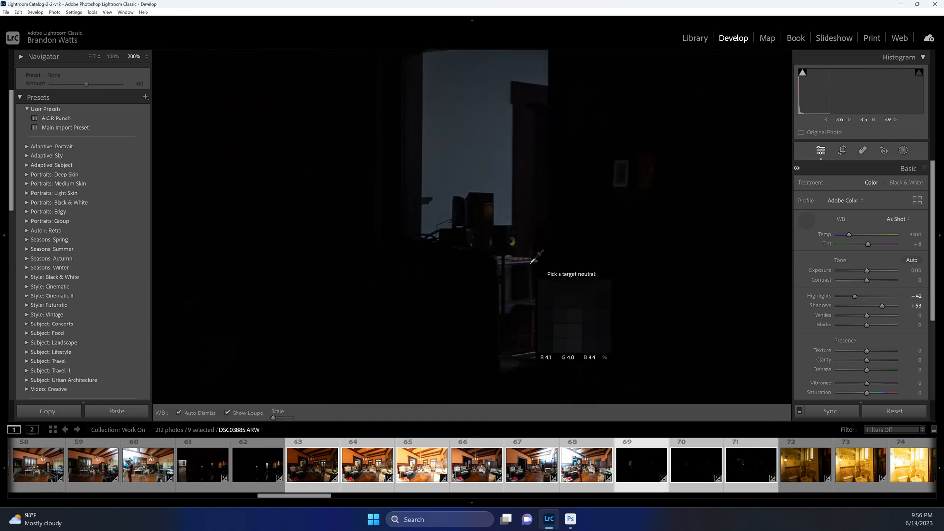
left_click(527, 260)
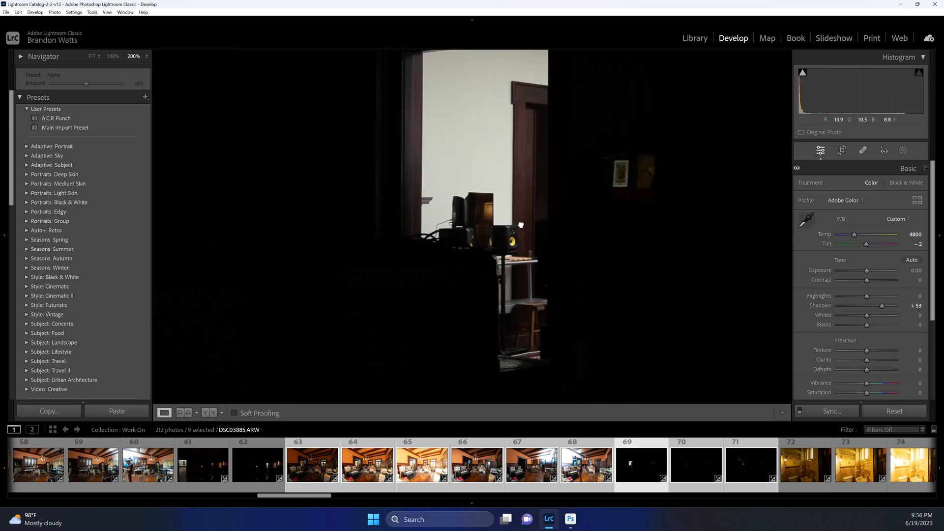
Set DSC03885's Highlights to -4, Tint to +3 and Temp to 5000 while checking the lit doorway.
left_click_drag(521, 226, 543, 282)
left_click_drag(867, 297, 864, 295)
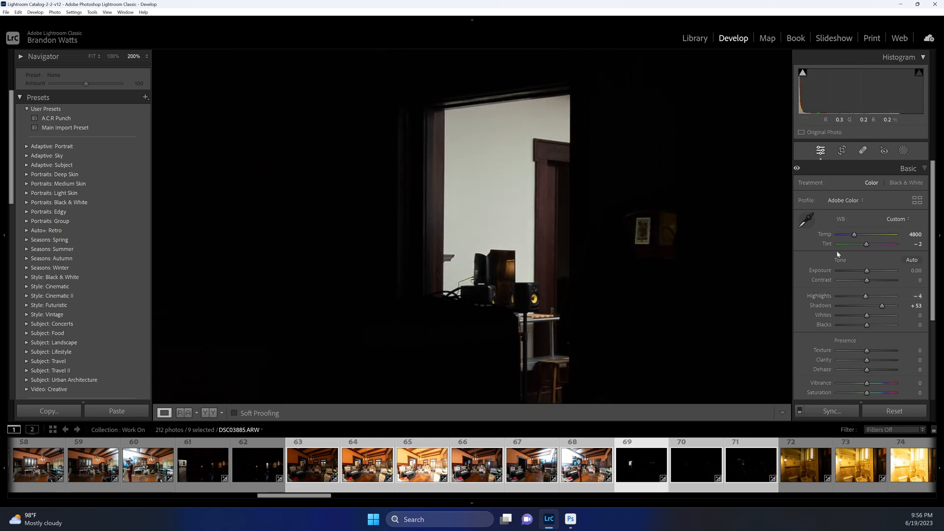
left_click(917, 244)
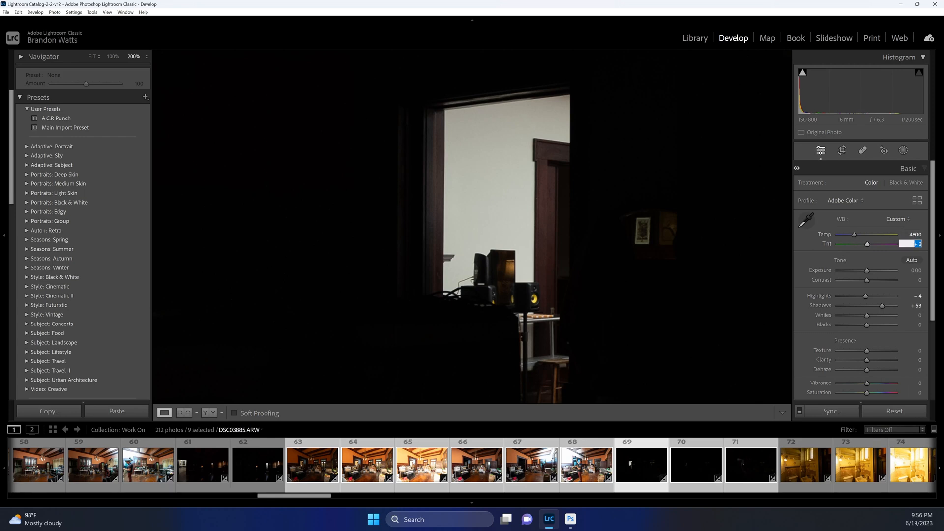
key("Return")
left_click(921, 235)
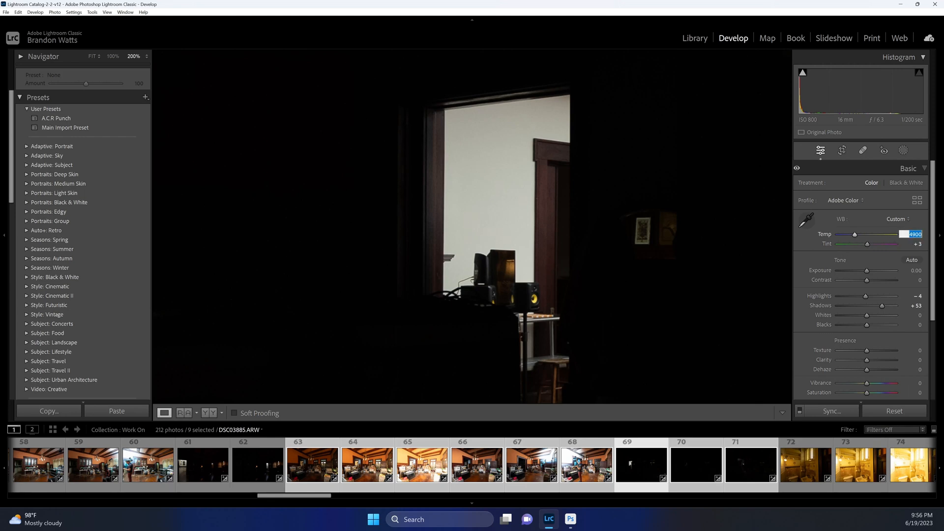
key("Return")
left_click(540, 312)
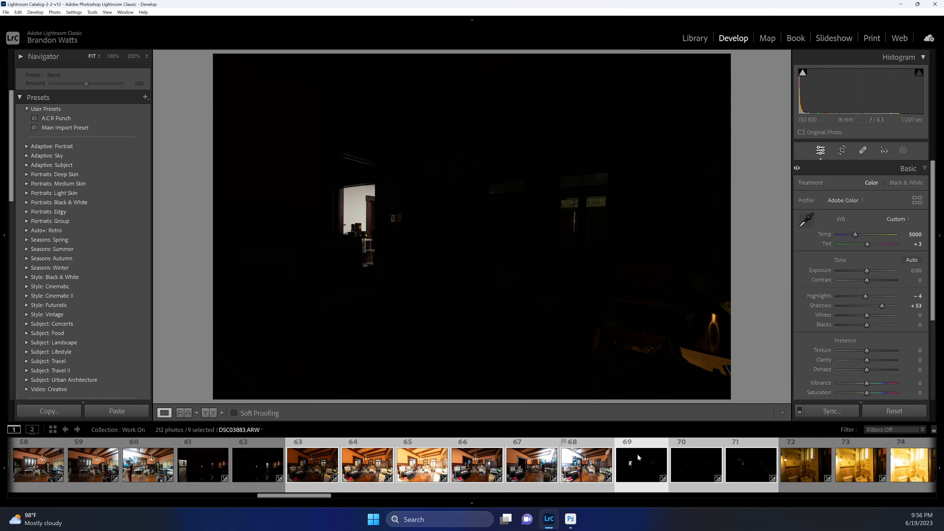
Make DSC03888 active, reset its Highlights to 0 and set the white balance to Auto.
left_click(703, 467)
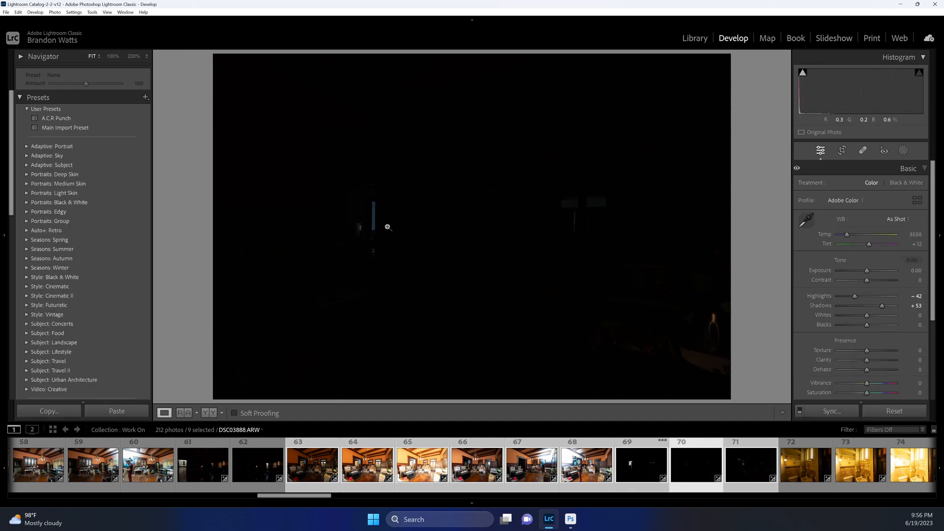
left_click(361, 223)
left_click_drag(442, 223, 575, 227)
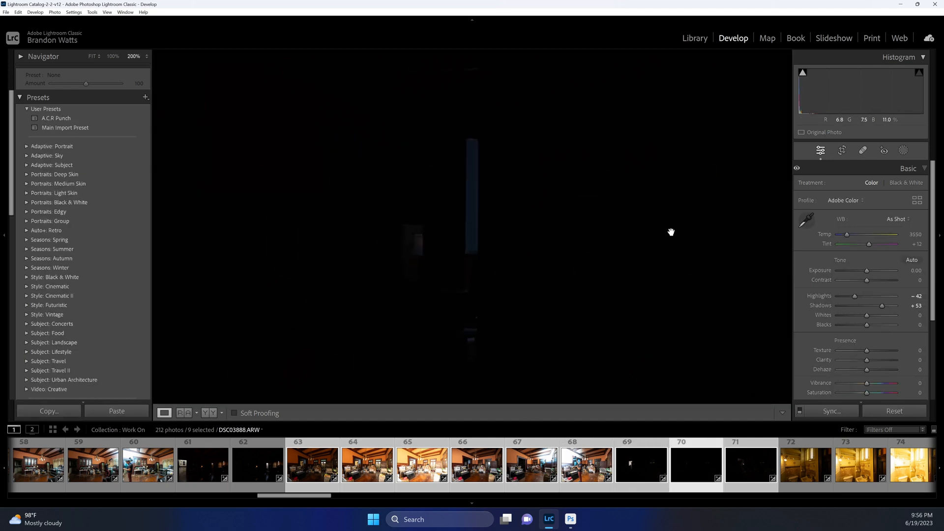
double_click(856, 297)
left_click(898, 219)
left_click(900, 237)
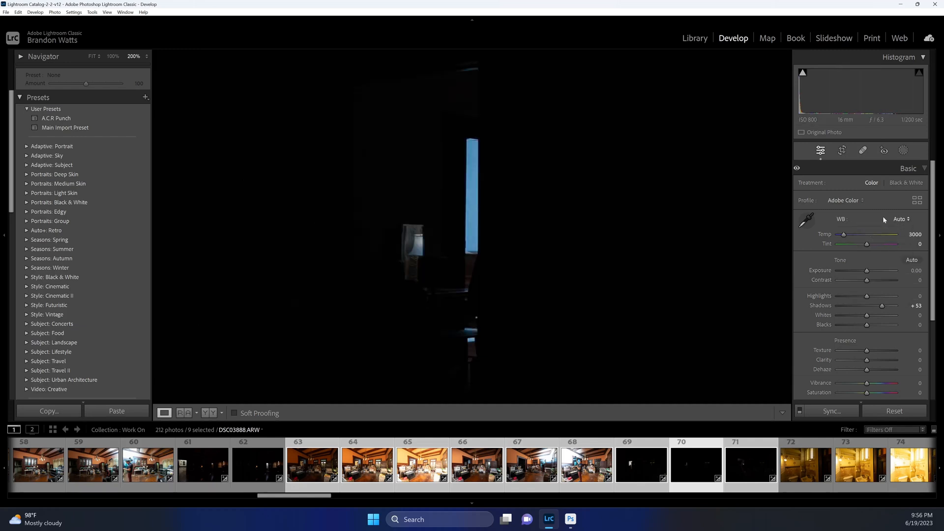
Sample a bright neutral spot in DSC03888's doorway for Temp 4700 and Tint +12, and set Highlights to +9.
left_click(807, 221)
left_click(469, 246)
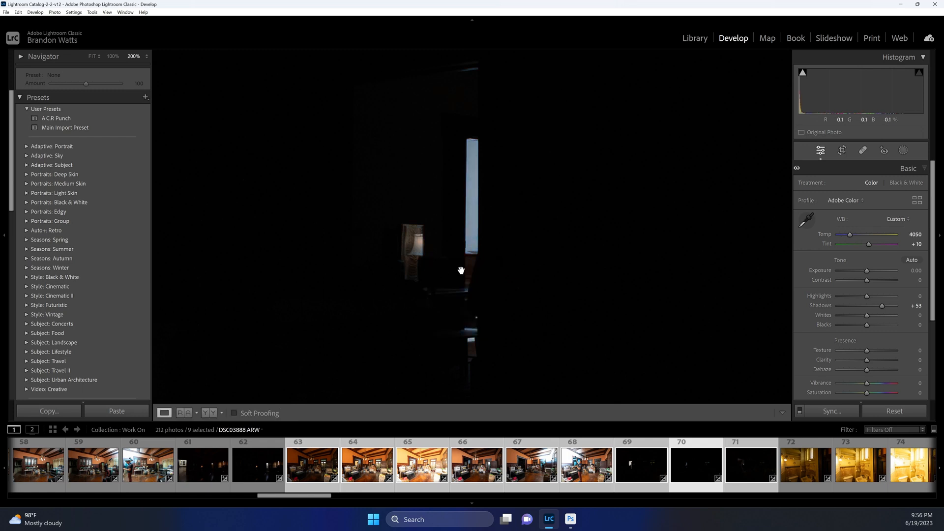
key("w")
left_click(470, 340)
left_click_drag(868, 295, 870, 296)
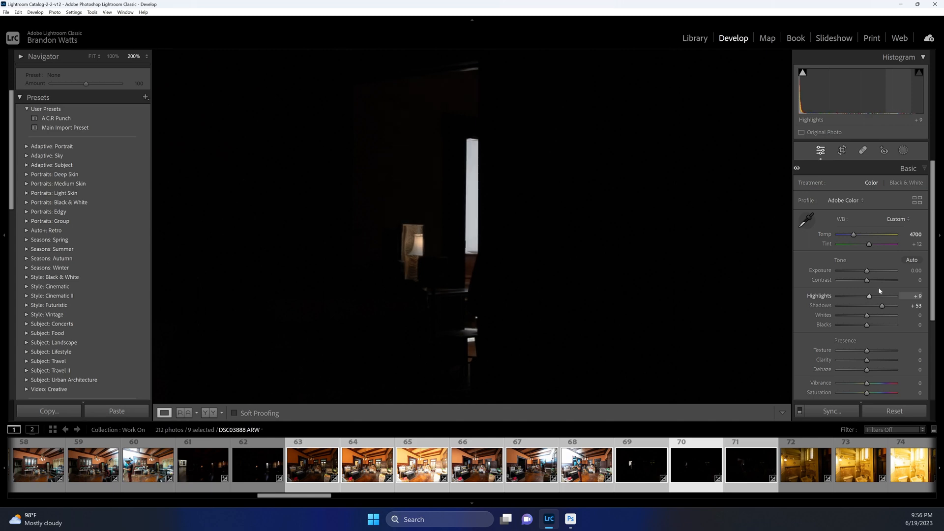
scroll(508, 464, "up", 10)
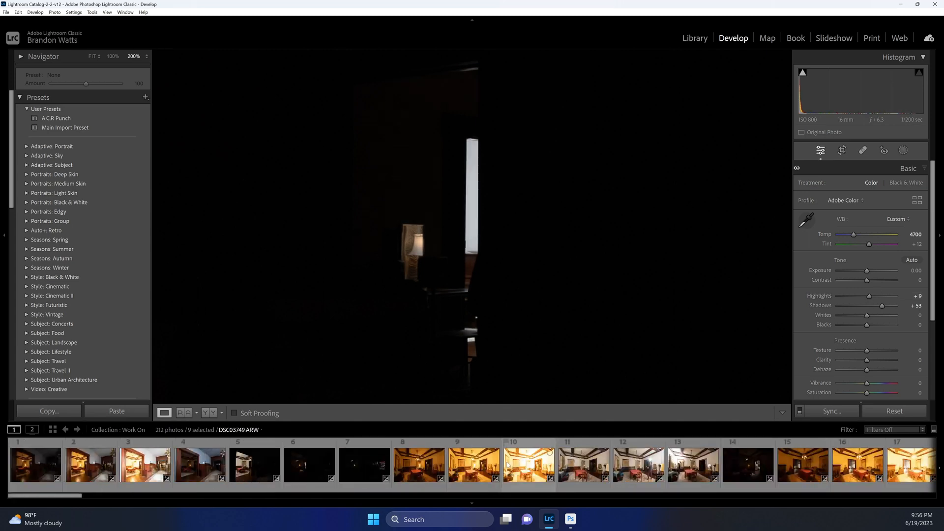
left_click(630, 465, "ctrl")
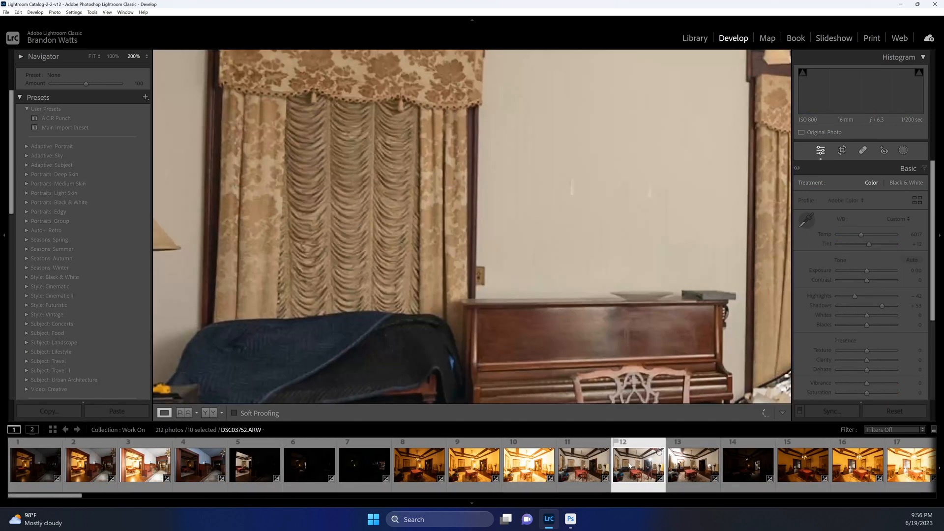
left_click(624, 377)
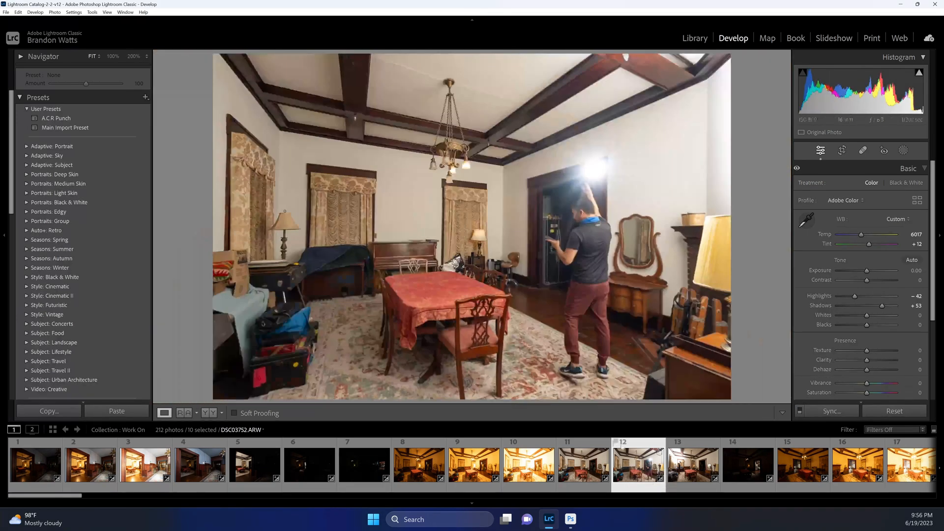
left_click(648, 466, "ctrl")
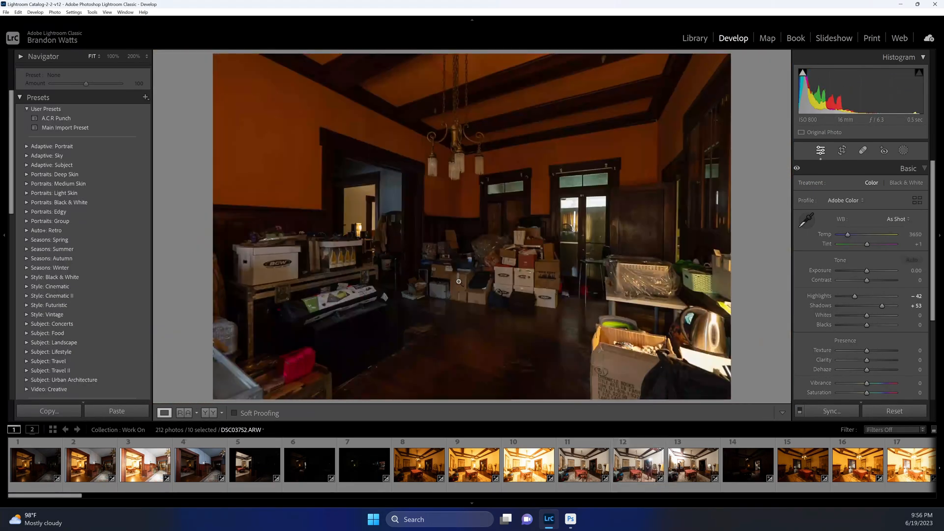
scroll(566, 465, "down", 5)
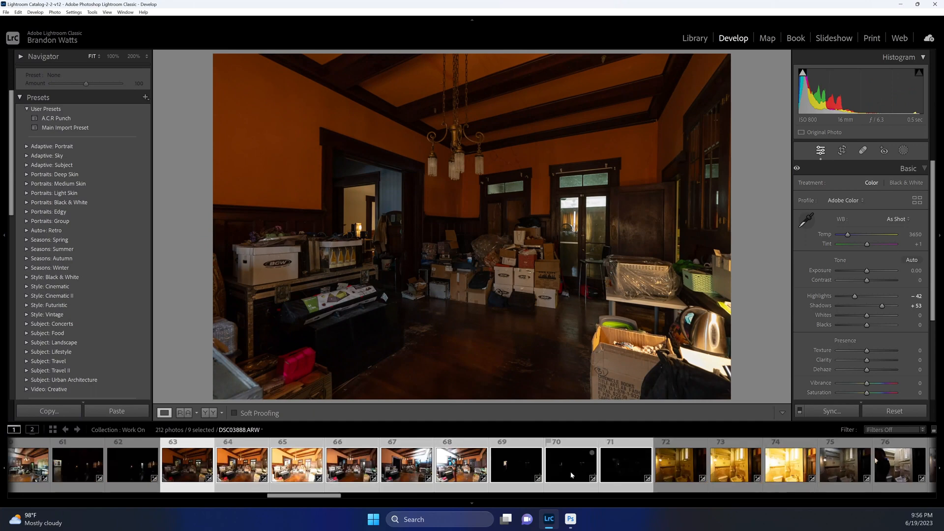
Make DSC03888 active within the selected set and warm its Temp to 5450 while viewing the doorway.
left_click(584, 468)
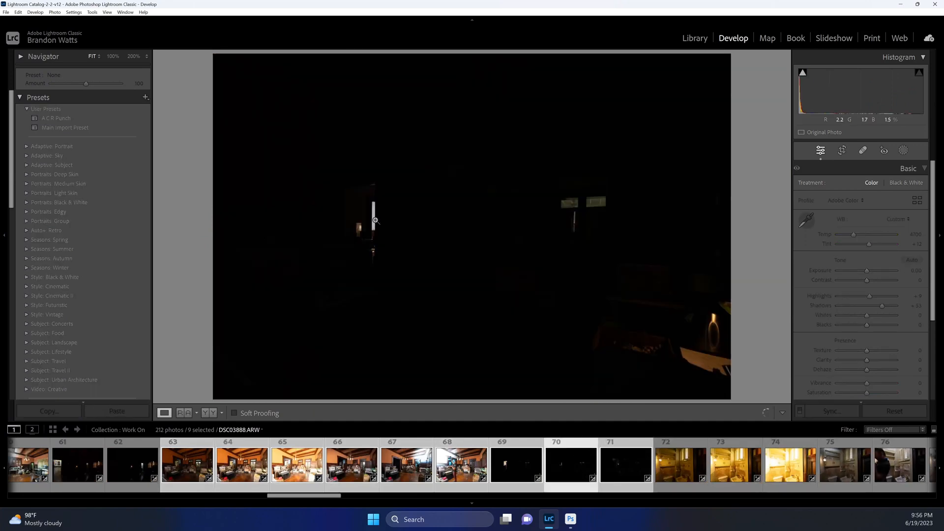
left_click(375, 221)
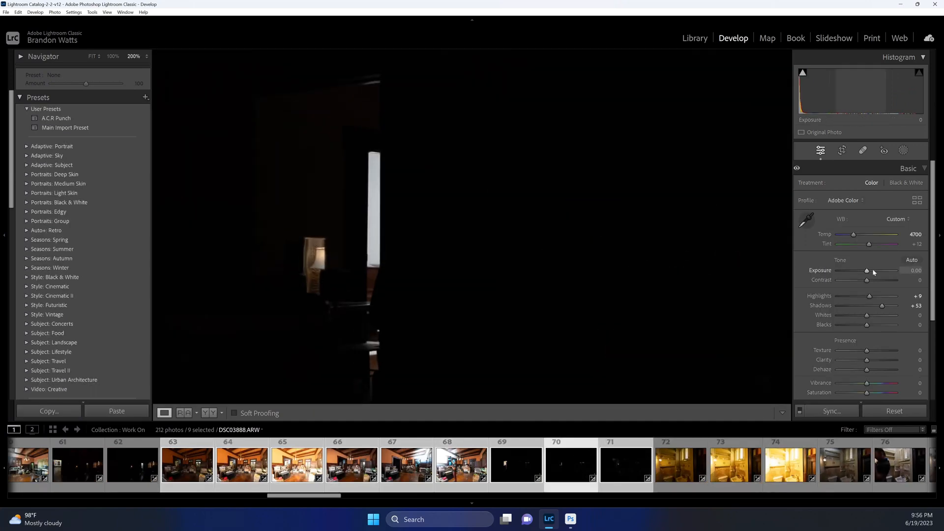
left_click(910, 235)
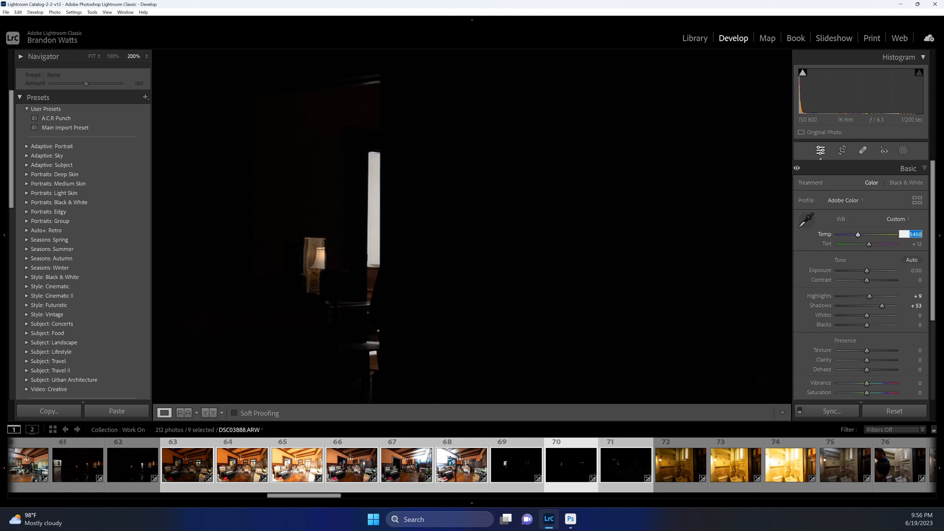
Make DSC03891 the active photo and reset its Highlights to 0.
key("Right")
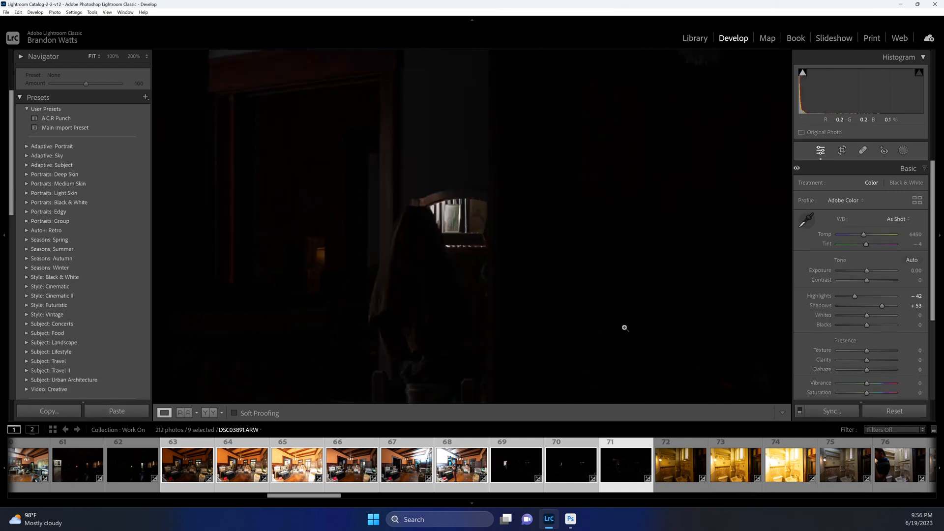
left_click(624, 327)
double_click(854, 296)
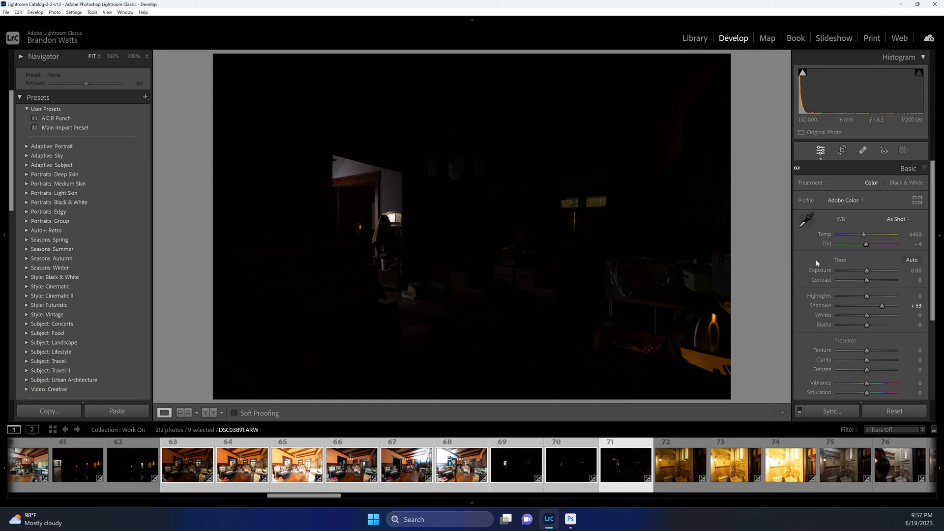
Set DSC03891's Temp to 5650 and Tint to -10, judging by the wall beyond the doorway.
left_click(332, 187)
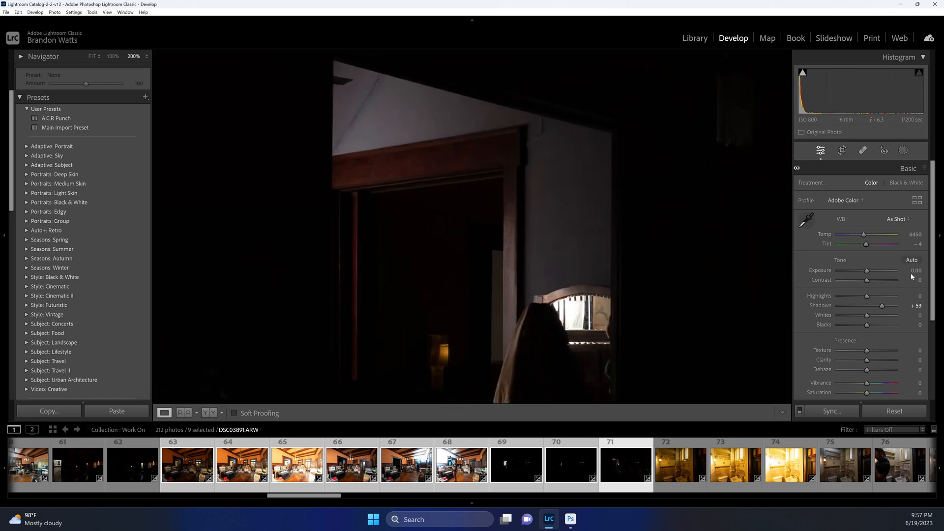
left_click(909, 237)
key("Down")
key("Down")
key("Down")
key("Down")
key("Down")
left_click(584, 269)
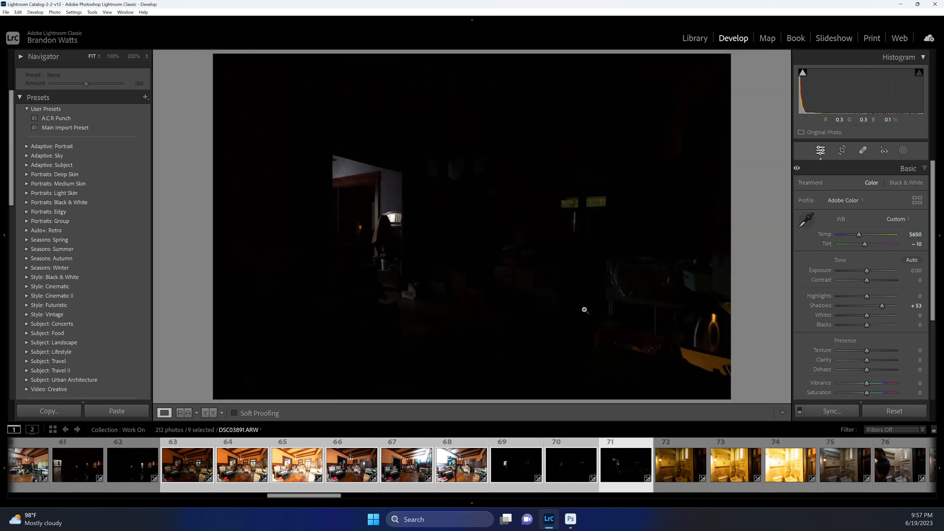
Open the nine selected photos, numbers 63 to 71, as layers in Photoshop.
right_click(607, 467)
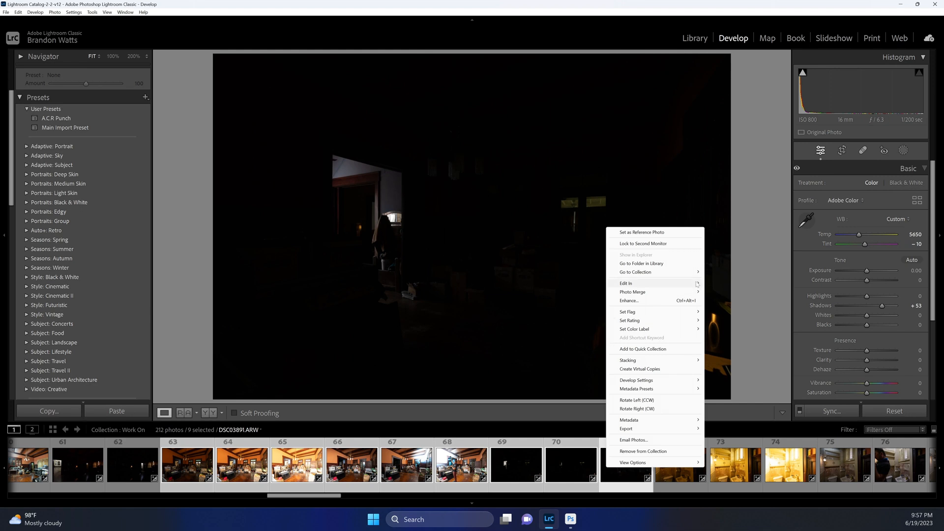
mouse_move(695, 285)
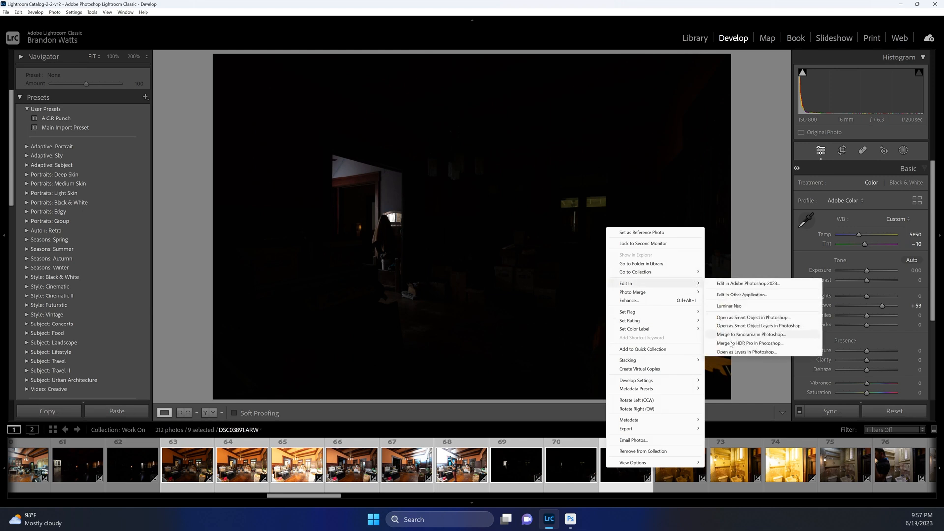
left_click(731, 352)
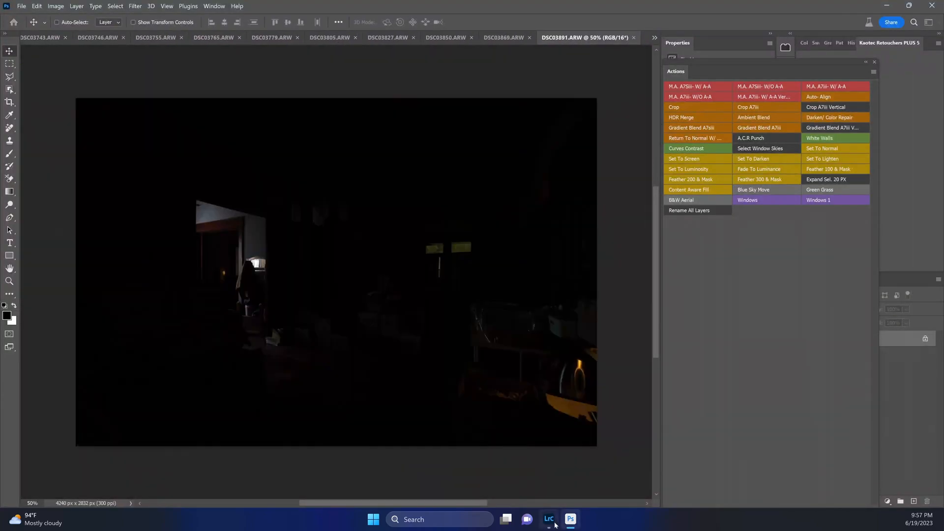
Switch back to Lightroom and select the six bathroom photos, numbers 72 to 77.
left_click(553, 522)
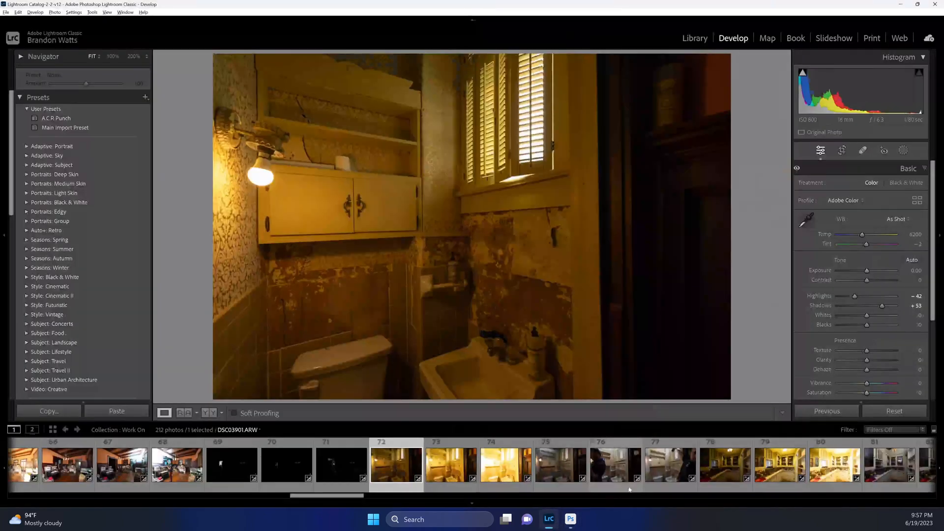
left_click(685, 475, "shift")
Make DSC03900 active, sample the toilet tank lid as neutral for Temp 3650, Tint +15, reset Highlights to 0 and set Exposure to +0.70.
left_click(561, 465)
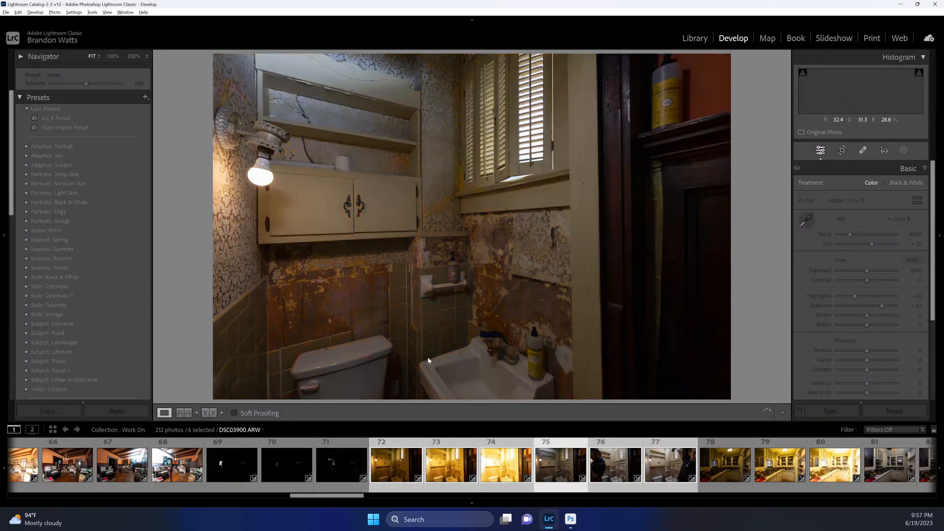
key("w")
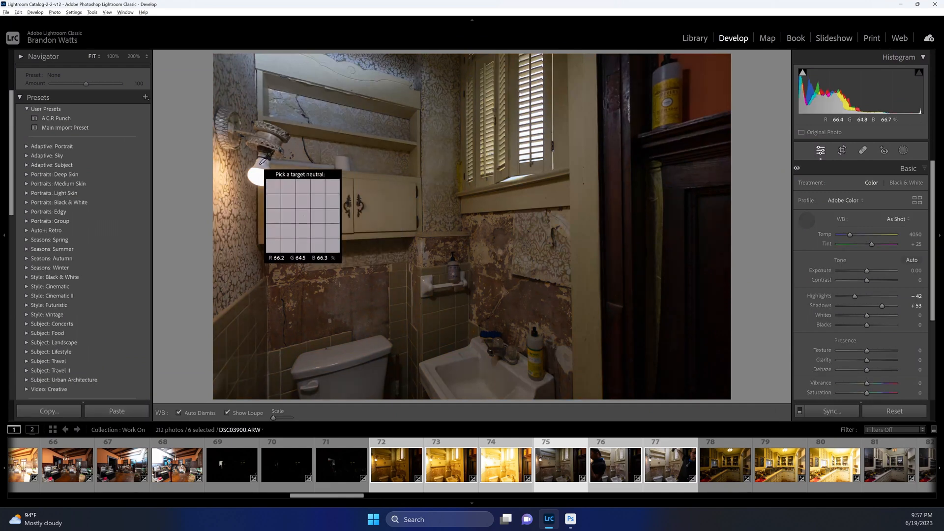
left_click(368, 354)
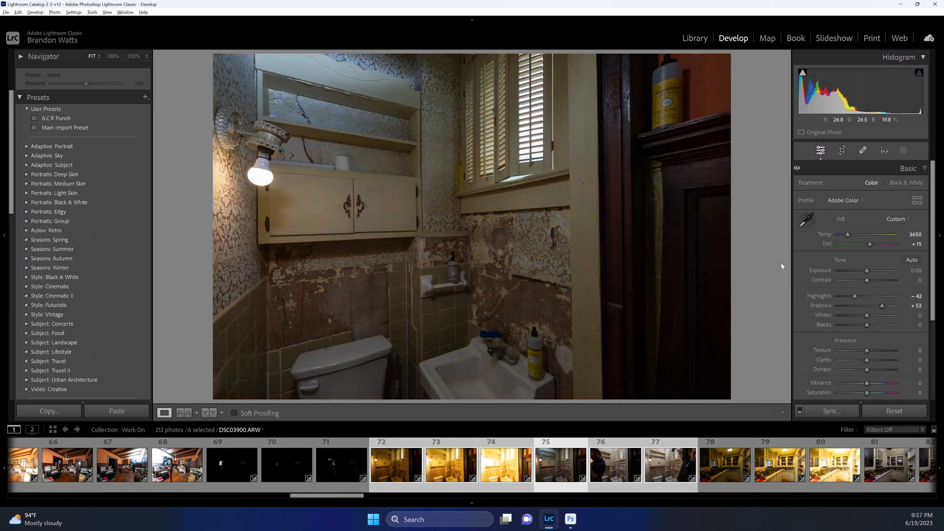
double_click(856, 296)
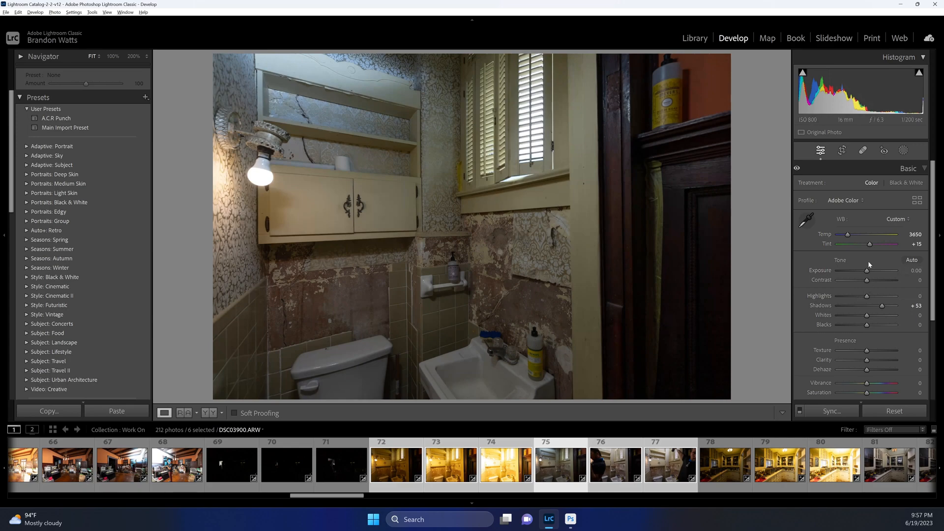
left_click_drag(868, 270, 870, 271)
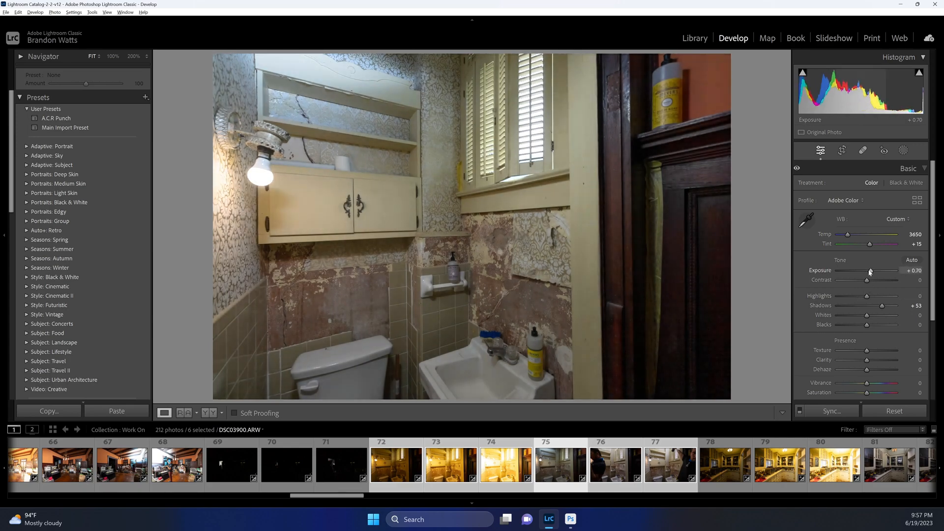
Make DSC03901 active, sample the white sink as neutral for Temp 3950, Tint +26, and reset Highlights to 0.
key("Right")
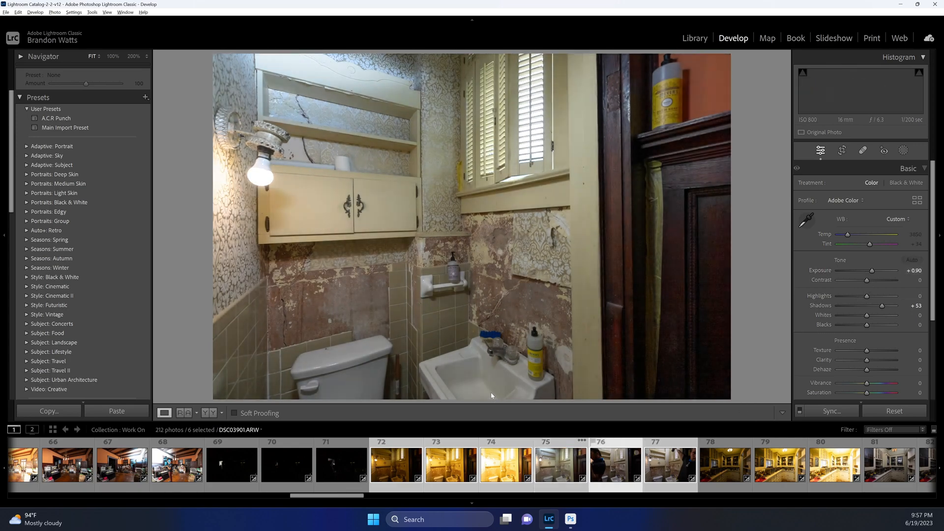
key("w")
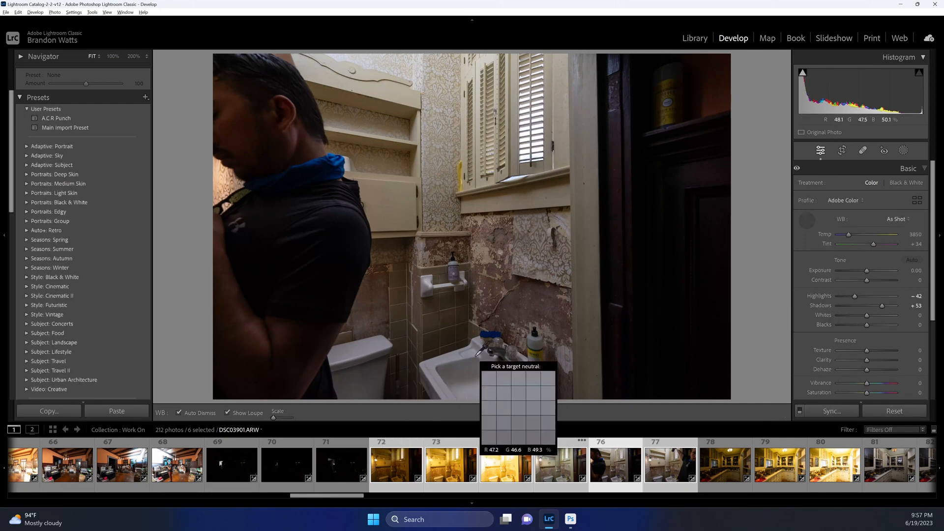
left_click(478, 356)
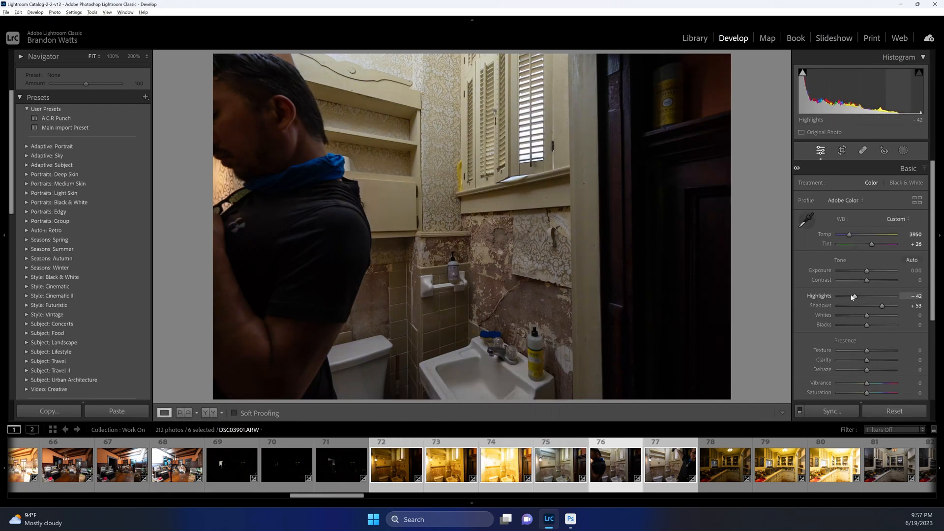
left_click(665, 470)
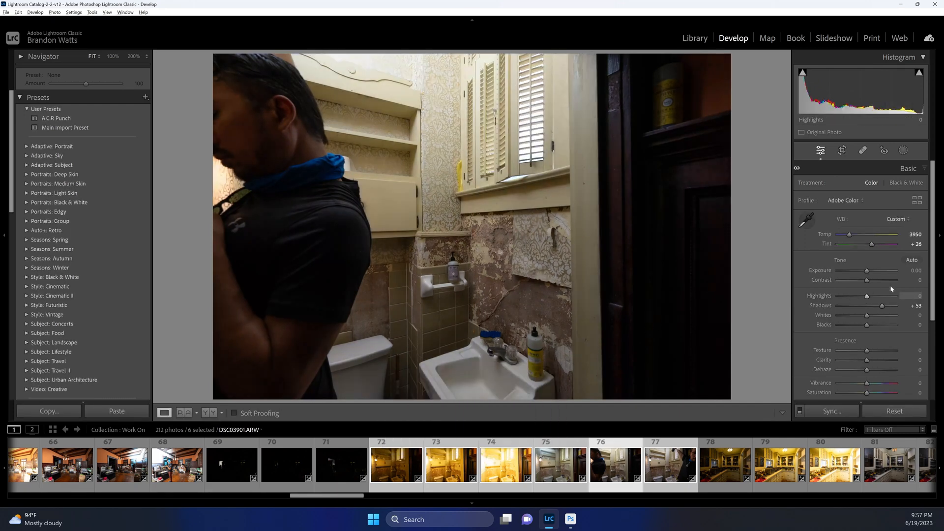
Make DSC03902 active, sample the sink as neutral for Temp 3800, Tint +28, and reset Highlights to 0.
left_click(665, 470)
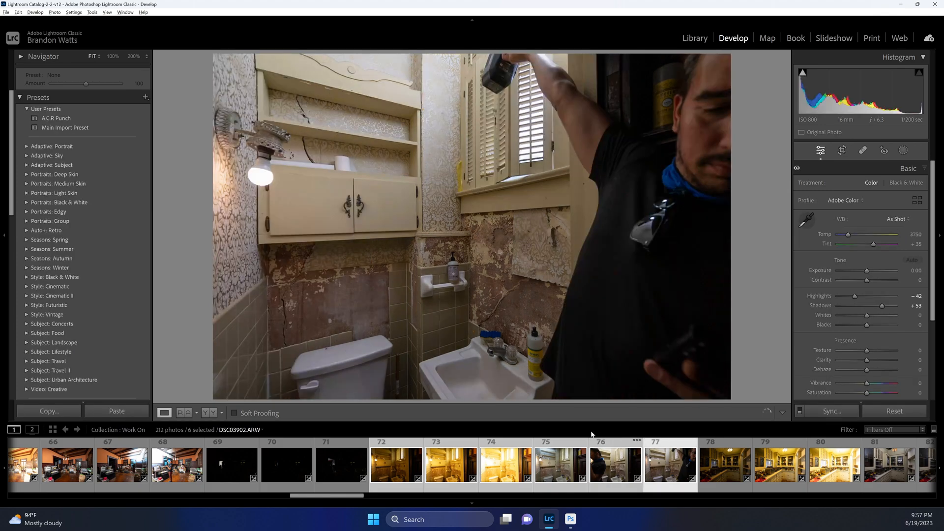
key("w")
left_click(466, 358)
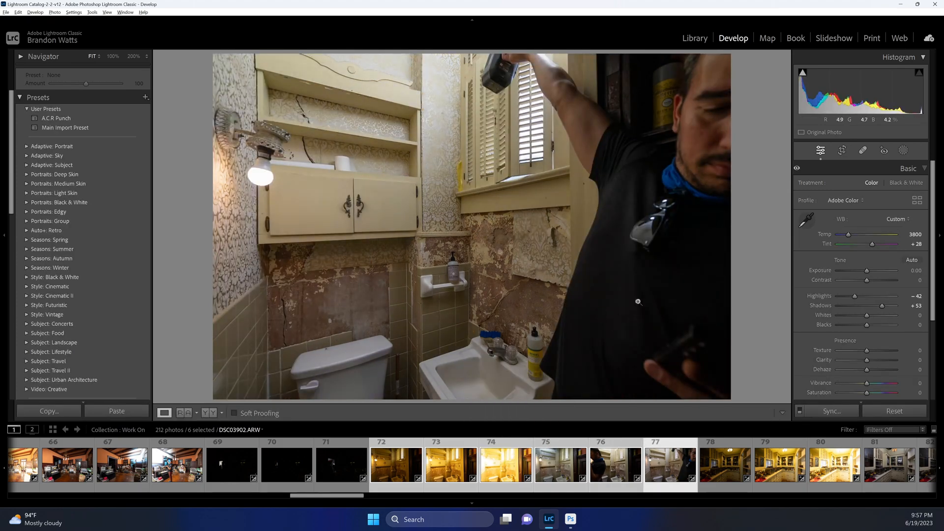
double_click(855, 297)
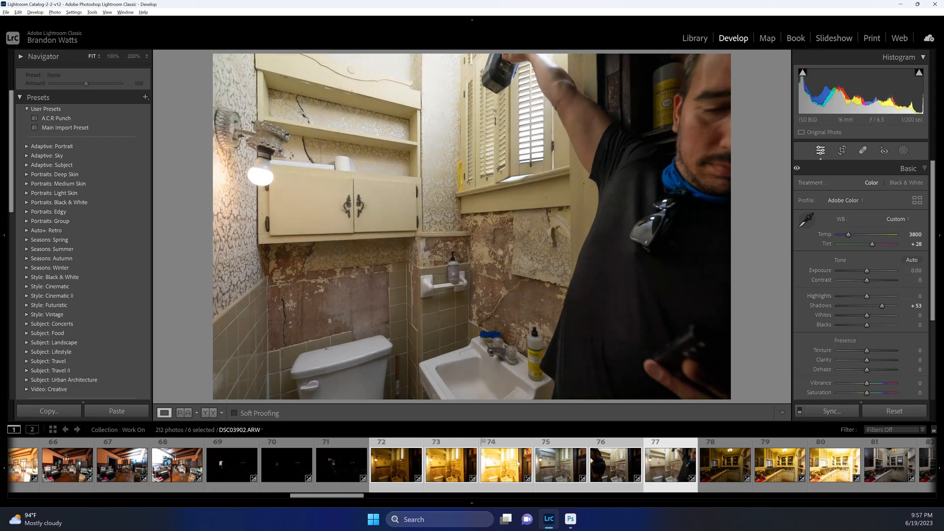
Open the six selected bathroom photos, numbers 72 to 77, as layers in Photoshop.
right_click(618, 463)
mouse_move(696, 275)
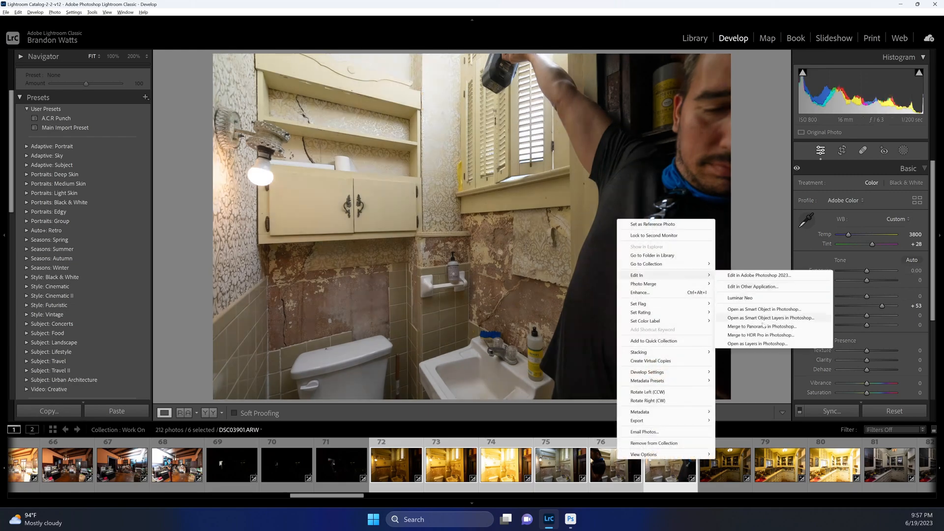
left_click(763, 344)
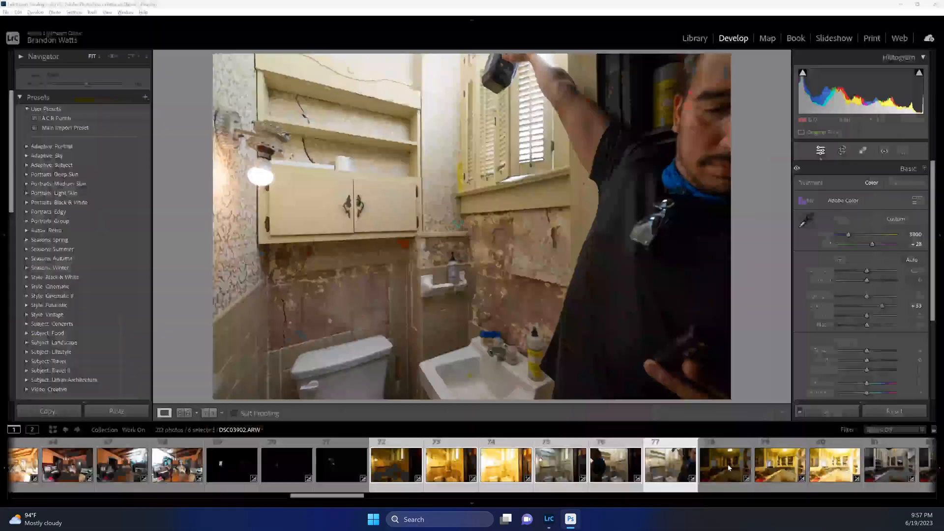
Select the six kitchen photos, numbers 78 to 83, make DSC03906 active and raise its Exposure.
left_click(722, 471)
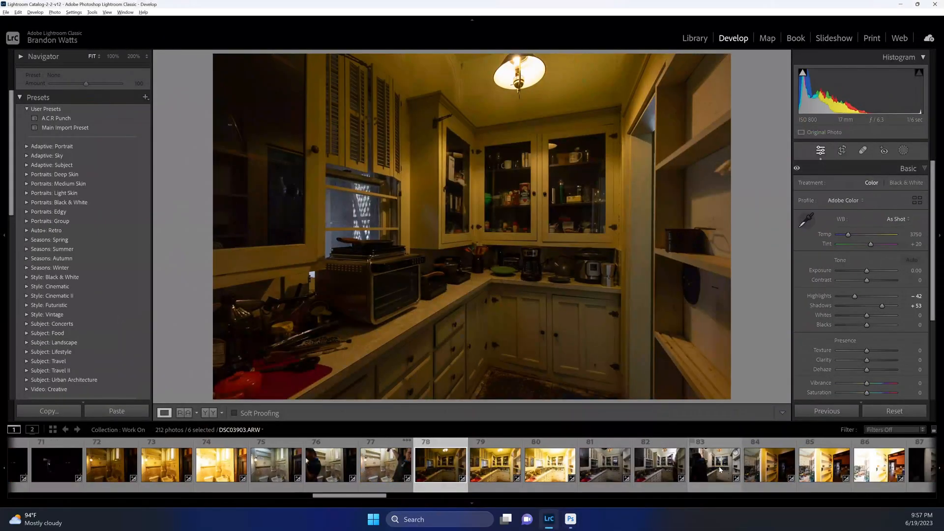
left_click(728, 475, "shift")
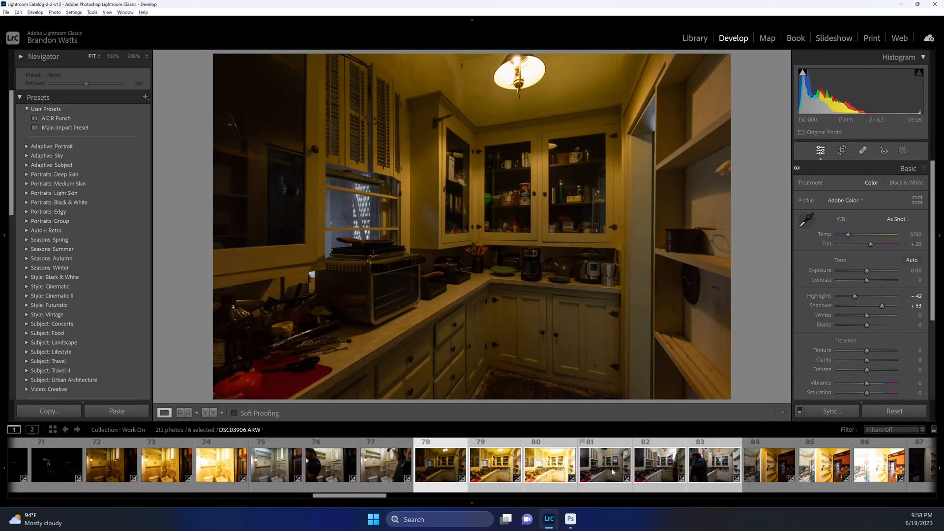
left_click(613, 472)
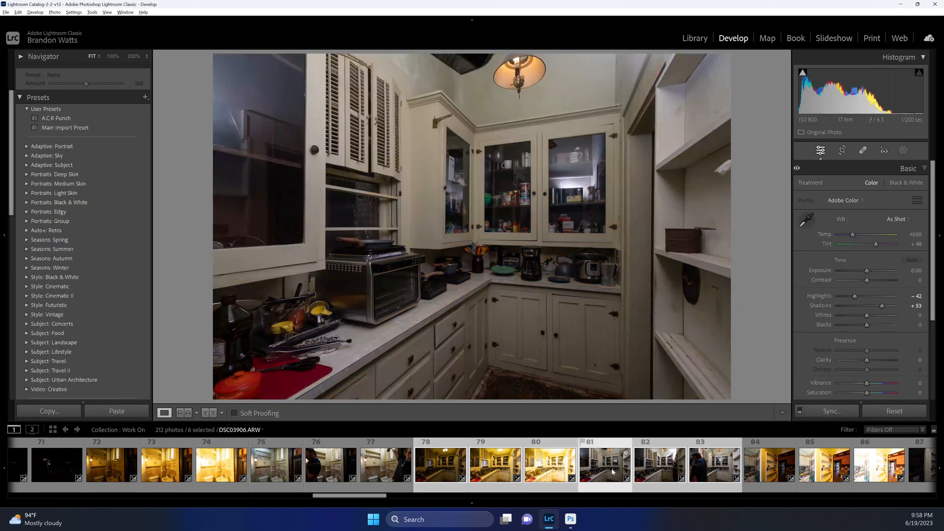
left_click_drag(867, 270, 872, 271)
Set DSC03909's Exposure to +0.90 and Highlights to -77, and set DSC03910's Exposure to +0.50.
left_click(663, 473)
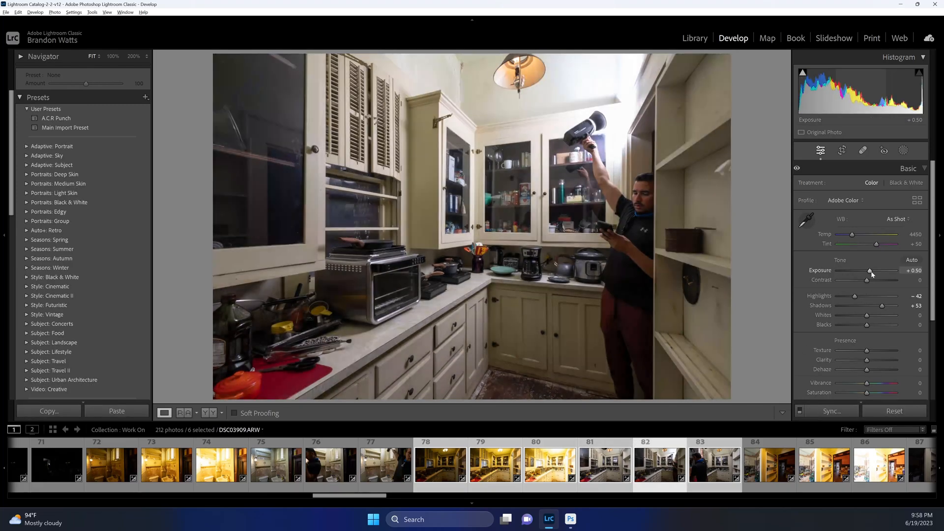
left_click_drag(872, 271, 845, 298)
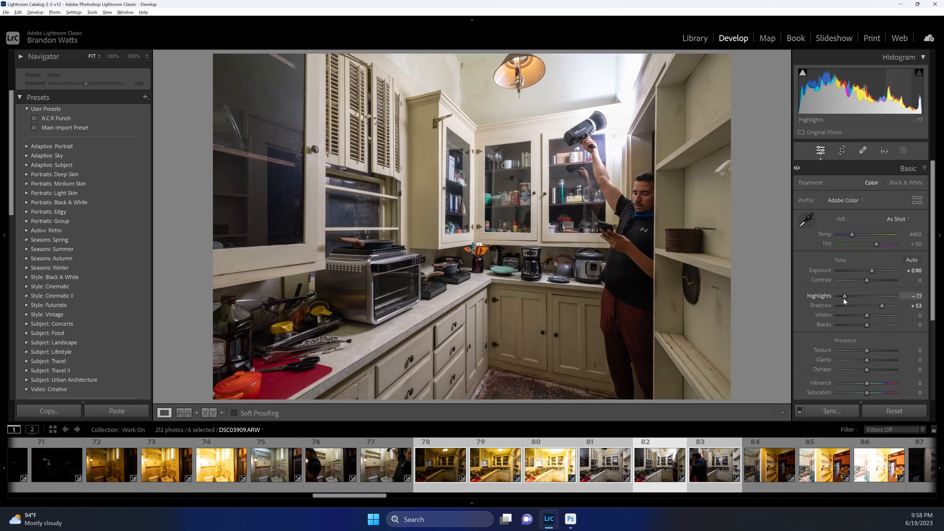
left_click(696, 467)
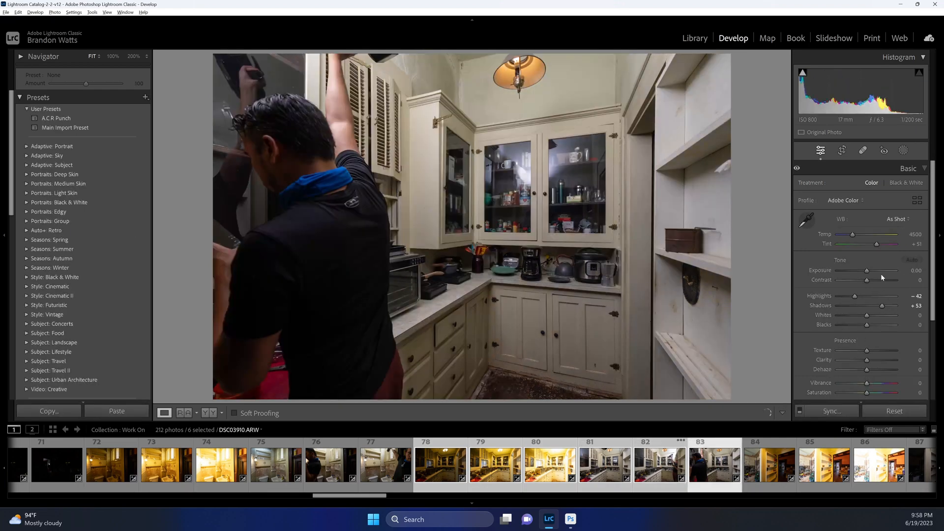
left_click_drag(868, 271, 870, 271)
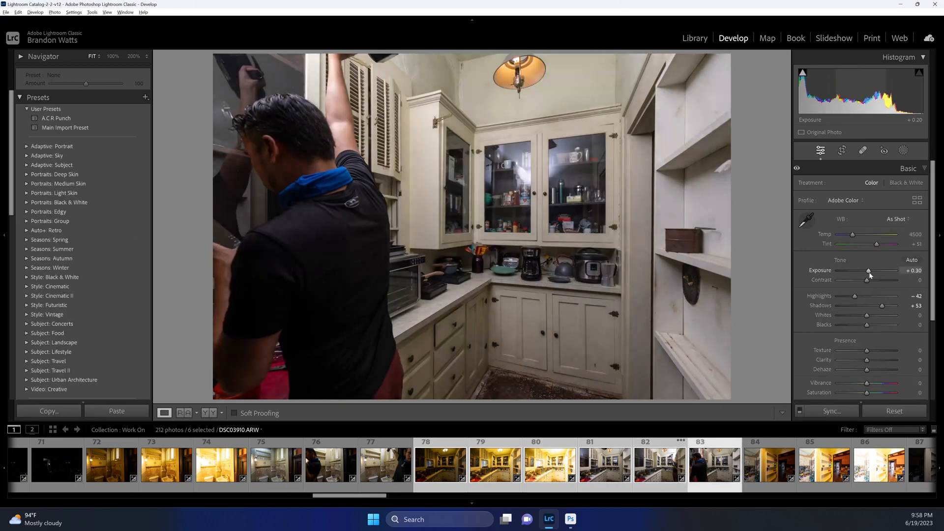
Open the six selected kitchen photos, numbers 78 to 83, as layers in Photoshop.
right_click(714, 471)
mouse_move(770, 280)
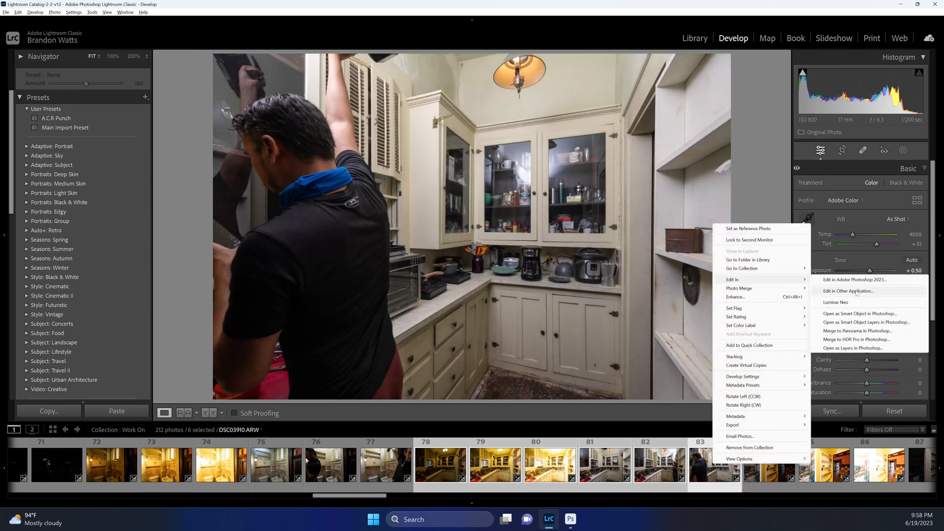
left_click(846, 348)
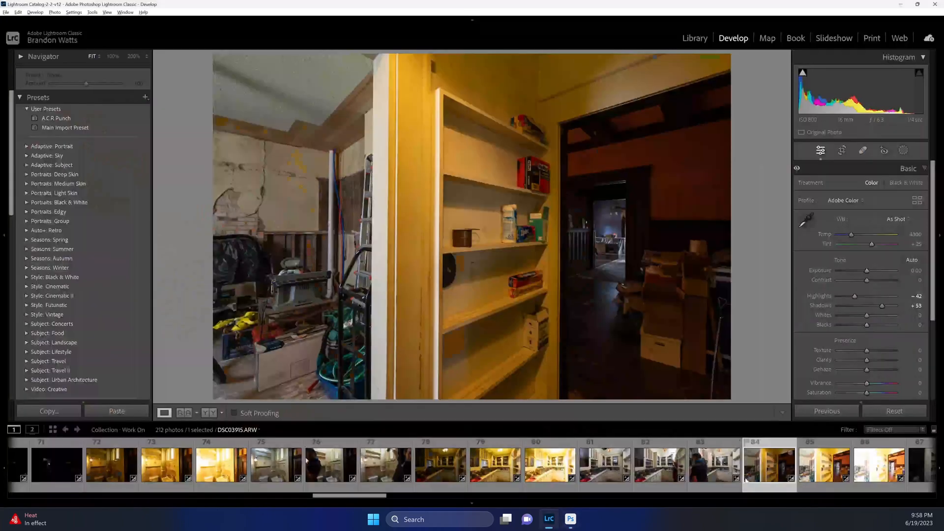
Select the eight shelf and doorway photos, numbers 84 to 91, make DSC03918 active and set its Exposure to +1.00.
scroll(633, 467, "down", 6)
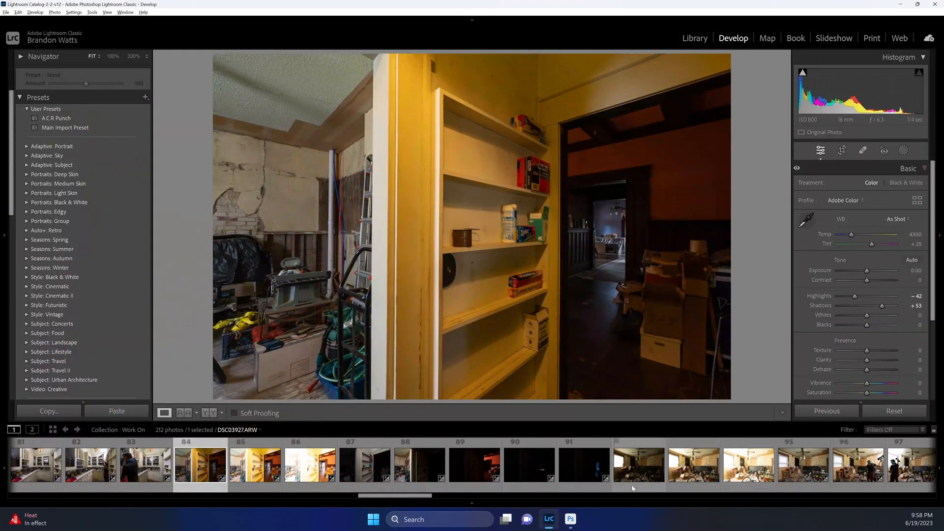
left_click(584, 484, "shift")
left_click(387, 475)
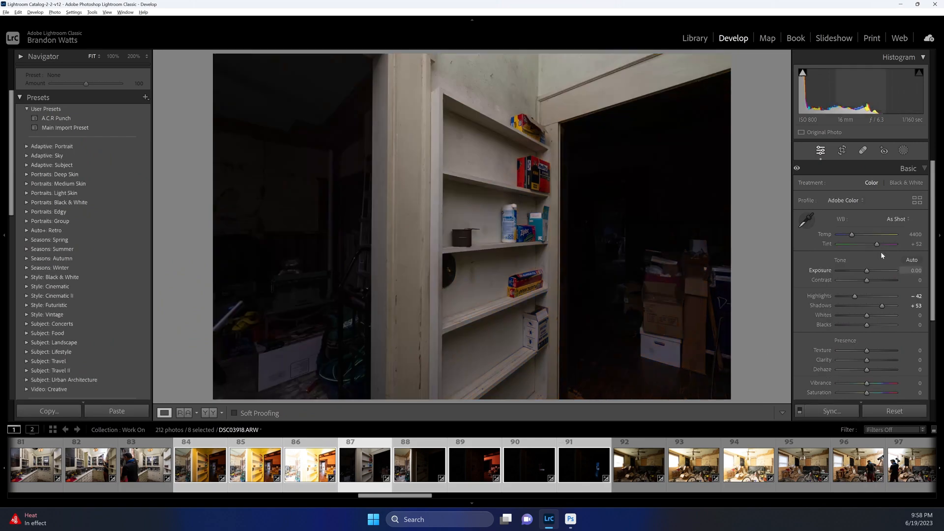
left_click_drag(867, 271, 873, 272)
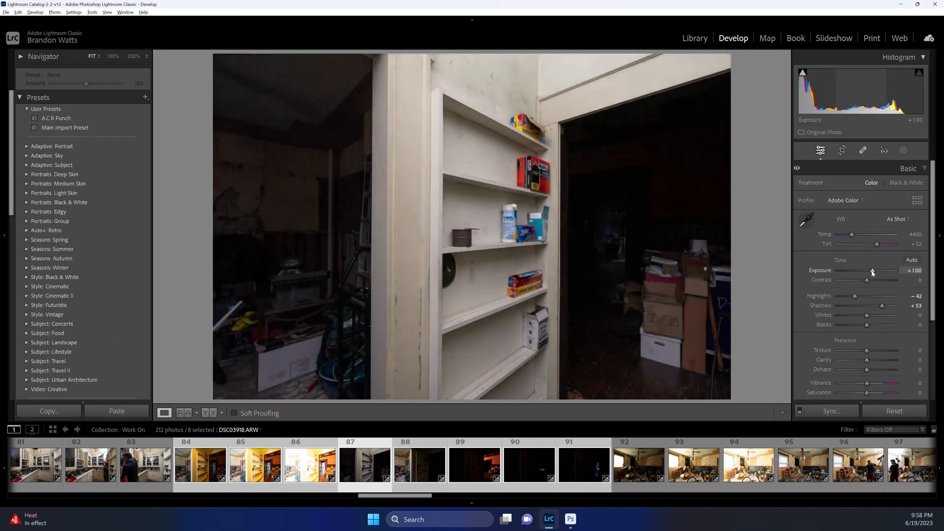
Try the white boxes on the lower shelf and in the dark room as neutral white balance samples for DSC03918.
key("w")
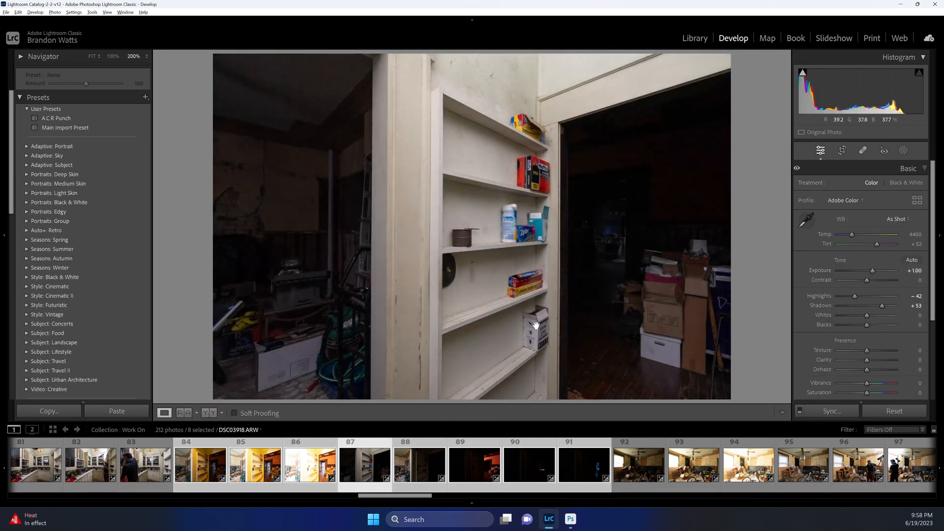
key("z")
left_click(543, 321)
key("z")
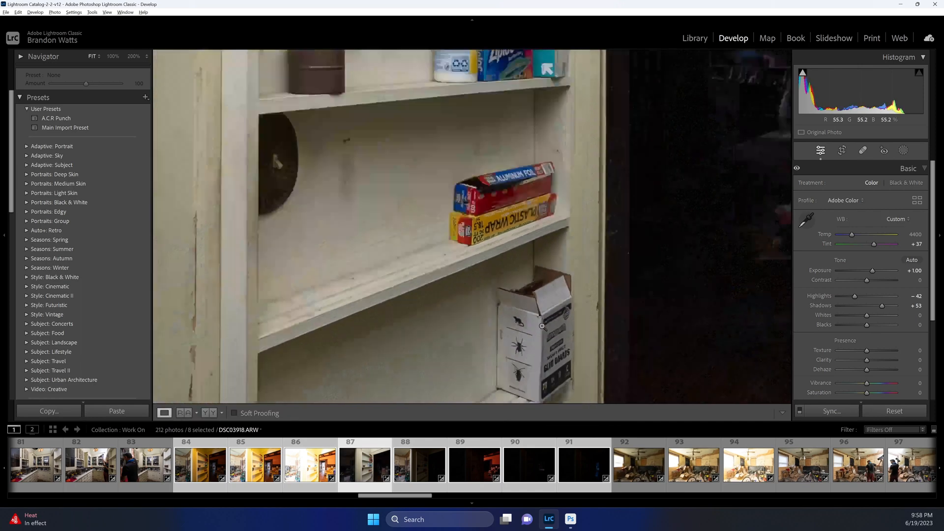
left_click(676, 350)
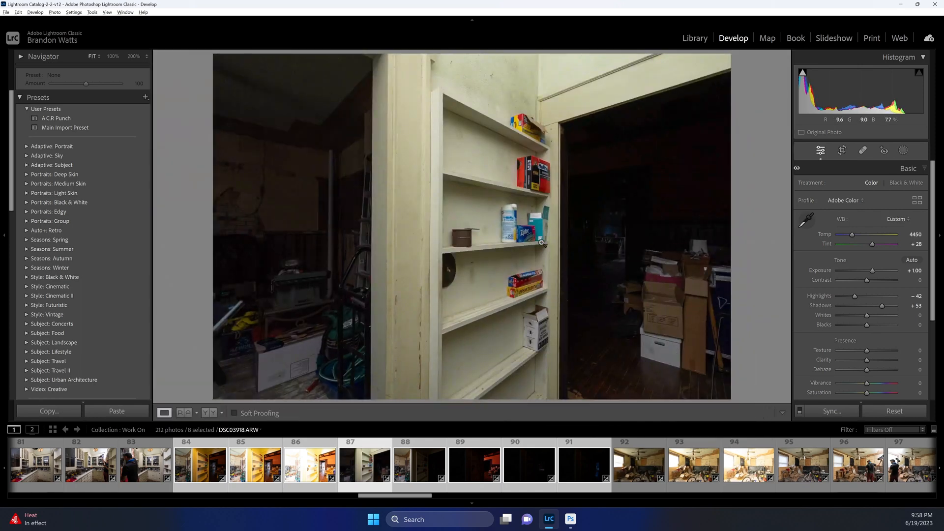
Sample the white canister on the shelf as neutral for Temp 4400, Tint +43, and set Exposure to +1.10 and Highlights to -30.
key("w")
left_click(511, 211)
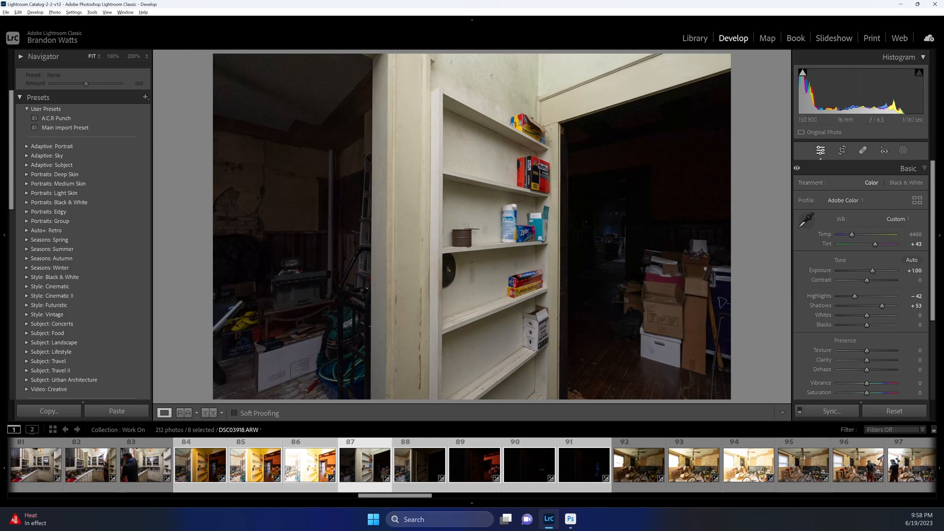
left_click_drag(873, 271, 860, 297)
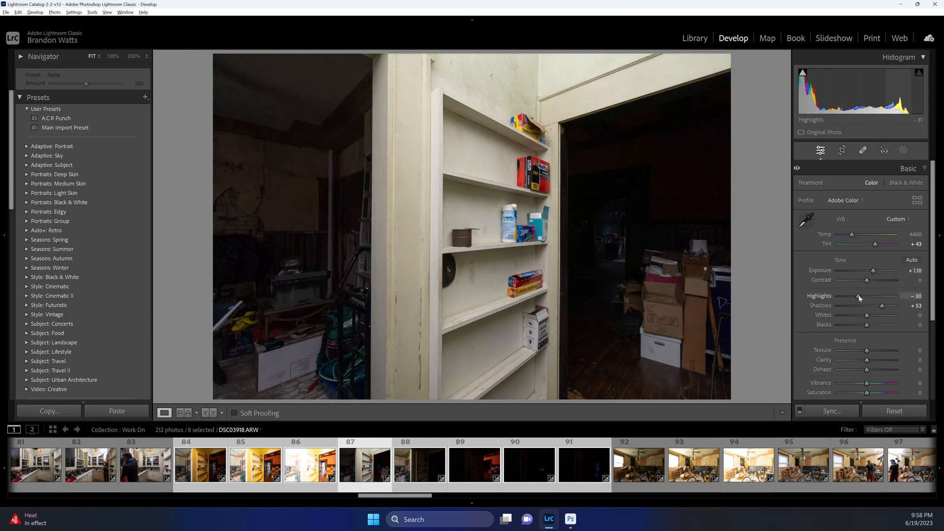
In DSC03919, try the white pipe as a neutral sample, undo it, and set Highlights to +2.
key("Right")
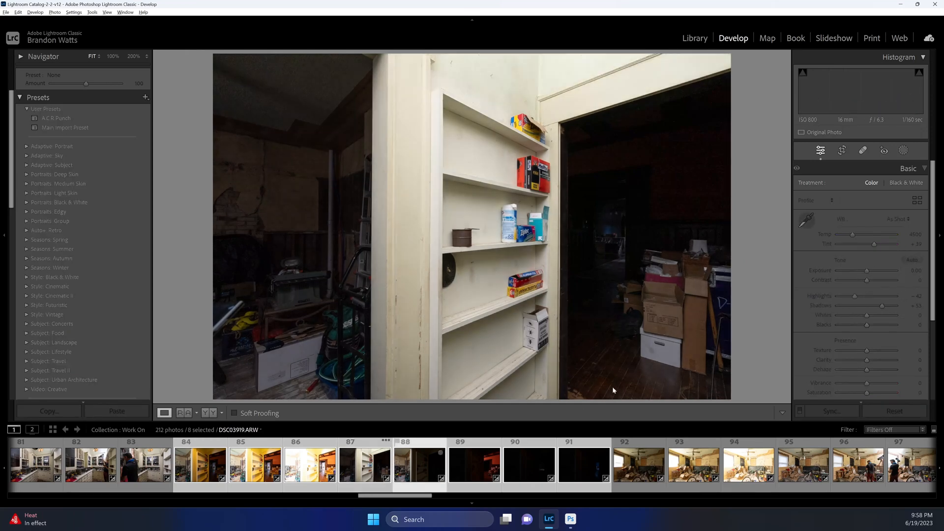
left_click(323, 263)
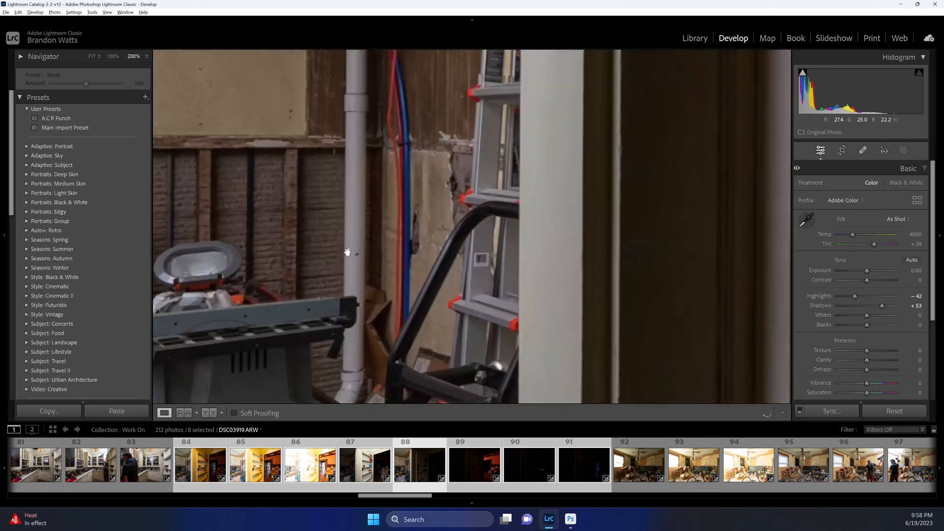
key("w")
left_click(360, 239)
left_click(358, 244)
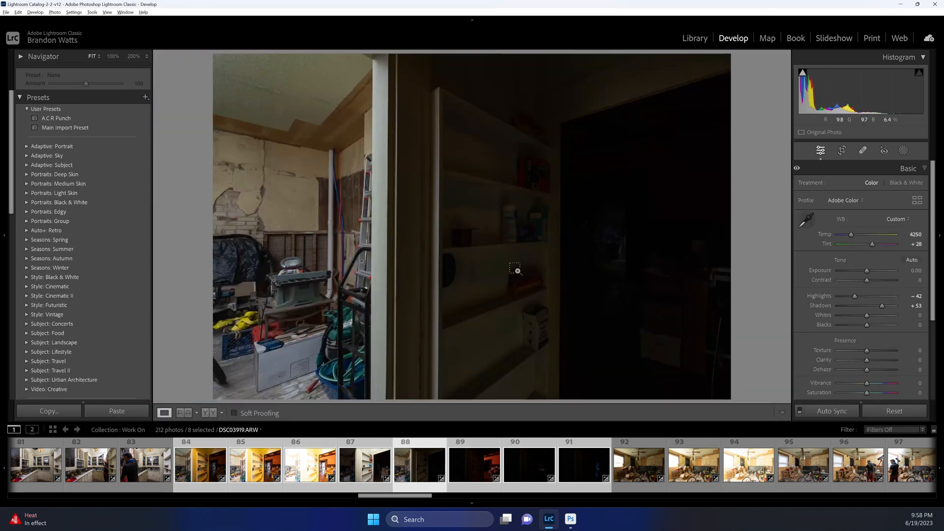
key("ctrl+z")
left_click_drag(855, 296, 865, 298)
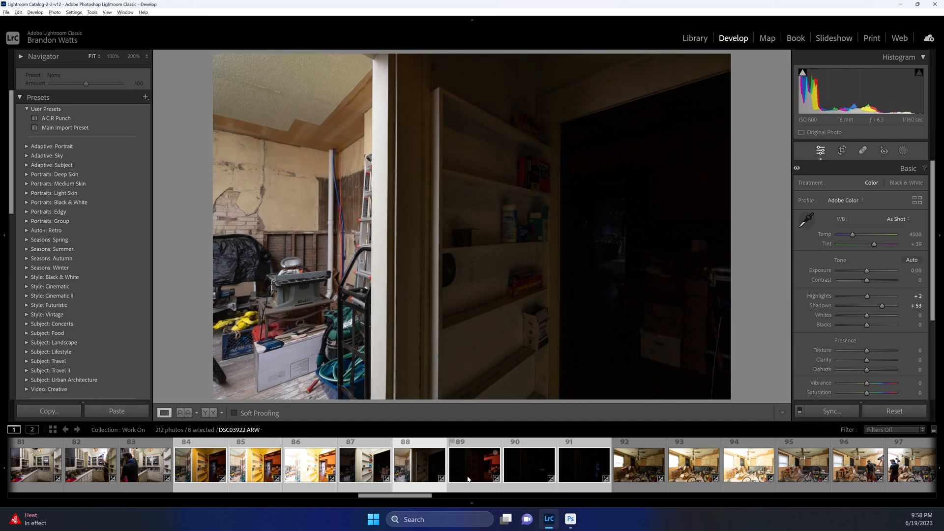
Make DSC03922 active, sample the light items among the boxes as neutral for Temp 2600, Tint -28, and set Highlights to -21.
left_click(471, 467)
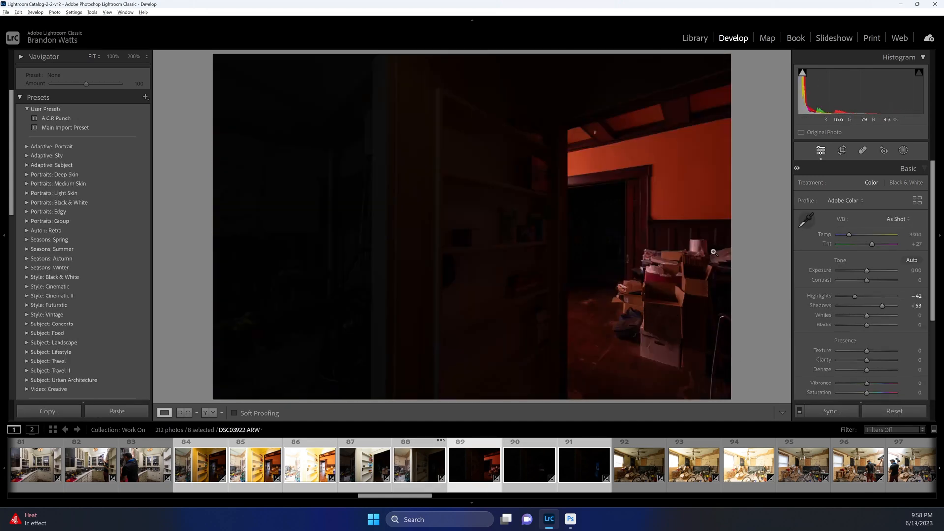
left_click(697, 251)
left_click(694, 244)
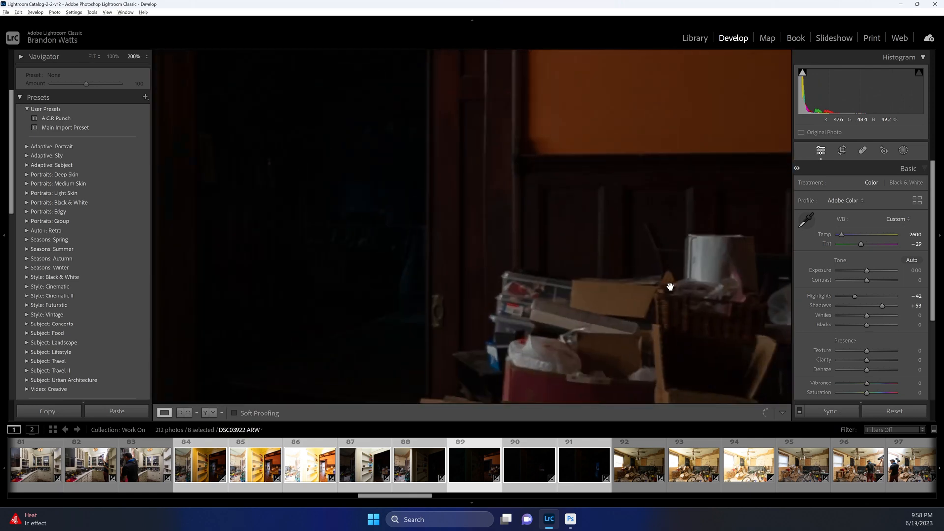
key("w")
left_click(607, 315)
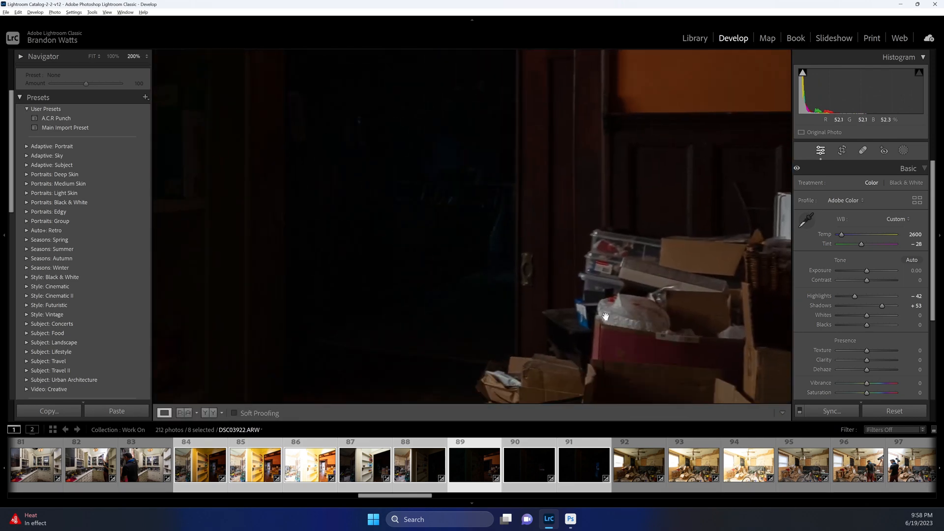
left_click(635, 312)
left_click_drag(858, 296, 864, 297)
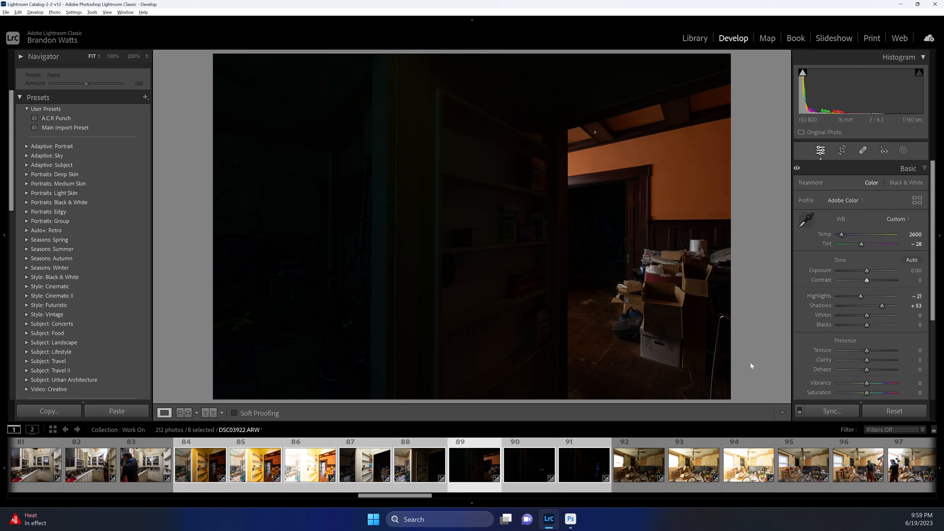
Make DSC03923 active, sample the rug in the doorway as neutral for Temp 4450, Tint +1, and set Highlights to -7.
left_click(524, 467)
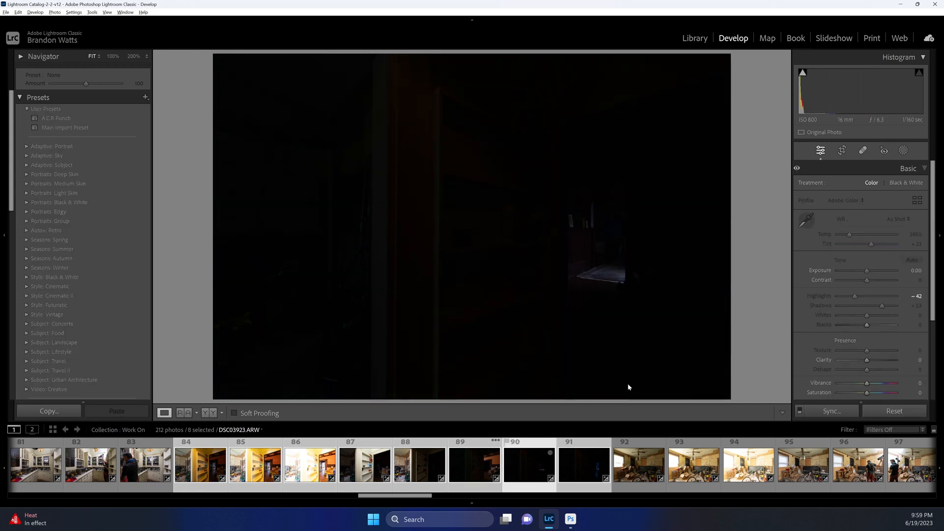
left_click(605, 264)
key("w")
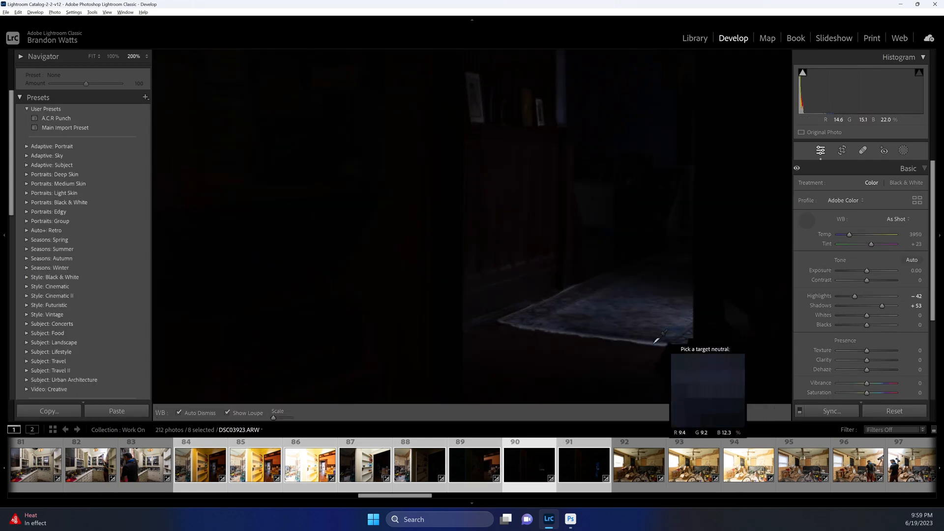
left_click(677, 321)
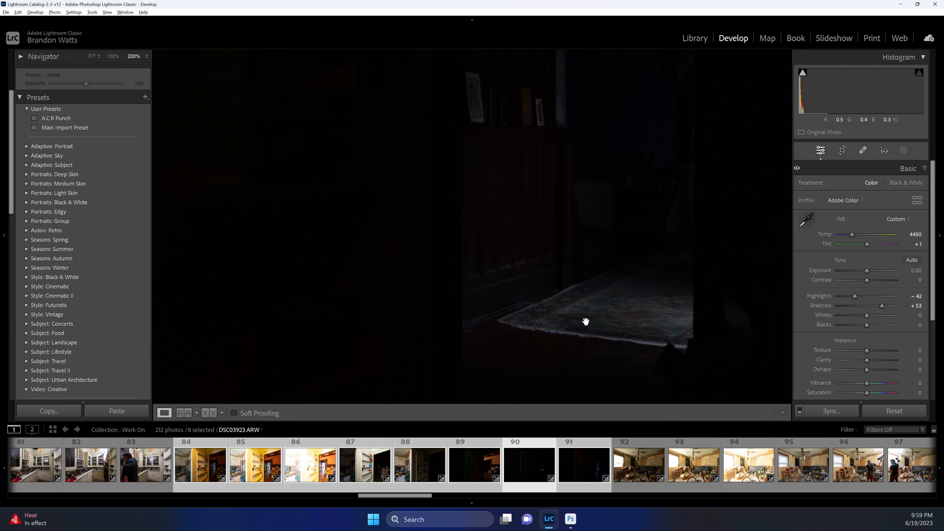
left_click_drag(856, 296, 866, 296)
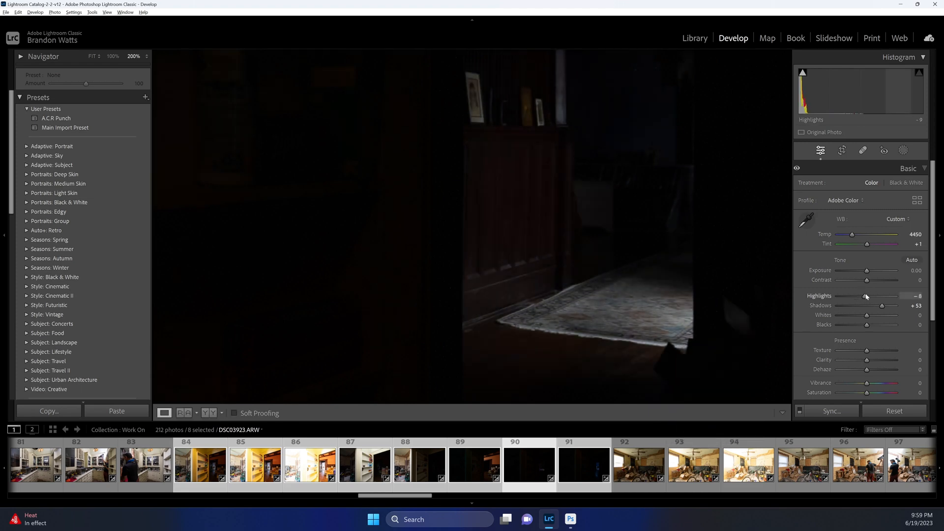
left_click(607, 272)
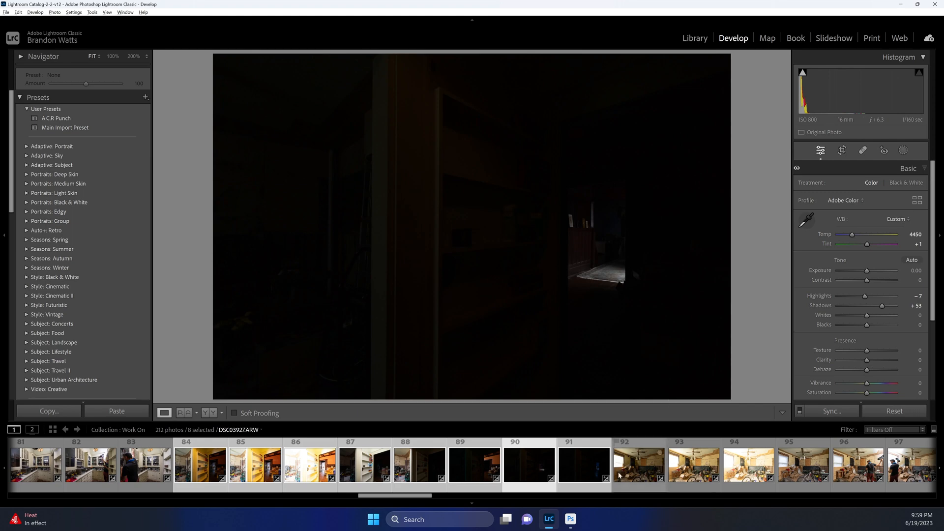
In DSC03925, sample a neutral spot in the lit far room for Temp 8300, Tint +9, and set Highlights to 0.
left_click(568, 481)
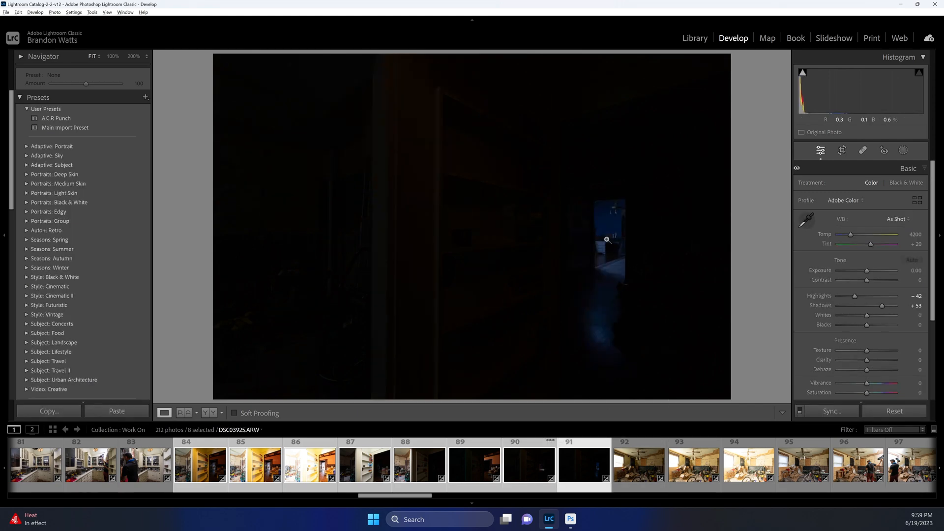
left_click(608, 236)
key("w")
left_click(651, 282)
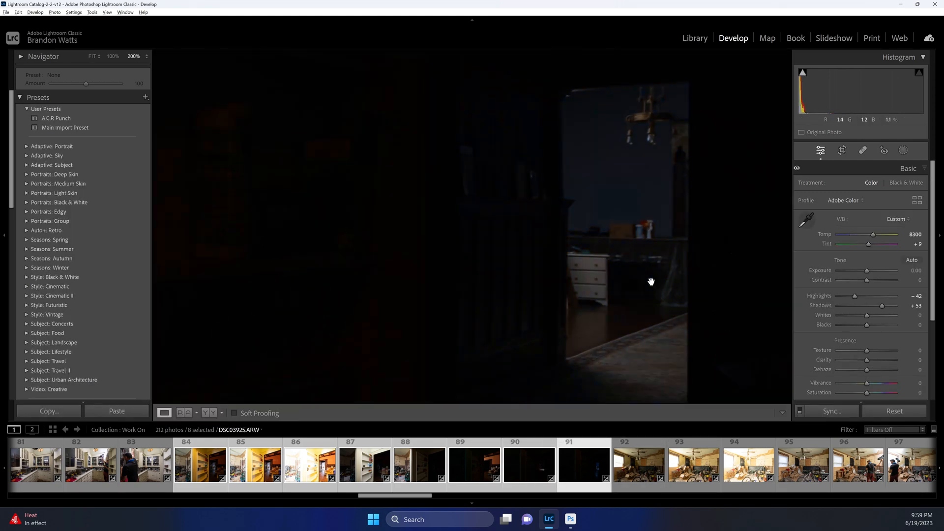
left_click_drag(855, 296, 867, 297)
left_click(648, 403)
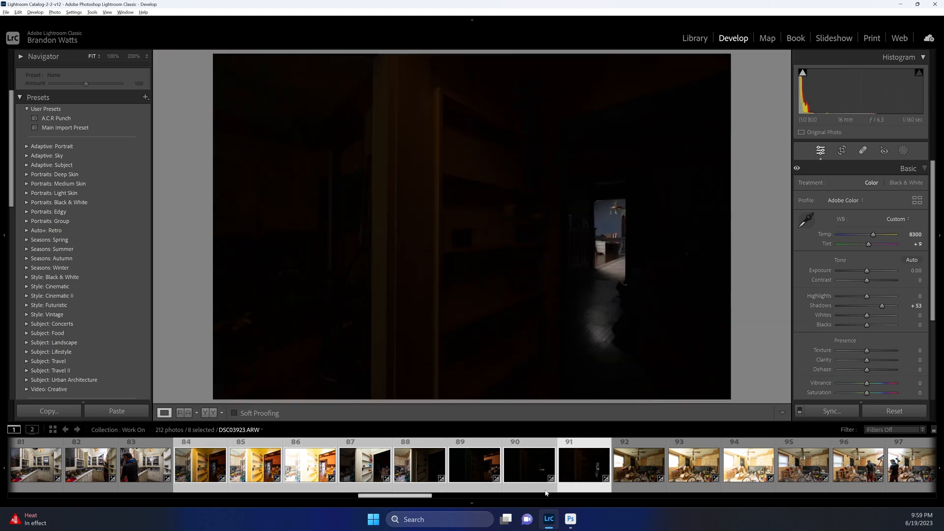
Open the eight selected photos as layers in Photoshop, and switch back to Lightroom.
right_click(561, 457)
mouse_move(615, 274)
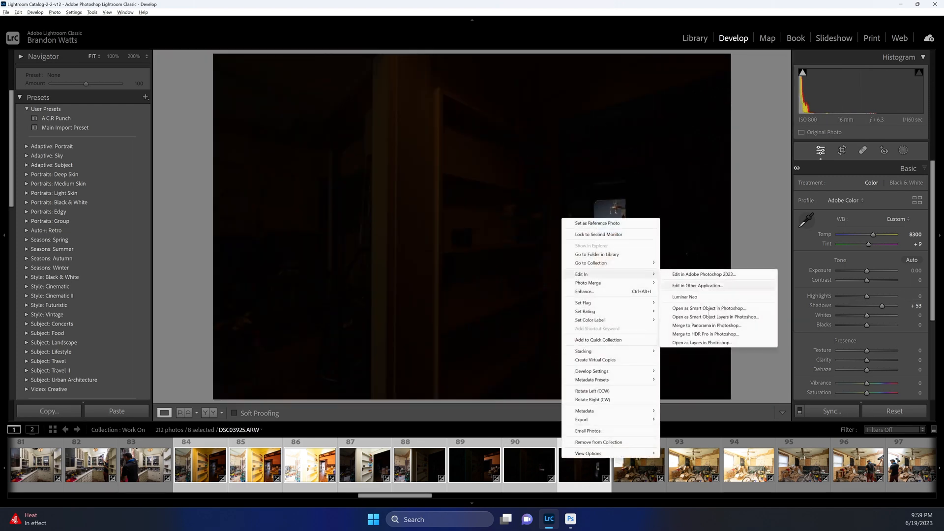
left_click(702, 343)
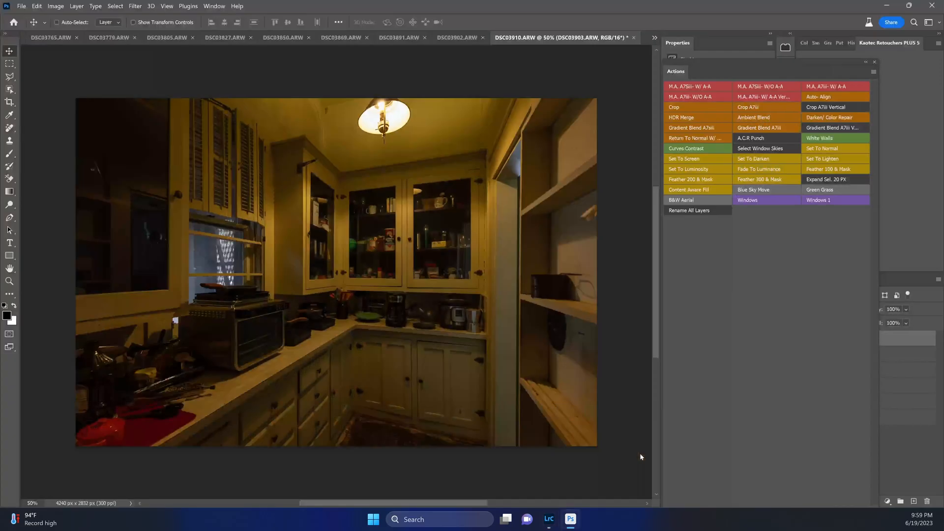
key("alt+Tab")
Select the six photos DSC03927 to DSC03932, and sample the glass lamp shade in DSC03930 as neutral for Temp 4150, Tint +38.
scroll(643, 456, "down", 5)
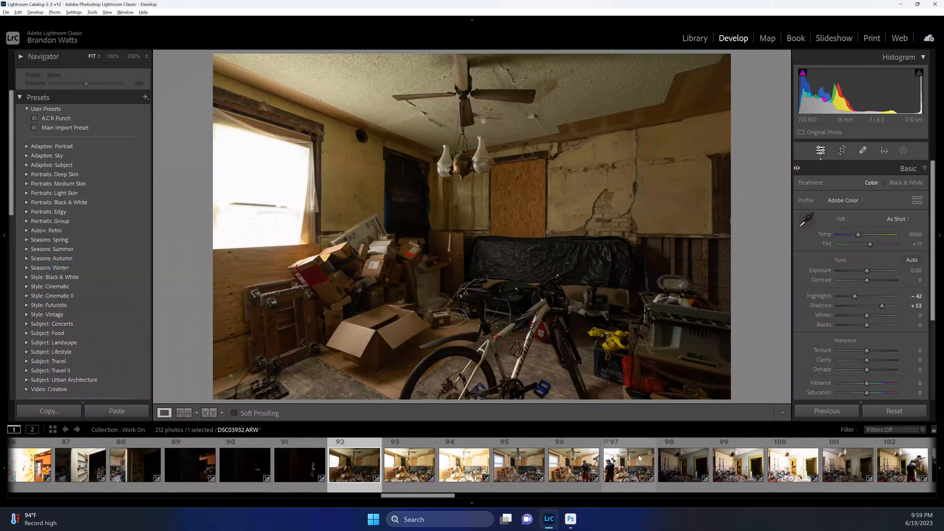
left_click(635, 467, "shift")
left_click(526, 476)
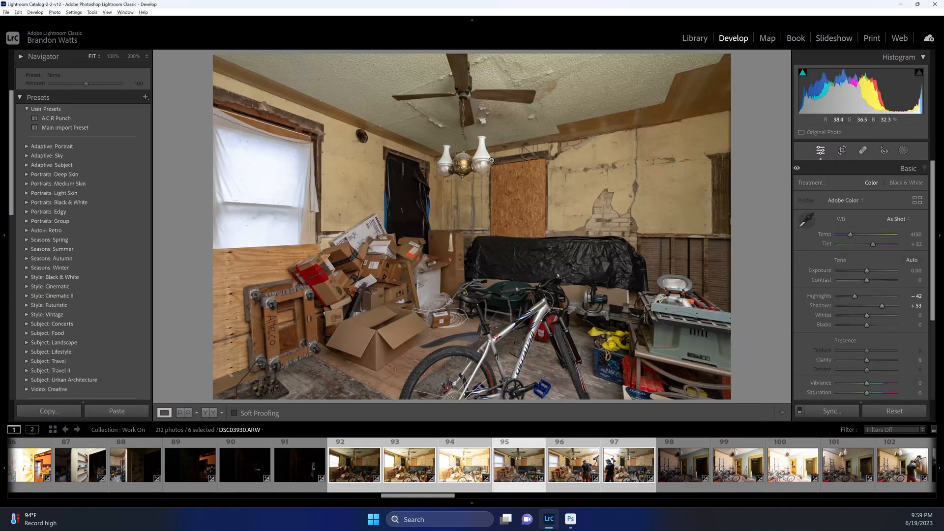
left_click(484, 153)
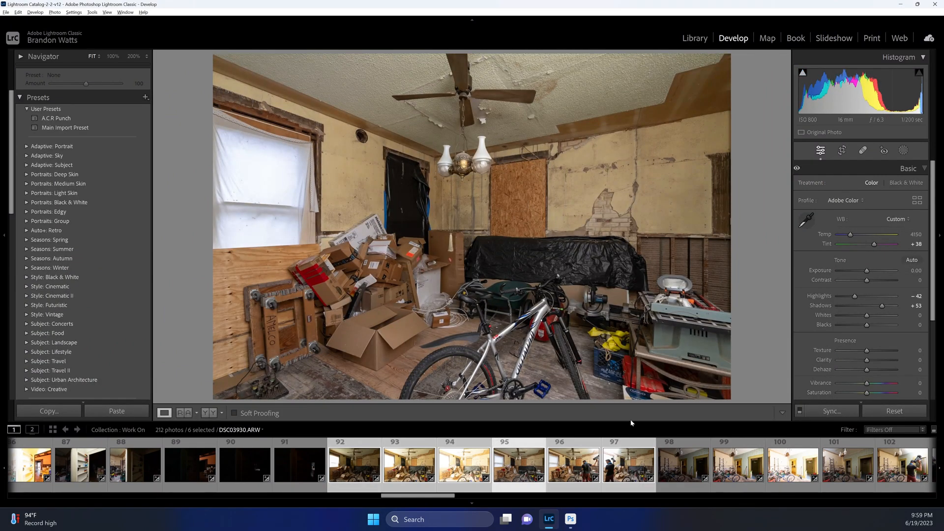
Sample the glass lamp shade as neutral in DSC03931 and in DSC03932, giving DSC03932 Temp 4600, Tint +37.
key("Right")
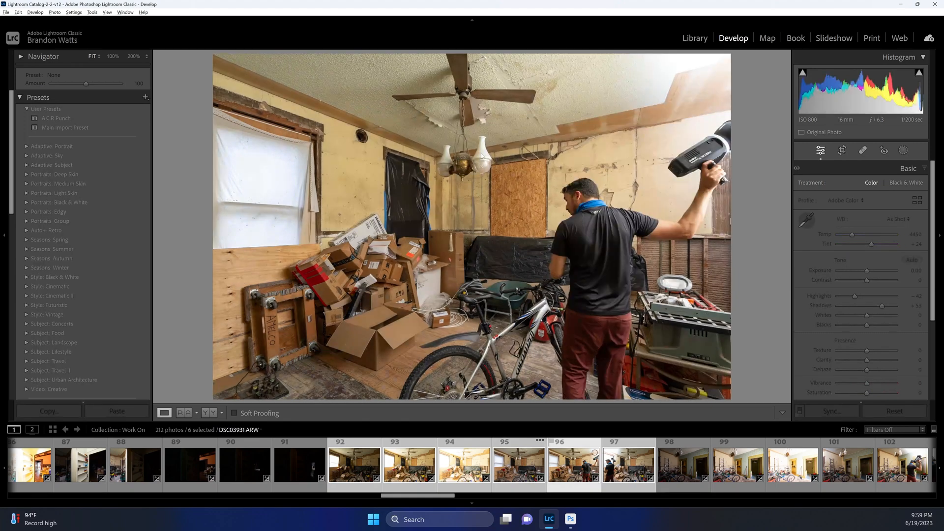
key("w")
left_click(484, 153)
left_click(616, 443)
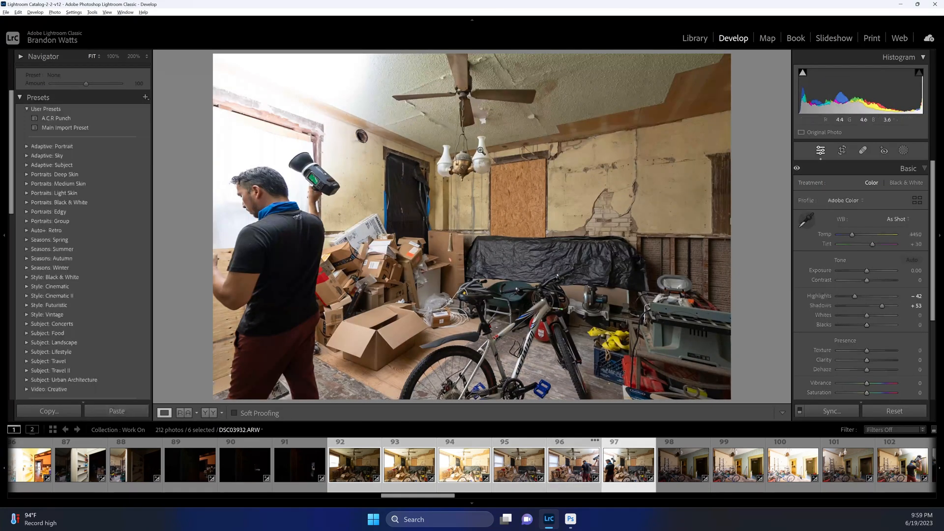
key("w")
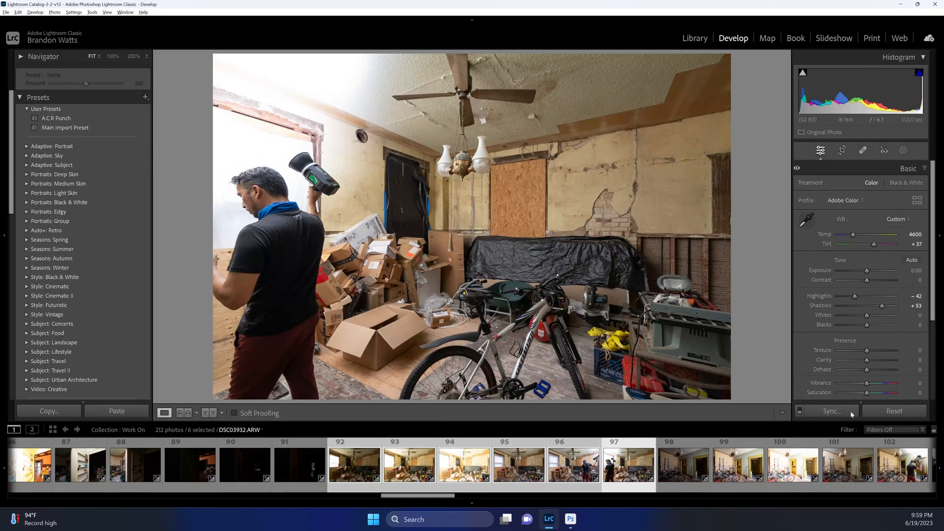
Open the six selected photos, DSC03927 to DSC03932, as layers in Photoshop.
right_click(617, 467)
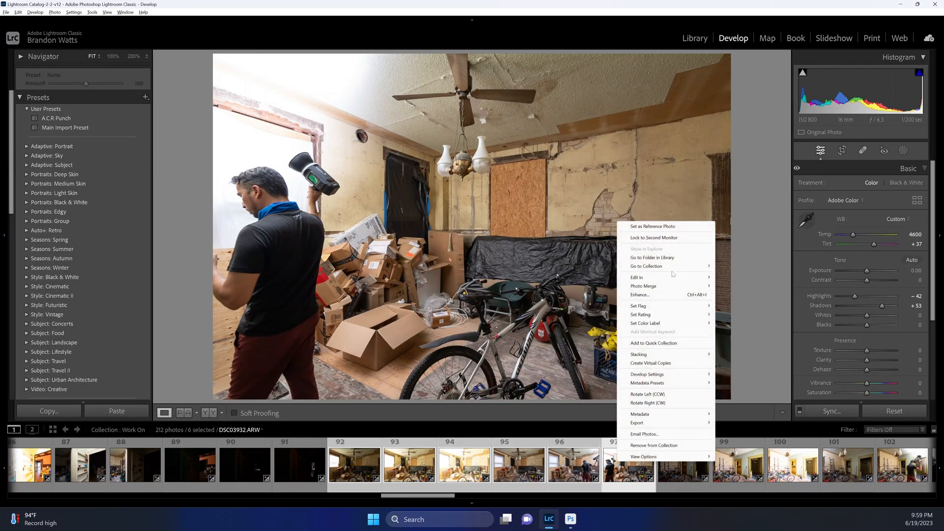
left_click(696, 452)
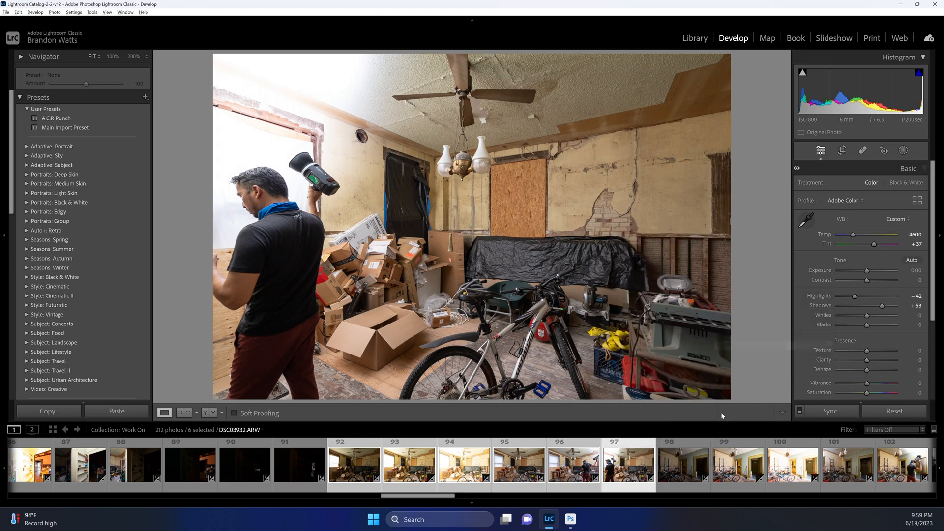
Select the nine photos of the wallpapered room from DSC03933 to DSC03942, and make DSC03937 the active photo.
scroll(764, 460, "down", 1)
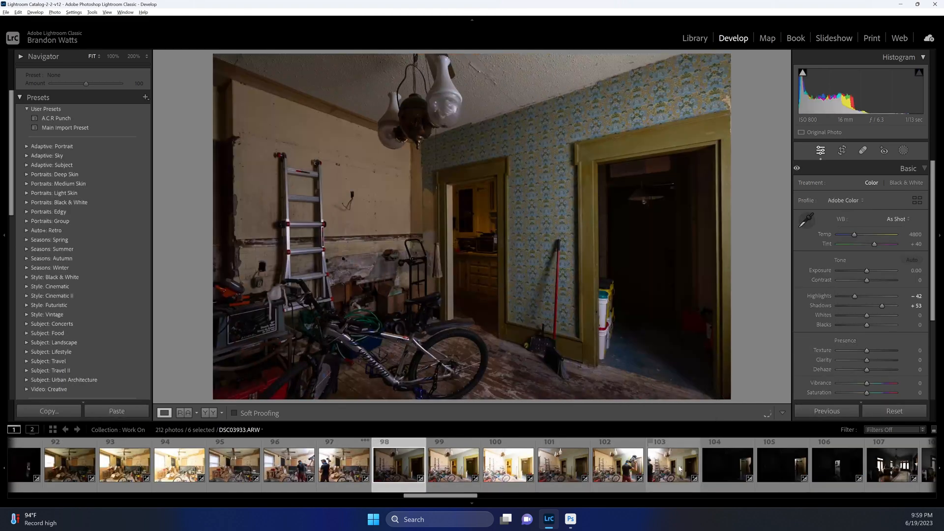
scroll(764, 461, "down", 1)
left_click(524, 467, "shift")
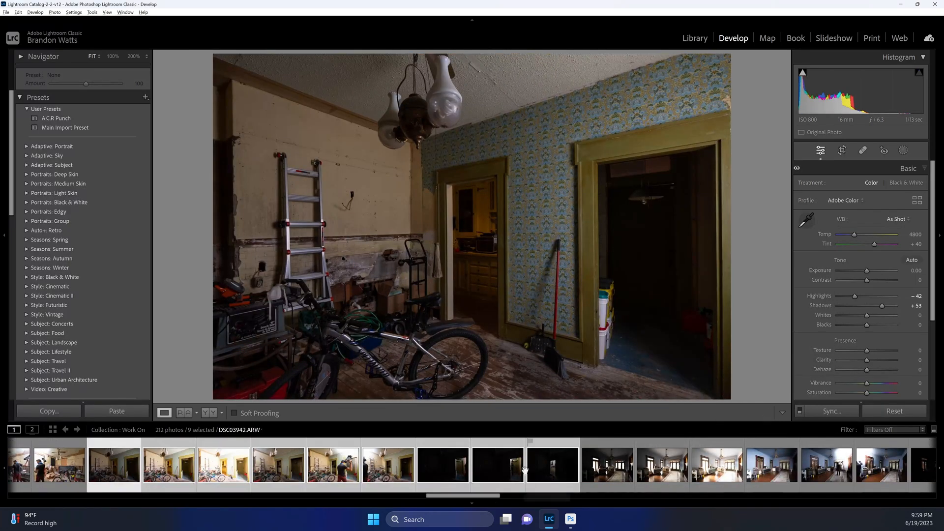
scroll(518, 470, "up", 1)
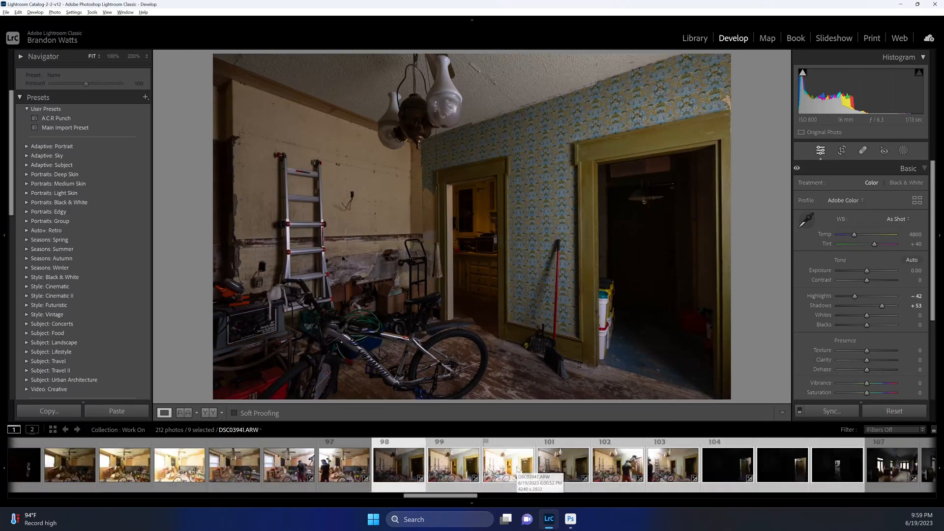
left_click(570, 472)
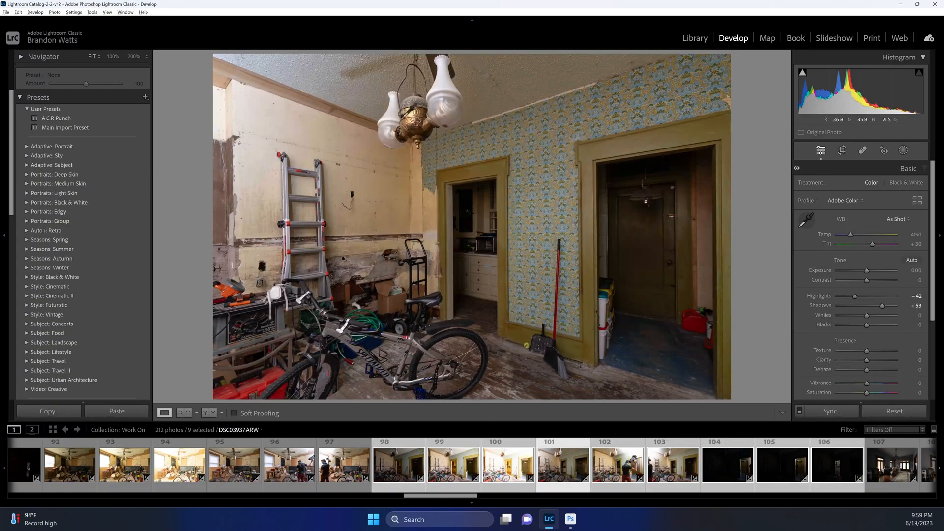
In DSC03937, set Highlights to -15 and sample the glass lamp shade as the neutral white balance target.
key("w")
key("alt+Tab")
key("alt+Tab")
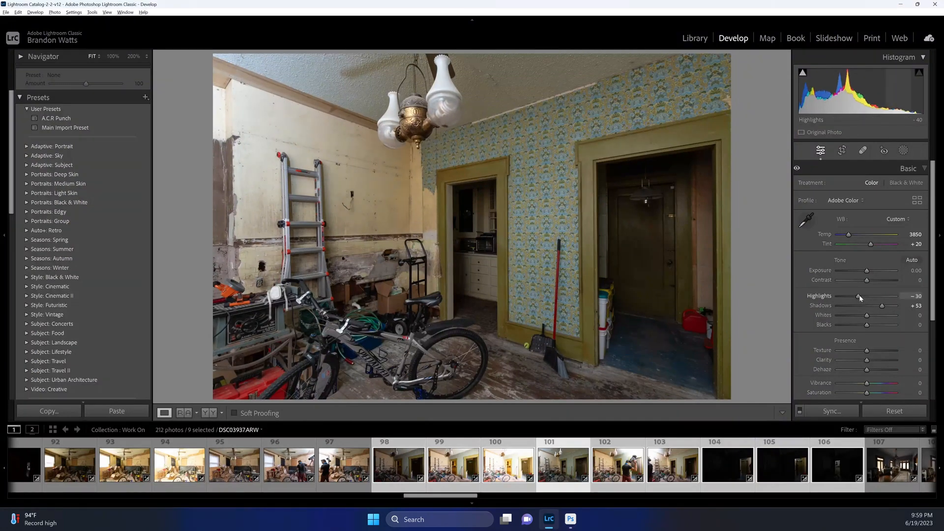
left_click_drag(864, 295, 865, 295)
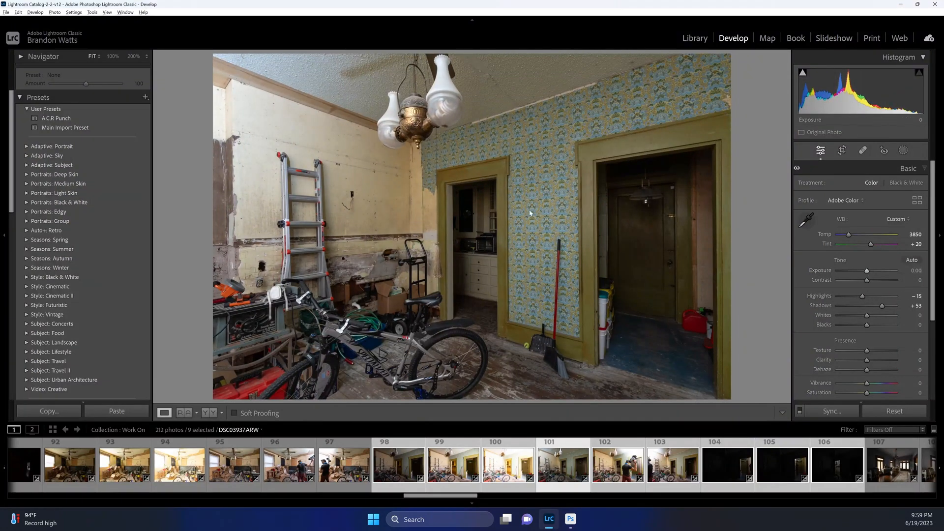
key("w")
left_click(392, 119)
In DSC03938, sample the white edge of the kitchen doorway as neutral for Temp 4500, Tint +29.
left_click(629, 464)
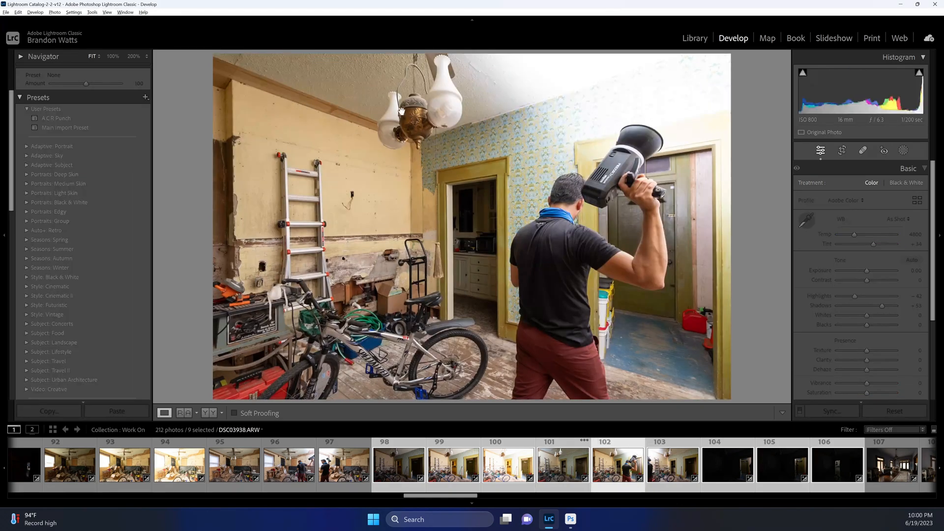
key("w")
left_click(453, 184)
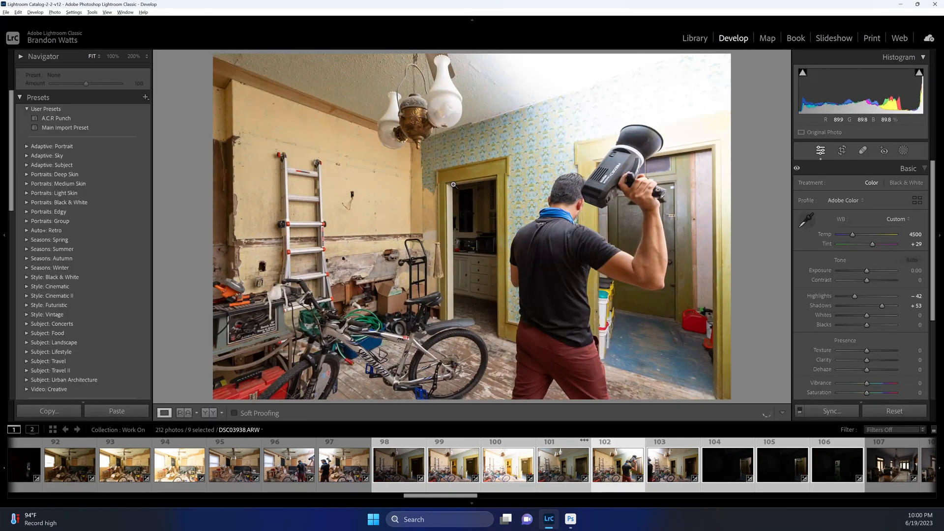
In DSC03939, try one glass lamp shade as a neutral sample, undo it, and sample the other shade instead.
left_click(684, 460)
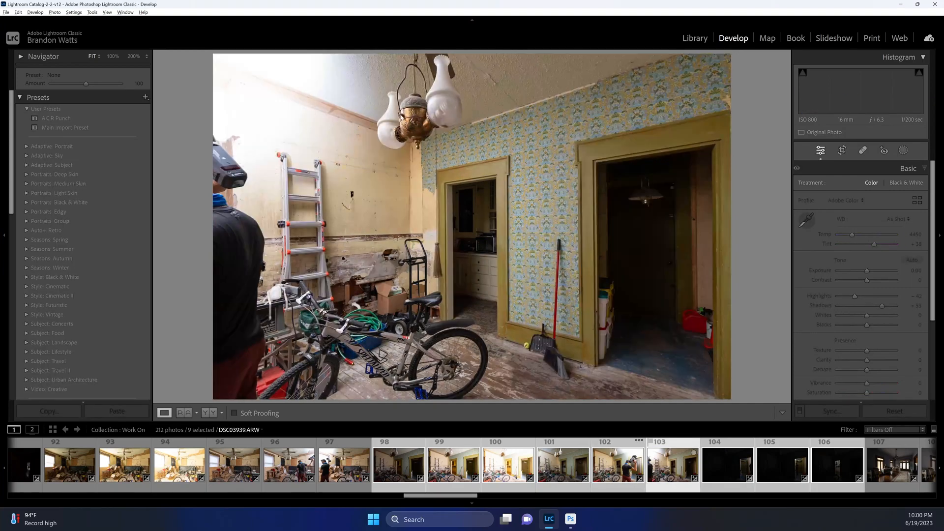
key("w")
left_click(394, 114)
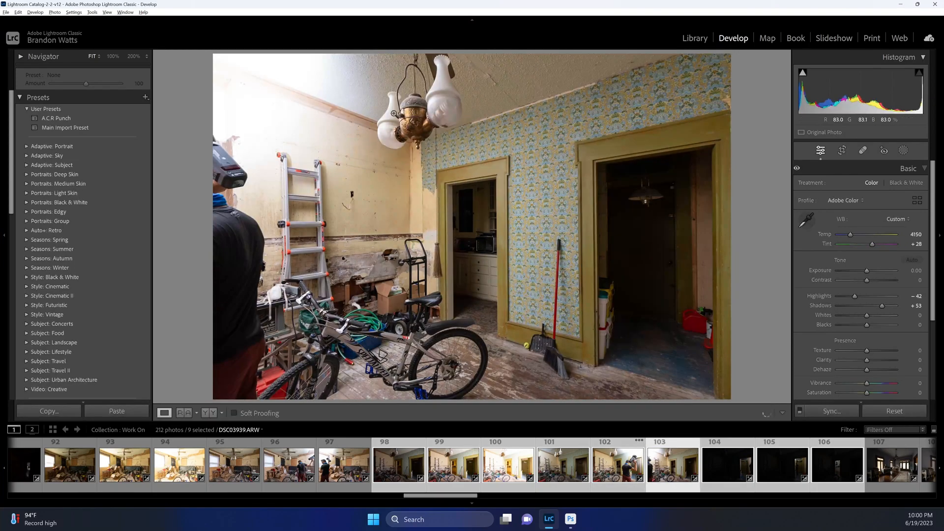
key("ctrl+z")
key("w")
left_click(441, 84)
Reset Highlights to 0 in the dark doorway photos DSC03940, DSC03941 and DSC03942.
left_click(743, 463)
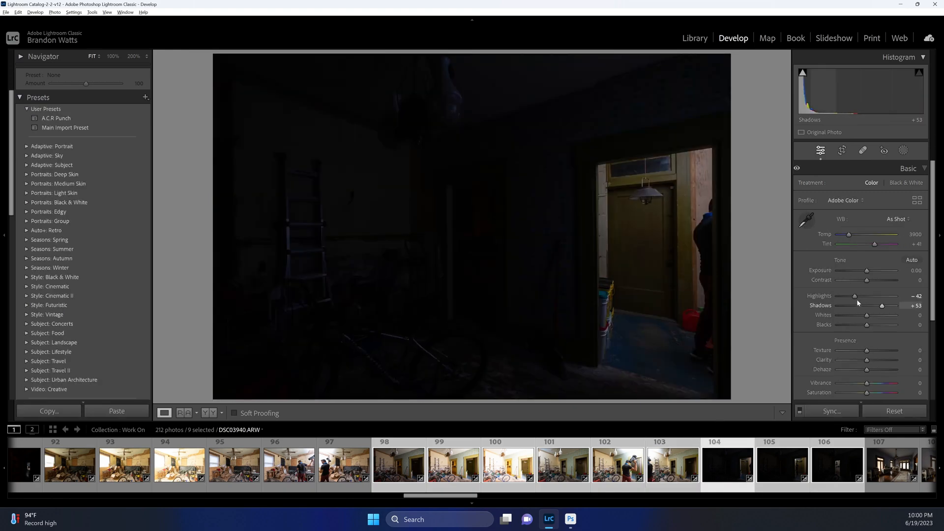
double_click(856, 297)
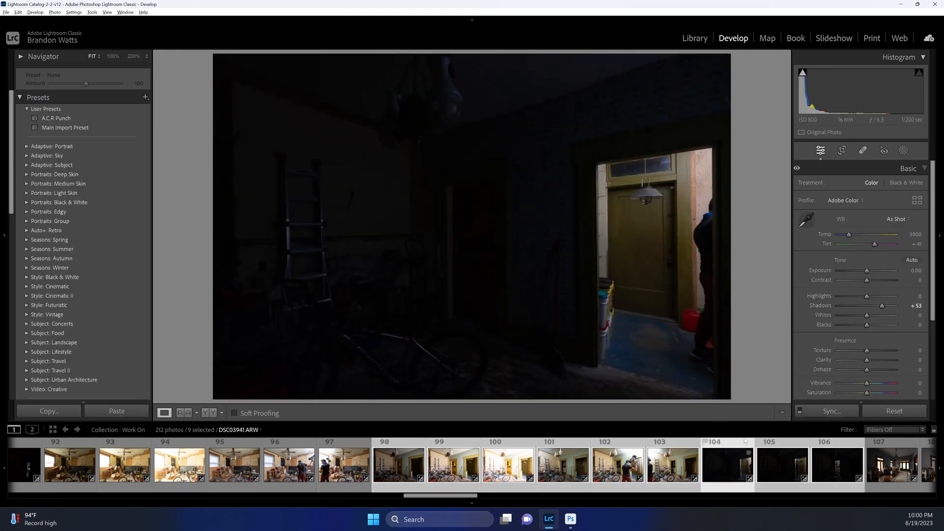
scroll(764, 478, "down", 5)
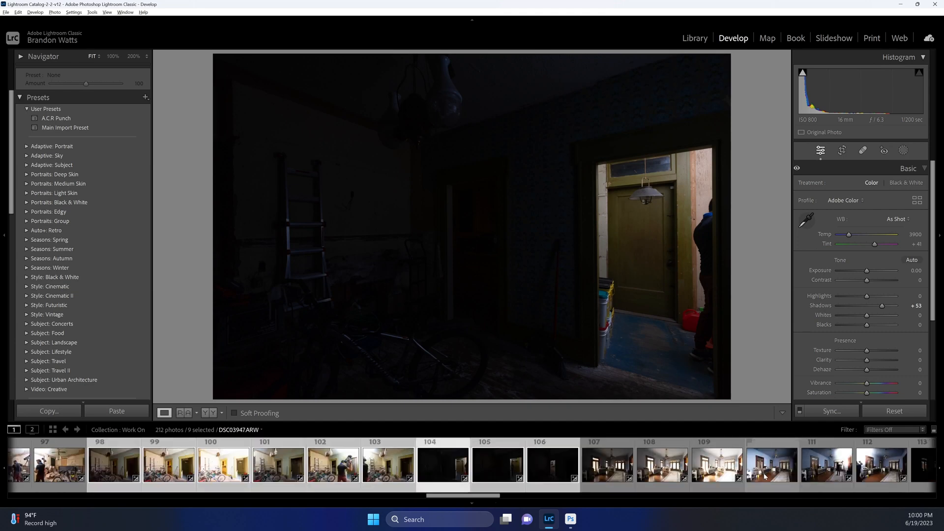
left_click(502, 469)
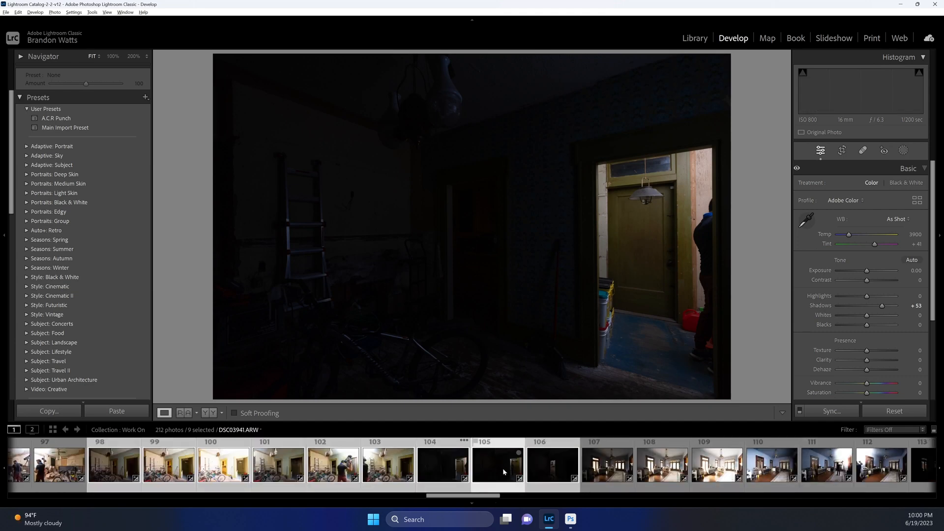
double_click(853, 295)
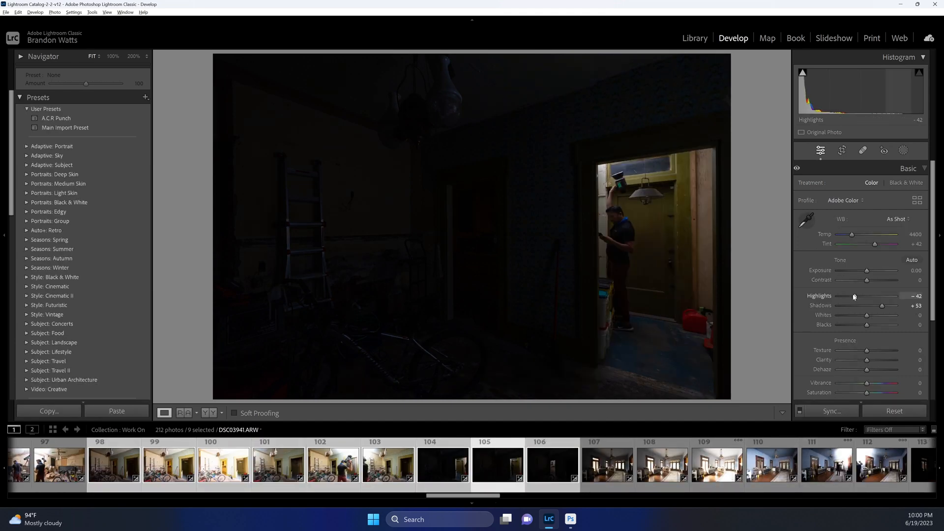
left_click(567, 468)
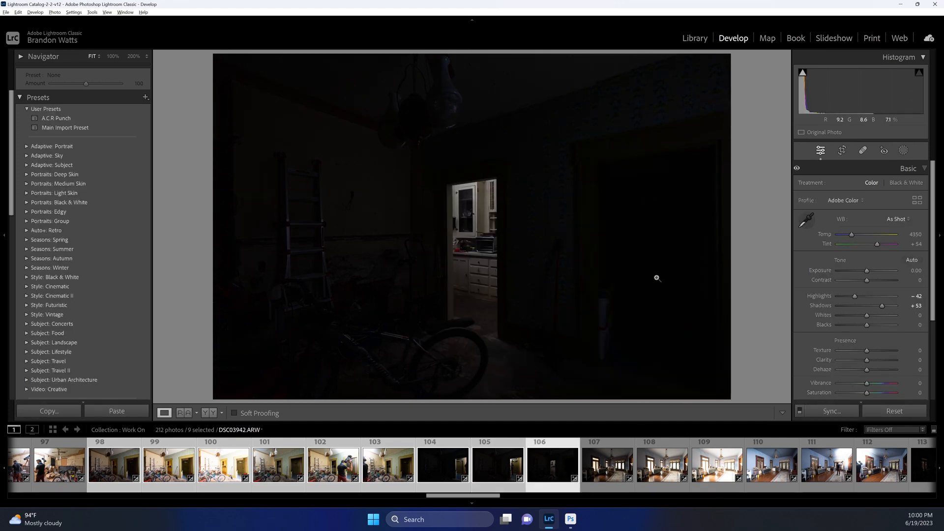
double_click(844, 293)
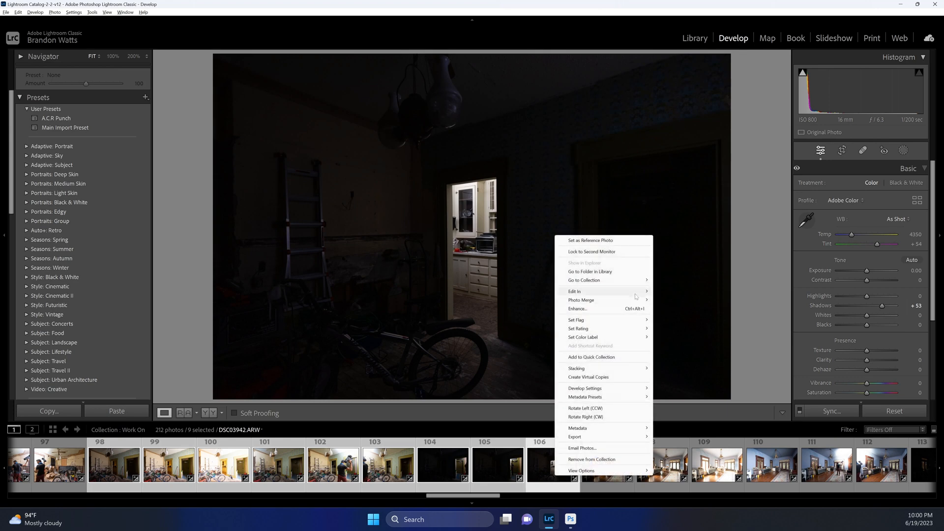
Open the nine selected dark doorway and bicycle room photos as layers in Photoshop.
mouse_move(636, 293)
left_click(687, 360)
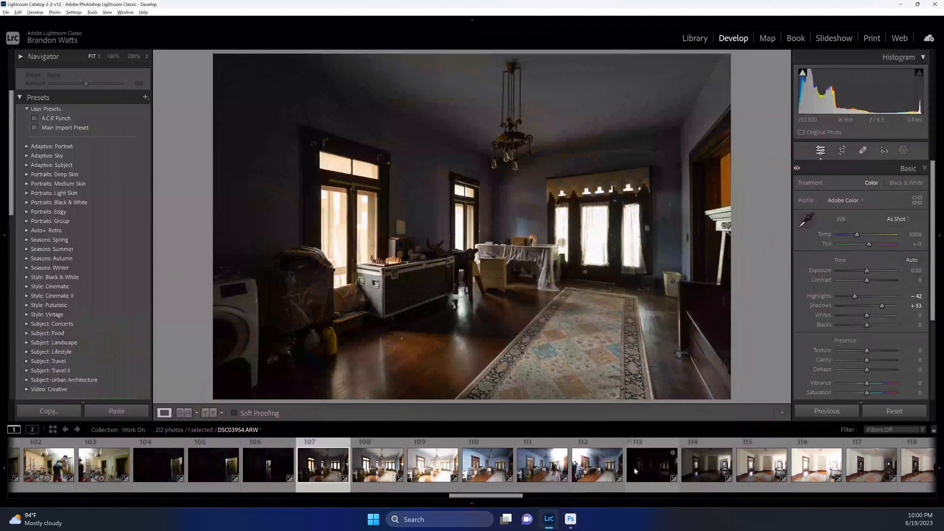
Select the seven blue room photos and, in DSC03947, sample the white drawer cabinet as neutral for Temp 6700, Tint -4.
left_click(643, 463, "shift")
left_click(471, 473)
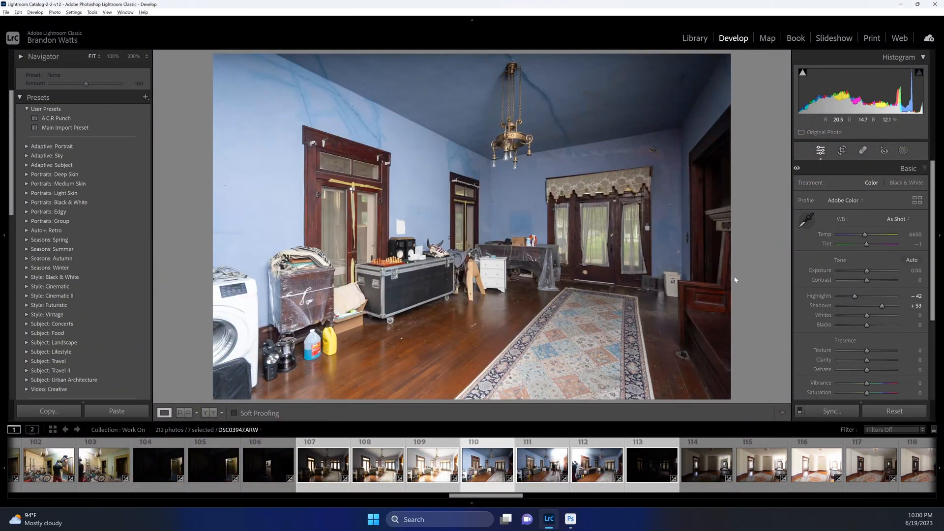
key("w")
left_click(498, 272)
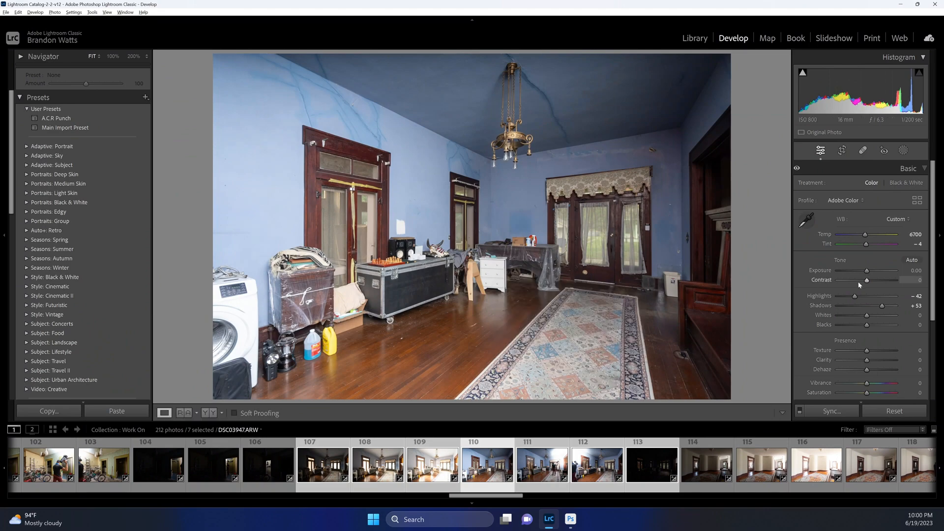
In DSC03949, sample the white drawer cabinet as neutral for Temp 6800, Tint -3, and raise Exposure to +0.34.
left_click(541, 465)
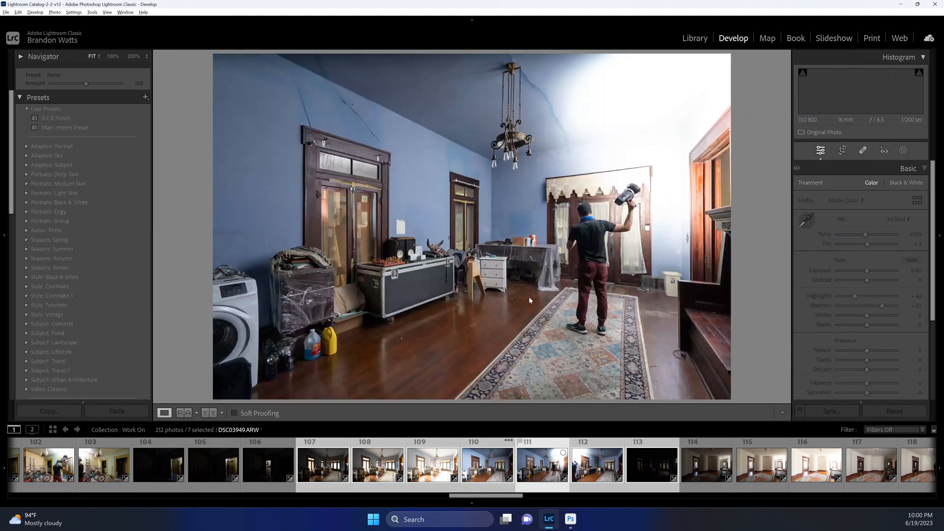
key("w")
left_click(501, 274)
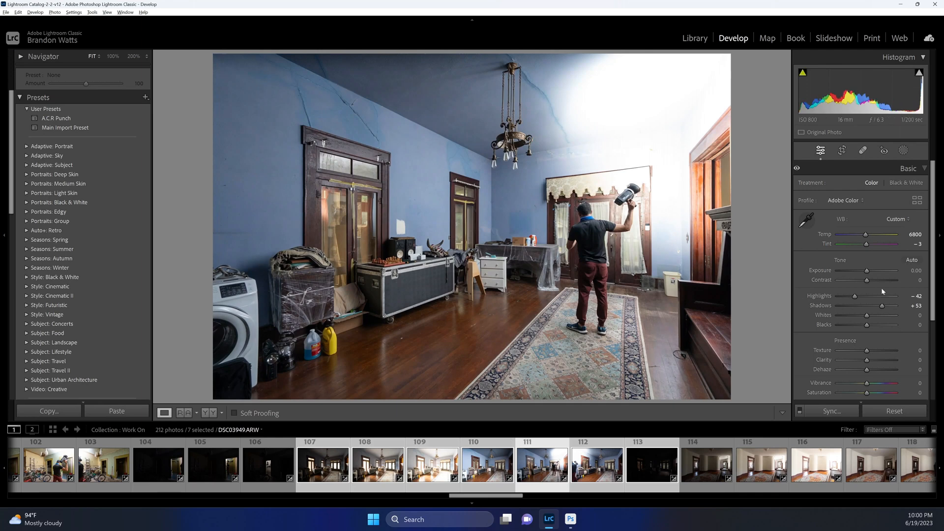
left_click_drag(867, 271, 869, 271)
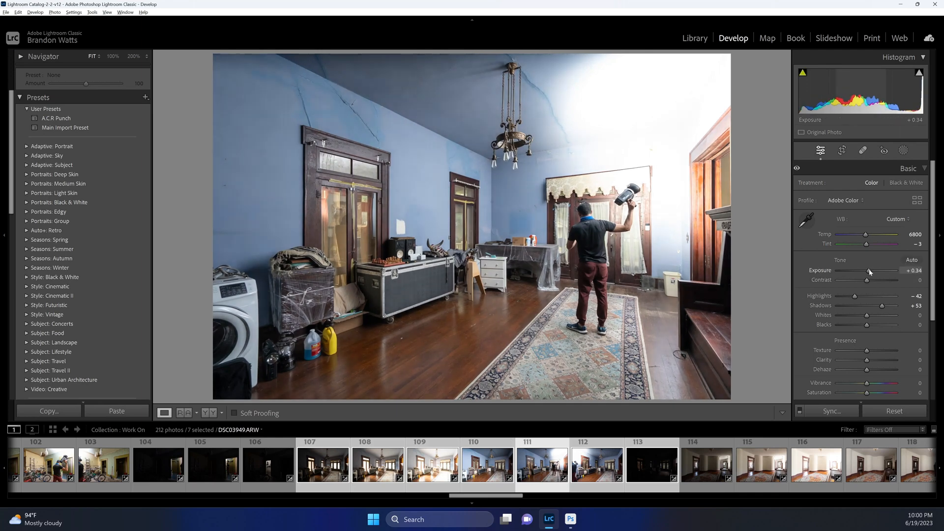
In DSC03953, sample the white drawer cabinet as the neutral white balance target for Temp 6450, Tint -5.
left_click(594, 471)
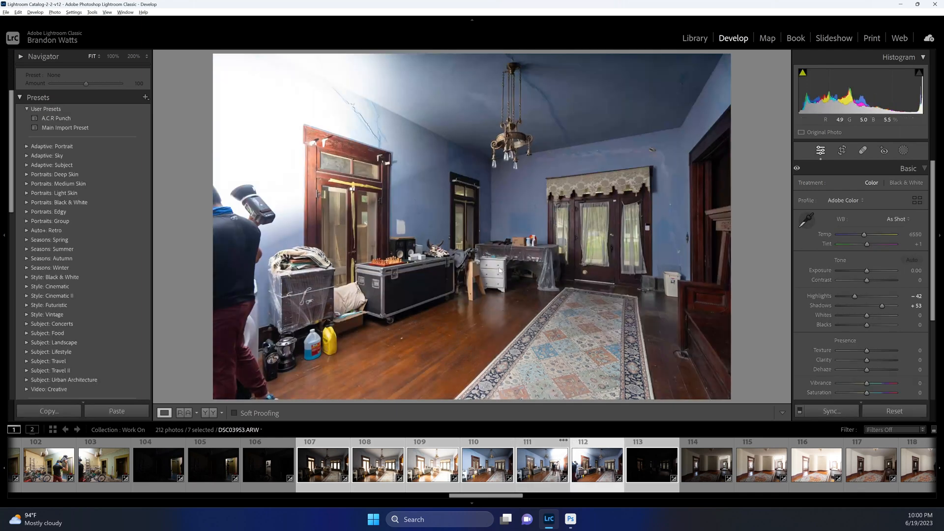
key("w")
left_click(495, 267)
key("w")
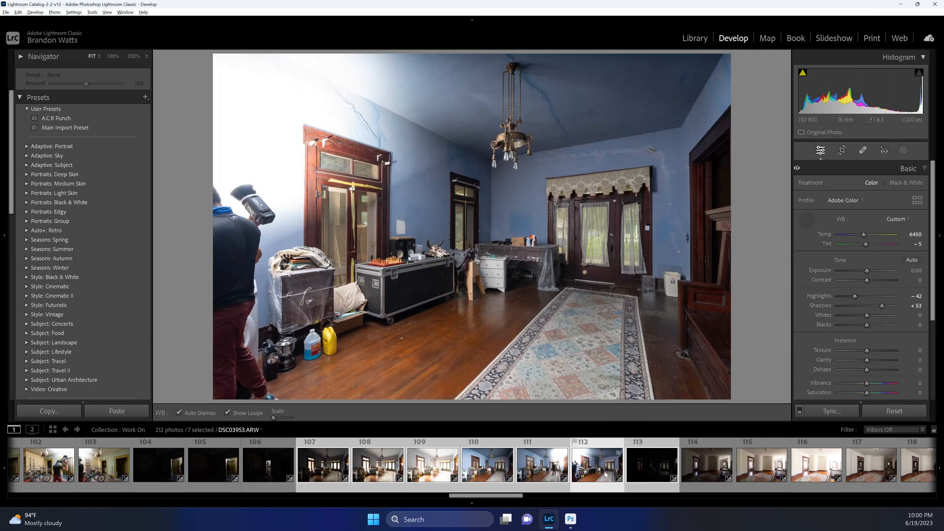
Raise the exposure of the blue room photo DSC03953 to +0.26.
key("w")
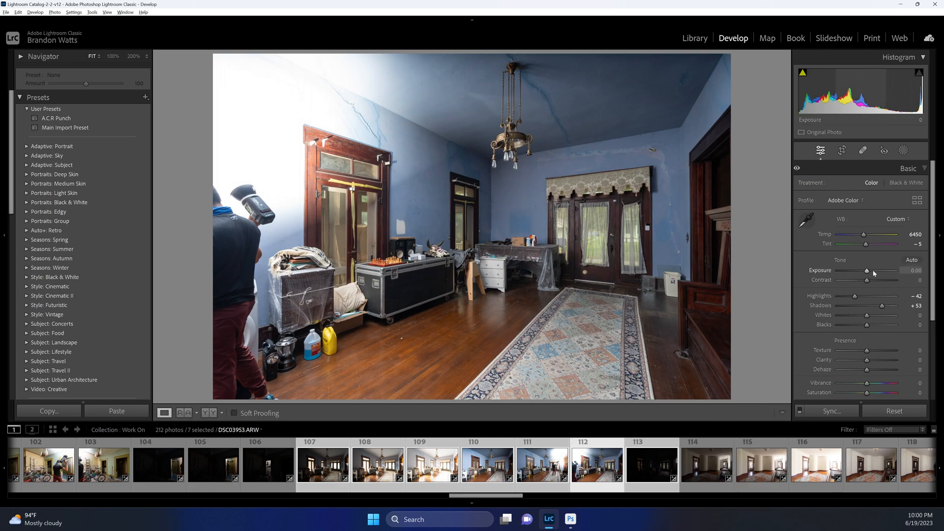
left_click_drag(869, 273, 870, 272)
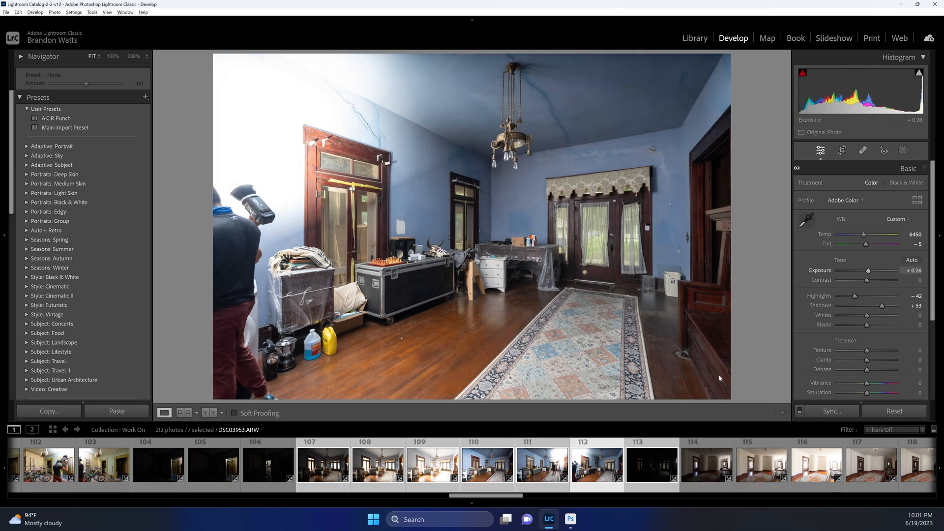
left_click(534, 473)
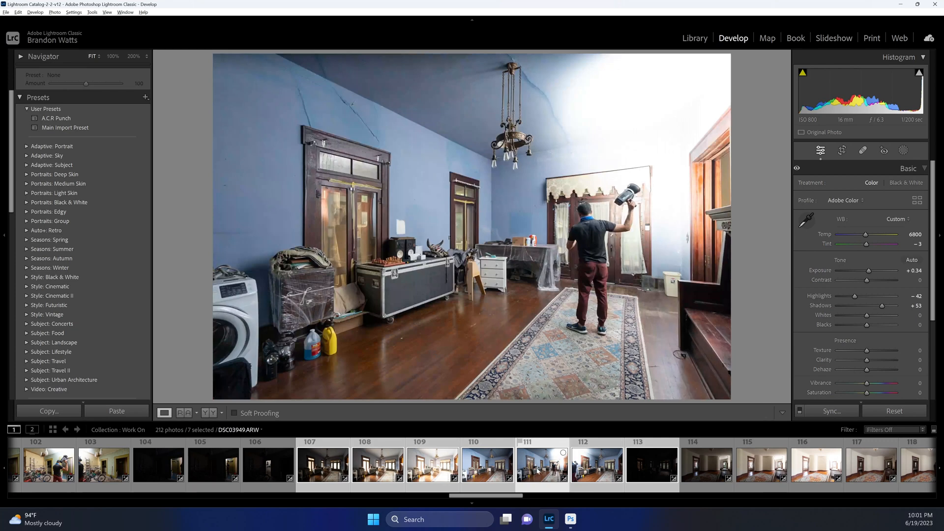
right_click(536, 473)
On the dark room photo DSC03954, reset Highlights to 0 and set a custom white balance of Temp 5950, Tint +24.
left_click(657, 457)
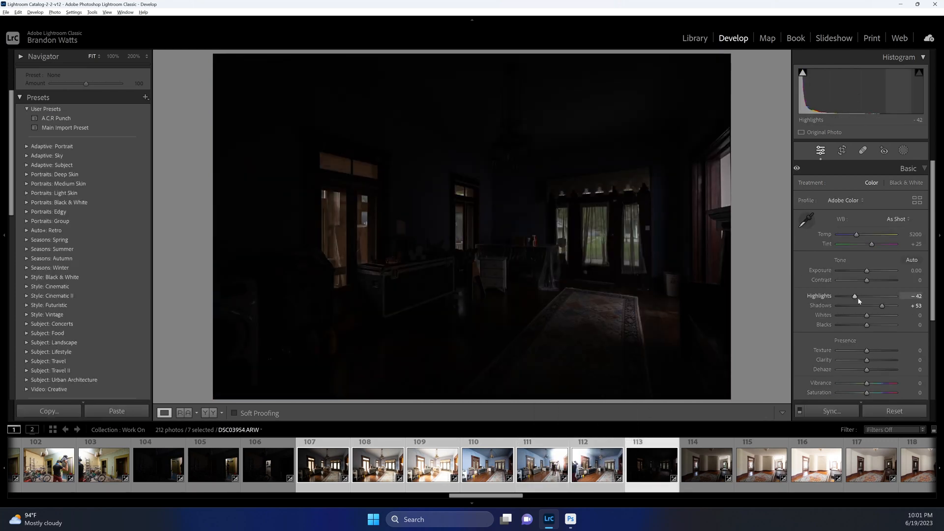
double_click(857, 298)
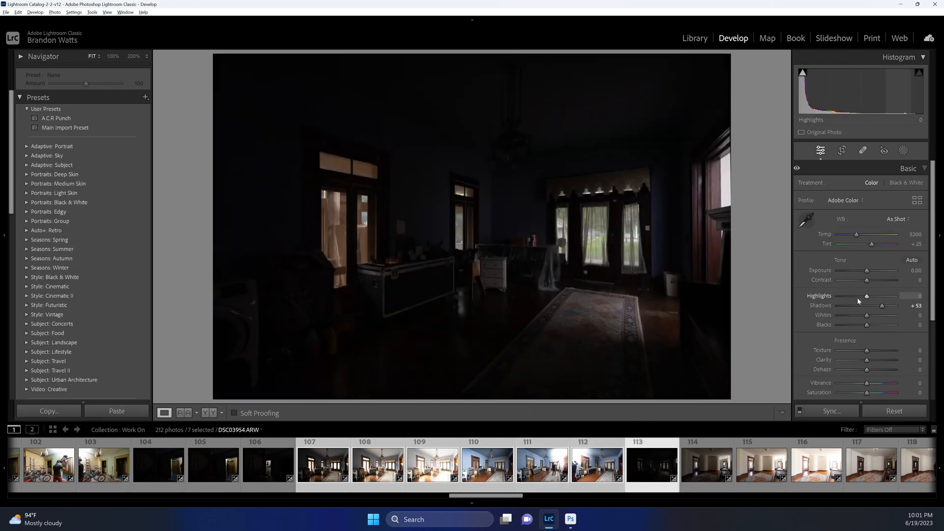
left_click(702, 196)
left_click_drag(701, 196, 569, 214)
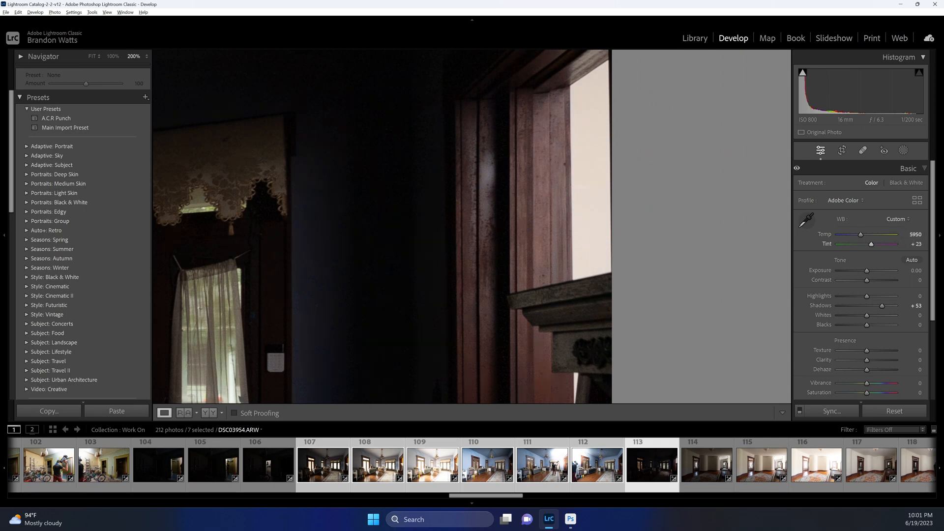
left_click(683, 246)
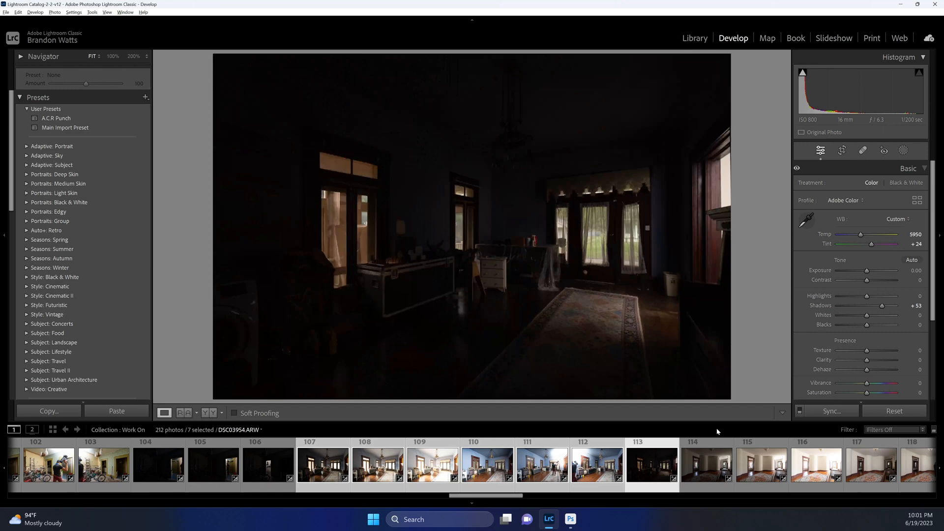
Open the seven selected blue room photos as layers in Photoshop and return to Lightroom Classic.
right_click(648, 469)
mouse_move(703, 290)
left_click(787, 354)
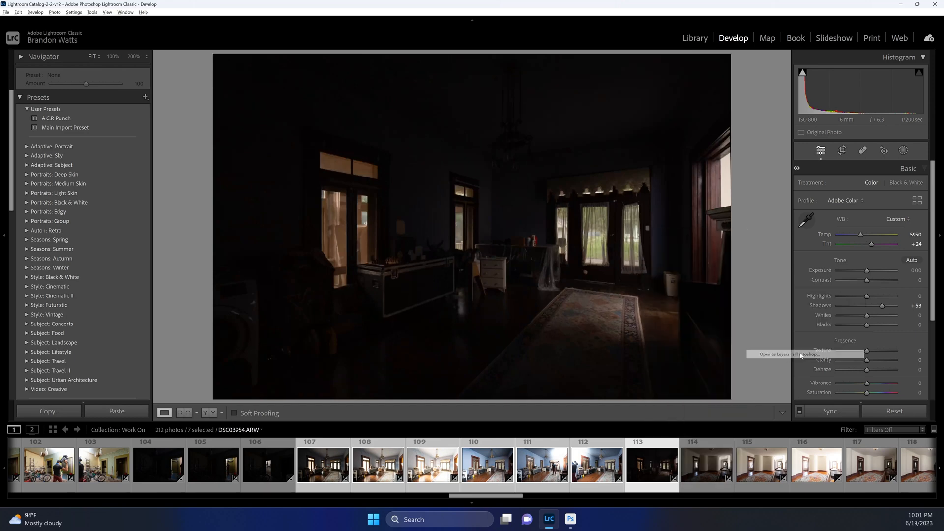
key("alt+Tab")
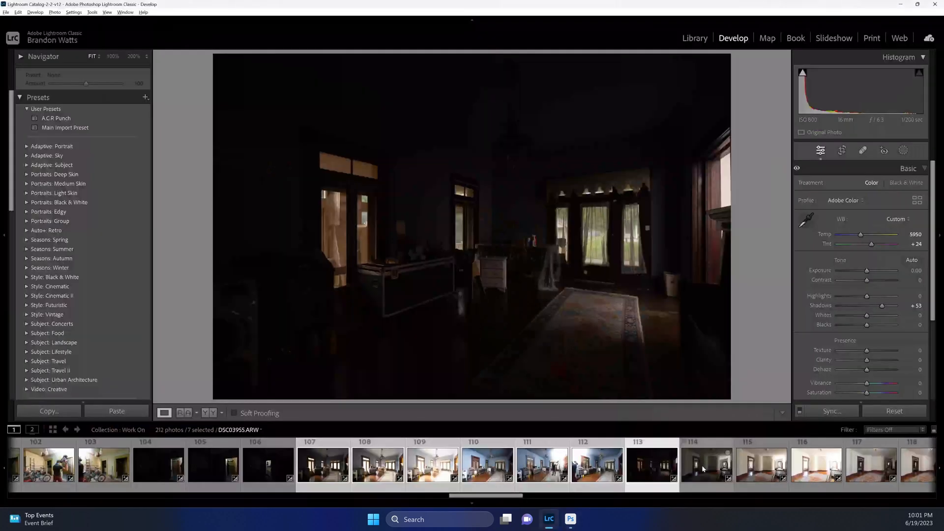
Select the ten upstairs hallway photos numbered 114 to 123 in the filmstrip.
scroll(703, 470, "down", 3)
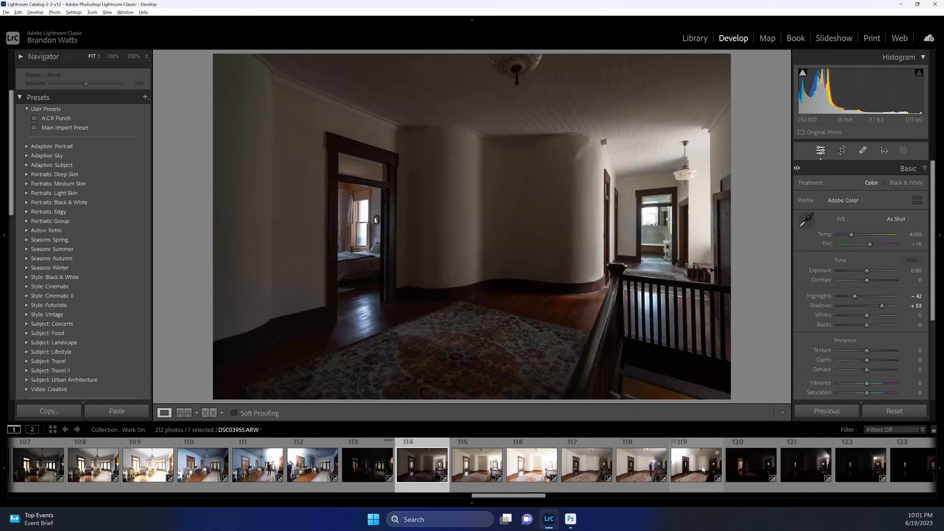
scroll(703, 469, "down", 3)
left_click(640, 470, "shift")
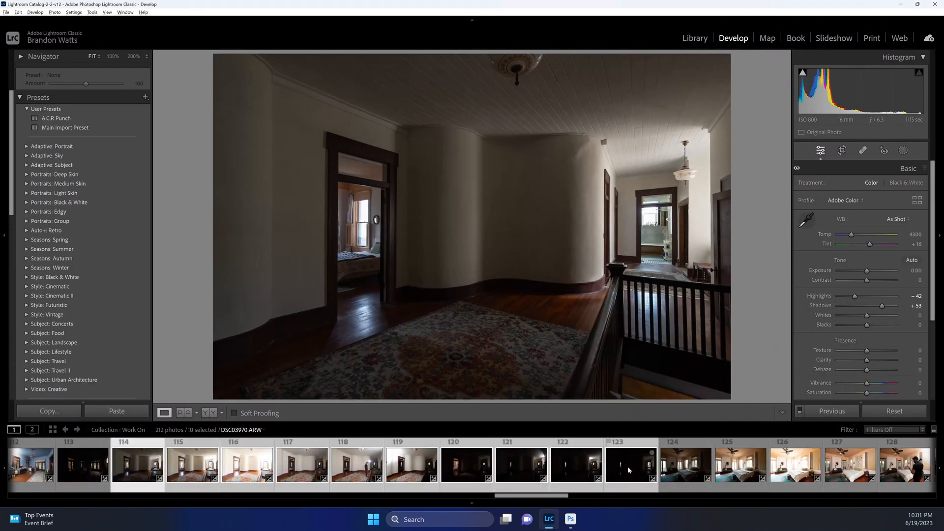
Set the exposure to +0.39 on DSC03960, +0.43 on DSC03961 and +0.26 on DSC03962.
left_click(314, 468)
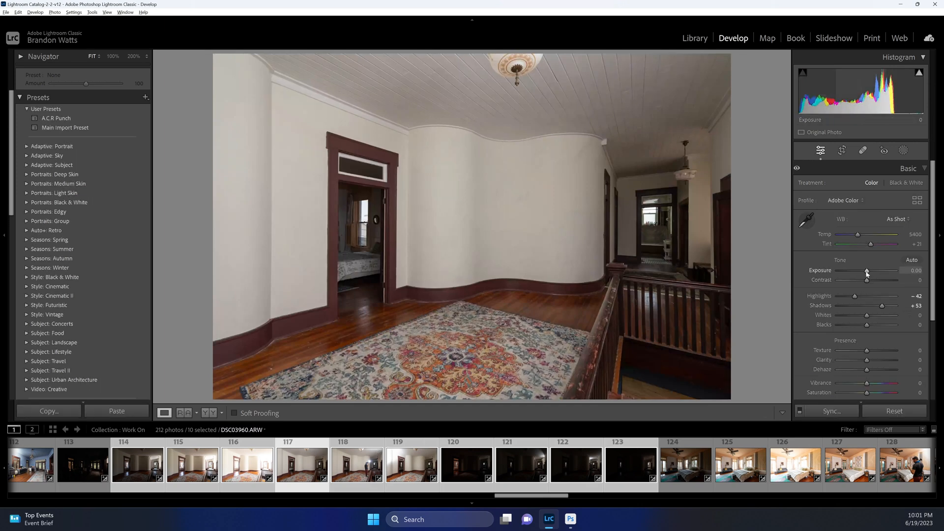
left_click_drag(868, 272, 869, 272)
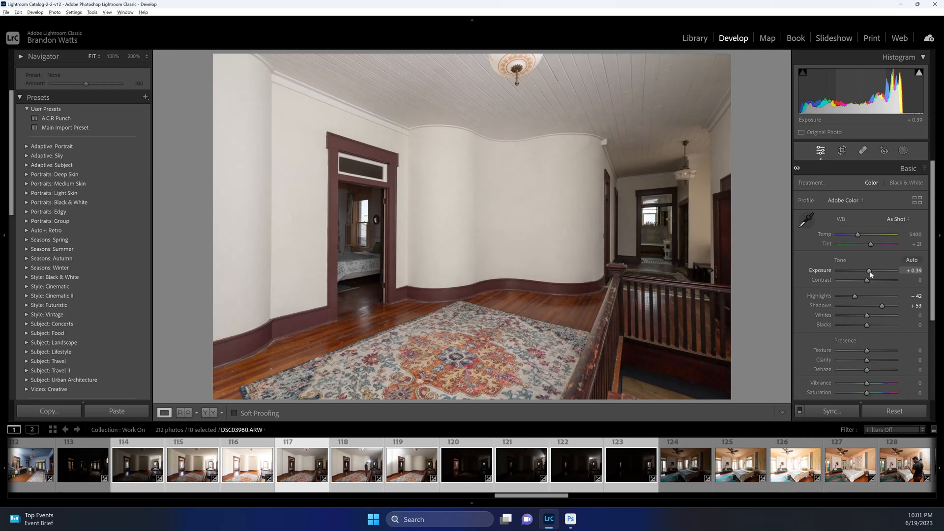
left_click(351, 476)
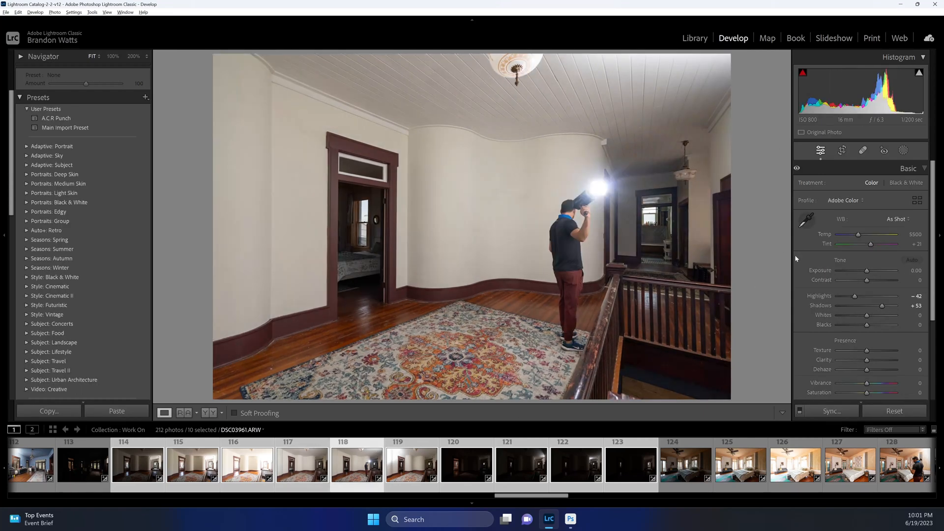
left_click_drag(867, 271, 870, 271)
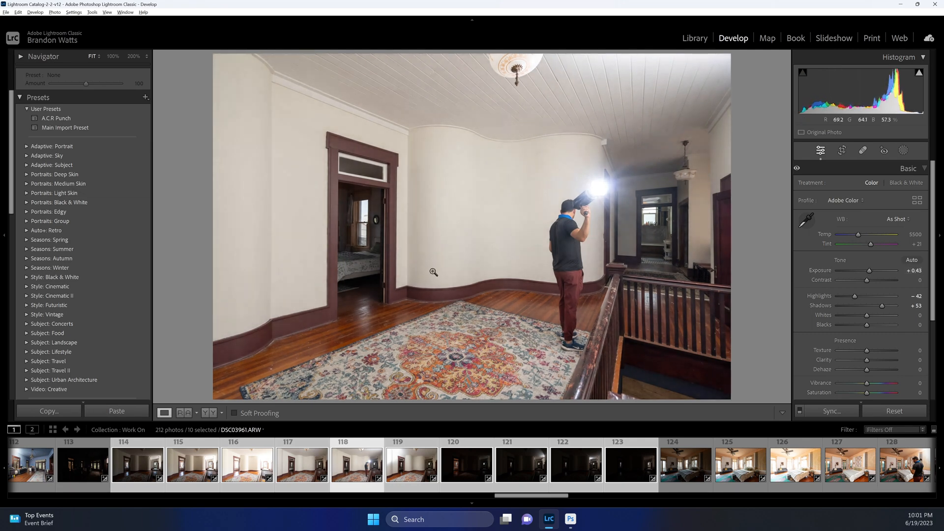
left_click(409, 471)
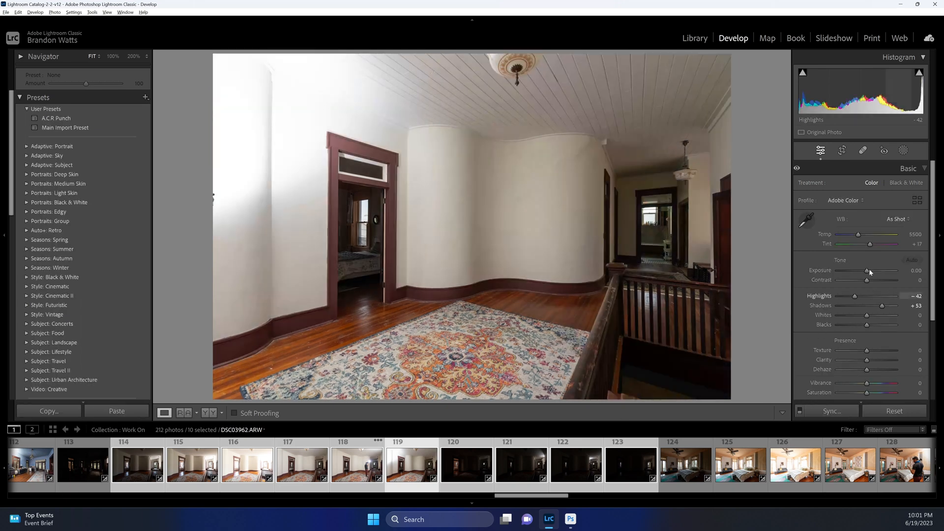
left_click_drag(869, 271, 870, 271)
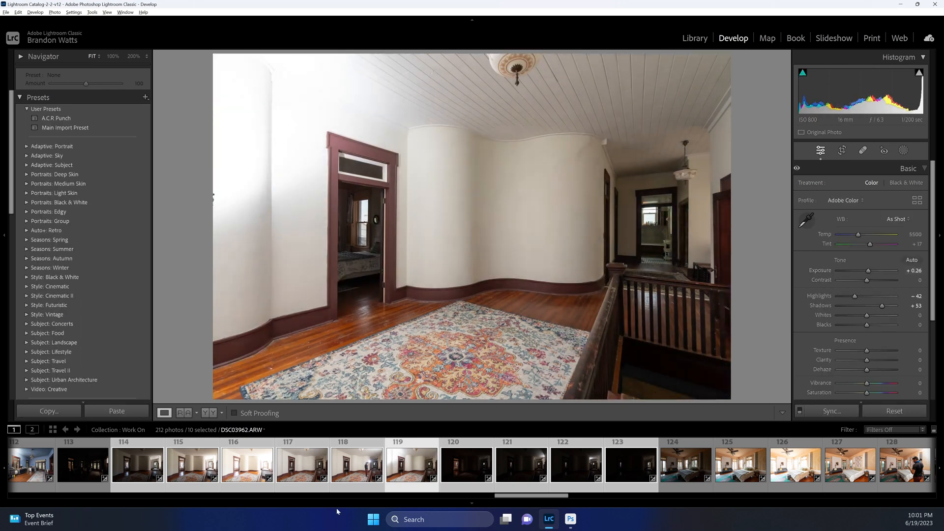
On DSC03965, sample the white bedding for a white balance of Temp 3450, Tint -9, and reset Highlights to 0.
left_click(460, 471)
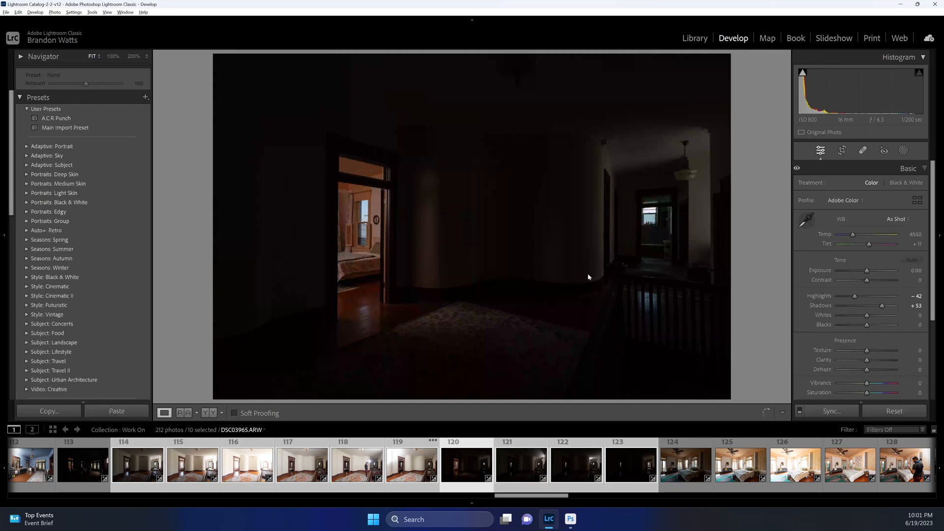
left_click(361, 243)
key("w")
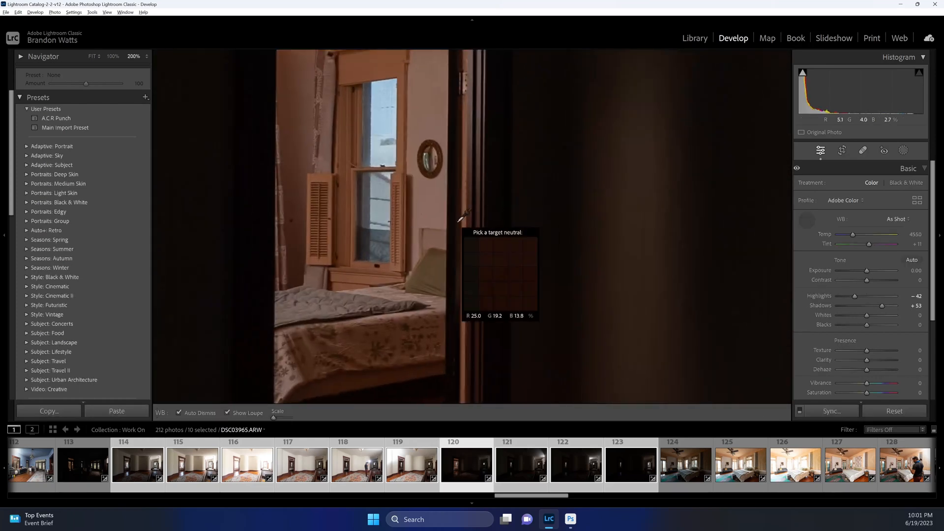
left_click(384, 300)
left_click(393, 301)
left_click(382, 234)
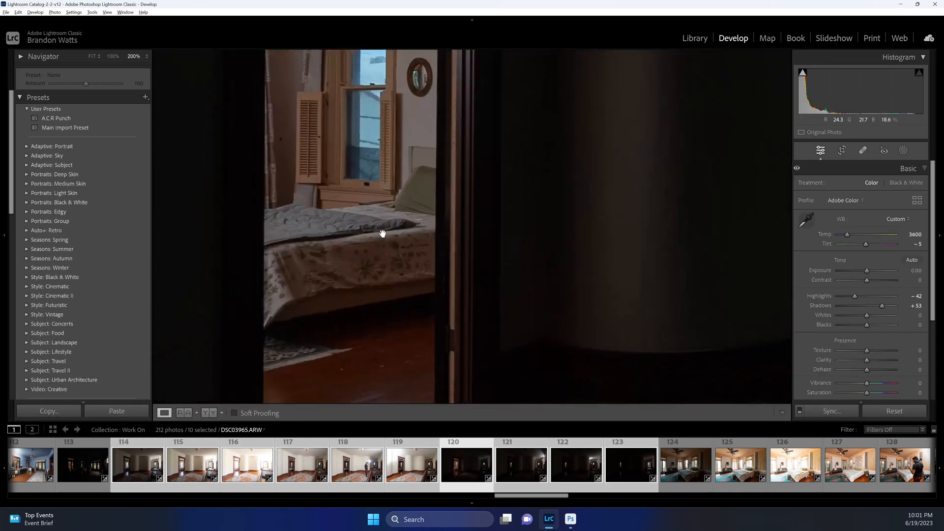
key("w")
left_click(381, 216)
left_click_drag(382, 215, 390, 267)
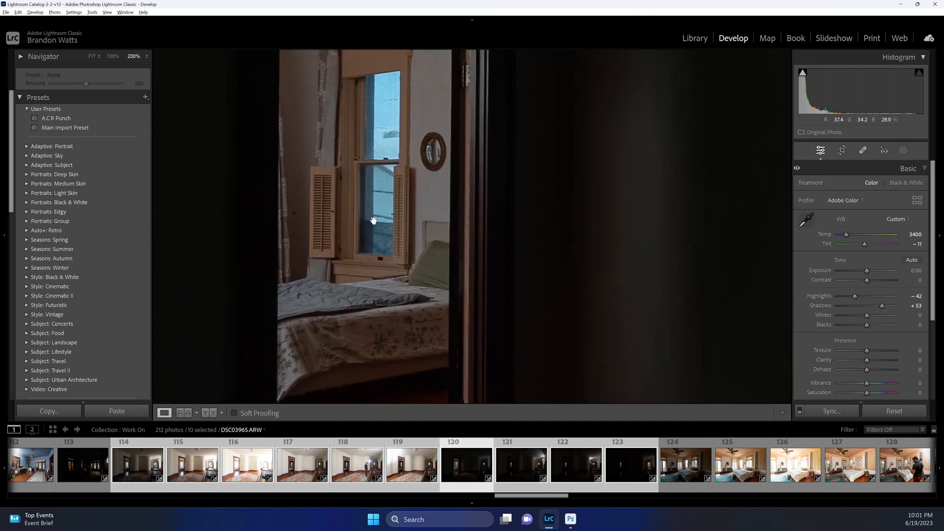
key("w")
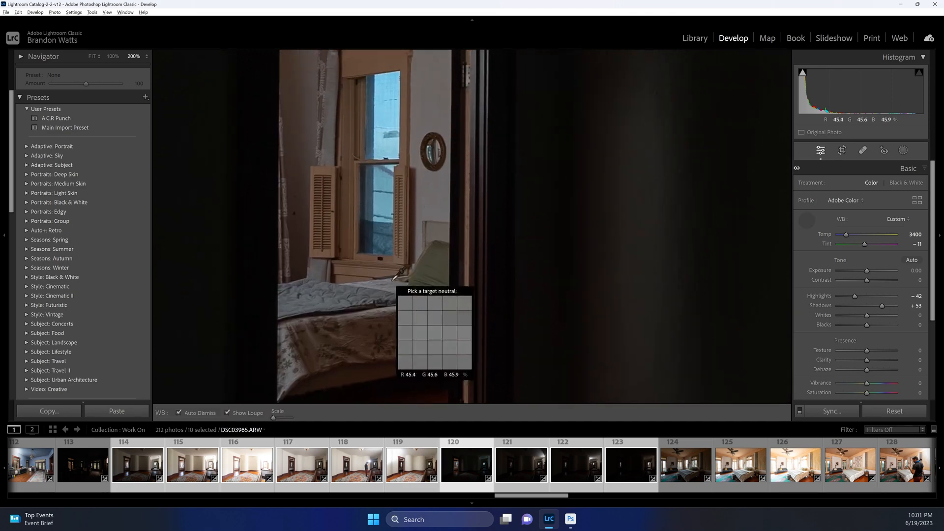
left_click(392, 281)
double_click(867, 298)
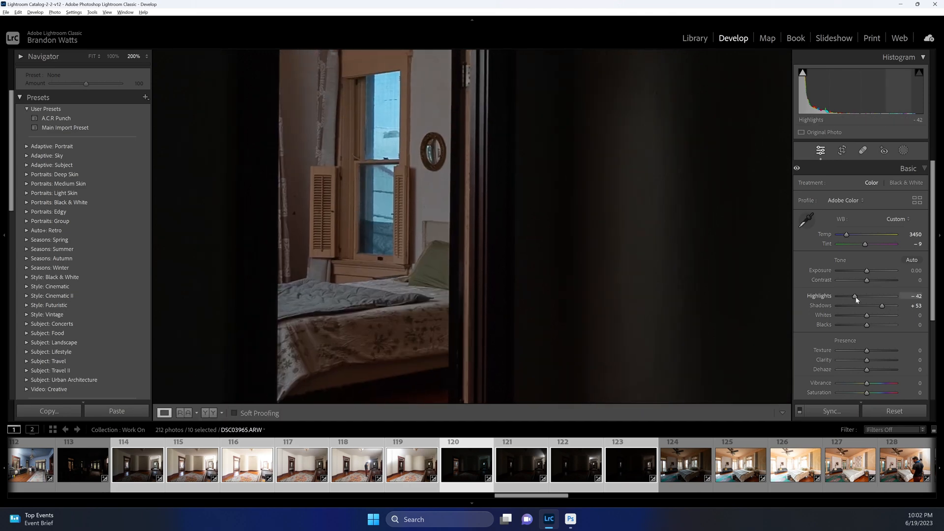
left_click(466, 305)
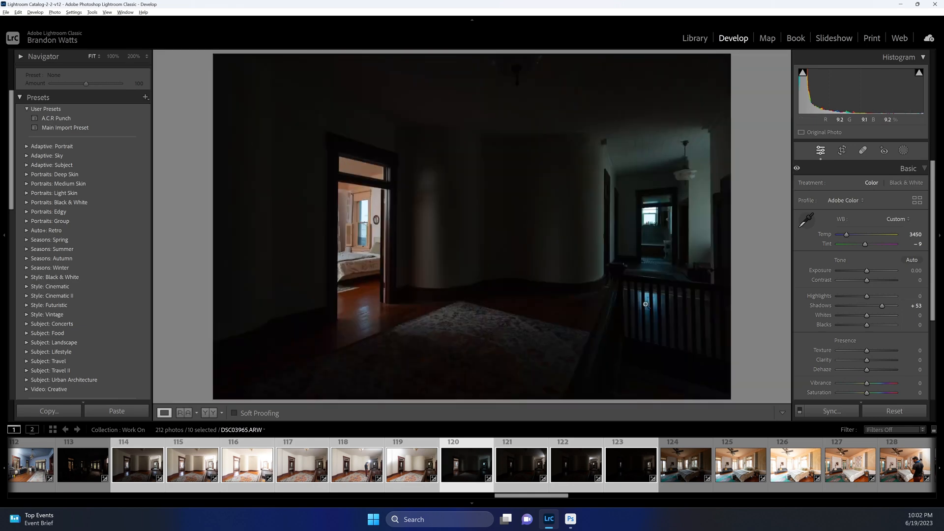
Set Highlights to -15 on the dark hallway photos DSC03966 and DSC03968.
left_click(524, 470)
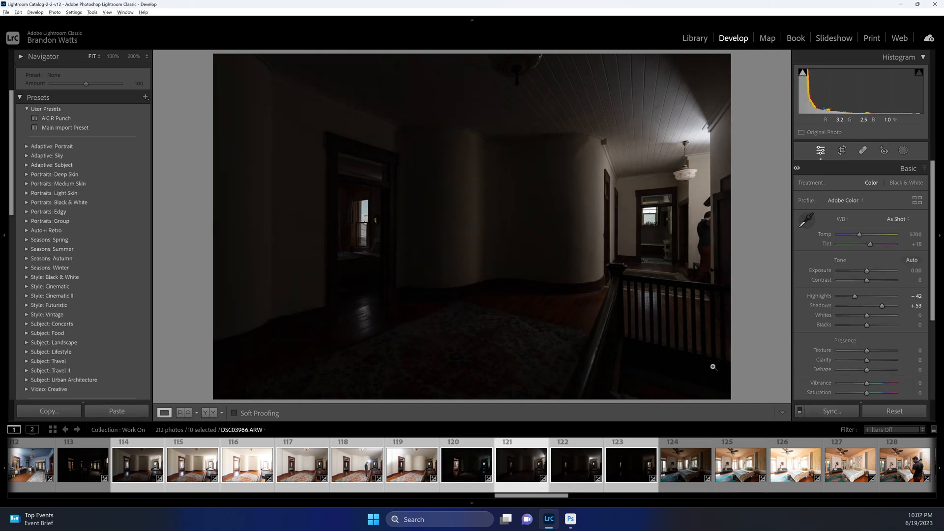
left_click_drag(857, 298, 864, 297)
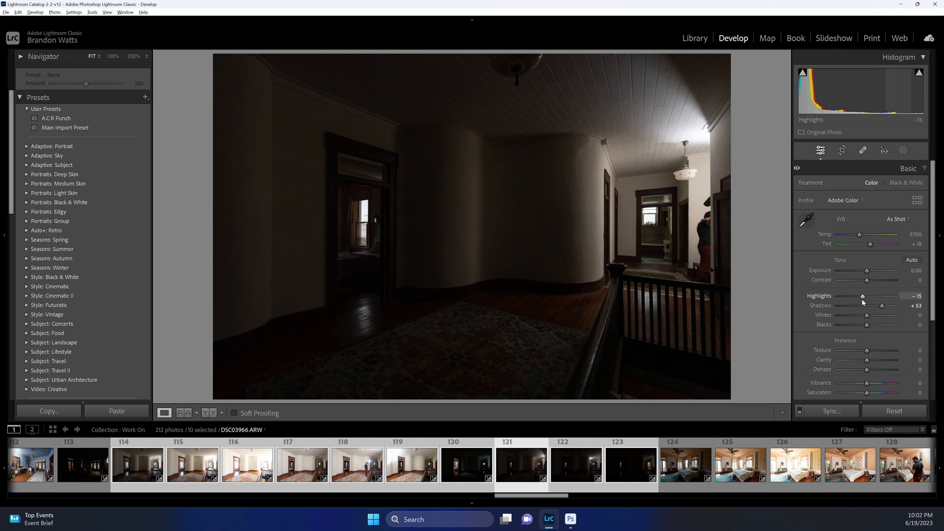
left_click(578, 469)
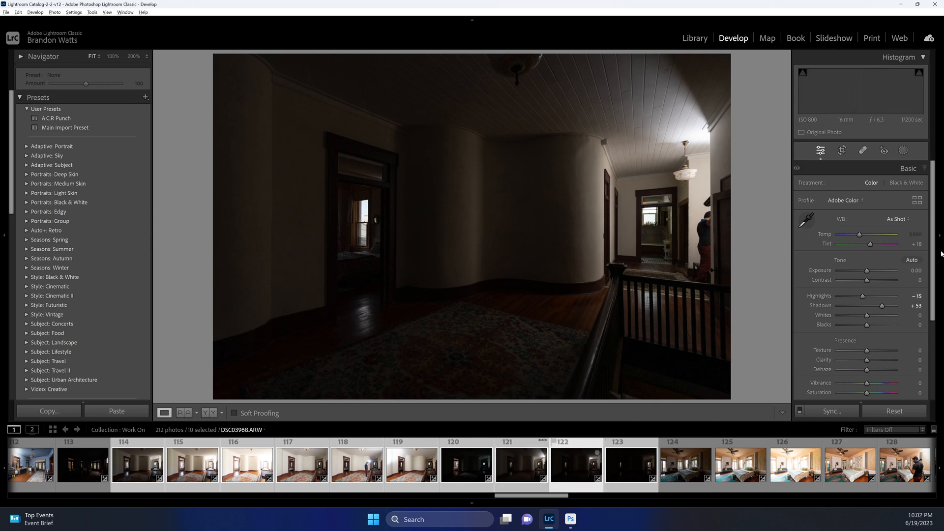
left_click_drag(860, 299, 862, 298)
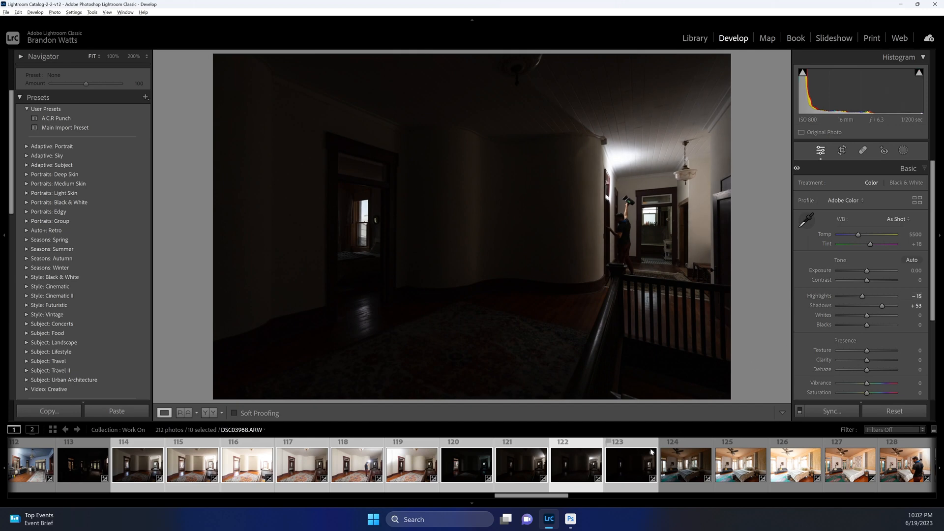
On DSC03970, sample a neutral area in the far room for Temp 4750, Tint +27, and set Highlights to -11.
left_click(632, 464)
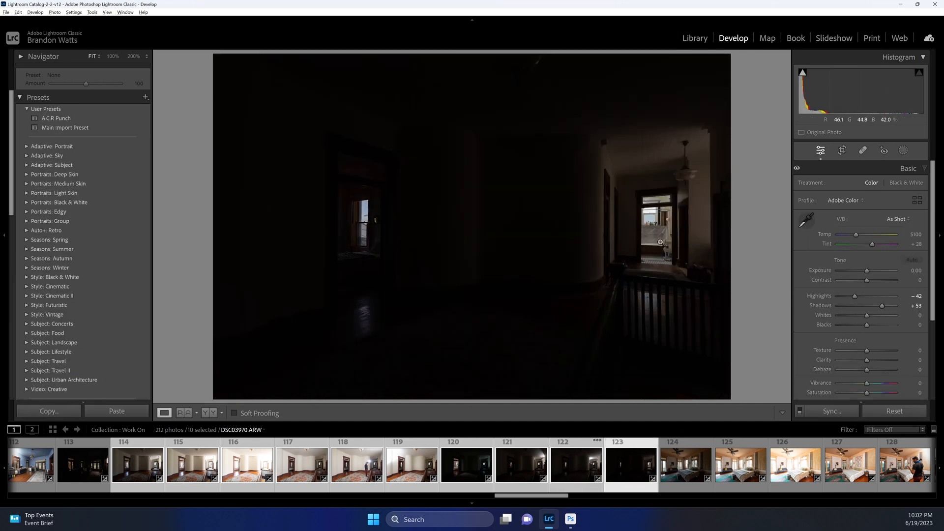
left_click(659, 236)
key("w")
left_click(659, 262)
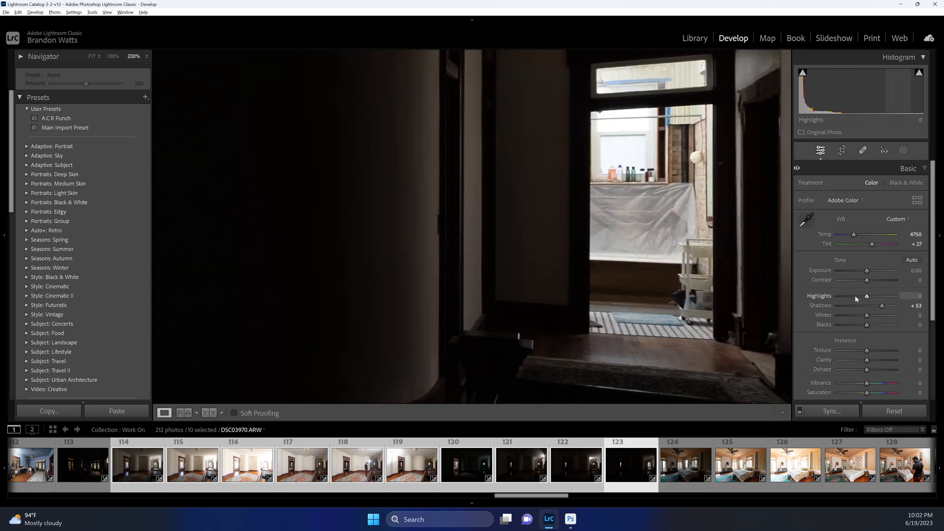
left_click_drag(856, 297, 864, 300)
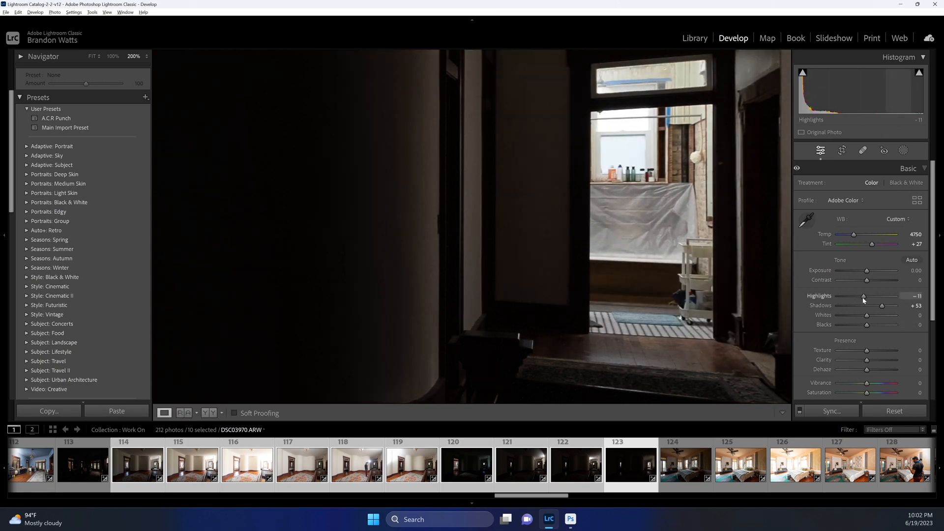
left_click(673, 269)
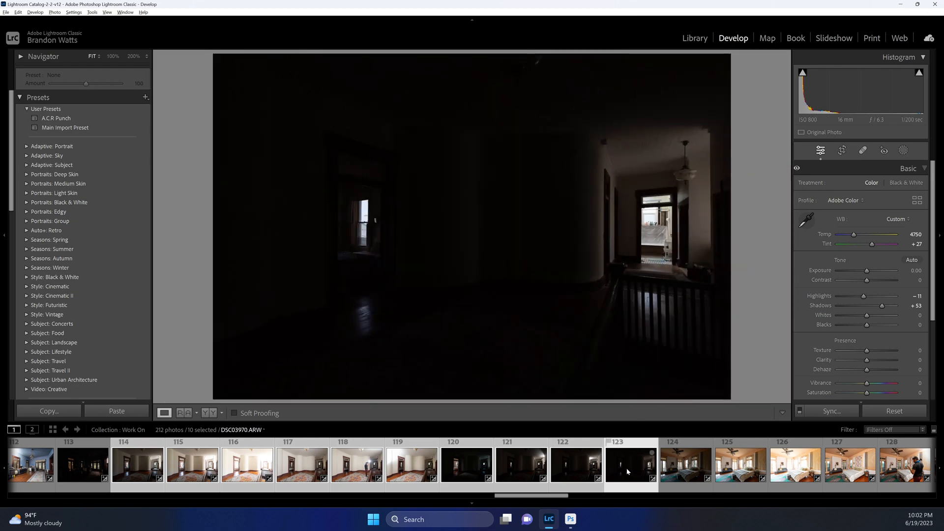
Open the ten selected hallway photos as layers in Photoshop and return to Lightroom Classic.
right_click(627, 472)
mouse_move(689, 282)
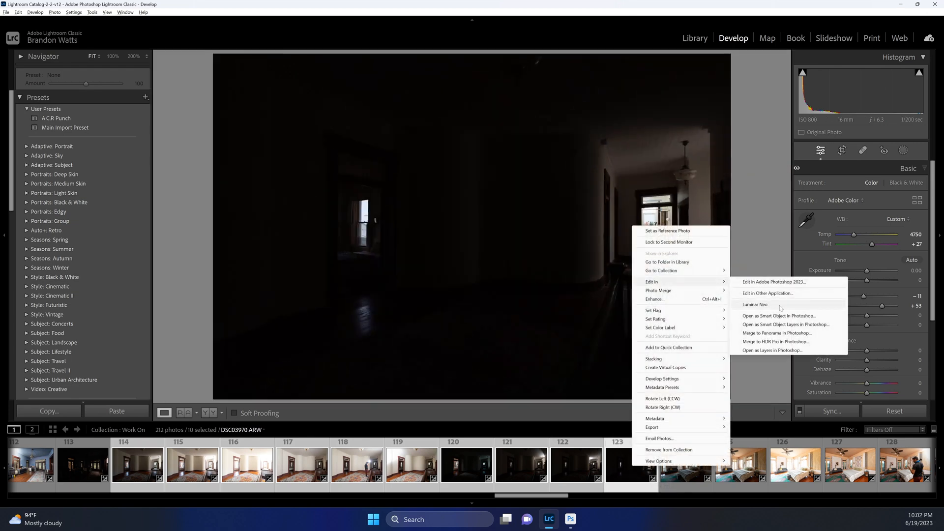
left_click(773, 350)
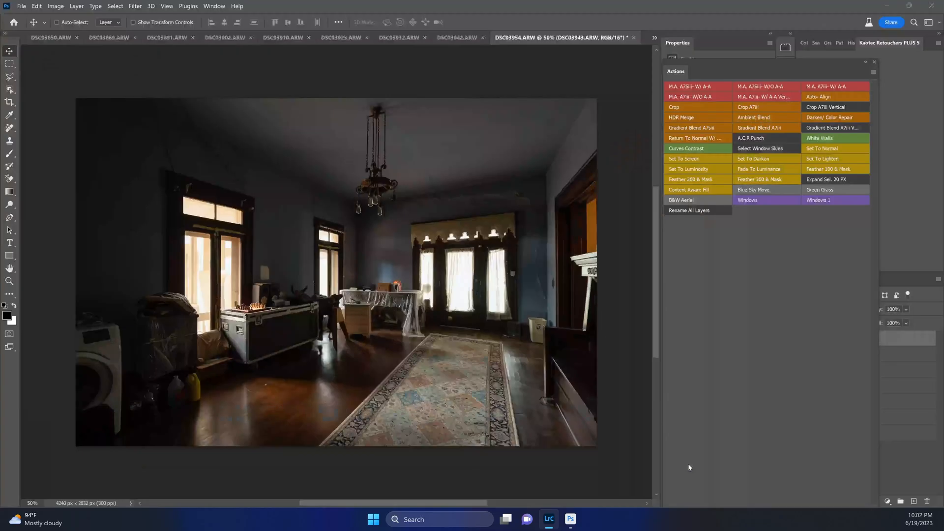
key("alt+Tab")
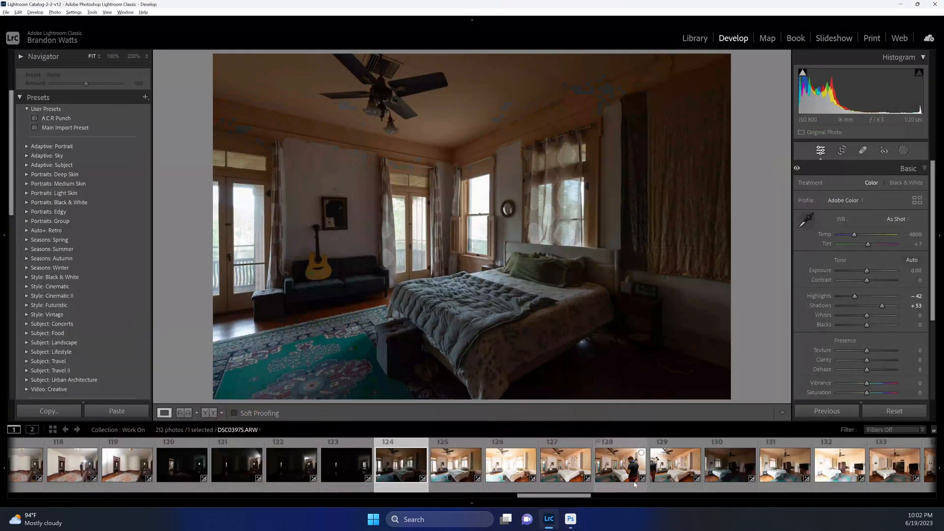
Select the six bedroom photos DSC03971 to DSC03976 and give DSC03974 a neutral white balance of Temp 3600, Tint -12.
scroll(512, 474, "down", 5)
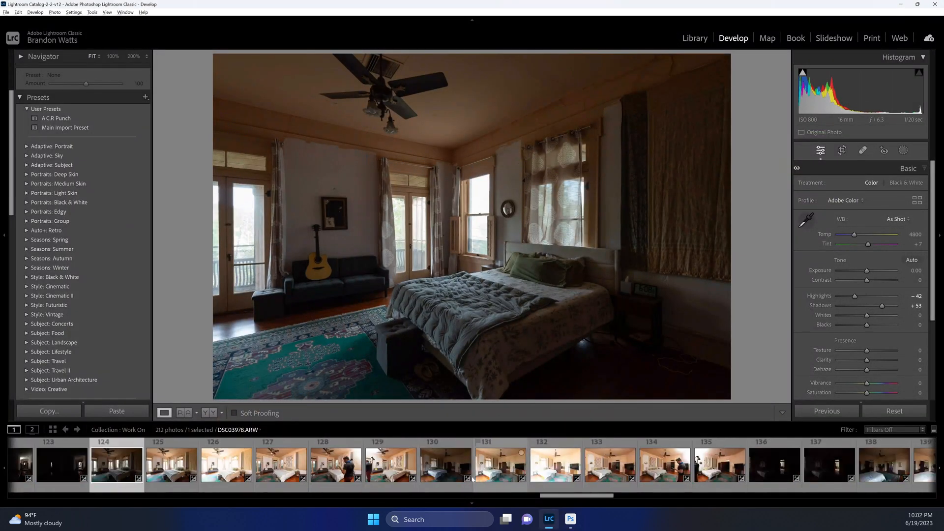
left_click(389, 471, "shift")
scroll(387, 469, "up", 5)
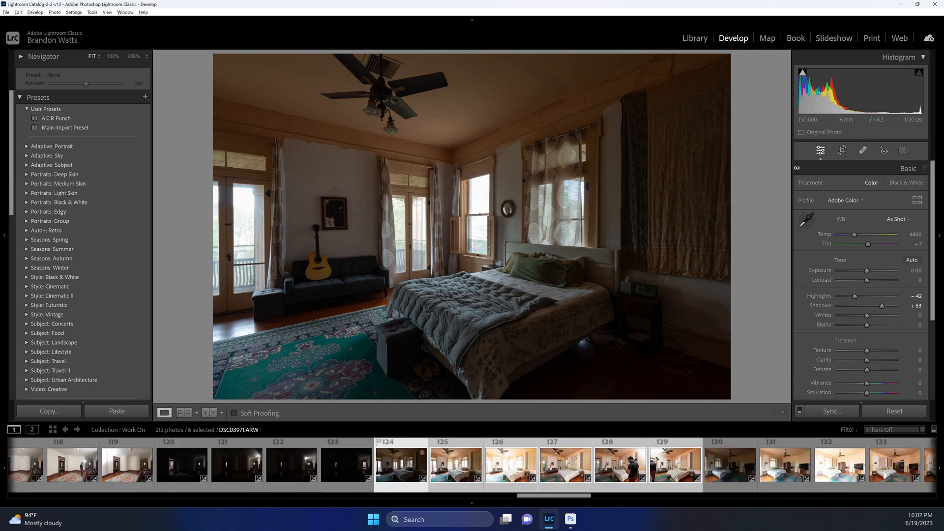
left_click(567, 469)
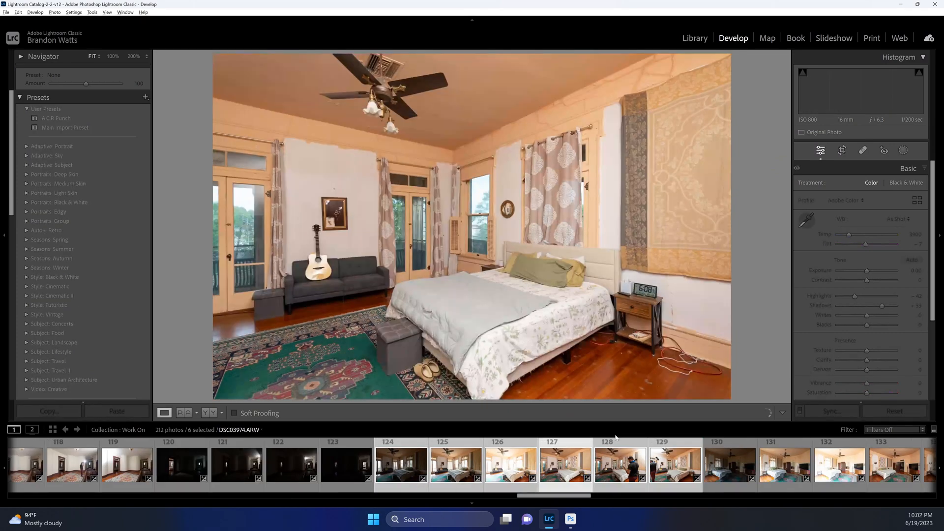
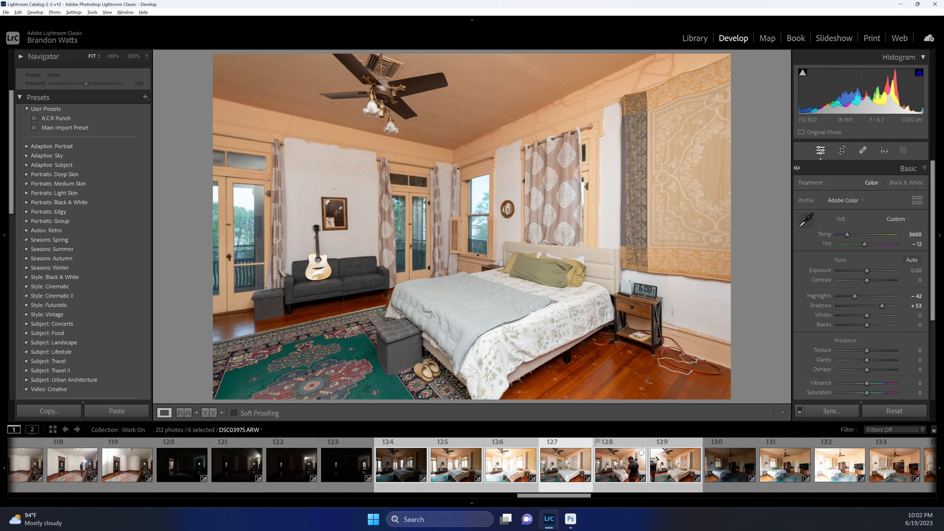
On DSC03975, sample the comforter, the wall by the guitar and the white bedding to neutralize the white balance.
left_click(621, 464)
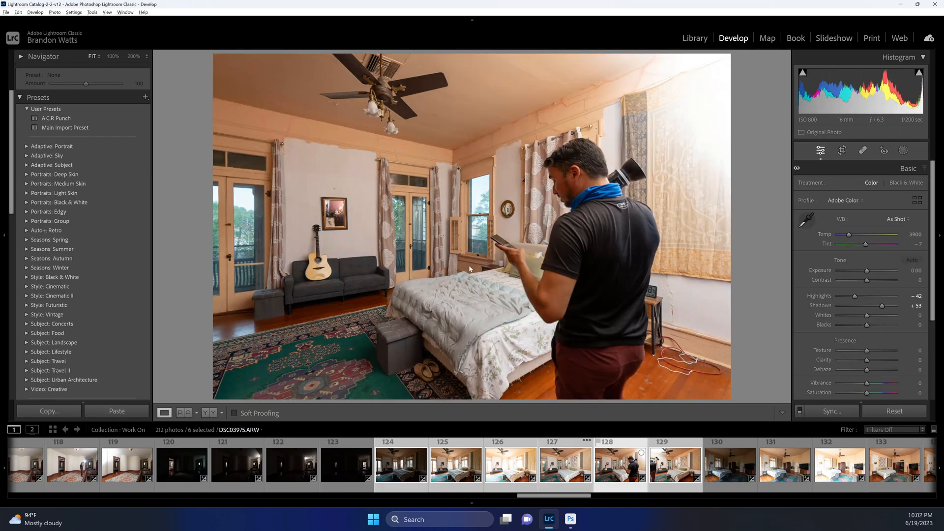
key("w")
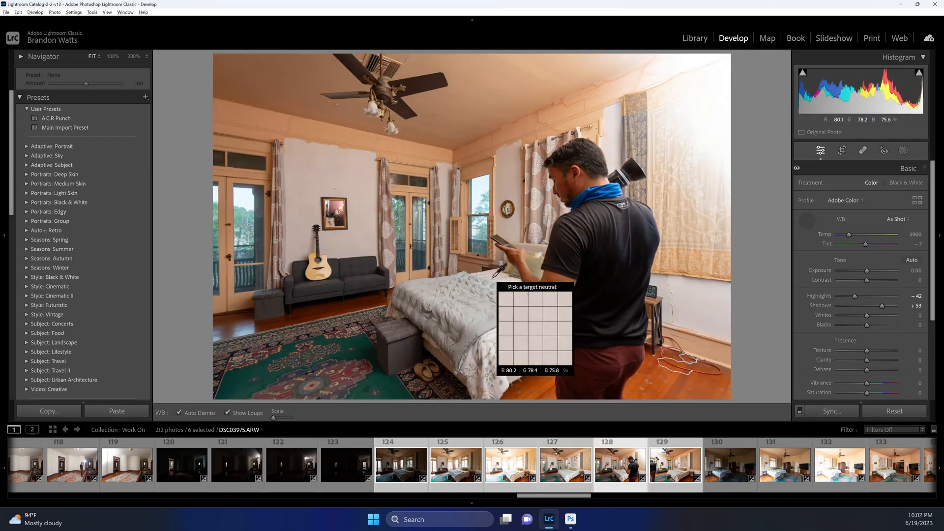
left_click(498, 280)
key("w")
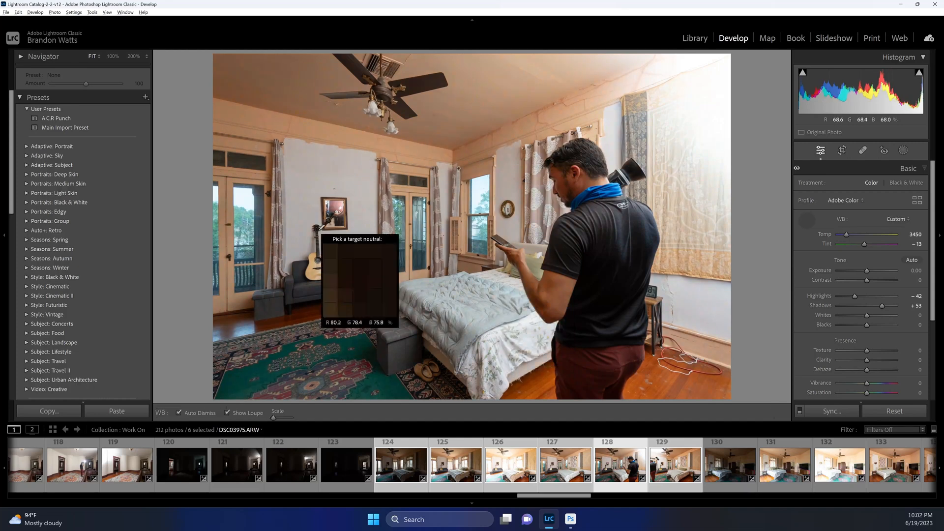
left_click(333, 238)
key("w")
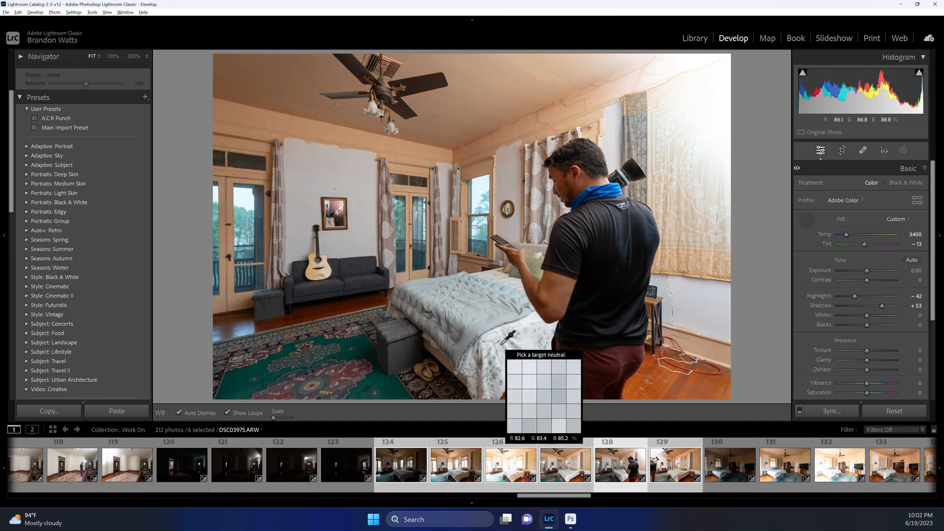
left_click(497, 345)
On DSC03976, sample the bedding for a white balance of Temp 3500, Tint -10, and resample near the picture on the wall.
left_click(669, 471)
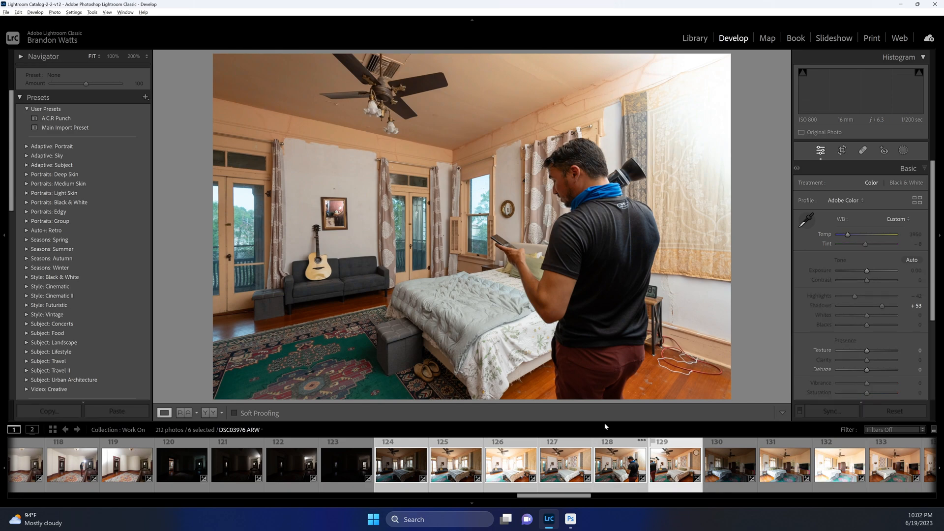
key("w")
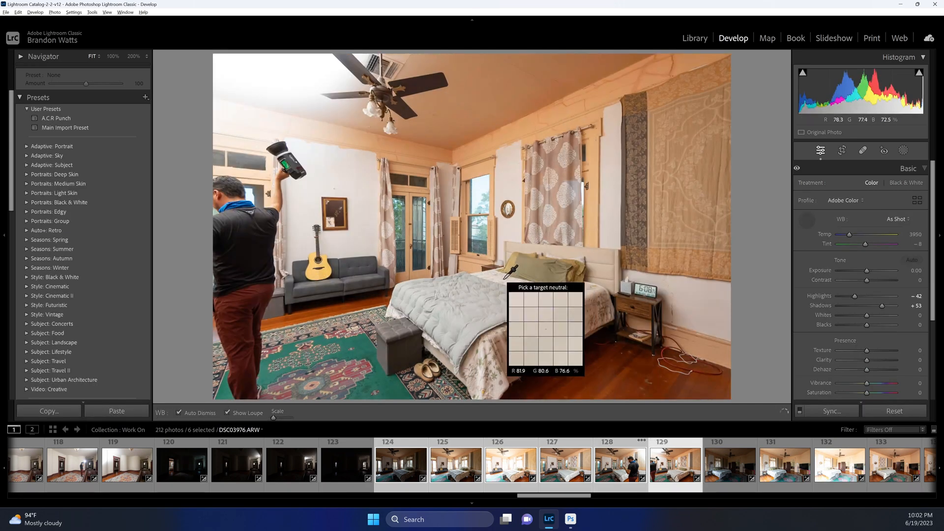
left_click(525, 294)
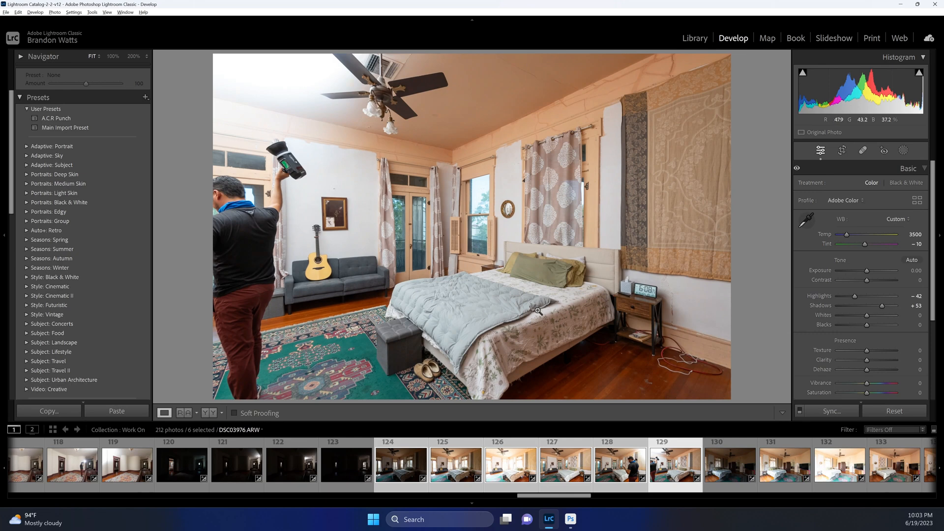
key("w")
left_click(362, 240)
Open the six selected bedroom photos as layers in Photoshop and return to Lightroom Classic.
right_click(676, 468)
mouse_move(723, 283)
left_click(819, 350)
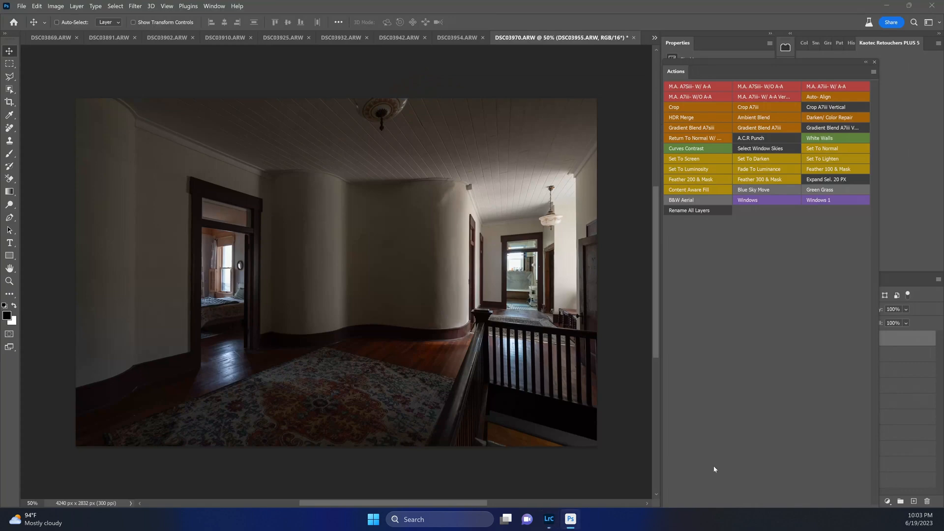
left_click(549, 520)
Select the eight bedroom photos 130 to 137 and sample the bedding on DSC03980 for Temp 3600, Tint -11.
scroll(583, 471, "down", 5)
scroll(583, 471, "down", 5)
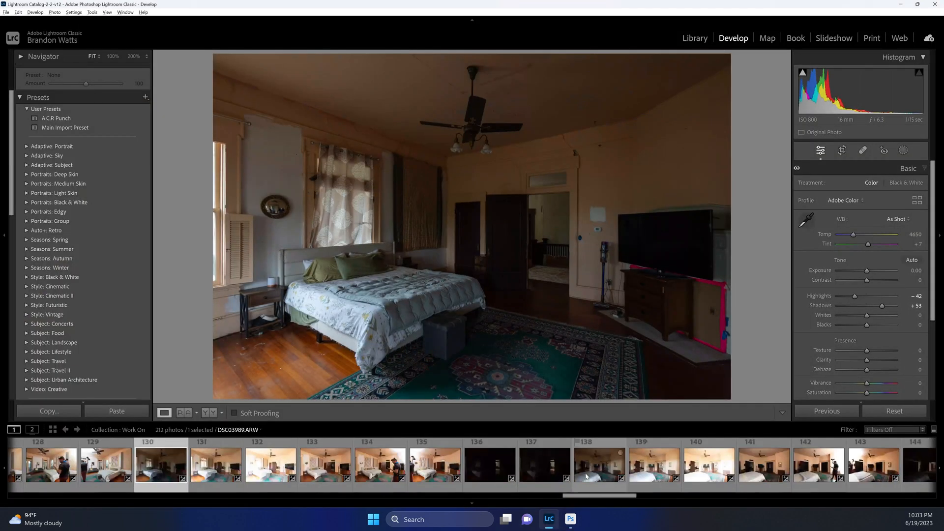
left_click(545, 465, "shift")
left_click(306, 462)
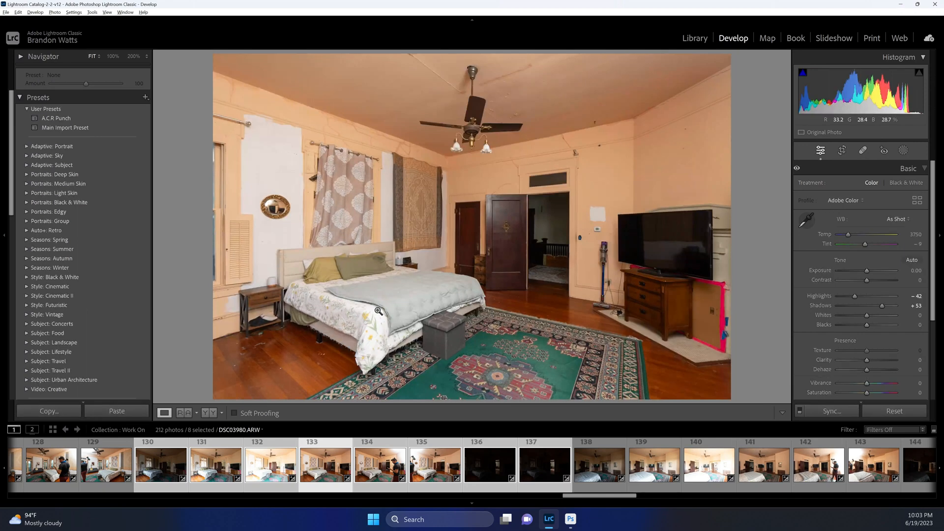
key("w")
left_click(377, 309)
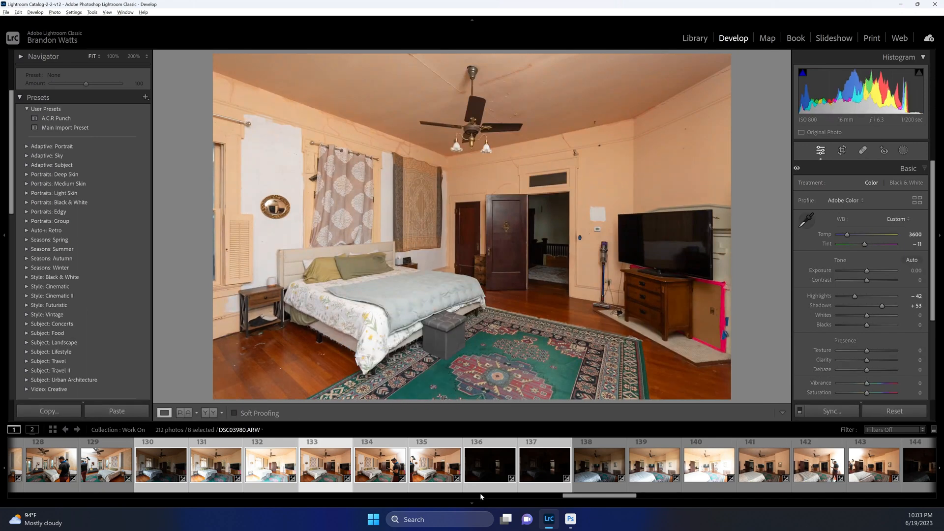
Sample the white bedding on DSC03981 for Temp 3500, Tint -14, and on DSC03982 for Temp 3950, Tint -8.
key("Right")
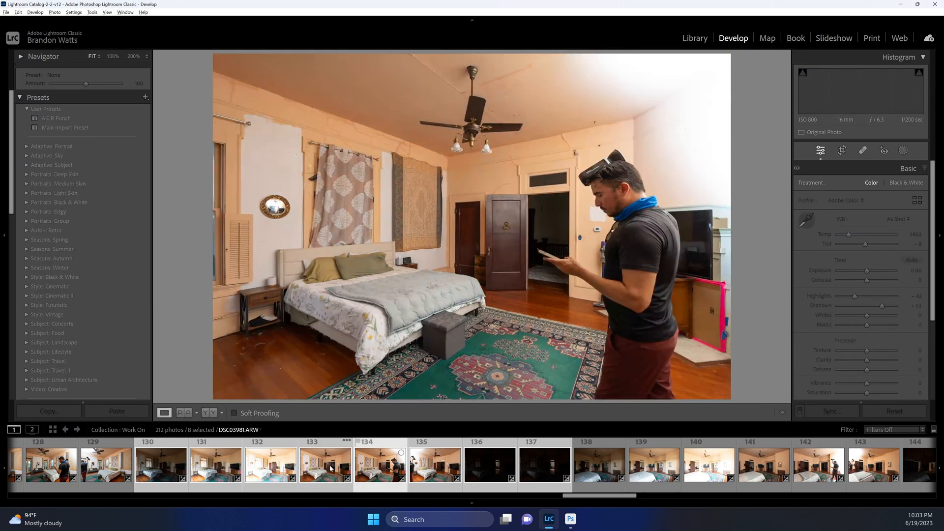
key("w")
left_click(376, 310)
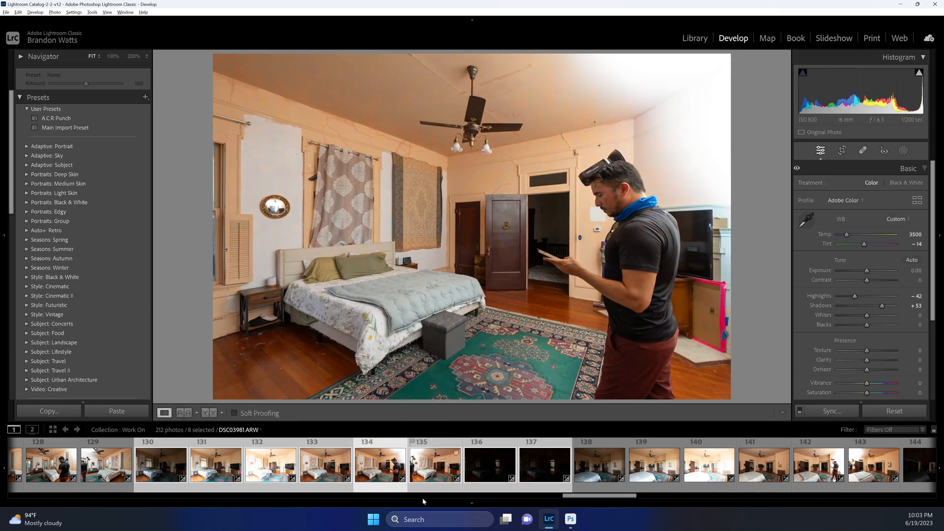
left_click(434, 472)
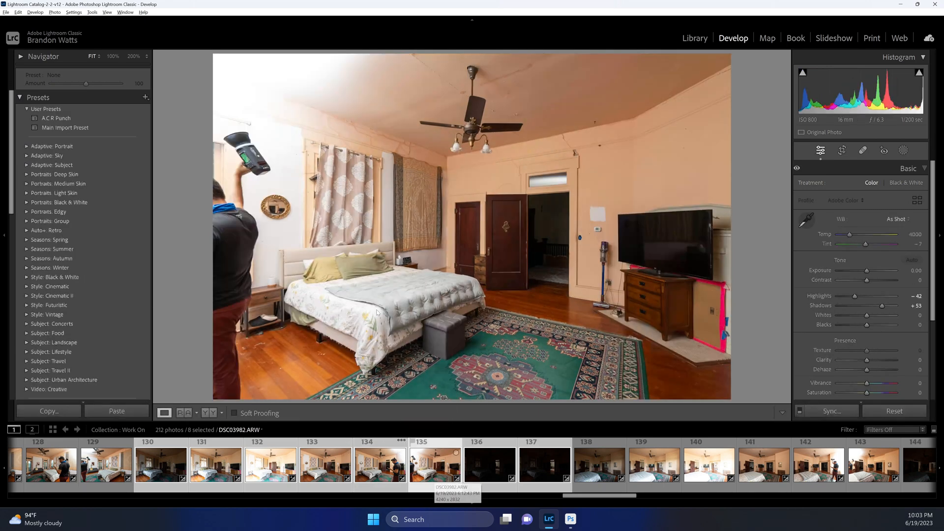
key("w")
left_click(377, 308)
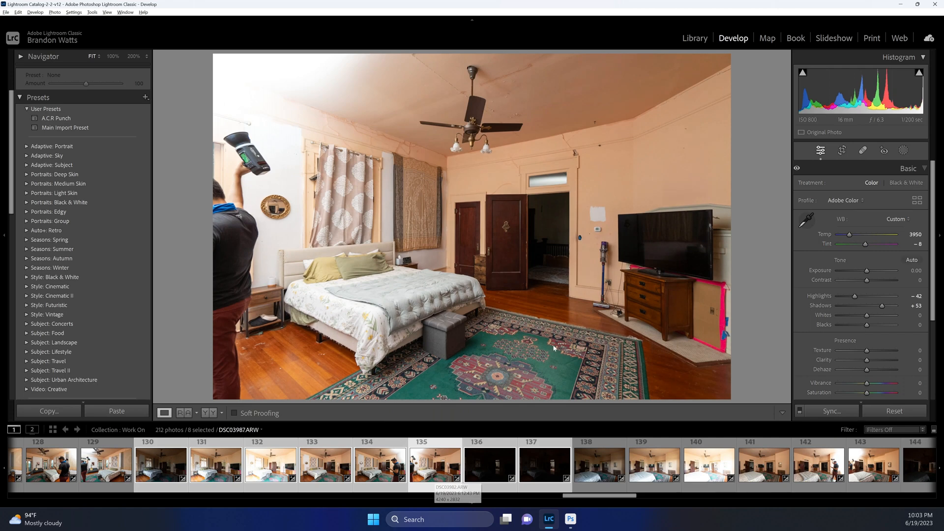
Set Highlights to about -8 on the dark photo DSC03987 and to -7 on DSC03988.
left_click(500, 476)
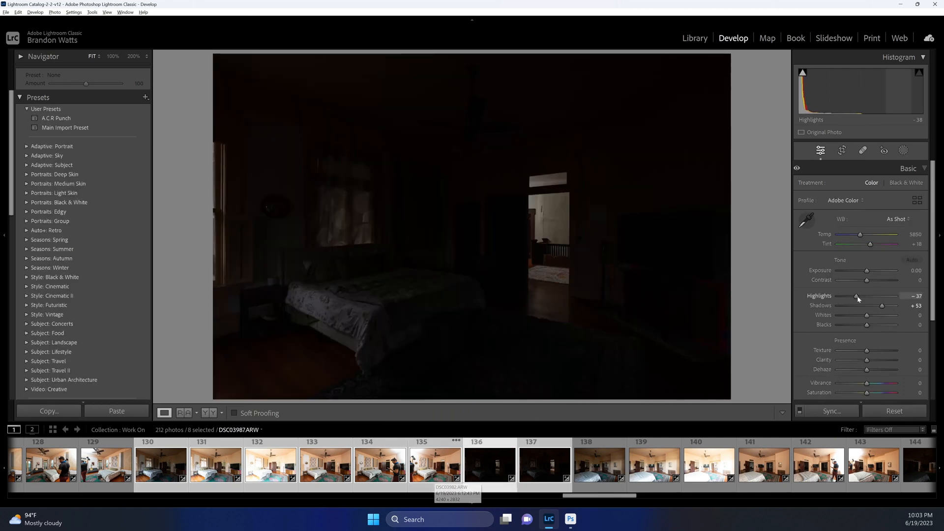
left_click_drag(861, 296, 865, 298)
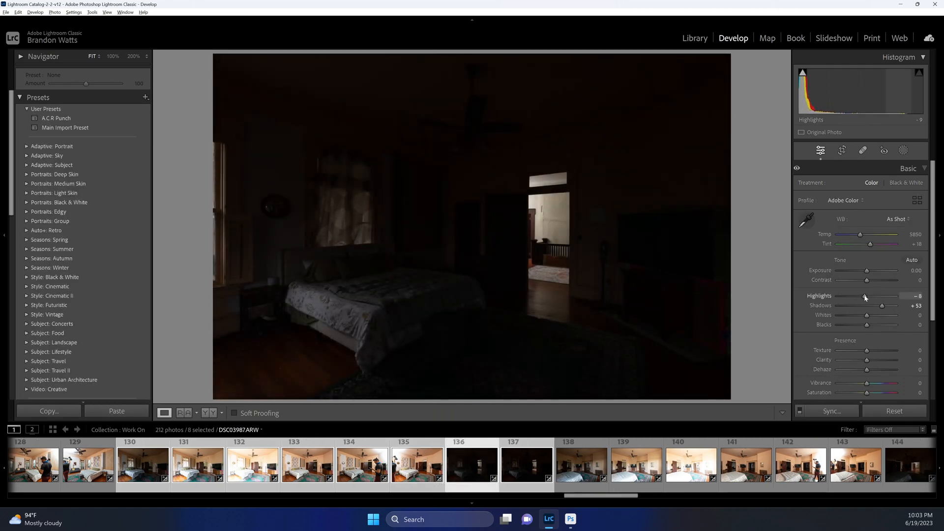
left_click(519, 484)
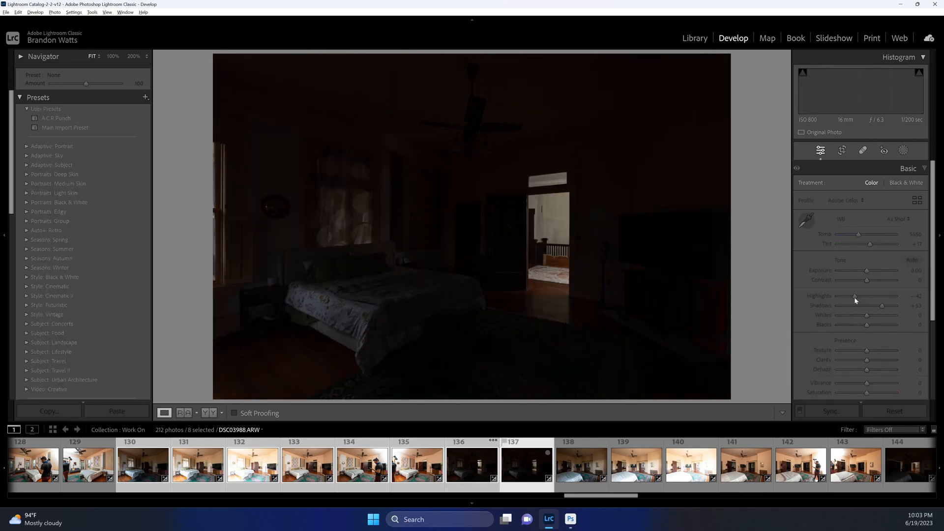
left_click_drag(855, 297, 864, 297)
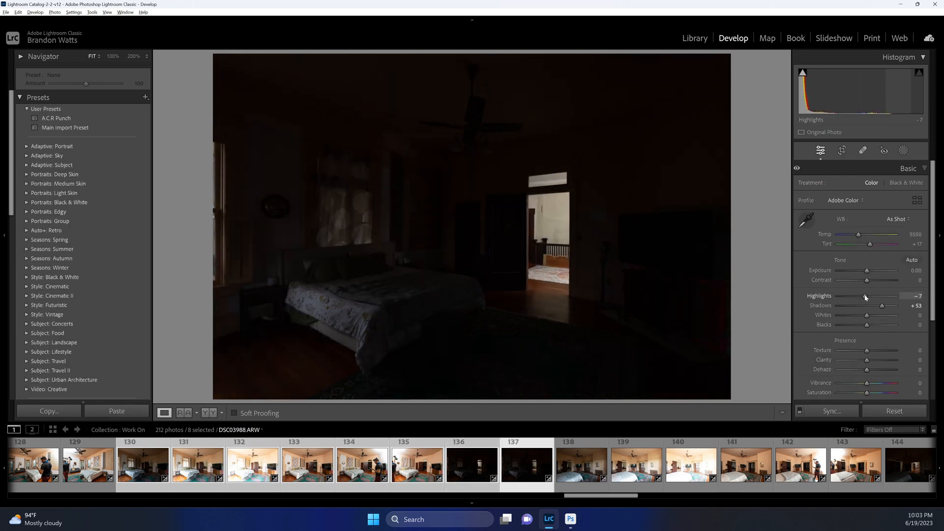
Open the eight selected bedroom photos as layers in Photoshop and return to Lightroom Classic.
right_click(526, 471)
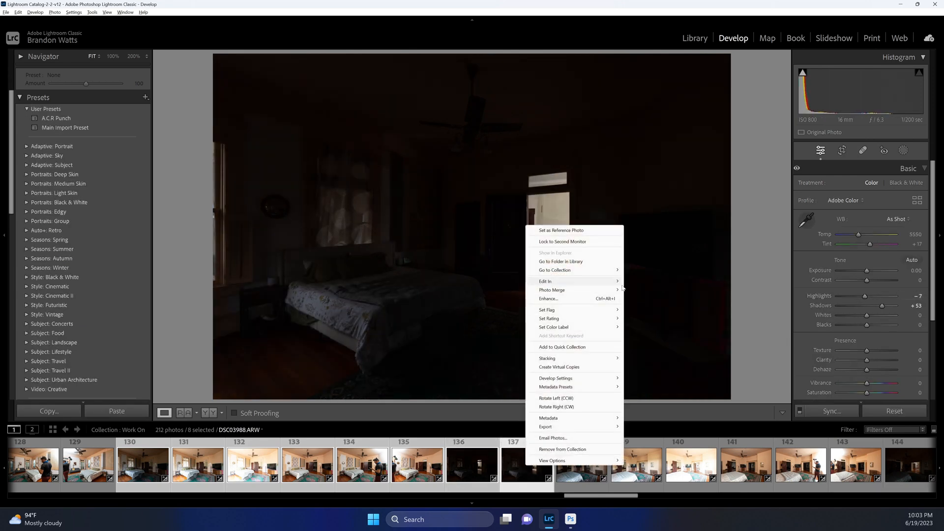
mouse_move(620, 283)
left_click(688, 350)
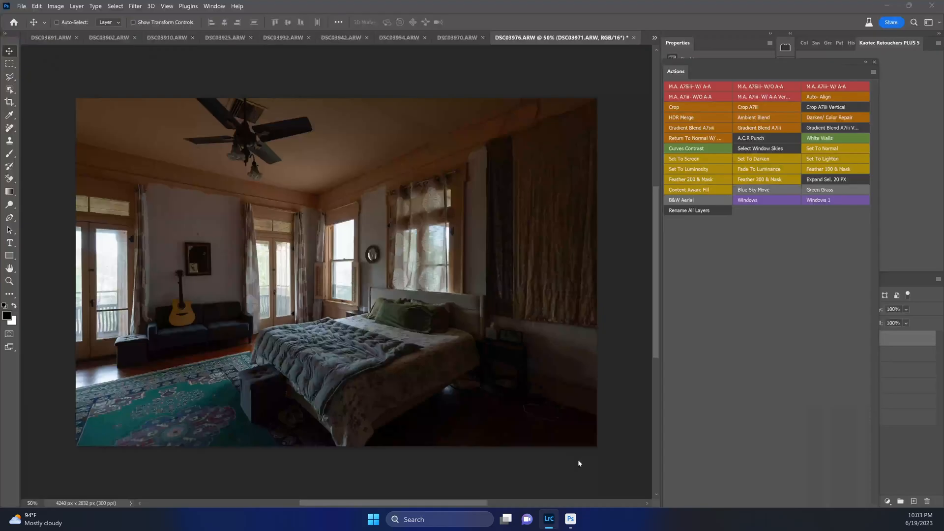
left_click(549, 520)
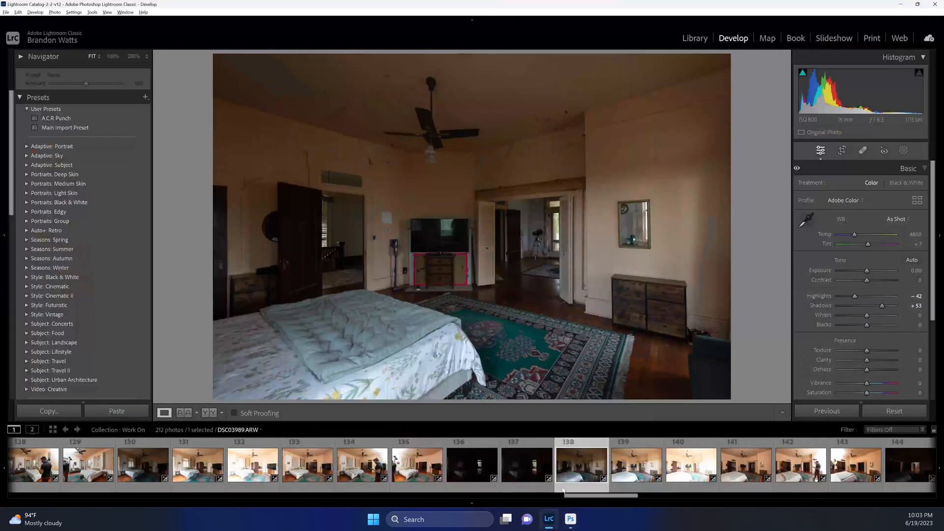
Select the nine bedroom photos 138 to 146, sample the bedding on DSC03992 for Temp 4300, Tint -11, and check the ceiling fan light.
scroll(570, 469, "down", 5)
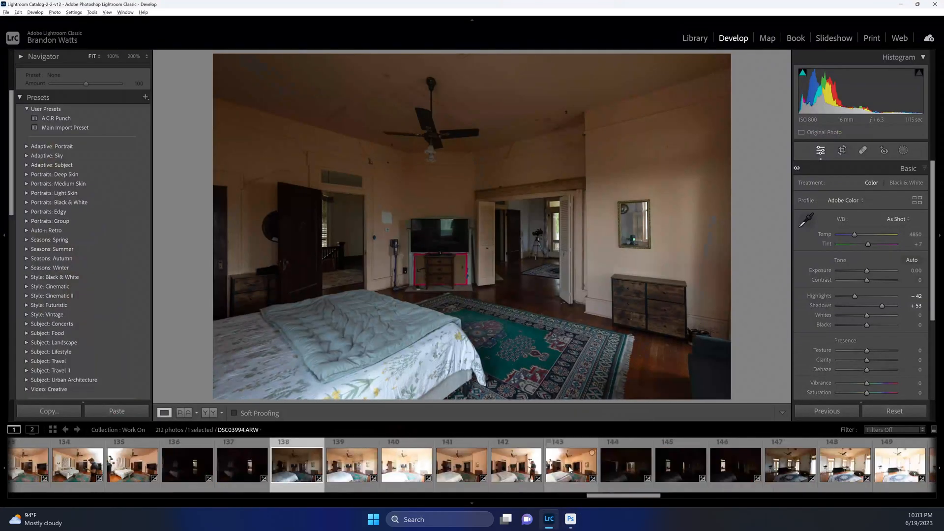
left_click(736, 465, "shift")
left_click(453, 464)
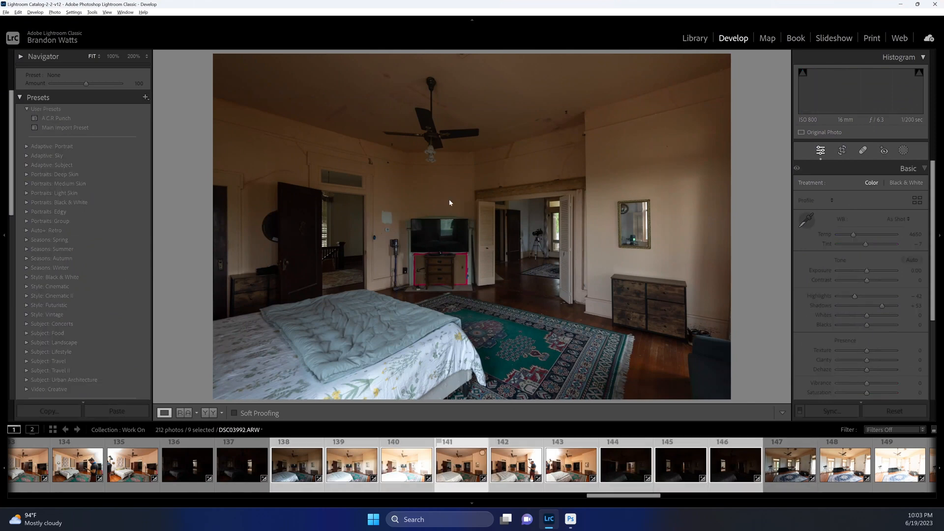
key("w")
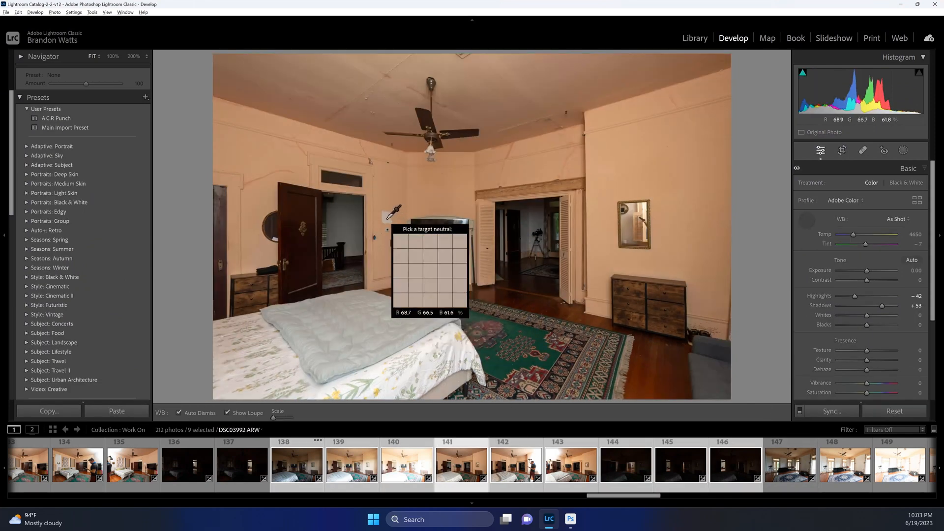
left_click(394, 295)
left_click(382, 367)
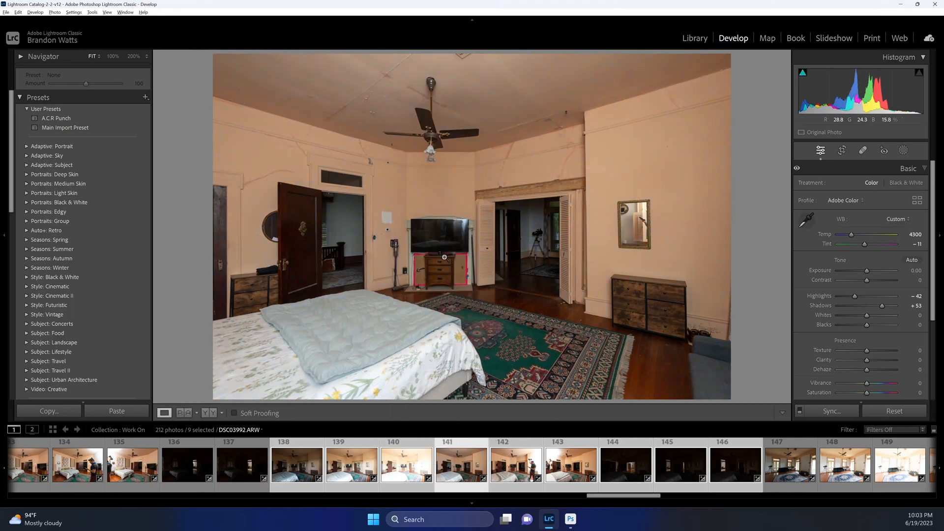
left_click(432, 149)
left_click(436, 164)
On DSC03993, sample the white bedding for a white balance of Temp 4150, Tint -10.
left_click(525, 465)
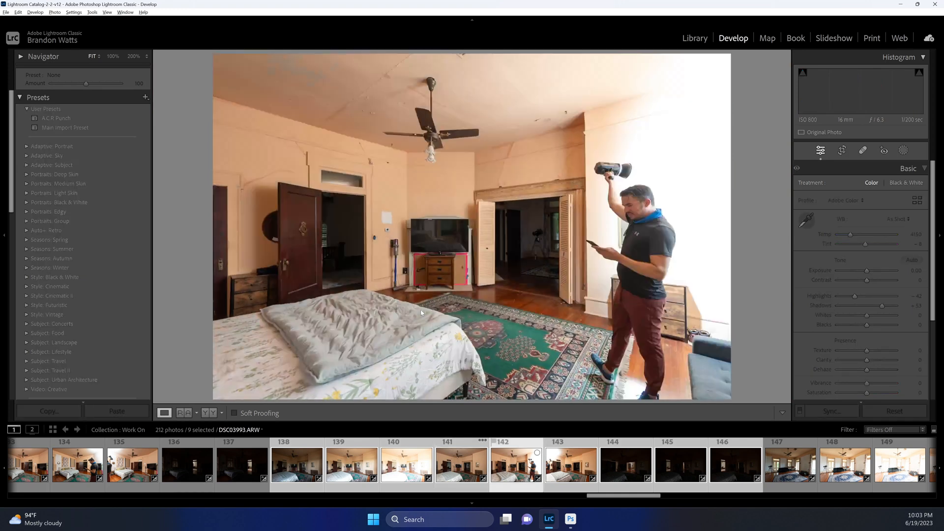
key("w")
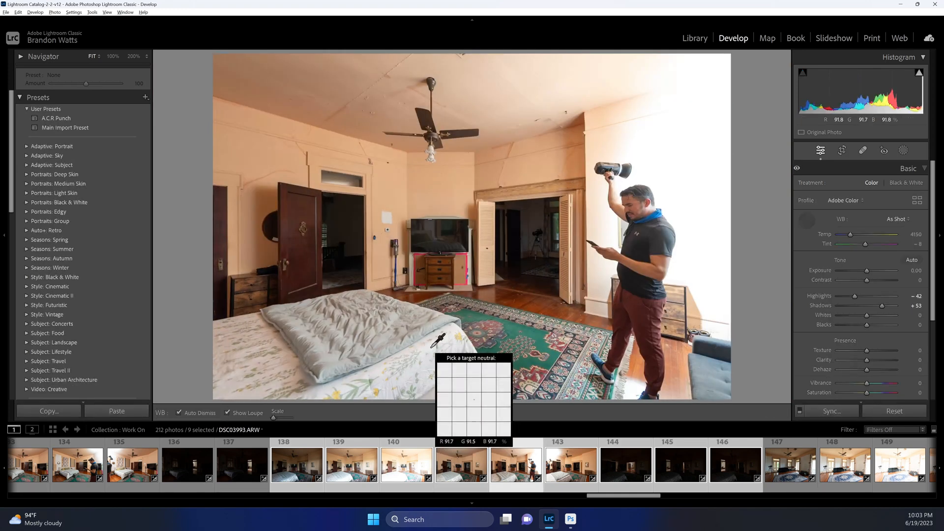
left_click(432, 347)
On DSC03992, resample the white bedding for Temp 4450, Tint -10, and reset Highlights to 0.
left_click(471, 470)
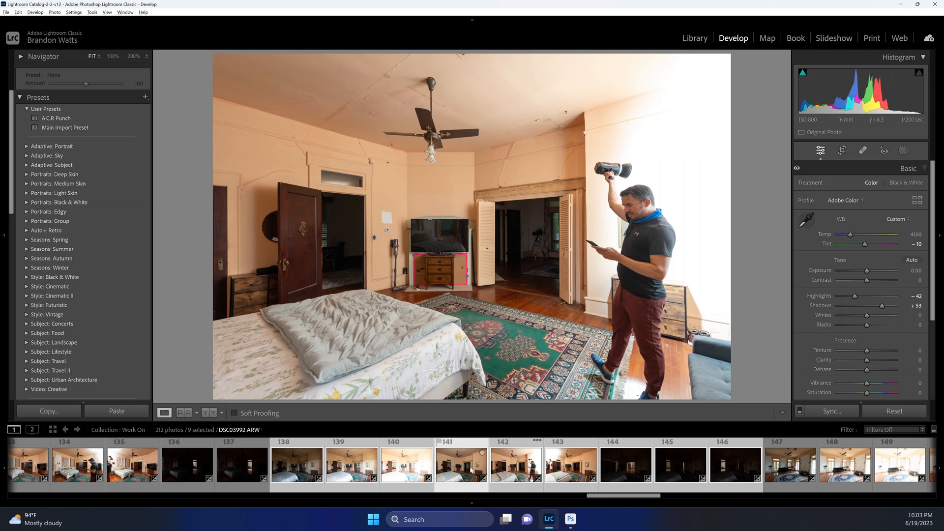
key("w")
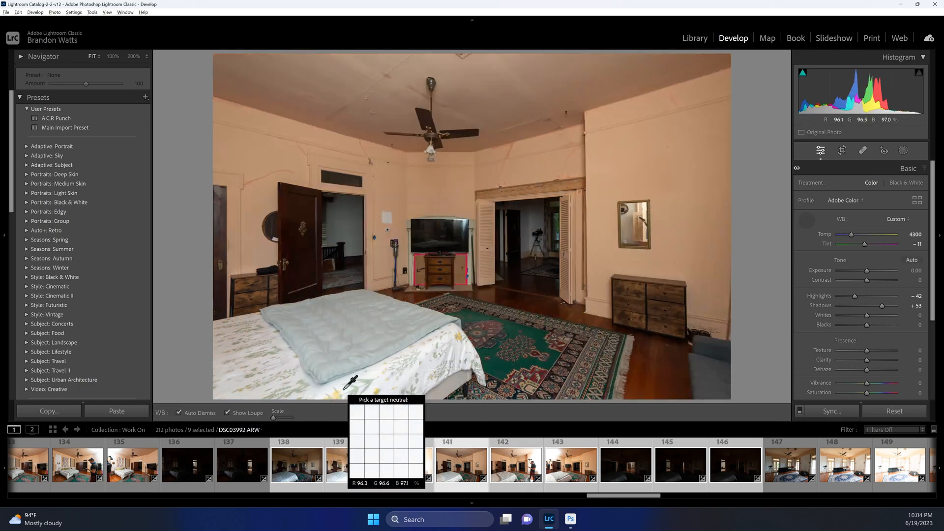
left_click(369, 377)
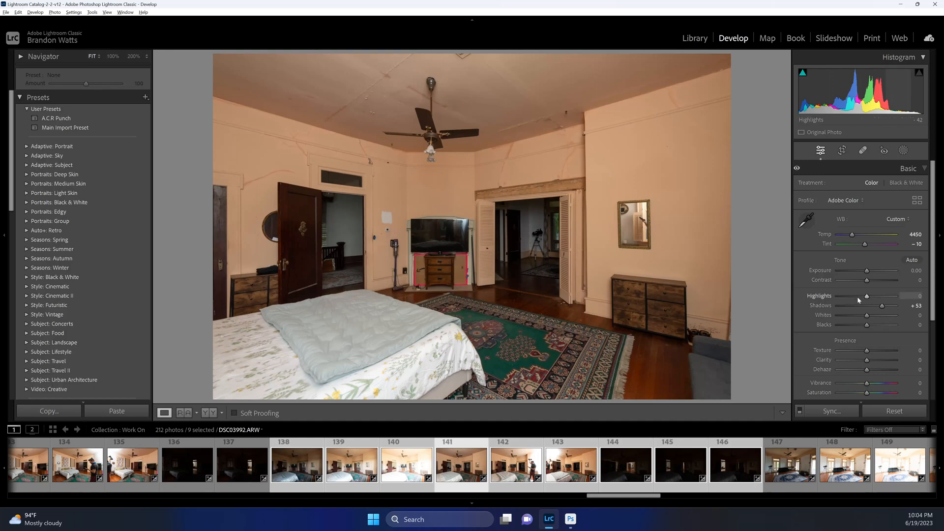
Raise DSC03992's Exposure slightly, and on DSC03994 sample the bedding for a white balance of Temp 3650, Tint -12.
left_click_drag(867, 271, 870, 275)
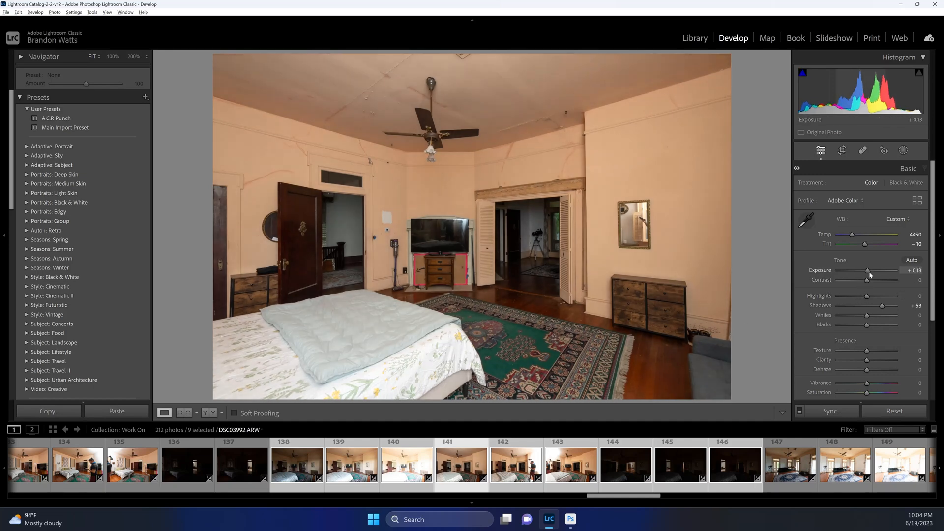
left_click(563, 460)
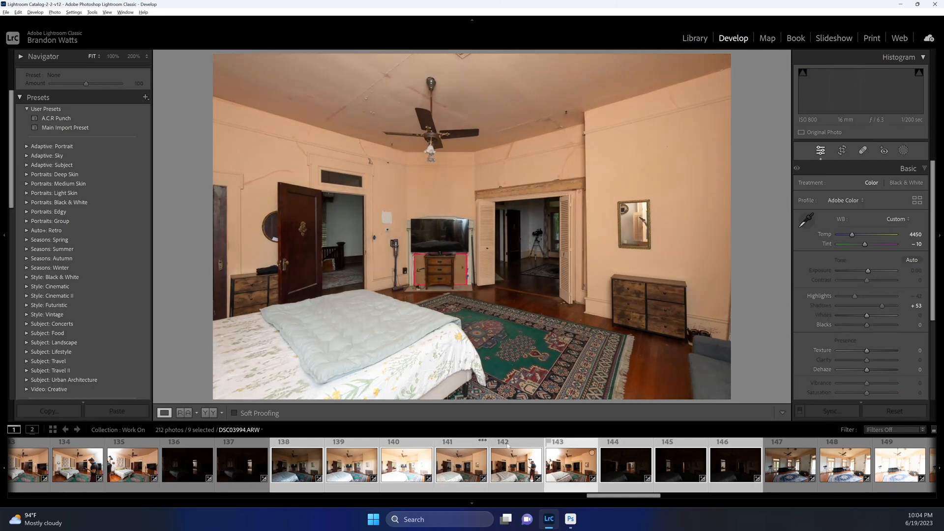
key("w")
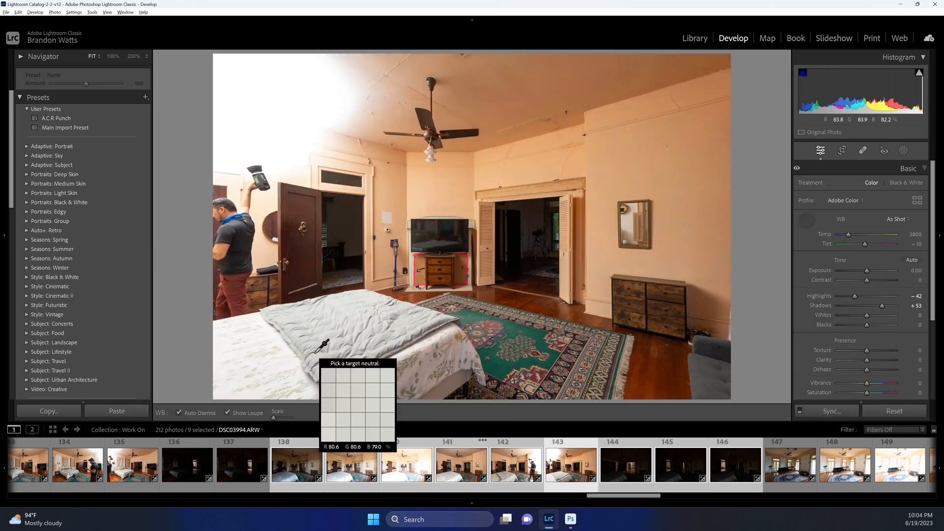
left_click(285, 352)
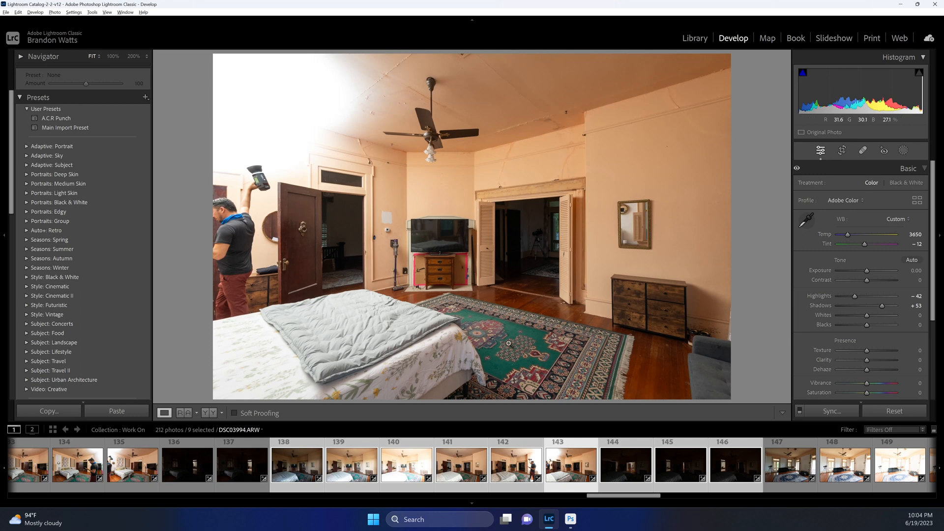
key("w")
left_click(423, 349)
On DSC03997, sample a neutral in the lit room beyond the louvered doors for Temp 5150, Tint -6, and set Highlights to -9.
left_click(633, 460)
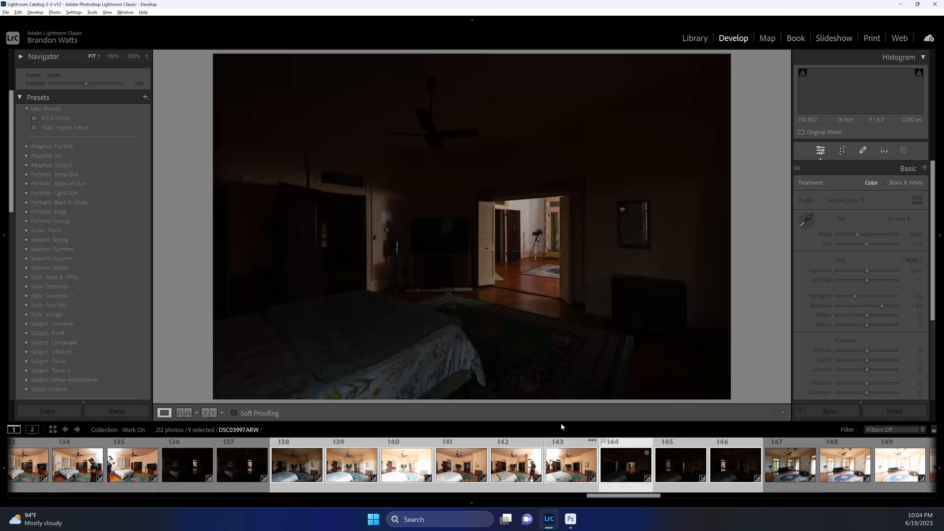
left_click(537, 247)
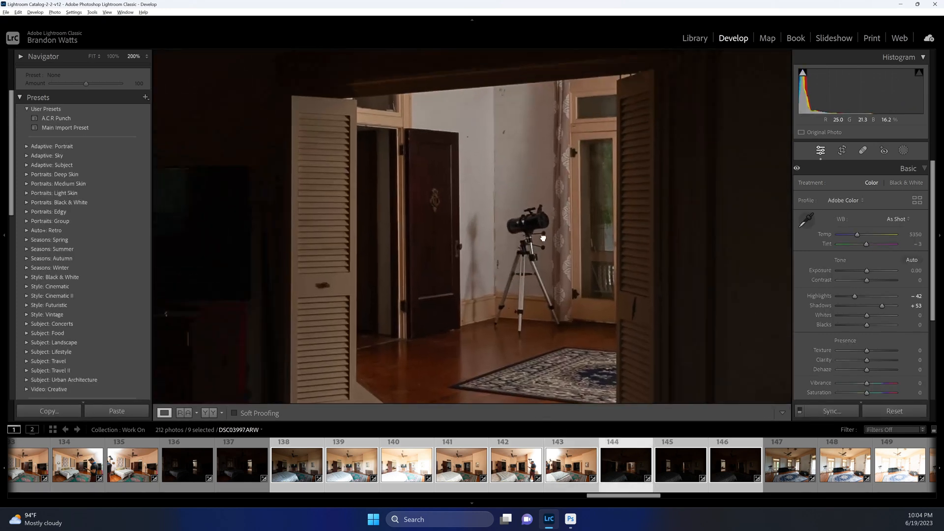
key("w")
left_click(520, 290)
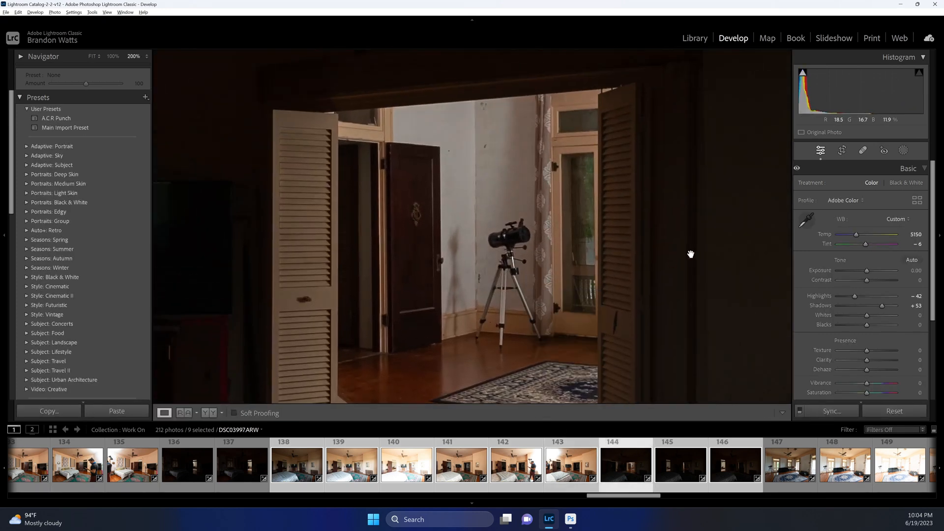
left_click_drag(855, 296, 864, 297)
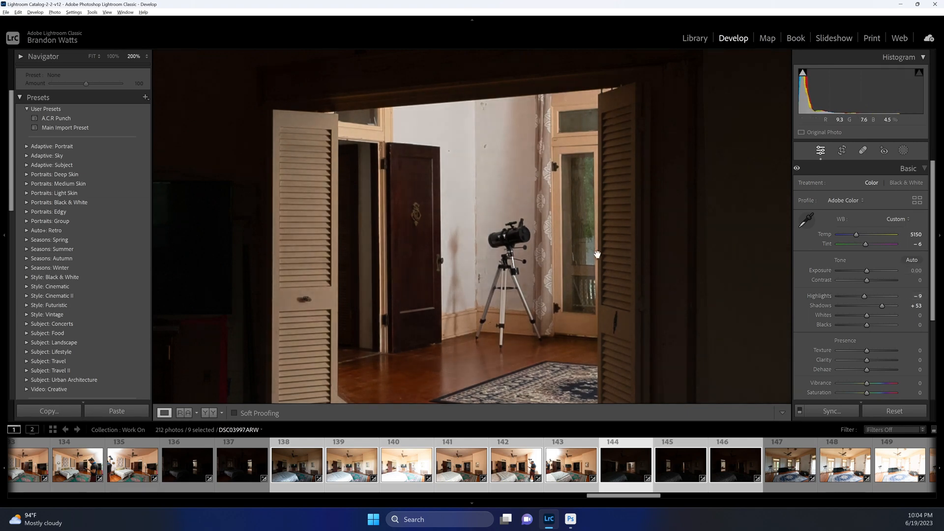
Check DSC03998's doorway, and on DSC03999 sample beyond the lit doorway for Tint +18, and set Highlights -21, Temp 5650.
key("Right")
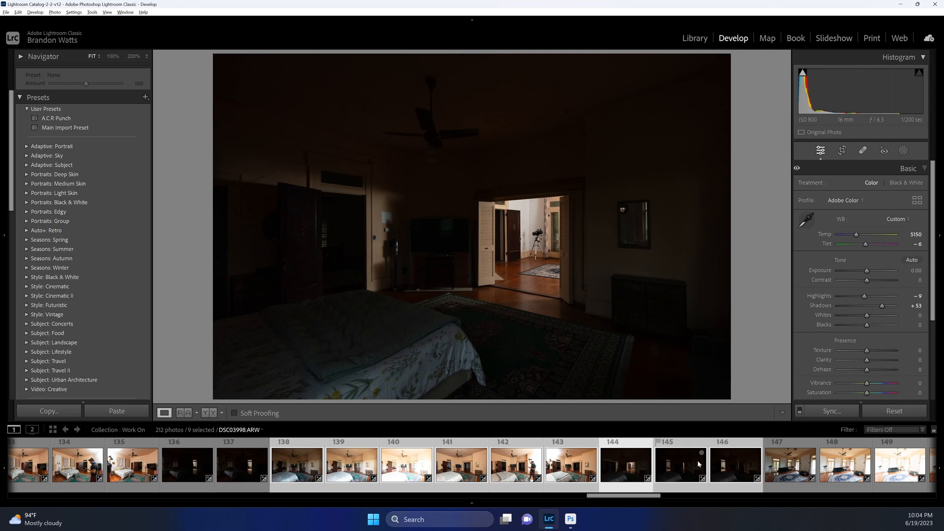
left_click(701, 464)
left_click(500, 232)
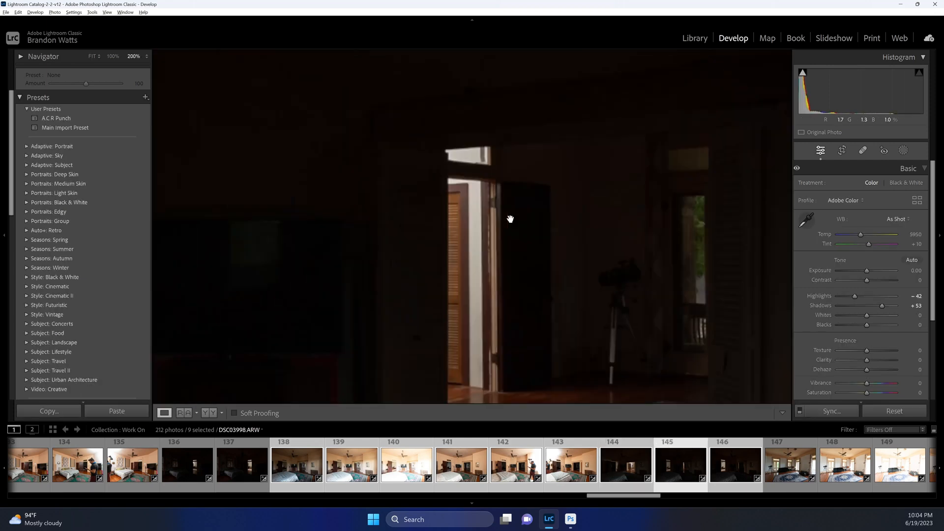
left_click(693, 379)
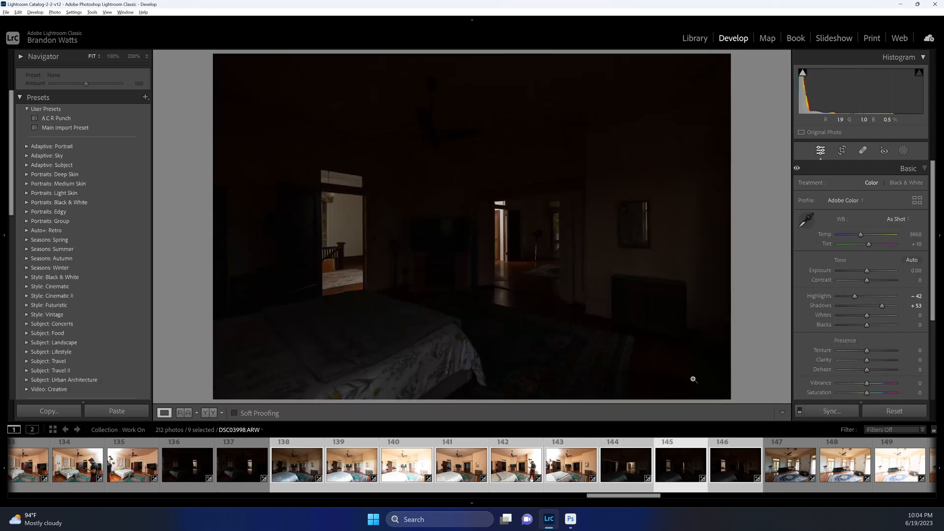
left_click(729, 468)
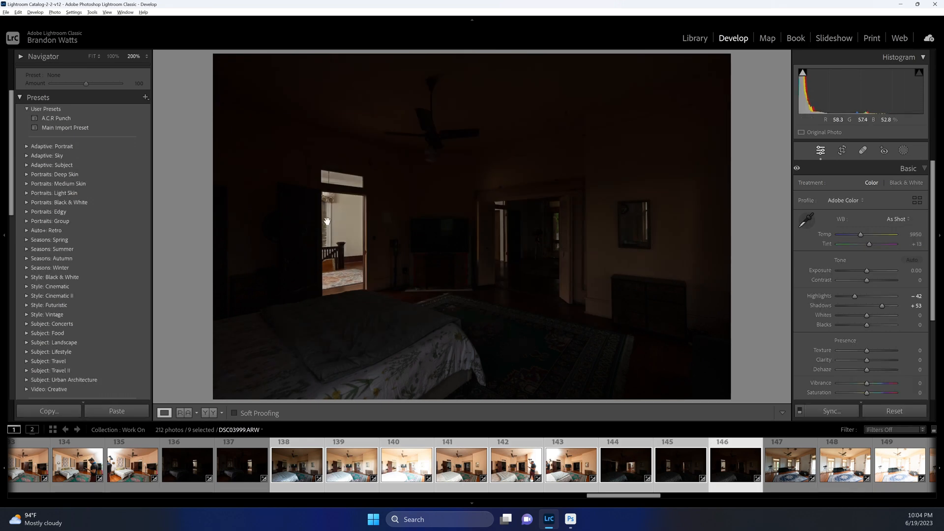
left_click(327, 221)
key("w")
left_click(328, 199)
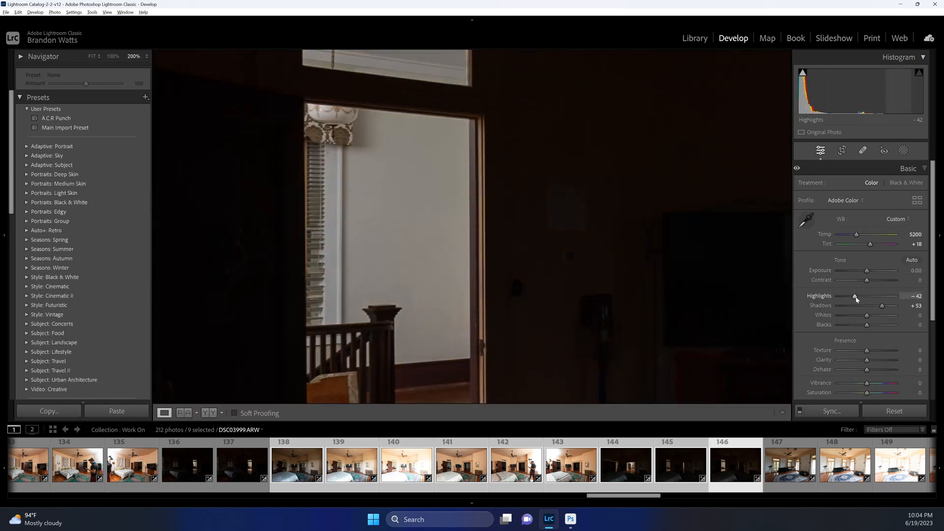
left_click_drag(856, 299, 862, 299)
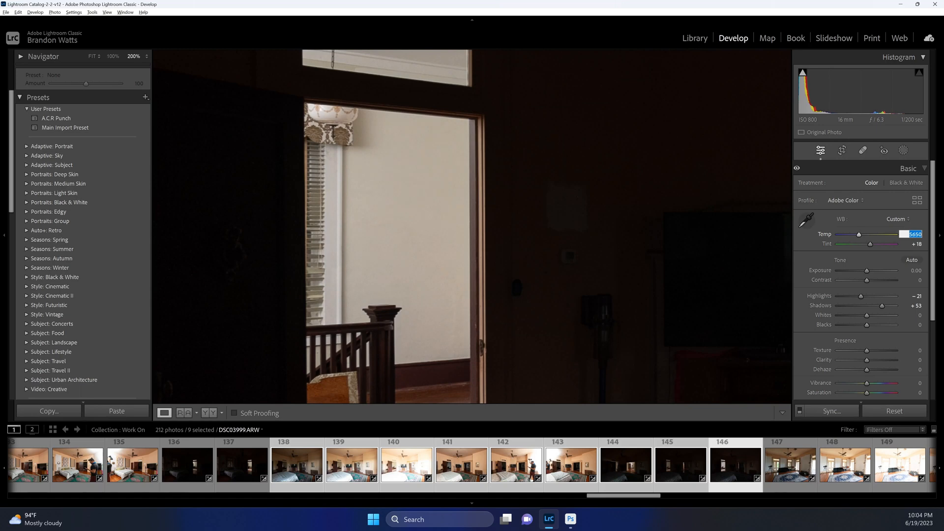
left_click(681, 276)
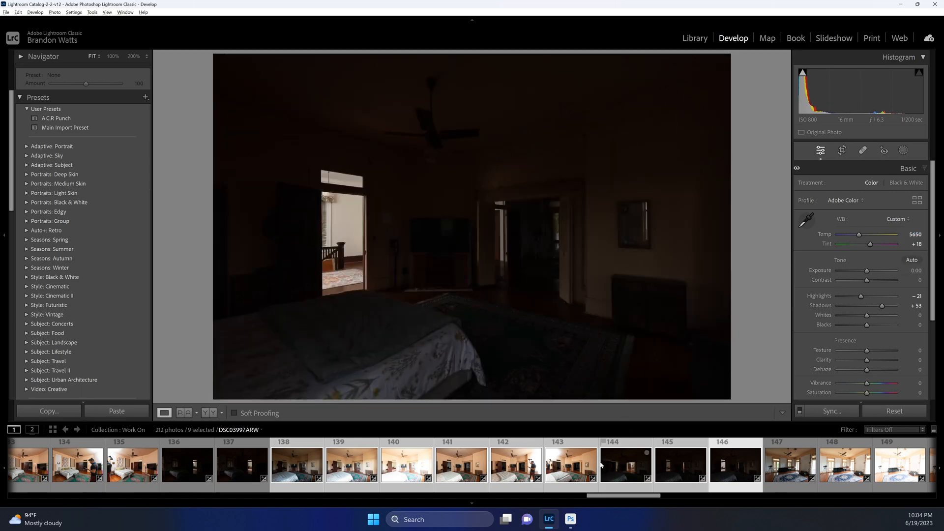
Open the nine selected bedroom photos 138 to 146 as layers in Photoshop and return to Lightroom Classic.
left_click(694, 459)
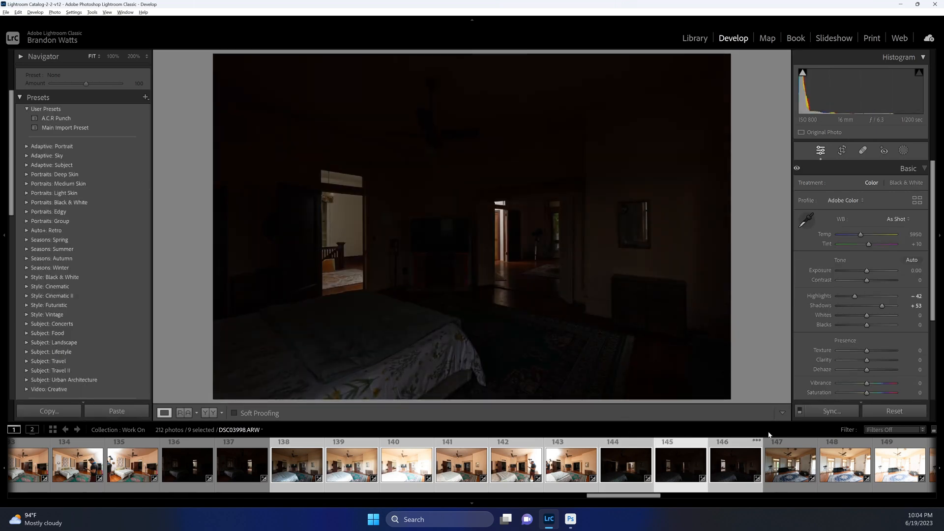
scroll(785, 476, "down", 5)
right_click(464, 472)
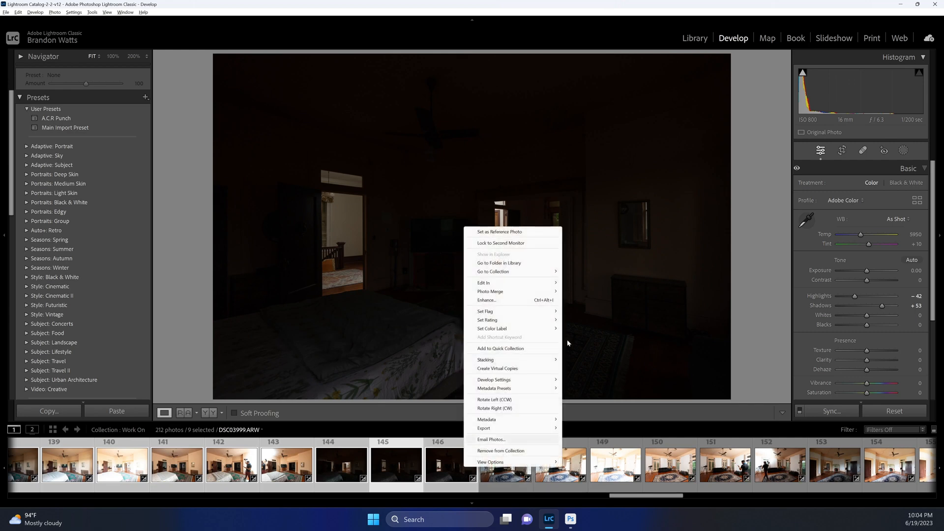
left_click(499, 464)
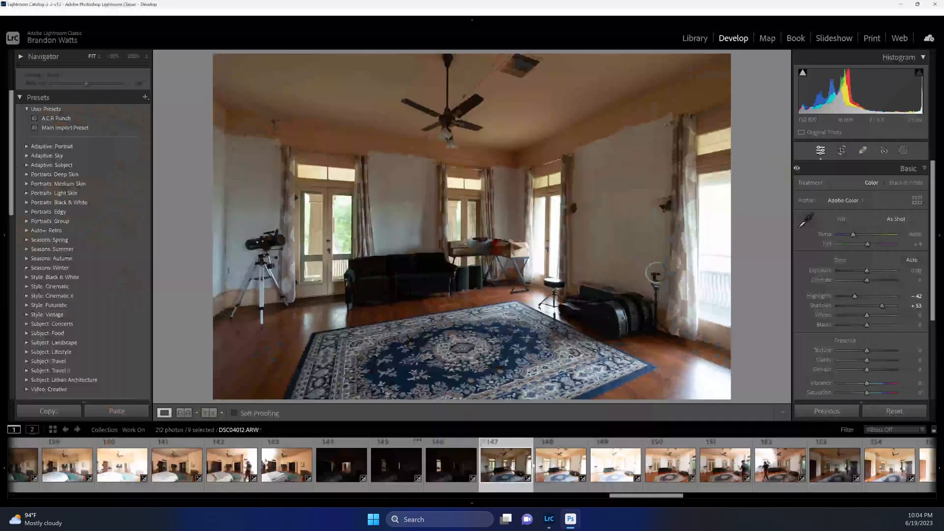
Select the six living room photos 147 to 152 and sample the white wall on DSC04016 for Temp 4200, Tint -12.
scroll(561, 467, "down", 5)
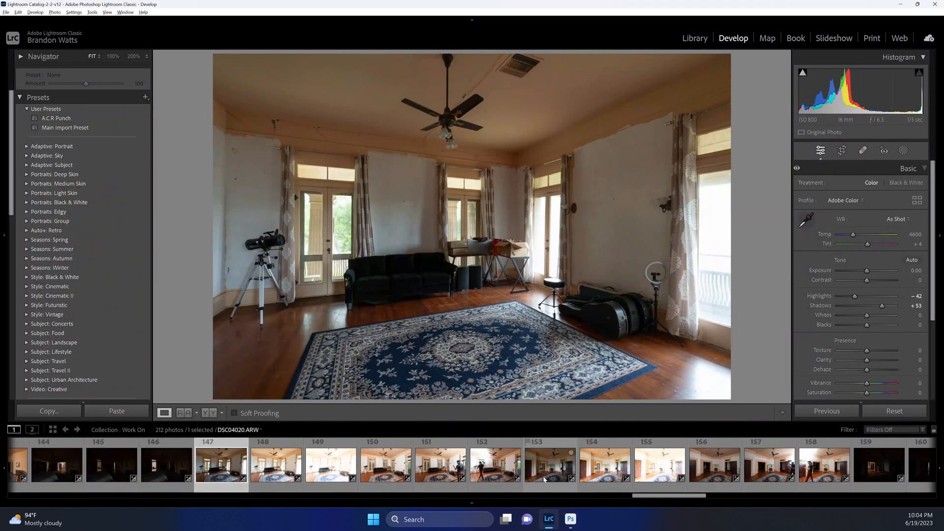
left_click(483, 472, "shift")
left_click(393, 463)
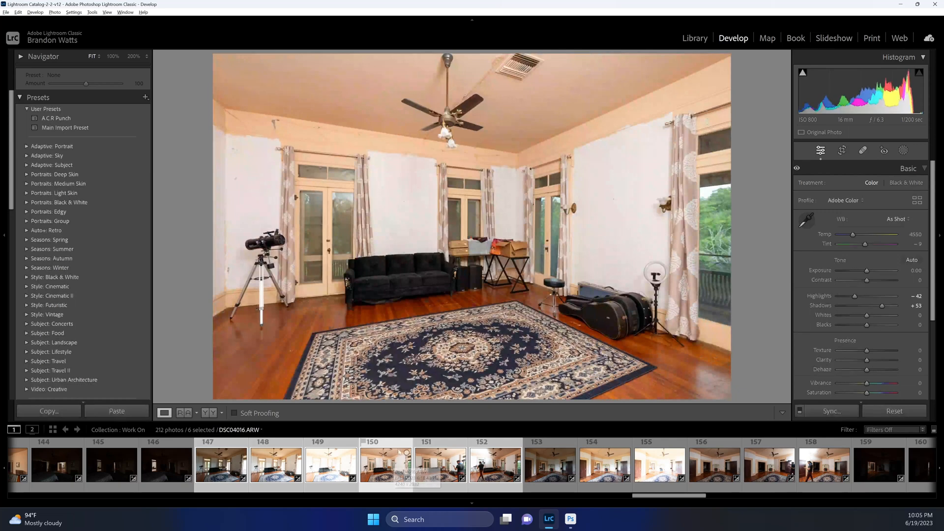
right_click(373, 485)
left_click(370, 476)
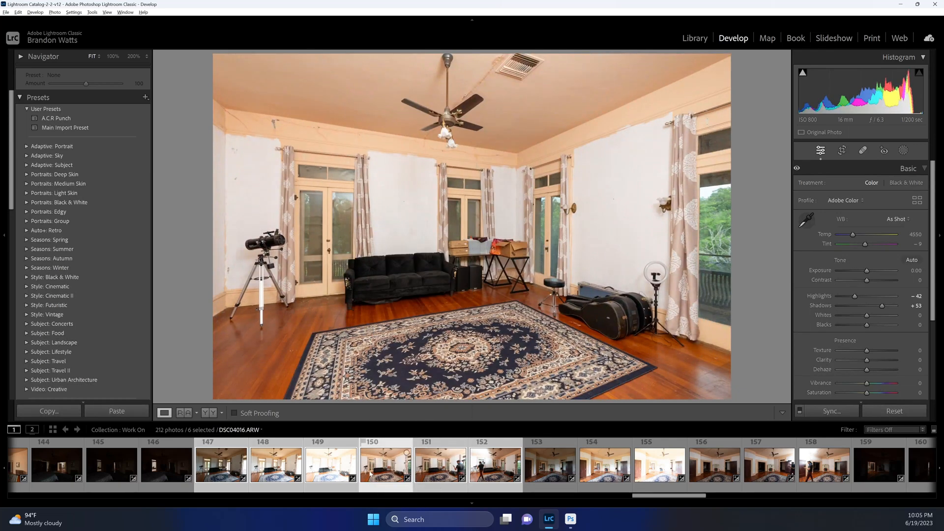
key("w")
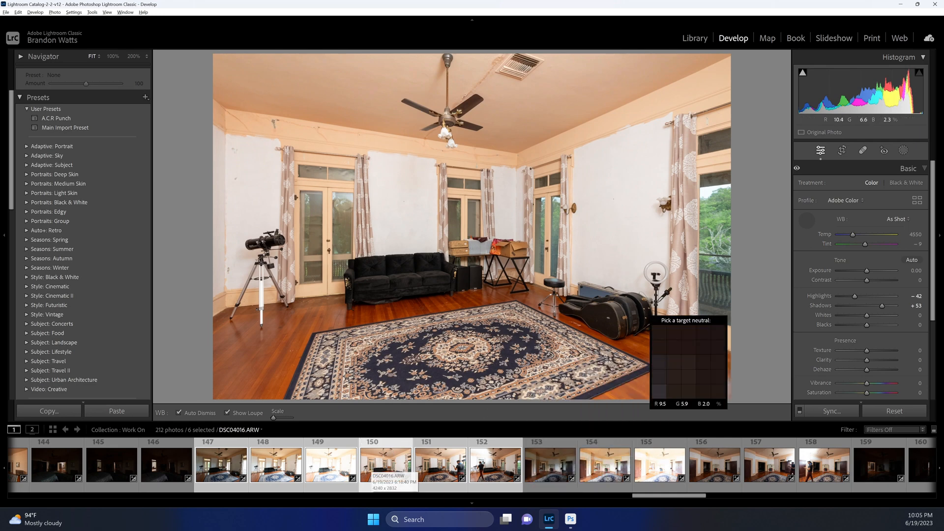
left_click(637, 263)
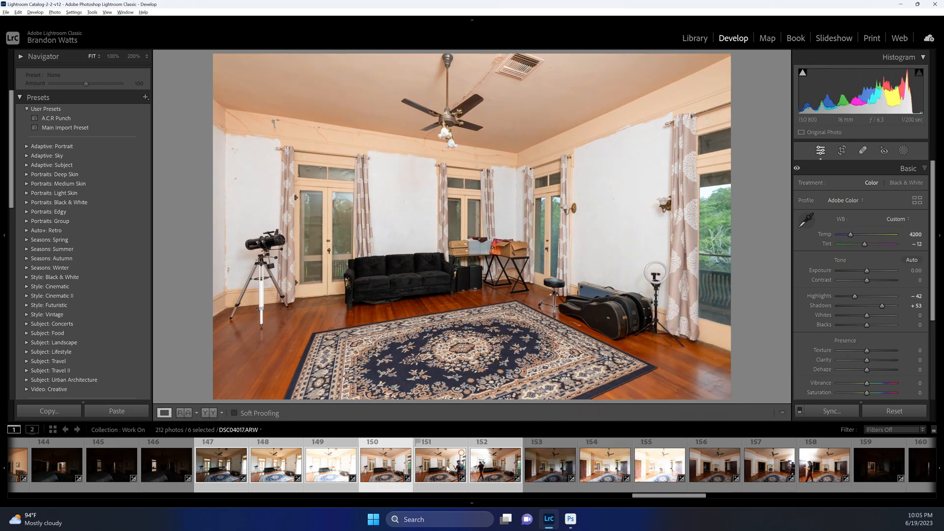
On DSC04016, resample the white balance from the ring light for Temp 4300, Tint -10.
key("w")
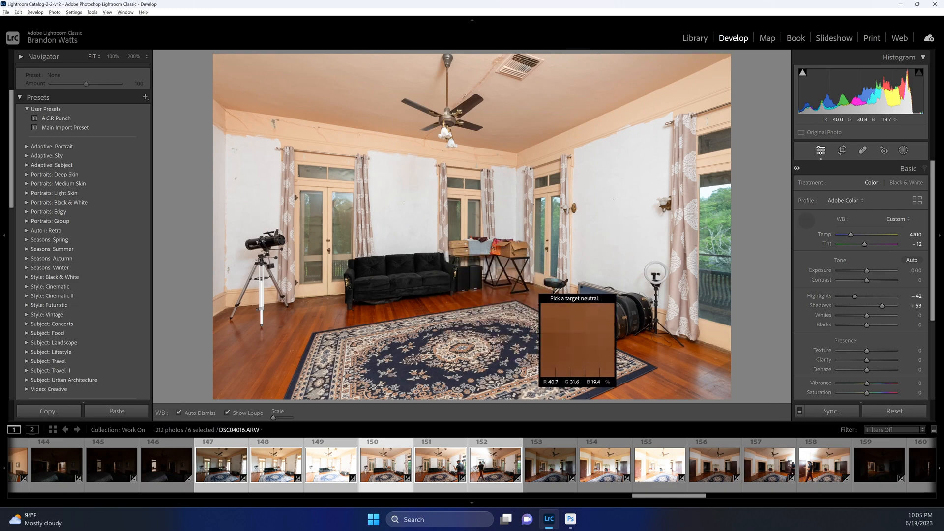
key("w")
left_click(673, 271)
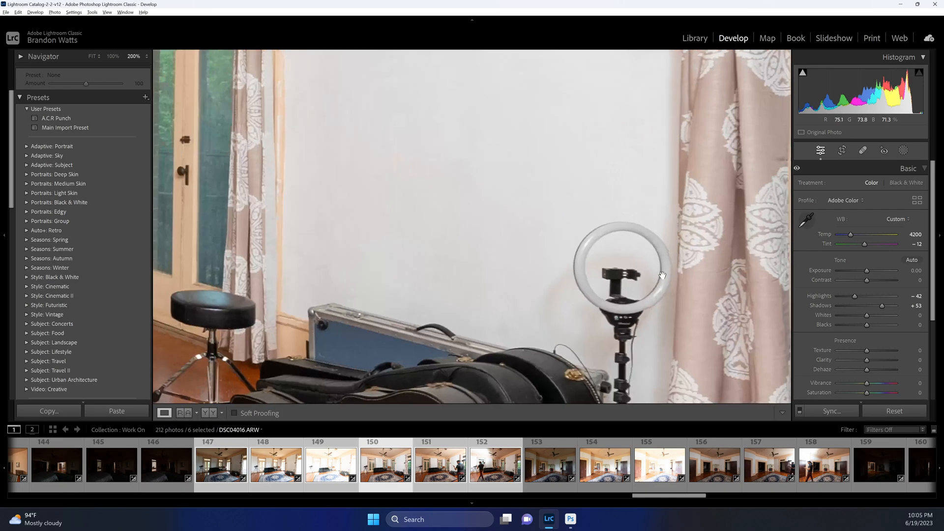
key("w")
left_click(665, 284)
key("z")
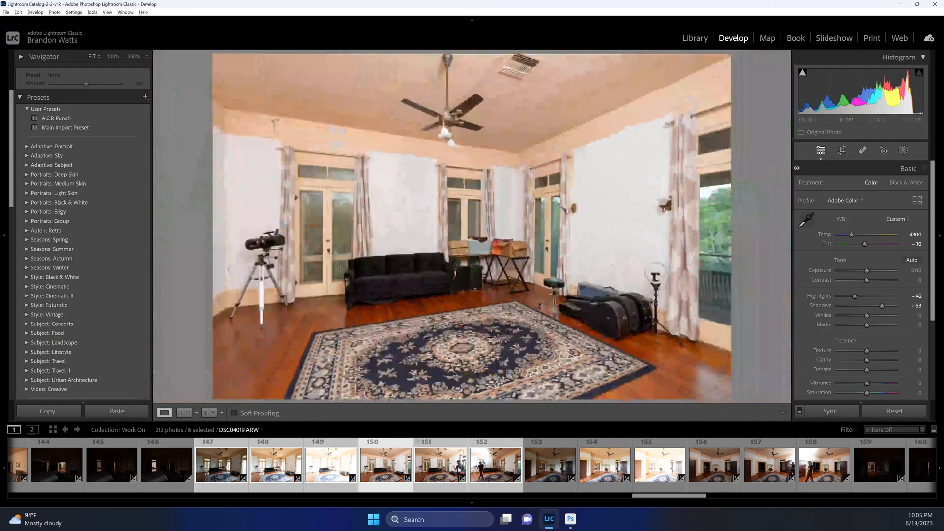
On DSC04017, set the white balance Temp to 4550.
key("Right")
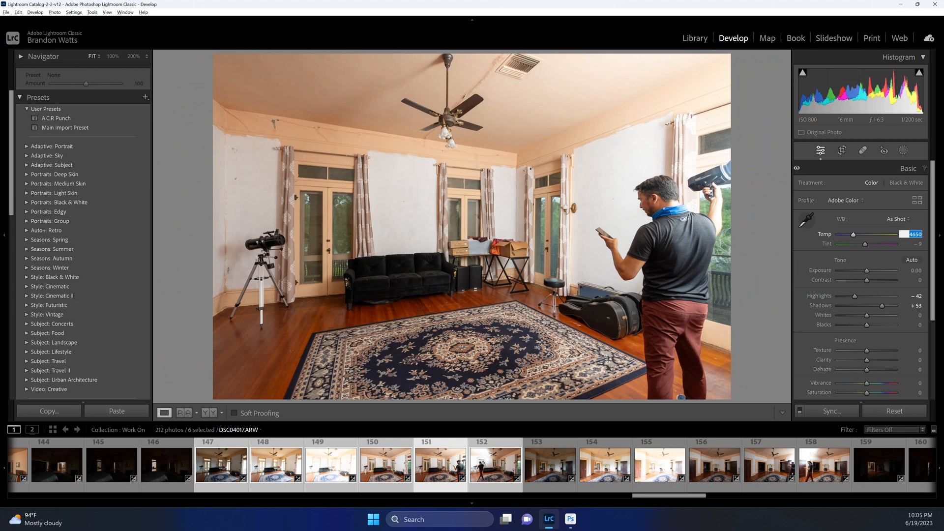
type("4550")
key("Return")
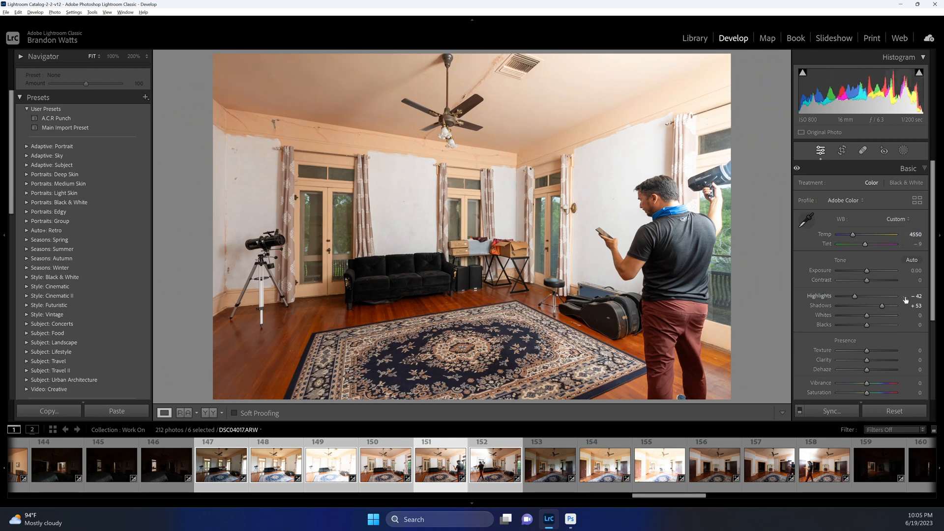
On DSC04019, raise Exposure to +0.40 and set the white balance to Temp 4200, Tint -8.
left_click(500, 474)
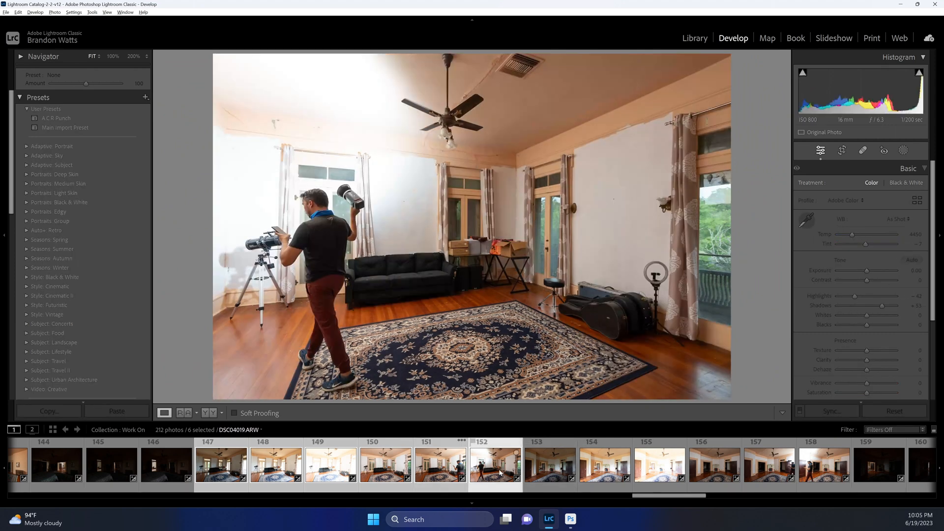
left_click_drag(868, 271, 871, 274)
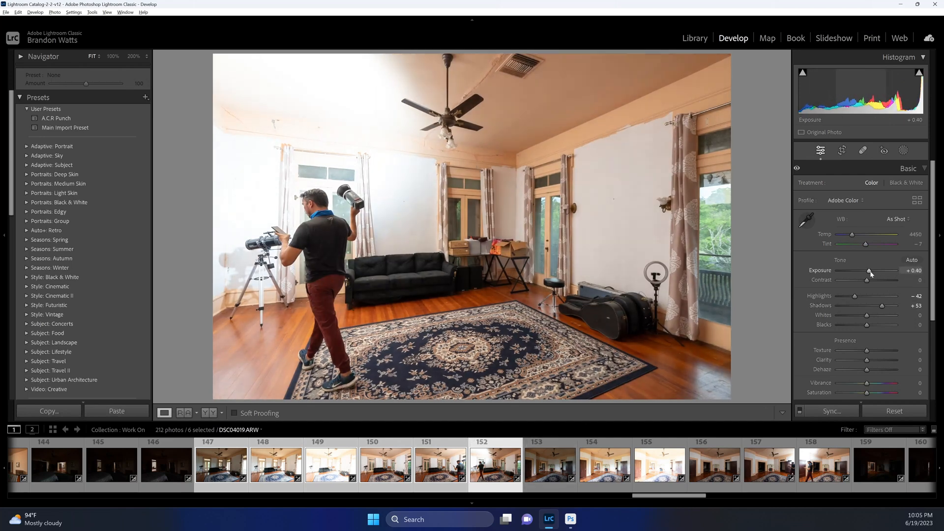
left_click(914, 235)
key("Down")
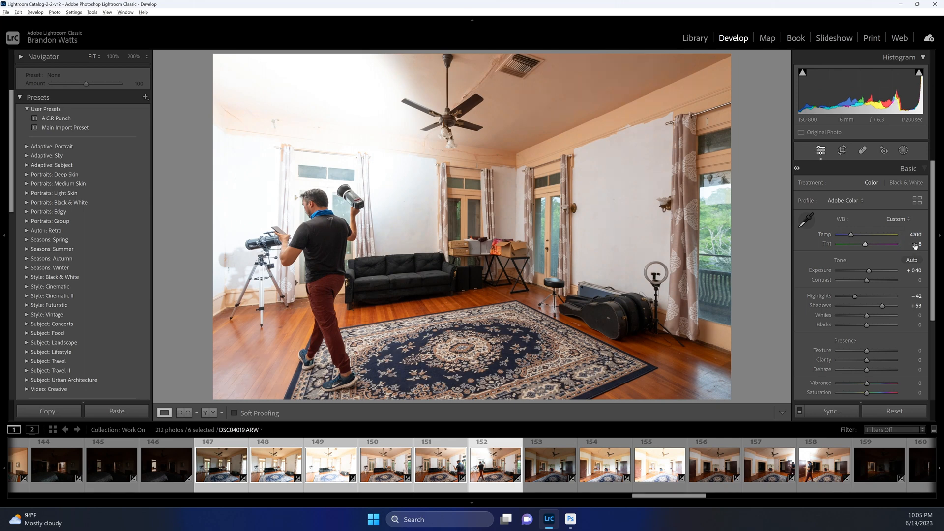
Open the six selected living room photos as layers in Photoshop and return to Lightroom Classic.
right_click(502, 462)
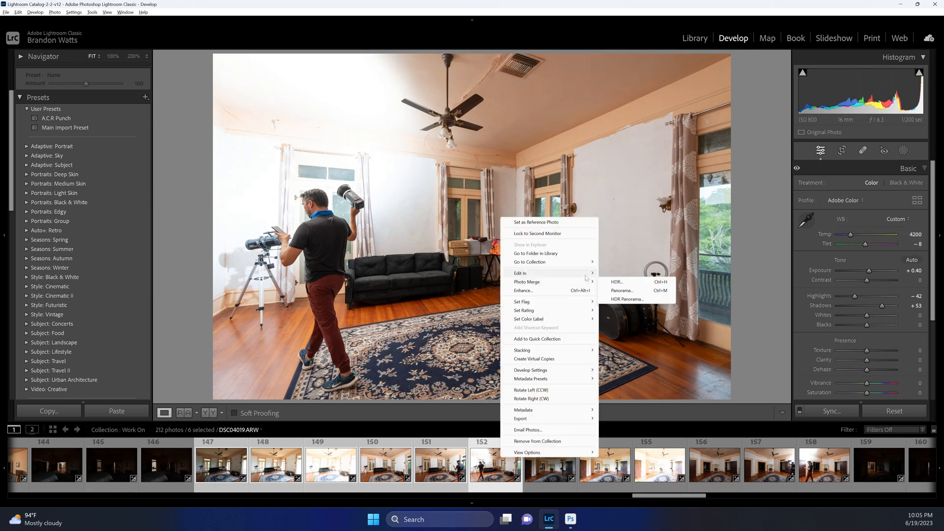
mouse_move(601, 274)
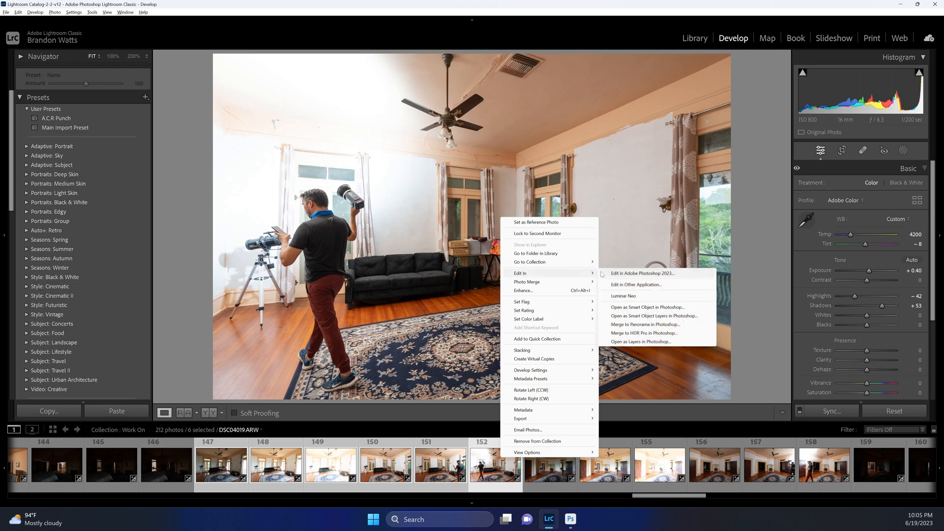
left_click(641, 341)
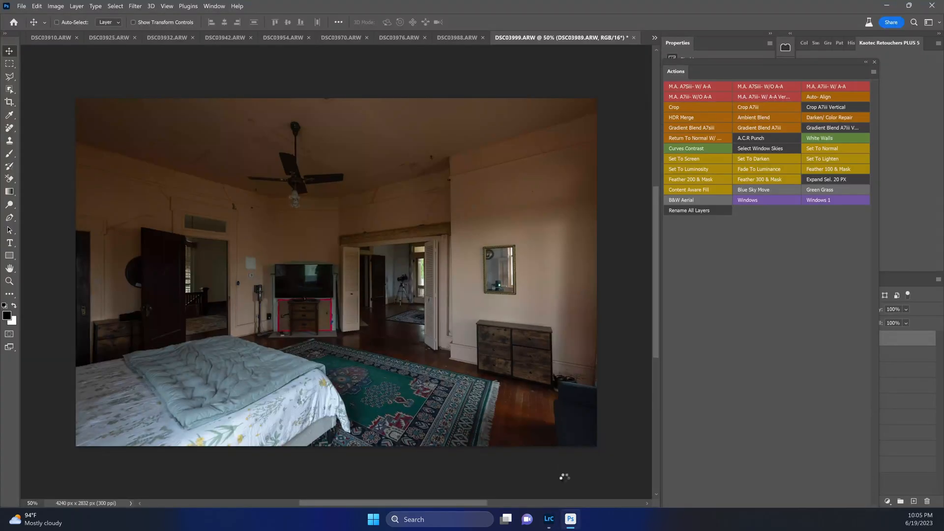
left_click(549, 519)
Select the next room's photos 153 to 158, starting with DSC04020.
left_click(553, 470)
scroll(551, 473, "down", 5)
left_click(549, 476, "shift")
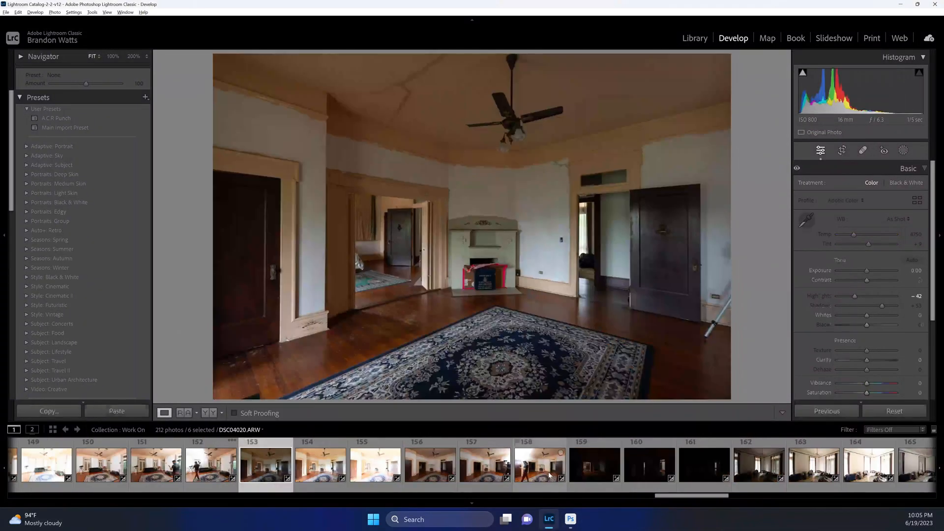
Extend the photo selection through photo 161 and raise Exposure to +0.80 on DSC04023 and DSC04024.
left_click(698, 459, "shift")
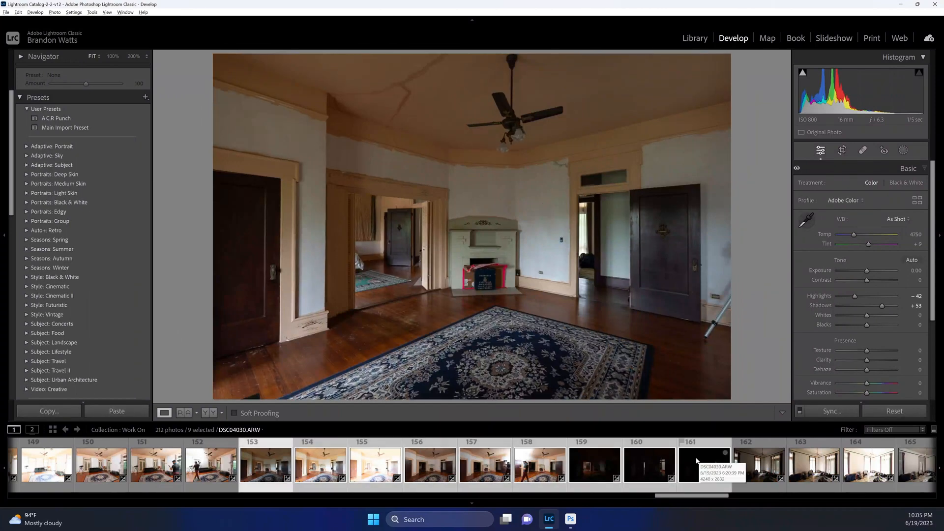
left_click(433, 476)
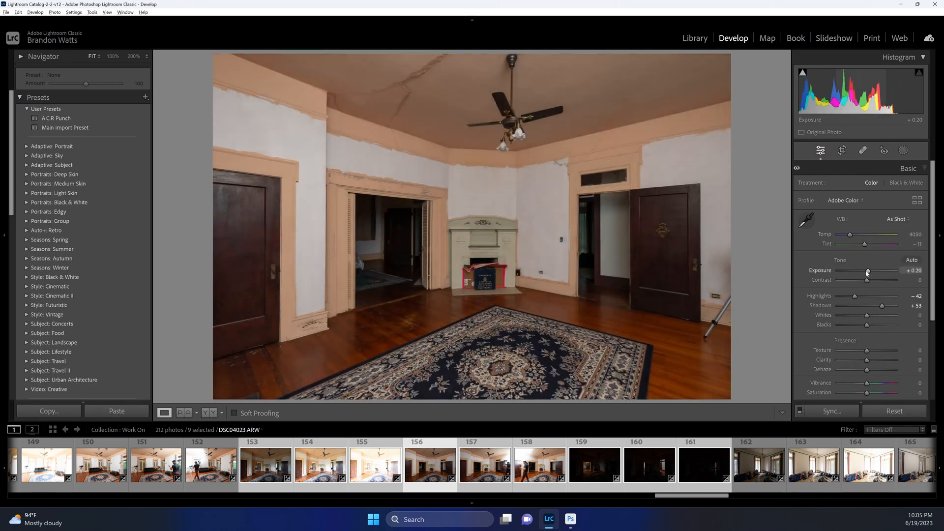
left_click_drag(867, 271, 871, 272)
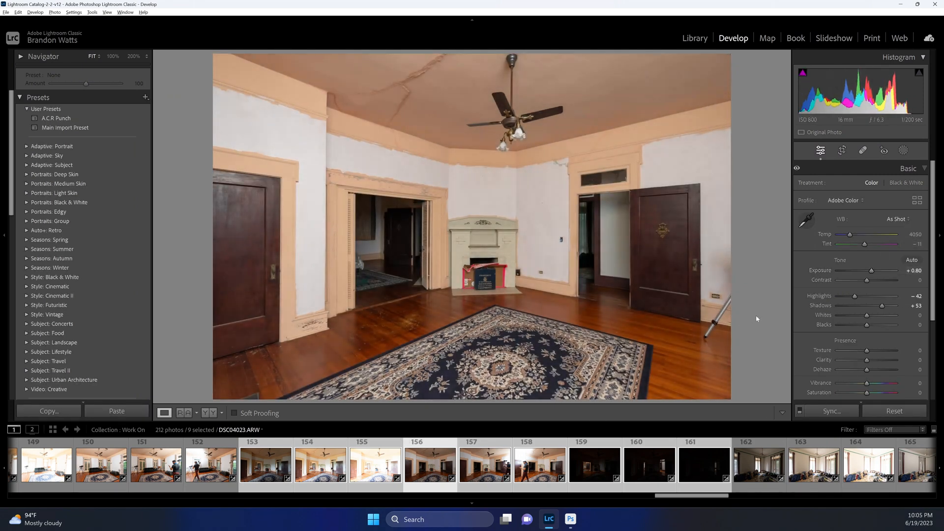
left_click(471, 470)
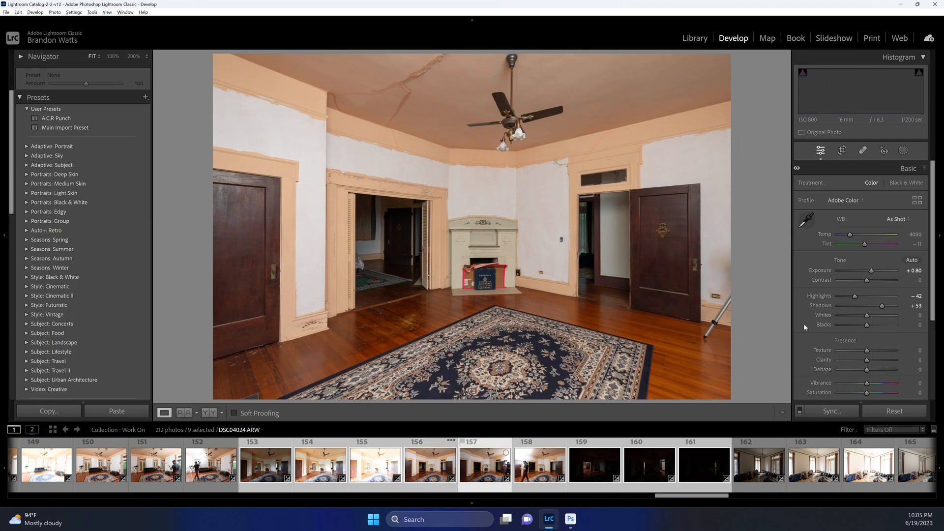
left_click_drag(867, 271, 872, 271)
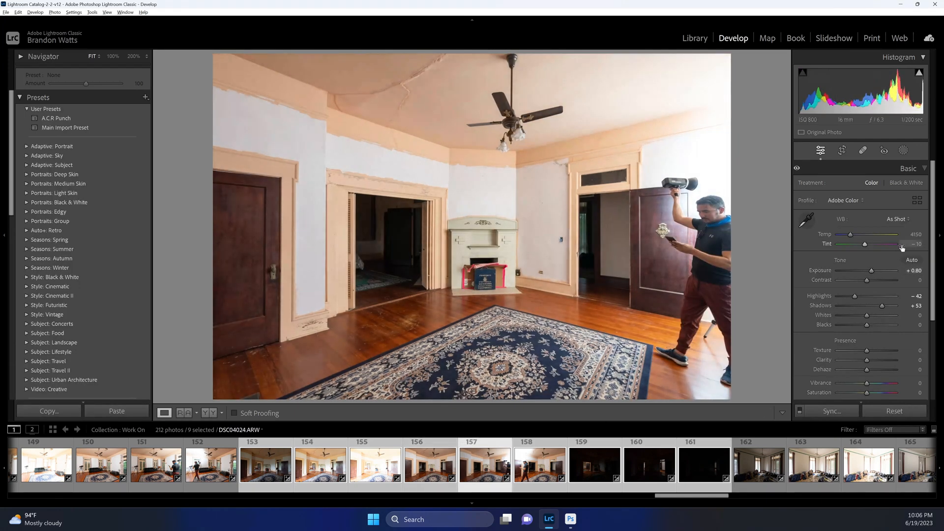
Try Exposure +1.00 on DSC04023 and compare the photo with the ambient shots DSC04020 and DSC04021.
left_click(433, 469)
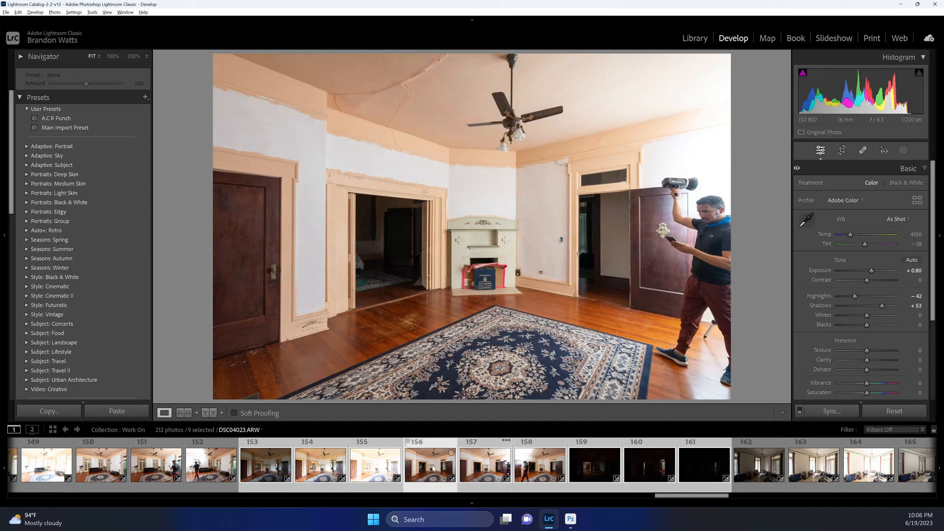
left_click(881, 273)
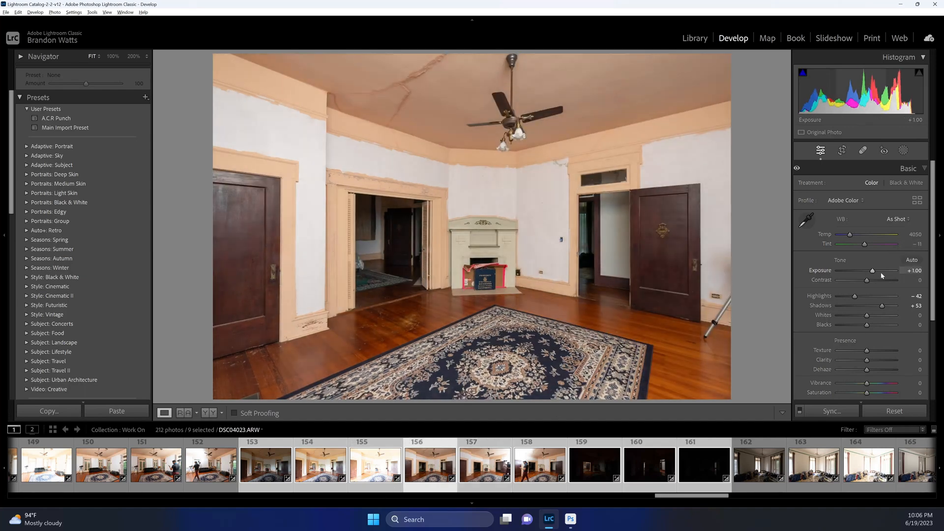
left_click(262, 469)
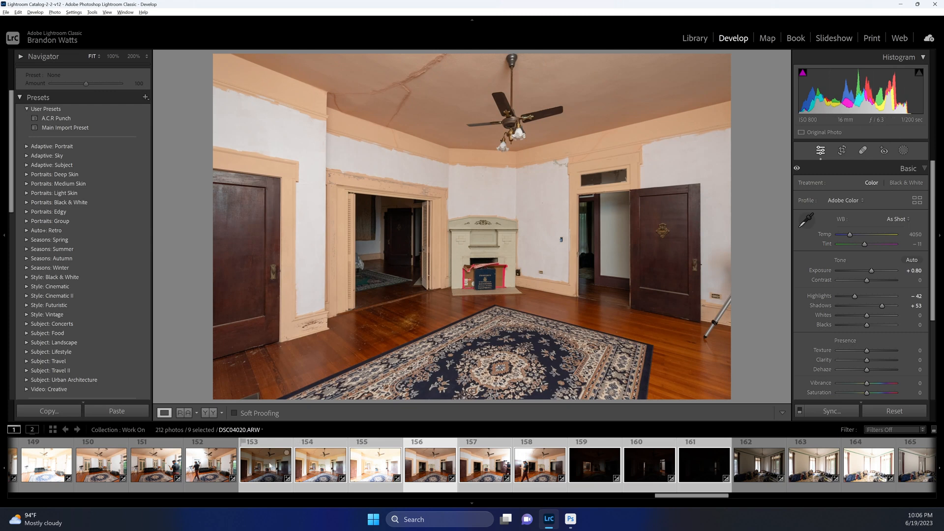
left_click(430, 472)
key("Left")
key("Left")
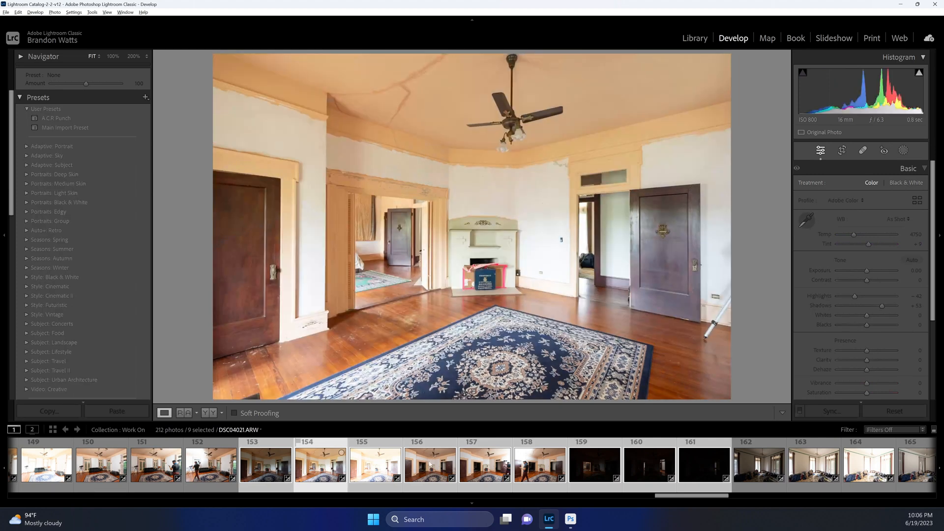
key("Left")
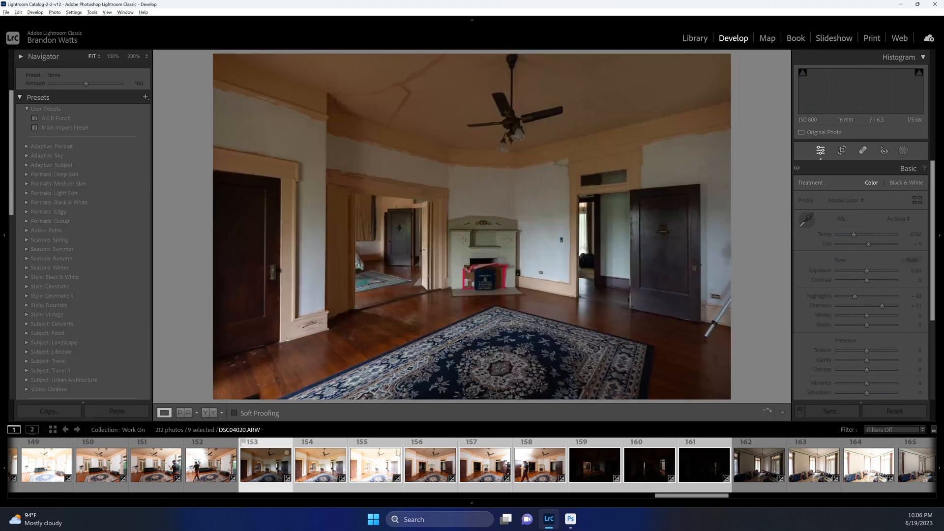
On DSC04025, keep Exposure at 0.00 and set the white balance Temp to 4050.
left_click(539, 465)
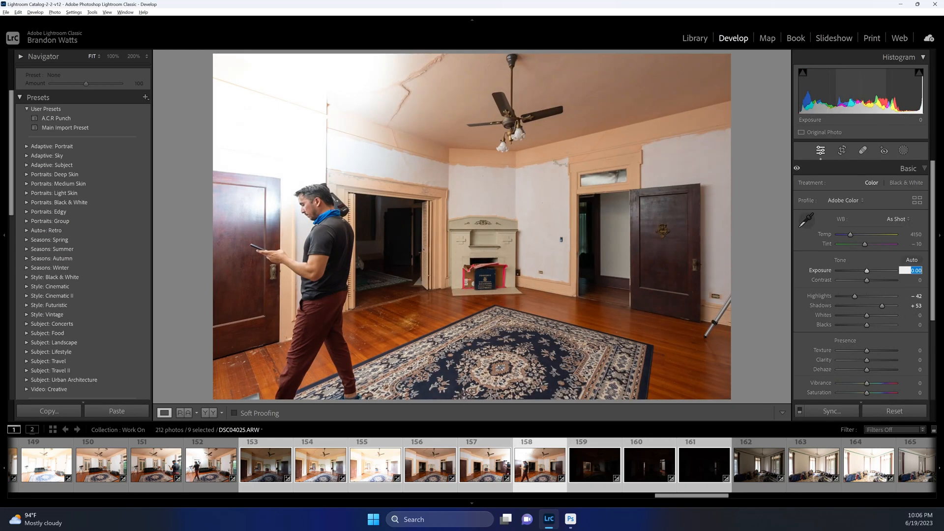
key("Down")
key("Down")
key("Up")
key("Up")
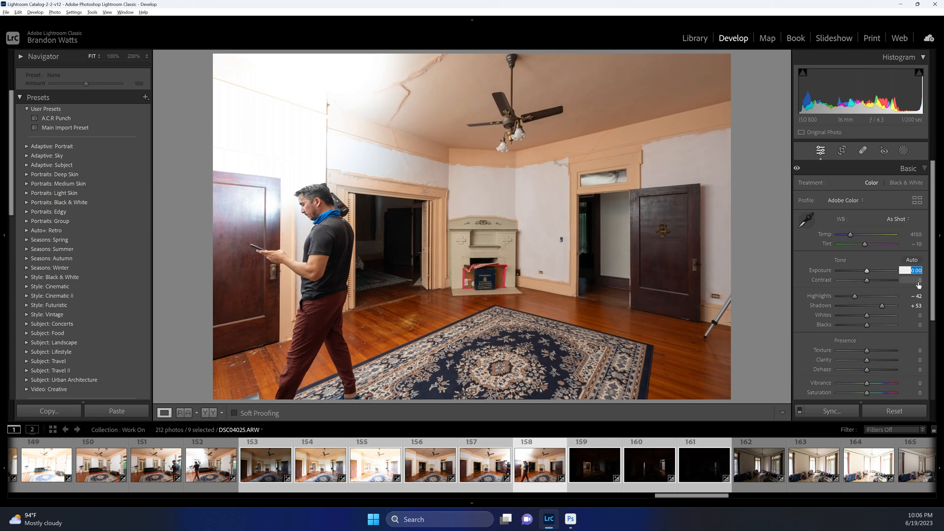
left_click(918, 235)
key("Down")
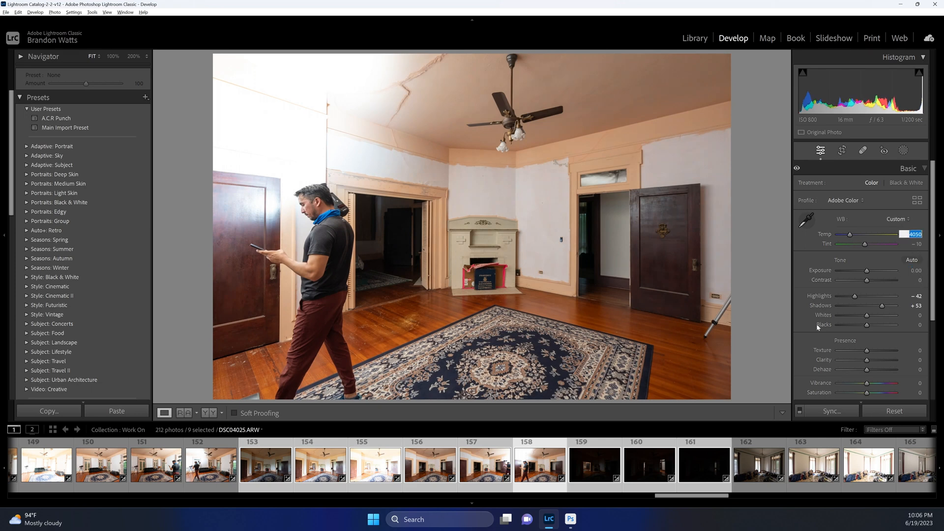
On DSC04026, raise Highlights to +17 and sample the white balance inside the bright doorway for Temp 3950, Tint -12.
left_click(603, 463)
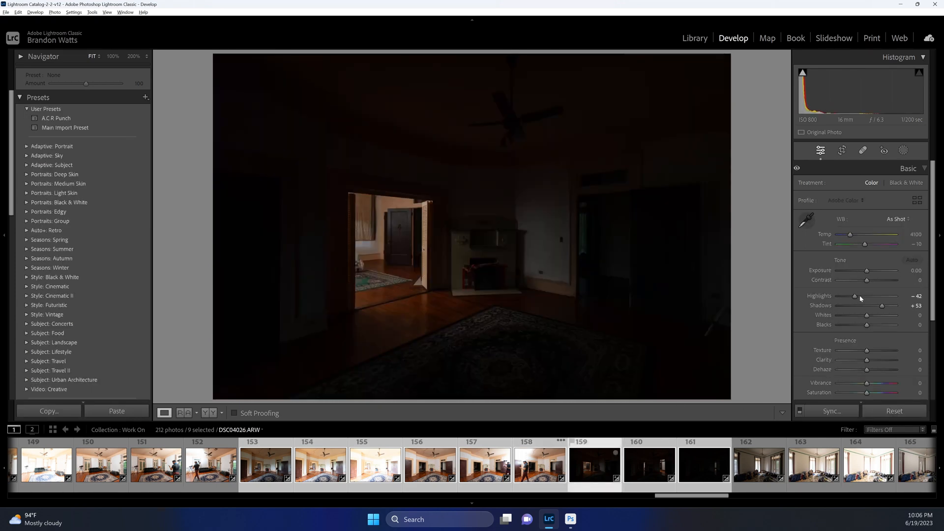
left_click_drag(852, 297, 872, 297)
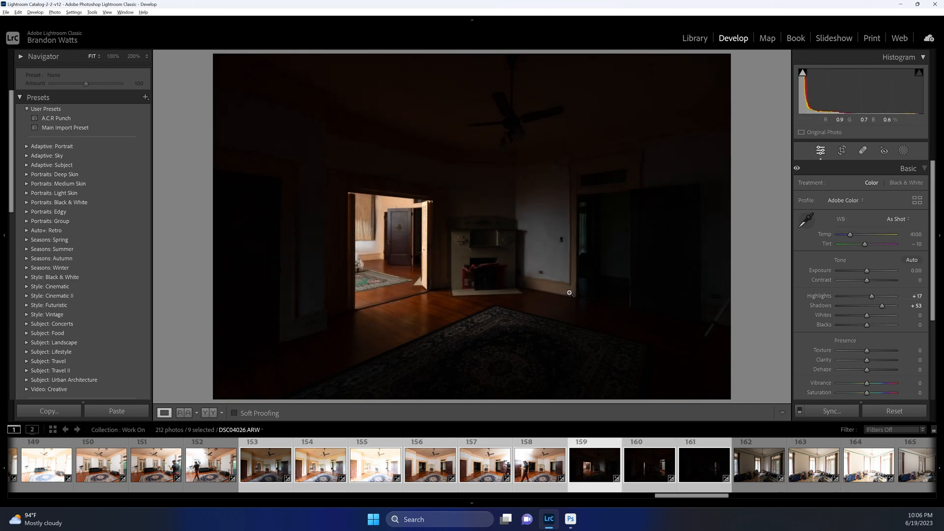
left_click(347, 245)
key("w")
left_click(418, 256)
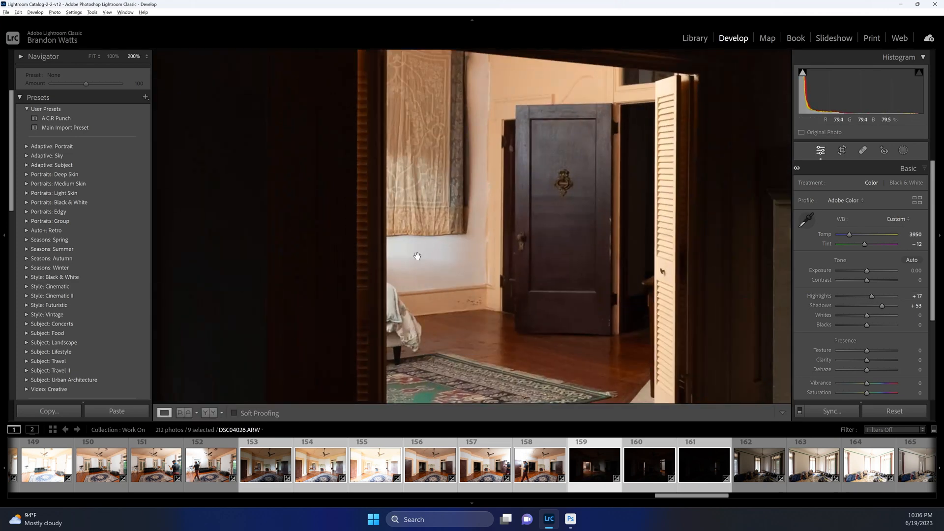
left_click(669, 283)
On DSC04028, set Highlights to -21 and the white balance Temp to 5500.
key("Right")
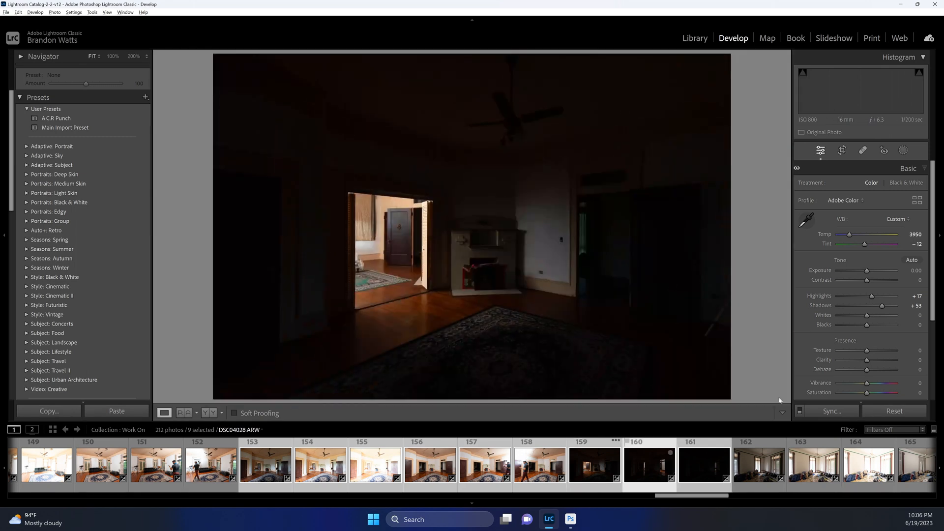
double_click(855, 296)
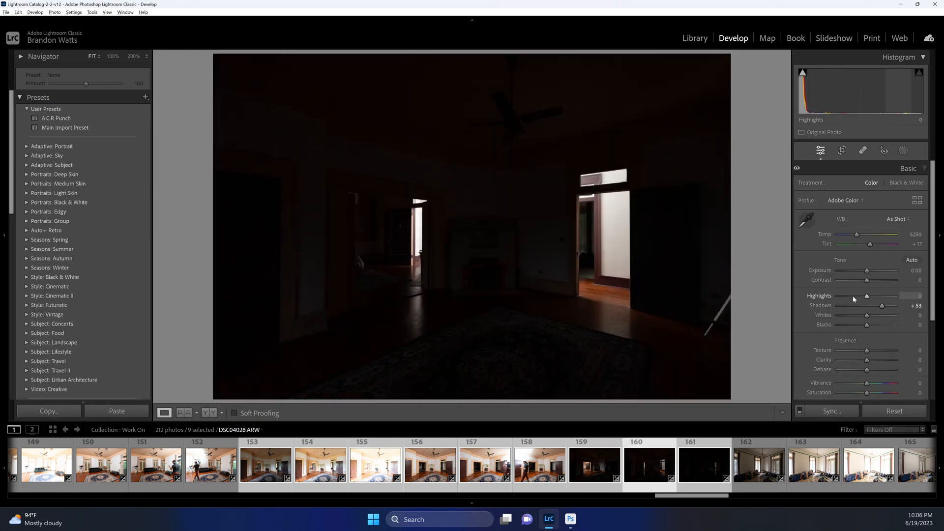
left_click_drag(866, 298, 860, 299)
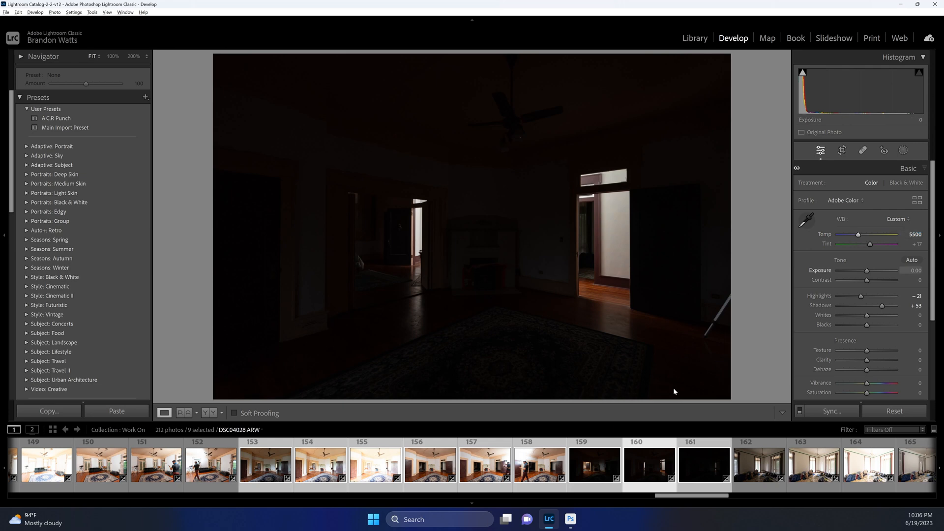
On DSC04030, sample the white balance from the curtain beyond the doorway, set Temp to 5350 and raise Highlights to +11.
left_click(708, 465)
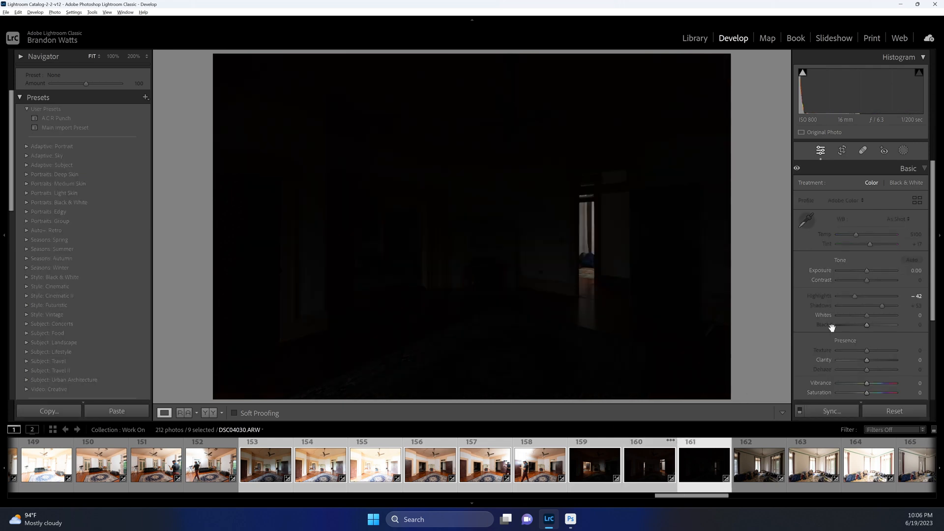
double_click(856, 296)
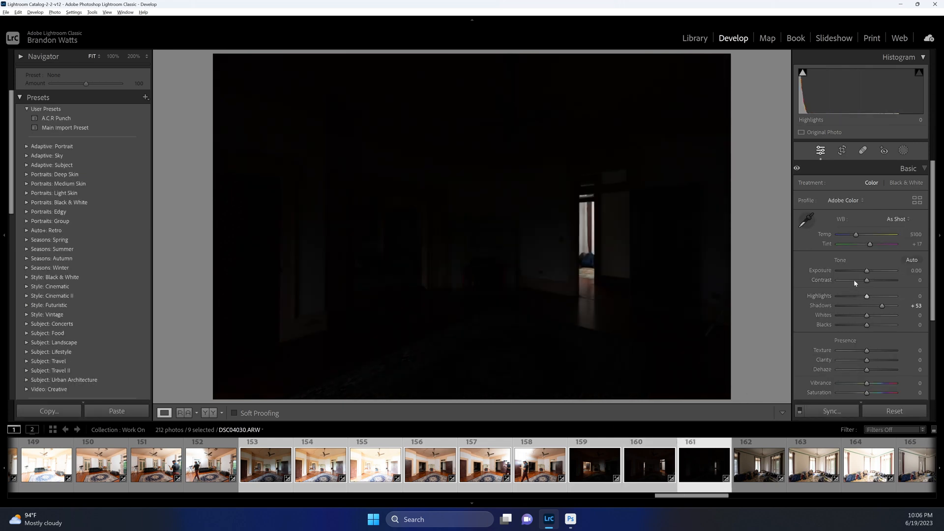
left_click(584, 236)
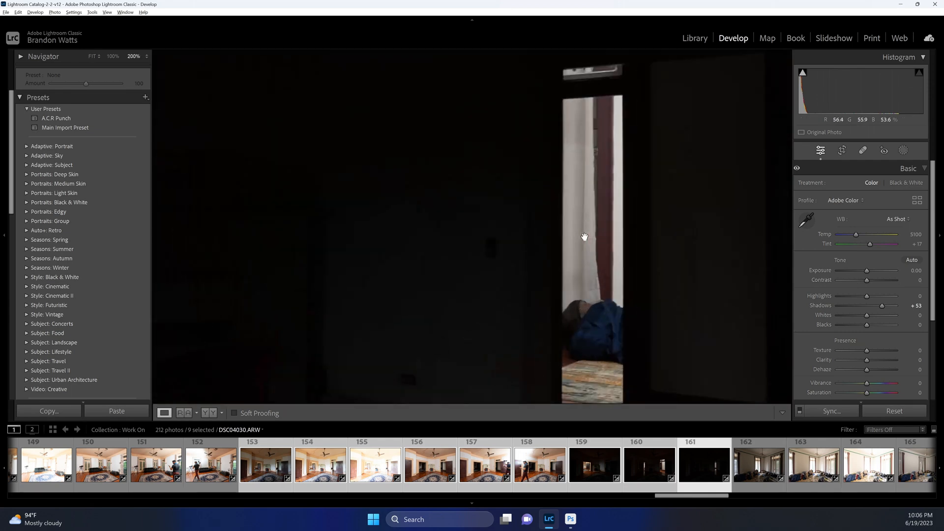
key("w")
left_click(584, 237)
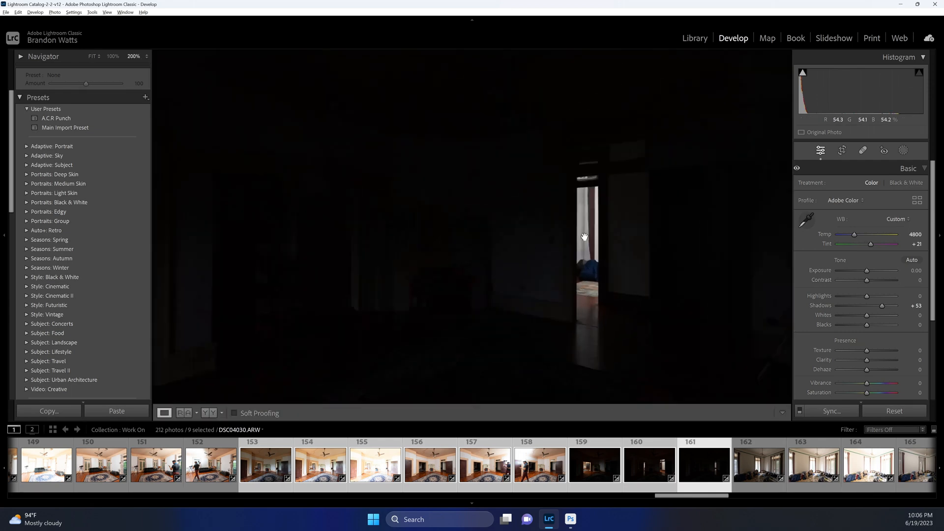
left_click(587, 239)
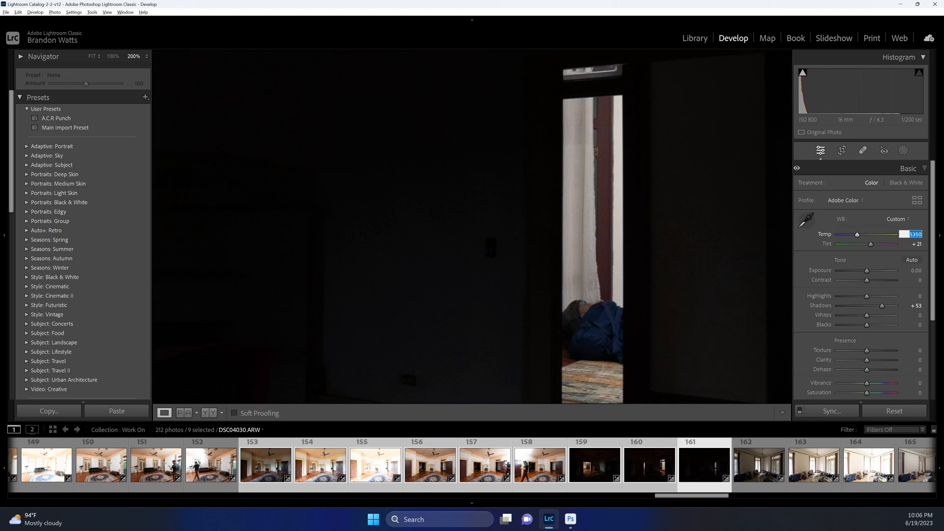
key("Return")
left_click(701, 261)
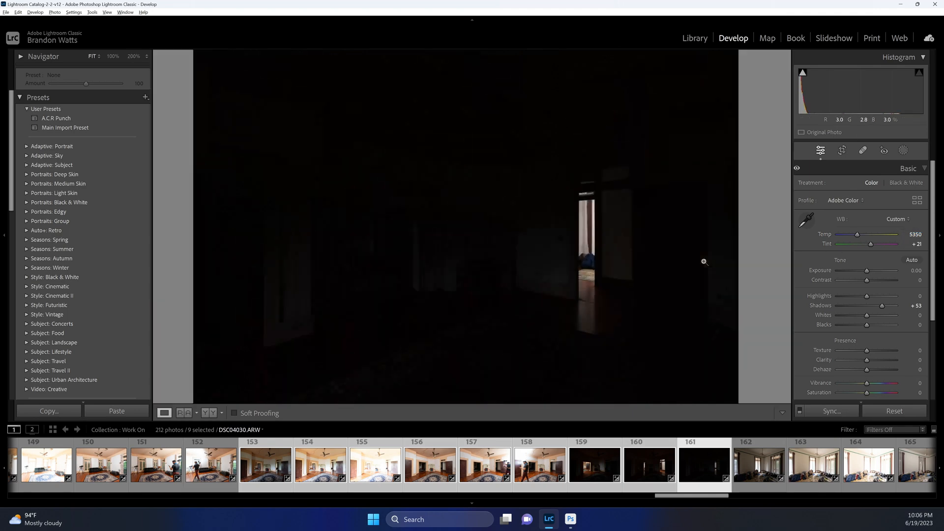
left_click_drag(867, 296, 872, 298)
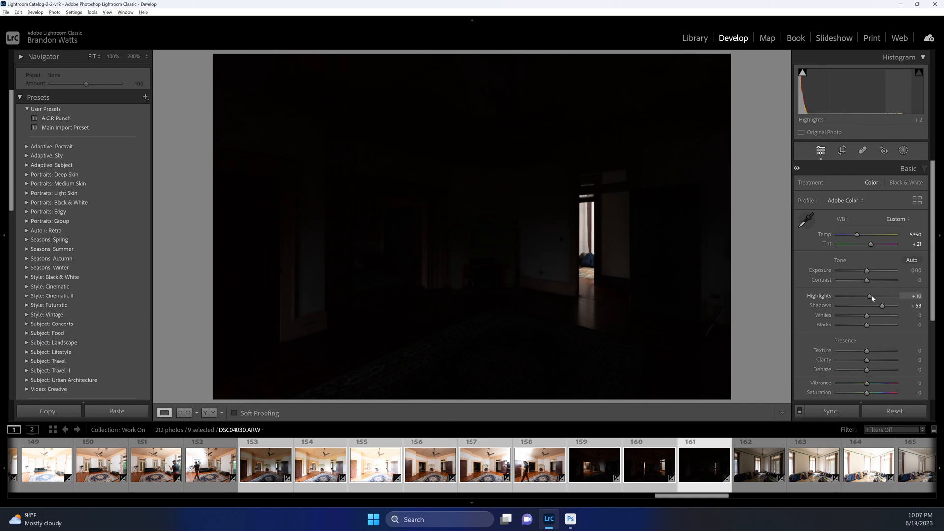
Open the nine selected fireplace room photos as layers in Photoshop and return to Lightroom Classic.
right_click(638, 466)
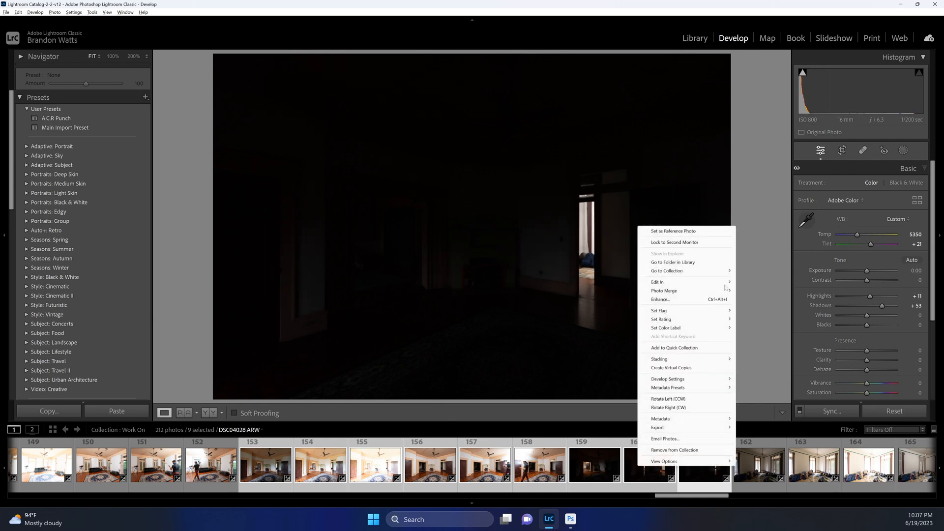
mouse_move(709, 283)
left_click(787, 351)
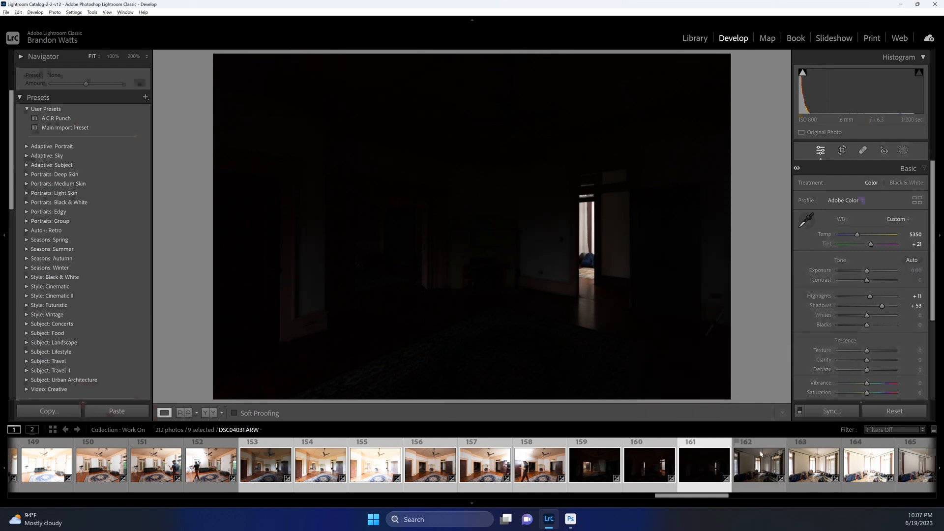
key("alt+Tab")
Select photos 162 to 167 of the next room with the clothes piles.
scroll(750, 455, "down", 5)
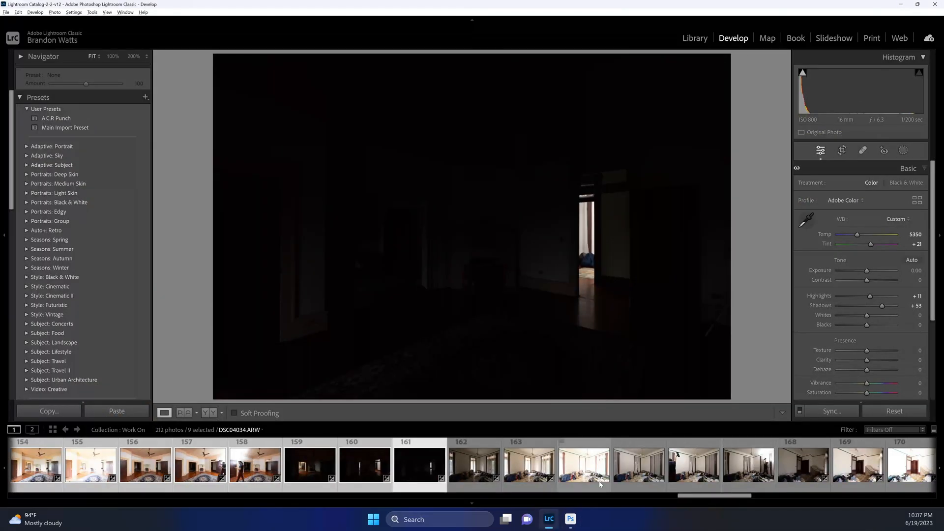
left_click(478, 473)
scroll(516, 476, "down", 5)
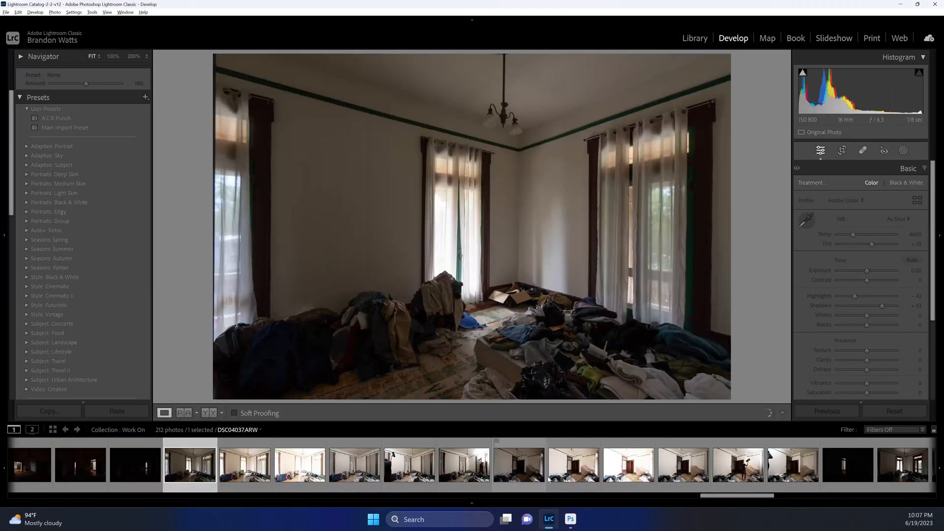
left_click(457, 468, "shift")
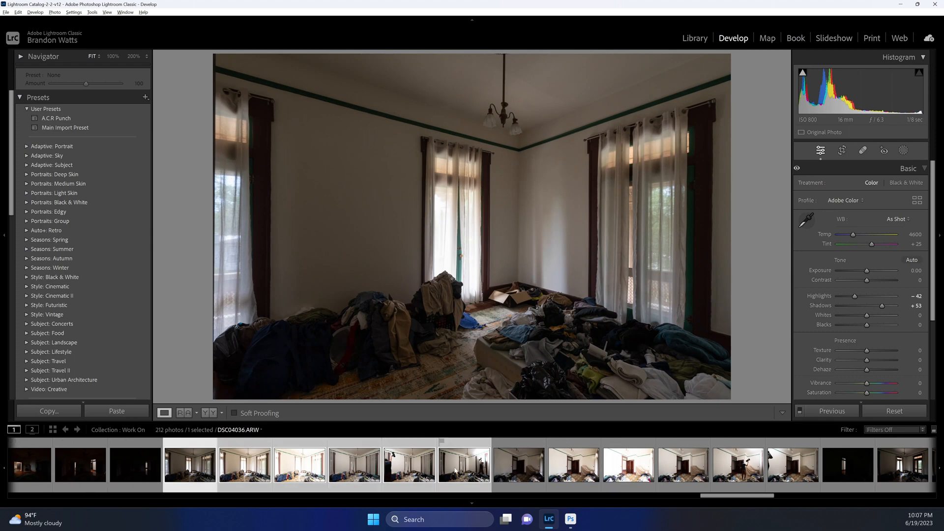
On DSC04034, raise Exposure to +0.40, and review the flash shots DSC04035 and DSC04036.
left_click(364, 468)
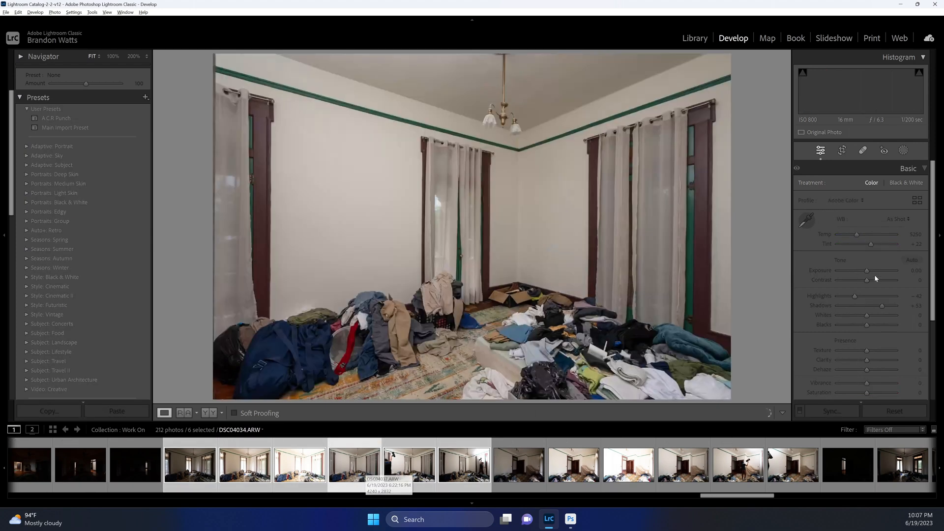
left_click_drag(867, 270, 870, 271)
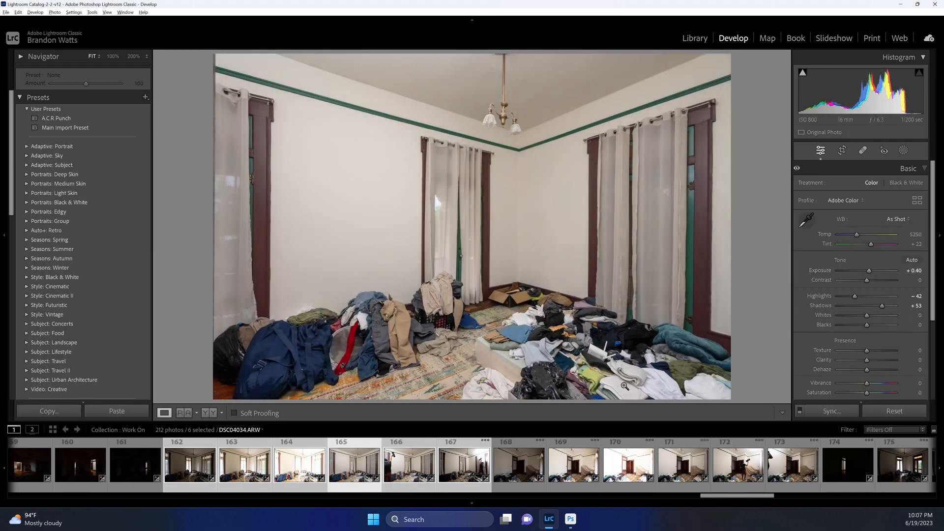
left_click(395, 479)
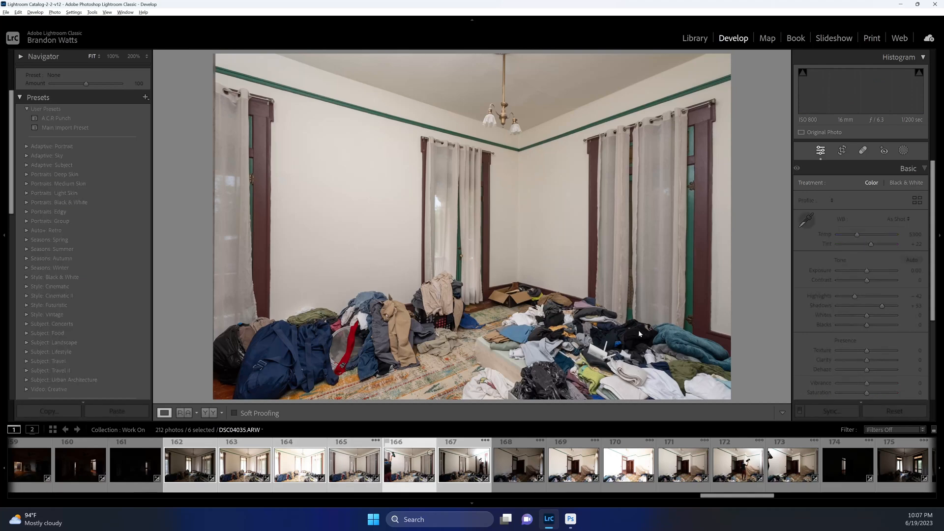
left_click(470, 452)
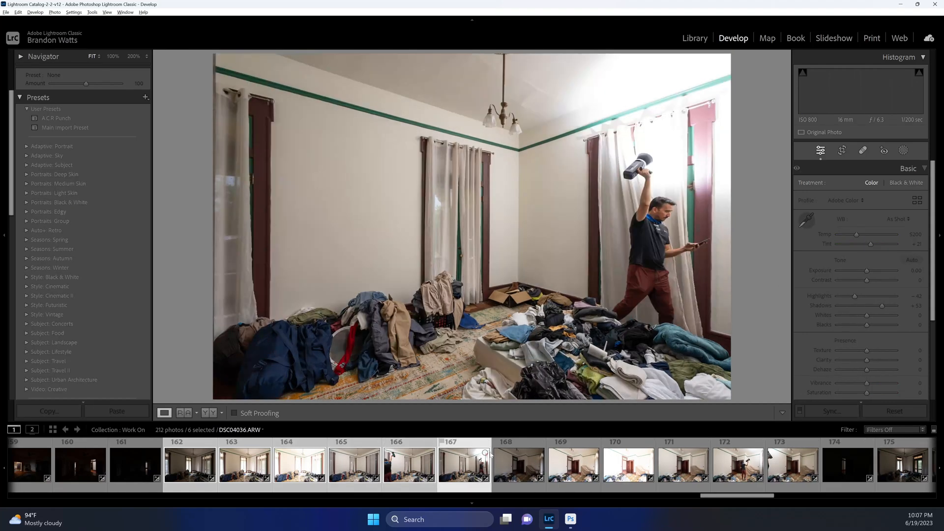
Lower Exposure to −0.10 on DSC04036 and open the six selected clothes-pile room photos as layers in Photoshop.
key("Down")
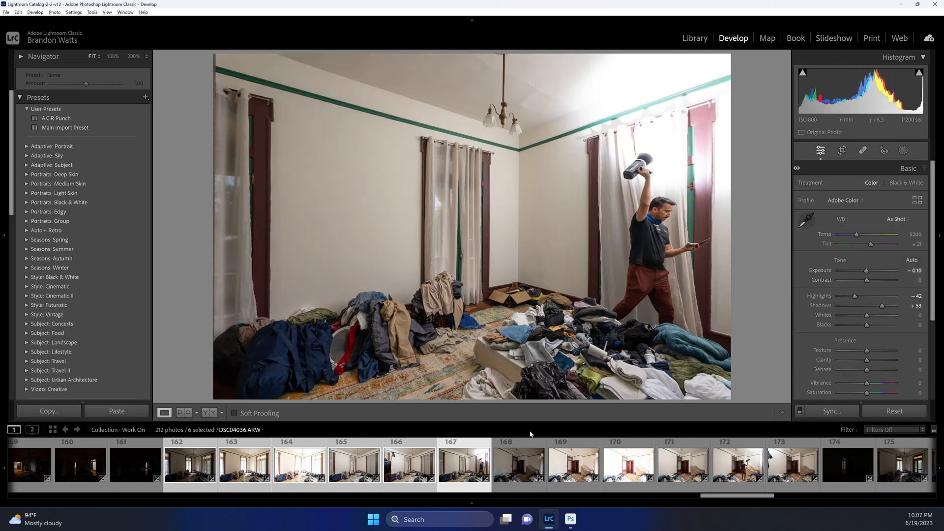
right_click(471, 468)
mouse_move(531, 283)
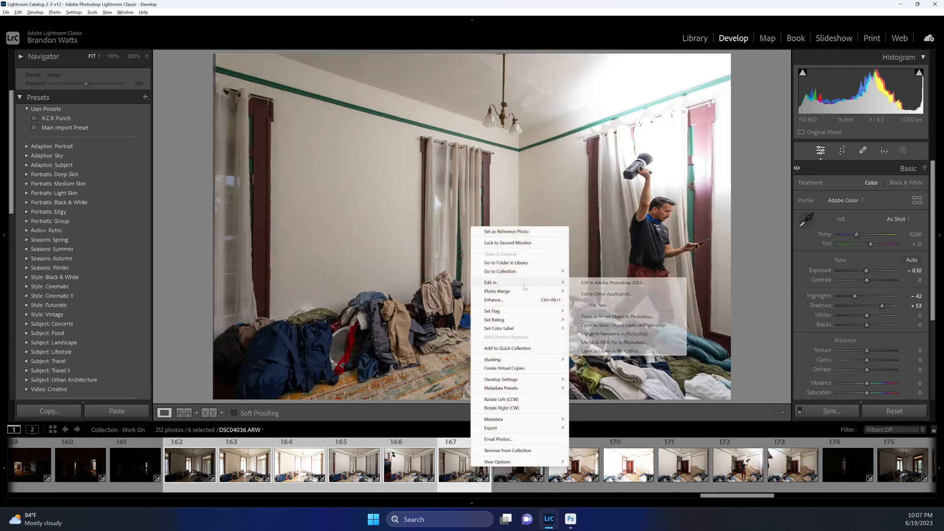
left_click(581, 350)
Select photos 168 to 174 of the doorway view with the clothes piles and review the flash shots 171 to 173.
left_click(523, 459)
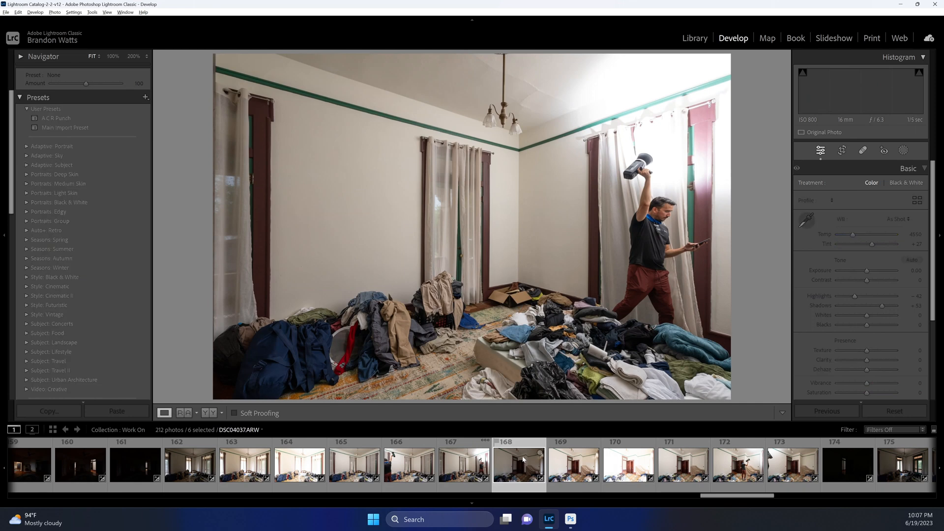
scroll(523, 460, "down", 5)
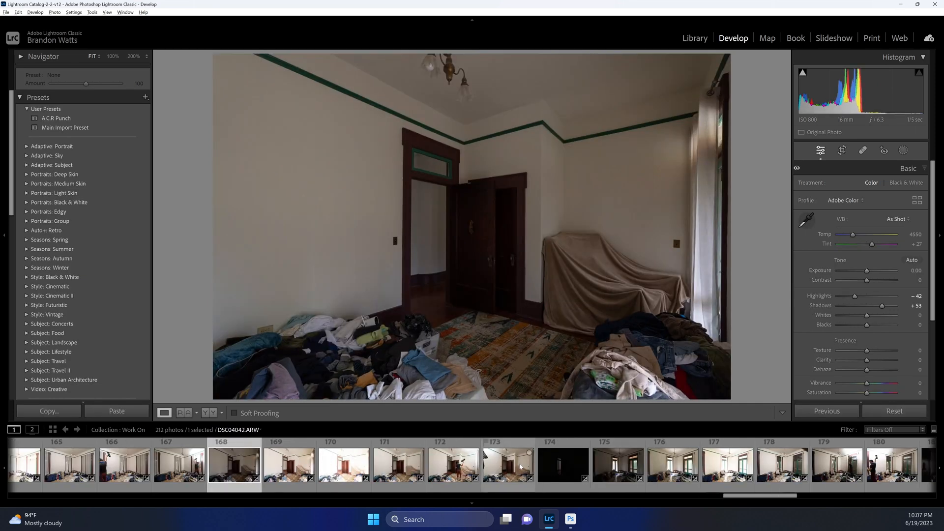
left_click(569, 475, "shift")
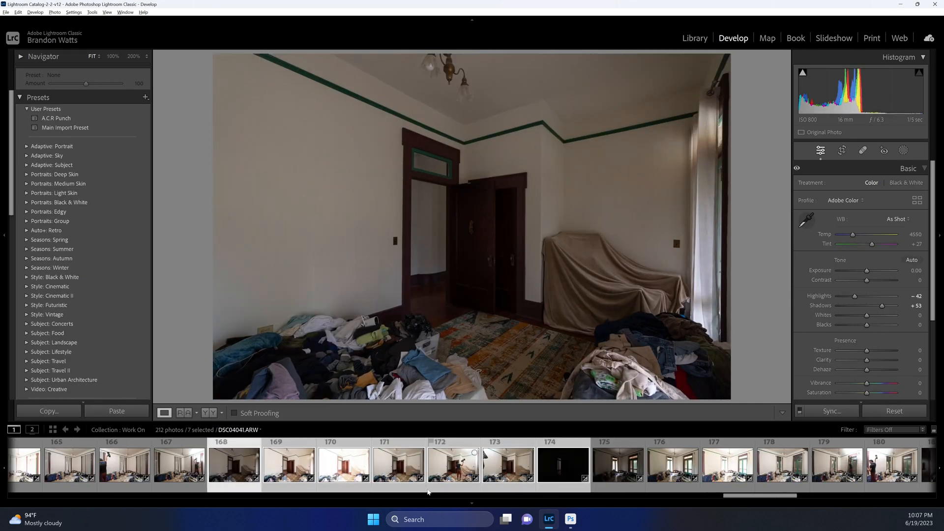
left_click(402, 474)
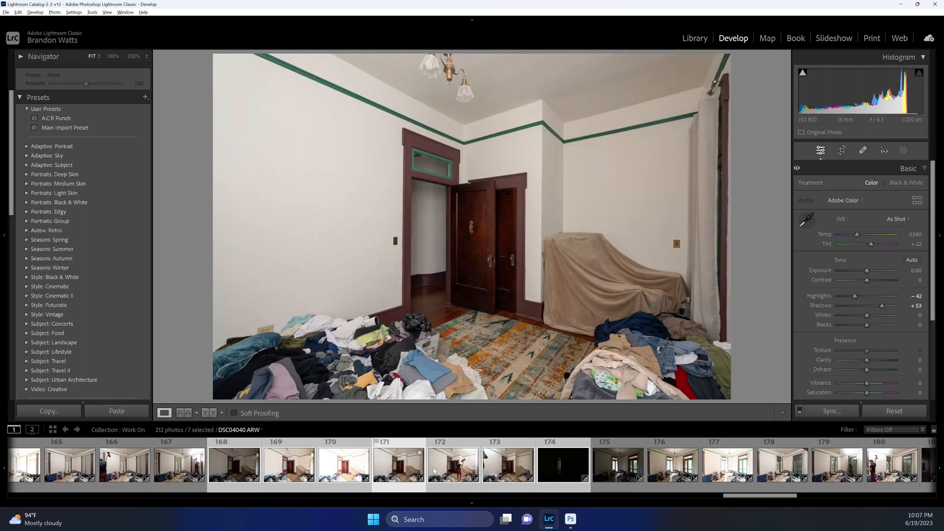
left_click(434, 471)
left_click(509, 461)
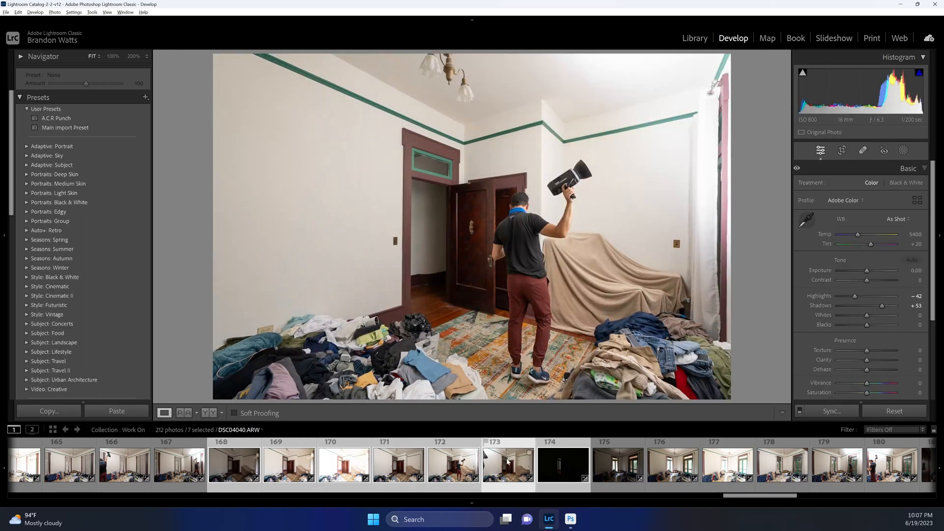
Reset Highlights to 0 on the dark doorway shot DSC04045 and open the seven selected photos as layers in Photoshop from Lightroom Classic.
left_click(567, 462)
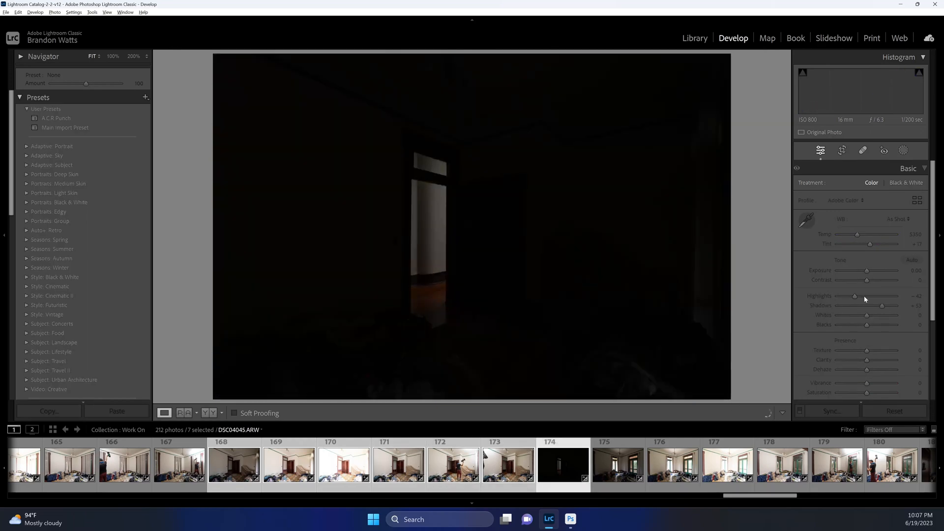
key("ctrl+e")
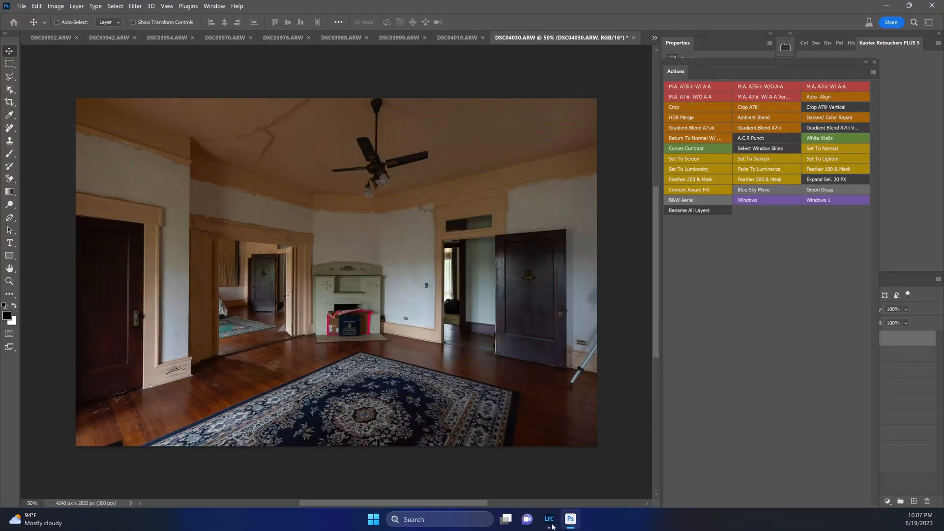
left_click(549, 520)
right_click(562, 469)
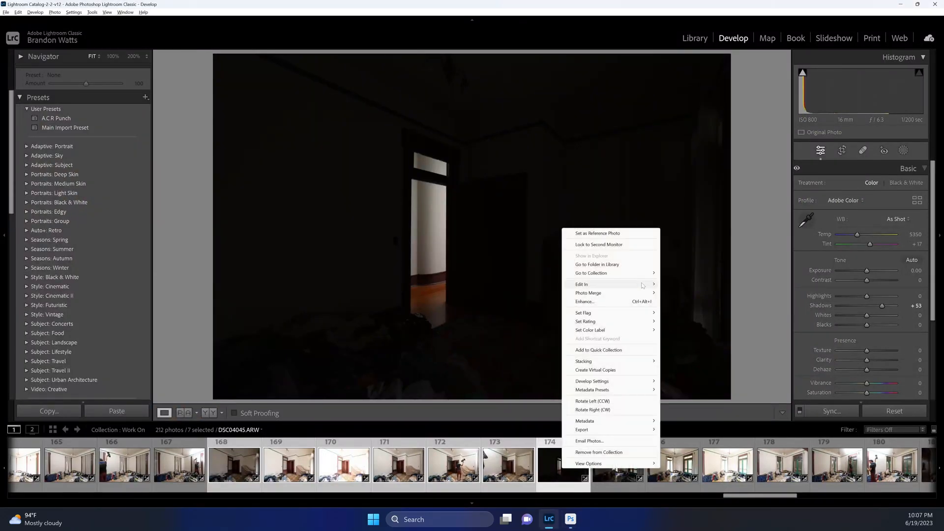
mouse_move(642, 285)
left_click(699, 352)
Select photos 175 to 180 of the clothes-pile room with the green doors and open them as layers in Photoshop.
left_click(624, 467)
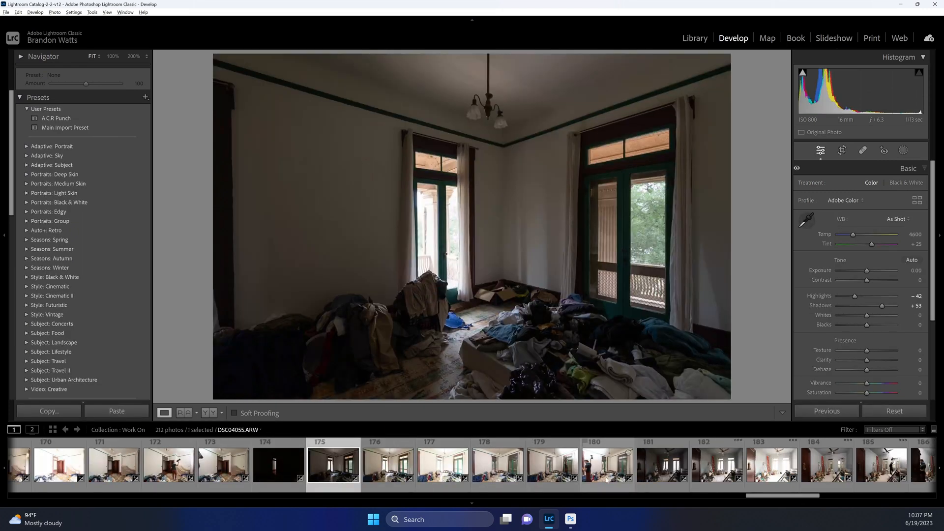
left_click(607, 480, "shift")
left_click(564, 468)
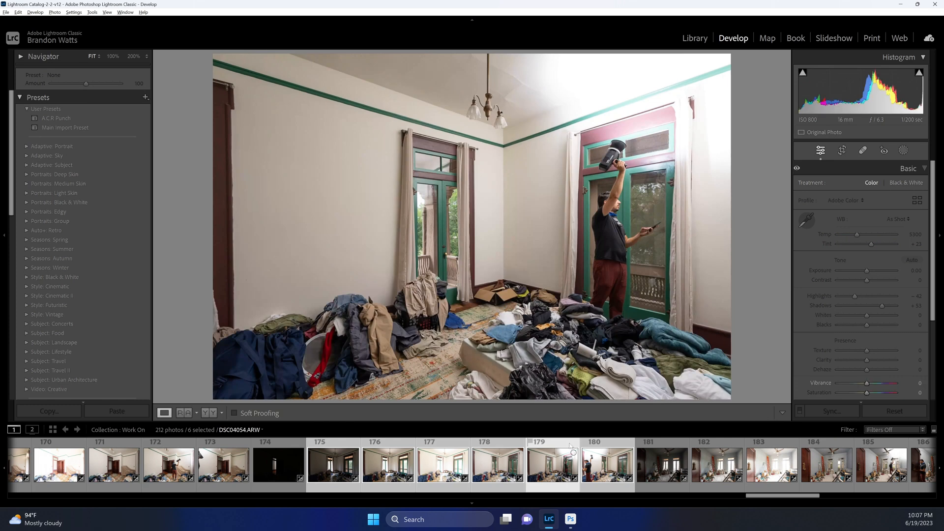
right_click(619, 268)
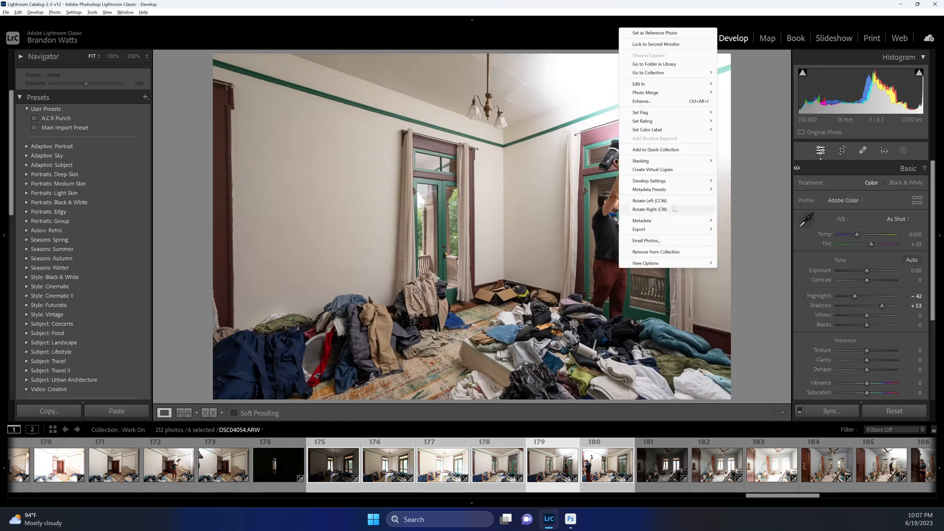
mouse_move(701, 85)
left_click(774, 152)
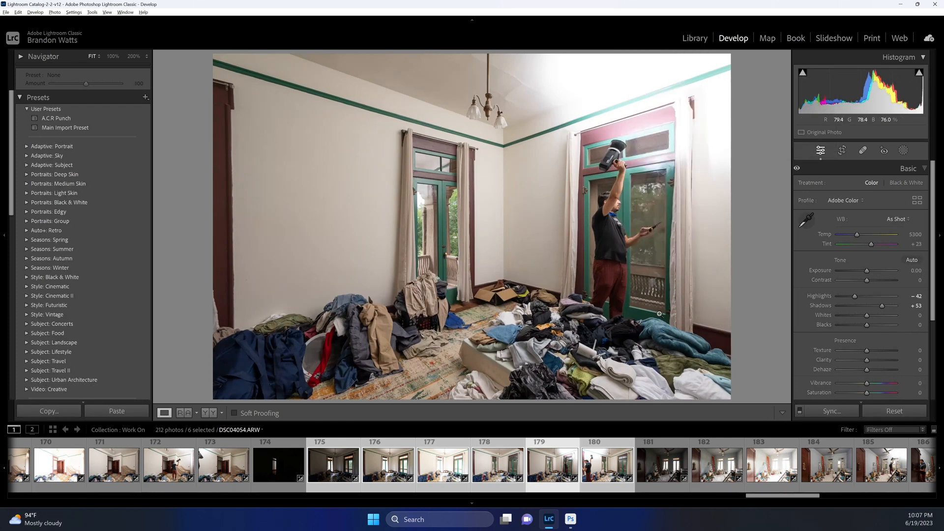
Select photos 181 to 186 of the room with the ladders, review flash shots 184 and 185, and open the set as layers in Photoshop.
left_click(648, 475)
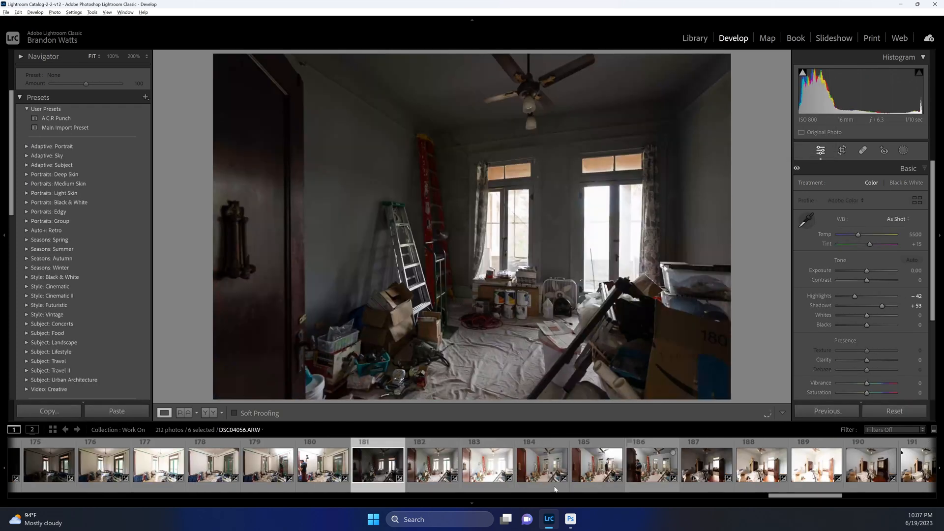
left_click(545, 467)
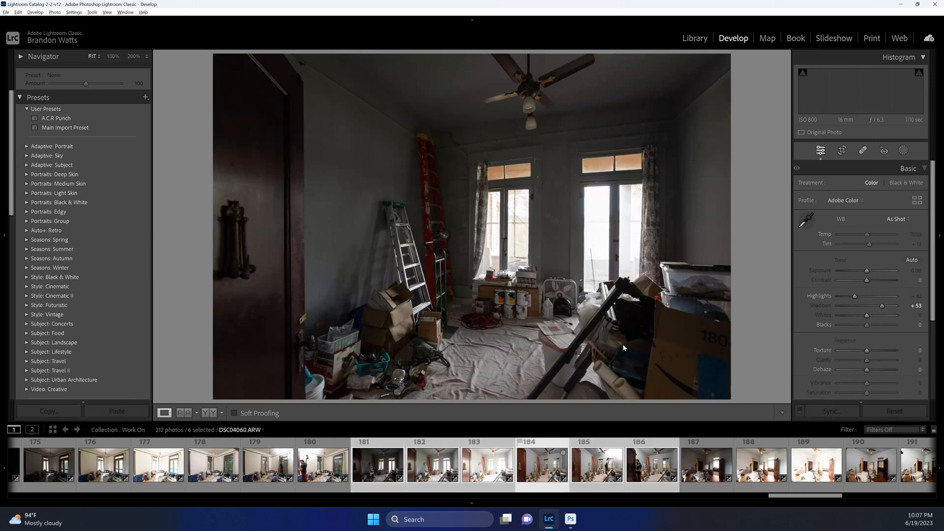
key("w")
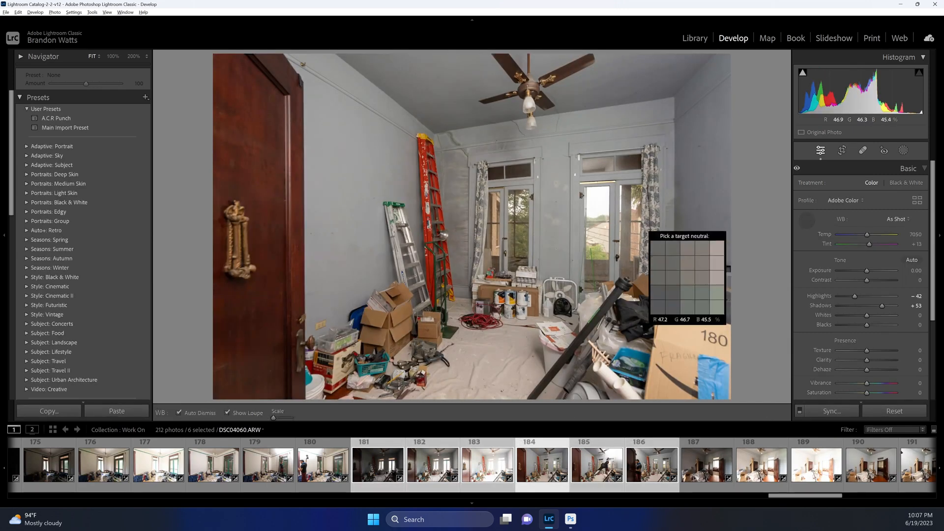
left_click(598, 466)
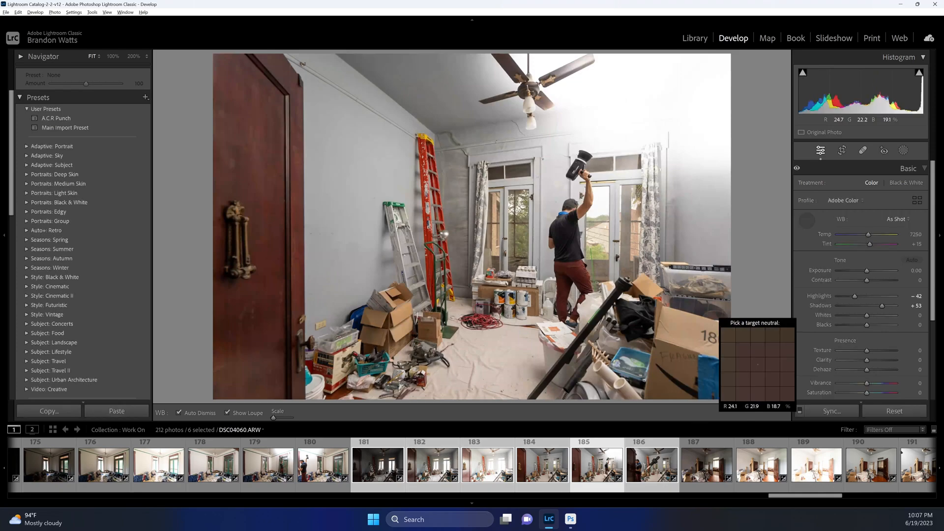
right_click(609, 473)
mouse_move(691, 289)
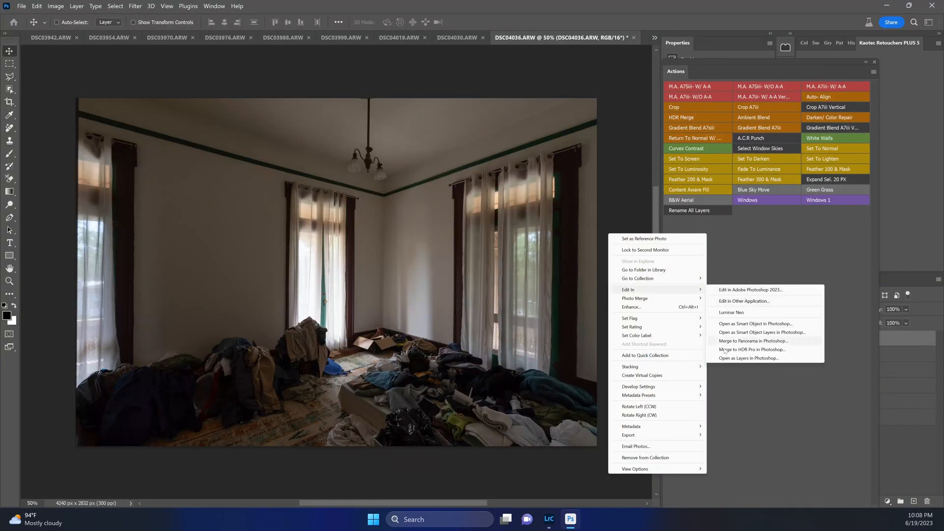
left_click(728, 358)
Select photos 187 to 193 of the storage room and sample DSC04070's white balance from the transom window above the doorway.
left_click(695, 473)
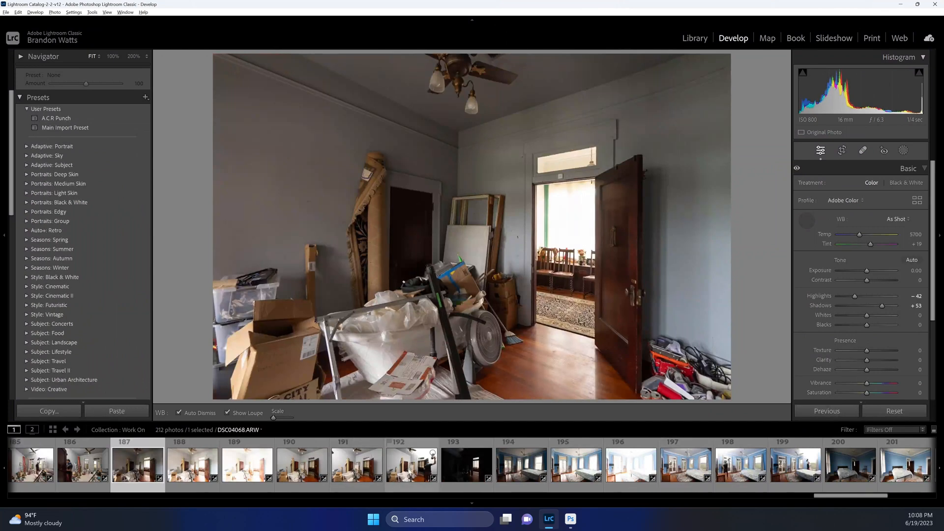
left_click(456, 460, "shift")
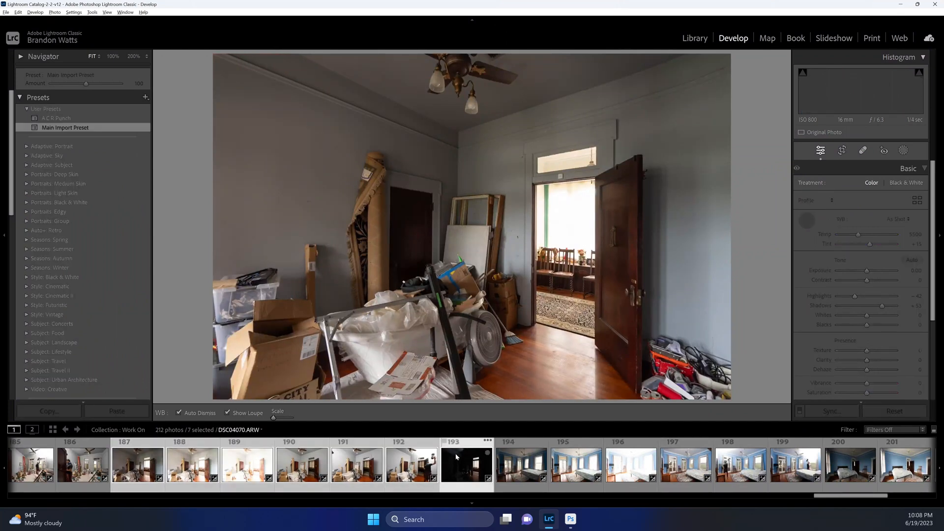
key("w")
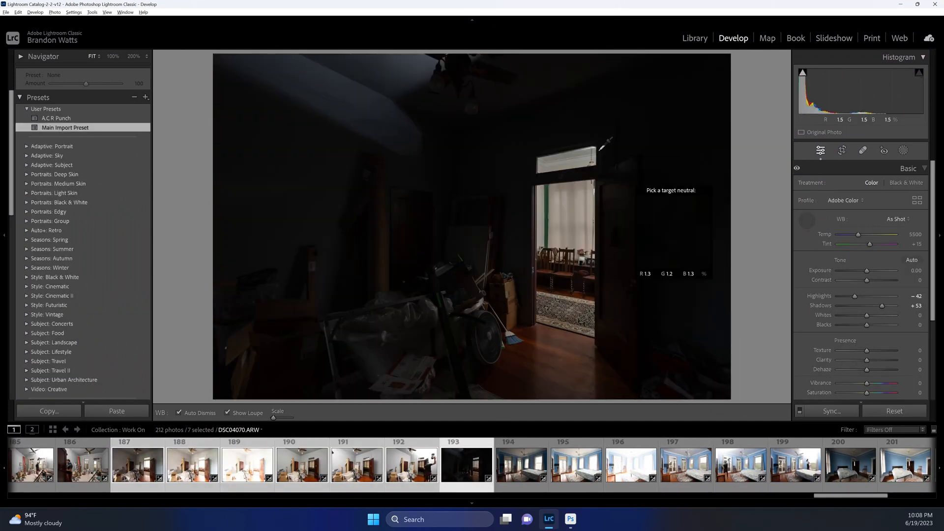
left_click(584, 159)
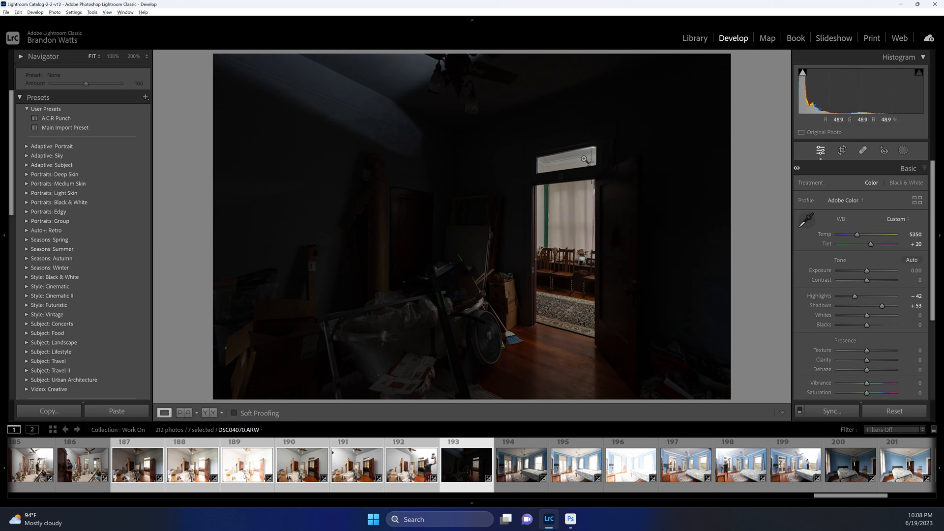
Set Highlights to −15 on DSC04070 and open the seven selected storage room photos as layers in Photoshop.
double_click(855, 298)
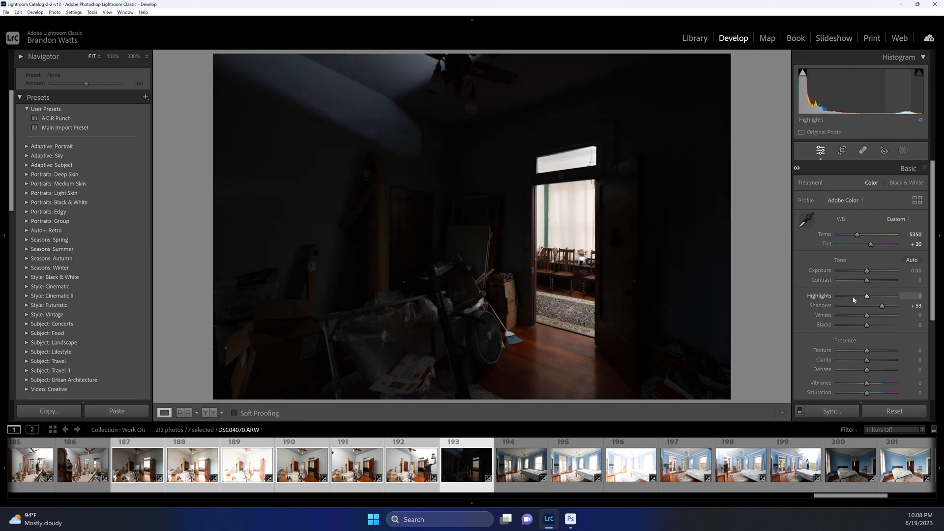
left_click_drag(868, 297, 864, 298)
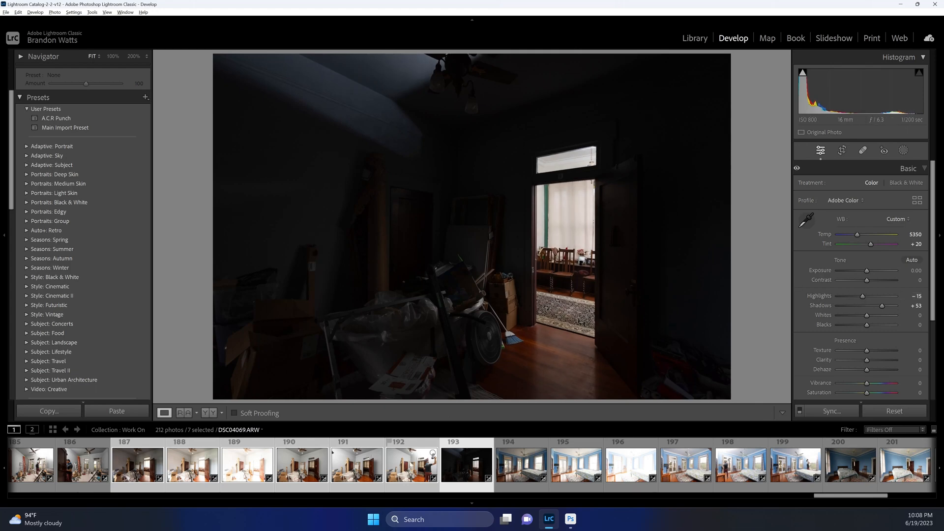
left_click(368, 469)
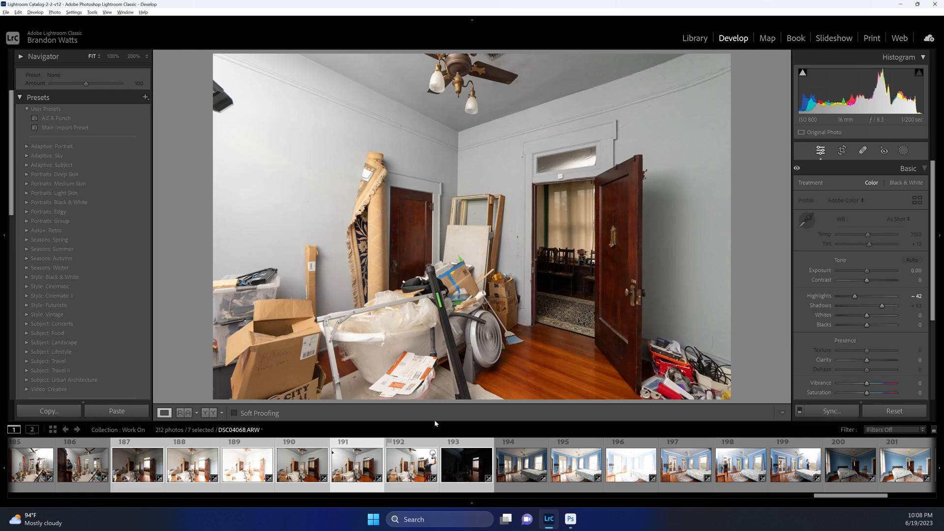
right_click(469, 335)
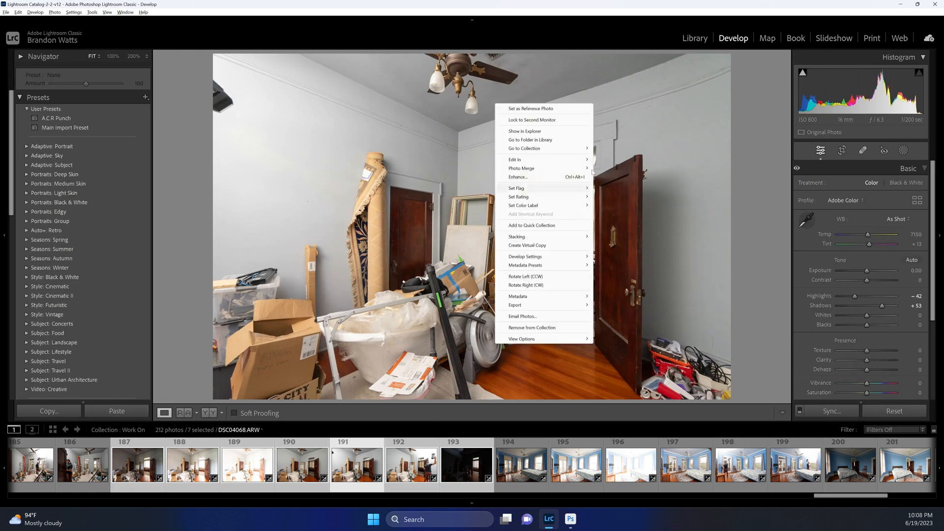
mouse_move(565, 160)
left_click(654, 228)
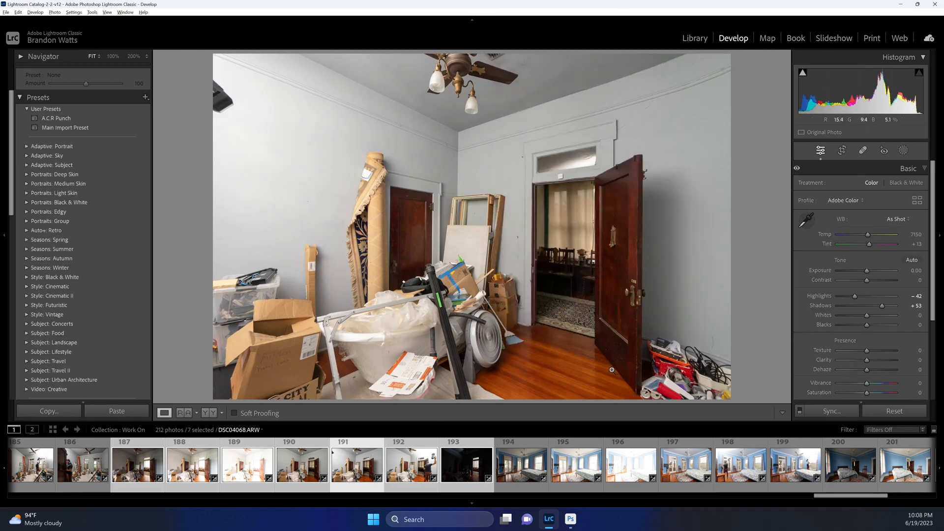
Select photos 194 to 199 of the blue bedroom and set Temp to 7550 on DSC04074.
left_click(531, 470)
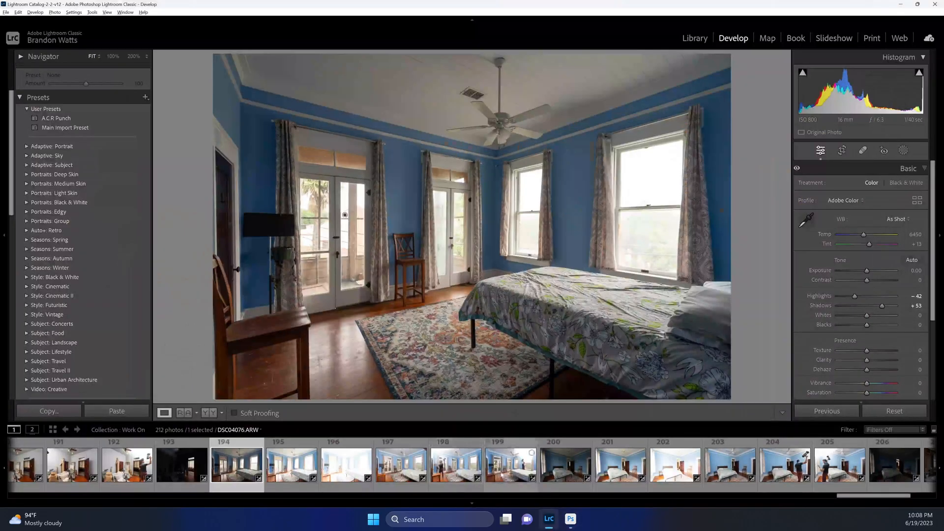
left_click(512, 465, "shift")
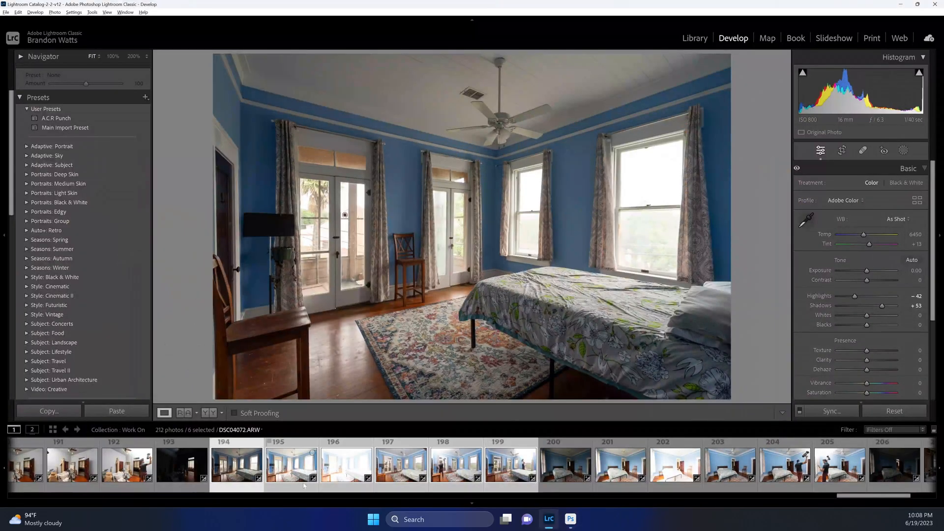
left_click(305, 467)
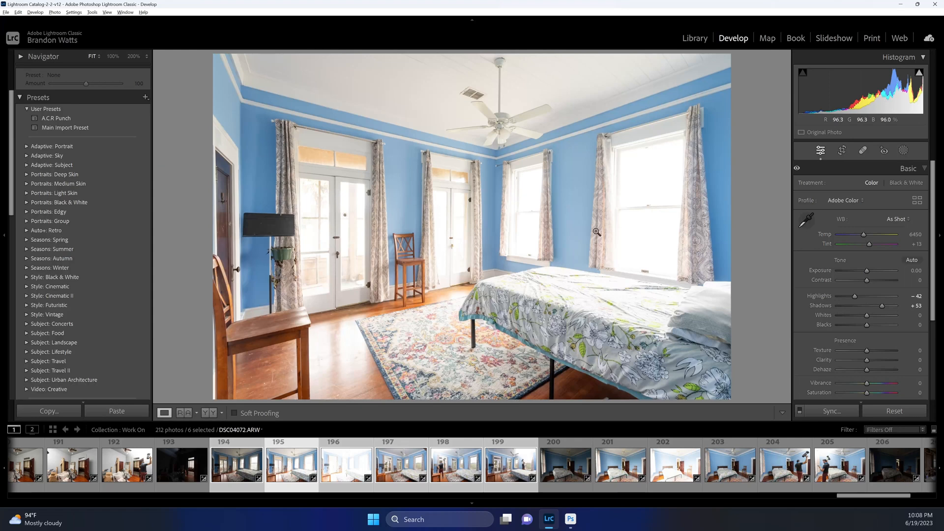
left_click(410, 471)
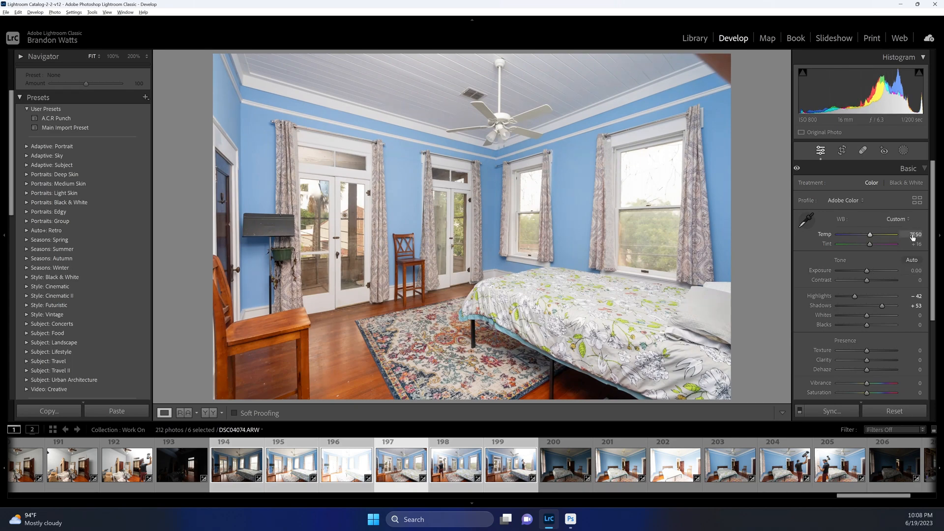
left_click_drag(551, 72, 506, 131)
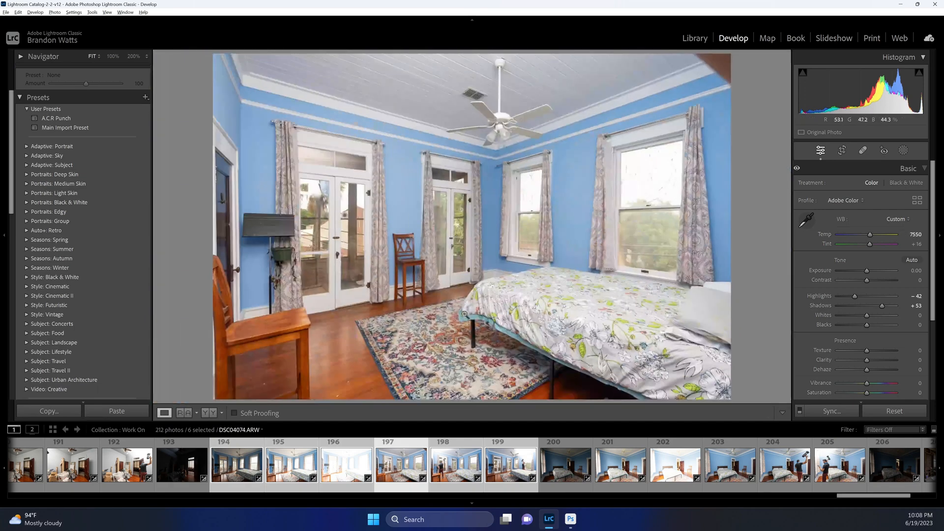
Review flash photo 198 and open the six selected blue bedroom photos as layers in Photoshop.
left_click(476, 453)
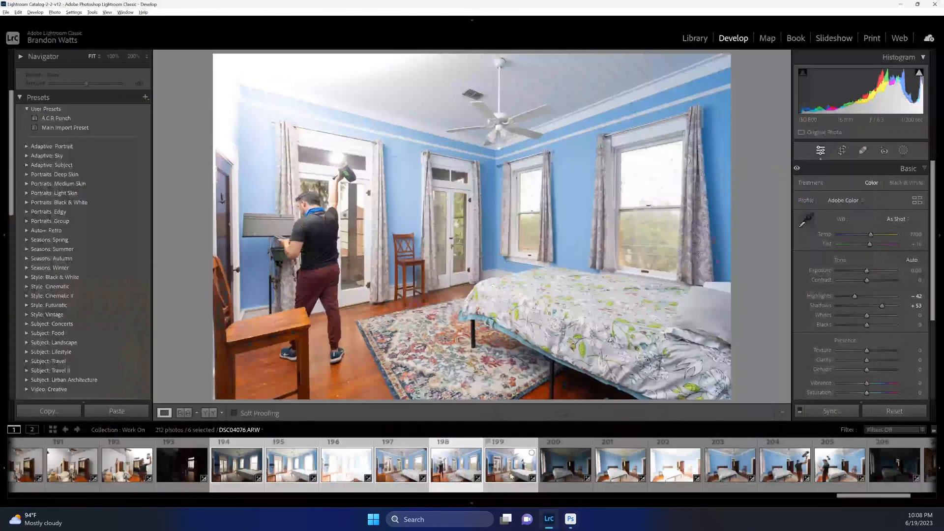
right_click(510, 477)
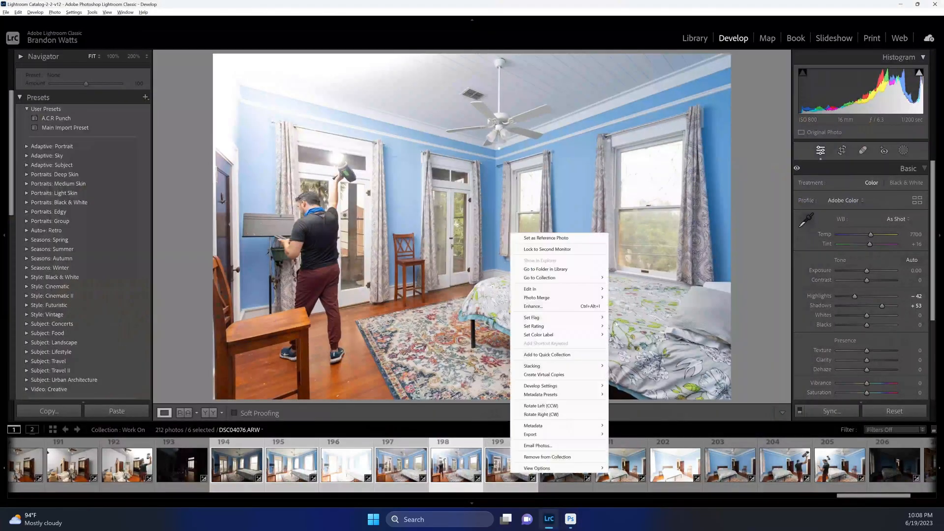
left_click(561, 472)
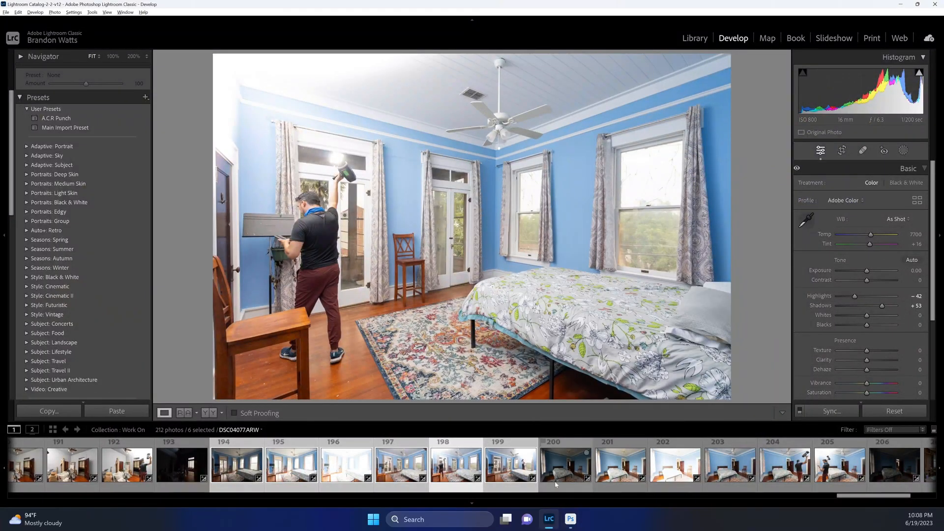
Select photos 200 to 205 of the bed view and set DSC04080 to Temp 8350, Tint +16 and Exposure +0.20.
scroll(559, 474, "down", 3)
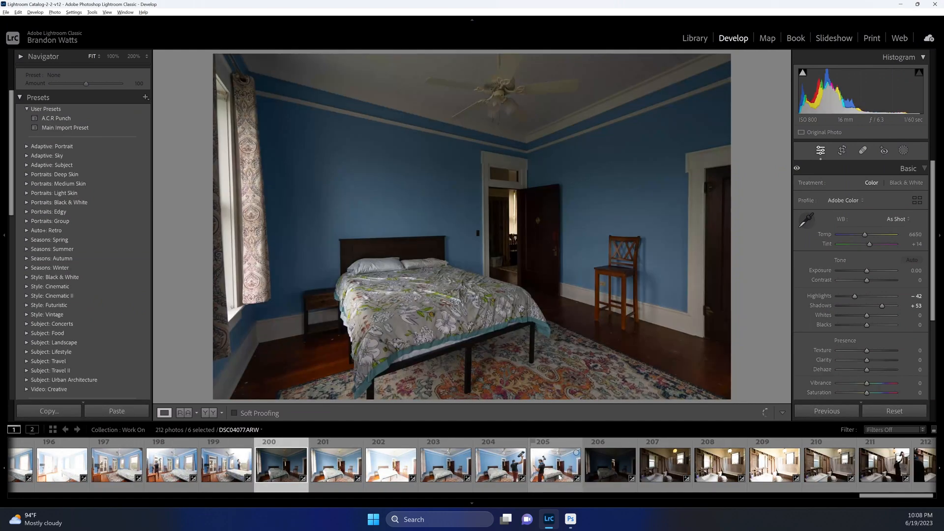
left_click(435, 468)
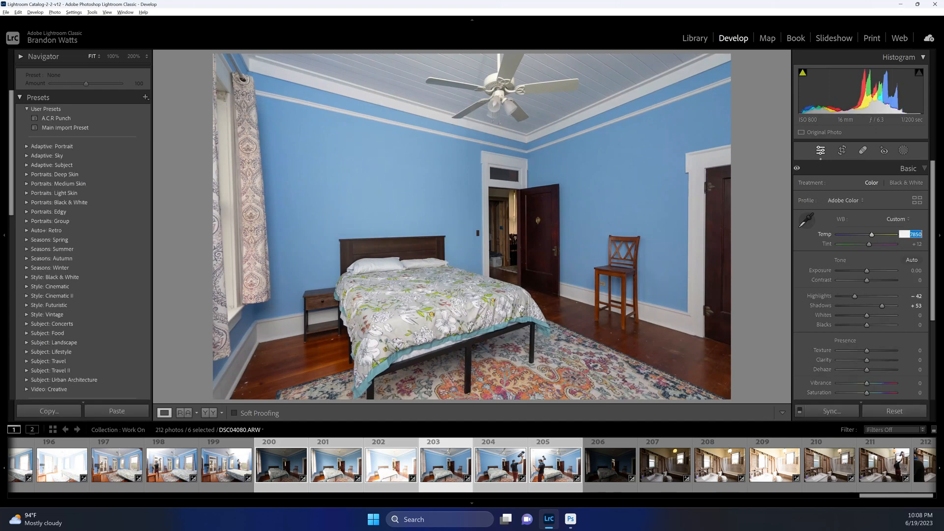
left_click(913, 235)
key("Up")
key("Up")
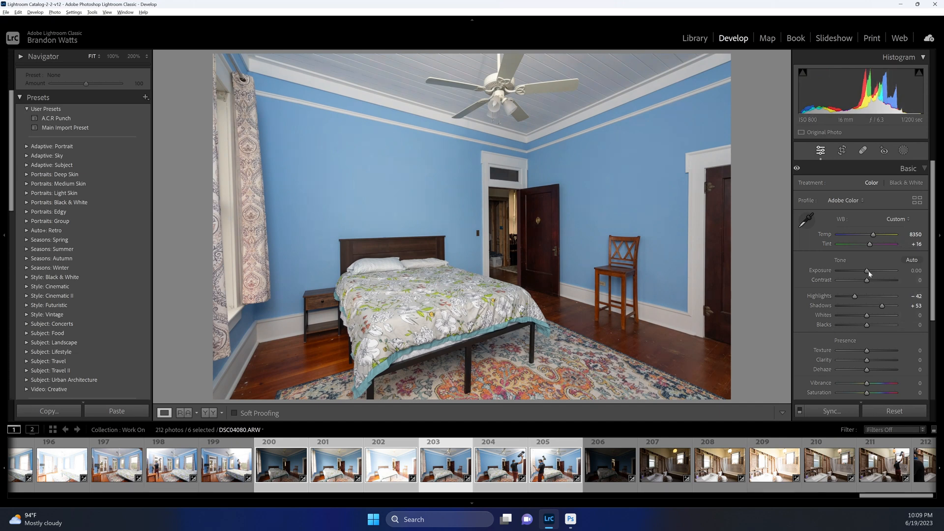
left_click_drag(869, 273, 869, 274)
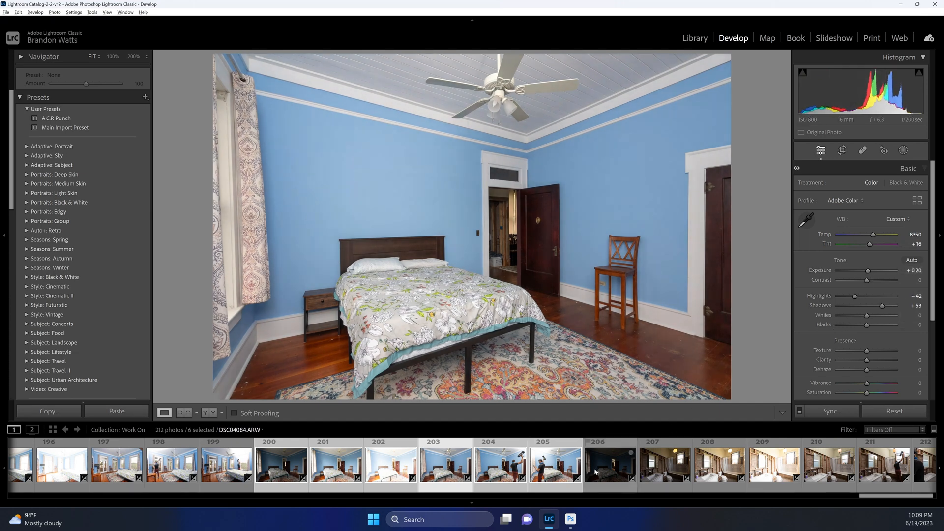
Set Temp to 5850 and Highlights to −19 on dark photo 206, judging the hallway seen through the doorway.
left_click(609, 465)
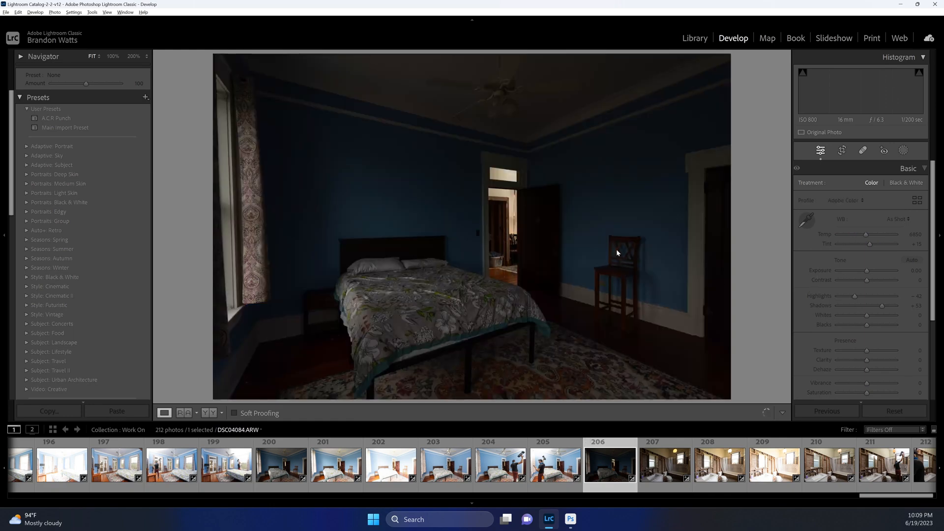
left_click(516, 204)
key("alt+Tab")
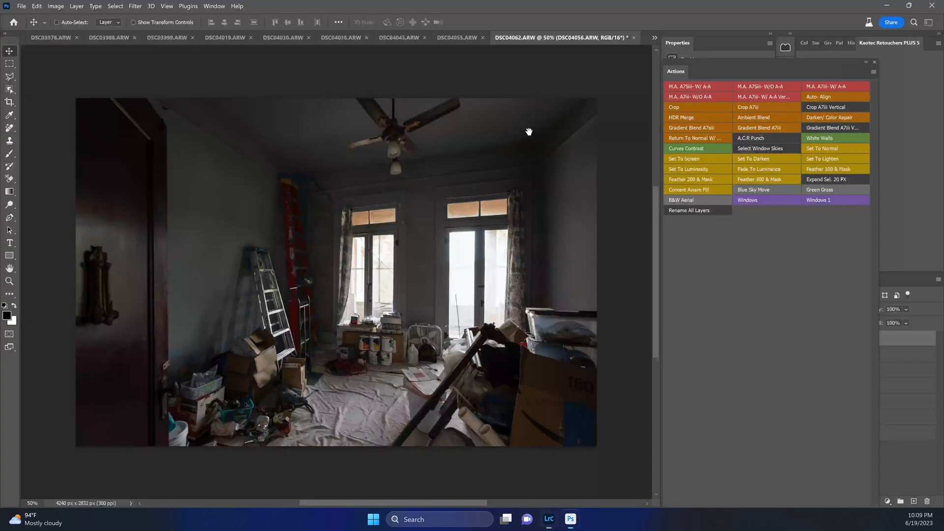
key("alt+Tab")
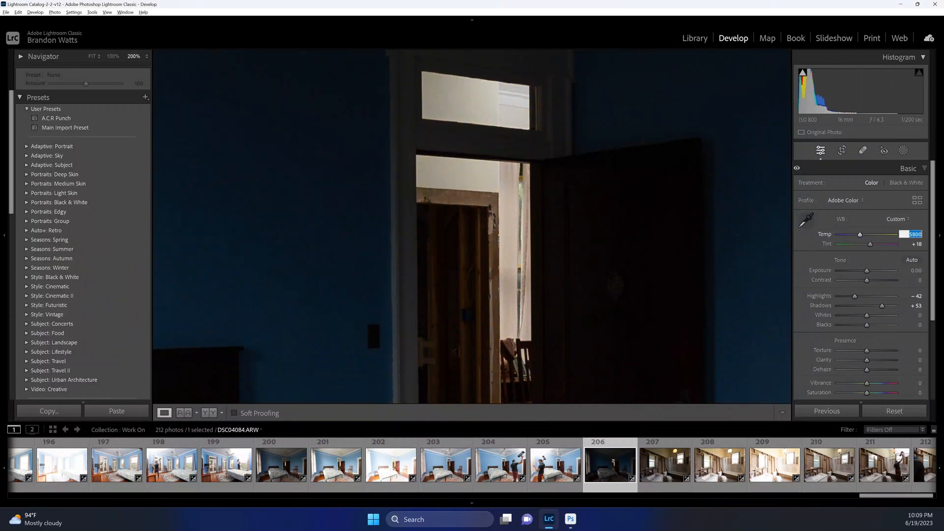
left_click_drag(855, 296, 861, 298)
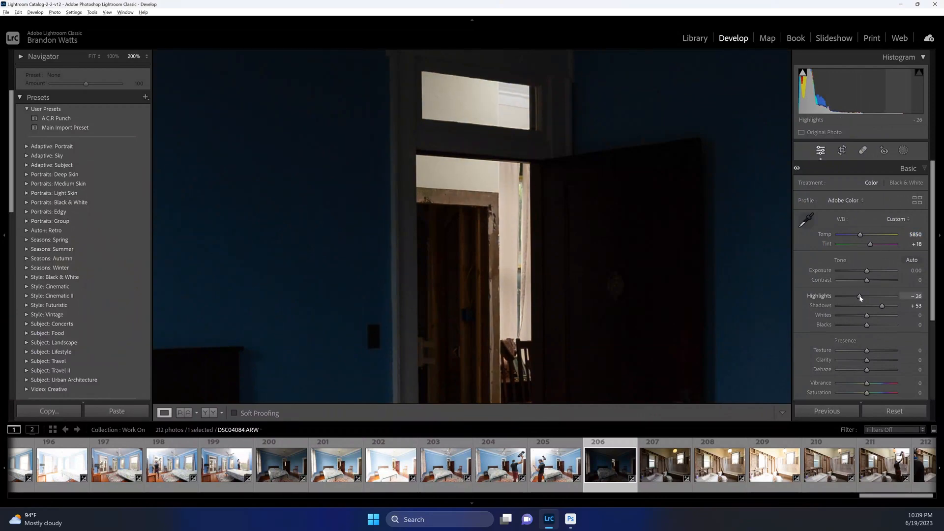
left_click(623, 266)
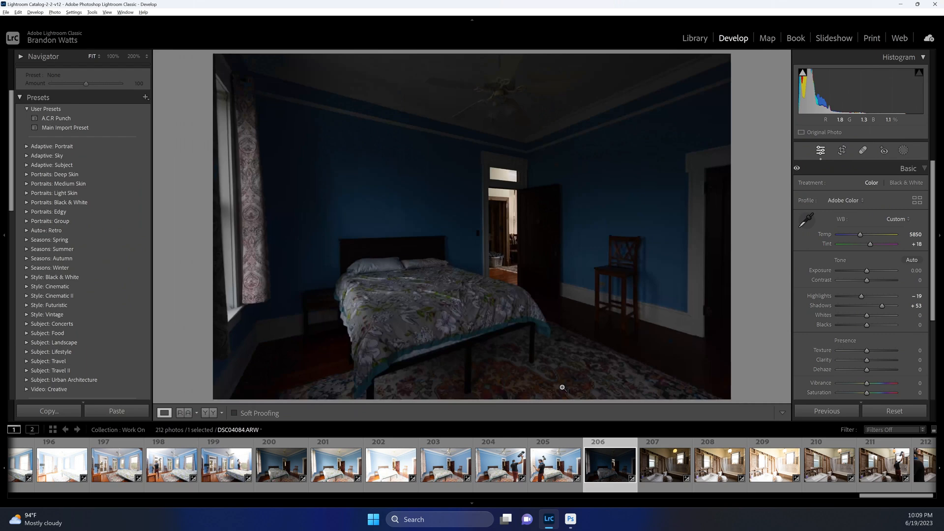
Select photos 200 to 206 and open them as layers in Photoshop.
left_click(291, 472)
right_click(338, 136)
mouse_move(388, 191)
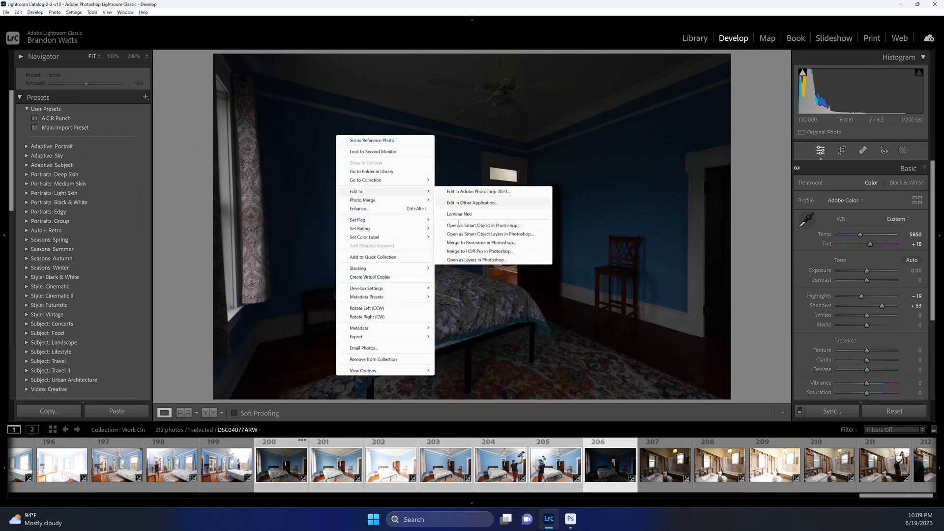
left_click(459, 261)
Select photos 207 to 212 of the bathroom and set Temp to 5200 on DSC04088.
left_click(683, 477, "shift")
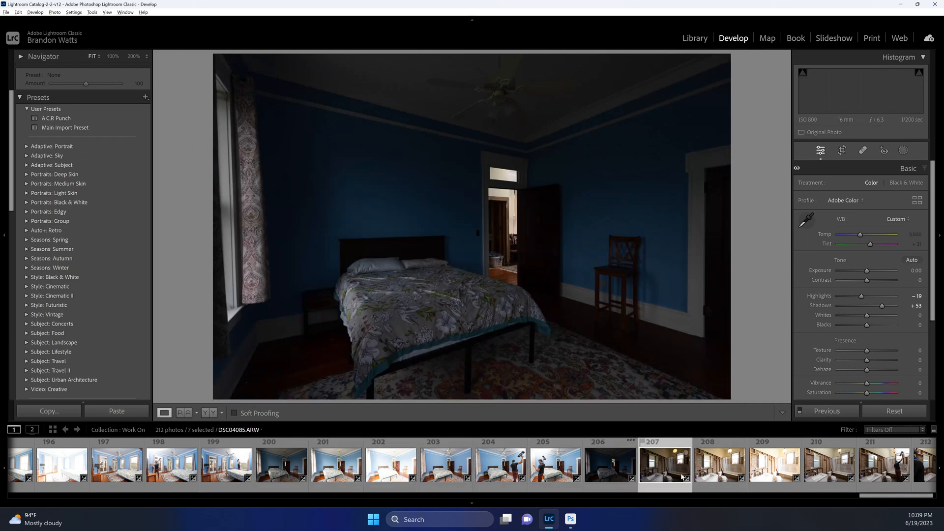
scroll(881, 487, "down", 2)
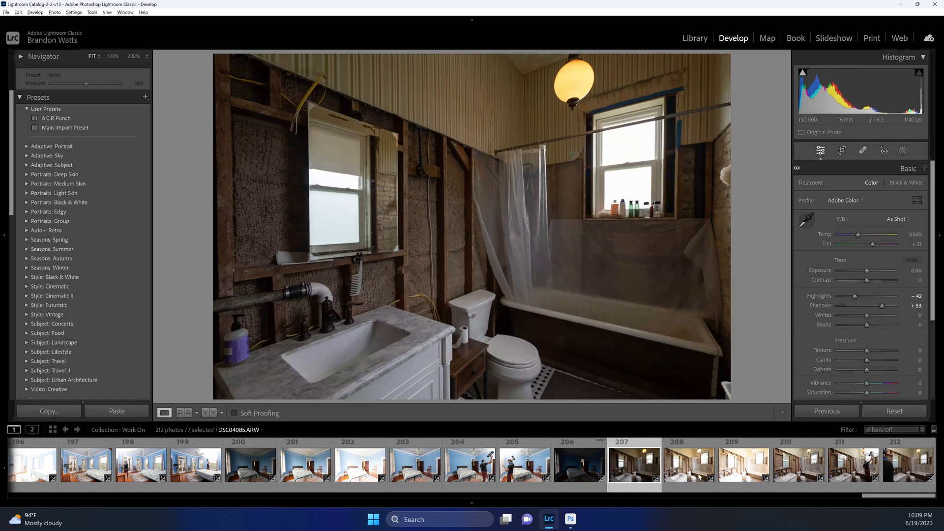
left_click(899, 471, "shift")
left_click(801, 466)
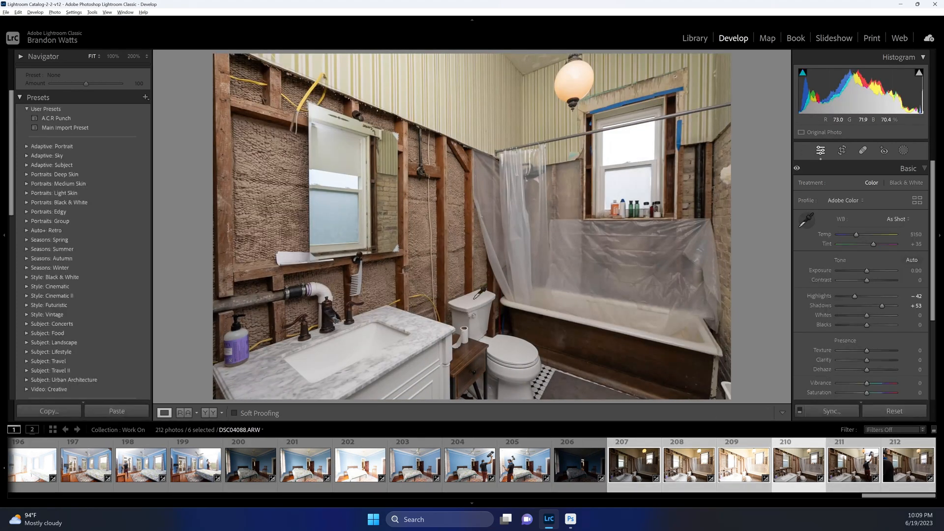
left_click(913, 237)
key("Up")
key("Up")
key("Up")
key("Up")
key("Up")
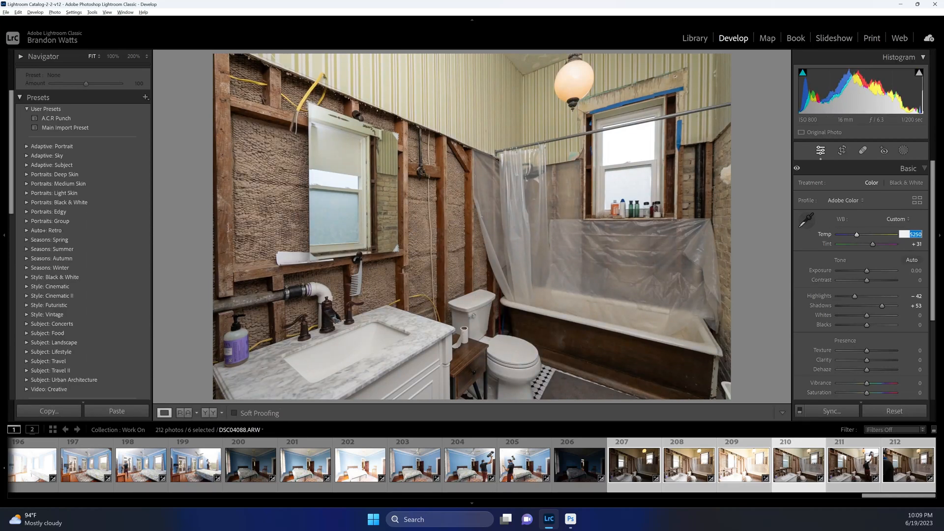
key("Tab")
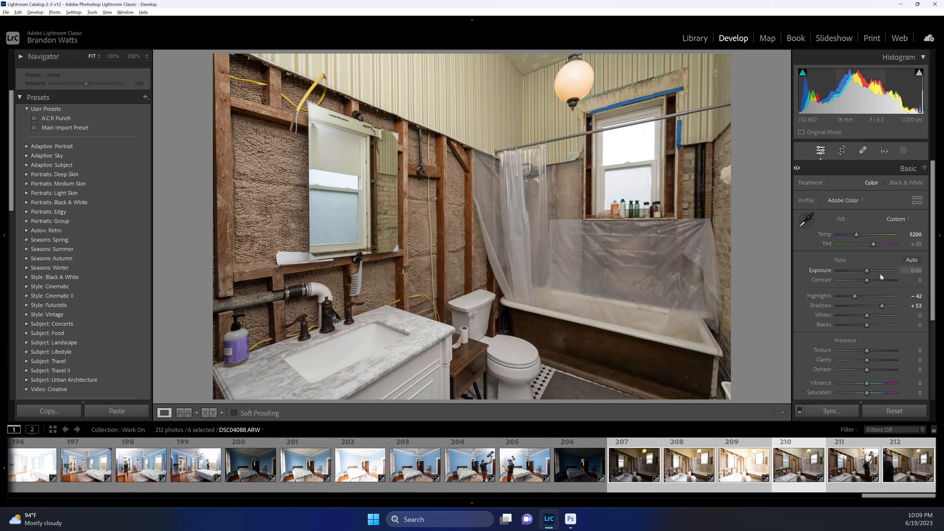
Set Exposure to +0.40 on bathroom photos 210 and 211 and to +0.70 on photo 212.
key("alt+Tab")
key("alt+Tab")
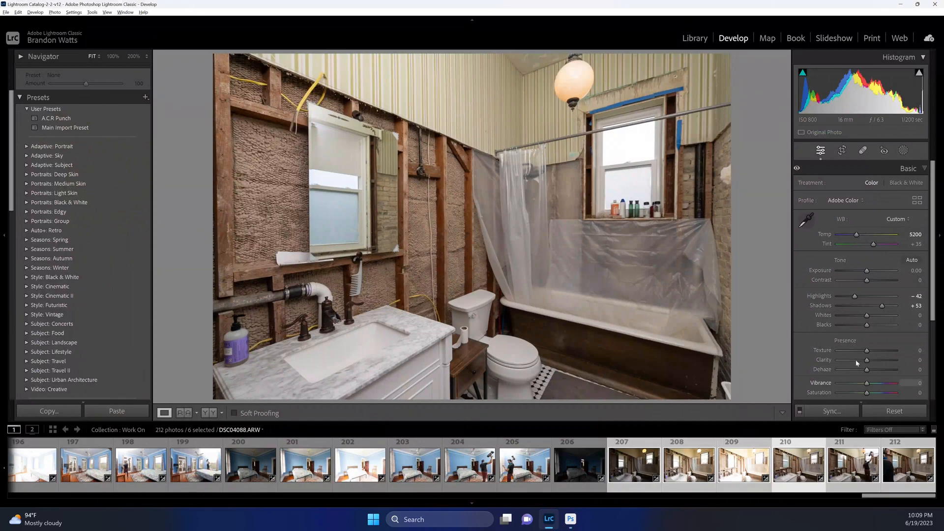
left_click_drag(870, 271, 873, 272)
scroll(873, 273, "up", 2)
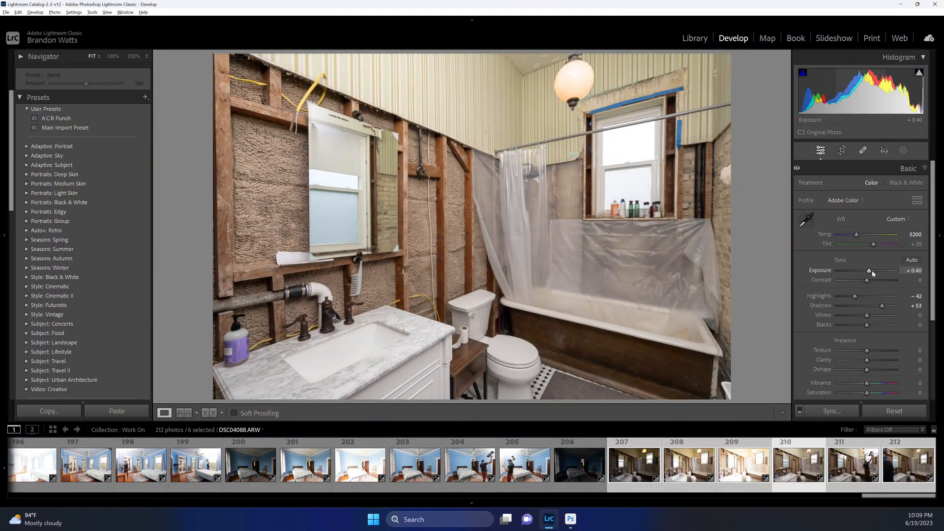
left_click(848, 457)
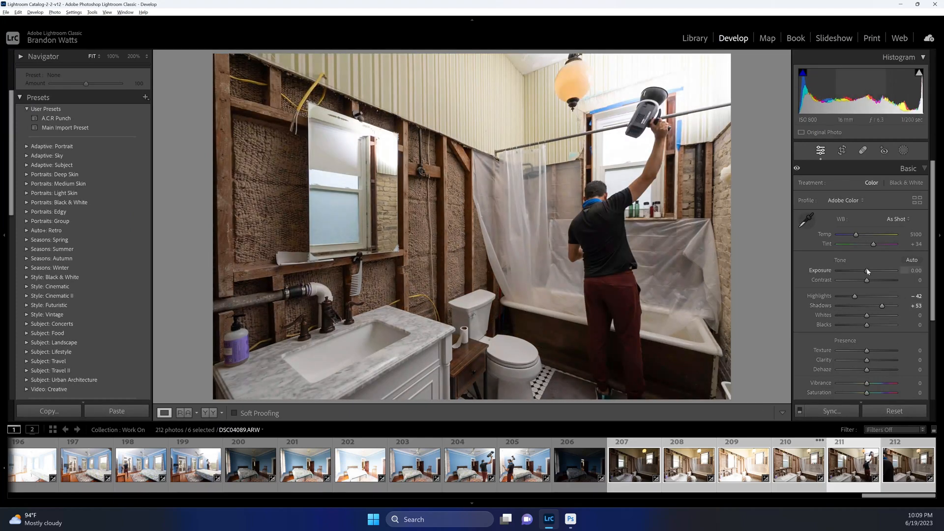
left_click_drag(866, 272, 869, 272)
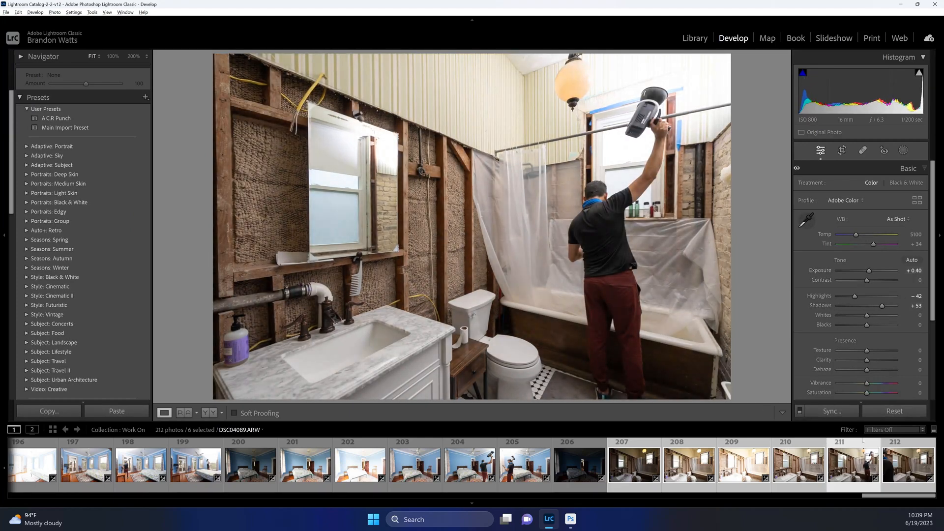
left_click(901, 465)
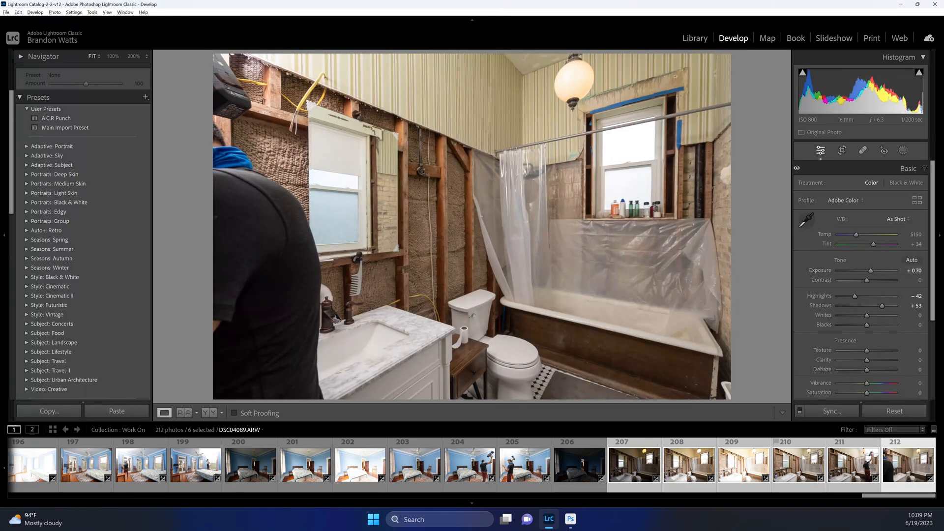
Open the six selected bathroom photos as layers in Photoshop and switch to Photoshop.
right_click(745, 462)
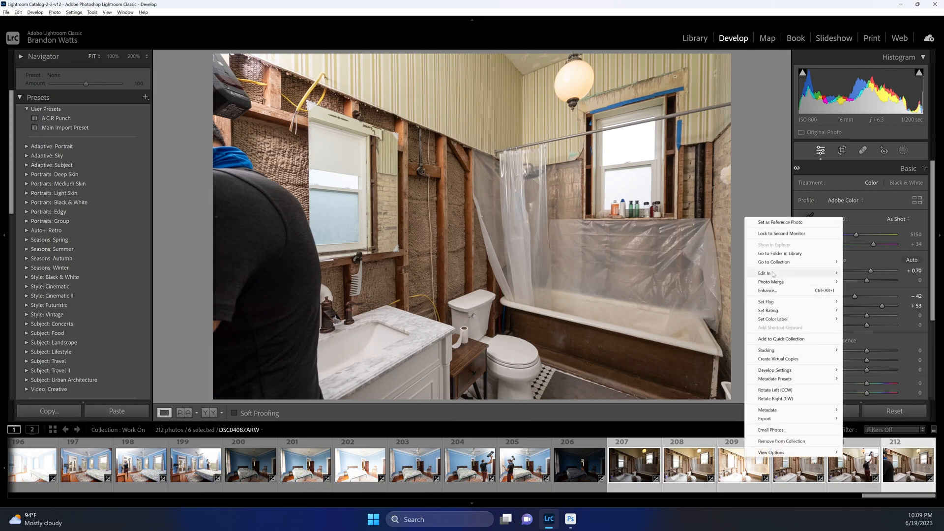
mouse_move(773, 274)
left_click(686, 334)
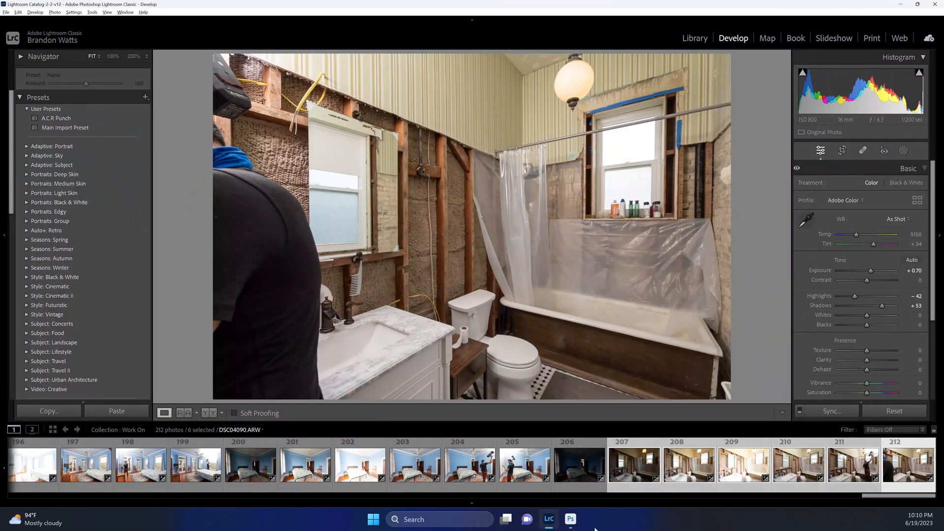
left_click(570, 519)
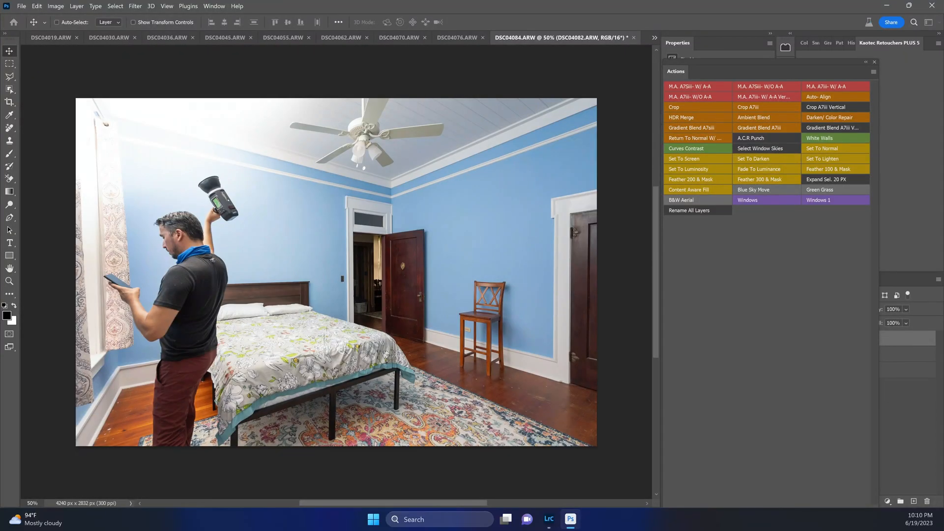
Open Calculator and multiply 420 by 30.
key("XF86Calculator")
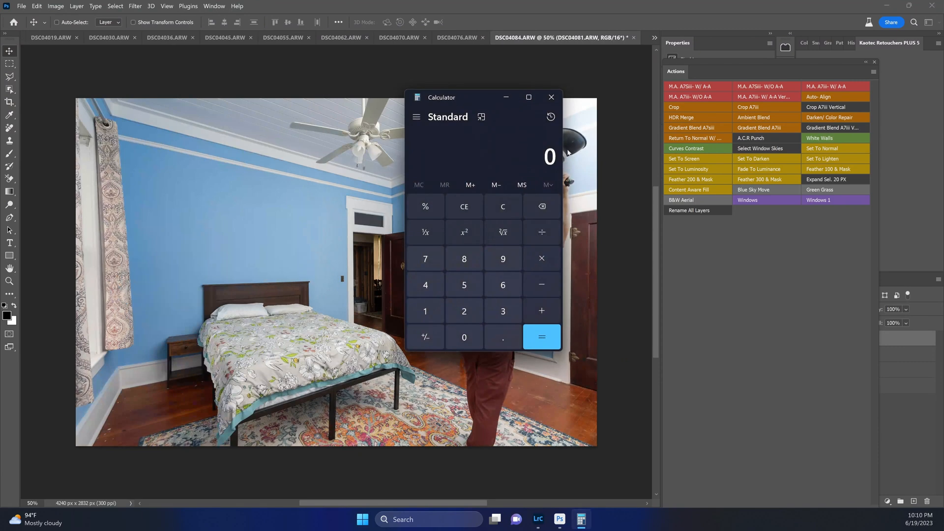
left_click_drag(476, 105, 365, 115)
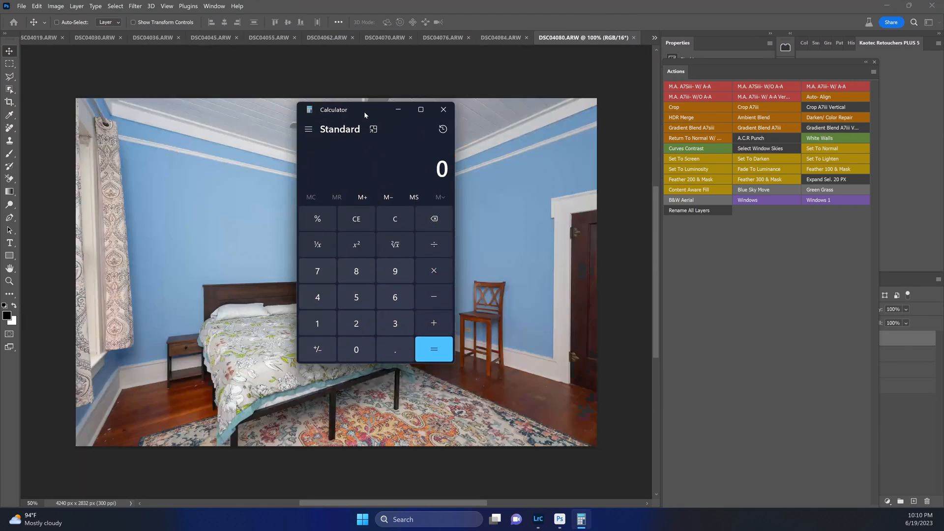
type("425")
key("Escape")
type("420")
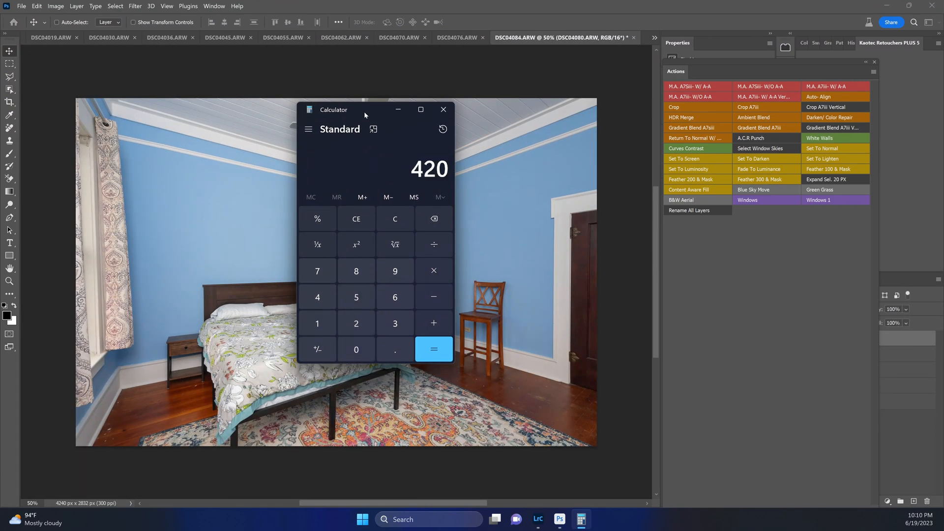
type("*30")
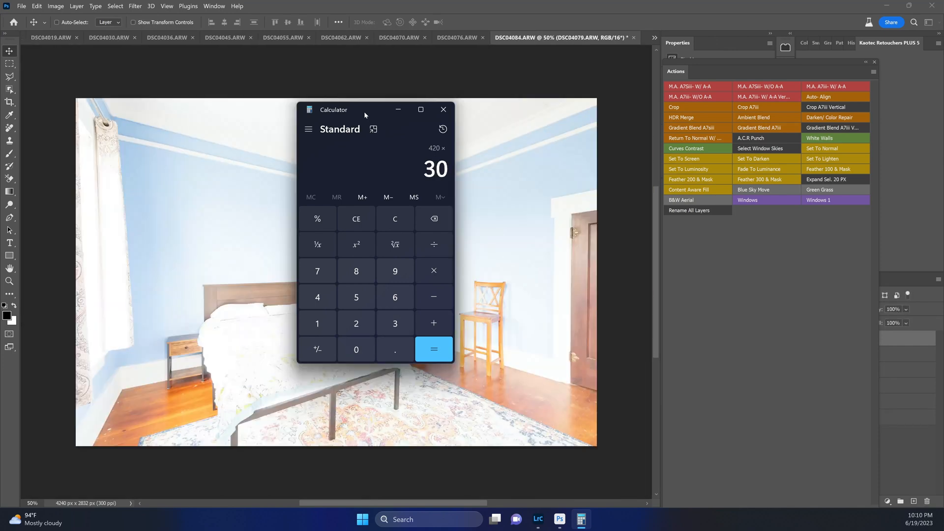
key("Return")
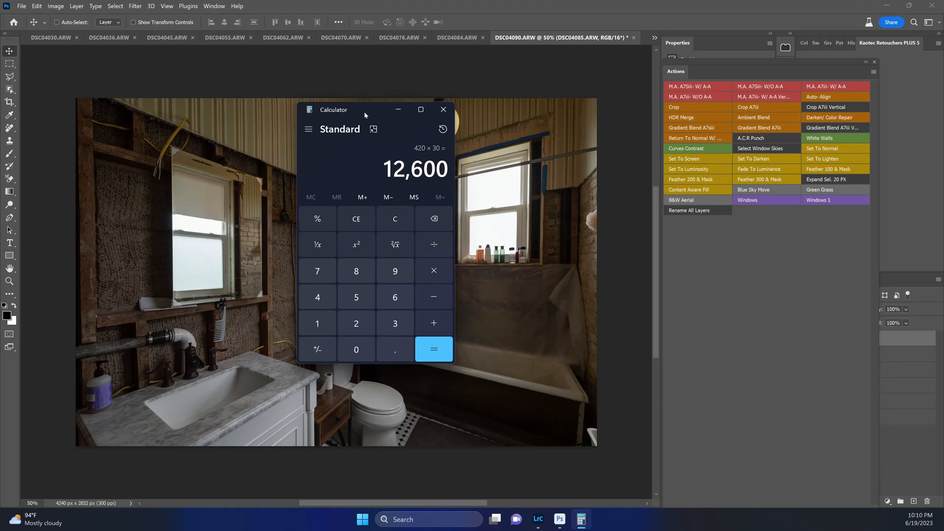
Multiply the product by .90 and close Calculator.
key("asterisk")
type(".90")
key("Return")
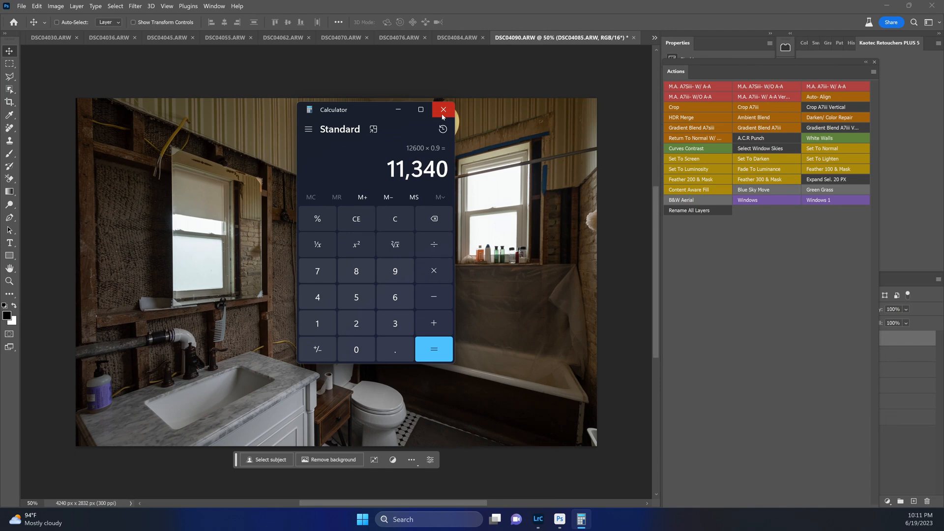
left_click(443, 113)
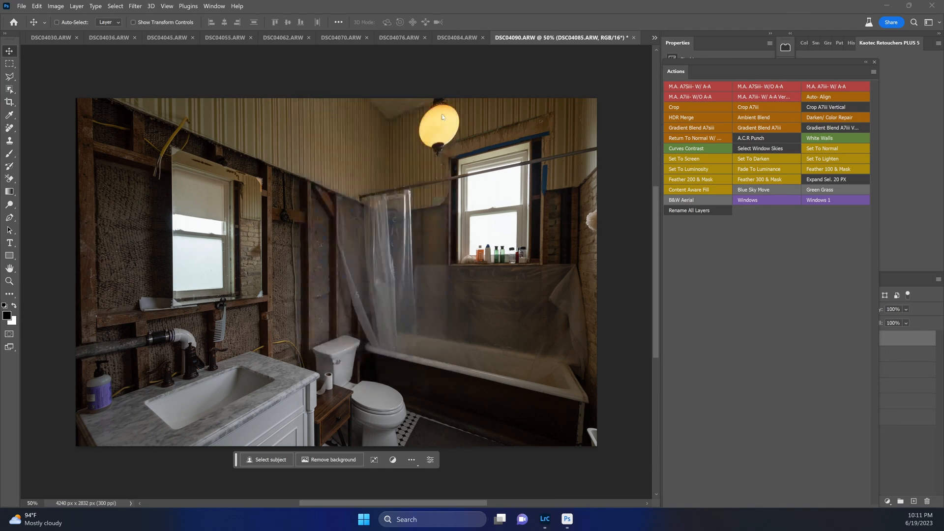
Narrow the Actions panel until its actions form a single column beside the layer properties.
left_click(663, 241)
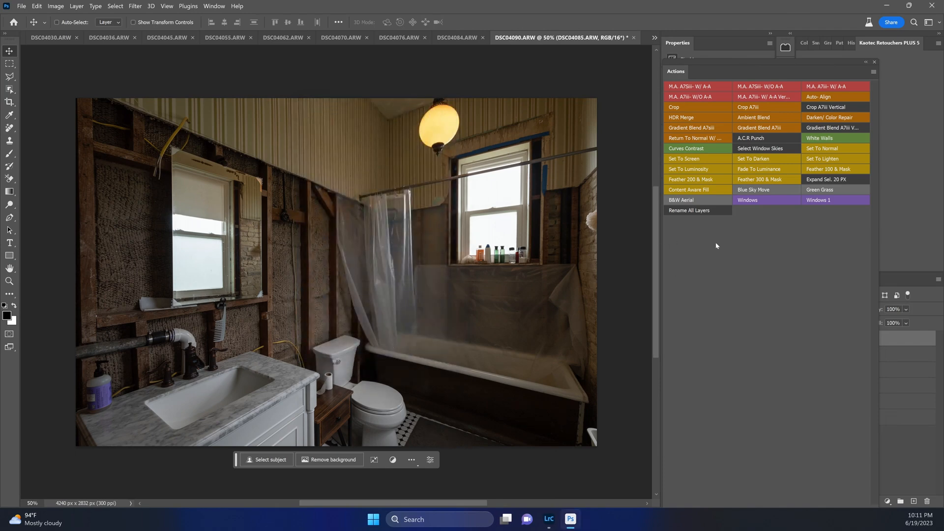
left_click_drag(662, 248, 781, 241)
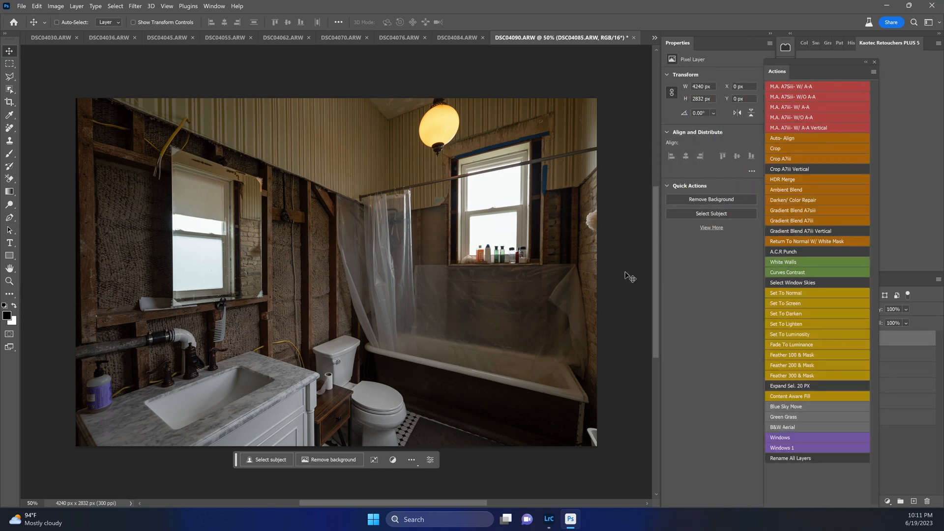
Fit the bathroom image to the window and display the actions list docked beside the image.
key("ctrl+0")
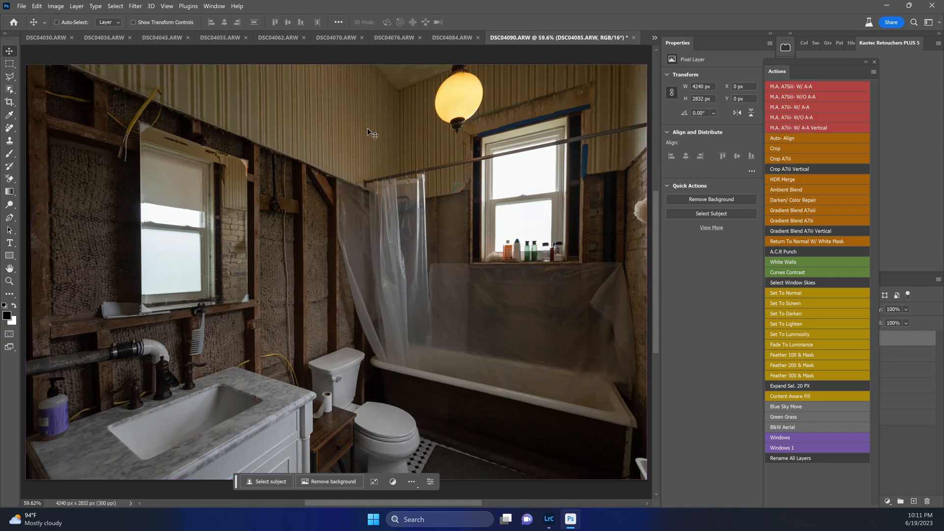
left_click(787, 107)
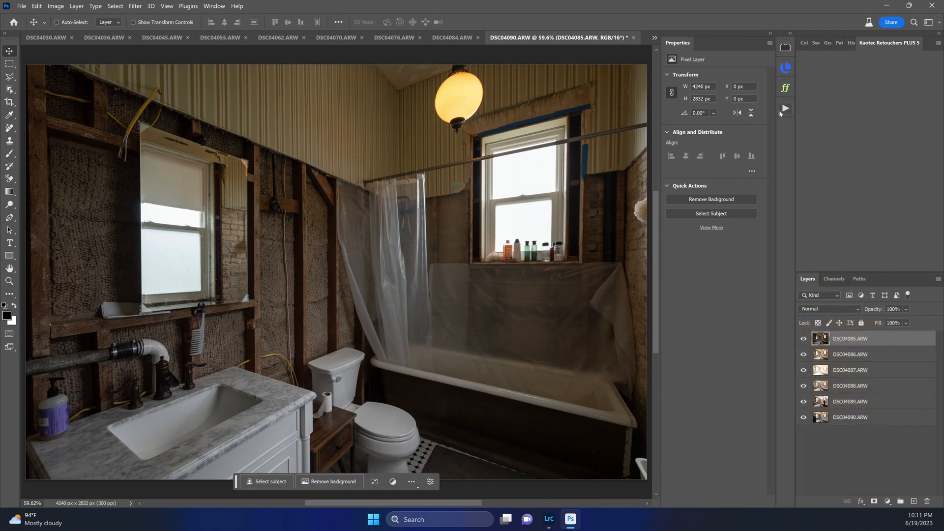
left_click(785, 110)
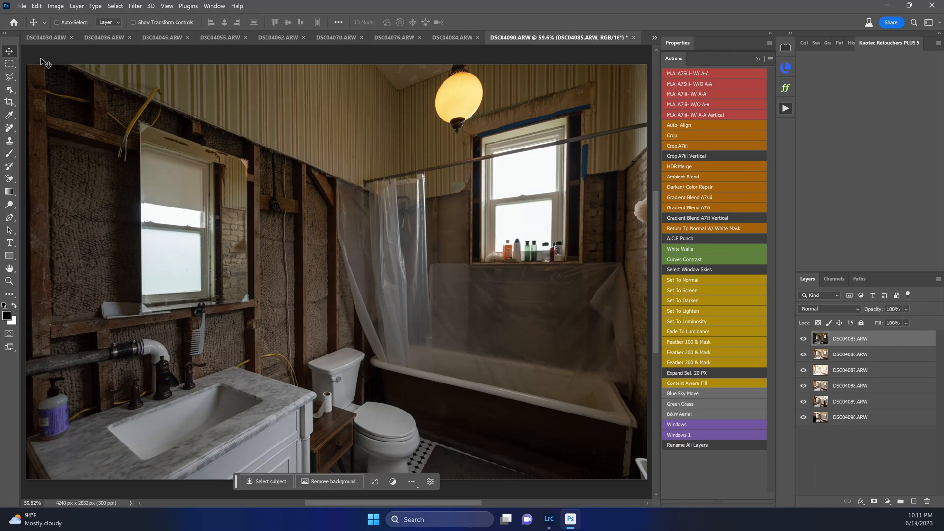
Configure a batch of the M.A. A7Siii- W/ A-A action on the opened files, with Log Errors to File and no destination.
left_click(22, 6)
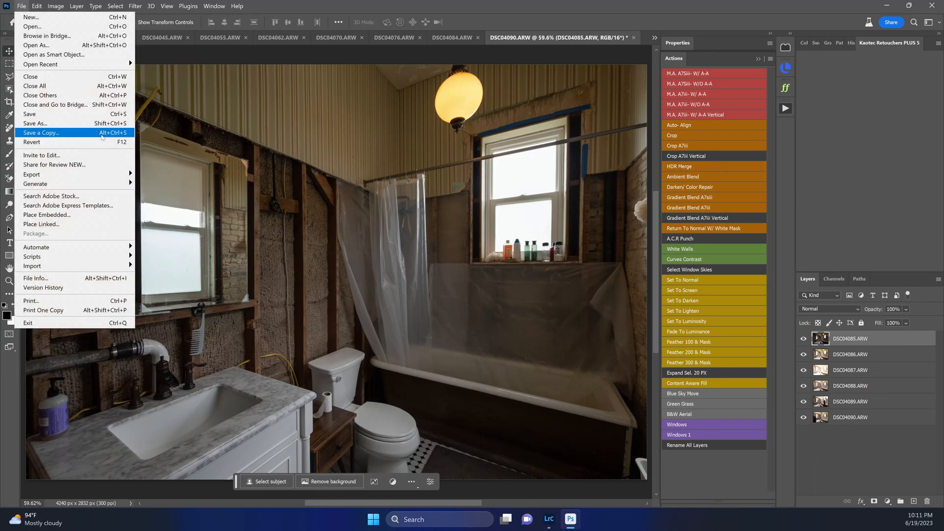
mouse_move(120, 248)
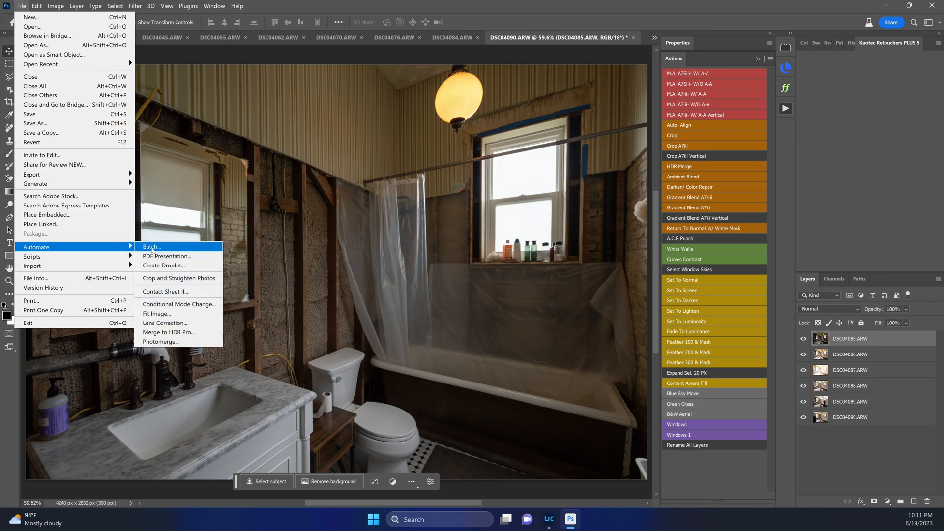
left_click(152, 248)
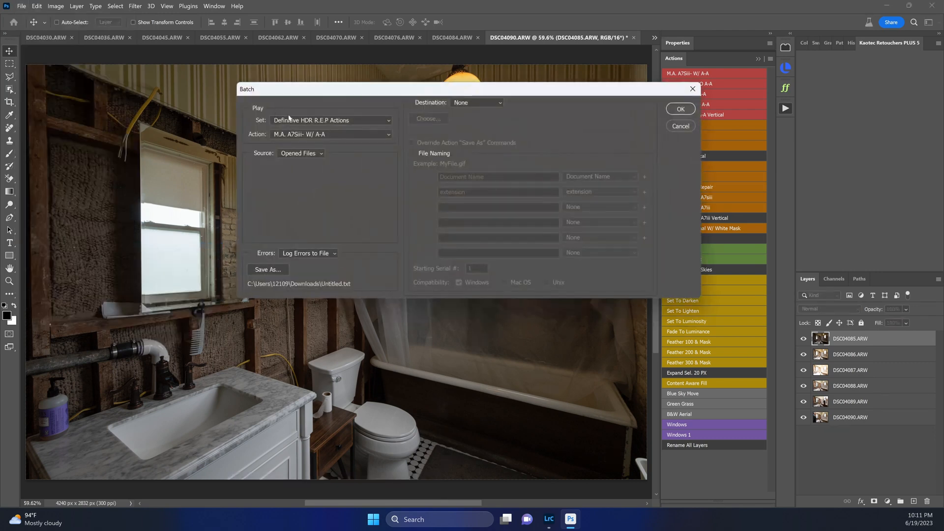
left_click(335, 134)
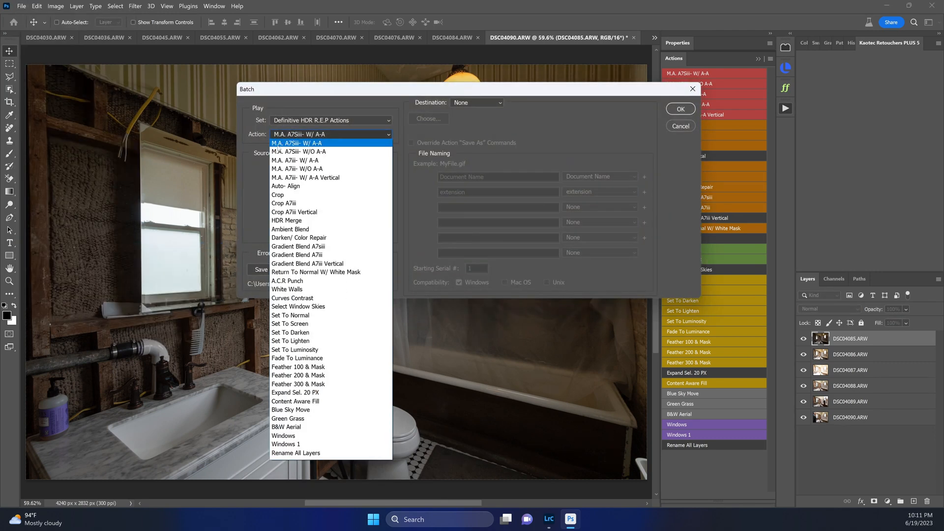
left_click(320, 143)
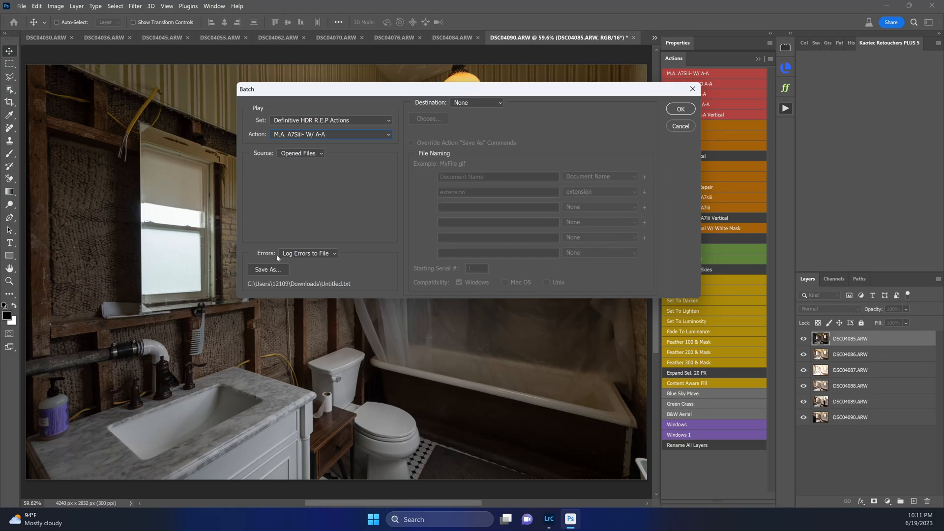
left_click(300, 254)
left_click(303, 271)
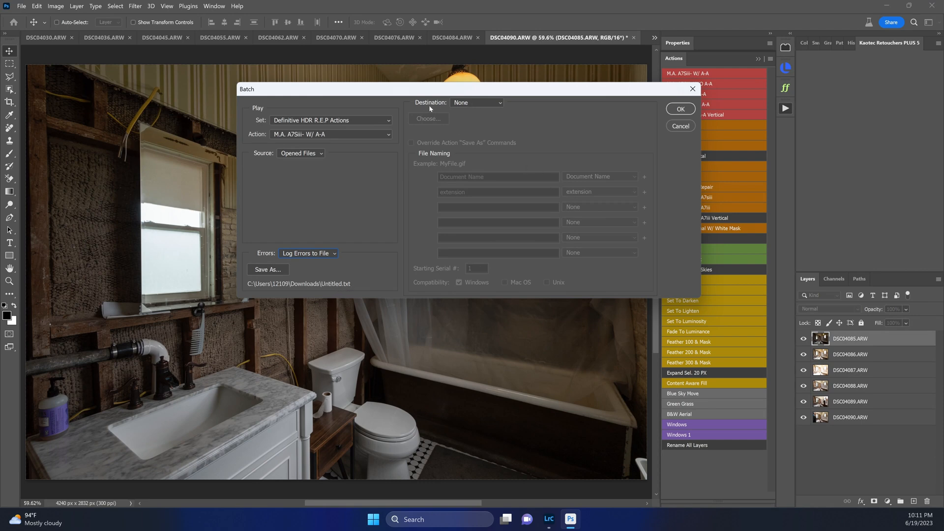
left_click(470, 104)
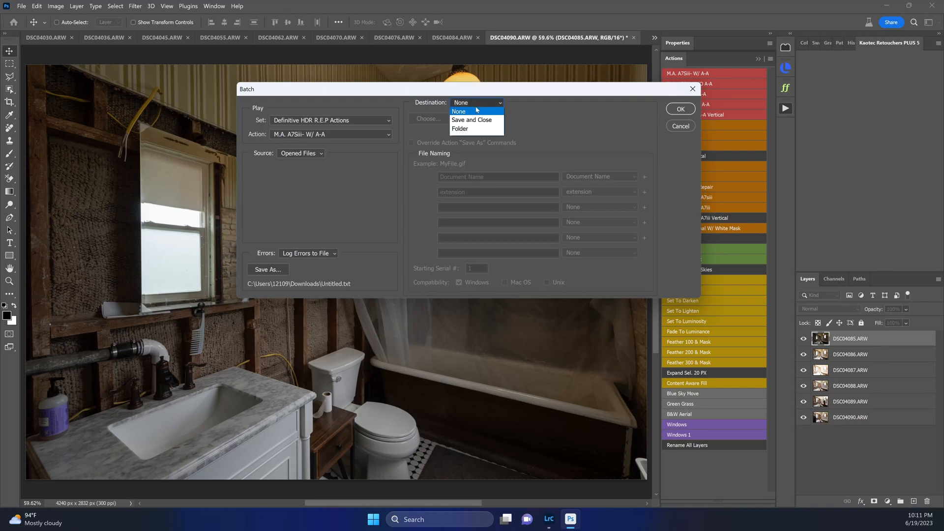
Try to run the batch on all opened files, stopping it at the first file, DSC03743.ARW.
left_click(681, 109)
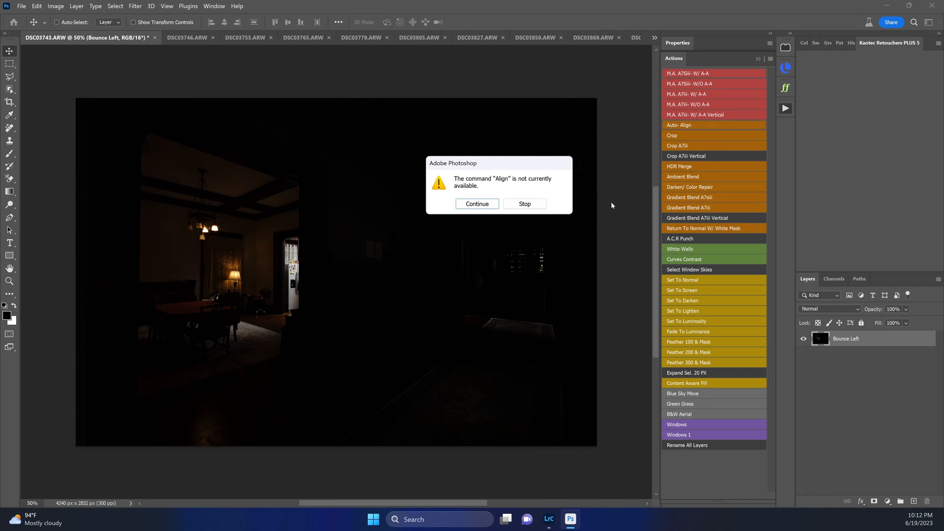
left_click(520, 205)
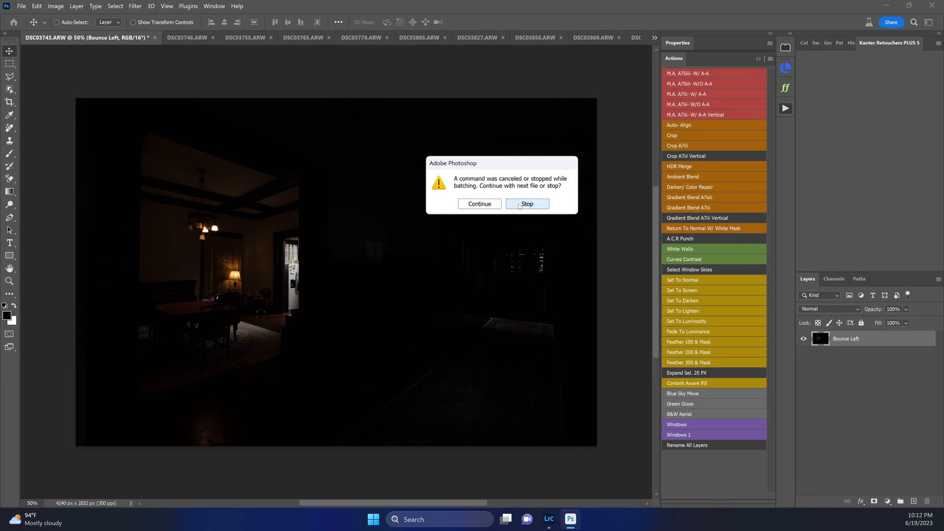
left_click(519, 205)
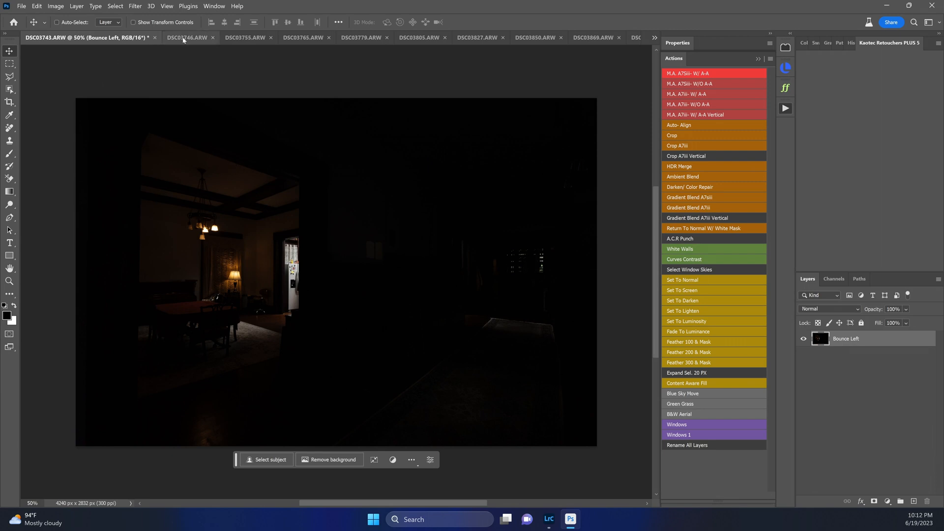
Check DSC03746.ARW against DSC03743.ARW and close DSC03743.ARW without saving it.
left_click(187, 38)
left_click(46, 38)
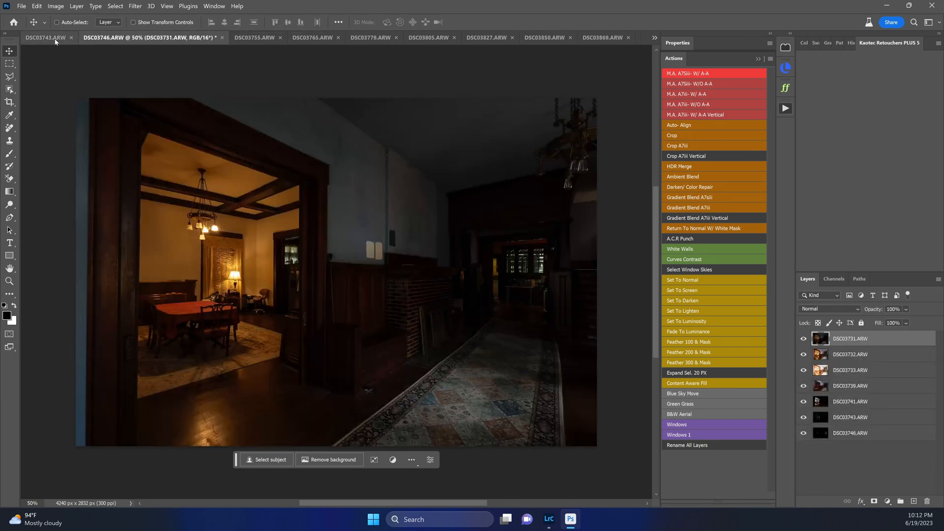
left_click(154, 38)
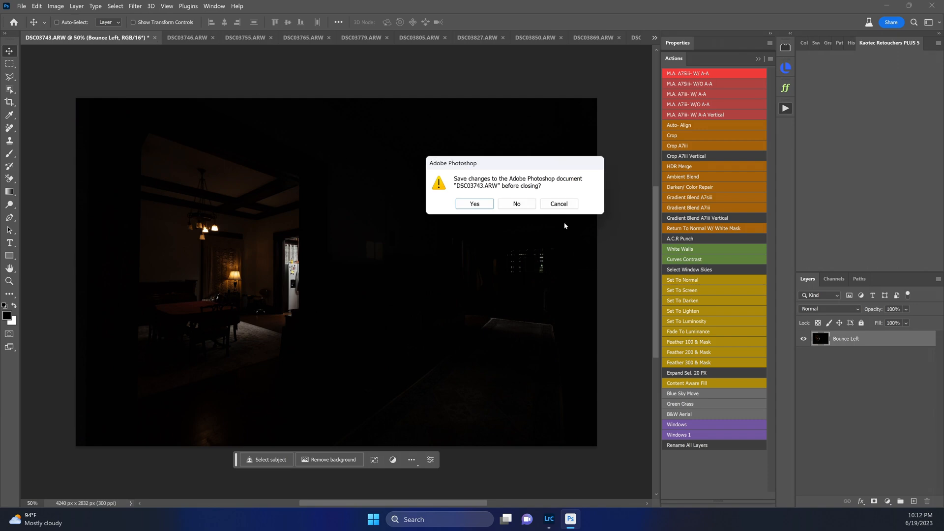
left_click(516, 203)
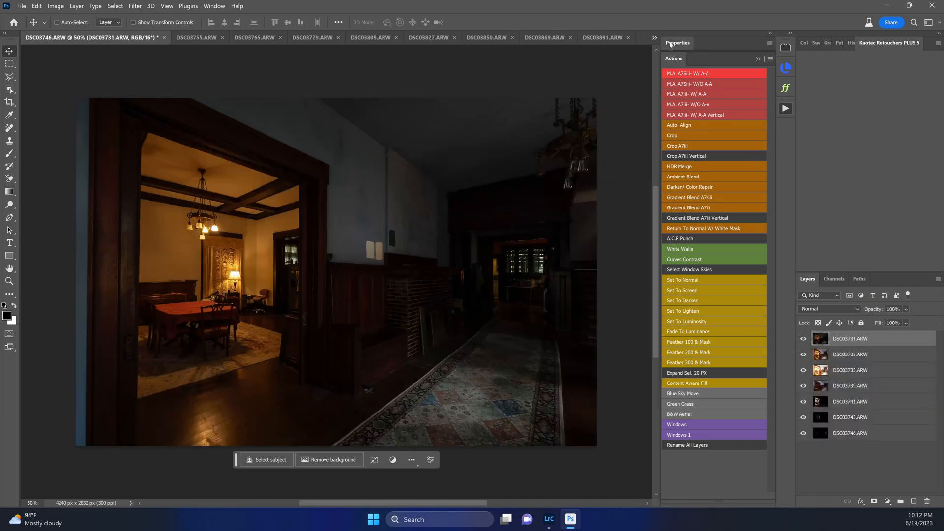
Switch to the bathroom document DSC04090.ARW and run the M.A. A7Siii- W/ A-A batch on the opened files.
left_click(655, 38)
left_click(727, 343)
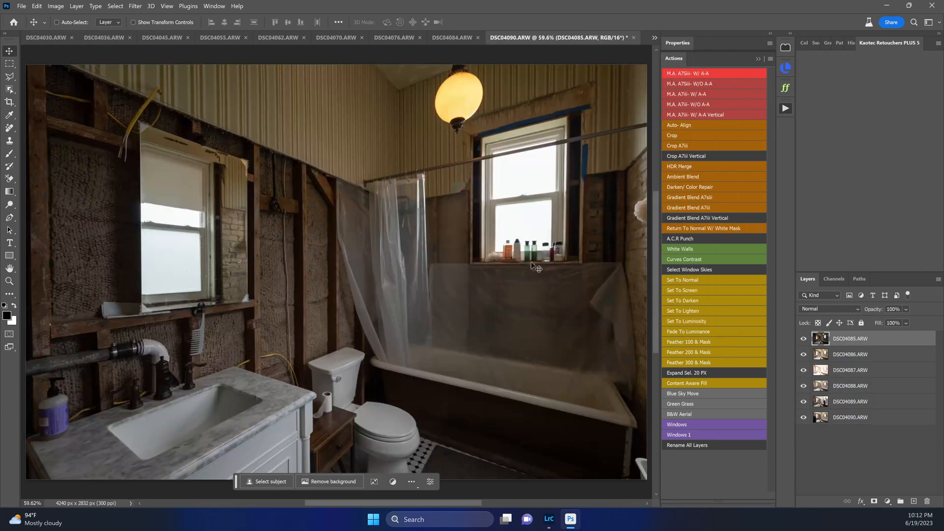
left_click(22, 6)
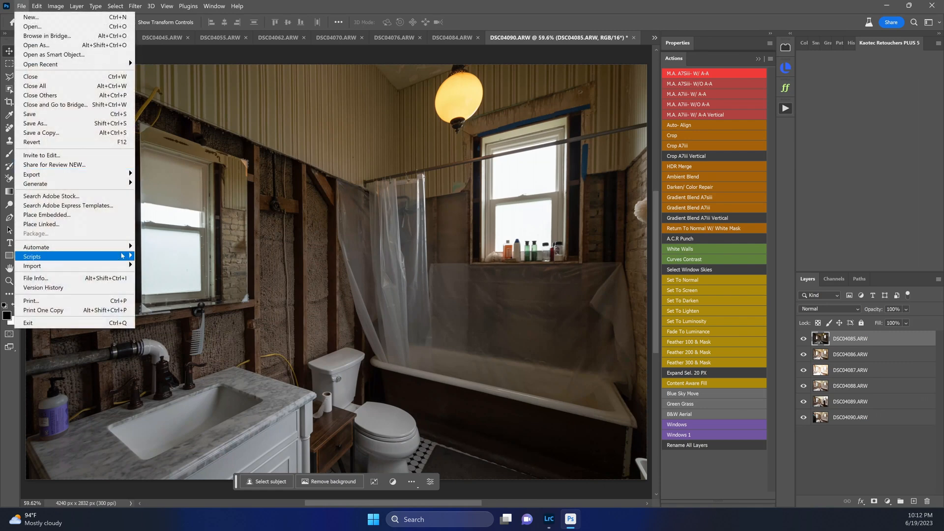
left_click(150, 248)
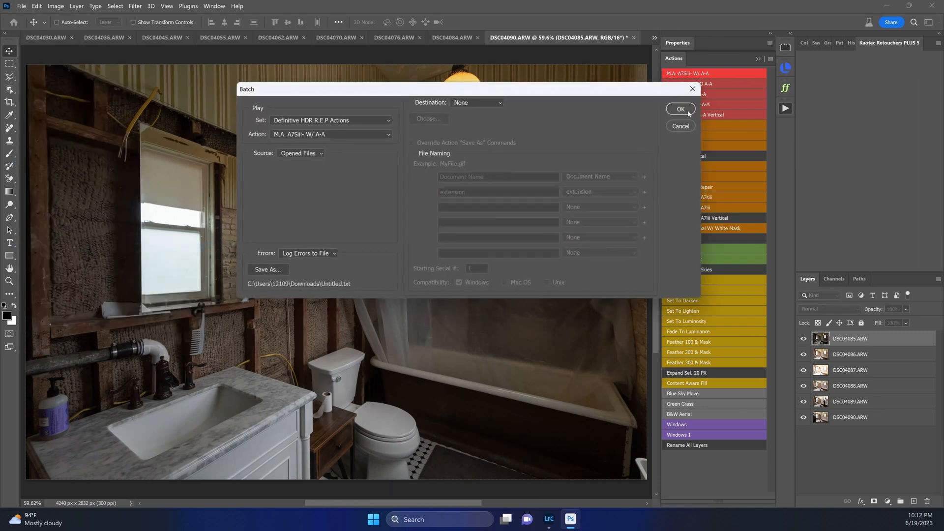
left_click(690, 110)
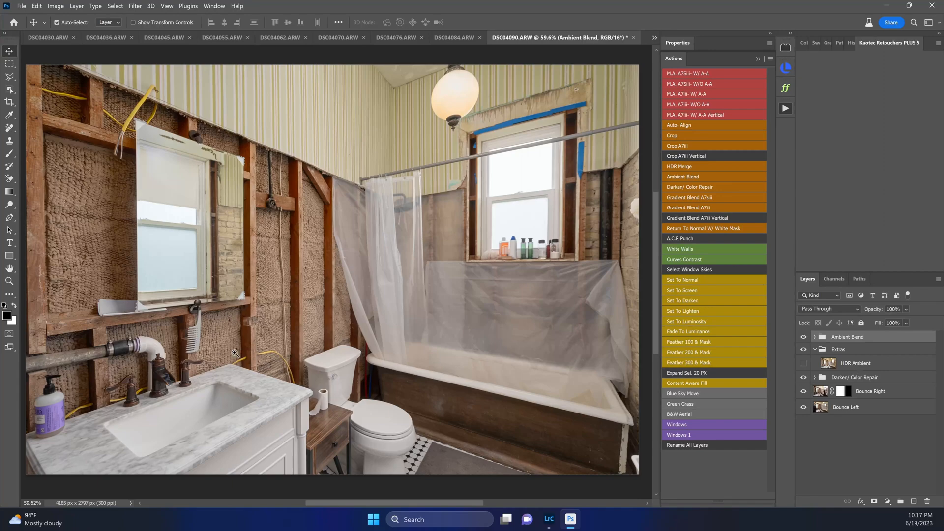
Examine the blended bathroom by toggling the Darken/ Color Repair, Ambient Blend and HDR Ambient layers and inspecting the mirror and window up close.
left_click(805, 377, "alt")
left_click(804, 378, "alt")
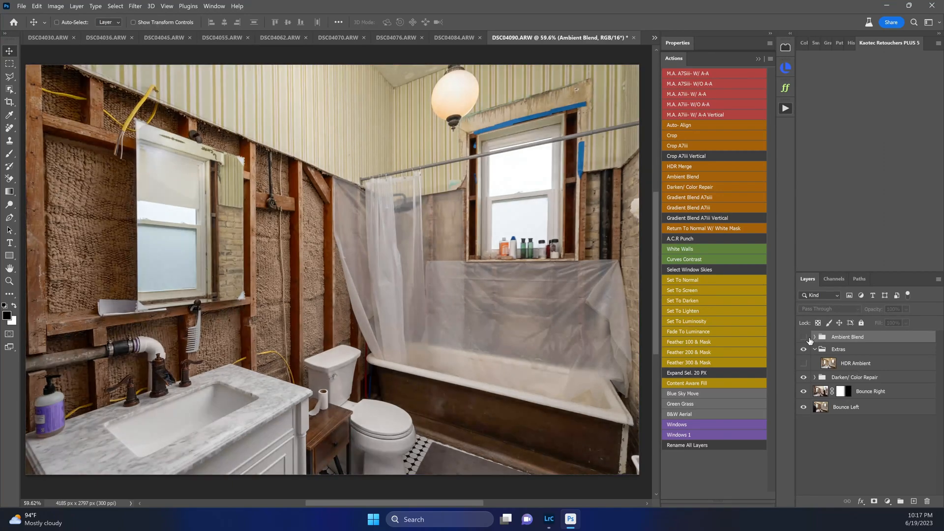
left_click(804, 337)
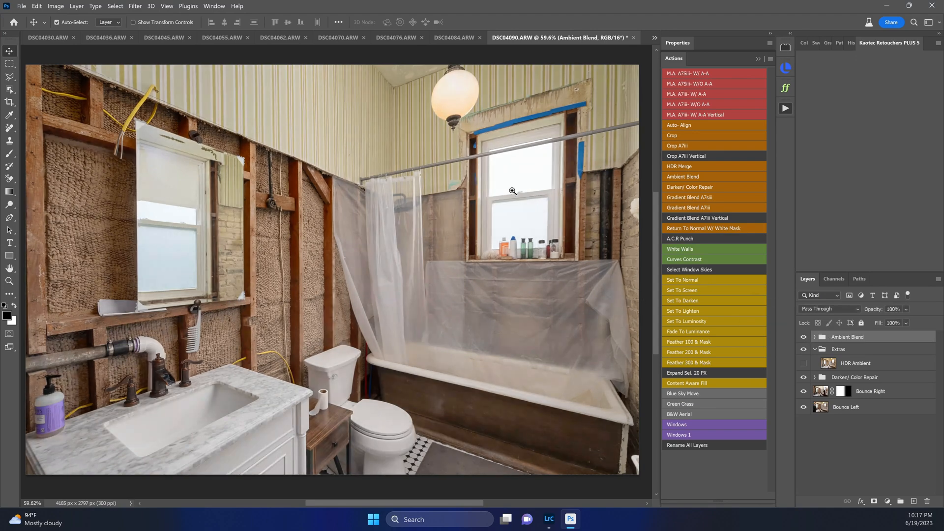
left_click(805, 364, "alt")
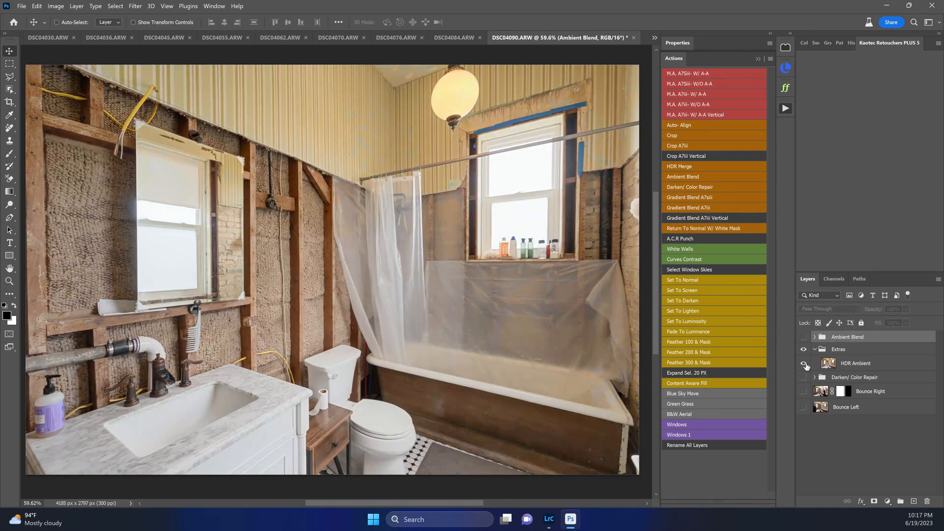
left_click(804, 364, "alt")
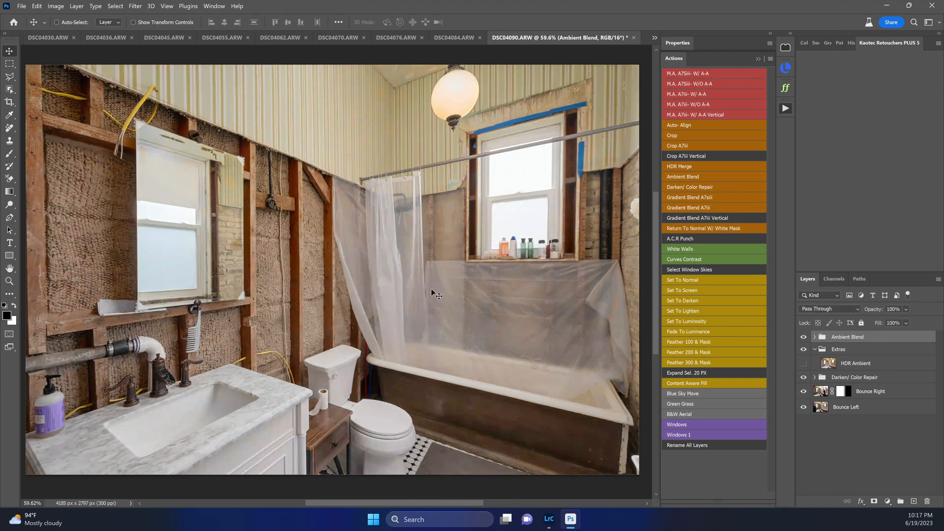
scroll(158, 238, "up", 5)
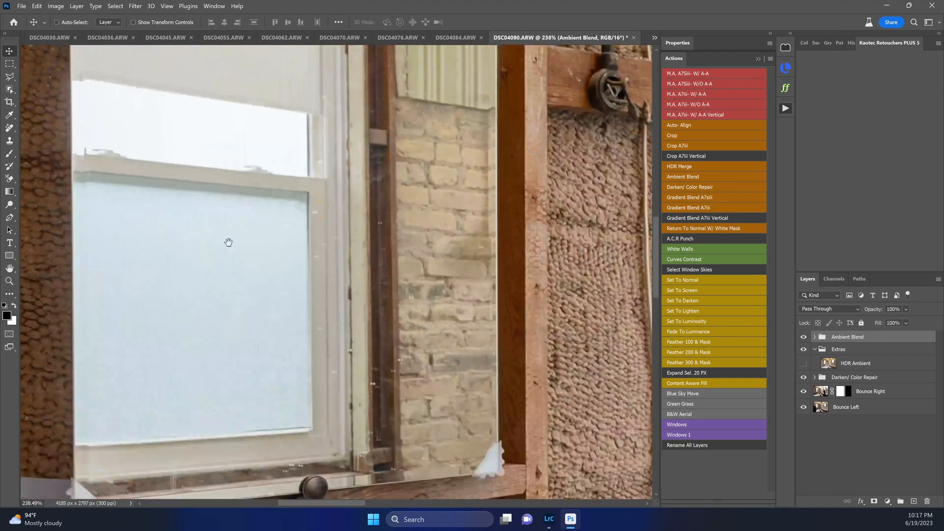
key("ctrl+0")
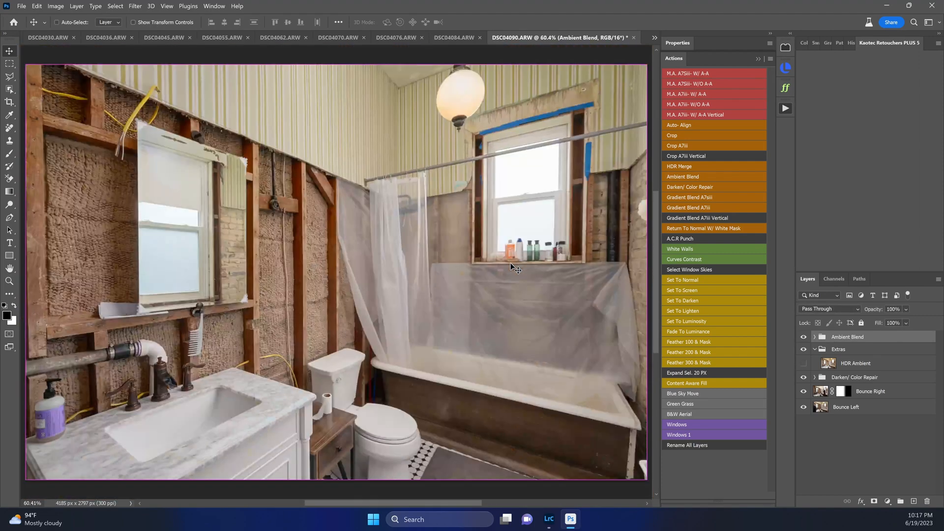
scroll(556, 180, "up", 4)
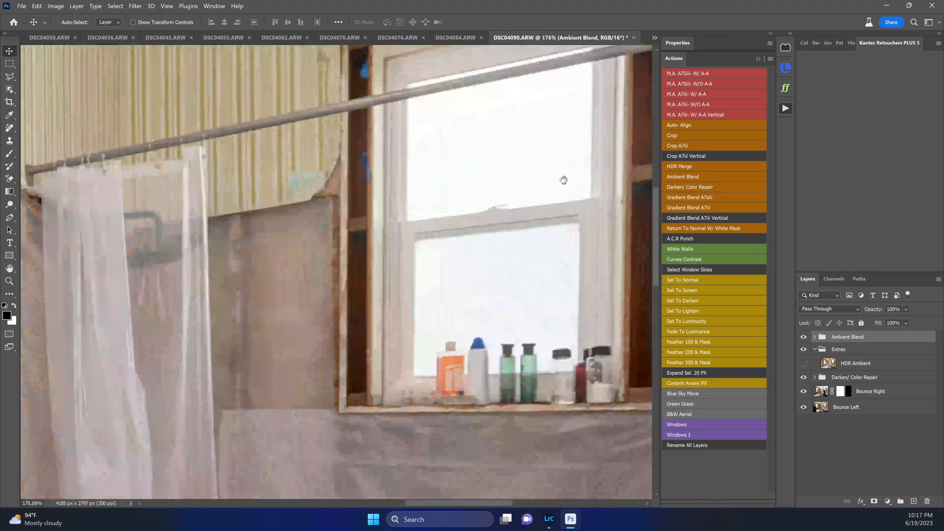
left_click_drag(564, 180, 536, 240)
key("ctrl+0")
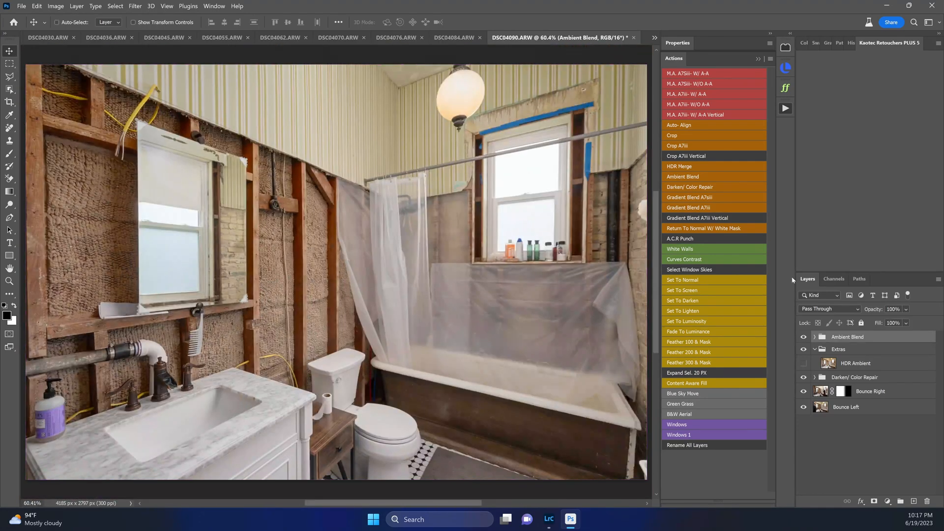
Compare the bathroom before and after the batch by stepping back to the Delete Layer history state and returning to the final Name Change state.
left_click(852, 47)
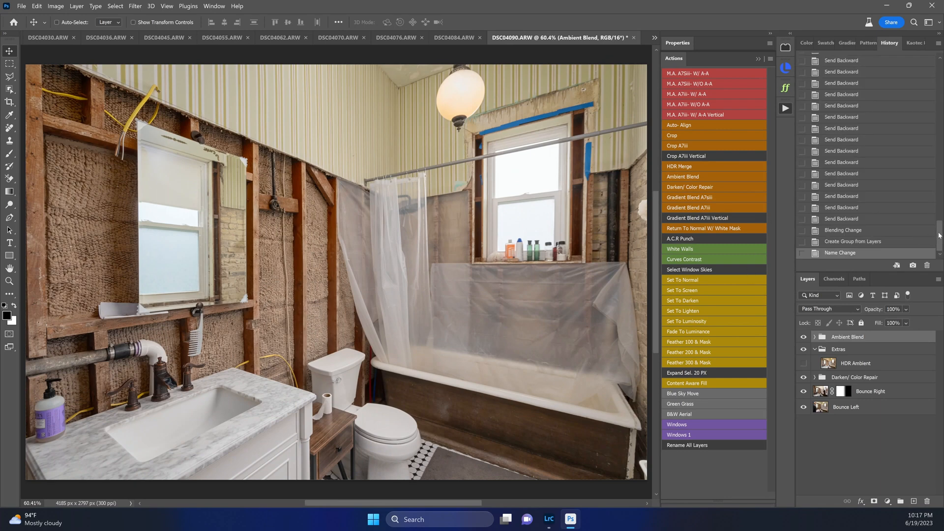
left_click_drag(940, 235, 941, 98)
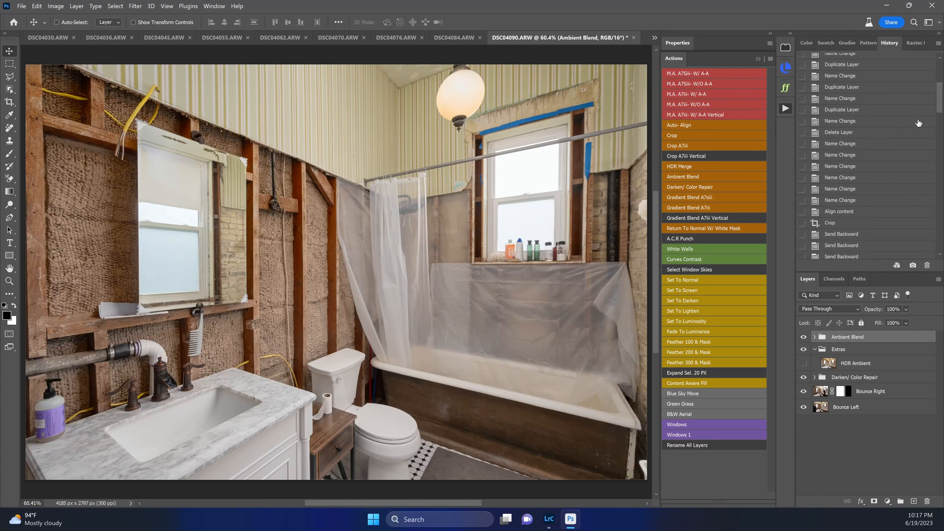
left_click(839, 132)
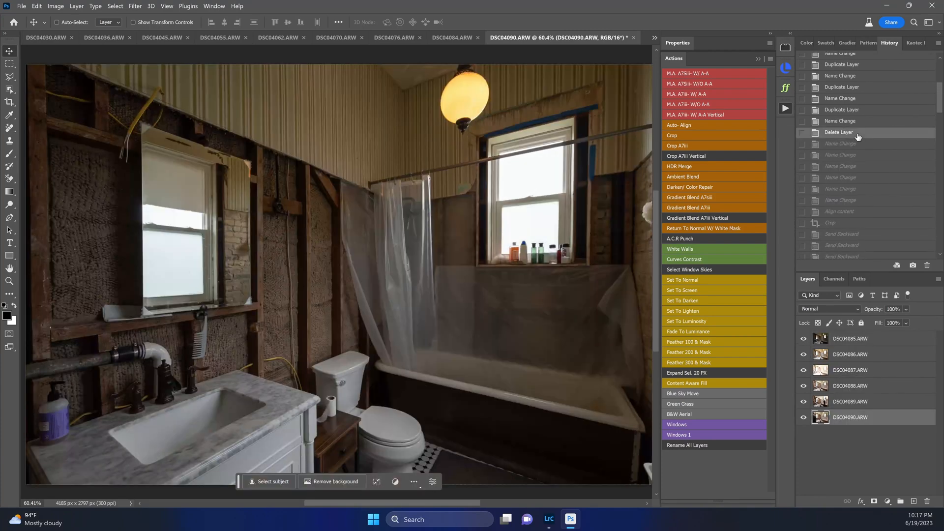
left_click(860, 342)
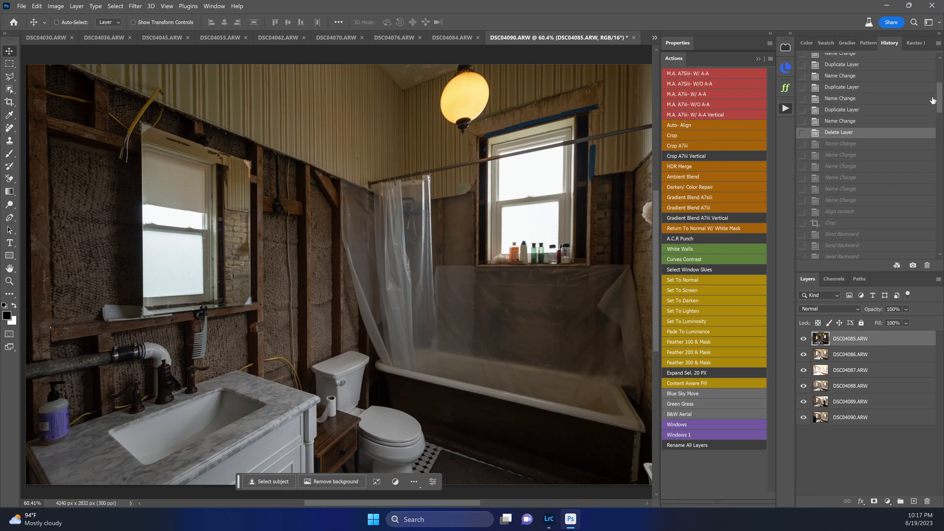
left_click_drag(940, 95, 941, 235)
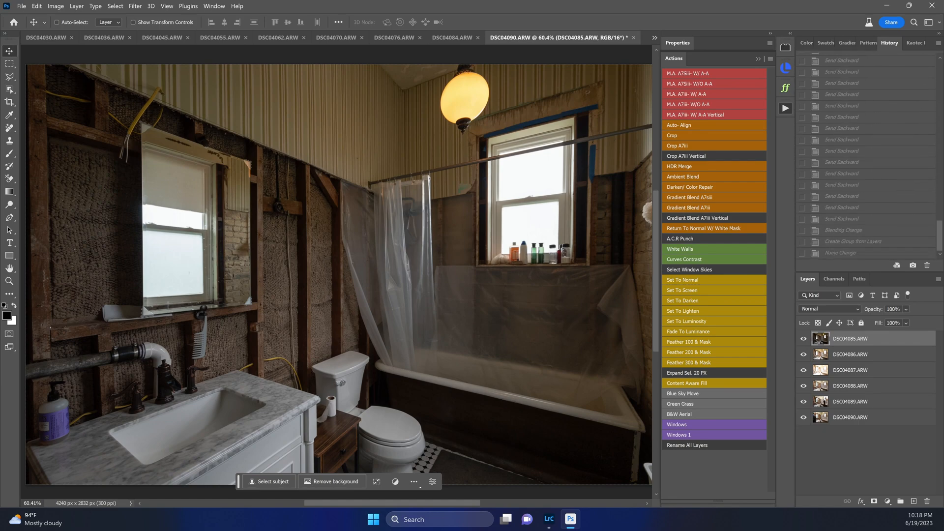
left_click(920, 251)
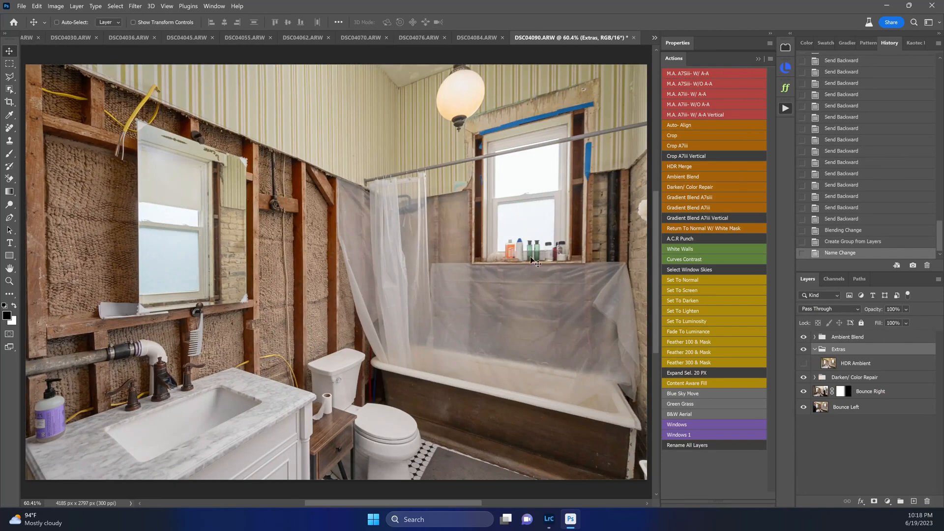
key("ctrl")
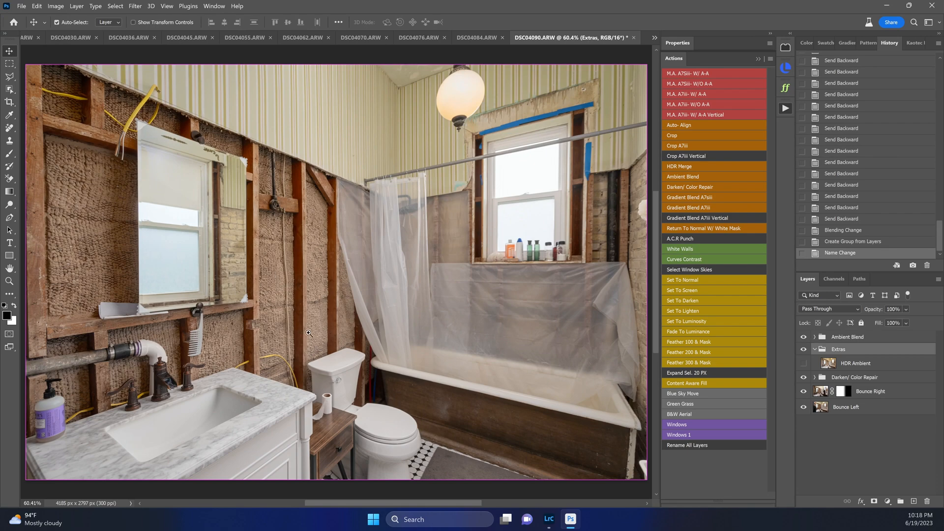
Examine the blended bathroom window and the bottles on its sill up close.
left_click_drag(510, 250, 585, 264)
left_click_drag(529, 238, 485, 243)
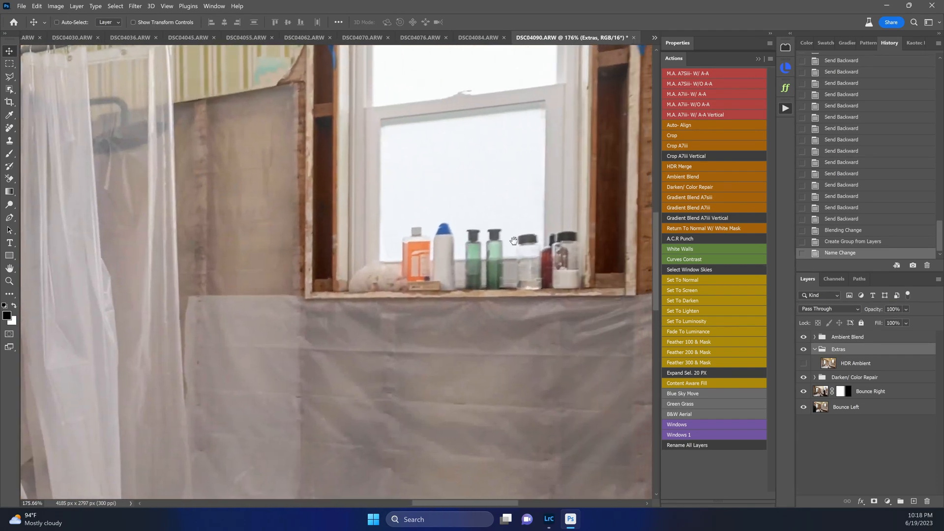
key("ctrl+0")
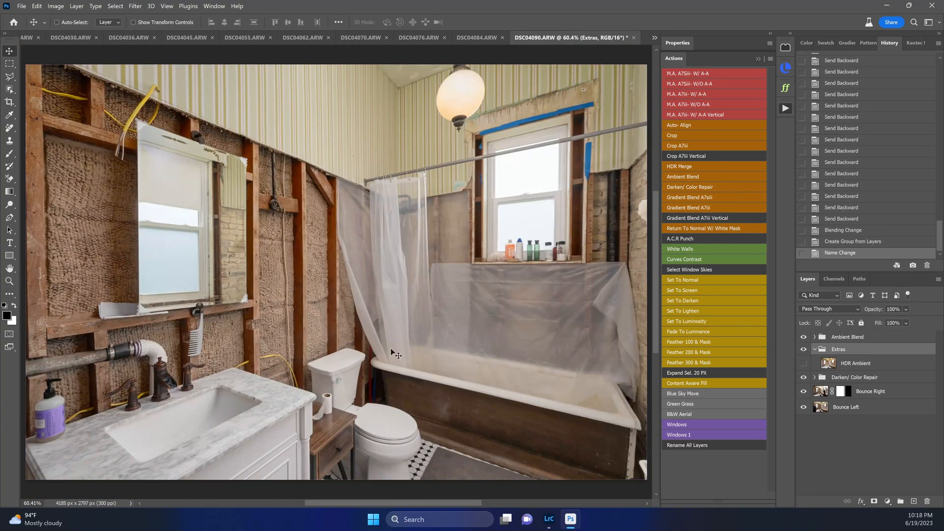
Stamp the visible layers into a new layer above the Ambient Blend group and run the Select Window Skies action.
left_click(842, 338)
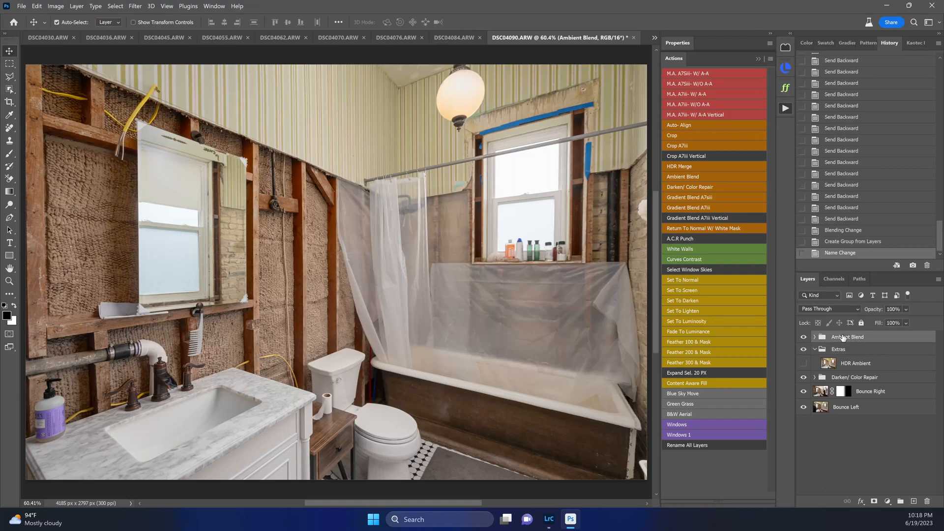
key("ctrl+shift+alt+e")
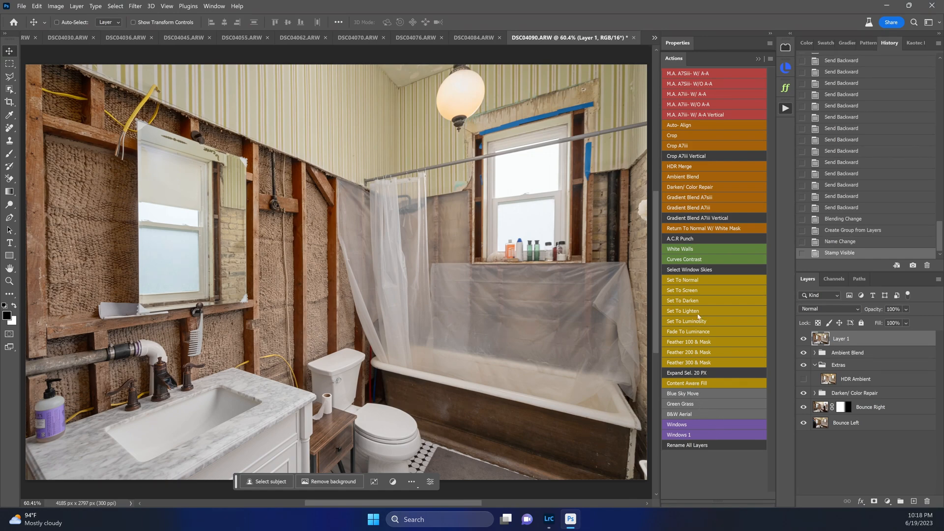
left_click(695, 271)
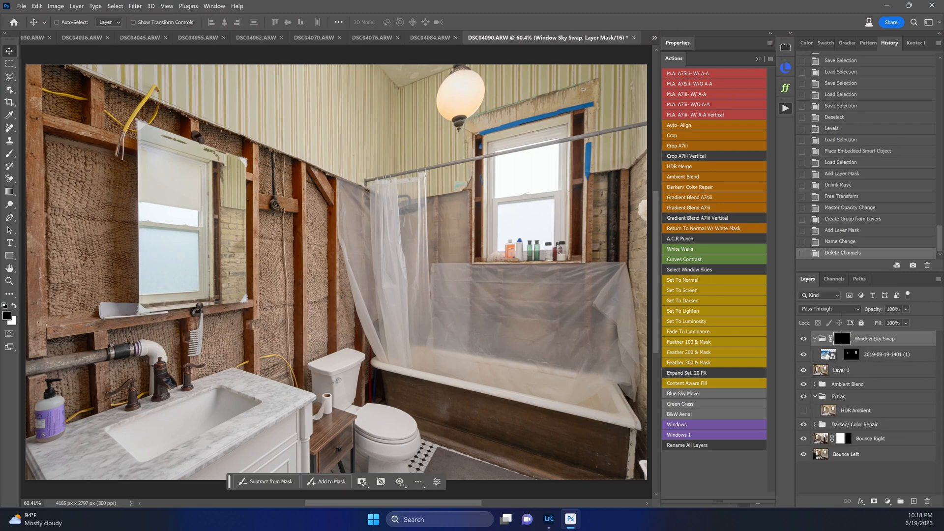
With the Window Sky Swap group mask active, select the whole upper window pane, including the strip above the curtain rod, using Quick Selection and Magic Wand.
left_click(828, 355)
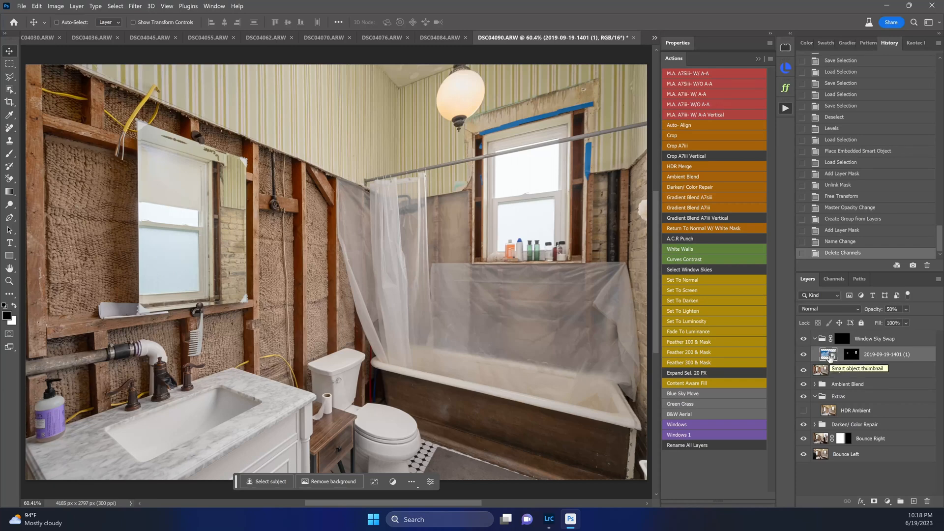
left_click(844, 340)
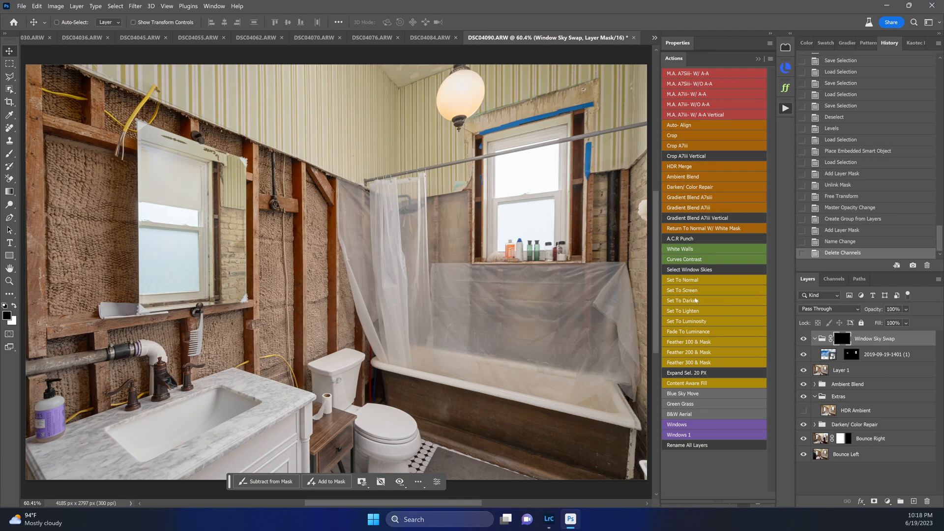
key("w")
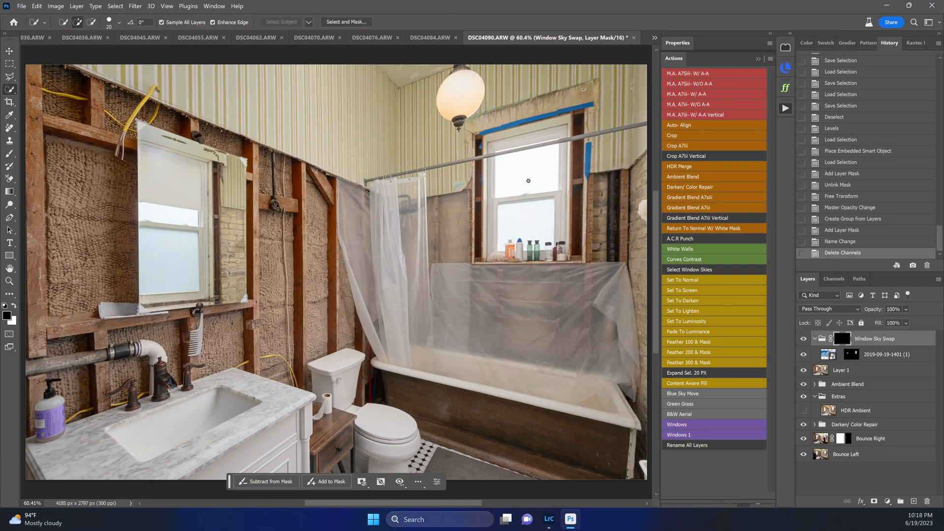
left_click_drag(528, 181, 536, 185)
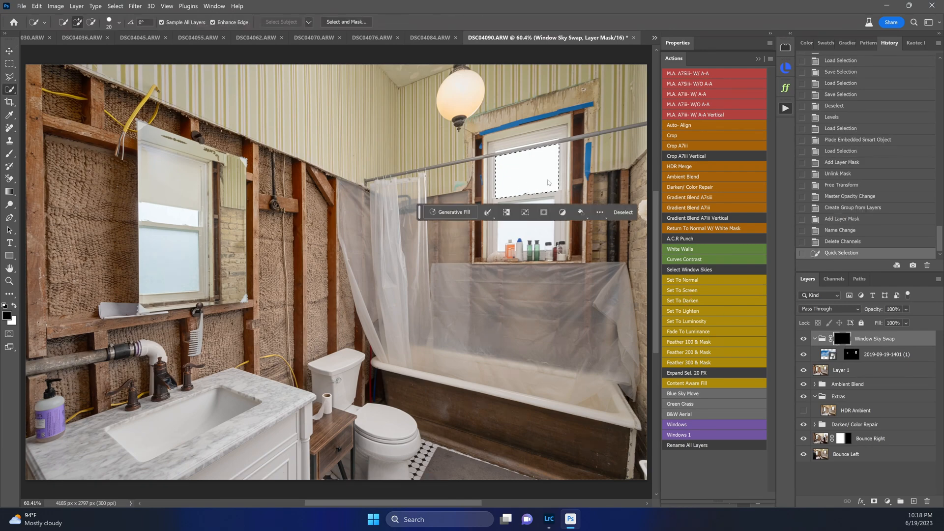
scroll(525, 168, "up", 5)
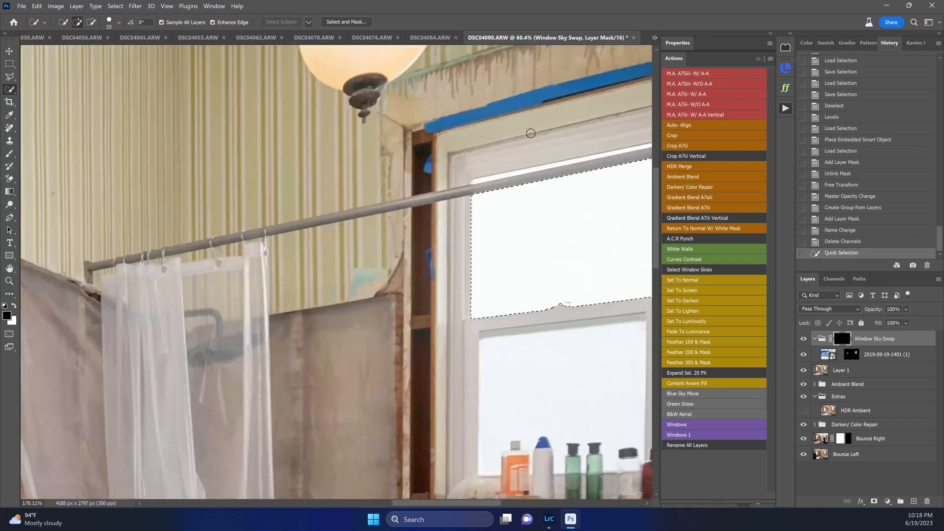
key("shift+w")
left_click(537, 169)
left_click_drag(547, 185, 421, 204)
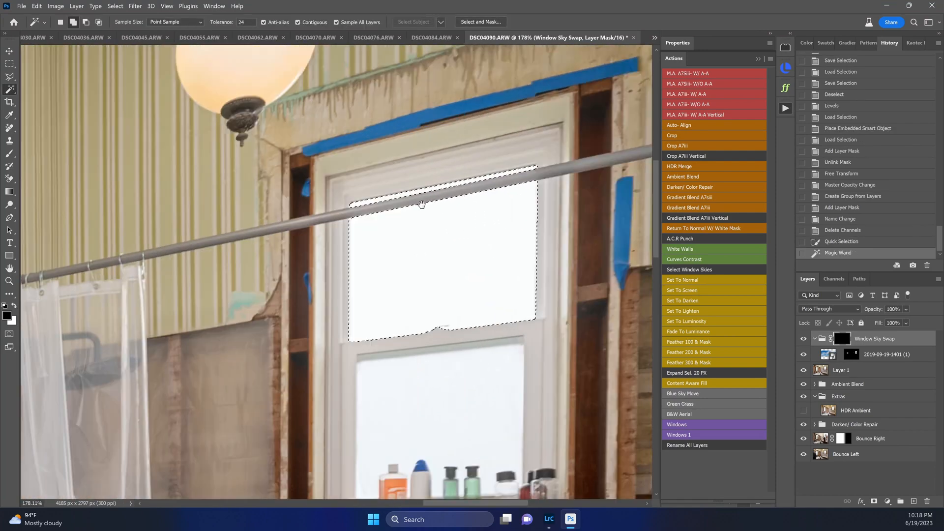
key("ctrl+minus")
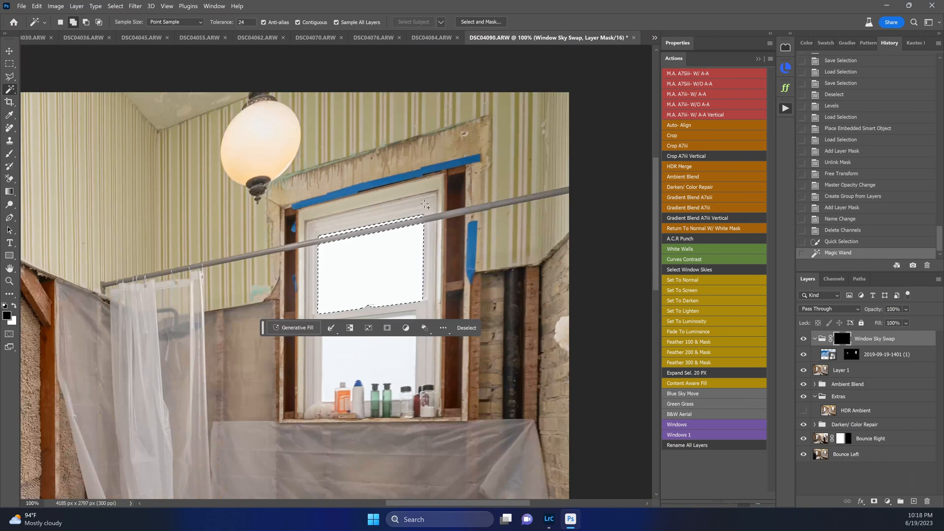
Paint white on the Window Sky Swap mask inside the selected upper pane to reveal the replacement sky.
key("b")
key("x")
mouse_move(418, 255)
left_mouse_down()
mouse_move(415, 234)
mouse_move(383, 228)
mouse_move(359, 274)
mouse_move(368, 294)
left_mouse_up()
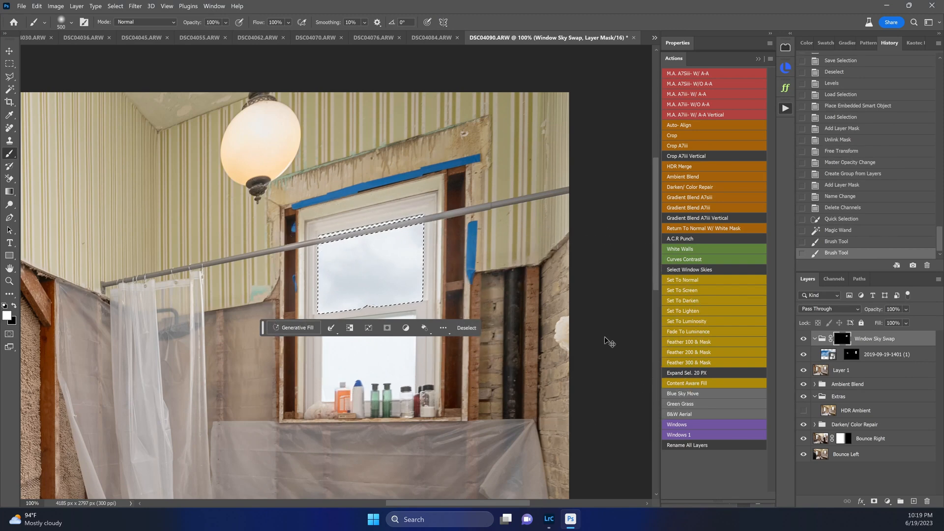
scroll(605, 337, "down", 3)
left_click(881, 354)
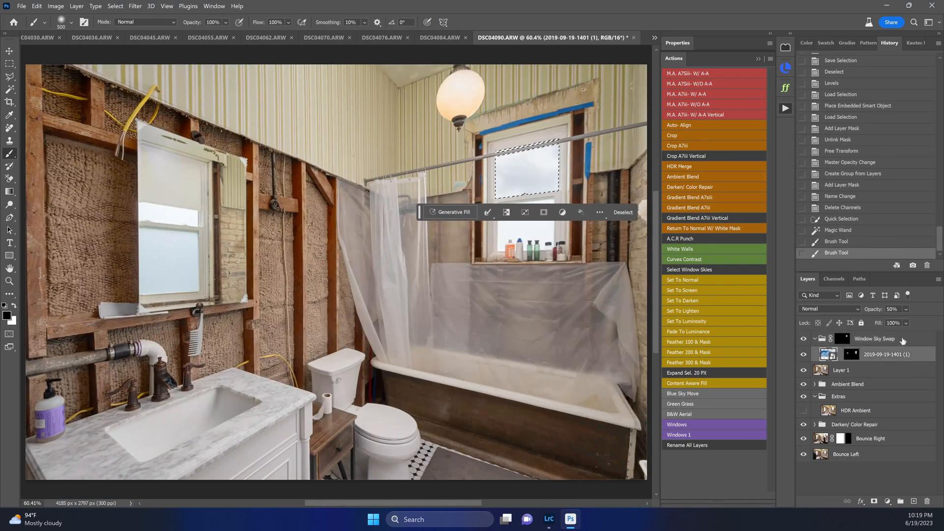
left_click(906, 323)
left_click_drag(904, 325, 922, 328)
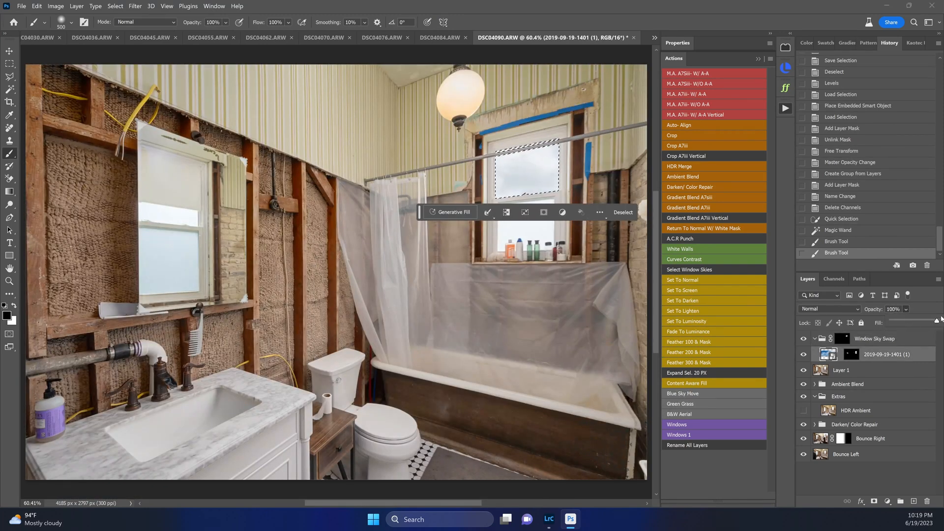
left_click(925, 320)
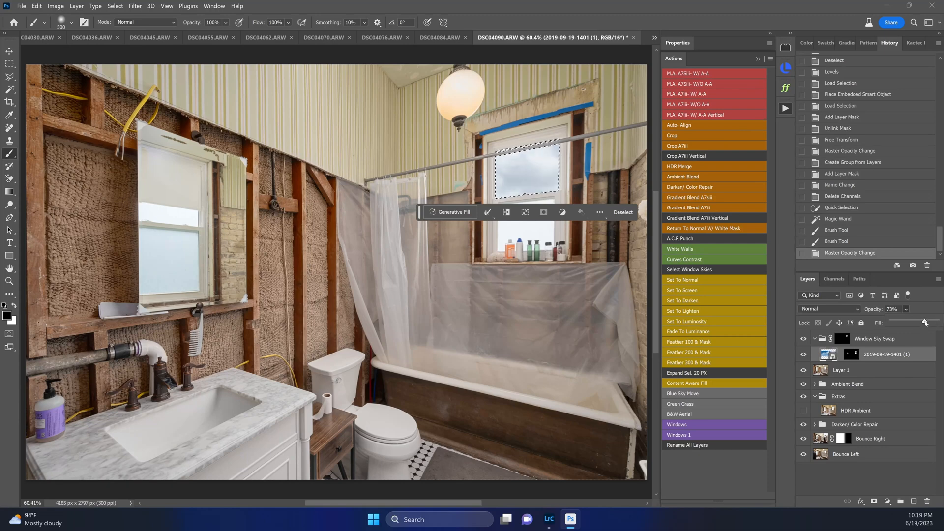
Deselect the pane, shift the sky image so blue sky and clouds fill it, and lower the sky layer's opacity to 32%.
key("v")
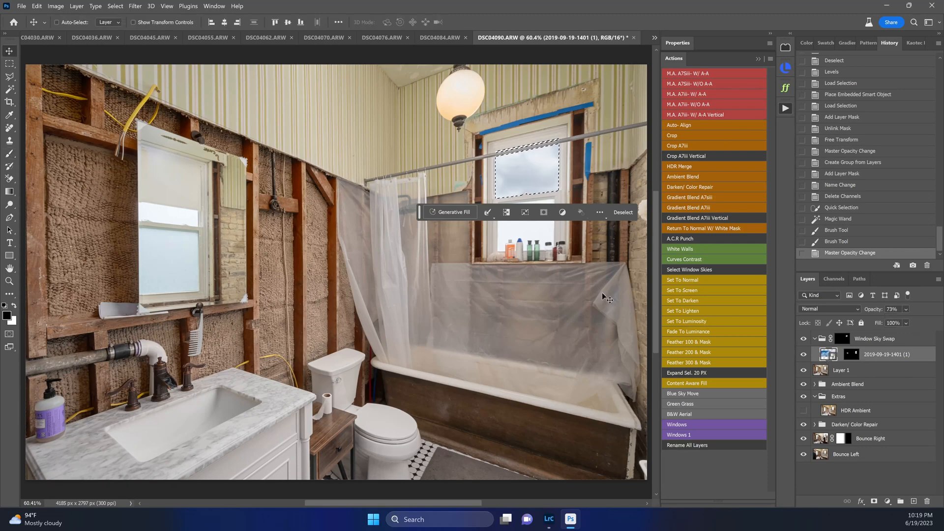
key("ctrl+d")
left_click_drag(534, 291, 468, 274)
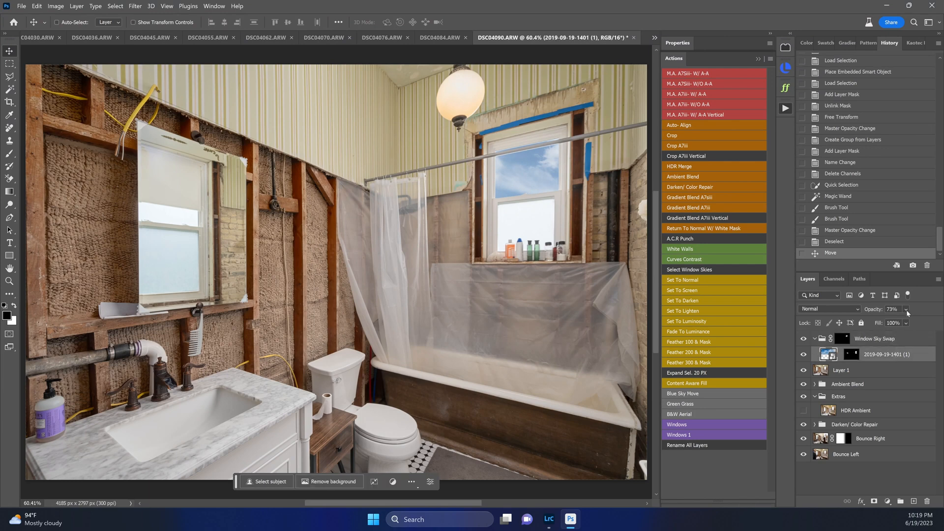
left_click_drag(912, 323, 911, 322)
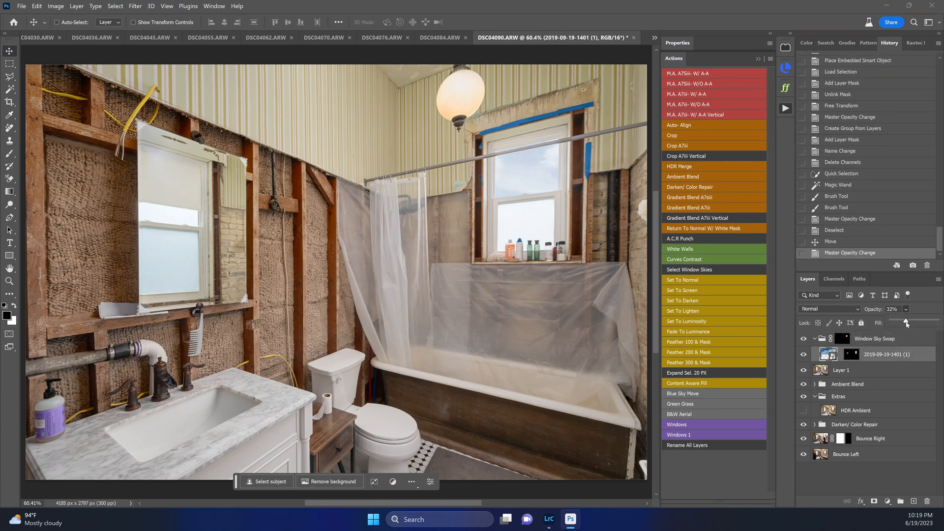
Select the bright strip of sky in the window reflected in the mirror with the Magic Wand.
key("w")
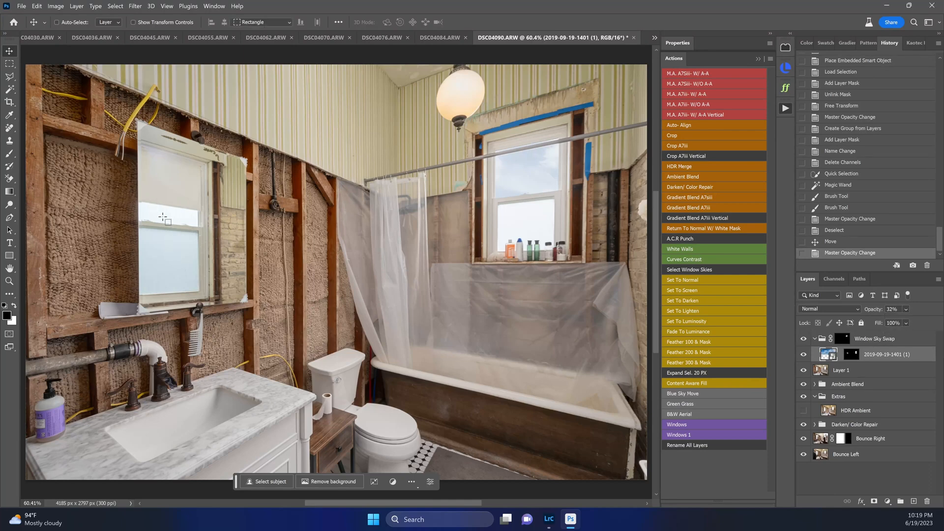
left_click(167, 216)
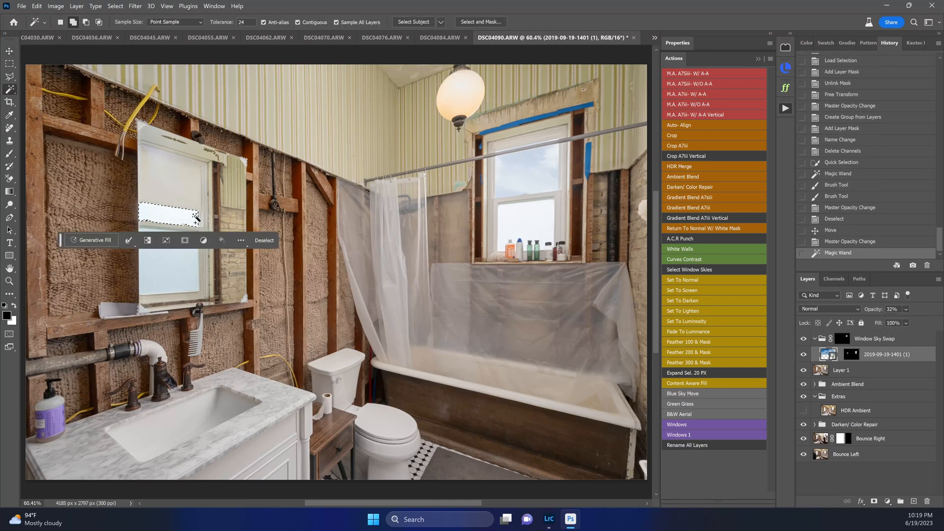
key("ctrl+i")
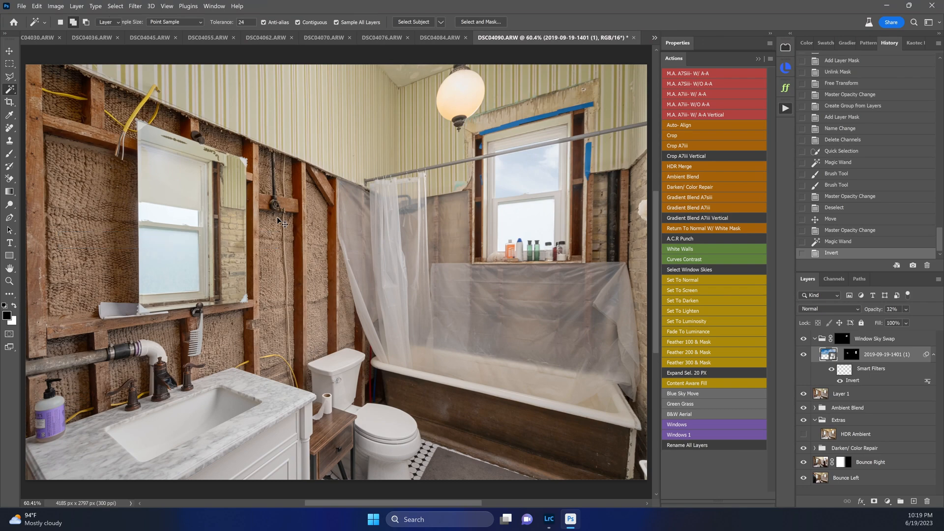
key("v")
key("ctrl+z")
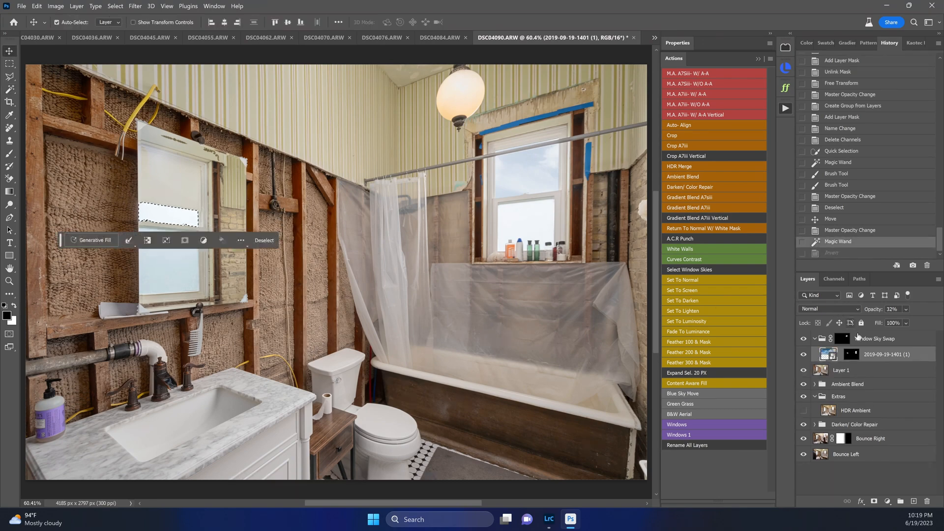
Invert the selected mirror area on the Window Sky Swap mask to reveal the sky, then deselect and collapse the group.
left_click(844, 339)
key("ctrl+i")
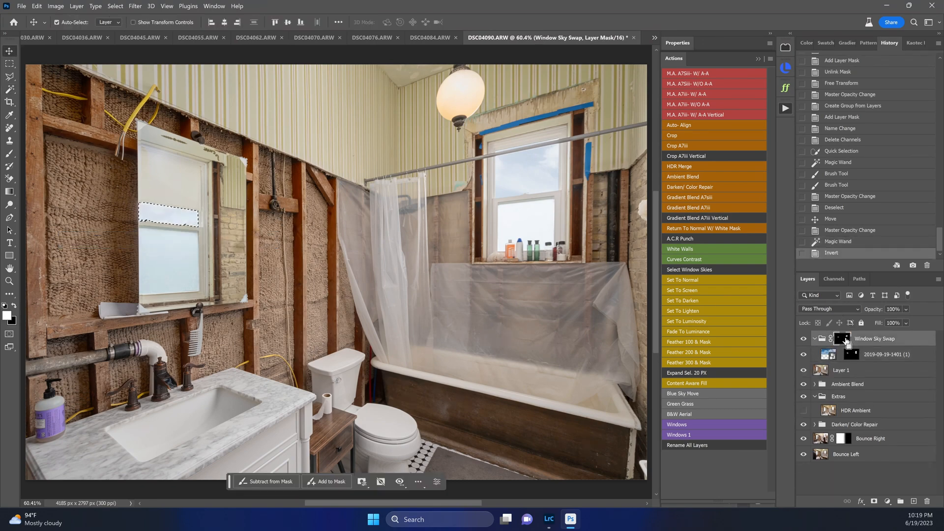
key("ctrl+d")
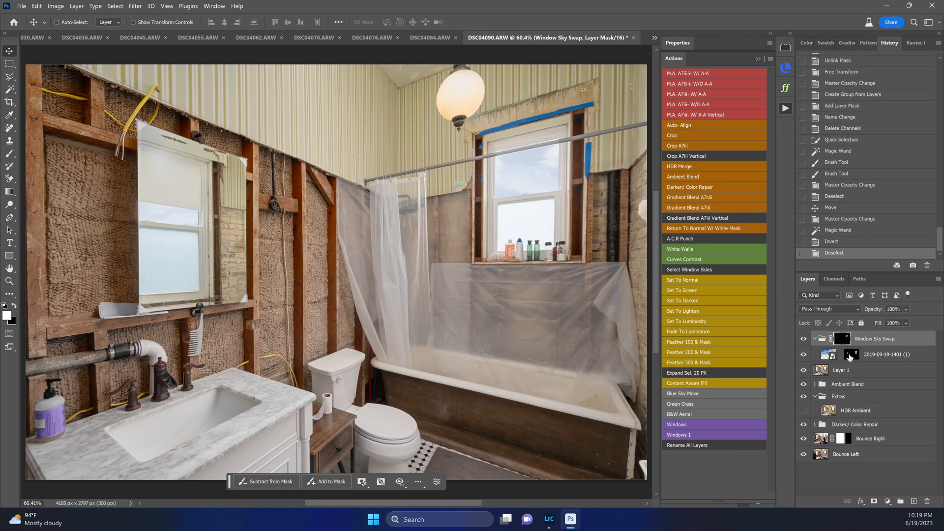
left_click(815, 340)
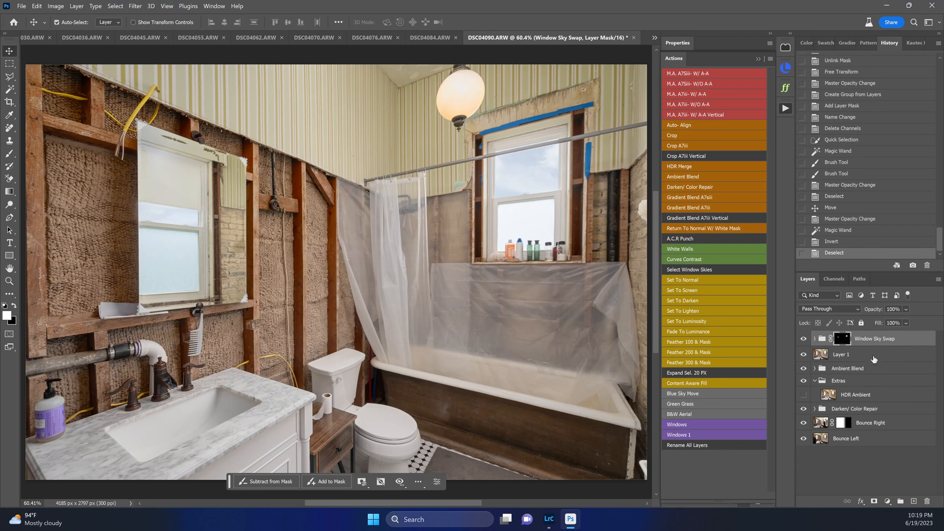
Stamp the visible layers into a new top layer and run the Curves Contrast action twice.
key("ctrl+shift+alt+e")
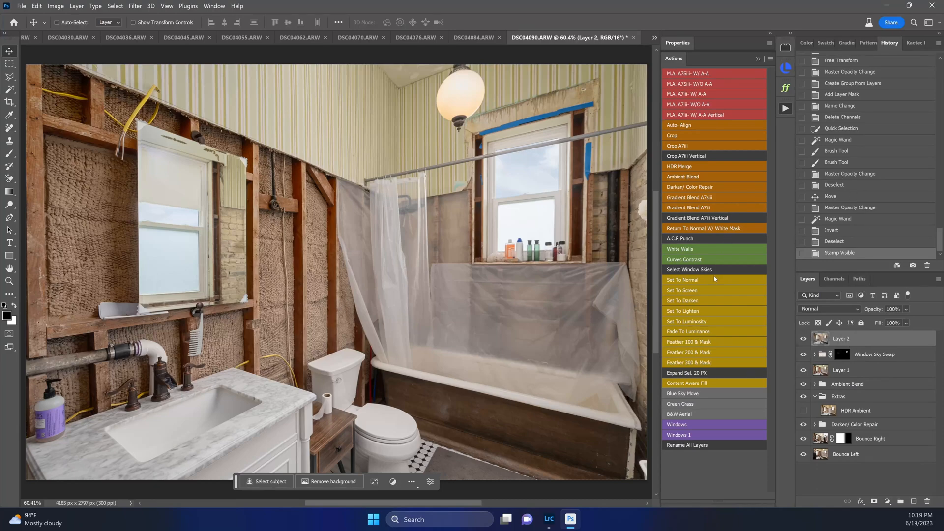
left_click(714, 260)
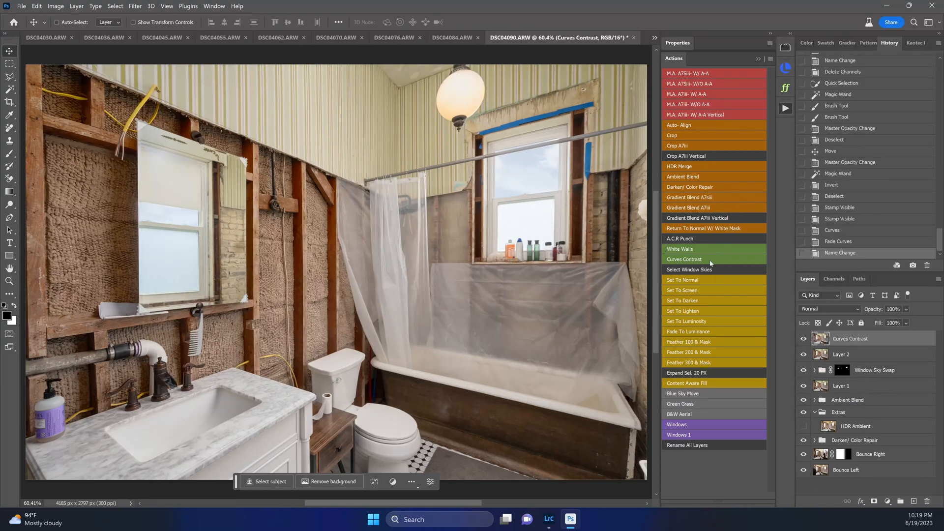
left_click(711, 262)
Erase the toilet paper roll from the wooden side table using the Remove tool at brush size 50.
mouse_move(305, 426)
left_mouse_down()
mouse_move(422, 417)
mouse_move(385, 396)
left_mouse_up()
key("j")
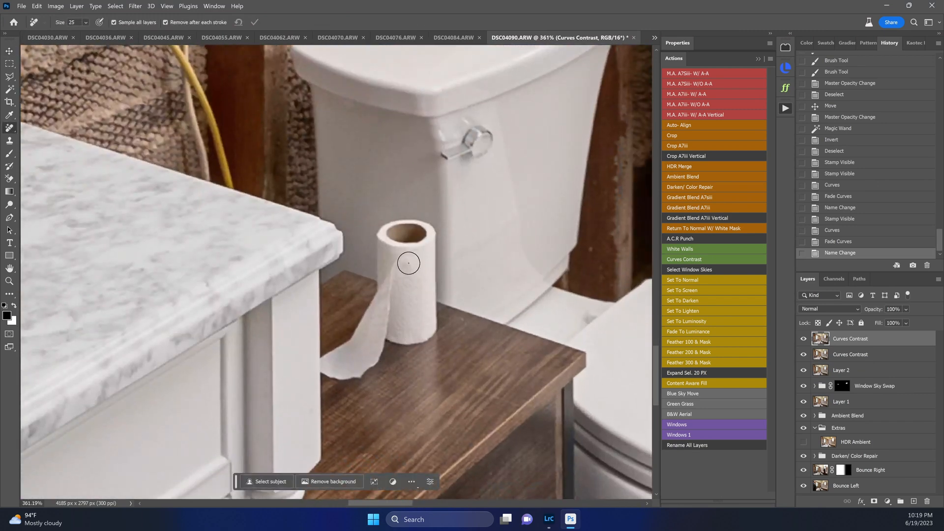
key("bracketright")
key("bracketright")
key("bracketright")
mouse_move(413, 219)
left_mouse_down()
mouse_move(408, 345)
mouse_move(378, 305)
mouse_move(364, 352)
mouse_move(334, 366)
mouse_move(377, 300)
mouse_move(376, 231)
mouse_move(418, 214)
mouse_move(409, 278)
left_mouse_up()
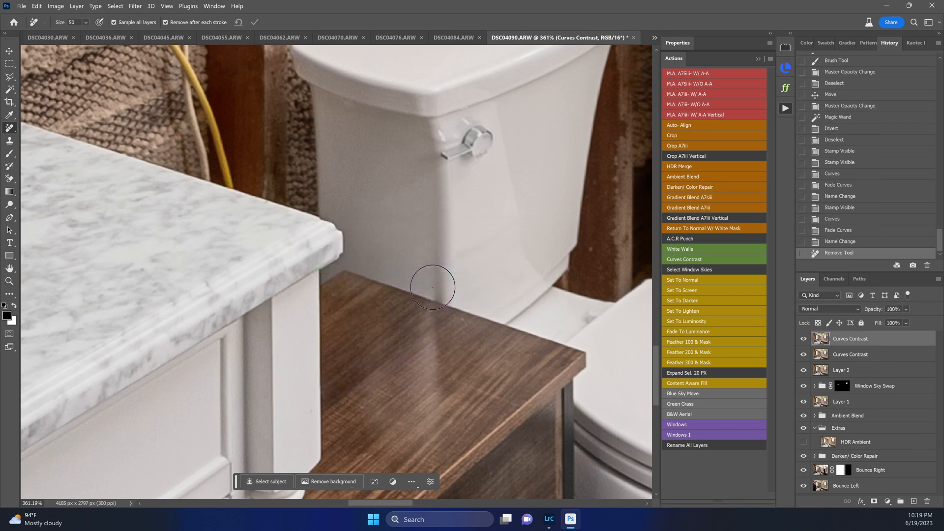
key("ctrl+0")
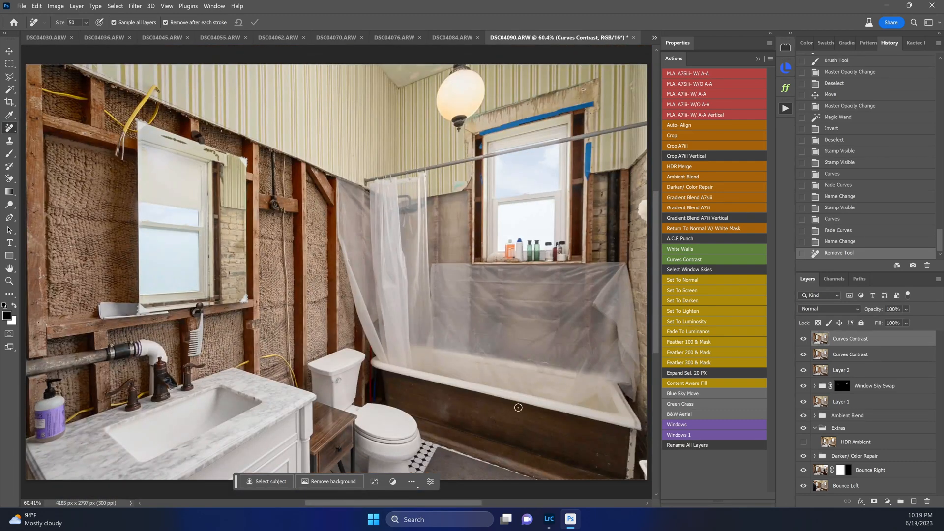
key("bracketright")
key("bracketright")
key("v")
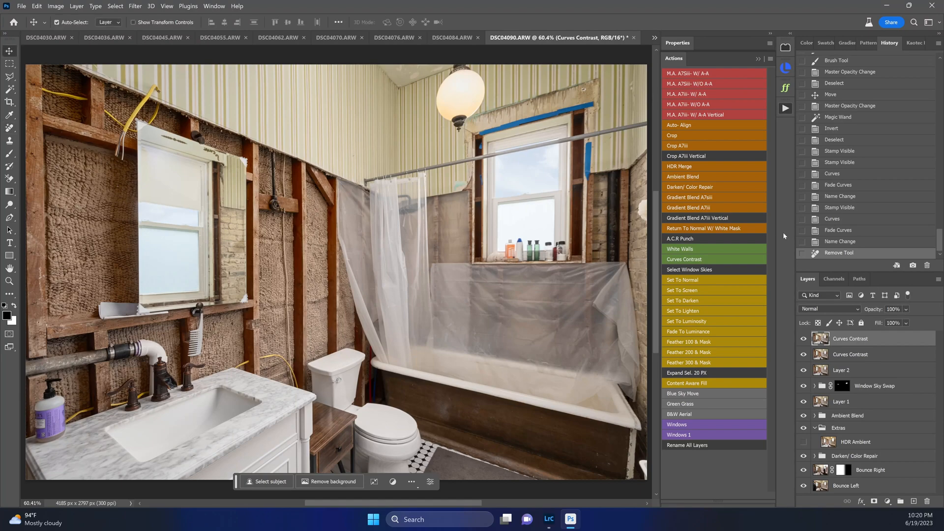
Open the DSC04084 bedroom document, compare the Darken/ Color Repair group on and off, and leave that group hidden.
left_click(423, 40)
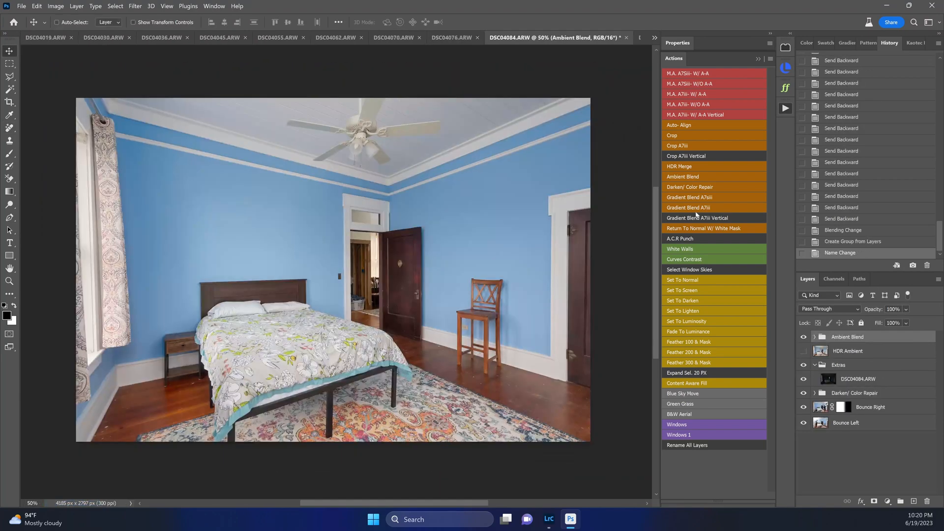
left_click(834, 392)
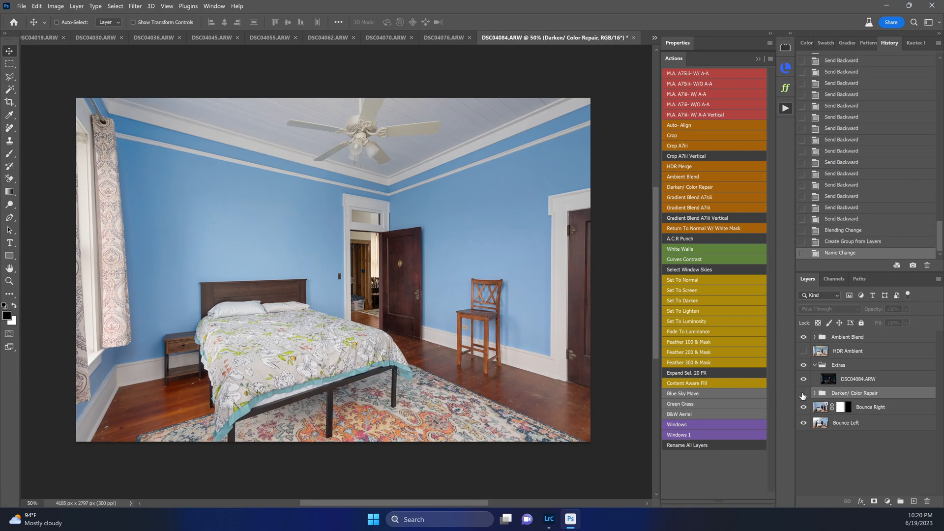
left_click(803, 393)
left_click(805, 394)
left_click(805, 394)
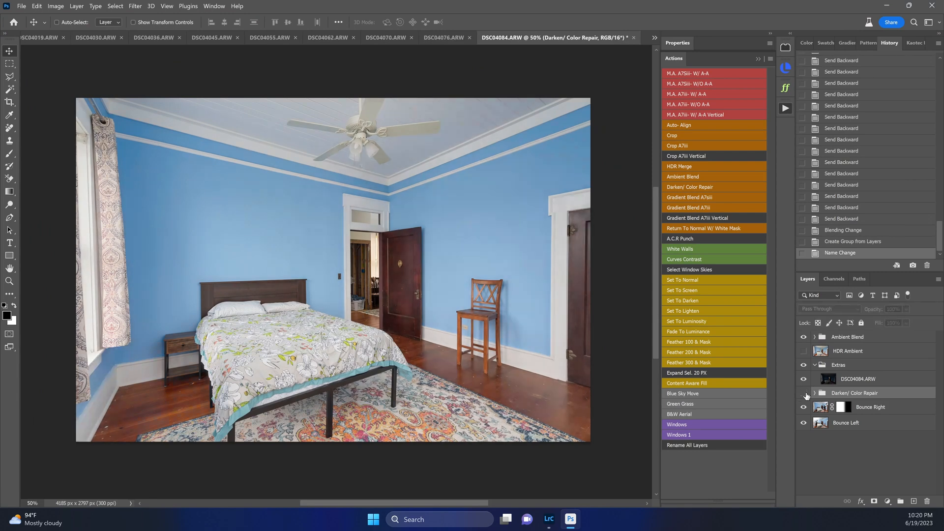
left_click(805, 394)
Compare the bedroom image with the Extras and Ambient Blend groups each switched off and on.
left_click(805, 366)
left_click(804, 366)
left_click(805, 366)
left_click(804, 366)
left_click(851, 324)
left_click(851, 324)
left_click(852, 338)
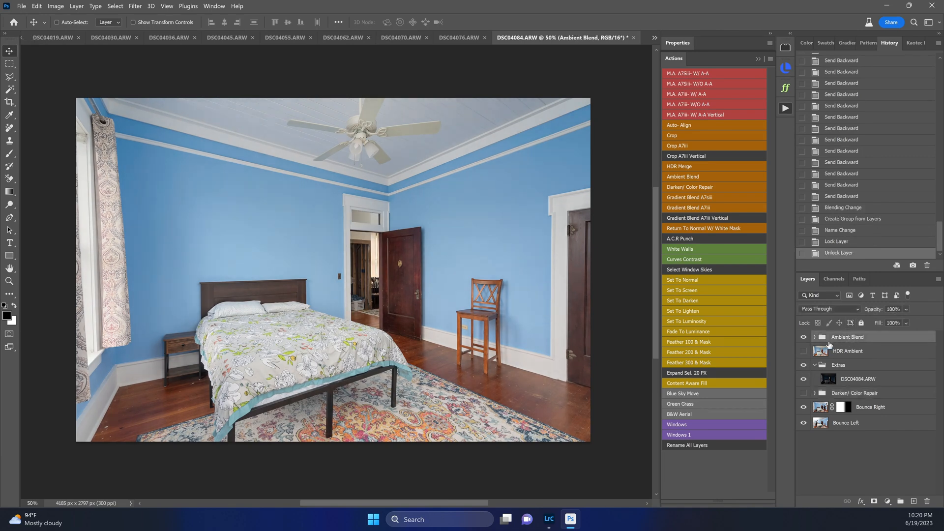
left_click(804, 337)
left_click(804, 338)
Add a layer mask to the Ambient Blend group and paint black over the bed with a size 500 brush.
left_click(874, 501)
key("b")
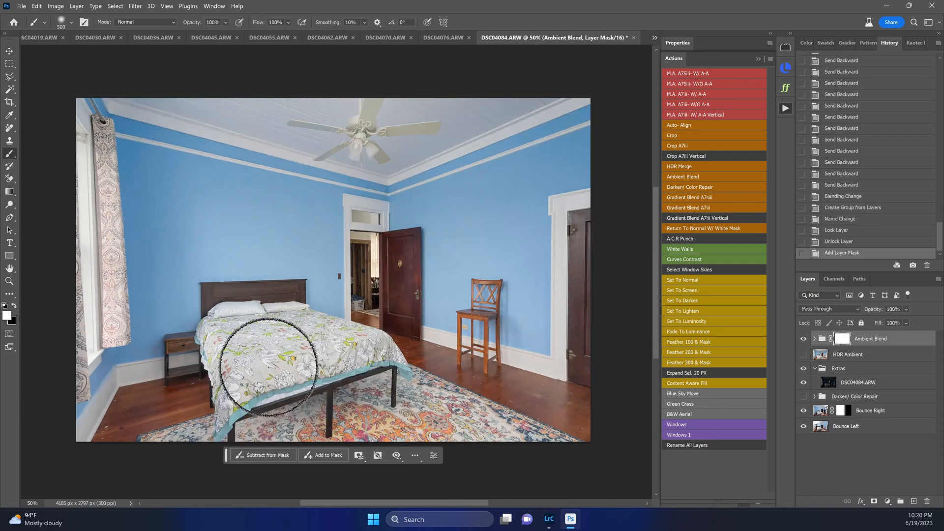
mouse_move(241, 342)
left_mouse_down()
mouse_move(287, 352)
mouse_move(329, 395)
mouse_move(394, 389)
left_mouse_up()
key("x")
mouse_move(264, 308)
left_mouse_down()
mouse_move(329, 339)
mouse_move(347, 334)
left_mouse_up()
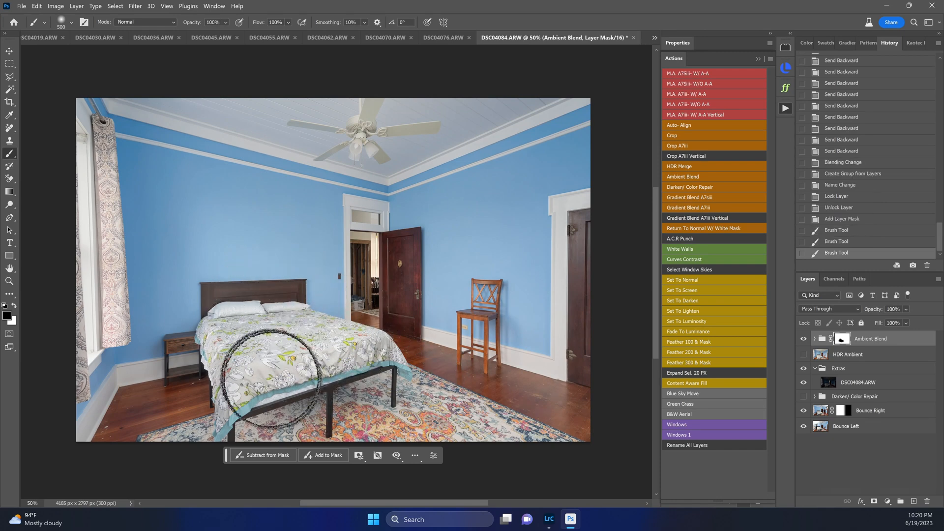
left_click_drag(271, 379, 318, 374)
left_click(804, 340)
left_click(804, 339)
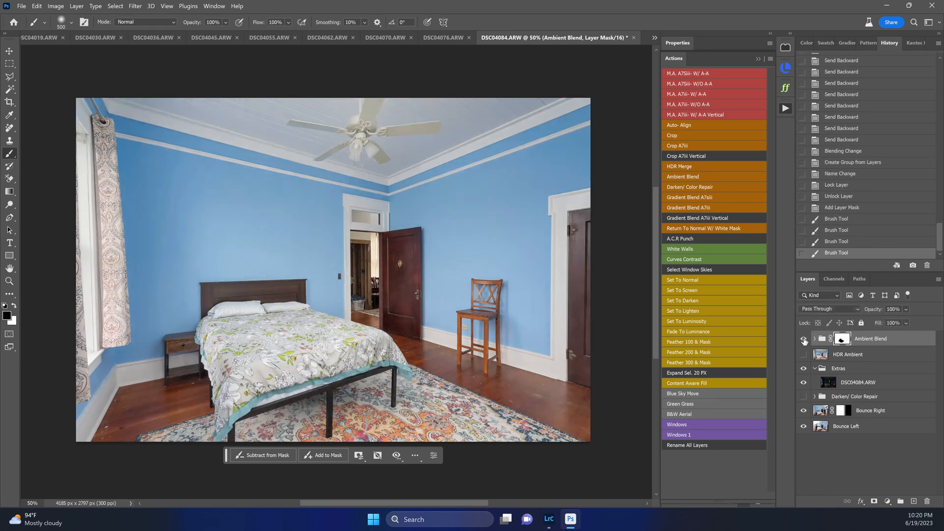
Paint black on the Ambient Blend mask across the wood floor, rug and remaining bed area, resizing the brush down to 600.
left_click_drag(144, 411, 288, 422)
key("bracketright")
key("bracketright")
key("bracketright")
key("bracketright")
mouse_move(368, 367)
left_mouse_down()
mouse_move(584, 409)
mouse_move(368, 375)
left_mouse_up()
key("bracketleft")
key("bracketleft")
key("bracketleft")
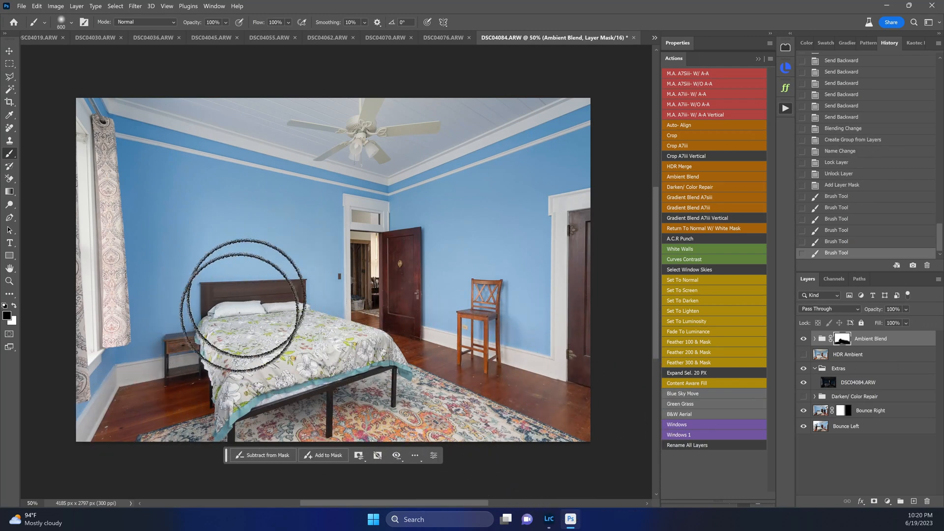
left_click_drag(109, 425, 485, 383)
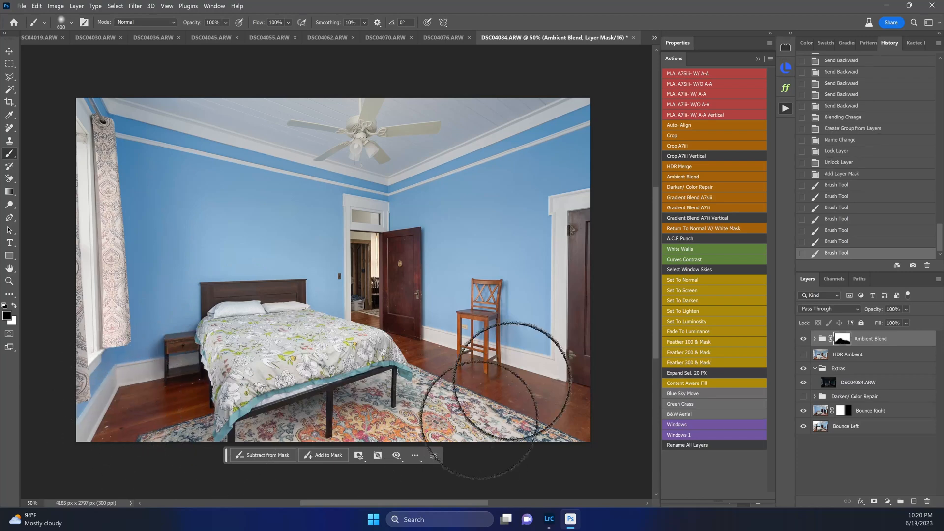
Paint black on the Ambient Blend mask over the wooden chair and the dark wooden door beside it.
key("bracketleft")
mouse_move(486, 297)
left_mouse_down()
mouse_move(485, 393)
mouse_move(526, 421)
left_mouse_up()
key("bracketright")
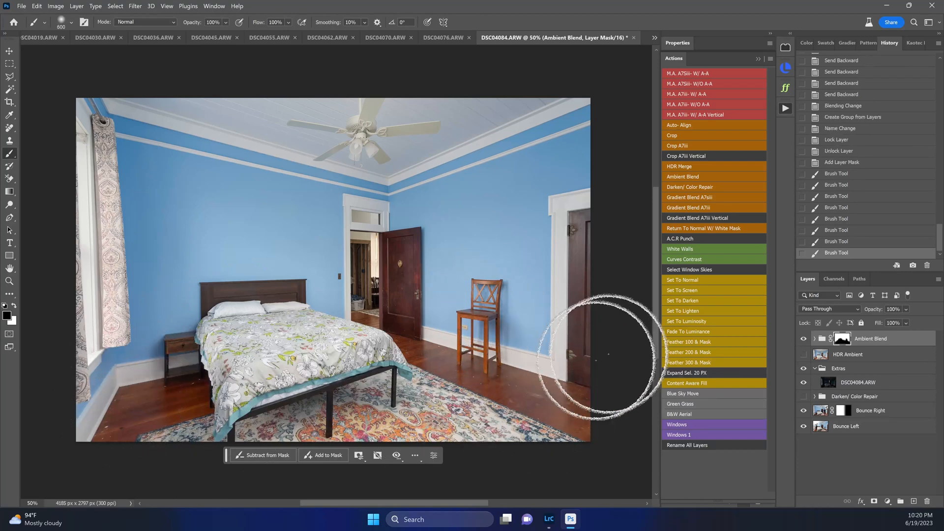
mouse_move(400, 276)
left_mouse_down()
mouse_move(397, 363)
mouse_move(435, 377)
left_mouse_up()
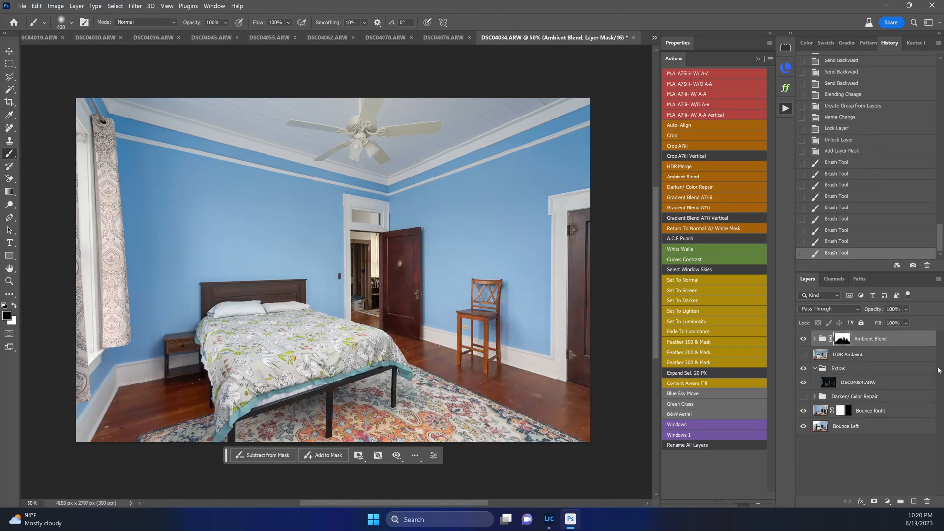
Stamp the visible layers into a new top layer, run the Curves Contrast action twice on it and save the image.
key("ctrl+shift+alt+e")
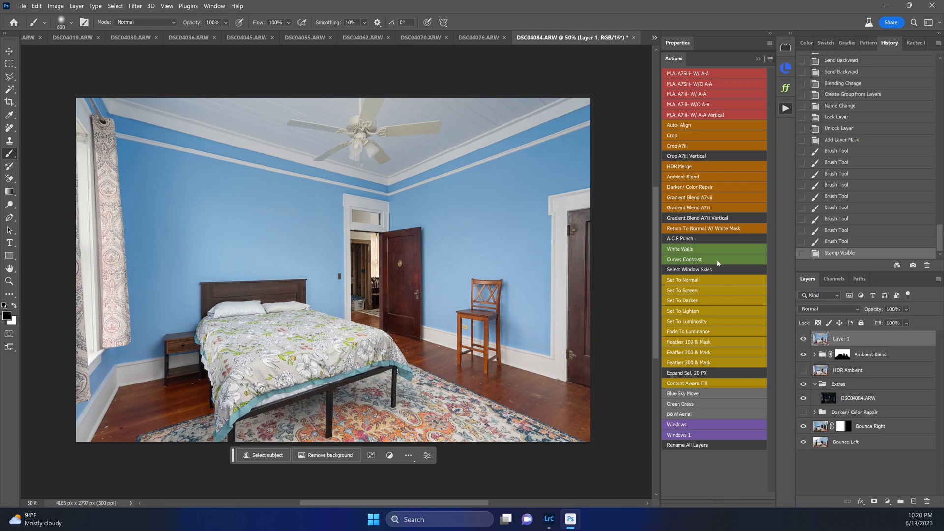
left_click(717, 262)
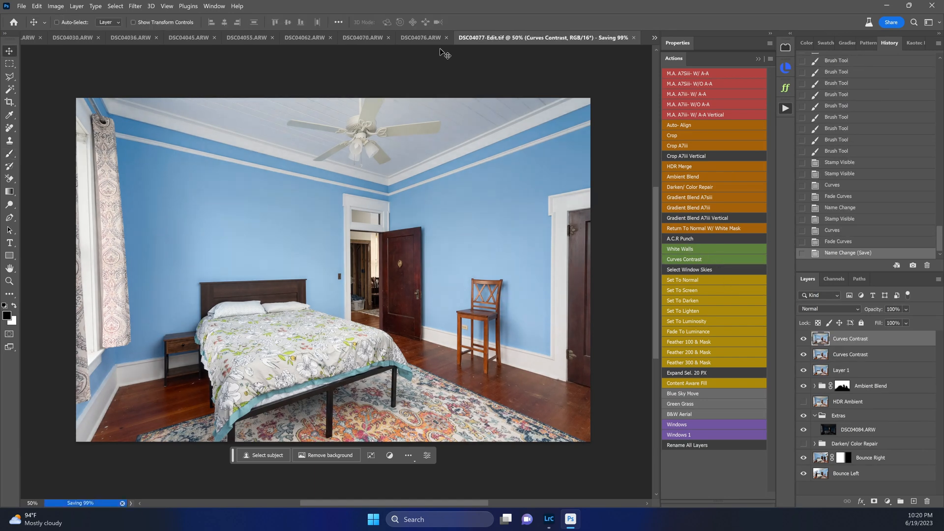
Open the DSC04076 bedroom document and view the Bounce Left and Bounce Right layers in isolation to check where the photographer appears.
left_click(428, 37)
left_click(850, 398)
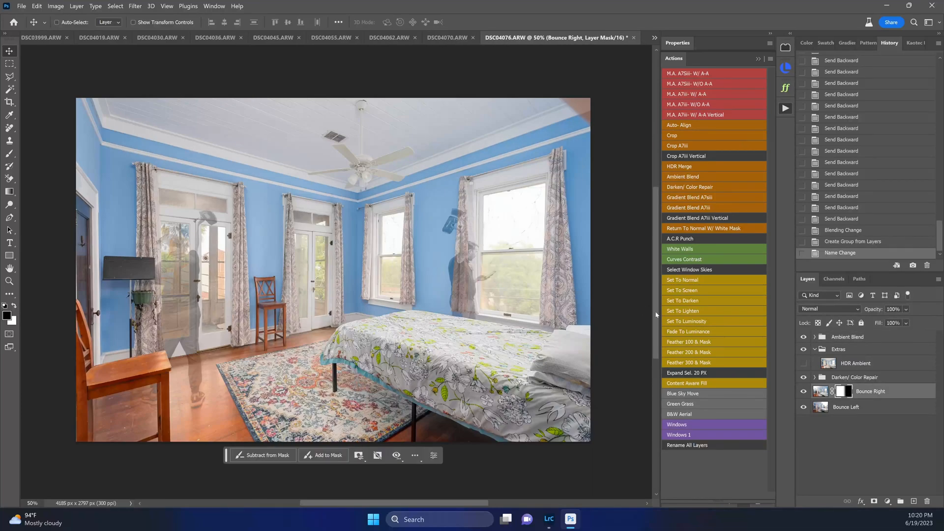
left_click(805, 408, "alt")
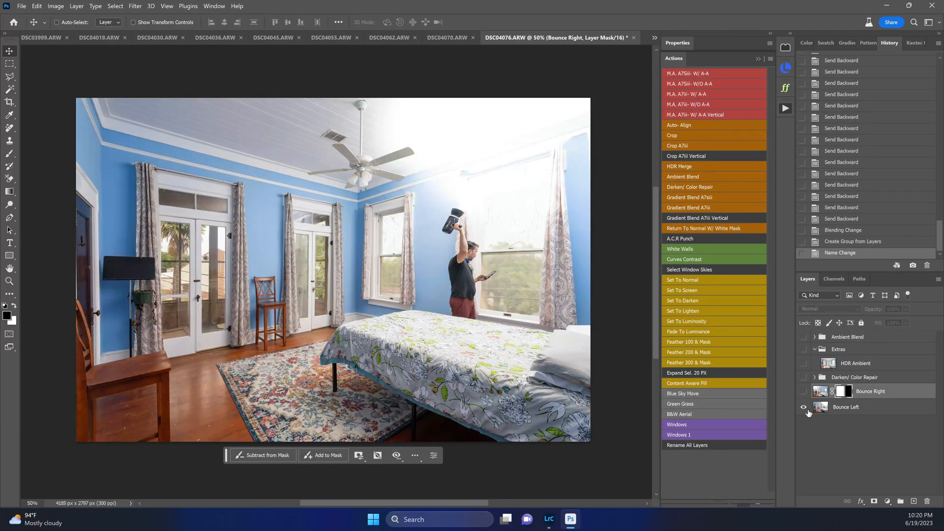
left_click(804, 408, "alt")
left_click(804, 392, "alt")
left_click(803, 392, "alt")
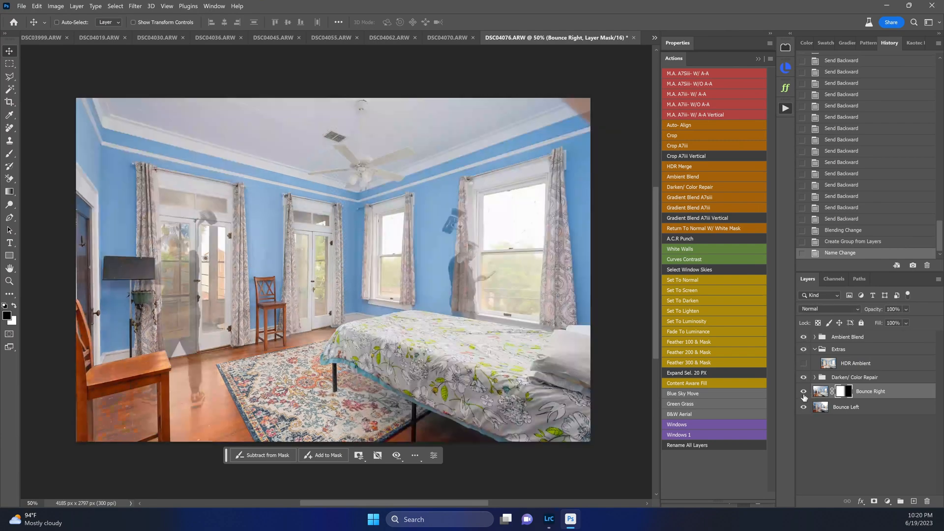
left_click(804, 392, "alt")
left_click(804, 393, "alt")
left_click(804, 392, "alt")
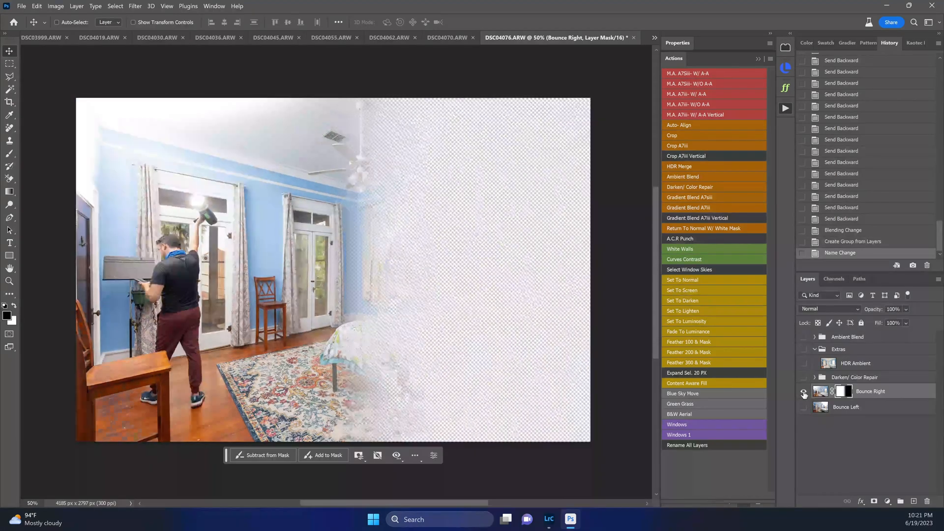
left_click(804, 392, "alt")
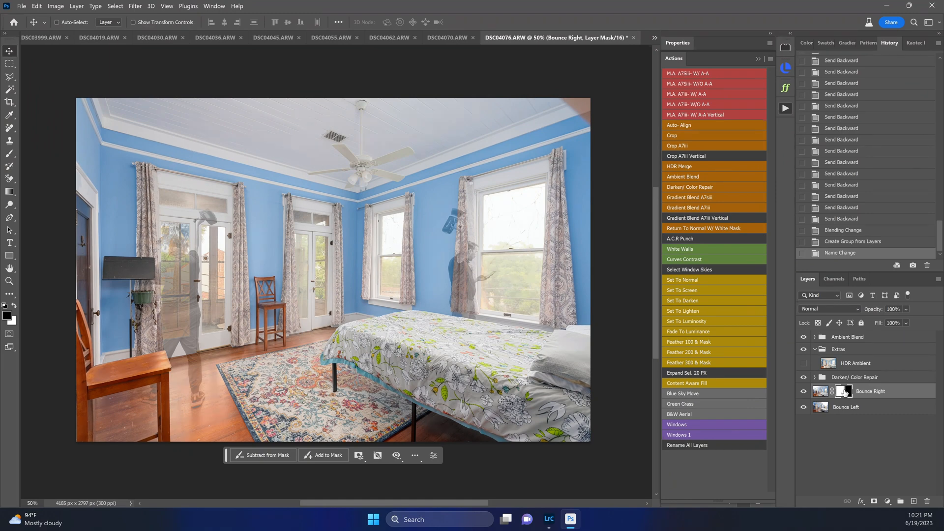
Invert the Bounce Right layer mask and hide the Darken/ Color Repair group.
key("ctrl+i")
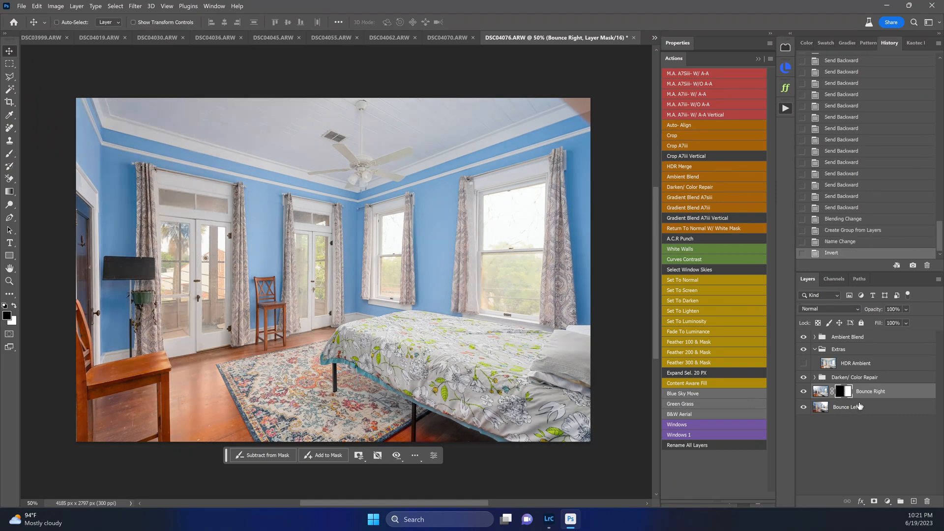
left_click(808, 379)
left_click(808, 379)
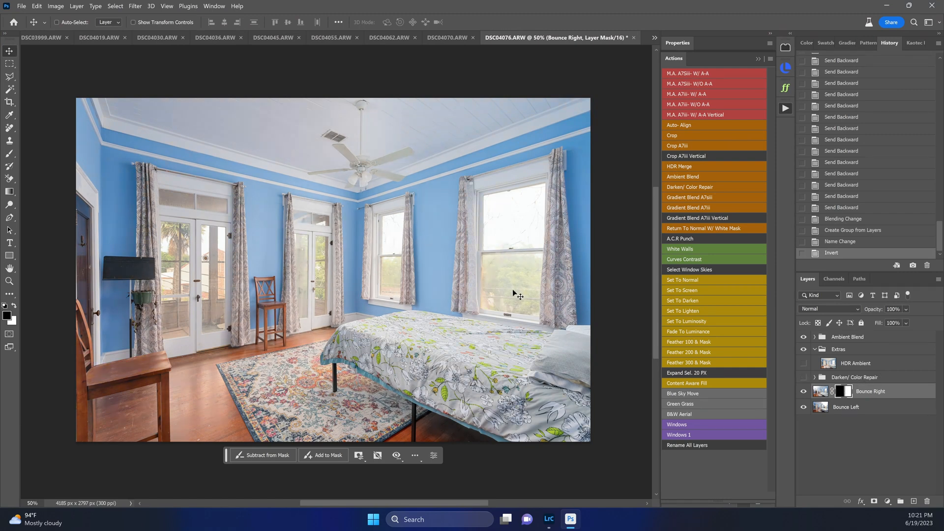
Paint white on the Bounce Right mask over the narrow glass door between the curtains with a size 600 brush.
key("b")
left_click(297, 256)
key("x")
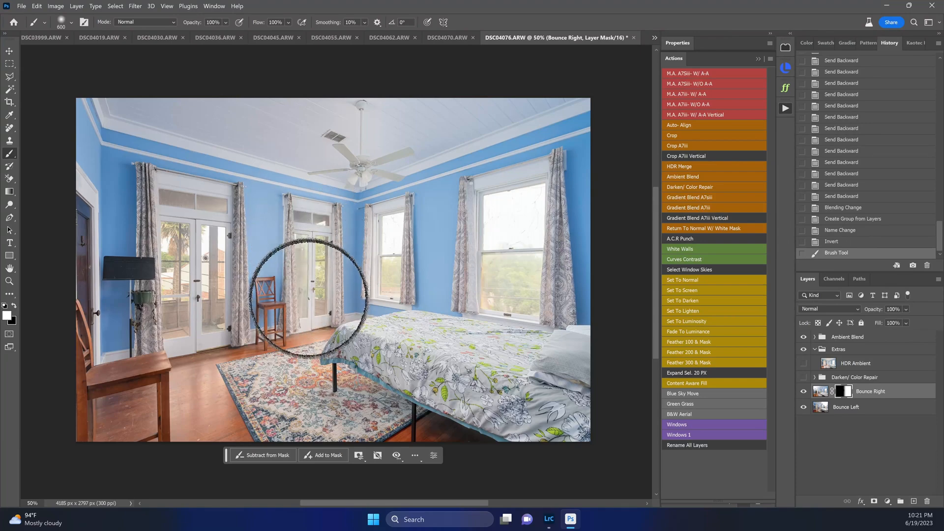
left_click(308, 298)
key("ctrl+z")
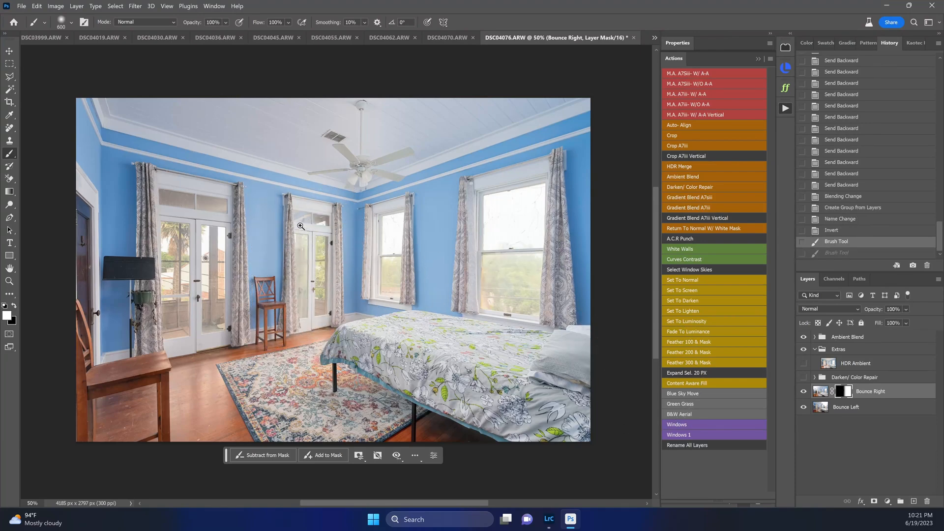
scroll(334, 217, "up", 5)
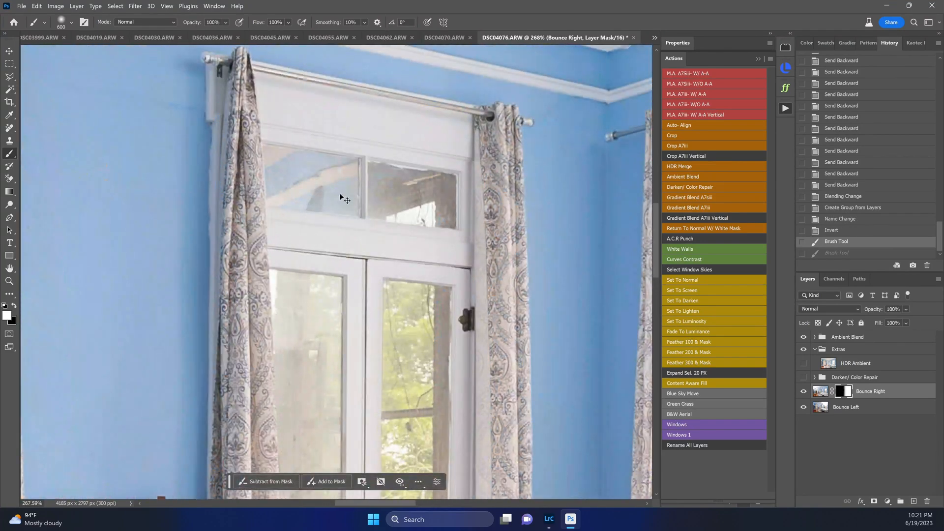
key("ctrl+shift+z")
key("ctrl+0")
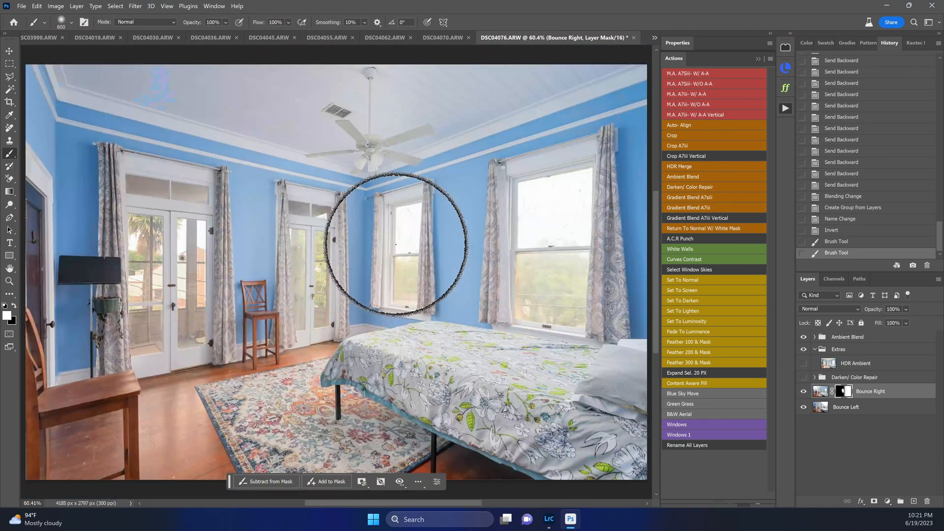
key("v")
key("b")
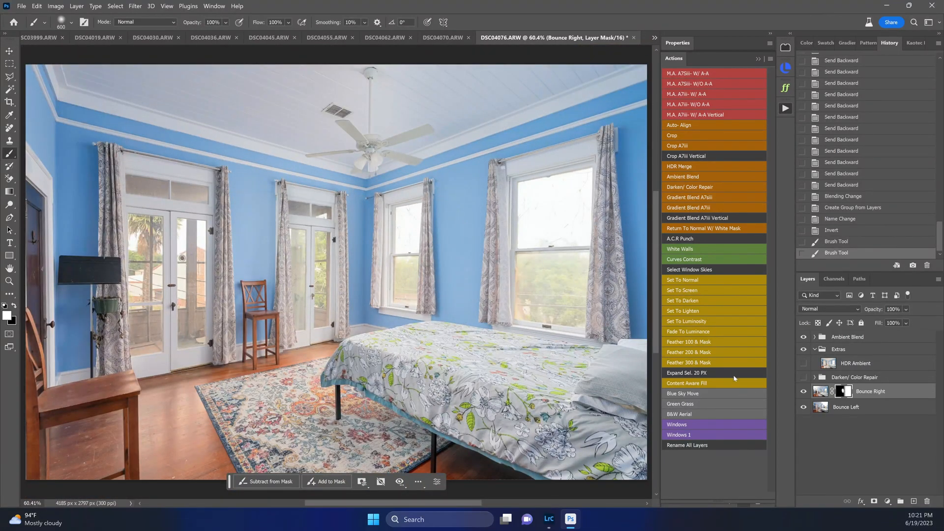
Recheck the image with Darken/ Color Repair shown and hidden, collapse the Extras group and select the Ambient Blend group.
left_click(805, 378)
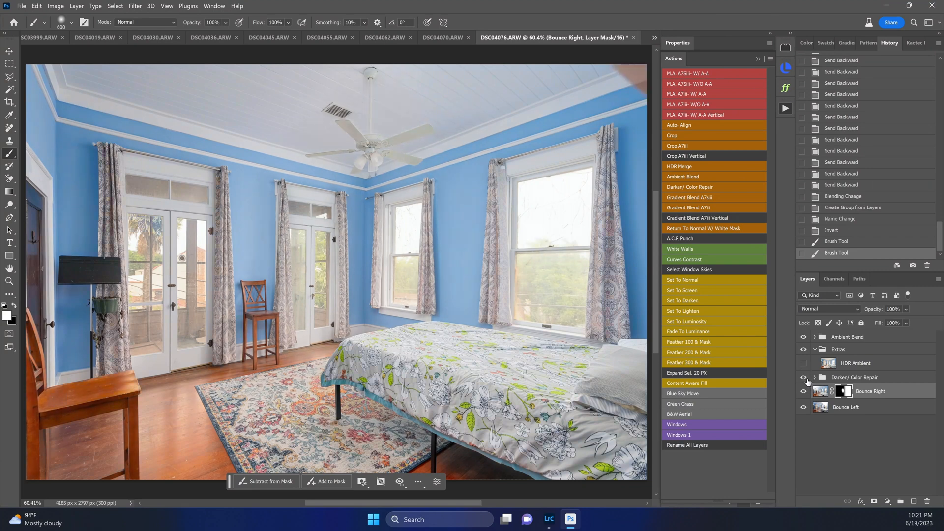
left_click(804, 379)
left_click(871, 378)
left_click(850, 350)
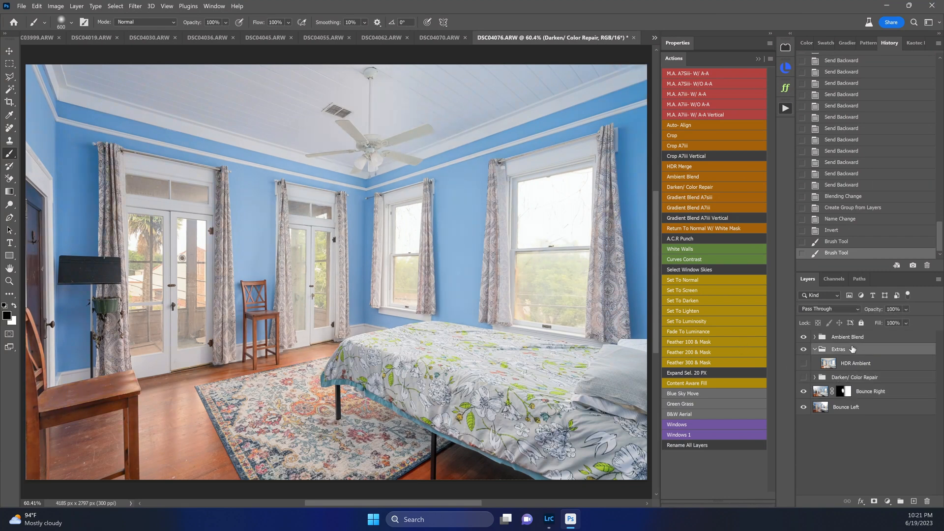
left_click(816, 349)
left_click(859, 338)
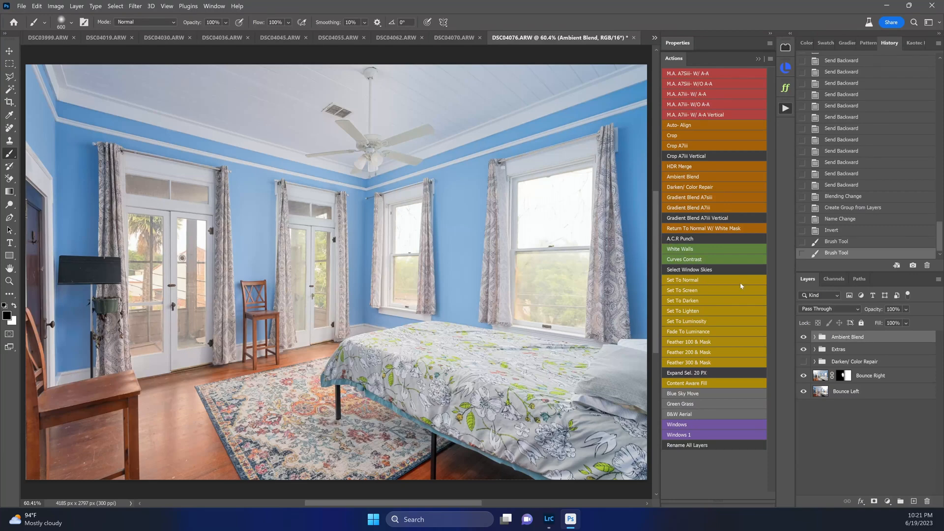
Stamp the visible layers into a new top layer and apply automatic adjustments to it in the Camera Raw Filter.
key("ctrl+shift+alt+e")
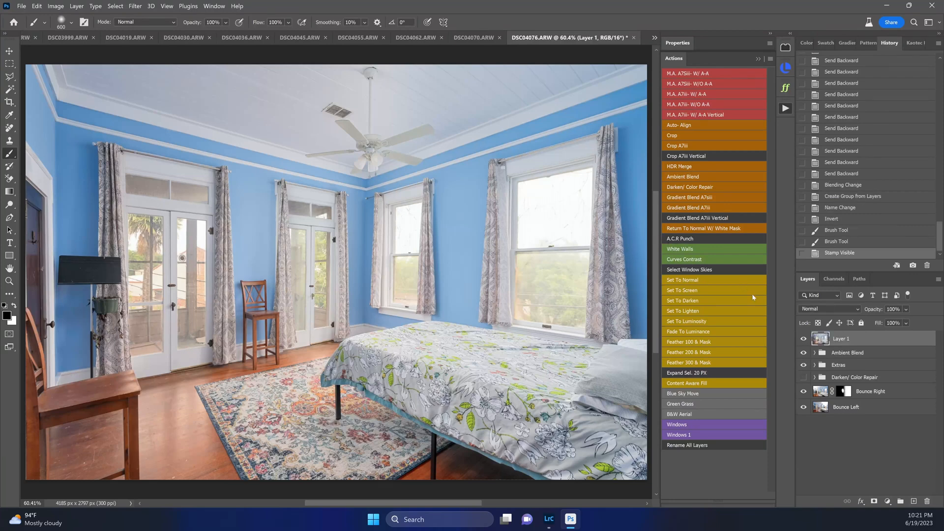
key("ctrl+shift+a")
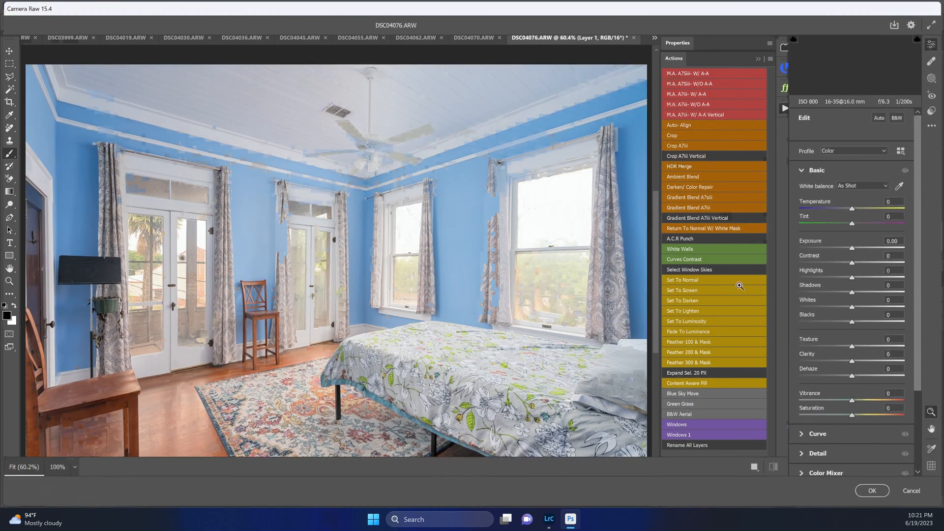
left_click(880, 118)
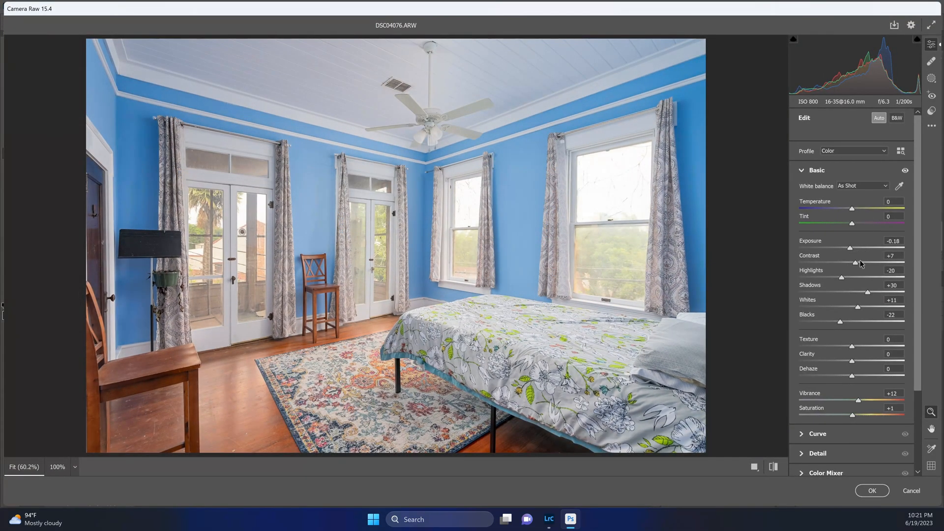
Reset Shadows, Vibrance and Saturation to 0, set Exposure to -0.23 and apply the Camera Raw Filter.
double_click(869, 292)
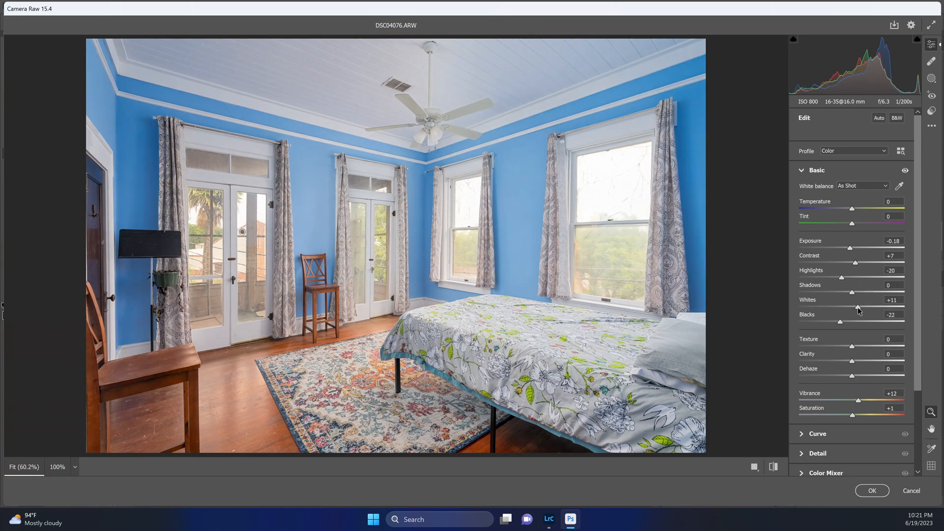
double_click(859, 400)
double_click(854, 415)
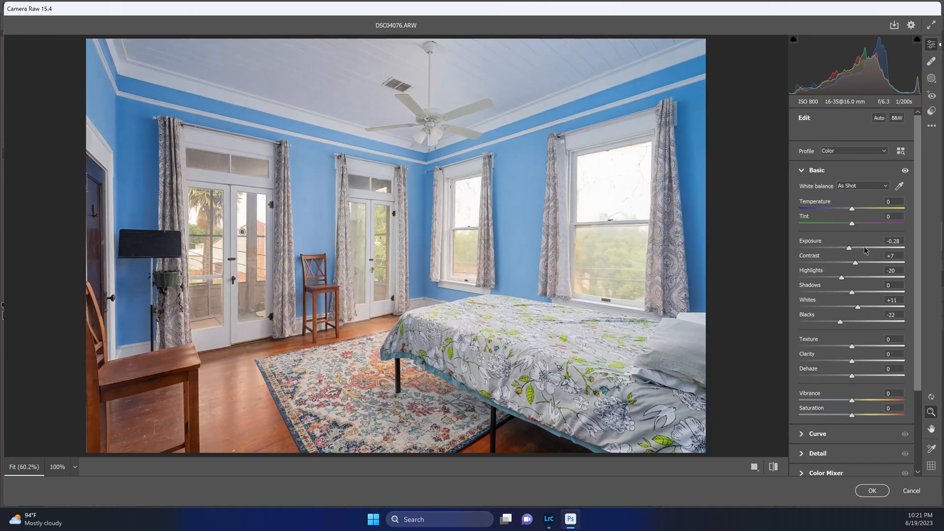
key("Down")
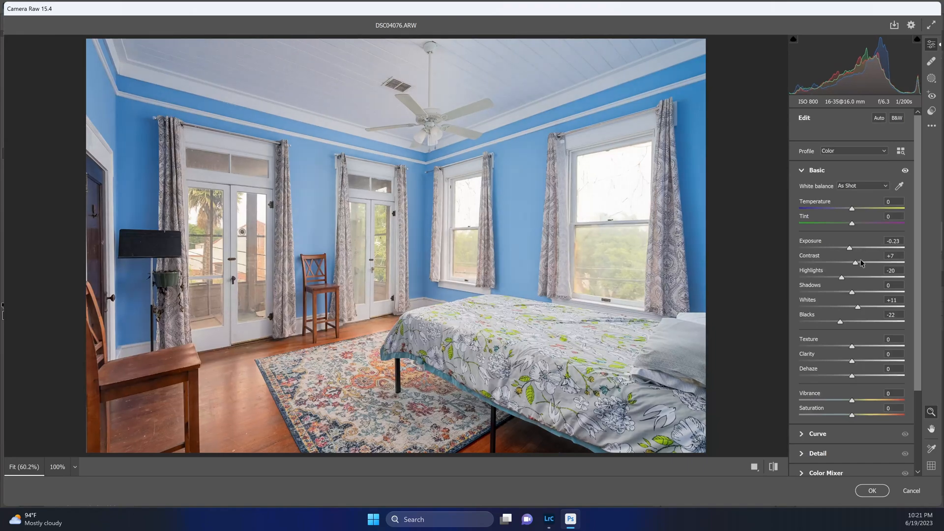
key("Return")
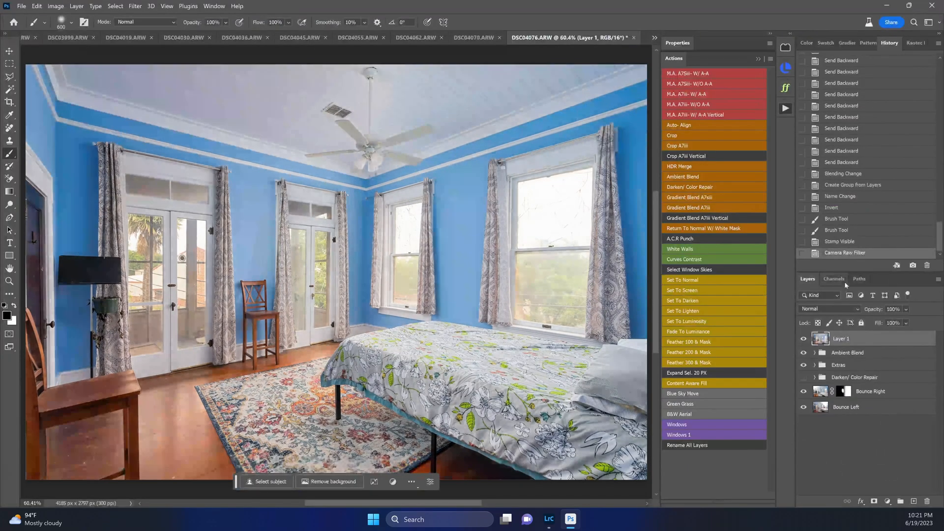
Run the Curves Contrast action followed by the Select Window Skies action on the blue bedroom image.
left_click(723, 260)
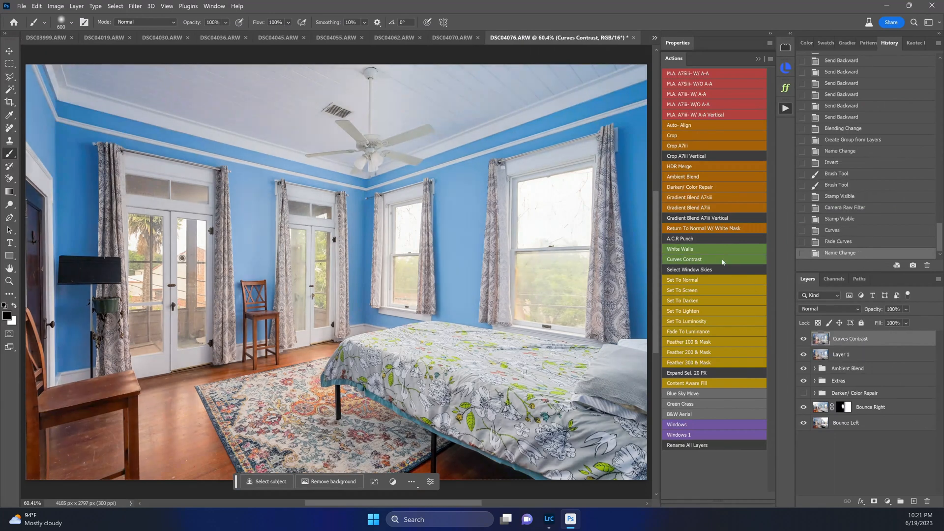
key("w")
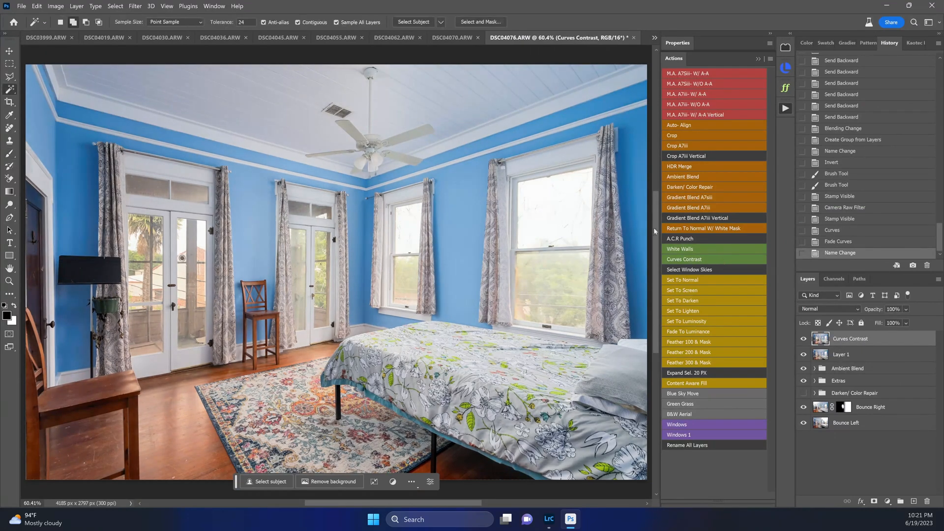
left_click(736, 271)
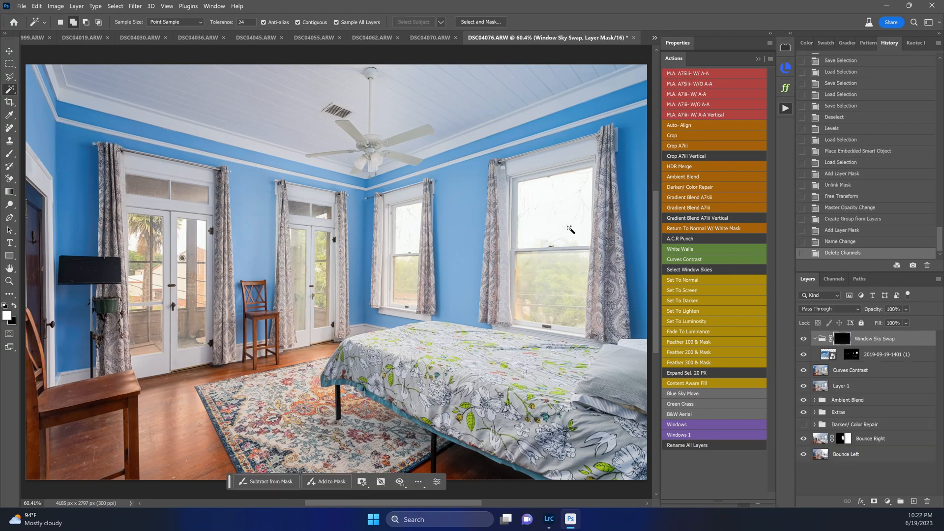
Reveal the replacement sky in the upper panes of the two windows beside the bed, and scale the sky image's height to 176.20%.
left_click(570, 228)
left_click(402, 218)
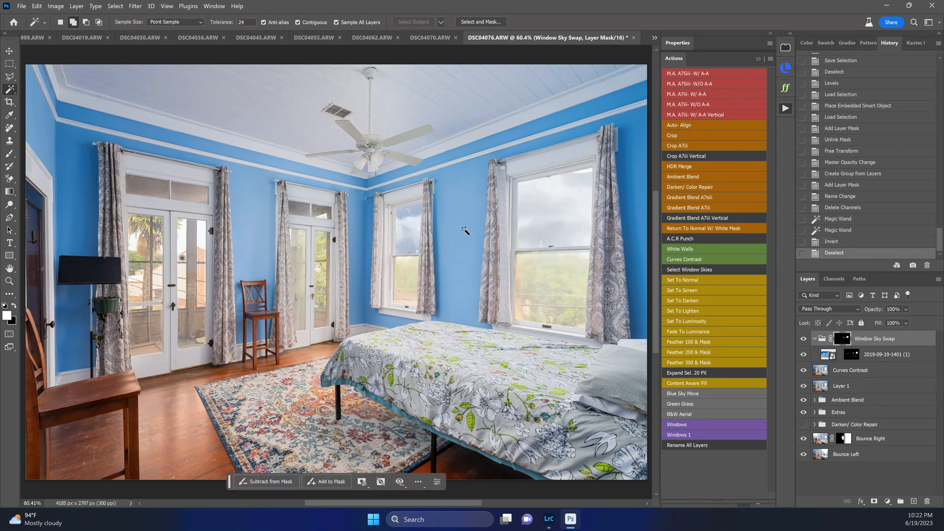
left_click(828, 355)
key("ctrl+r")
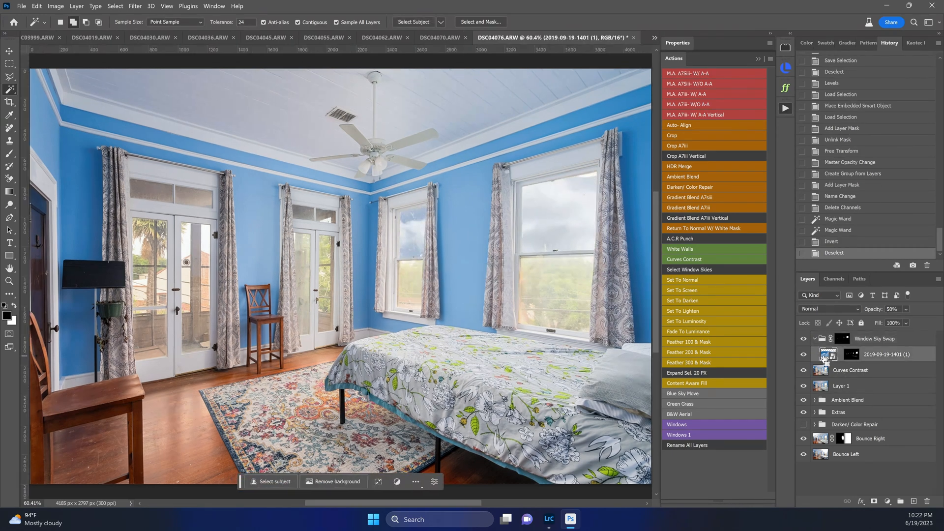
key("ctrl+r")
key("ctrl+t")
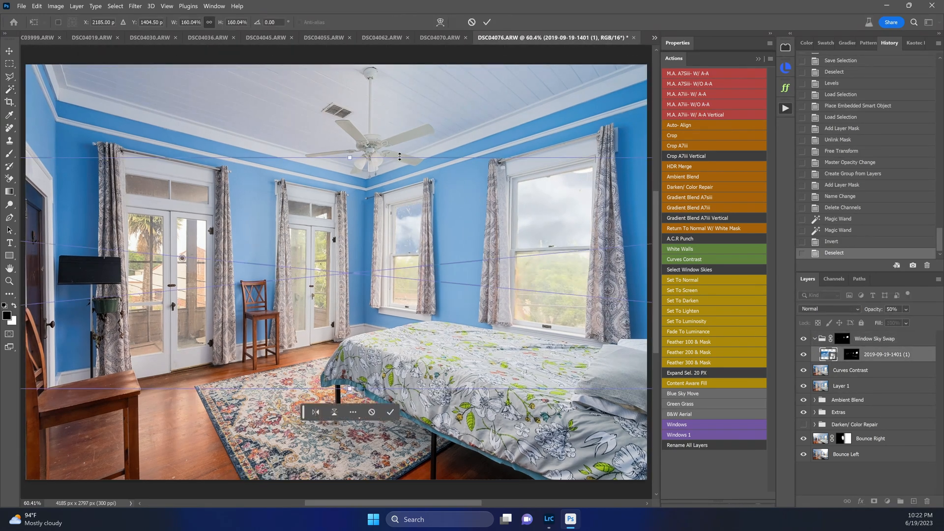
left_click_drag(351, 157, 368, 116)
key("Return")
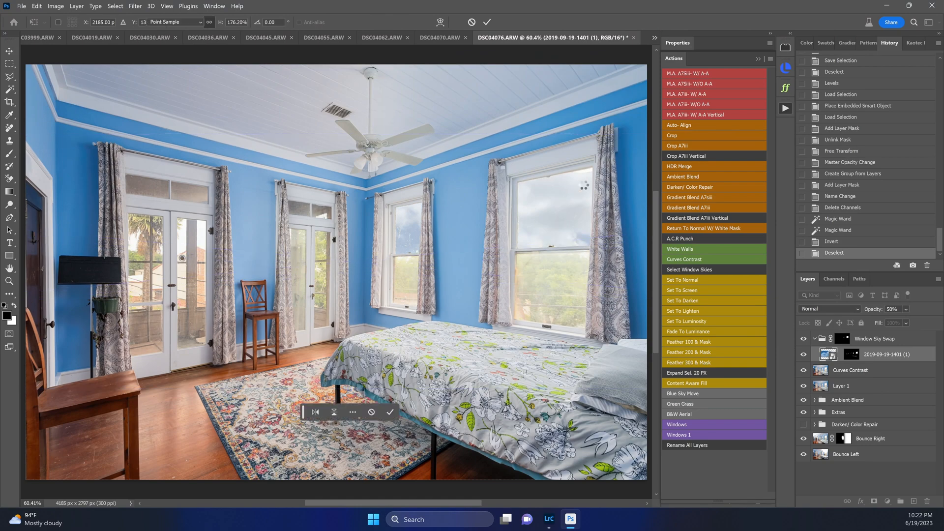
Outline the uncovered white strip at the upper corner of the larger window with the Pen tool and convert the path to a selection.
key("w")
left_click_drag(586, 168, 541, 169)
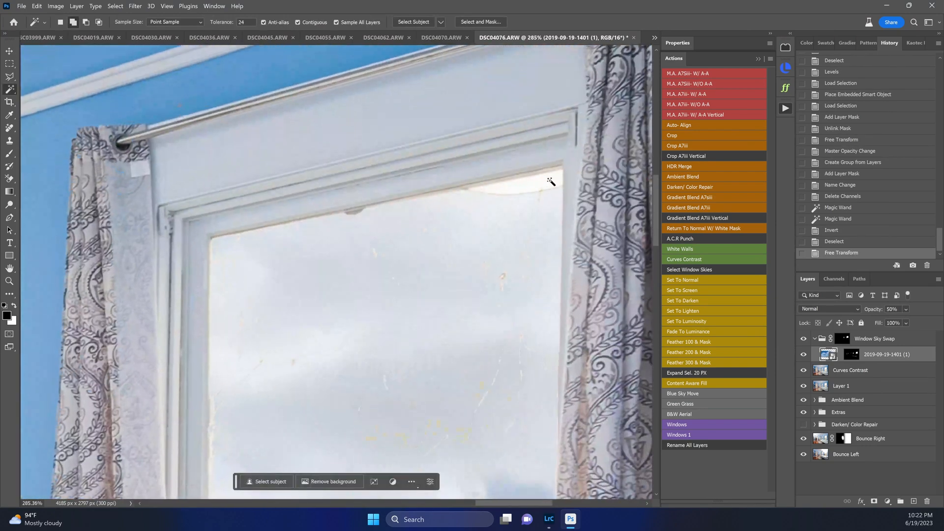
key("p")
left_click(563, 165)
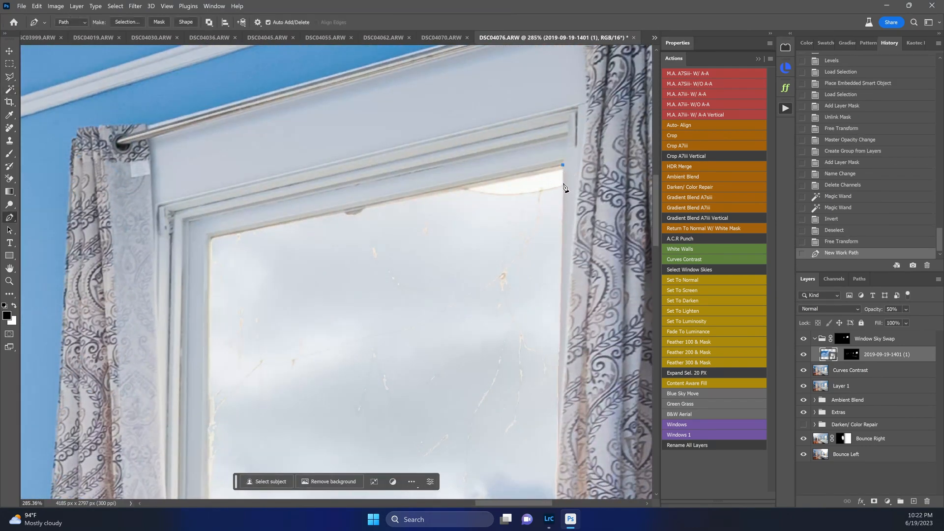
left_click(563, 198)
left_click(450, 225)
left_click(447, 188)
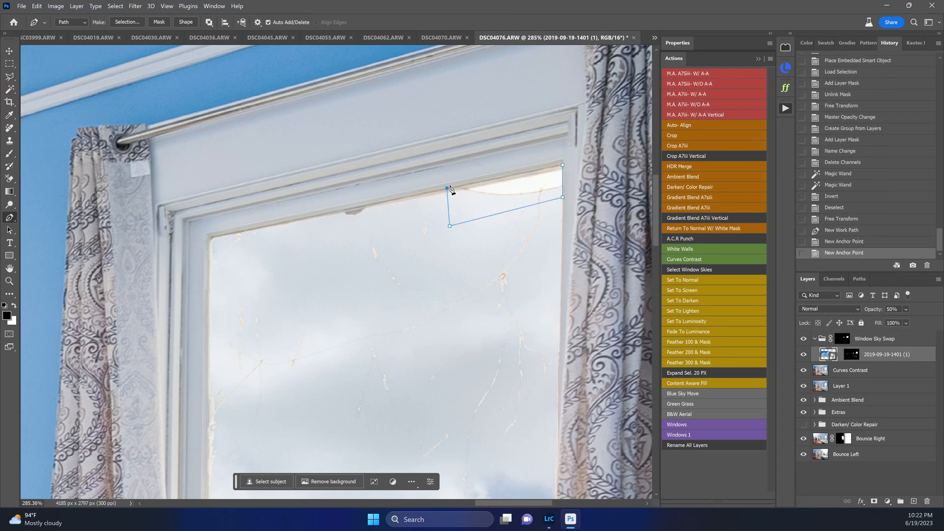
key("ctrl+Return")
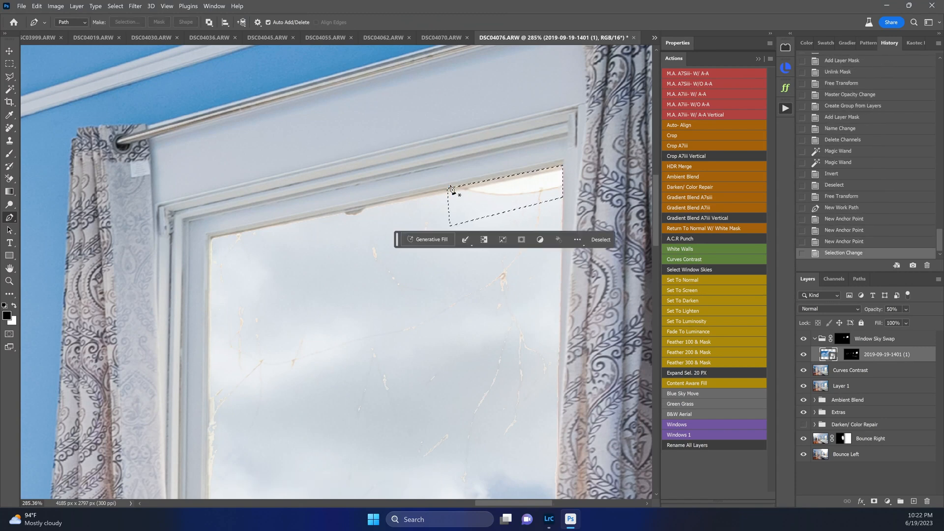
Fill the outlined corner with white on both the sky layer mask and the Window Sky Swap group mask.
key("ctrl+d")
key("v")
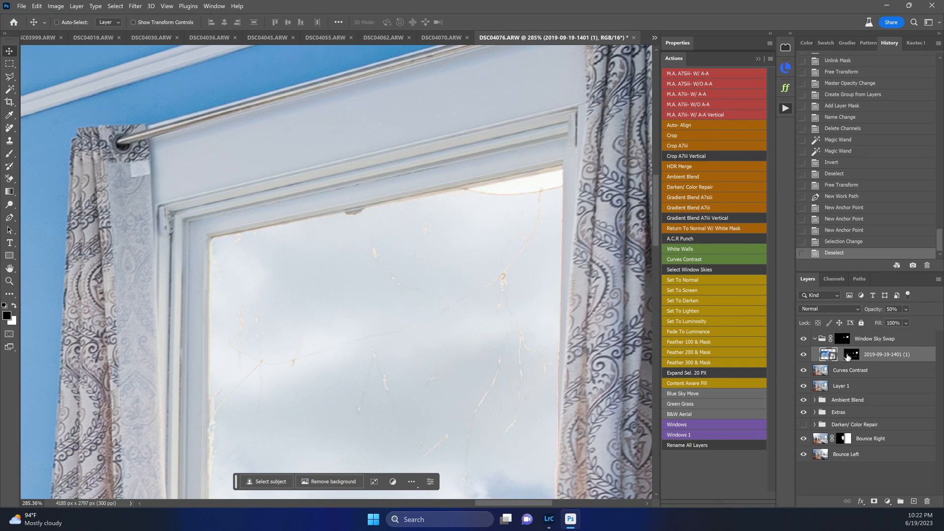
left_click(848, 357)
key("ctrl+shift+d")
key("ctrl+BackSpace")
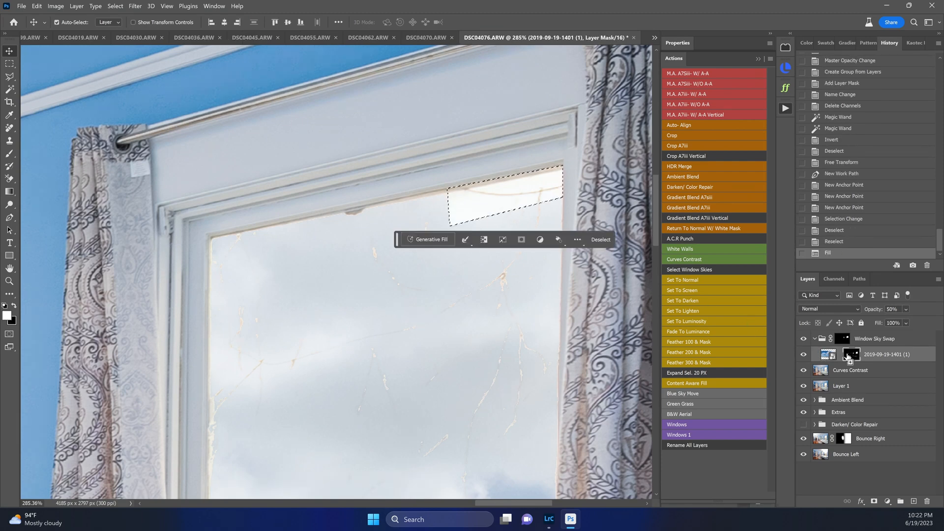
key("alt+BackSpace")
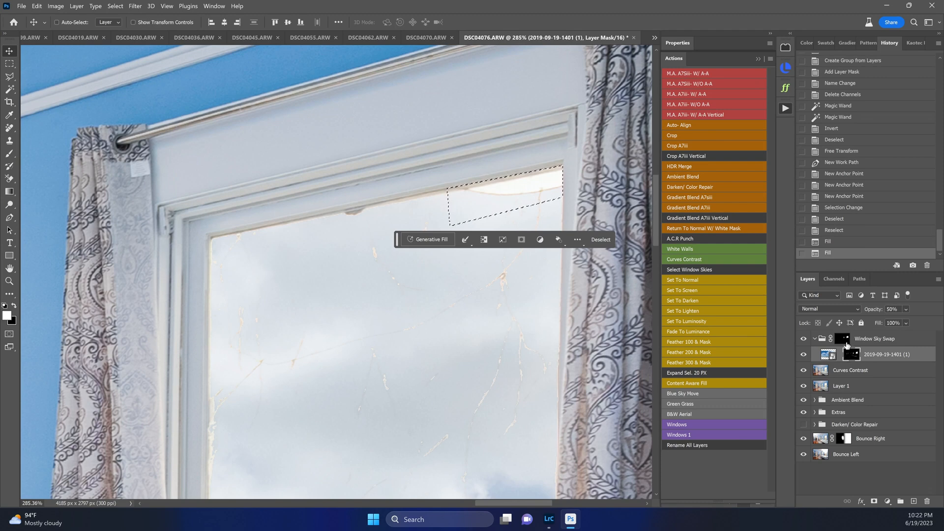
left_click(846, 344)
key("alt+BackSpace")
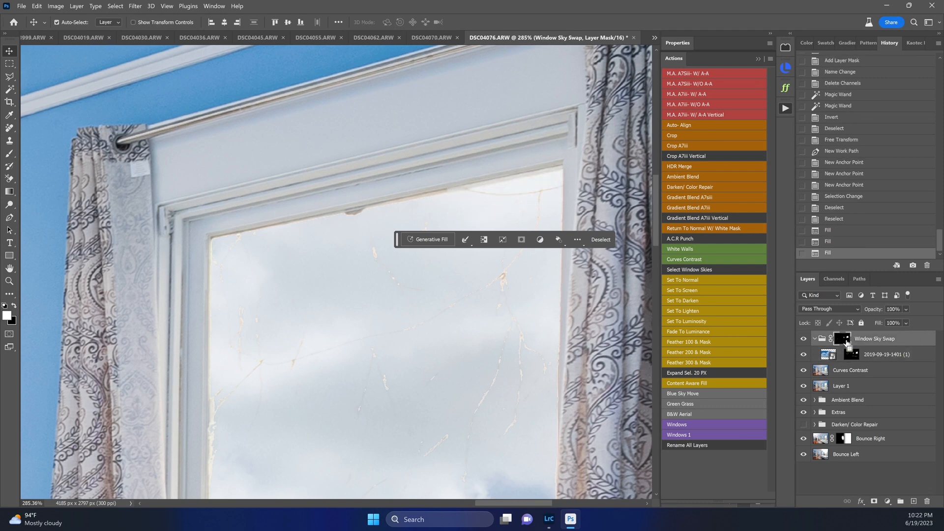
key("ctrl+d")
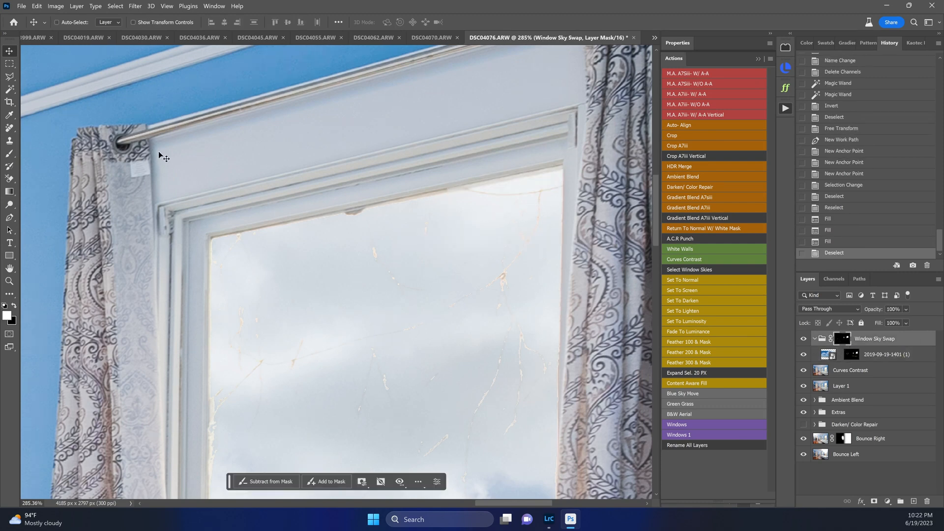
Paint a straight black line on the Window Sky Swap mask along the pane's upper frame edge with a size 7 brush.
key("b")
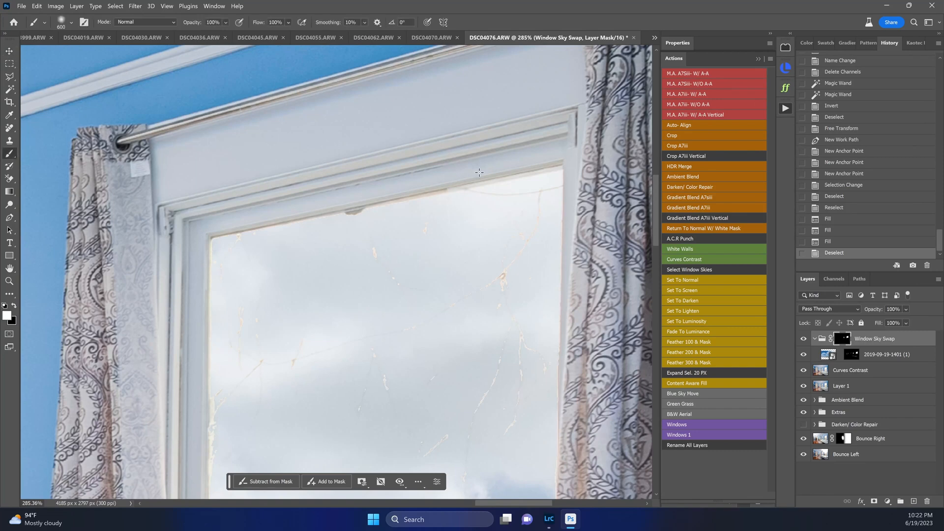
key("bracketleft")
key("bracketleft")
key("bracketleft")
key("bracketleft")
key("bracketleft")
key("bracketleft")
key("bracketleft")
key("bracketleft")
key("bracketleft")
key("bracketleft")
key("bracketleft")
key("bracketleft")
key("bracketleft")
key("bracketleft")
key("bracketleft")
left_click(443, 192)
key("x")
left_click(444, 192)
left_click(561, 170, "shift")
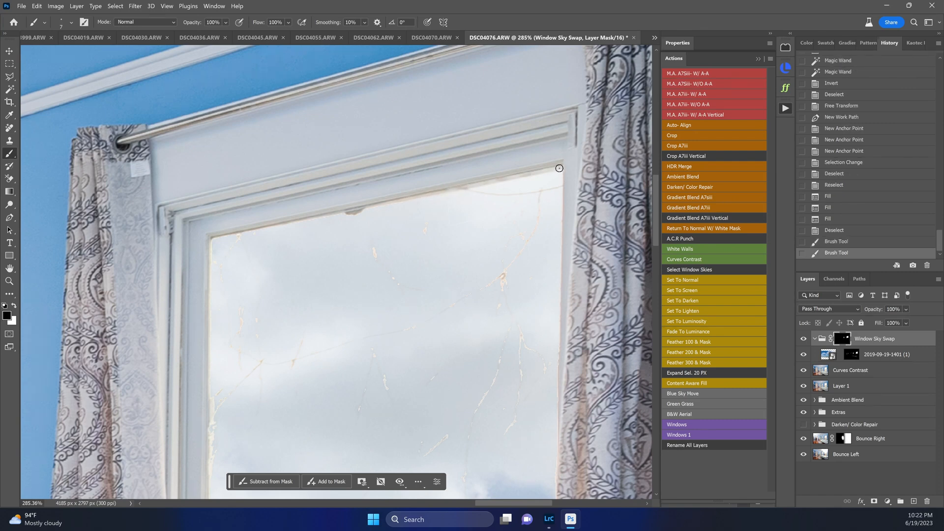
key("v")
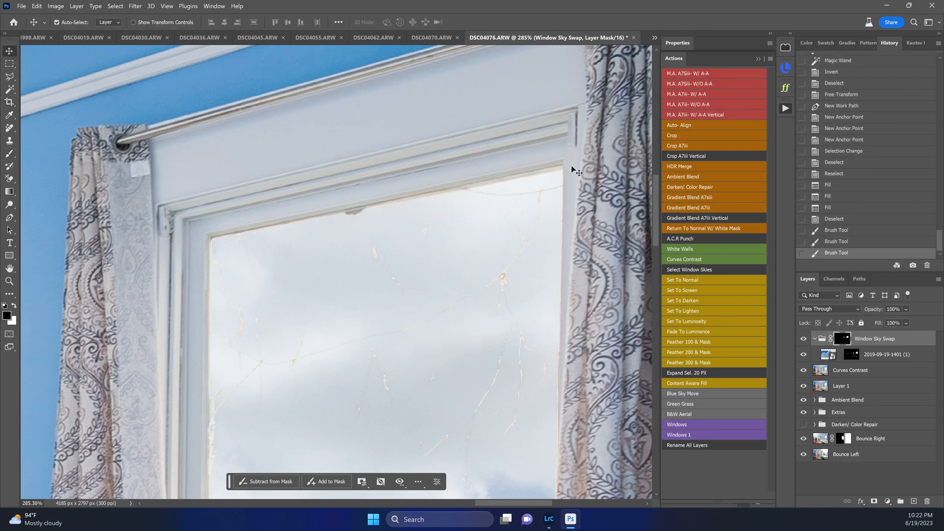
key("ctrl+0")
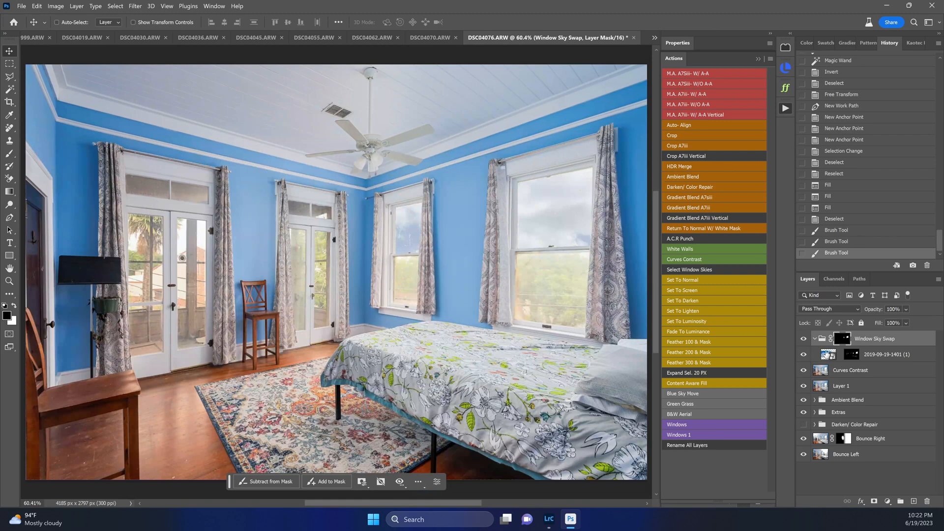
Reposition the sky image behind the windows and set the Window Sky Swap group opacity to 61%.
left_click(906, 309)
left_click_drag(933, 321, 921, 322)
left_click(828, 354)
left_click_drag(561, 354, 593, 250)
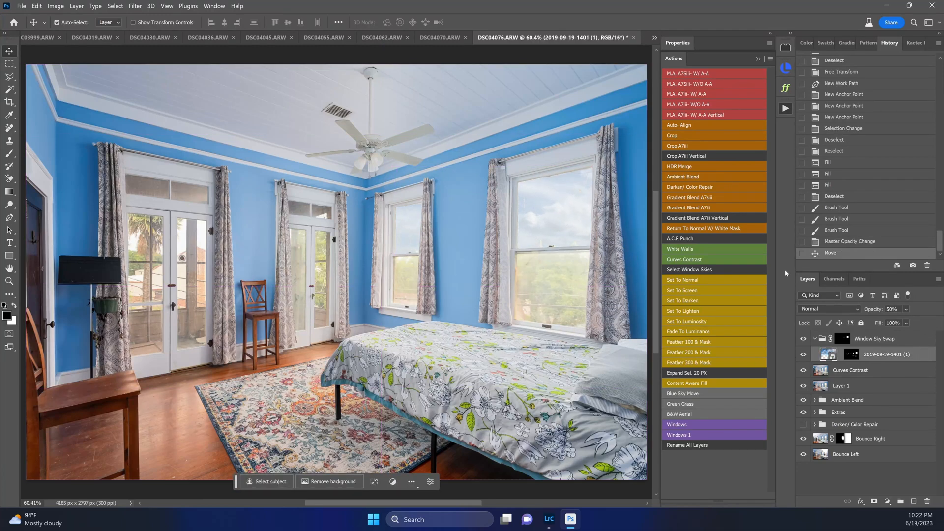
left_click(886, 336)
left_click(906, 310)
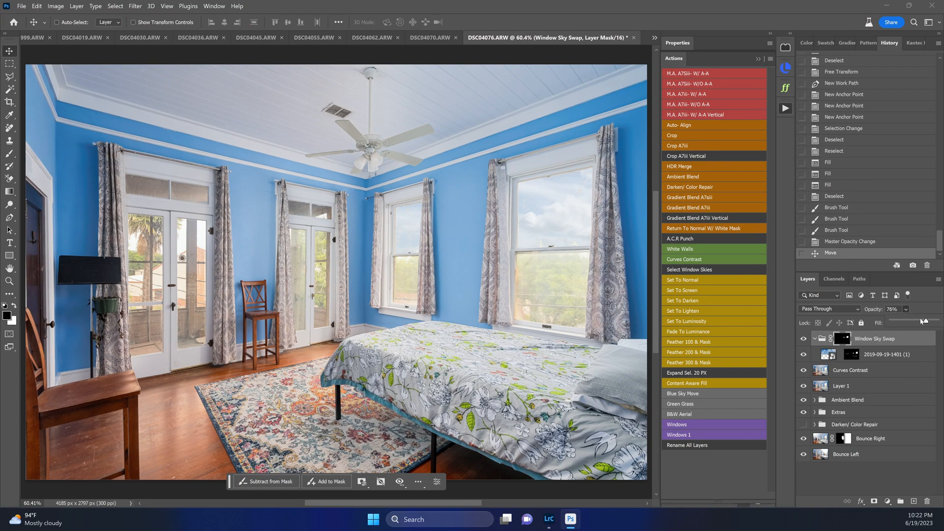
left_click_drag(928, 321, 921, 321)
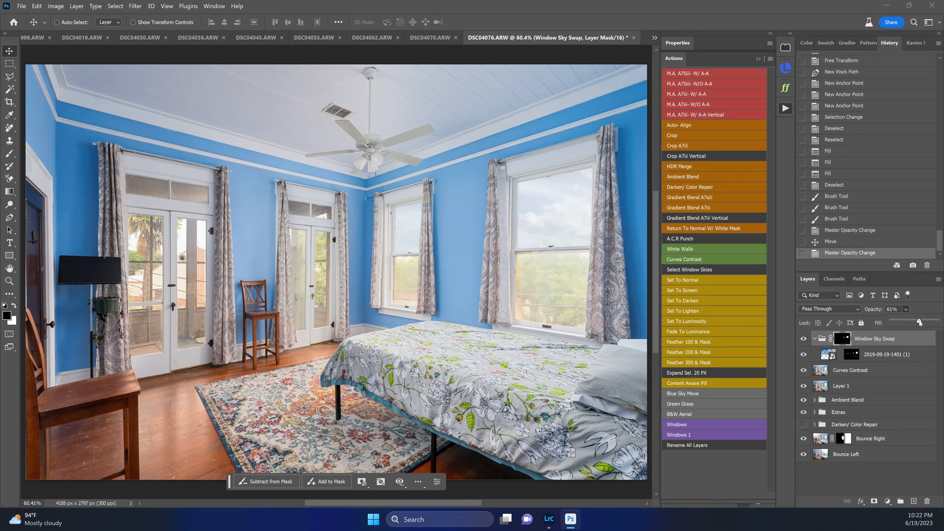
Select the bright gaps above the trees in both windows' lower panes with the Magic Wand and invert them on the Window Sky Swap mask.
scroll(568, 258, "up", 5)
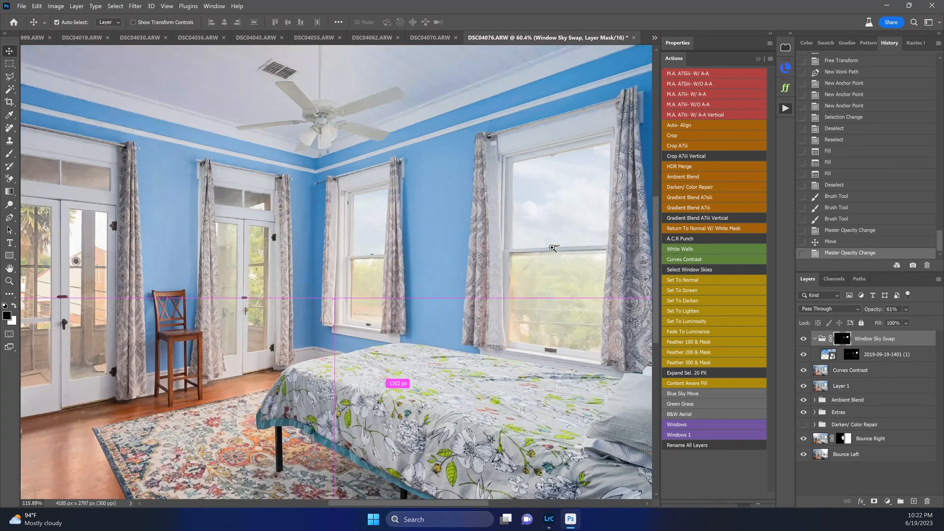
left_click_drag(568, 257, 450, 245)
key("w")
left_click(534, 254)
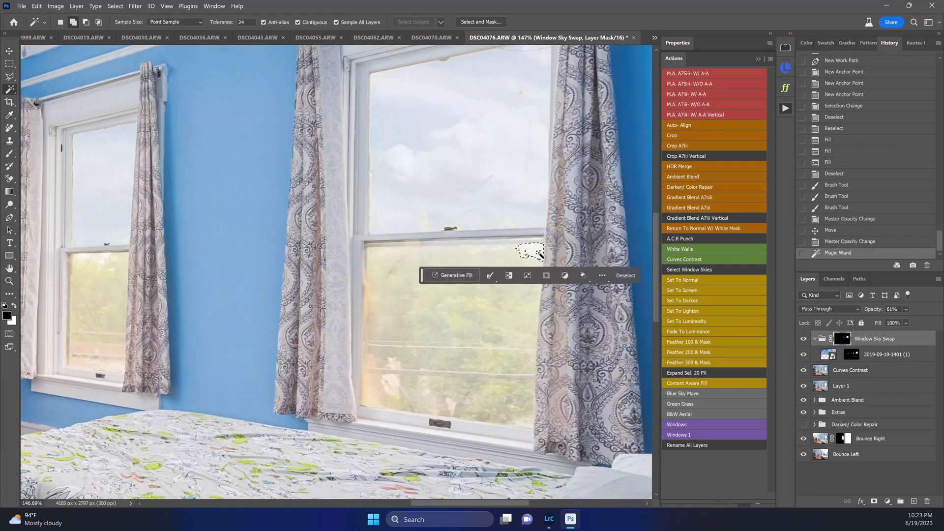
scroll(74, 258, "up", 8)
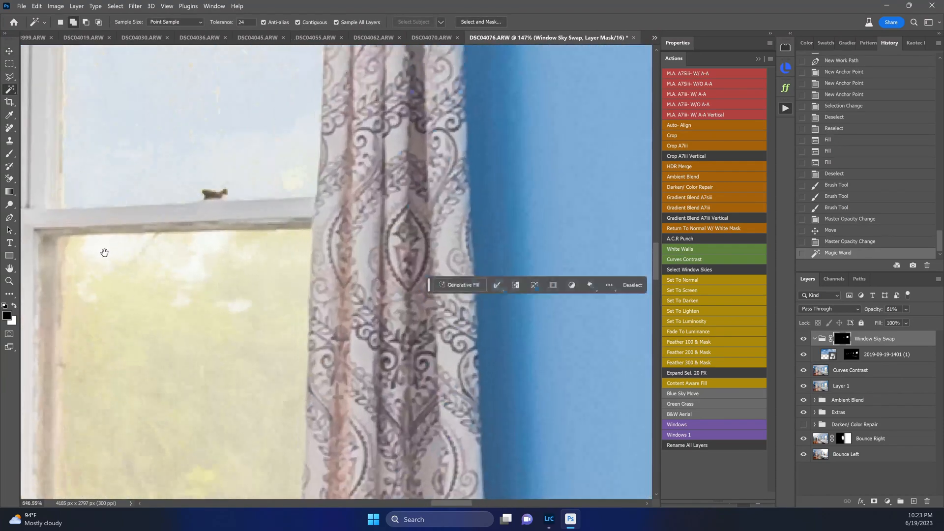
left_click(92, 257)
left_click(211, 246)
left_click(238, 306)
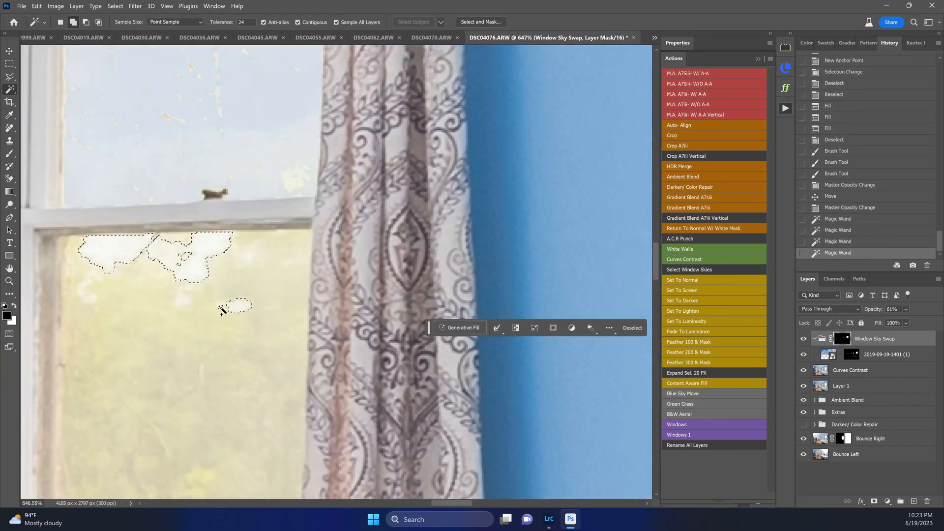
left_click(182, 297)
left_click(181, 270)
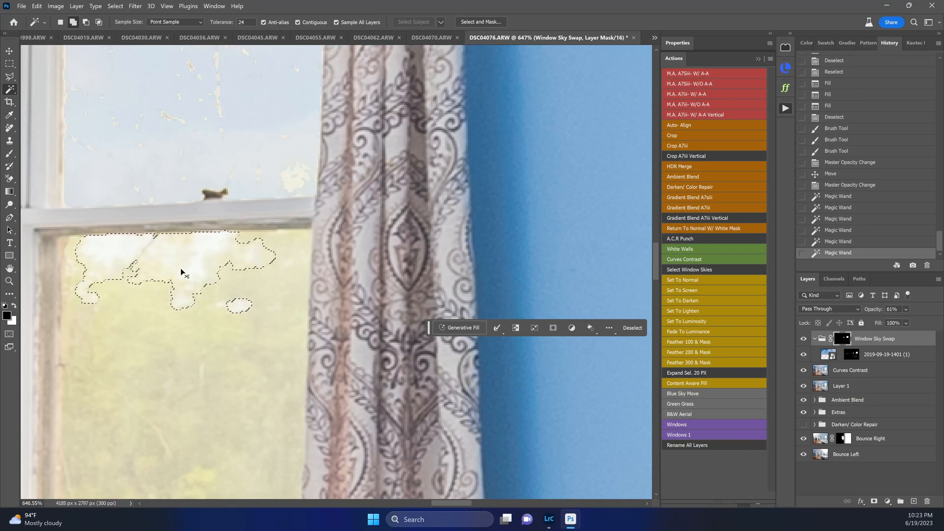
key("ctrl+i")
key("ctrl+d")
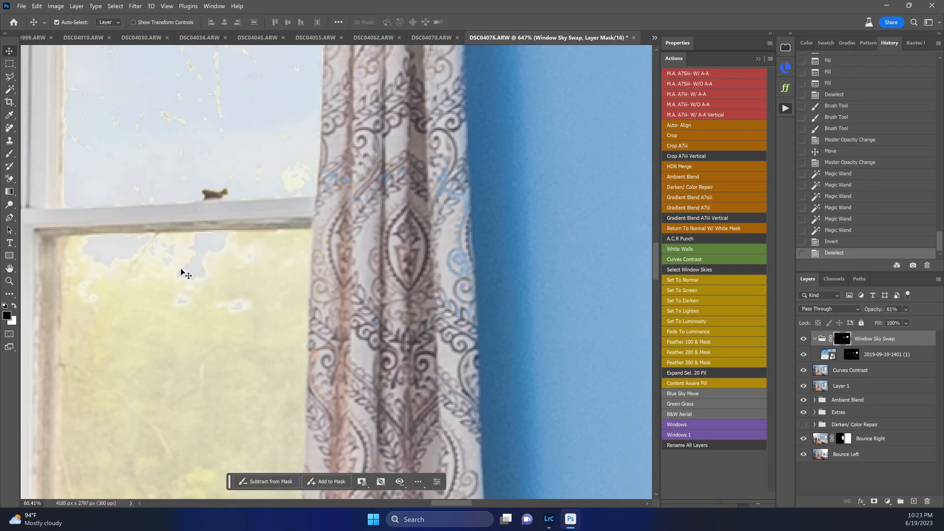
Select the bright sky areas in the wide glass door with the Magic Wand and invert them on the group mask.
key("ctrl+0")
left_click(194, 241)
left_click(182, 243)
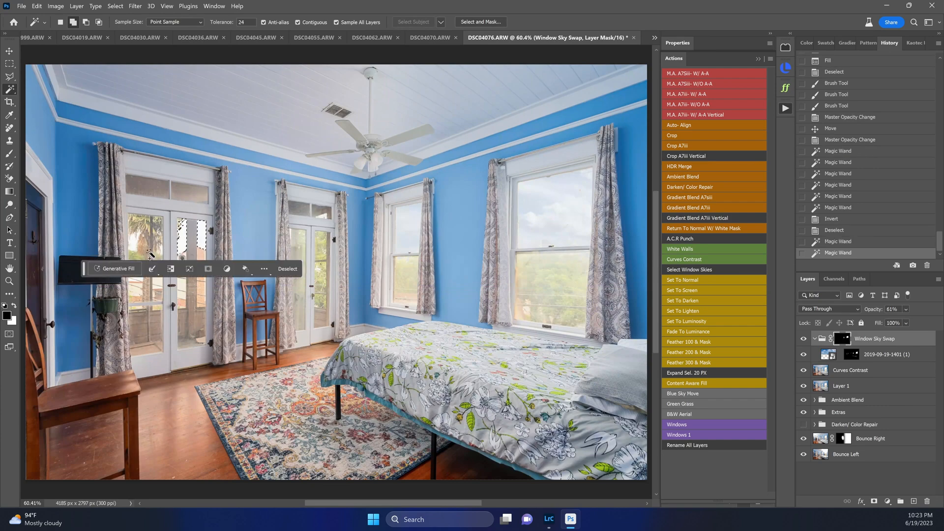
left_click(181, 242)
key("ctrl+i")
key("ctrl+d")
key("v")
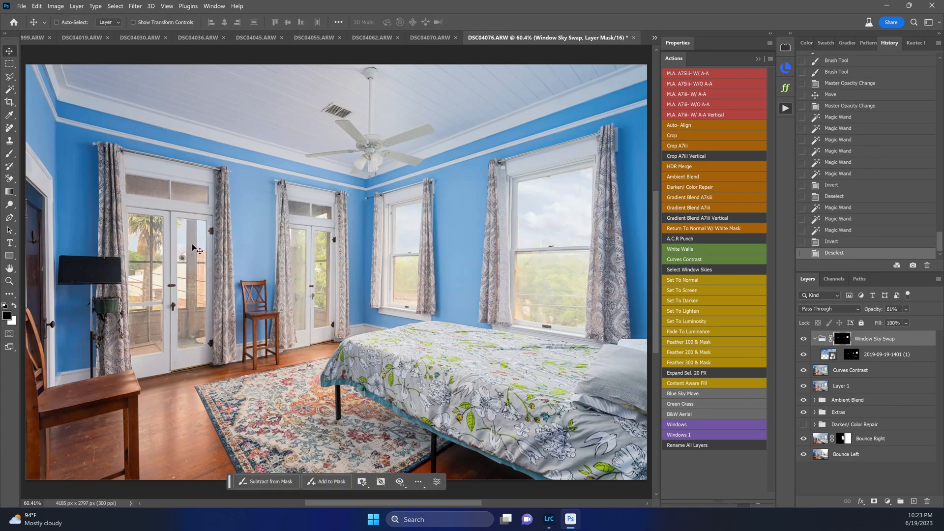
Reveal the sky on the group mask in the narrow door's transom and the bright sliver beside its curtain using Magic Wand selections.
scroll(322, 213, "up", 5)
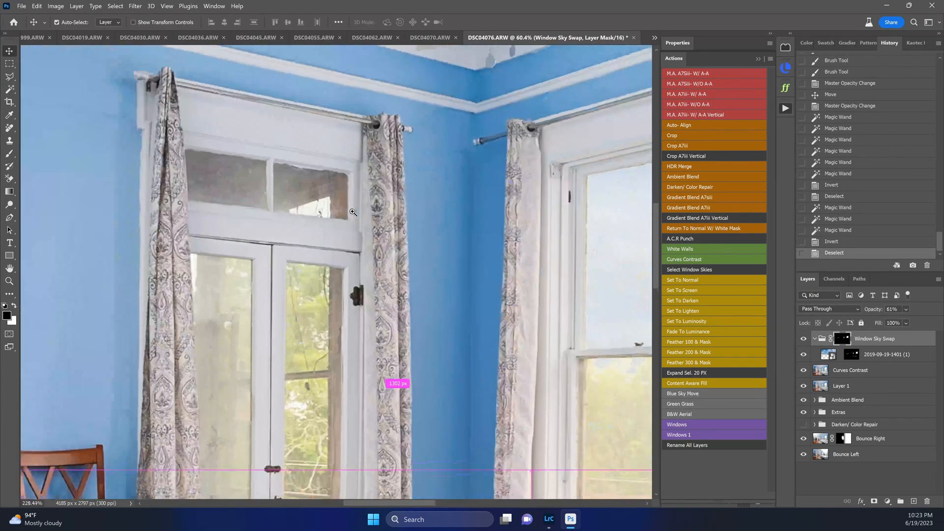
key("w")
left_click(305, 209)
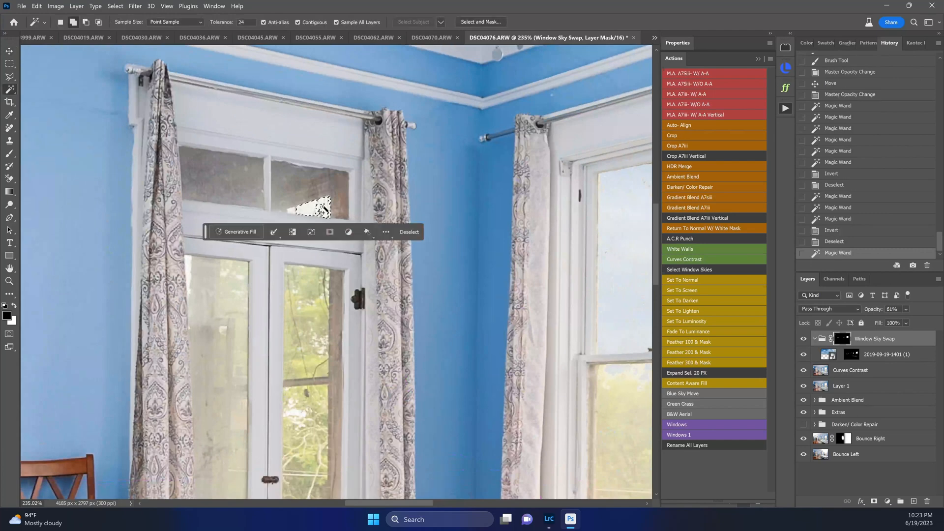
left_click(295, 211)
left_click(188, 265)
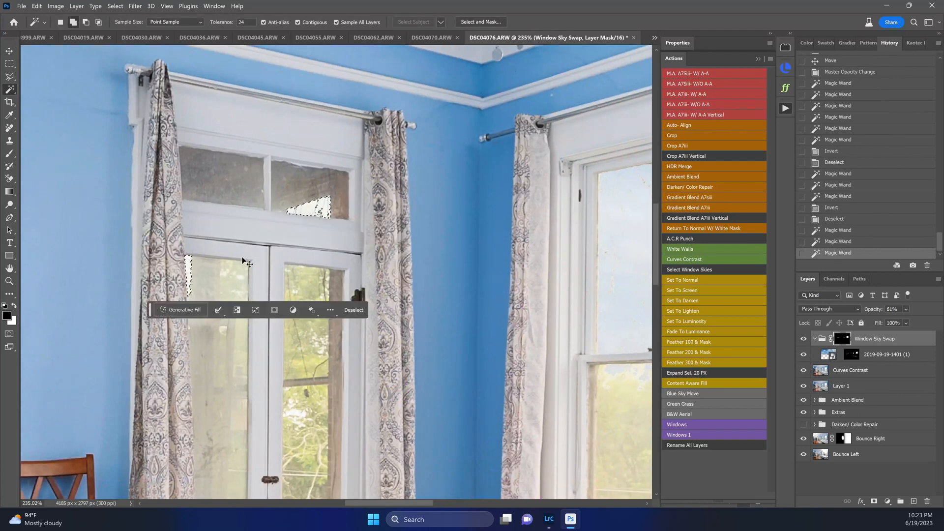
key("ctrl+i")
key("ctrl+d")
key("v")
scroll(243, 261, "down", 5)
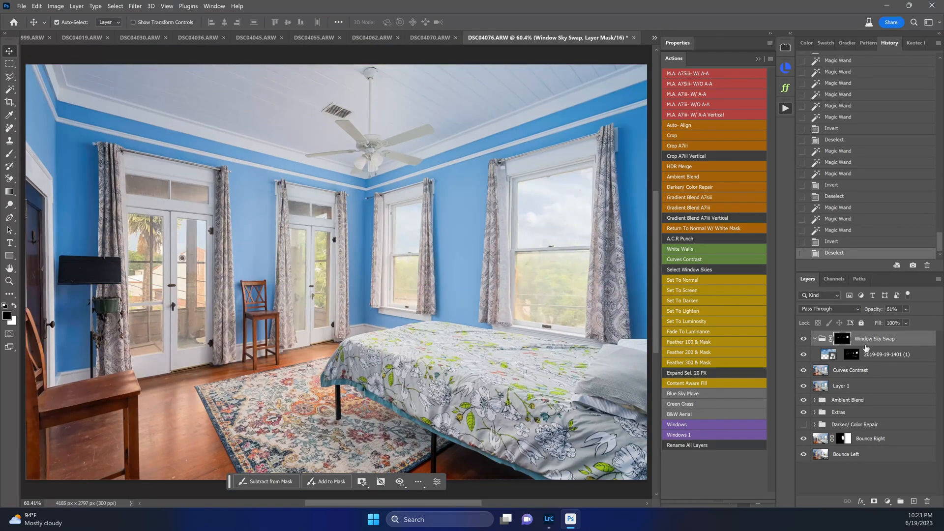
Save the blue bedroom image and switch to the DSC04070.ARW document.
key("ctrl")
key("ctrl+s")
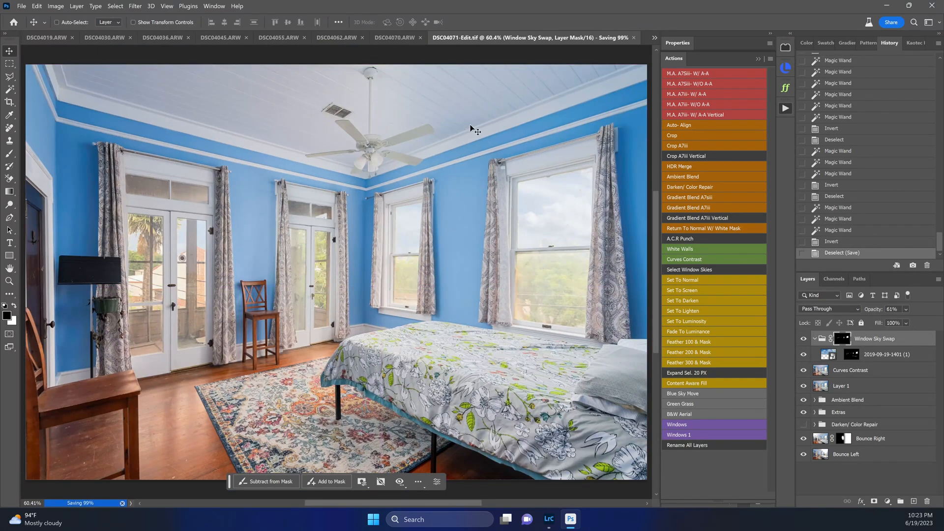
left_click(391, 39)
key("ctrl+0")
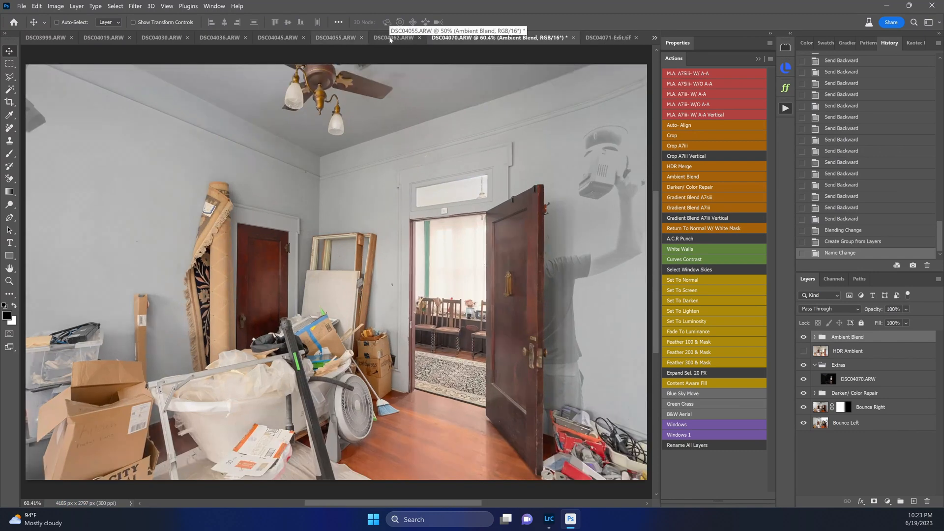
Invert the Bounce Right layer mask to remove the photographer's ghost from the wall, and hide the Darken/ Color Repair group.
left_click(842, 407)
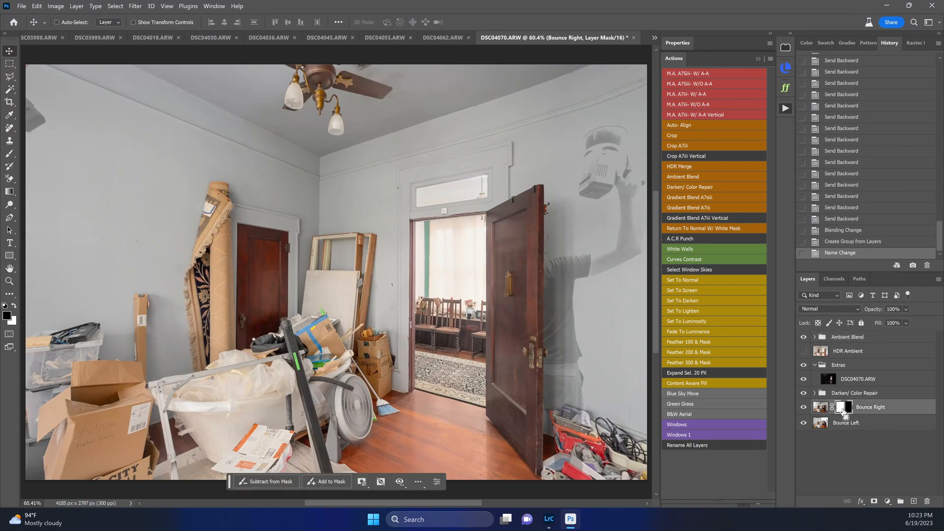
key("ctrl+i")
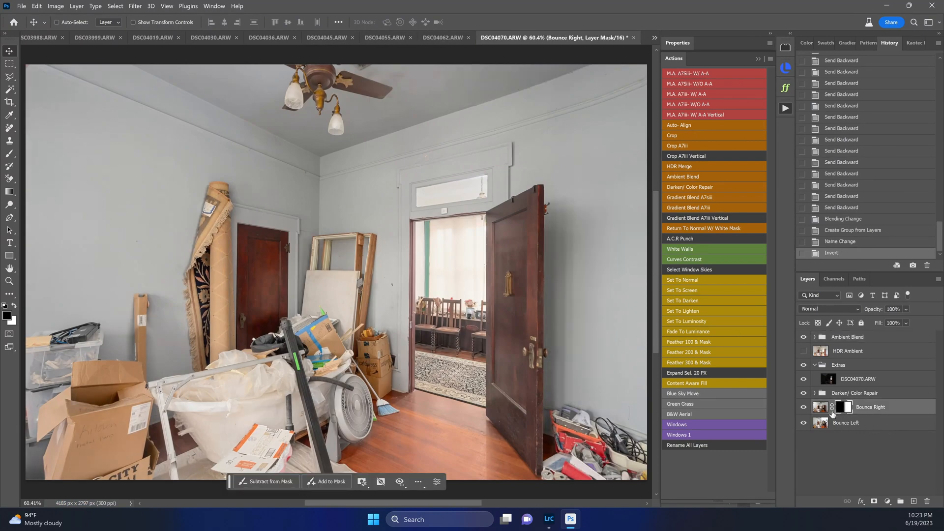
left_click(824, 393)
left_click(804, 393)
left_click(803, 393)
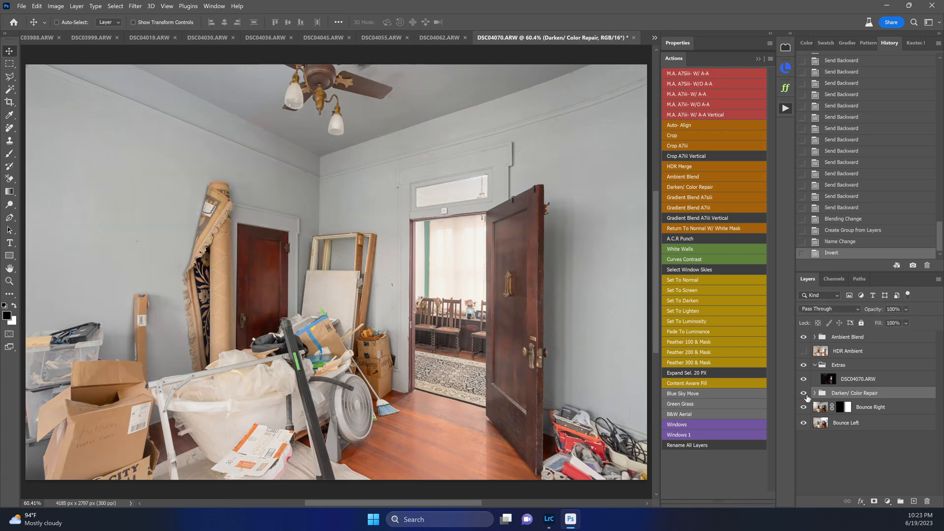
left_click(804, 393)
Stamp the visible layers, apply a Camera Raw filter with Auto settings and Contrast +21, and save the image.
key("ctrl+shift+alt+e")
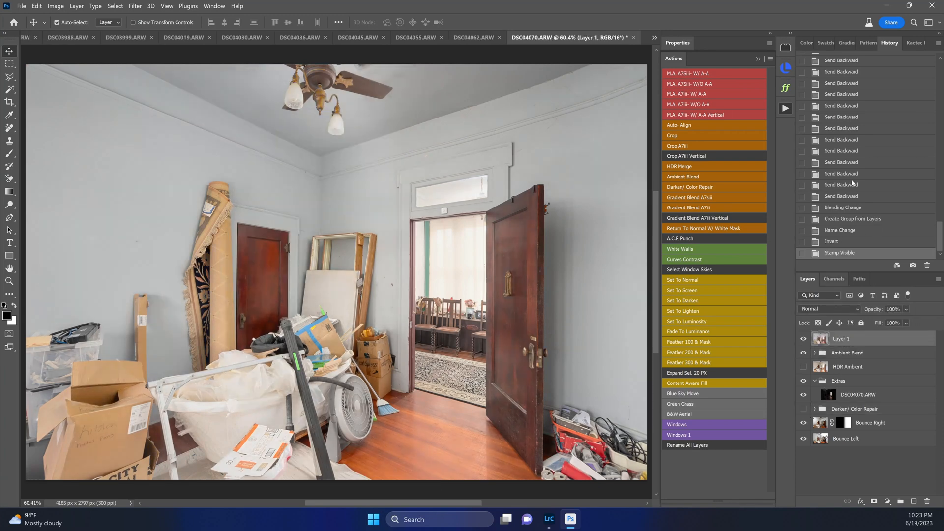
key("ctrl+shift+a")
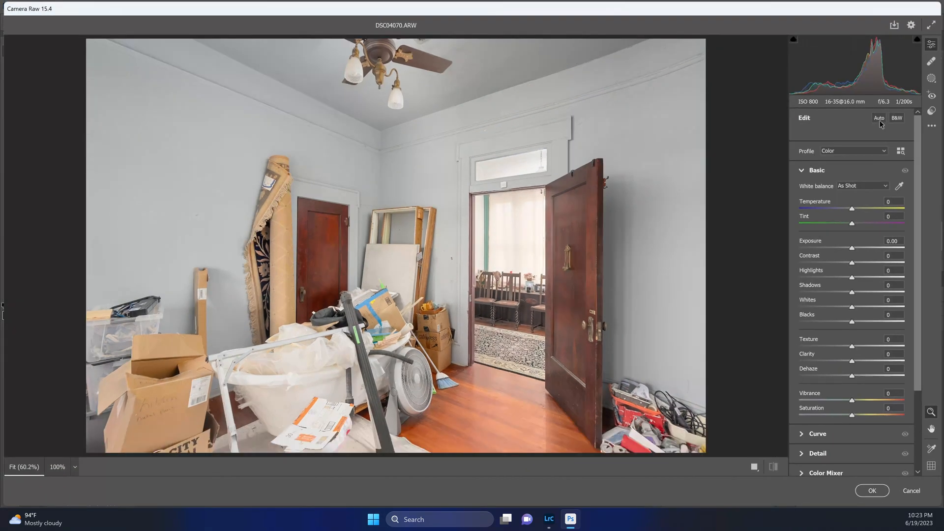
left_click(880, 120)
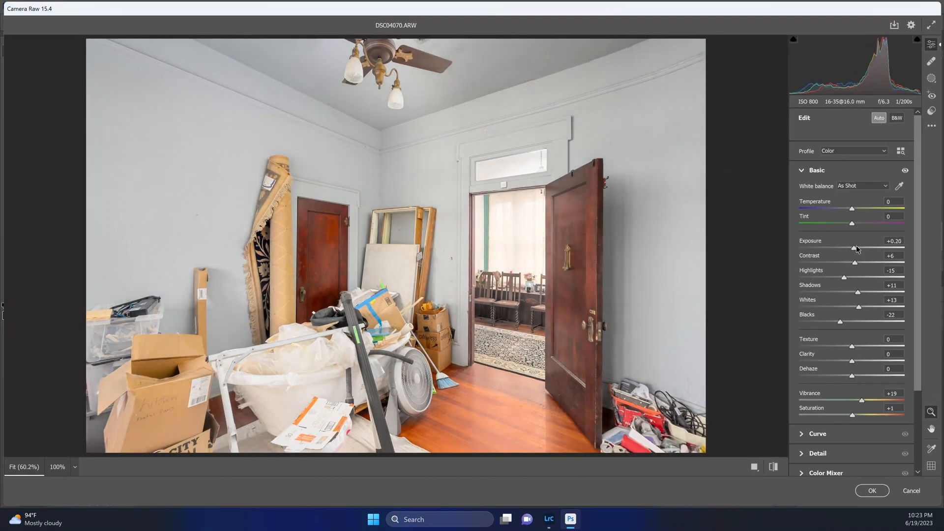
left_click(863, 261)
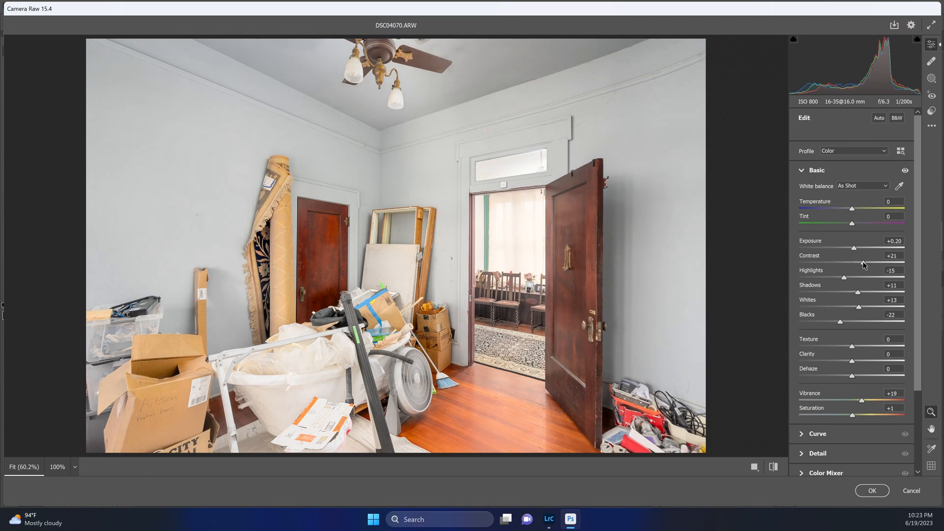
double_click(859, 293)
key("Return")
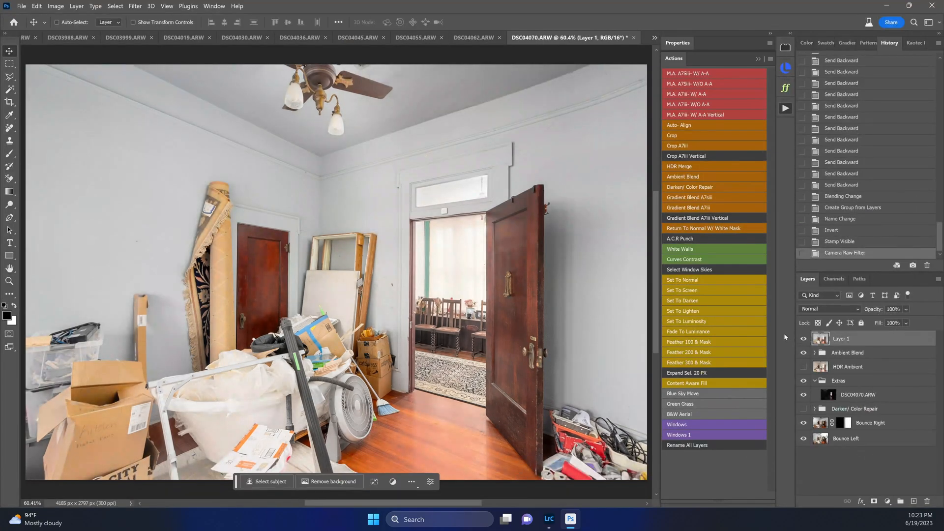
key("ctrl+s")
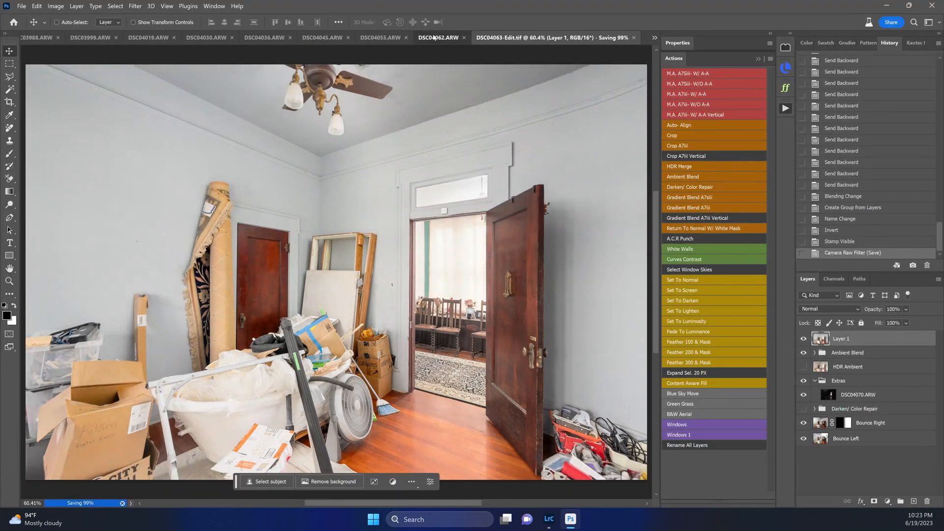
Switch to the DSC04062.ARW document and hide its Darken/ Color Repair group.
left_click(434, 38)
left_click(833, 381)
left_click(803, 377)
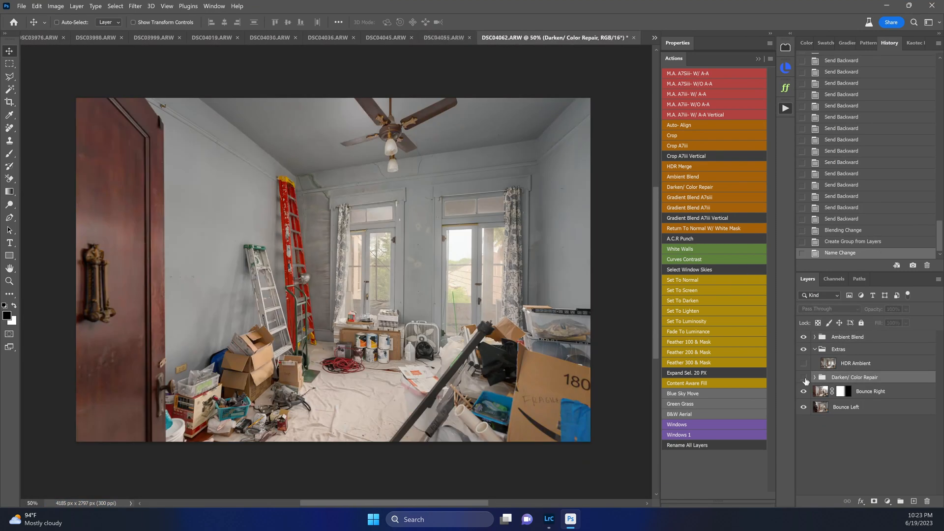
left_click(804, 377)
left_click(803, 378)
left_click(803, 378)
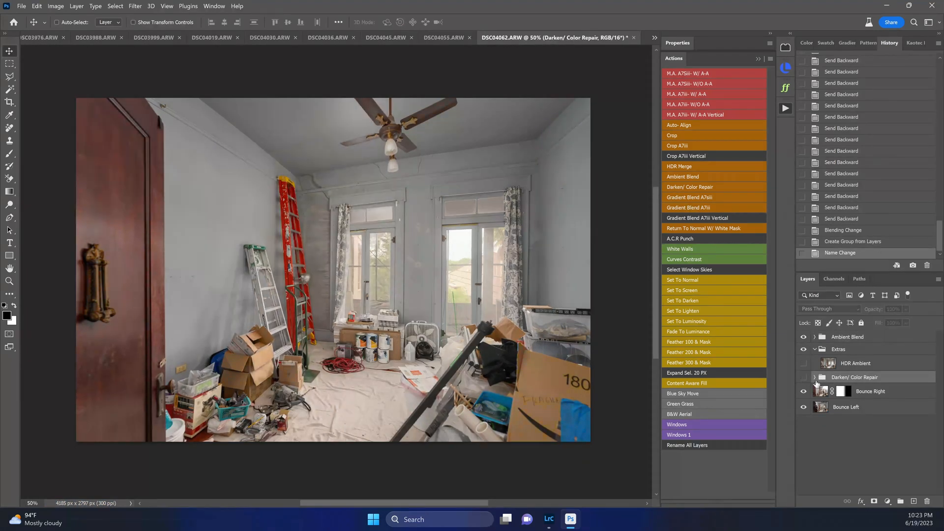
Examine how the HDR Ambient layer in the Extras group affects the room, both within the blend and in isolation.
left_click(845, 391)
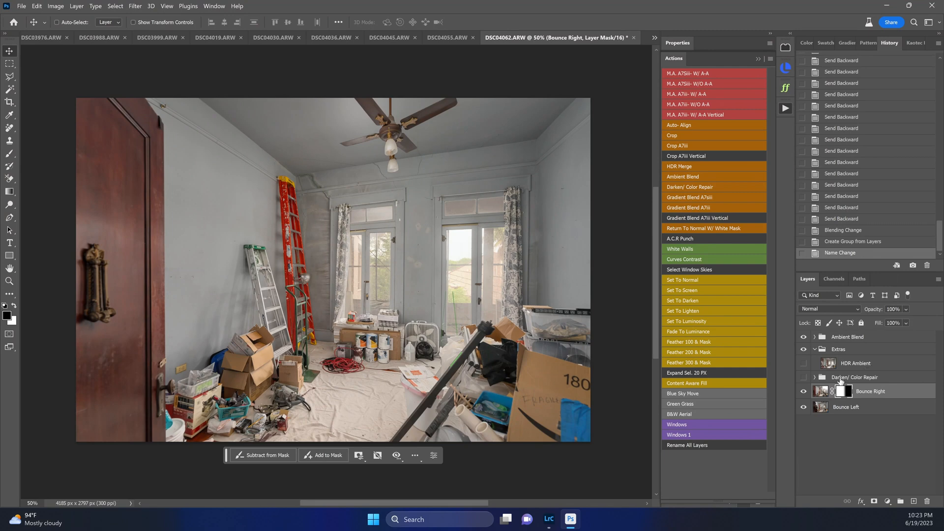
left_click(841, 380)
left_click(839, 337)
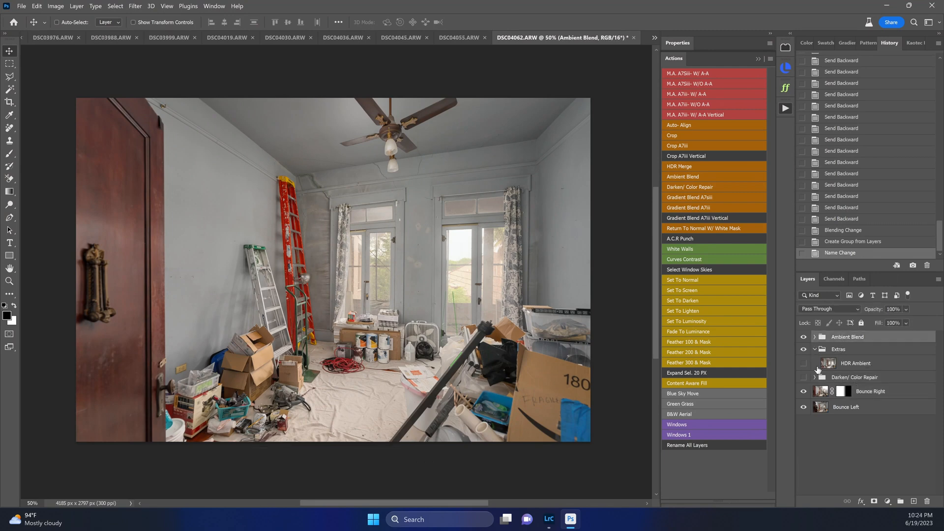
left_click(831, 364)
left_click(804, 364)
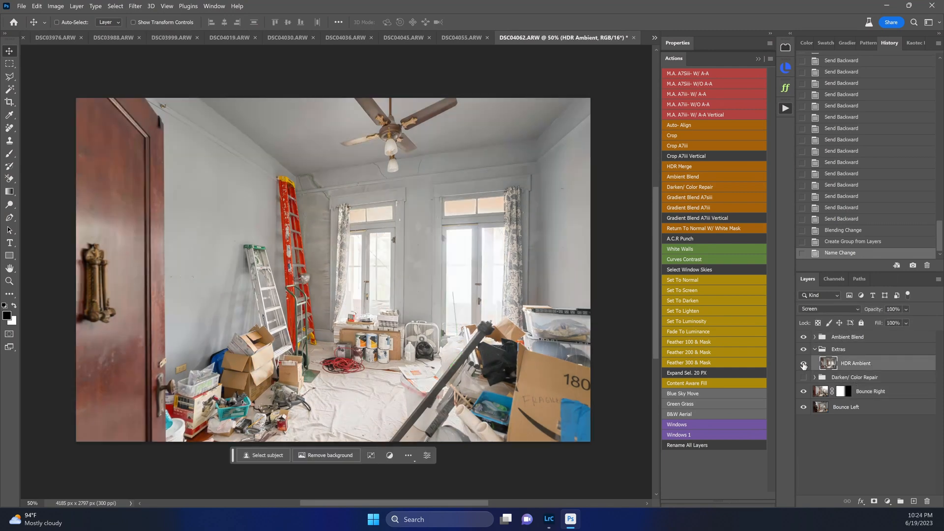
left_click(804, 364)
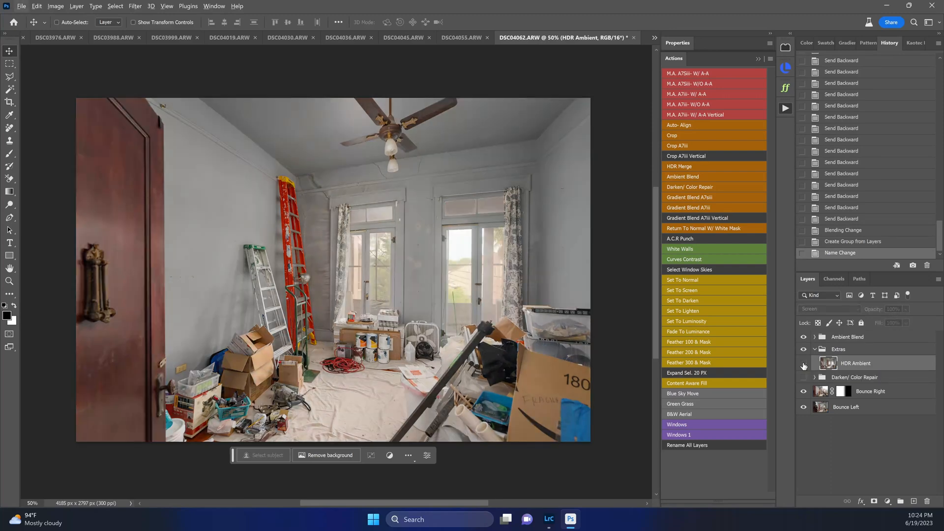
left_click(803, 364, "alt")
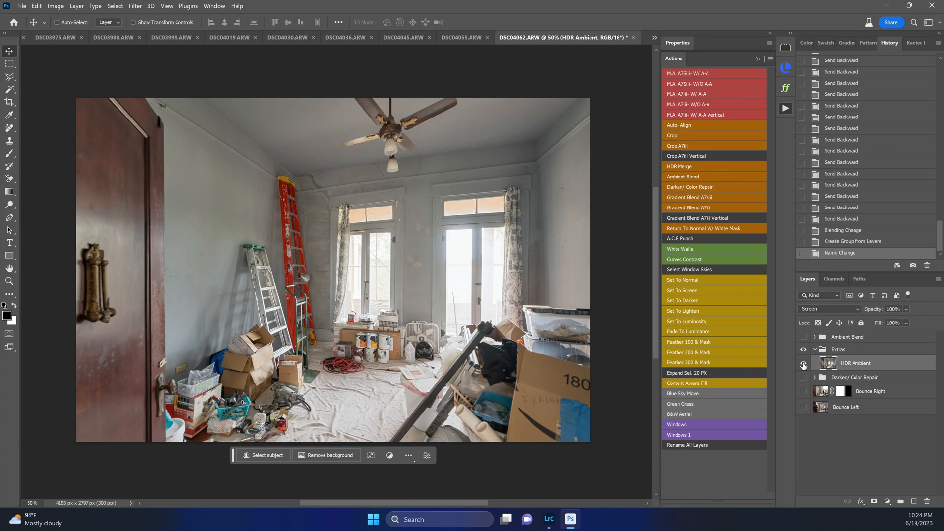
left_click(803, 364, "alt")
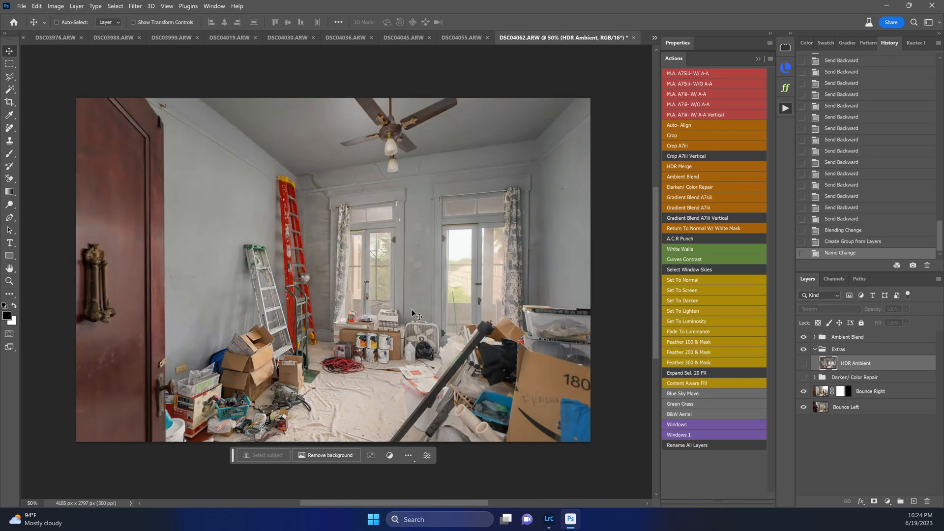
Apply a Camera Raw filter to the HDR Ambient (50% Luminosity) layer with Exposure +1.00, Highlights -100 and Shadows -84.
left_click(860, 341)
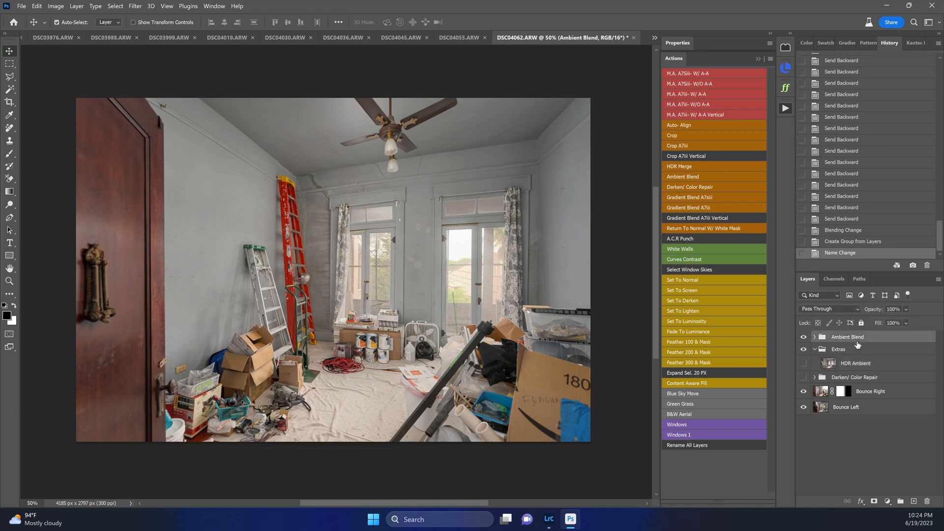
left_click(815, 339)
left_click(843, 367)
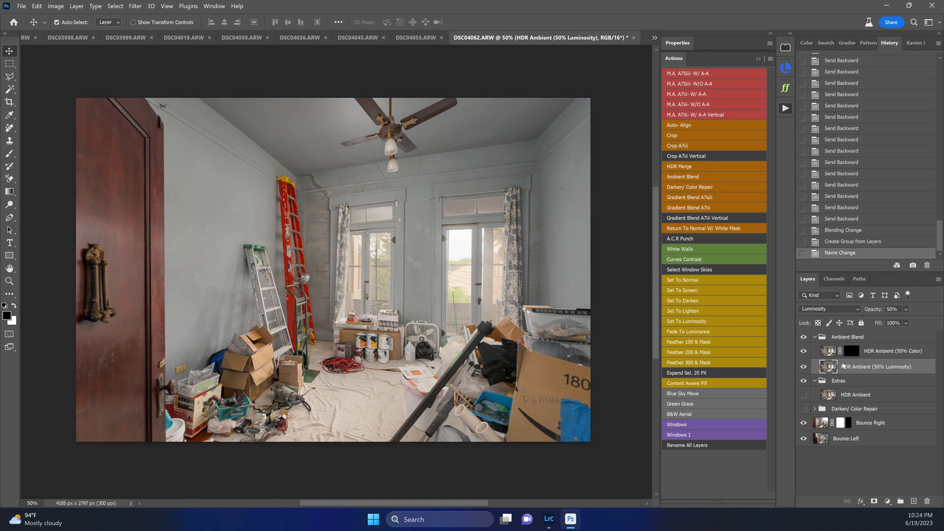
double_click(843, 365)
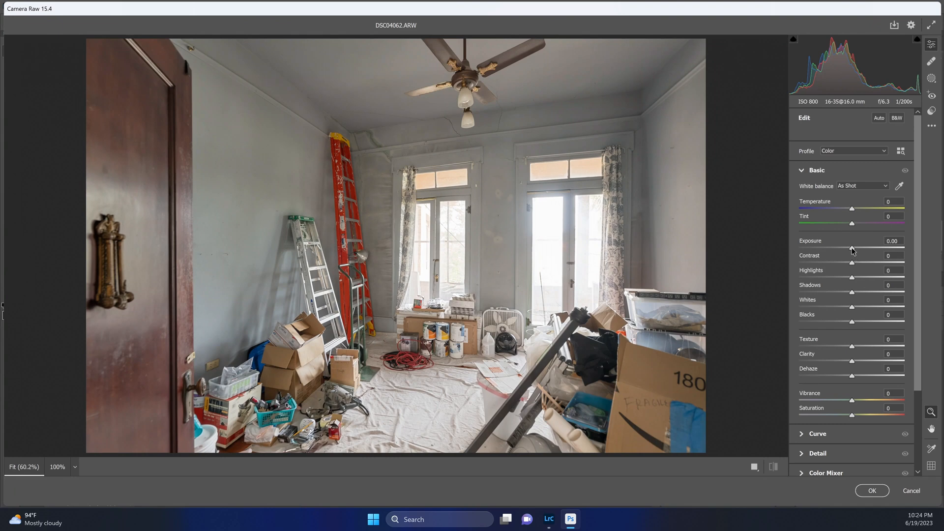
left_click_drag(853, 250, 787, 288)
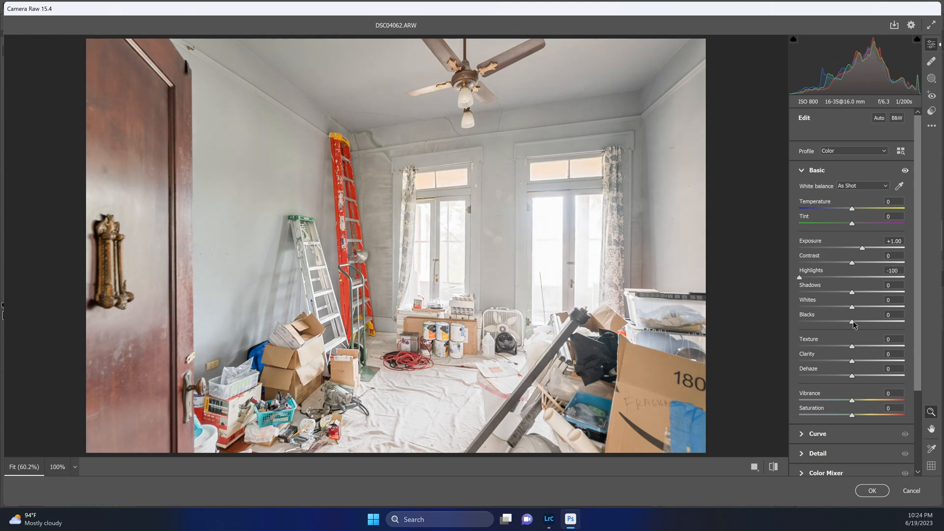
left_click_drag(854, 292, 817, 296)
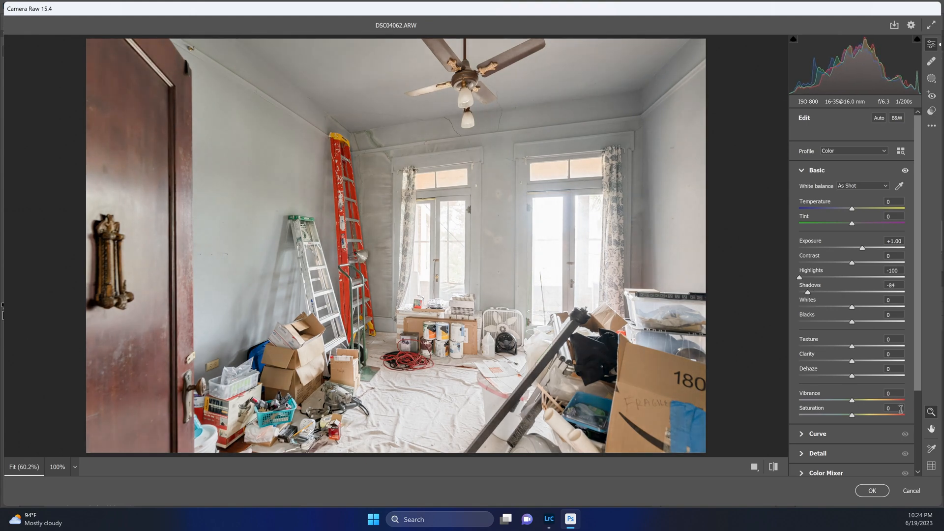
left_click(874, 491)
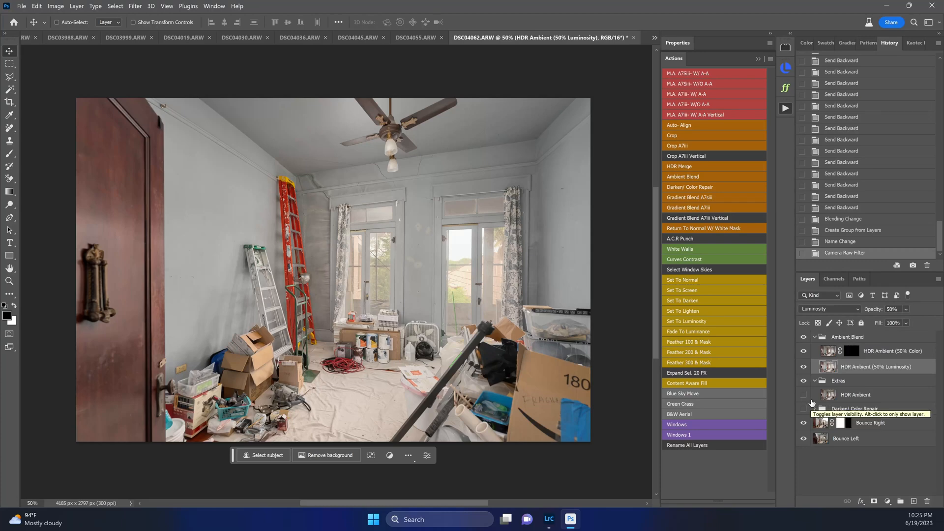
Collapse the Ambient Blend group and compare the room before and after the Camera Raw adjustment.
left_click(817, 337)
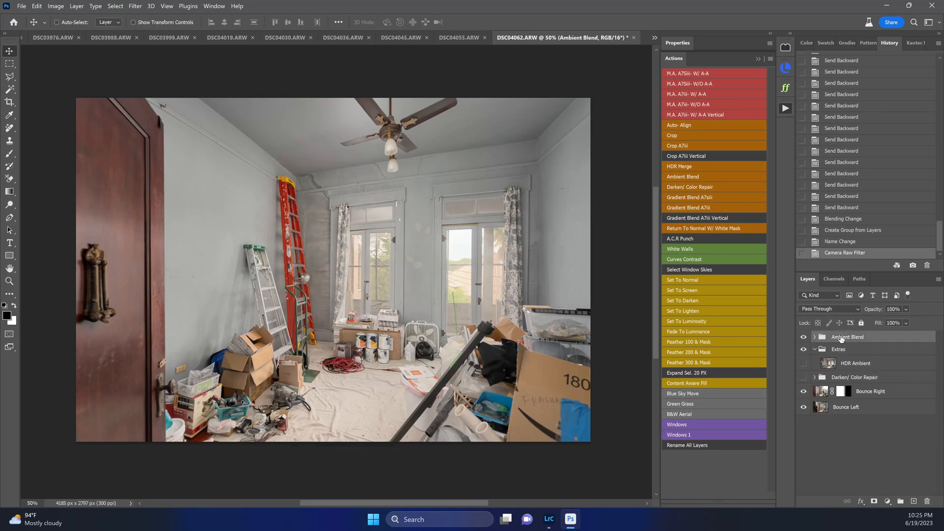
key("ctrl+z")
key("ctrl+shift+z")
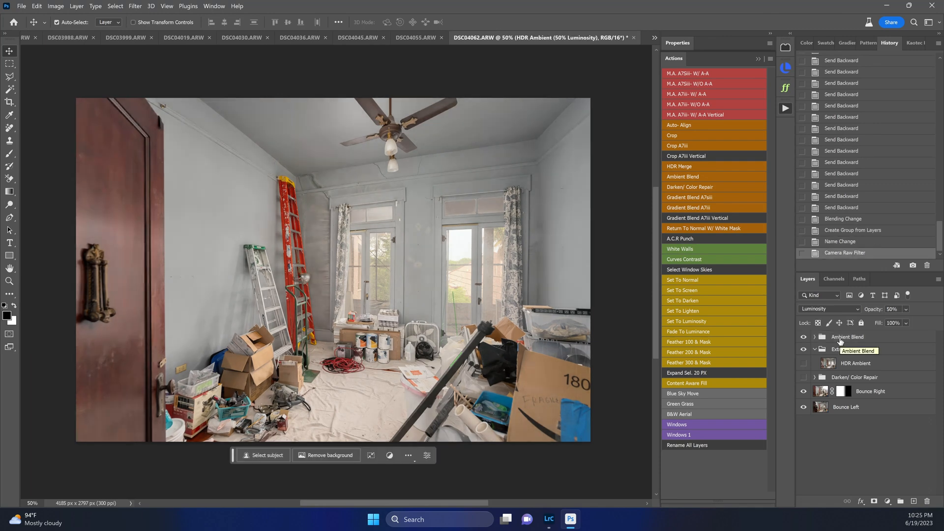
key("ctrl+z")
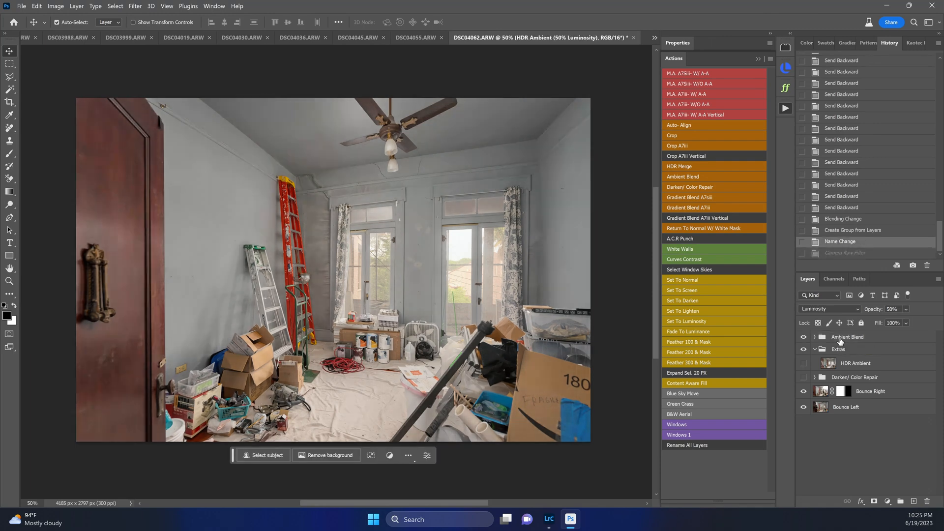
key("ctrl+shift+z")
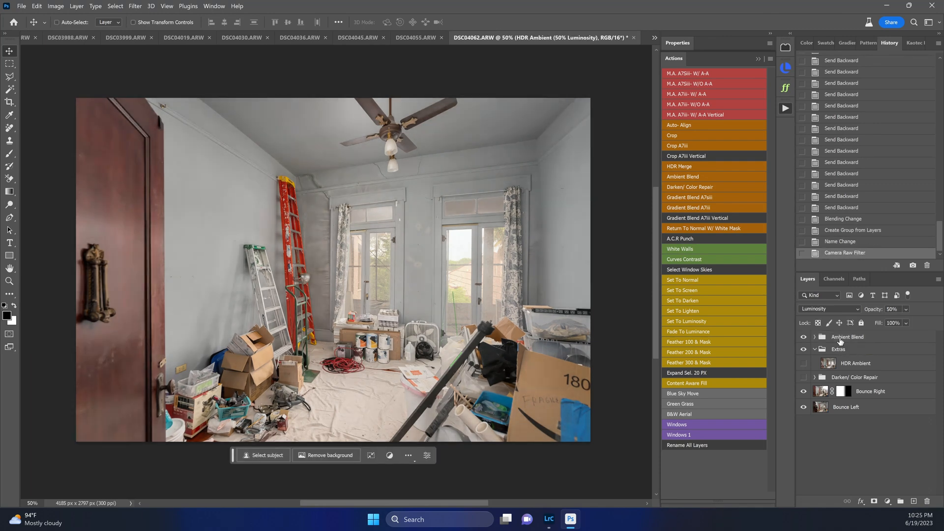
Stamp the visible layers above the Ambient Blend group and apply Camera Raw with Exposure +0.20, Contrast +26, Highlights -30, Whites +7 and Blacks -19.
left_click(840, 338)
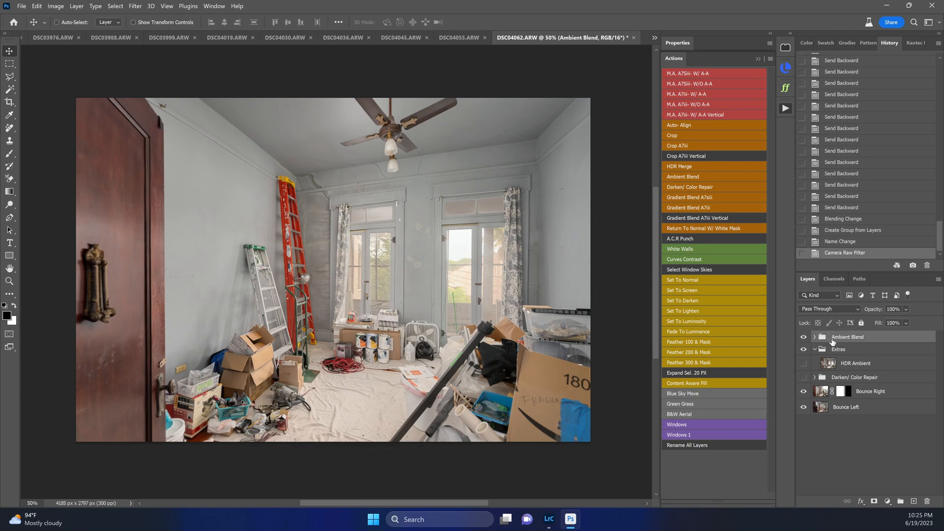
key("ctrl+shift+alt+e")
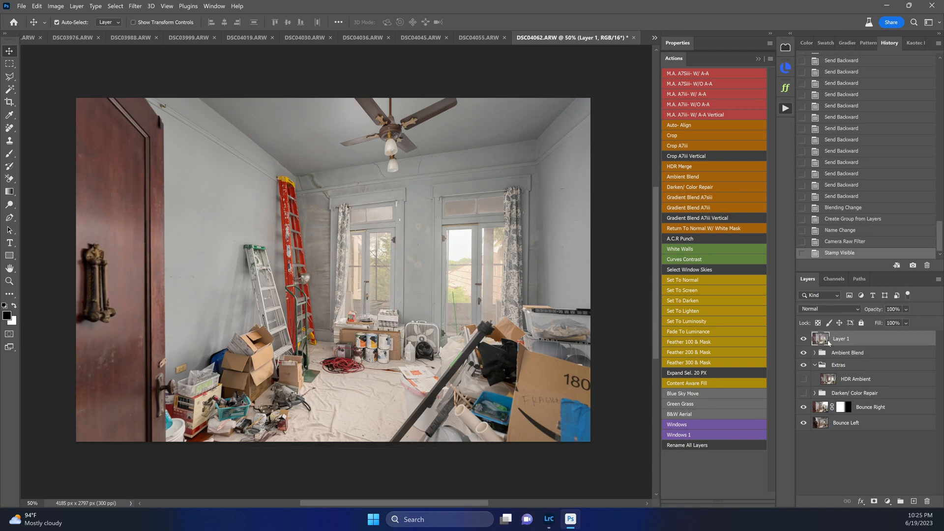
key("ctrl+shift+a")
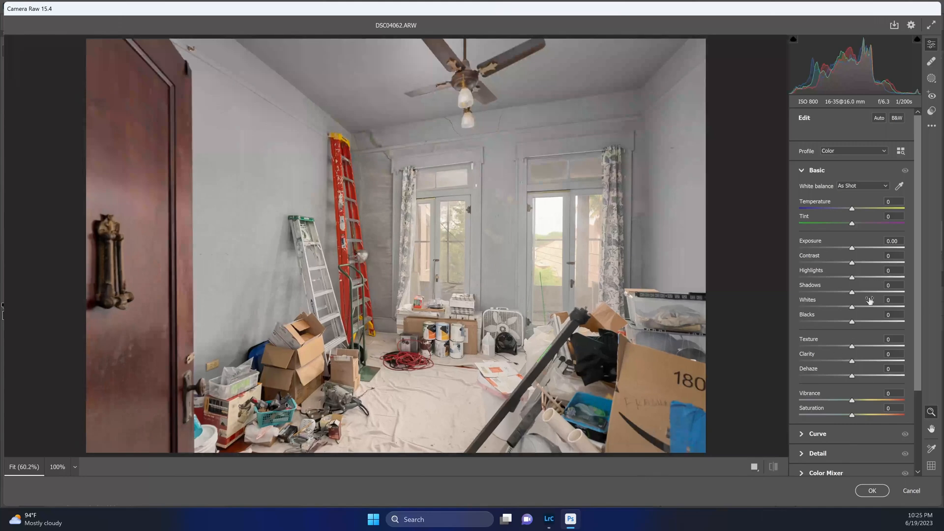
left_click_drag(855, 249, 856, 248)
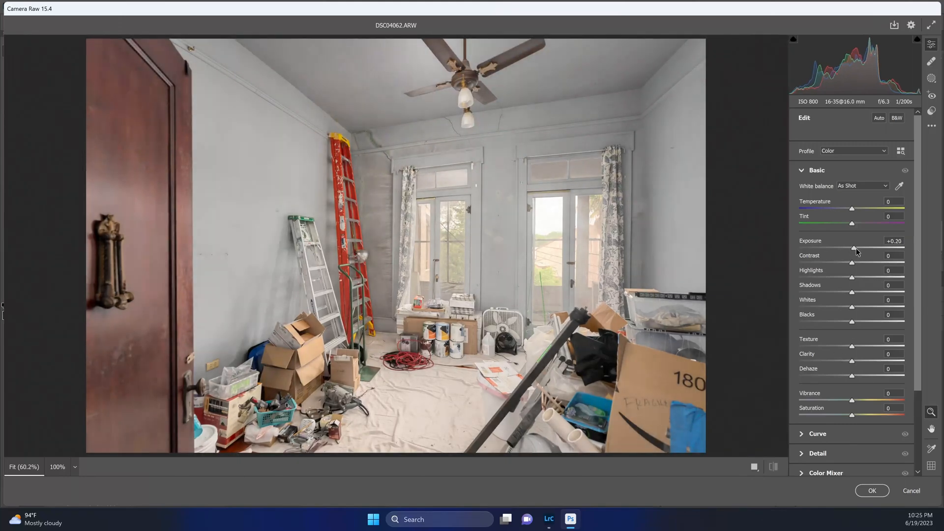
left_click(866, 263)
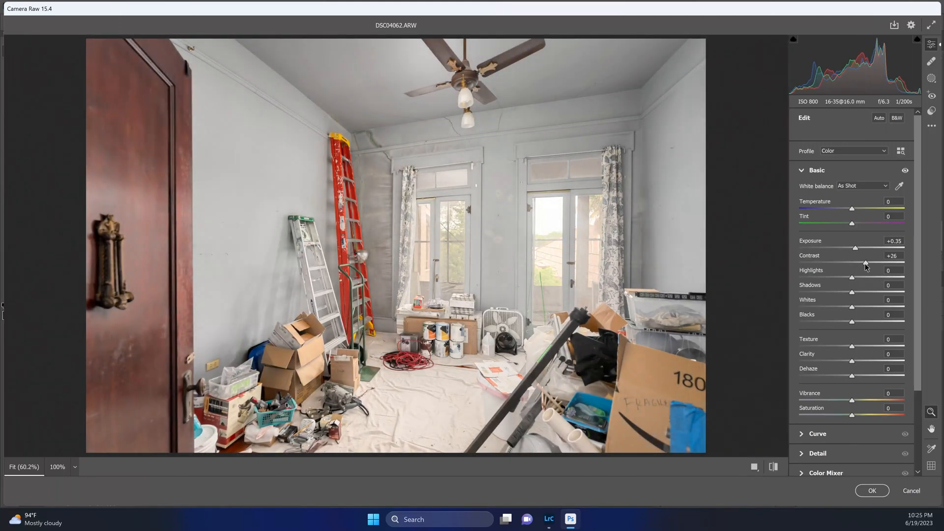
left_click_drag(851, 276, 837, 278)
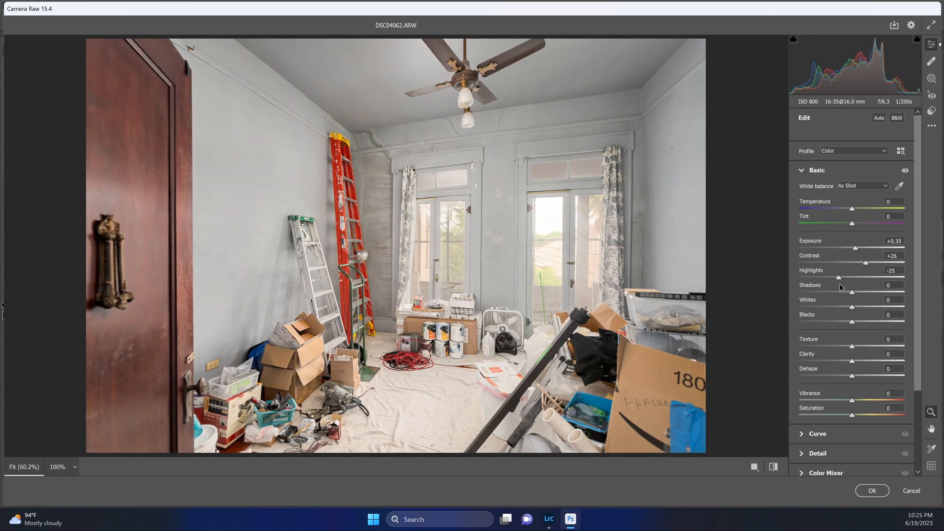
left_click_drag(858, 247, 856, 248)
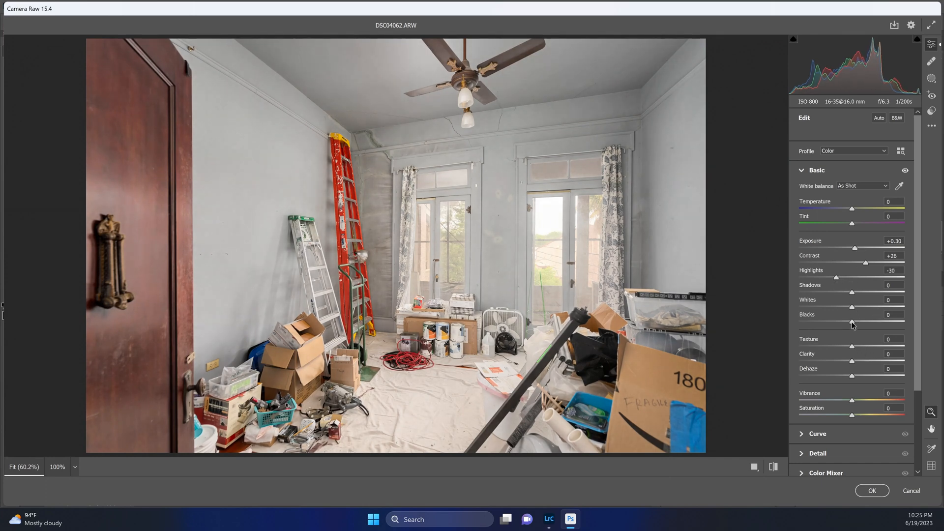
mouse_move(852, 322)
left_mouse_down()
mouse_move(844, 327)
mouse_move(856, 307)
left_mouse_up()
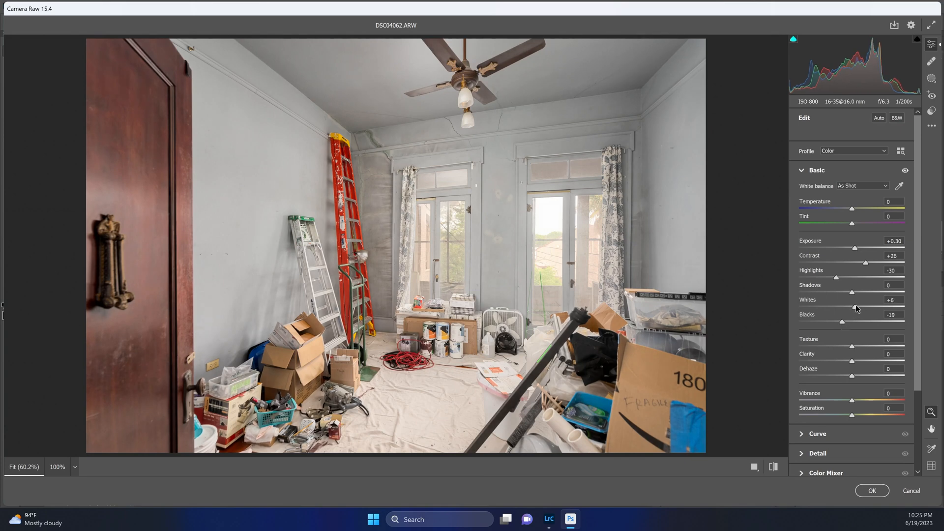
left_click_drag(855, 248, 854, 249)
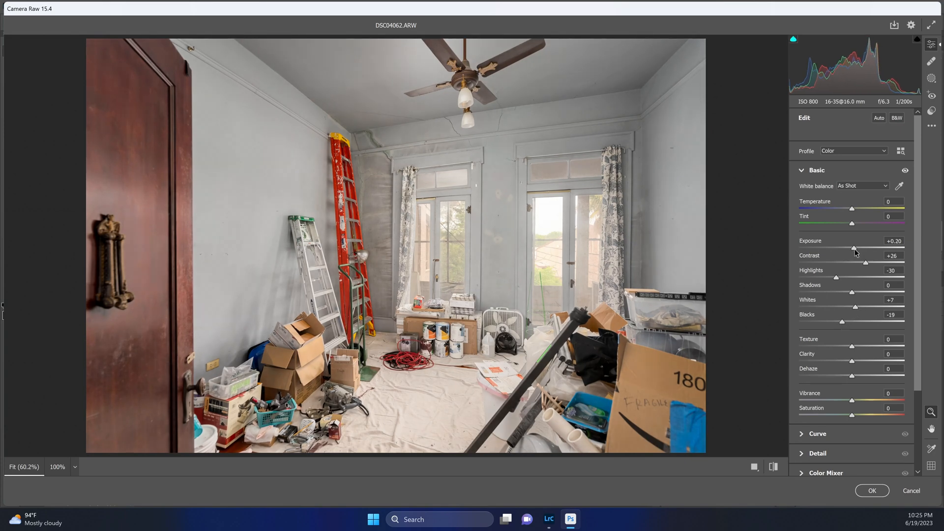
left_click(873, 490)
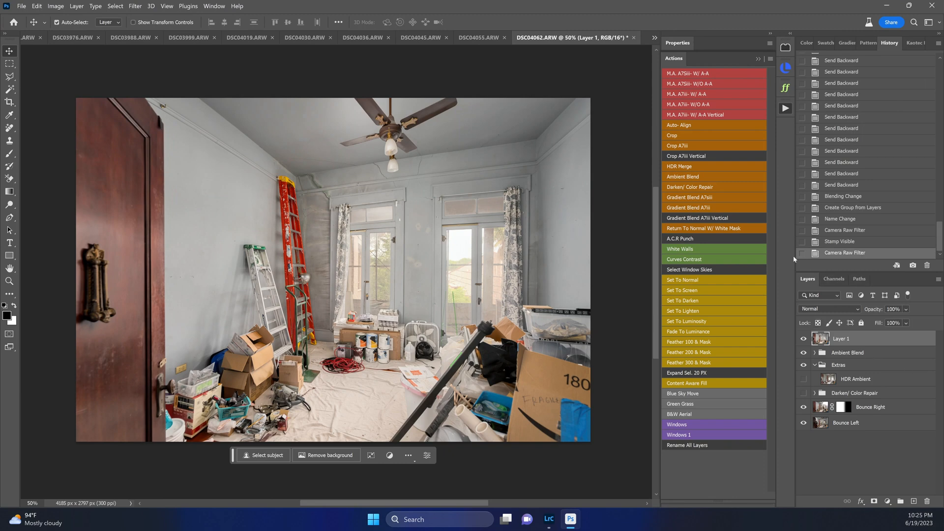
Save the finished DSC04062.ARW ladder room image and close its document.
key("ctrl+s")
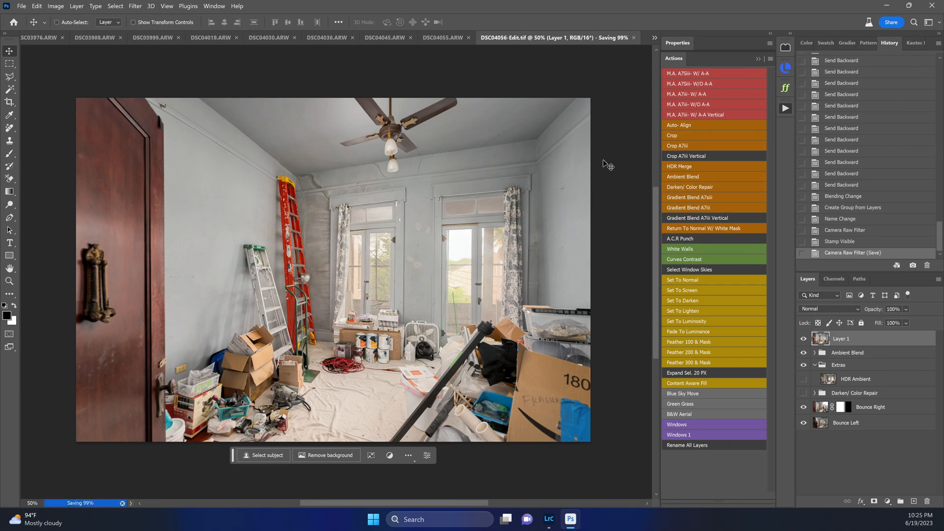
key("ctrl+w")
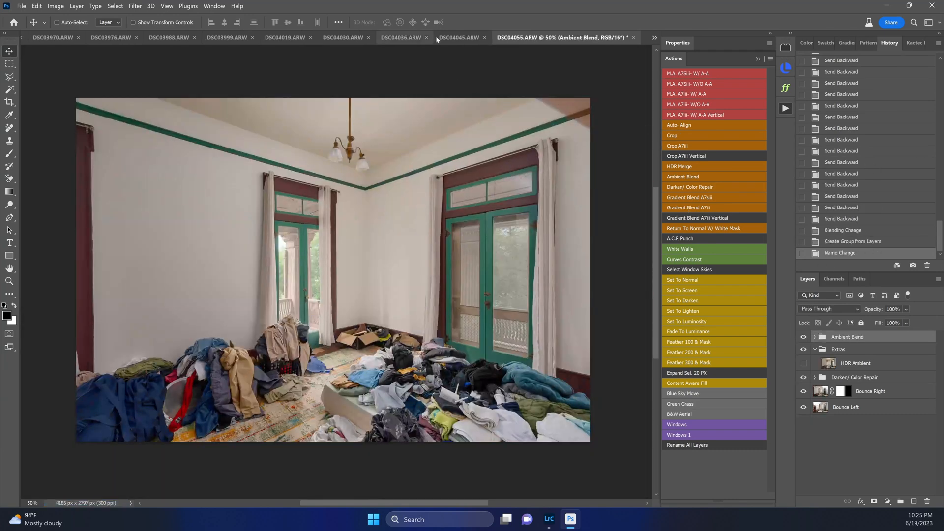
Hide the Darken/ Color Repair group in the DSC04055.ARW document.
left_click(883, 379)
left_click(806, 378)
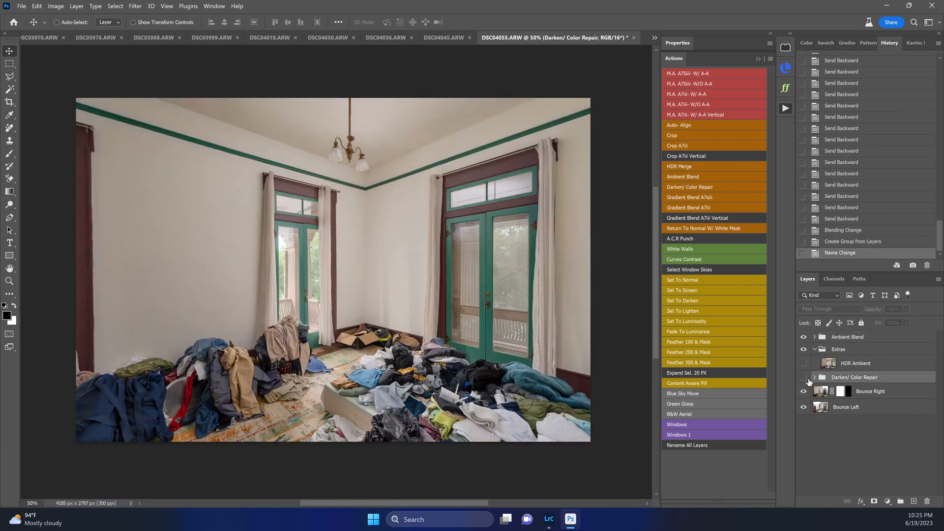
Compare the image with and without the Darken/ Color Repair group, leave it visible, and add a black layer mask to it.
left_click(806, 378)
left_click(806, 377)
left_click(806, 377)
left_click(805, 378)
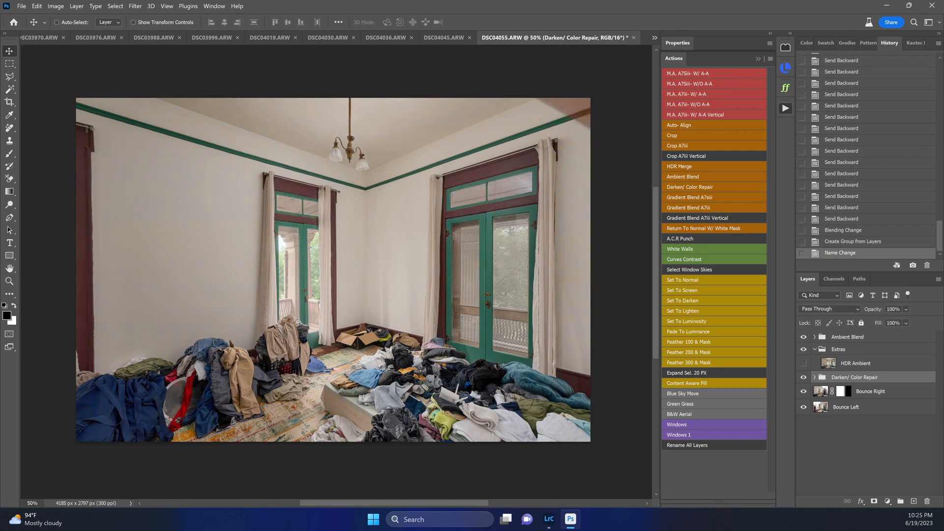
left_click(874, 501, "alt")
key("b")
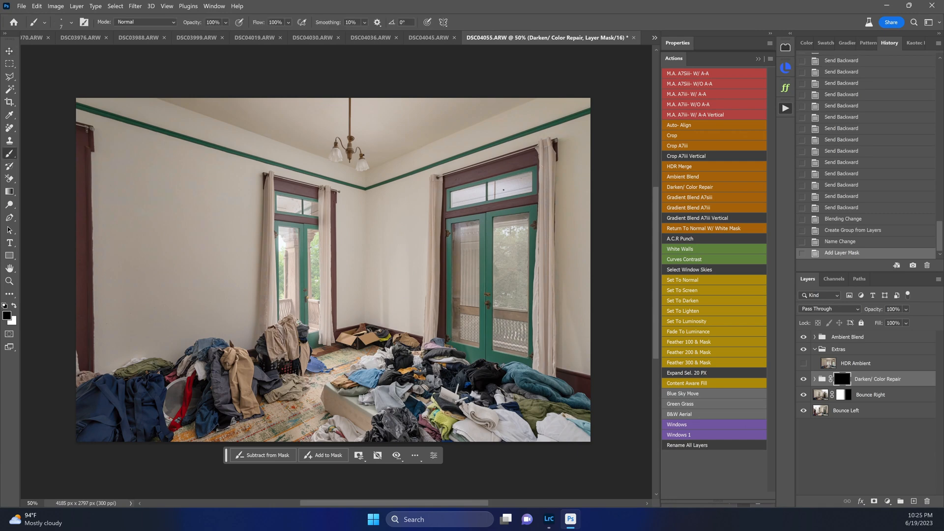
Paint white on the Darken/ Color Repair mask over the transom above the double doors and the far window, using a 175 px brush.
key("bracketright")
key("bracketright")
key("bracketright")
key("bracketright")
key("bracketright")
key("bracketright")
key("bracketright")
key("bracketright")
key("bracketright")
key("bracketright")
key("bracketright")
key("bracketright")
key("bracketright")
key("bracketright")
key("x")
mouse_move(519, 184)
left_mouse_down()
mouse_move(452, 205)
mouse_move(462, 185)
mouse_move(484, 186)
mouse_move(526, 161)
mouse_move(518, 191)
mouse_move(460, 198)
left_mouse_up()
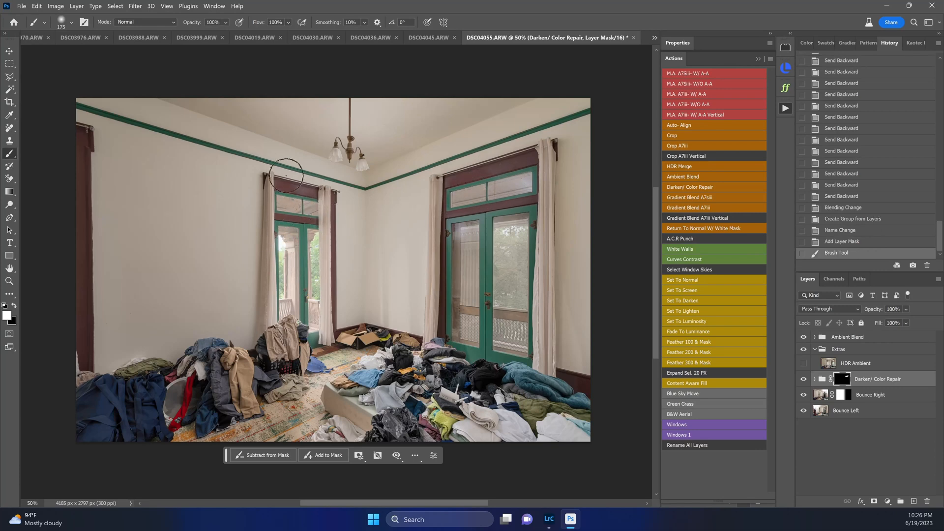
left_click(294, 303)
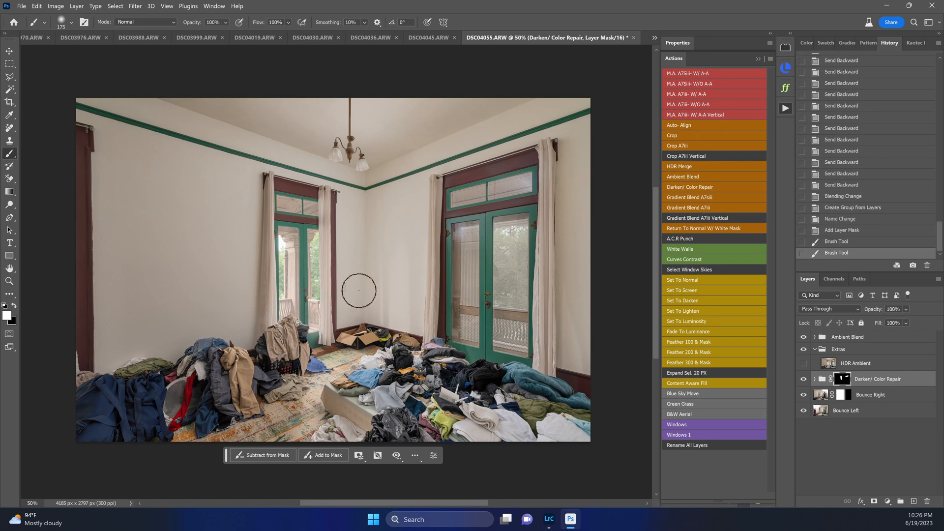
Check the masked Darken/ Color Repair effect, then paint white on its mask over the glass of the green double doors.
left_click(805, 380)
left_click(805, 379)
left_click(806, 380)
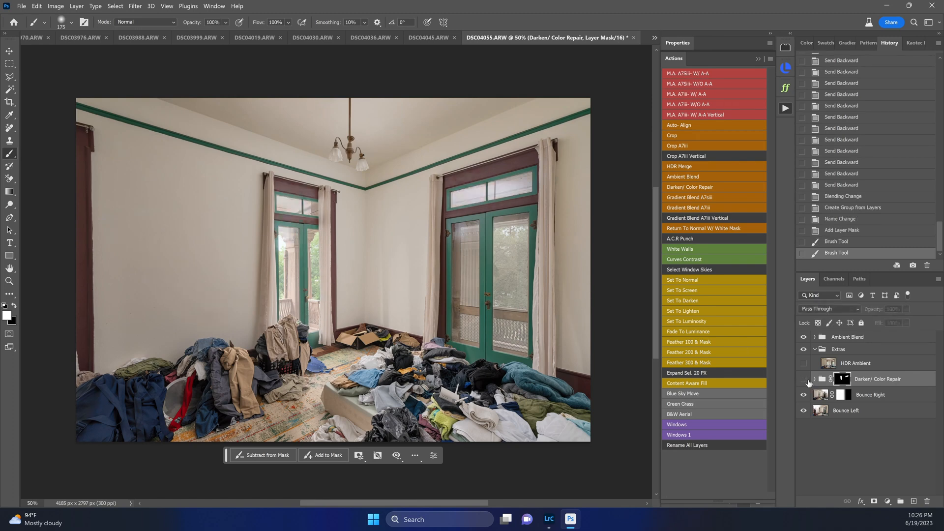
left_click(807, 380)
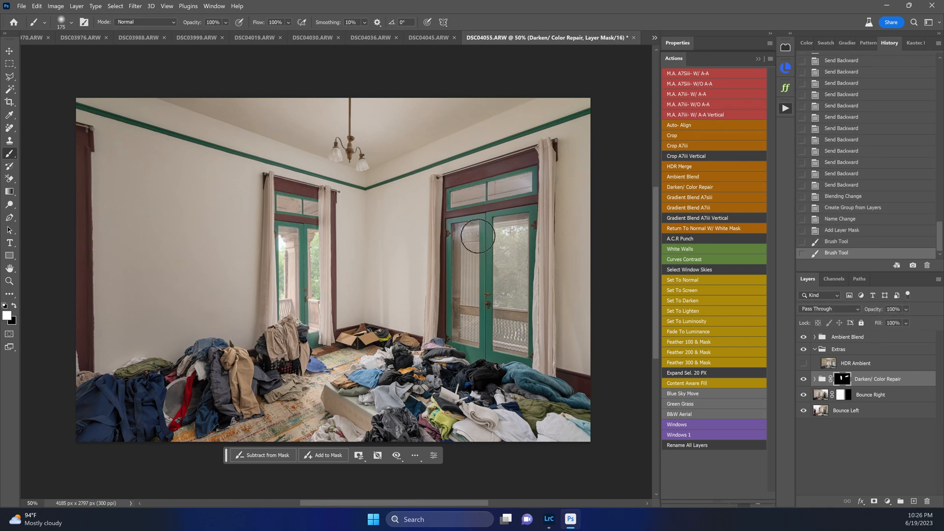
left_click_drag(467, 251, 470, 291)
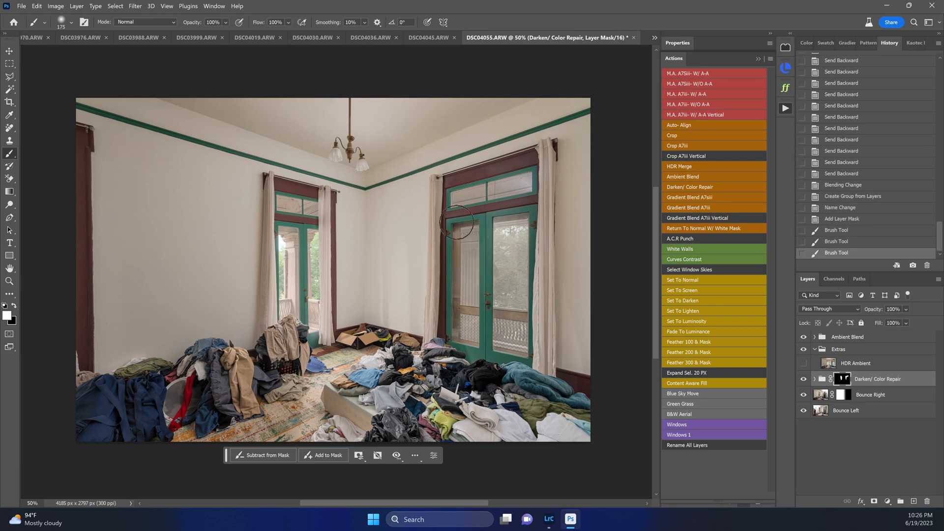
left_click(534, 229)
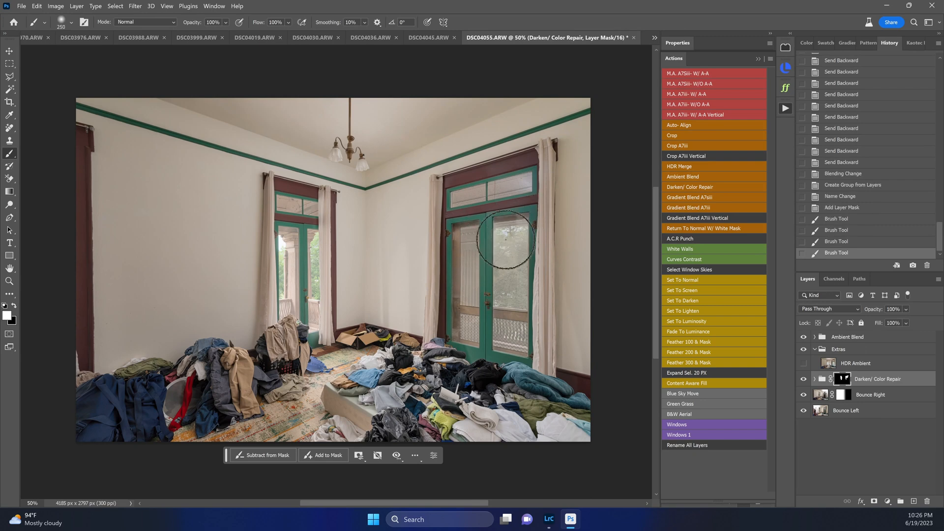
Enlarge the brush to 500 px and paint the remaining areas of the double doors and far window white on the mask.
key("bracketright")
key("bracketright")
key("bracketright")
key("bracketright")
key("bracketright")
left_click_drag(530, 214, 517, 315)
mouse_move(519, 281)
left_mouse_down()
mouse_move(476, 267)
mouse_move(475, 338)
mouse_move(508, 194)
mouse_move(489, 240)
mouse_move(472, 246)
left_mouse_up()
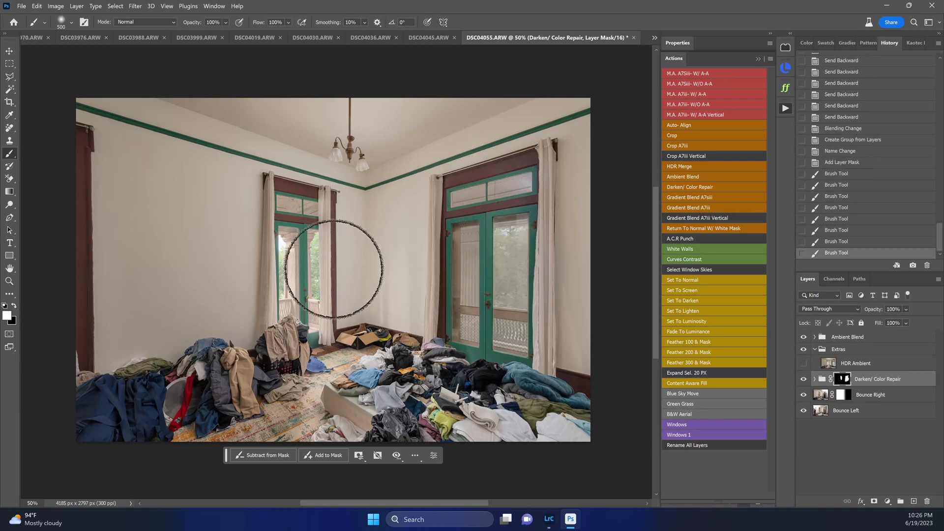
mouse_move(304, 243)
left_mouse_down()
mouse_move(303, 296)
mouse_move(538, 306)
left_mouse_up()
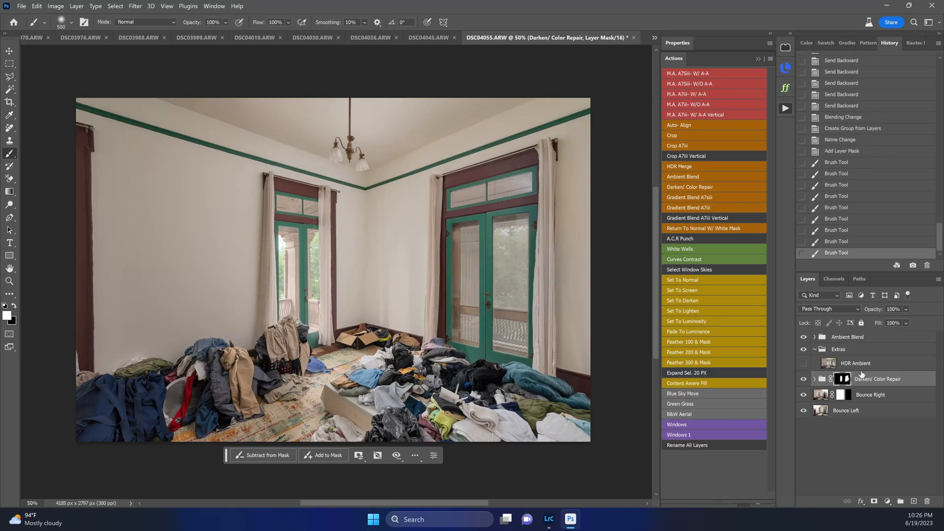
Isolate the Bounce Right layer to inspect it and restore the visibility of the other layers.
left_click(820, 399)
left_click(804, 396, "alt")
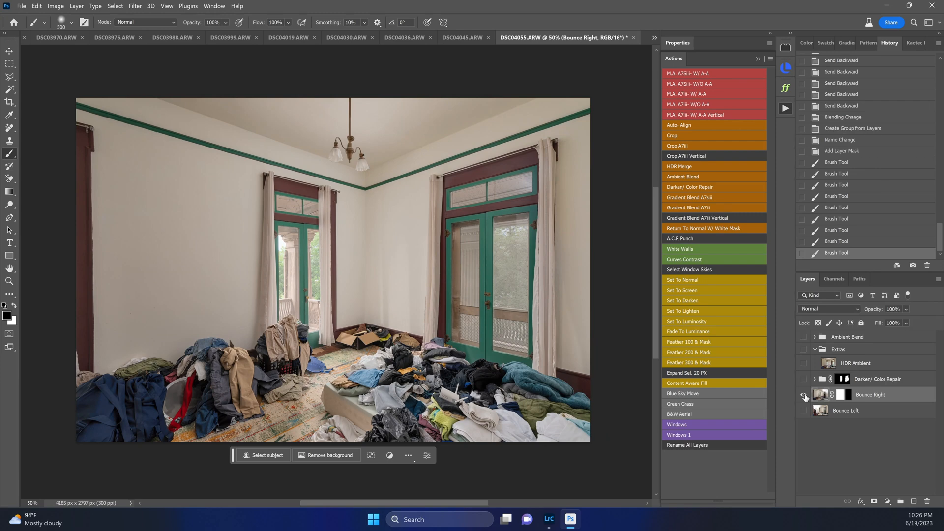
left_click(805, 396, "alt")
Apply a Camera Raw filter to the HDR Ambient (50% Luminosity) layer with exposure +0.35 and contrast +21.
left_click(842, 340)
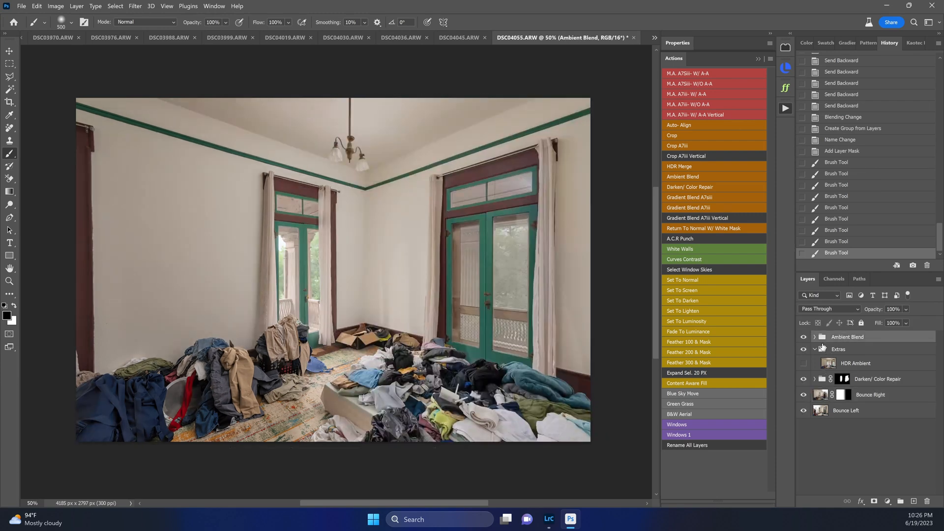
left_click(815, 337)
left_click(856, 367)
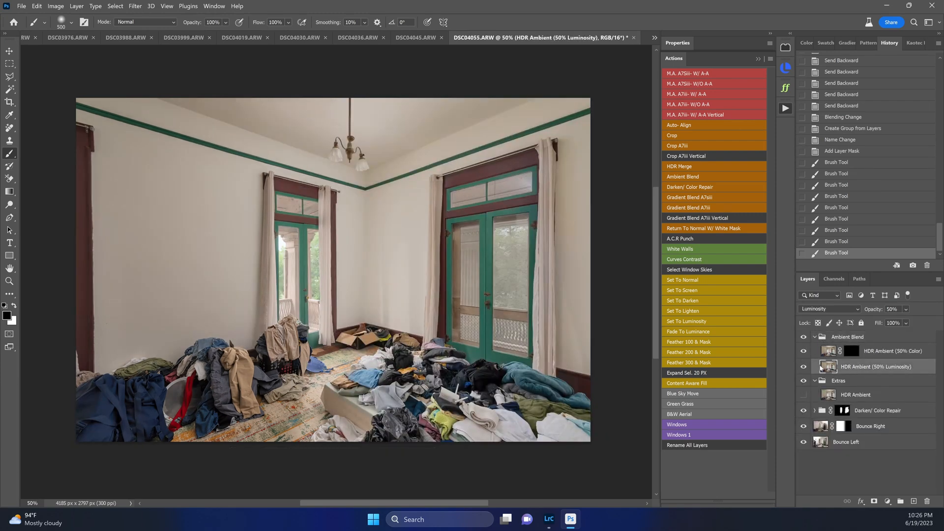
key("ctrl+shift+a")
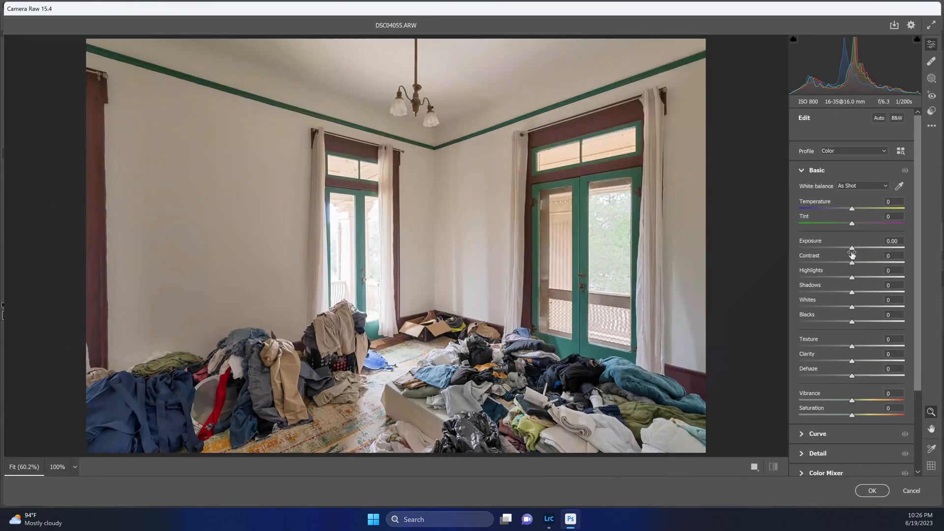
left_click_drag(854, 251, 863, 261)
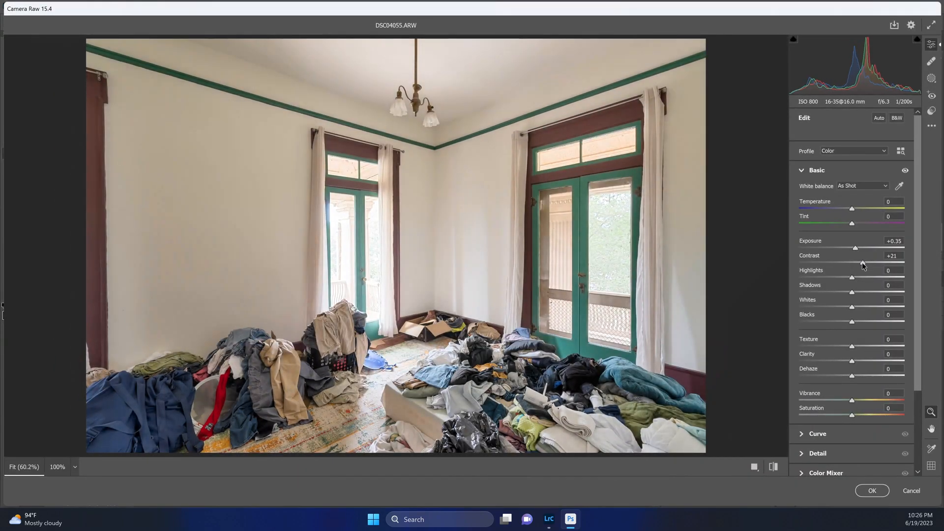
left_click(872, 491)
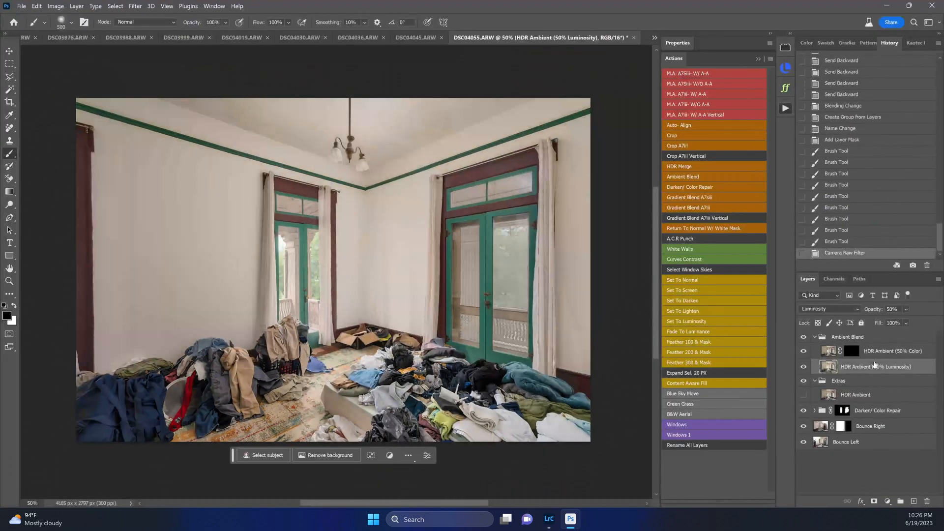
Stamp the visible layers into a new layer, apply Camera Raw with exposure +0.10, contrast +23 and highlights -21, and run the Curves Contrast action.
key("ctrl+shift+alt+e")
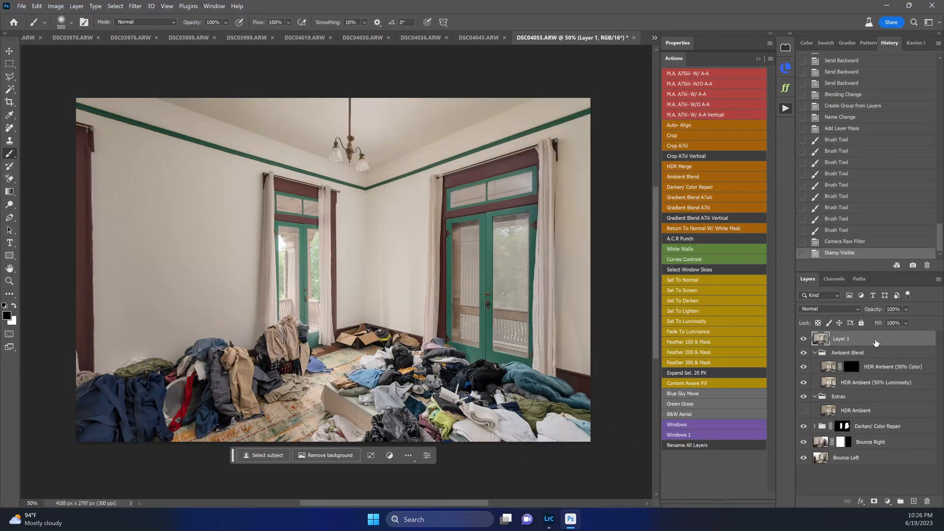
key("ctrl+shift+a")
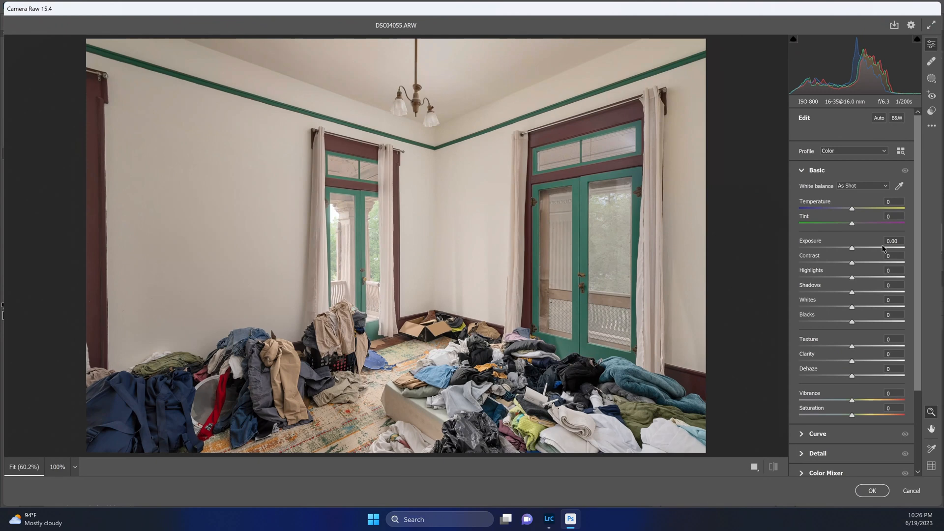
left_click(863, 262)
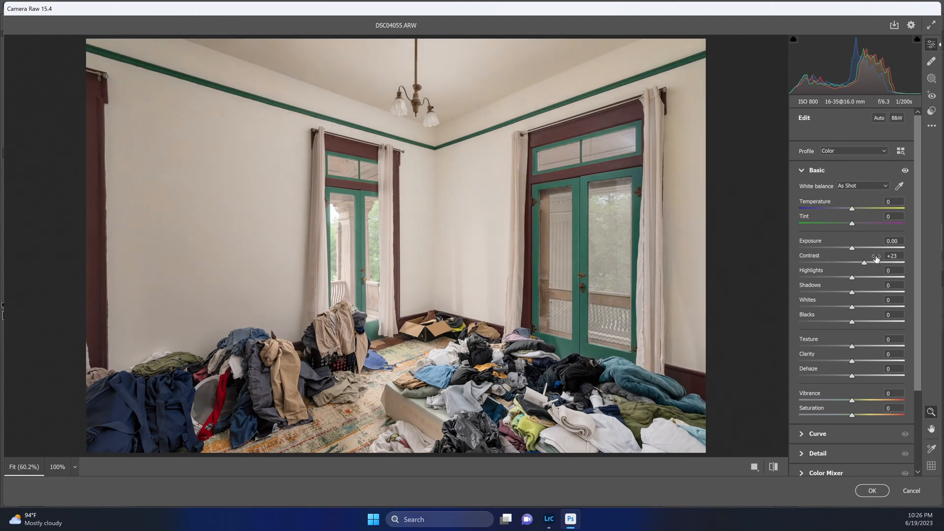
left_click(854, 248)
mouse_move(855, 249)
left_mouse_down()
mouse_move(841, 278)
mouse_move(852, 249)
left_mouse_up()
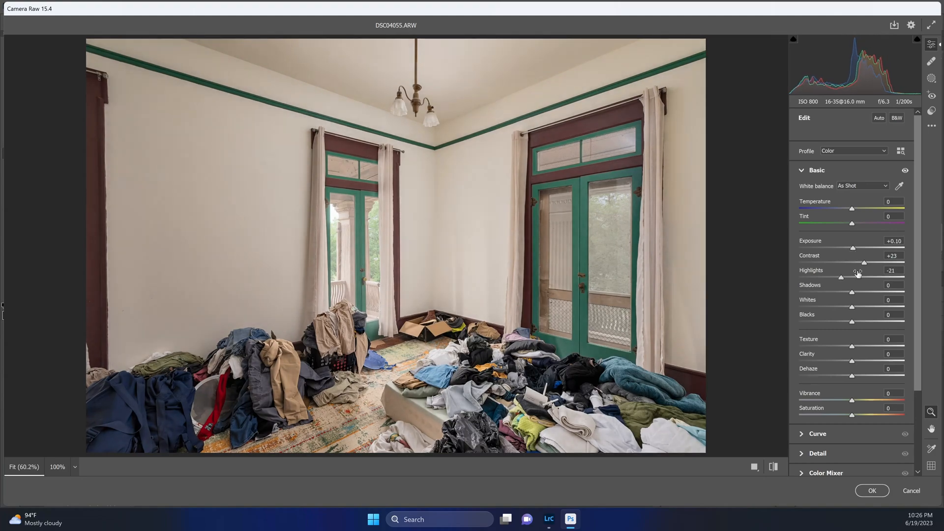
key("Return")
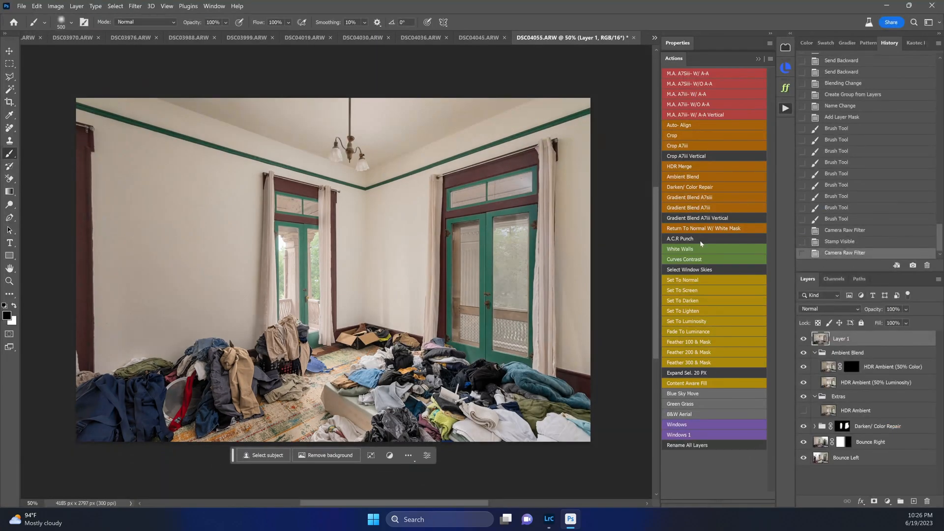
left_click(700, 261)
In DSC04045.ARW, hide the Darken/ Color Repair group and draw a gradient from the wooden door to the doorway on the Bounce Right mask.
key("ctrl+shift+Tab")
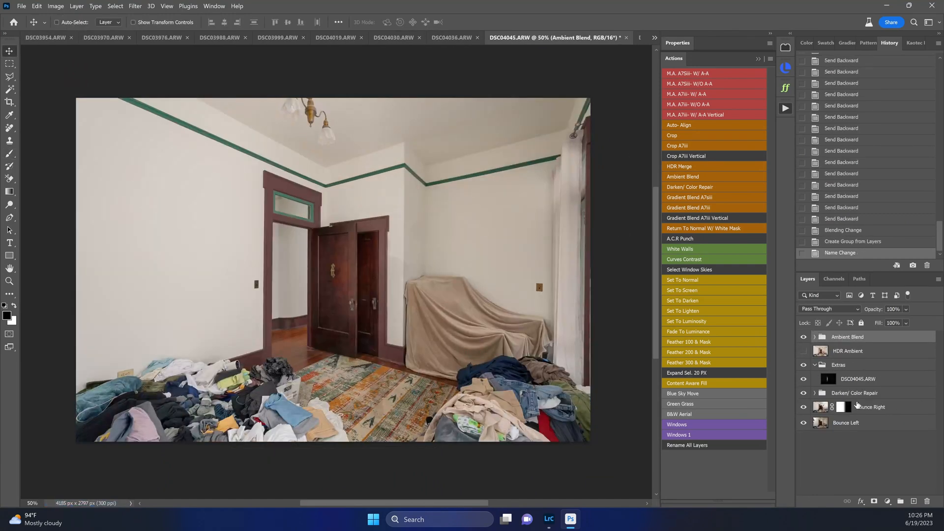
left_click(856, 396)
left_click(803, 393)
left_click(840, 409)
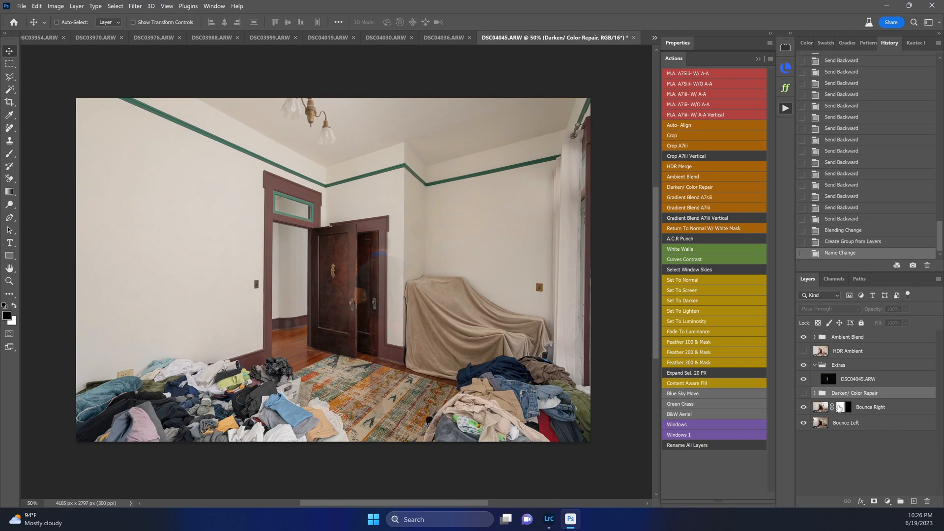
key("g")
left_click_drag(352, 315, 285, 323)
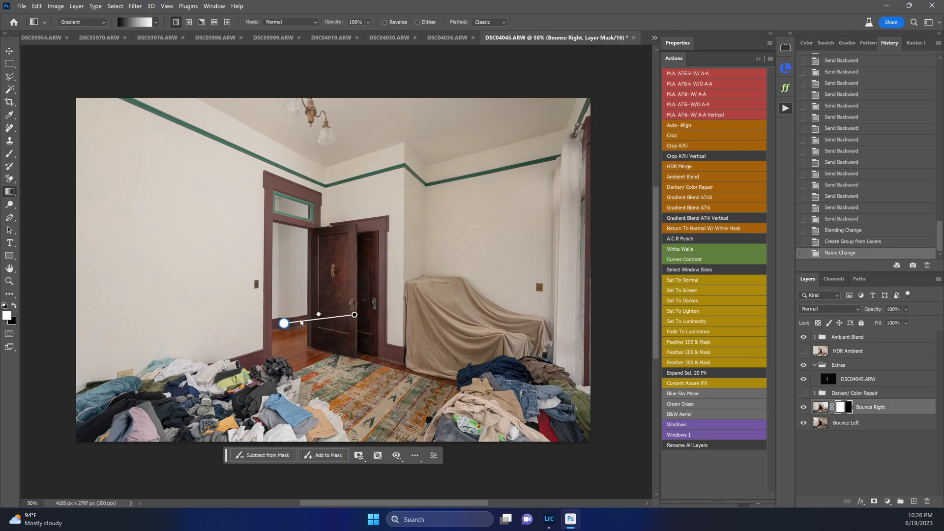
Stamp the visible layers above Ambient Blend and apply Camera Raw auto tone with exposure -0.40, highlights -18 and slightly raised shadows.
left_click(851, 338)
key("ctrl+alt+shift+e")
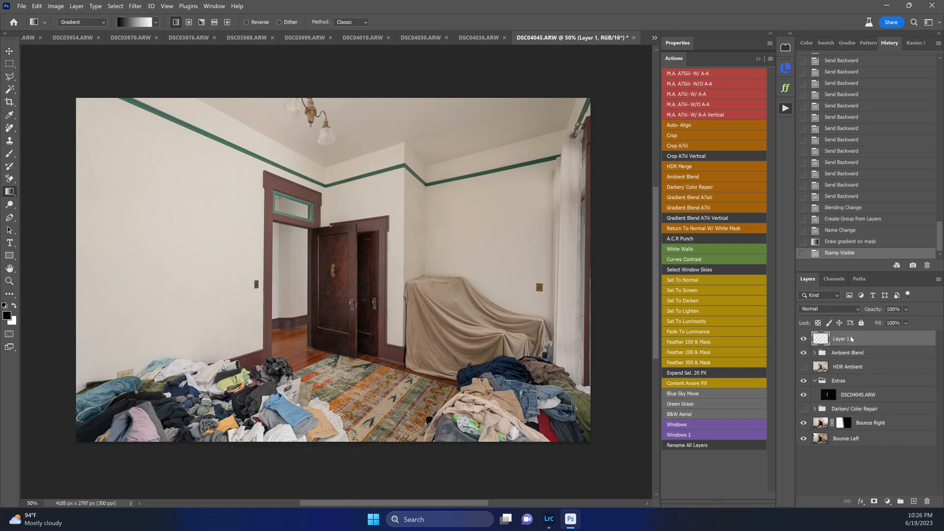
key("ctrl+shift+a")
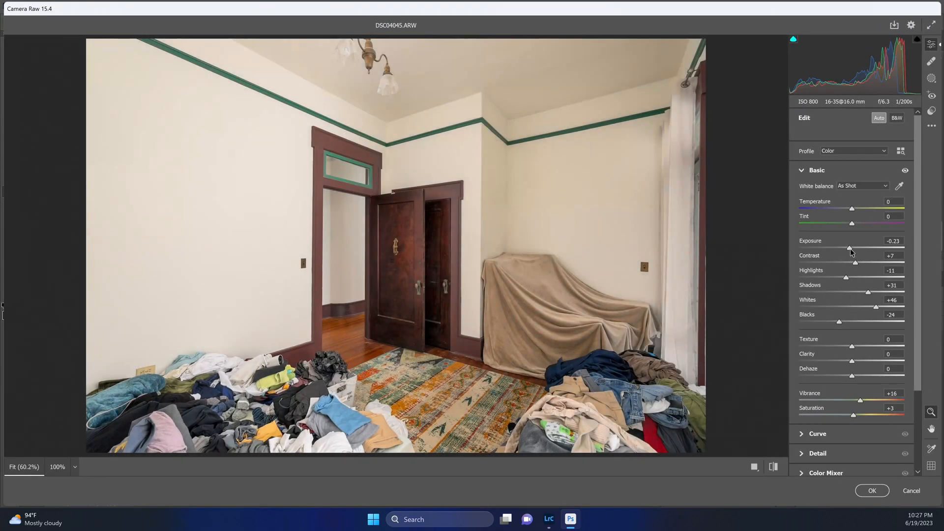
left_click_drag(851, 249, 842, 279)
double_click(869, 292)
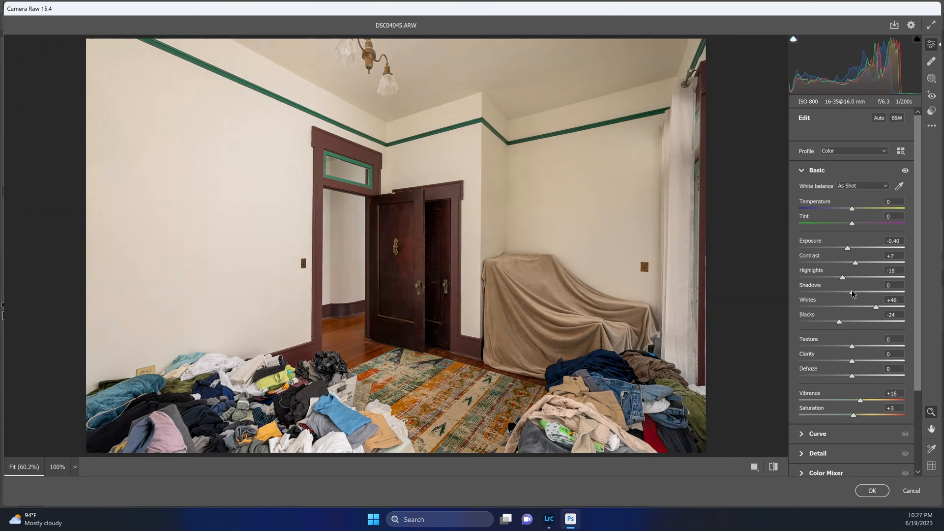
left_click_drag(852, 291, 857, 291)
key("Return")
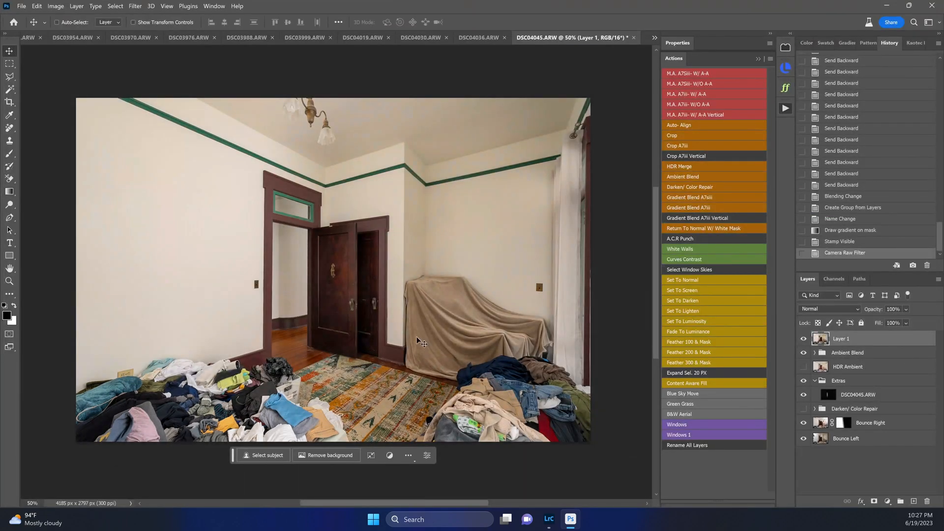
Delete the stamped layer above the Ambient Blend group.
mouse_move(283, 119)
left_mouse_down()
mouse_move(310, 119)
mouse_move(275, 122)
mouse_move(295, 128)
left_mouse_up()
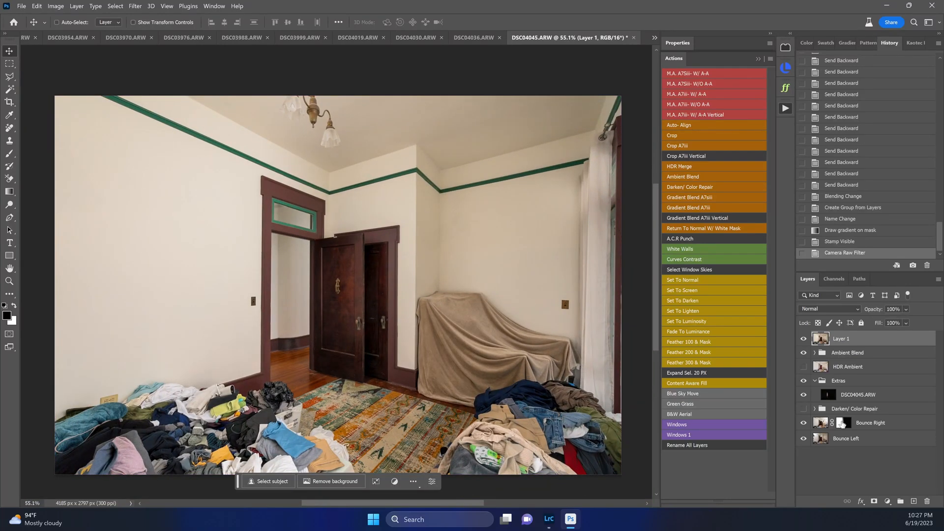
left_click(804, 367)
key("Delete")
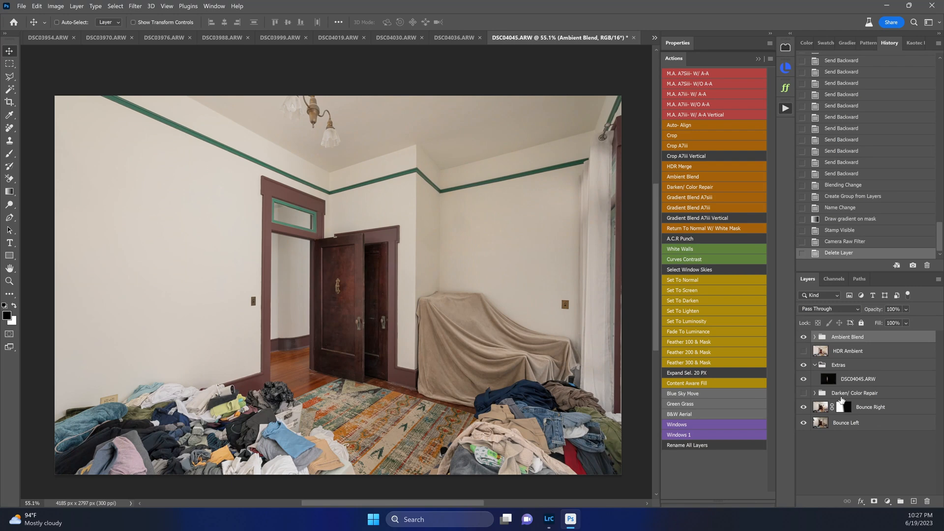
Target the Bounce Right layer mask with the Gradient tool and choose the foreground-to-transparent preset from the Basics gradients.
left_click(844, 408)
key("g")
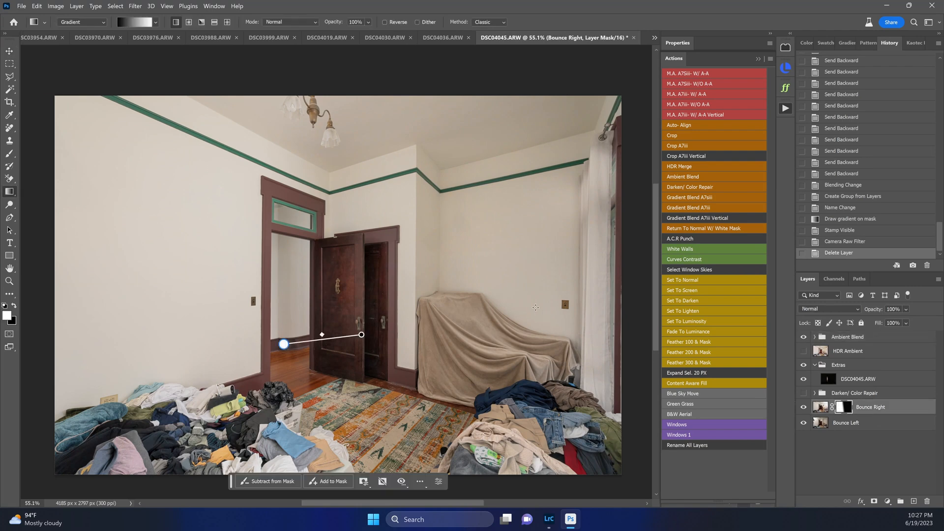
scroll(438, 250, "up", 6)
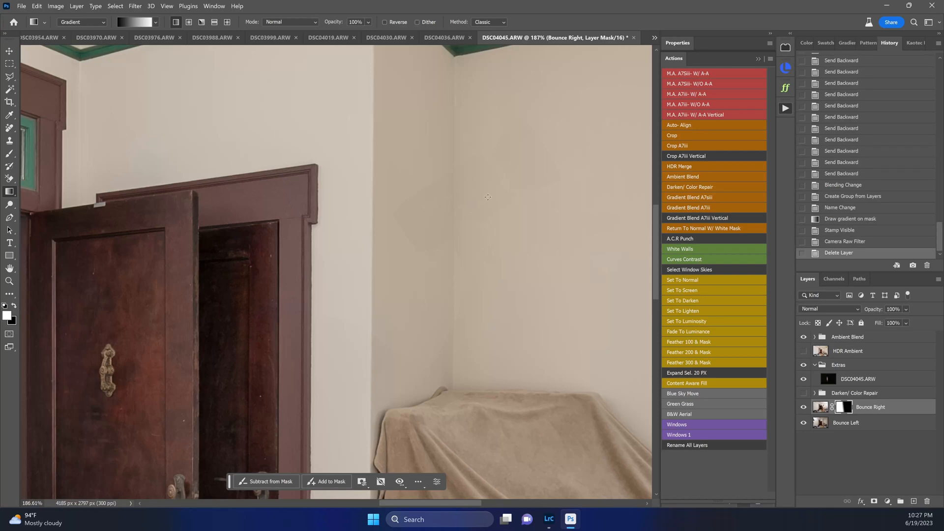
scroll(495, 236, "down", 5)
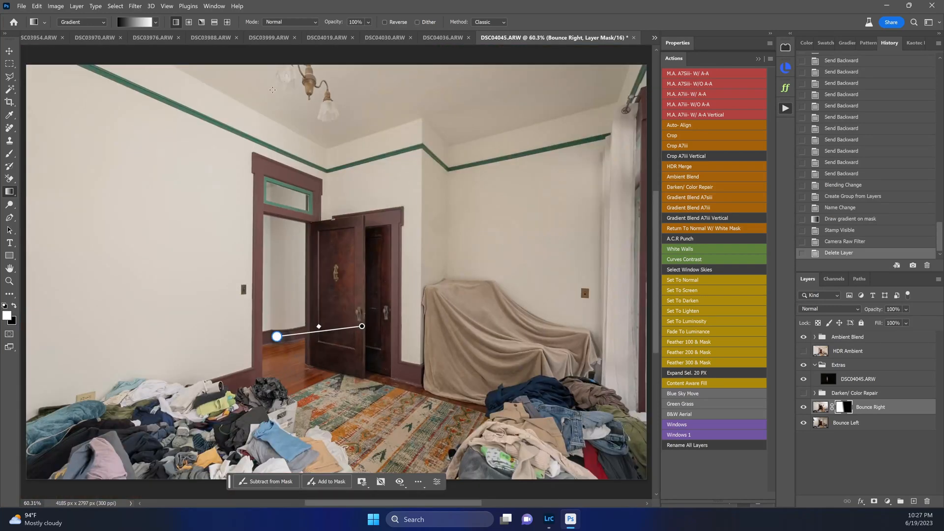
left_click(156, 22)
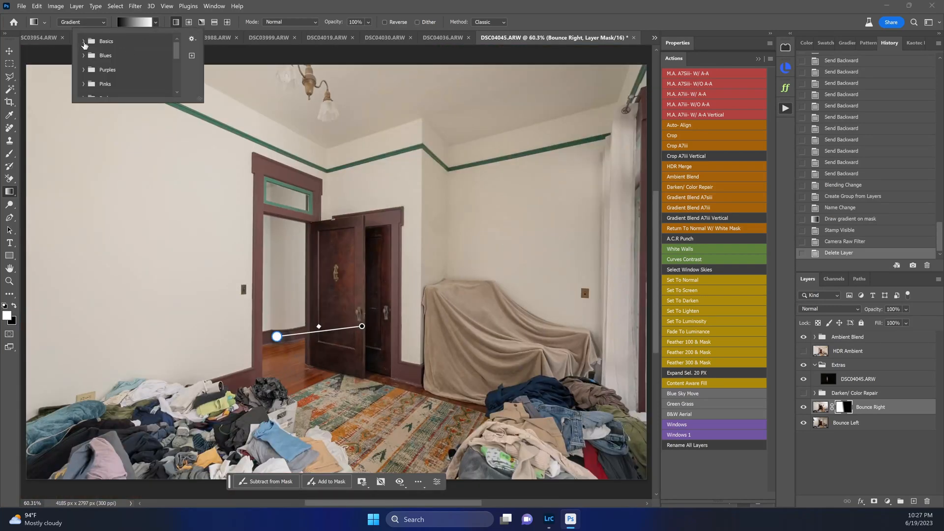
left_click(84, 42)
double_click(116, 58)
key("x")
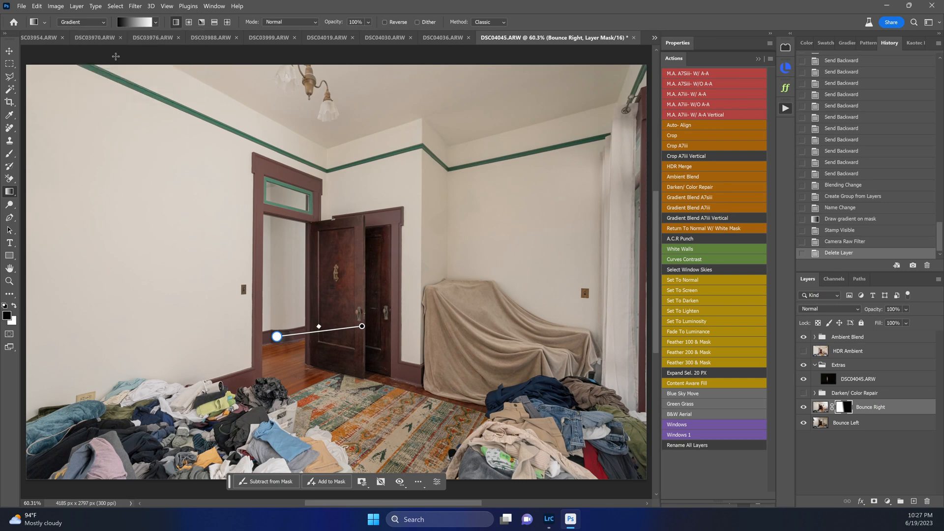
left_click(156, 22)
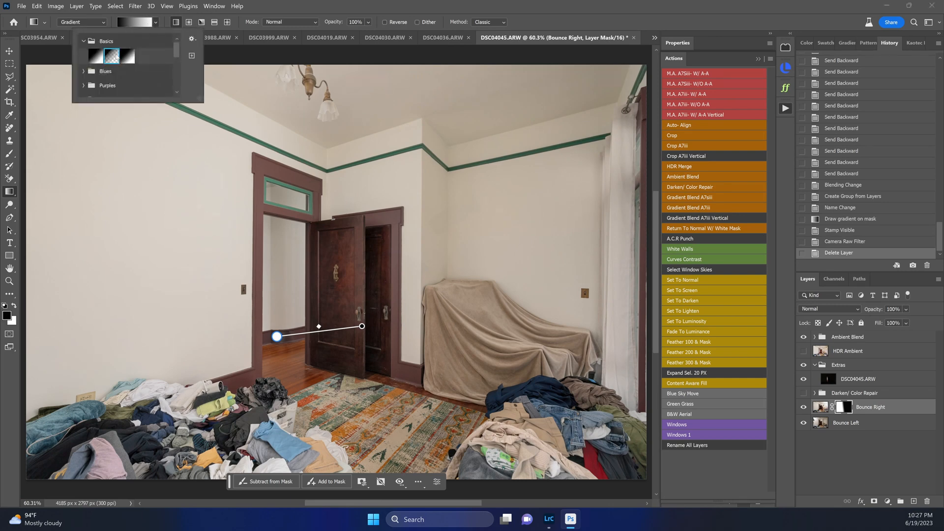
left_click(113, 57)
left_click(299, 3)
Try the solid black-to-white Basics gradient preset and return to the foreground-to-transparent preset.
left_click(401, 289, "ctrl")
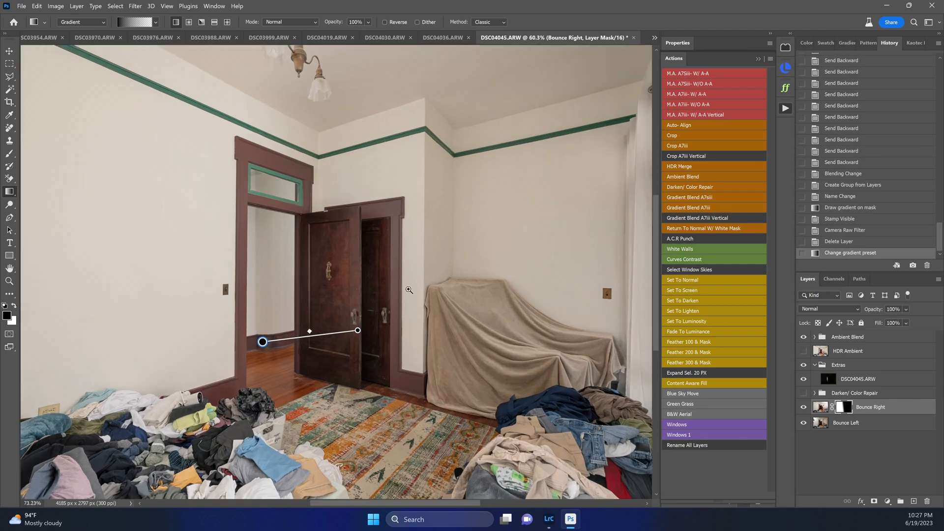
left_click_drag(449, 296, 301, 312)
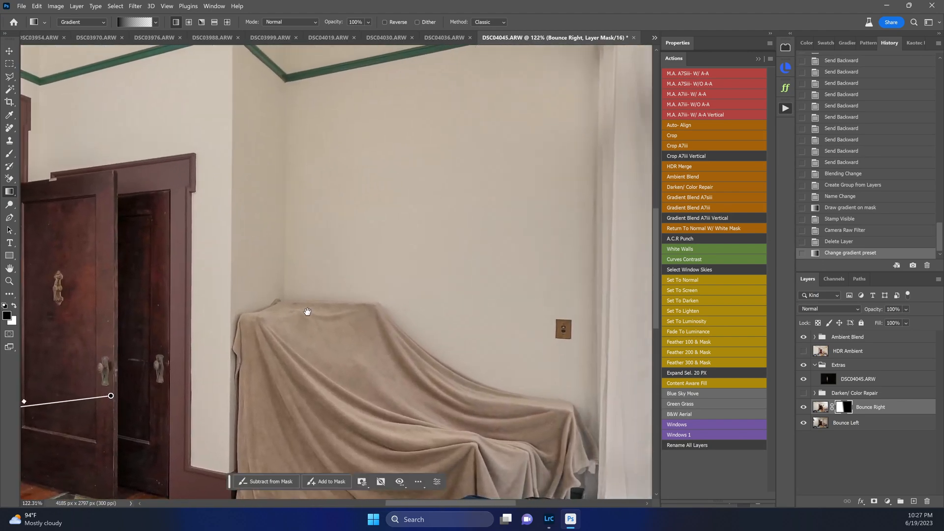
left_click(156, 22)
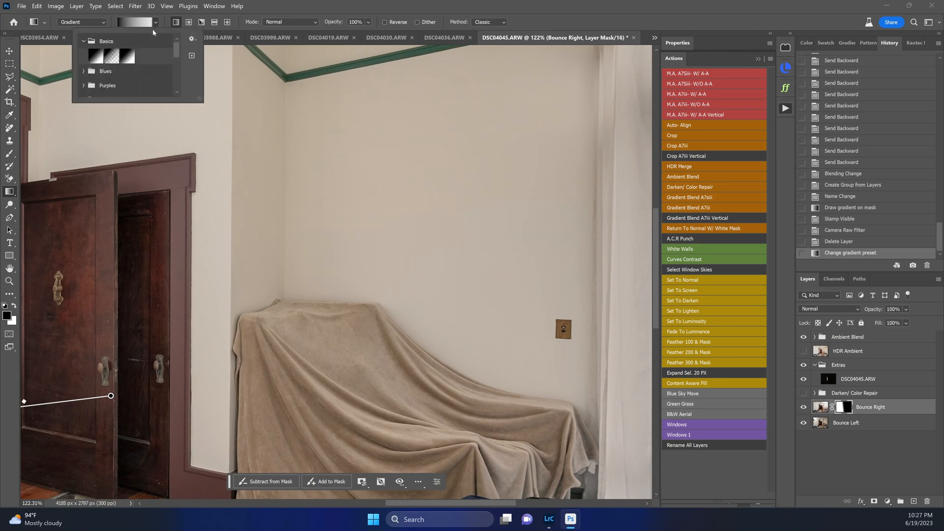
left_click(97, 56)
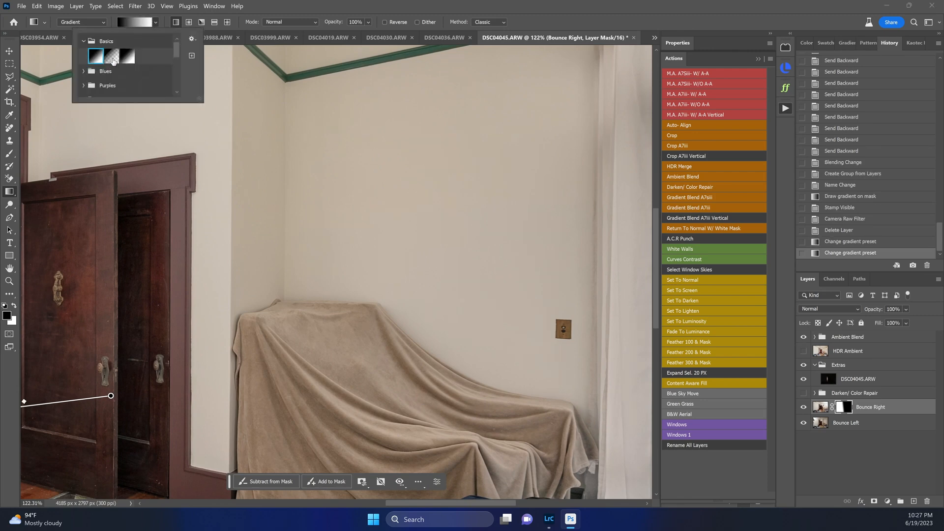
left_click(119, 60)
left_click(283, 3)
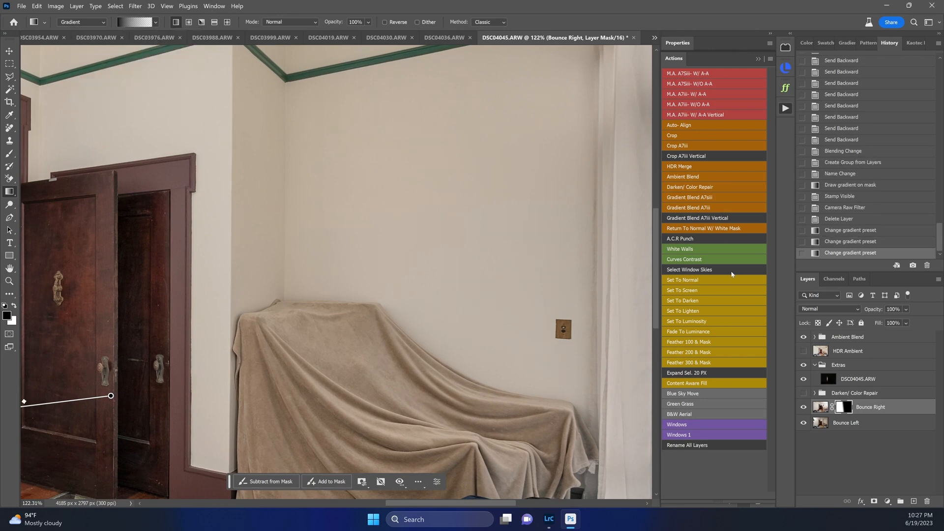
Stamp the visible layers into a new layer above the Ambient Blend group and apply the Camera Raw Filter to it.
key("ctrl+0")
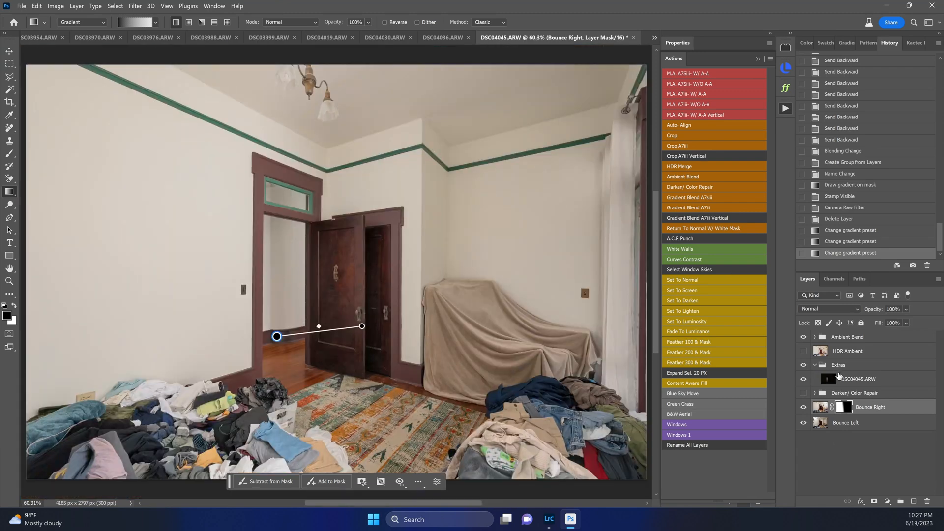
left_click(840, 355)
key("ctrl+shift+alt+e")
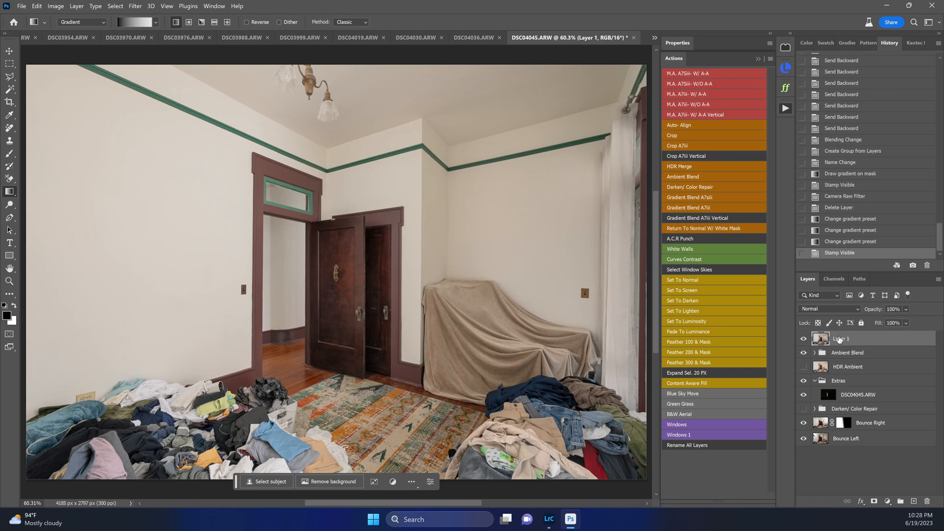
key("ctrl+alt+f")
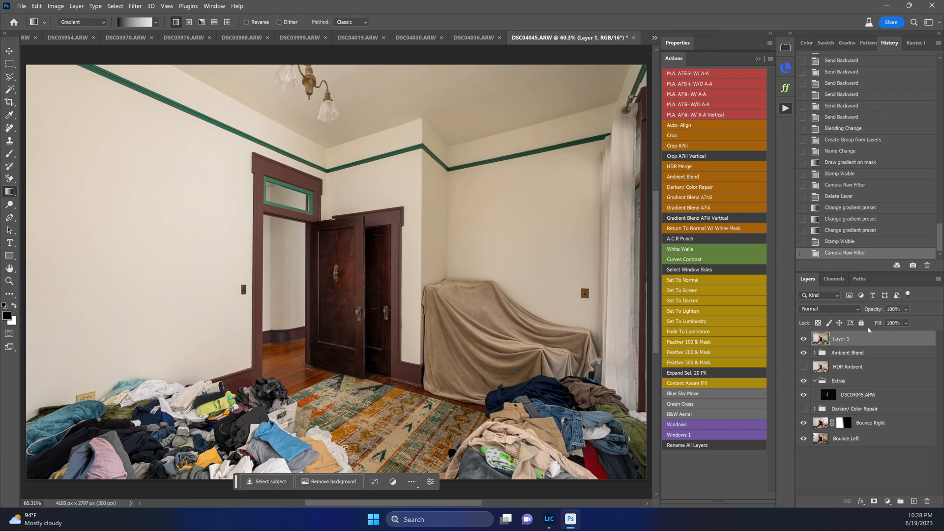
Brighten the stamped layer's midtones with Curves, mapping input 123 to output 134, and save the document.
key("ctrl+m")
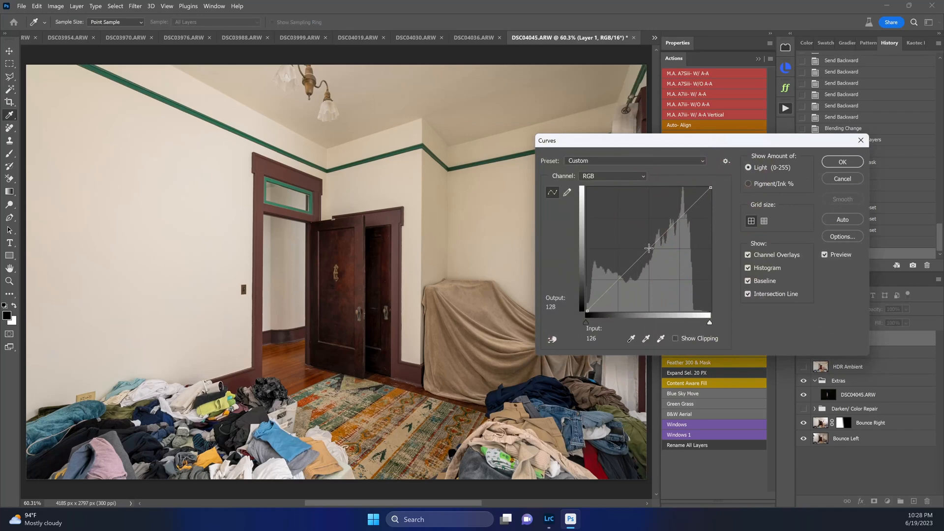
left_click_drag(649, 247, 648, 246)
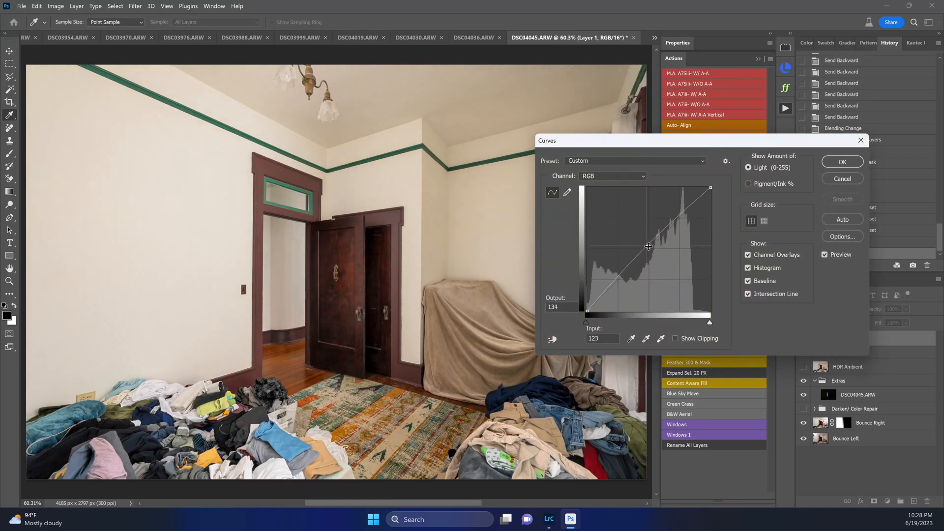
left_click(836, 162)
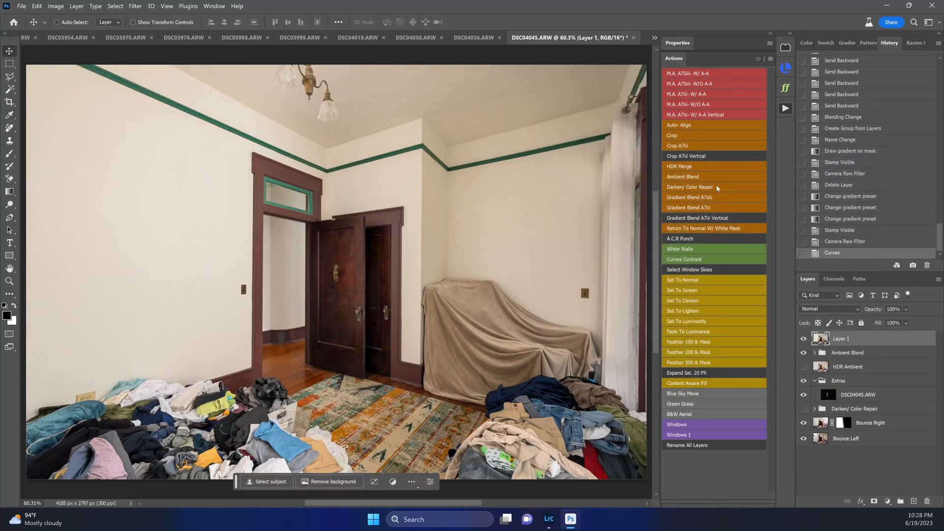
key("ctrl+s")
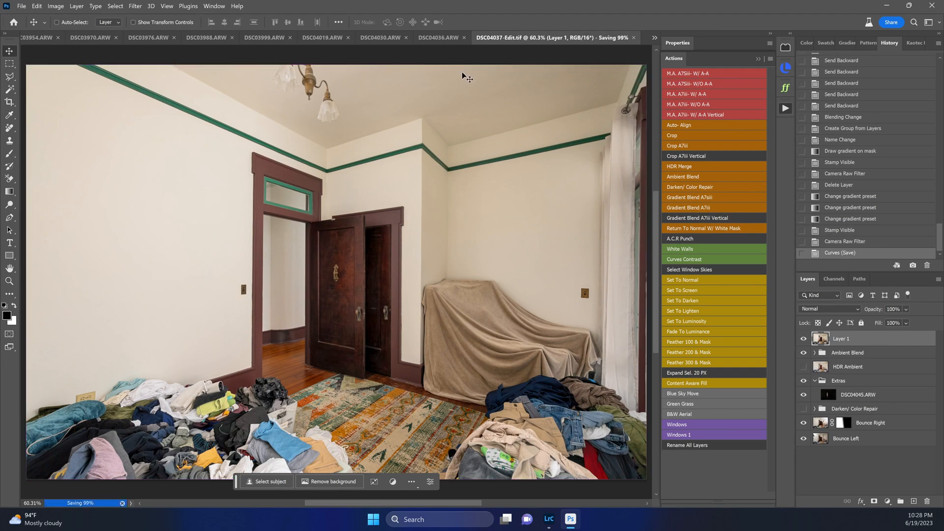
In DSC04036.ARW, invert the Bounce Right layer mask and hide the Darken/ Color Repair group.
left_click(441, 39)
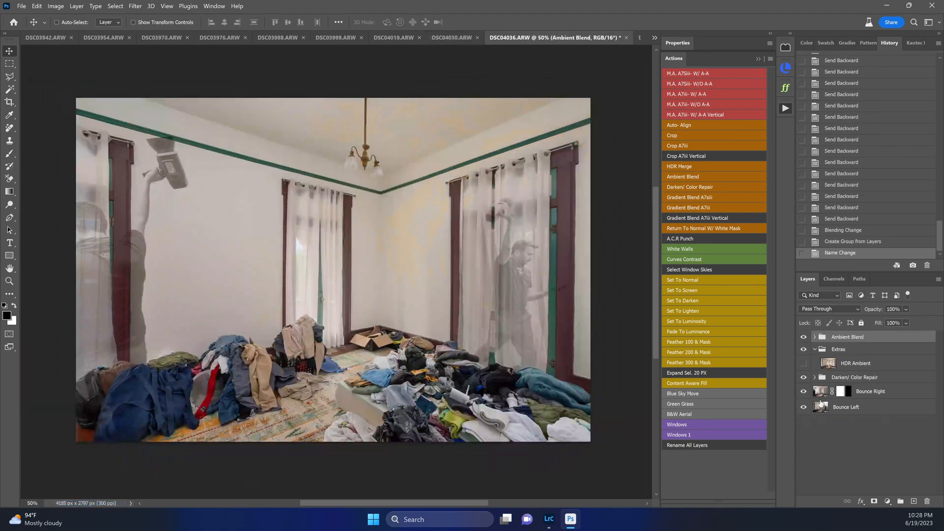
left_click(845, 393)
key("ctrl+i")
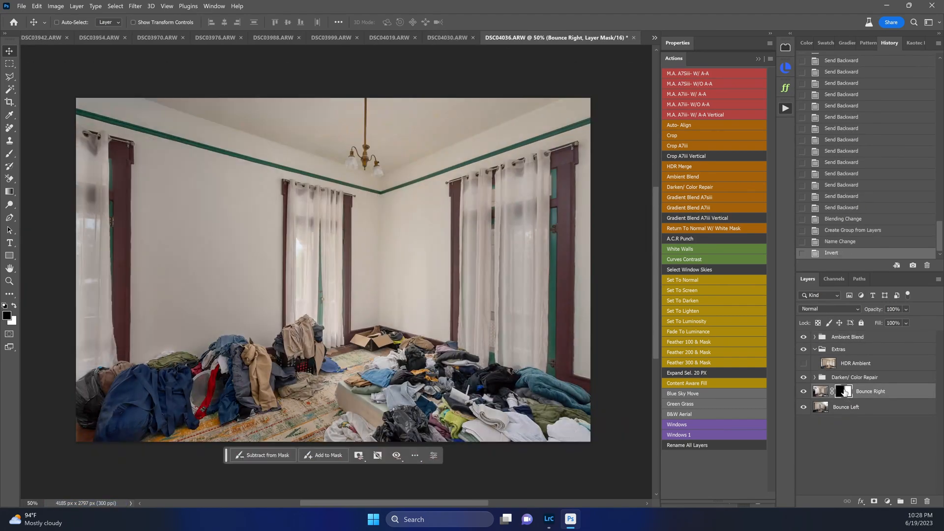
left_click(836, 378)
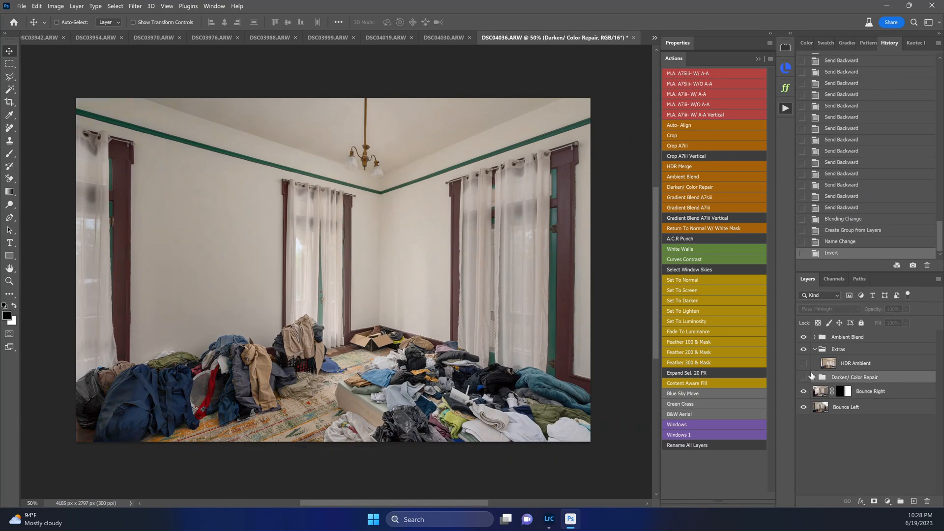
Apply Curves to HDR Ambient (50% Luminosity) in the Ambient Blend group, raising midtones from 116 to 152 and anchoring shadows at input 57, output 59.
left_click(838, 340)
left_click(815, 337)
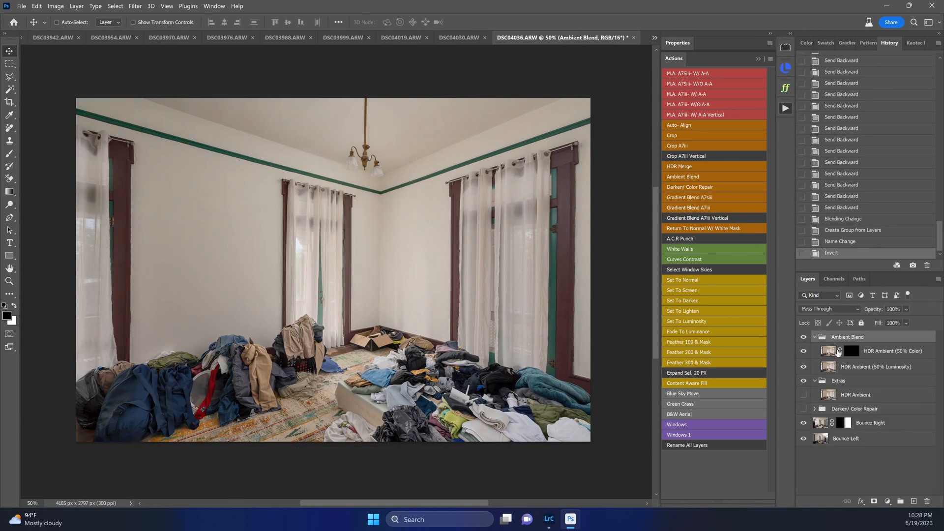
left_click(844, 367)
key("ctrl+m")
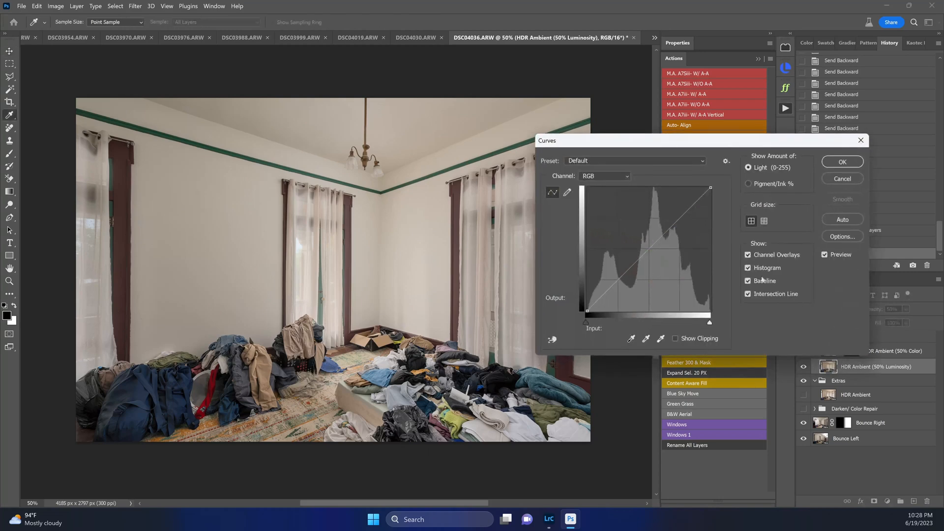
left_click_drag(649, 243, 643, 237)
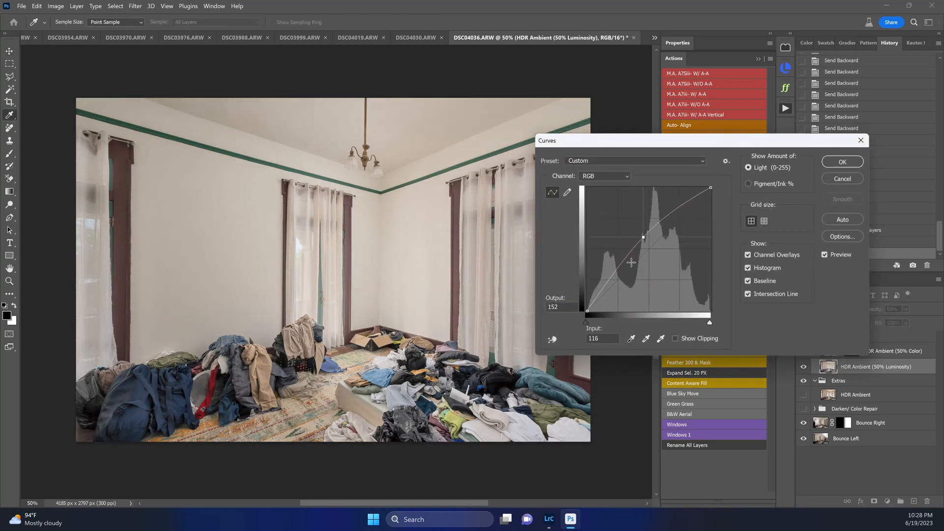
left_click_drag(611, 277, 615, 282)
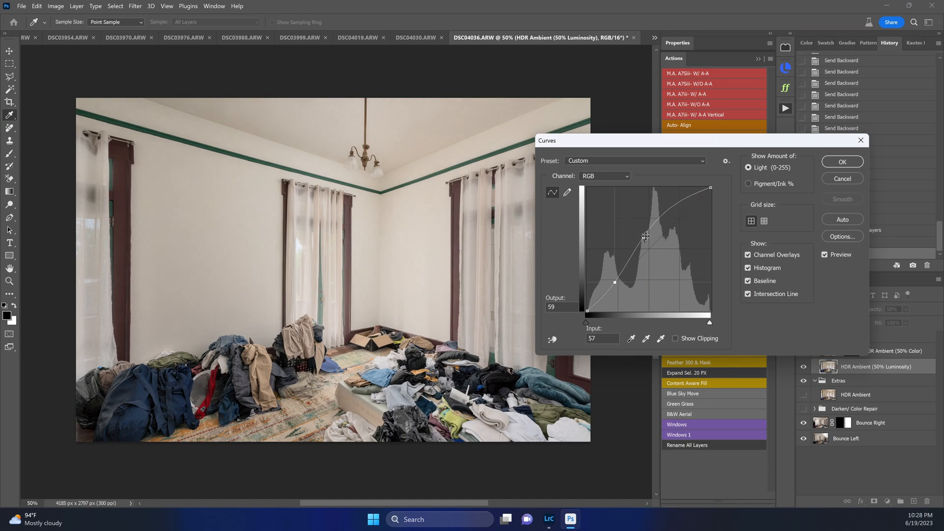
left_click(842, 161)
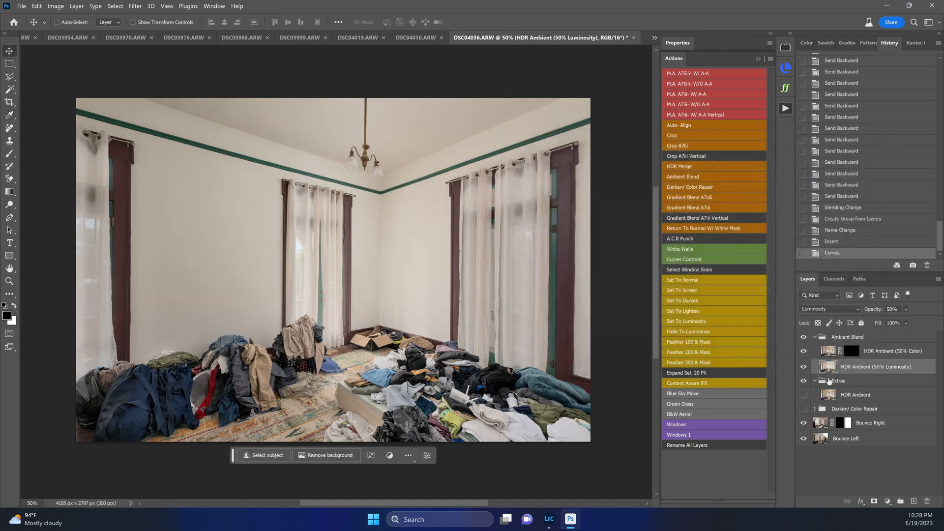
left_click(816, 338)
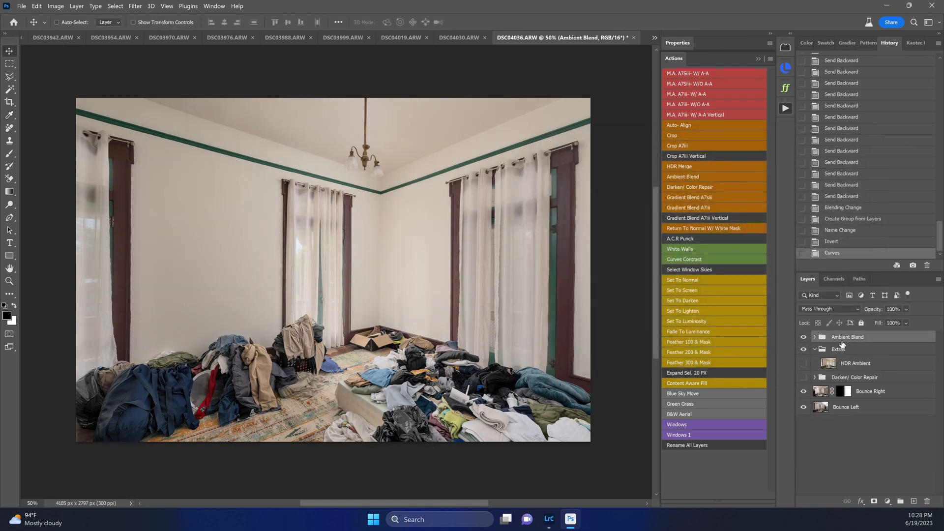
Stamp the visible layers of DSC04036.ARW into a new layer above the Ambient Blend group.
key("ctrl")
left_click(842, 378)
left_click(842, 408)
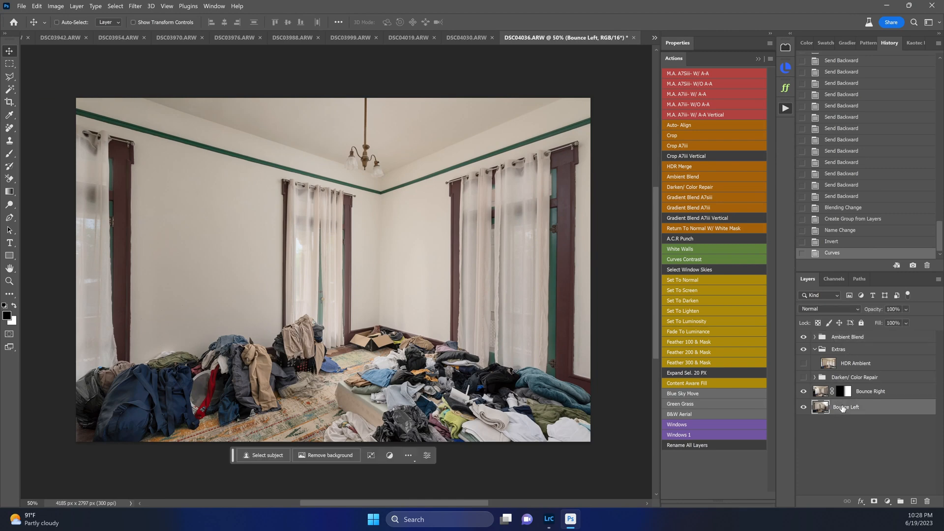
key("ctrl+shift+alt+e")
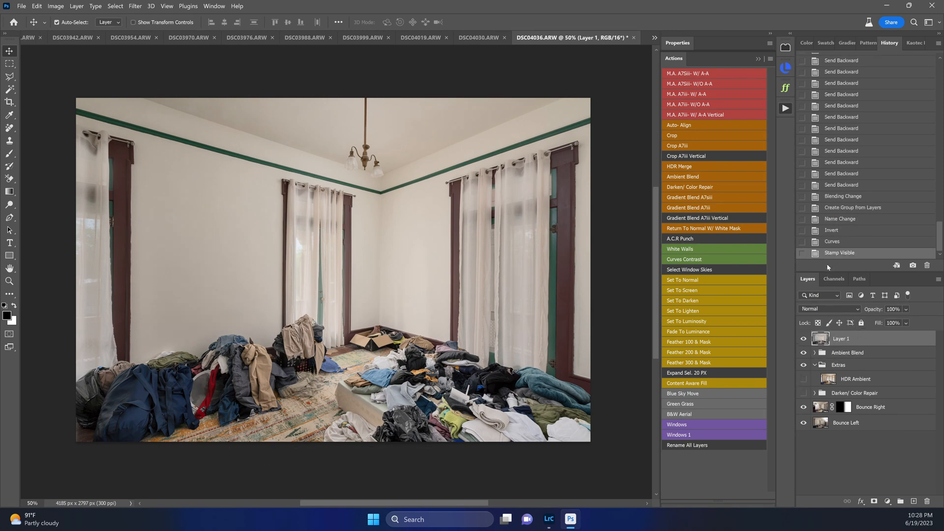
Open the Camera Raw filter on the stamped layer, apply Auto, and set exposure to -0.05, contrast to +29 and highlights to -7.
key("ctrl+shift+a")
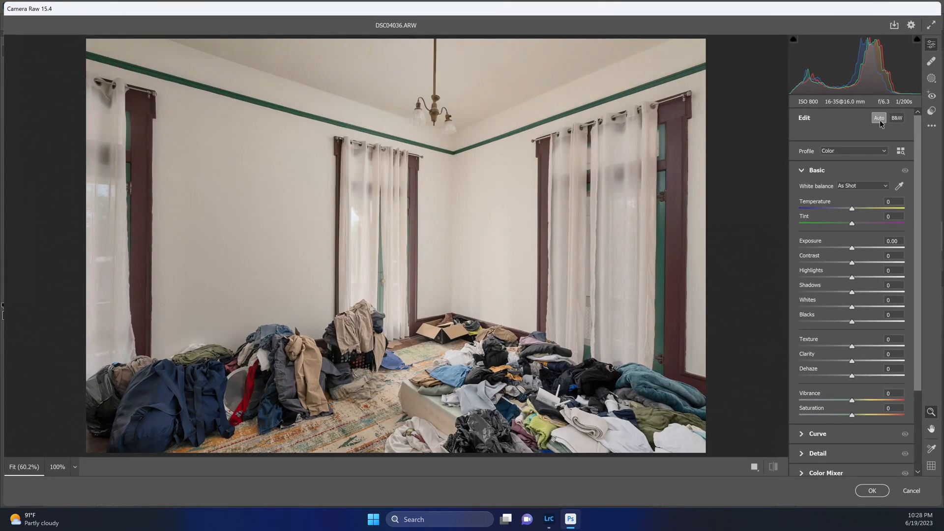
left_click(880, 120)
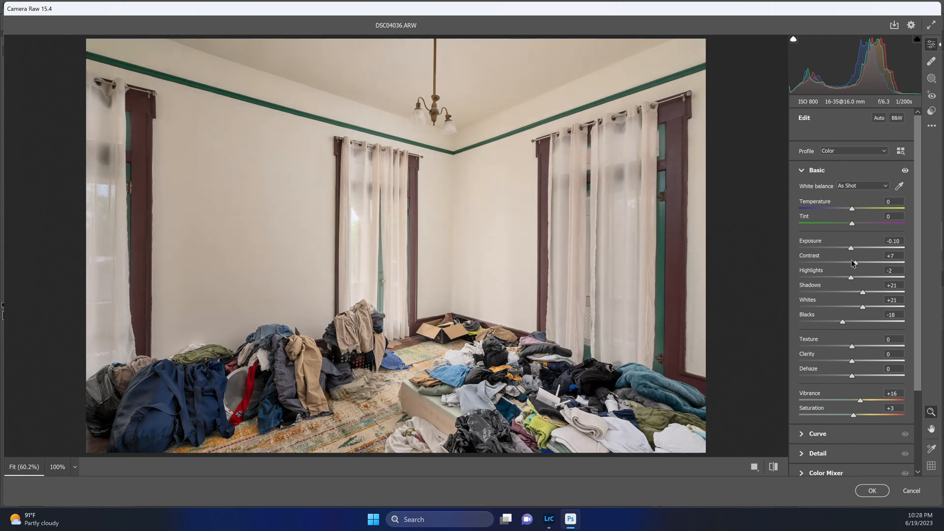
left_click(867, 265)
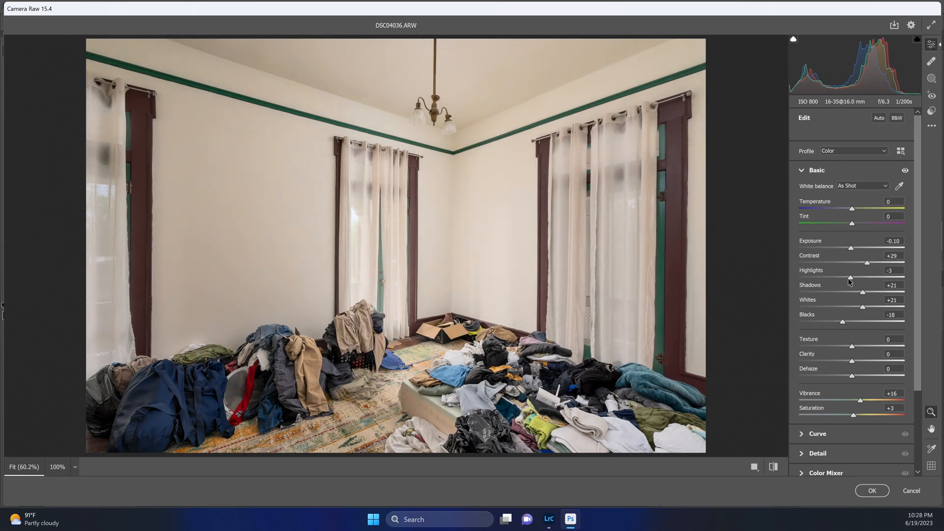
left_click_drag(850, 280, 853, 250)
double_click(854, 251)
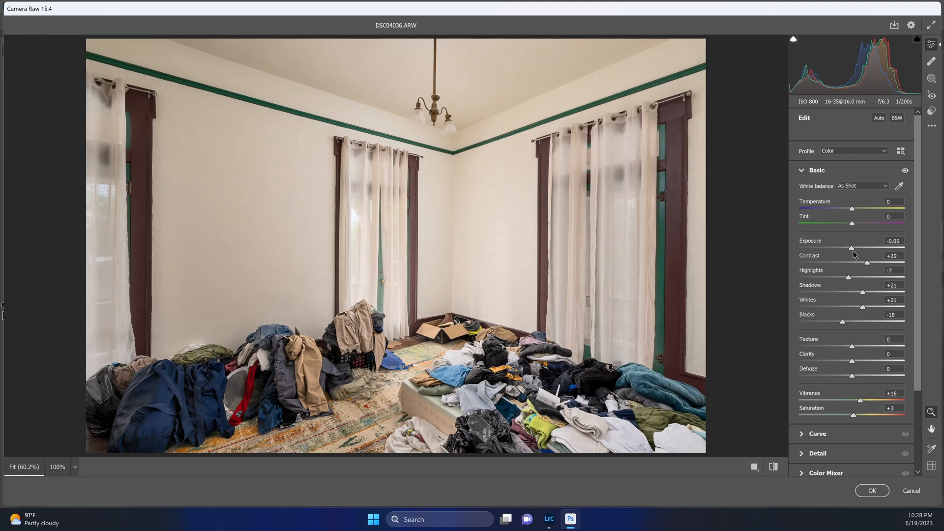
Reset vibrance, saturation and shadows to 0, set exposure to +0.05, apply the filter and save the document.
double_click(860, 402)
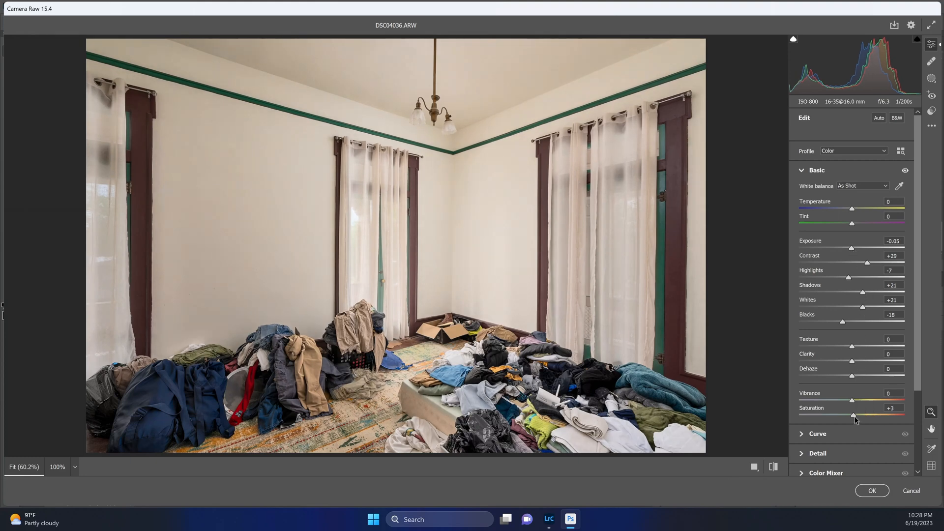
double_click(863, 293)
double_click(853, 249)
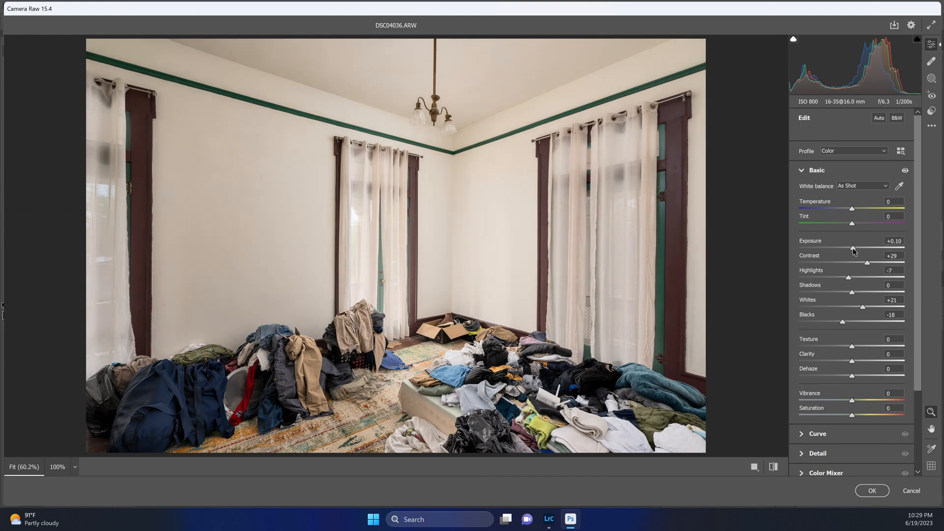
left_click_drag(853, 250, 853, 251)
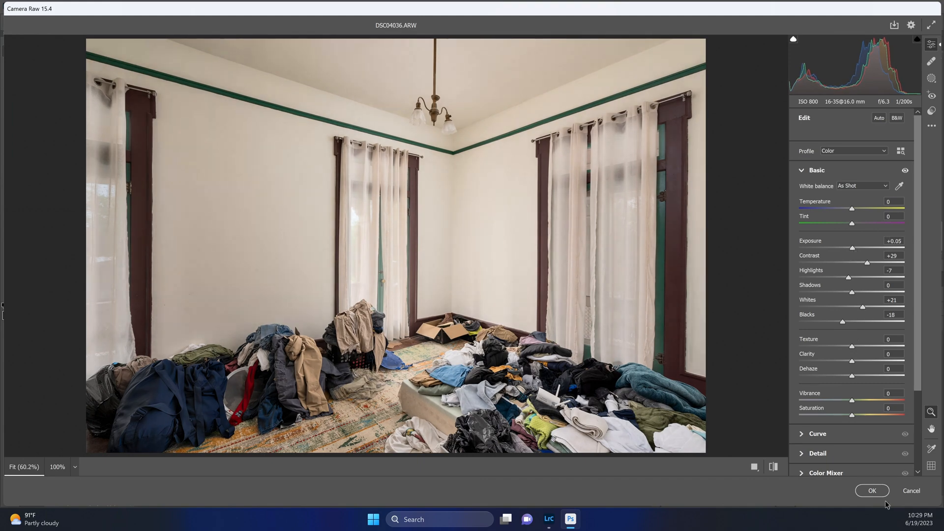
left_click(872, 490)
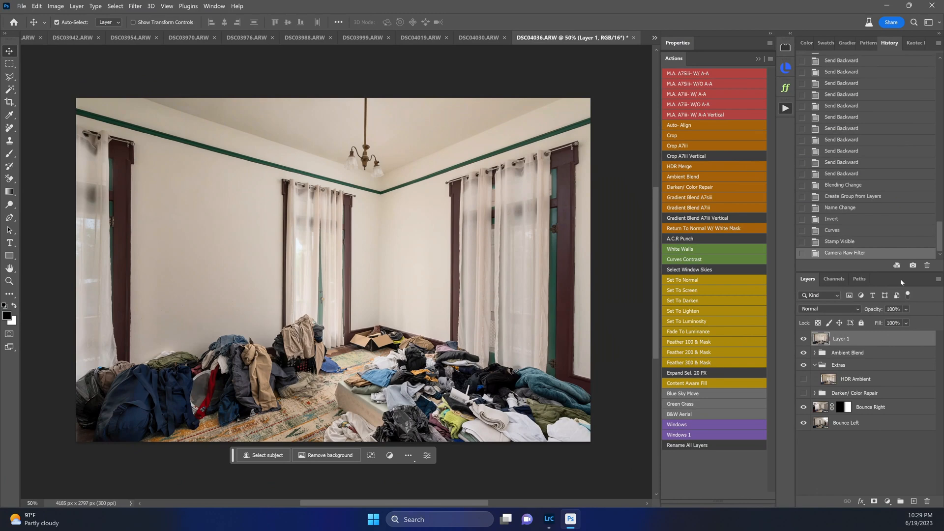
key("ctrl+s")
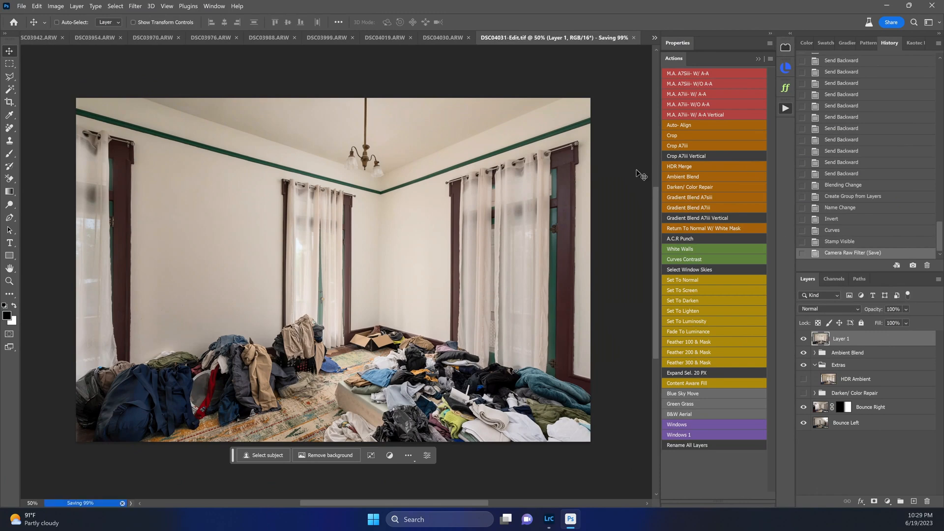
Switch to DSC04030.ARW, compare it with and without the Darken/ Color Repair group, and hide that group.
left_click(443, 38)
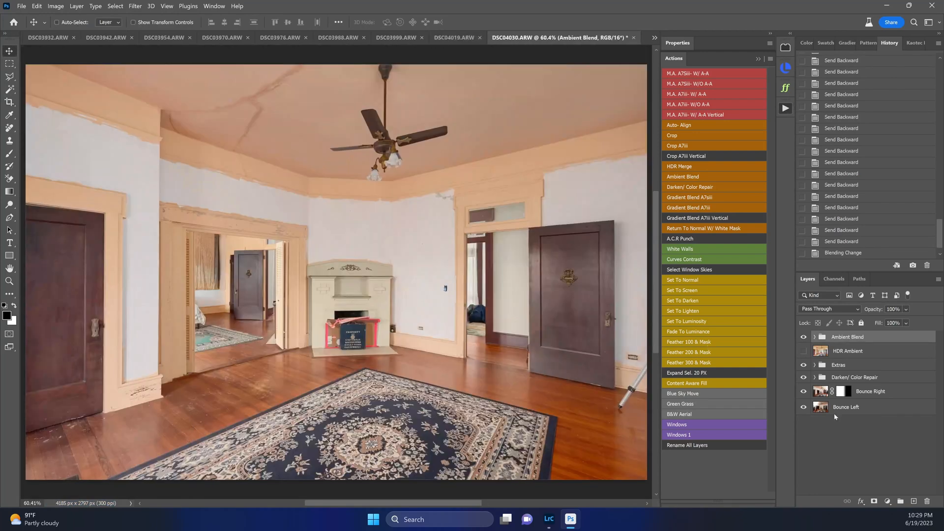
left_click(827, 377)
left_click(804, 378)
left_click(805, 378)
left_click(805, 377)
left_click(804, 379)
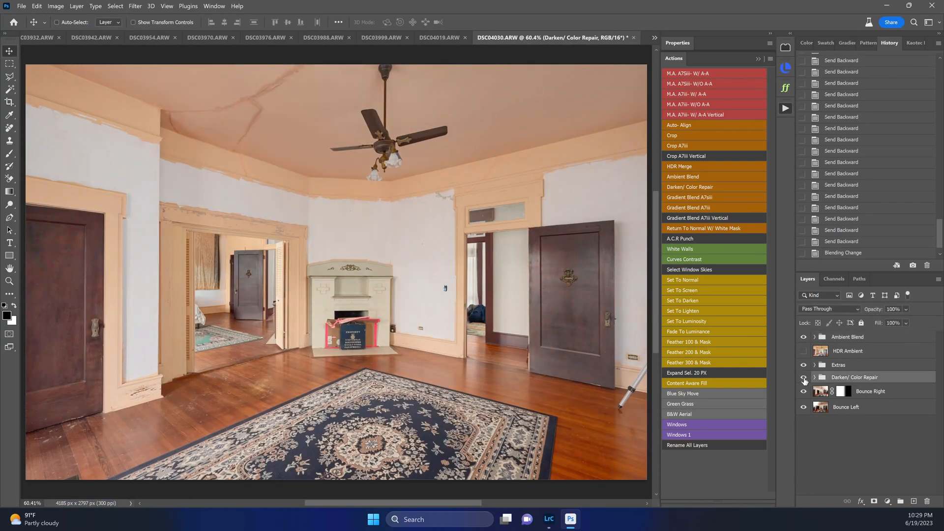
left_click(804, 378)
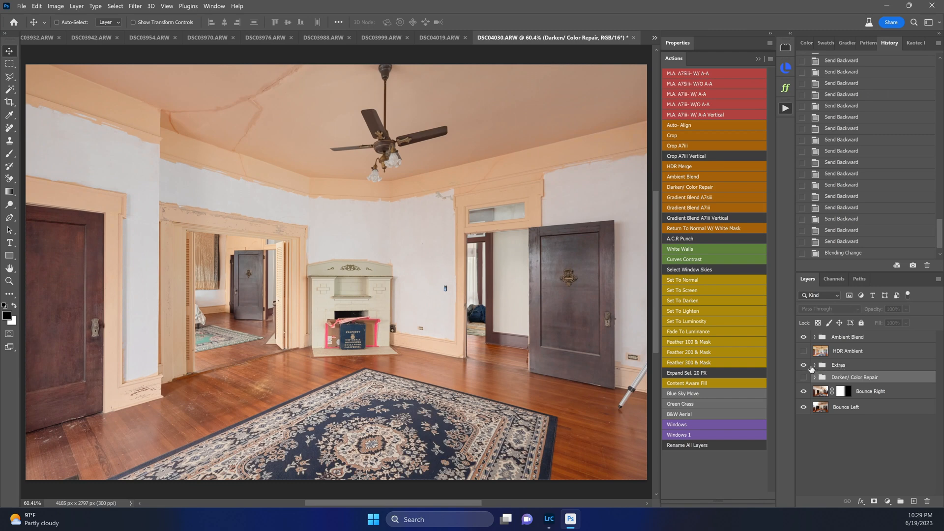
In the Extras group, mask the DSC04026.ARW layer to an Object Selection of the wide framed doorway beside the fireplace, and compare its effect.
left_click(815, 366)
left_click(859, 382)
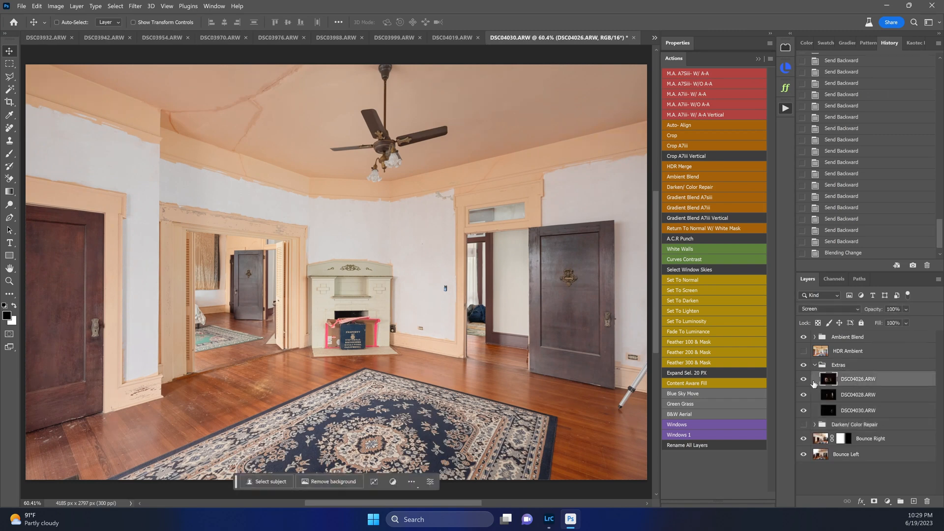
left_click(805, 381)
left_click(804, 382)
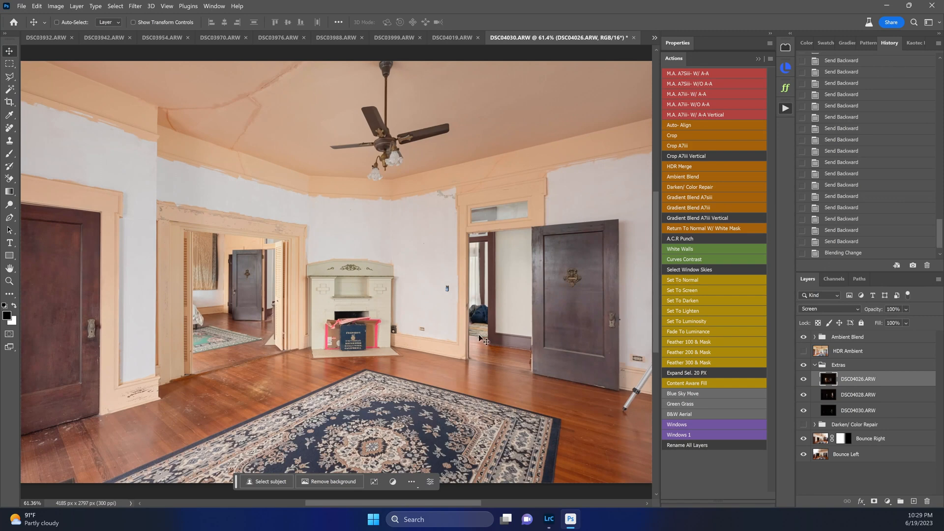
key("w")
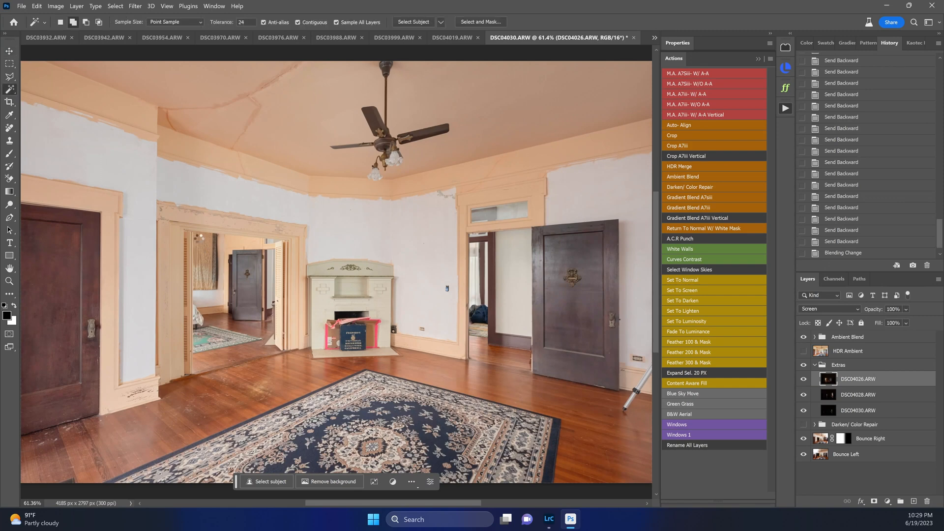
key("shift+w")
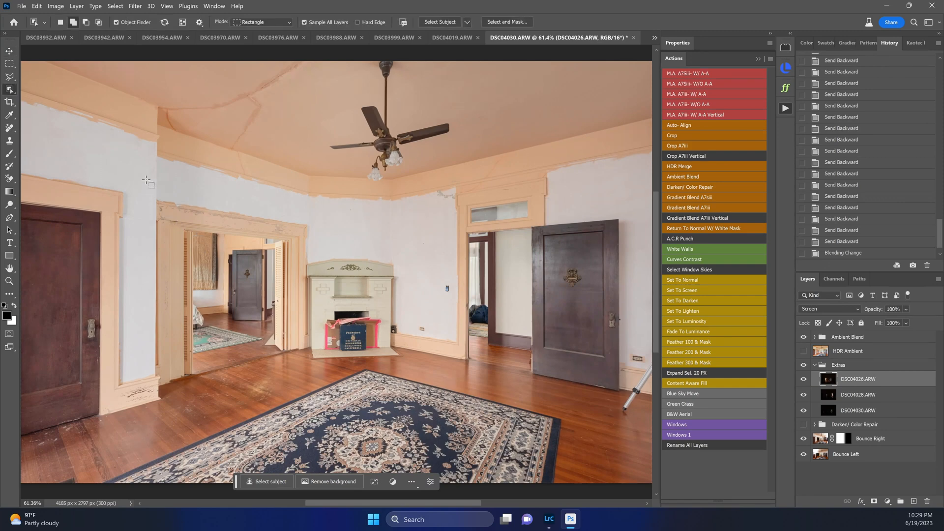
left_click_drag(147, 180, 340, 414)
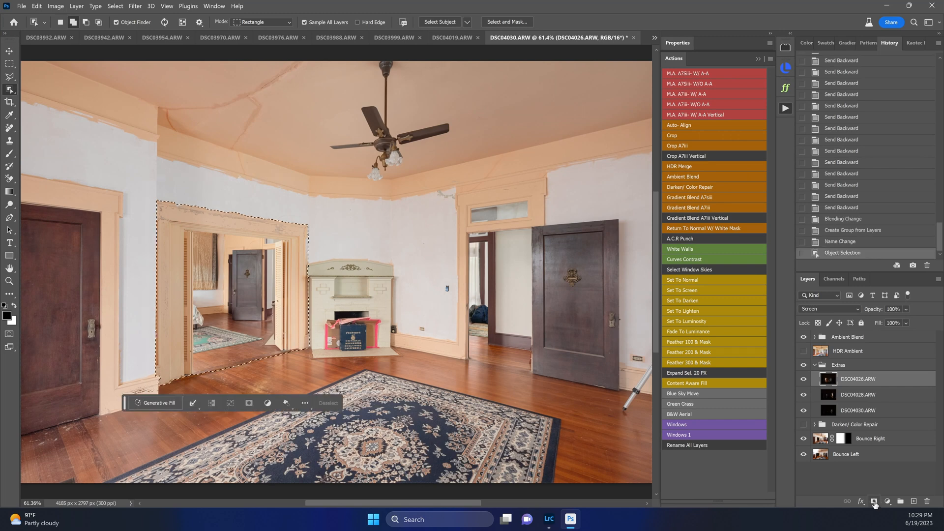
left_click(874, 501)
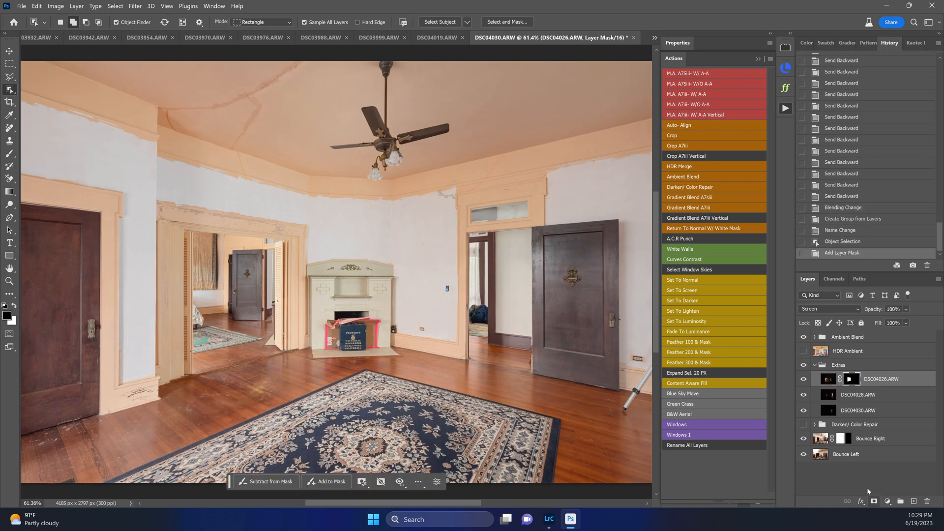
key("ctrl+z")
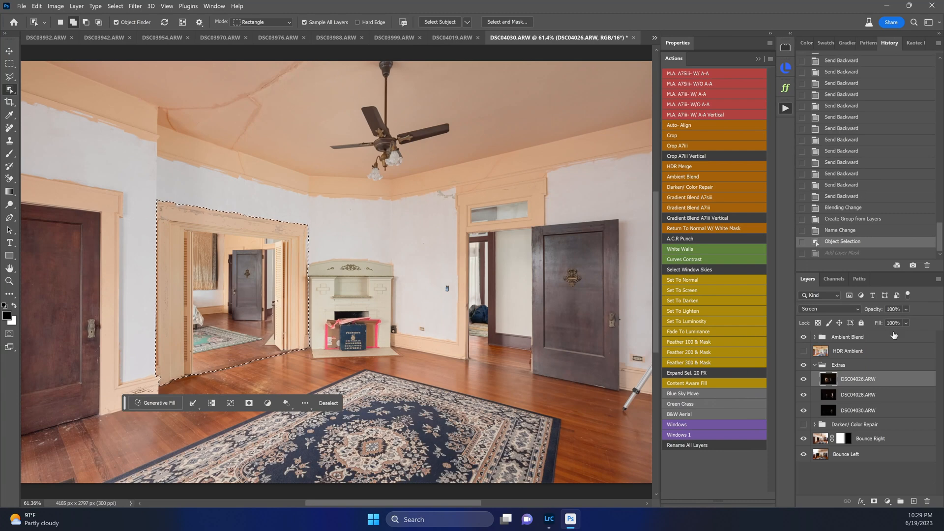
left_click(874, 502)
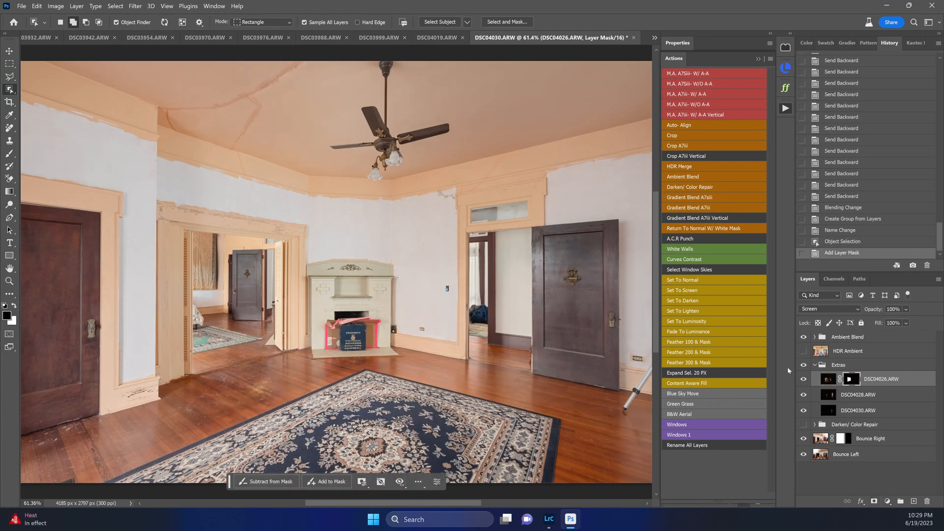
left_click(803, 381)
left_click(803, 380)
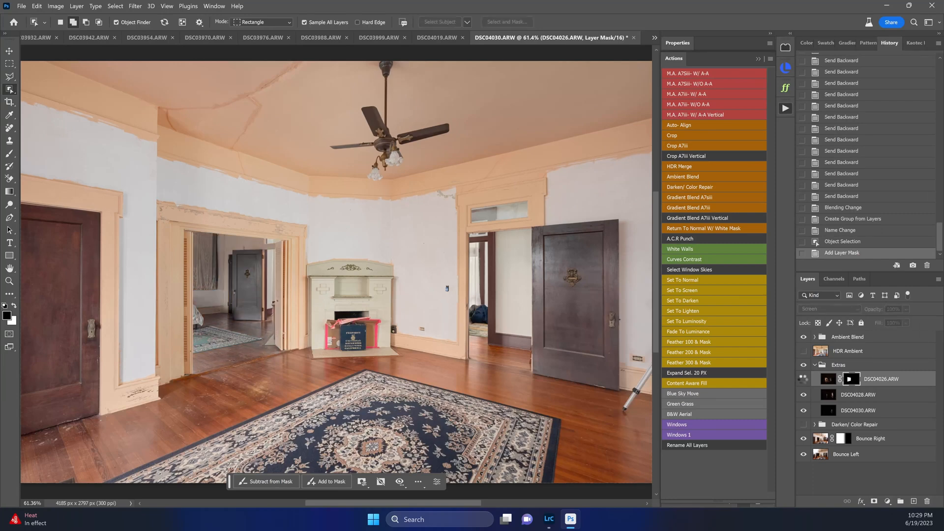
left_click(803, 380)
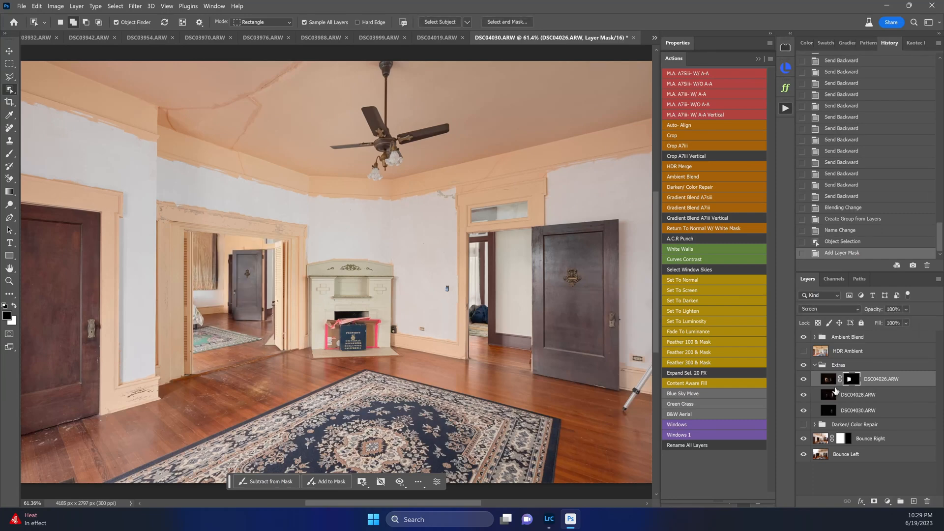
Add a black mask to the DSC04028.ARW layer and paint white with the Brush over the two doorways flanking the fireplace.
left_click(805, 396)
left_click(805, 396)
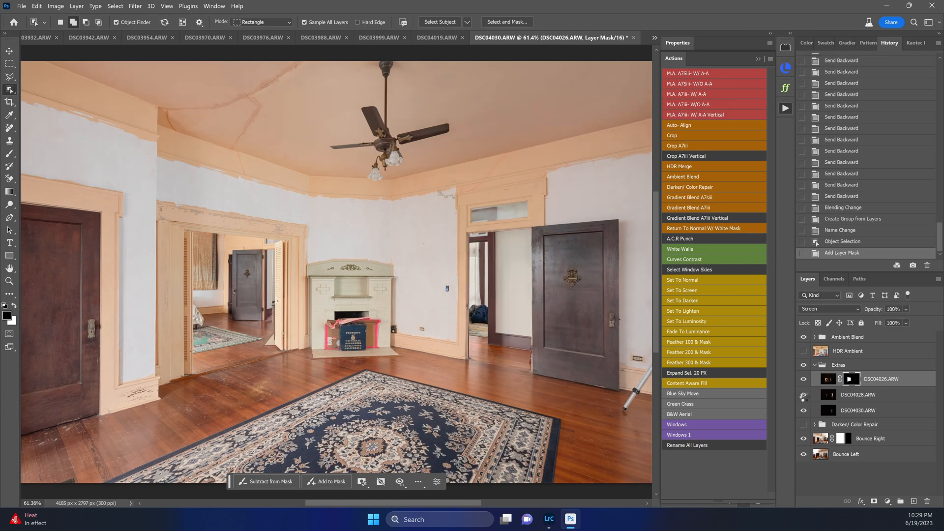
left_click(860, 400)
left_click(874, 501, "alt")
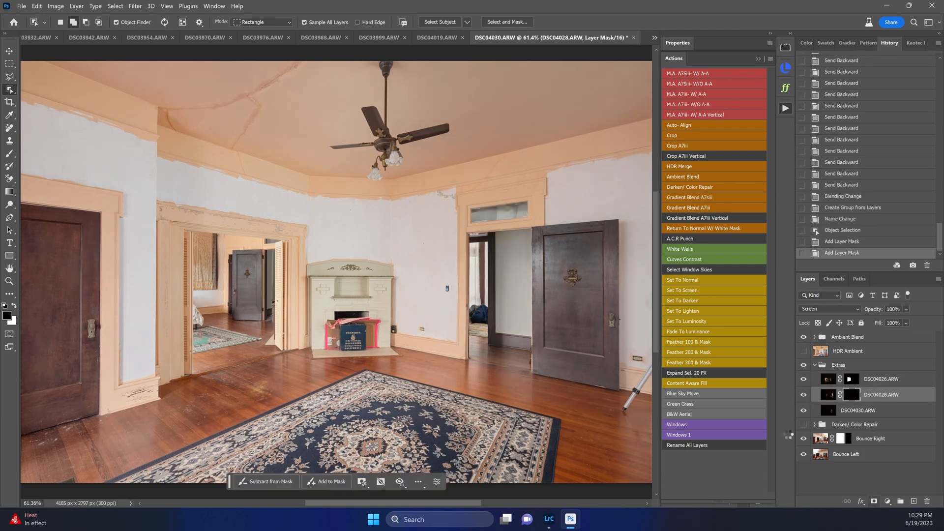
key("b")
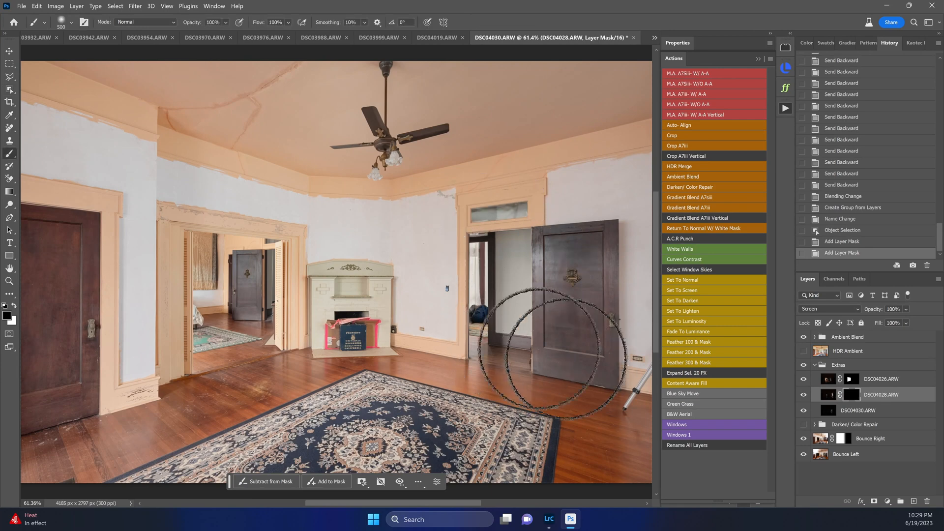
key("x")
mouse_move(495, 328)
left_mouse_down()
mouse_move(513, 296)
mouse_move(466, 205)
mouse_move(446, 334)
mouse_move(489, 228)
left_mouse_up()
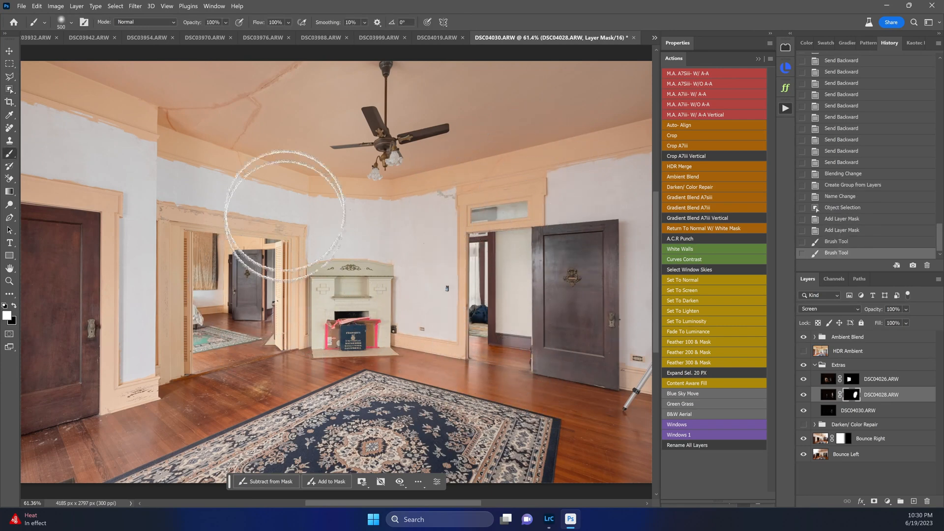
left_click_drag(284, 216, 263, 338)
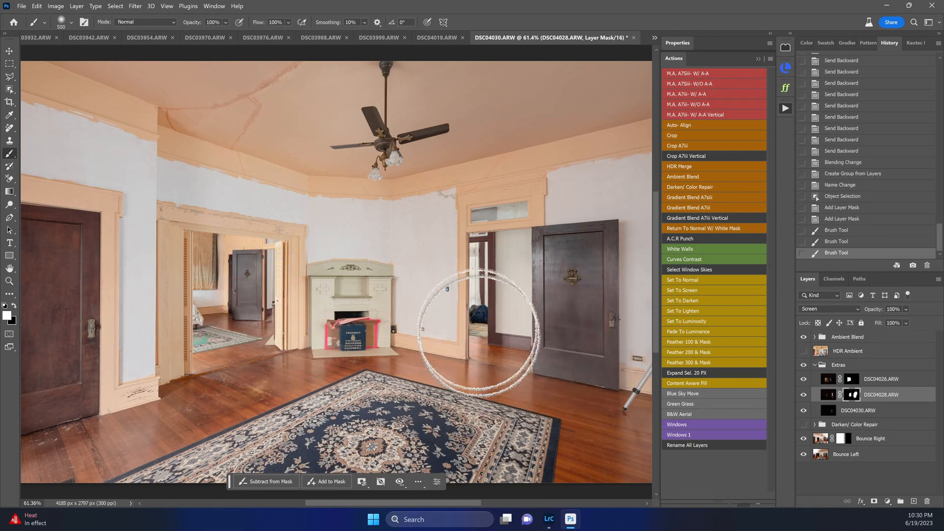
mouse_move(480, 332)
left_mouse_down()
mouse_move(489, 369)
mouse_move(489, 338)
left_mouse_up()
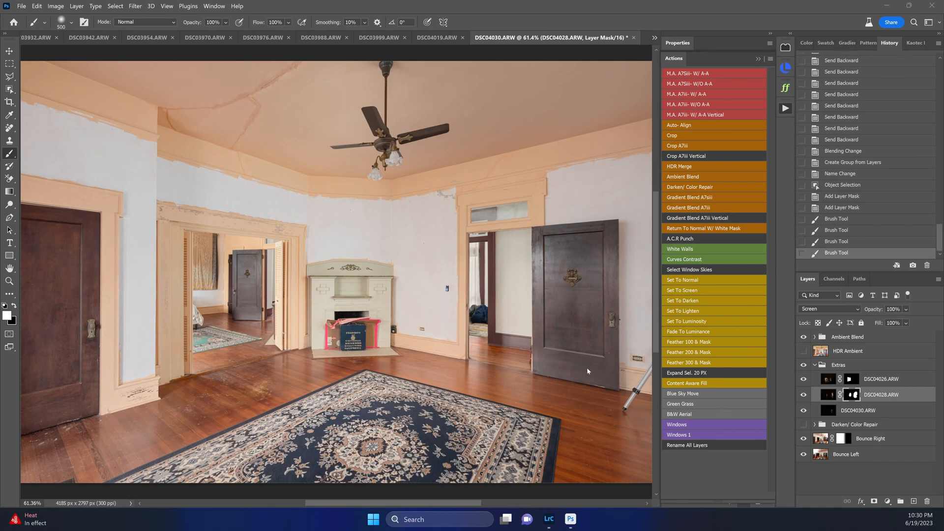
Stamp the visible layers above Ambient Blend and apply Camera Raw with Auto, contrast +28, exposure -0.15, and vibrance and saturation reset.
left_click(842, 336)
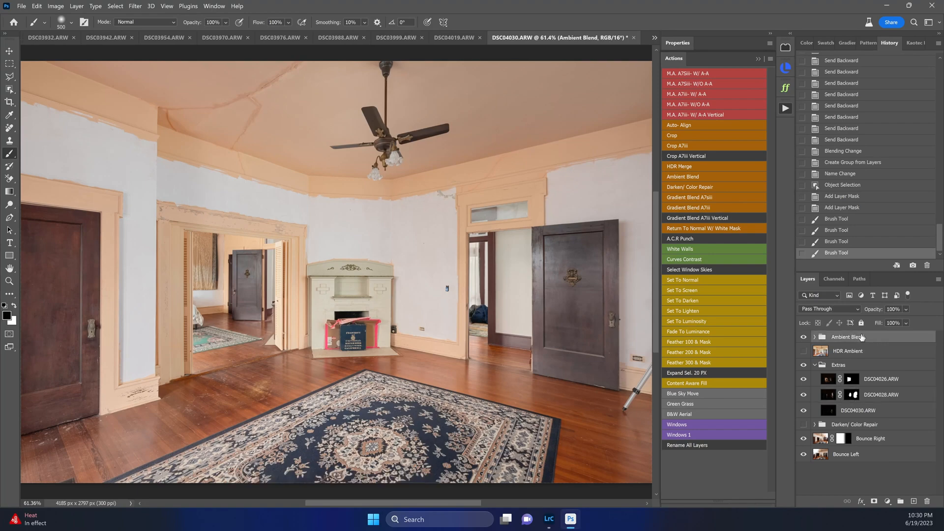
key("ctrl+shift+alt+e")
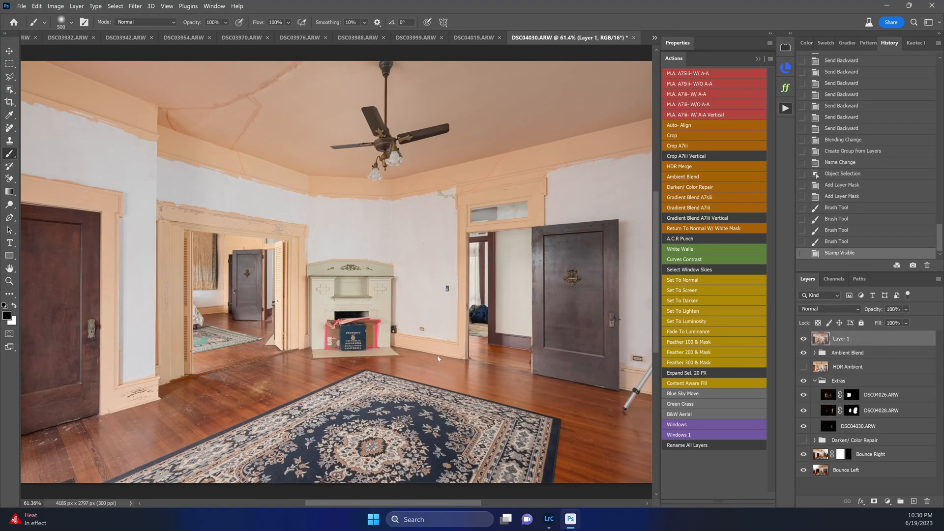
key("ctrl+shift+a")
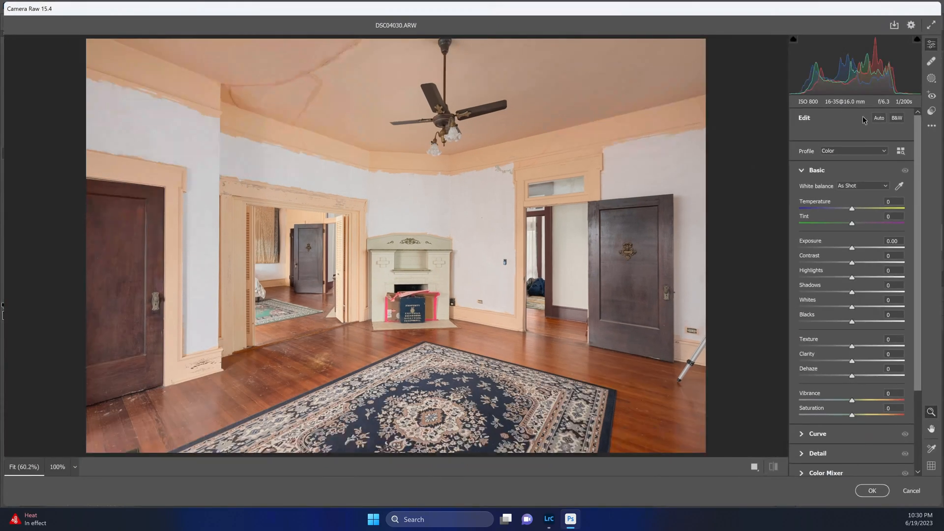
left_click(879, 117)
left_click(867, 263)
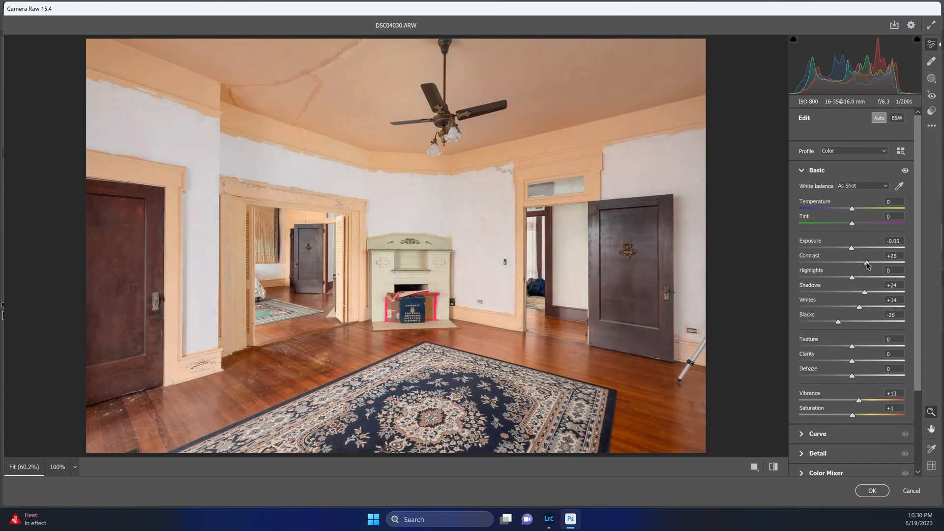
left_click_drag(853, 249, 851, 250)
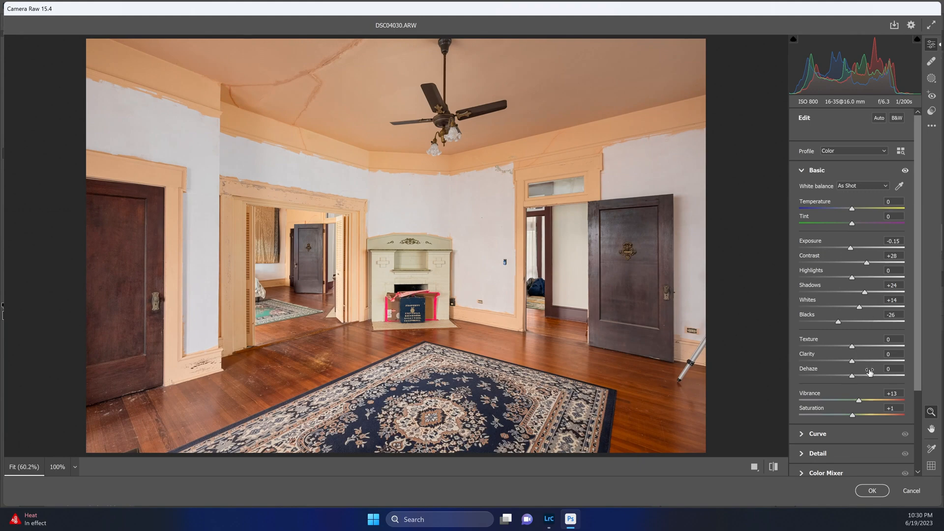
double_click(859, 401)
double_click(852, 416)
key("Return")
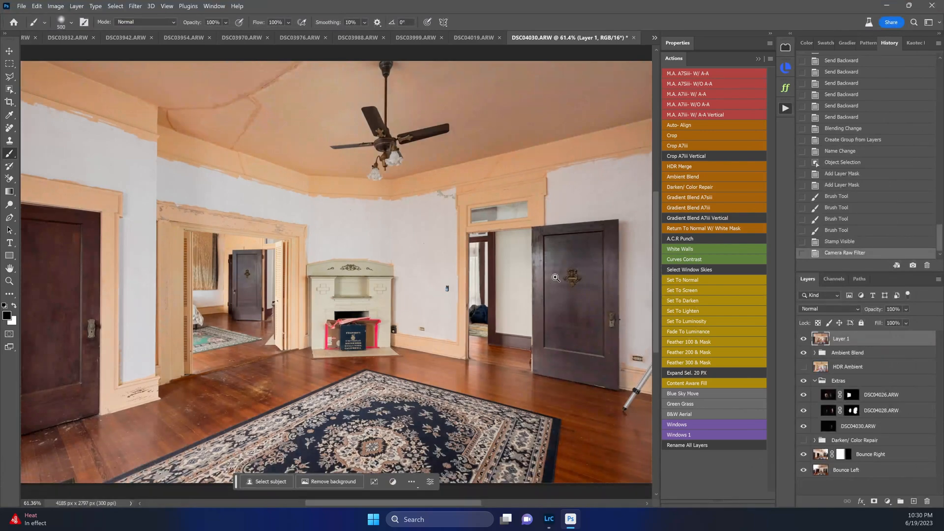
left_click_drag(555, 277, 581, 273)
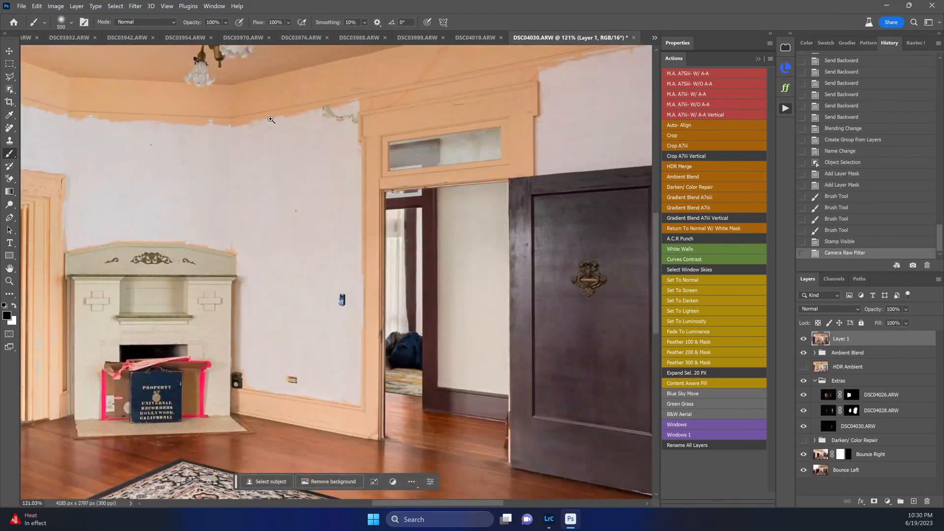
Remove the light stand leg beside the open dark door with the Remove tool and save the image.
left_click_drag(191, 71, 181, 93)
left_click_drag(149, 177, 176, 188)
left_click_drag(247, 309, 260, 308)
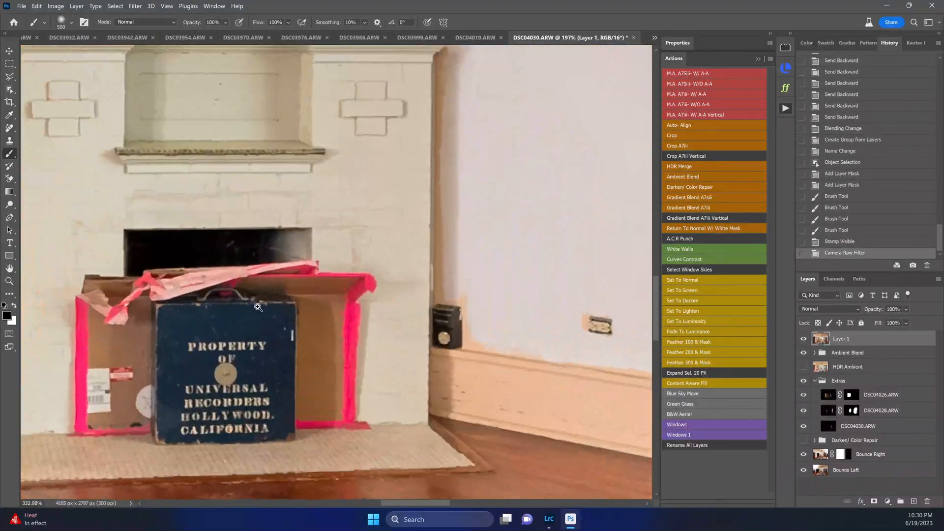
key("v")
key("ctrl+0")
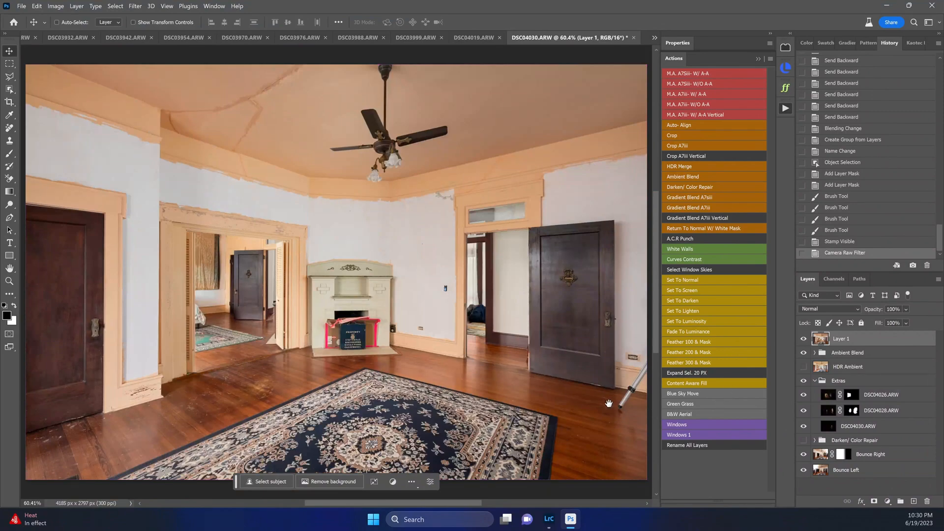
left_click_drag(605, 403, 547, 345)
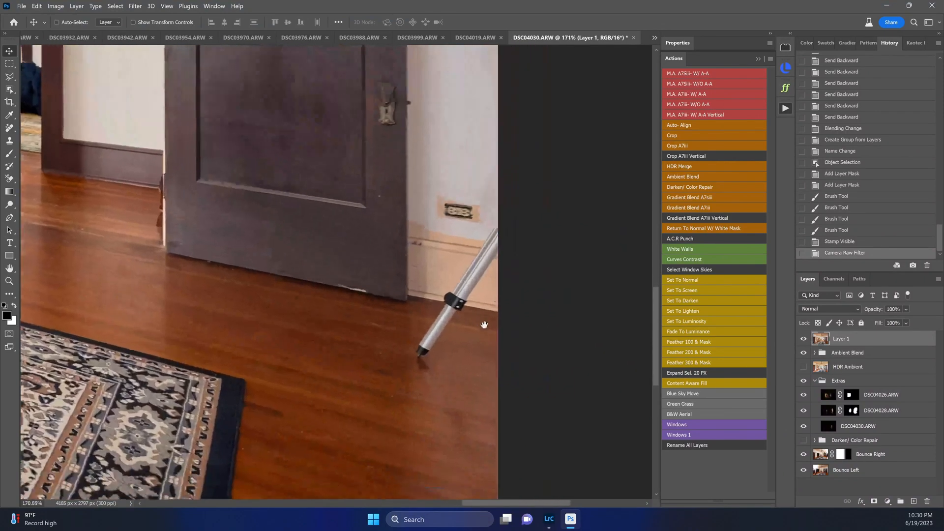
key("j")
mouse_move(496, 246)
left_mouse_down()
mouse_move(485, 223)
mouse_move(414, 363)
left_mouse_up()
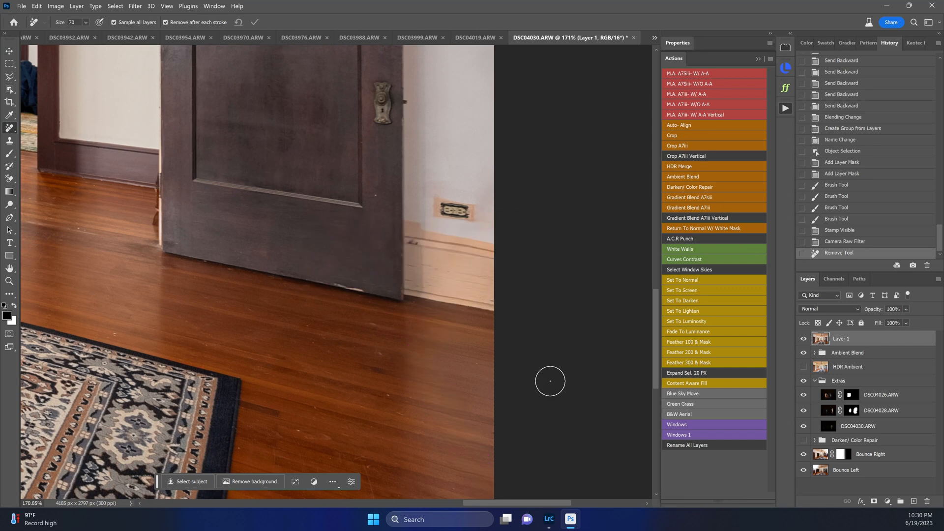
key("ctrl+0")
key("ctrl+s")
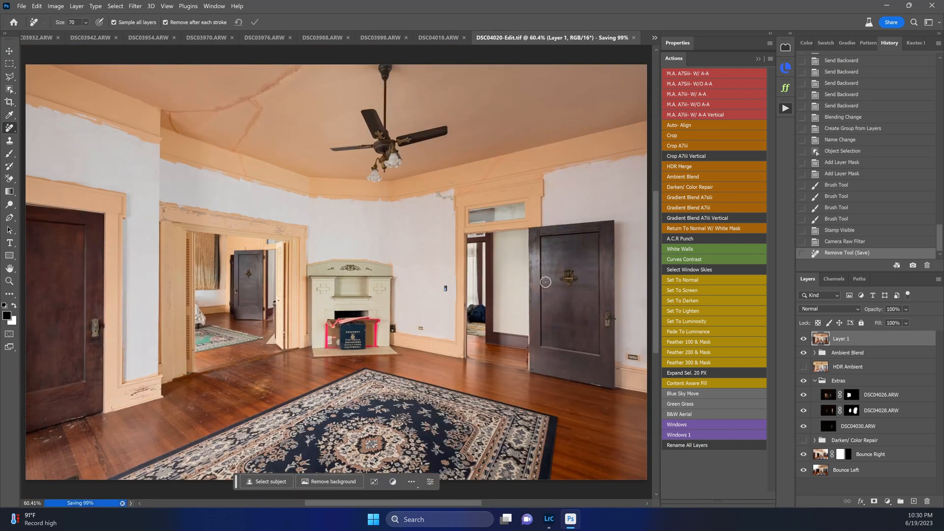
Switch to DSC04019.ARW and compare it with and without the Darken/ Color Repair group.
left_click(446, 36)
key("v")
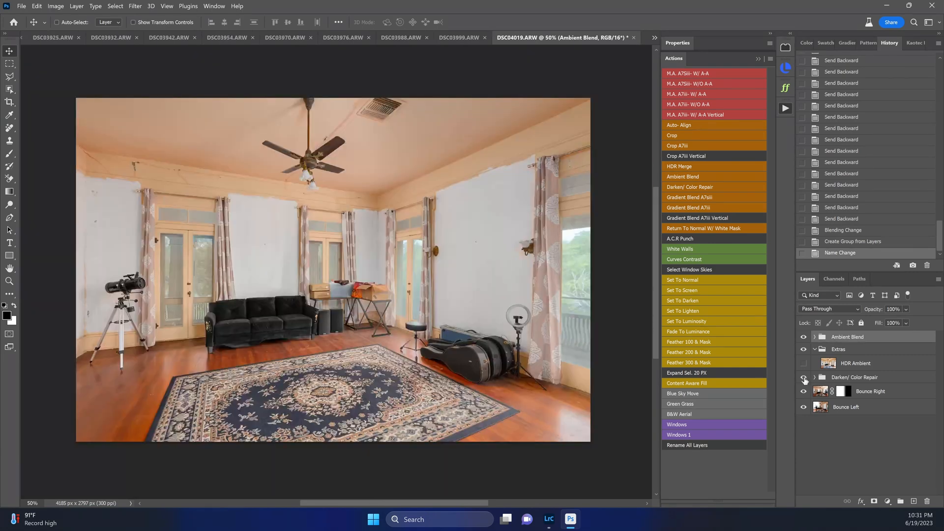
left_click(805, 378)
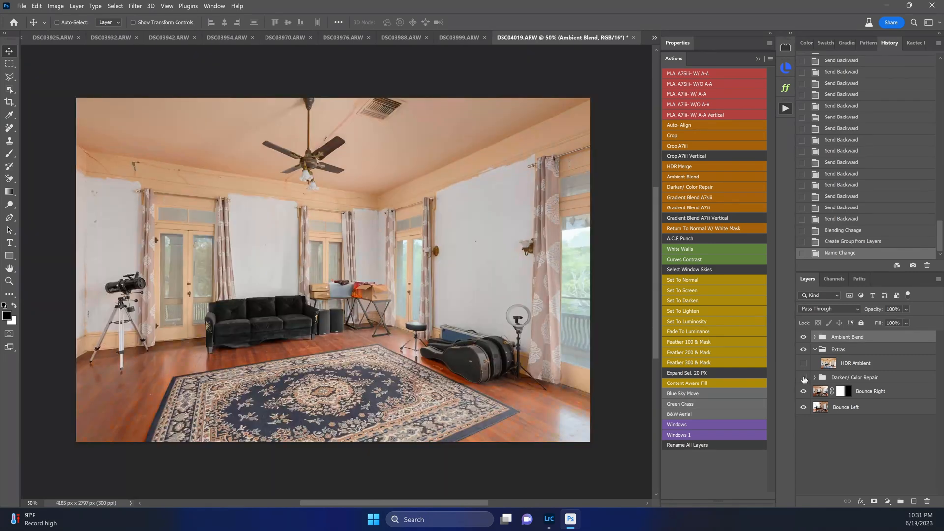
left_click(804, 379)
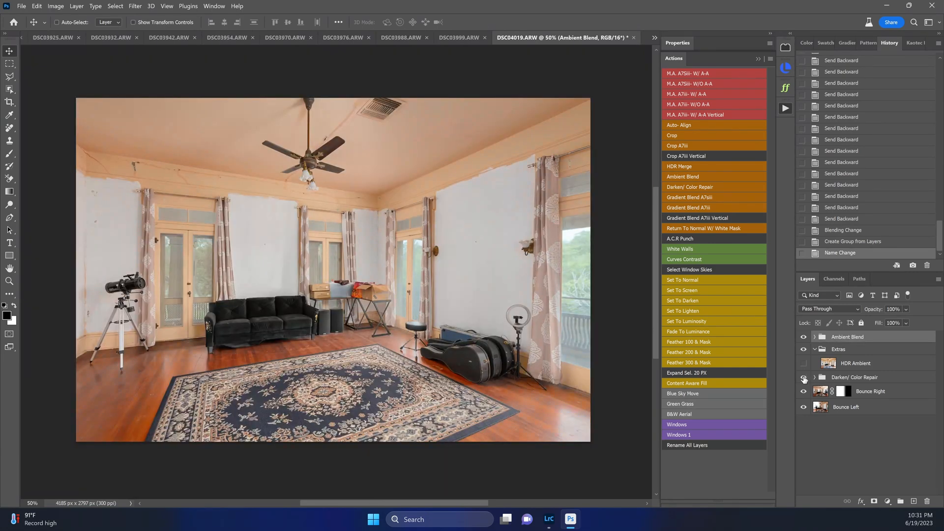
Add a black mask to the Darken/ Color Repair group and paint white with the Brush over the windows and glass doors.
left_click(840, 377)
left_click(875, 502, "alt")
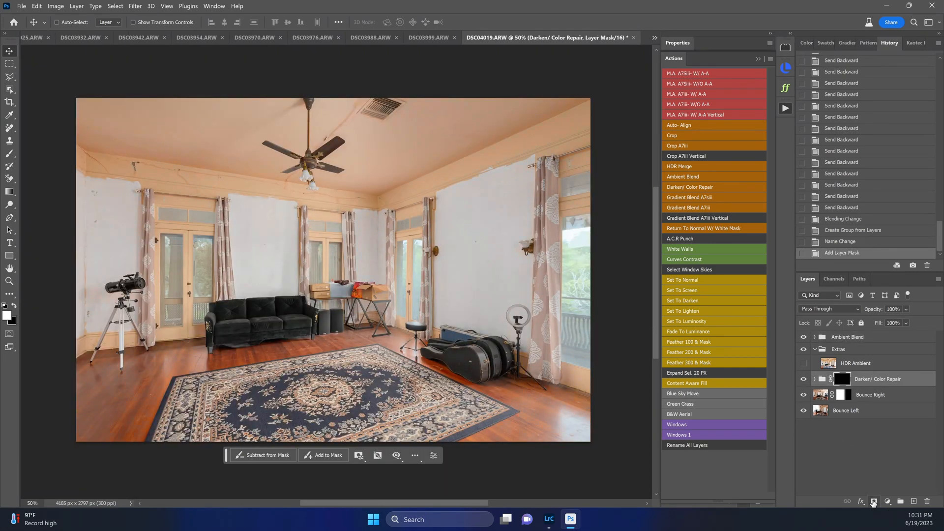
key("x")
key("b")
mouse_move(569, 230)
left_mouse_down()
mouse_move(568, 379)
mouse_move(563, 167)
mouse_move(557, 175)
left_mouse_up()
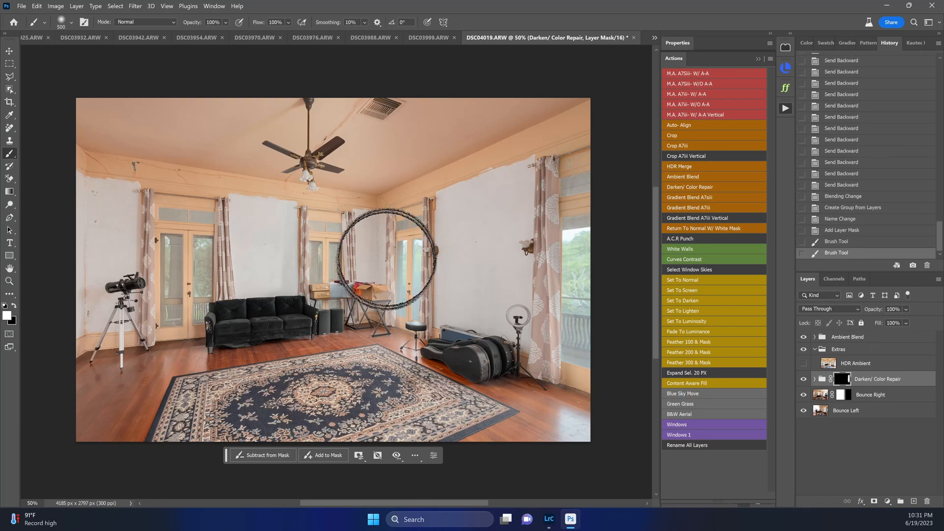
mouse_move(413, 253)
left_mouse_down()
mouse_move(405, 230)
mouse_move(393, 234)
left_mouse_up()
mouse_move(330, 236)
left_mouse_down()
mouse_move(325, 211)
mouse_move(337, 263)
left_mouse_up()
mouse_move(187, 246)
left_mouse_down()
mouse_move(194, 221)
mouse_move(156, 209)
mouse_move(169, 319)
mouse_move(179, 232)
left_mouse_up()
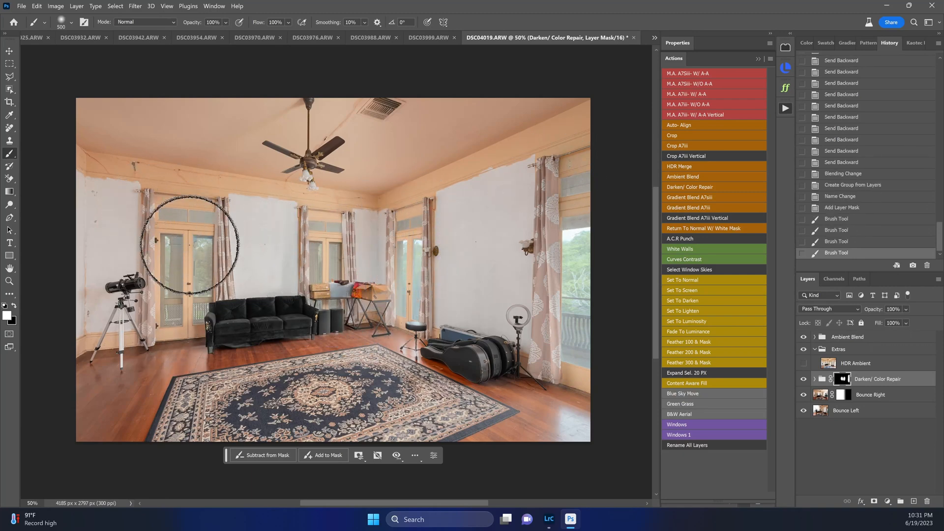
Stamp the visible layers above Ambient Blend and apply Camera Raw with Auto, contrast +28, and exposure, shadows and vibrance reset.
left_click(857, 338)
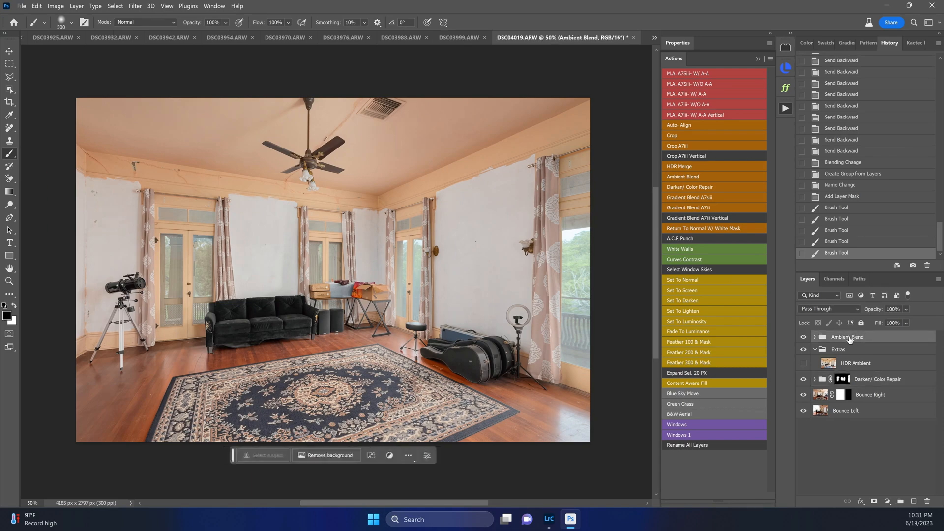
key("ctrl+shift+alt+e")
key("ctrl+shift+a")
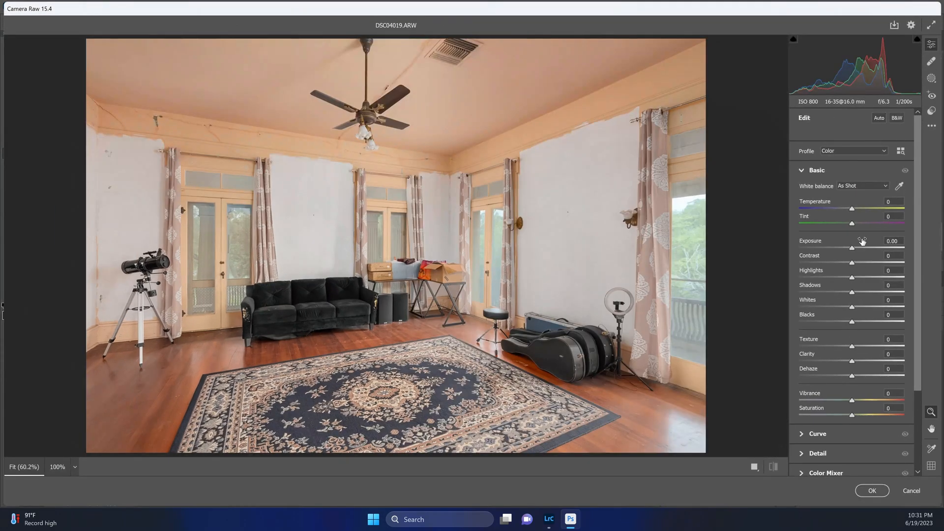
left_click(879, 118)
left_click_drag(856, 262, 867, 262)
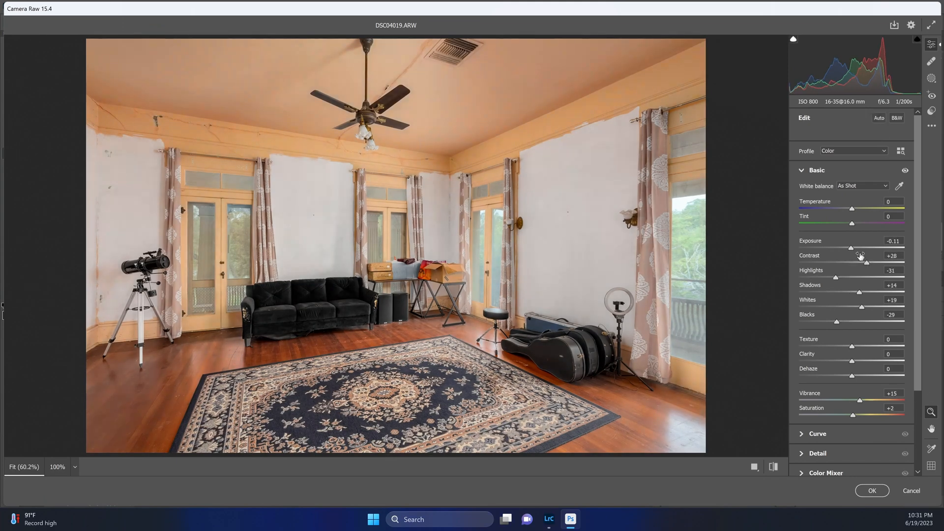
double_click(852, 248)
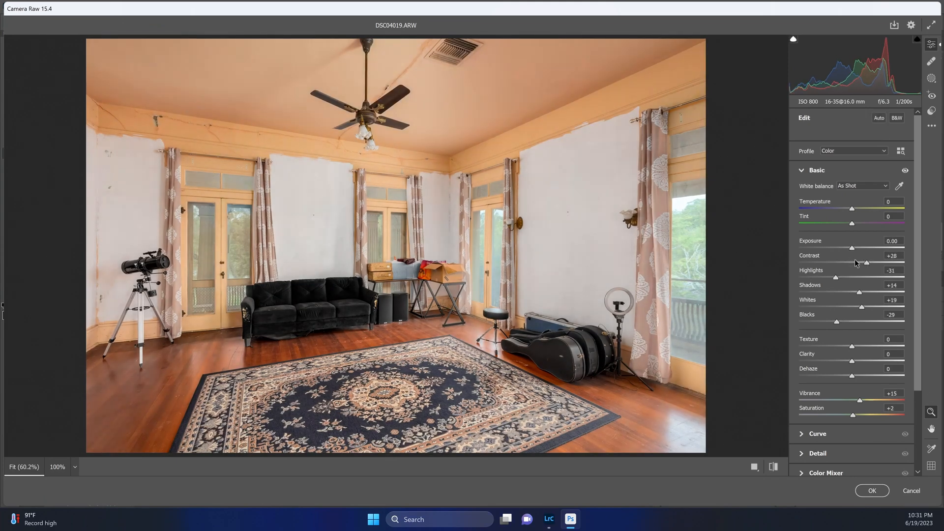
double_click(860, 294)
double_click(860, 401)
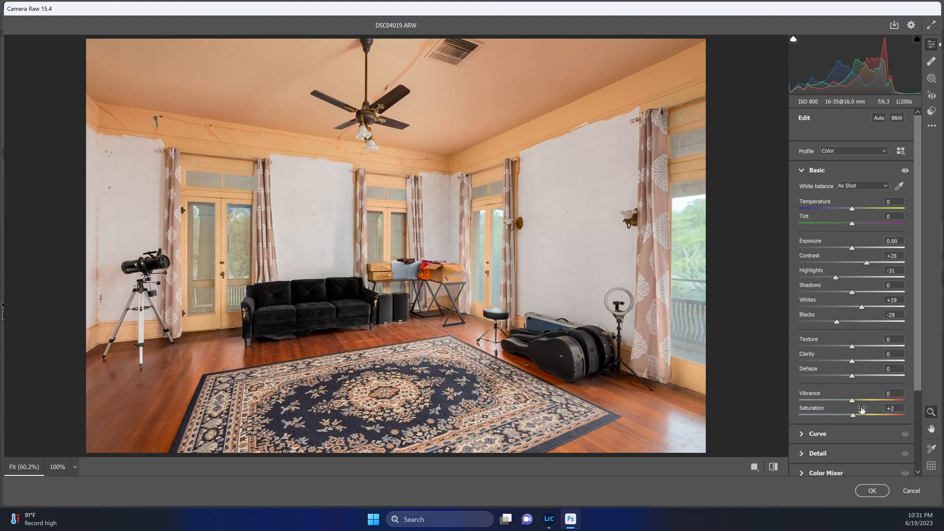
key("Return")
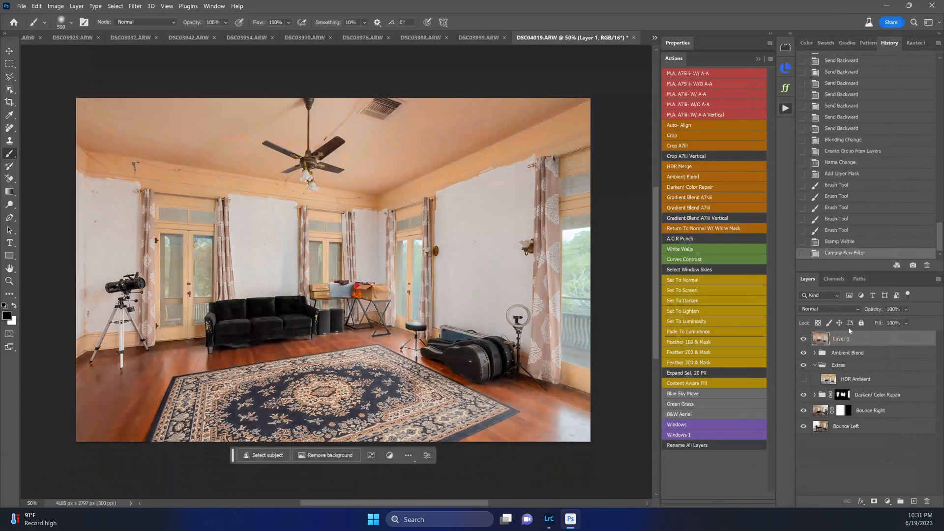
Leave the crop unchanged and save the finished living room image.
key("c")
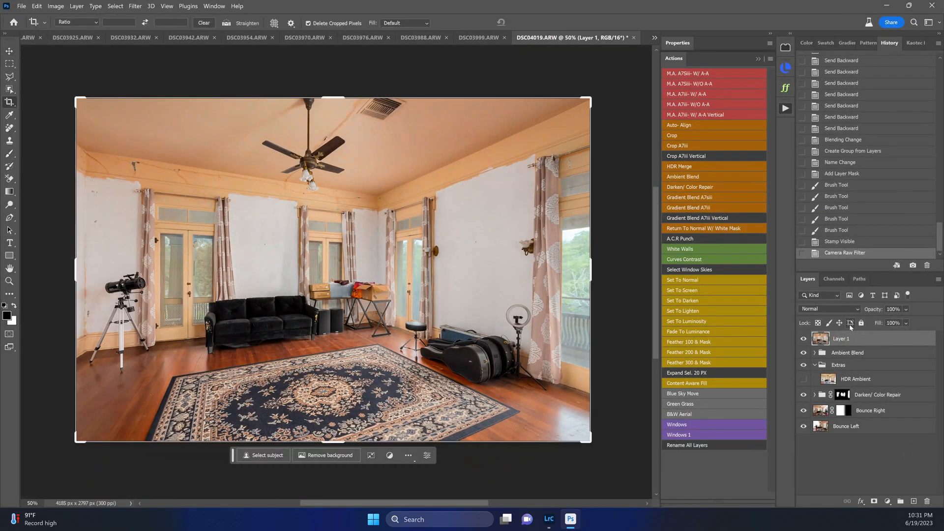
key("v")
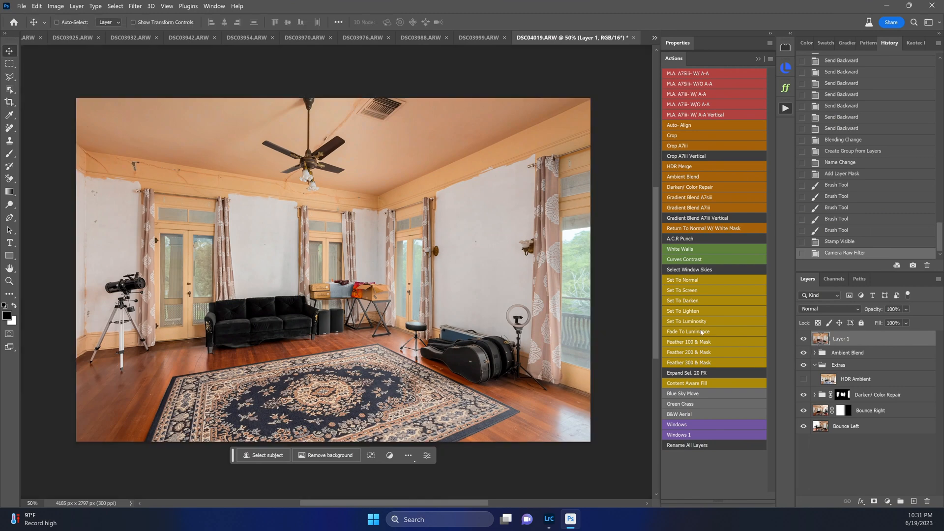
key("ctrl+s")
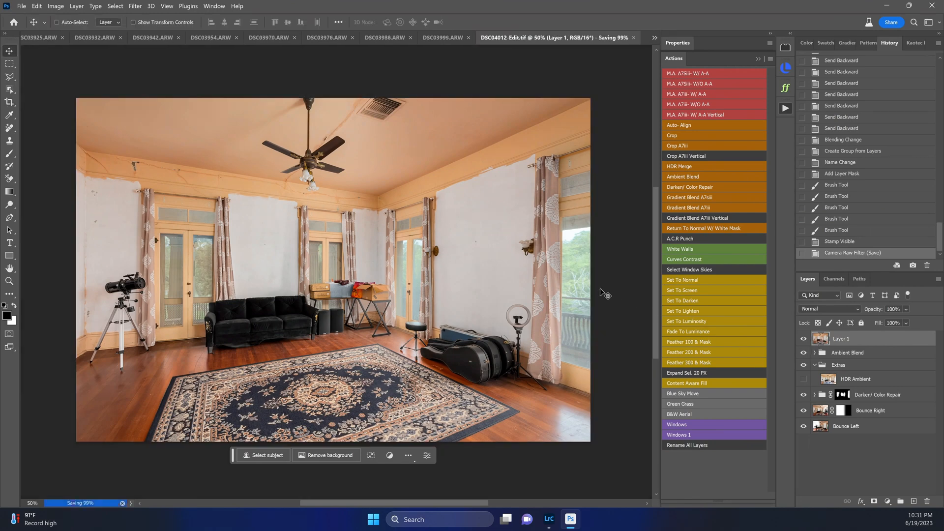
Switch to DSC03999.ARW and compare the bedroom with and without the Darken/ Color Repair group.
left_click(436, 40)
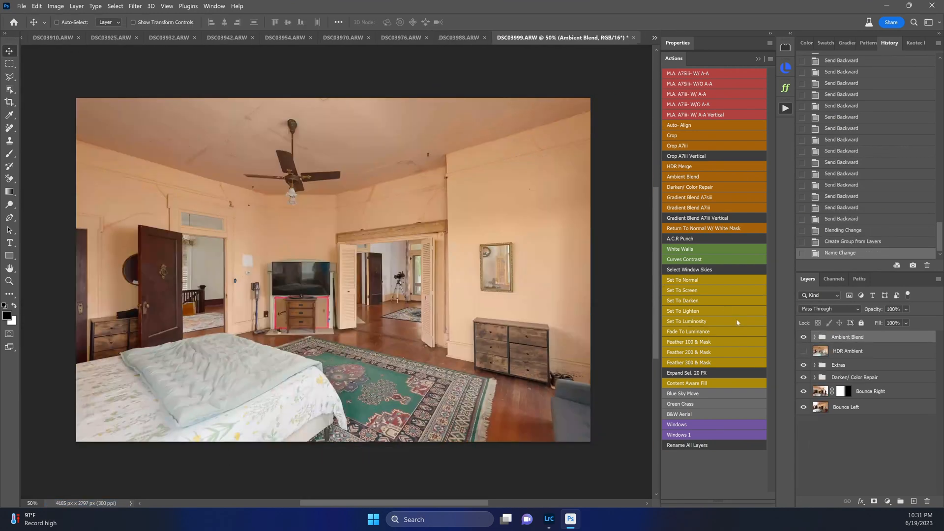
left_click(830, 380)
left_click(803, 377)
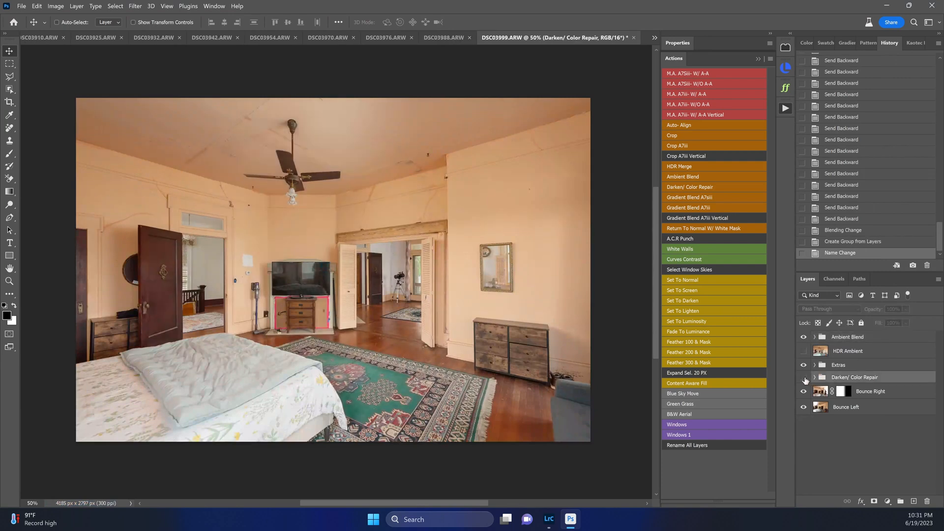
left_click(804, 378)
left_click(804, 378)
left_click(805, 378)
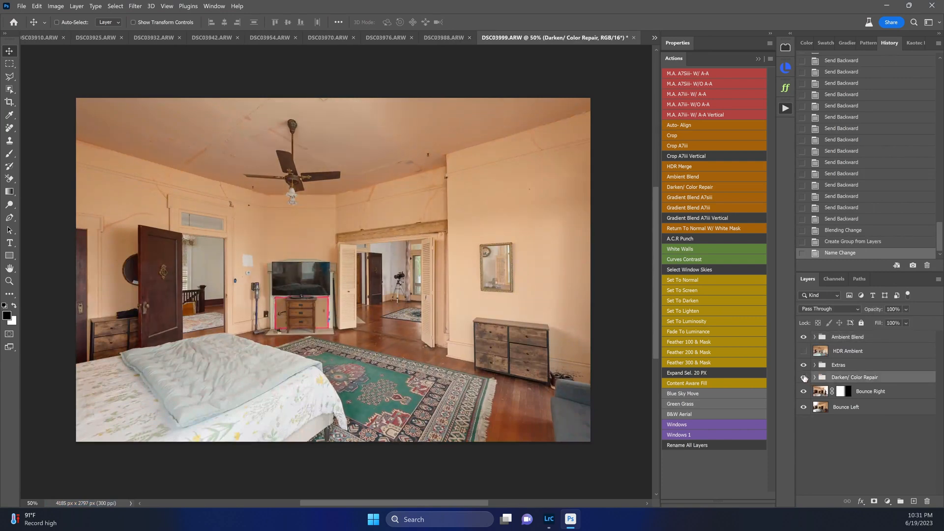
Move the Darken/ Color Repair group above Extras, compare its effect, and hide it.
left_click_drag(833, 380, 833, 361)
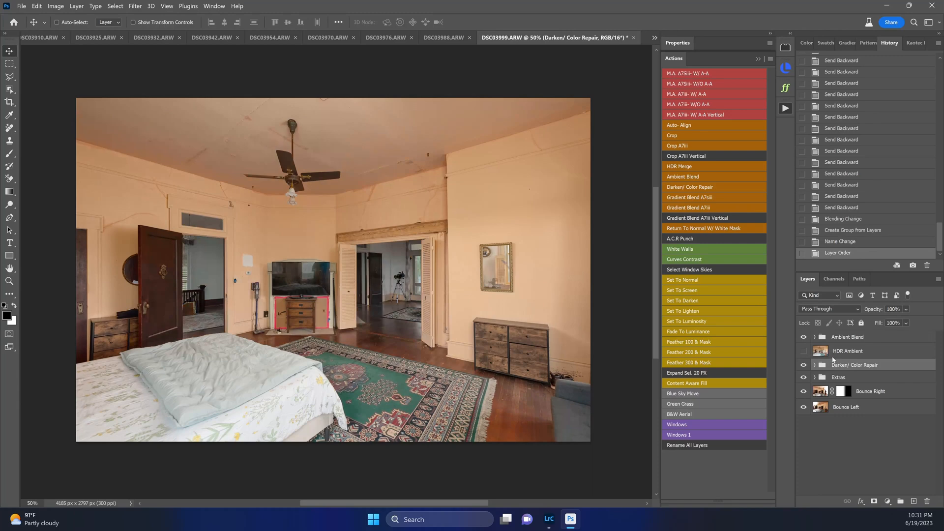
left_click(805, 367)
left_click(806, 367)
left_click(804, 366)
left_click(834, 379)
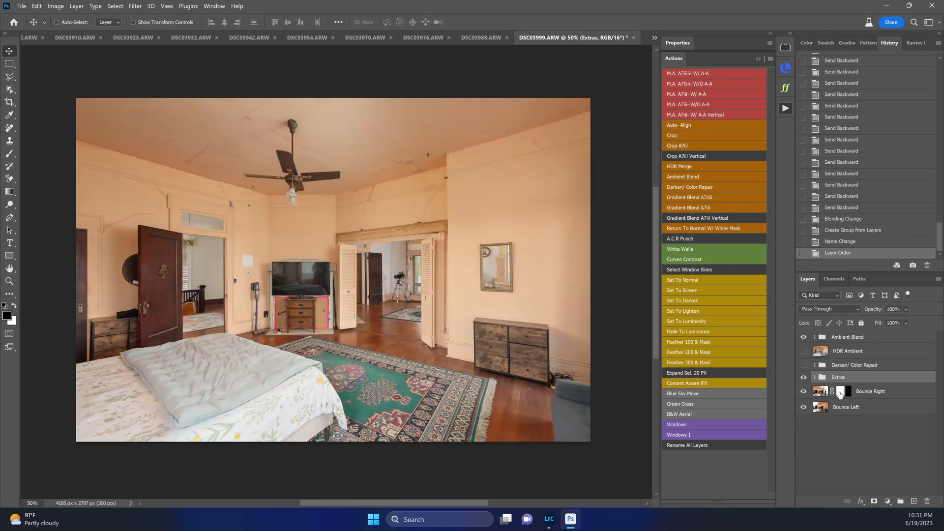
Quick-select the TV screen and fill that area with black on the Bounce Right layer mask.
left_click(842, 392)
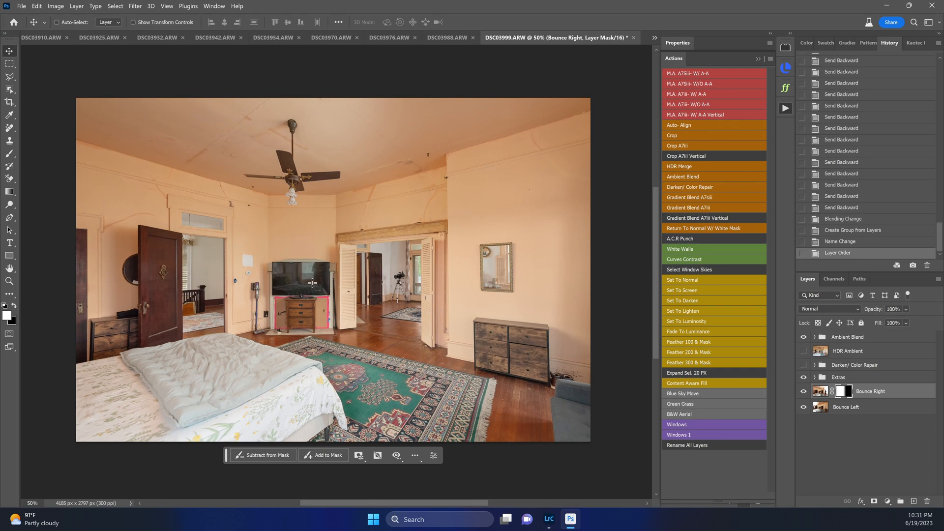
key("w")
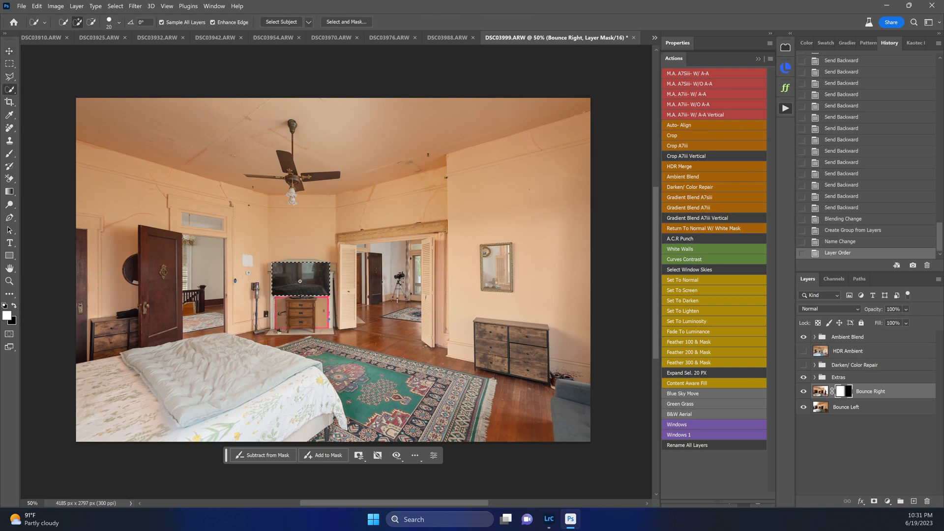
key("alt+BackSpace")
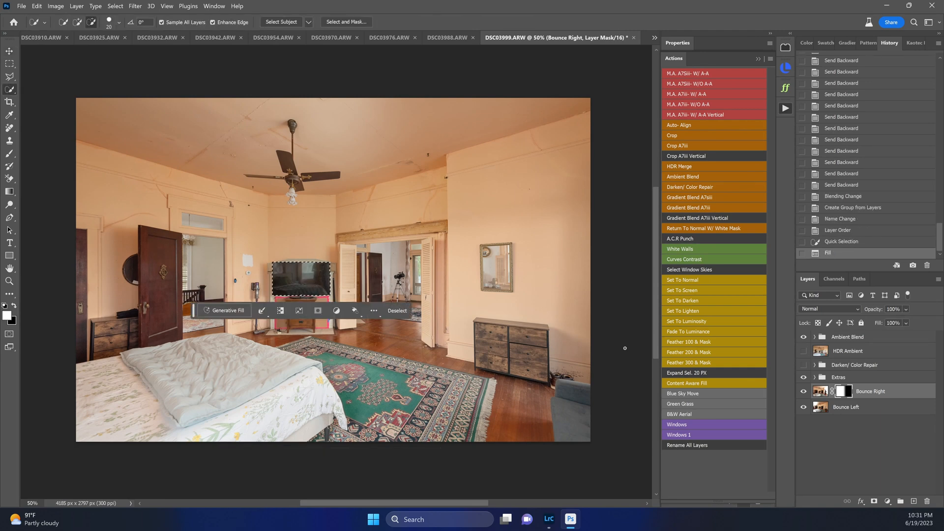
key("alt+BackSpace")
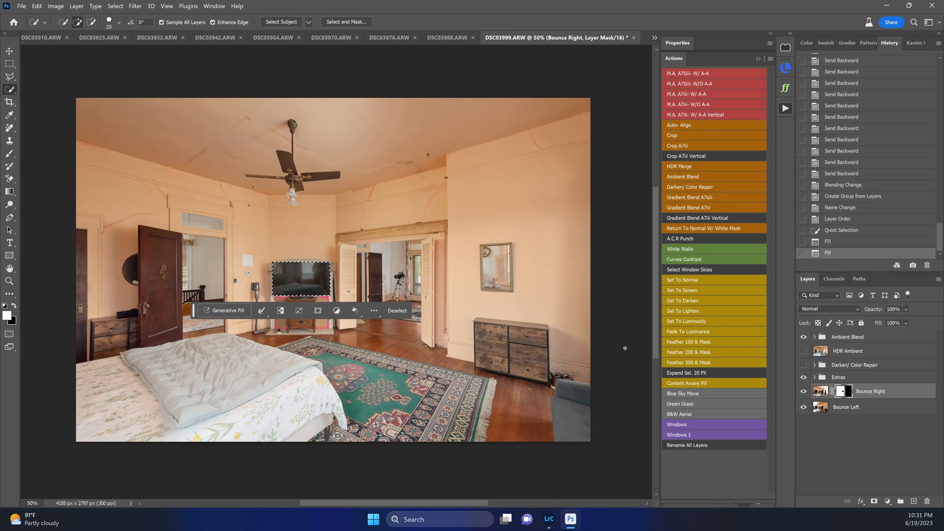
View the Extras group and the Bounce Left layer each on their own, restoring the other layers each time.
left_click(822, 379)
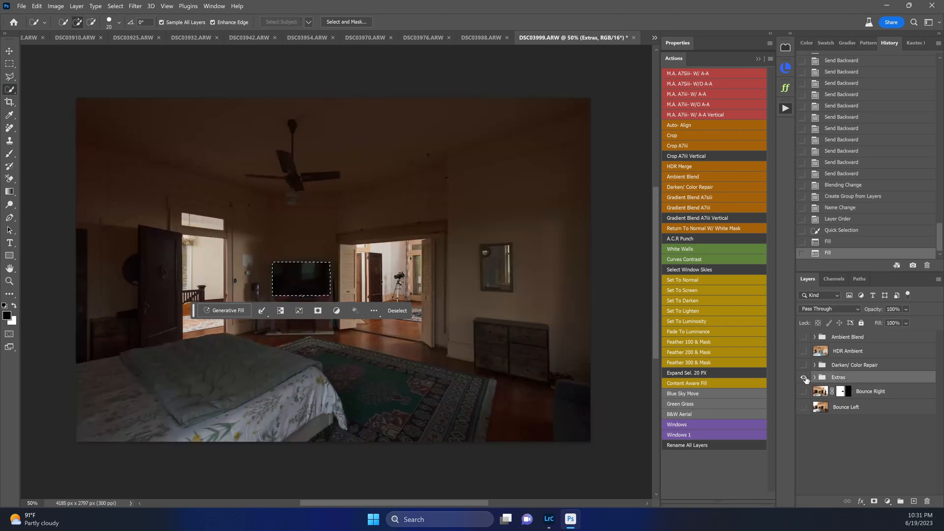
left_click(805, 378, "alt")
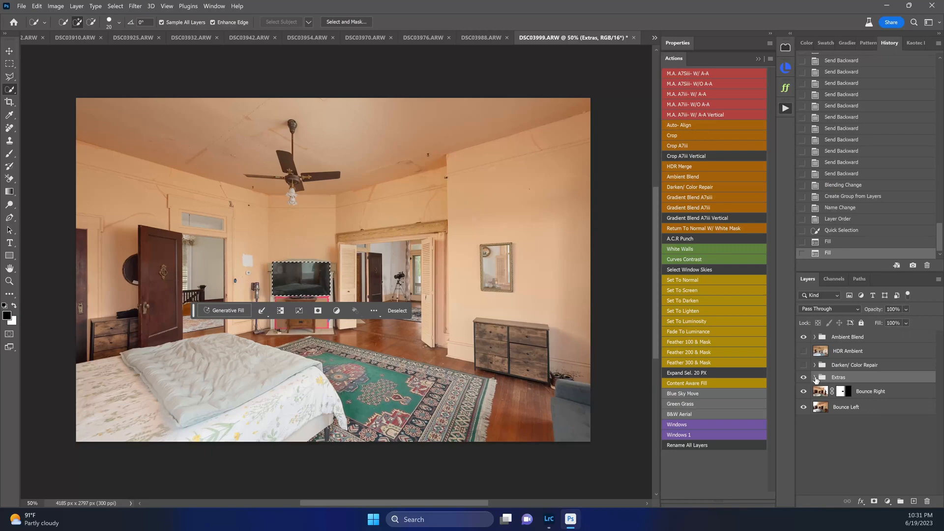
left_click(805, 408, "alt")
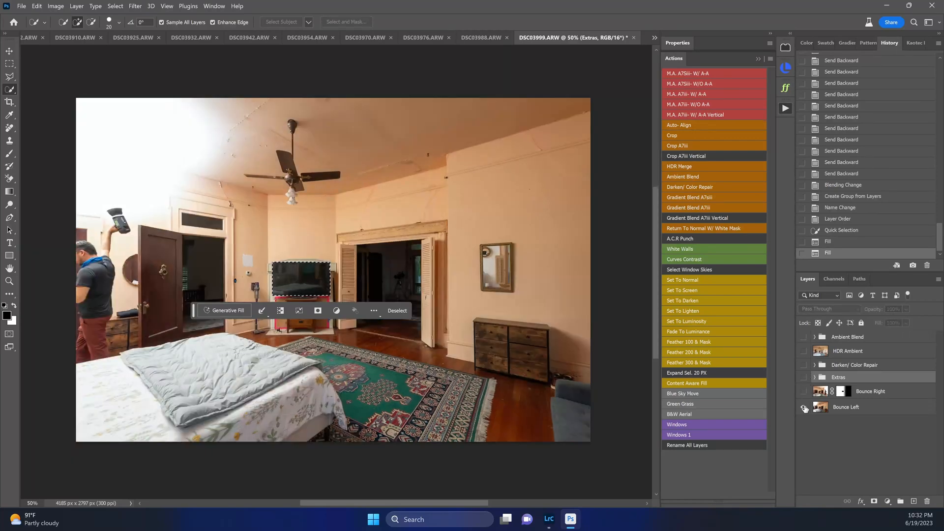
left_click(805, 408, "alt")
Compare the TV area with and without the Ambient Blend group, and view the HDR Ambient layer on its own before restoring the others.
left_click(843, 392)
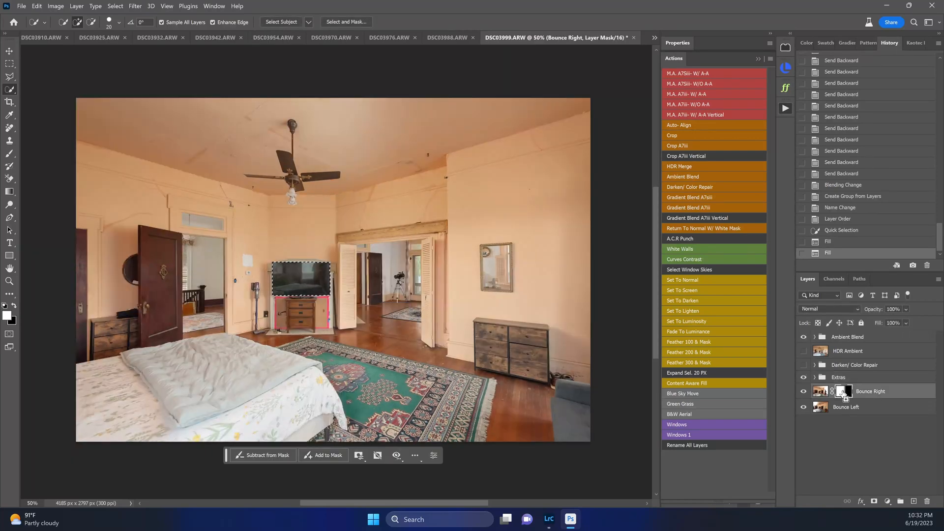
left_click(803, 338)
left_click(803, 339)
left_click_drag(313, 278, 564, 291)
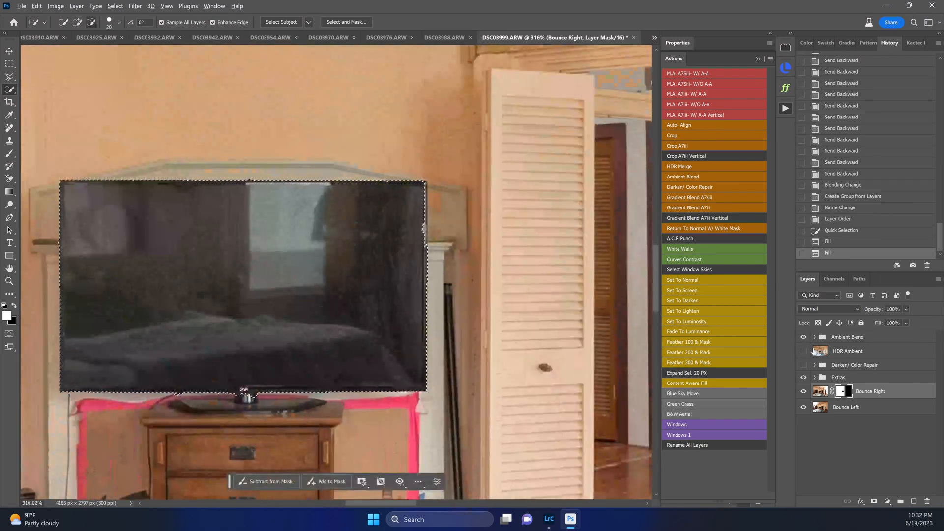
left_click(803, 351, "alt")
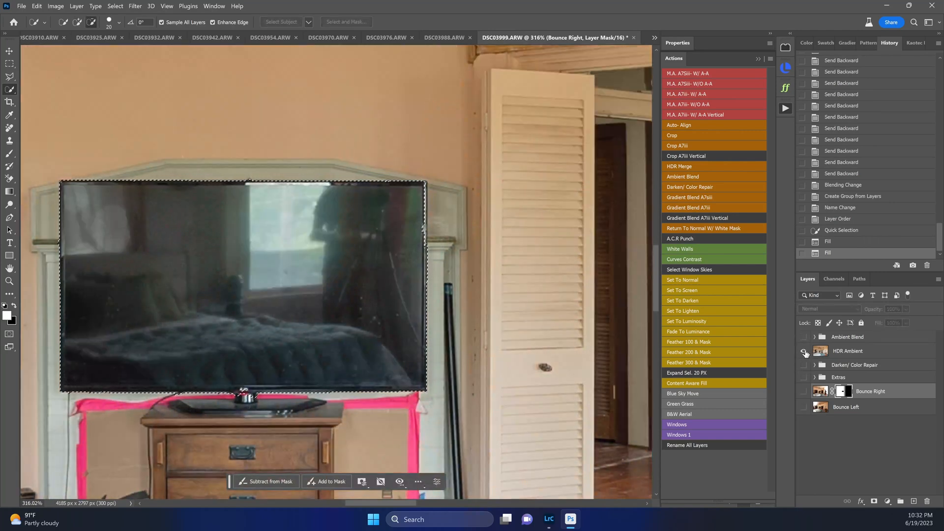
left_click(803, 351, "alt")
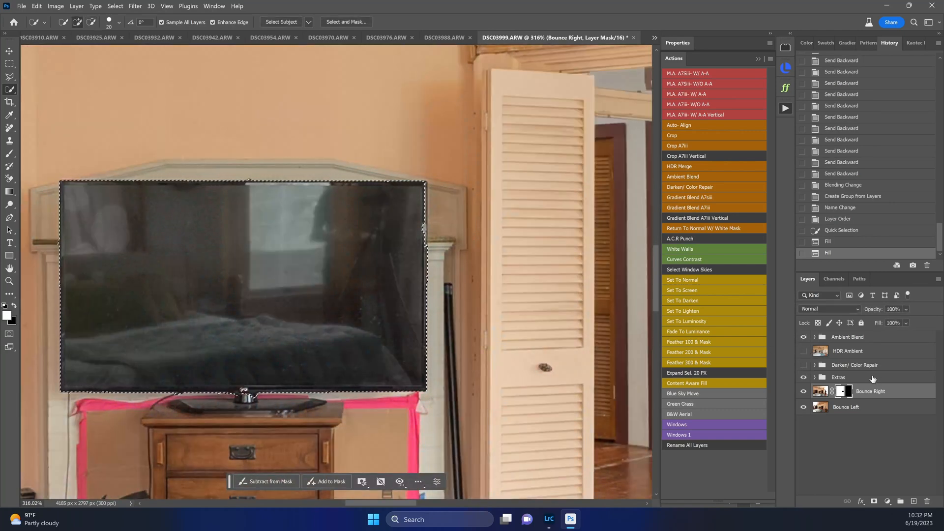
Mask the selected TV screen out of the Ambient Blend group with a new layer mask.
left_click(835, 338)
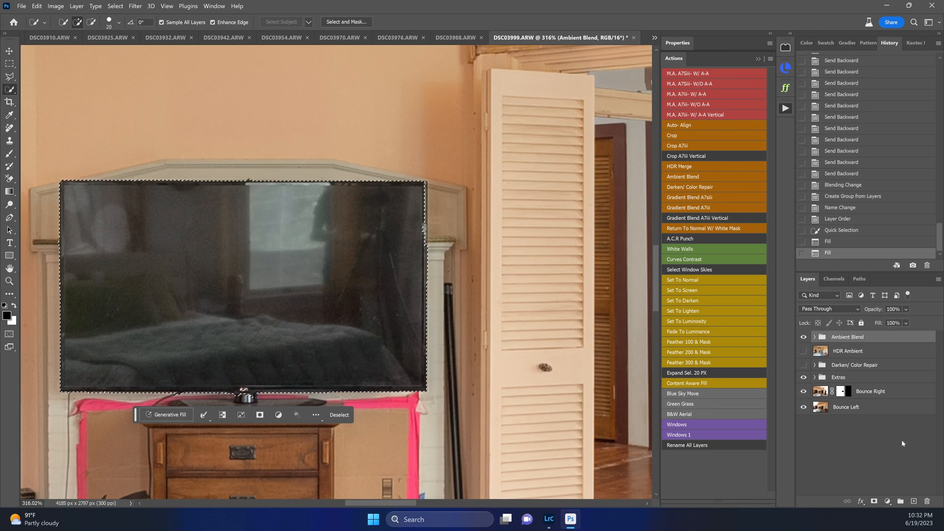
left_click(874, 501)
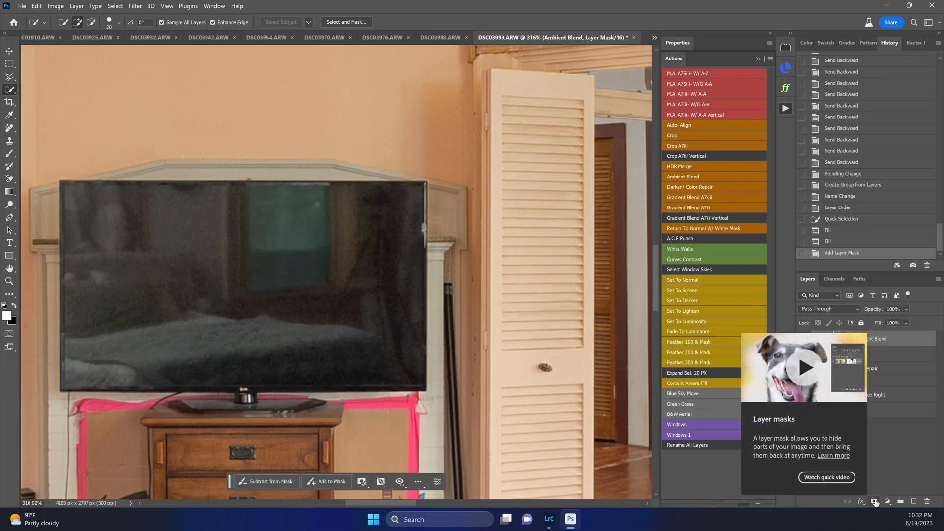
key("v")
key("ctrl+0")
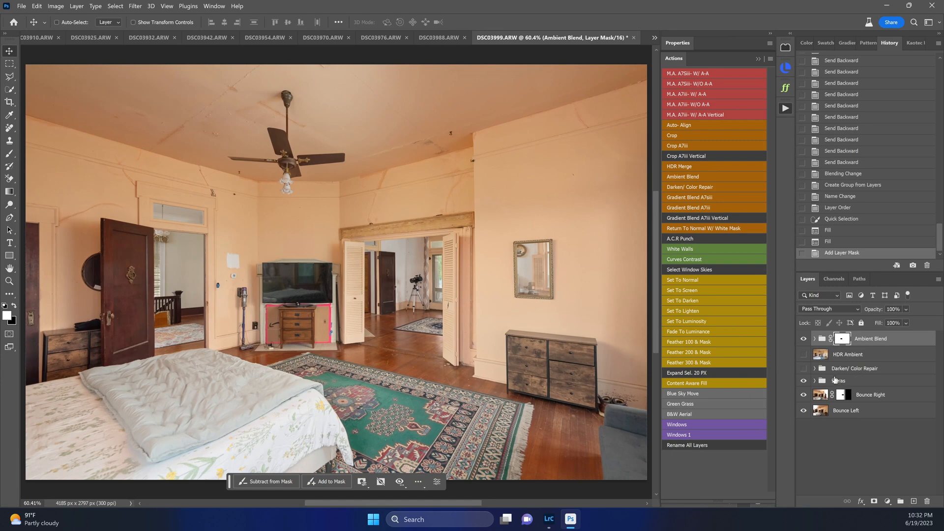
Stamp all visible layers into a new layer above the Ambient Blend group.
left_click(838, 380)
left_click(880, 340)
key("ctrl+shift+alt+e")
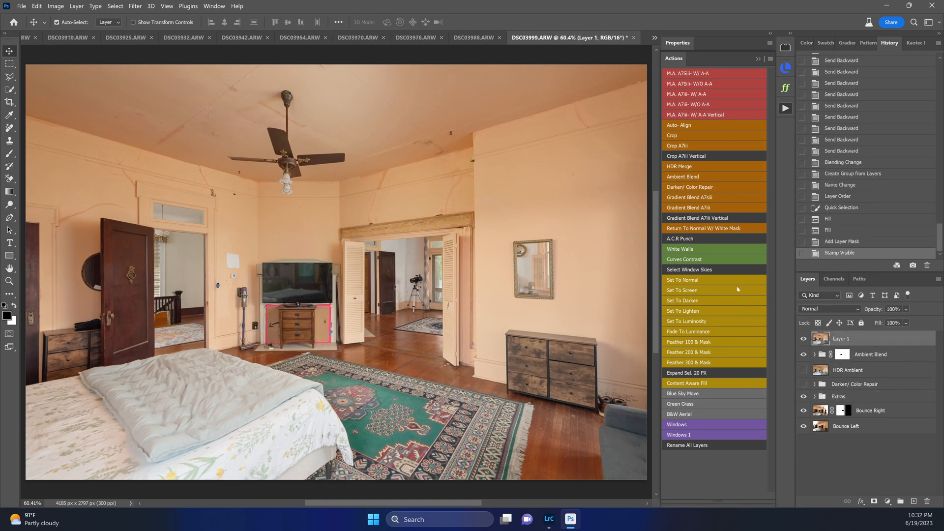
Apply Camera Raw auto tone to the stamped layer with exposure +0.10, contrast +18, and shadows, vibrance and saturation at 0.
key("ctrl+shift+a")
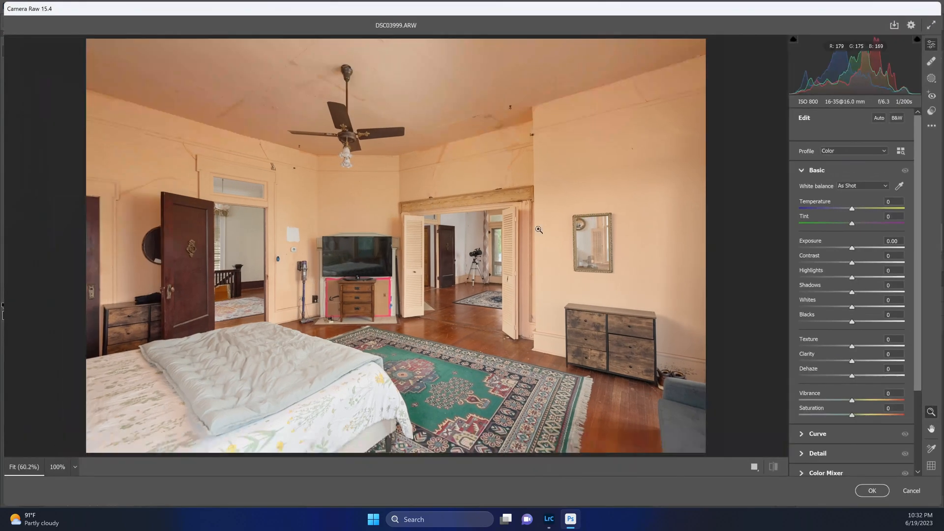
left_click(880, 118)
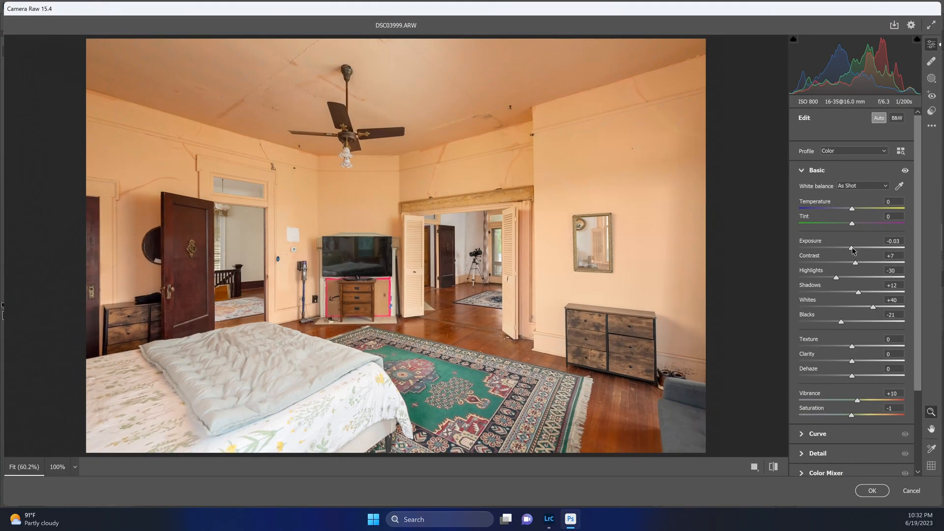
left_click_drag(852, 249, 863, 264)
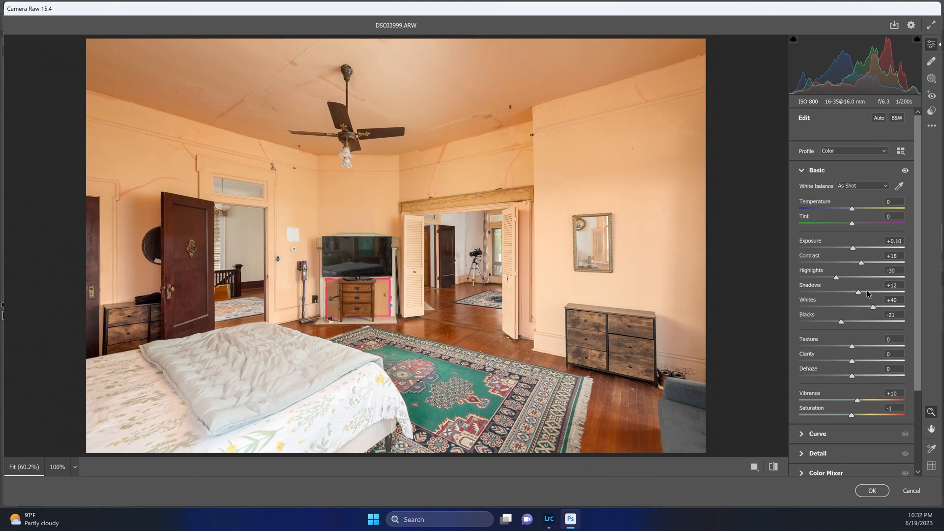
double_click(859, 293)
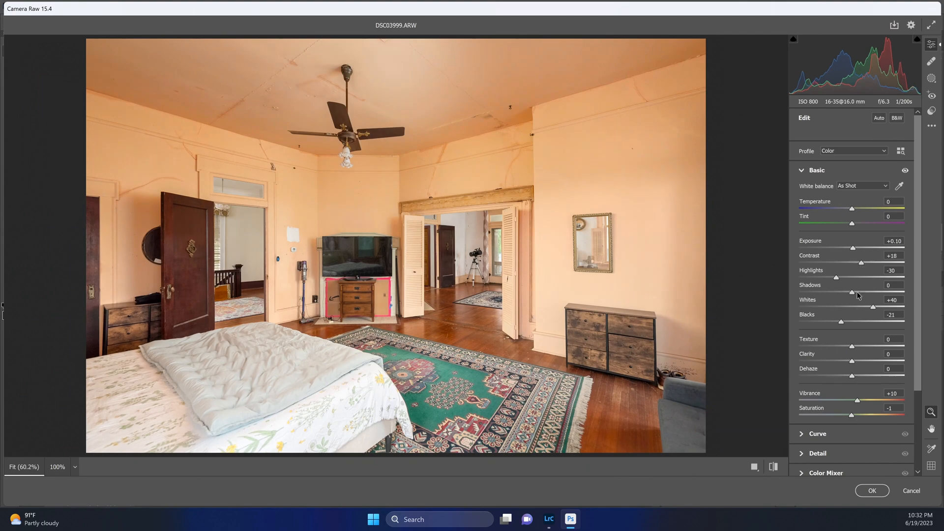
double_click(858, 401)
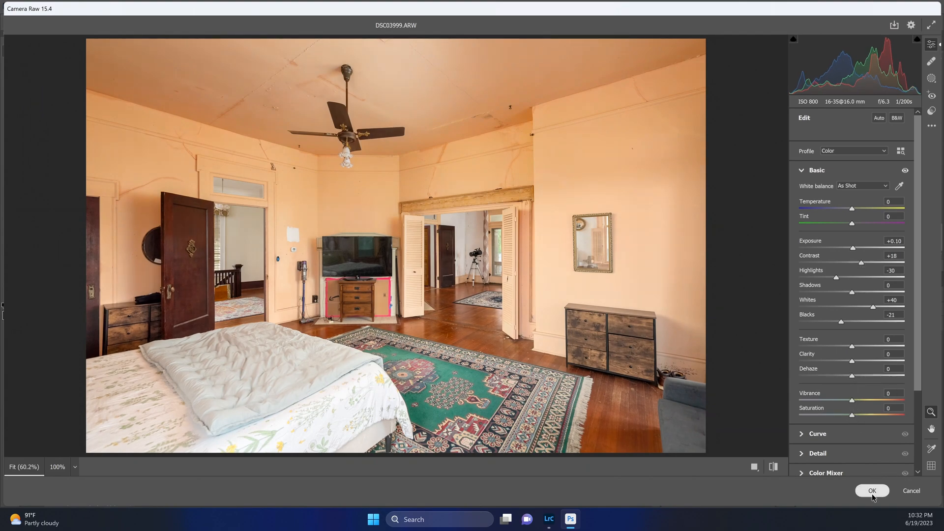
left_click(872, 491)
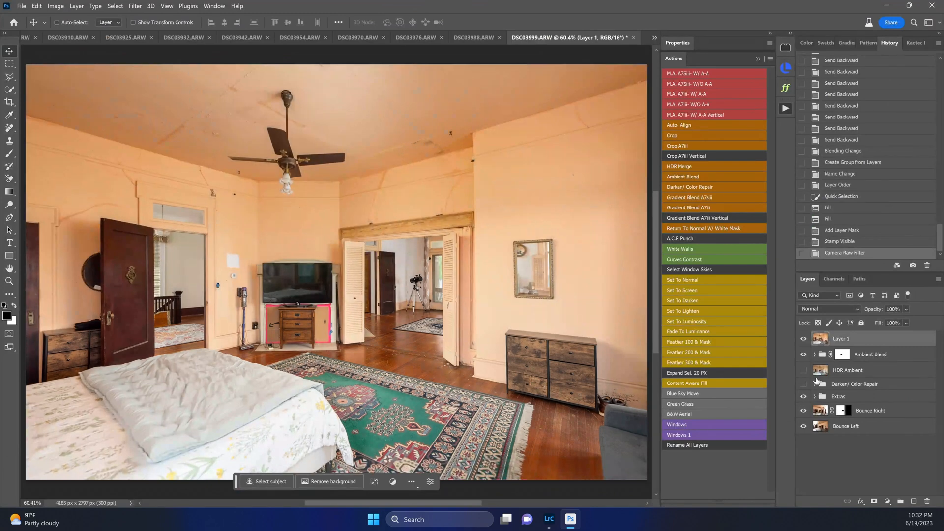
Erase the reflections along the right part of the TV screen using the Remove tool.
left_click_drag(307, 276, 346, 276)
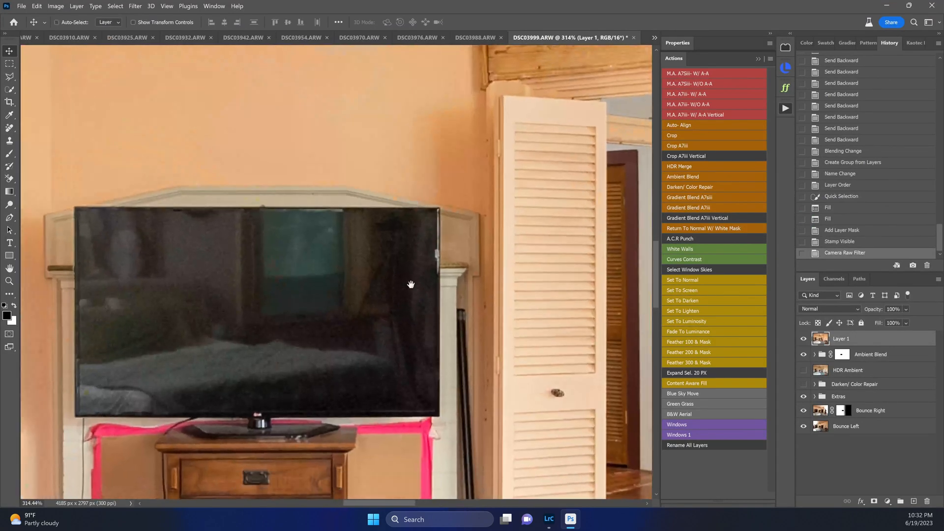
left_click_drag(411, 283, 454, 267)
key("j")
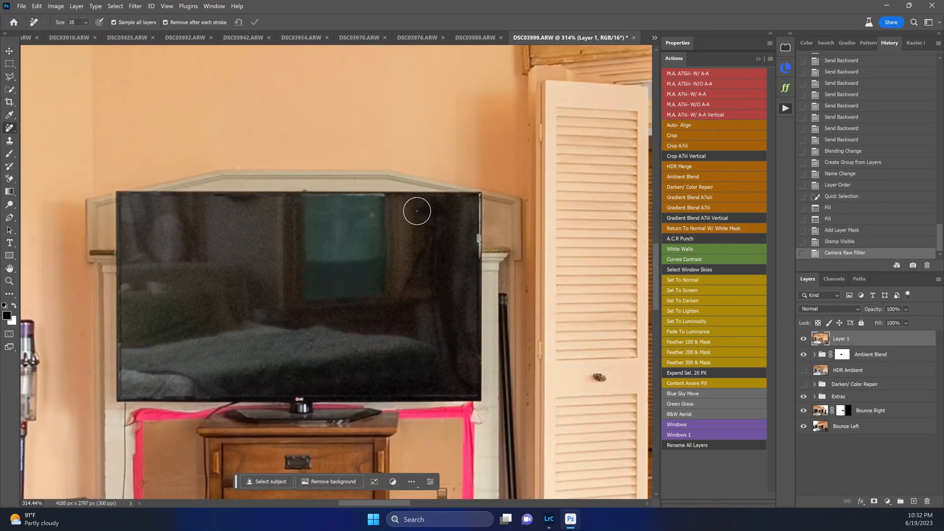
mouse_move(418, 212)
left_mouse_down()
mouse_move(434, 205)
mouse_move(389, 332)
left_mouse_up()
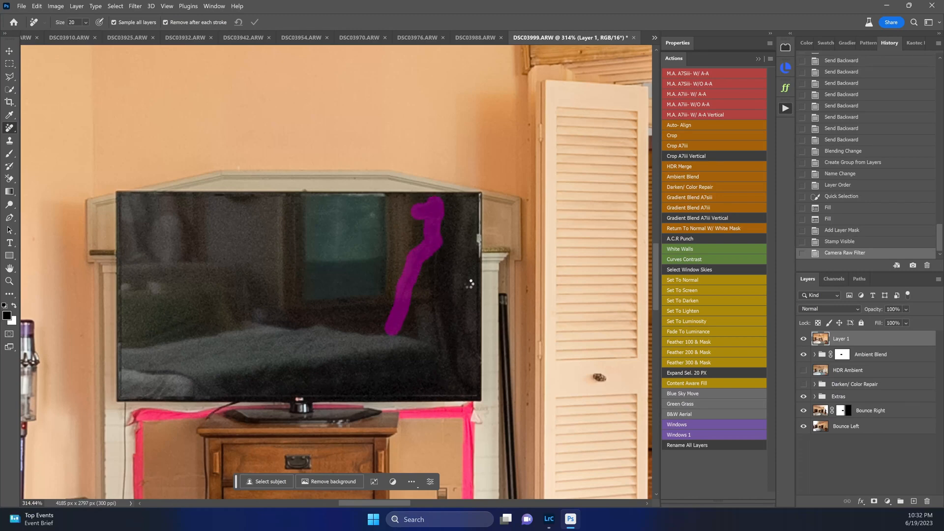
key("bracketright")
key("bracketright")
key("bracketright")
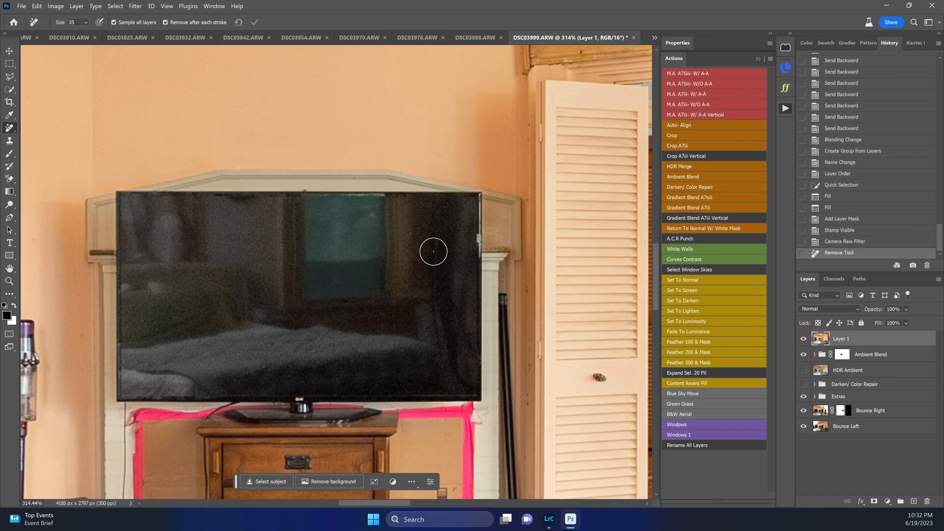
left_click_drag(433, 251, 447, 356)
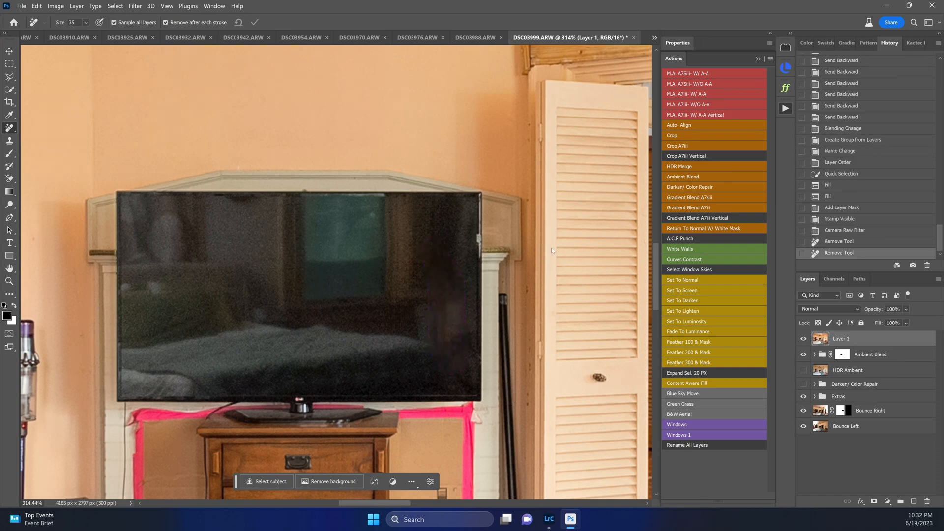
key("v")
key("ctrl+0")
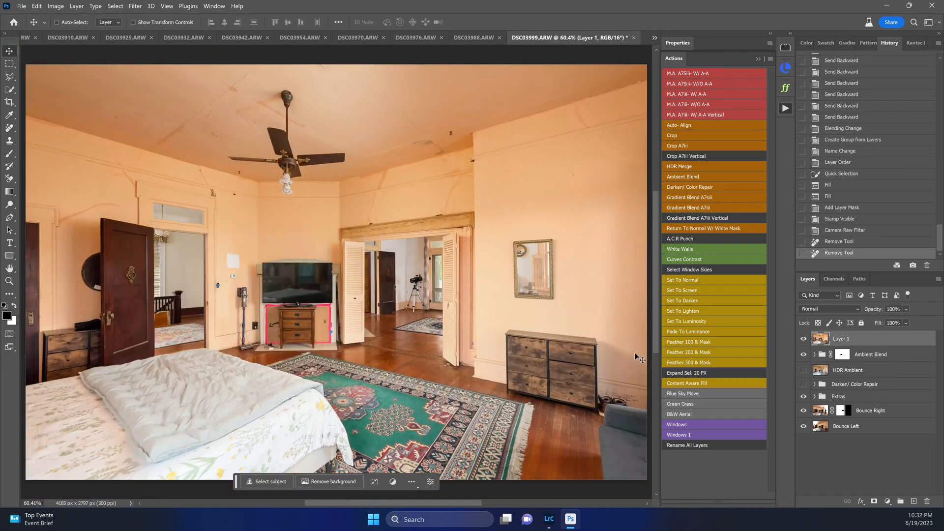
Check the framed wall mirror against the HDR Ambient layer and erase the reflected equipment on Layer 1 using the Remove tool.
scroll(539, 273, "up", 10)
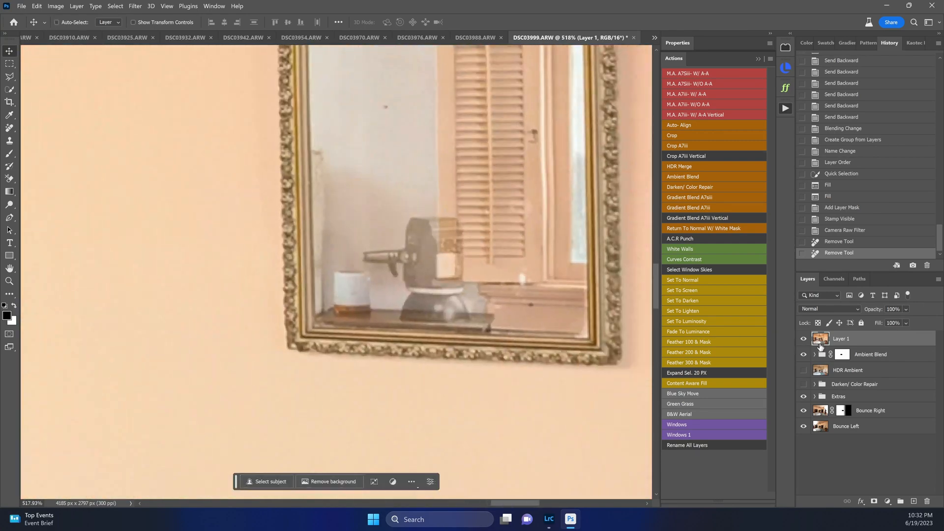
left_click(804, 371, "alt")
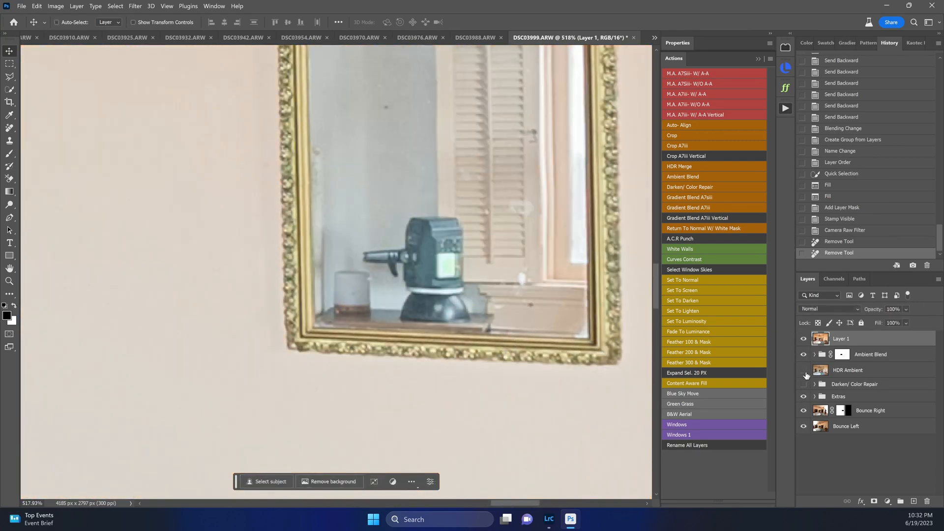
left_click(804, 371, "alt")
key("j")
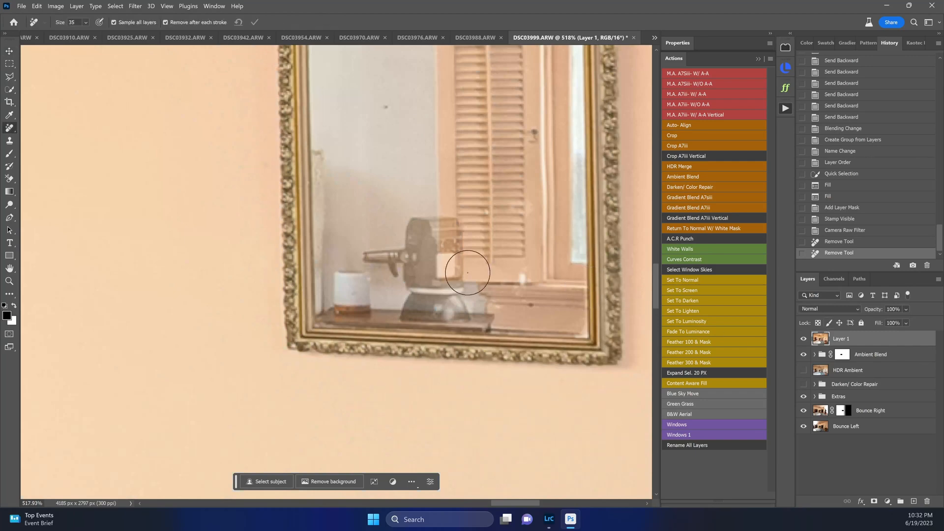
left_click(369, 257)
key("bracketright")
key("bracketright")
mouse_move(382, 258)
left_mouse_down()
mouse_move(432, 224)
mouse_move(454, 230)
mouse_move(451, 312)
mouse_move(407, 307)
mouse_move(420, 279)
mouse_move(400, 282)
left_mouse_up()
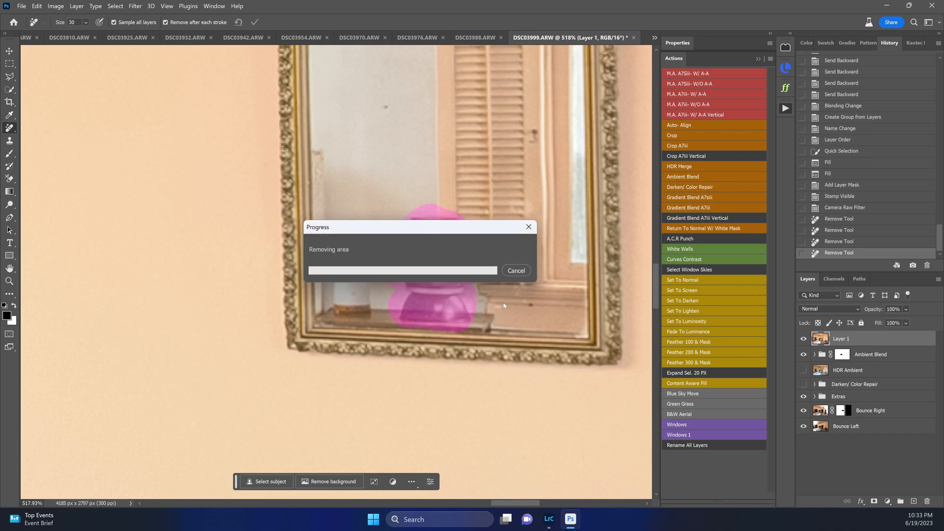
Save the finished bedroom photo and switch to DSC03988.ARW.
key("ctrl+0")
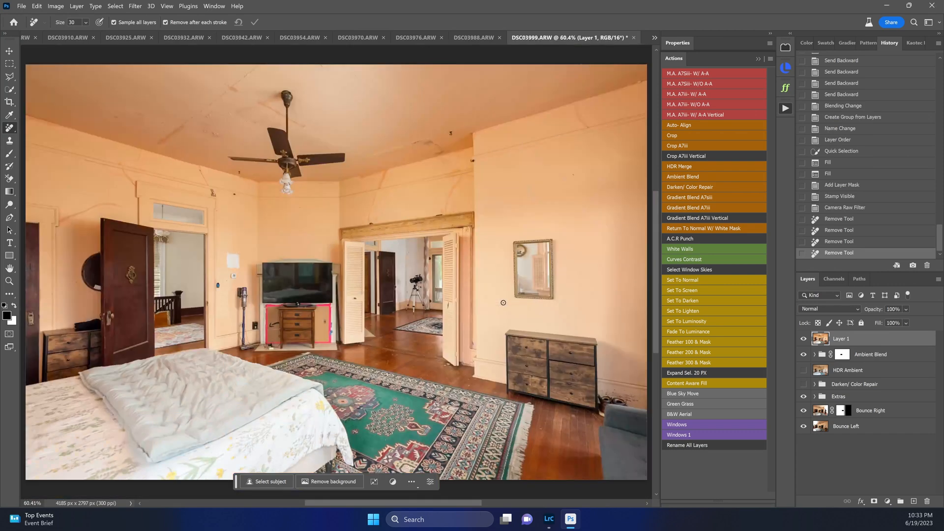
key("ctrl+s")
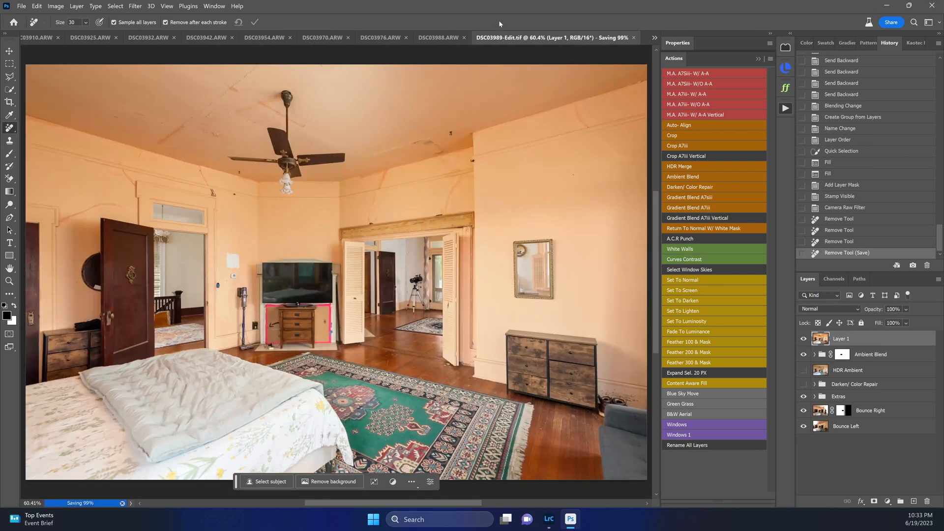
left_click(440, 38)
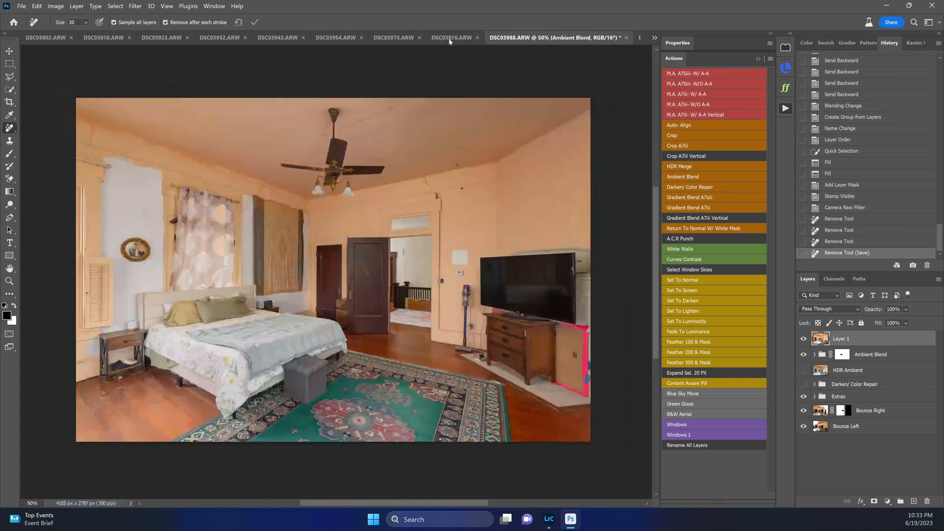
Compare the bedroom photo with and without the Darken/ Color Repair group.
left_click(811, 378)
left_click(804, 378)
left_click(804, 378)
left_click(804, 378)
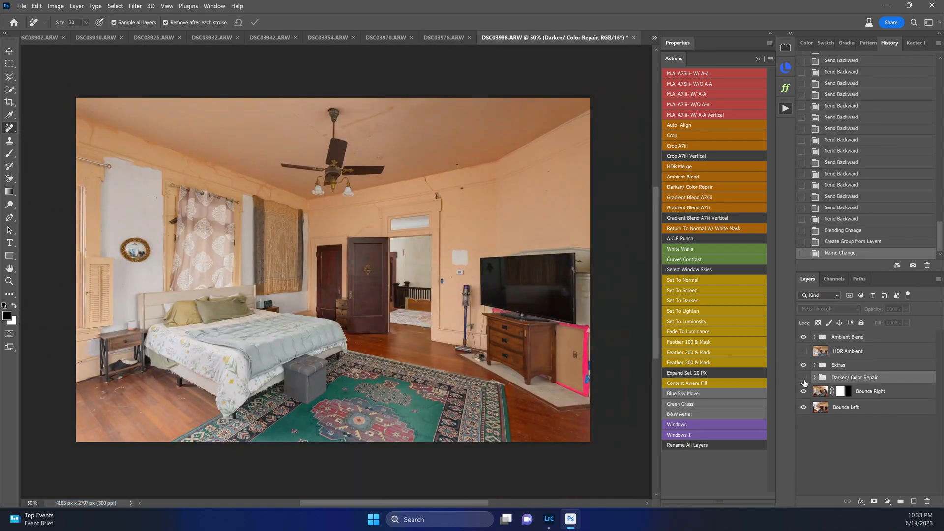
left_click(805, 377)
left_click(804, 378)
Examine the oval wall mirror with the Darken/ Color Repair group shown alone and hidden, restoring all the layers.
left_click_drag(128, 241, 171, 249)
left_click_drag(394, 378, 555, 362)
left_click(808, 378)
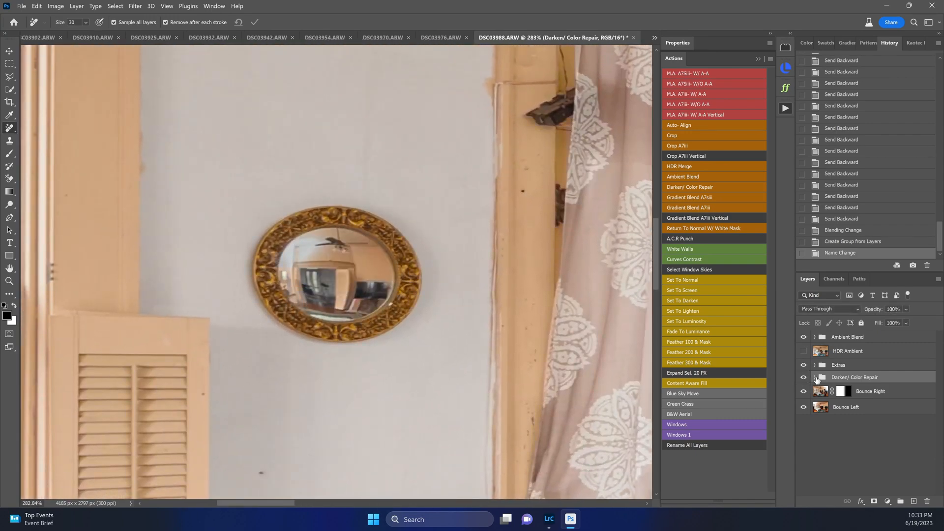
left_click(809, 379, "alt")
left_click(809, 379, "alt")
left_click(808, 379, "alt")
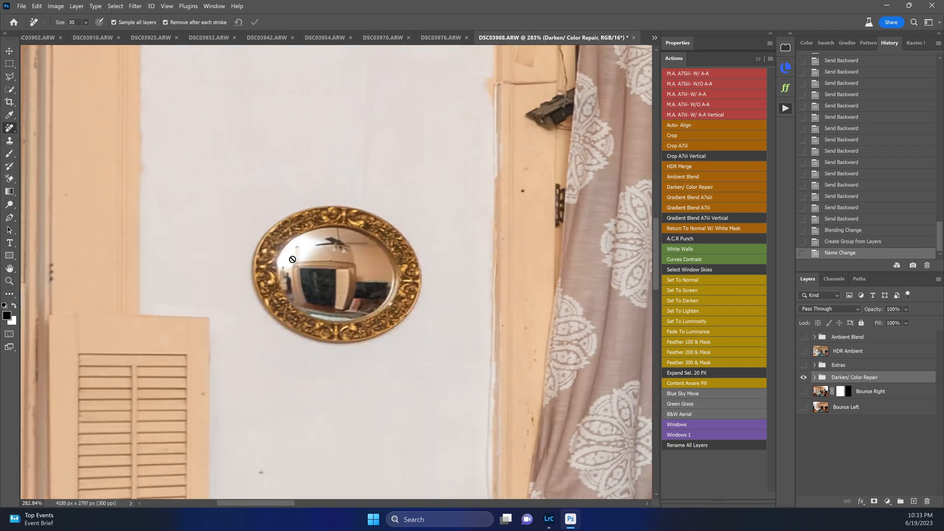
left_click(804, 377, "alt")
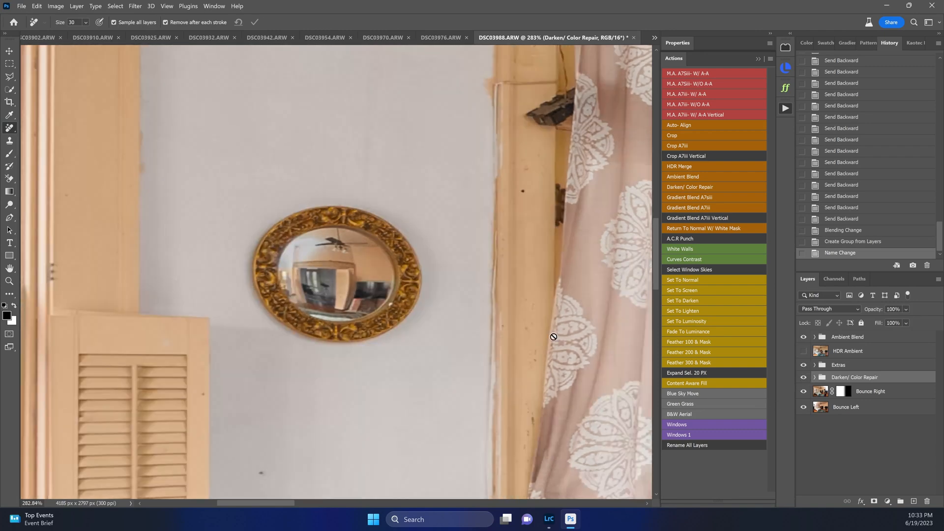
left_click(804, 378)
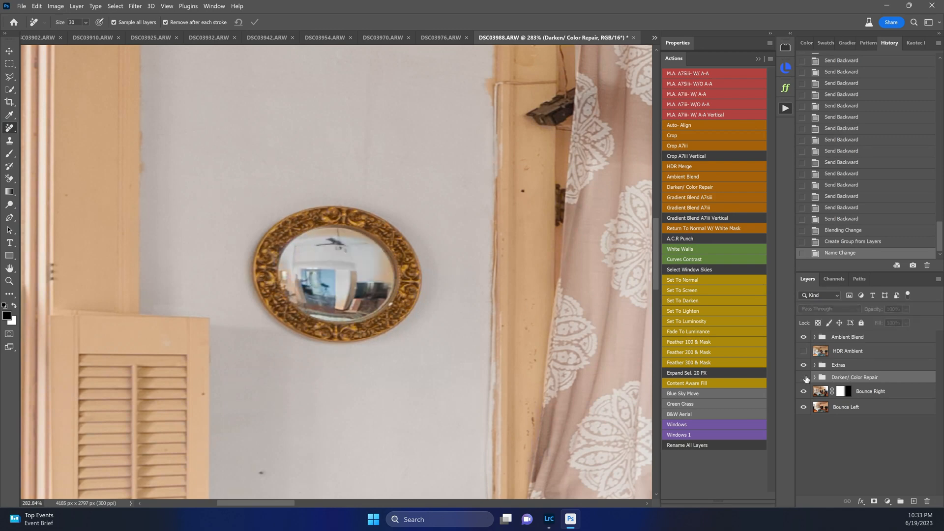
left_click(804, 378)
Add a black mask to the Darken/ Color Repair group and paint it white over the oval mirror's glass with a small brush.
left_click(874, 502, "alt")
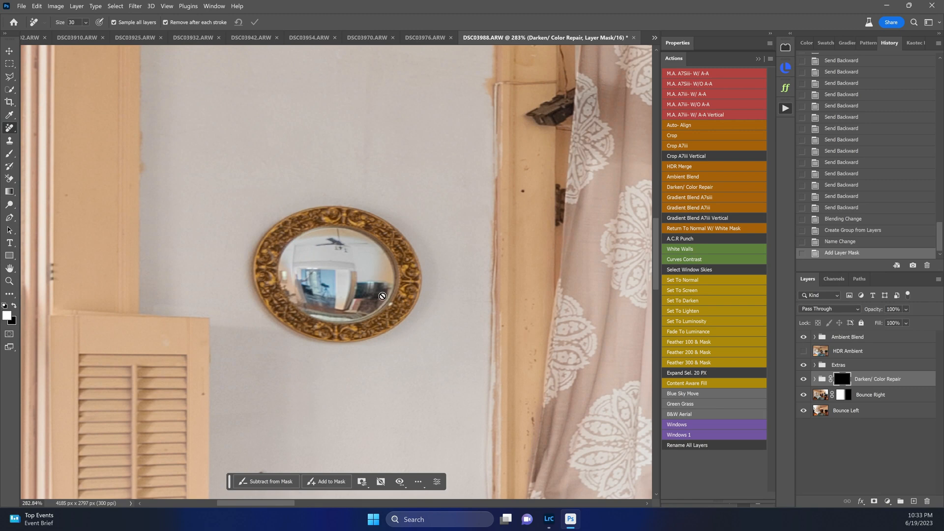
key("b")
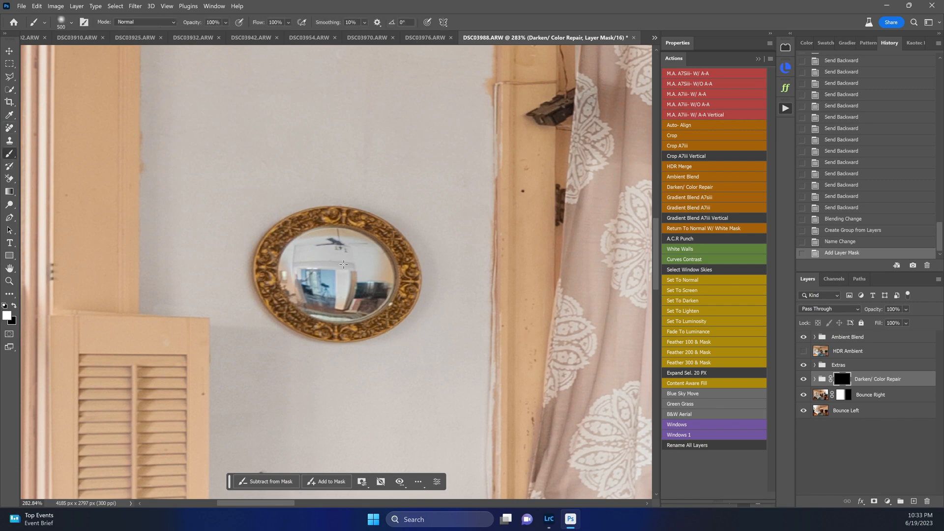
key("bracketleft")
key("bracketleft")
key("bracketleft")
key("bracketleft")
key("bracketleft")
key("bracketleft")
key("bracketleft")
key("bracketleft")
key("bracketleft")
key("bracketleft")
key("bracketleft")
key("bracketleft")
key("bracketleft")
key("bracketleft")
key("bracketleft")
key("bracketleft")
key("bracketleft")
mouse_move(333, 270)
left_mouse_down()
mouse_move(348, 258)
mouse_move(309, 241)
mouse_move(300, 278)
mouse_move(362, 261)
mouse_move(343, 230)
mouse_move(321, 270)
mouse_move(327, 299)
mouse_move(370, 254)
mouse_move(317, 231)
mouse_move(287, 255)
mouse_move(364, 235)
left_mouse_up()
key("v")
key("ctrl+0")
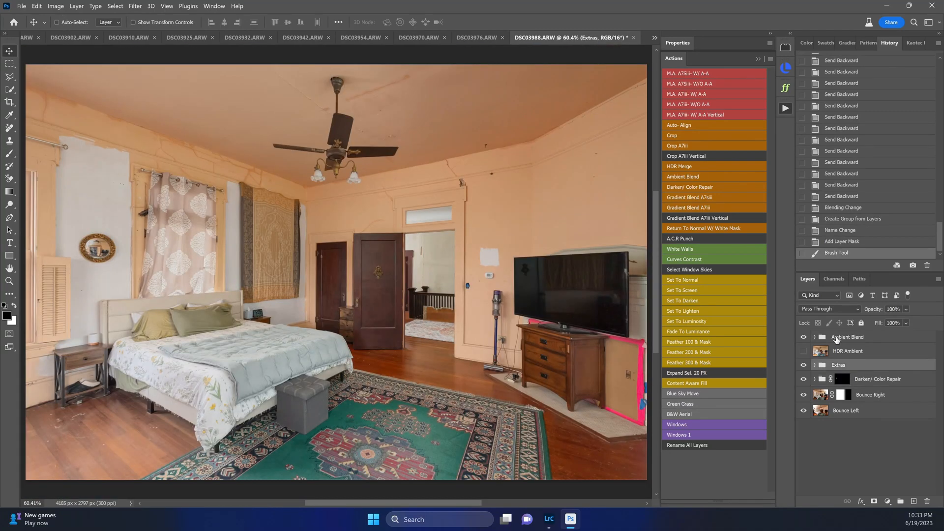
Brighten the HDR Ambient (50% Luminosity) layer in the Ambient Blend group using Camera Raw, with Exposure +0.75 and lowered Highlights.
left_click(856, 337)
left_click(815, 337)
left_click(851, 373)
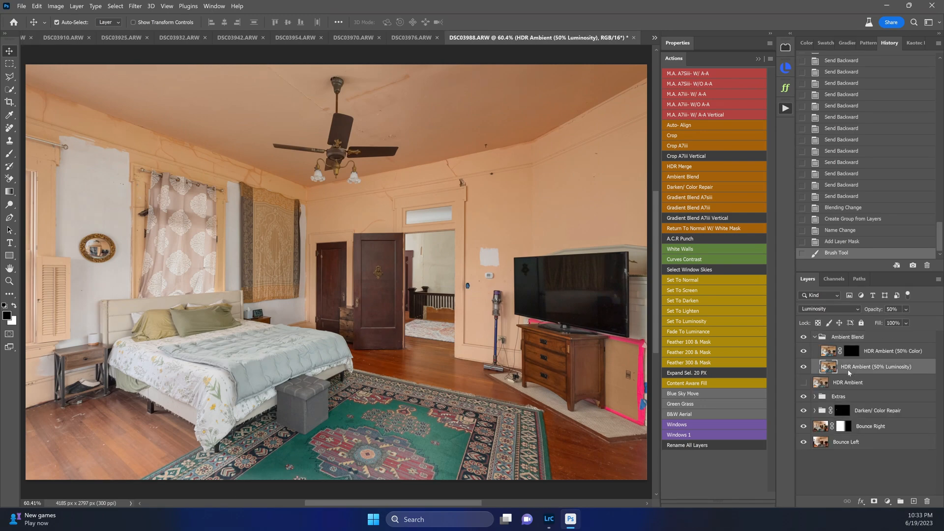
key("ctrl+shift+a")
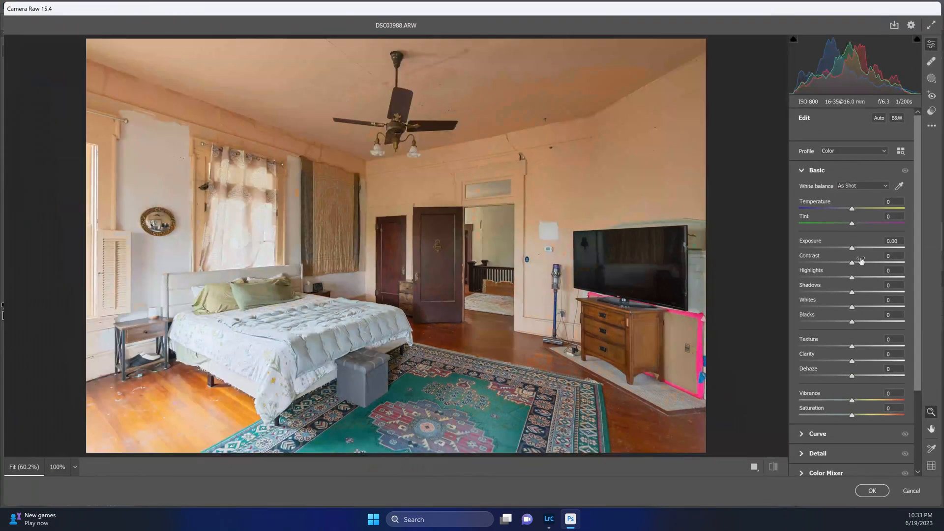
left_click_drag(854, 249, 862, 260)
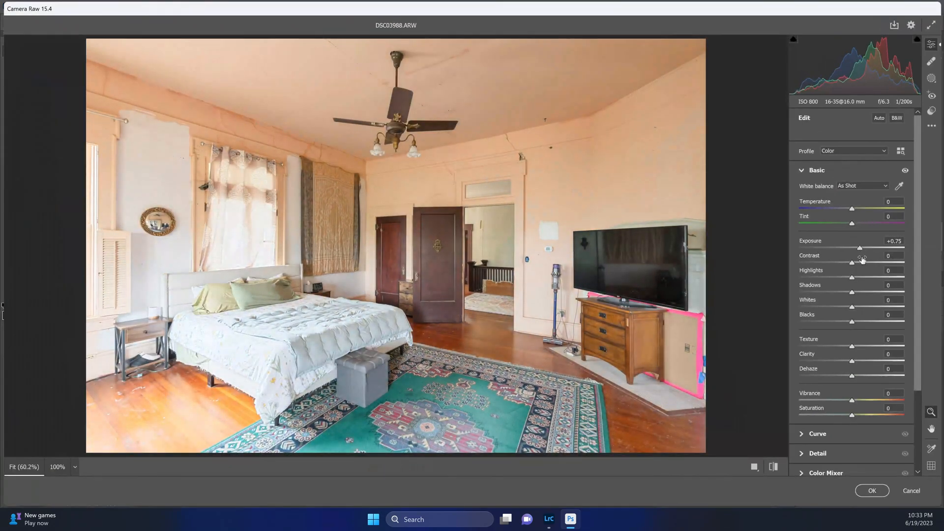
left_click(831, 278)
left_click(871, 491)
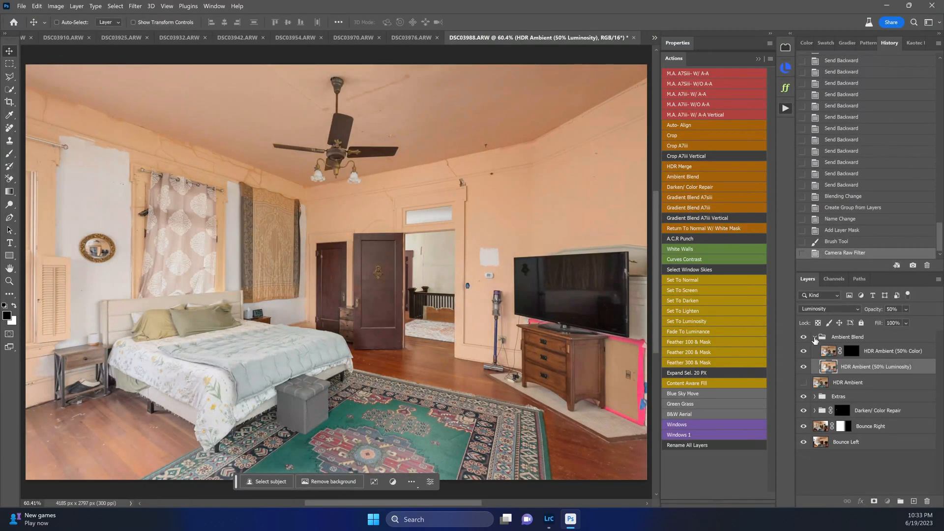
left_click(815, 338)
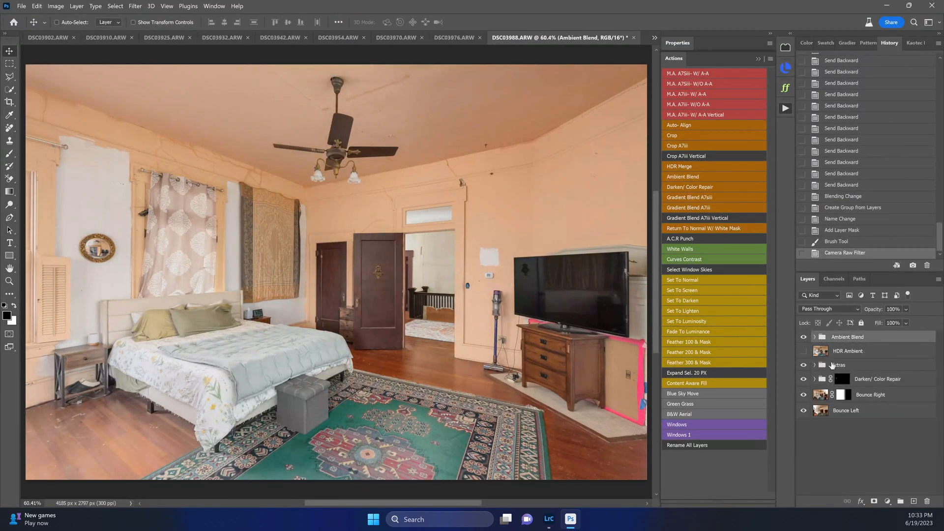
Compare the bedroom photo with and without the Extras group, leaving the group shown.
left_click(840, 365)
left_click(804, 365)
left_click(803, 365)
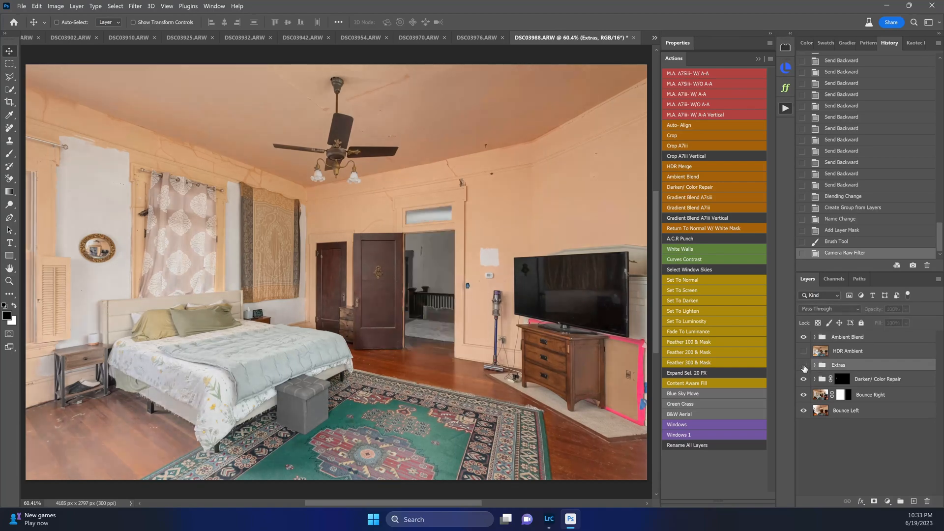
left_click(803, 365)
Finish a stamped copy of the visible layers with Camera Raw Auto tone, Shadows and Vibrance at 0, plus the Curves Contrast action.
left_click(858, 339)
key("ctrl+shift+alt+e")
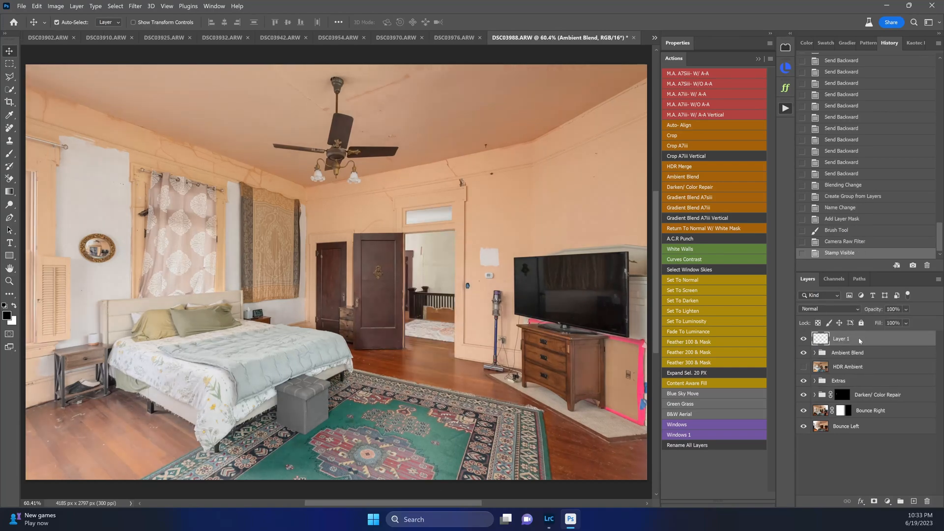
key("ctrl+shift+a")
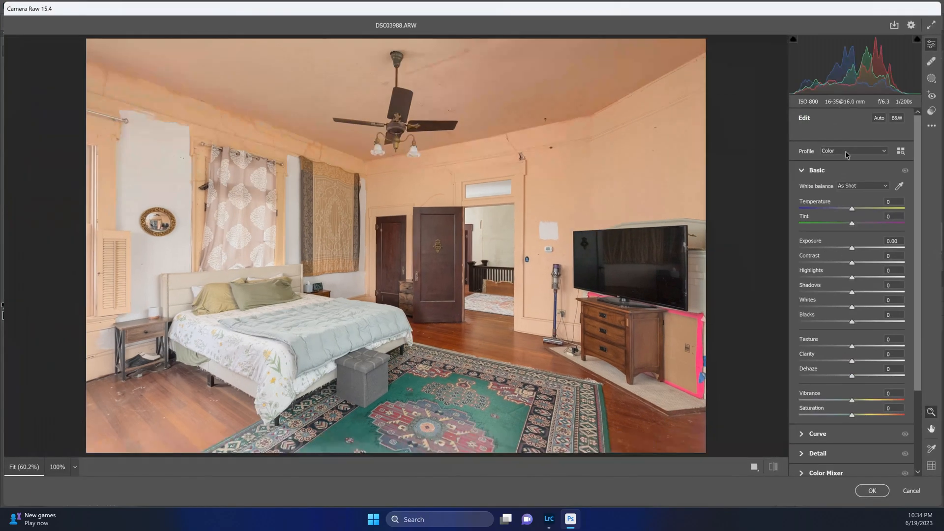
left_click(880, 119)
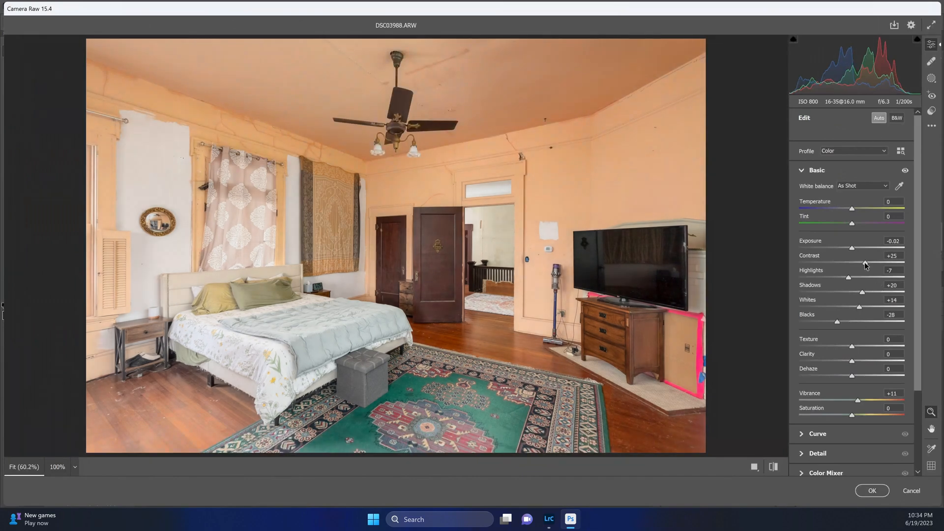
double_click(861, 292)
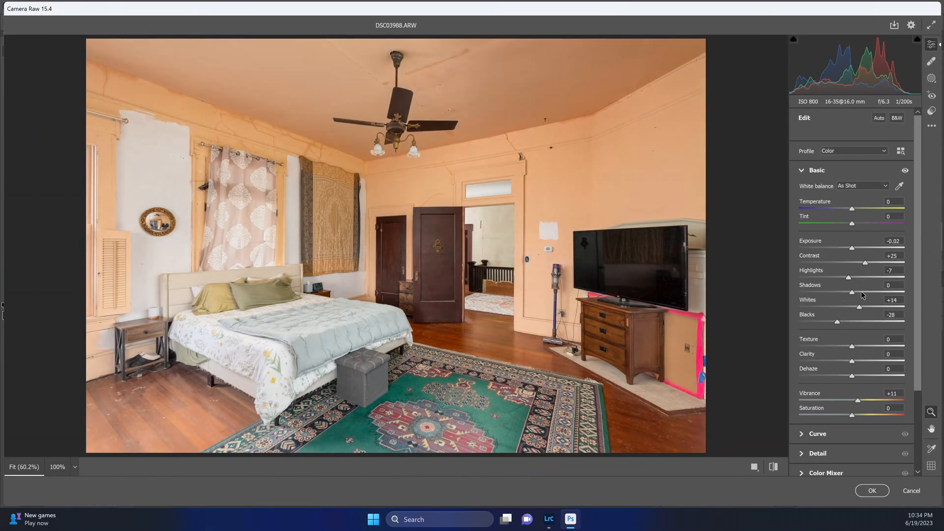
double_click(858, 401)
left_click(868, 494)
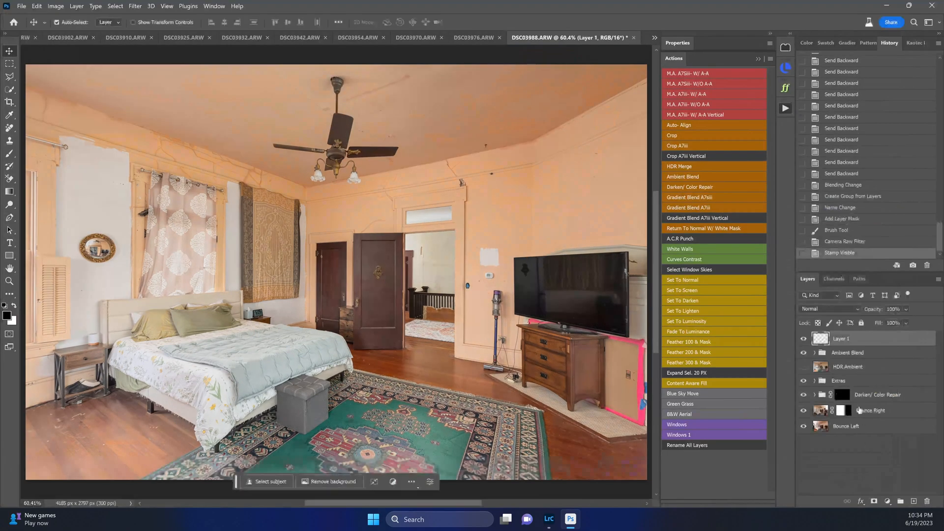
left_click(723, 261)
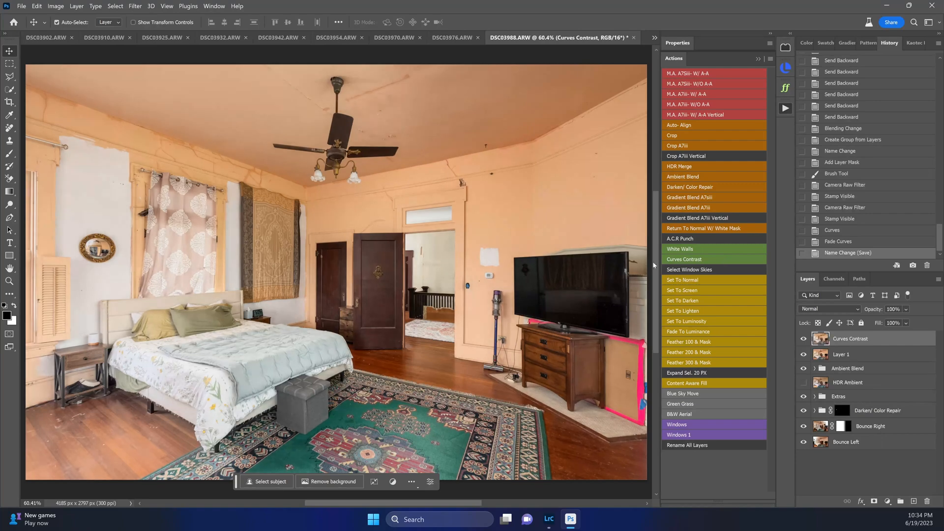
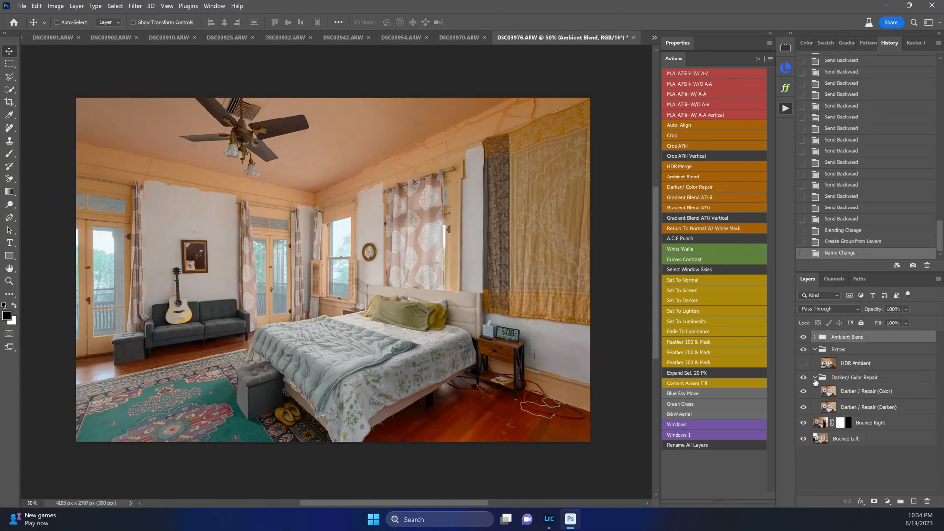
Compare DSC03976.ARW with and without the Darken/ Color Repair group, leaving the group hidden.
left_click(803, 378)
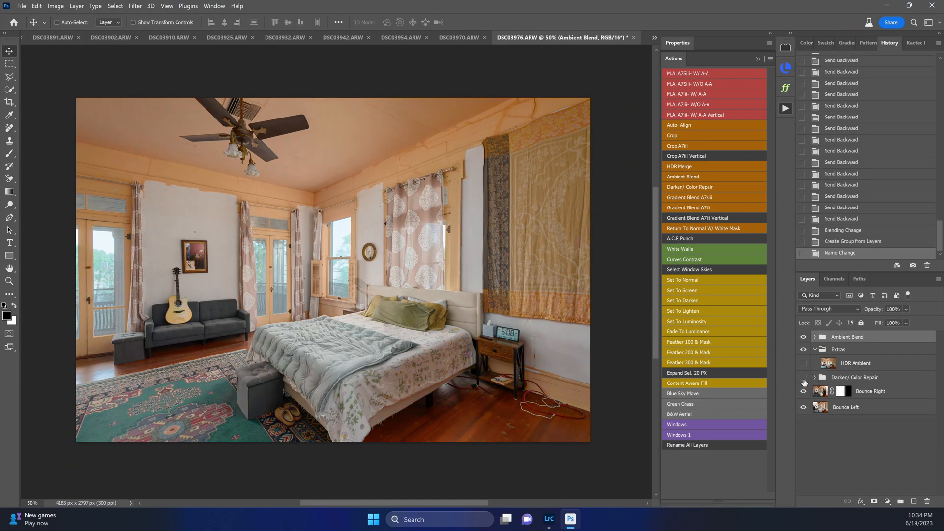
left_click(804, 382)
left_click(805, 381)
left_click(805, 382)
key("ctrl")
Stamp the visible layers and grade the copy in Camera Raw with Auto, Exposure +0.35, Contrast +21, Highlights +1, Shadows 0 and Vibrance 0.
key("ctrl+shift+alt+e")
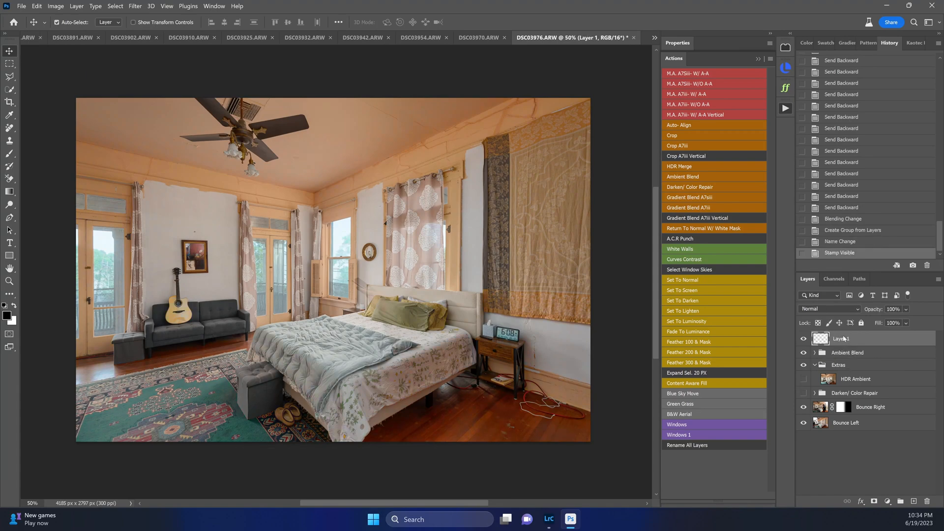
key("ctrl+shift+a")
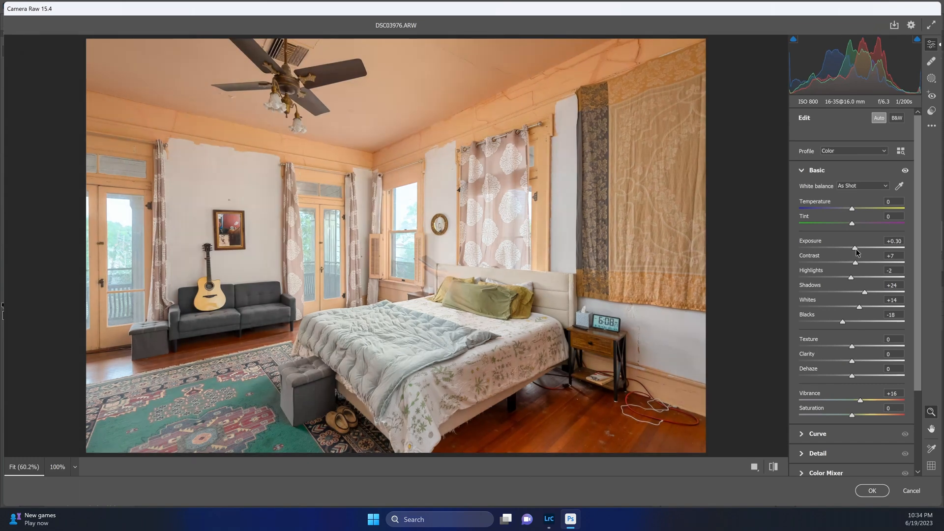
left_click_drag(857, 263, 864, 264)
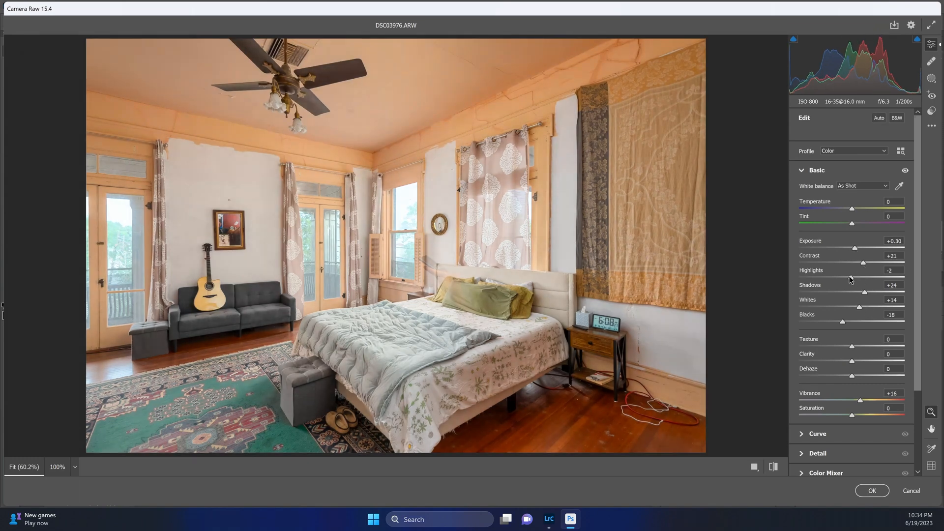
double_click(865, 292)
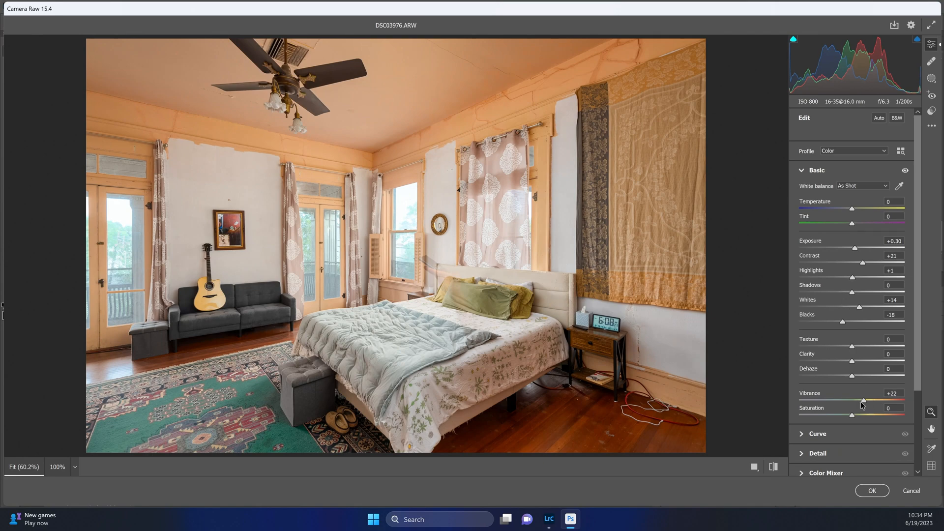
double_click(861, 402)
left_click(461, 271)
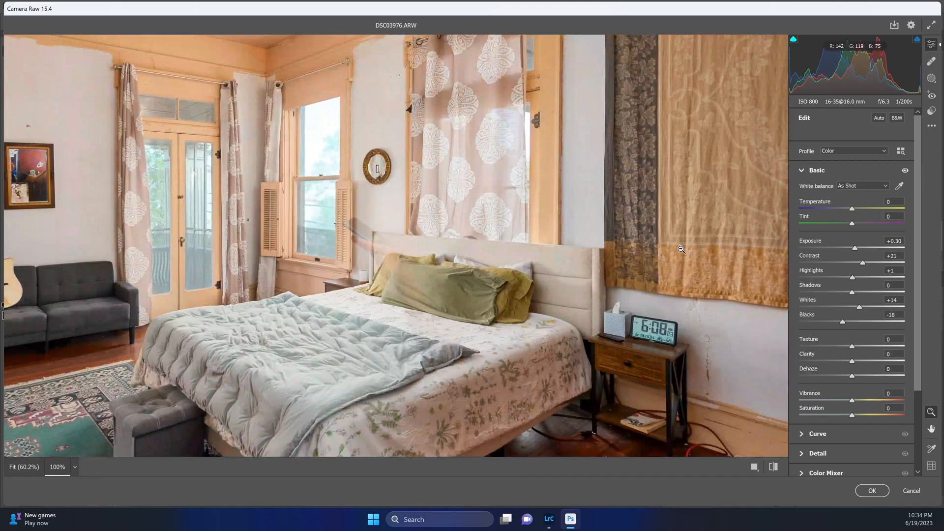
left_click(759, 335)
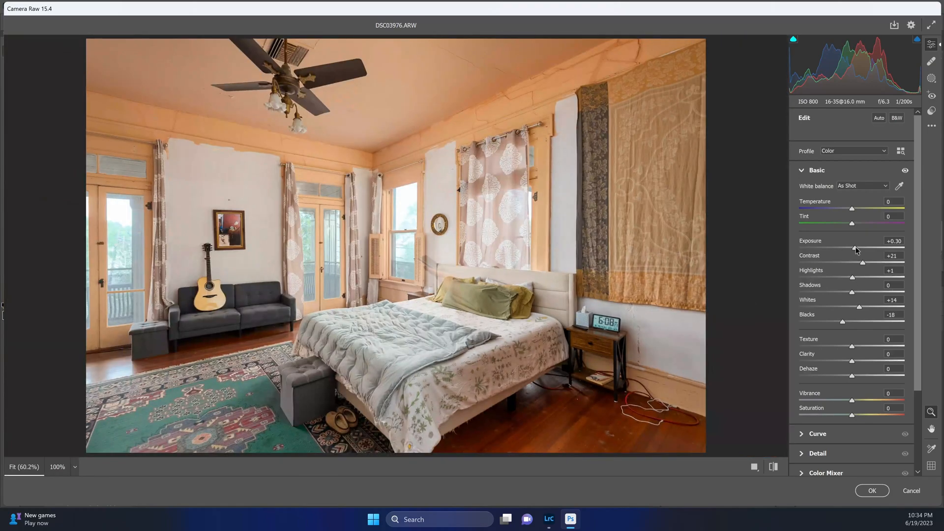
left_click_drag(856, 250, 858, 251)
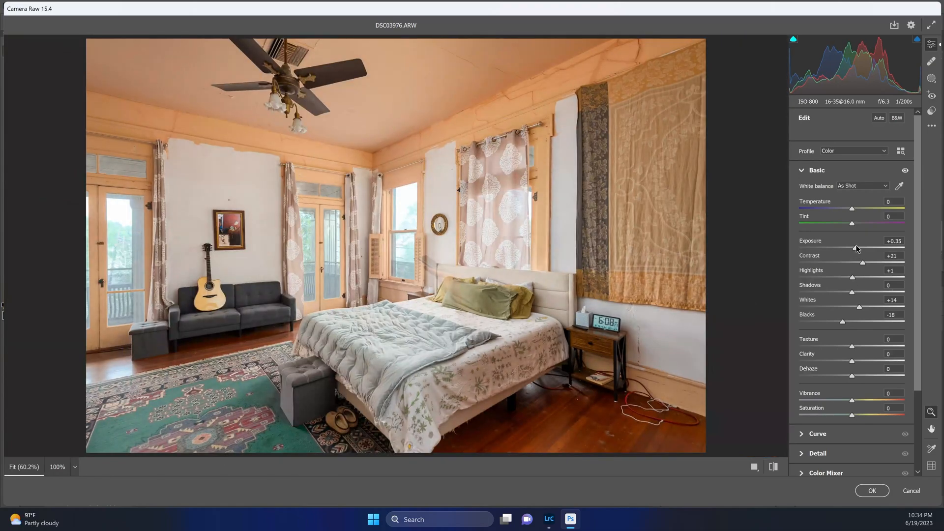
left_click(879, 492)
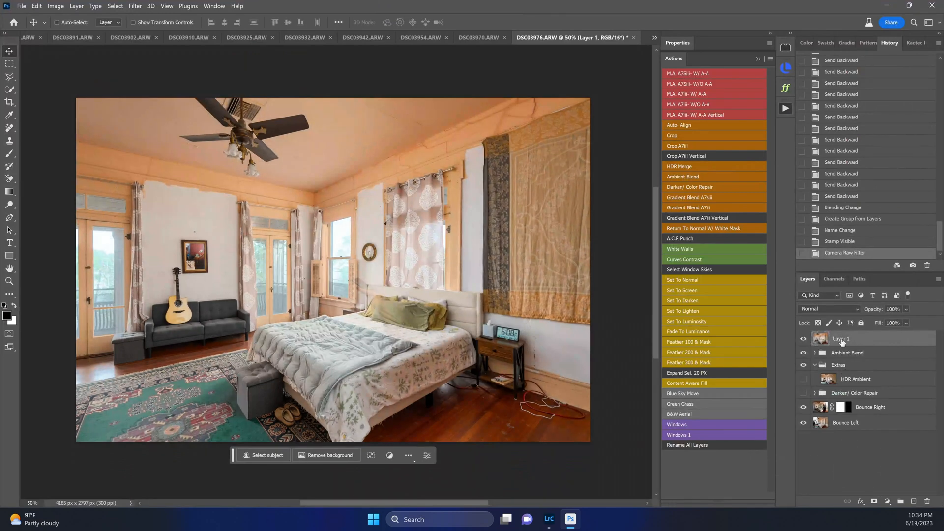
Delete the stamped layer and redraw the Bounce Right mask's gradient from mid-bed toward the sofa, hiding the upper groups while drawing.
key("Delete")
left_click(841, 391)
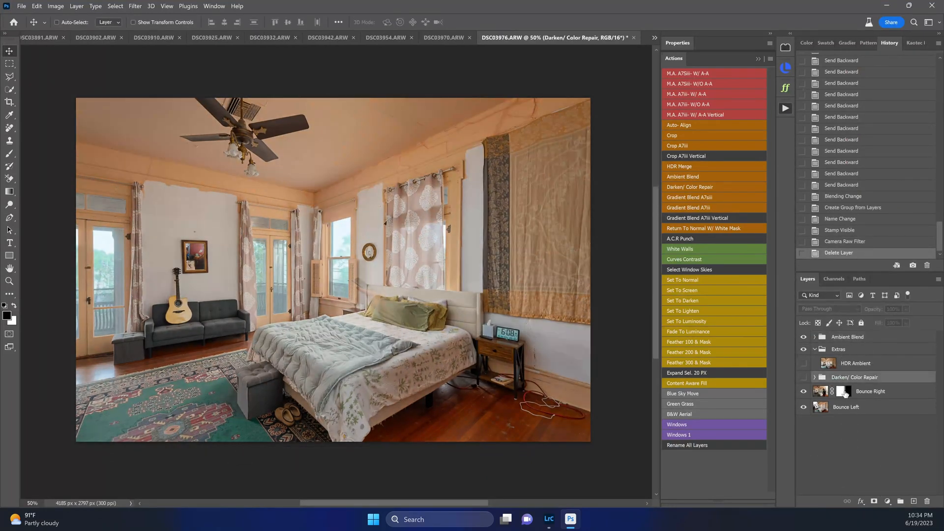
key("g")
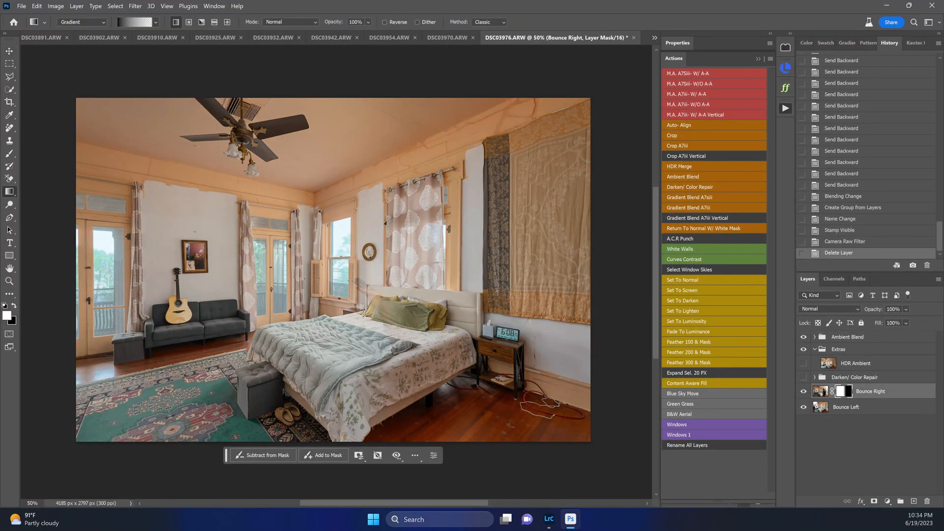
left_click_drag(803, 337, 823, 404)
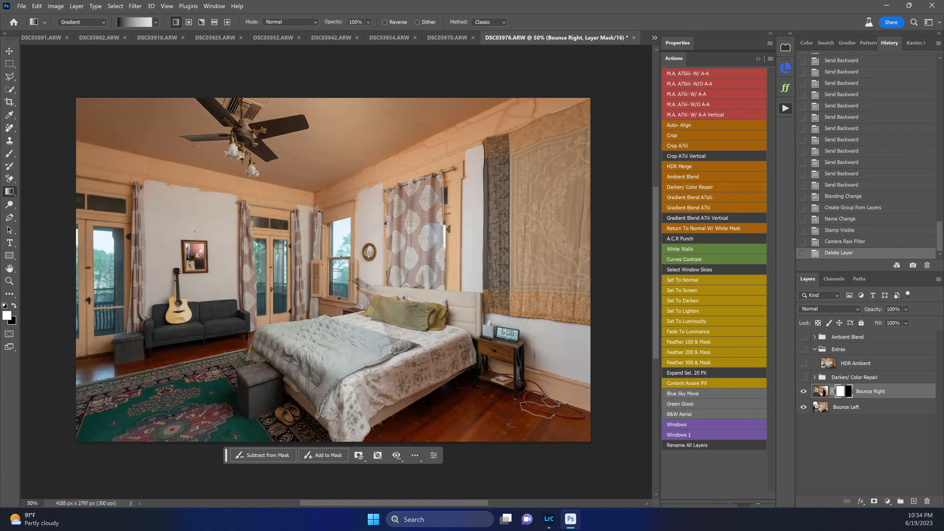
mouse_move(371, 323)
left_mouse_down()
mouse_move(436, 320)
mouse_move(263, 334)
mouse_move(472, 318)
mouse_move(311, 330)
mouse_move(256, 322)
left_mouse_up()
left_click_drag(804, 349, 804, 338)
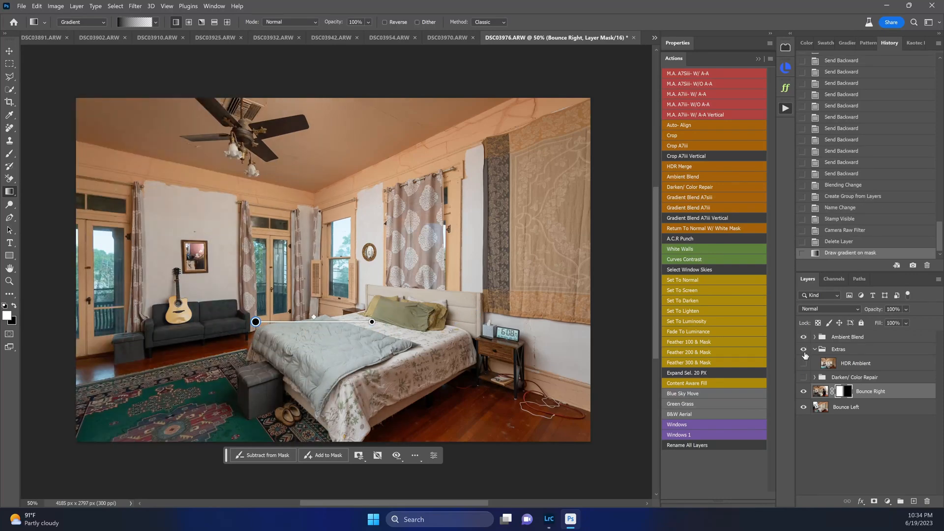
Stamp the visible layers above the Ambient Blend group, reapply the last Camera Raw filter and run the Curves Contrast action.
key("v")
left_click(843, 339)
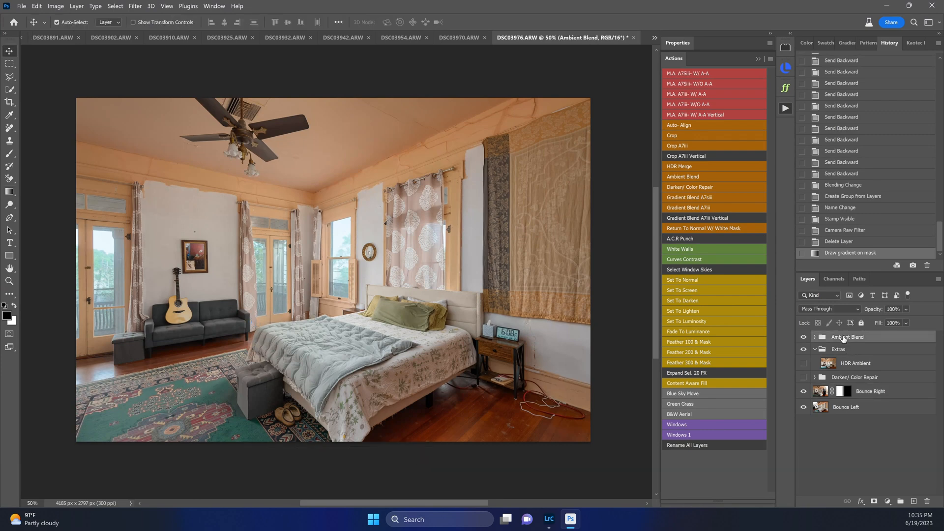
key("ctrl+shift+alt+e")
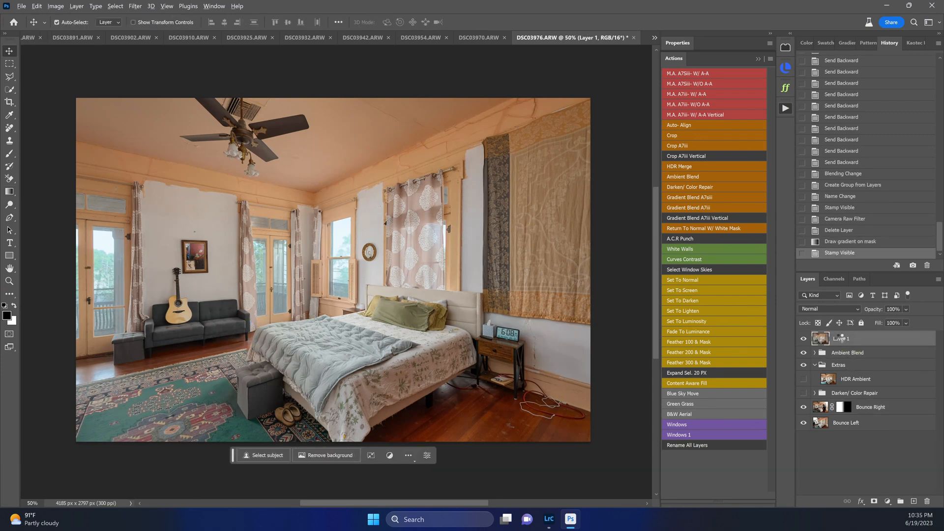
key("ctrl+alt+f")
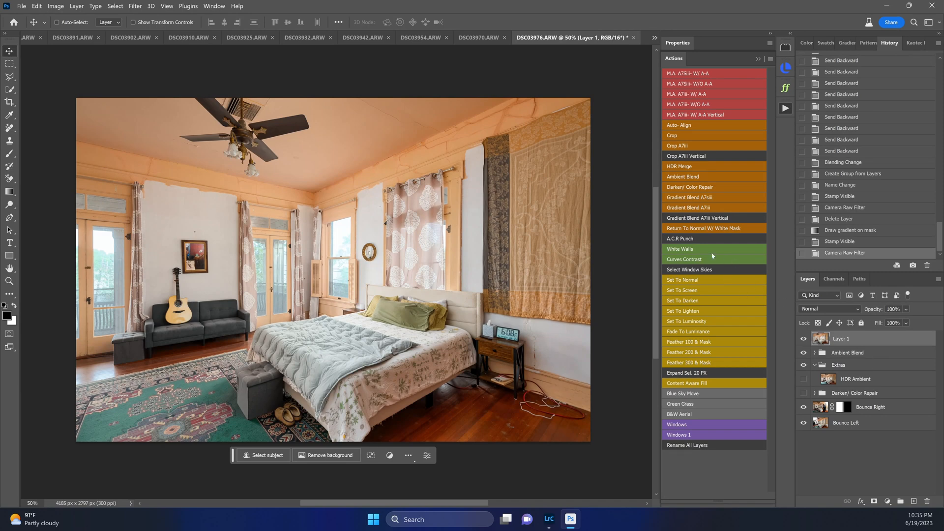
left_click(692, 260)
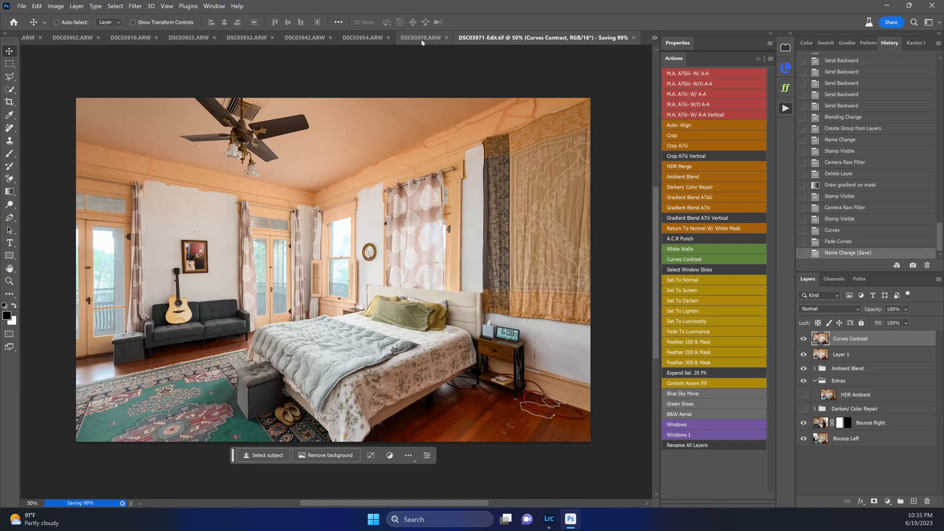
Switch to DSC03970.ARW and expand its Extras group, selecting the DSC03965.ARW layer.
left_click(422, 42)
key("c")
left_click(825, 368)
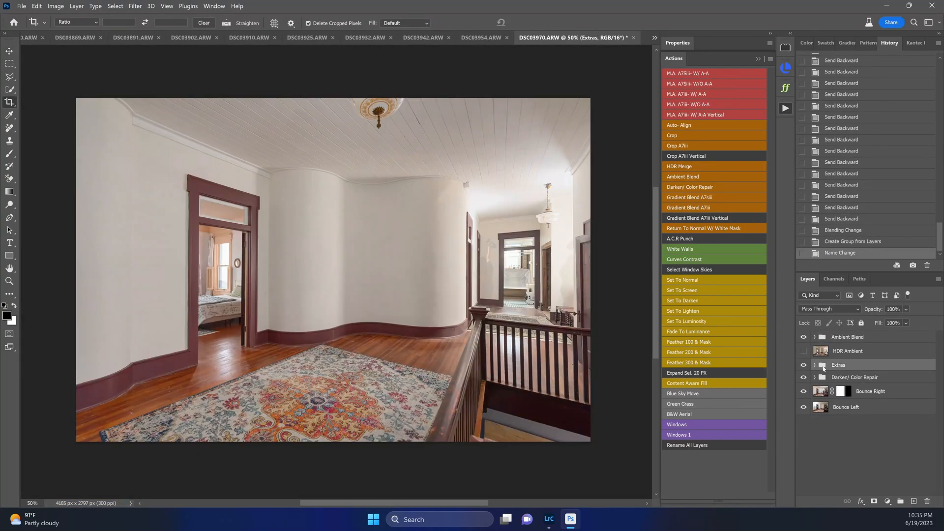
left_click(815, 365)
left_click(827, 380)
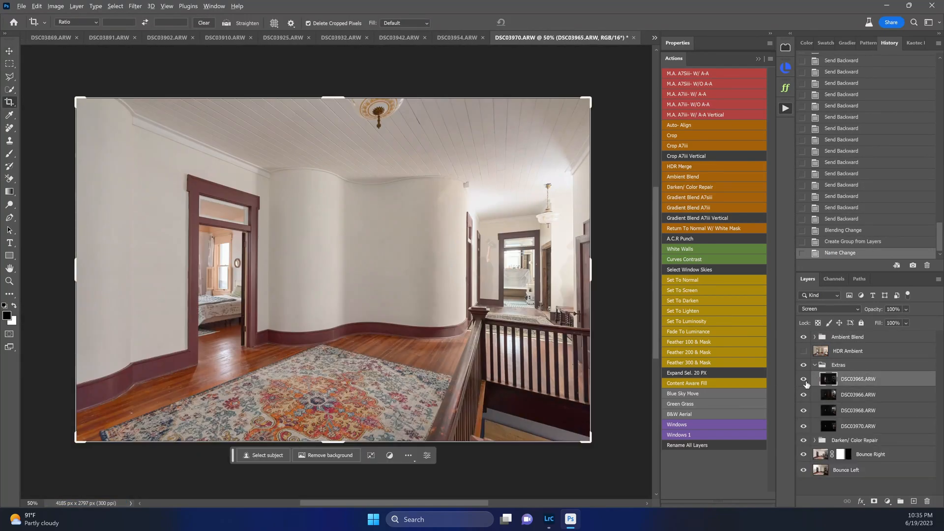
Examine the Extras layers DSC03965, DSC03966, DSC03968 and DSC03970 one at a time in isolation, restoring all the layers.
left_click(806, 384, "alt")
left_click(806, 384, "alt")
left_click(805, 397, "alt")
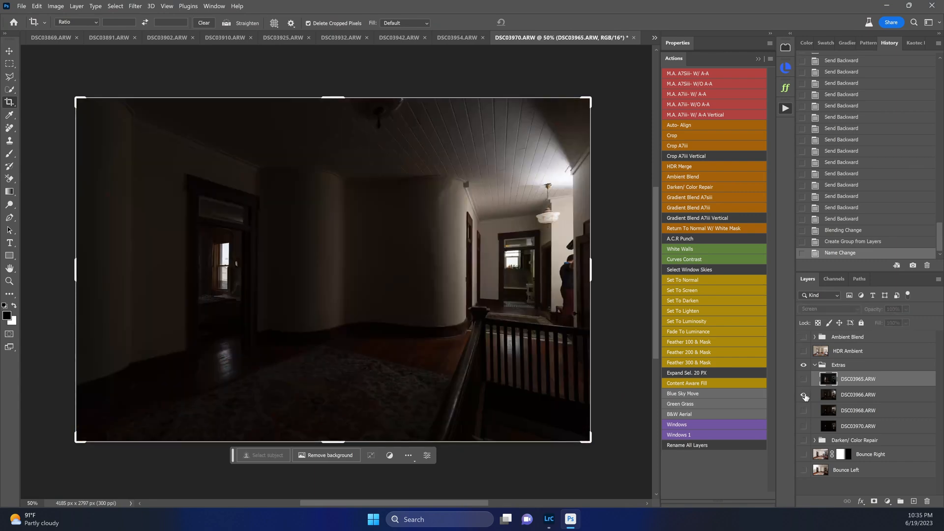
left_click(805, 397, "alt")
left_click(805, 410, "alt")
left_click(805, 410, "alt")
left_click(805, 426, "alt")
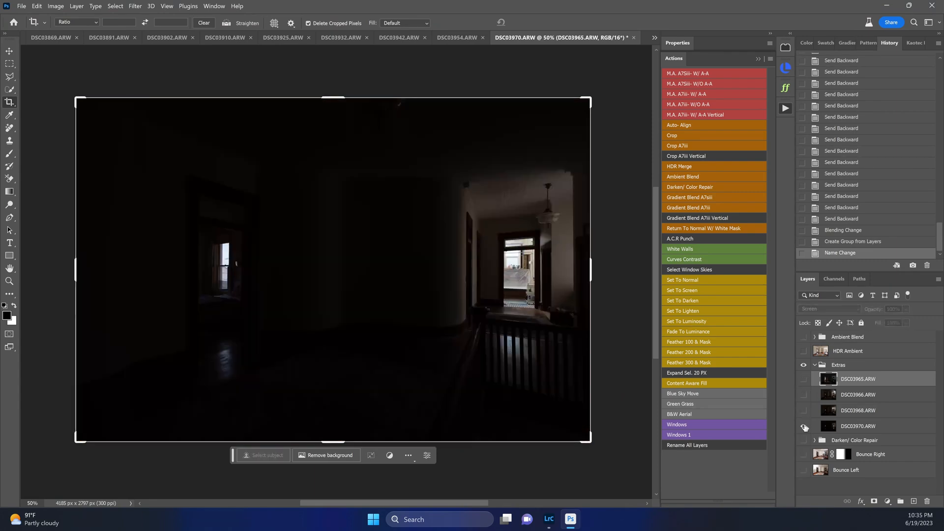
left_click(805, 426, "alt")
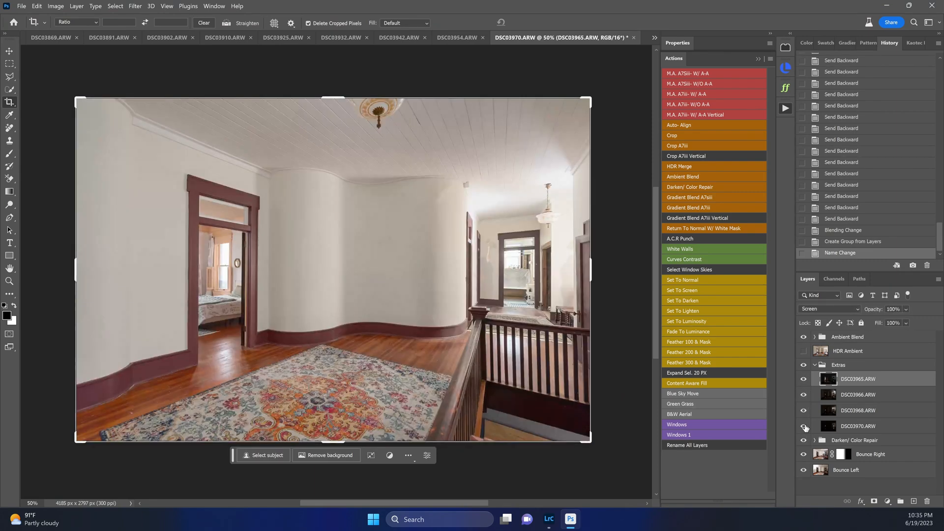
Run the Return To Normal W/ White Mask action on the DSC03966.ARW layer in the Extras group.
left_click(851, 402)
key("v")
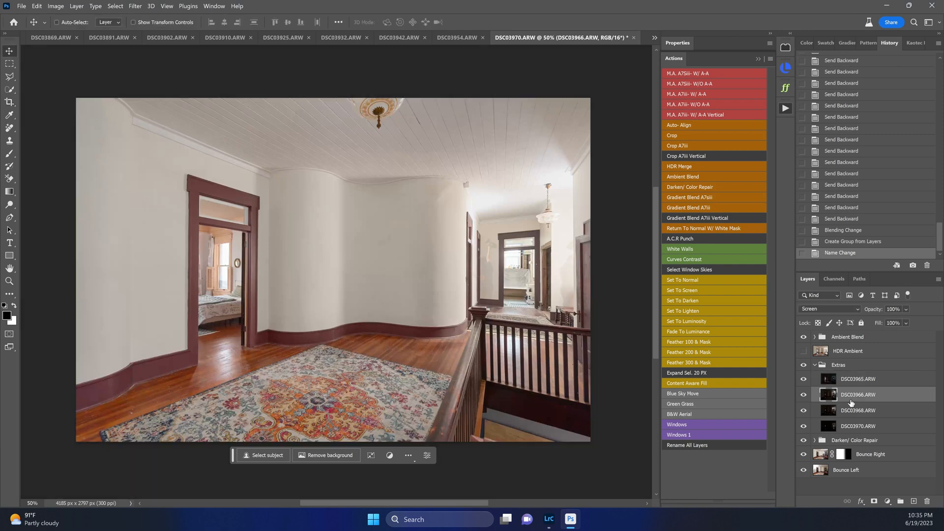
left_click(689, 230)
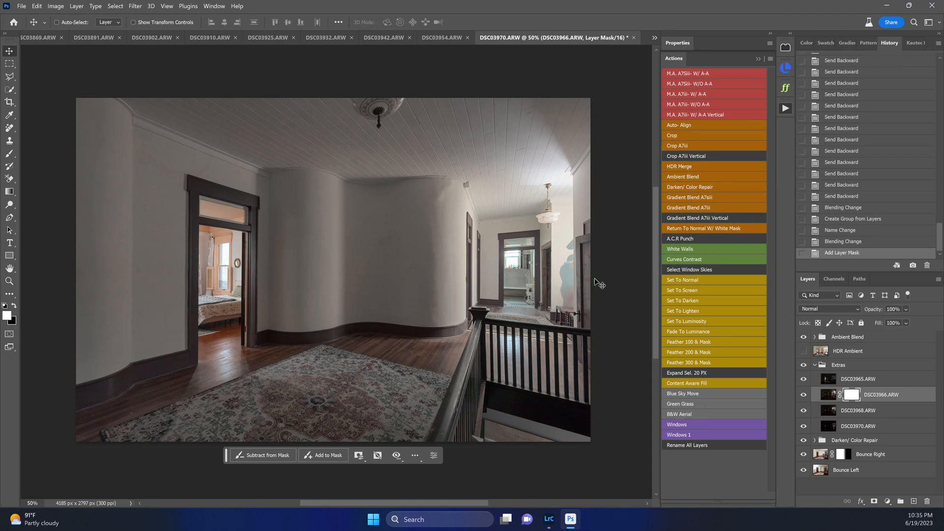
key("g")
Check DSC03968.ARW in isolation, then draw a short horizontal gradient on the DSC03966.ARW mask across the far hallway to hide the person by the door.
left_click(851, 386)
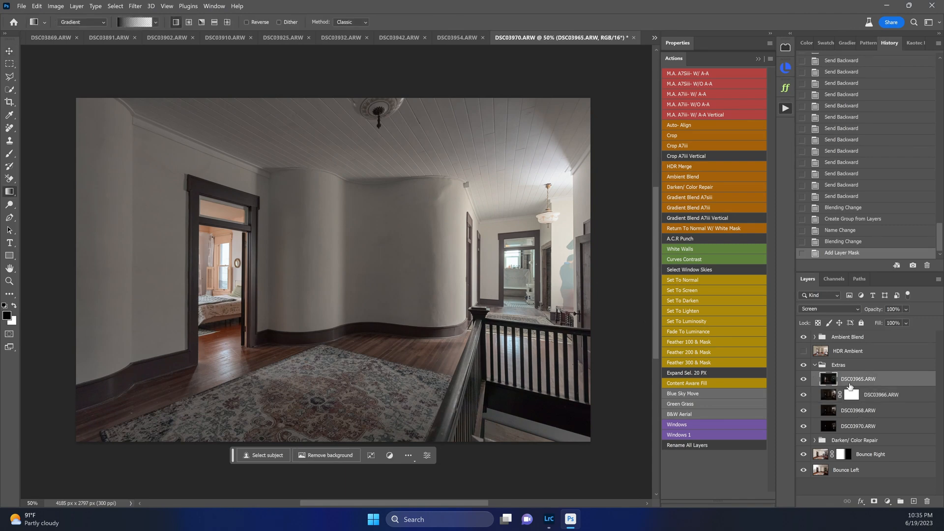
left_click(836, 366)
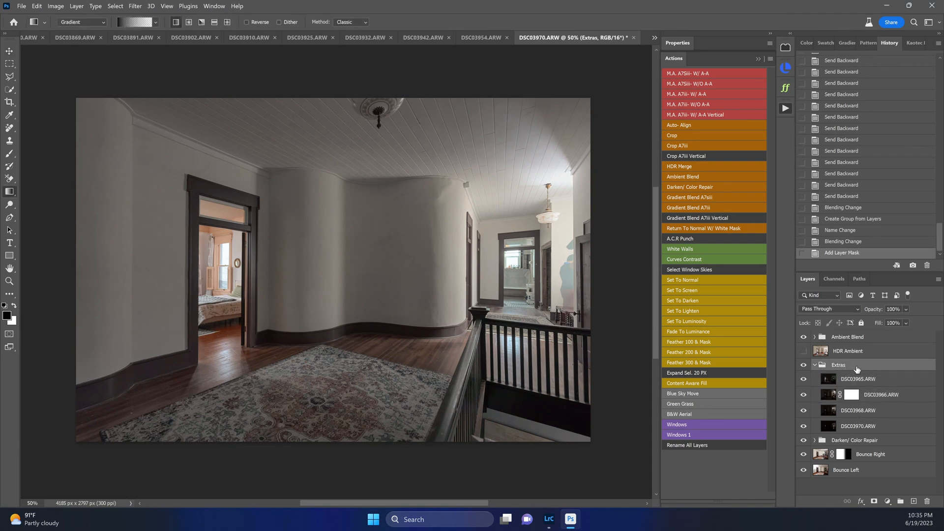
left_click(849, 380)
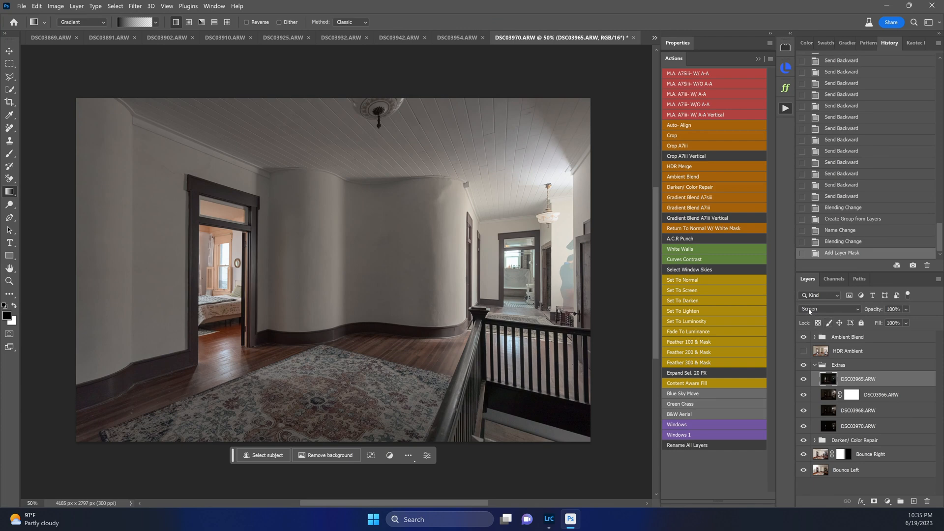
left_click(866, 397)
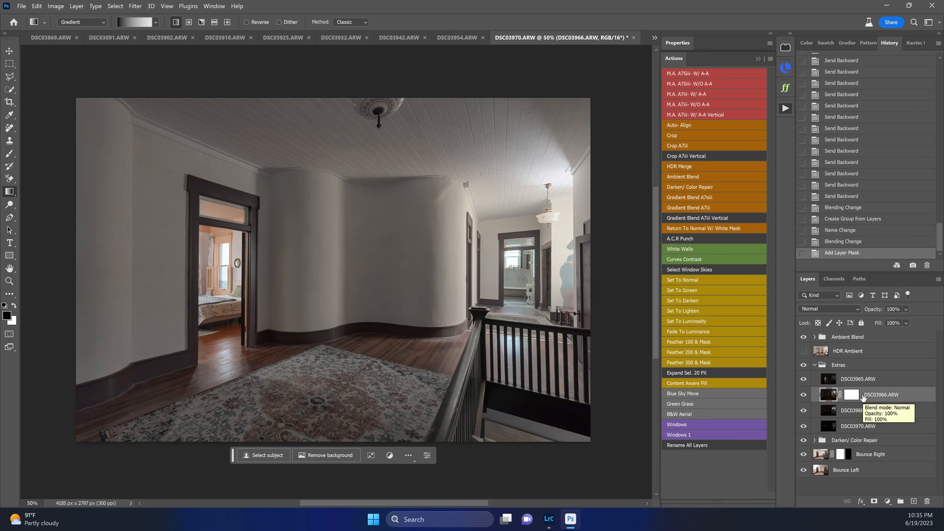
left_click(803, 412, "alt")
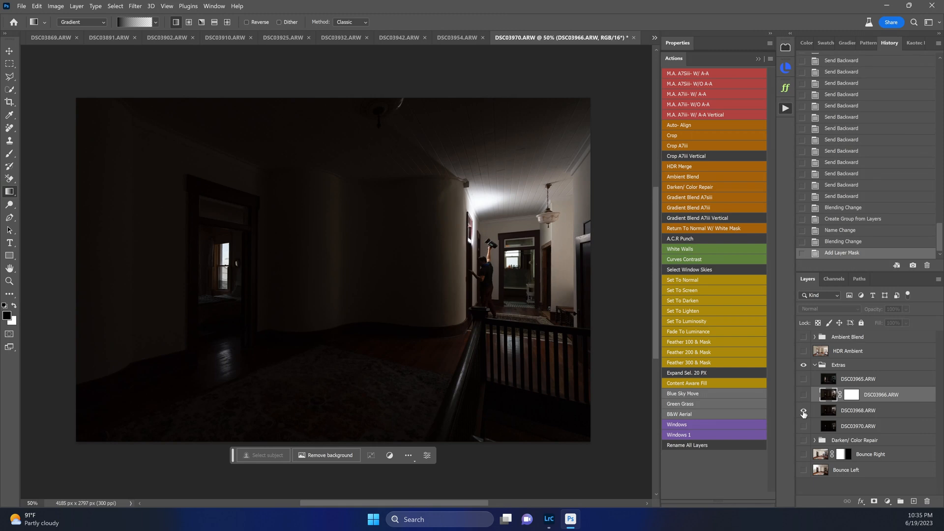
left_click(804, 412, "alt")
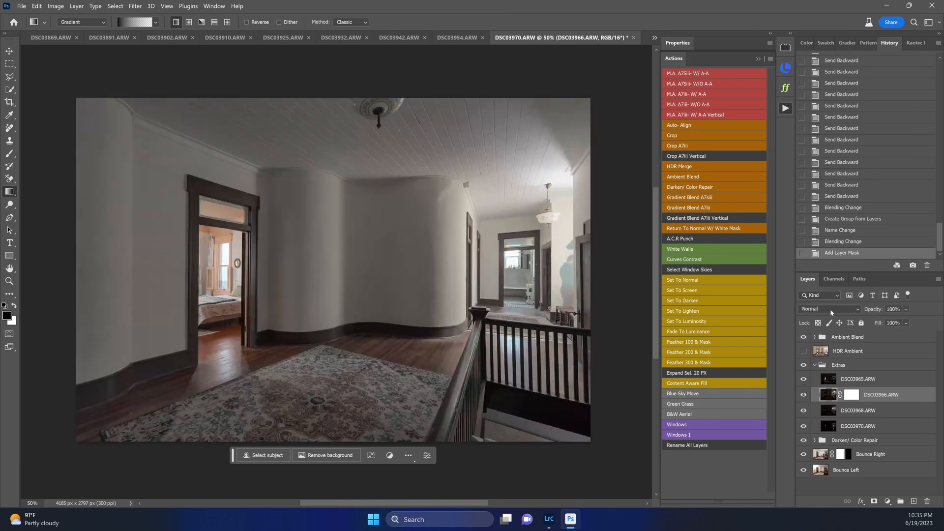
left_click(852, 397)
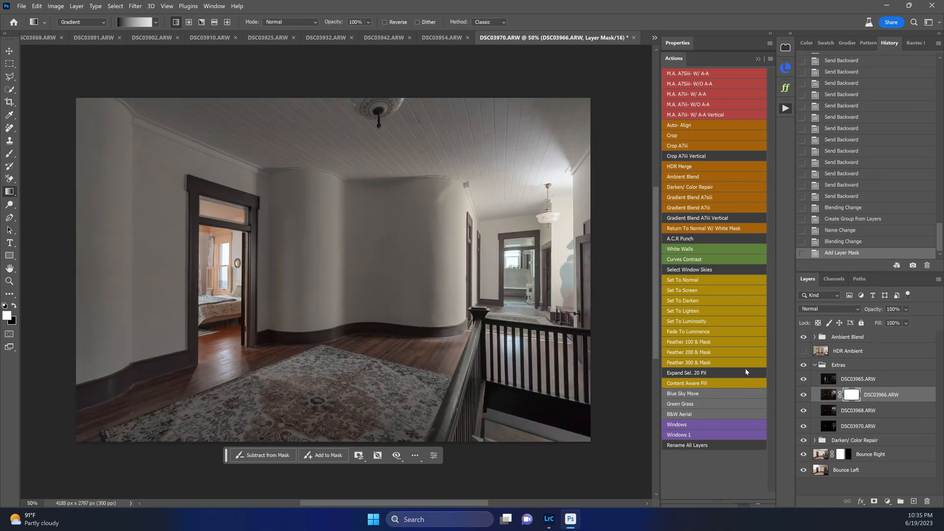
left_click_drag(546, 277, 507, 279)
Group the DSC03966.ARW and DSC03968.ARW layers and set the group's blend mode to Screen.
left_click(854, 412, "shift")
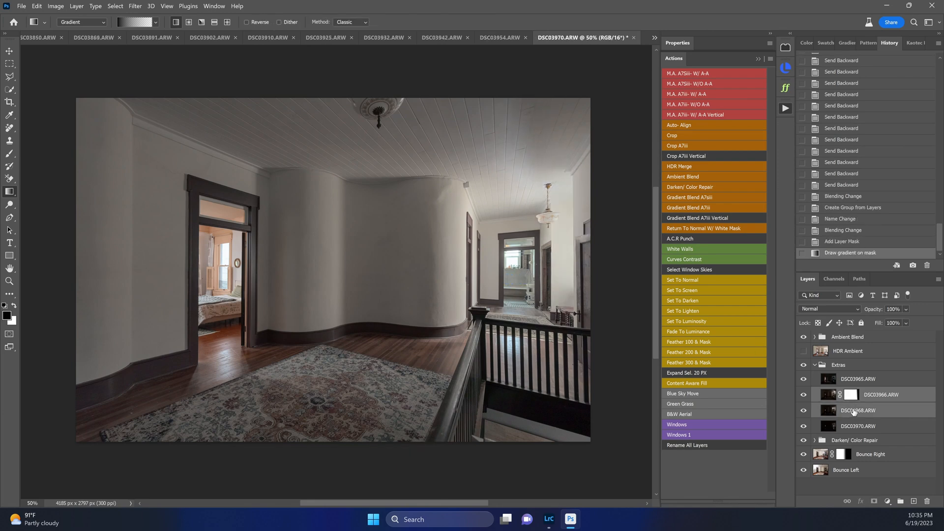
key("ctrl+g")
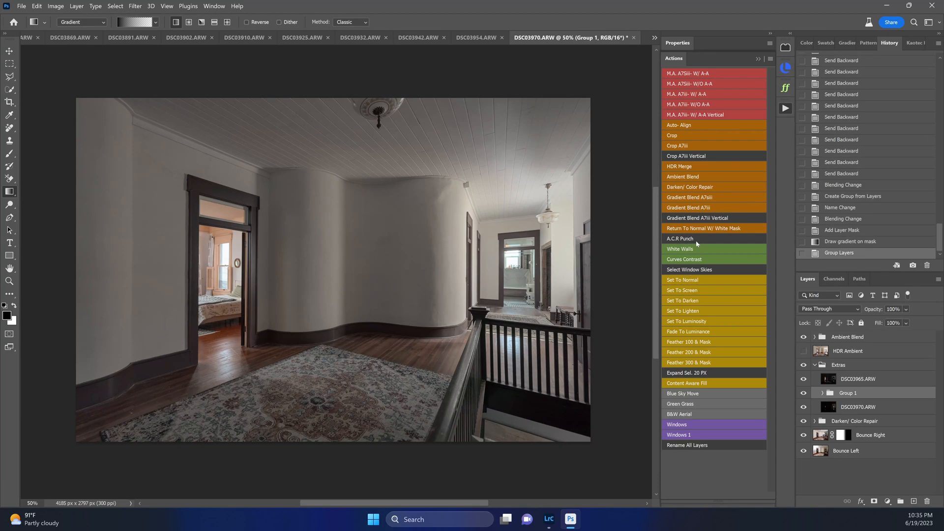
left_click(703, 291)
Compare the hallway with and without the new group and the DSC03970.ARW layer, leaving both visible.
left_click(804, 393)
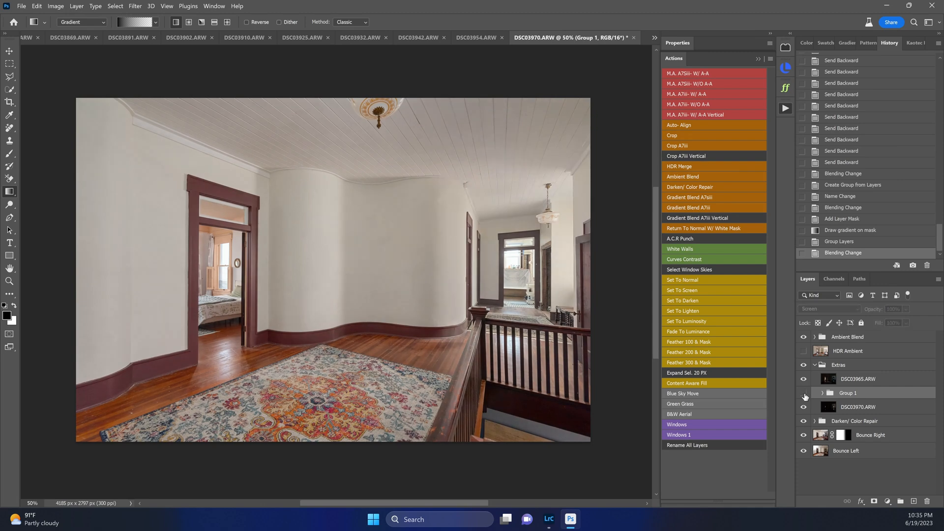
left_click(804, 394)
left_click(804, 393)
left_click(804, 394)
left_click(804, 393)
left_click(803, 394)
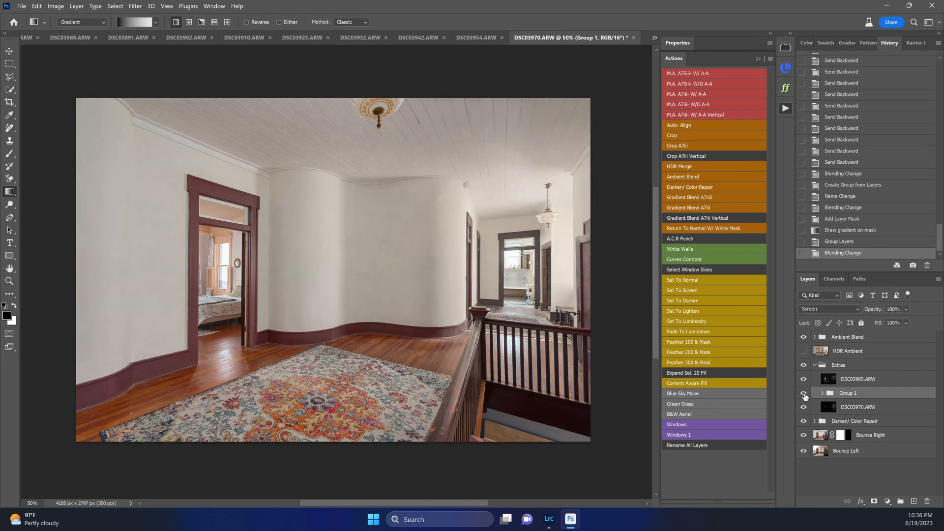
left_click(815, 410)
left_click(804, 407)
left_click(803, 407)
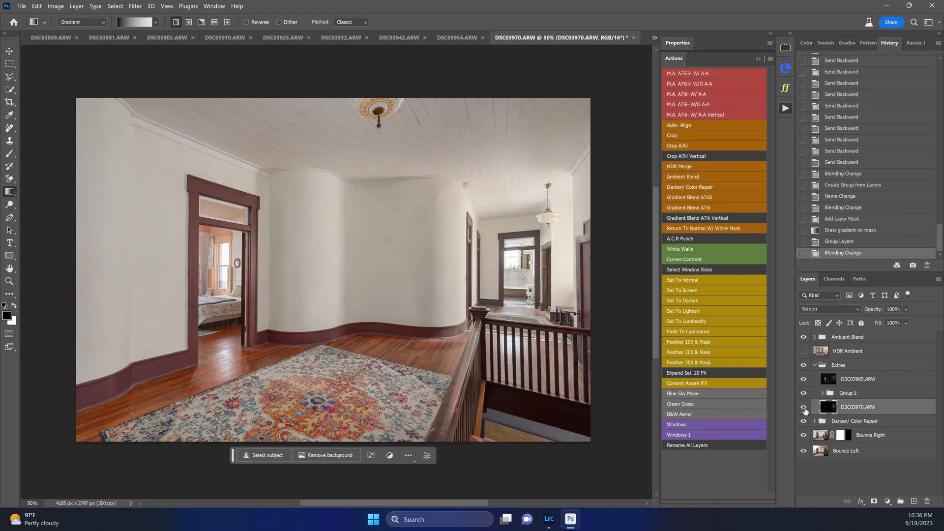
left_click(804, 393)
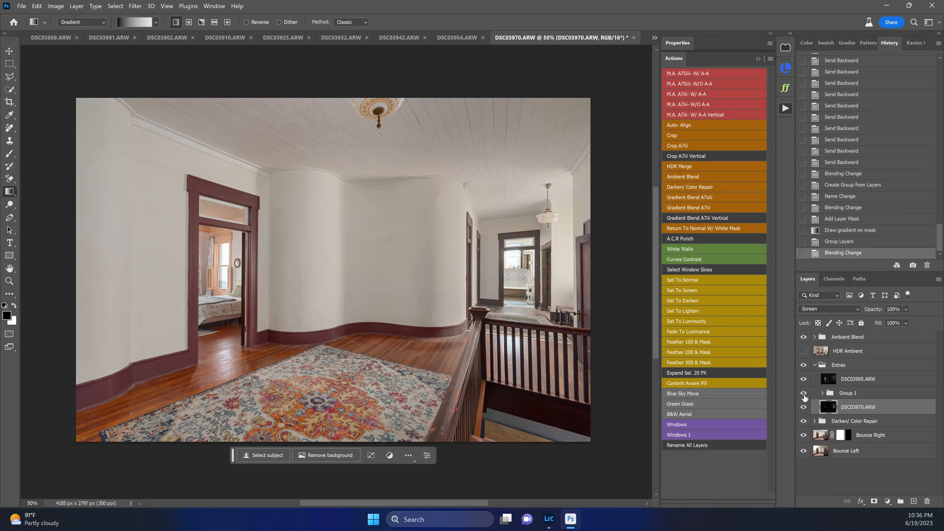
left_click(804, 393)
Stamp all visible layers into a new layer above the Ambient Blend group.
key("v")
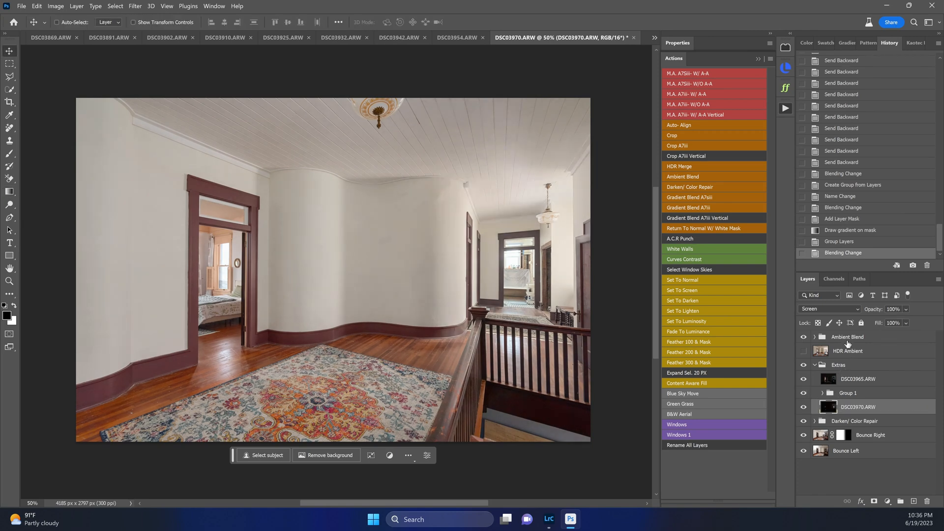
left_click(842, 392)
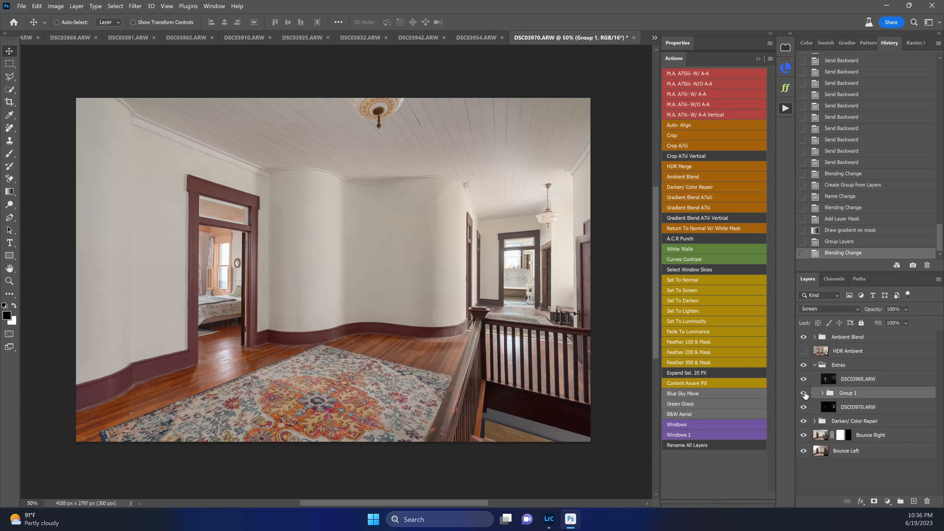
left_click(861, 336)
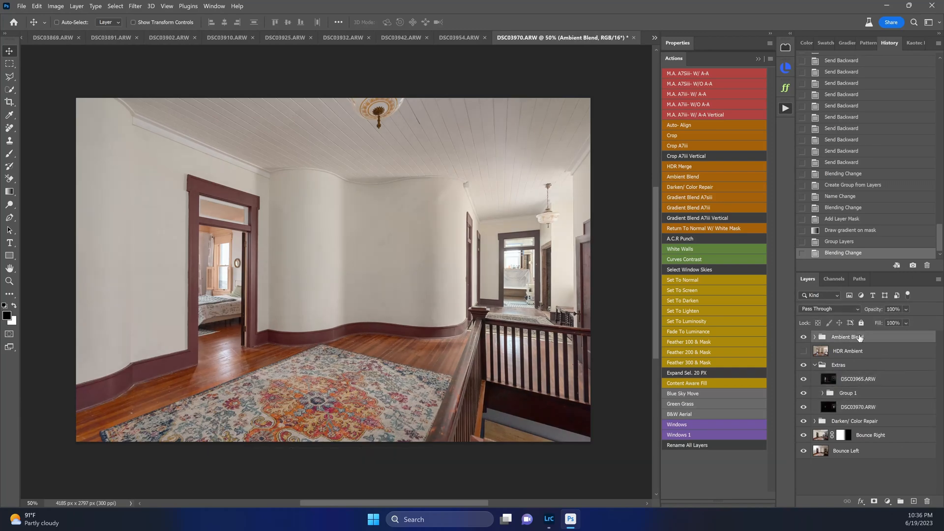
key("ctrl")
key("ctrl+shift+alt+e")
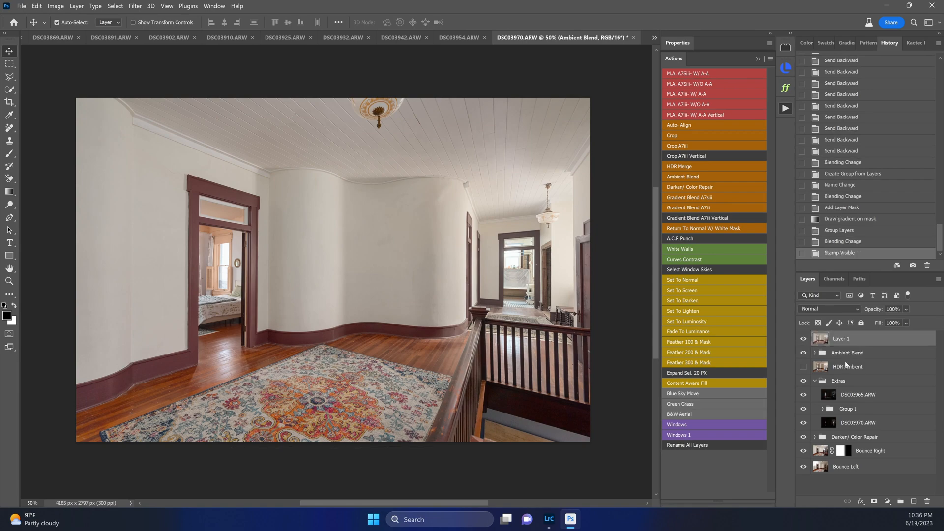
Apply Camera Raw with Auto tone, Exposure +0.11, Contrast +48, and Shadows, Vibrance and Saturation reset to 0, then run the Curves Contrast action.
key("ctrl+shift+a")
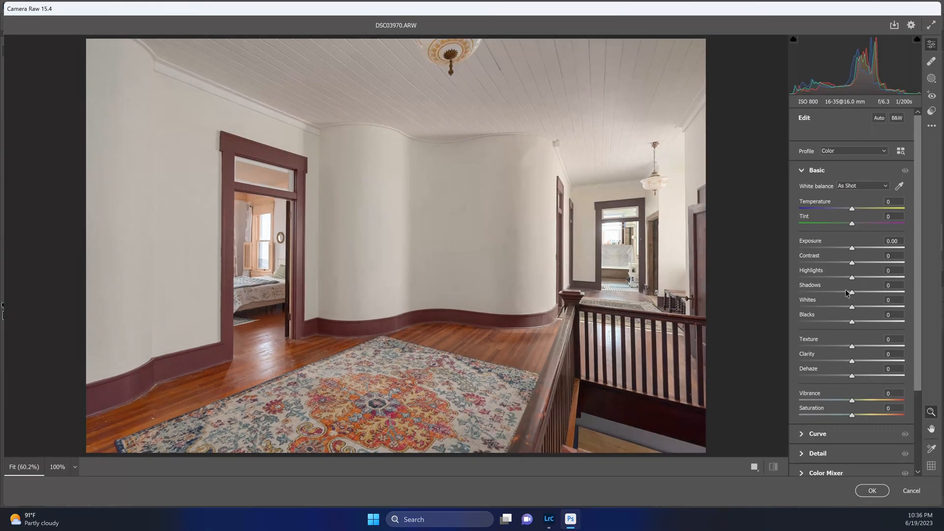
left_click(879, 118)
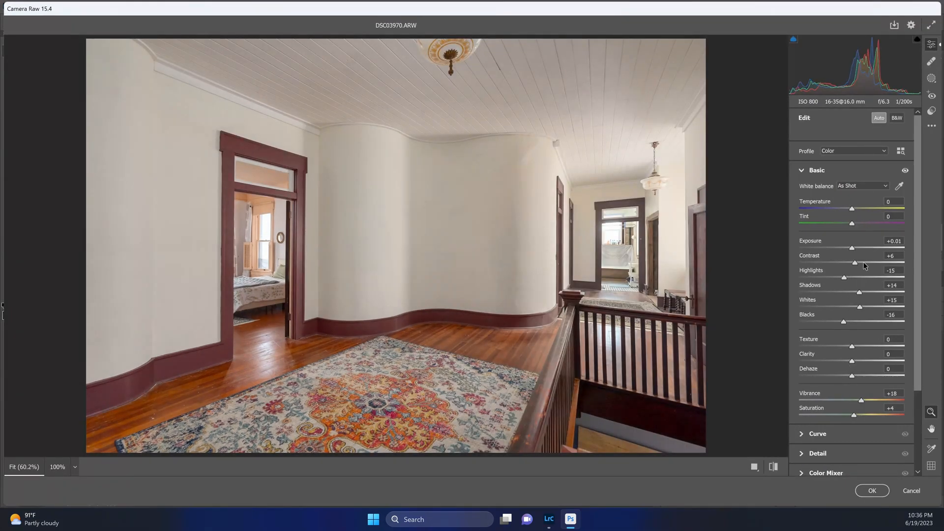
double_click(860, 293)
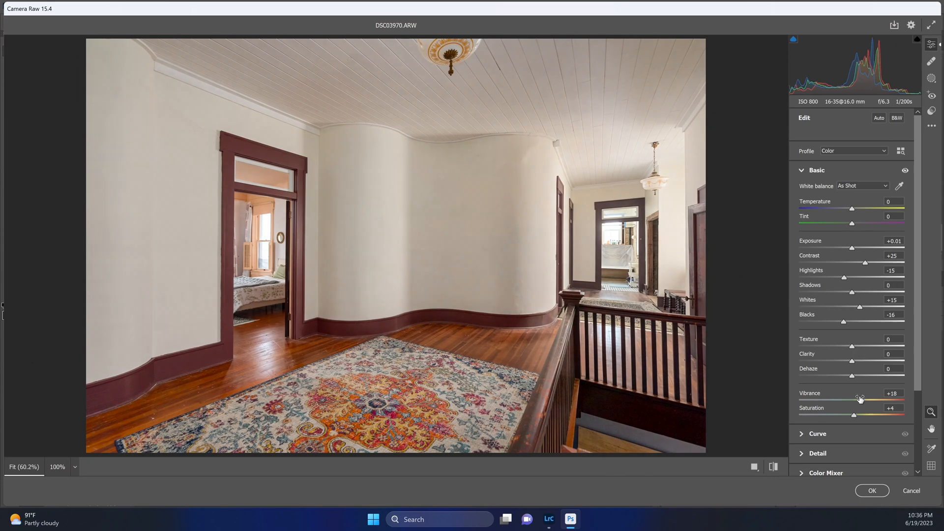
double_click(861, 400)
double_click(855, 415)
left_click_drag(848, 248, 879, 263)
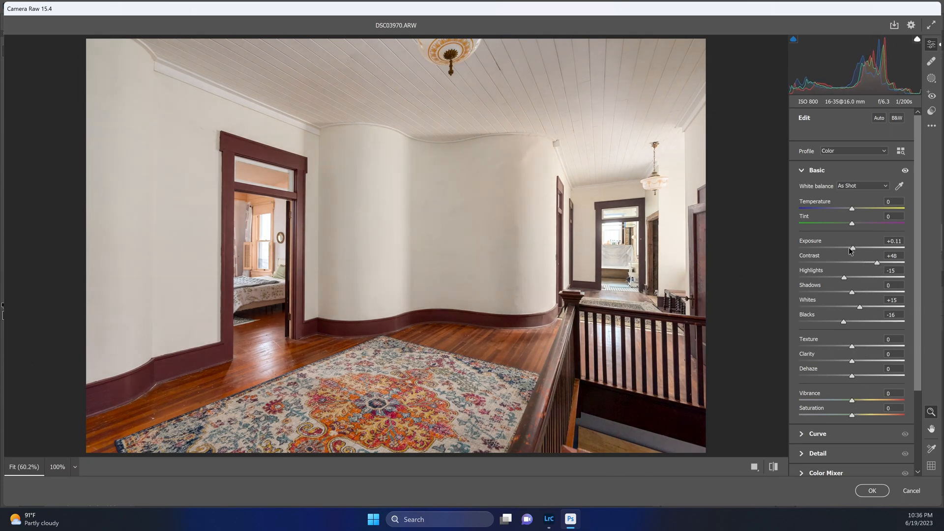
key("Return")
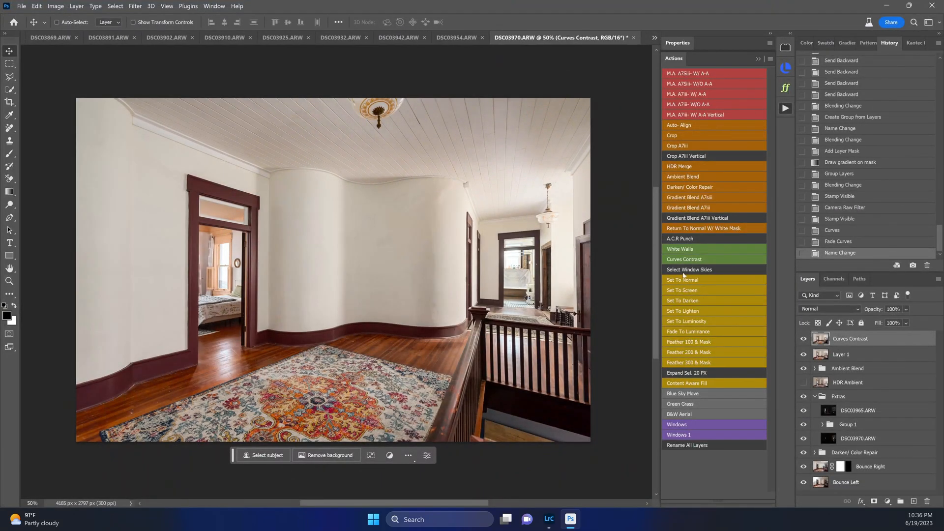
Save the hallway image and switch to DSC03954.ARW, fitting it to the window.
key("ctrl+s")
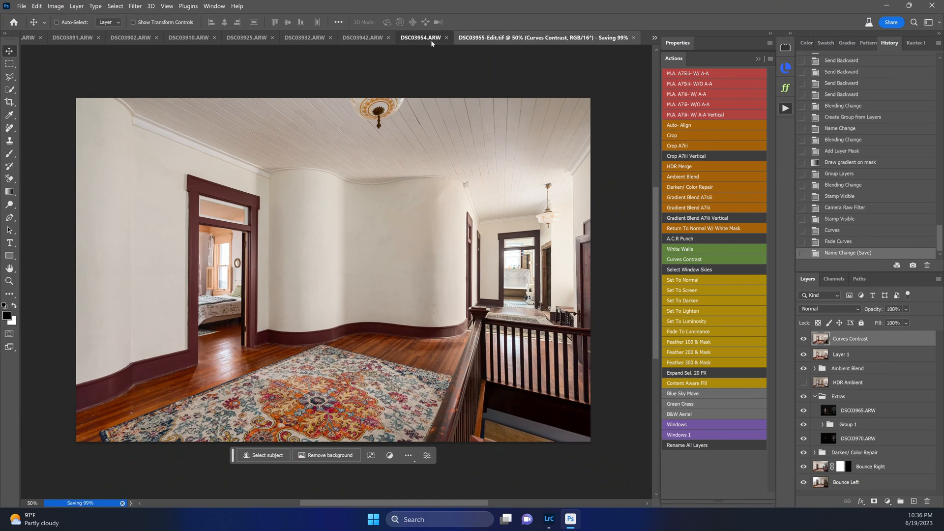
left_click(432, 42)
key("ctrl+0")
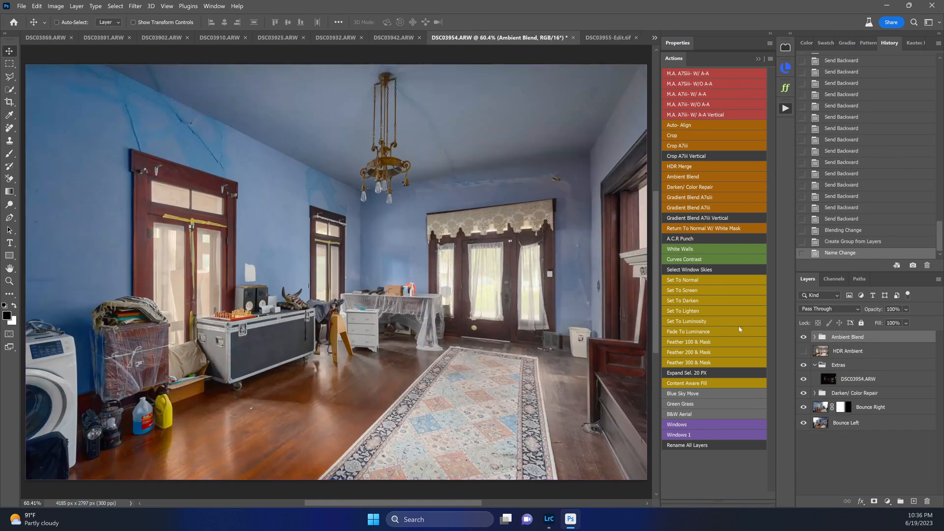
Compare the blue room with and without the Darken/ Color Repair group.
left_click(807, 397)
left_click(804, 394)
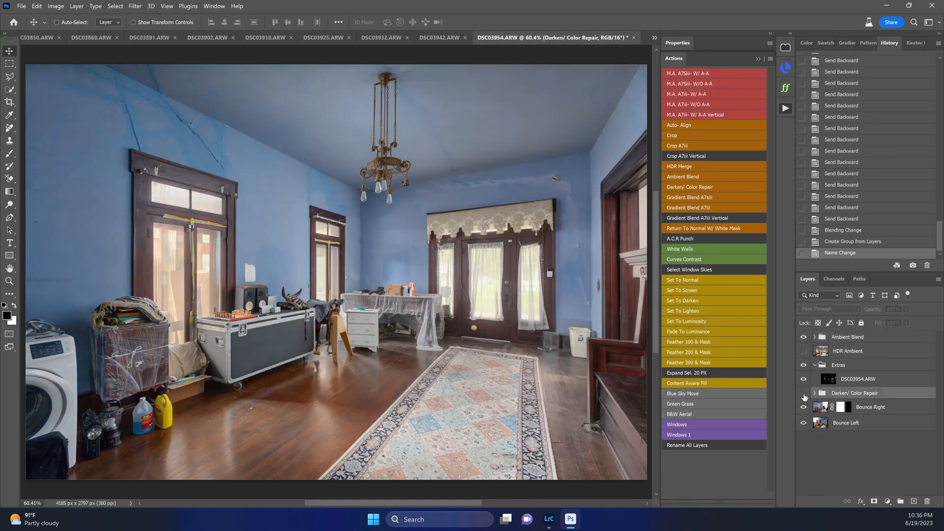
left_click(804, 395)
left_click(805, 396)
Examine the DSC03954.ARW, Bounce Right and Bounce Left layers in isolation, restoring the other layers.
left_click(855, 381)
left_click(805, 380, "alt")
left_click(805, 381, "alt")
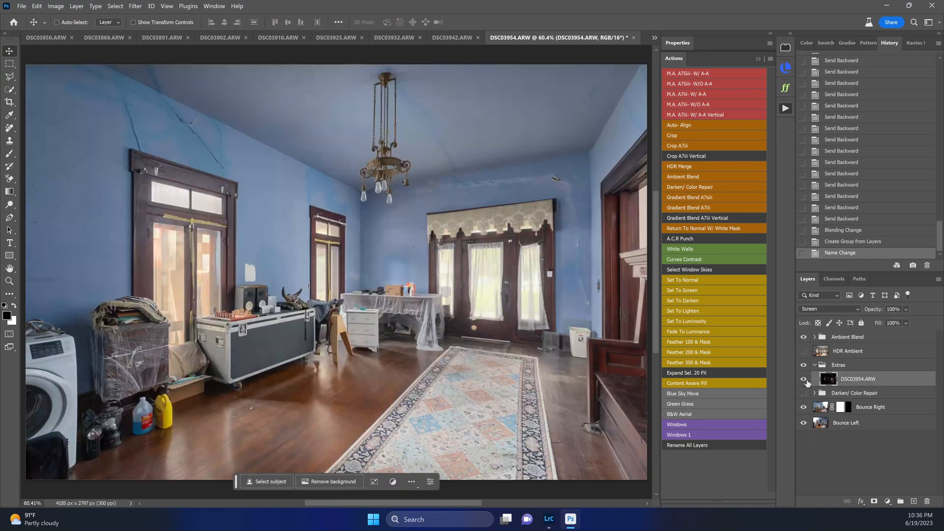
left_click(805, 423)
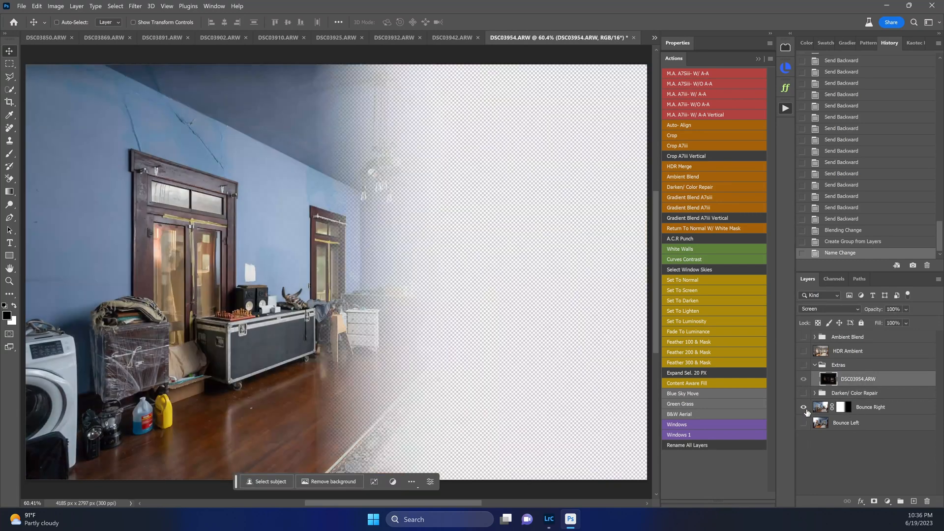
left_click(805, 423)
left_click(805, 423, "alt")
left_click(804, 423, "alt")
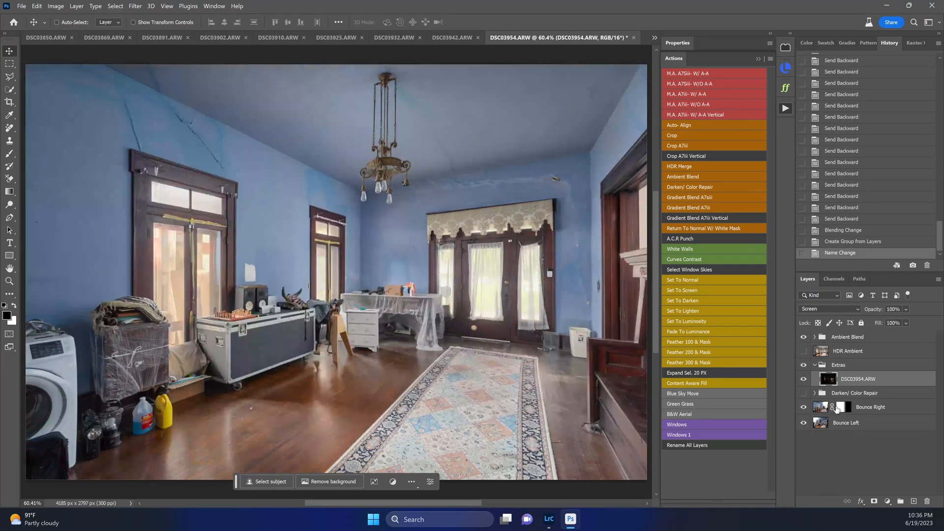
Compare the image with and without the DSC03954.ARW layer and collapse the Extras group.
left_click(834, 366)
left_click(805, 380)
left_click(805, 380)
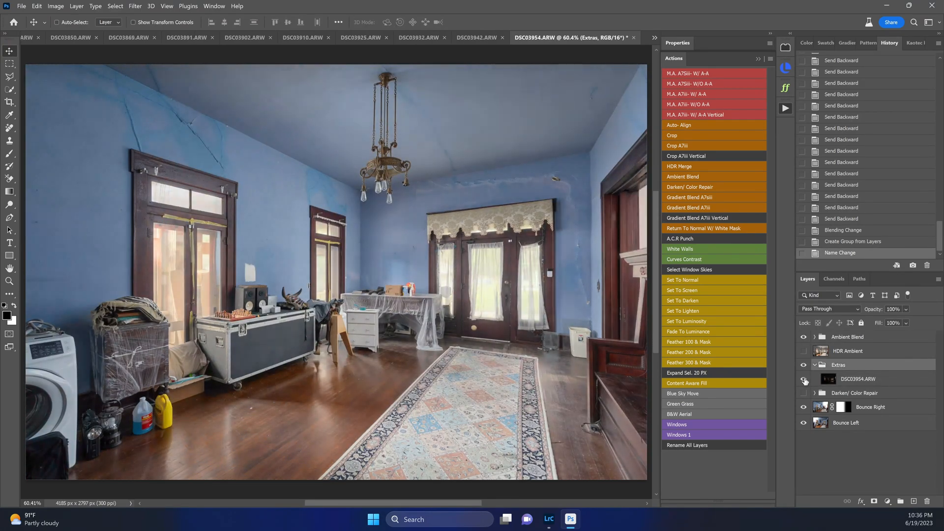
left_click(815, 365)
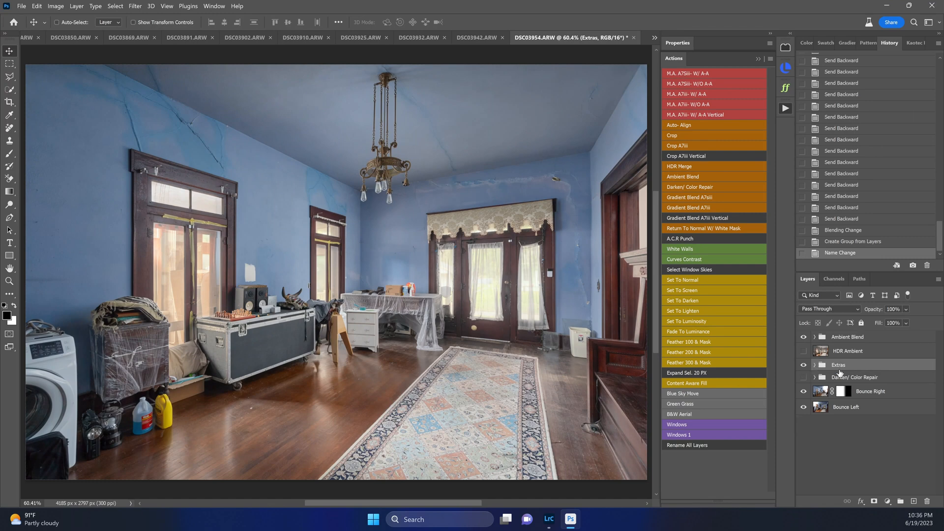
Examine the Darken/ Color Repair group's effect on the blue room by toggling it and viewing it in isolation.
left_click(804, 379)
left_click(804, 379)
left_click(804, 379)
left_click(805, 379)
left_click(804, 379)
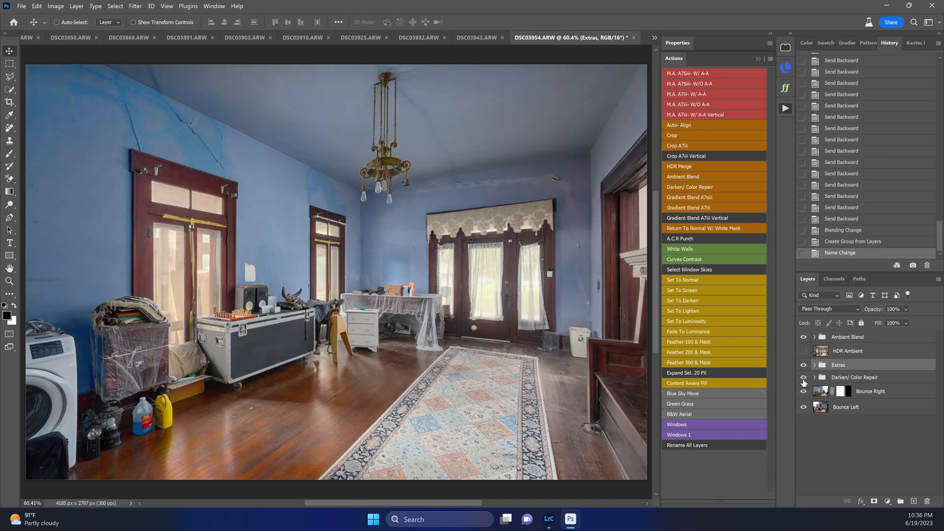
left_click(804, 379, "alt")
left_click(804, 378, "alt")
left_click(803, 379, "alt")
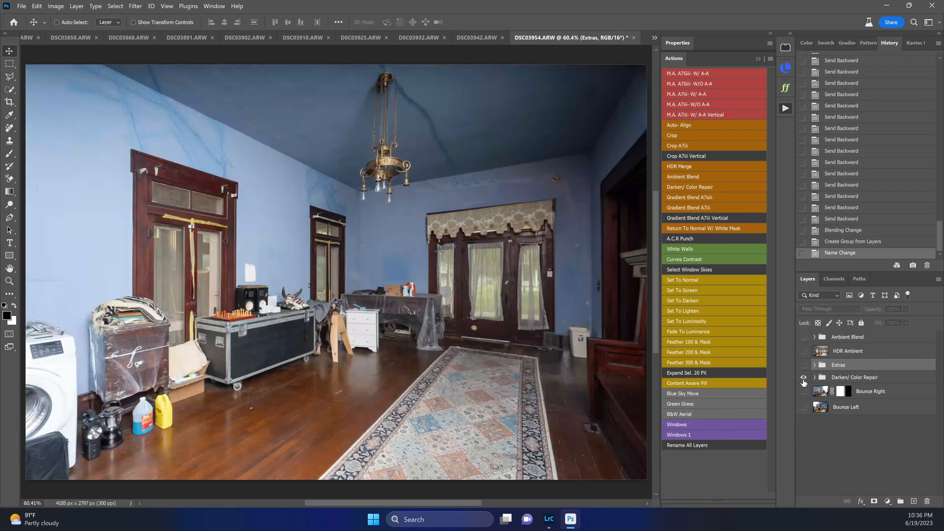
left_click(804, 379, "alt")
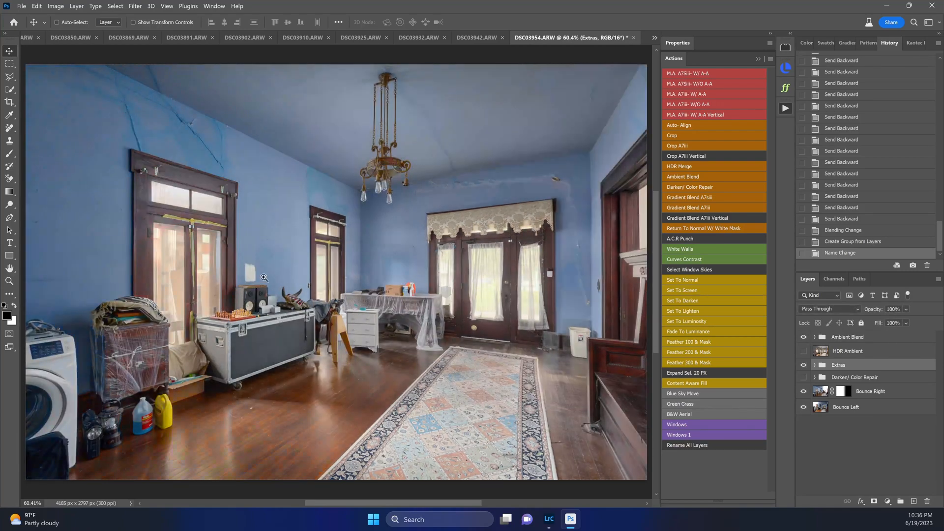
Compare the tall window's frame up close with and without the Darken/ Color Repair group.
scroll(155, 251, "up", 4)
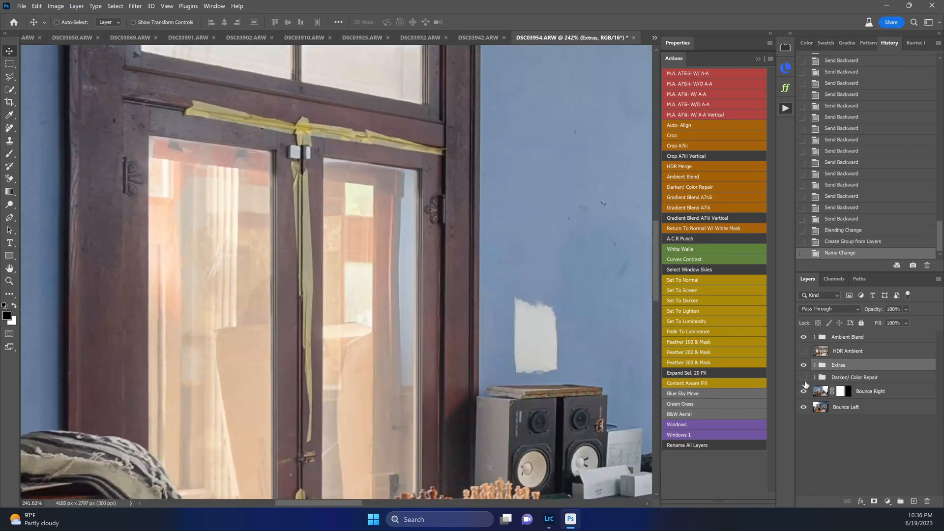
left_click(807, 377)
left_click(807, 378)
left_click(807, 378)
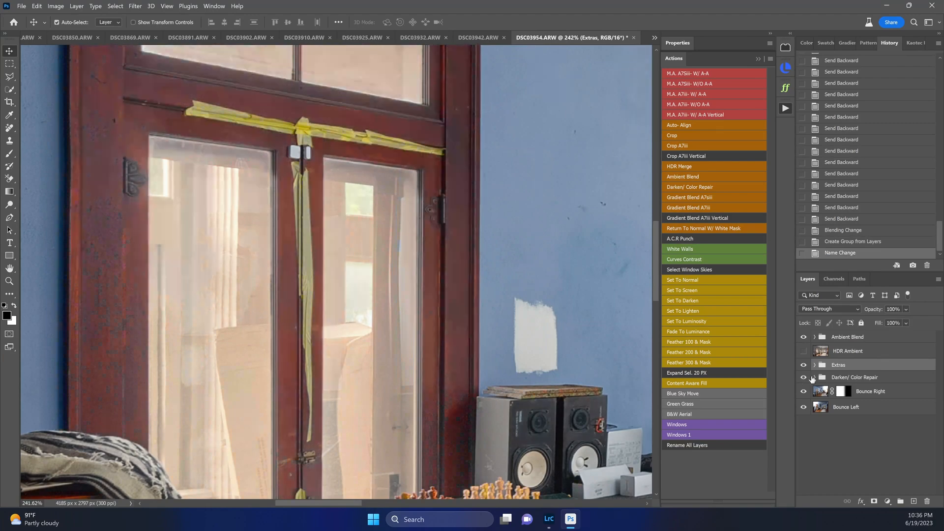
key("ctrl+0")
Make the Darken/ Color Repair group visible and add a black layer mask to hide its effect.
left_click(810, 379)
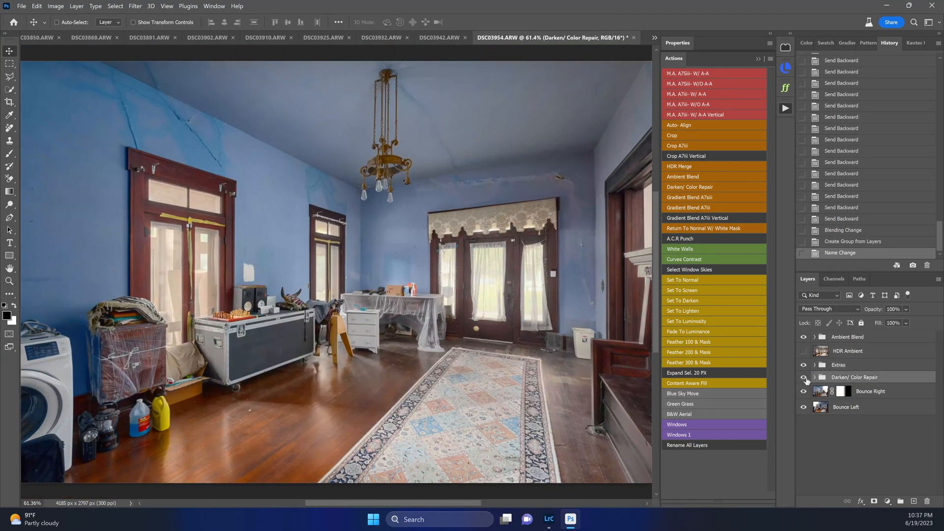
left_click(805, 379, "alt")
left_click(805, 379, "alt")
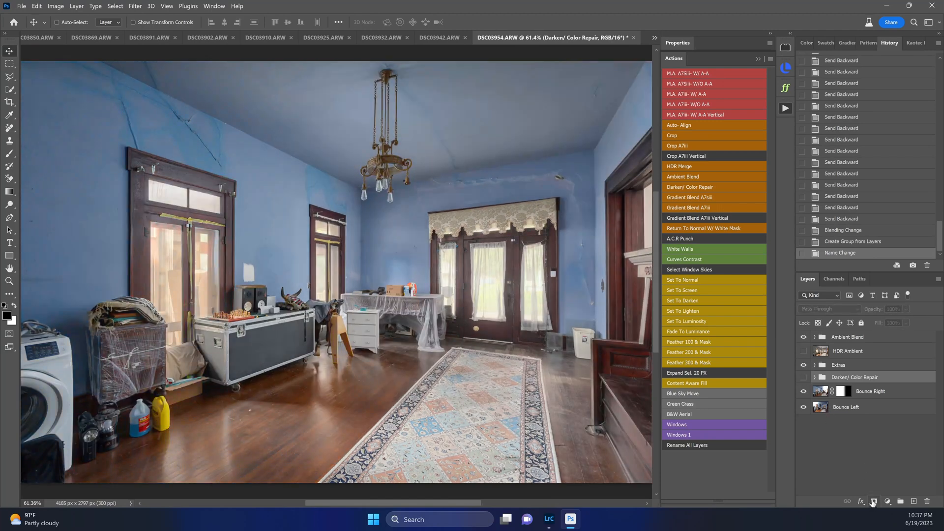
left_click(803, 379)
left_click(875, 501, "alt")
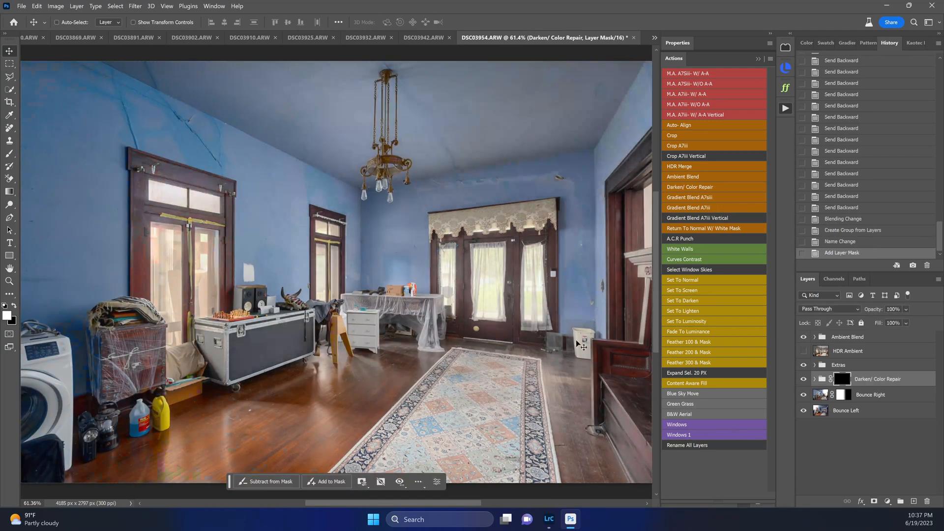
Paint white on the group's mask over the large window on the left wall, using a brush enlarged to 200 px.
key("b")
key("x")
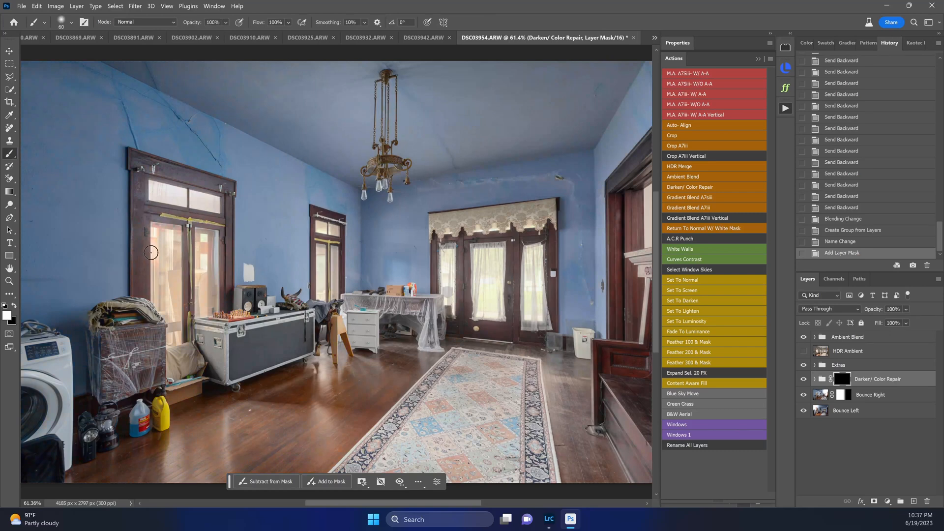
key("bracketright")
key("bracketright")
key("bracketright")
key("bracketright")
key("bracketright")
key("bracketright")
key("bracketright")
key("bracketright")
key("bracketright")
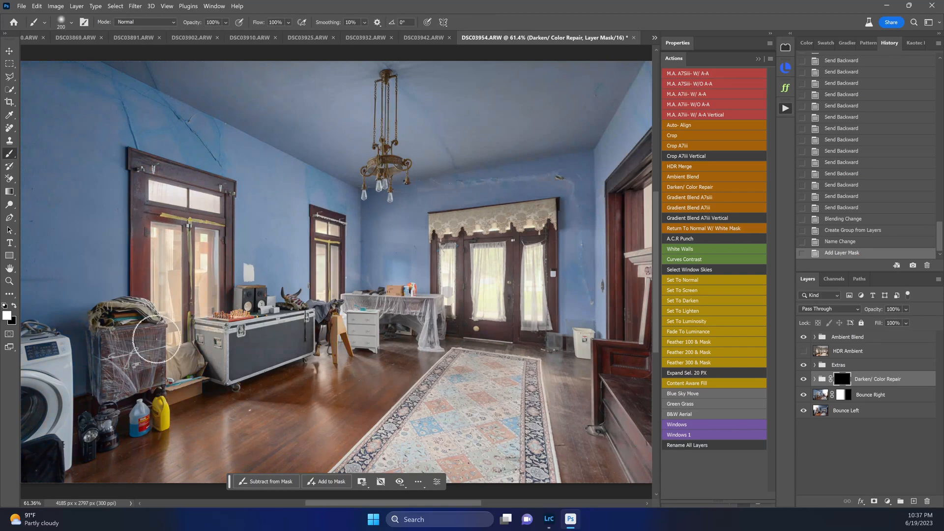
key("bracketright")
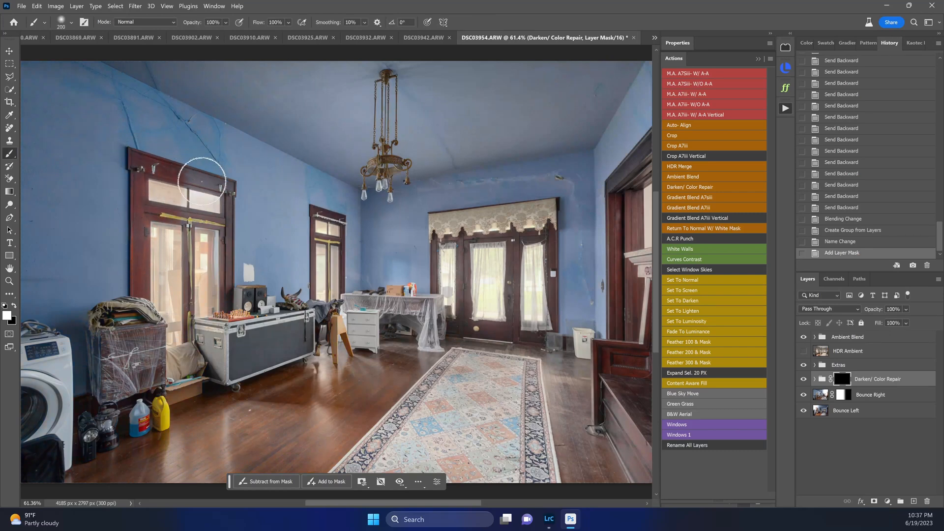
mouse_move(211, 186)
left_mouse_down()
mouse_move(231, 211)
mouse_move(226, 186)
mouse_move(180, 264)
mouse_move(224, 231)
mouse_move(177, 276)
left_mouse_up()
Paint white on the mask over the smaller window and the far doors, enlarging the brush to 500 px.
key("bracketright")
key("bracketright")
mouse_move(284, 281)
left_mouse_down()
mouse_move(342, 244)
mouse_move(321, 214)
mouse_move(308, 318)
mouse_move(347, 286)
mouse_move(350, 266)
left_mouse_up()
key("bracketright")
mouse_move(470, 260)
left_mouse_down()
mouse_move(489, 239)
mouse_move(516, 283)
mouse_move(497, 246)
left_mouse_up()
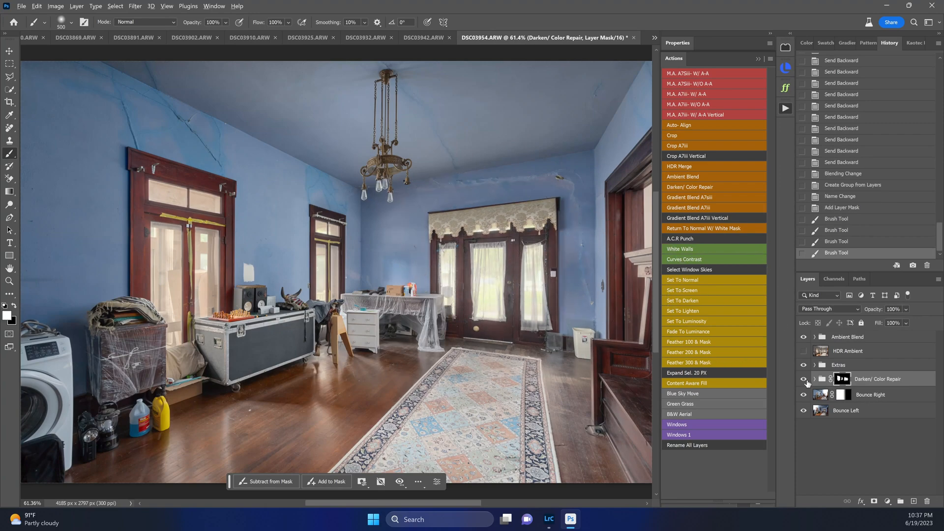
Examine the masked Darken/ Color Repair group in isolation, look at its layers, and compare the photo with and without it.
left_click(804, 381, "alt")
left_click(805, 381, "alt")
left_click(814, 380)
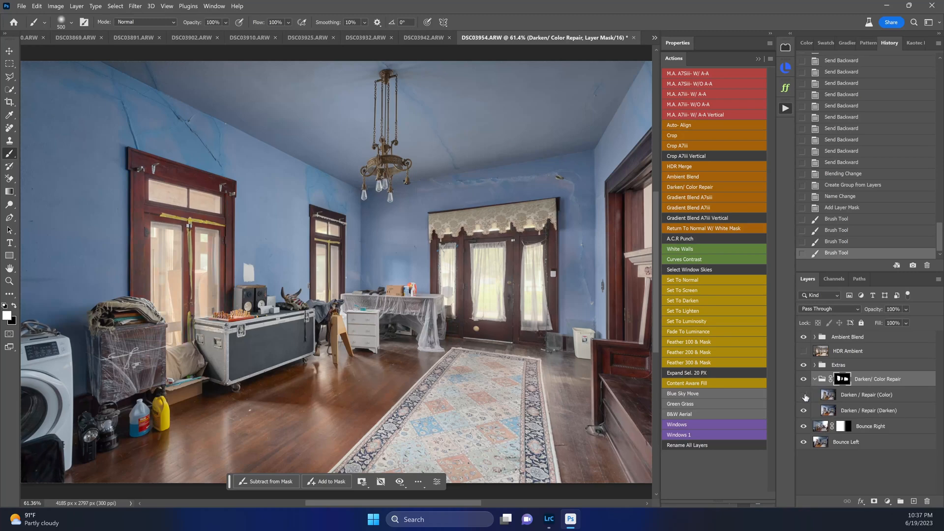
left_click(814, 379)
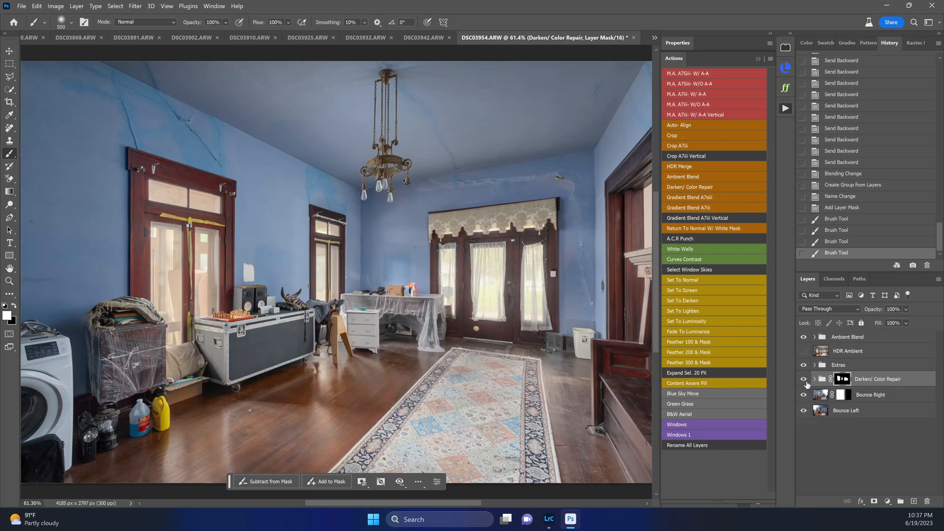
left_click(805, 380)
left_click(805, 379)
Compare the large window's frame up close with and without the masked Darken/ Color Repair group, and view the group alone.
left_click(820, 395)
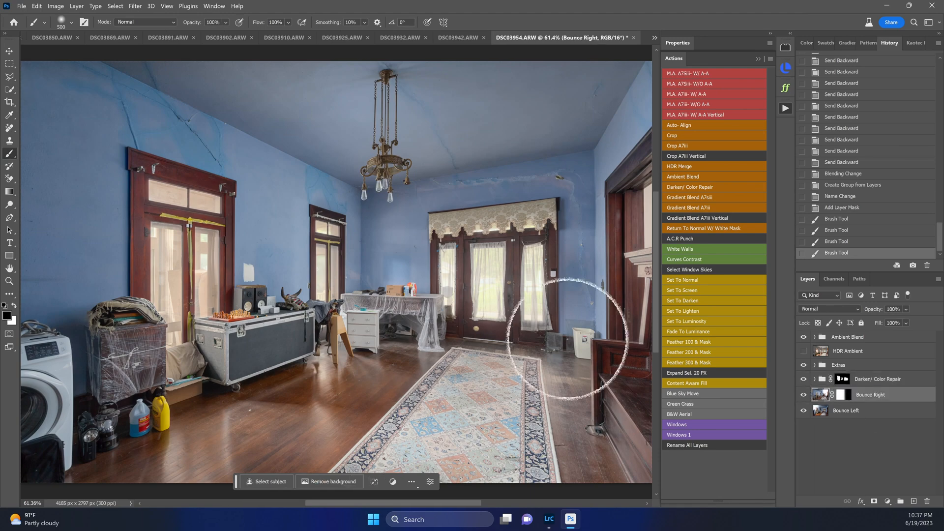
key("v")
scroll(135, 178, "up", 7)
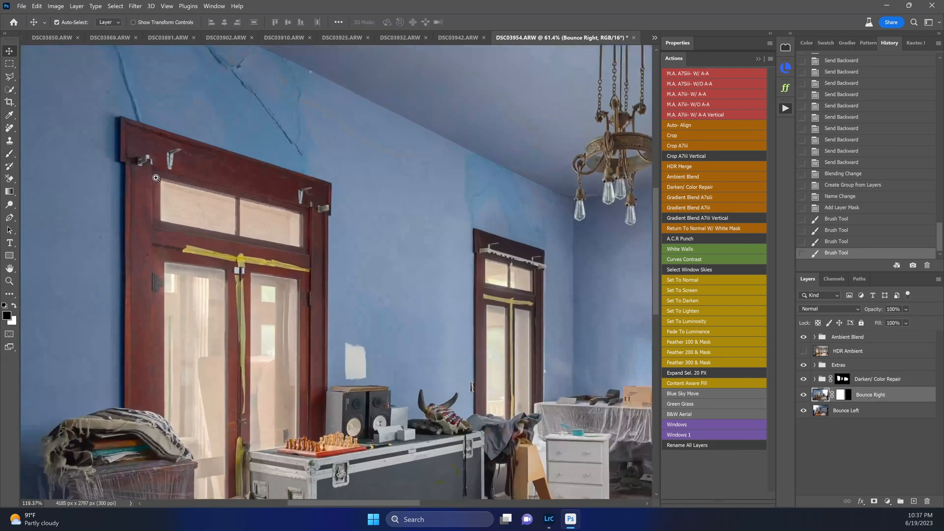
left_click_drag(156, 197, 241, 172)
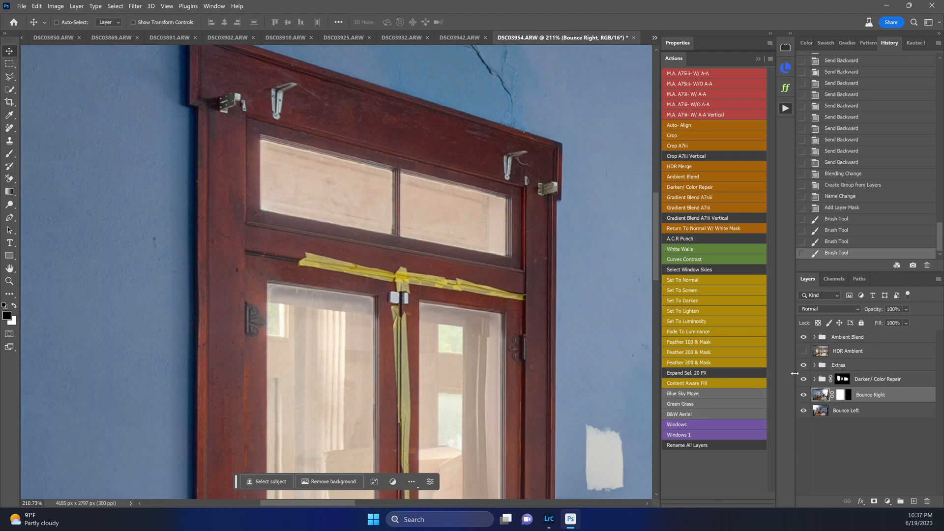
left_click(804, 379)
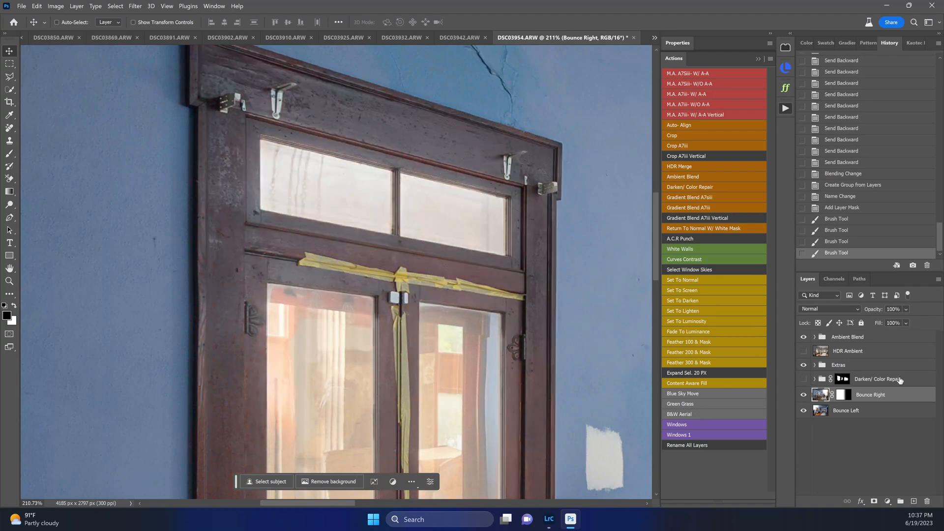
left_click(803, 380)
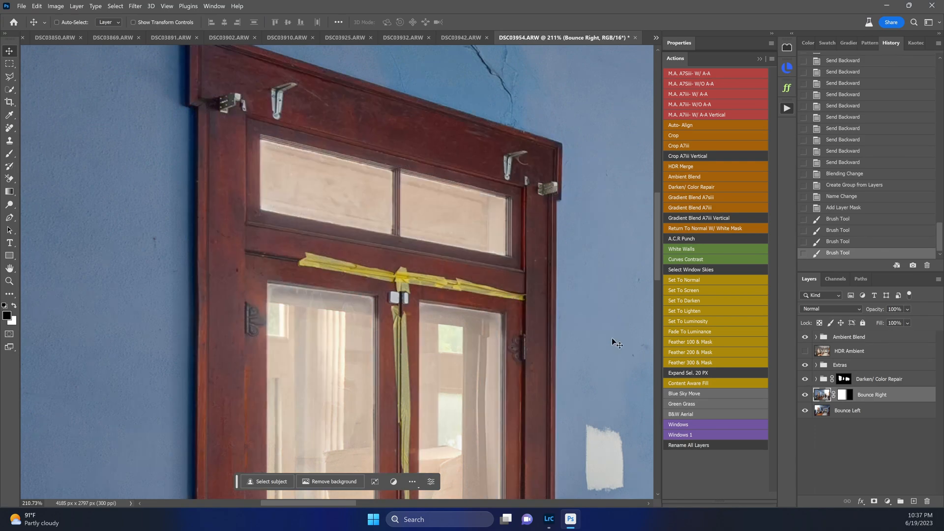
key("ctrl+0")
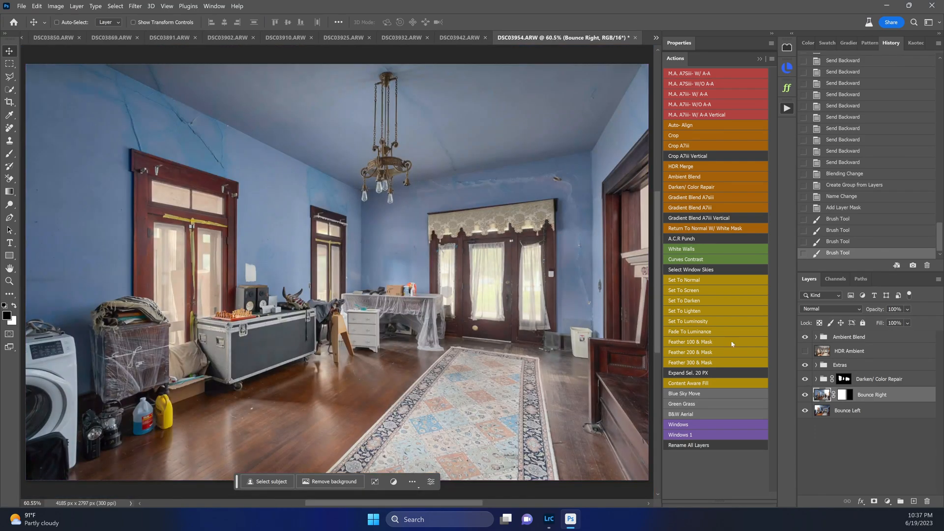
left_click(805, 380, "alt")
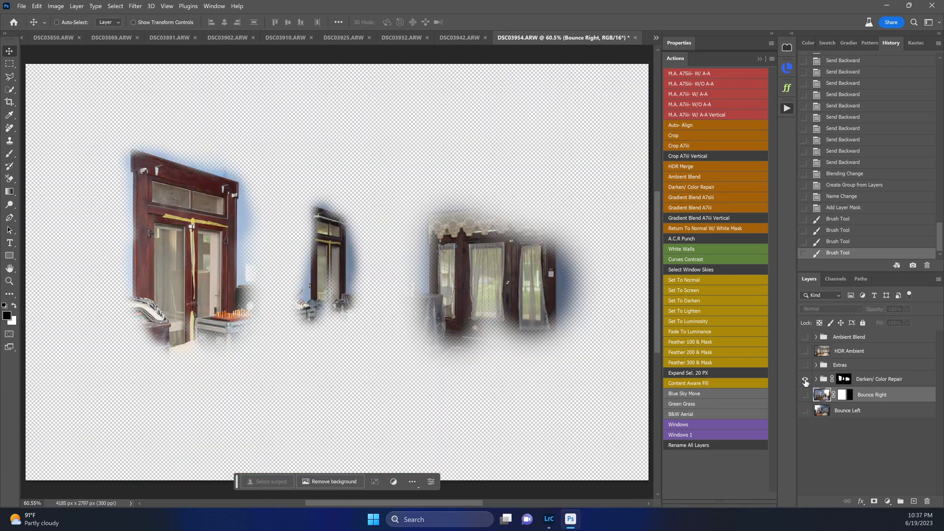
left_click(805, 381, "alt")
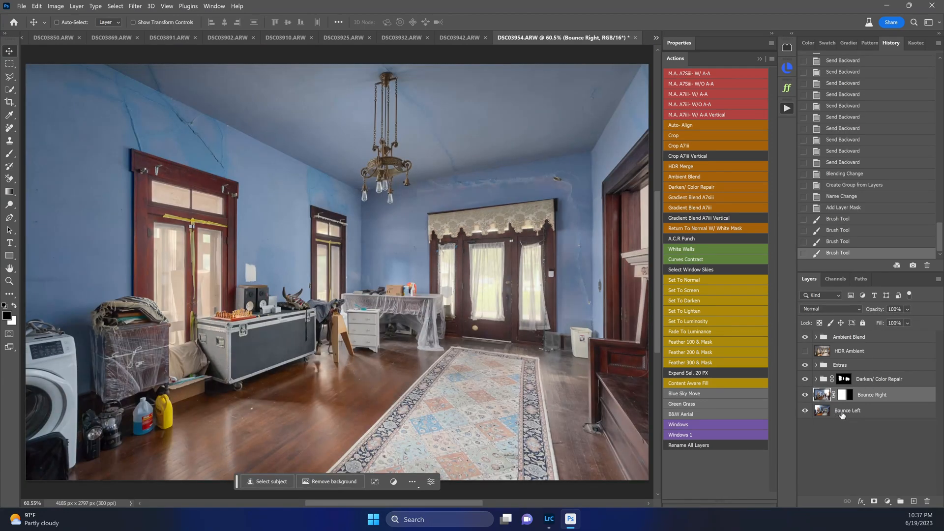
Stamp the visible layers into a new layer above the Ambient Blend group and run the A.C.R Punch action on it.
left_click(843, 338)
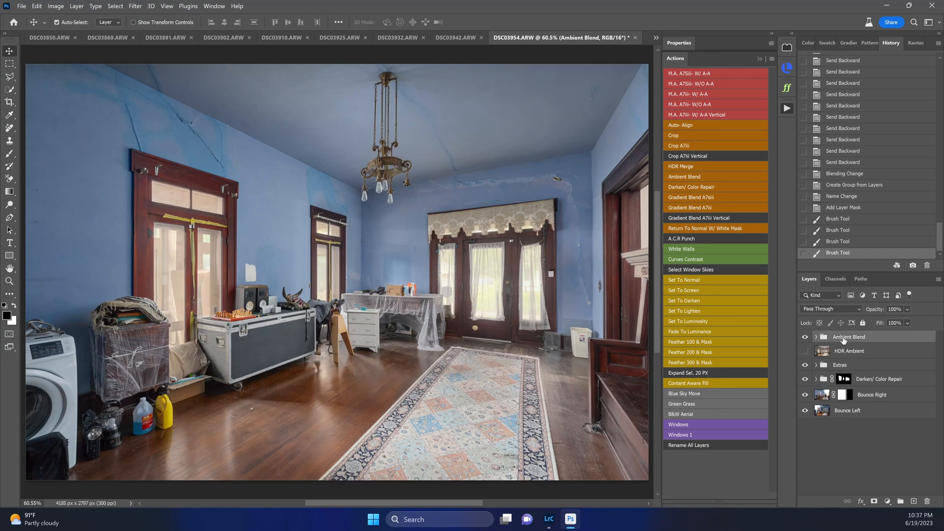
key("ctrl+shift+alt+e")
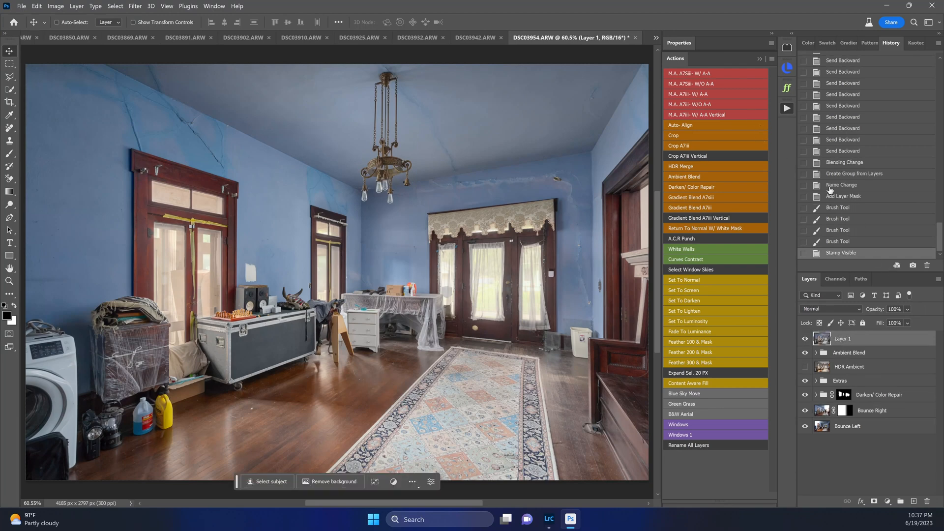
left_click(710, 240)
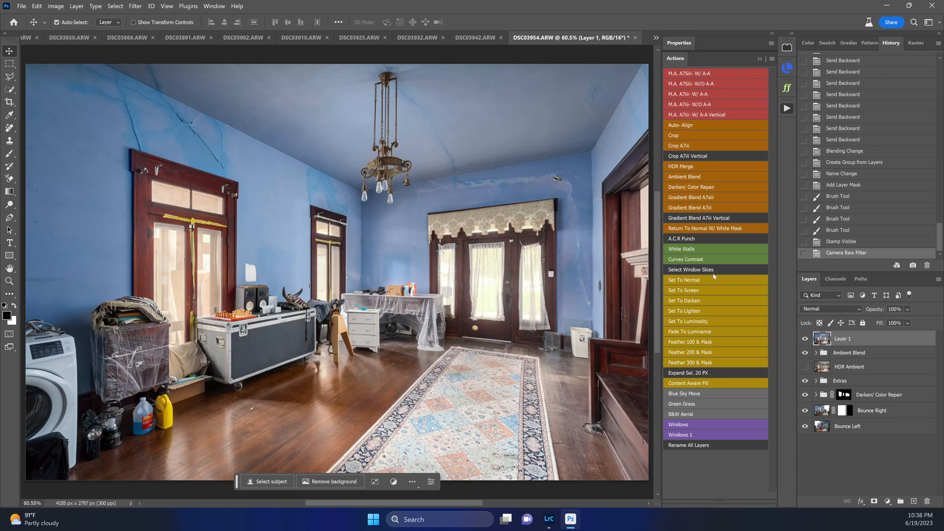
Compare the blue room before and after the Camera Raw Filter using the history states, ending on the filtered state.
left_click(839, 245)
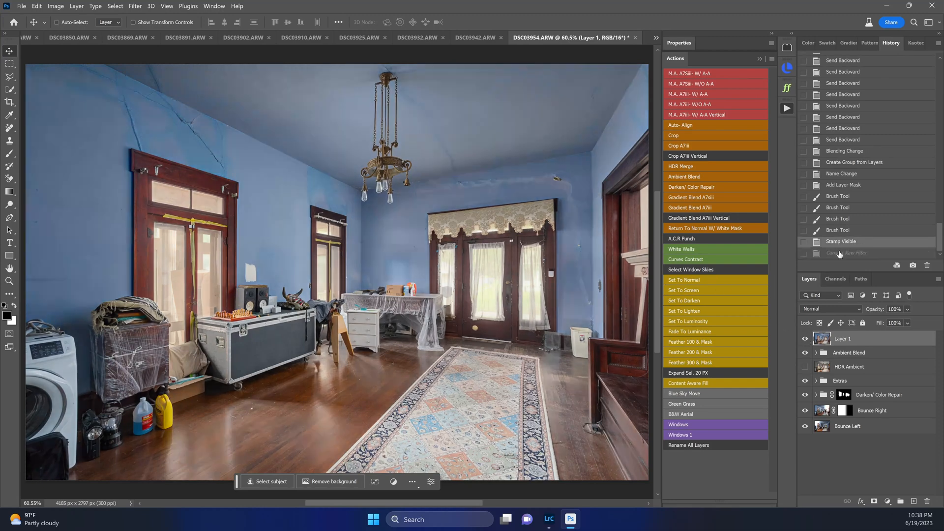
left_click(840, 254)
left_click(839, 243)
left_click(840, 252)
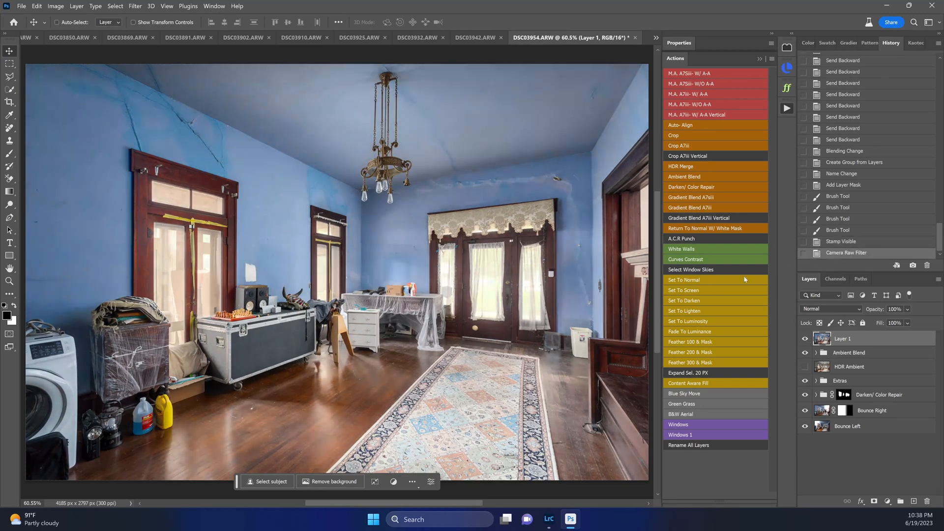
Run the Curves Contrast action on the blue room and save the file.
left_click(719, 261)
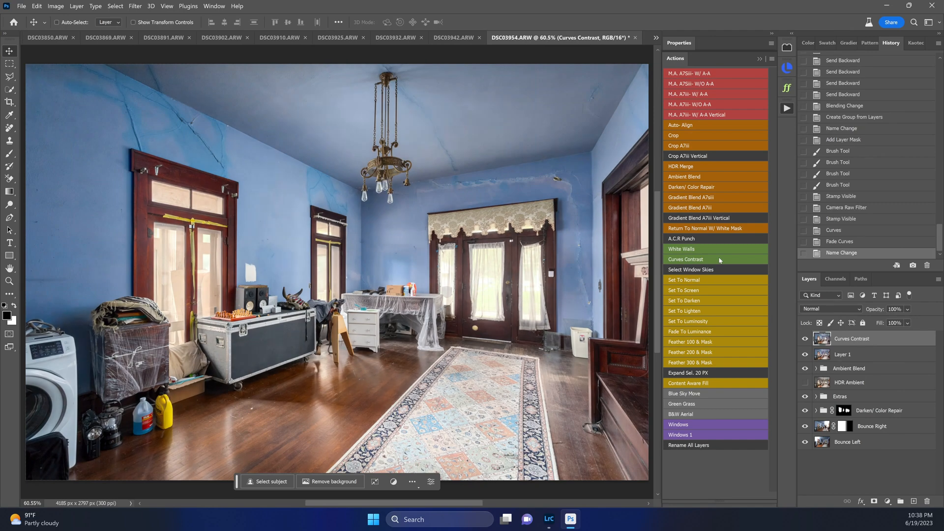
key("ctrl+s")
Switch to DSC03942.ARW and compare the image with and without the Darken/ Color Repair group.
left_click(405, 39)
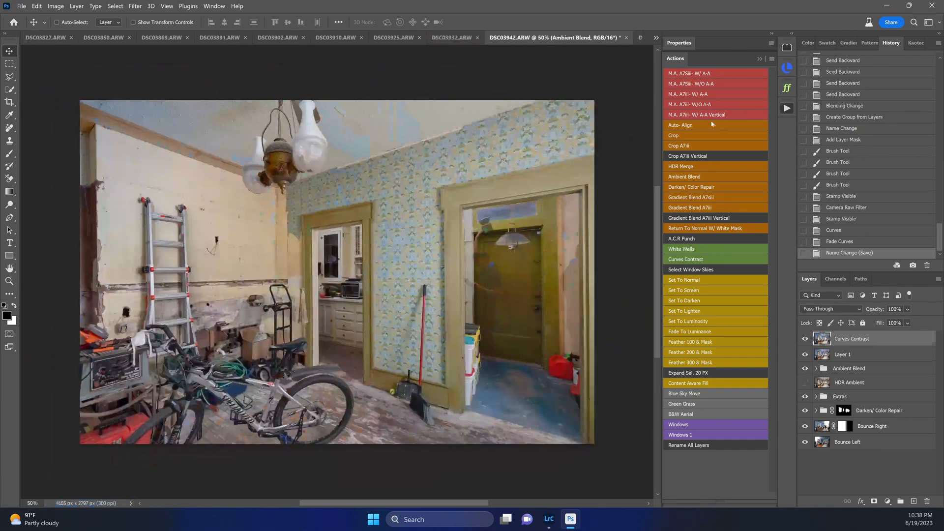
left_click(816, 377)
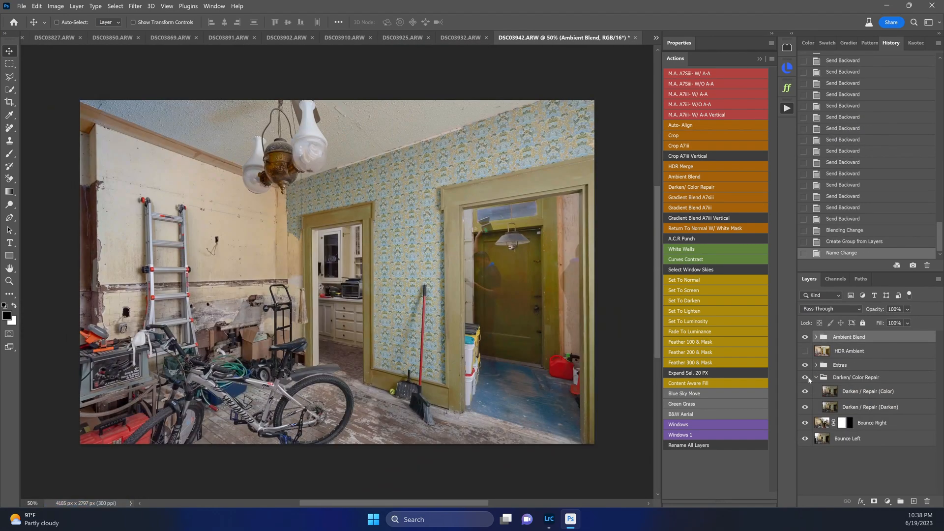
left_click(805, 378)
left_click(806, 378)
left_click(805, 378)
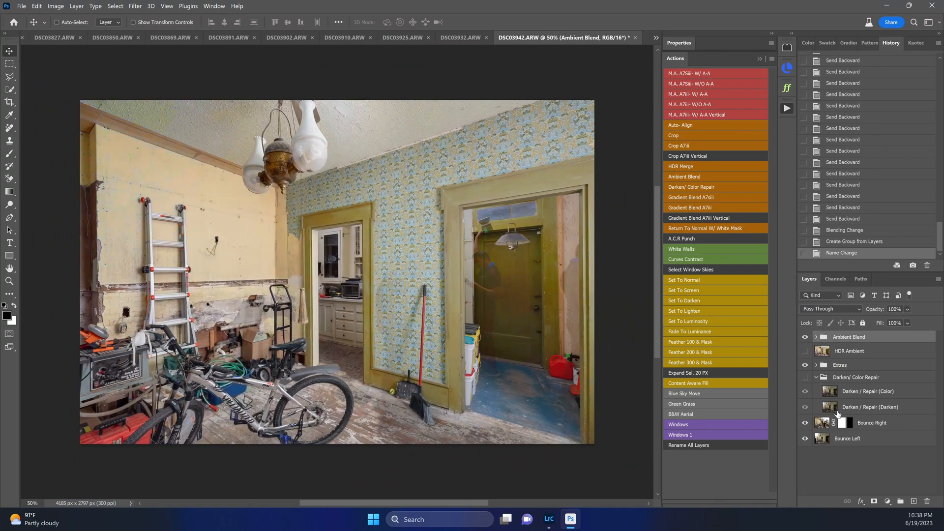
Examine the Darken / Repair (Color) and Darken / Repair (Darken) layers in isolation, restoring the other layers.
left_click(844, 396)
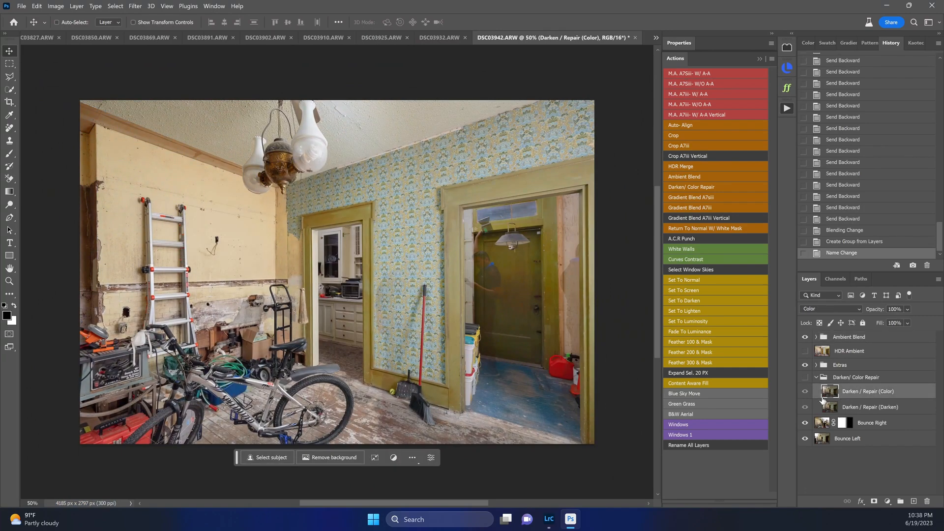
left_click(807, 393, "alt")
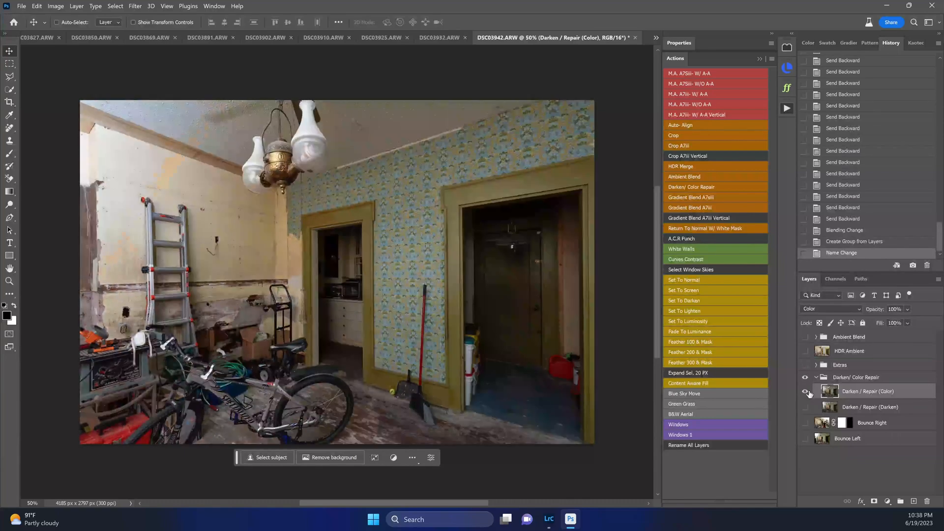
left_click(806, 392, "alt")
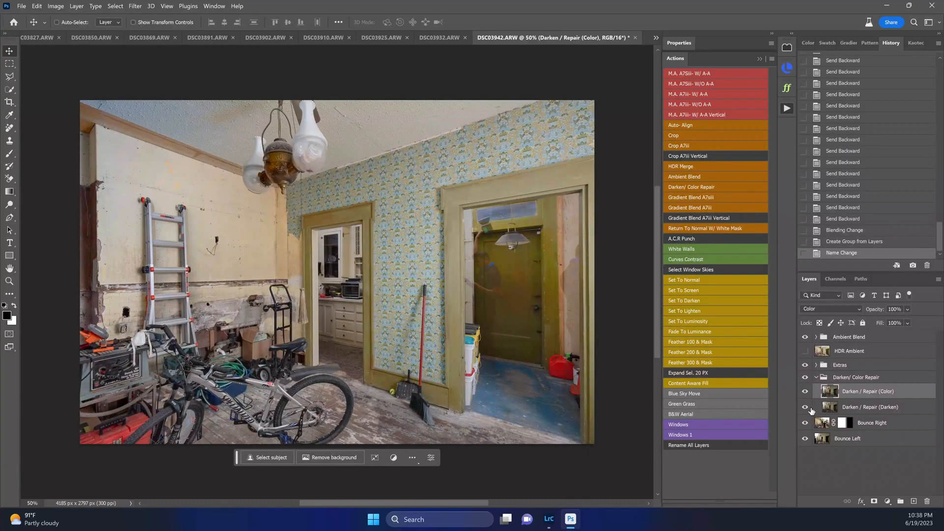
left_click(831, 407)
key("ctrl+0")
left_click(806, 408, "alt")
left_click(807, 407, "alt")
left_click(805, 395, "alt")
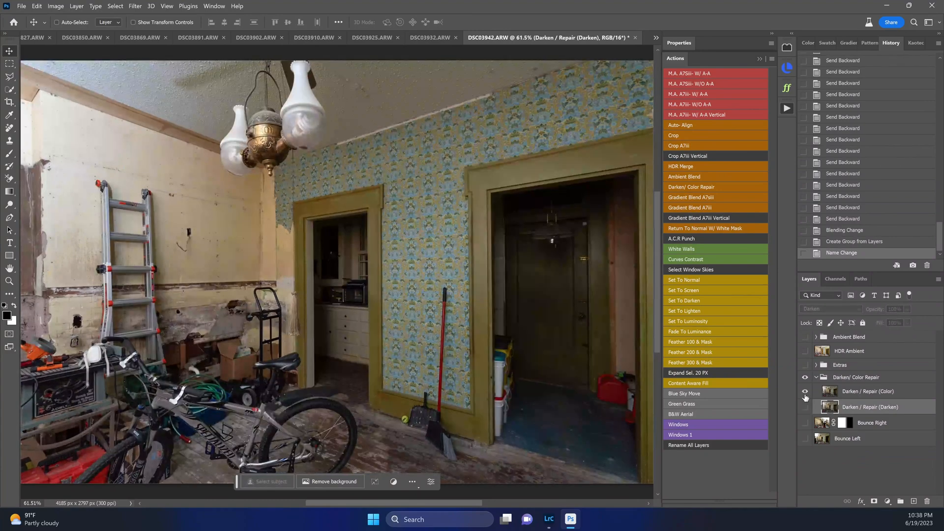
left_click(806, 395, "alt")
Examine the Bounce Left and Bounce Right layers in isolation, restoring the other layers.
left_click(806, 440, "alt")
left_click(805, 439, "alt")
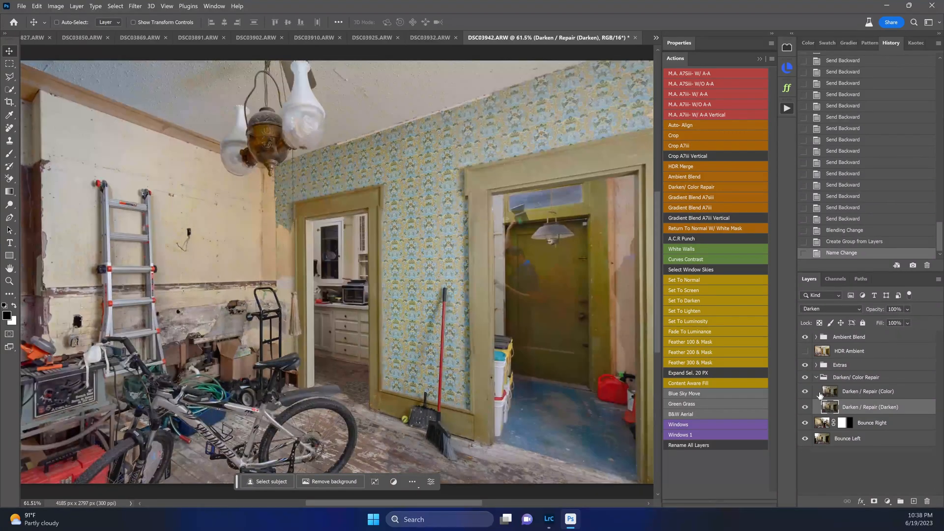
left_click(806, 423, "alt")
left_click(806, 424, "alt")
Examine the DSC03940.ARW layer in the Extras group in isolation, restoring the other layers.
left_click(817, 378)
left_click(817, 365)
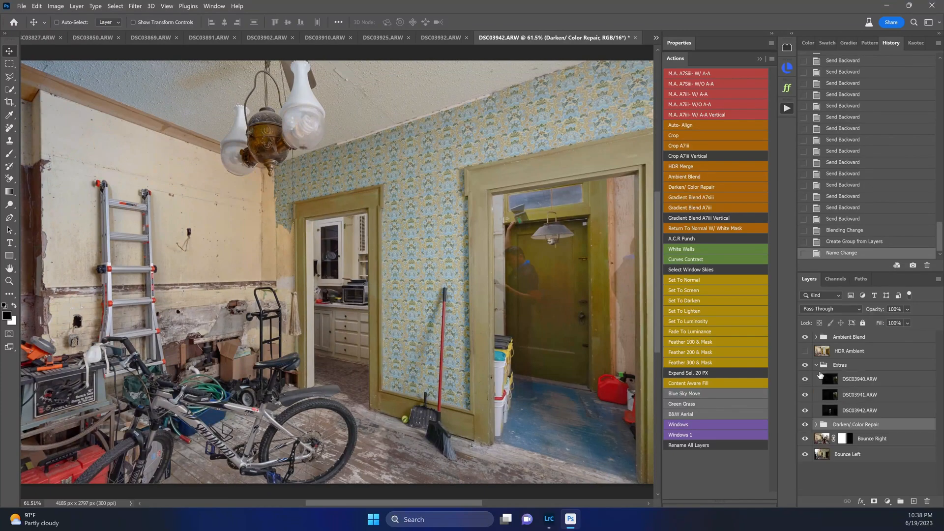
left_click(863, 380)
left_click(805, 380, "alt")
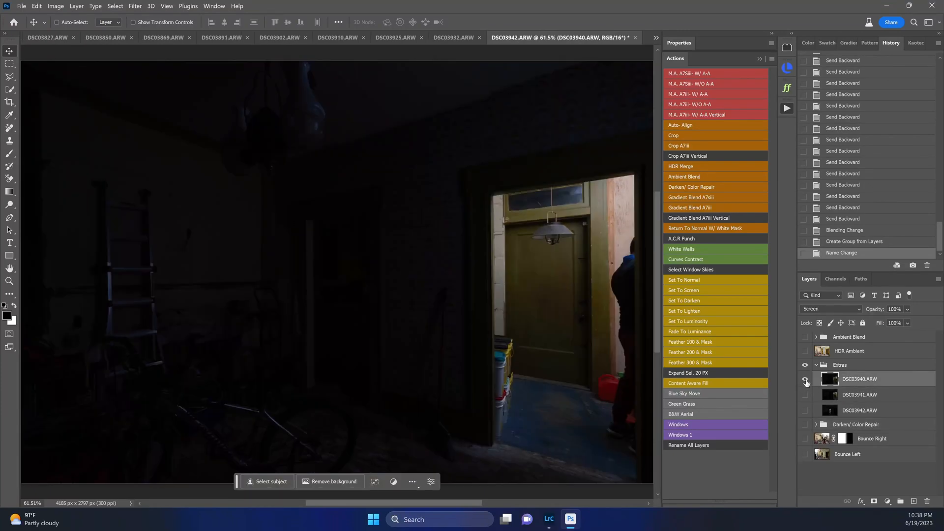
left_click(806, 379, "alt")
left_click(806, 379, "alt")
left_click(806, 380, "alt")
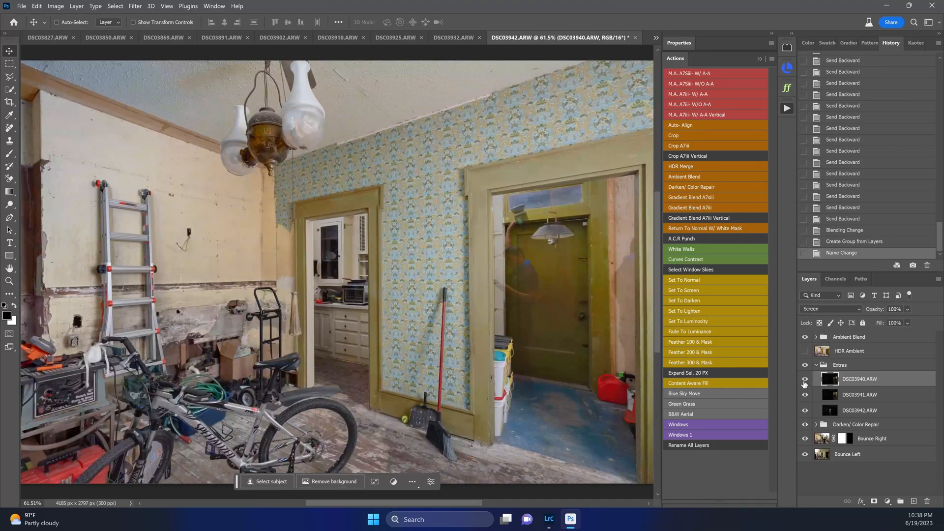
left_click(805, 380, "alt")
left_click(804, 384, "alt")
Run Return To Normal W/ White Mask on DSC03940.ARW and draw a mask gradient hiding the person in the green doorway.
left_click(691, 230)
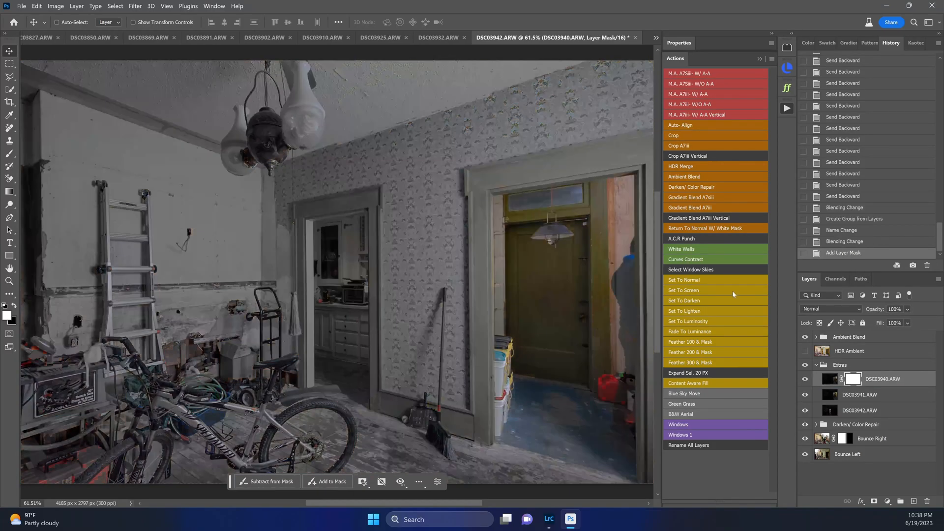
key("g")
left_click_drag(610, 323, 534, 325)
Group DSC03940.ARW and DSC03941.ARW, set the group to Screen, and compare the image with and without it.
left_click(853, 395, "shift")
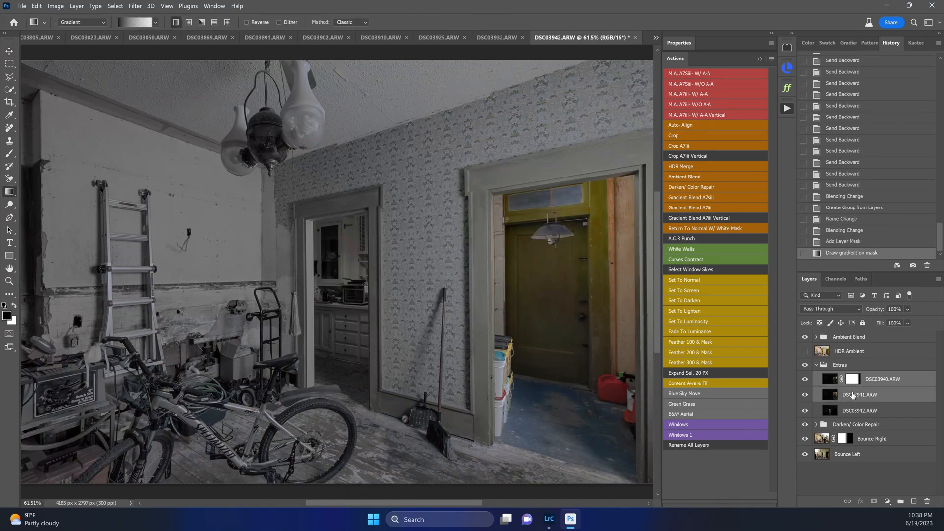
key("ctrl+g")
left_click(707, 290)
key("v")
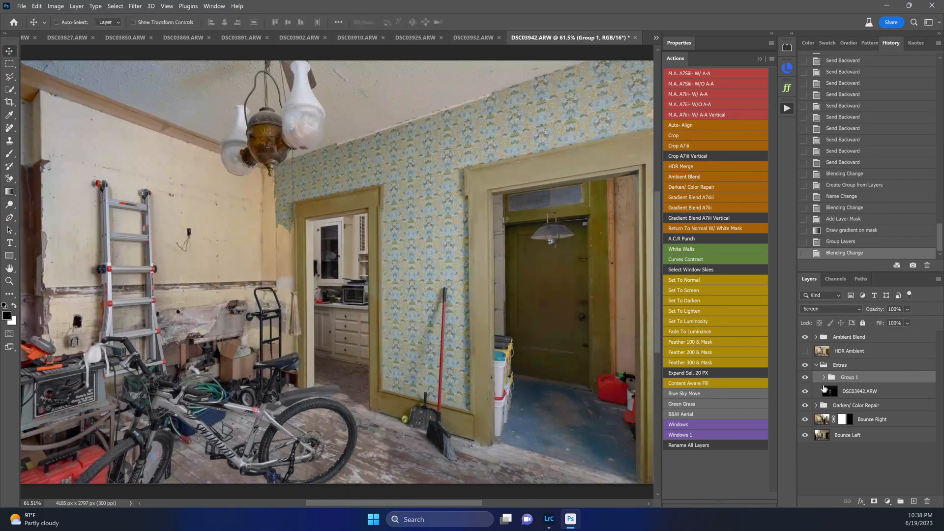
left_click(805, 377)
left_click(807, 379)
Move the DSC03942.ARW layer above the Ambient Blend group, set its opacity to 80%, and compare the kitchen with and without it.
left_click(807, 392)
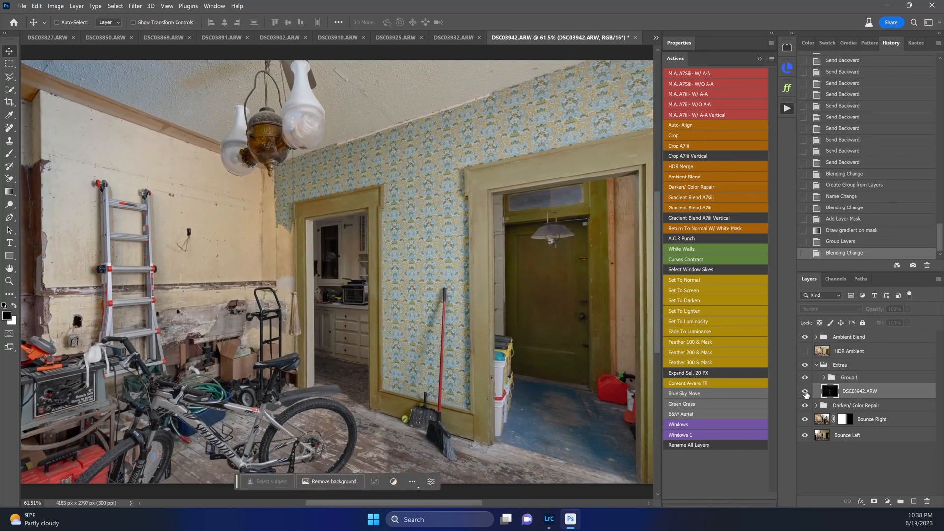
left_click_drag(861, 392, 854, 332)
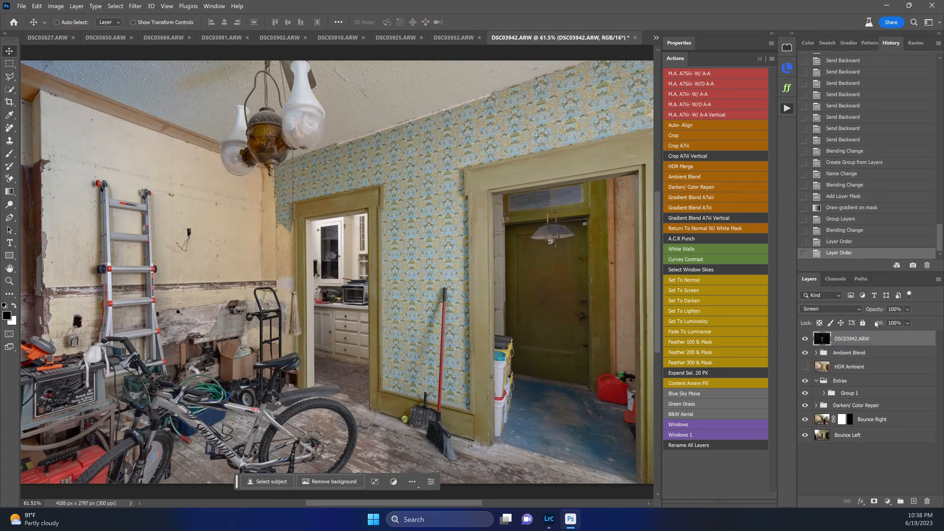
left_click_drag(908, 309, 926, 322)
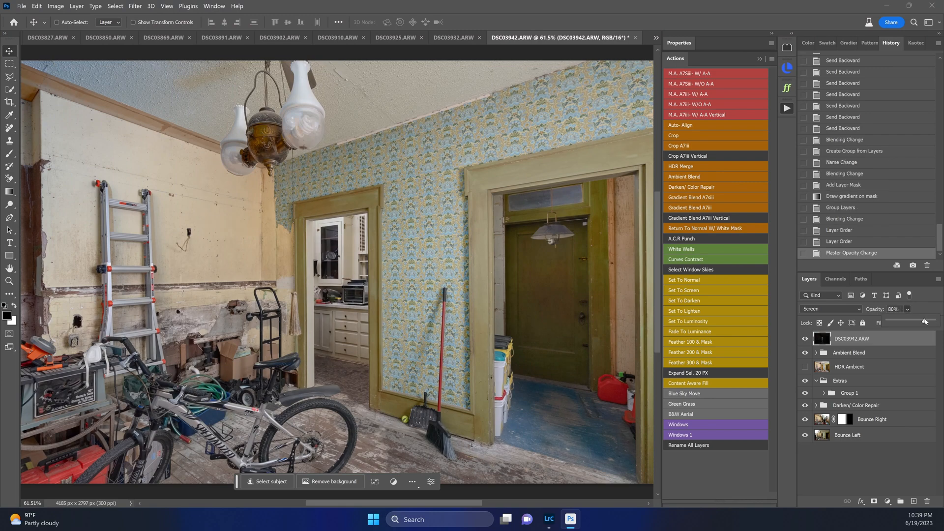
left_click(901, 343)
left_click(806, 339)
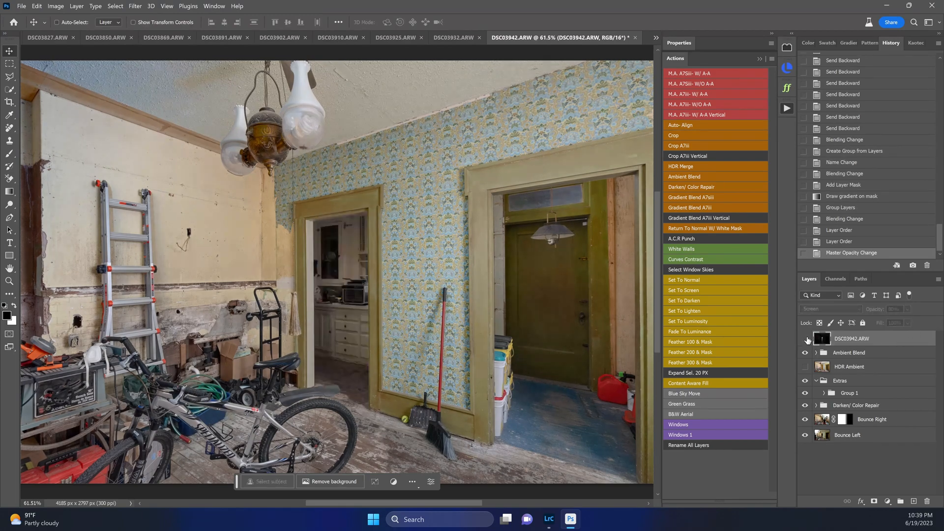
left_click(805, 340)
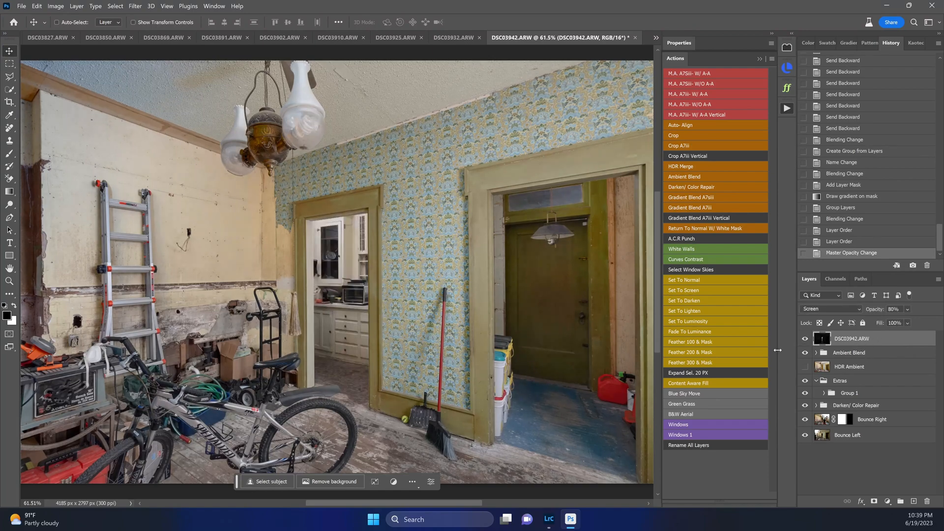
Hide the Darken/ Color Repair group and stamp all visible layers into a new top layer.
left_click(806, 406)
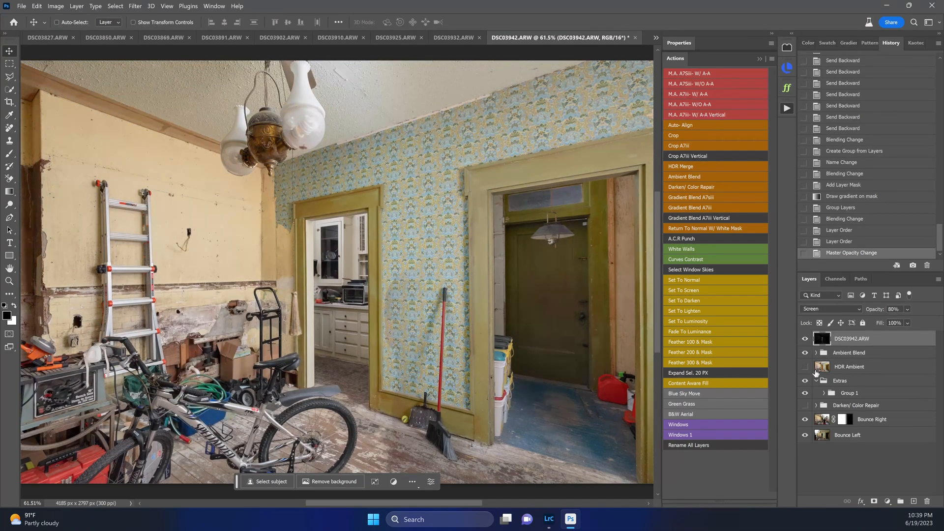
key("ctrl+shift+alt+e")
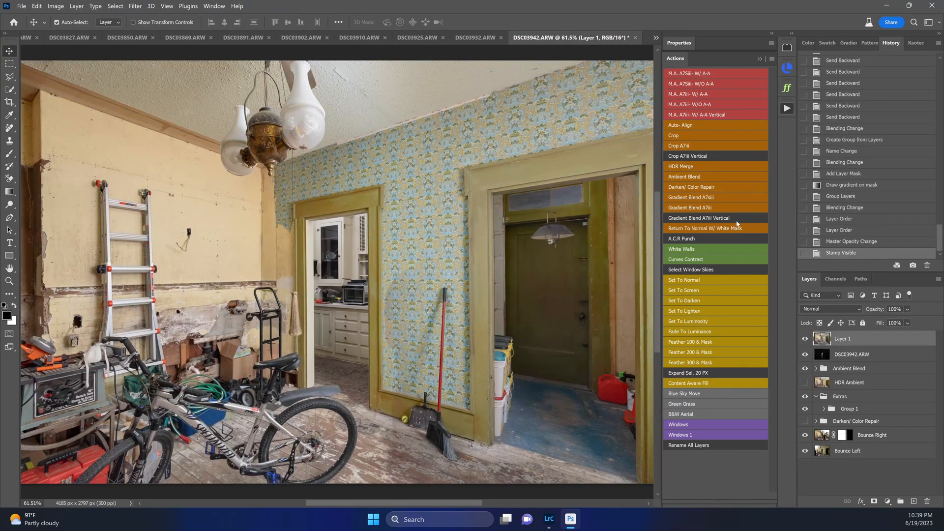
Apply Camera Raw Auto settings to the stamped layer with Contrast +21 and Shadows, Vibrance and Saturation reset to 0.
key("ctrl+shift+a")
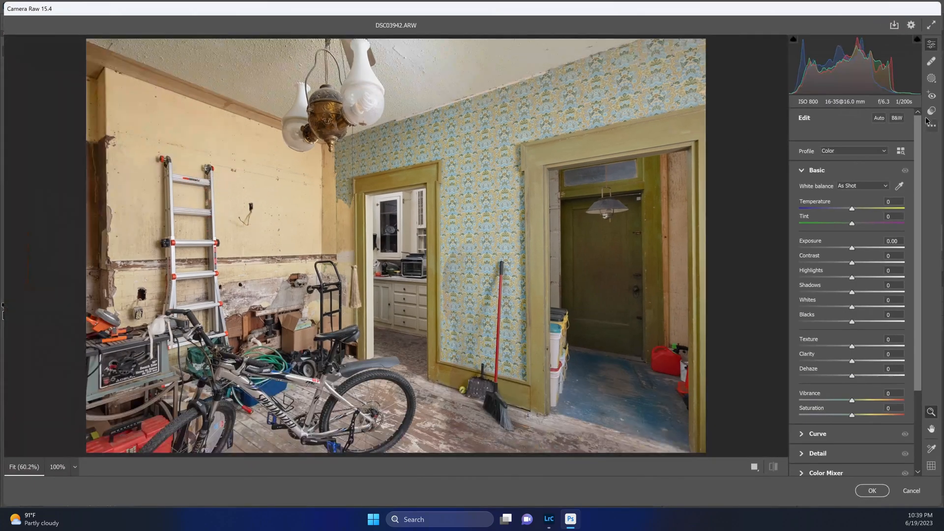
left_click(880, 118)
left_click_drag(860, 262, 867, 260)
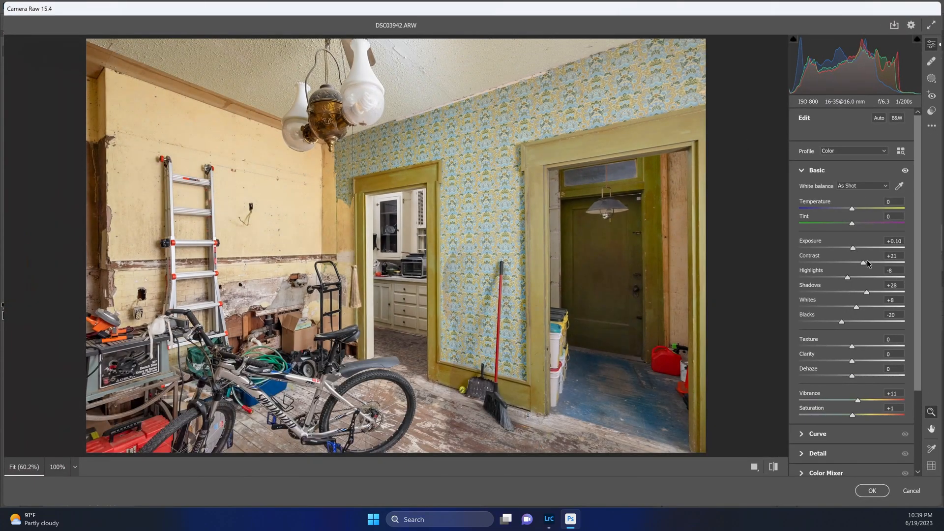
double_click(858, 400)
double_click(857, 413)
double_click(866, 292)
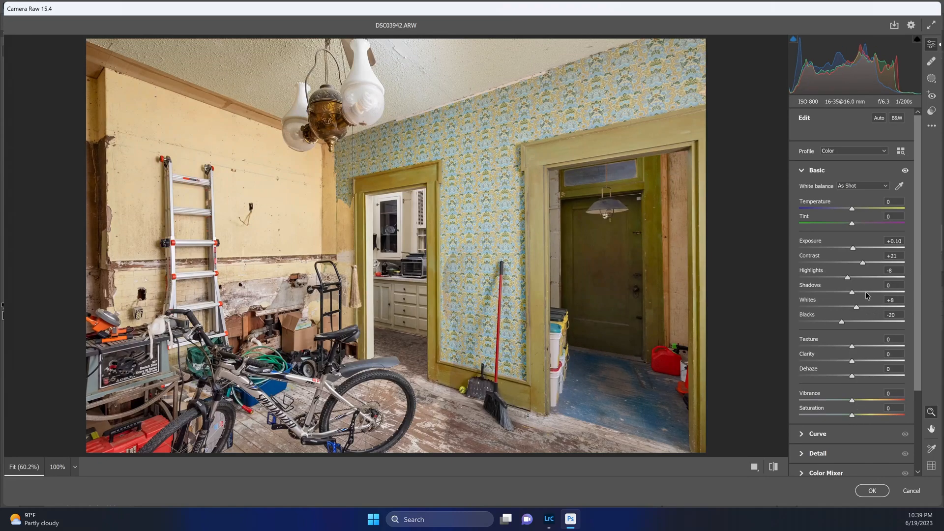
left_click(872, 490)
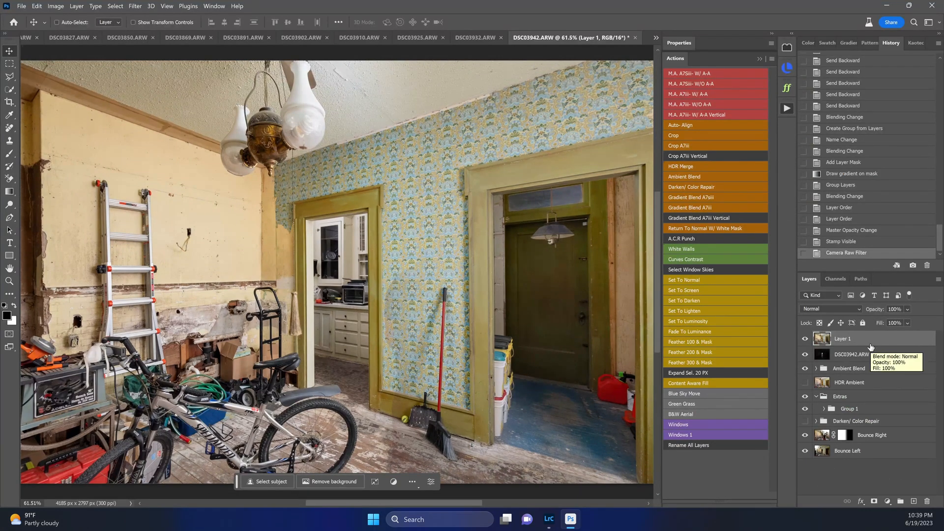
Inspect the green doorway and compare the finished blend with the HDR Ambient layer in isolation, restoring the other layers.
left_click_drag(581, 276, 602, 264)
mouse_move(515, 180)
left_mouse_down()
mouse_move(532, 173)
mouse_move(514, 174)
left_mouse_up()
left_click_drag(566, 217, 495, 207)
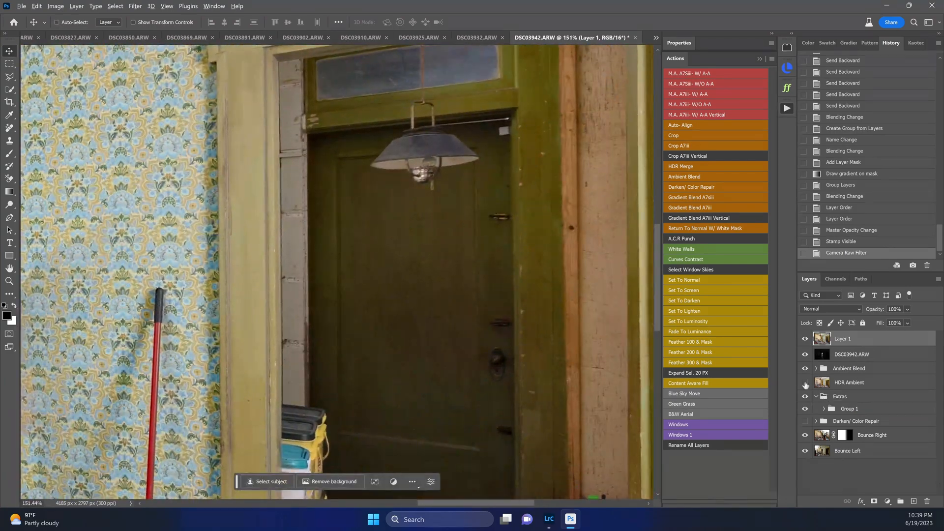
left_click(805, 383, "alt")
key("ctrl+0")
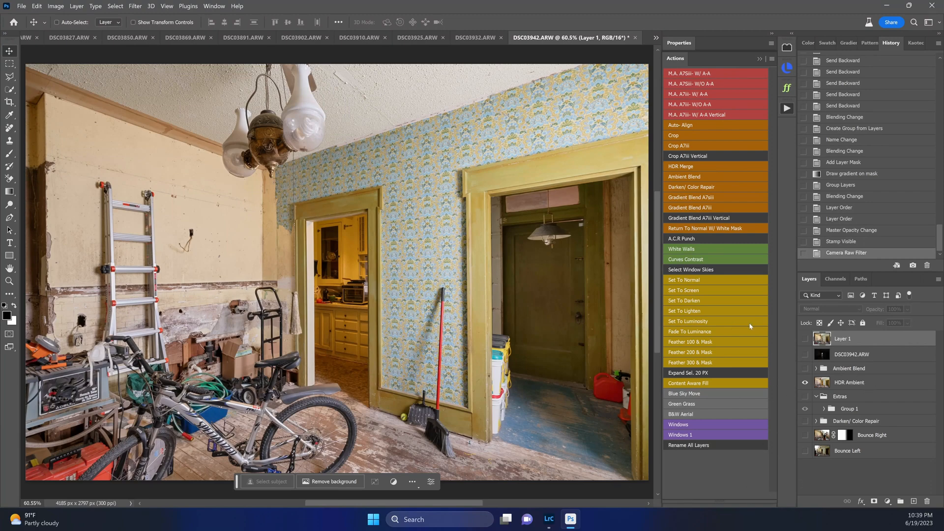
left_click(804, 384, "alt")
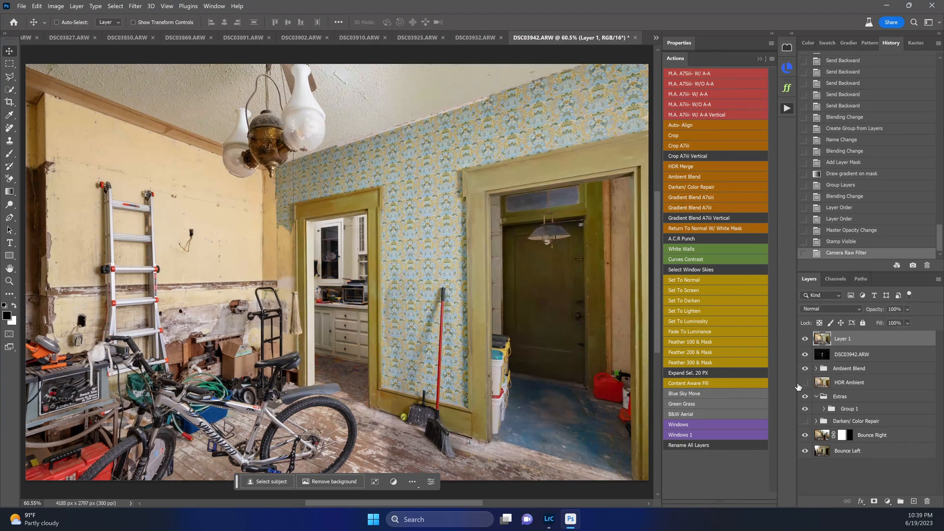
left_click(846, 384)
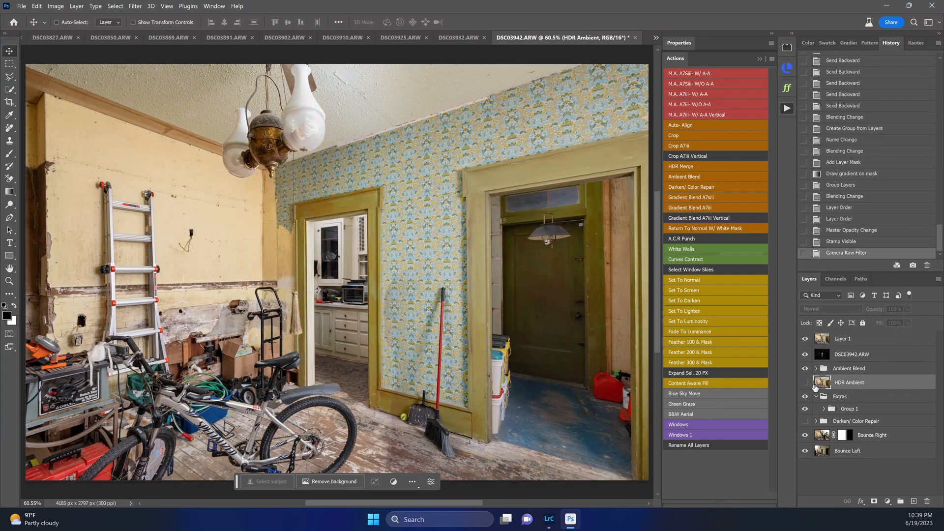
left_click(818, 369)
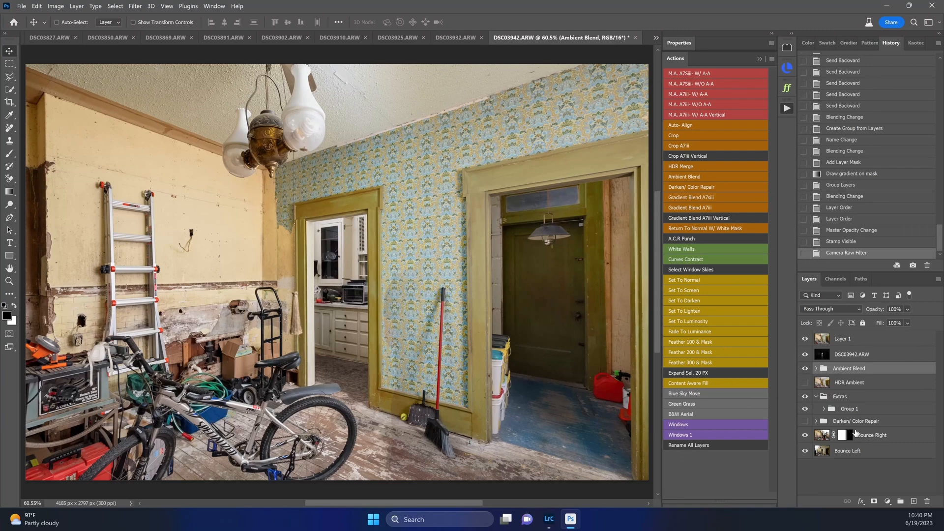
With Layer 1 hidden, move Group 1 out of Extras to above the Ambient Blend group and view it in isolation.
left_click_drag(845, 411, 845, 409)
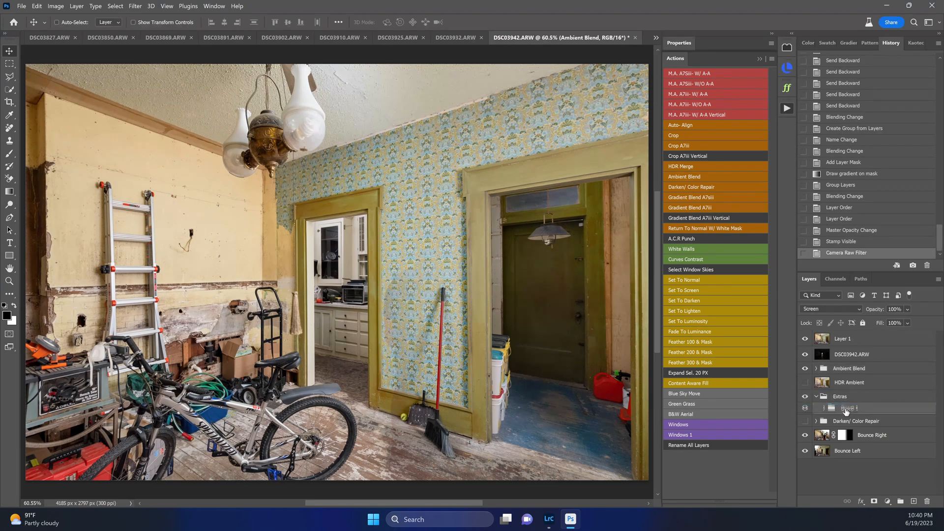
left_click(805, 338)
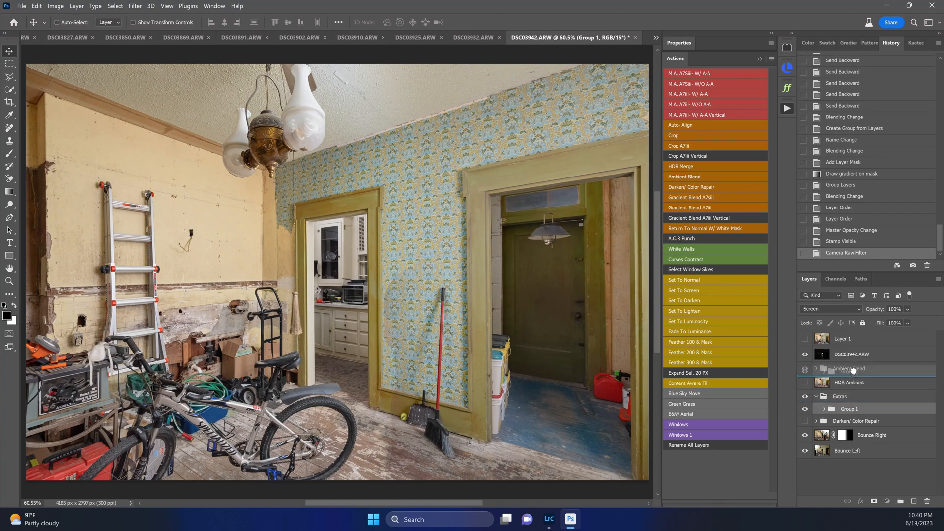
left_click_drag(854, 354, 853, 361)
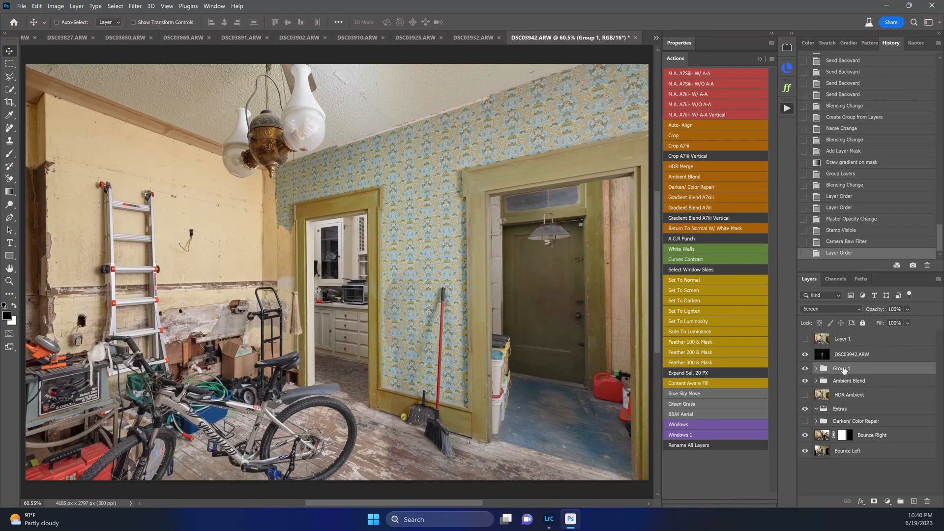
mouse_move(844, 370)
left_mouse_down()
mouse_move(843, 393)
mouse_move(845, 365)
left_mouse_up()
left_click_drag(846, 377, 861, 395)
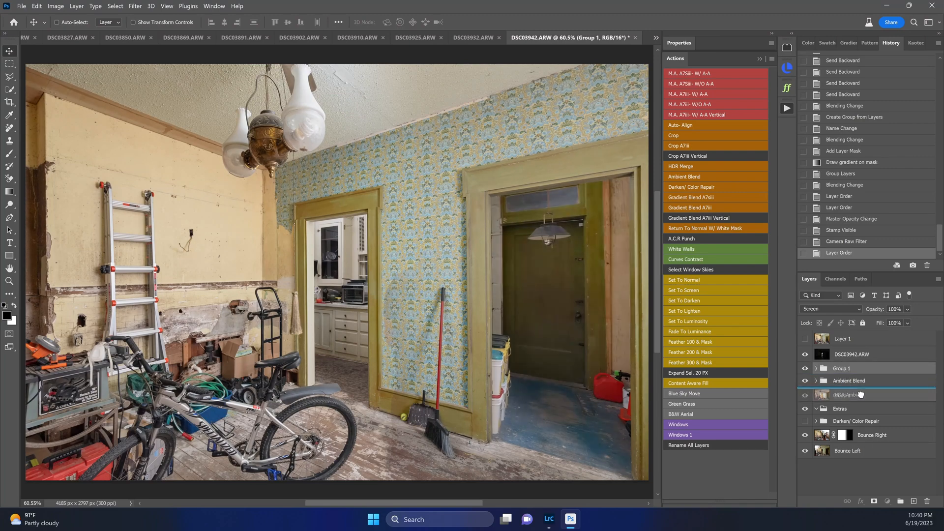
left_click_drag(861, 395, 846, 358)
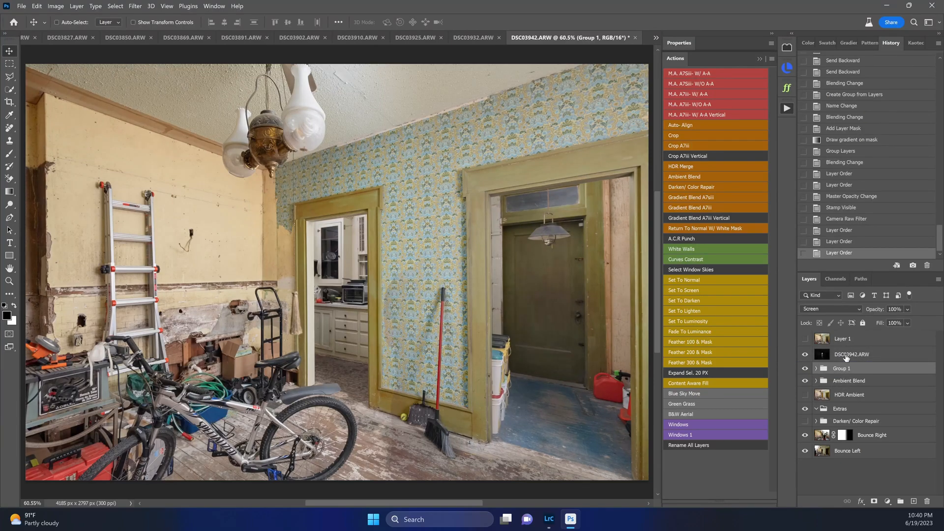
left_click(806, 369, "alt")
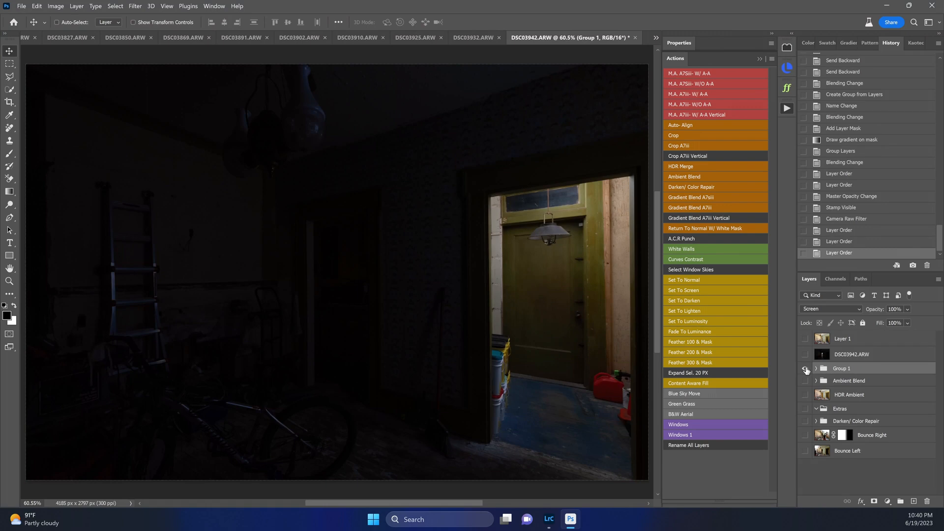
left_click(806, 371, "alt")
Place Group 1 directly below the Ambient Blend group, show Layer 1 again, and save the file.
left_click_drag(843, 370, 842, 389)
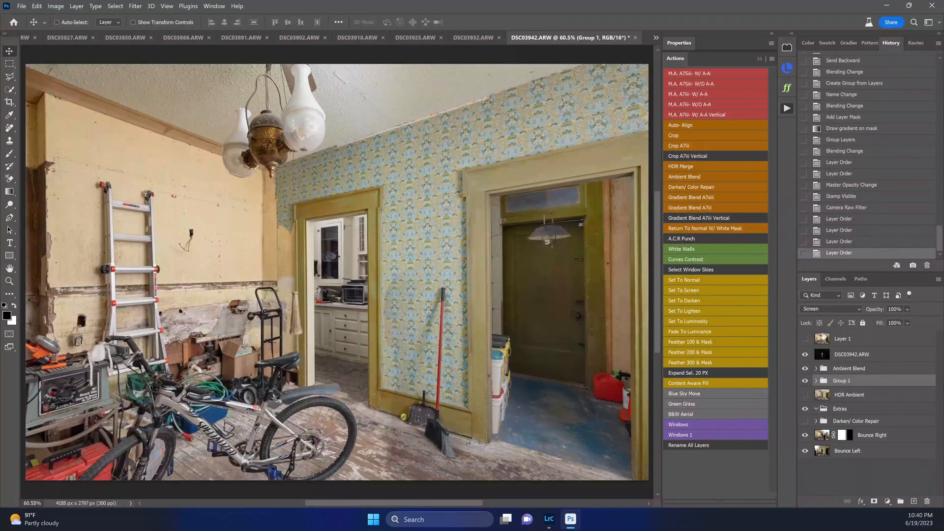
left_click(805, 339)
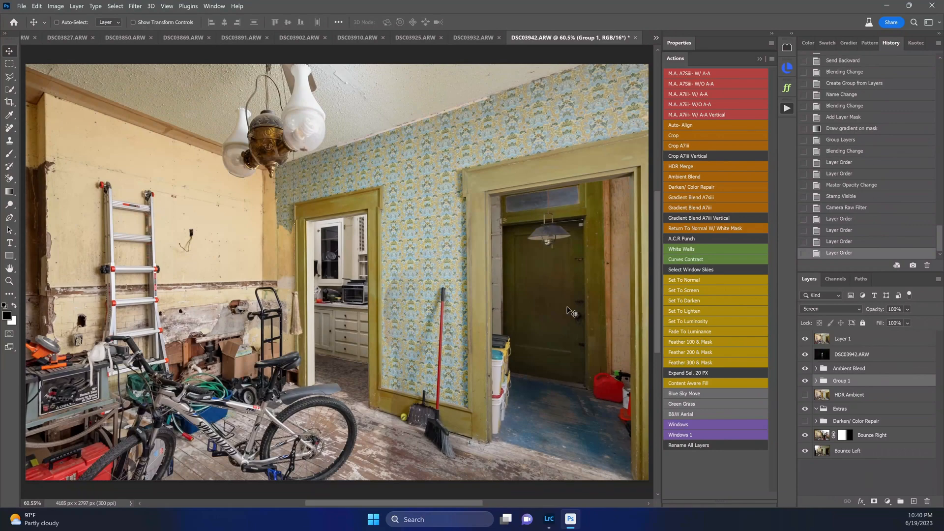
key("ctrl+s")
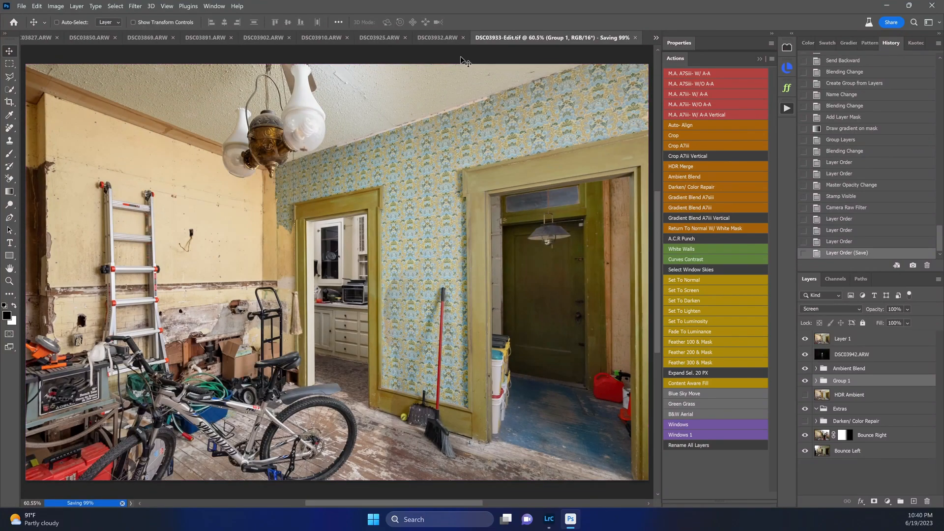
Switch to DSC03932.ARW, hide its Darken/ Color Repair group, and stamp the visible layers into a new layer.
left_click(447, 39)
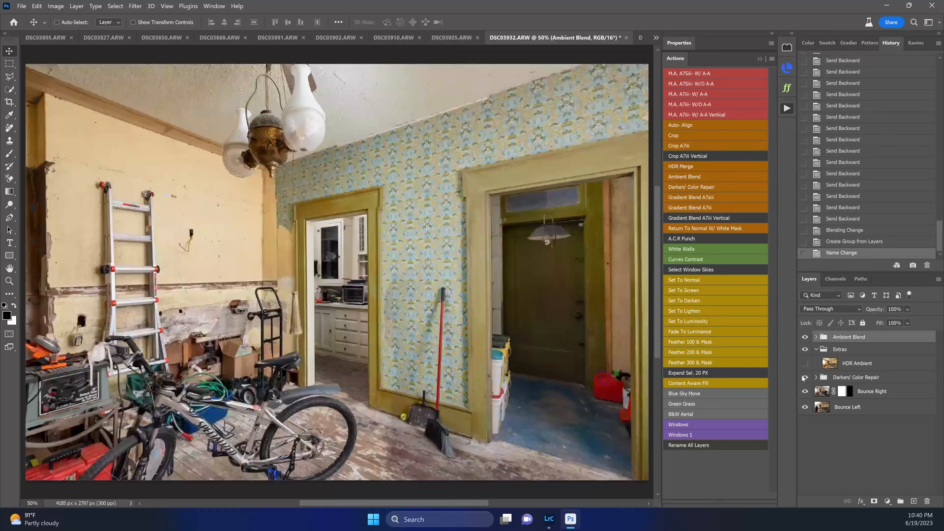
left_click(805, 377)
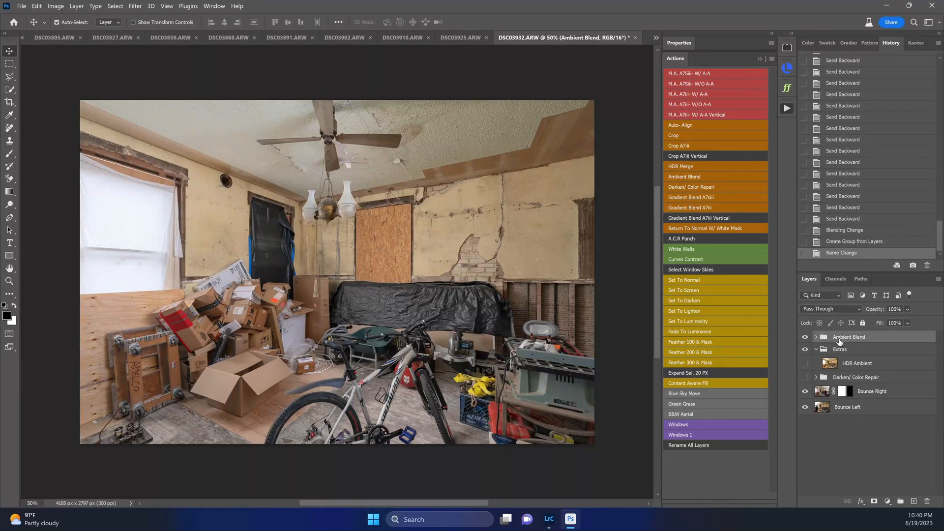
key("ctrl+shift+alt+e")
Try reapplying the last Camera Raw filter to the stamped layer of DSC03932.ARW, and undo it.
key("ctrl+alt+f")
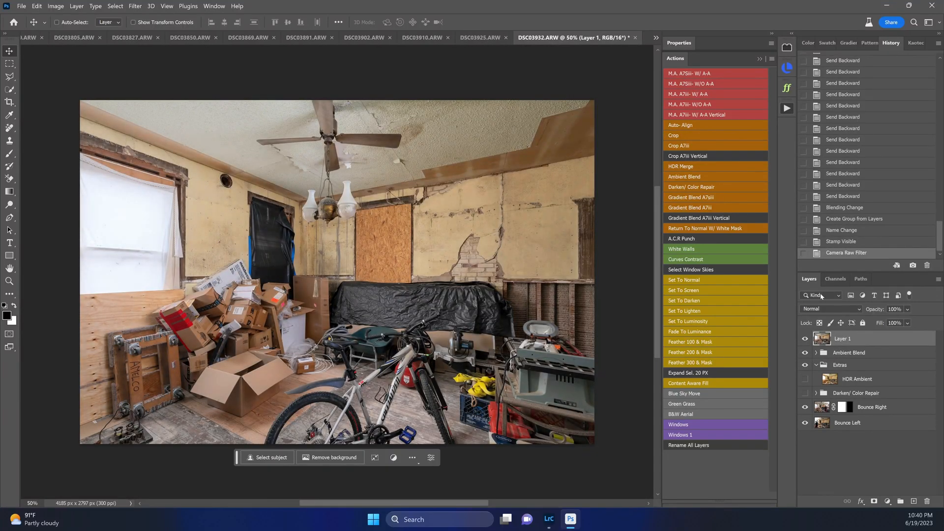
key("ctrl+z")
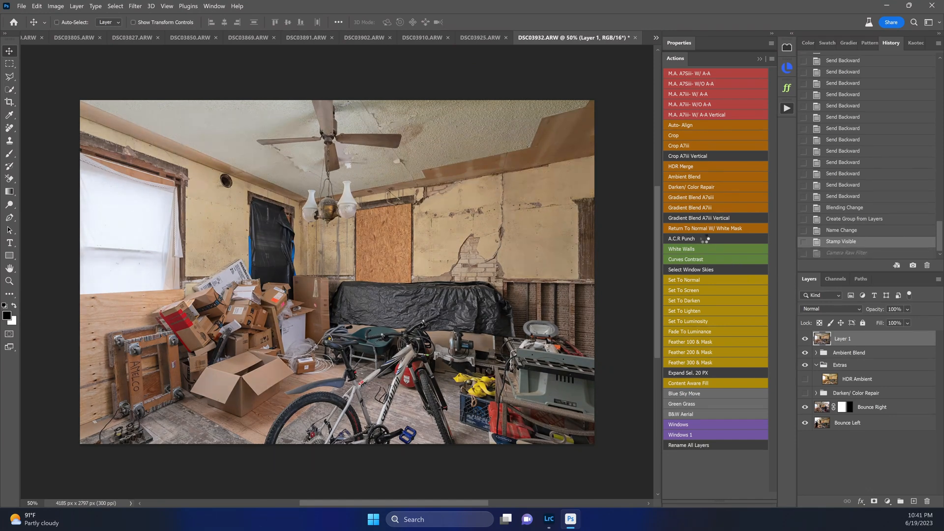
Redo the Camera Raw filter on the stamped layer and apply RGB Curves, mapping input 122 to 135 and 68 to 63.
key("ctrl+shift+z")
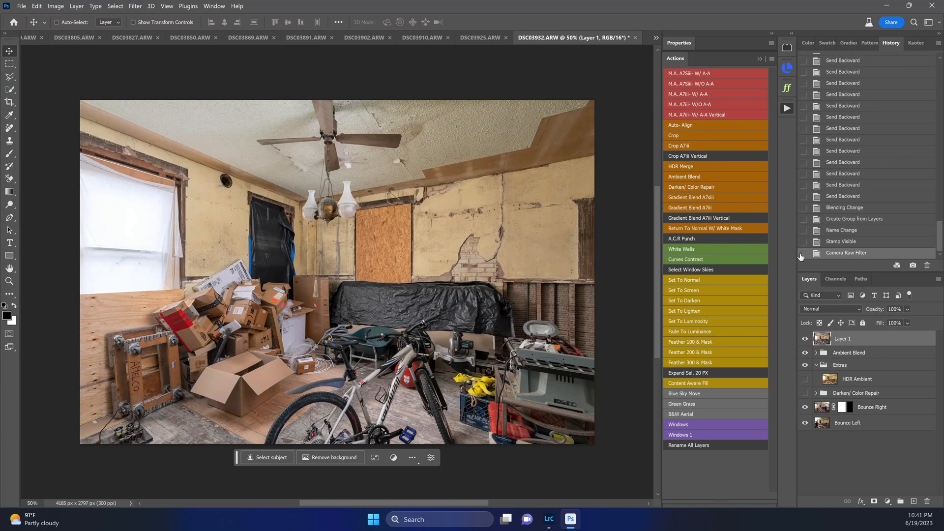
key("ctrl+m")
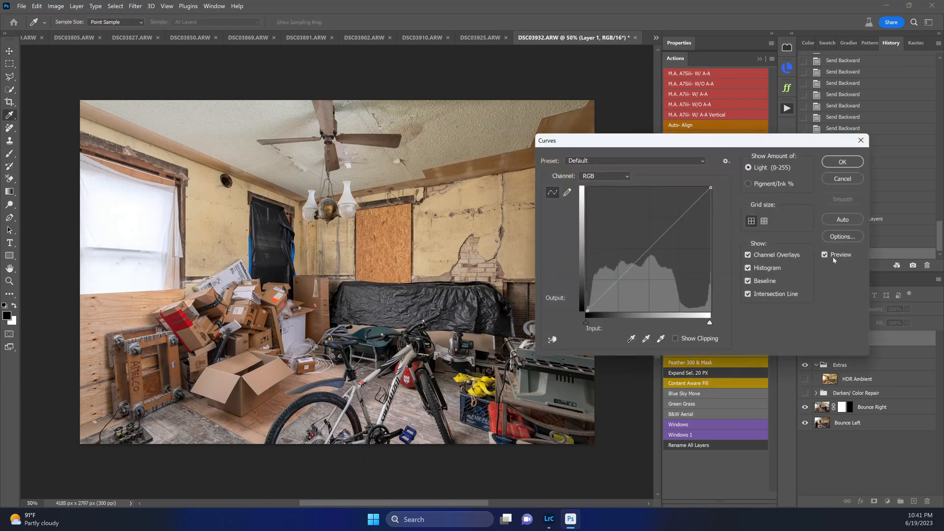
left_click_drag(648, 248, 647, 245)
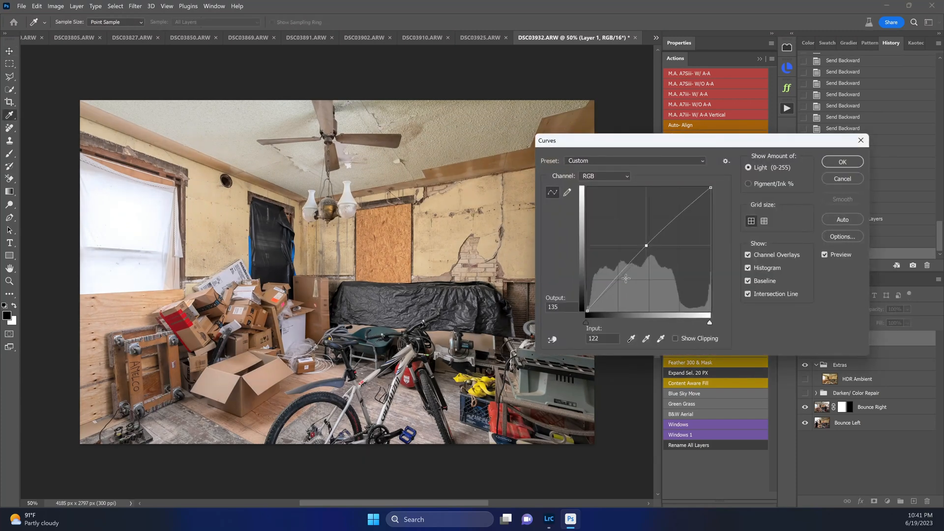
left_click(619, 281)
left_click_drag(620, 281, 621, 280)
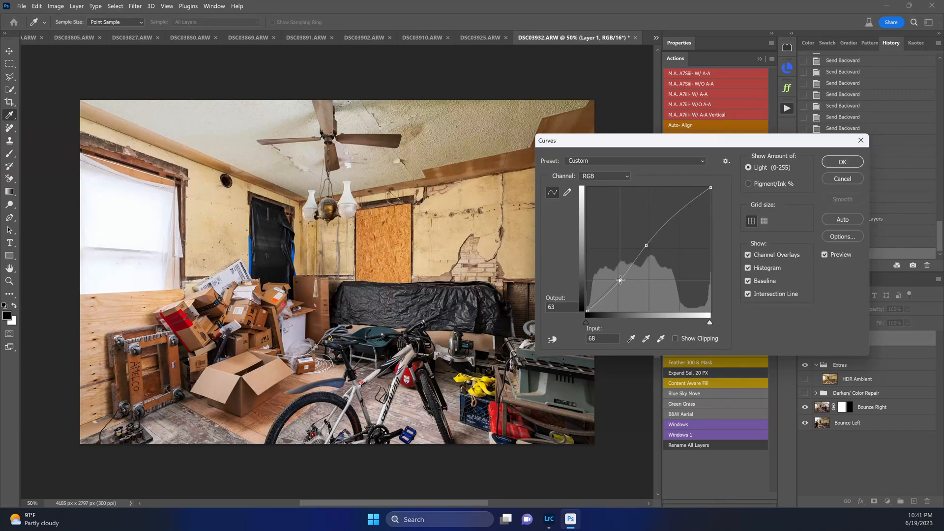
left_click(841, 162)
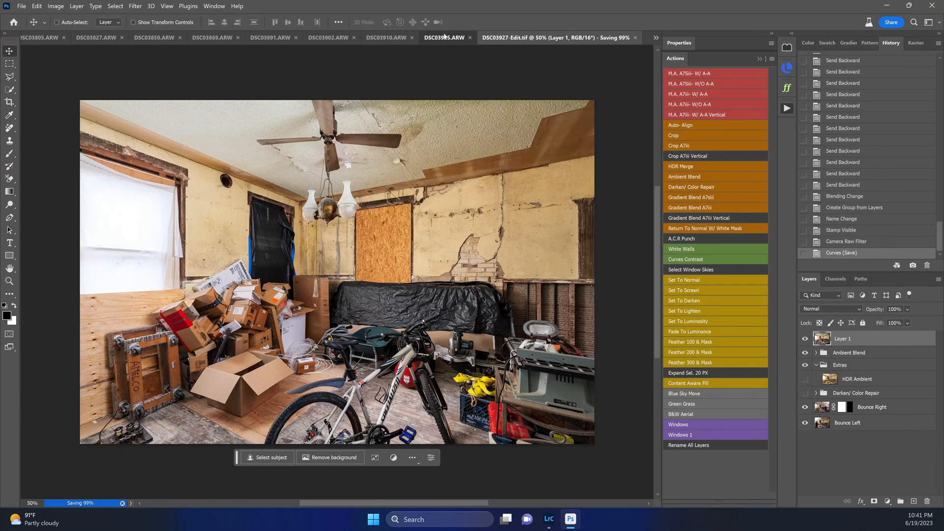
Switch to DSC03925.ARW, select its Darken/ Color Repair group, and check that group in isolation.
left_click(445, 37)
left_click(852, 380)
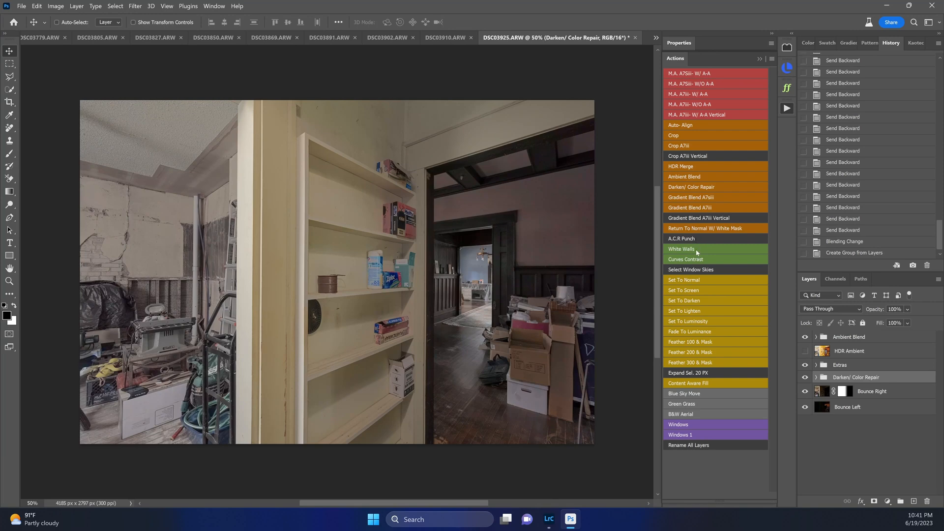
left_click(805, 378, "alt")
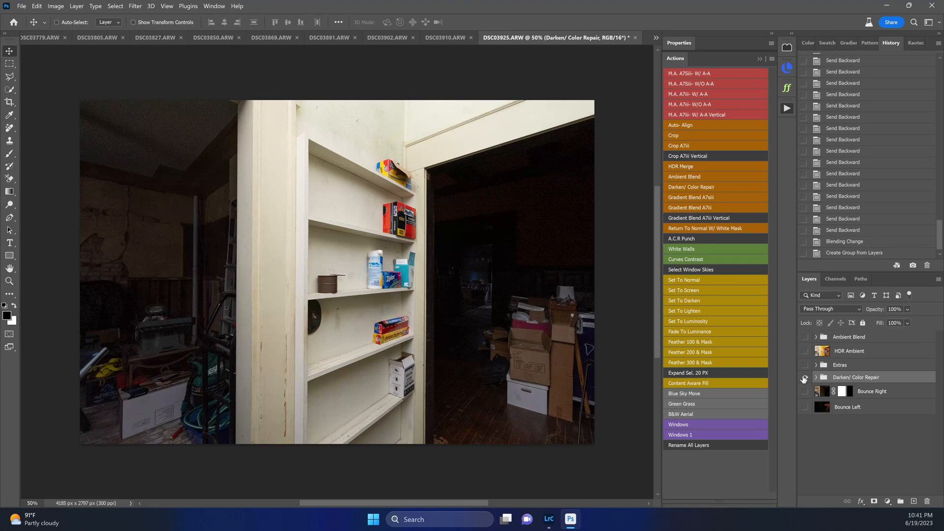
left_click(805, 379, "alt")
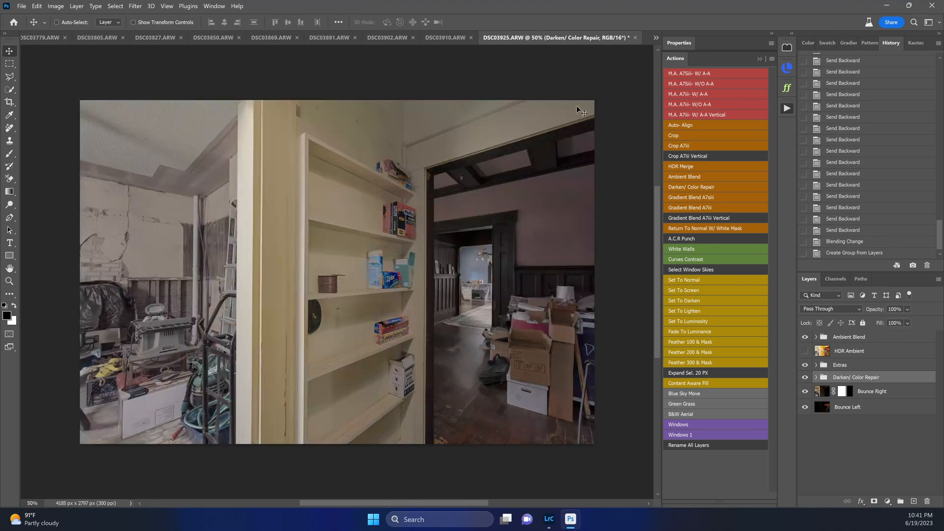
Glance at DSC03910.ARW, return to DSC03925.ARW, and examine the Darken/ Color Repair group, Bounce Right, and Bounce Left each in isolation.
left_click(456, 39)
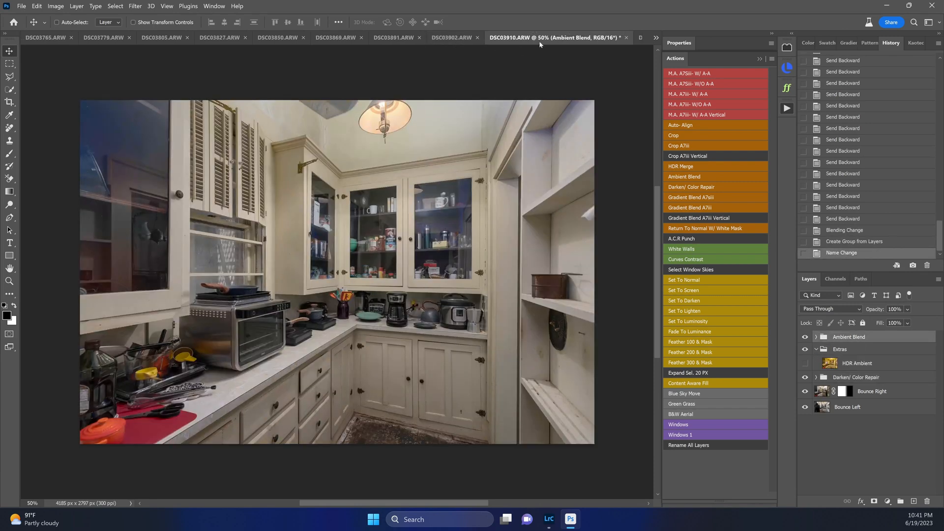
left_click(640, 41)
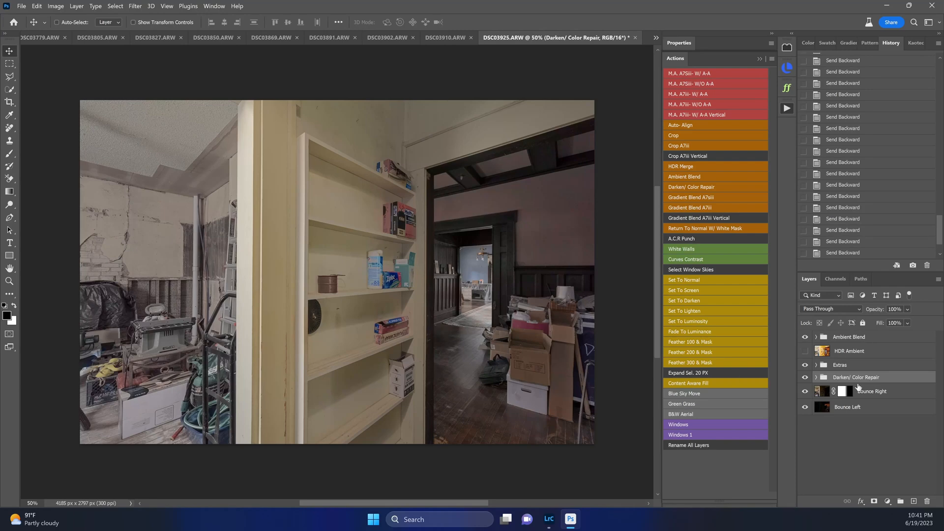
left_click(806, 378, "alt")
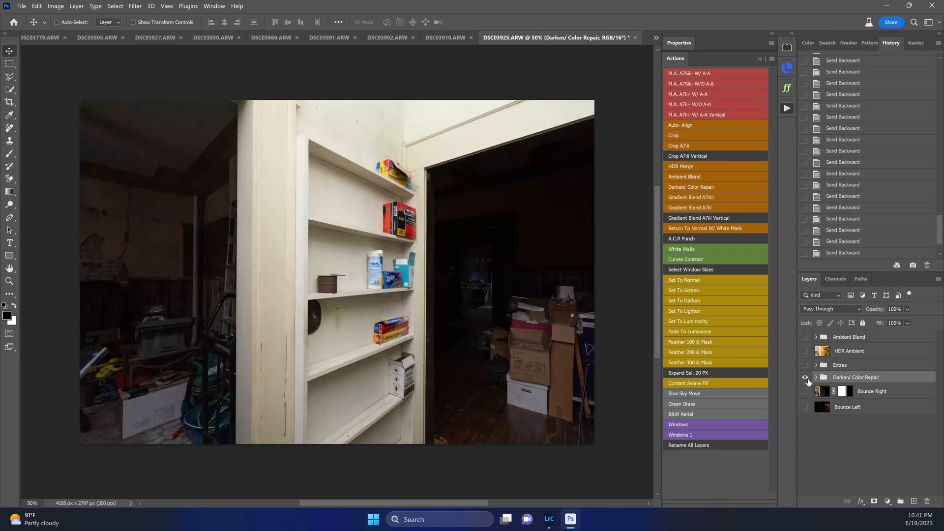
left_click(807, 379, "alt")
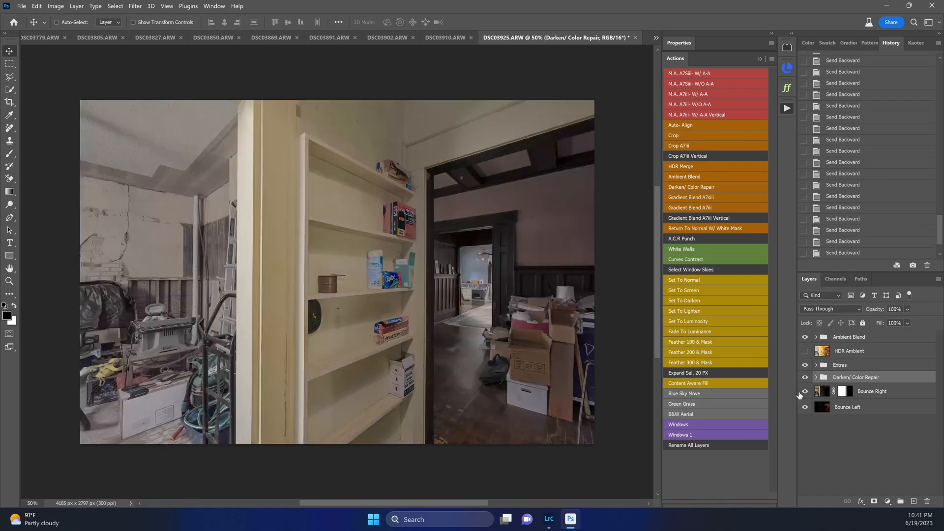
left_click(804, 392, "alt")
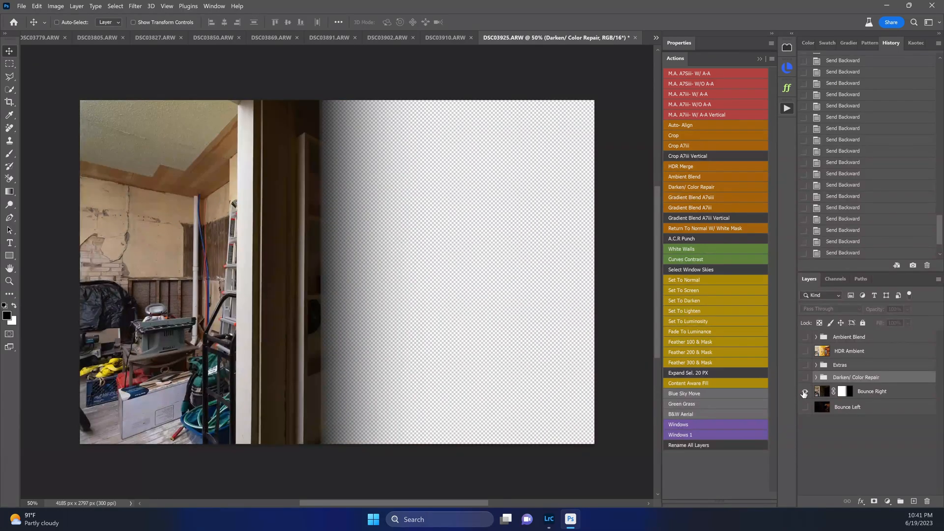
left_click(804, 391, "alt")
left_click(805, 407, "alt")
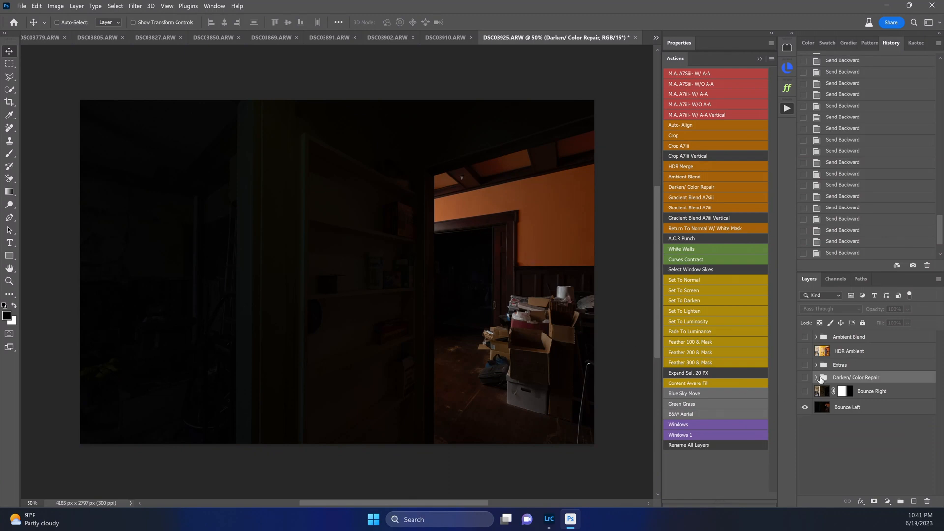
left_click(806, 407, "alt")
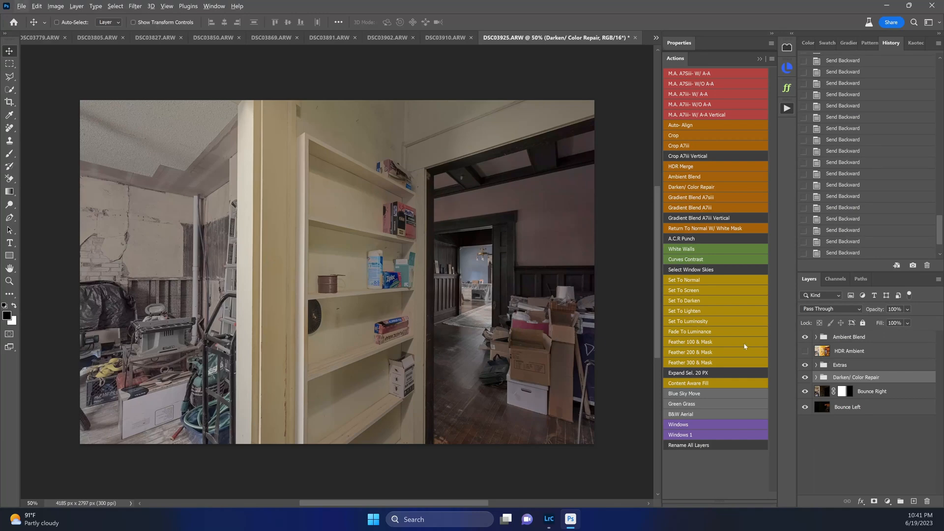
left_click(805, 378, "alt")
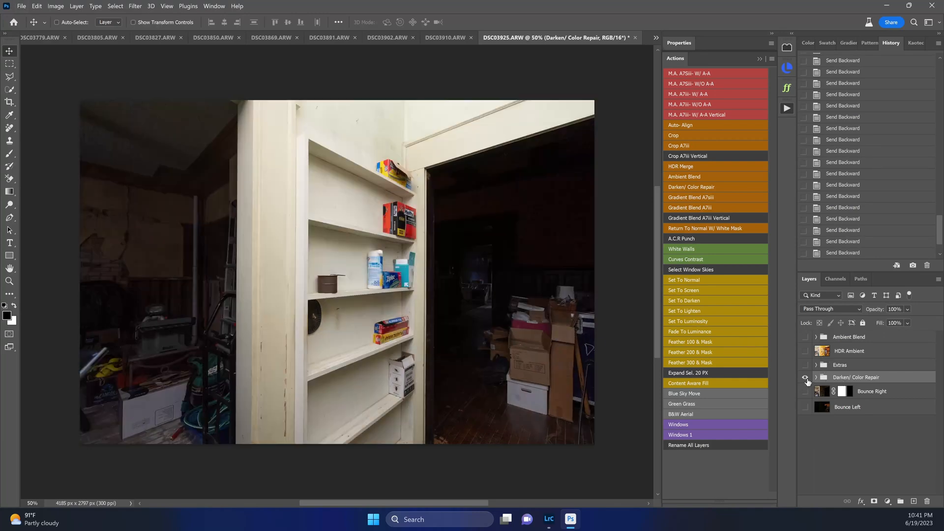
left_click(806, 378, "alt")
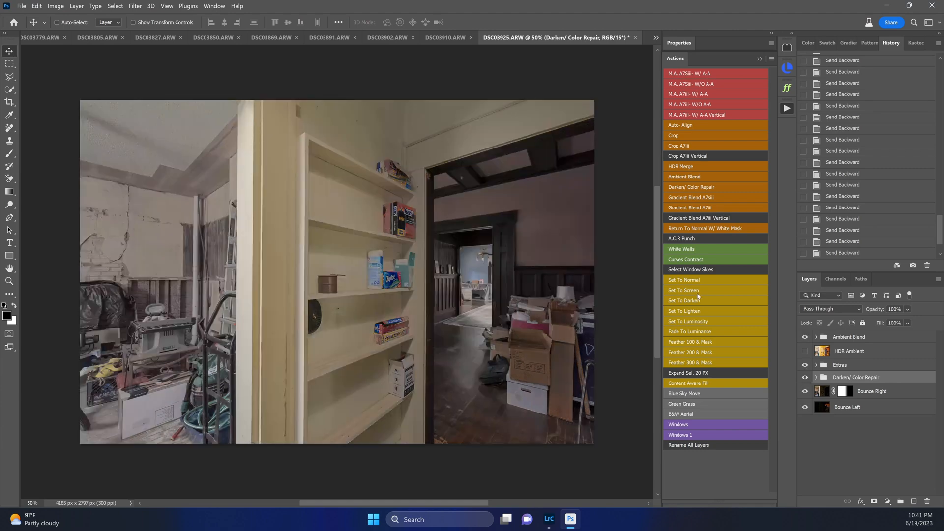
Set the Darken/ Color Repair group to Screen blending and compare the image with and without the Bounce Right layer.
left_click(697, 291)
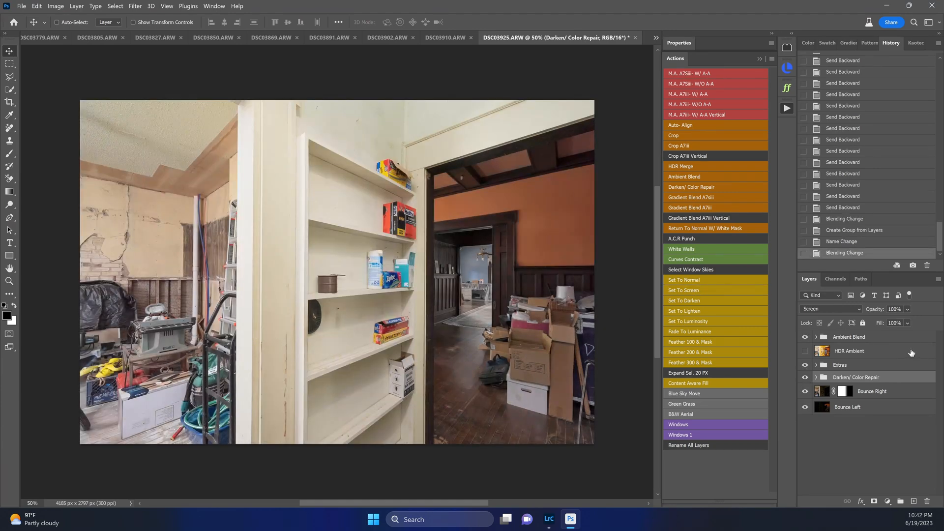
left_click(844, 392)
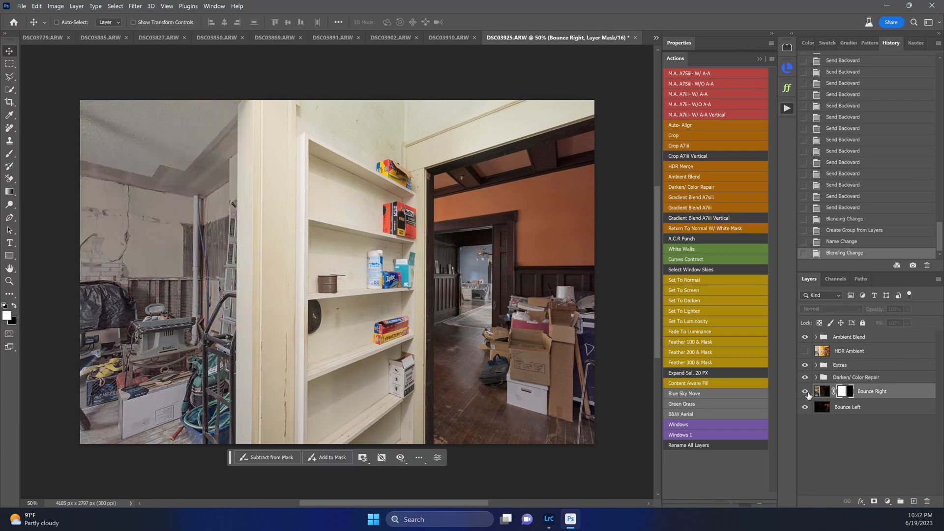
left_click(805, 392)
left_click(805, 392)
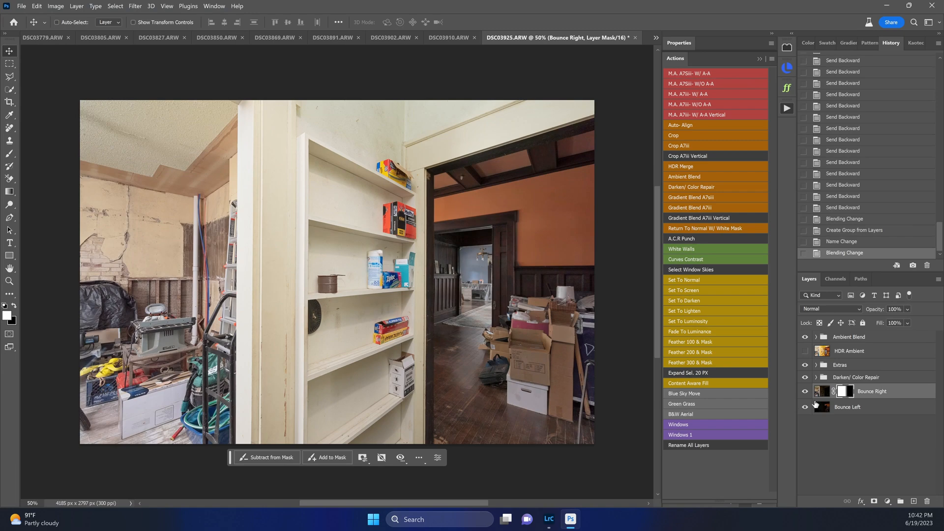
Compare the image with and without the Extras group, both close up on the doorway to the far room and in full view.
left_click(821, 367)
left_click(807, 368)
left_click(807, 368)
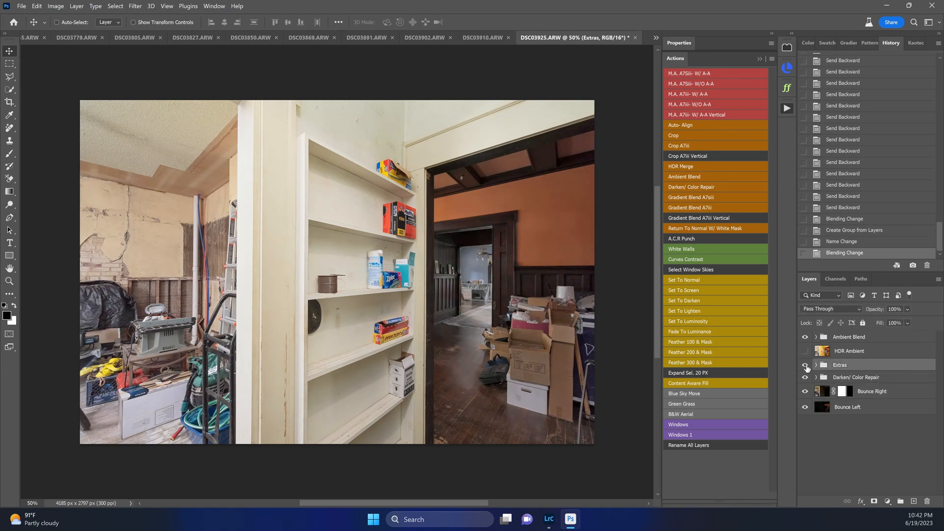
left_click(807, 368)
left_click(807, 368)
left_click_drag(442, 266, 421, 291)
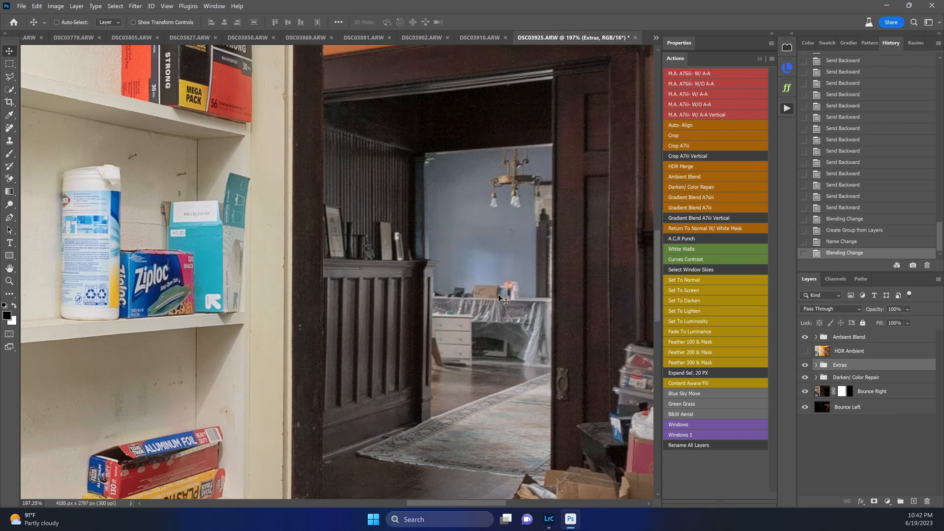
left_click(805, 365)
left_click(805, 365)
left_click(805, 365)
left_click(805, 365)
key("ctrl+0")
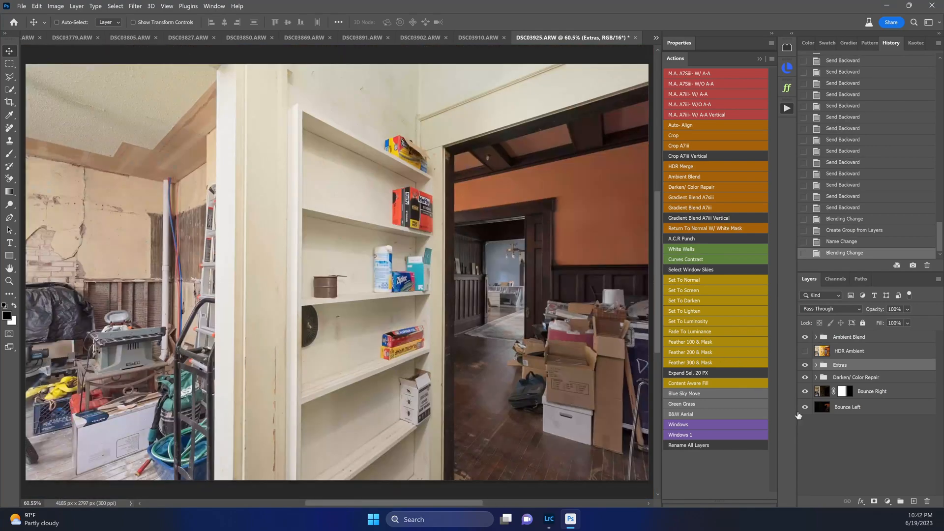
left_click(806, 365)
left_click(805, 365)
left_click(805, 365)
left_click(806, 365)
Stamp the visible layers above Ambient Blend and use Camera Raw's Auto adjustment on the result with Vibrance reset to 0.
key("ctrl+shift+alt+e")
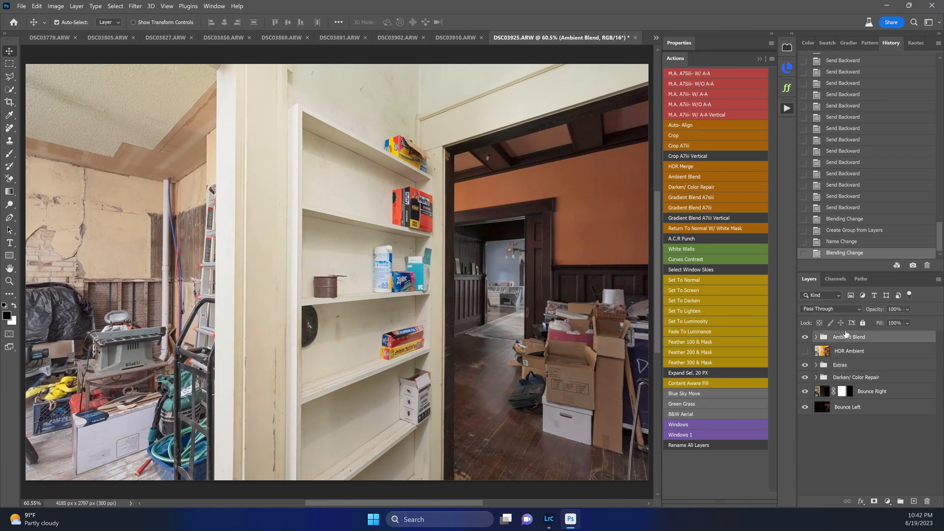
key("ctrl+shift+a")
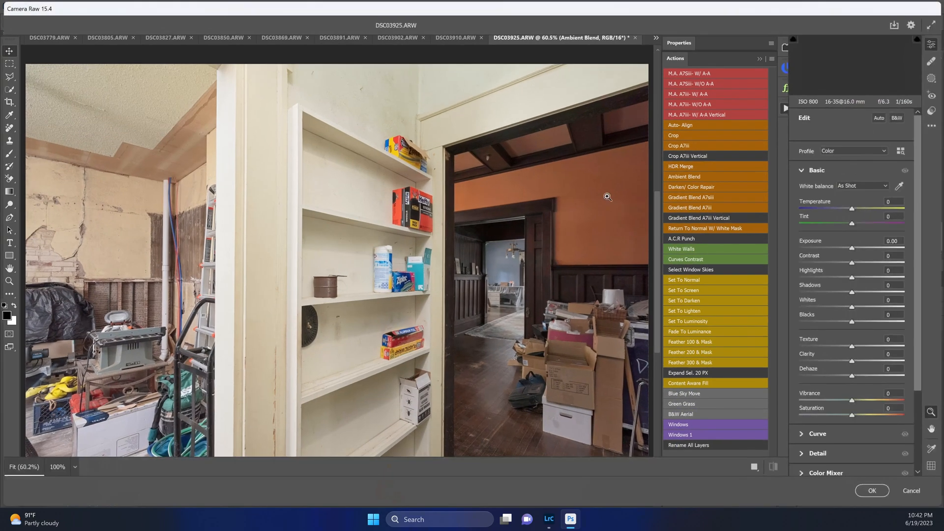
left_click(879, 118)
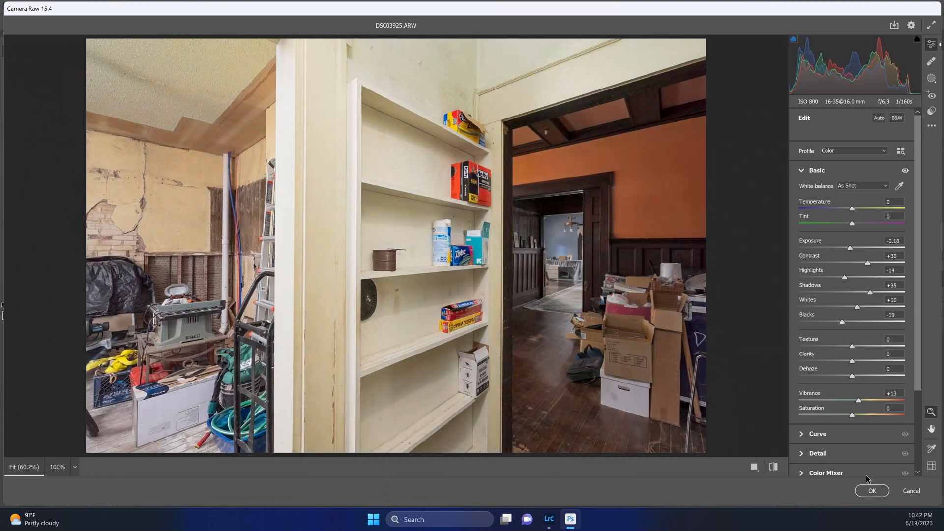
double_click(859, 401)
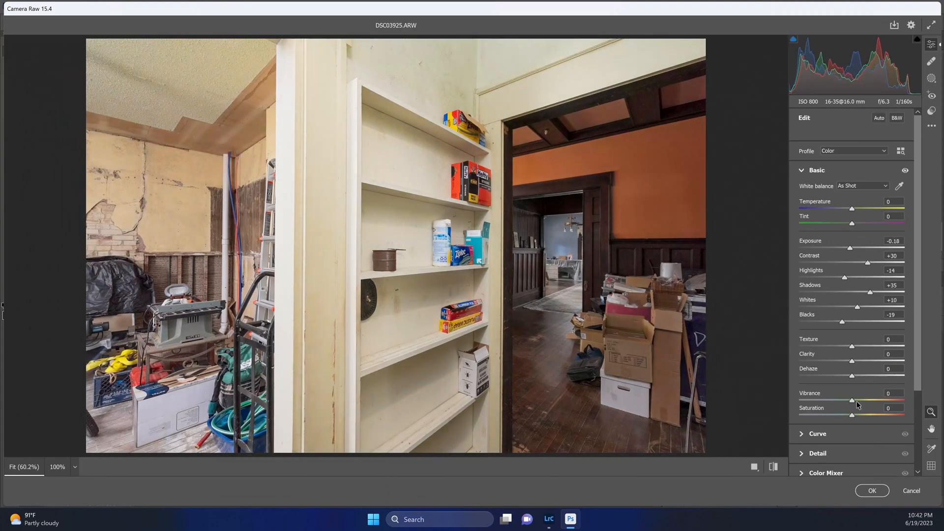
Apply the Camera Raw filter with Shadows at +37, and run the Curves Contrast action on the image.
left_click(871, 293)
double_click(871, 294)
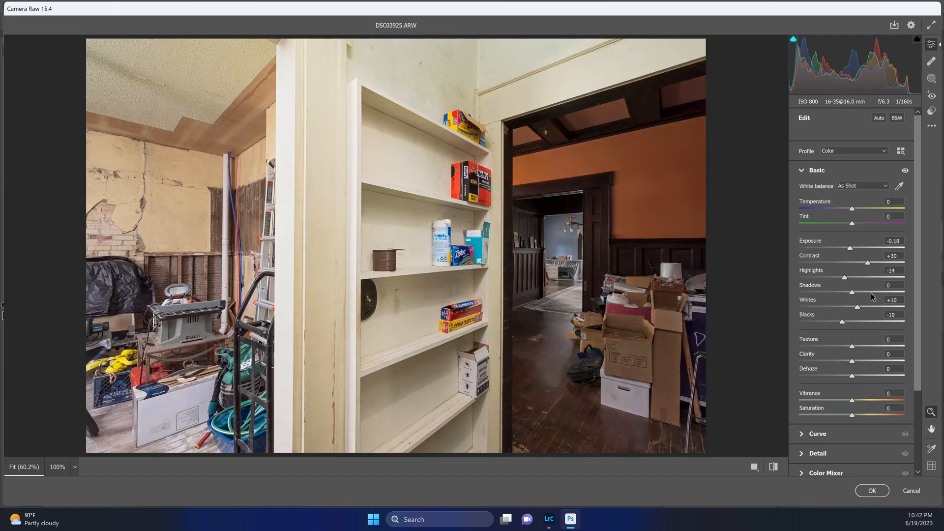
key("ctrl+z")
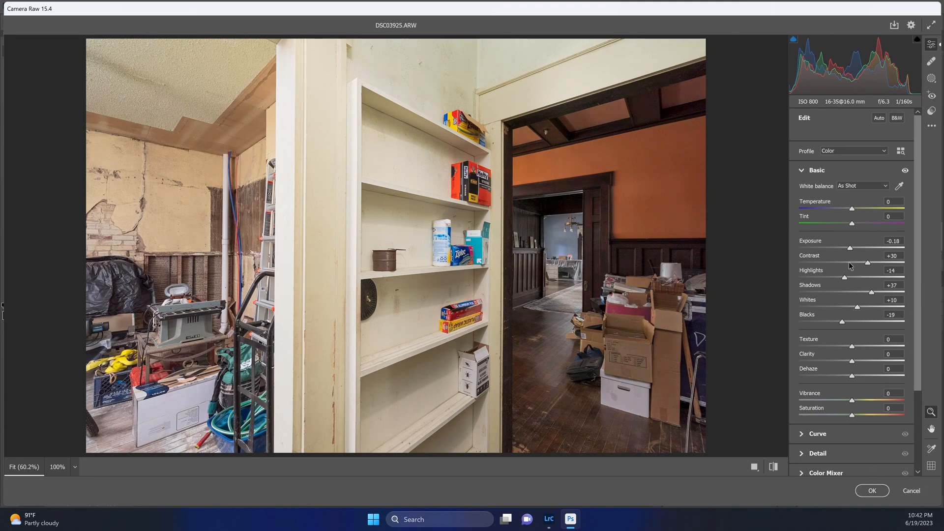
left_click(873, 491)
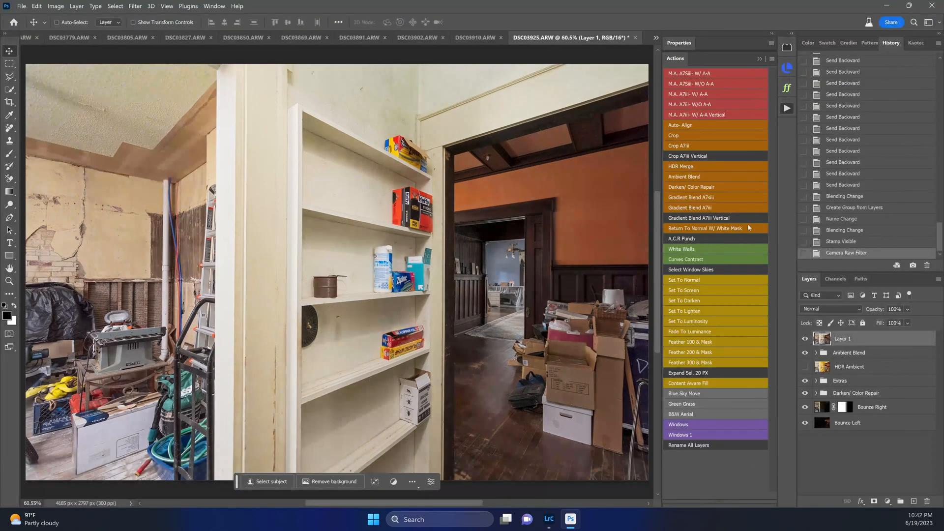
left_click(686, 260)
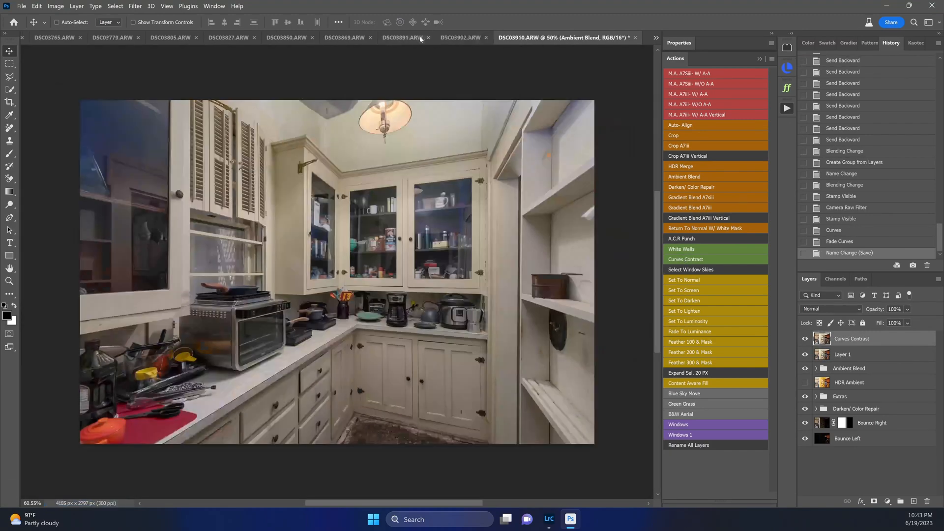
Switch to the DSC03910.ARW image of the pantry kitchen.
left_click(421, 39)
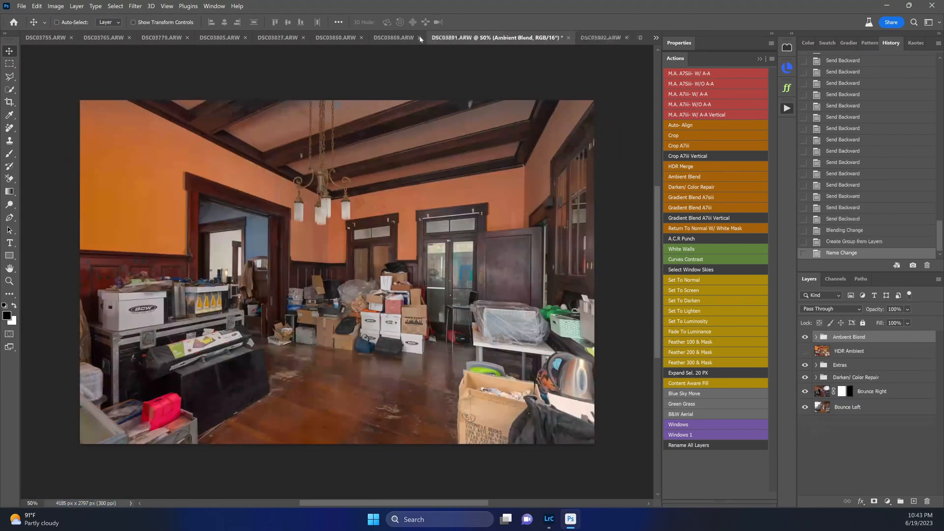
left_click(601, 38)
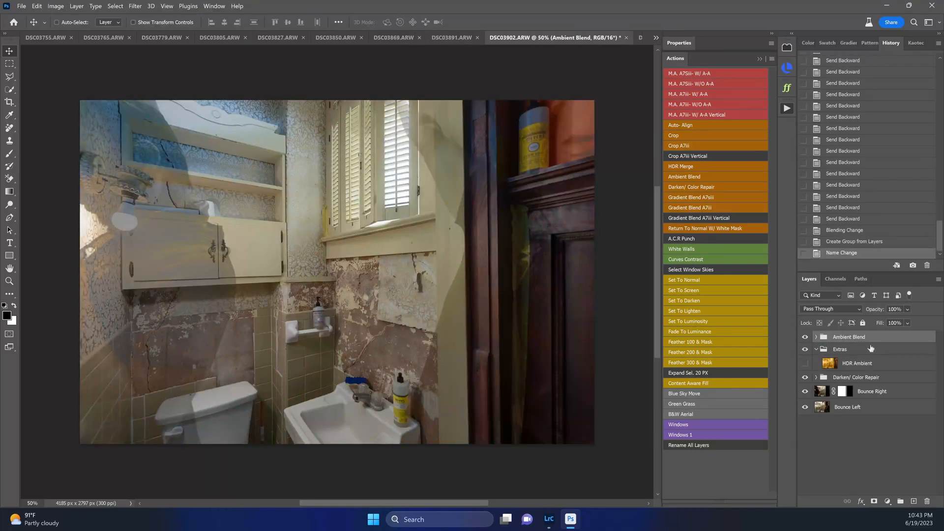
left_click(656, 38)
left_click(699, 148)
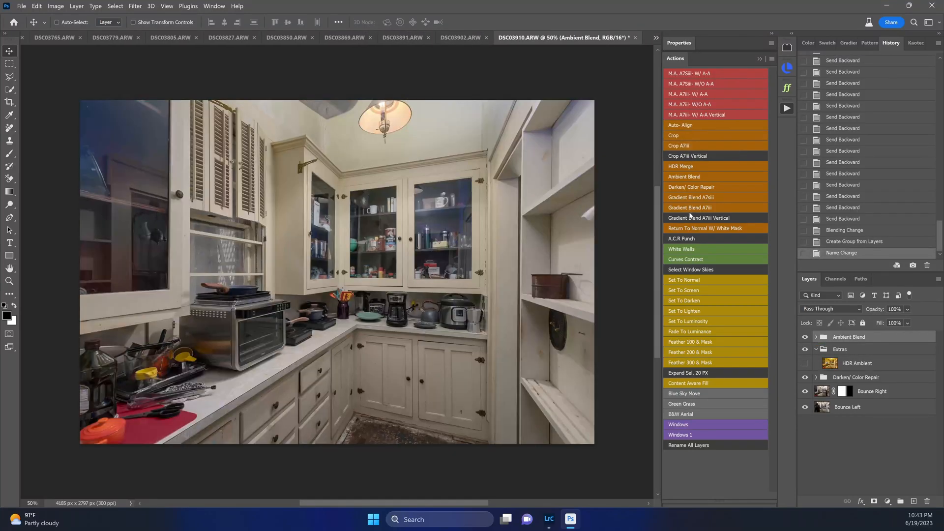
Compare the image with and without the Darken/ Color Repair group, and examine that group on its own around the glass cabinet doors.
left_click(805, 377)
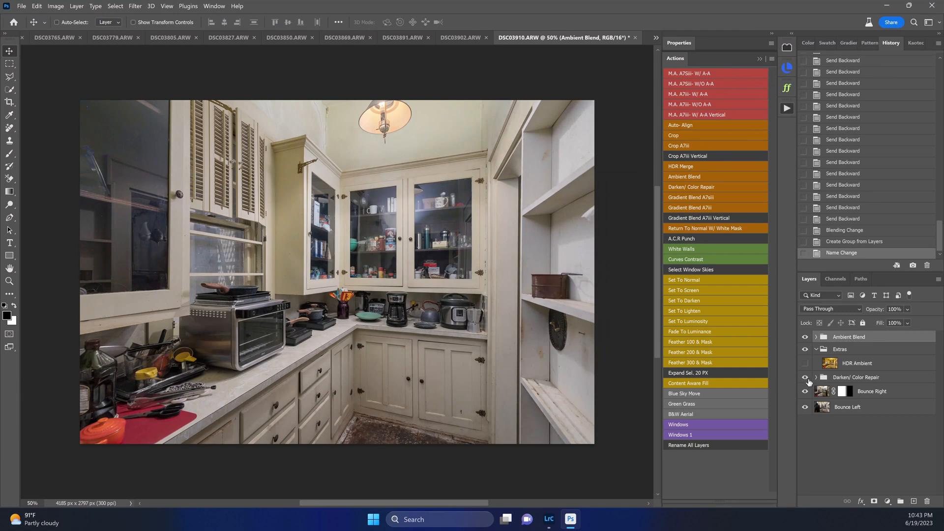
left_click(806, 377)
left_click(806, 378)
left_click(805, 377)
left_click(394, 206, "ctrl")
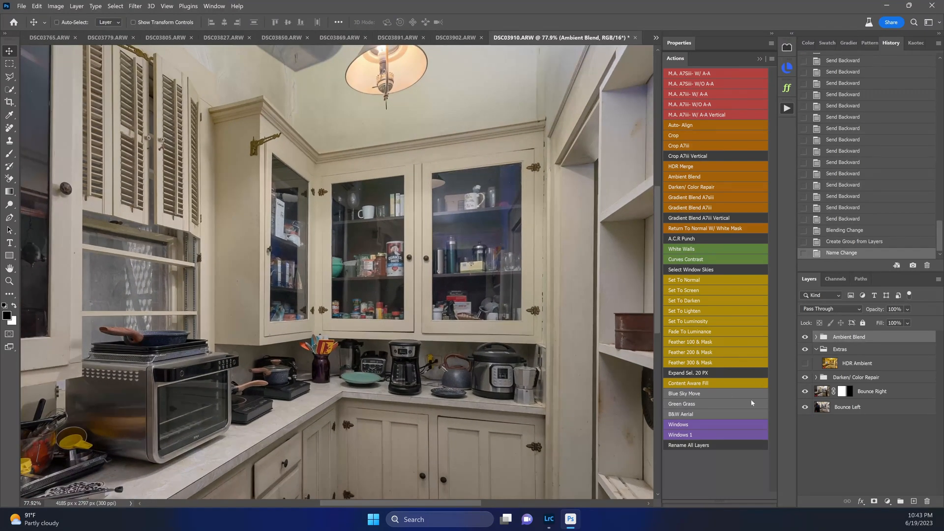
left_click(805, 378, "alt")
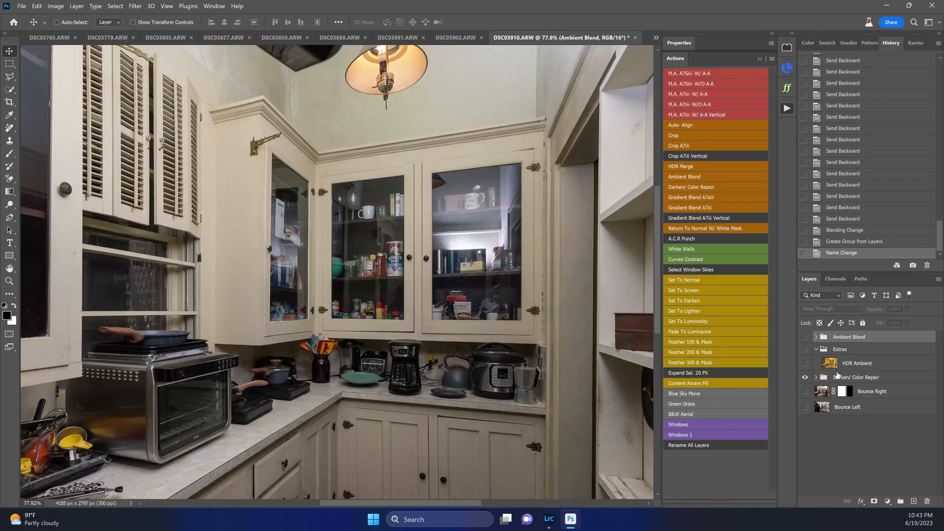
scroll(474, 243, "up", 3)
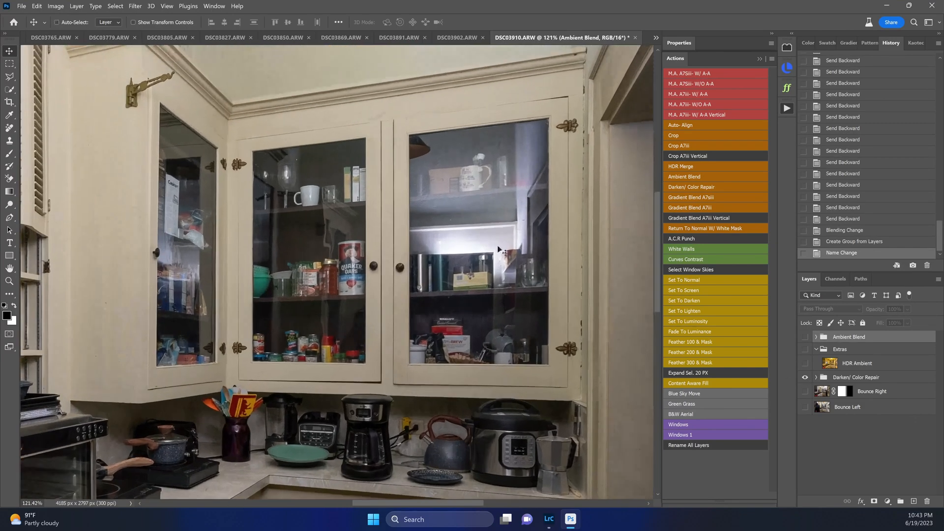
left_click(806, 379, "alt")
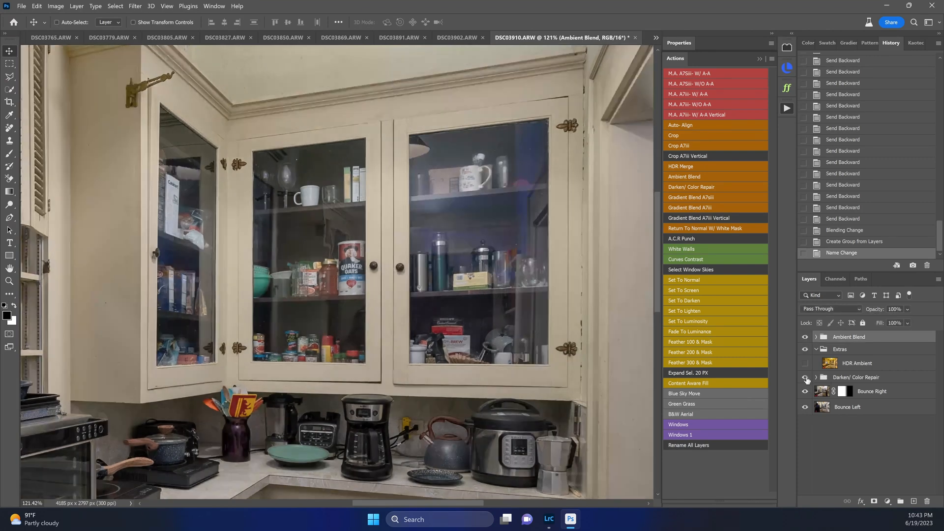
Compare the reflections in the cabinet glass close up with the Darken/ Color Repair group shown and hidden.
key("ctrl+0")
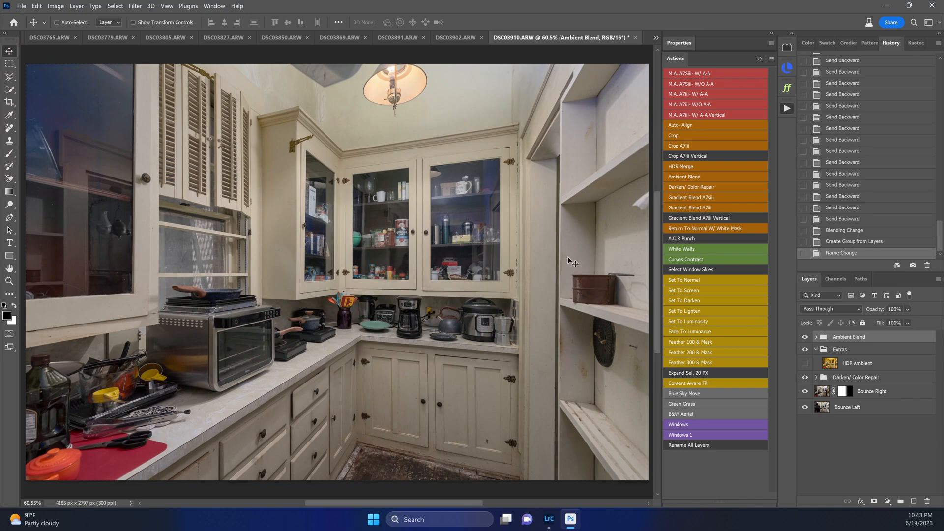
scroll(499, 209, "up", 3)
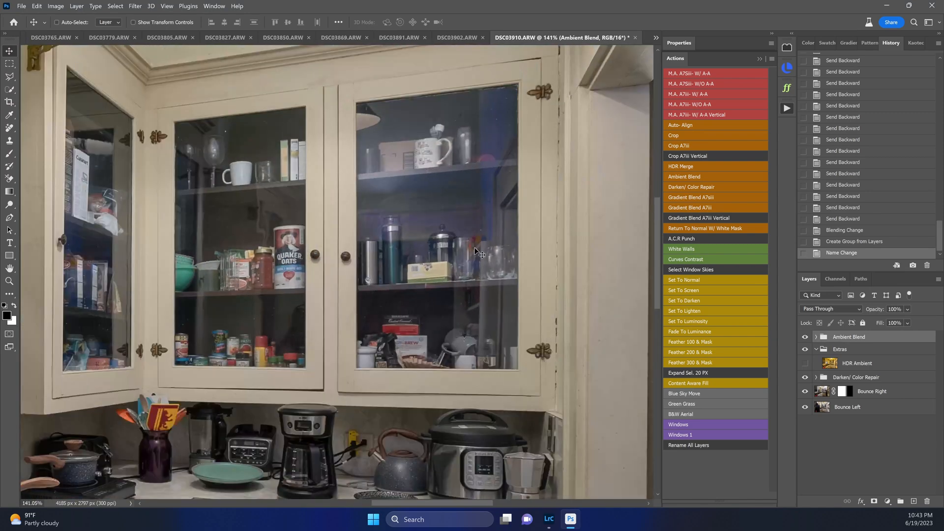
left_click(805, 378)
left_click(806, 378)
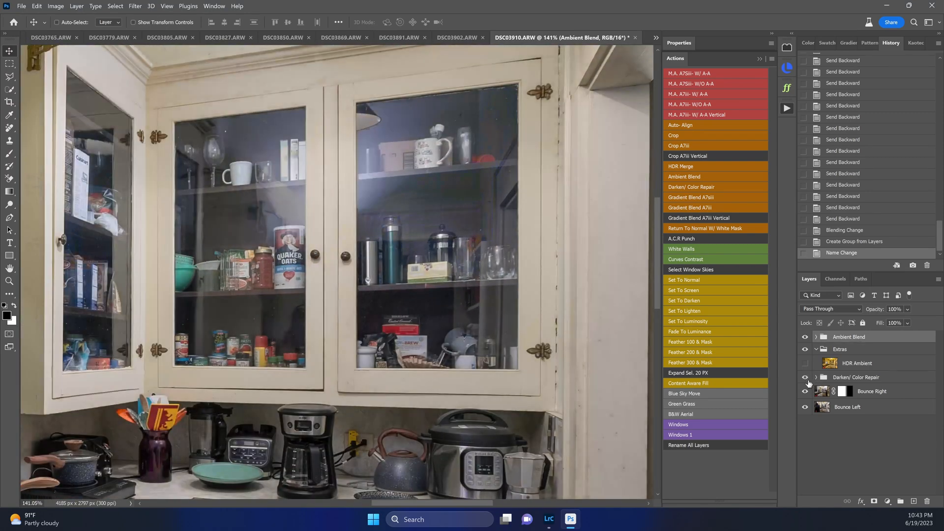
left_click(806, 377)
left_click(808, 382)
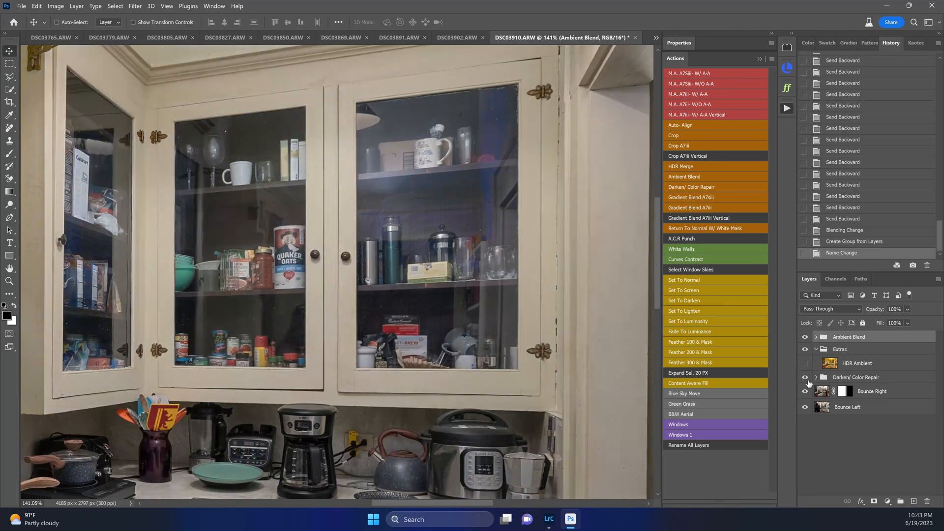
key("ctrl+0")
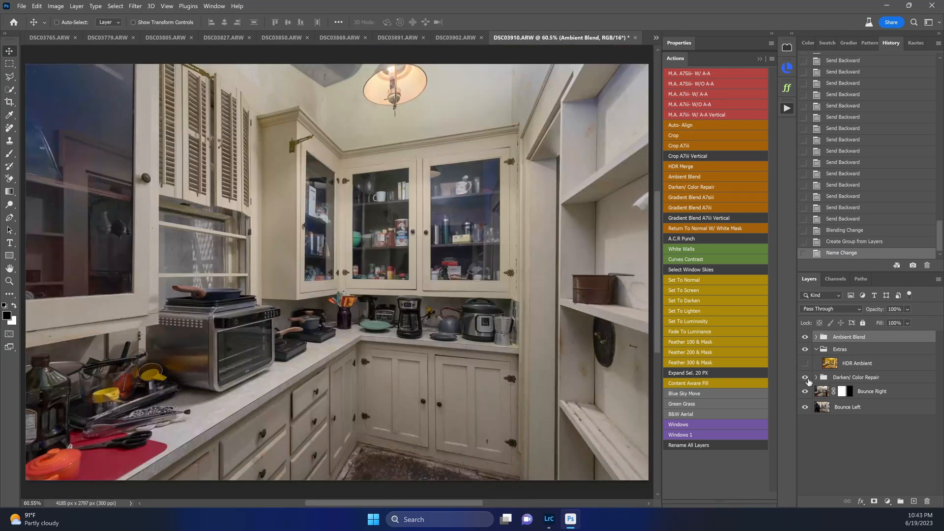
Add a black mask to the Darken/ Color Repair group and paint white over the glass cabinet doors with a 500 px brush.
left_click(855, 378)
left_click(874, 501, "alt")
key("x")
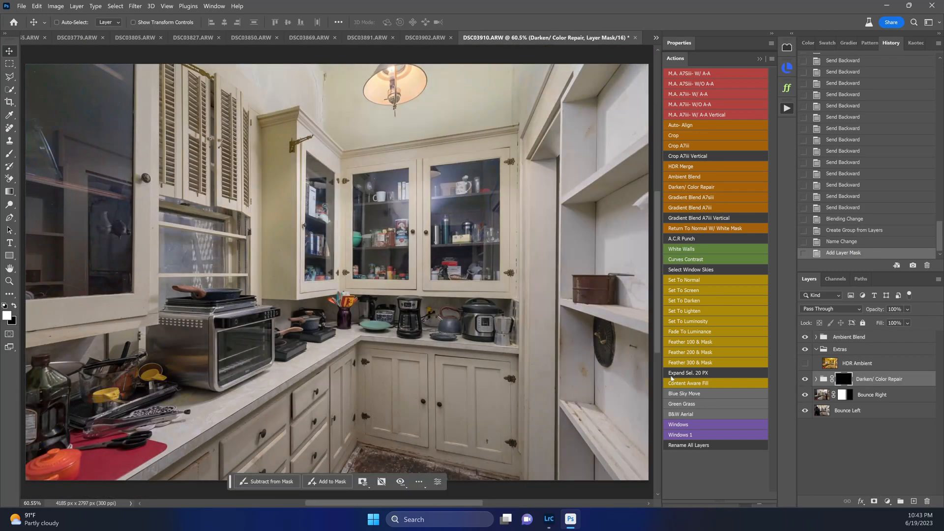
key("b")
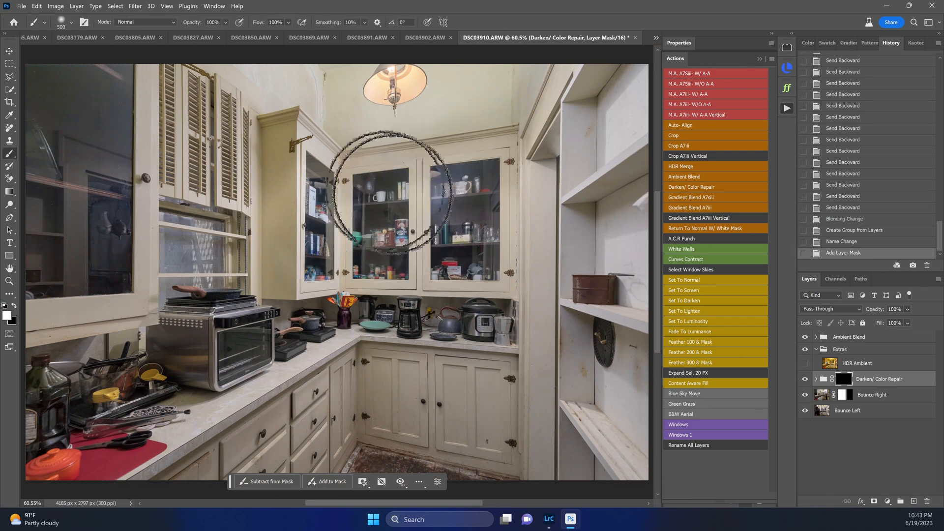
left_click_drag(423, 197, 471, 220)
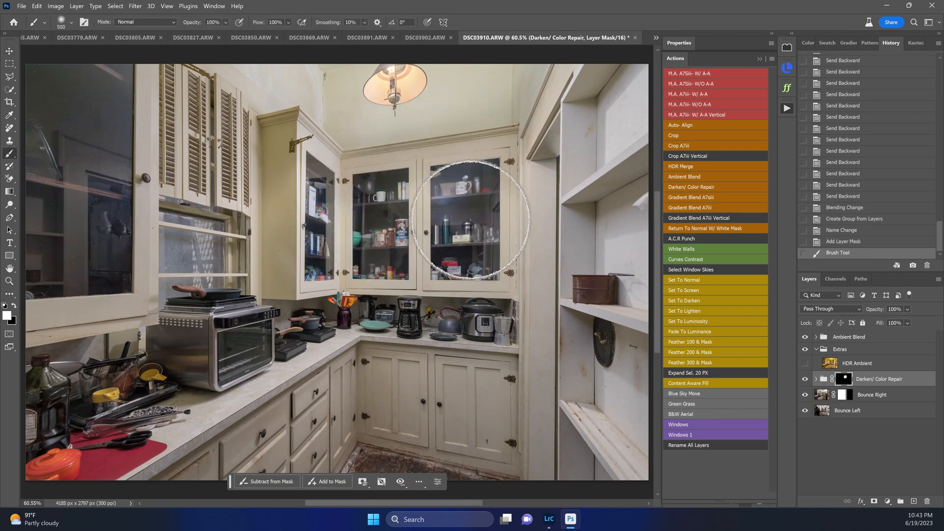
mouse_move(482, 170)
left_mouse_down()
mouse_move(443, 214)
mouse_move(510, 232)
mouse_move(495, 197)
left_mouse_up()
Paint black on the Darken/ Color Repair mask over the right-hand cabinet door's glass with a 200 px brush to remove the blue cast.
key("x")
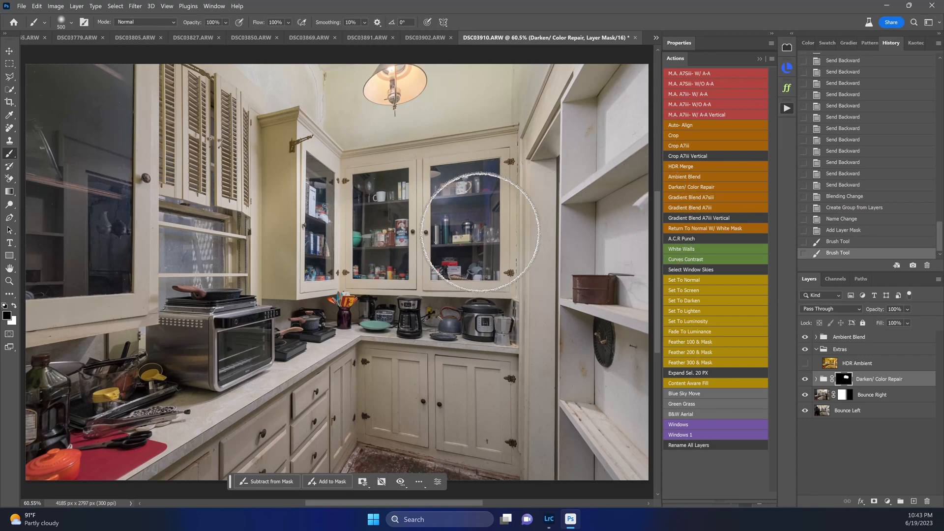
mouse_move(481, 232)
left_mouse_down()
mouse_move(436, 231)
mouse_move(498, 232)
mouse_move(450, 225)
left_mouse_up()
key("ctrl+z")
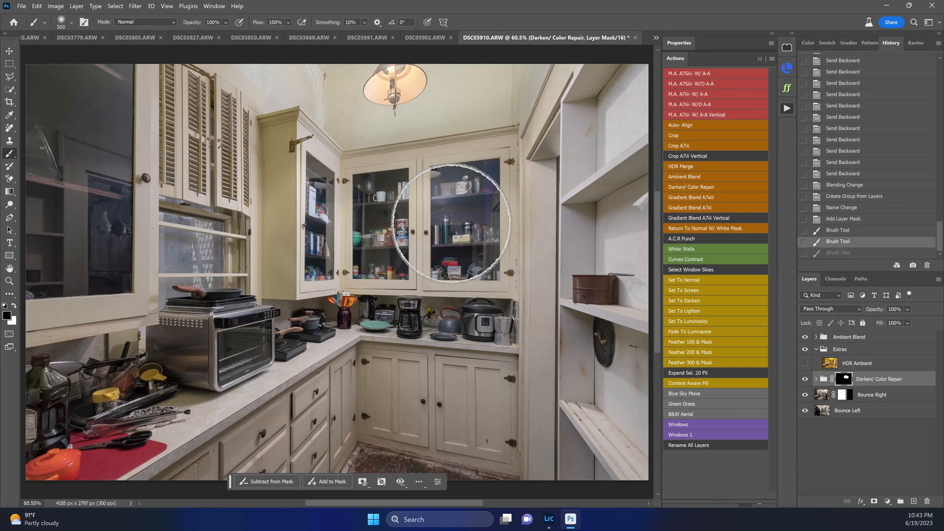
key("bracketleft")
key("bracketleft")
key("bracketleft")
key("bracketleft")
key("bracketleft")
key("bracketleft")
key("bracketleft")
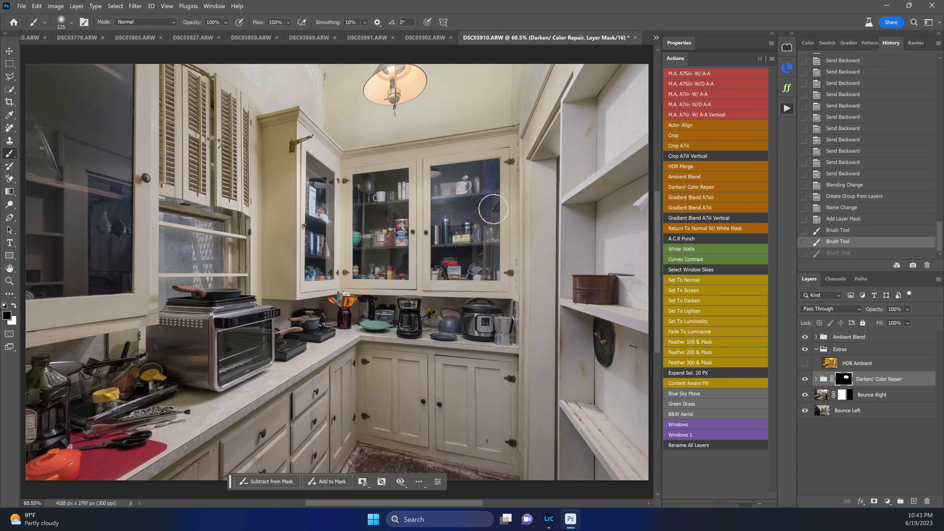
key("bracketright")
key("bracketright")
key("bracketright")
left_click_drag(499, 172, 491, 195)
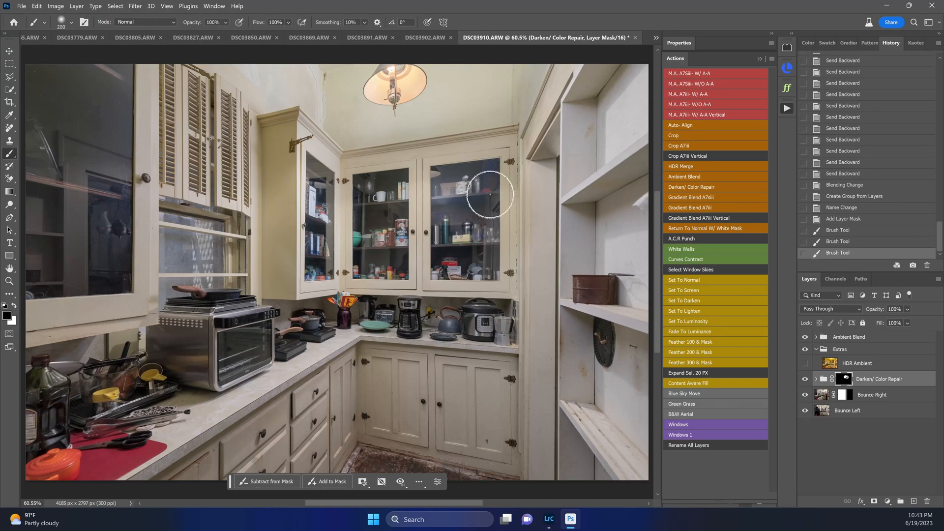
mouse_move(487, 188)
left_mouse_down()
mouse_move(491, 221)
mouse_move(480, 246)
left_mouse_up()
Compare the image with the Darken/ Color Repair group on and off, and with its mask disabled and enabled.
left_click(805, 380)
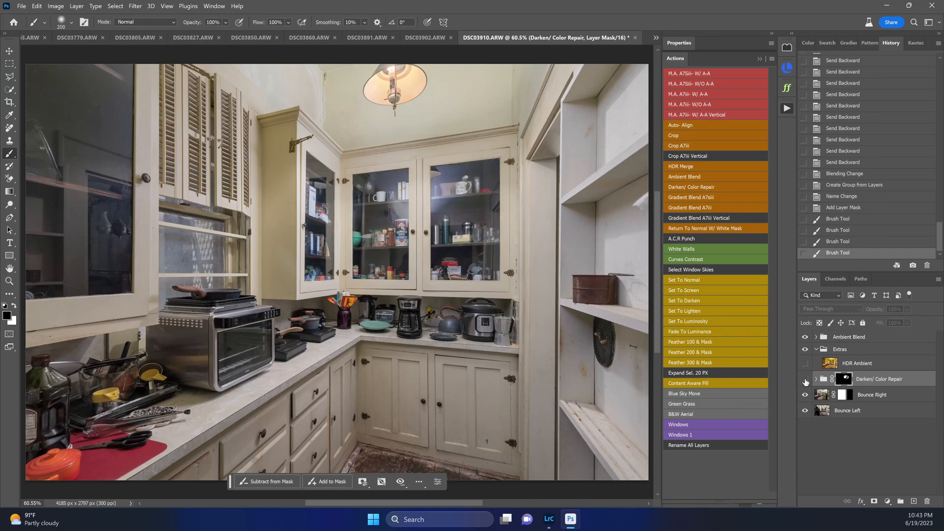
left_click(805, 379)
left_click(805, 380)
left_click(805, 380)
left_click(851, 379, "shift")
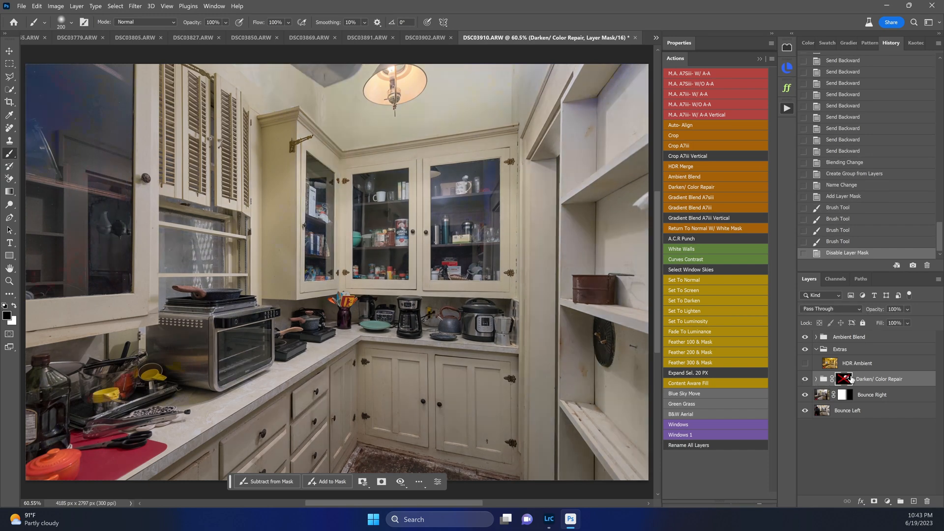
left_click(850, 379, "shift")
left_click(849, 381, "shift")
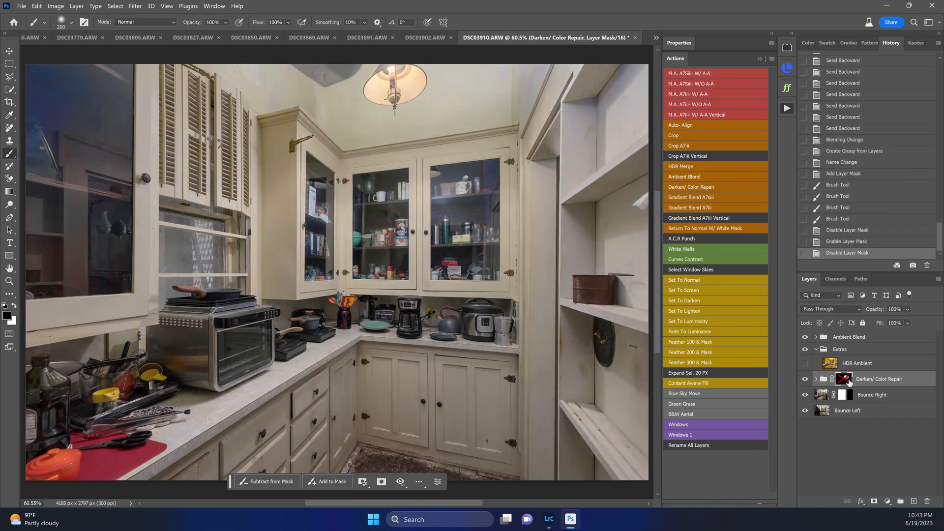
left_click(850, 380, "shift")
Compare the image with and without the Bounce Right layer and with that layer's mask disabled and enabled.
left_click(836, 396)
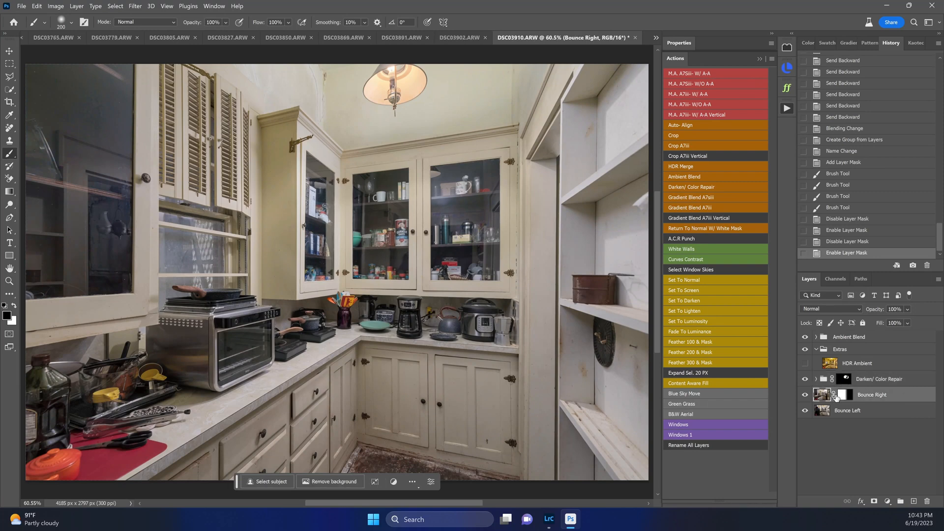
left_click(805, 396)
left_click(805, 396)
left_click(843, 399, "shift")
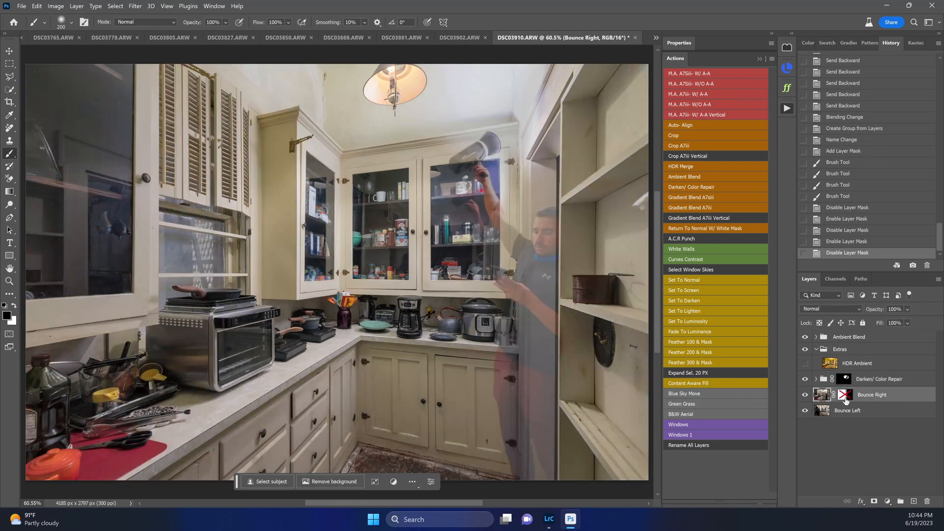
left_click(846, 400, "shift")
Paint black on the Bounce Right mask over the right-hand cabinet door's glass with a 200 px brush.
left_click(847, 399)
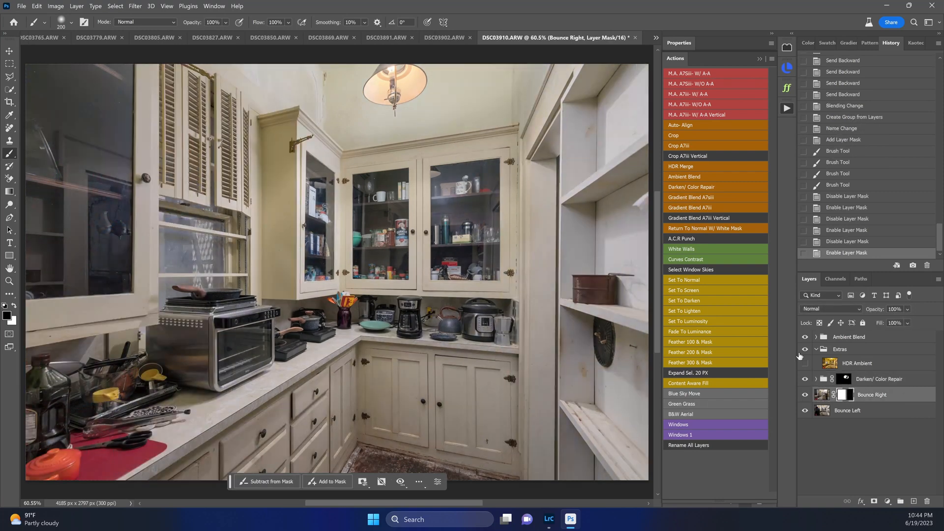
left_click(450, 197)
key("x")
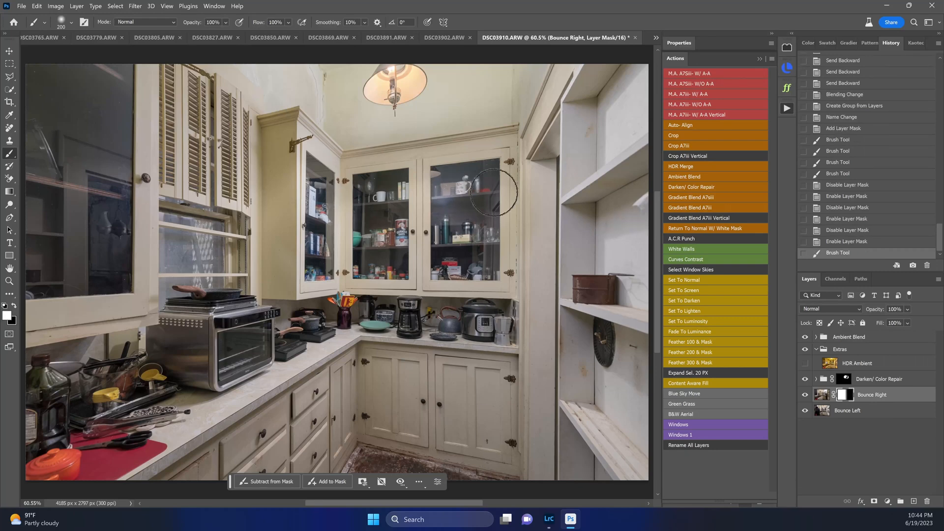
left_click(448, 191)
key("ctrl+z")
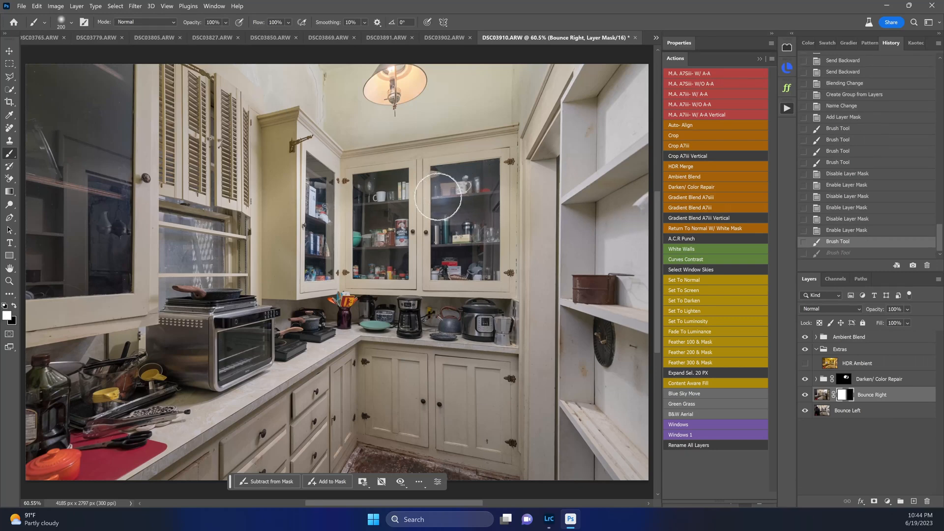
Refine the Bounce Right mask over the right-hand glass door with a 90 px brush, painting white and touching up the upper shelf in black.
key("bracketleft")
key("bracketleft")
key("bracketleft")
key("bracketleft")
key("bracketleft")
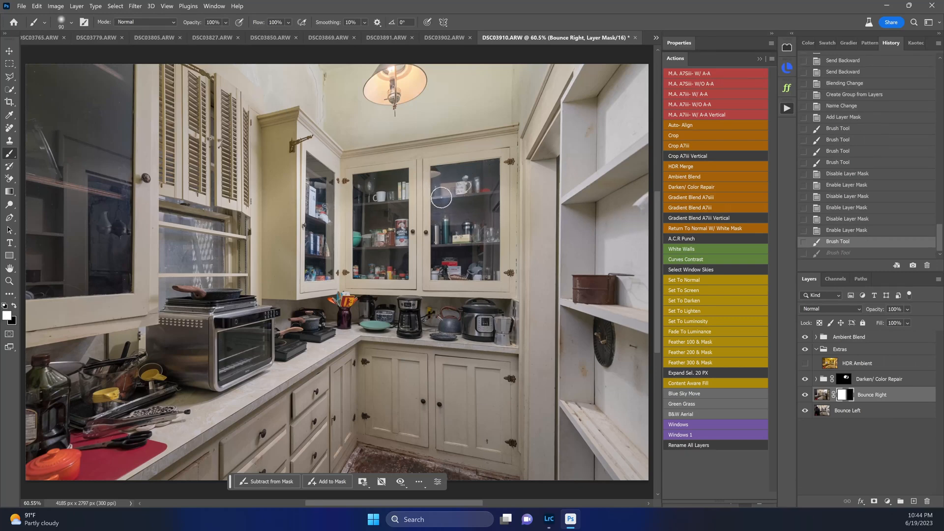
left_click_drag(434, 197, 455, 262)
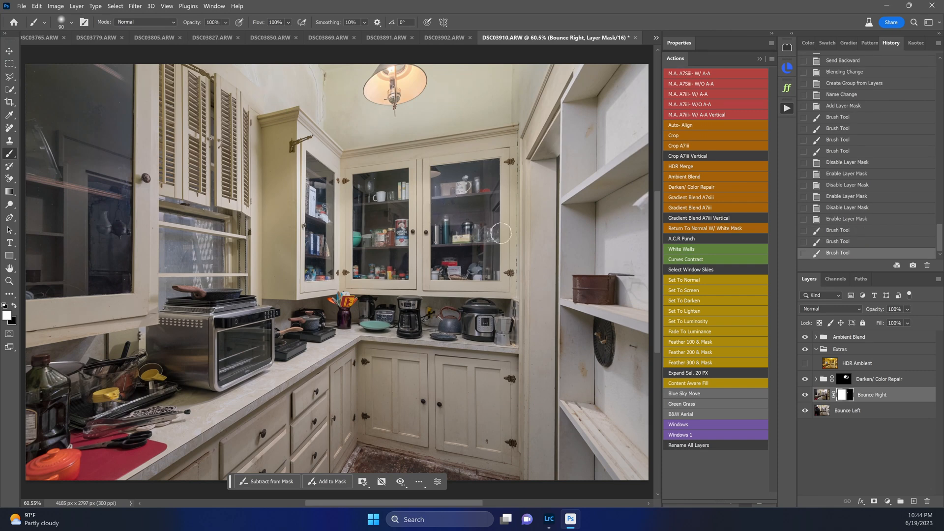
key("x")
left_click(453, 198)
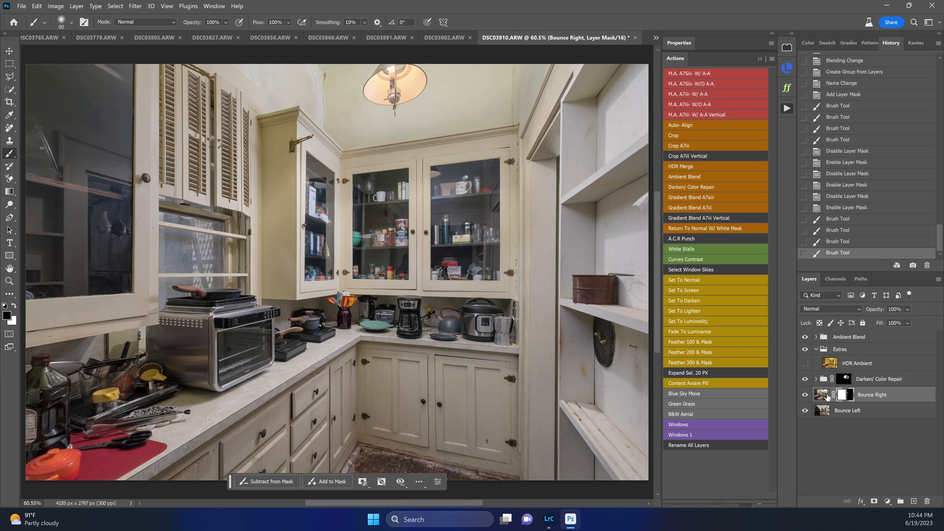
Check the refined Bounce Right layer and mask by toggling them, and view the image with and without Bounce Left.
left_click(805, 395, "alt")
left_click(805, 395, "alt")
left_click(841, 397, "shift")
left_click(846, 396, "shift")
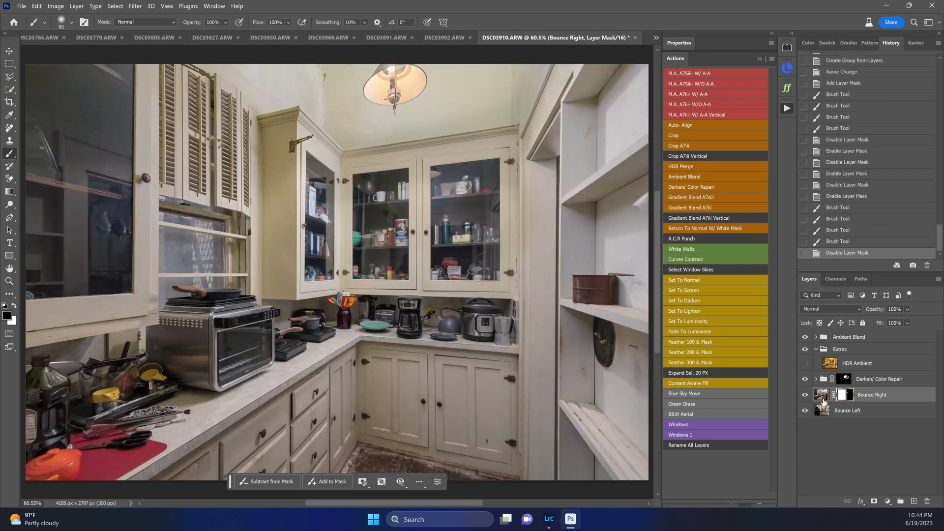
key("v")
left_click(805, 411)
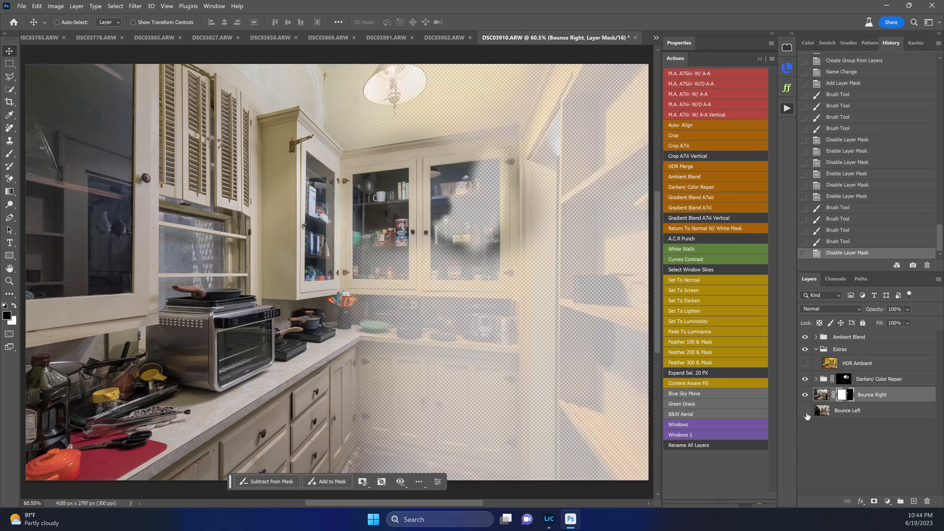
left_click(805, 410)
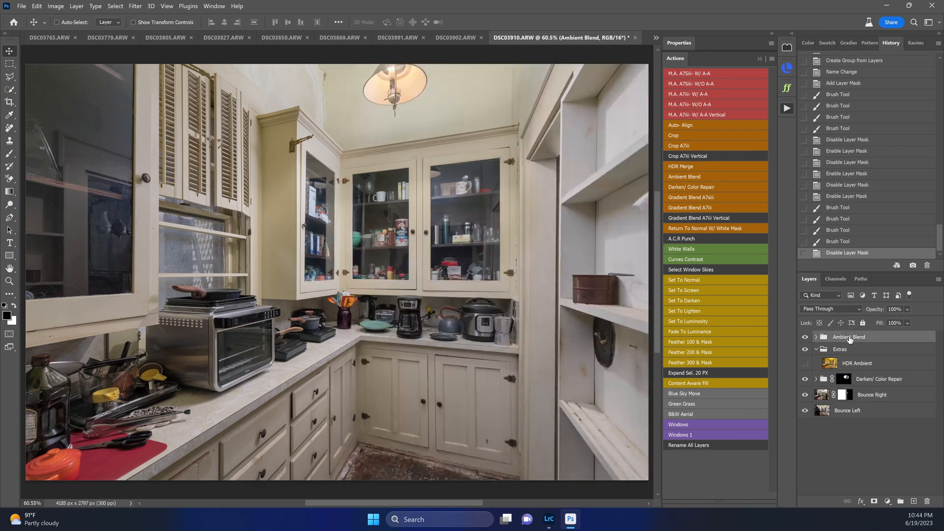
Stamp all visible layers into a new layer above the Ambient Blend group.
key("ctrl+shift+alt+e")
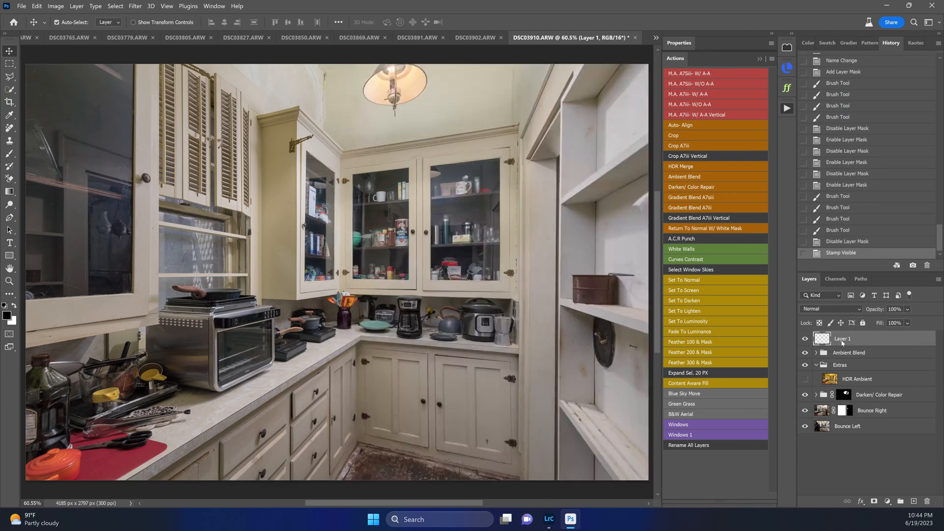
Apply a Camera Raw filter to the stamped layer with Auto tone, exposure raised to +0.28 and saturation reset.
key("ctrl+shift+a")
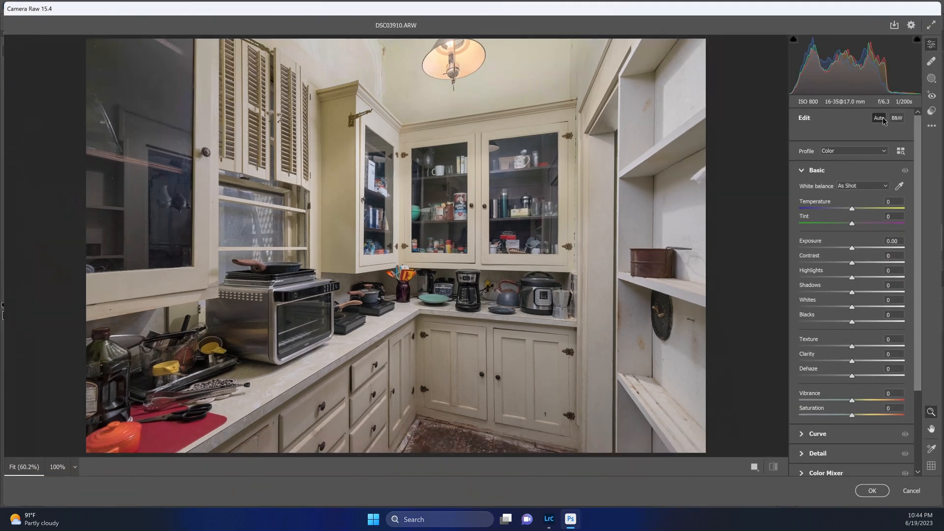
left_click(880, 118)
left_click_drag(854, 252, 864, 262)
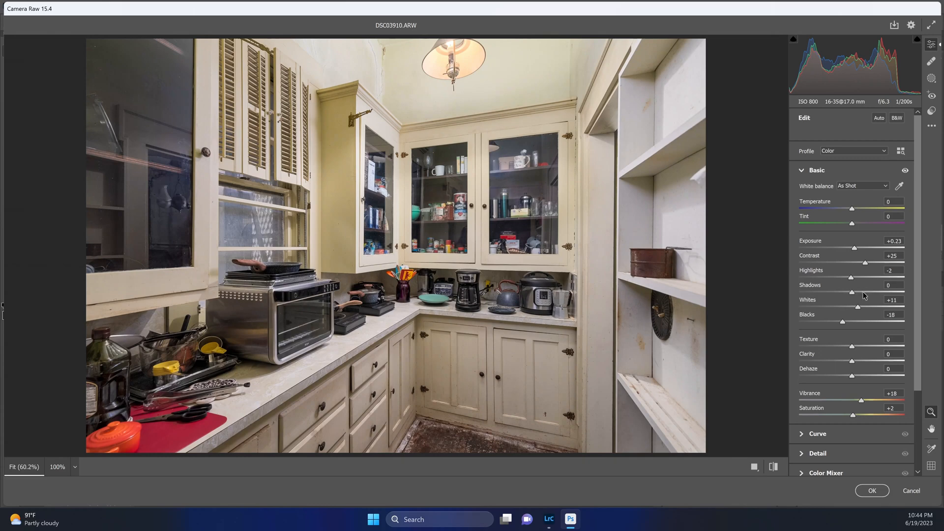
left_click_drag(854, 249, 857, 252)
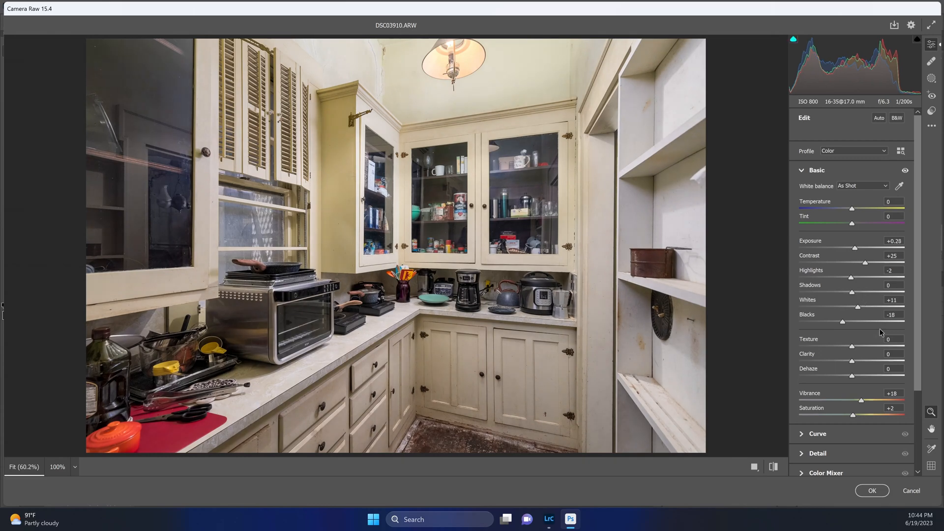
double_click(854, 416)
key("Return")
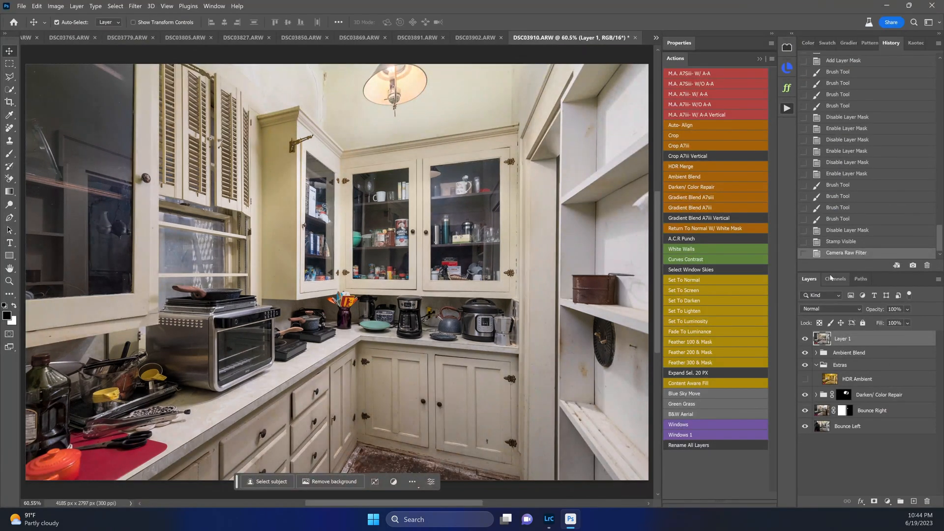
Save the finished kitchen photo and close its document.
key("ctrl+s")
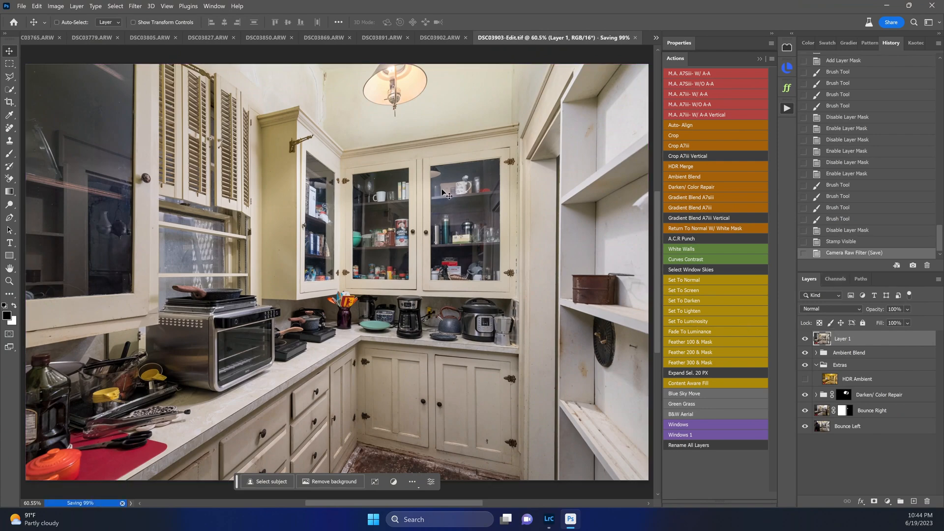
key("ctrl+w")
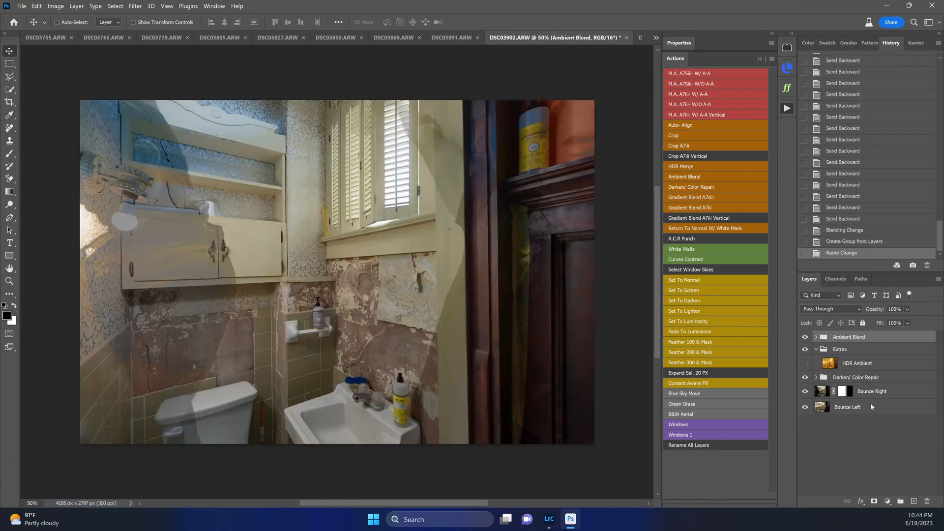
Invert the Bounce Right mask in the bathroom photo and compare the image with and without the Darken/ Color Repair group.
left_click(846, 392)
key("ctrl+i")
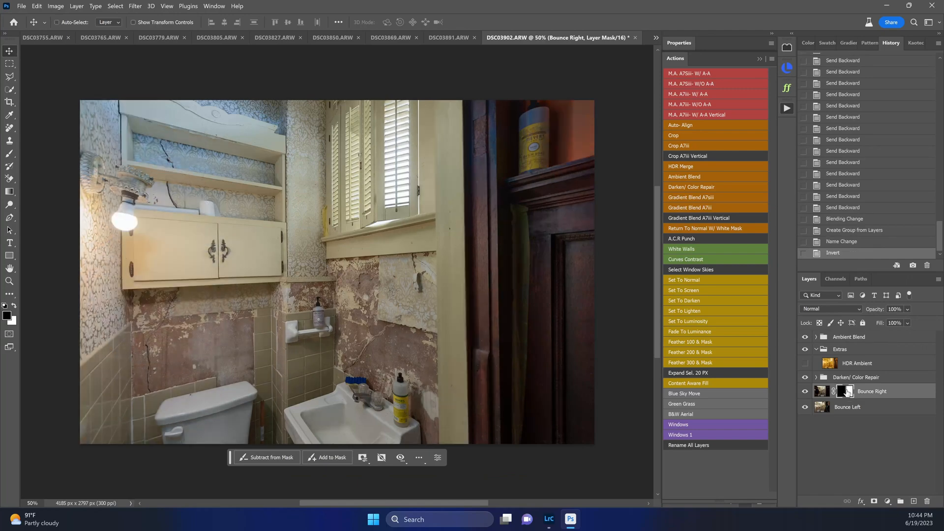
left_click(836, 378)
left_click(805, 377)
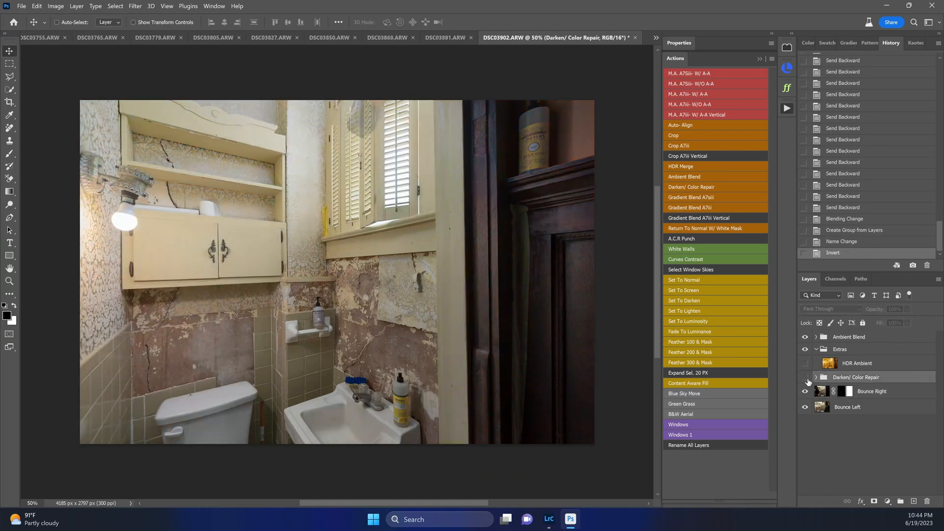
left_click(805, 377)
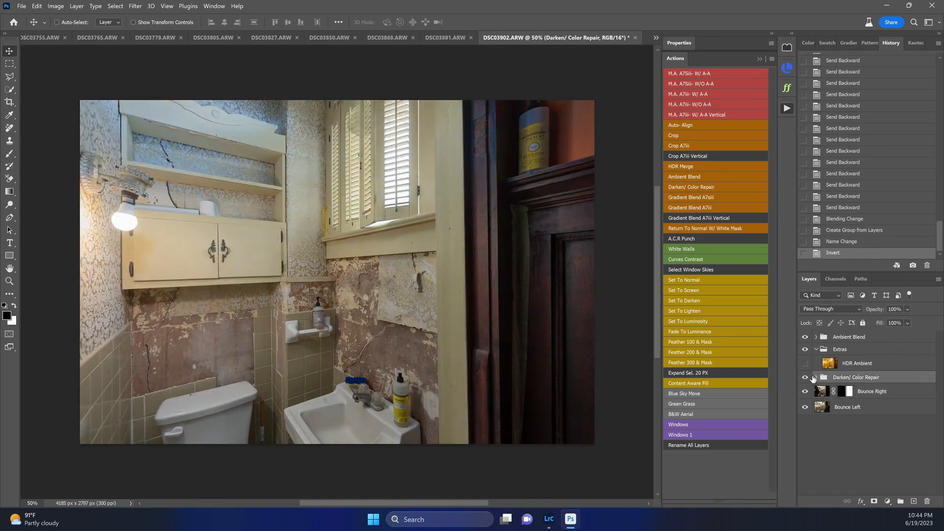
View the Darken/ Color Repair group on its own, restore the other layers, and hide the group.
double_click(806, 379)
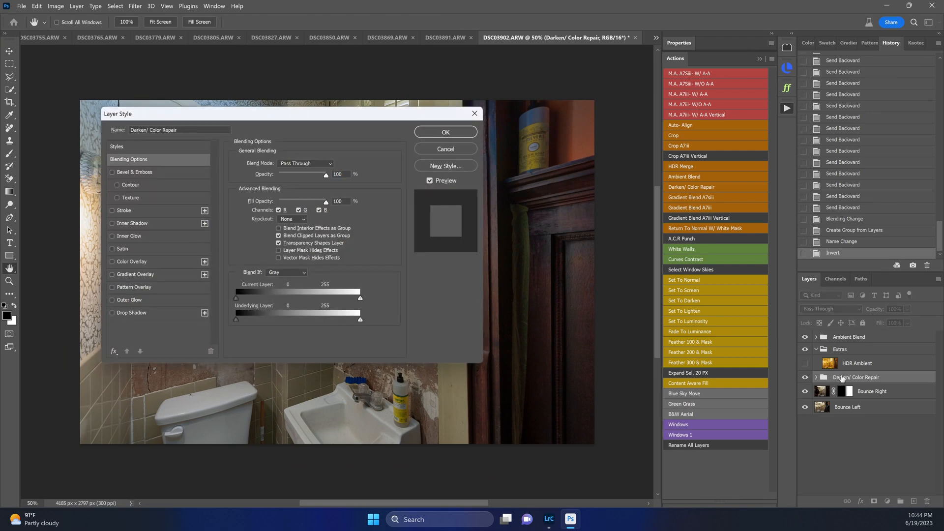
left_click(467, 150)
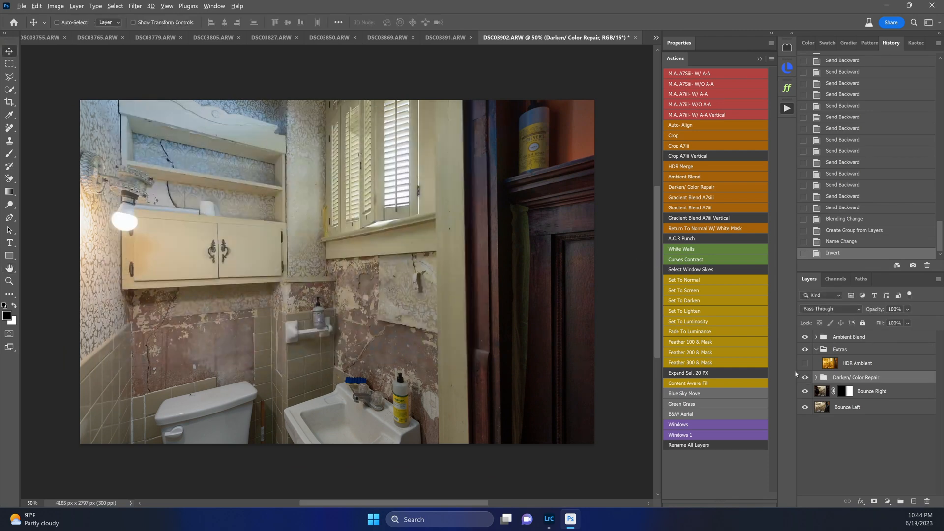
left_click(805, 378, "alt")
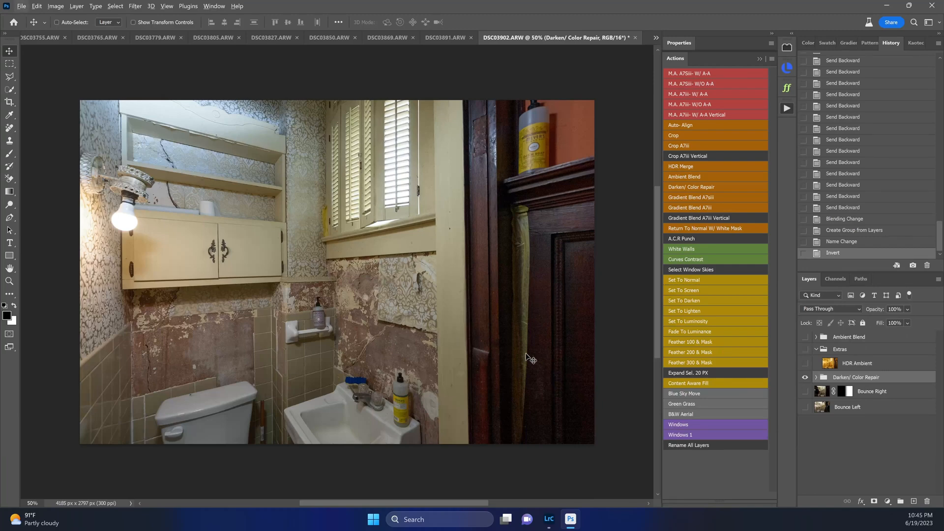
left_click(805, 379, "alt")
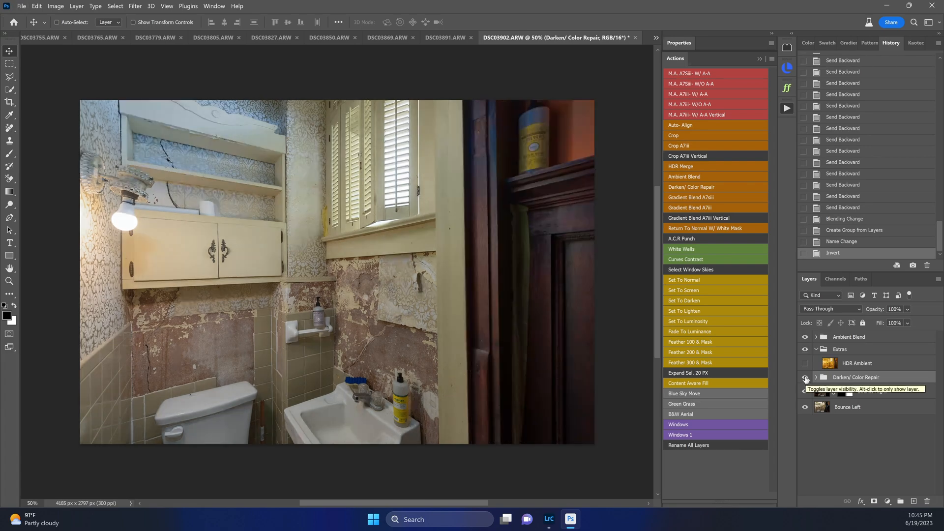
left_click(805, 379)
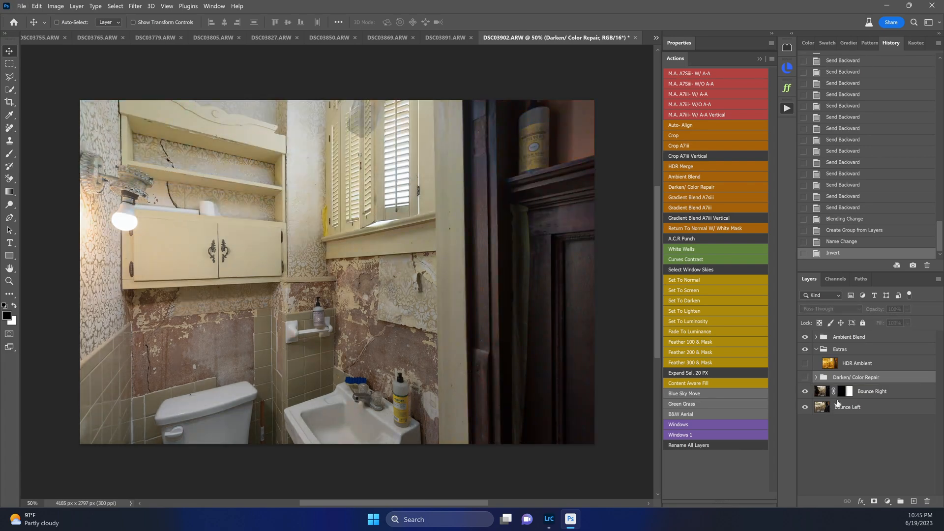
left_click(850, 392)
key("g")
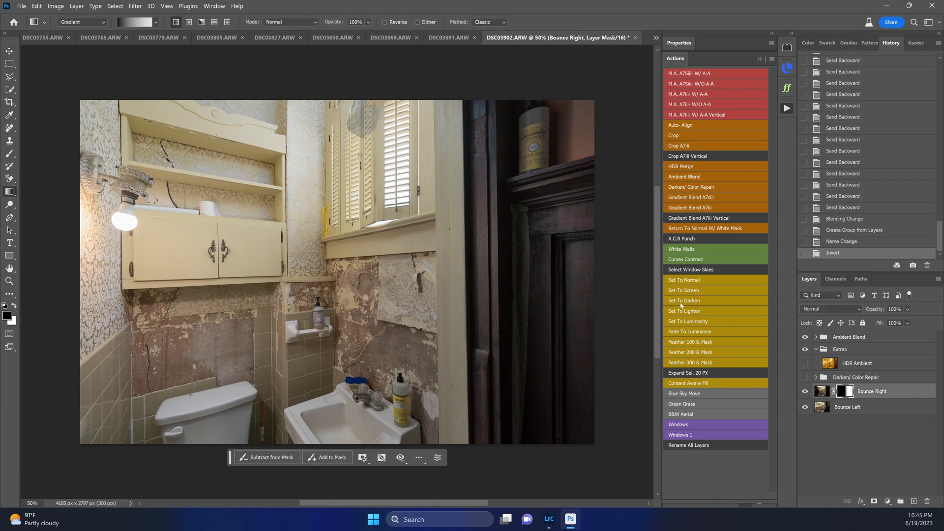
key("x")
key("x")
key("ctrl+i")
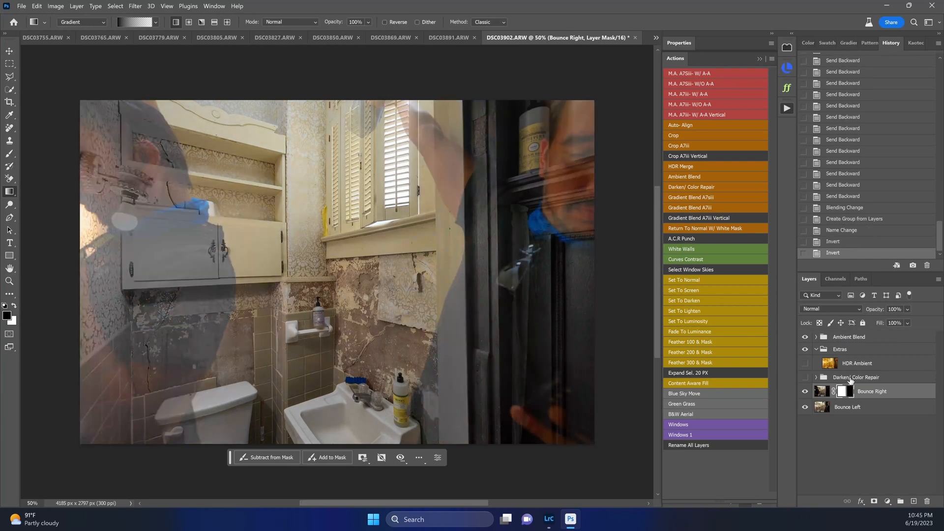
key("ctrl+i")
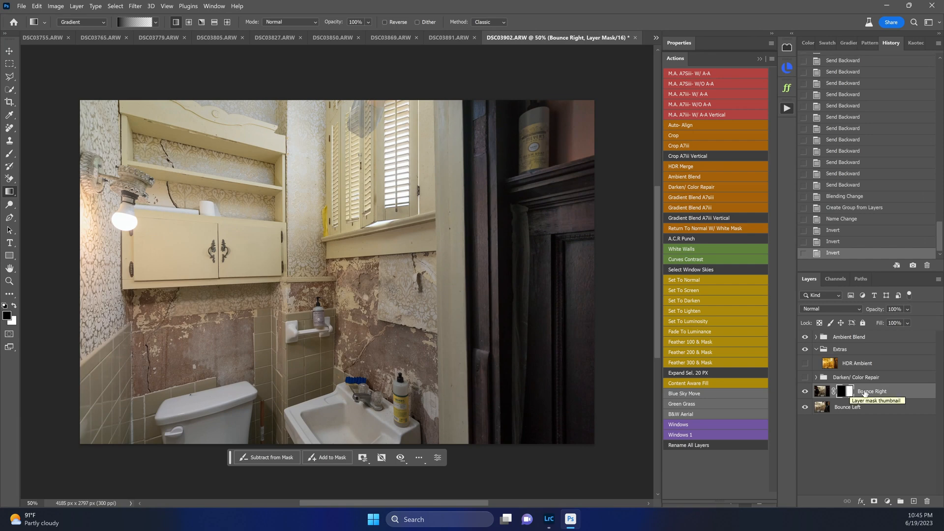
Place Bounce Left above Bounce Right with the layer mask on Bounce Left, and invert that mask.
left_click_drag(873, 393, 849, 392)
left_click(849, 392)
key("ctrl+i")
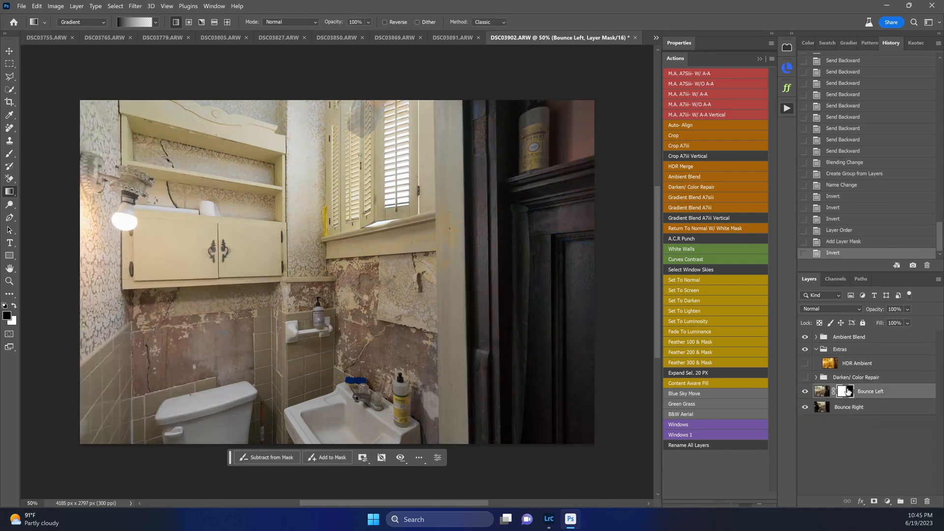
Paint black on the Bounce Left mask over the window trim and shutters with a soft brush at 300 px and 600 px.
key("b")
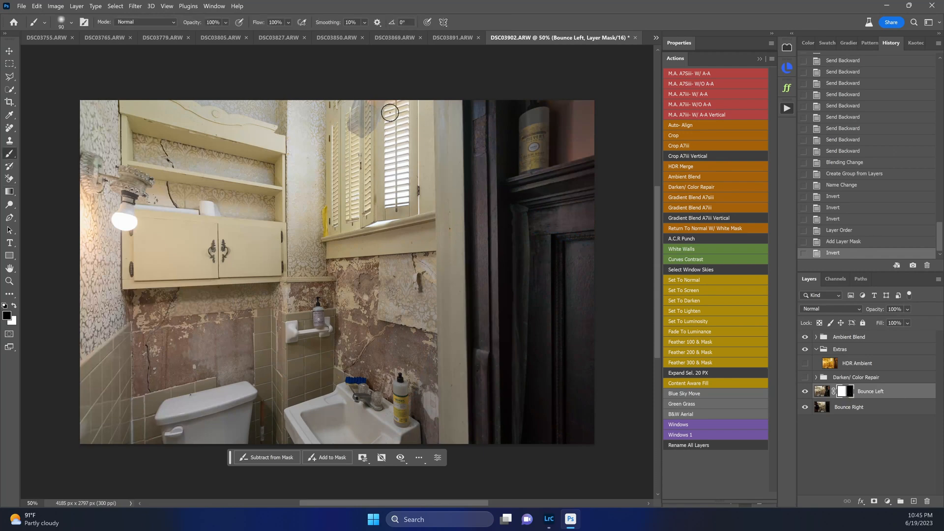
key("bracketright")
key("bracketright")
key("bracketright")
key("bracketright")
key("bracketright")
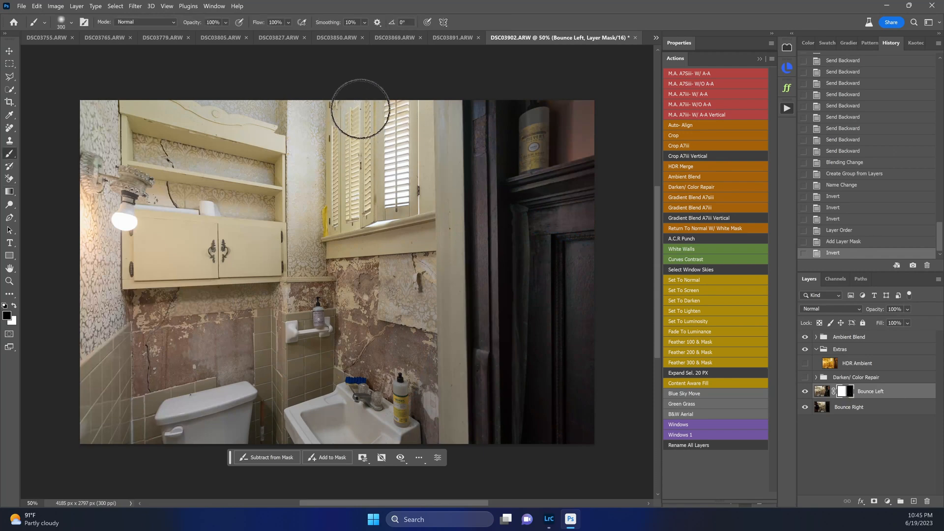
left_click(433, 122)
left_click(443, 144)
key("bracketright")
key("bracketright")
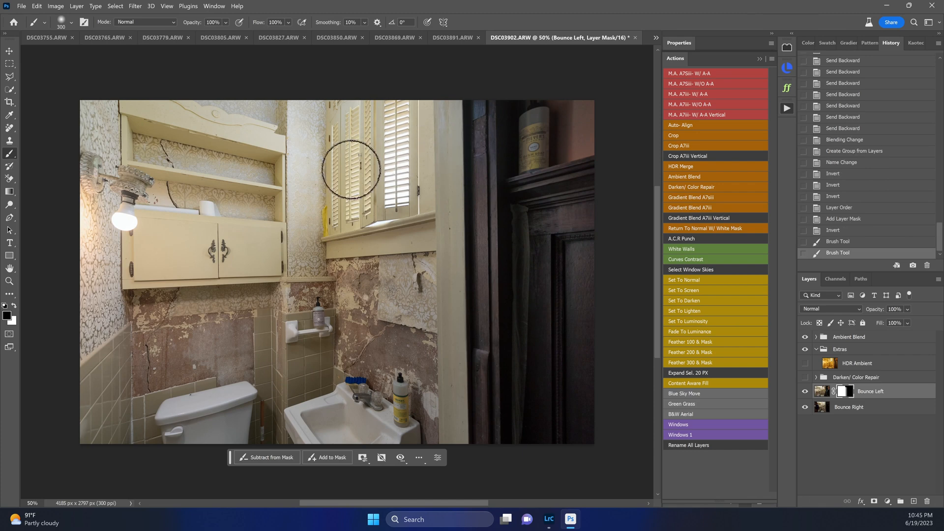
key("bracketright")
left_click(391, 168)
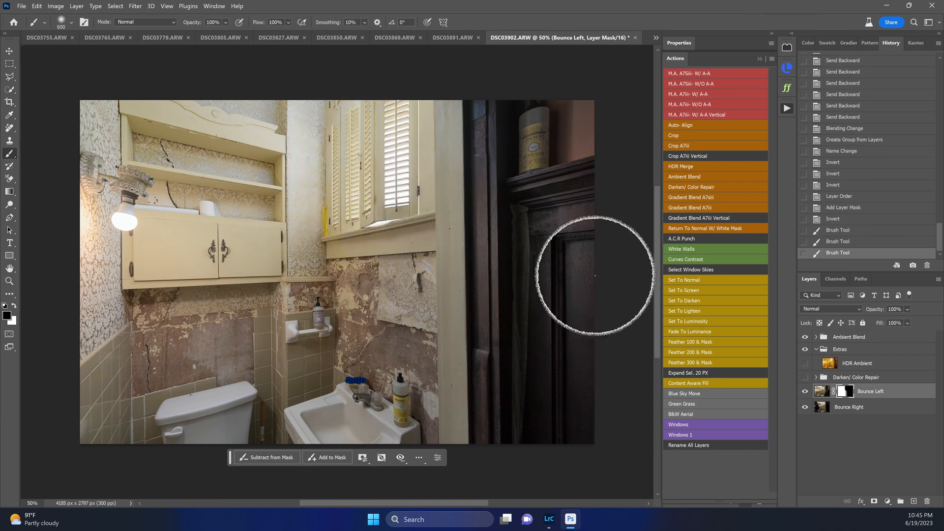
Stamp all visible layers into a new layer above the Ambient Blend group and auto-adjust it in the Camera Raw filter.
left_click(857, 378)
left_click(862, 336)
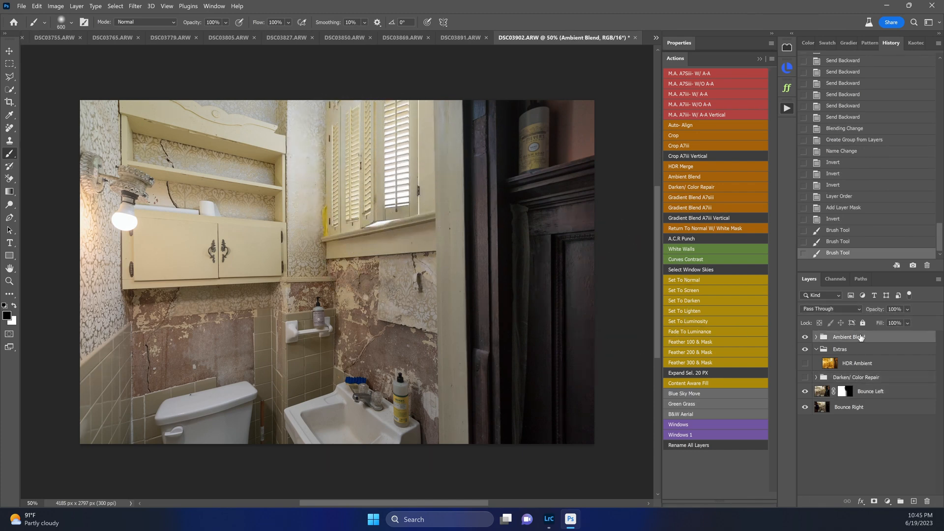
key("ctrl+shift+alt+e")
key("ctrl+shift+a")
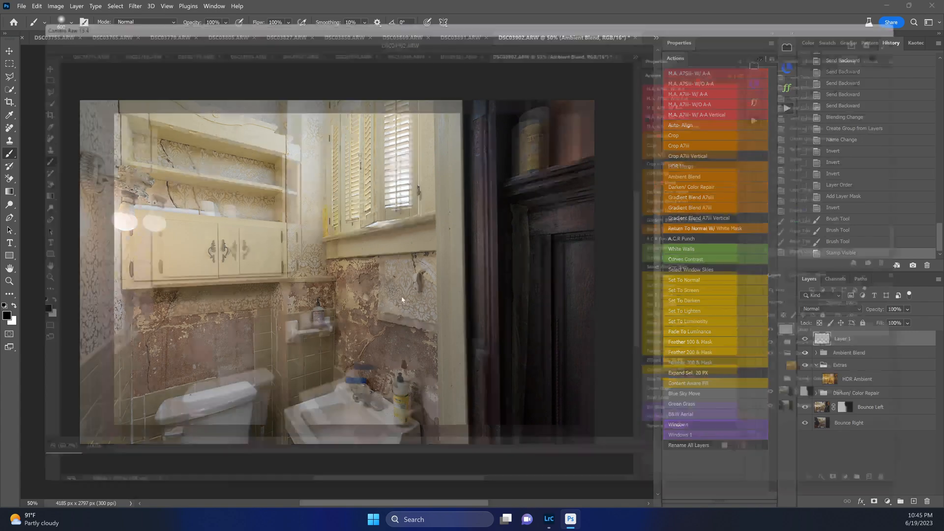
left_click(879, 118)
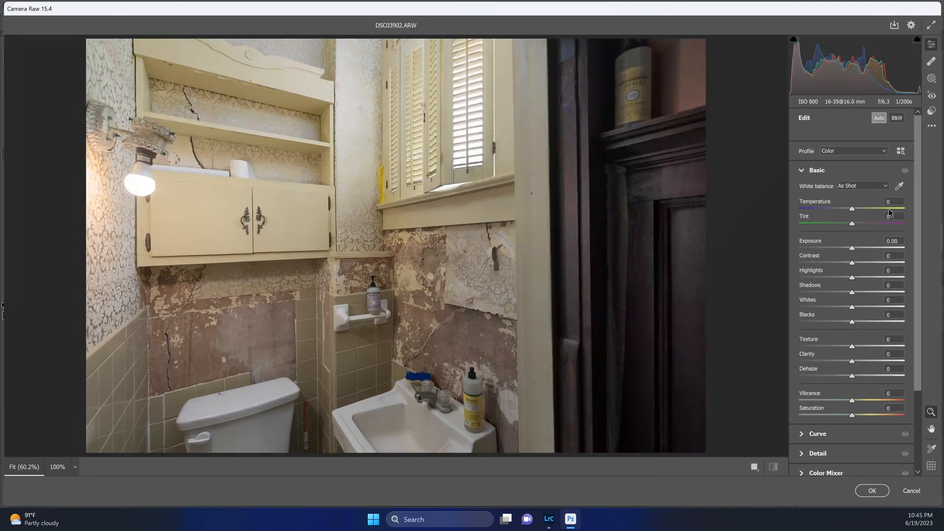
Refine the tones to exposure +0.35, contrast +33, highlights -38 and shadows +20, reset vibrance and saturation to 0, and apply the filter.
left_click_drag(856, 247, 832, 281)
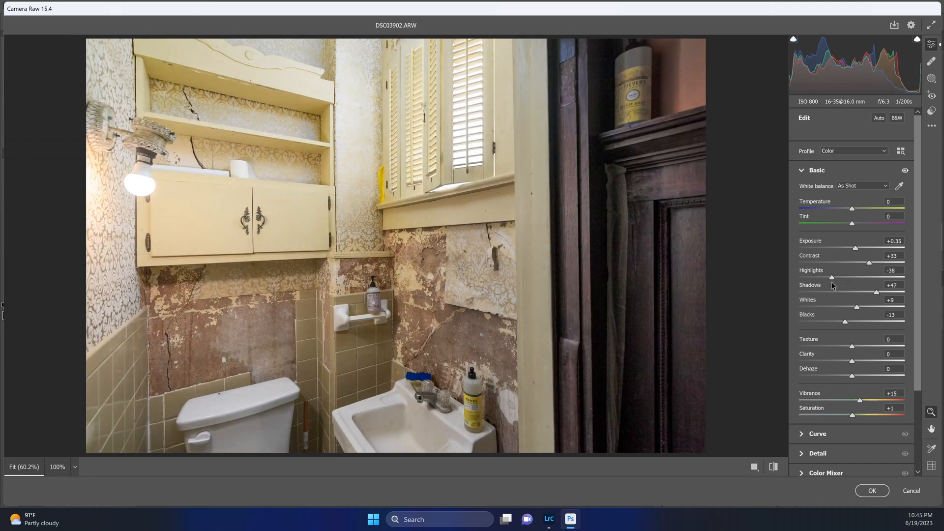
double_click(859, 400)
double_click(854, 415)
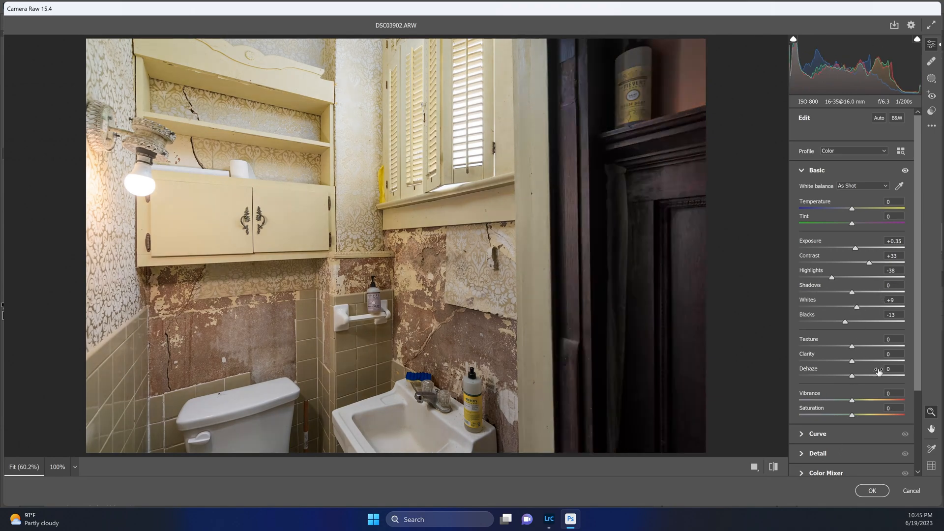
left_click(863, 293)
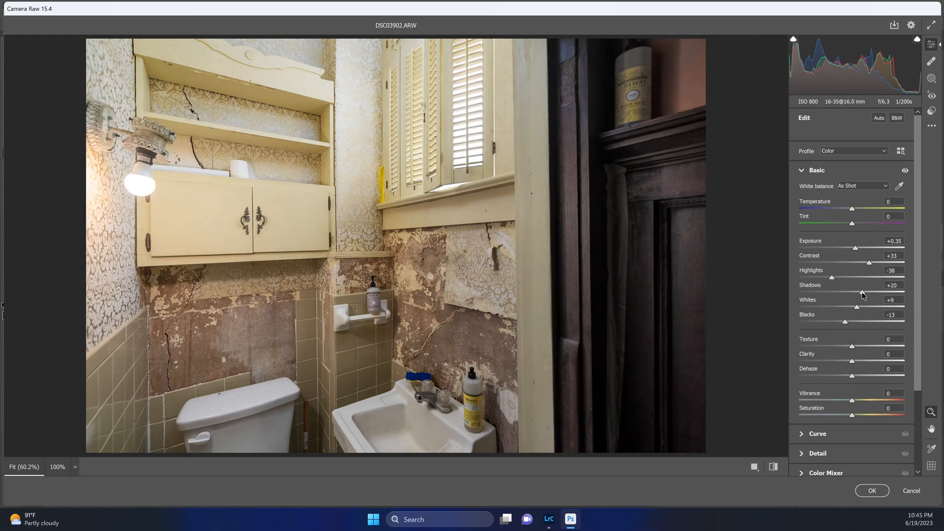
left_click(879, 491)
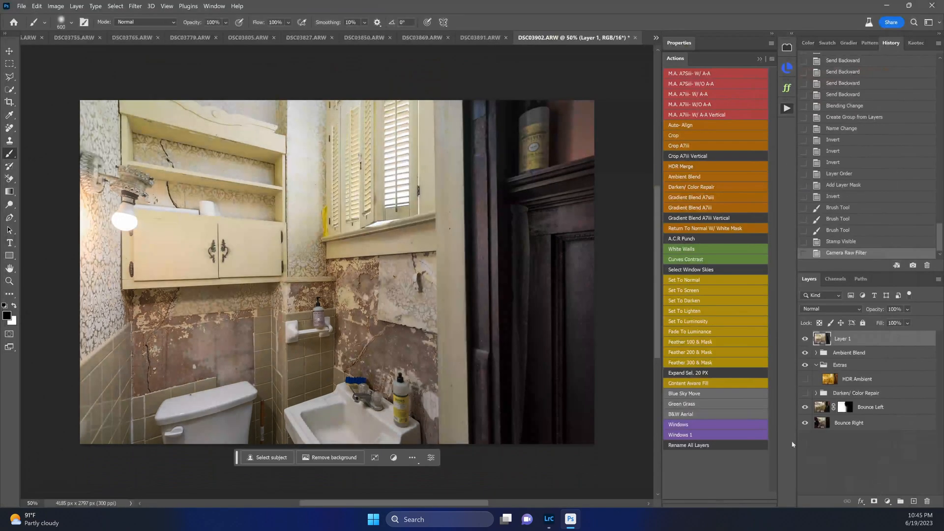
View the Darken/ Color Repair group on its own, and restore the visibility of the other layers.
key("v")
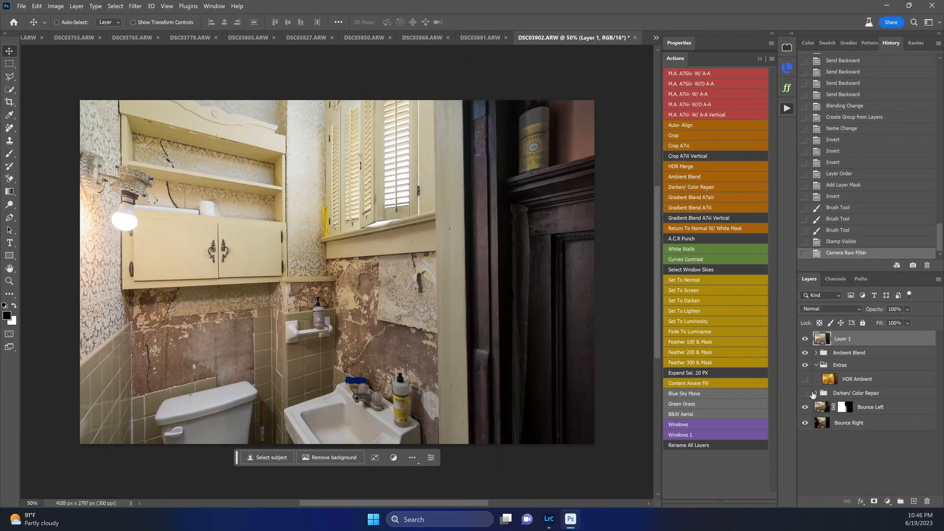
left_click(805, 393, "alt")
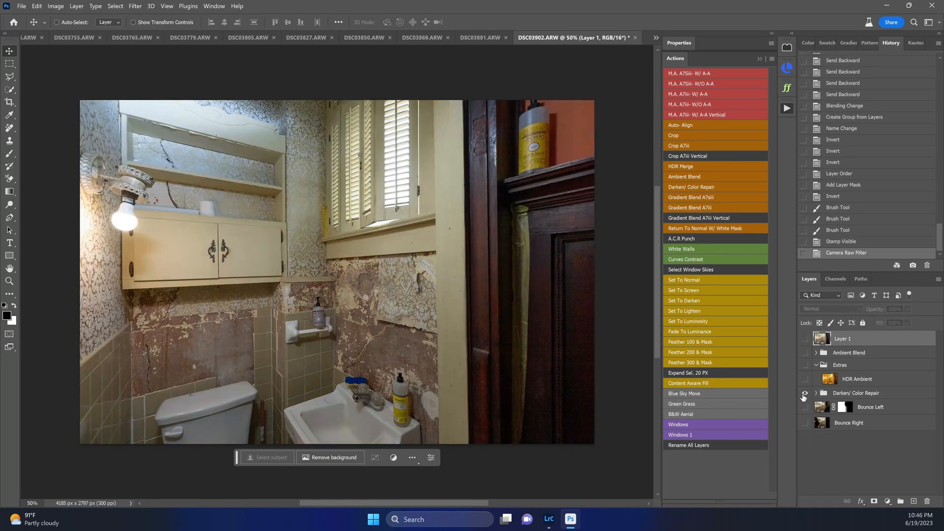
left_click(805, 394, "alt")
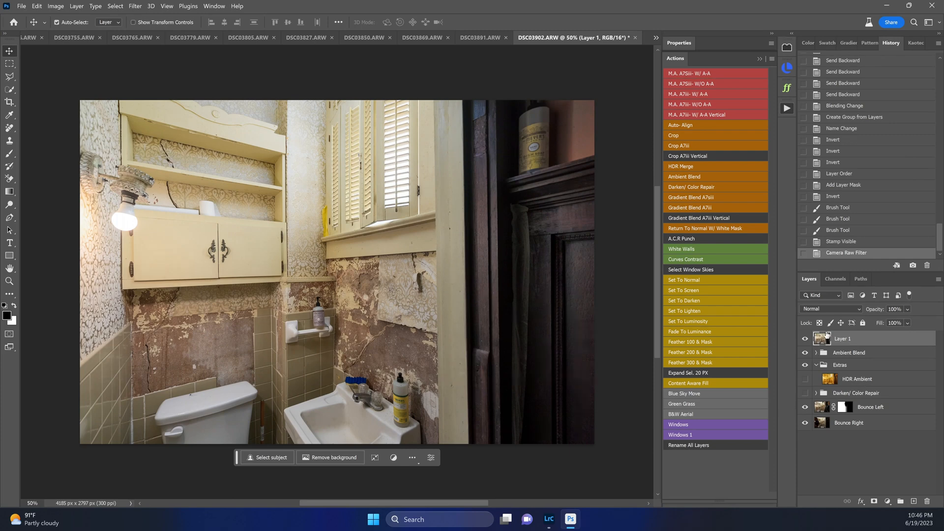
Fit the bathroom image to the window, save it and close the document.
key("ctrl+0")
key("ctrl+s")
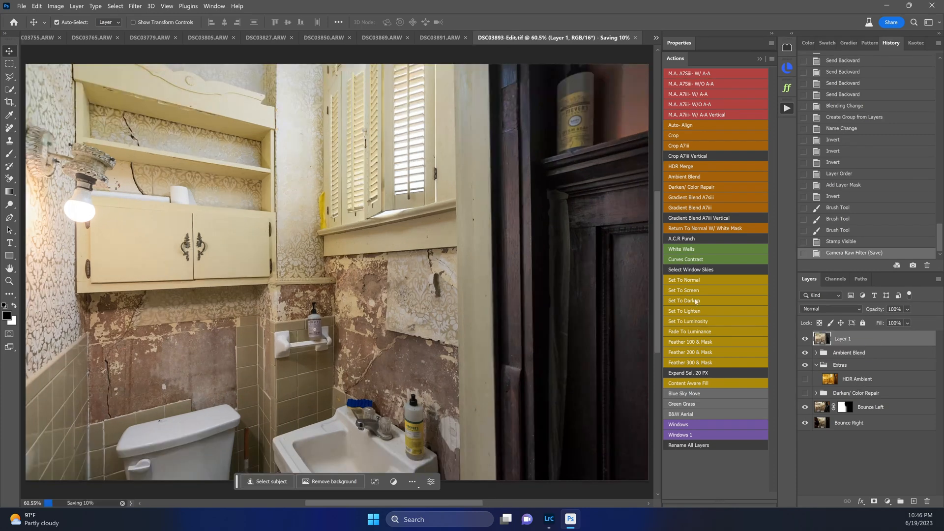
key("ctrl+w")
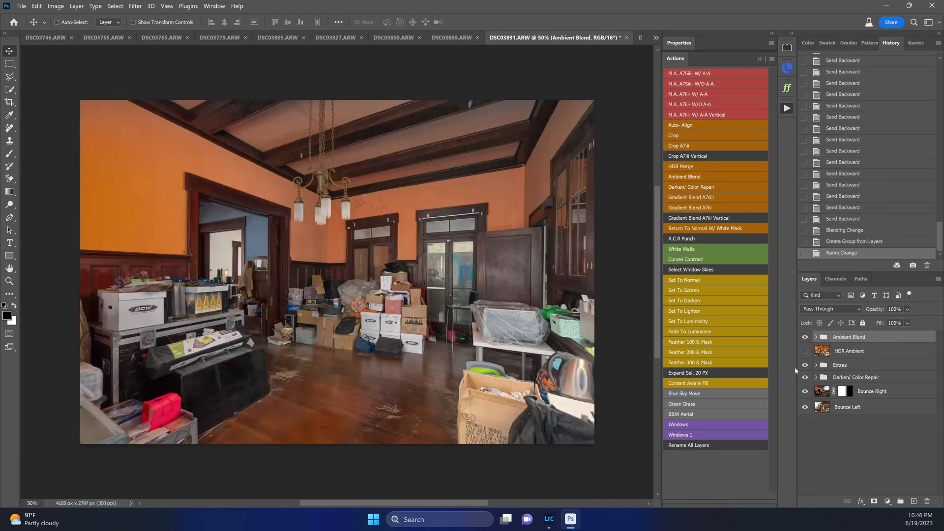
Compare the orange room with and without the Darken/ Color Repair group, and leave the group hidden.
left_click(839, 383)
left_click(805, 377)
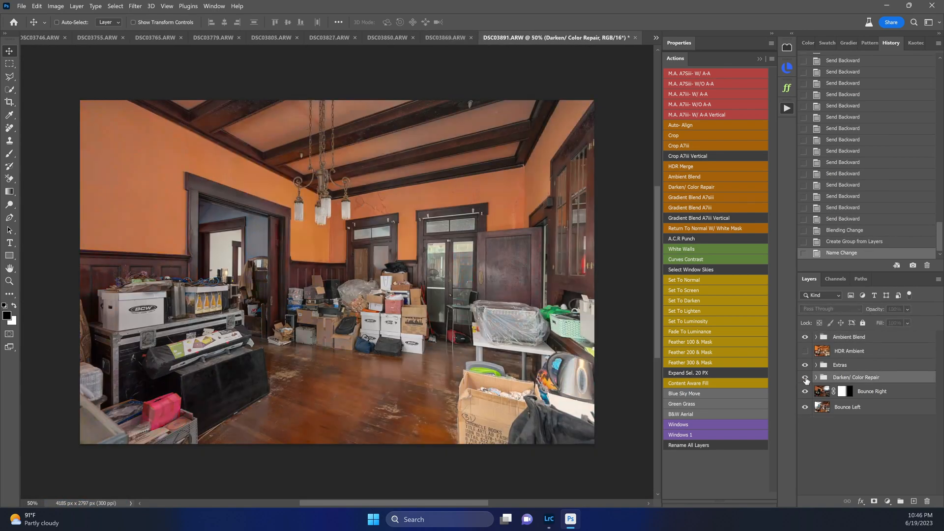
left_click(805, 377)
left_click(806, 377)
left_click(805, 378)
left_click(805, 377)
Stamp the visible layers, apply Camera Raw with auto tones, exposure +0.15, contrast +20, shadows and vibrance 0, and run the Curves Contrast action.
left_click(835, 341)
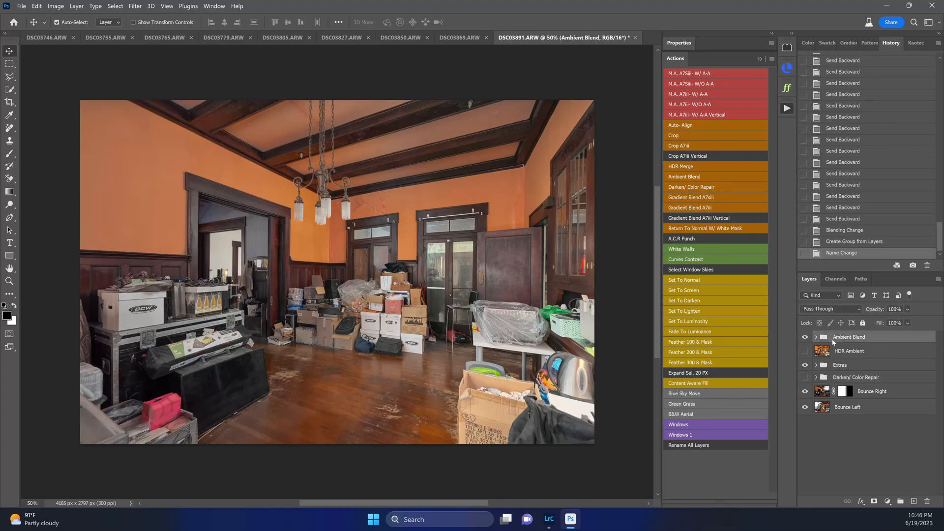
key("ctrl+shift+a")
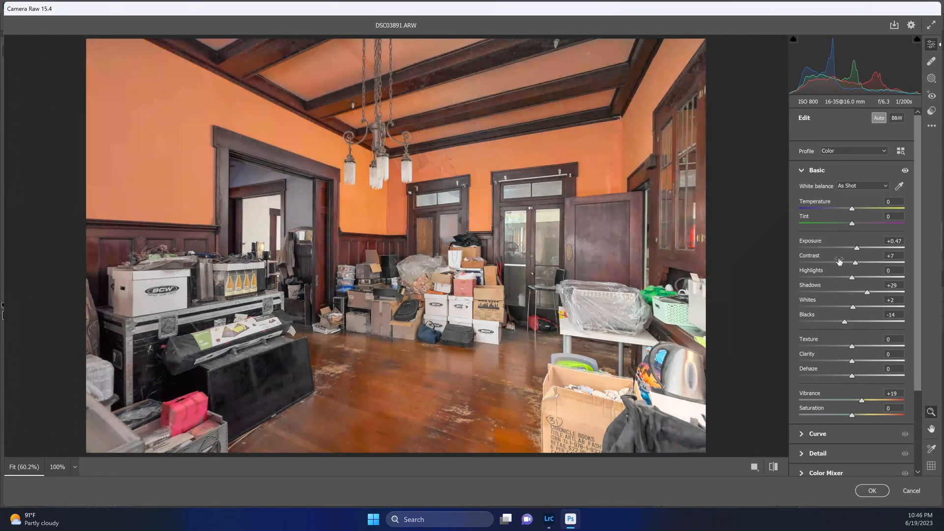
left_click_drag(856, 263, 854, 250)
double_click(867, 292)
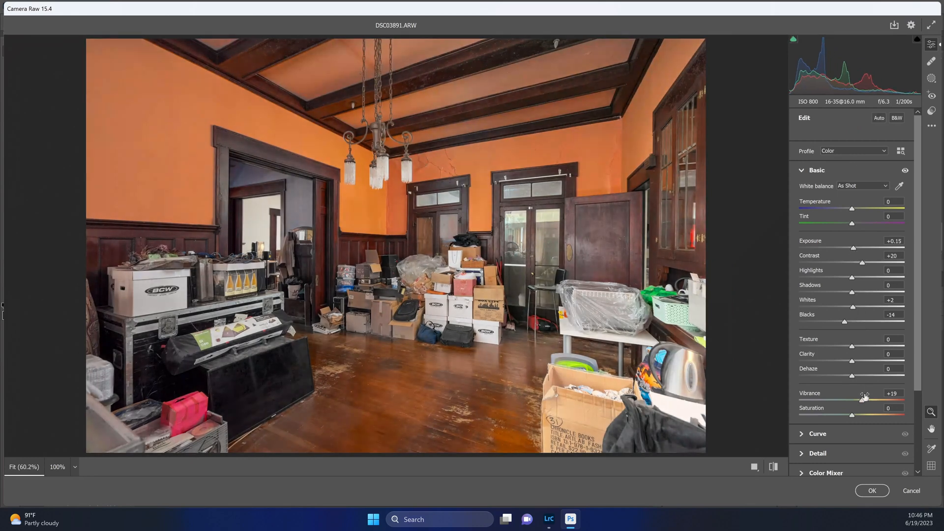
double_click(862, 401)
key("Return")
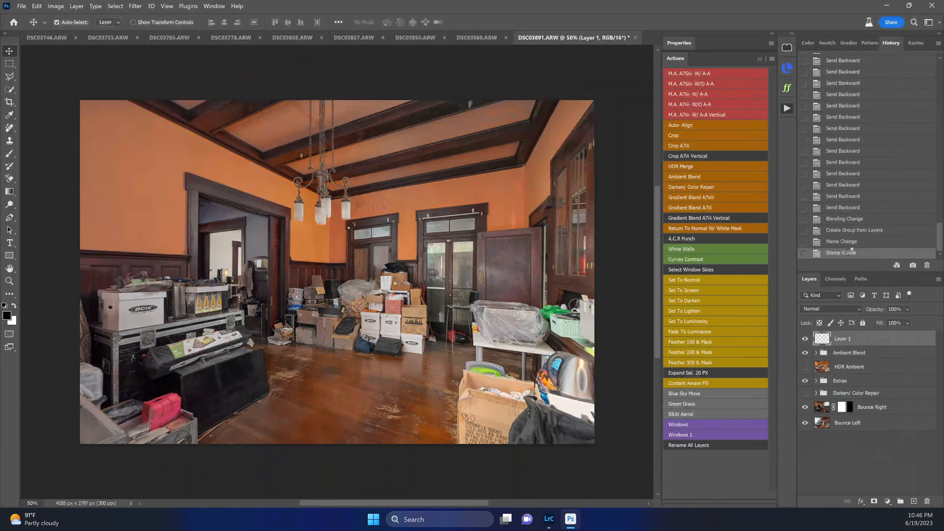
left_click(706, 260)
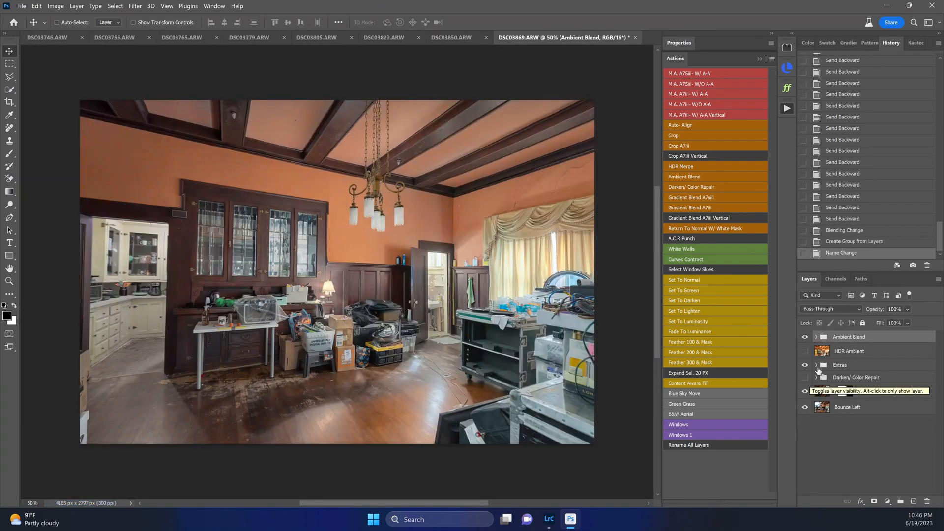
Examine what the DSC03867.ARW layer in the Extras group contributes to the kitchen doorway, toggling its visibility and inspecting the cabinets closely.
left_click(816, 365)
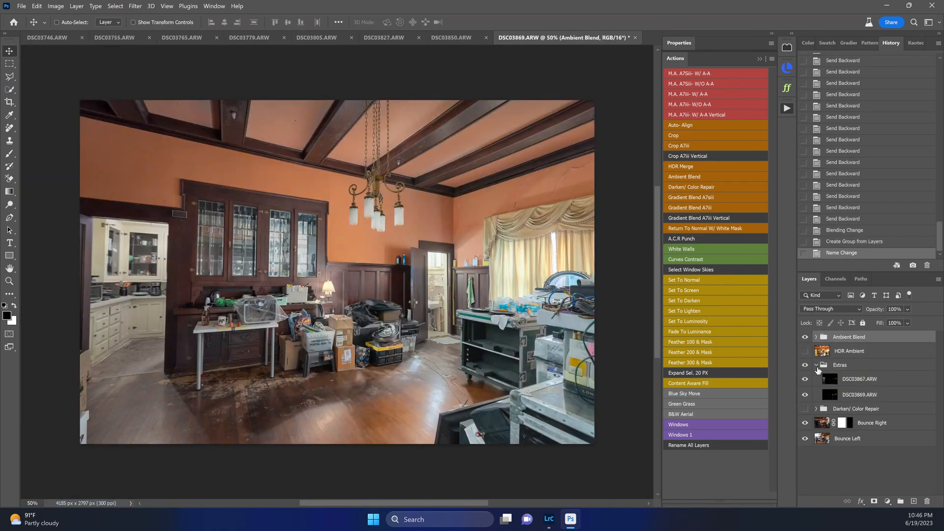
left_click(818, 379)
left_click(805, 379)
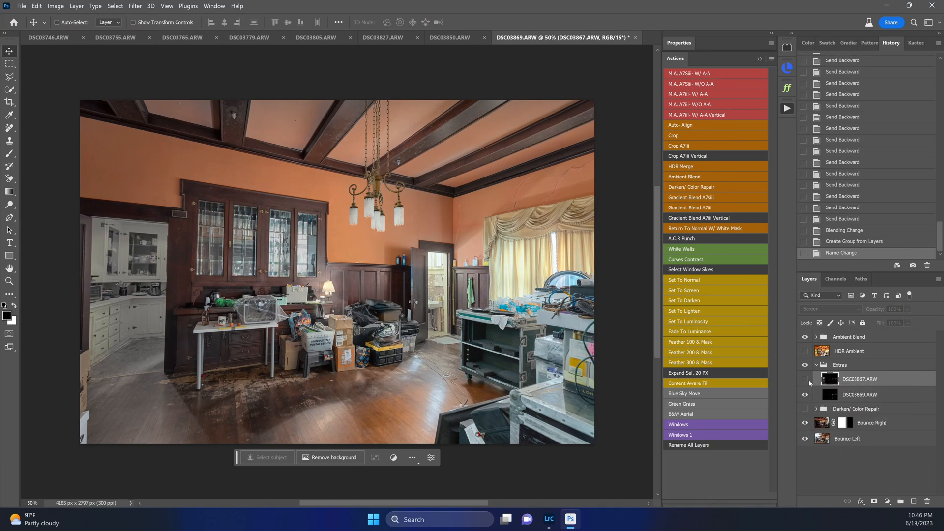
left_click(805, 379)
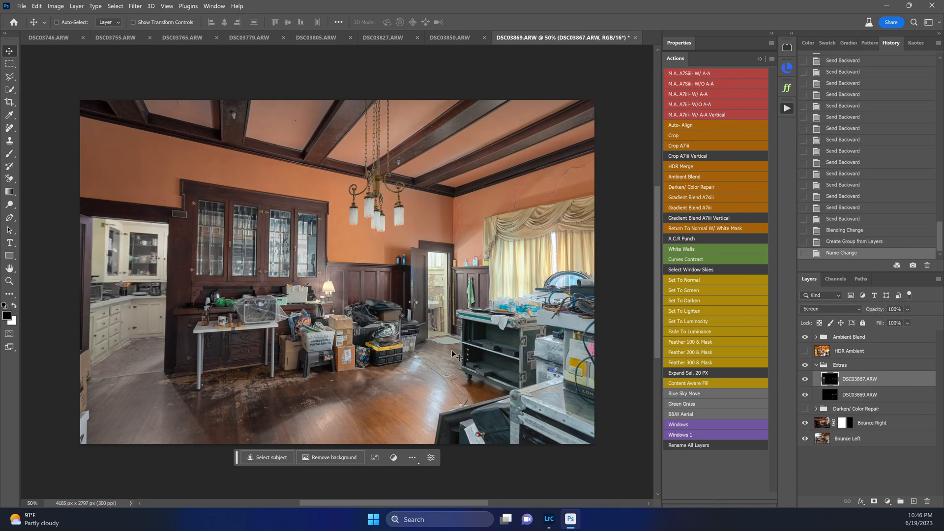
left_click_drag(105, 282, 144, 270)
left_click_drag(144, 270, 266, 325)
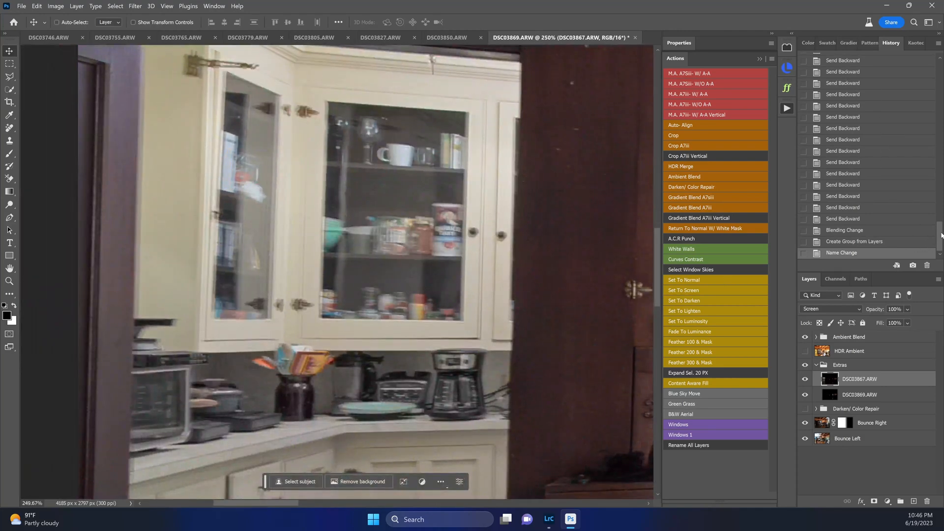
Revert the document to the Delete Layer history state before the content alignment, and select the DSC03851.ARW layer.
left_click_drag(937, 239, 923, 100)
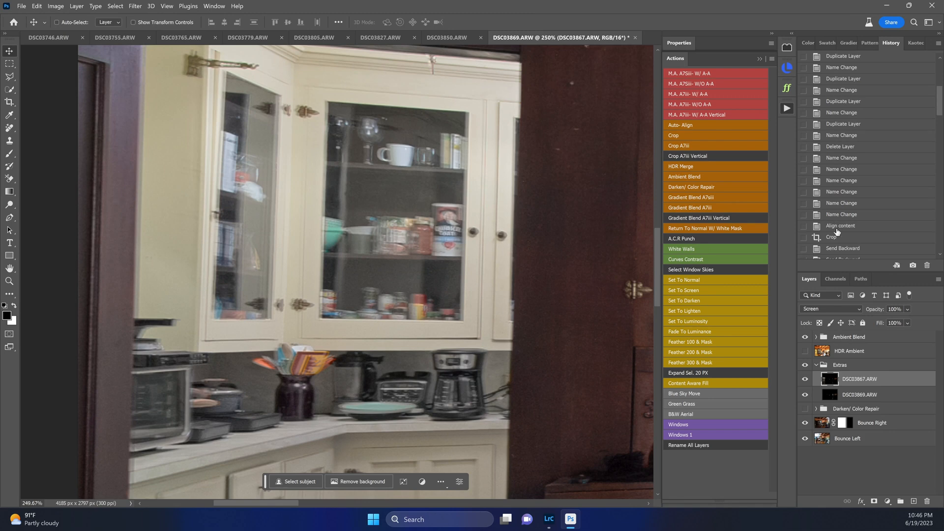
left_click(840, 146)
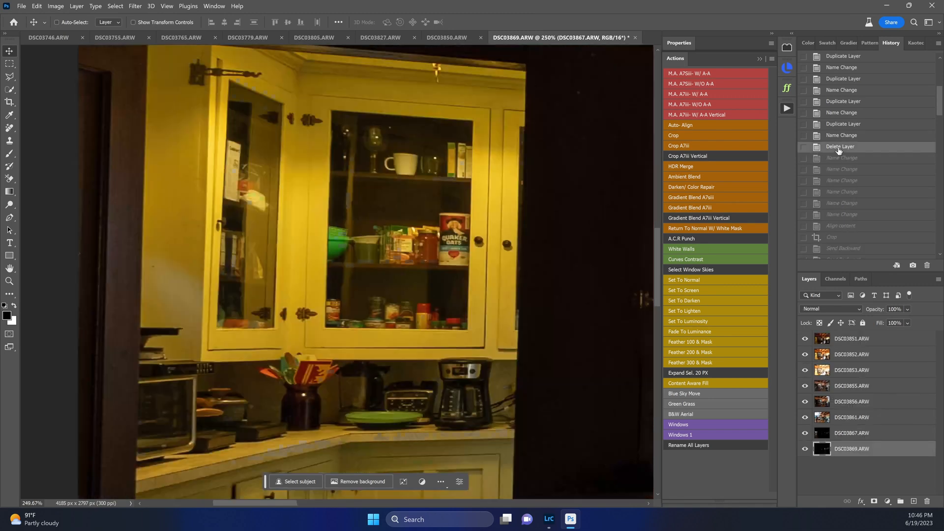
left_click(846, 340)
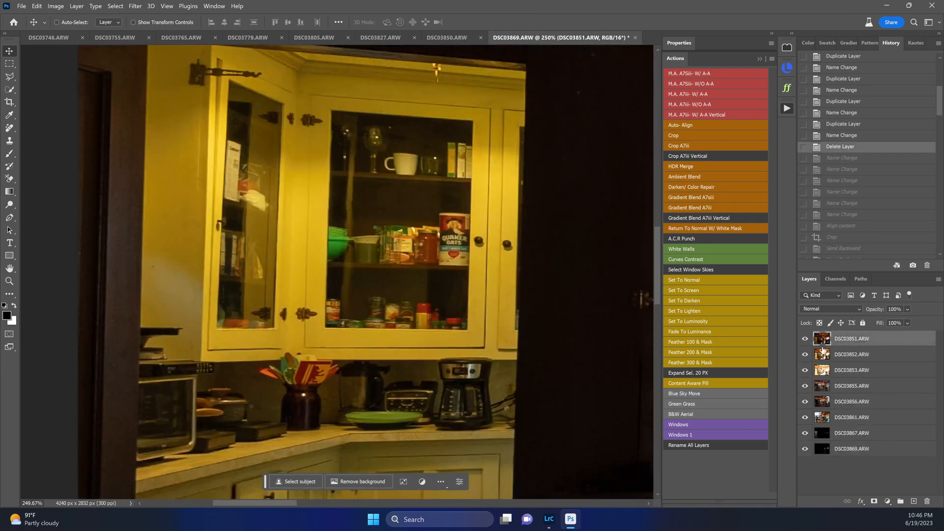
Compare the DSC03851.ARW, DSC03852.ARW and DSC03853.ARW exposures for shifts around the kitchen cabinets by hiding and showing the upper layers.
left_click(805, 339)
left_click(806, 355)
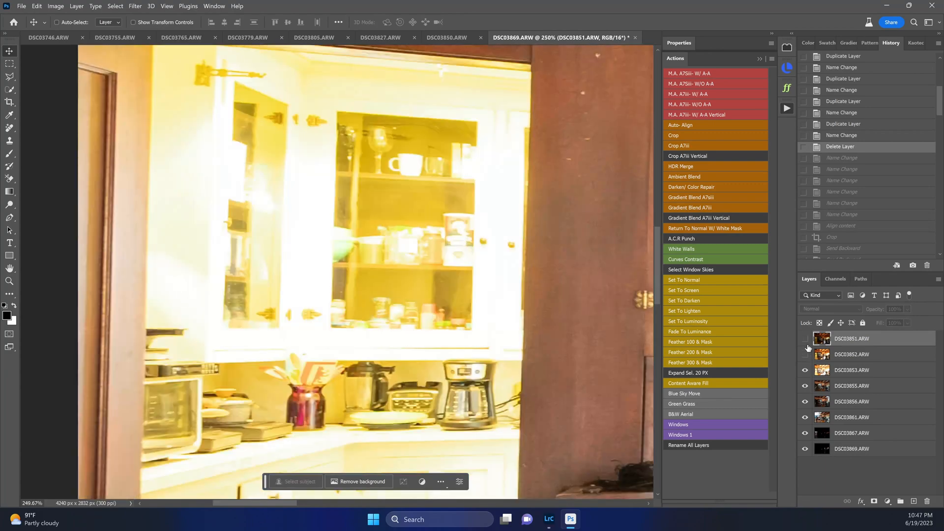
left_click(805, 354)
left_click(805, 339)
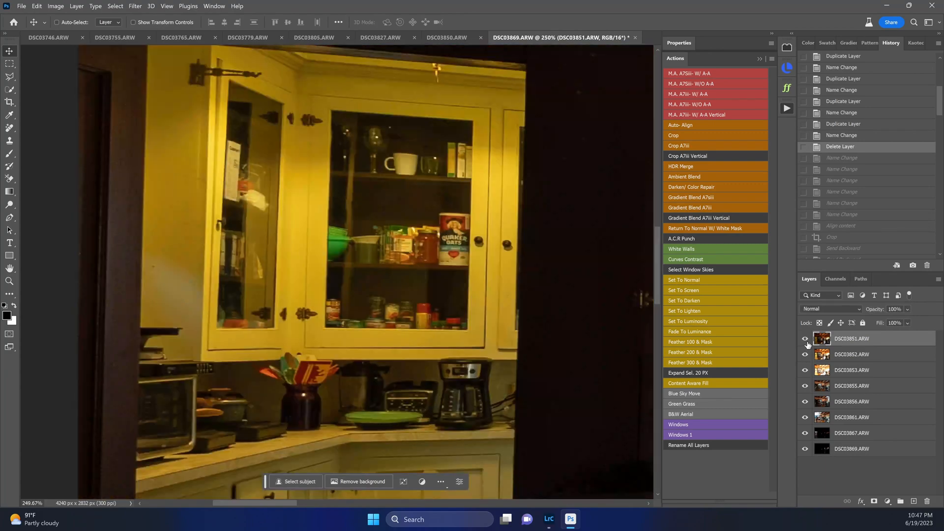
key("ctrl+0")
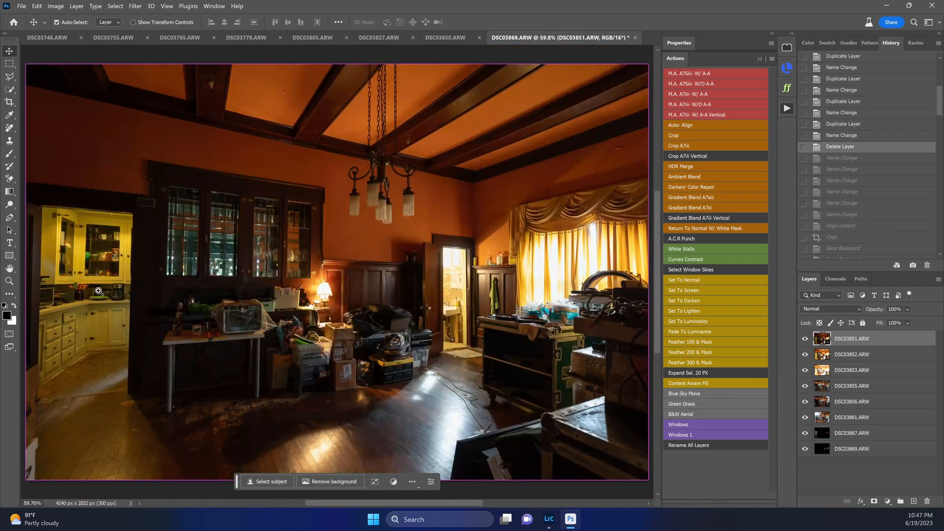
left_click_drag(98, 290, 536, 315)
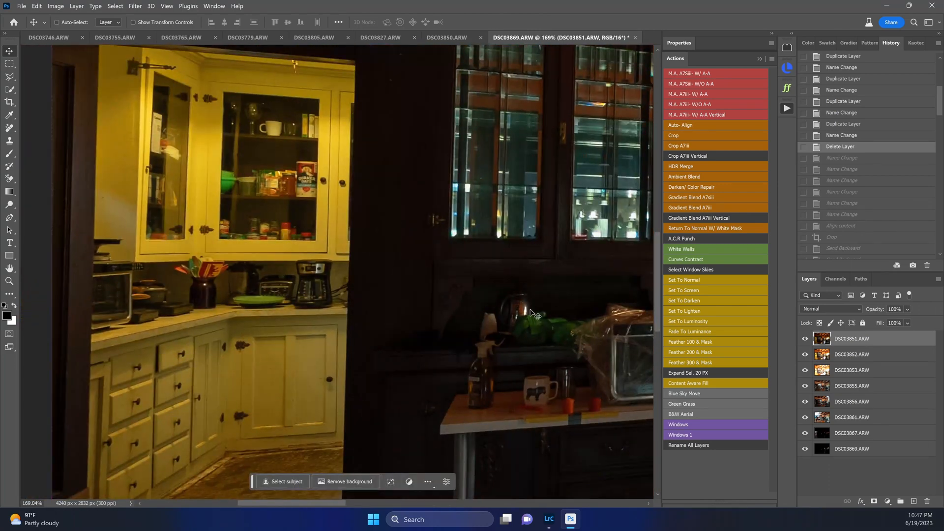
left_click(805, 339)
left_click(806, 351)
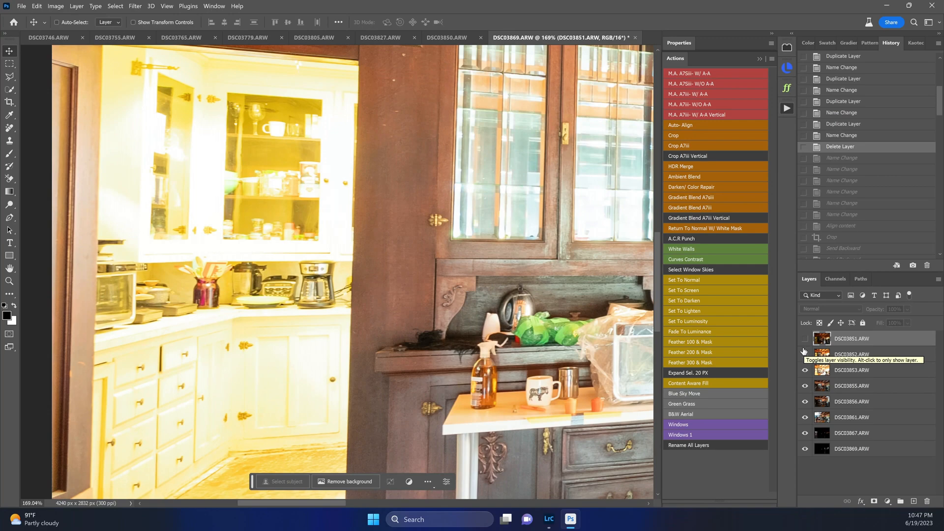
left_click(806, 355)
left_click(805, 339)
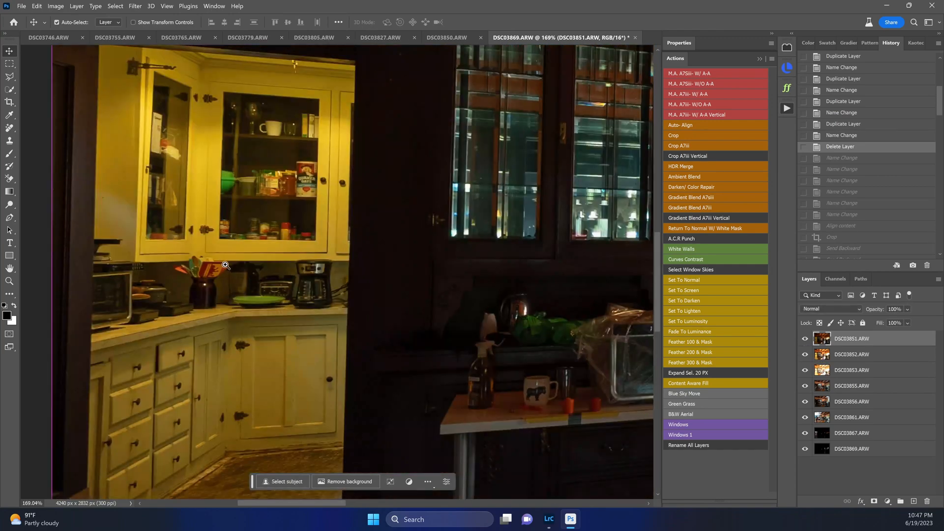
key("ctrl+0")
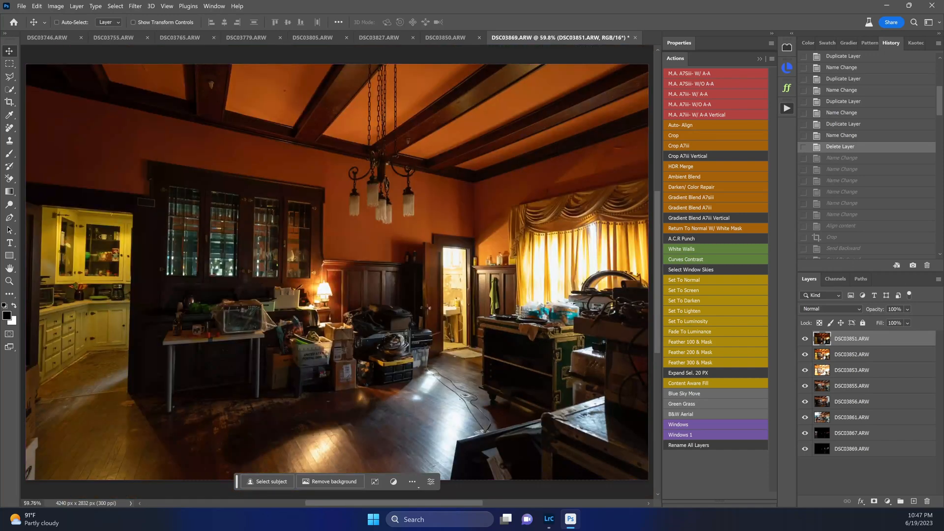
Delete the DSC03852.ARW and DSC03853.ARW layers.
left_click(851, 355)
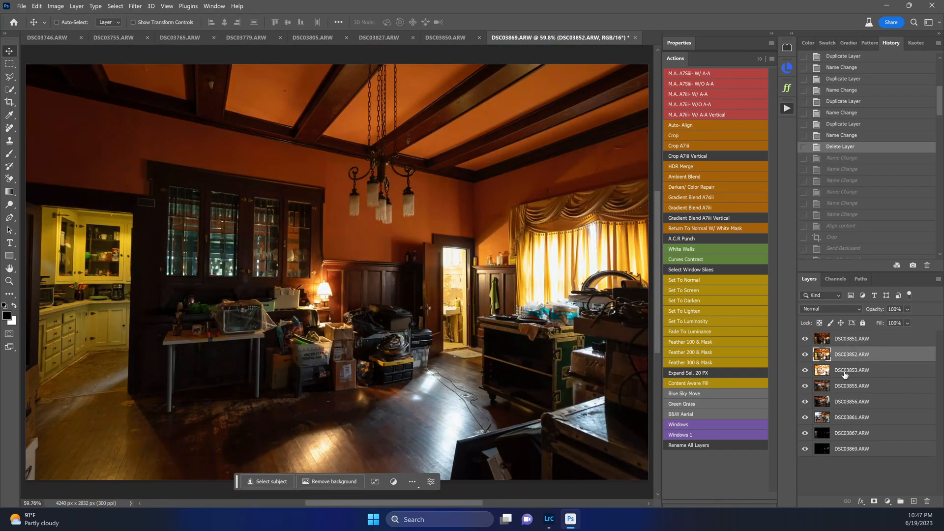
left_click(846, 373, "shift")
key("Delete")
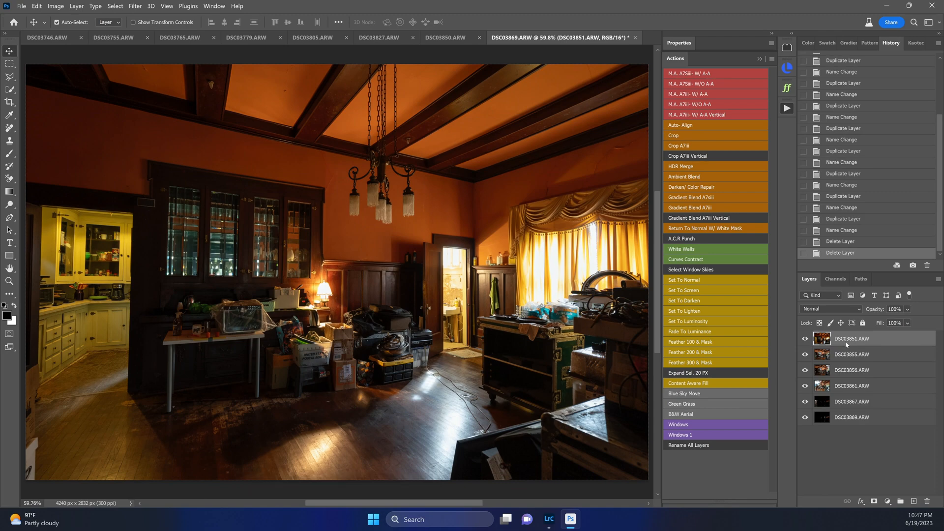
Apply the Camera Raw filter to the DSC03851.ARW layer with Exposure at +2.25 and Highlights at -100.
key("ctrl+shift+a")
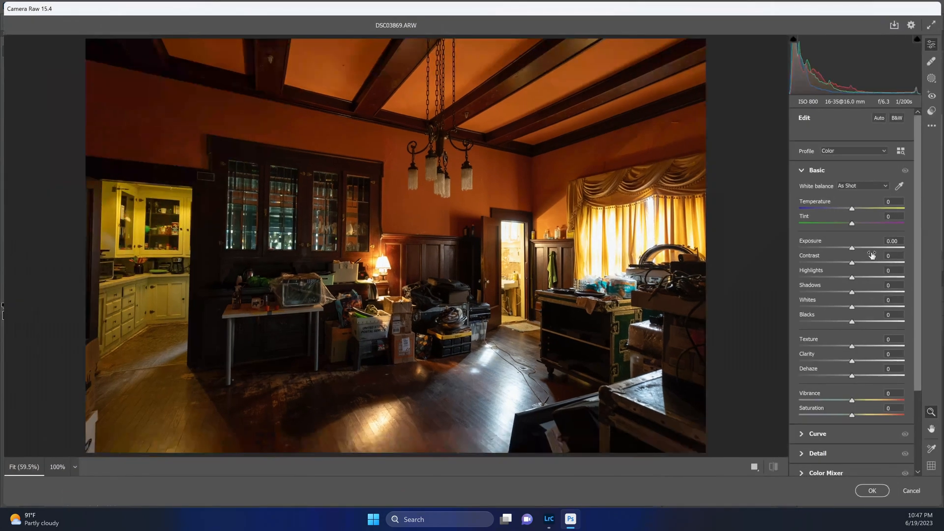
left_click_drag(853, 251, 878, 246)
left_click_drag(826, 276, 800, 277)
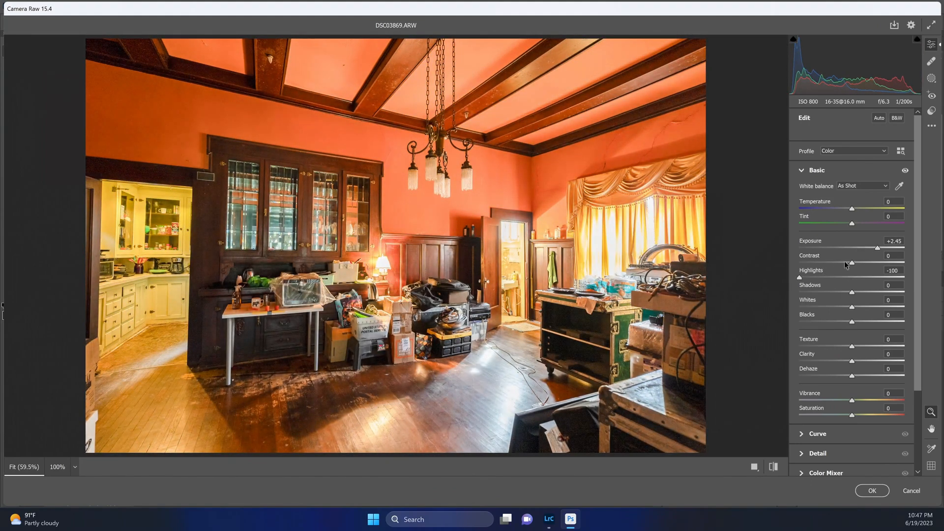
left_click_drag(879, 250, 877, 255)
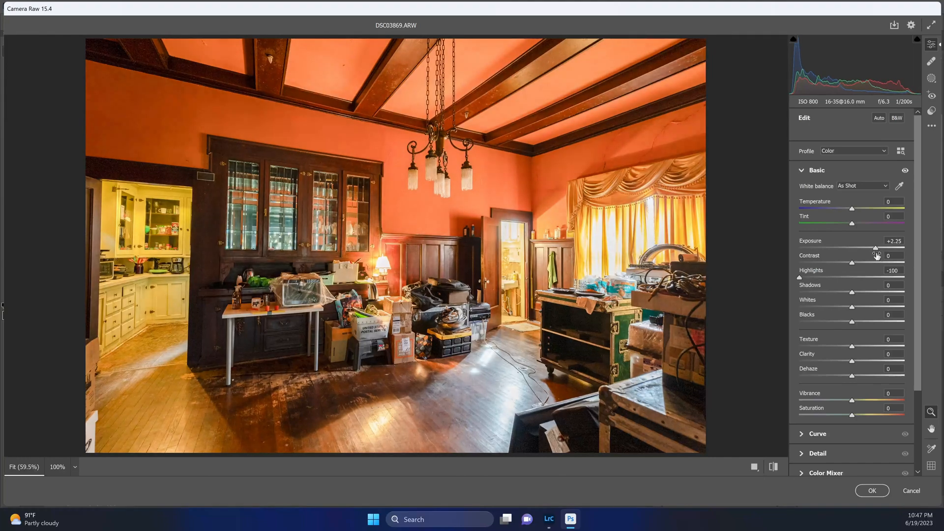
left_click(879, 492)
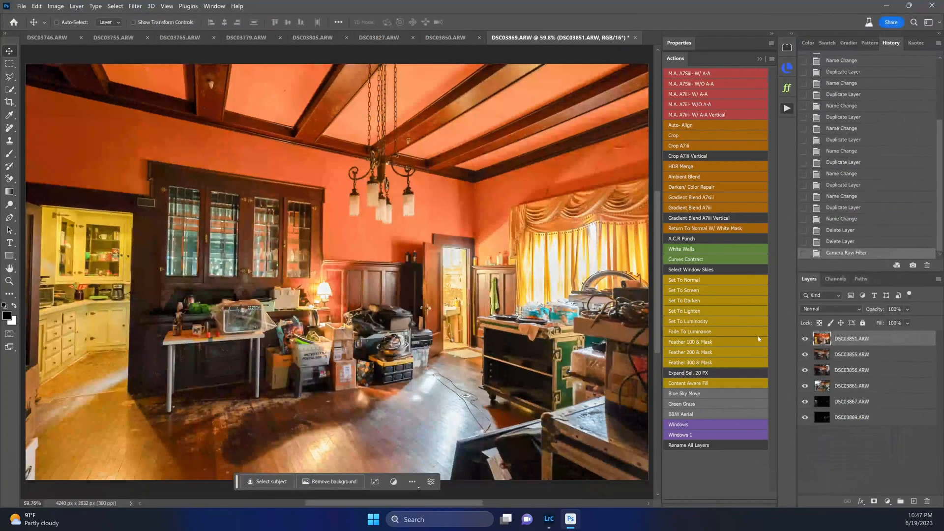
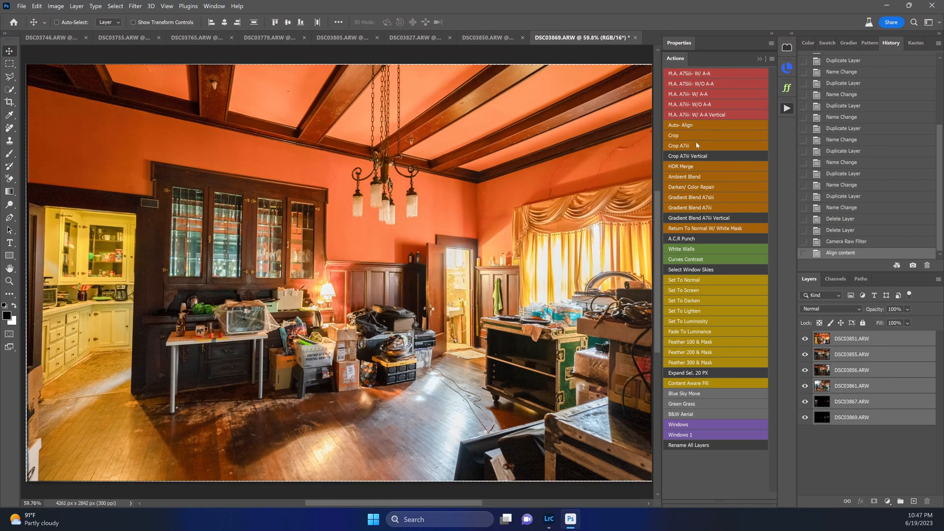
Run the Crop action on the aligned exposures and the Ambient Blend action on the DSC03851.ARW layer.
left_click(695, 137)
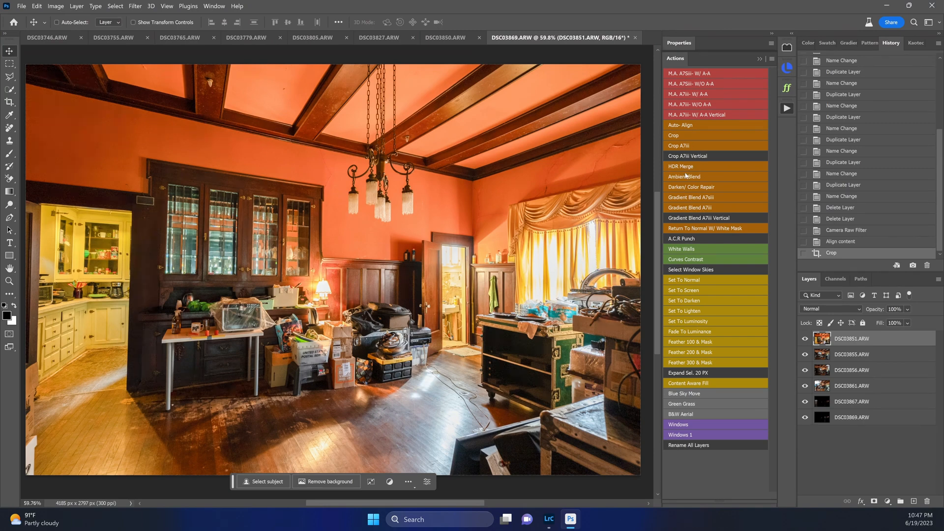
left_click(686, 178)
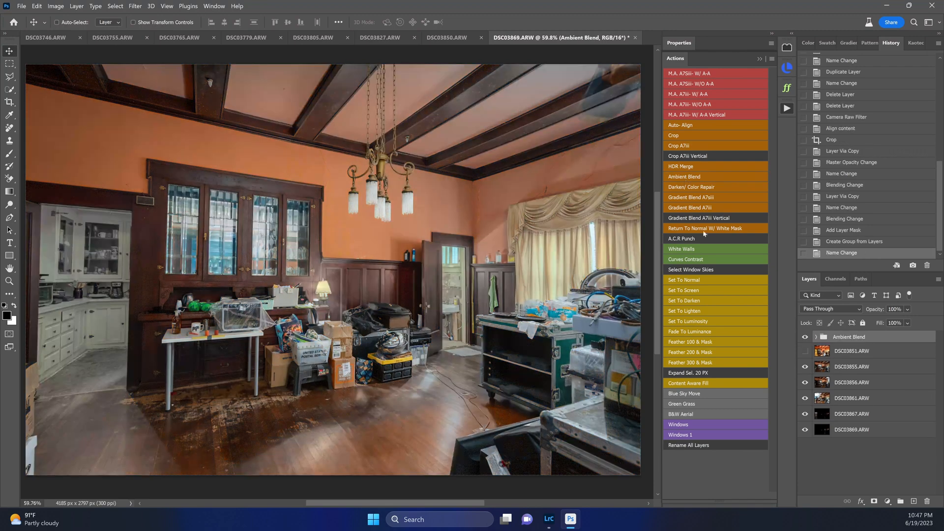
Run the Darken/ Color Repair action on the DSC03855.ARW layer.
left_click_drag(300, 203, 341, 203)
left_click(863, 370)
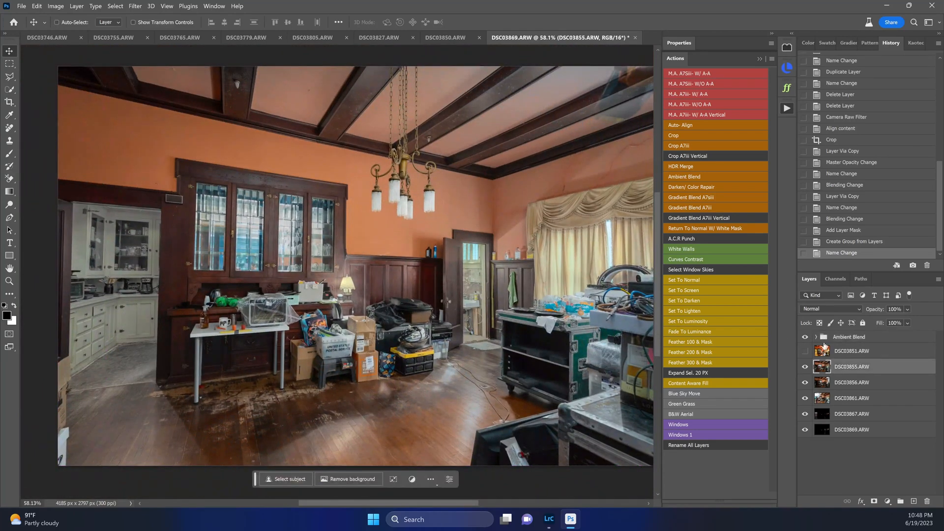
left_click(709, 190)
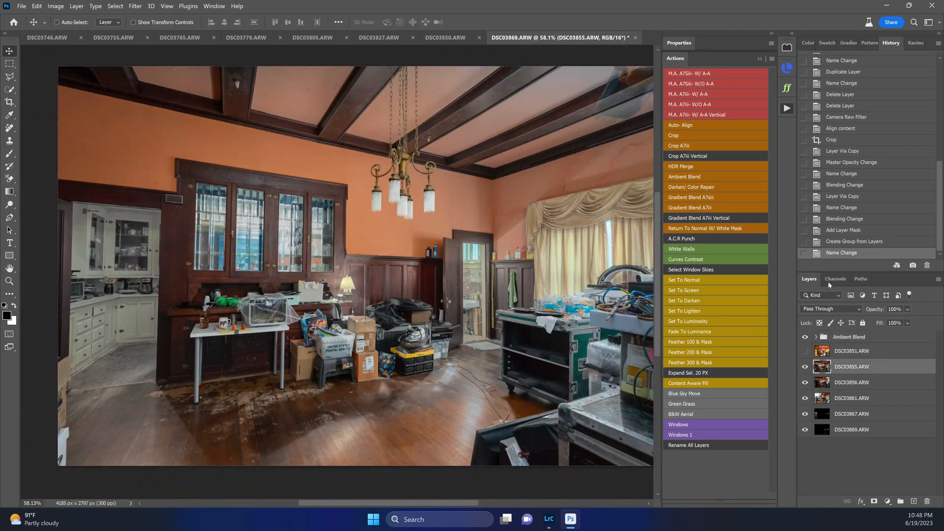
Check the DSC03856.ARW exposure on its own and run the Gradient Blend A7siii action on it.
left_click(854, 384)
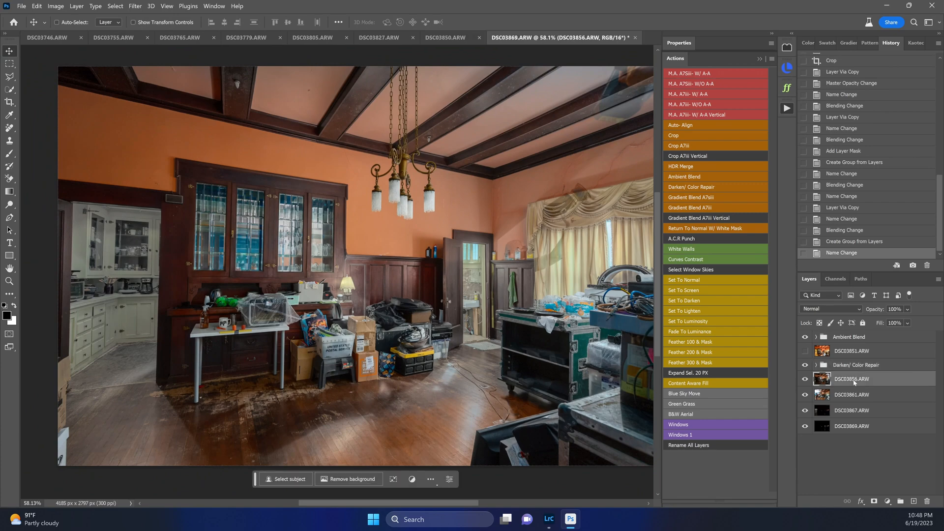
left_click(805, 379, "alt")
left_click(805, 379, "alt")
left_click(687, 198)
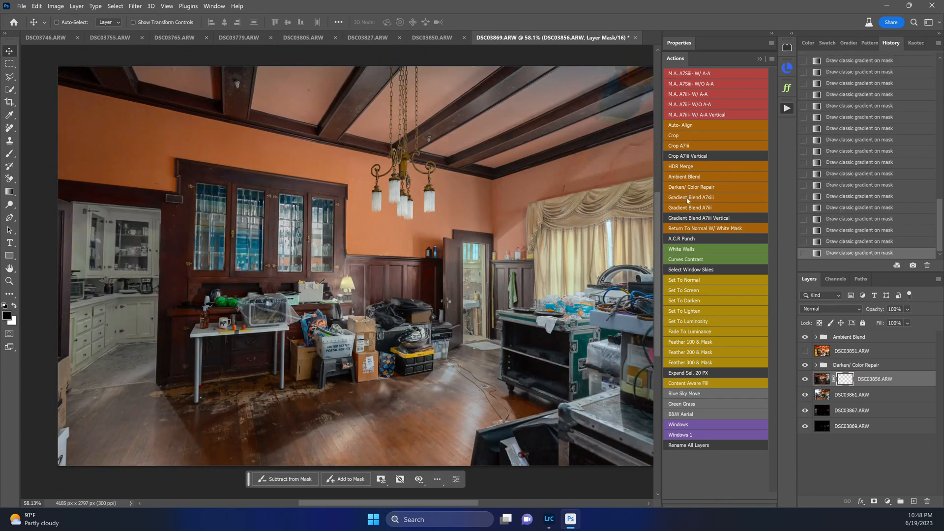
key("g")
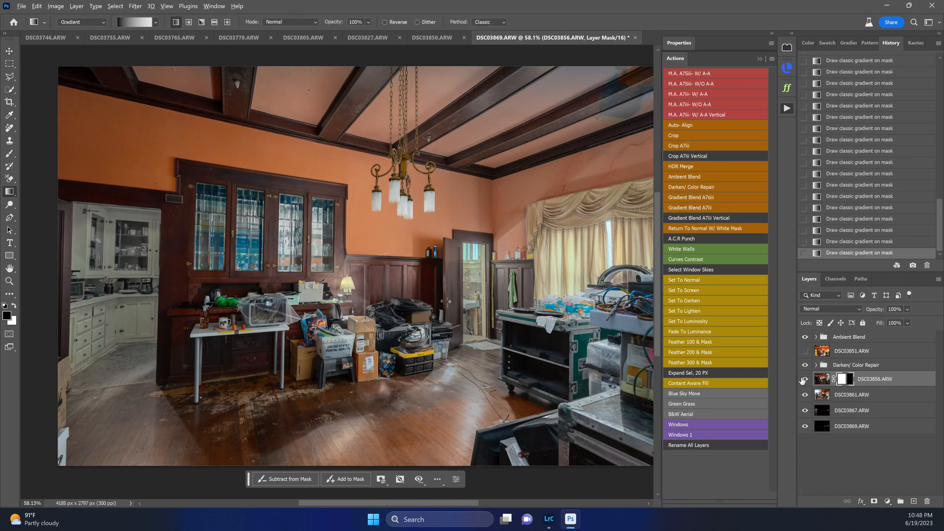
Examine DSC03856.ARW's gradient mask around the chandelier by hiding the blend groups above, toggling the mask and layer, and restoring the groups.
left_click_drag(805, 365, 807, 343)
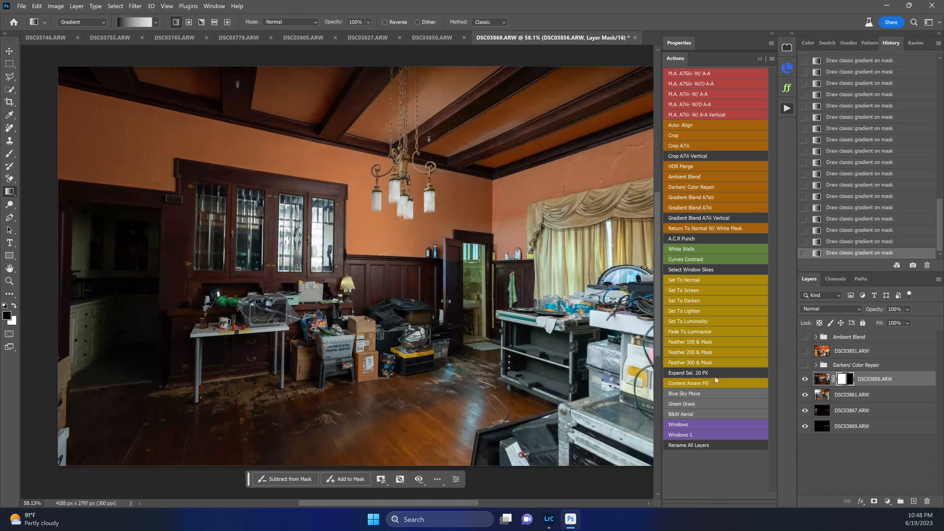
left_click(846, 379, "shift")
left_click(846, 379, "shift")
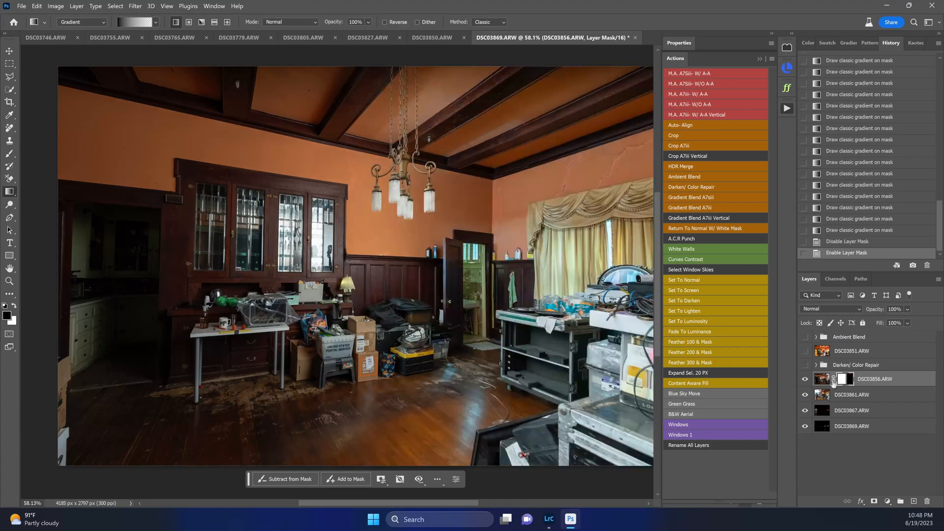
left_click(806, 379)
left_click(805, 379)
scroll(405, 196, "up", 5)
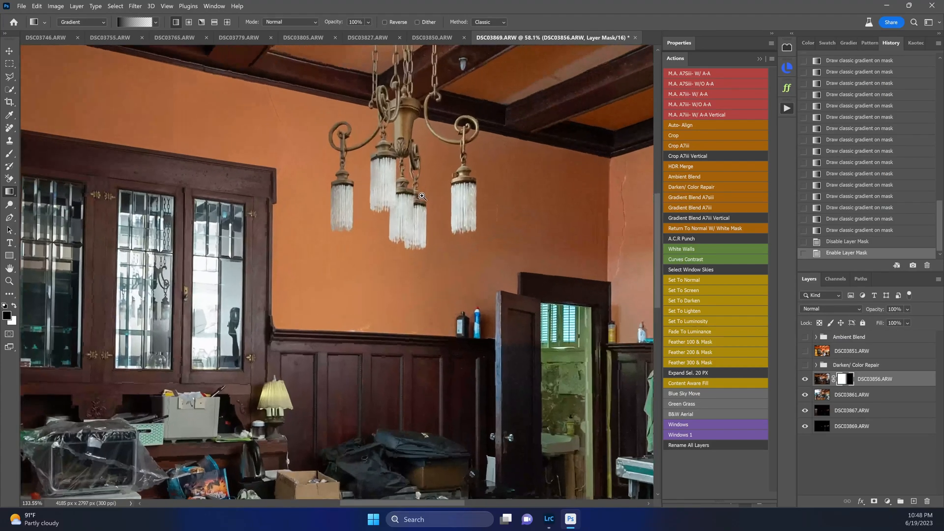
left_click(805, 365)
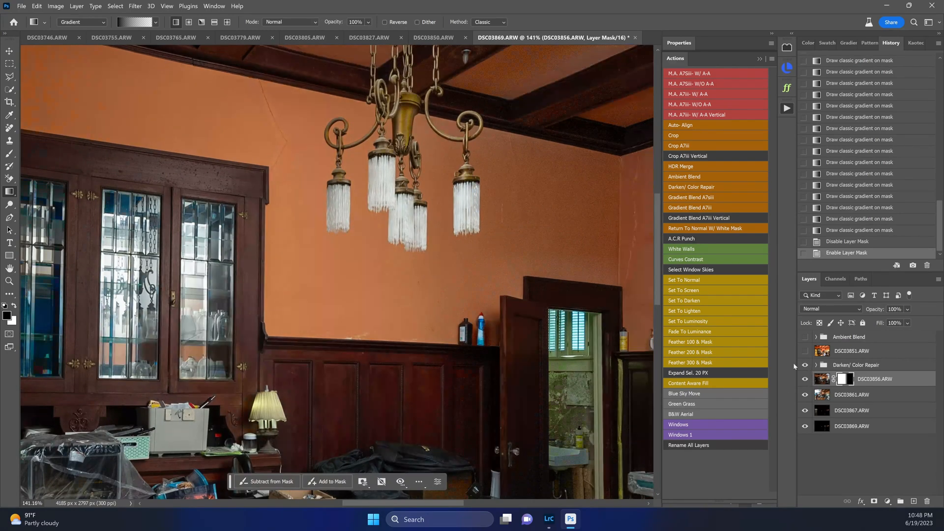
left_click(805, 337)
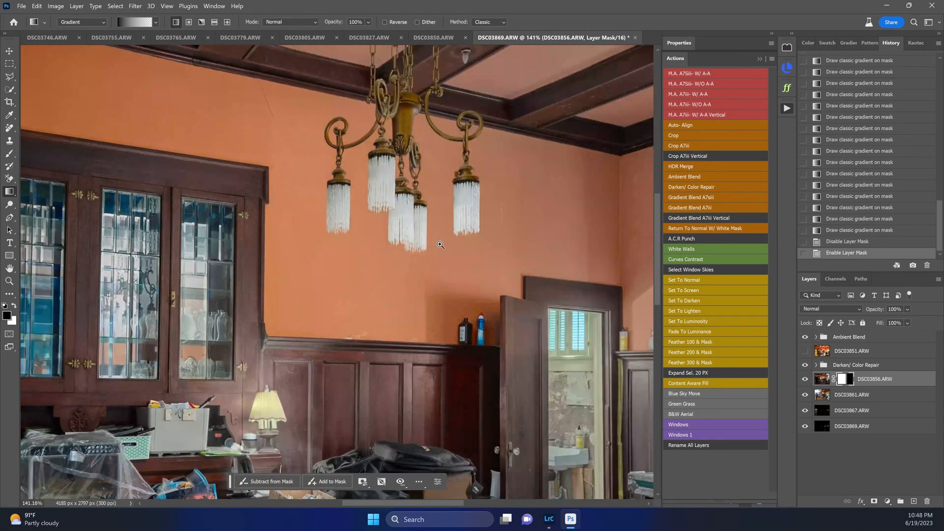
Compare the china cabinet's upper corner closely with the Ambient Blend group shown and hidden.
left_click_drag(266, 185, 472, 252)
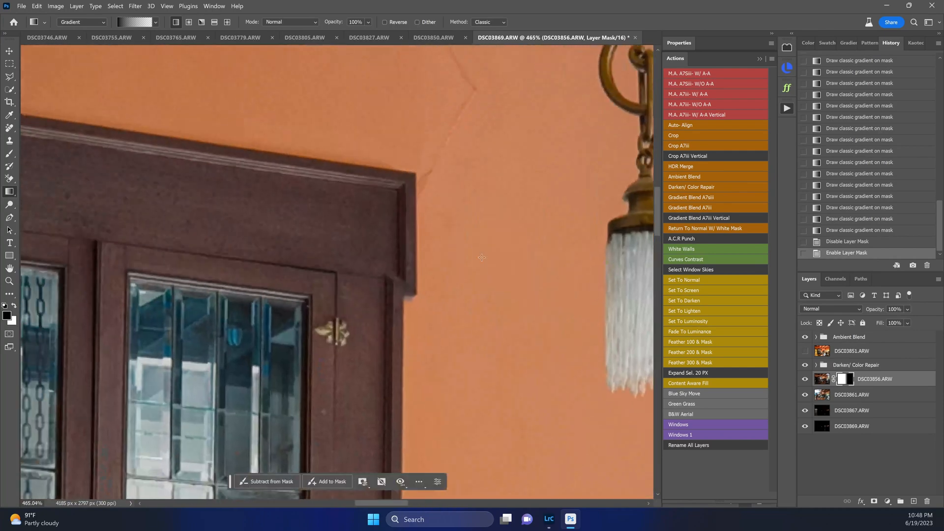
left_click(805, 337)
left_click(806, 337)
left_click(805, 337)
left_click(805, 337)
key("v")
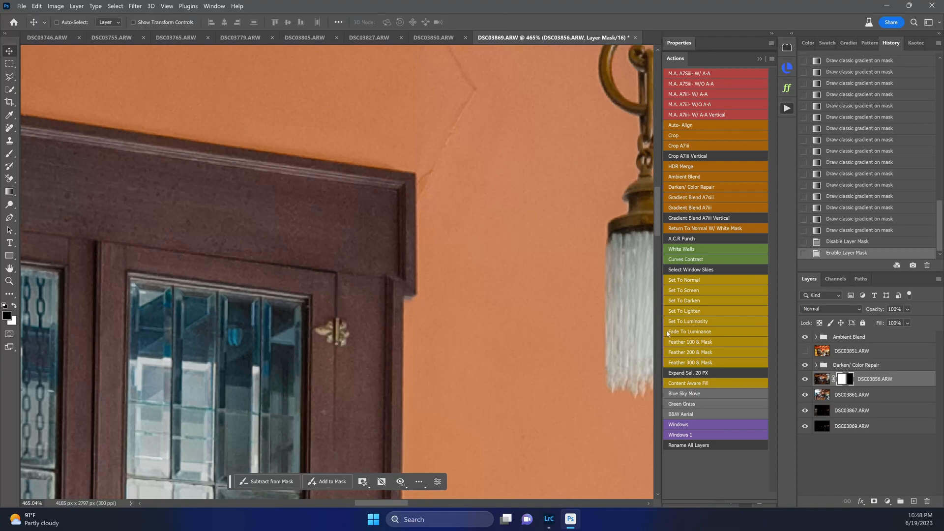
key("ctrl+0")
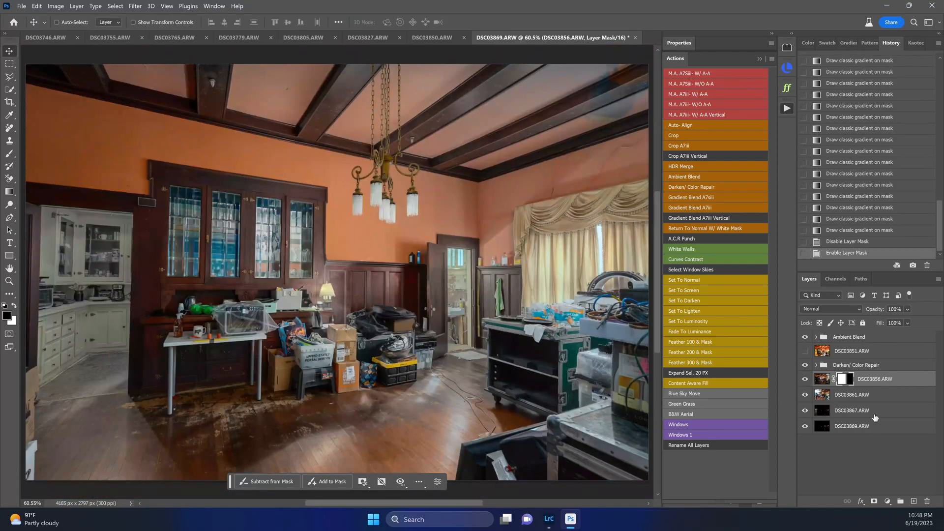
Inspect the Darken/ Color Repair group on its own at the cabinet's glass doors.
left_click(858, 398)
left_click(839, 368)
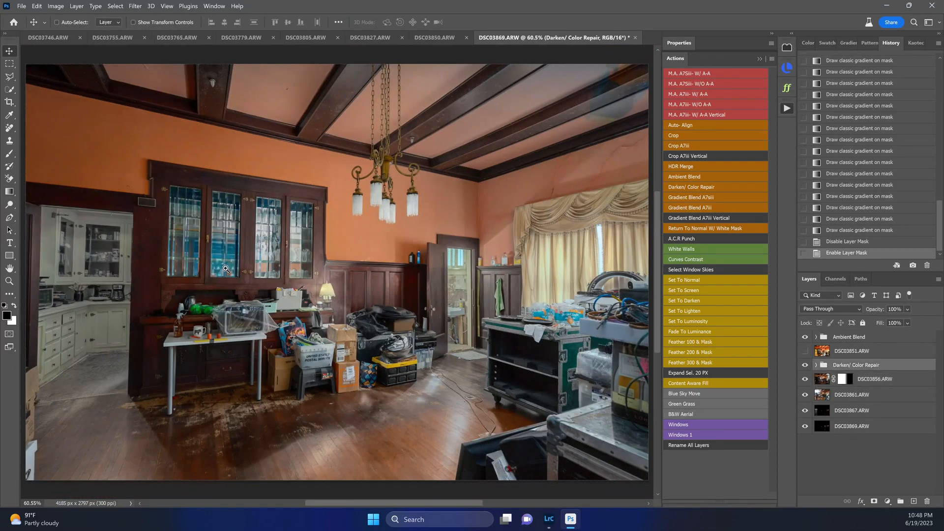
left_click_drag(205, 262, 226, 224)
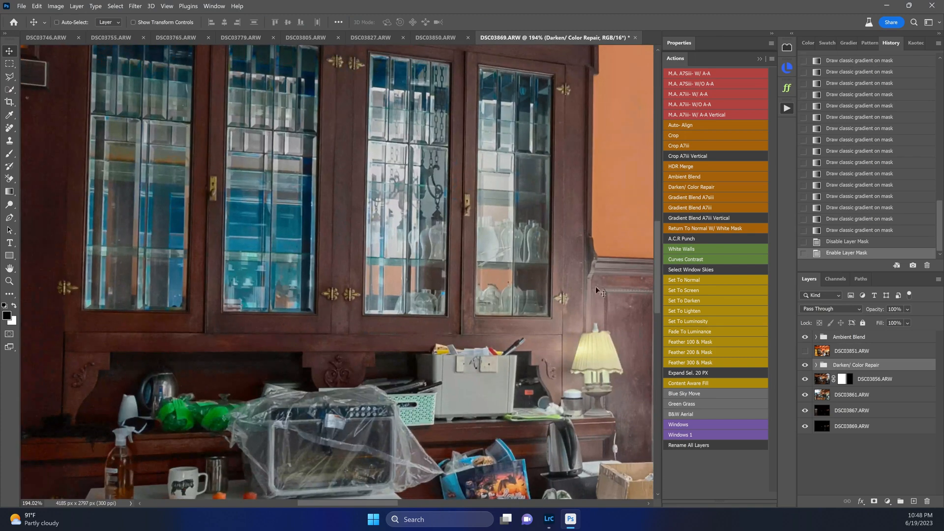
left_click(806, 366, "alt")
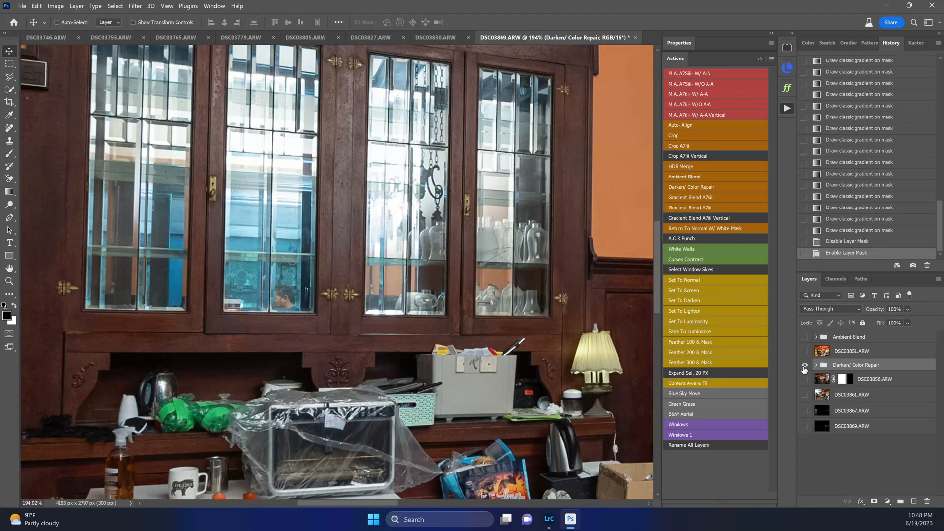
left_click(805, 366, "alt")
key("ctrl+0")
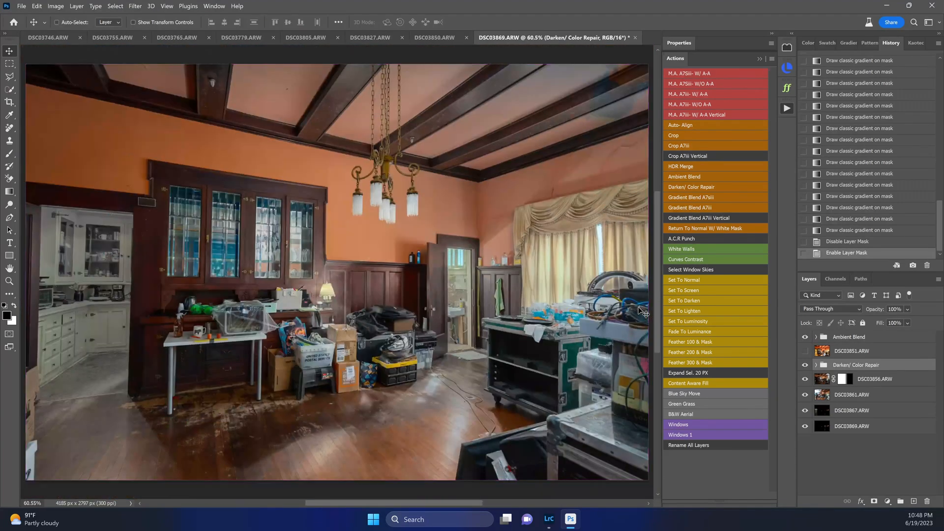
Compare the room with and without the Darken/ Color Repair group, leaving the group hidden.
left_click(806, 366, "alt")
left_click(805, 366, "alt")
left_click(805, 366)
left_click(805, 366)
left_click(806, 366)
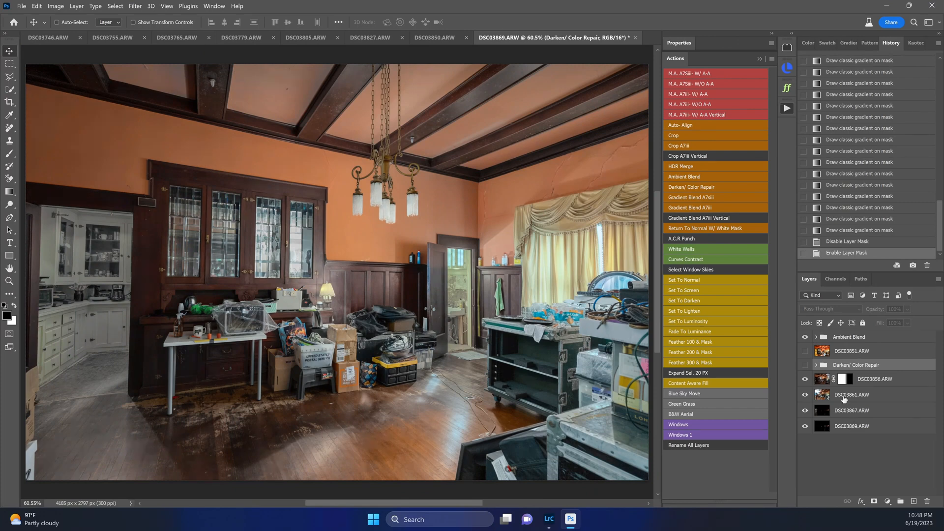
Paint black on DSC03856.ARW's mask over the cabinet's glass door nearest the lamp with a size 600 brush, and check the layer alone.
left_click(842, 378)
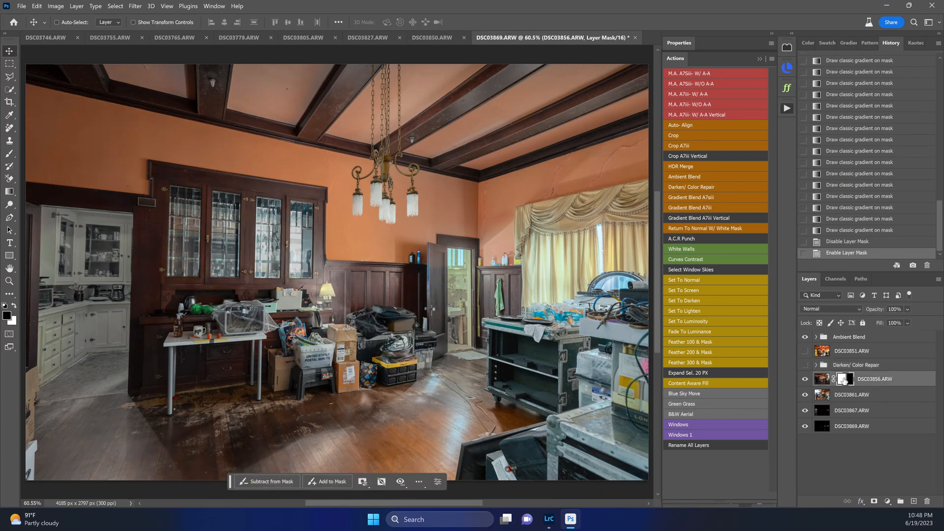
key("b")
mouse_move(300, 241)
left_mouse_down()
mouse_move(315, 214)
mouse_move(299, 236)
mouse_move(273, 215)
mouse_move(270, 246)
mouse_move(307, 268)
mouse_move(298, 232)
mouse_move(310, 267)
left_mouse_up()
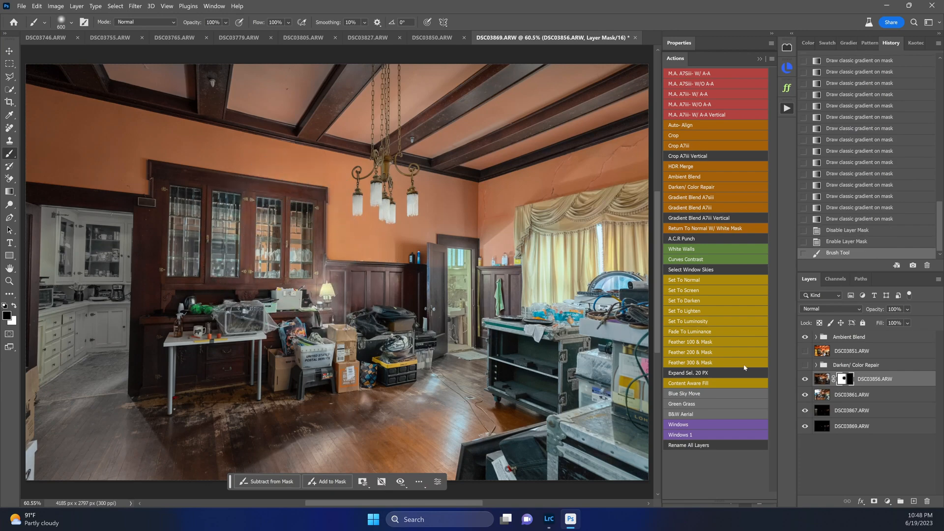
left_click(805, 379, "alt")
left_click(805, 379, "alt")
Move the DSC03867.ARW and DSC03869.ARW layers above the Darken/ Color Repair group and set both to Screen blending.
left_click(842, 410)
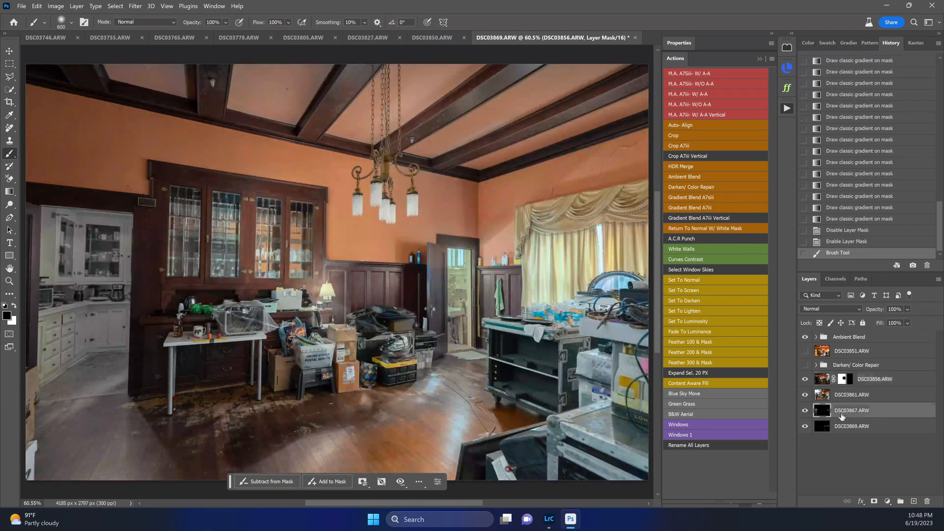
left_click(805, 411, "alt")
left_click(805, 426, "alt")
left_click(805, 427, "alt")
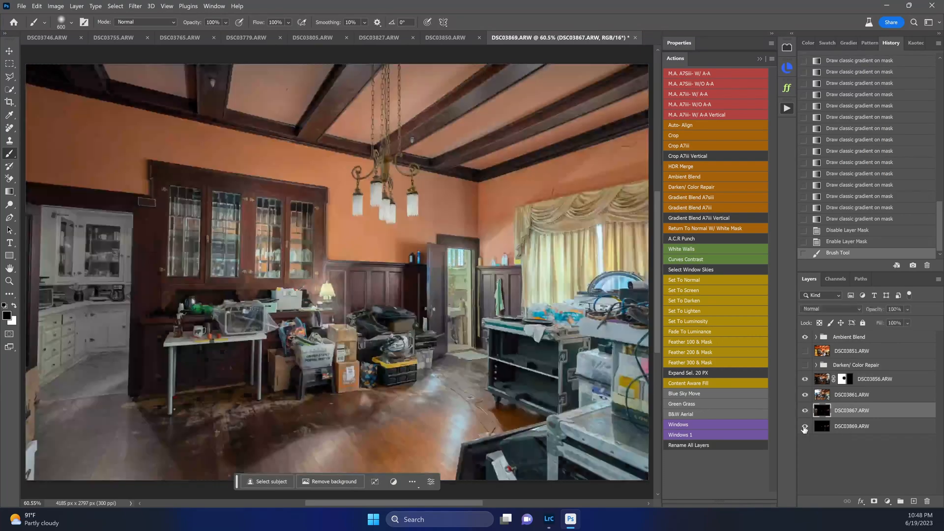
left_click(805, 427, "alt")
left_click(805, 427, "alt")
left_click(848, 428, "shift")
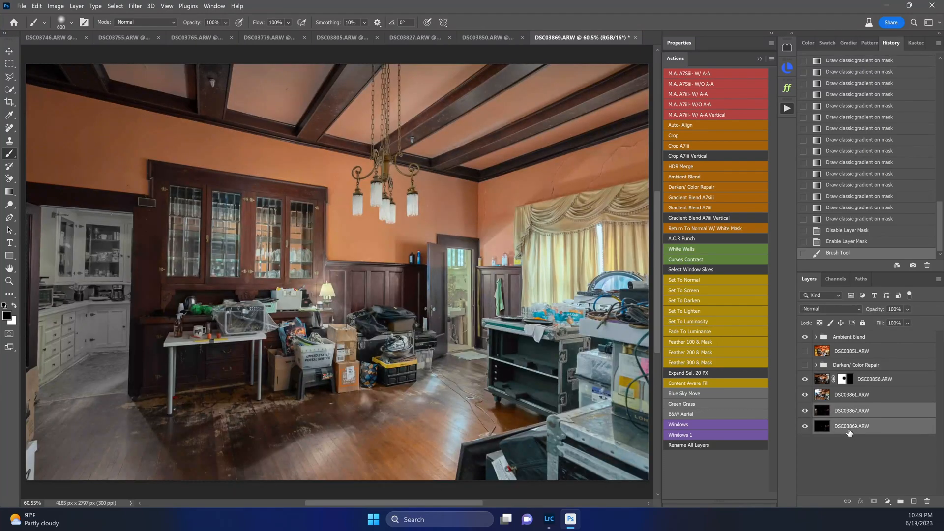
left_click_drag(878, 423, 880, 359)
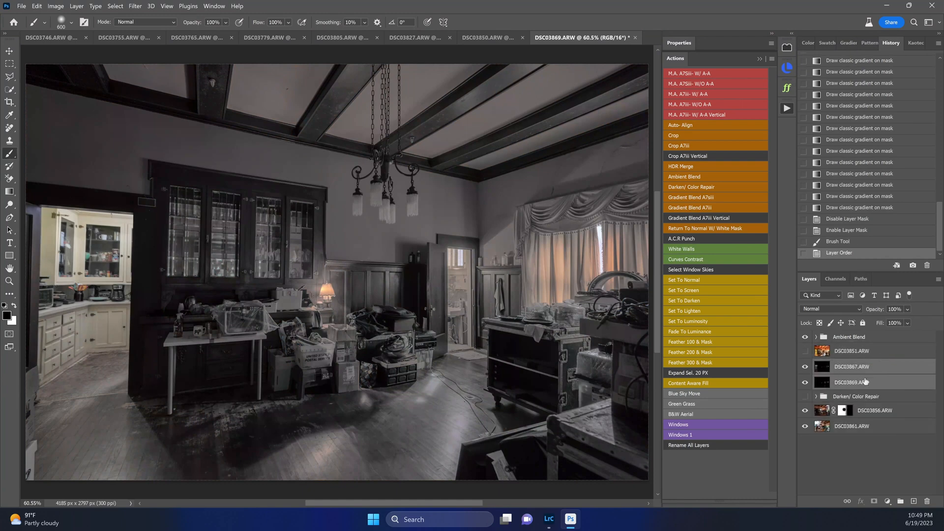
left_click(695, 290)
key("v")
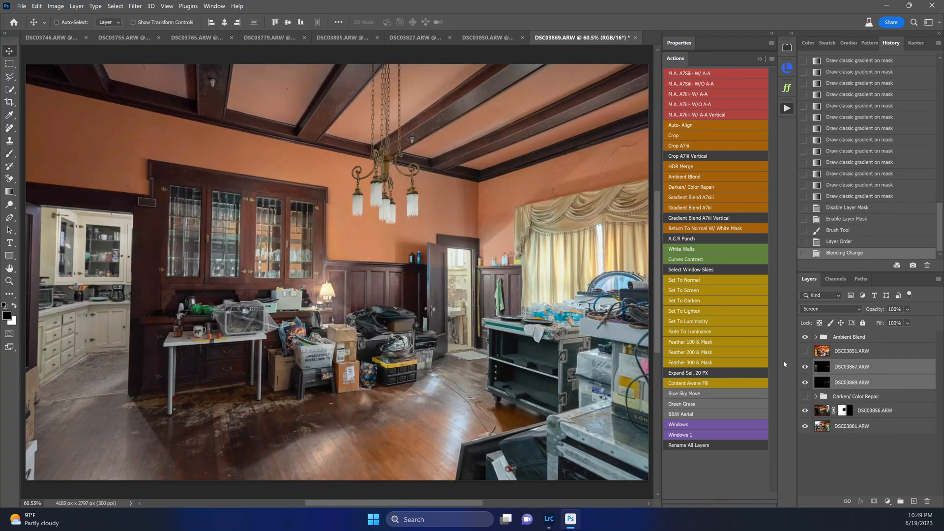
Compare the room with and without the DSC03856.ARW layer, and with and without the DSC03861.ARW layer.
left_click(805, 412)
left_click(806, 411)
left_click(806, 426)
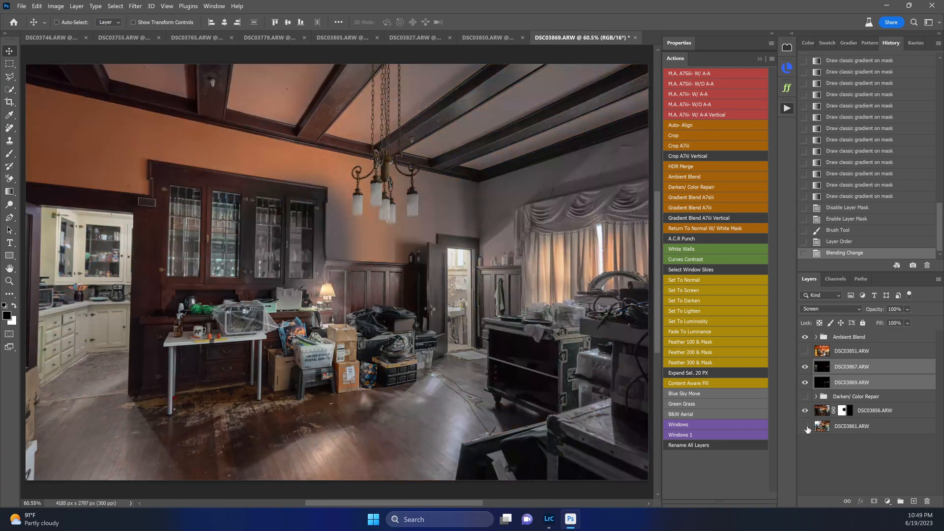
left_click(805, 426)
Select DSC03856.ARW's mask and compare DSC03861.ARW alone with the full blend at the open door's edge.
left_click(844, 412)
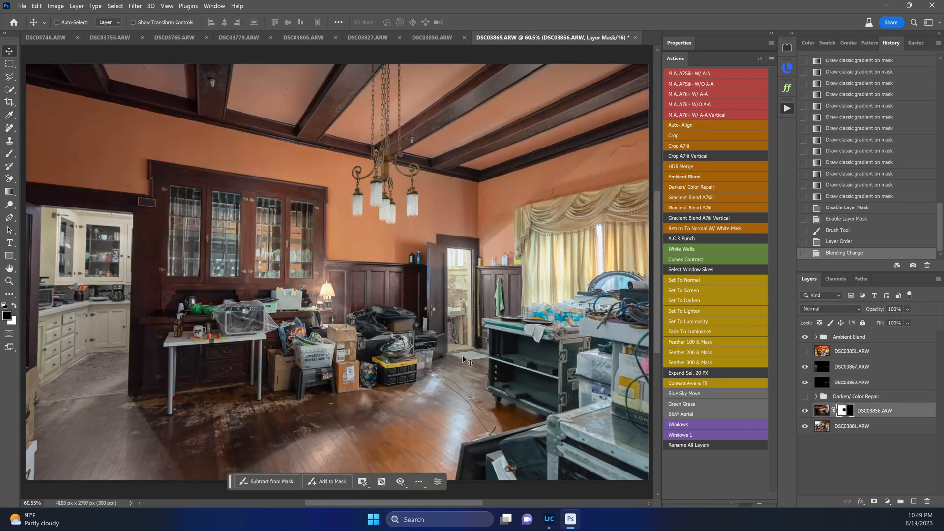
left_click_drag(432, 291, 489, 400)
left_click(805, 428, "alt")
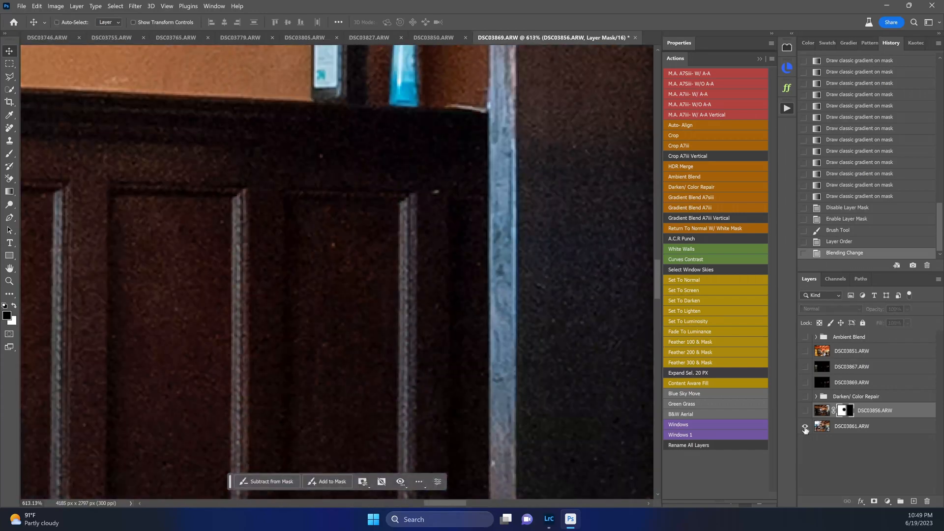
left_click(805, 428, "alt")
left_click(586, 371, "alt")
left_click(586, 372, "alt")
left_click(586, 371, "alt")
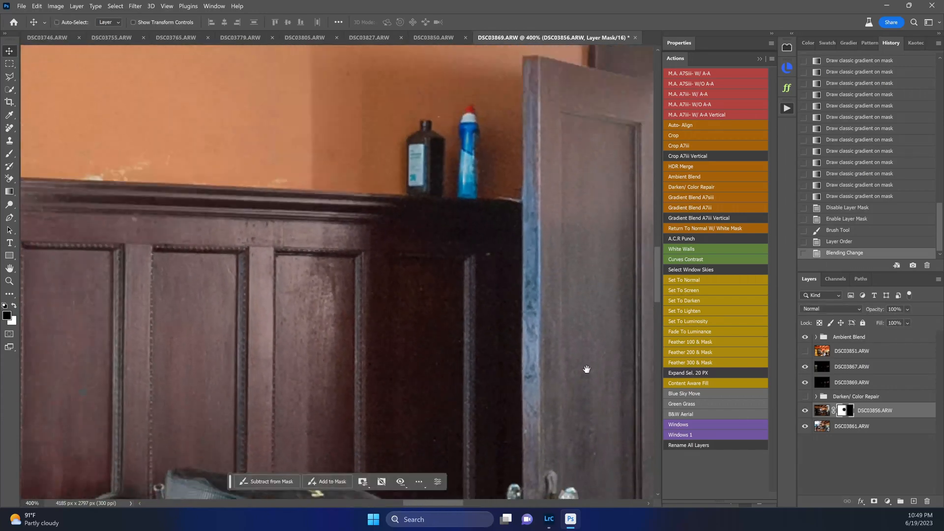
left_click_drag(587, 371, 540, 361)
left_click(540, 361, "alt")
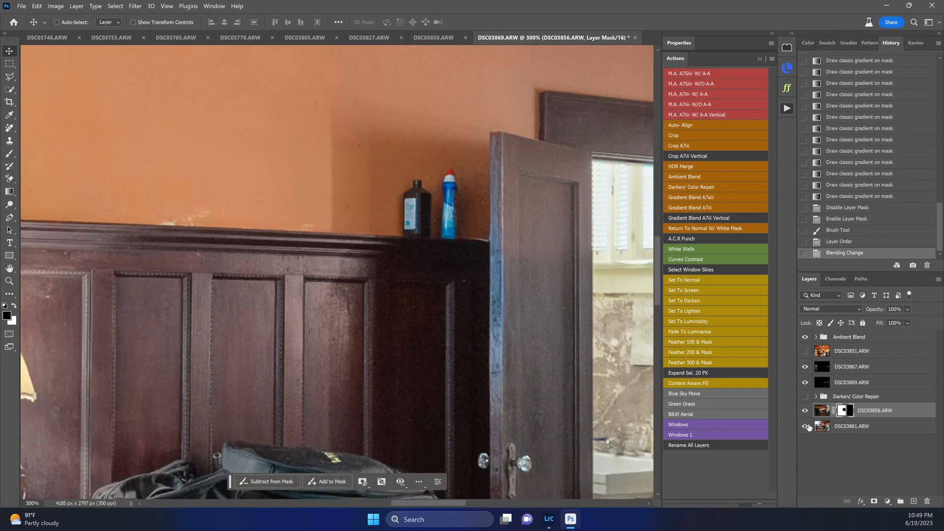
left_click(806, 427, "alt")
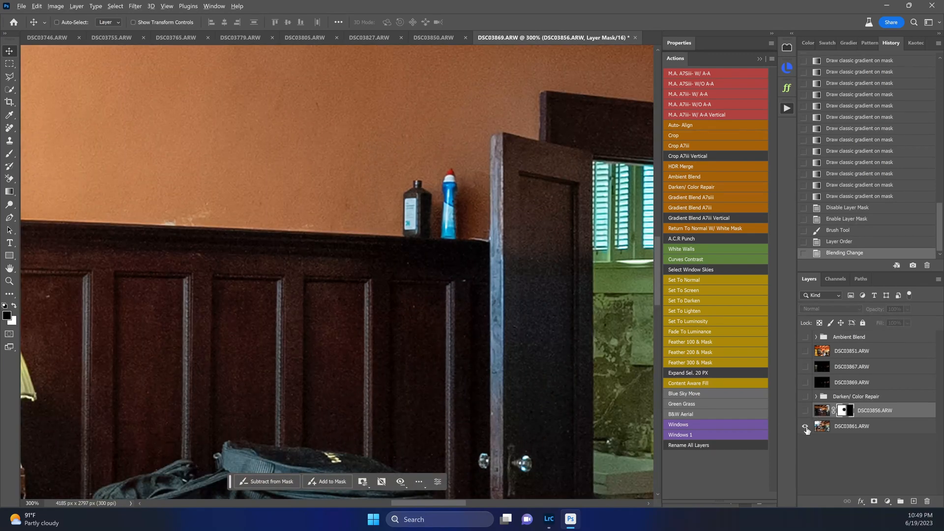
left_click(806, 428, "alt")
Paint a straight black stroke on DSC03856.ARW's mask down the open door's edge with a size 25 brush.
key("b")
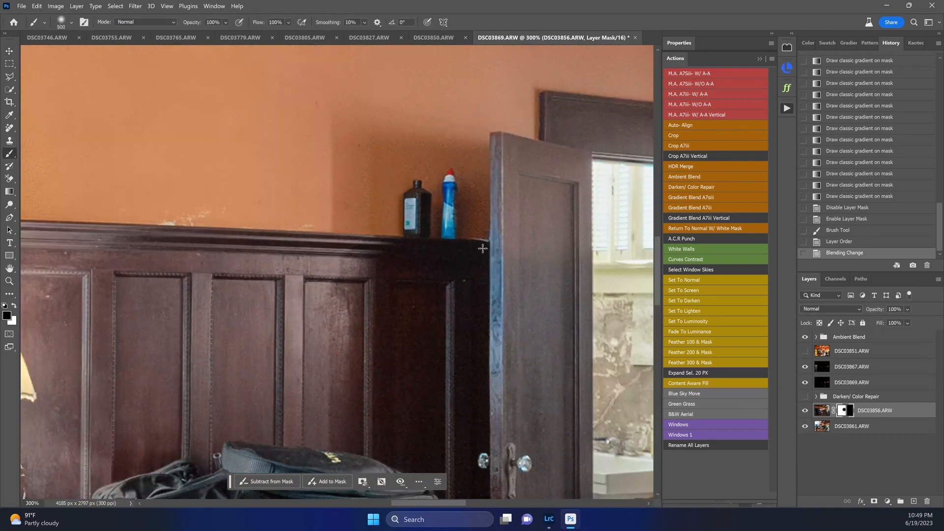
key("bracketleft")
key("bracketleft")
key("bracketleft")
key("bracketleft")
key("bracketleft")
key("bracketleft")
key("bracketleft")
key("bracketleft")
key("bracketleft")
key("bracketleft")
key("bracketleft")
key("bracketleft")
key("bracketleft")
key("bracketleft")
key("bracketleft")
key("bracketleft")
key("bracketleft")
key("bracketleft")
key("bracketleft")
key("bracketleft")
left_click(804, 428, "alt")
left_click(805, 431, "alt")
key("bracketright")
key("bracketright")
key("bracketright")
key("bracketright")
left_click(497, 213)
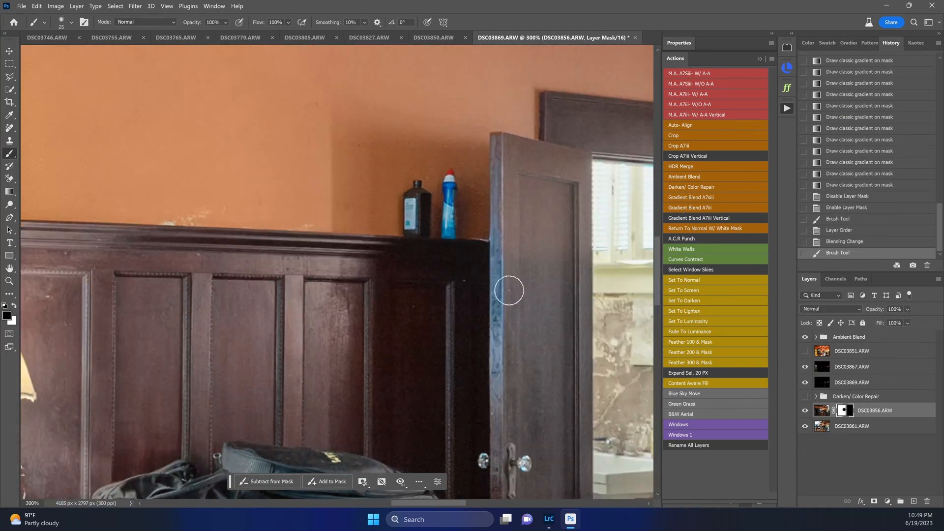
left_click(497, 402, "shift")
Paint white on DSC03856.ARW's mask with straight strokes along the open door's edge, from its top corner to below the knobs.
key("x")
left_click(496, 418)
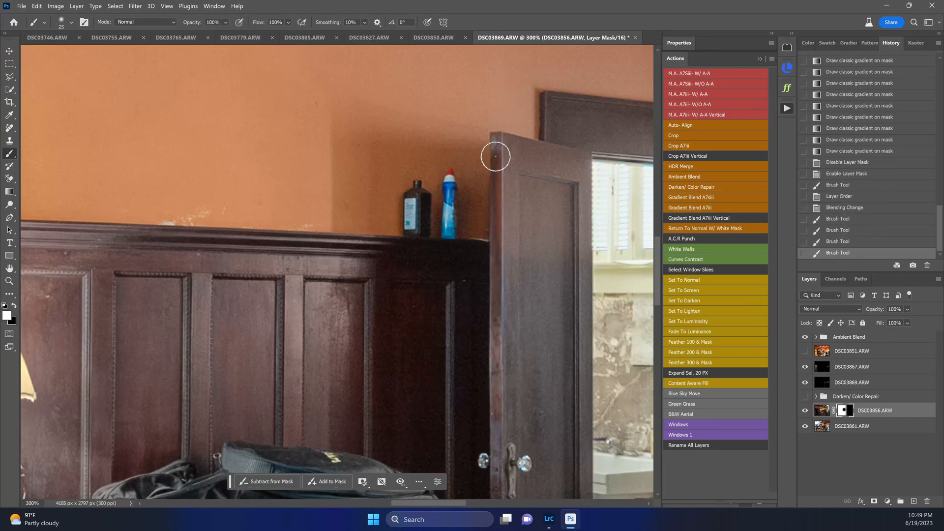
left_click(496, 156, "shift")
left_click(494, 135, "shift")
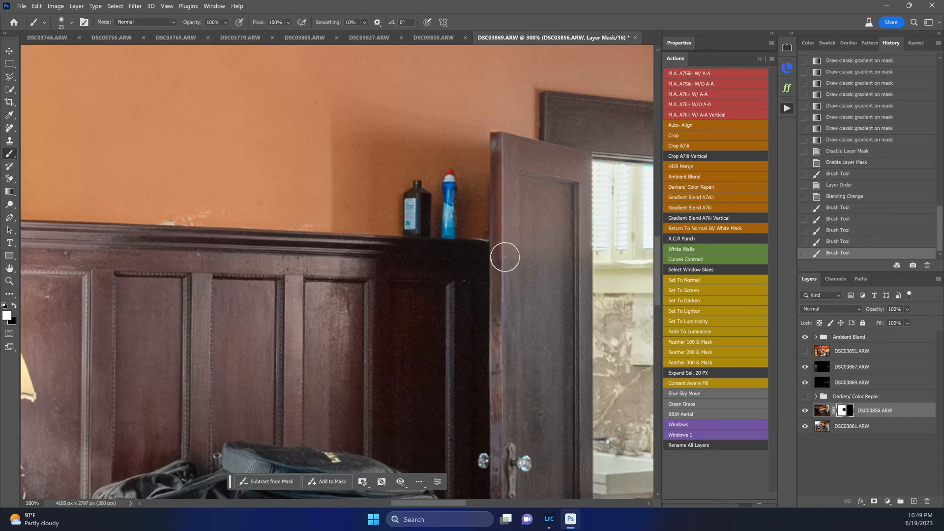
left_click_drag(497, 371, 502, 206)
left_click(504, 394, "shift")
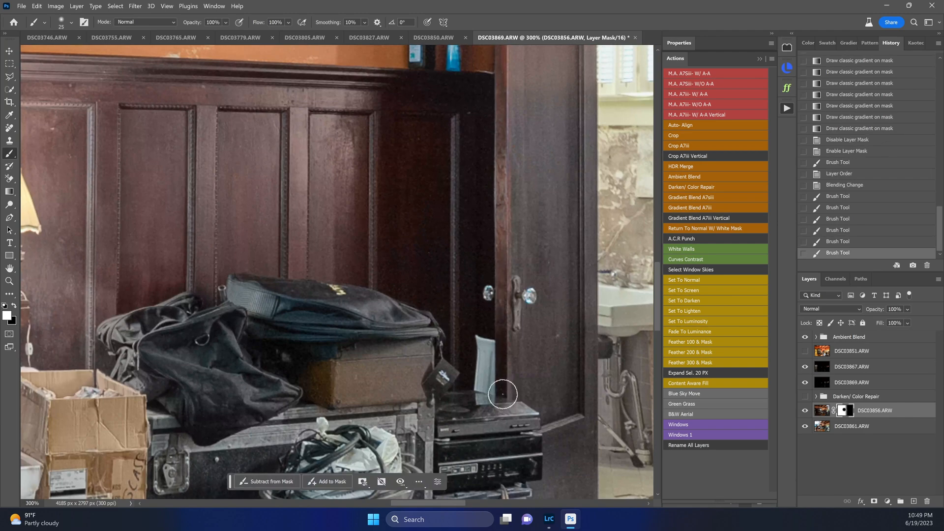
left_click_drag(526, 244, 533, 362)
key("v")
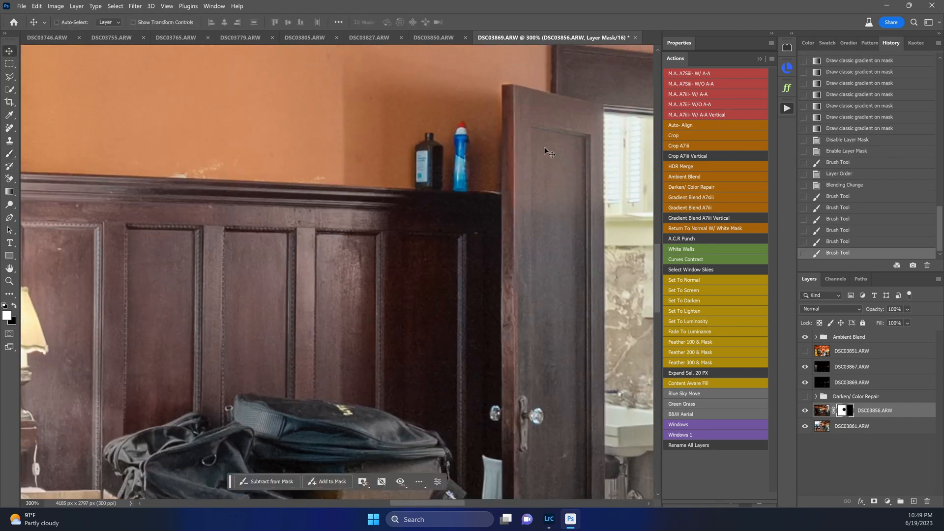
Compare the whole room before and after the last three mask strokes by undoing and restoring them.
key("ctrl+0")
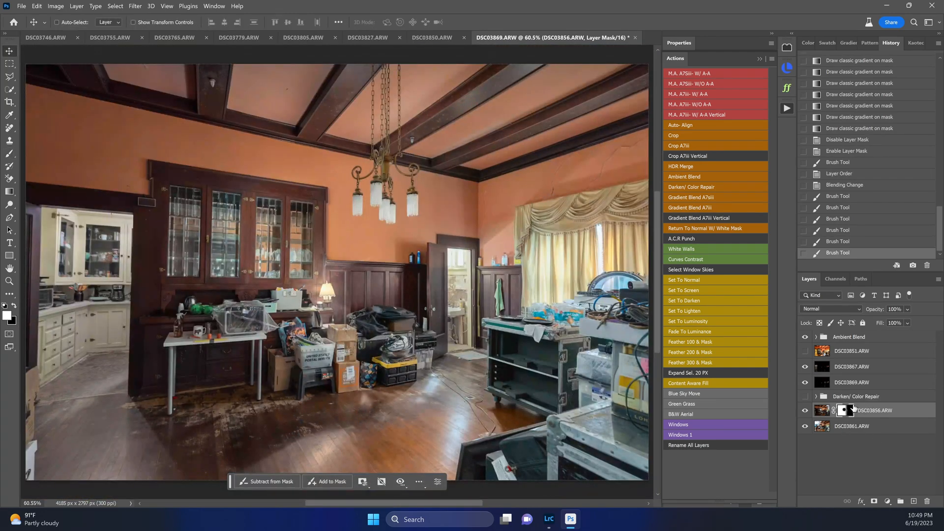
key("ctrl+z")
key("ctrl+z")
key("ctrl+z")
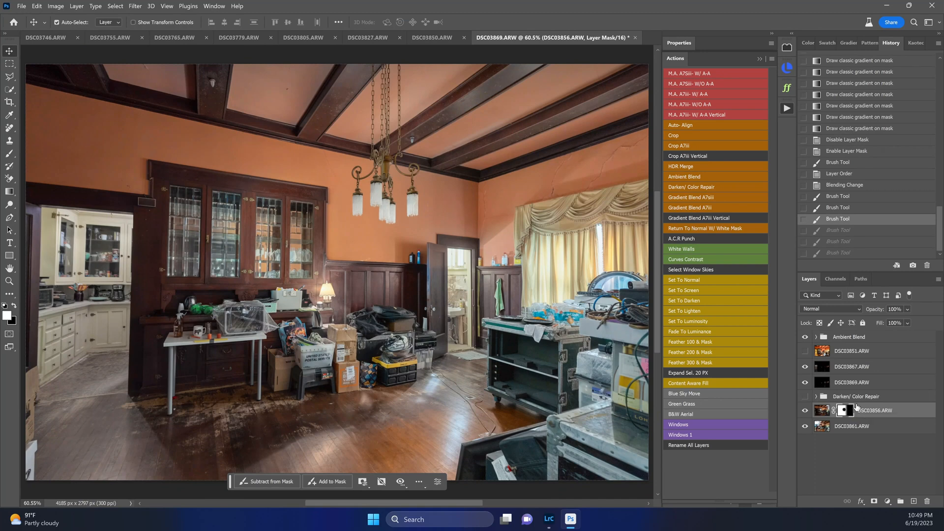
key("ctrl+shift+z")
key("ctrl+shift+z")
key("ctrl+shift+z")
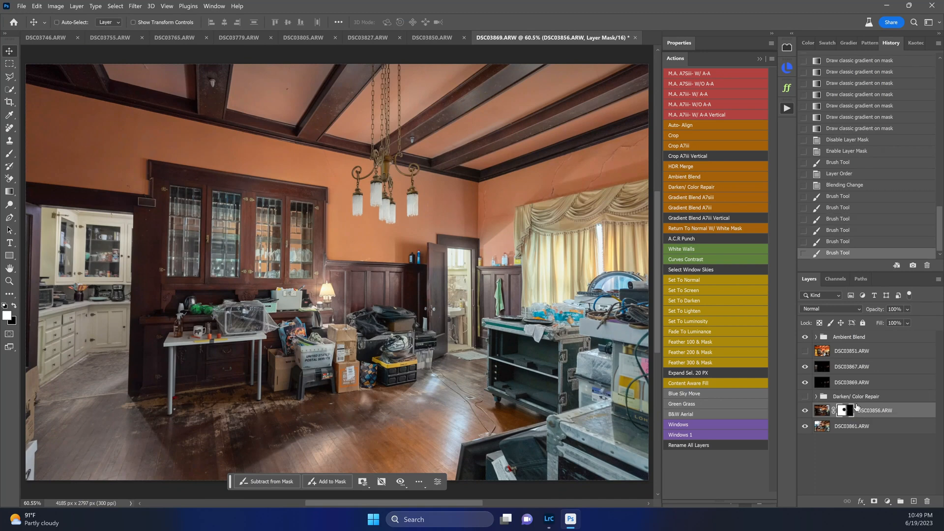
Select the Ambient Blend group and compare the room with and without it, leaving it shown.
left_click(849, 341)
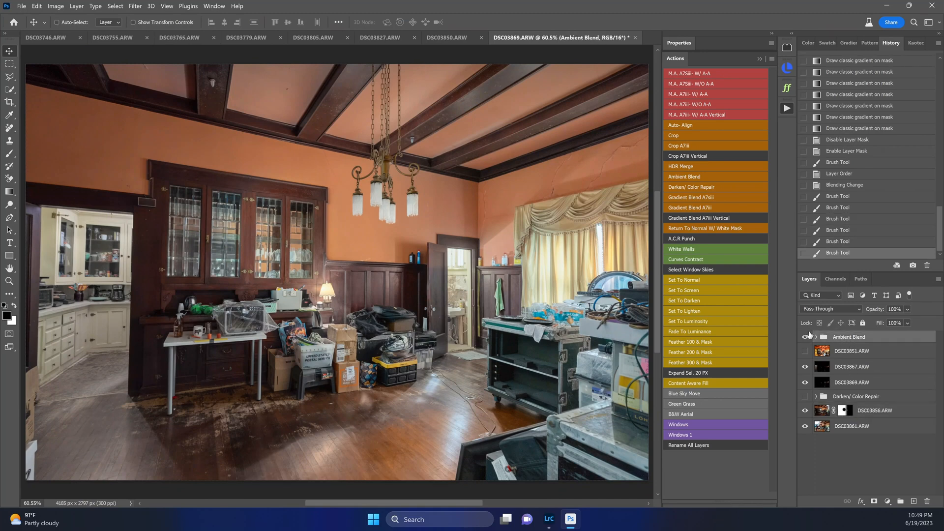
left_click(805, 338)
left_click(806, 338)
left_click(805, 338)
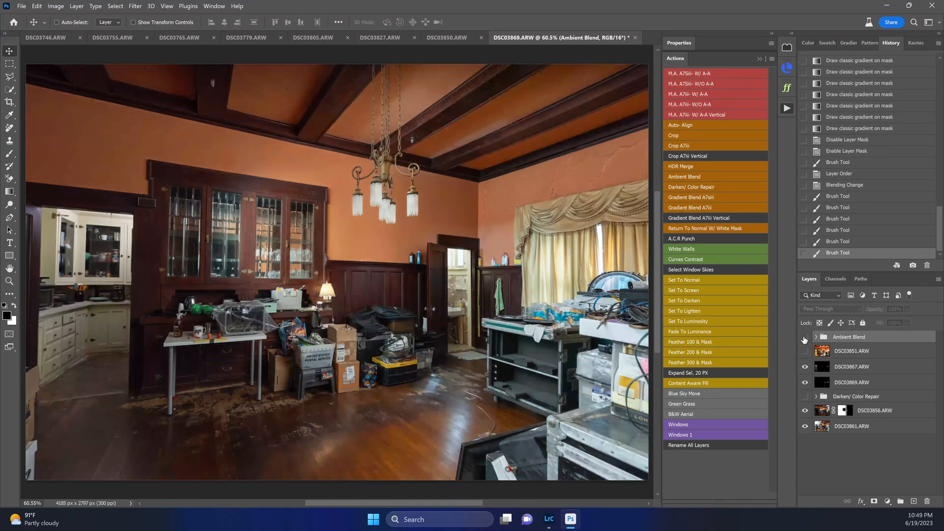
left_click(806, 338)
left_click(806, 338)
left_click(805, 338)
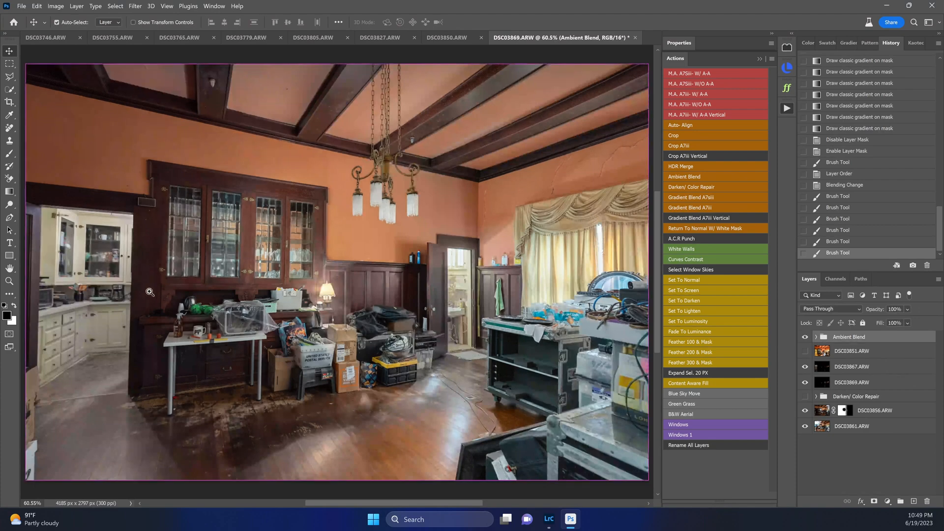
Check the Ambient Blend group's alignment with the layers beneath at the kitchen's coffee maker and cabinet.
left_click_drag(76, 288, 118, 288)
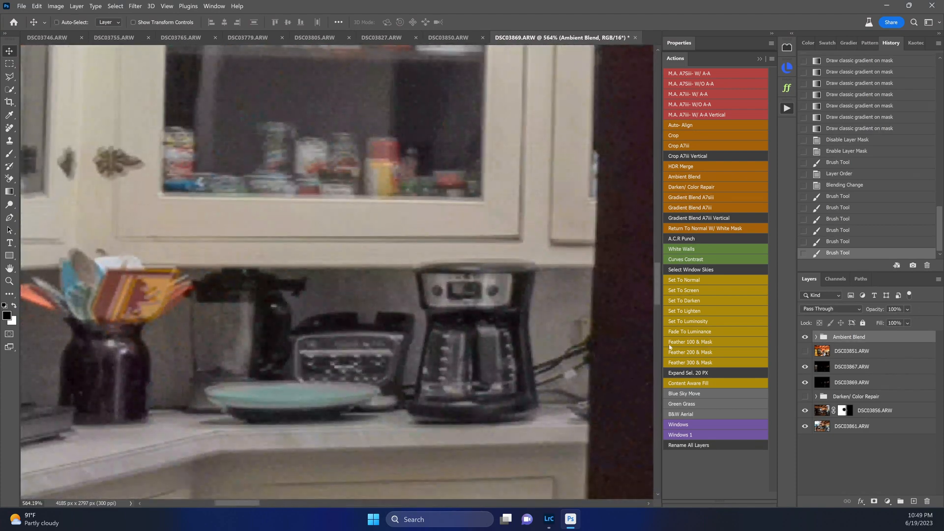
left_click(806, 338)
left_click(807, 338)
left_click(806, 337)
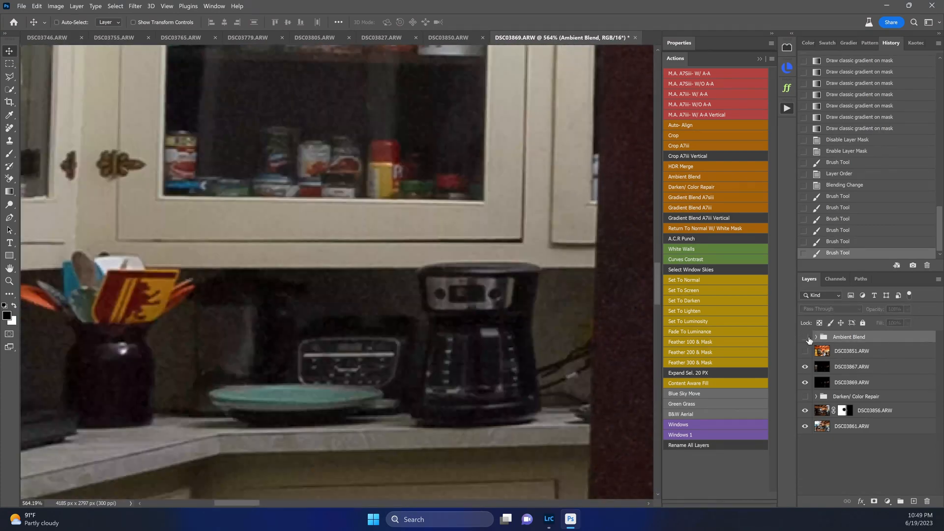
left_click(806, 337)
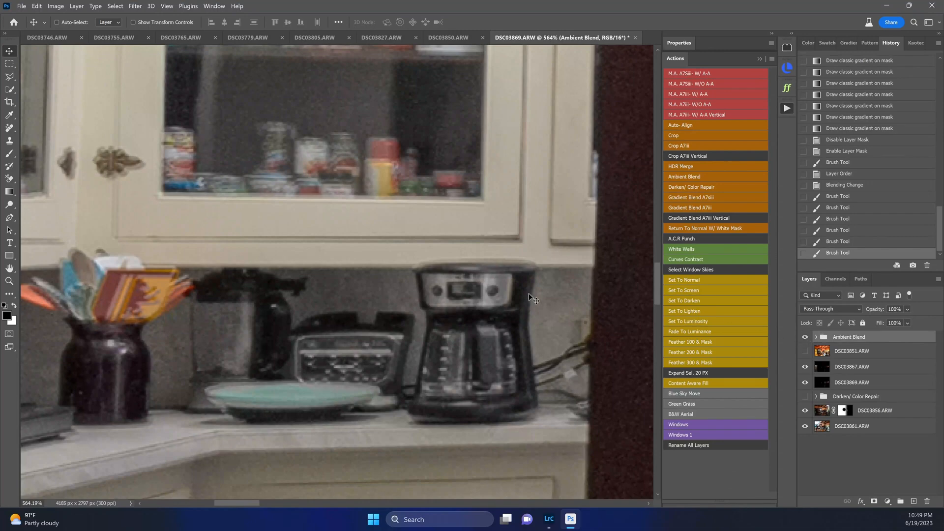
Nudge the Ambient Blend group rightward and slightly downward to line up the kitchen items with the layers beneath.
key("Right")
key("Right")
key("Right")
key("Right")
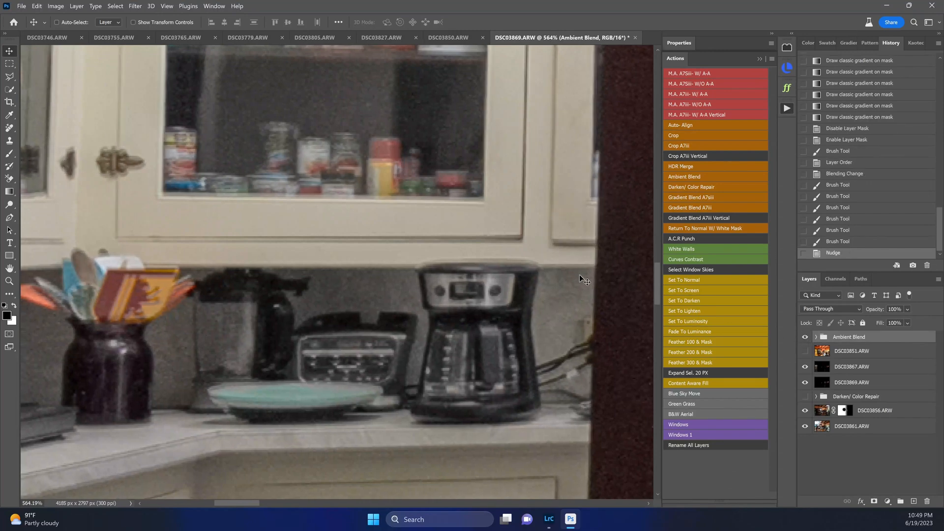
key("Right")
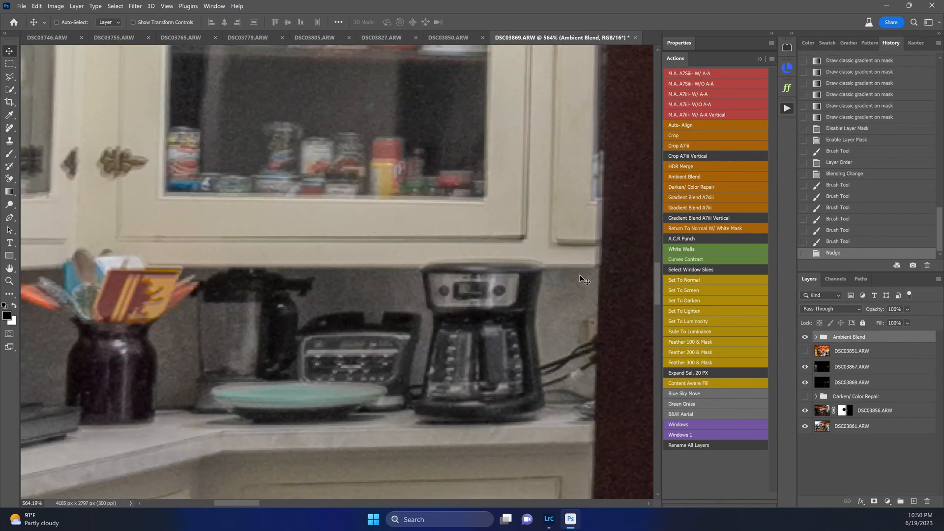
key("Left")
key("Left")
key("Right")
key("Right")
key("Down")
key("Down")
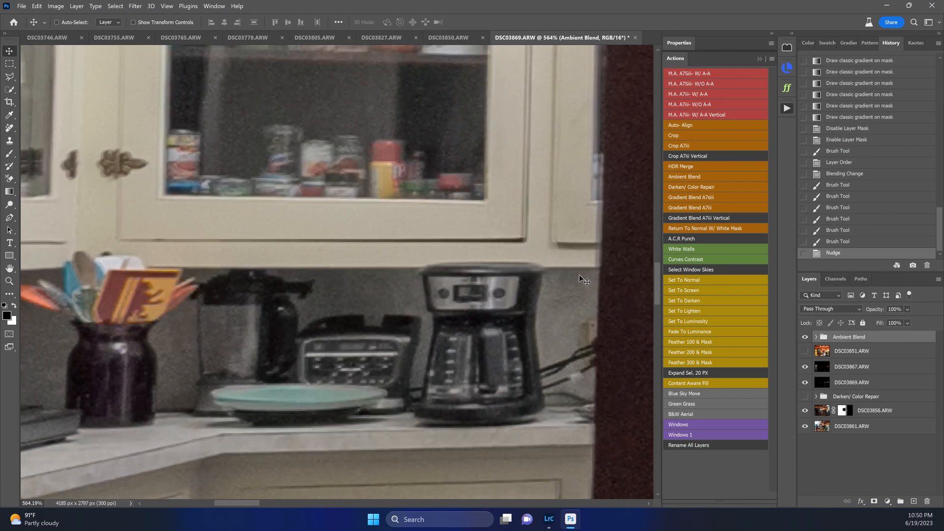
Test small sideways nudges of the Ambient Blend group, leaving it one nudge further left.
key("Left")
key("Right")
key("Left")
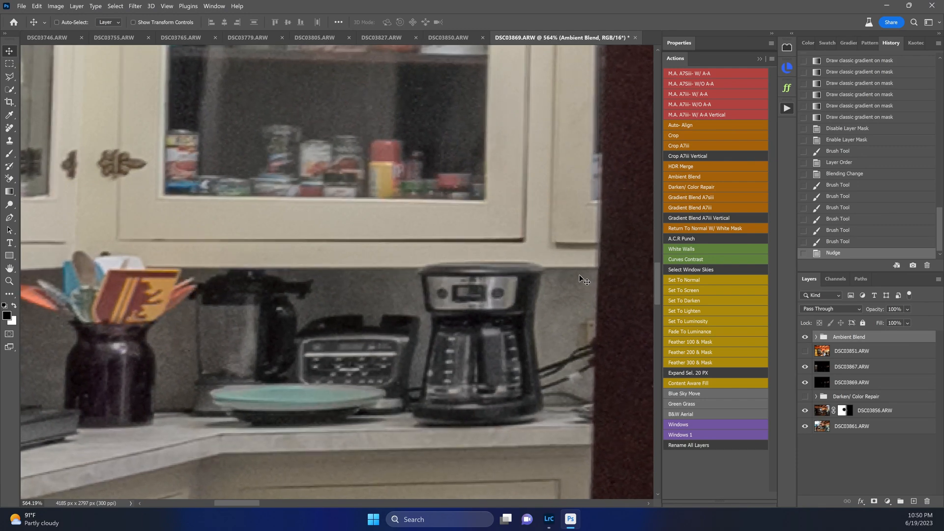
key("Left")
key("Right")
key("Left")
key("Right")
Nudge the Ambient Blend group left twice more, checking the kitchen alignment against the layers beneath after each nudge.
left_click(805, 338)
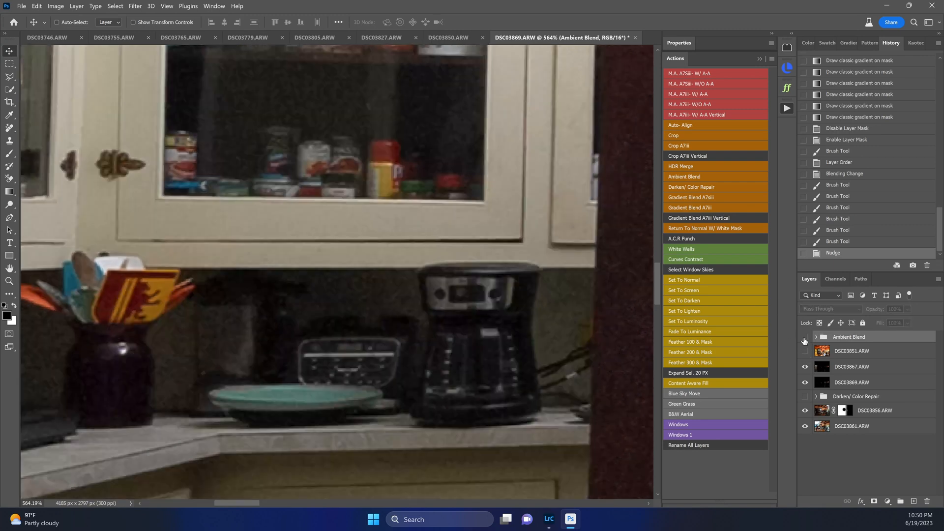
left_click(805, 338)
key("Left")
left_click(805, 338)
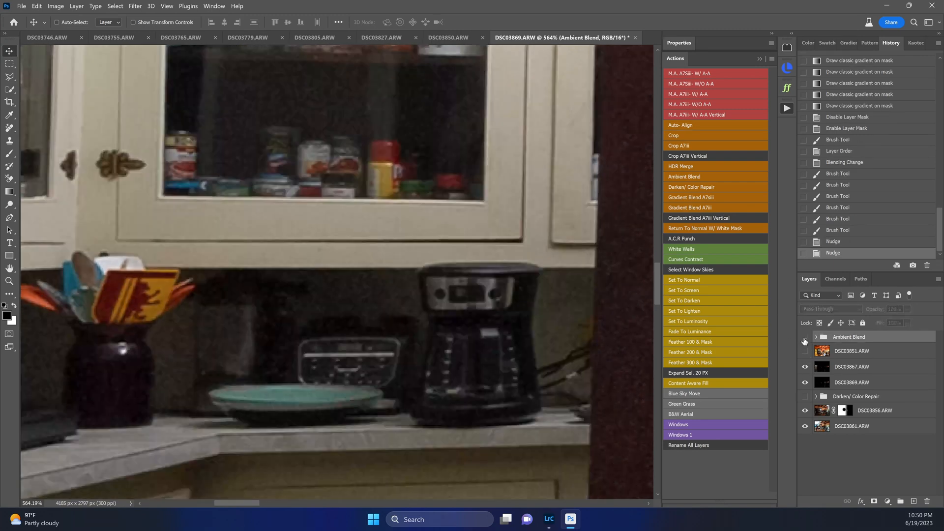
left_click(806, 339)
key("Left")
left_click(805, 338)
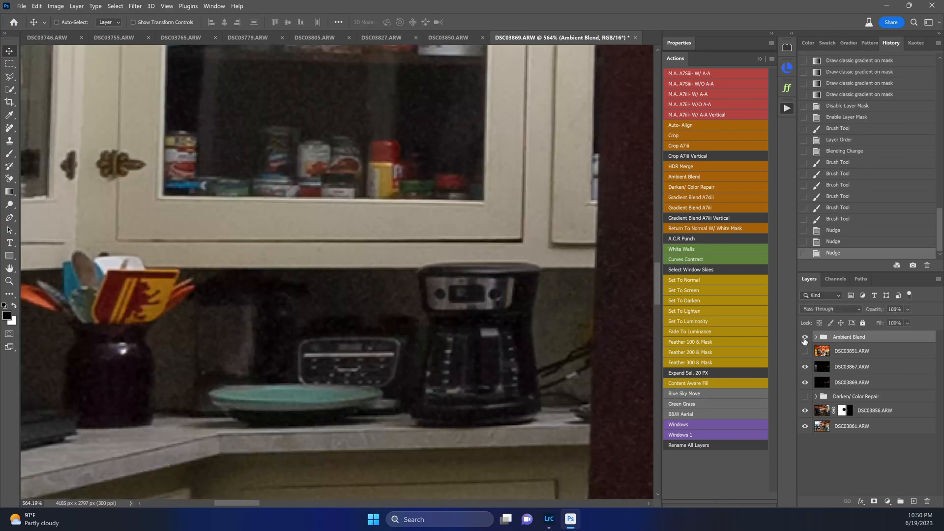
left_click(805, 338)
left_click(805, 338)
left_click(805, 338)
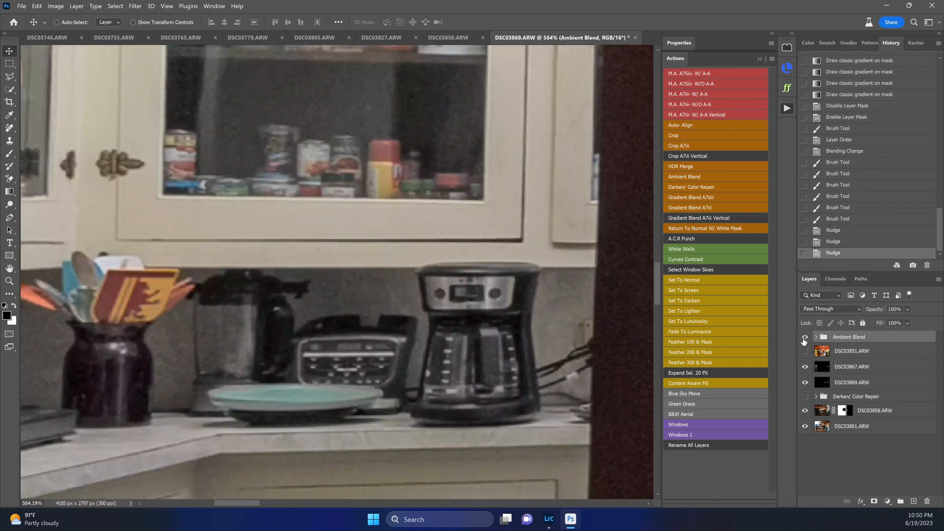
Hide the Ambient Blend group and inspect the remaining layers across the whole room and in close-up.
left_click(805, 339)
key("ctrl+0")
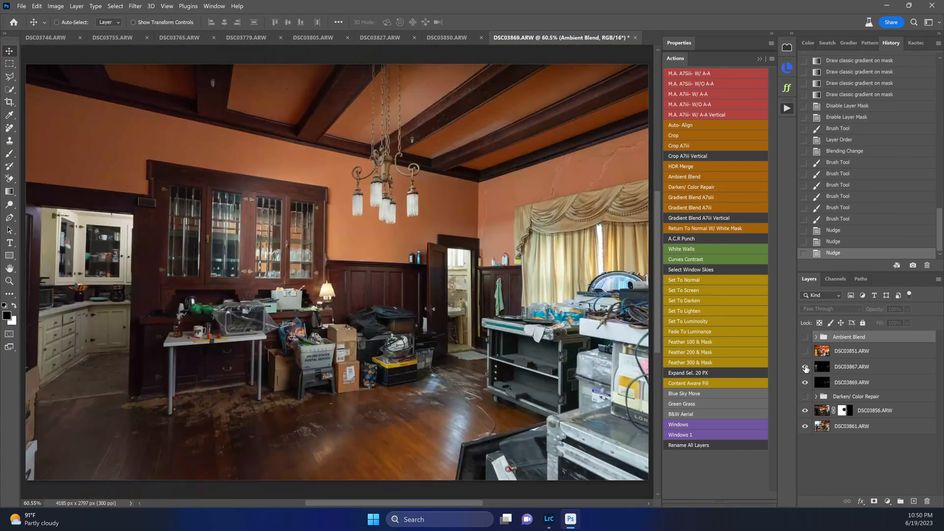
left_click_drag(423, 202, 447, 194)
left_click_drag(496, 386, 518, 381)
left_click_drag(482, 293, 378, 102)
left_click_drag(450, 357, 390, 183)
key("ctrl+0")
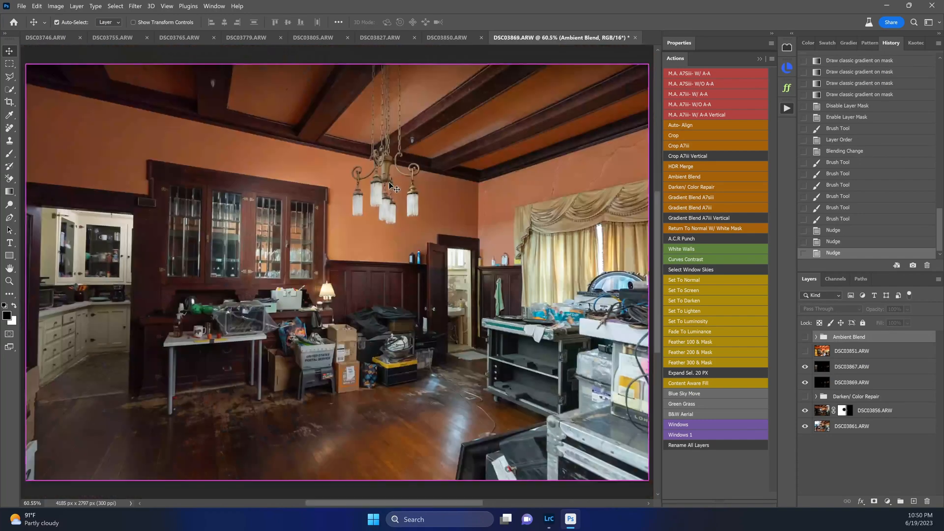
Show the Ambient Blend group and open a merged copy of all visible layers in the Camera Raw filter.
left_click(850, 398)
left_click(853, 340)
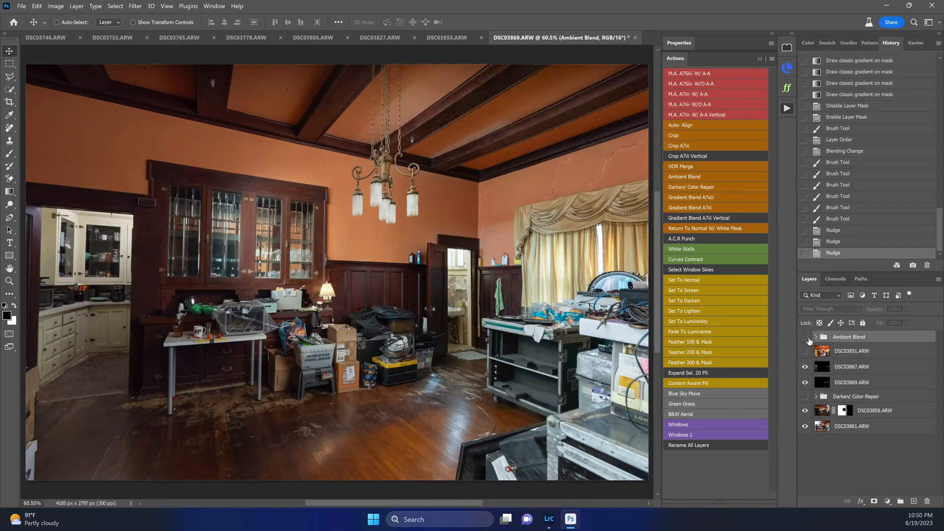
left_click(806, 337)
key("ctrl+shift+alt+e")
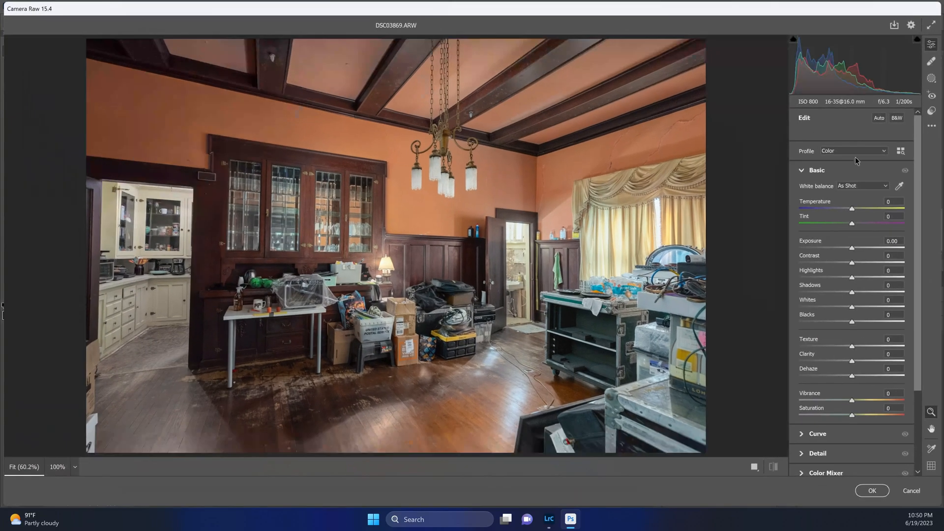
Tone the merged layer in Camera Raw with Auto settings, Contrast +20, Shadows 0 and Vibrance 0, then run the Curves Contrast action.
left_click(879, 118)
left_click_drag(855, 262, 863, 262)
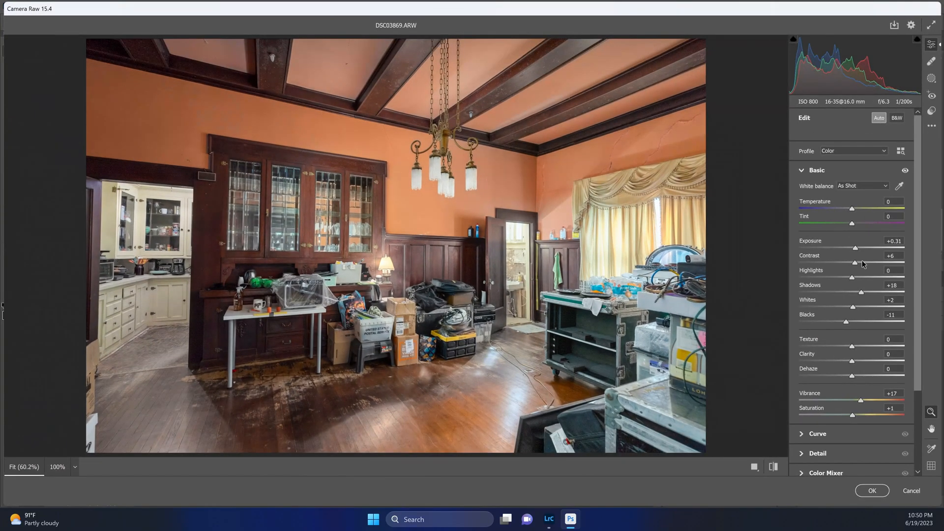
double_click(861, 293)
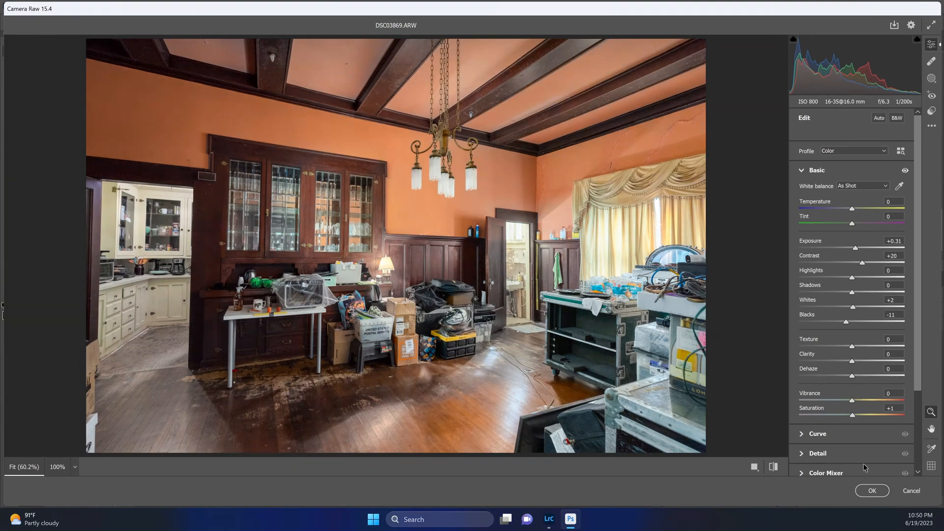
key("Return")
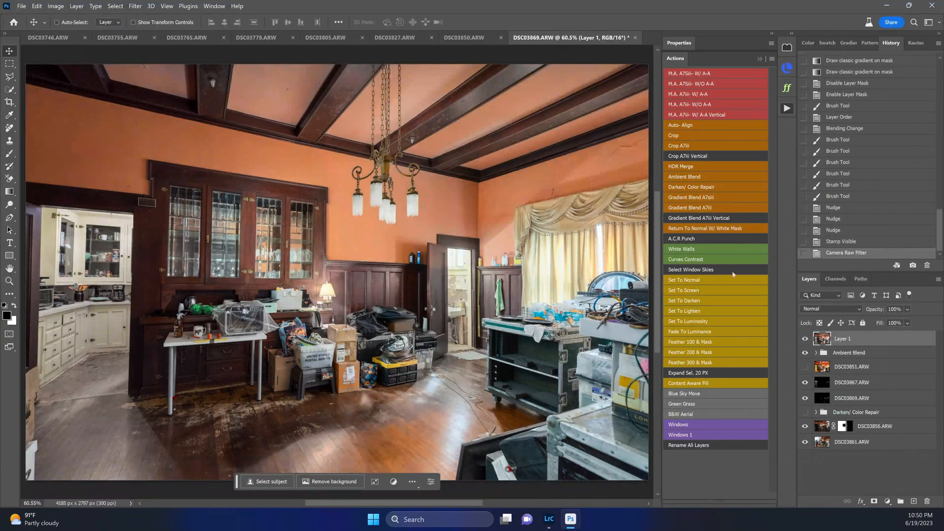
left_click(707, 260)
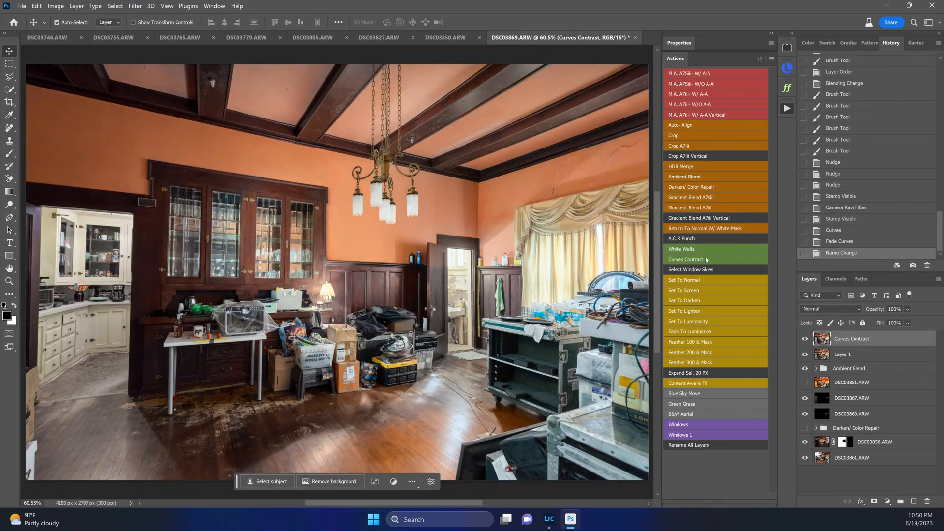
Switch to the DSC03850 photo and compare it with the Darken/ Color Repair group shown and hidden.
left_click(423, 38)
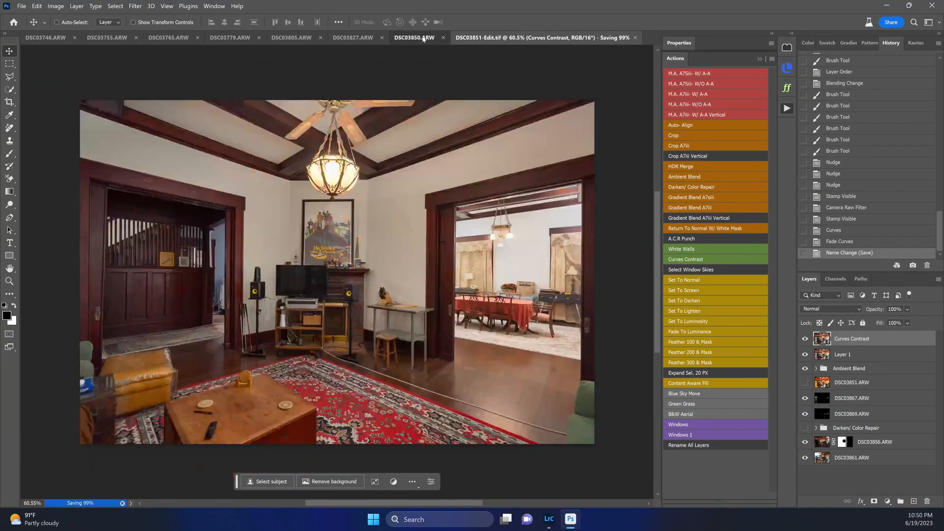
left_click(804, 377)
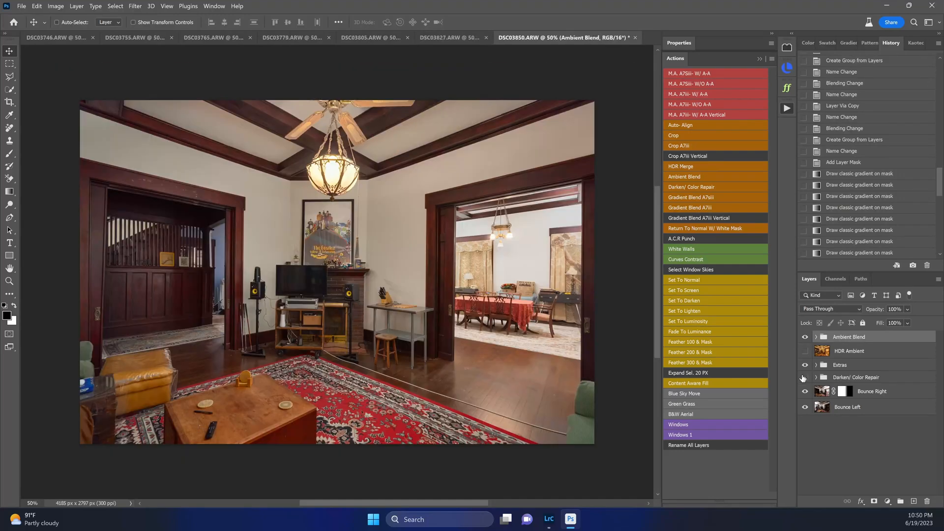
left_click(805, 378)
left_click(805, 377)
left_click(805, 377)
left_click(805, 377)
left_click(804, 377)
Redraw the horizontal gradient on the Bounce Right layer mask, running from the metal table to the television.
left_click(844, 392)
key("g")
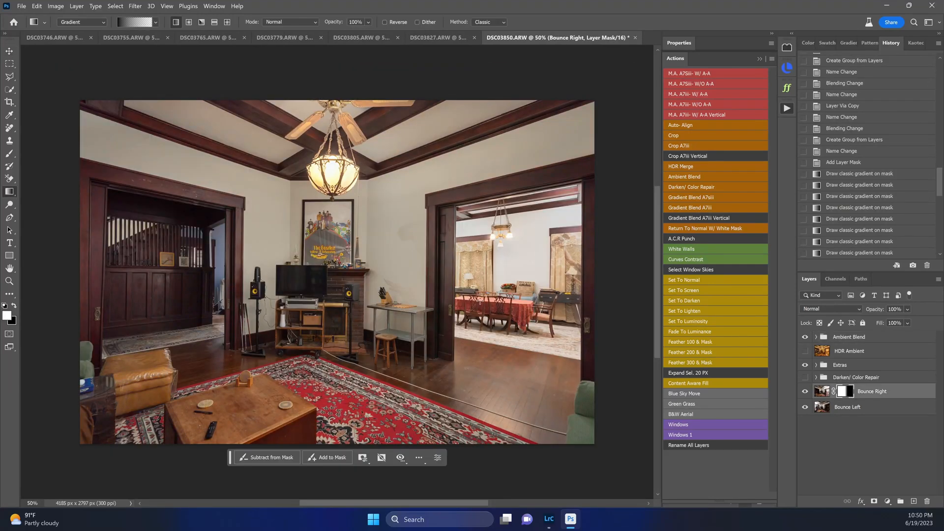
left_click_drag(392, 287, 315, 288)
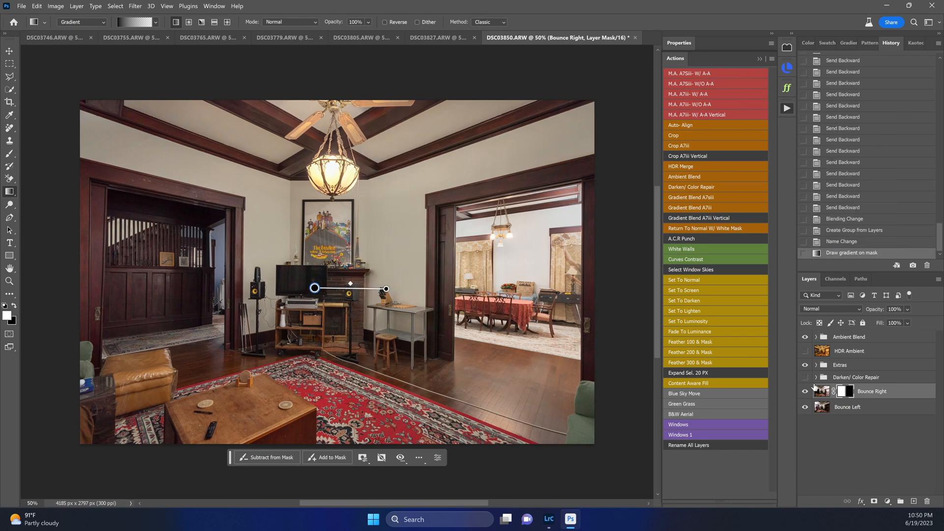
left_click(839, 339)
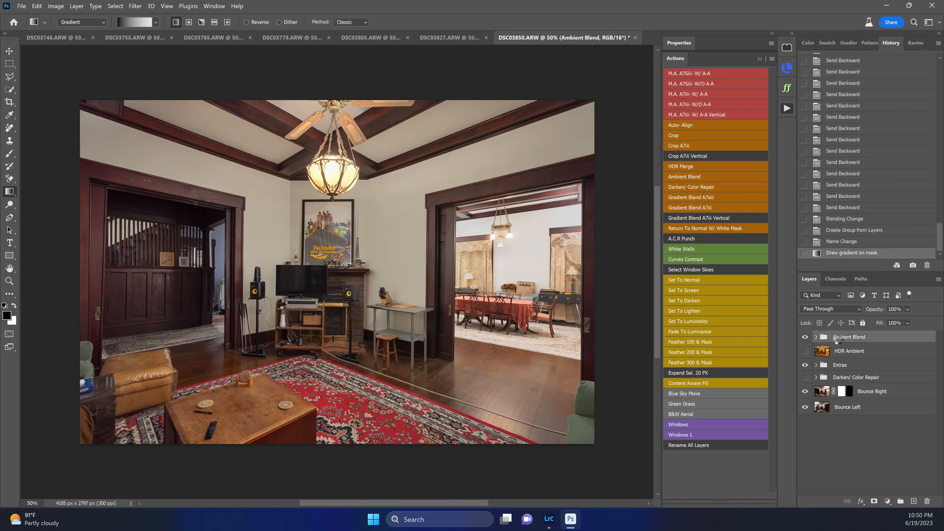
key("ctrl+shift+alt+e")
key("ctrl+z")
Expand the Extras group and examine the DSC03839 and DSC03842 layers, isolating one at a time against the full blend.
left_click(819, 366)
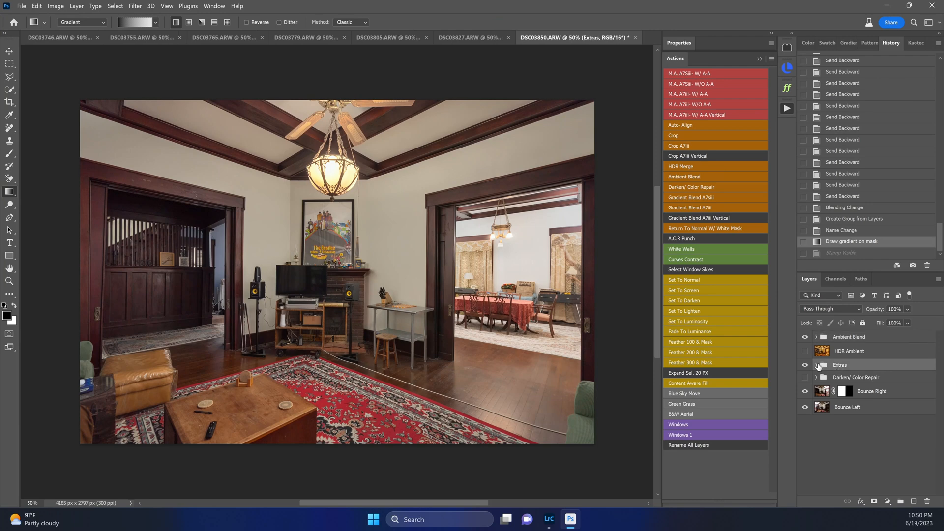
left_click(817, 365)
left_click(836, 379)
left_click(805, 379, "alt")
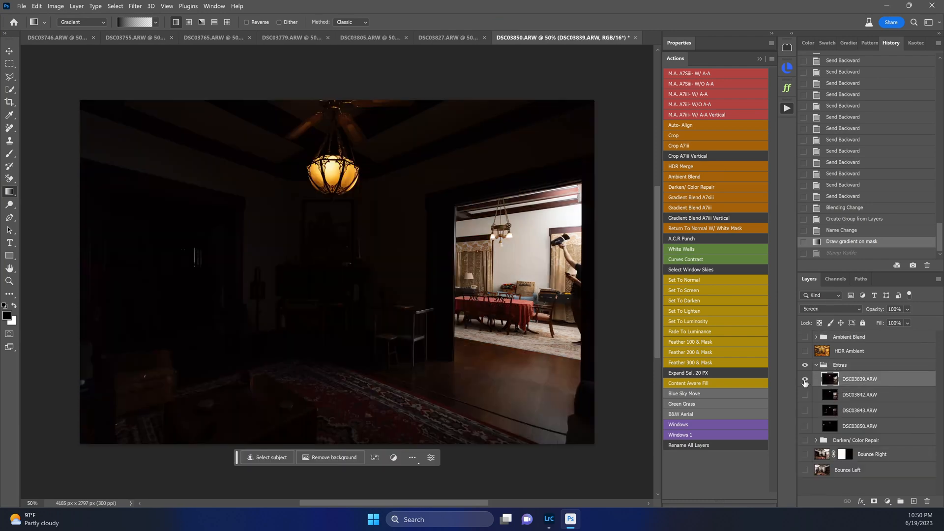
left_click(804, 380, "alt")
left_click(806, 397, "alt")
left_click(806, 397, "alt")
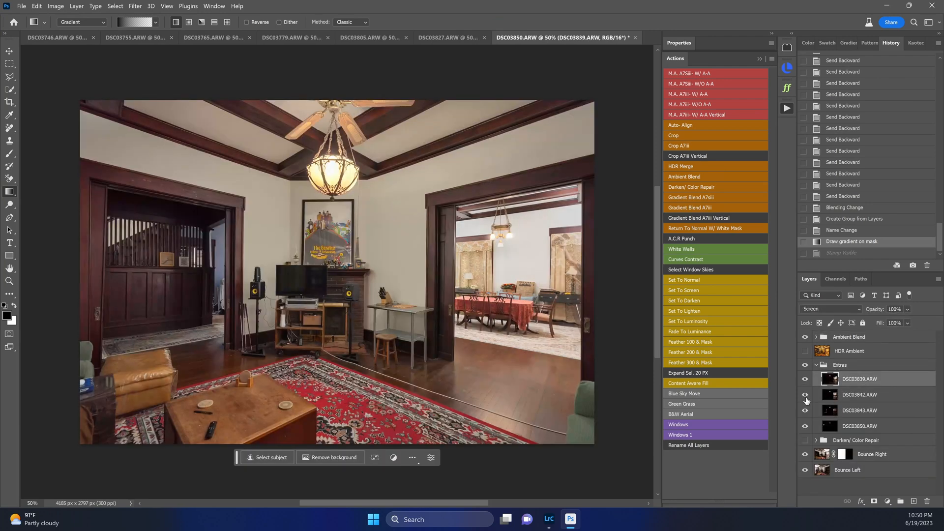
Return the DSC03839 layer to Normal with a white mask and draw a leftward gradient across the dining room opening to hide the photographer.
left_click(806, 383, "alt")
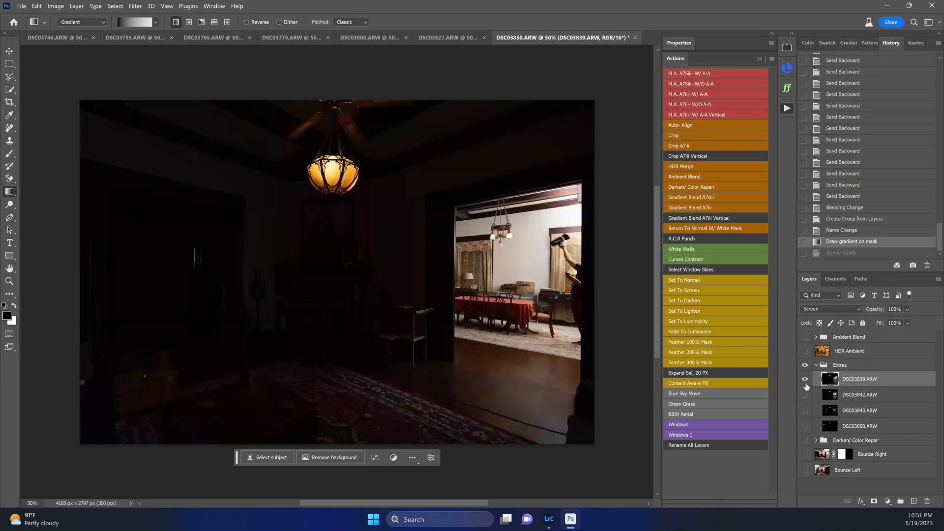
left_click(806, 384, "alt")
left_click(728, 229)
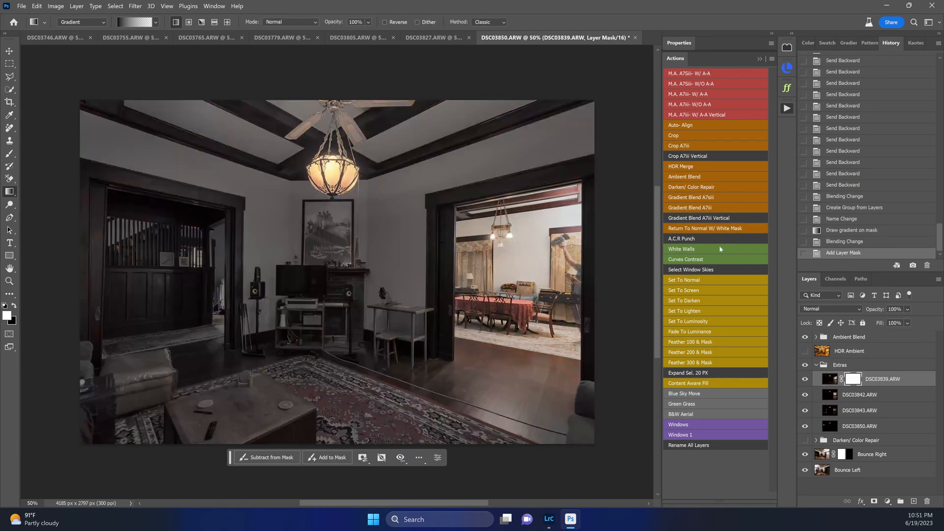
left_click_drag(557, 285, 476, 292)
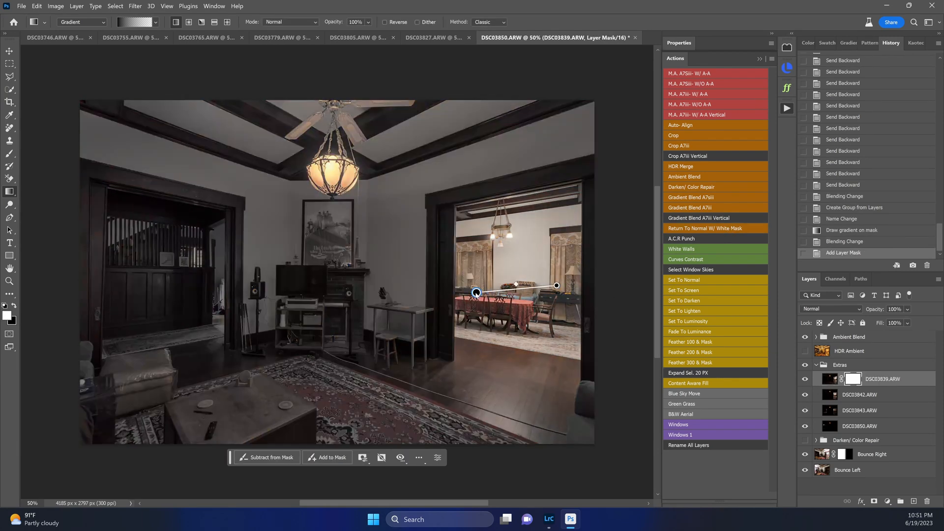
Group the DSC03839 and DSC03842 layers and set the group's blending mode to Screen.
left_click(862, 400, "shift")
key("ctrl+g")
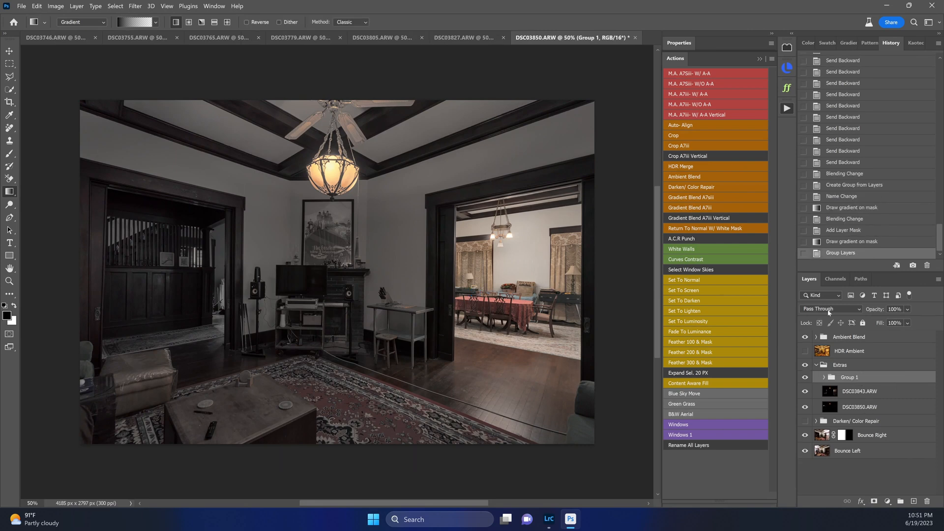
left_click(717, 291)
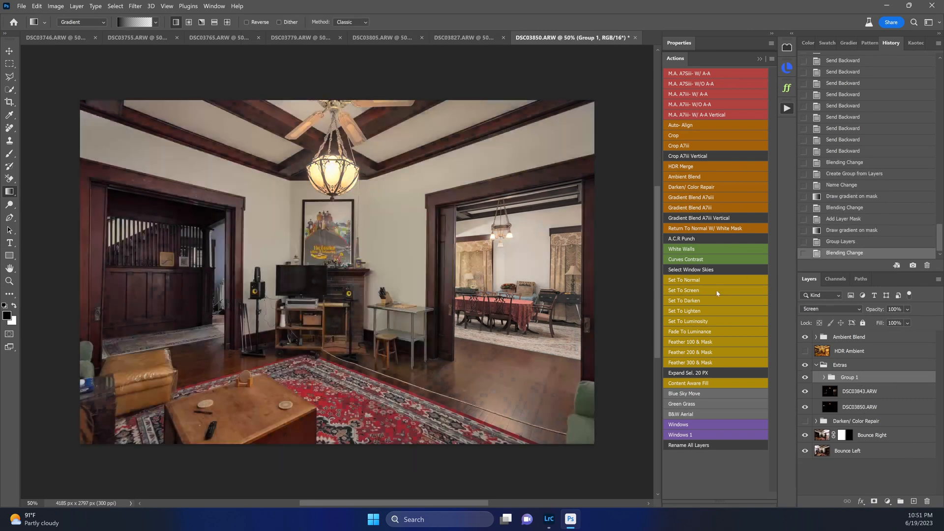
Examine the DSC03843 layer in isolation and compare its lit hallway and dining room areas with the full blend.
left_click(825, 392)
left_click(804, 393, "alt")
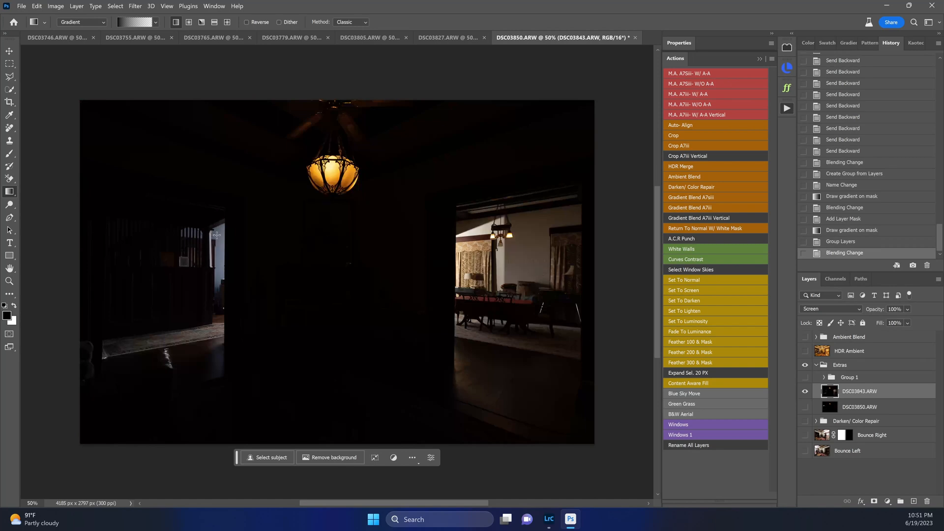
mouse_move(204, 256)
left_mouse_down()
mouse_move(239, 246)
mouse_move(189, 251)
mouse_move(208, 253)
left_mouse_up()
left_click_drag(475, 256, 323, 237)
left_click(806, 392, "alt")
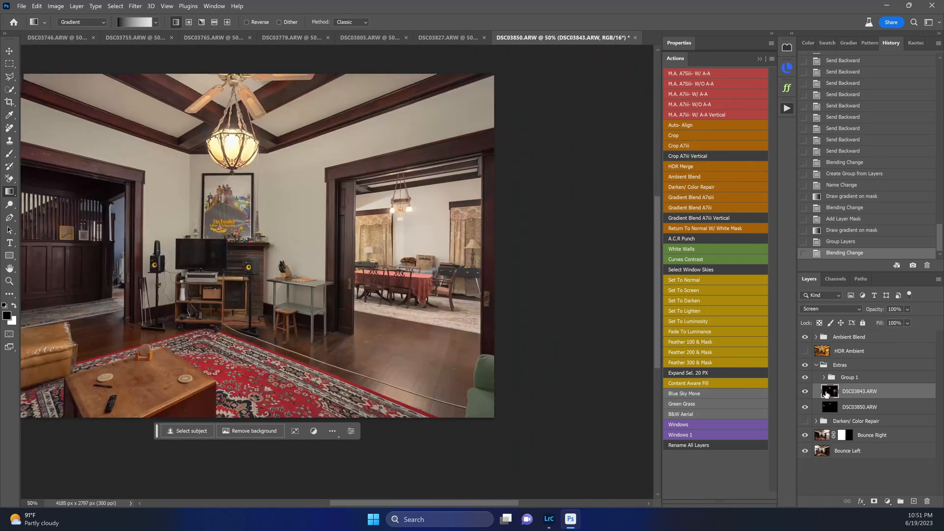
left_click(473, 317, "alt")
left_click_drag(212, 265, 308, 263)
Limit DSC03843 to a rectangular selection around the hallway doorway using the Feather 200 & Mask action, and check the masked layer alone.
key("m")
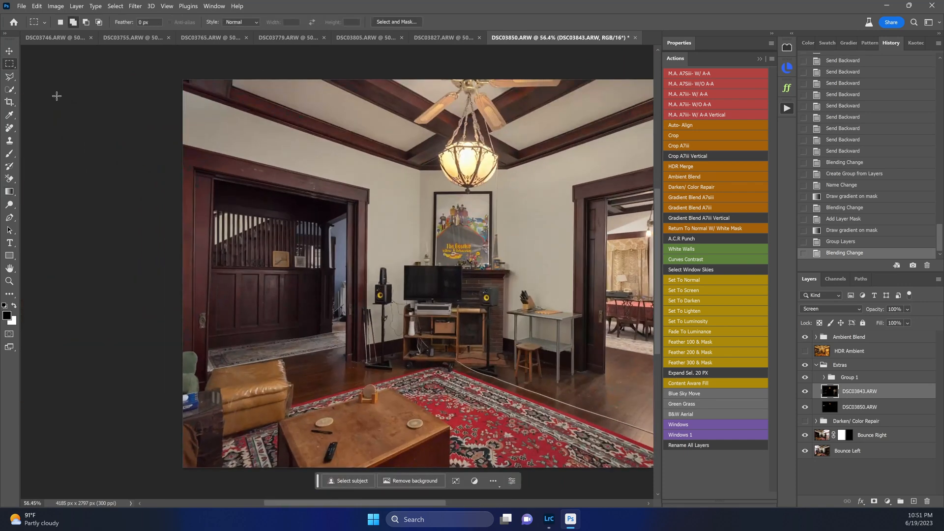
right_click(9, 64)
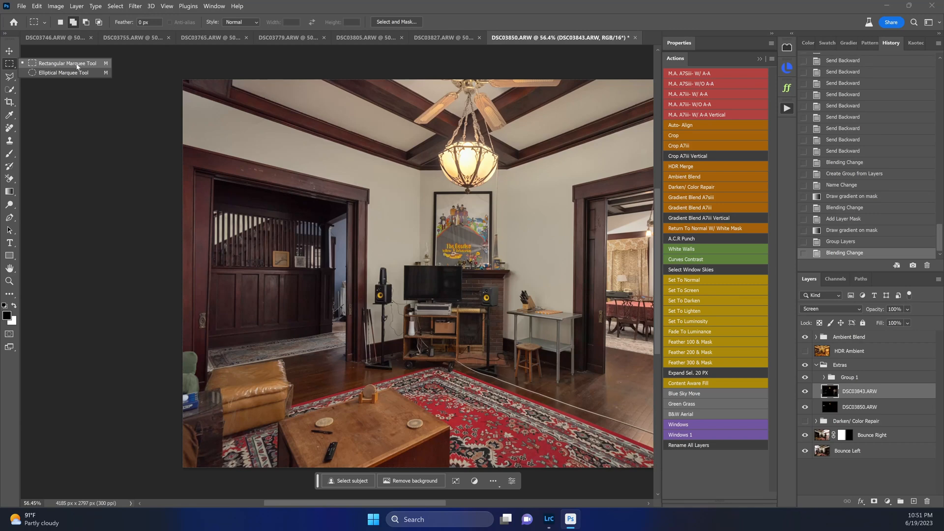
left_click(92, 65)
left_click_drag(279, 187, 408, 396)
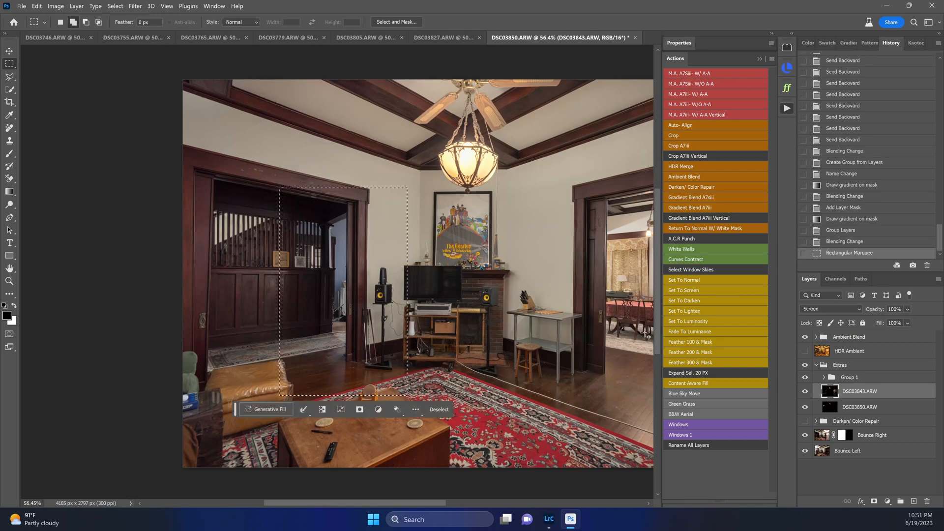
left_click(689, 352)
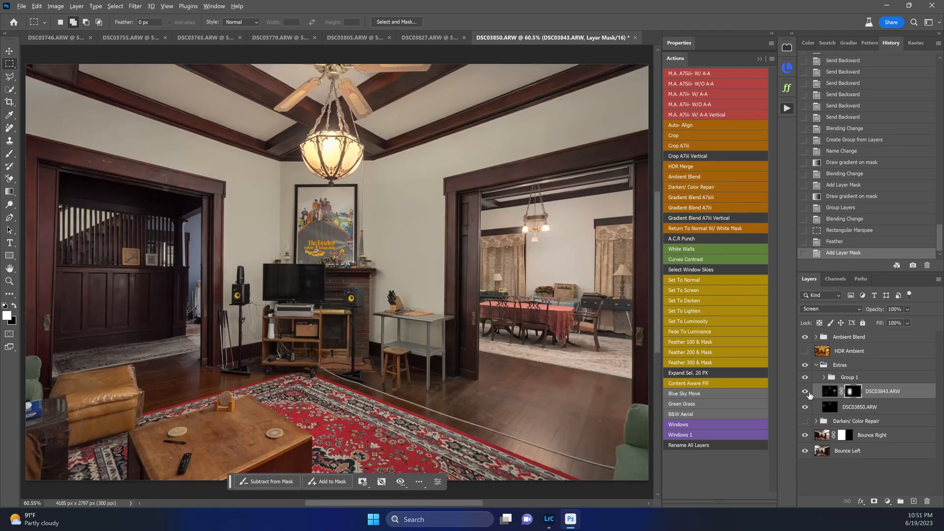
left_click(806, 392, "alt")
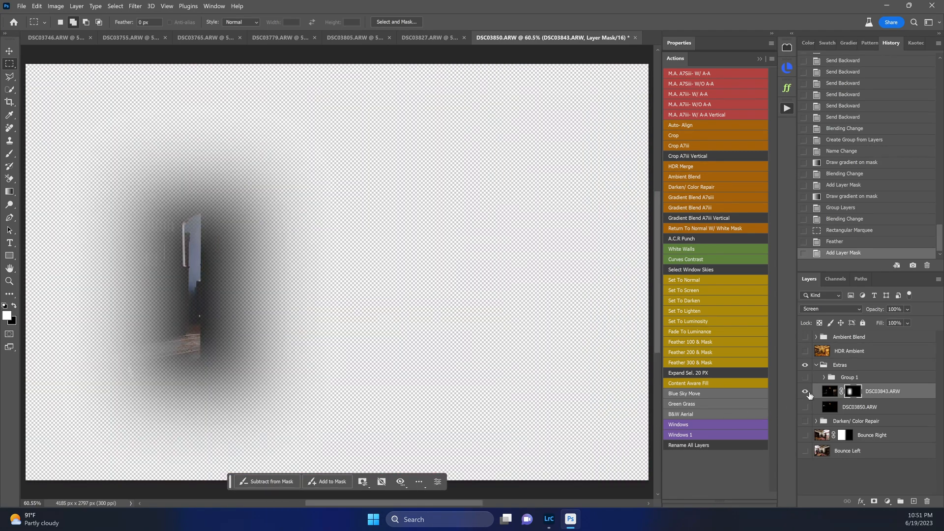
mouse_move(154, 282)
left_mouse_down()
mouse_move(173, 277)
mouse_move(160, 282)
left_mouse_up()
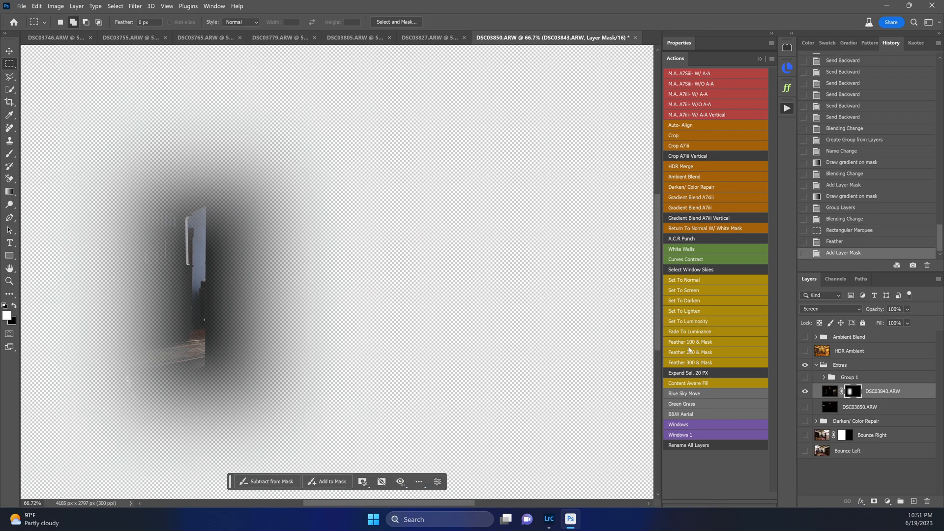
left_click(805, 393, "alt")
Check the DSC03850 layer alone, then limit it to a rectangle around the staircase opening with the Feather 200 & Mask action.
left_click(813, 410)
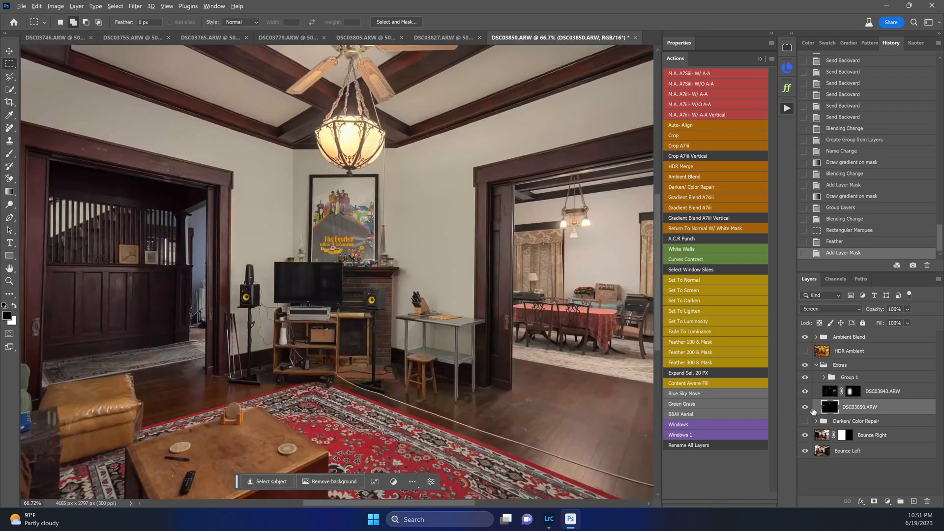
left_click(806, 408, "alt")
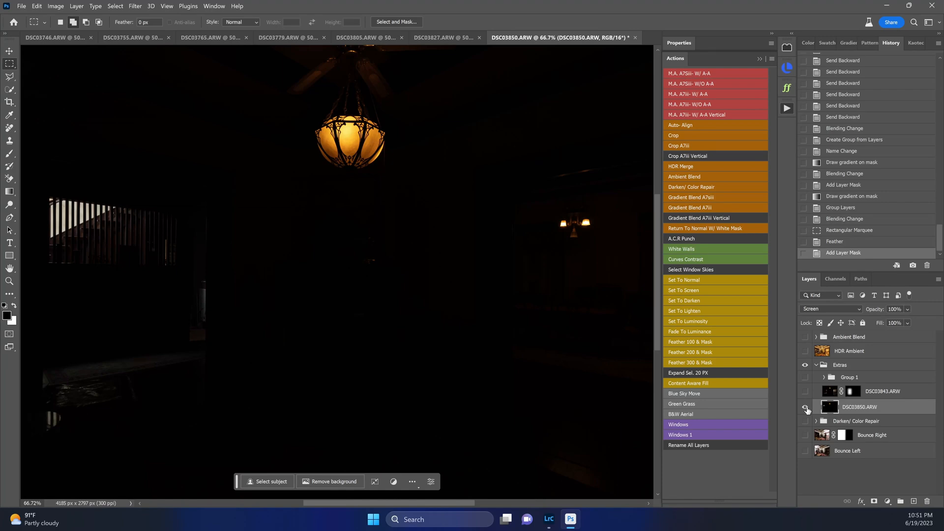
left_click(806, 408, "alt")
scroll(246, 276, "left", 3)
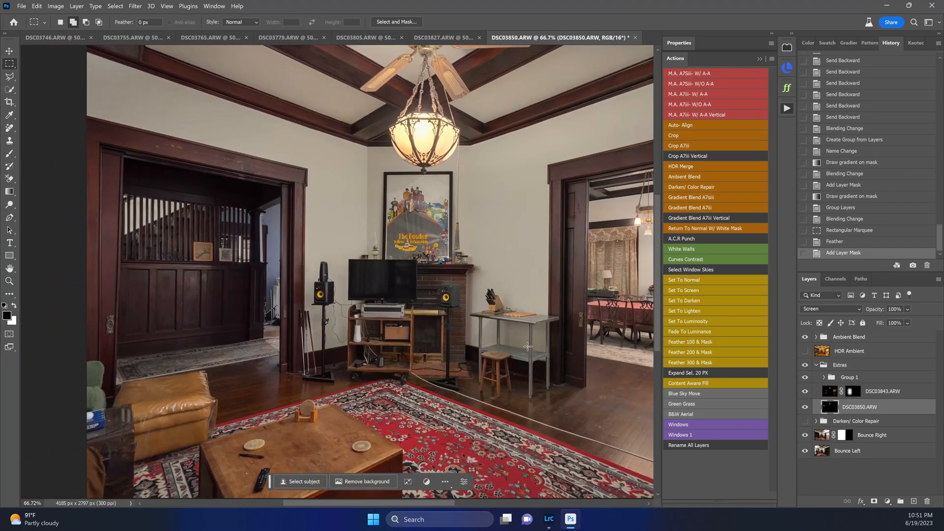
left_click_drag(88, 113, 347, 354)
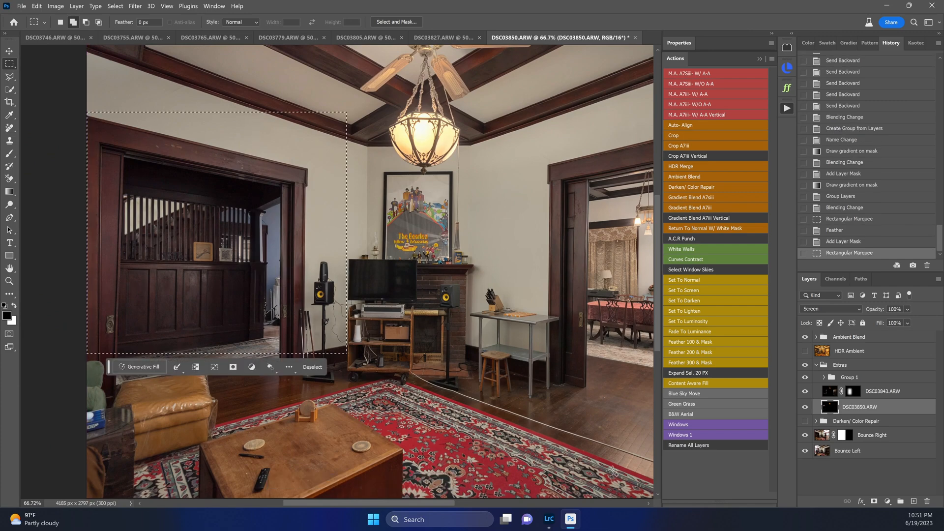
left_click(708, 354)
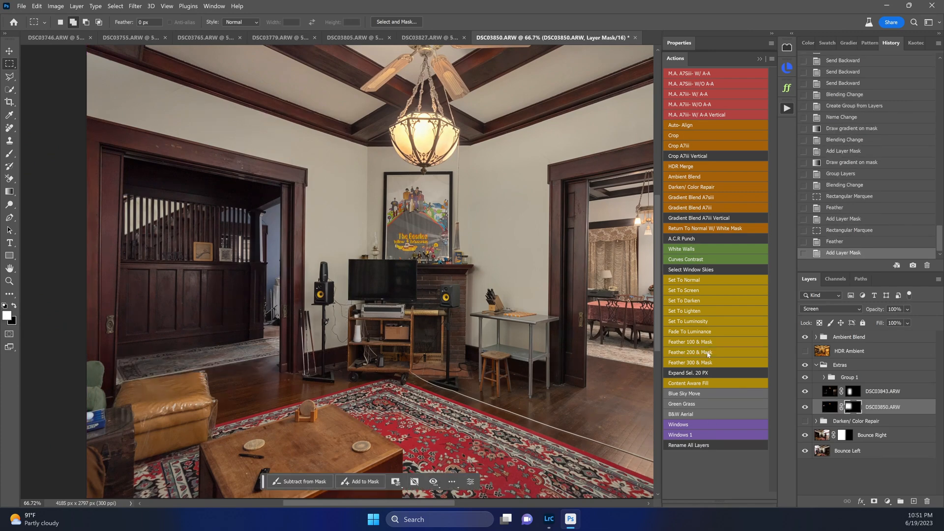
key("ctrl+0")
Compare the masked room blend with the Darken/ Color Repair group on and off, leaving the group hidden.
left_click(858, 422)
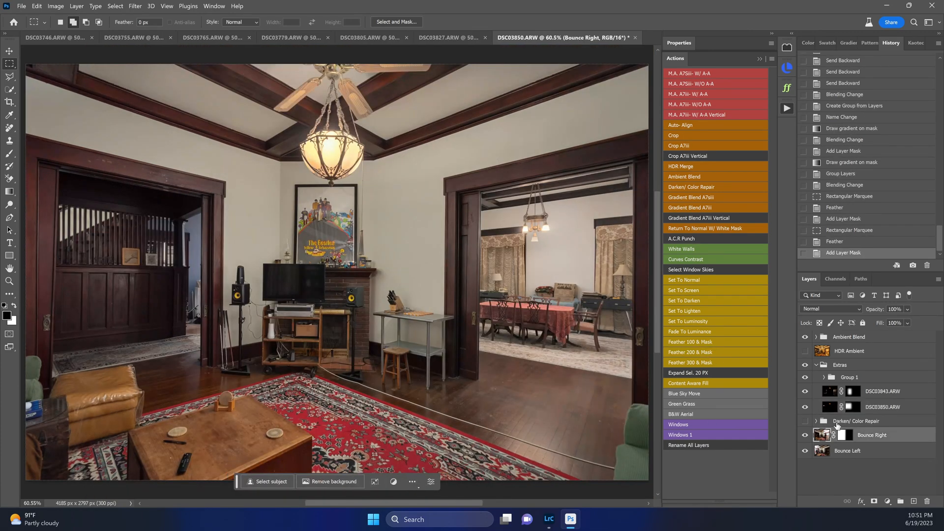
left_click(805, 422)
left_click(805, 422)
left_click(805, 422)
left_click(804, 422)
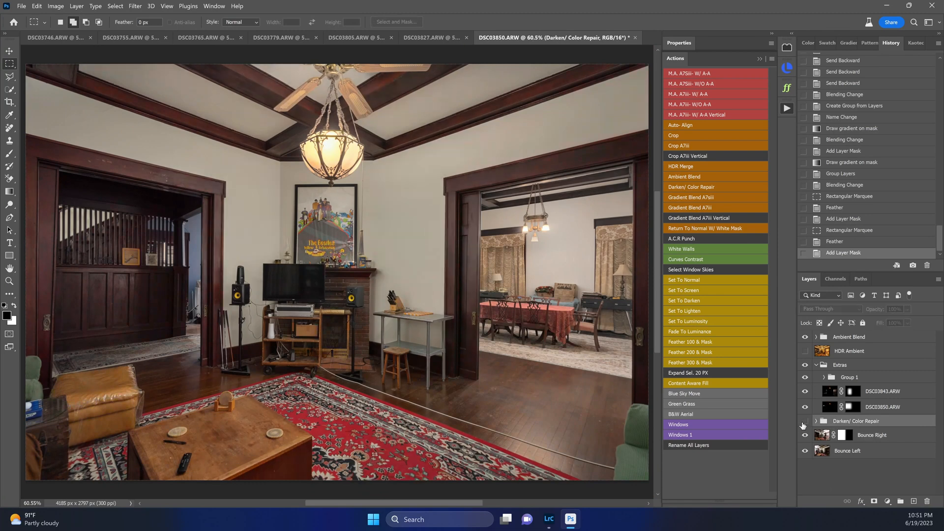
Compare the Ambient Blend group on and off, set its opacity to 80%, and add a new layer above it.
left_click(847, 338)
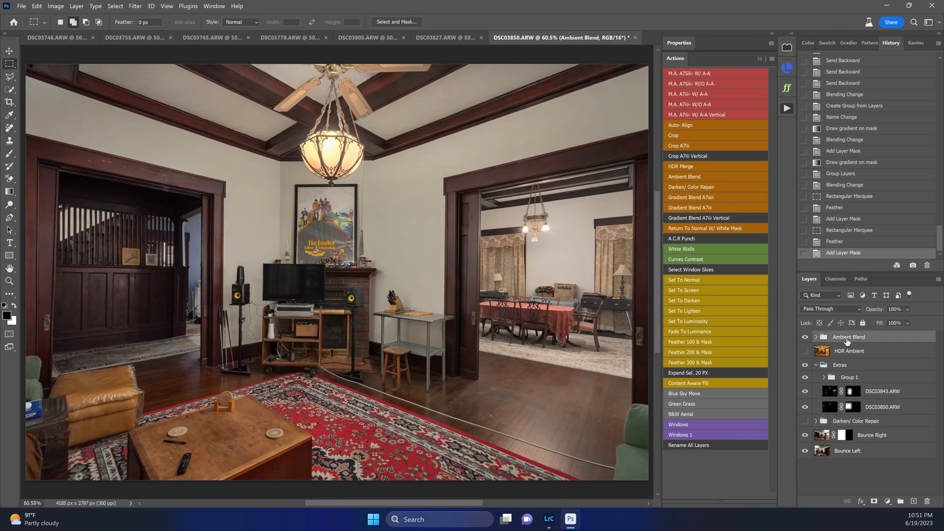
left_click(806, 337)
left_click(805, 338)
key("v")
key("6")
key("7")
key("8")
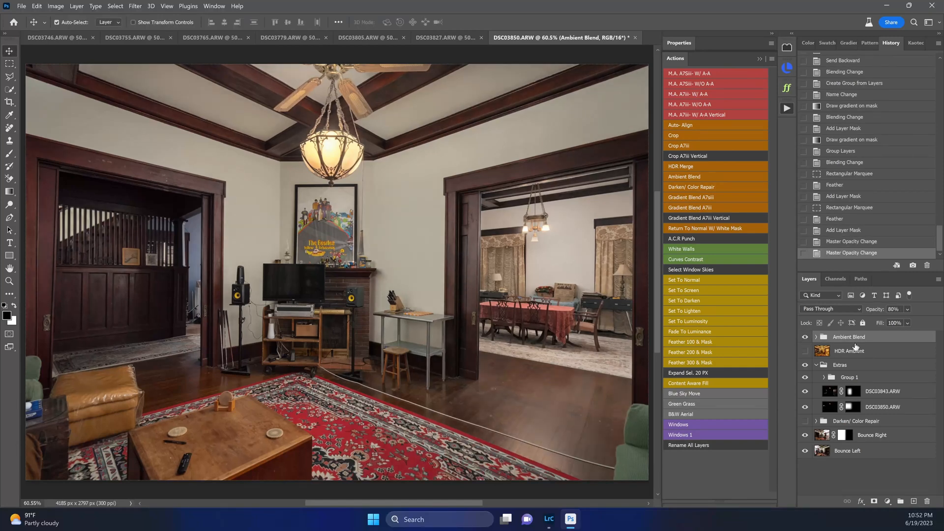
key("ctrl+shift+alt+n")
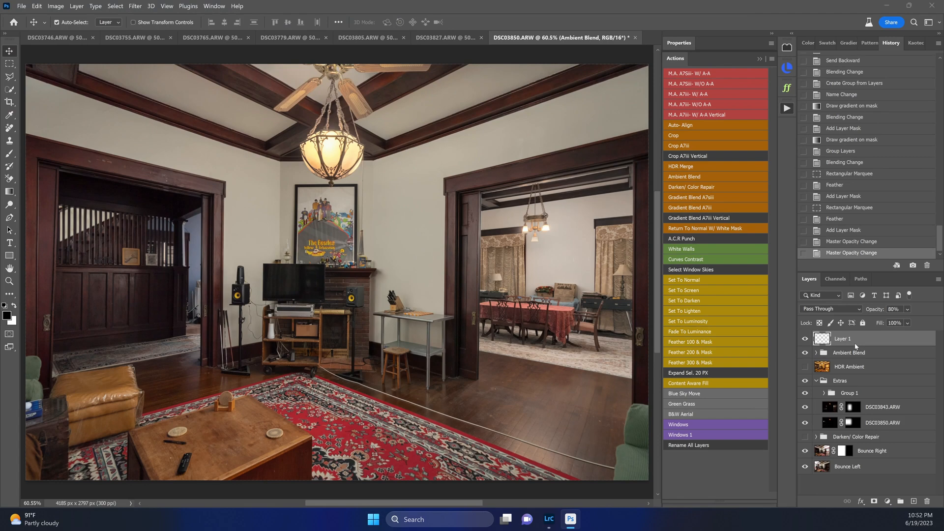
Merge the visible layers onto Layer 1 and tone it in Camera Raw: Auto, exposure +0.28, contrast +27, shadows, vibrance and saturation 0.
key("ctrl+shift+alt+e")
key("ctrl+shift+a")
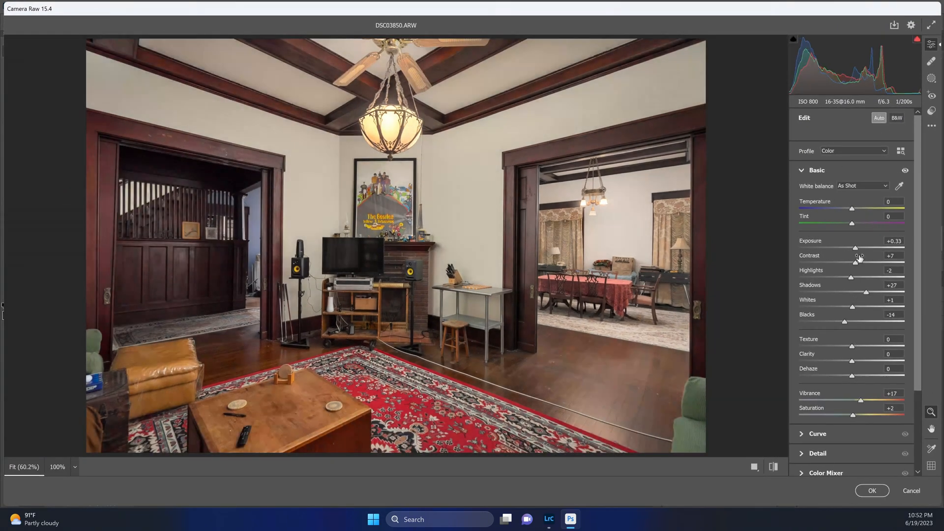
mouse_move(856, 264)
left_mouse_down()
mouse_move(866, 264)
mouse_move(855, 252)
left_mouse_up()
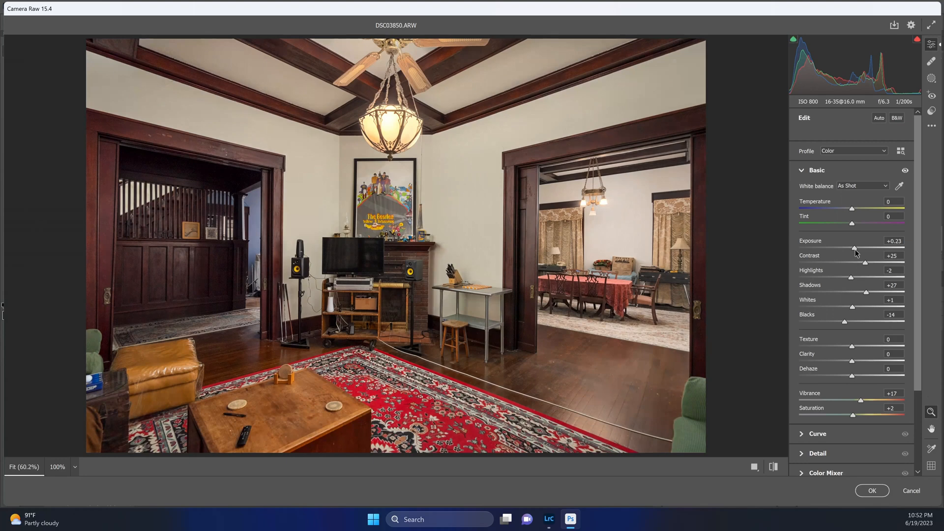
double_click(861, 401)
double_click(853, 416)
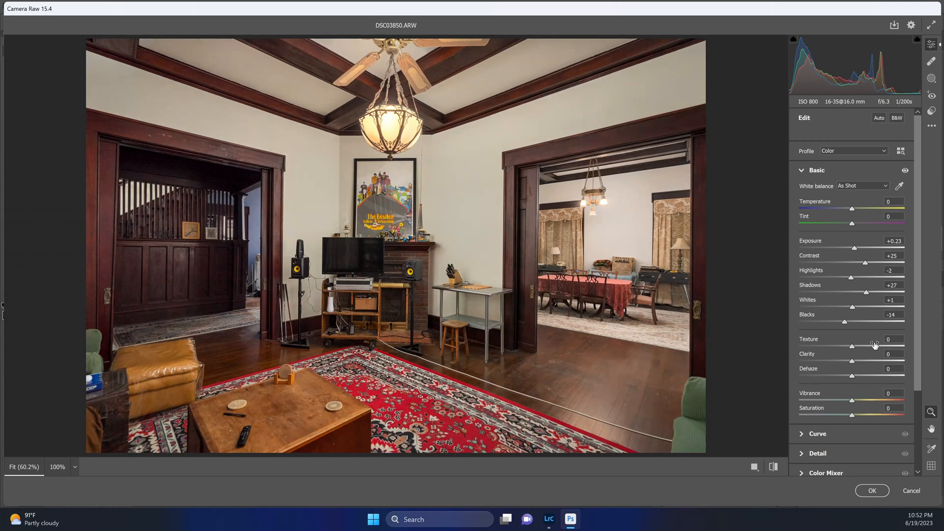
double_click(867, 292)
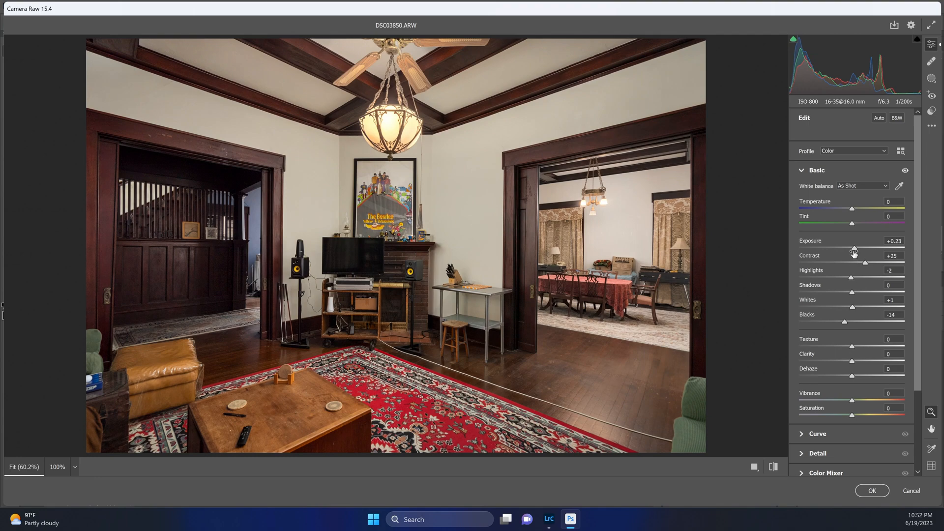
left_click_drag(900, 238, 908, 242)
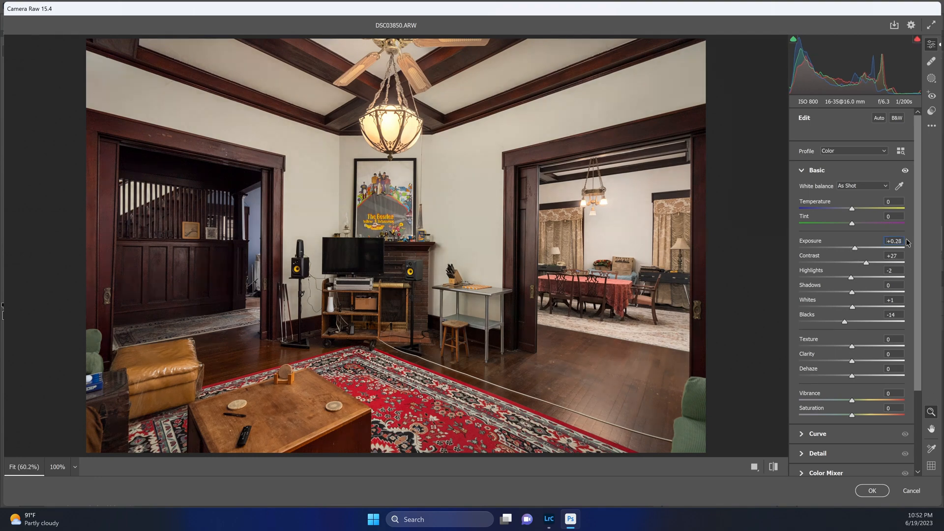
key("Return")
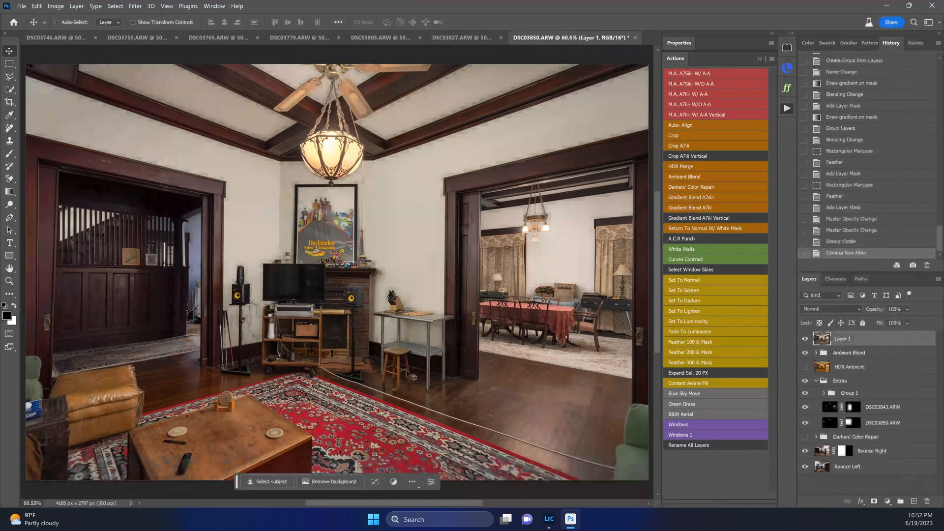
Paint over the white floor cable from the TV cart past the wooden stool using the Remove Tool at size 15.
key("j")
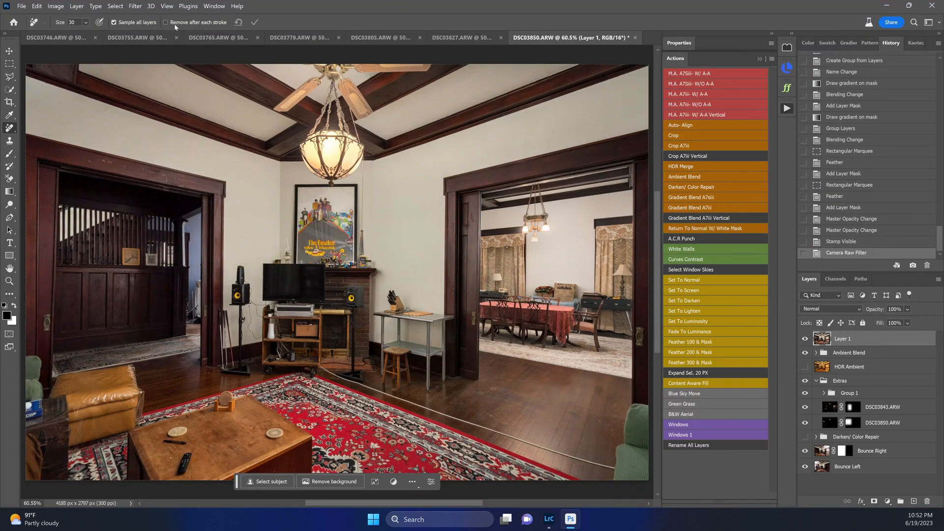
left_click_drag(344, 385, 246, 296)
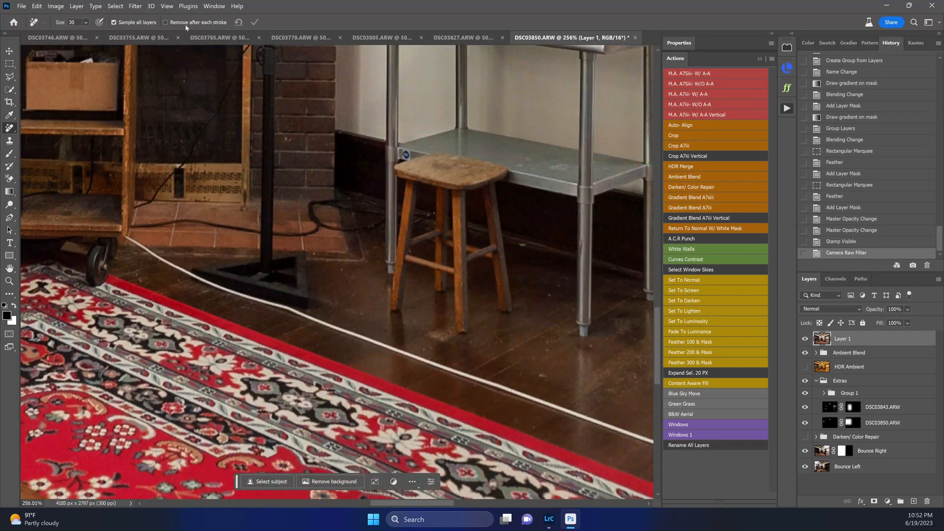
key("bracketleft")
key("bracketleft")
key("bracketleft")
left_click_drag(126, 238, 264, 302)
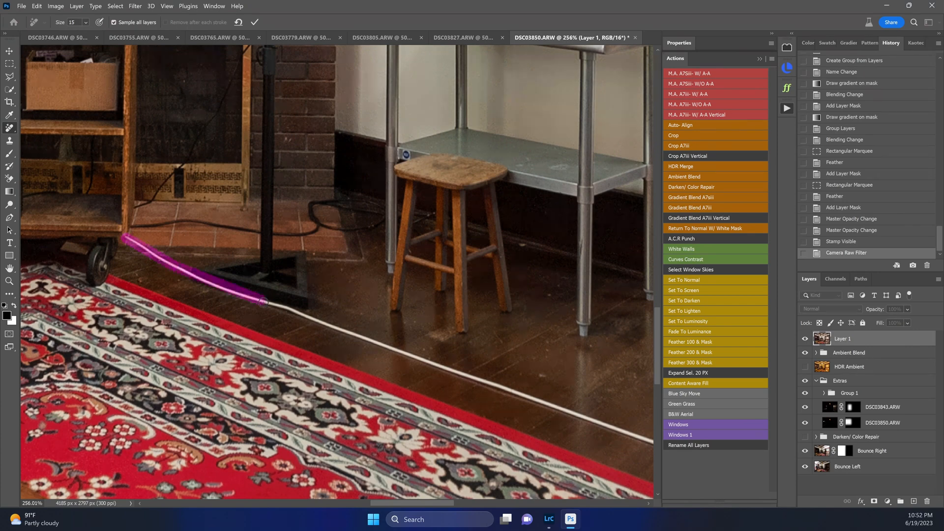
left_click(393, 348, "shift")
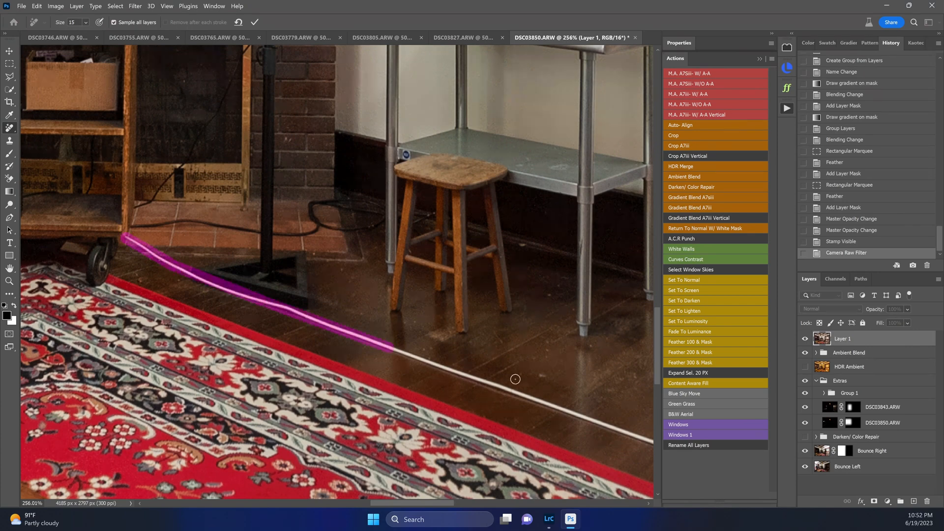
left_click(539, 401, "shift")
Extend the Remove Tool stroke along the rest of the cable to the green armchair and apply the removal.
left_click_drag(587, 438, 340, 348)
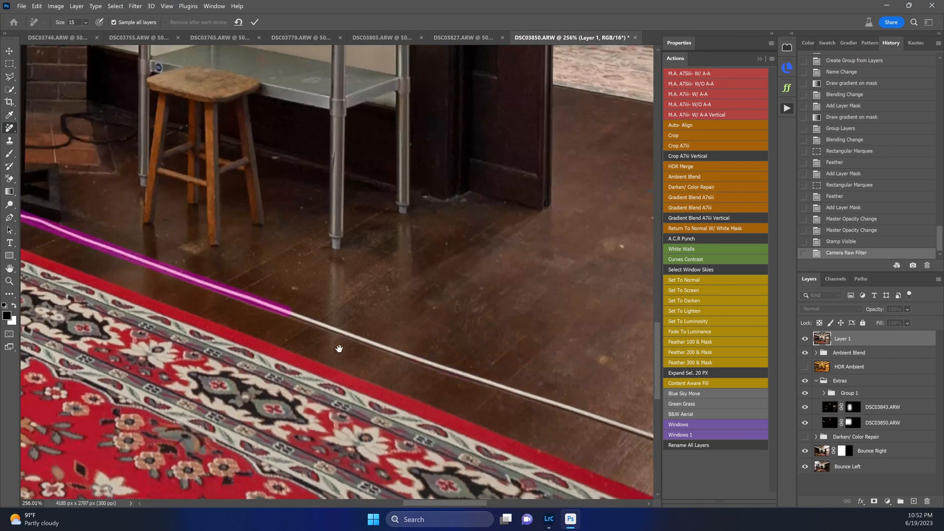
left_click_drag(591, 396, 523, 382)
left_click(580, 412, "shift")
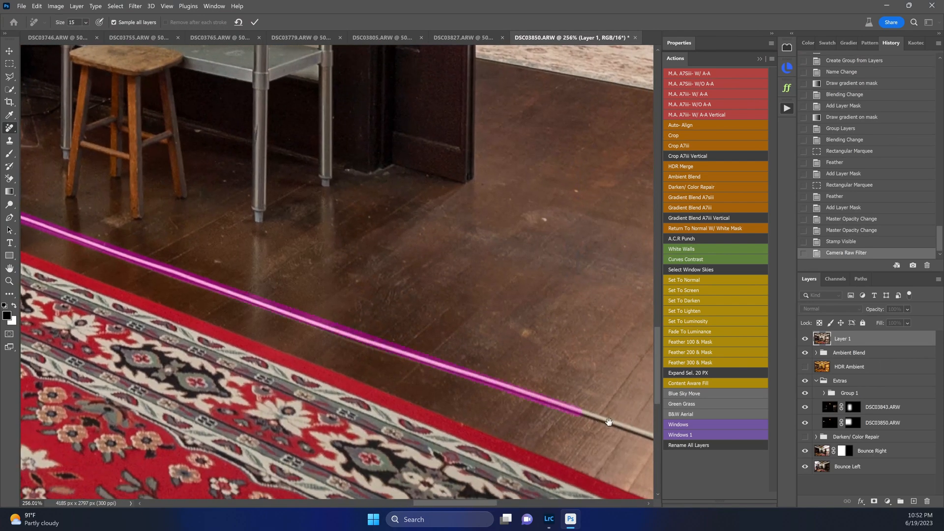
left_click_drag(609, 422, 344, 347)
left_click(588, 428, "shift")
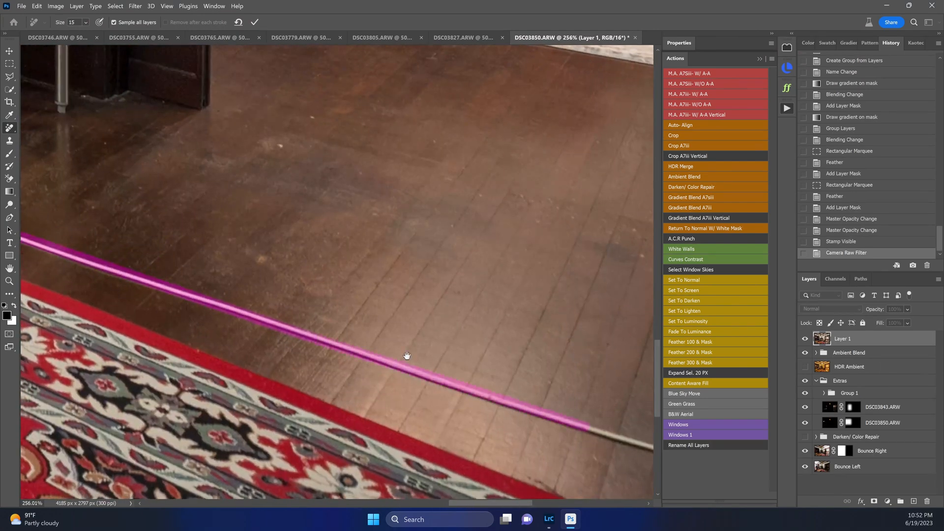
mouse_move(407, 356)
left_mouse_down()
mouse_move(310, 304)
mouse_move(266, 319)
left_mouse_up()
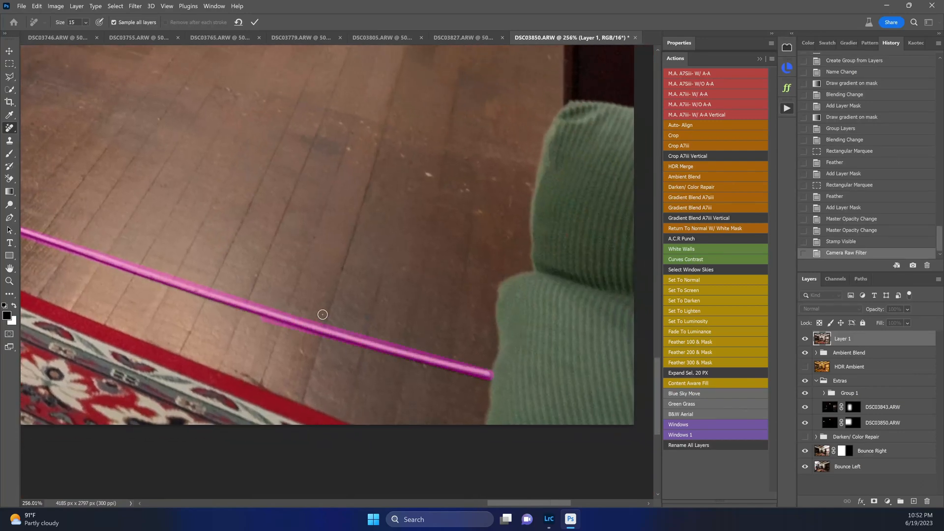
key("ctrl+0")
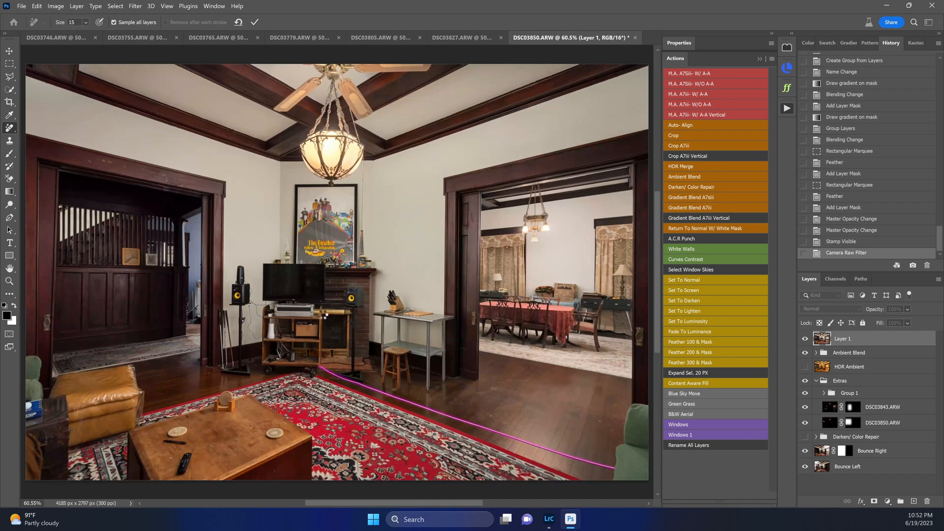
key("Return")
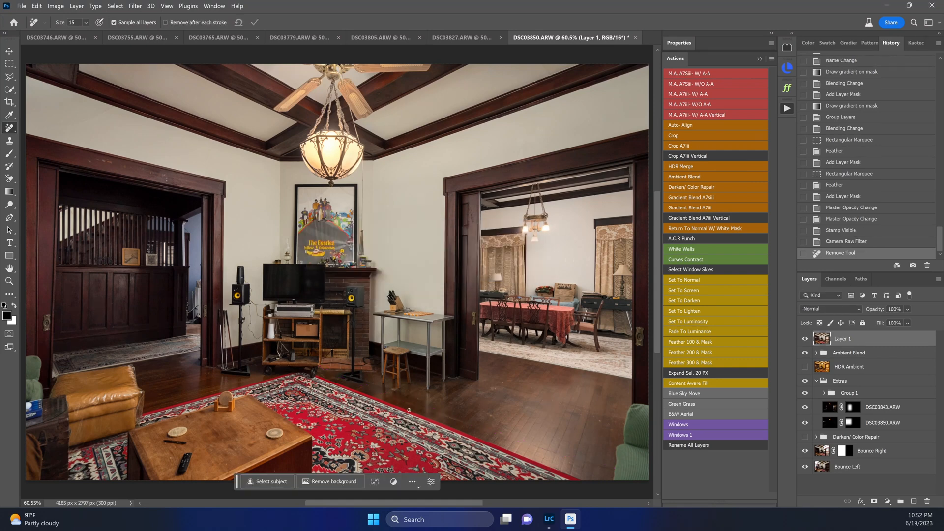
Clean up the floor along the former cable line beside the rug with the Remove Tool at size 35.
left_click(369, 389)
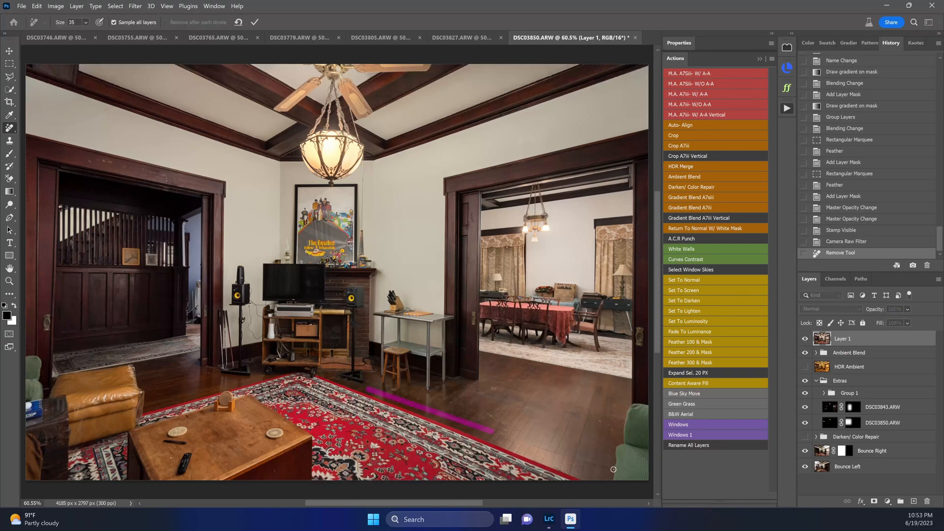
left_click_drag(613, 469, 615, 470)
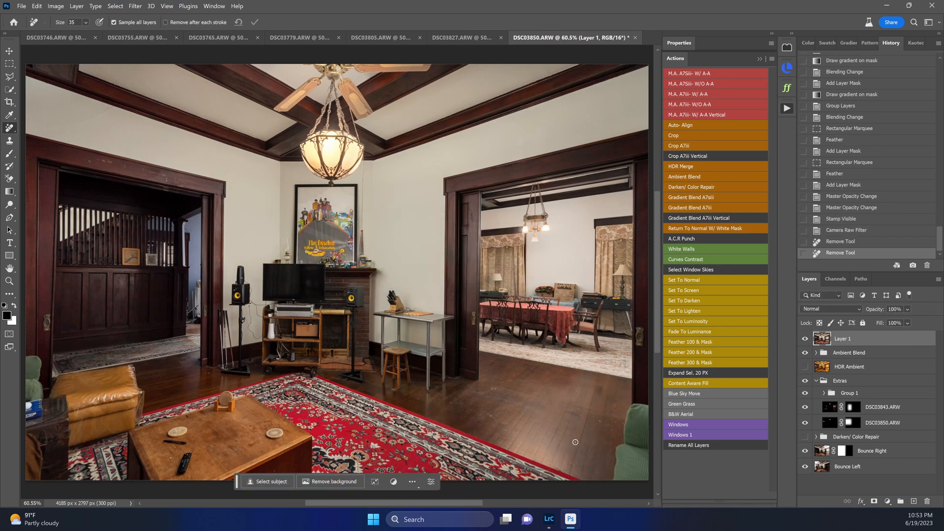
key("v")
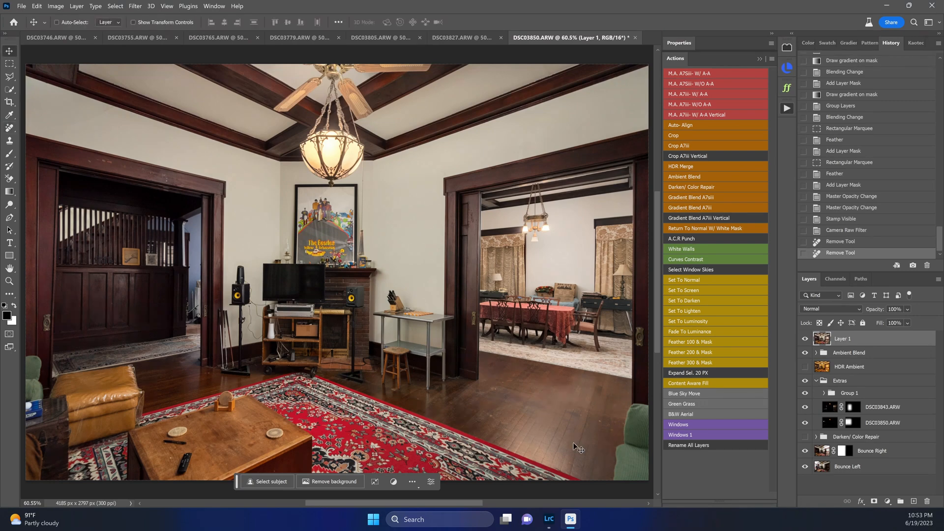
Inspect the Yellow Submarine poster above the fireplace up close, return to the full image and save it.
left_click_drag(329, 250, 398, 297)
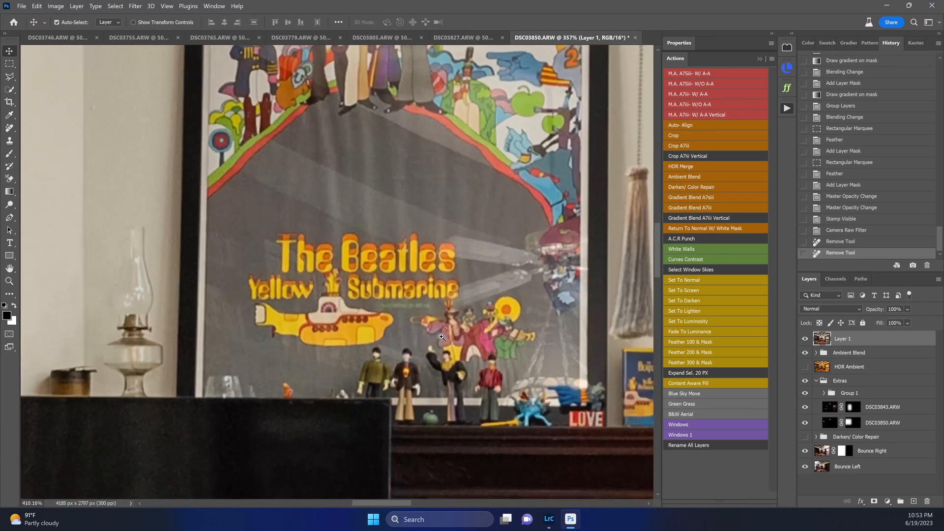
left_click_drag(434, 341, 443, 328)
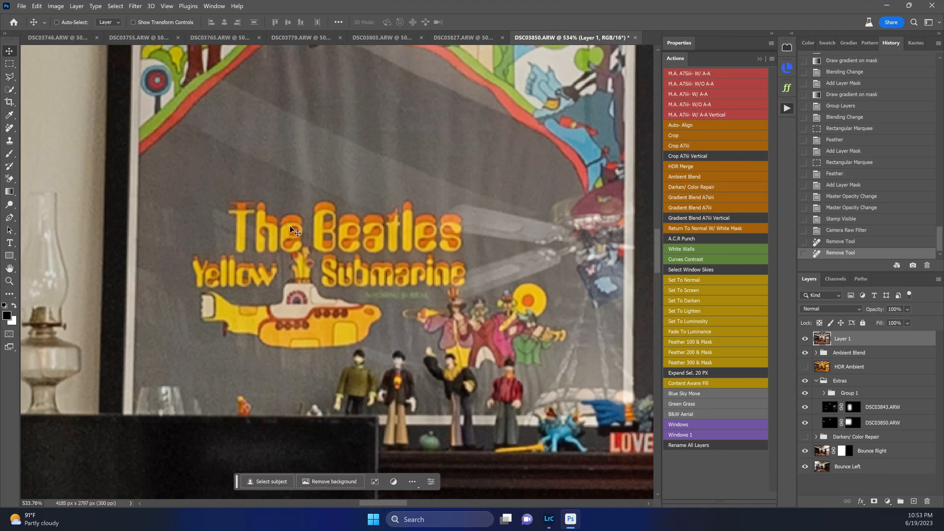
key("ctrl+0")
key("ctrl+s")
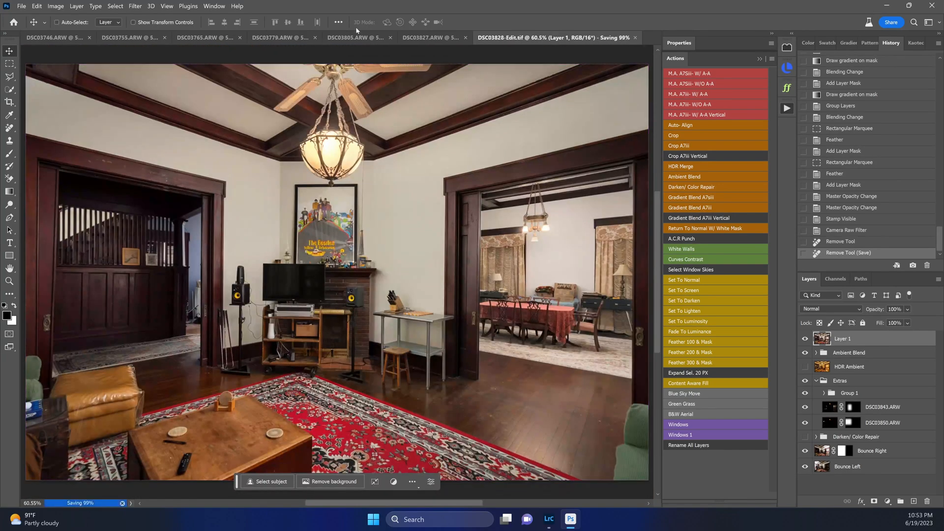
Compare DSC03827 with the Darken/ Color Repair group on and off, hide the group, and inspect the ceiling lamp and room details.
left_click(424, 39)
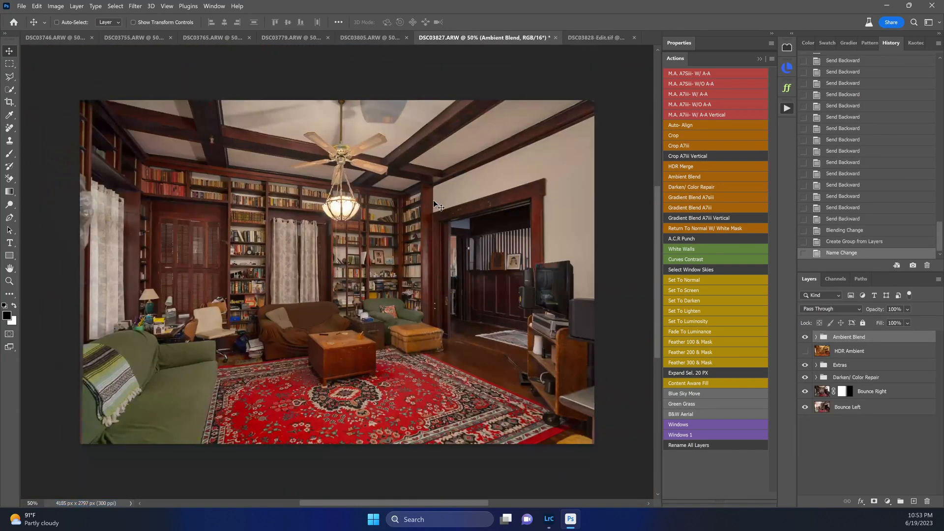
left_click(860, 383)
left_click(805, 377)
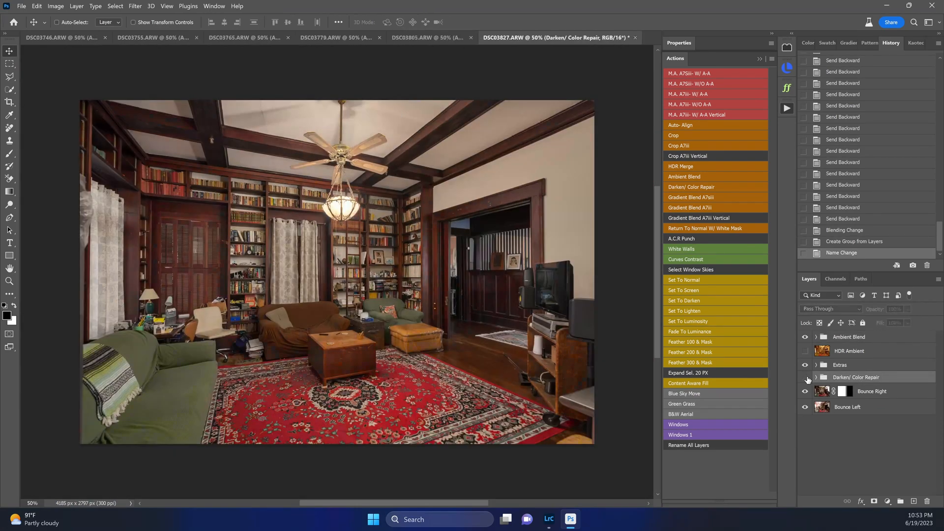
left_click(807, 380)
left_click(807, 380)
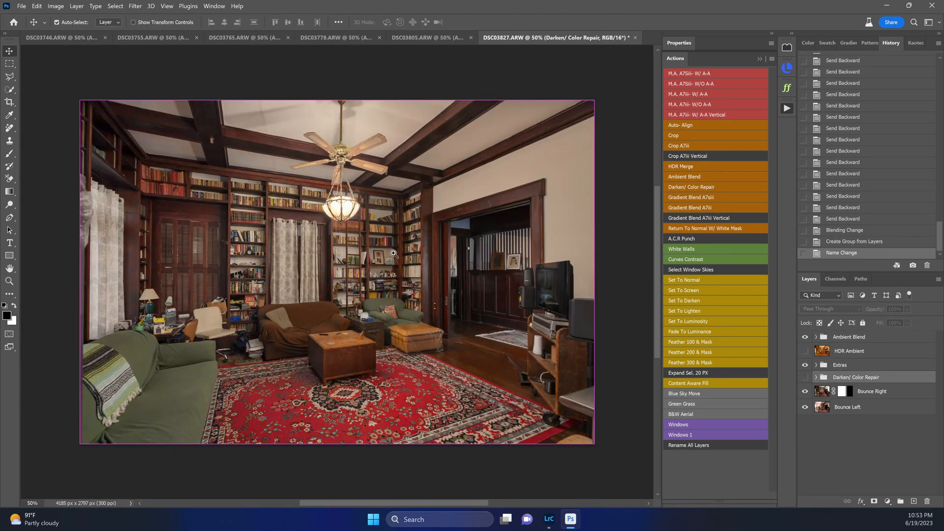
left_click_drag(308, 190, 406, 215)
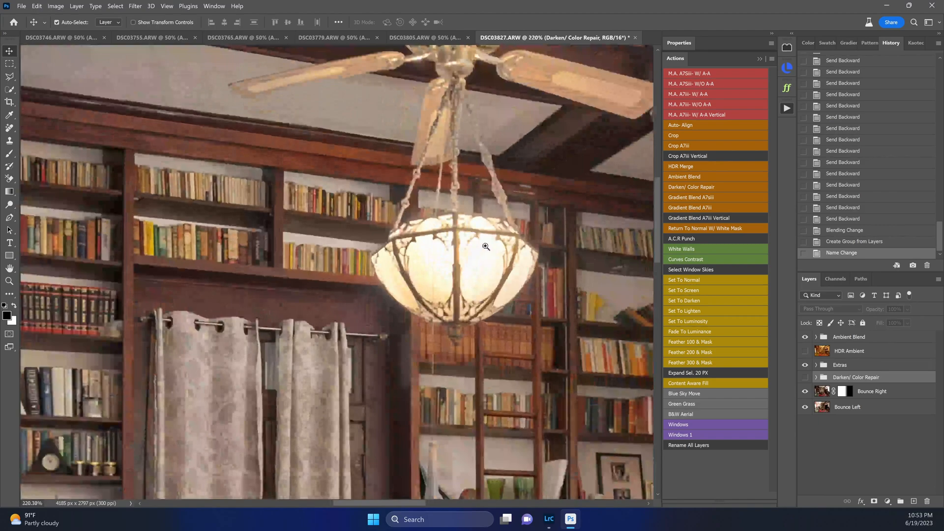
left_click_drag(526, 173, 552, 171)
left_click_drag(482, 219, 433, 69)
left_click_drag(566, 443, 493, 194)
key("ctrl+0")
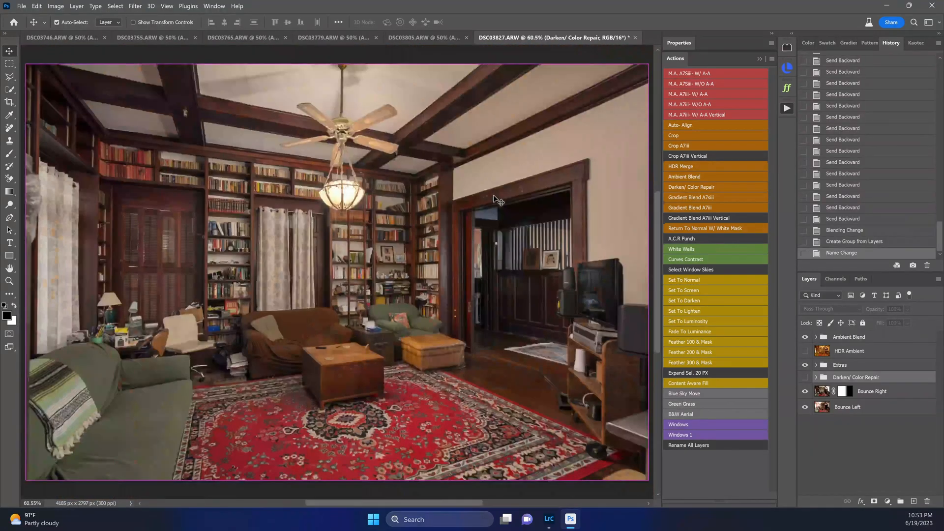
Examine the Extras group's effect and view its DSC03820 and DSC03827 layers alone.
left_click(841, 365)
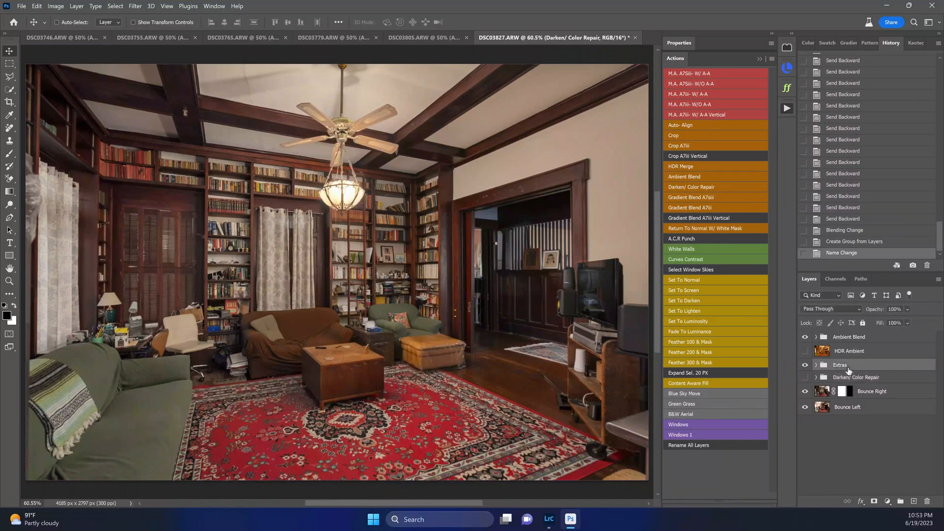
left_click(805, 366)
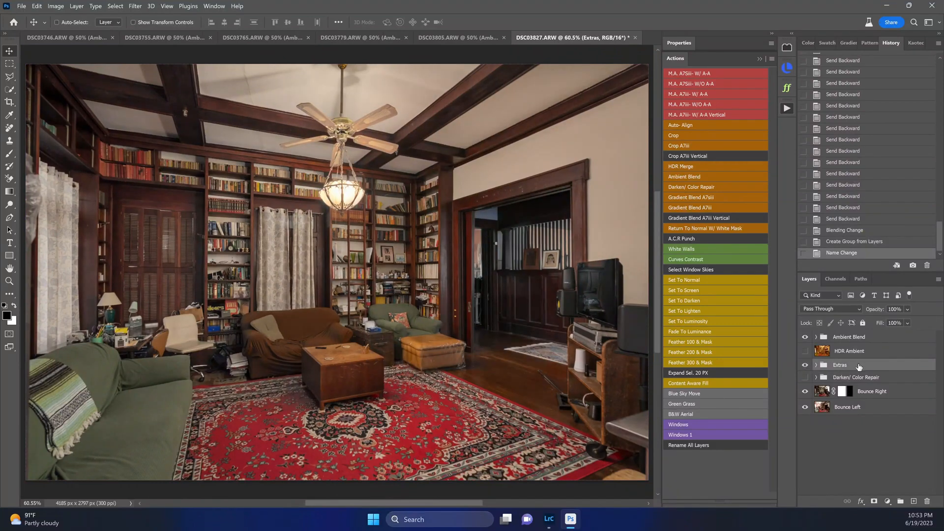
left_click(816, 364)
left_click(831, 378)
left_click(805, 378, "alt")
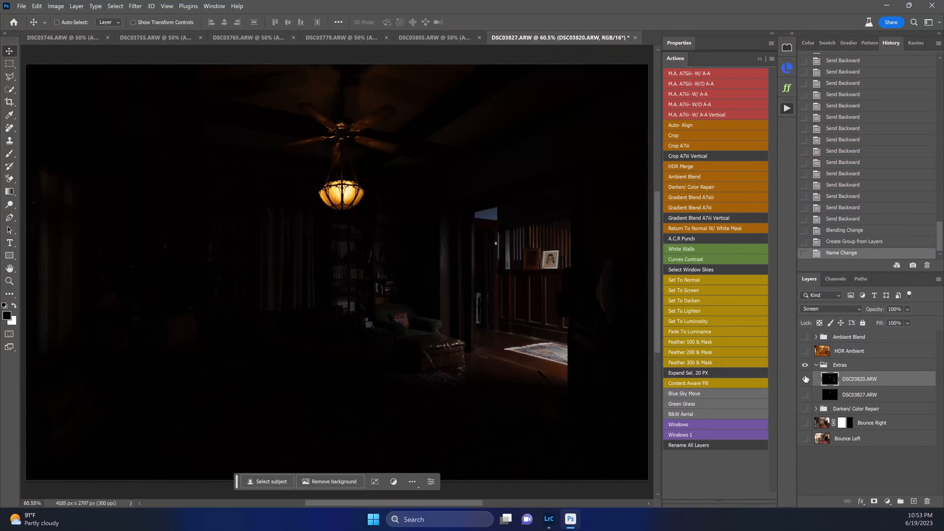
left_click(806, 379, "alt")
left_click(806, 395, "alt")
left_click(806, 395, "alt")
Limit the Extras group to a rectangle around the hallway doorway with a feathered mask action, and check the masked group alone.
left_click(854, 367)
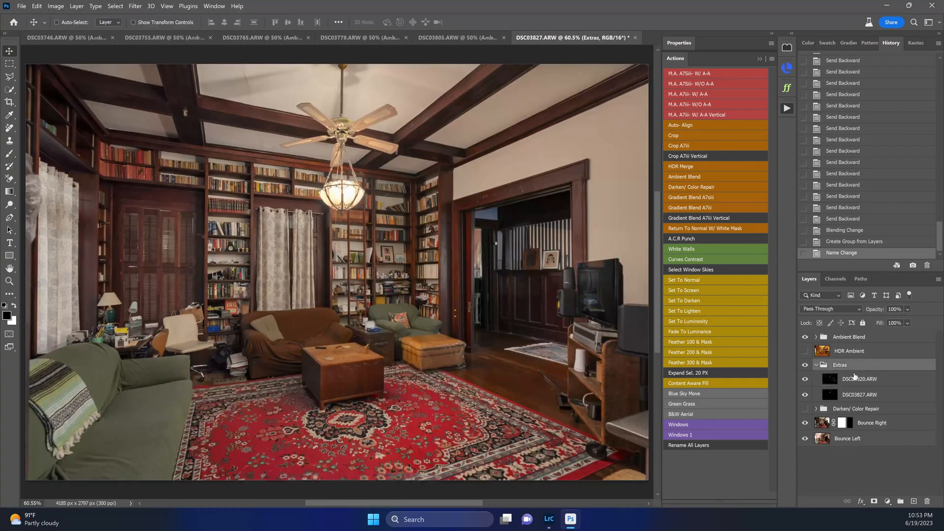
key("m")
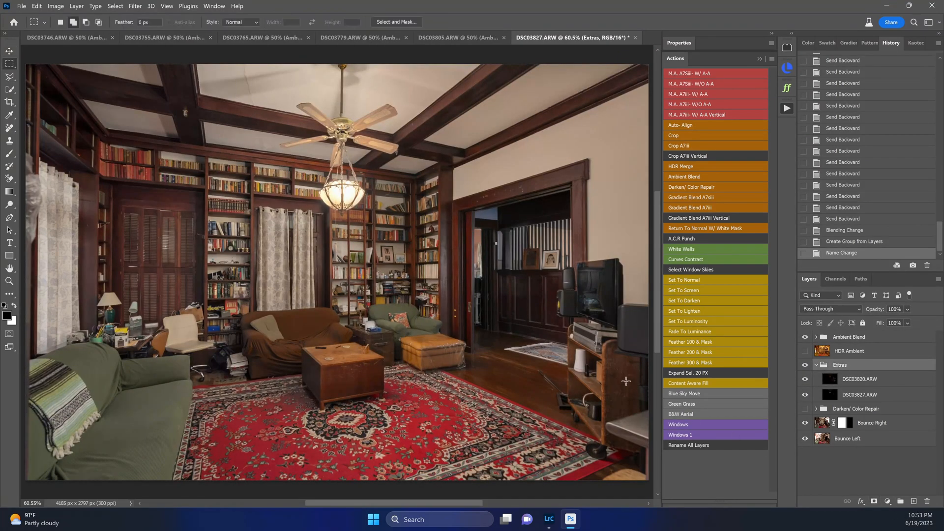
left_click_drag(392, 148, 638, 417)
left_click(681, 364)
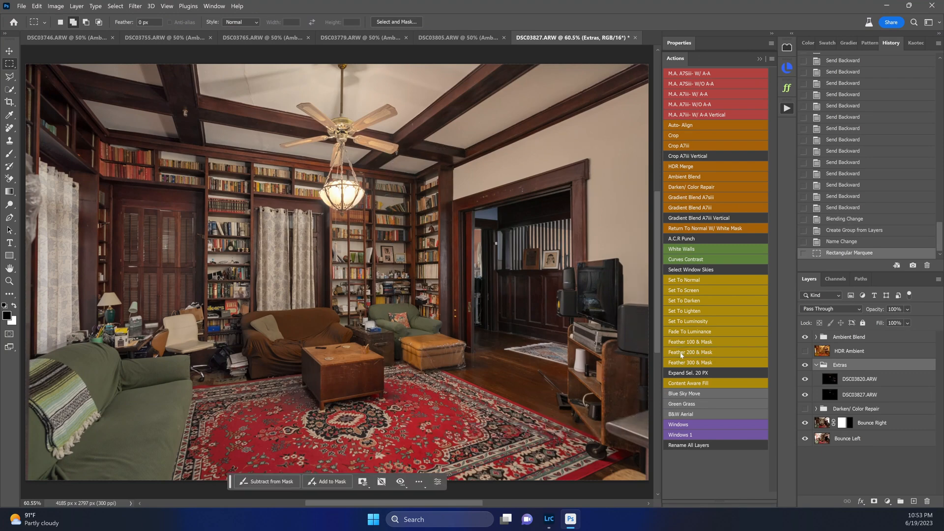
left_click(806, 367, "alt")
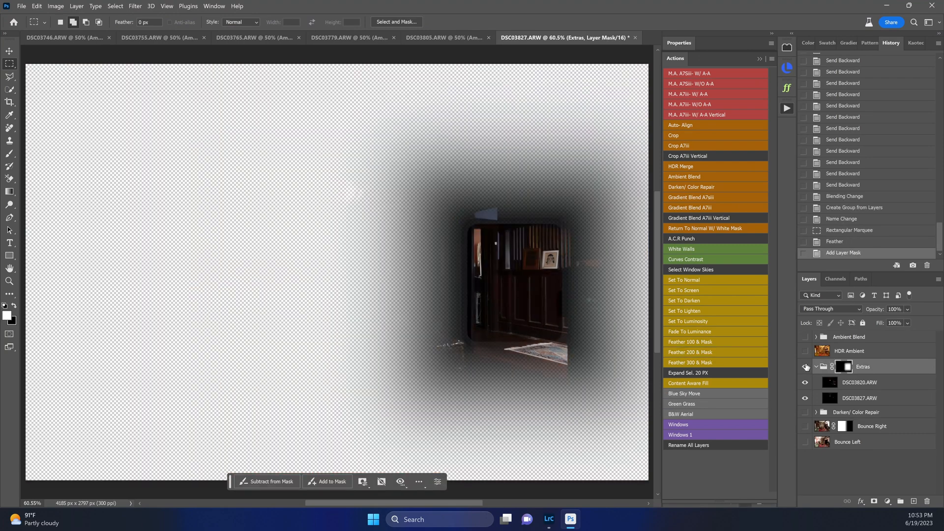
left_click(806, 367, "alt")
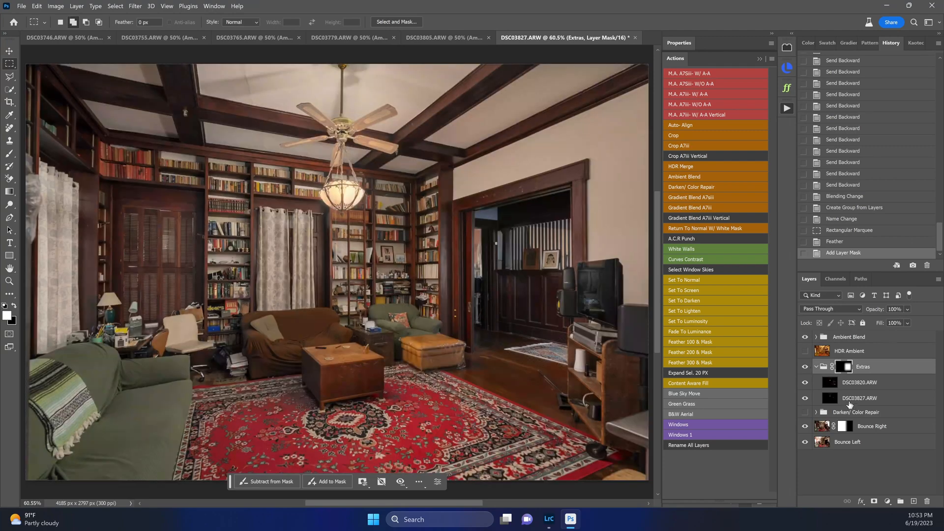
Lower the Ambient Blend group's opacity to 80% and stamp the visible layers into a new layer.
left_click(838, 340)
key("v")
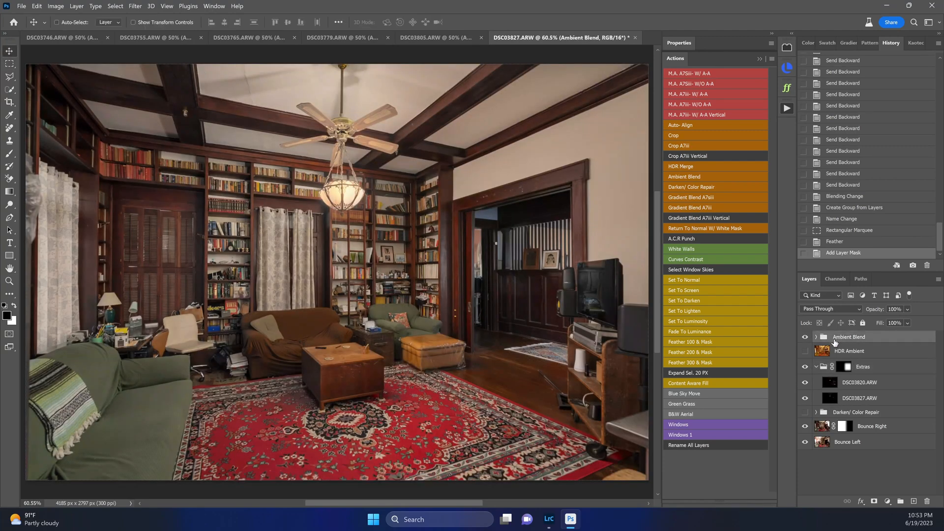
key("8")
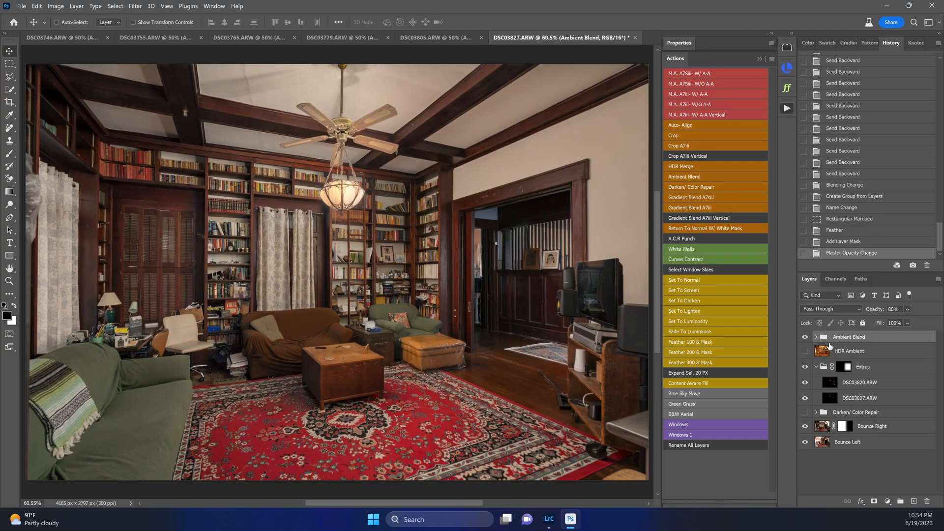
key("ctrl+shift+alt+e")
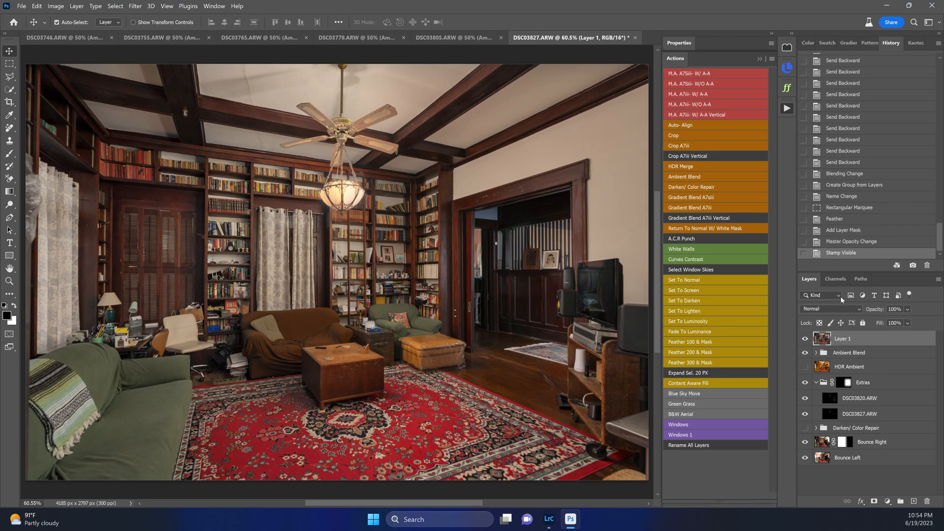
Apply Camera Raw's automatic tone settings to the stamped layer with the exposure slightly adjusted.
key("ctrl+shift+a")
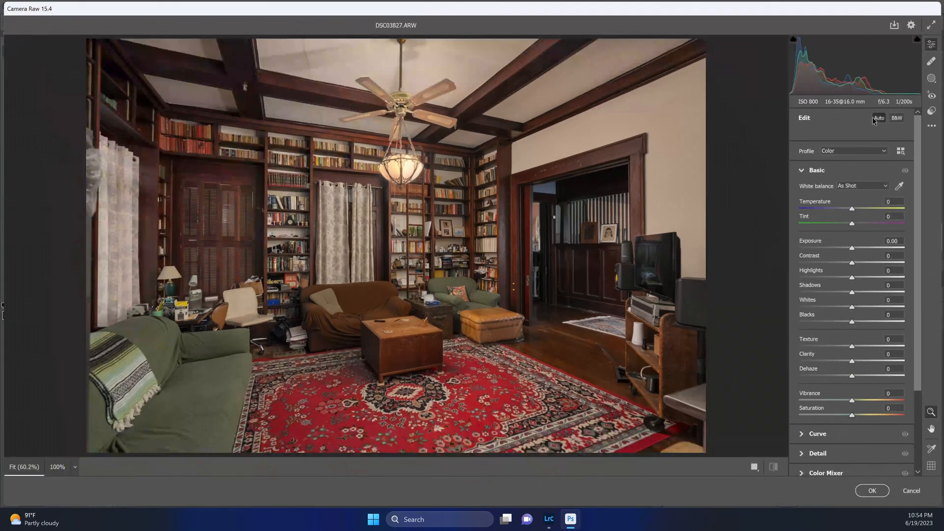
left_click(879, 118)
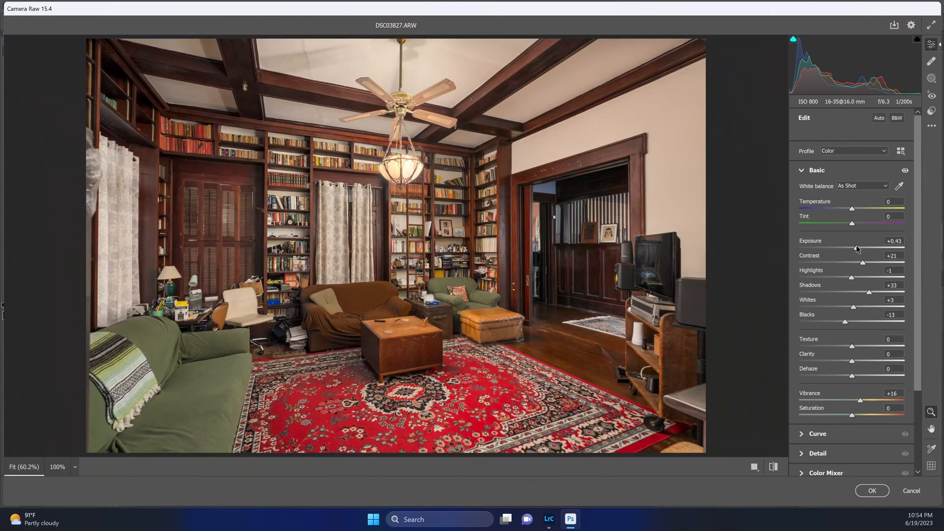
left_click_drag(857, 248, 856, 248)
key("Return")
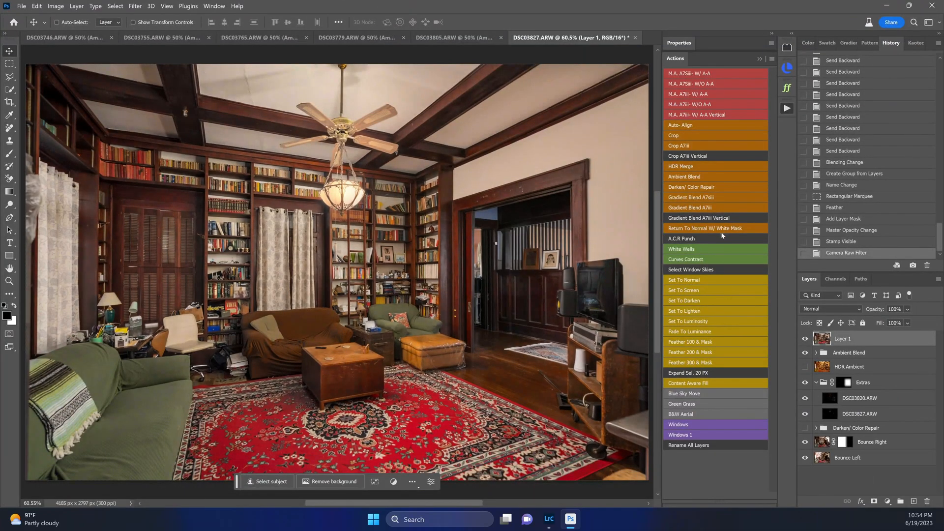
Add two Curves Contrast layers with the recorded action and save the image.
left_click(718, 260)
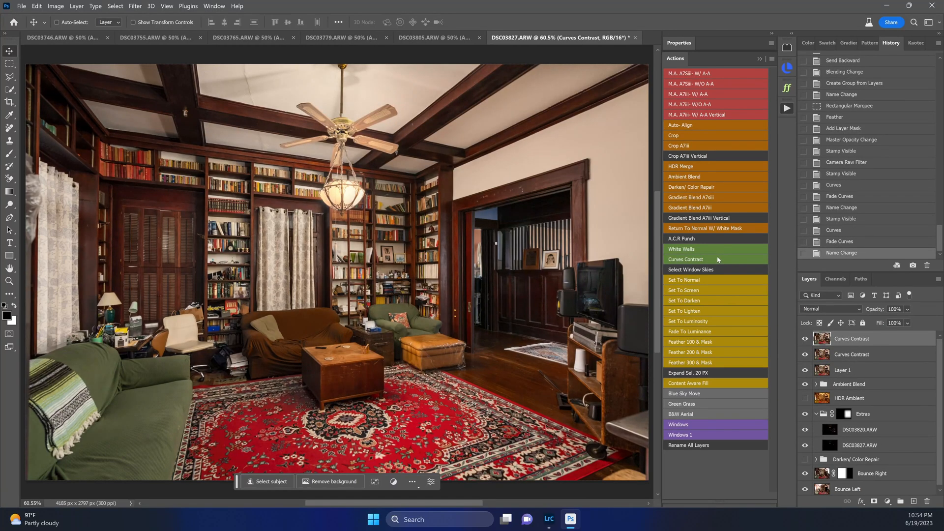
key("ctrl+s")
Erase the thin rod lying on the wooden floor beside the TV shelf with the Remove tool at size 20, and save the image.
left_click_drag(574, 393, 608, 388)
key("j")
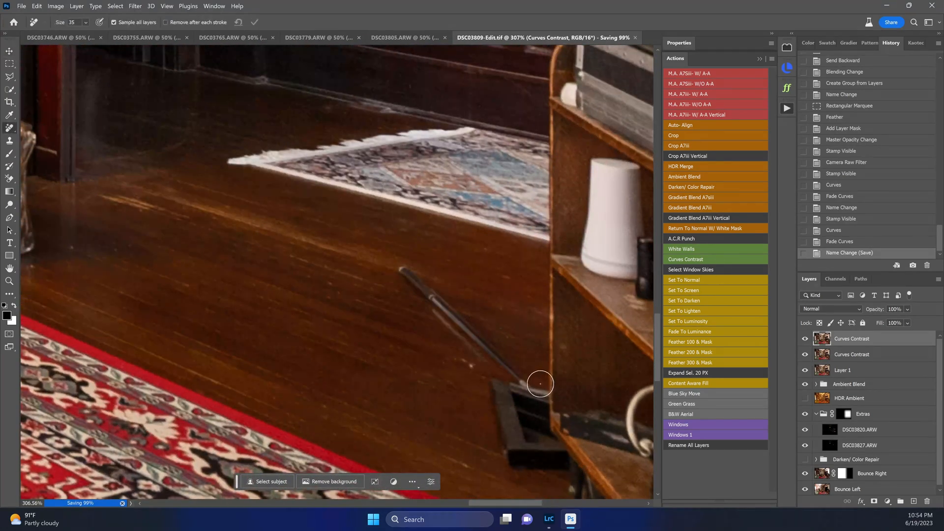
key("bracketleft")
key("bracketleft")
key("bracketleft")
mouse_move(552, 391)
left_mouse_down()
mouse_move(514, 382)
mouse_move(506, 362)
mouse_move(401, 268)
mouse_move(449, 319)
left_mouse_up()
left_click_drag(483, 355, 510, 379)
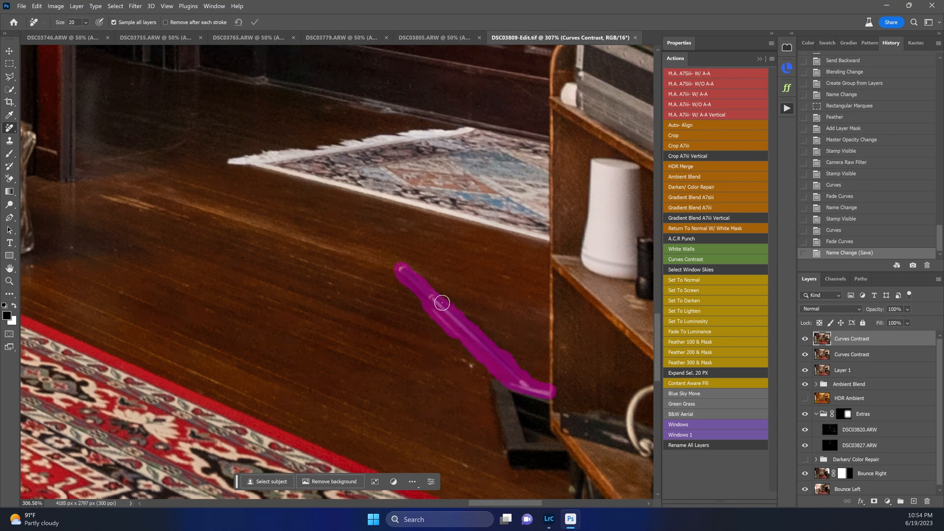
left_click_drag(409, 273, 406, 269)
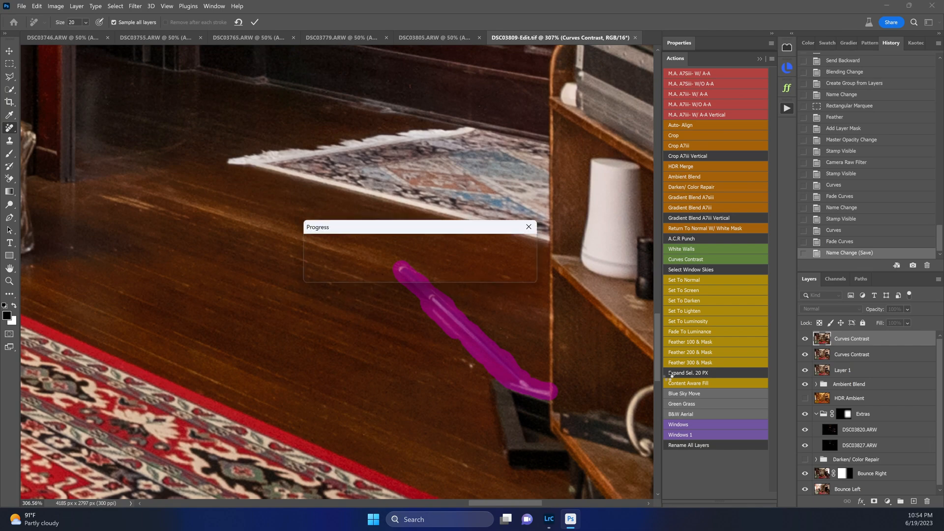
key("v")
key("ctrl+0")
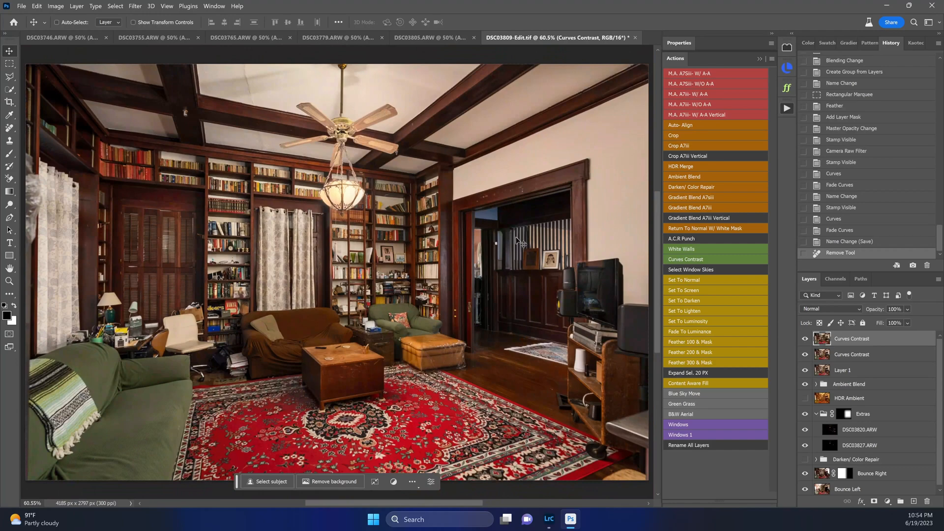
key("ctrl+s")
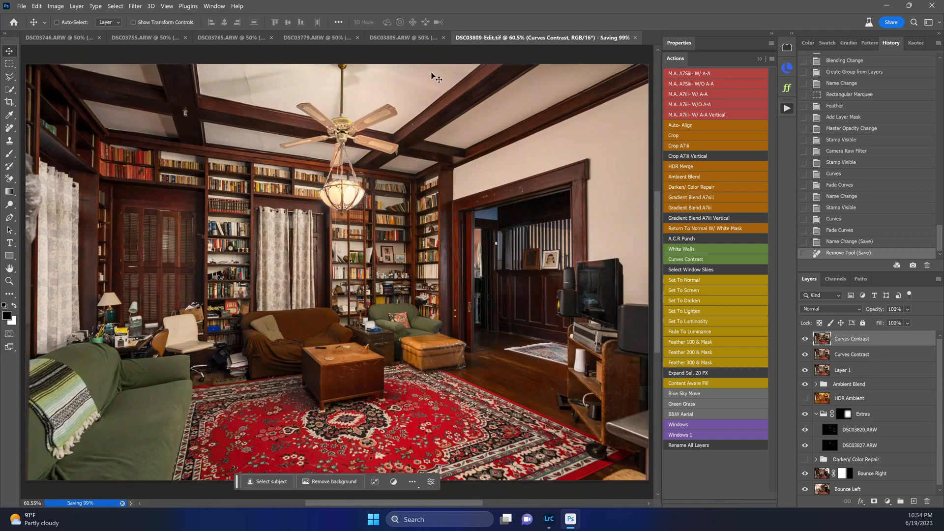
Switch to DSC03805, compare its Darken/ Color Repair group on and off, and leave the group hidden.
left_click(424, 40)
key("ctrl+0")
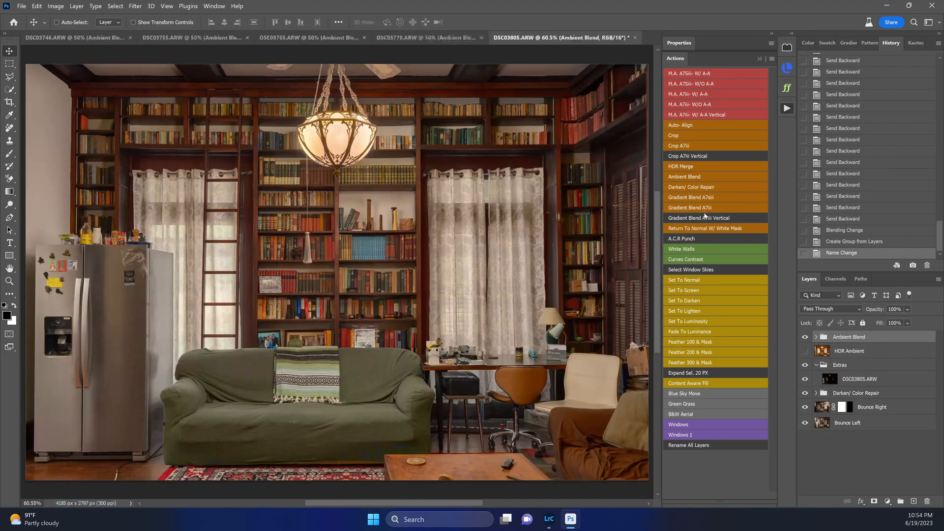
left_click(806, 394)
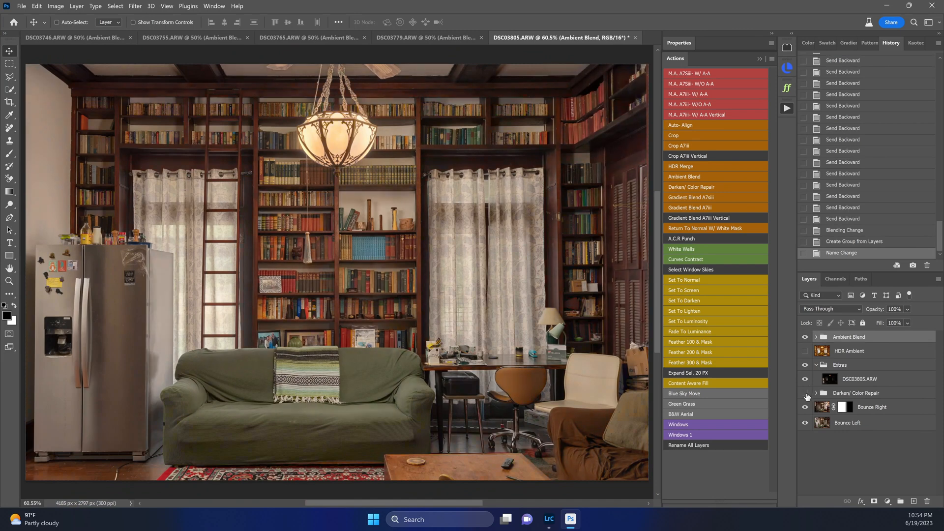
left_click(806, 394)
left_click(806, 394)
Set the Ambient Blend group's opacity to 50%, undoing the premature stamp of the visible layers.
key("5")
key("ctrl+shift+alt+e")
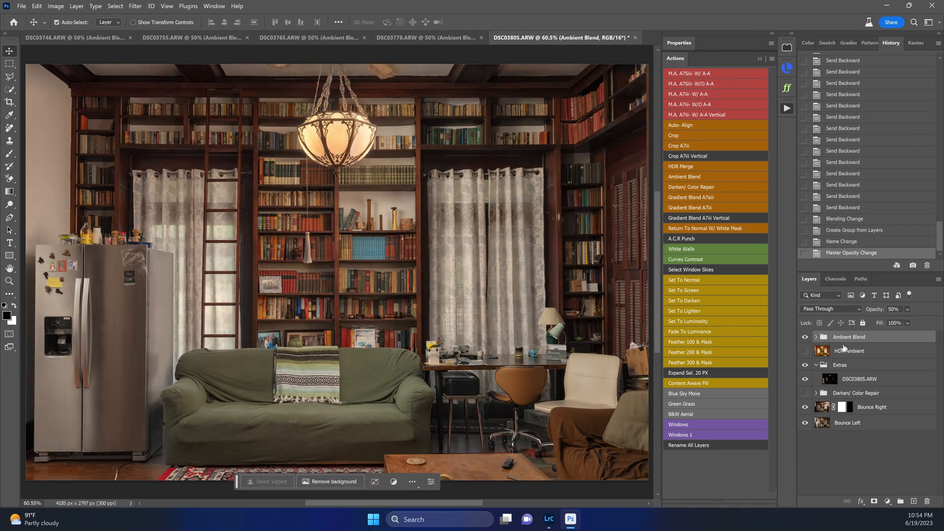
key("ctrl+z")
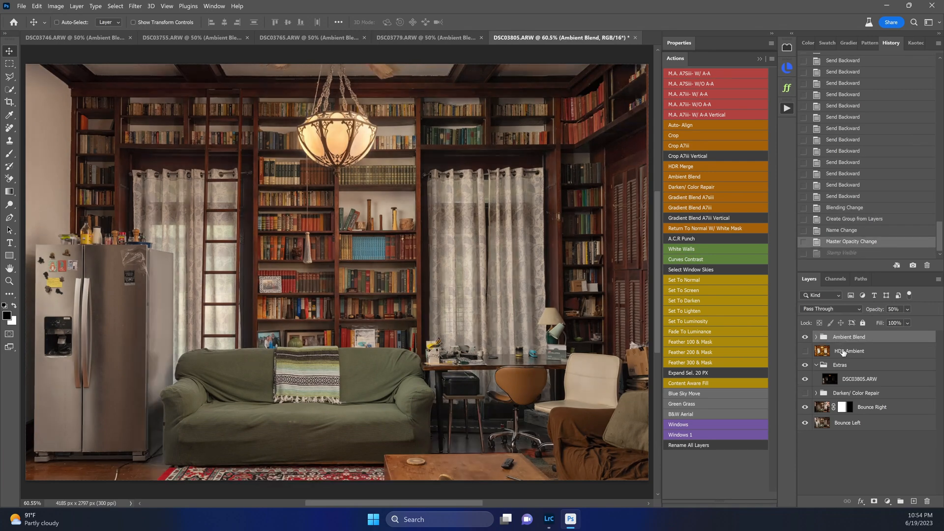
Add a layer mask to the Ambient Blend group and paint out the green sofa with a soft black brush at size 600.
left_click(876, 501)
key("b")
key("x")
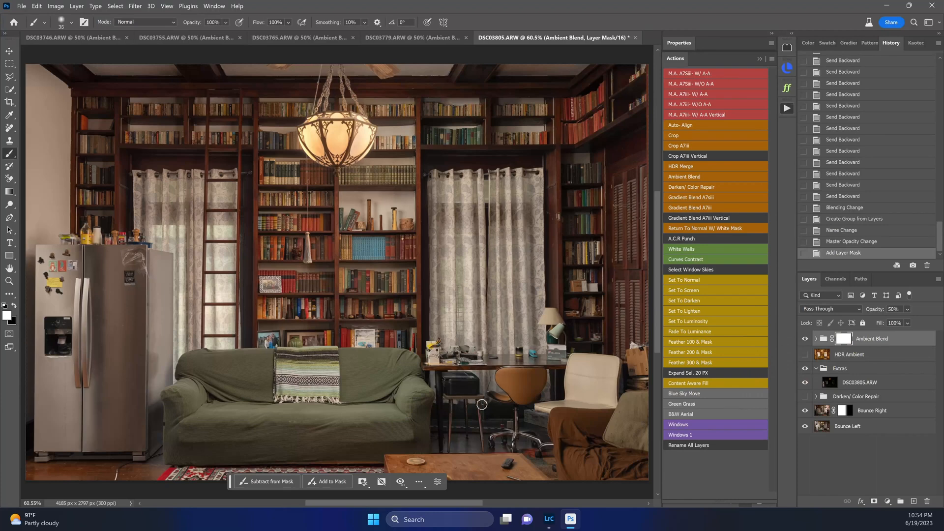
key("bracketright")
key("bracketright")
key("bracketright")
key("bracketright")
key("bracketright")
key("bracketright")
key("bracketright")
key("bracketright")
key("bracketright")
key("bracketright")
key("bracketright")
key("bracketright")
key("bracketright")
key("bracketright")
key("bracketright")
key("bracketright")
key("bracketright")
key("x")
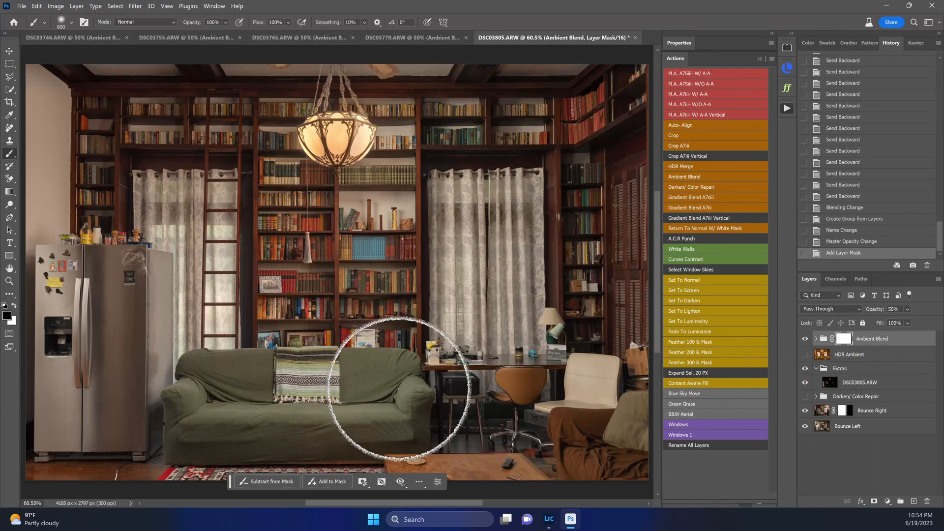
mouse_move(393, 391)
left_mouse_down()
mouse_move(240, 370)
mouse_move(215, 410)
mouse_move(315, 413)
mouse_move(243, 382)
left_mouse_up()
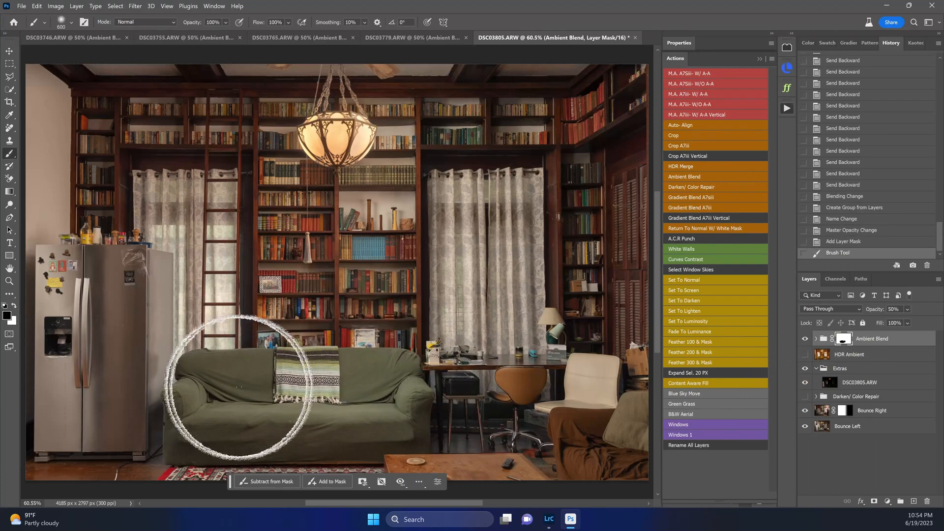
Mask the Ambient Blend group off the brown sofa, the central bookshelves and the right-hand shelves and shutters with brush sizes 600 to 900.
key("bracketright")
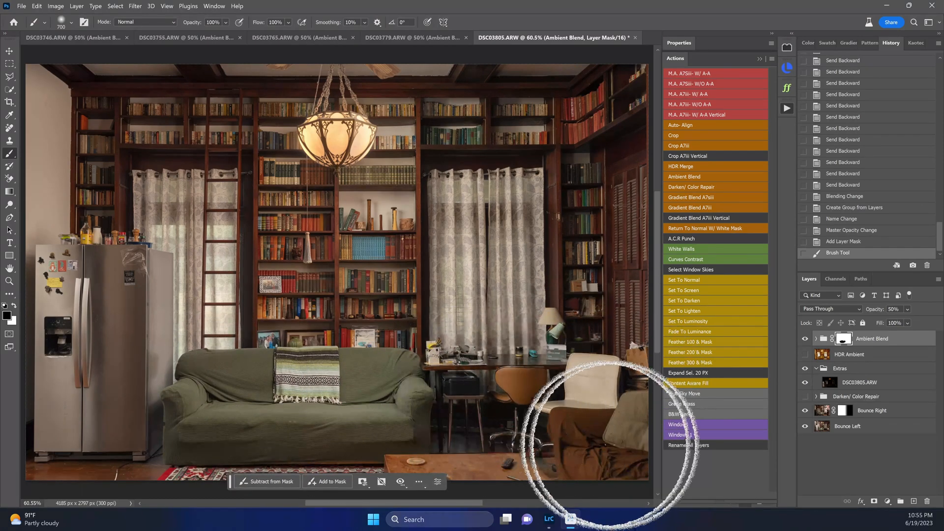
mouse_move(610, 445)
left_mouse_down()
mouse_move(405, 456)
mouse_move(550, 448)
left_mouse_up()
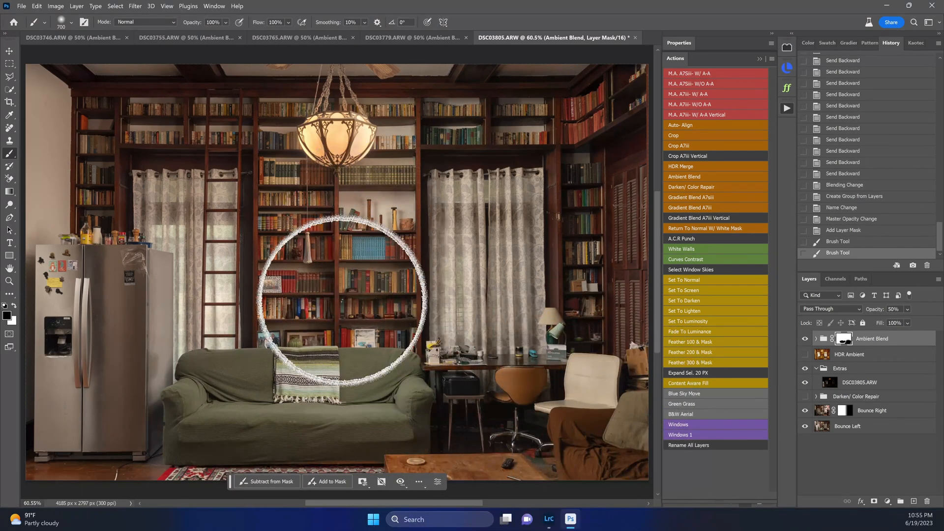
mouse_move(343, 301)
left_mouse_down()
mouse_move(300, 238)
mouse_move(292, 113)
mouse_move(312, 190)
mouse_move(368, 113)
mouse_move(306, 150)
mouse_move(408, 101)
left_mouse_up()
key("bracketleft")
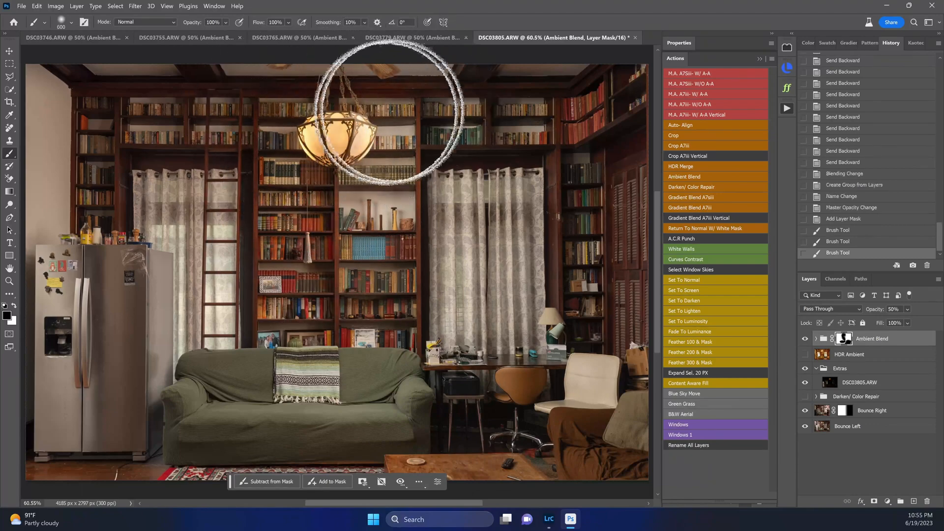
mouse_move(632, 114)
left_mouse_down()
mouse_move(651, 165)
mouse_move(612, 282)
mouse_move(607, 350)
left_mouse_up()
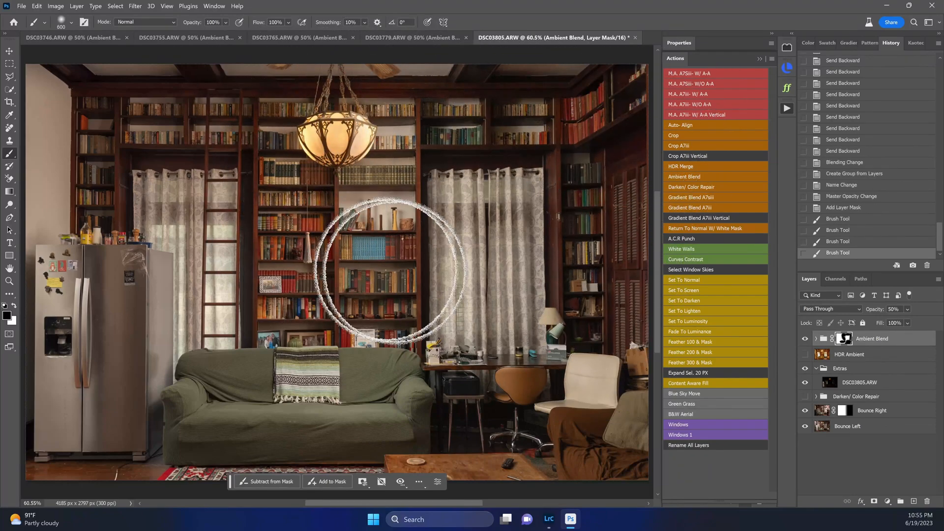
key("bracketright")
key("bracketright")
key("bracketright")
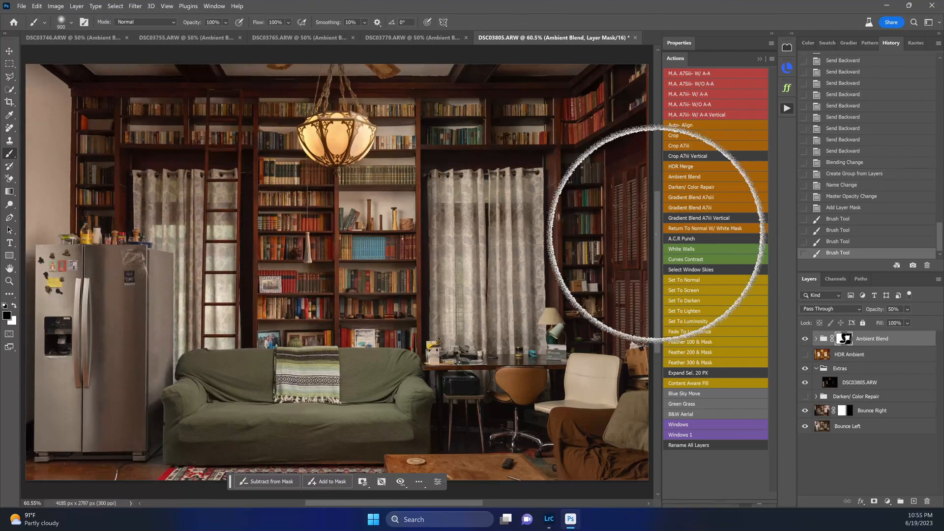
mouse_move(656, 234)
left_mouse_down()
mouse_move(631, 388)
mouse_move(611, 445)
left_mouse_up()
Compare the Ambient Blend mask on and off, and paint out the lower part of the room from the brown sofa to the refrigerator.
left_click(844, 339, "shift")
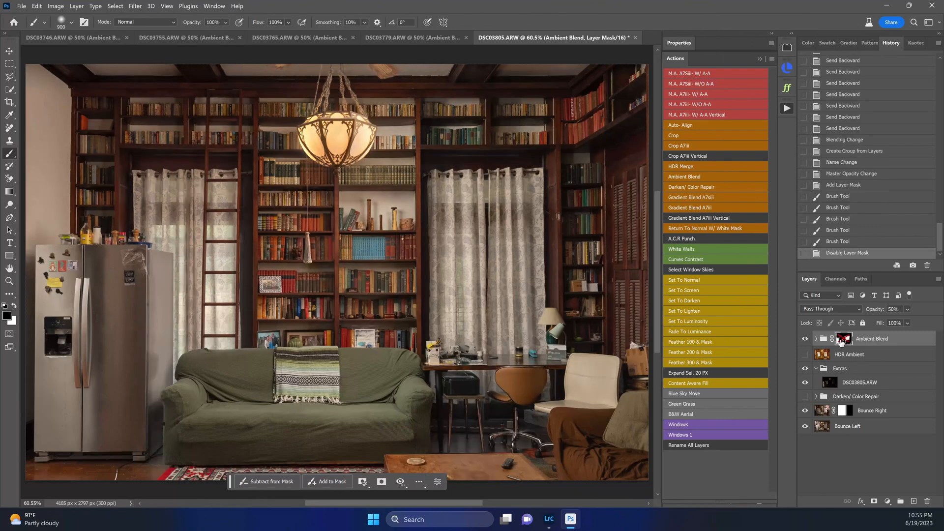
left_click(844, 339, "shift")
mouse_move(630, 388)
left_mouse_down()
mouse_move(504, 475)
mouse_move(434, 464)
mouse_move(270, 479)
mouse_move(57, 462)
left_mouse_up()
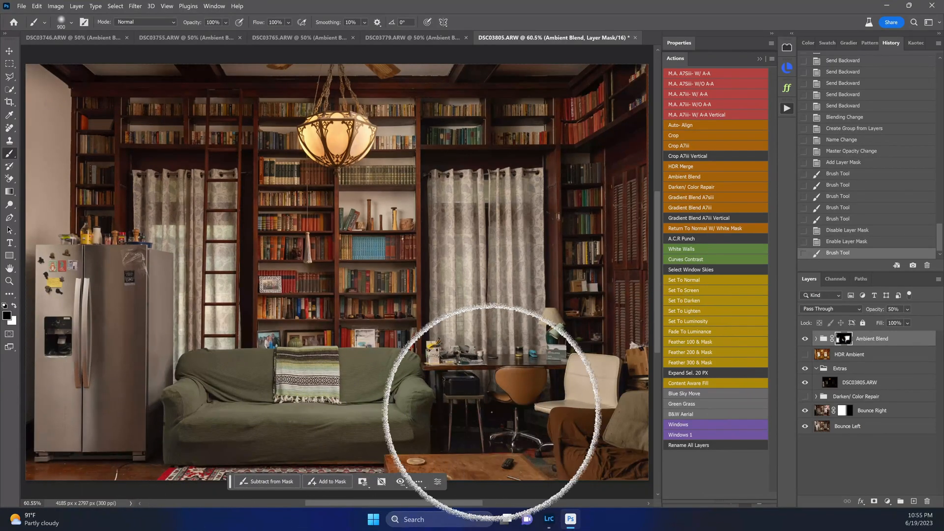
key("v")
Stamp the visible layers, run Curves Contrast, step back to its Fade Curves state, and run A.C.R Punch on that layer.
key("ctrl+alt+shift+e")
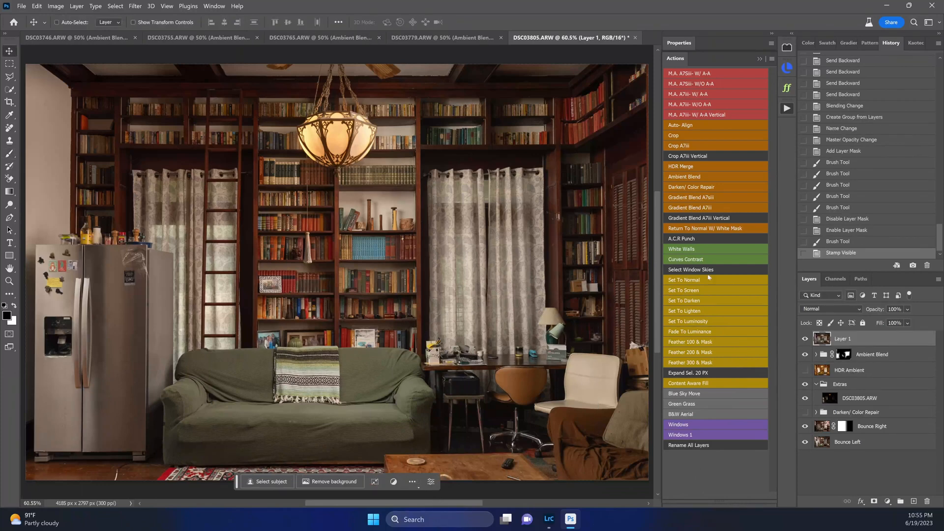
left_click(699, 261)
left_click(816, 243)
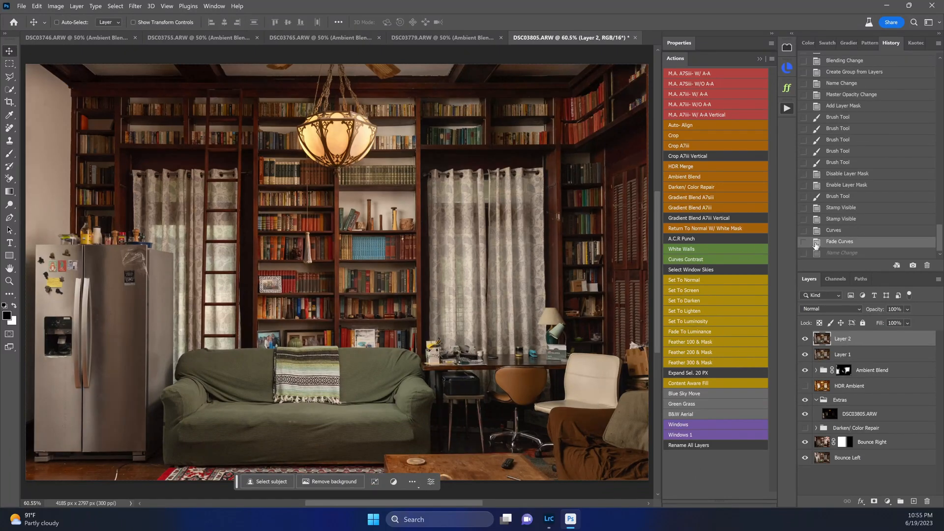
left_click(697, 240)
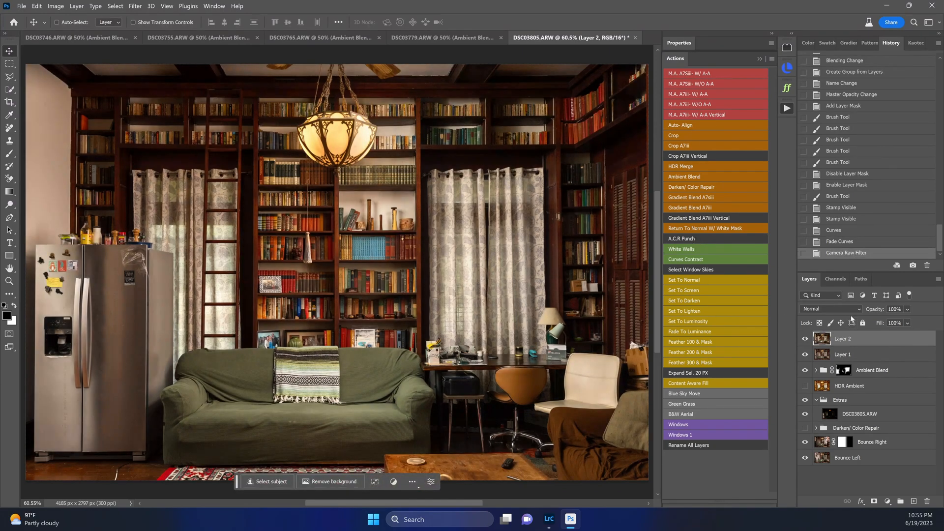
Reduce Layer 2's opacity to 72% and compare the image with that layer hidden and shown.
left_click(908, 310)
left_click_drag(925, 323, 924, 322)
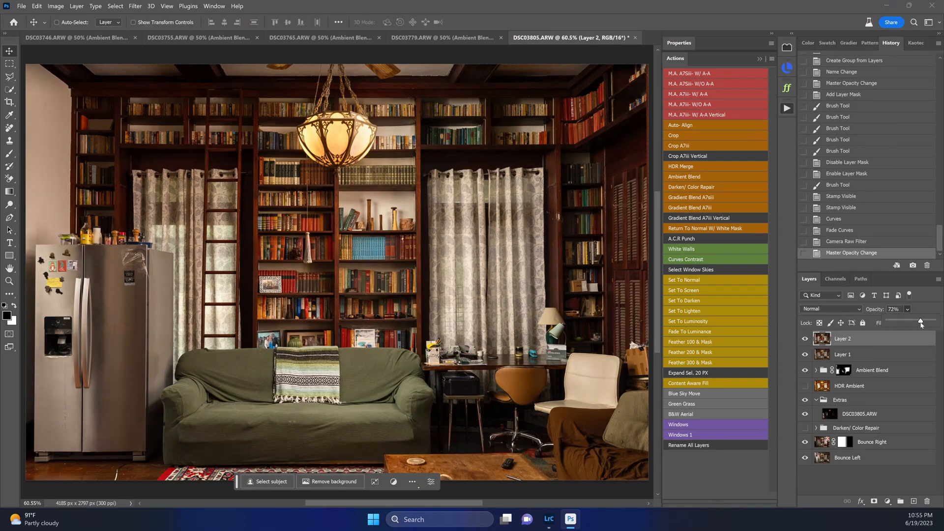
left_click(873, 345)
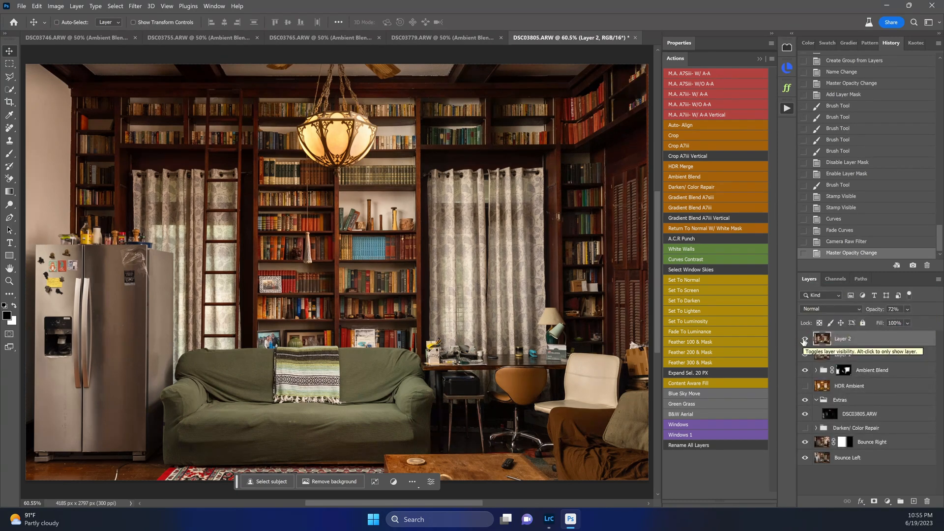
left_click(804, 340)
left_click(804, 341)
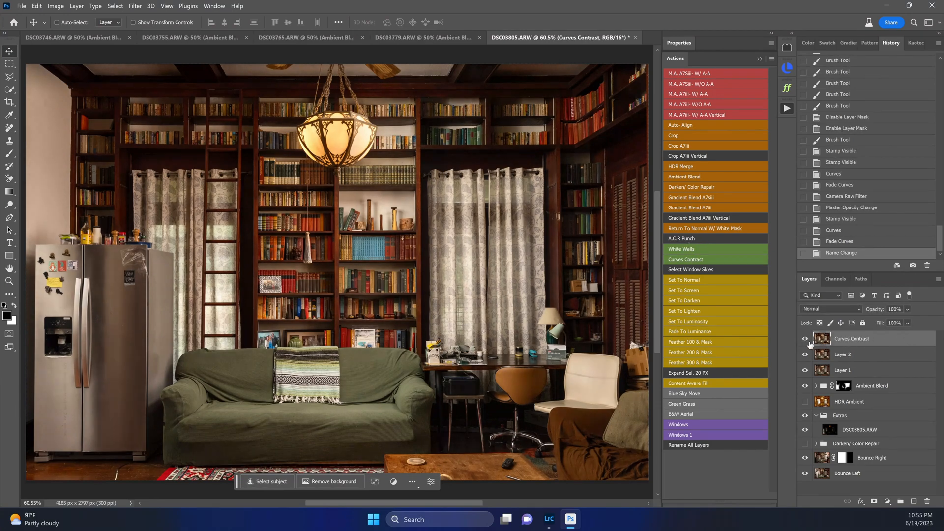
Add another Curves Contrast layer, compare it on and off, and save the image.
left_click(810, 343)
left_click(810, 343)
key("ctrl+s")
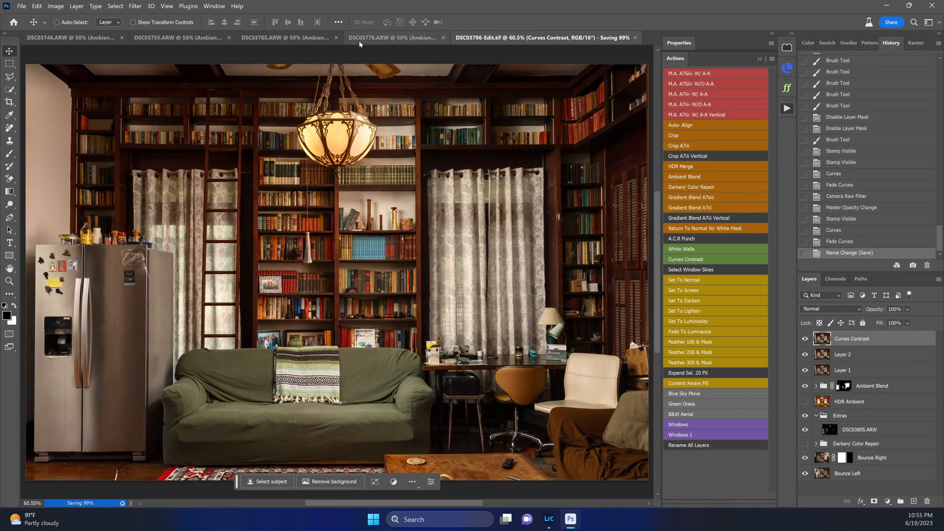
On the DSC03779 image, hide the Darken/ Color Repair group, compare Ambient Blend off and on, and set that group's opacity to 72%.
left_click(370, 41)
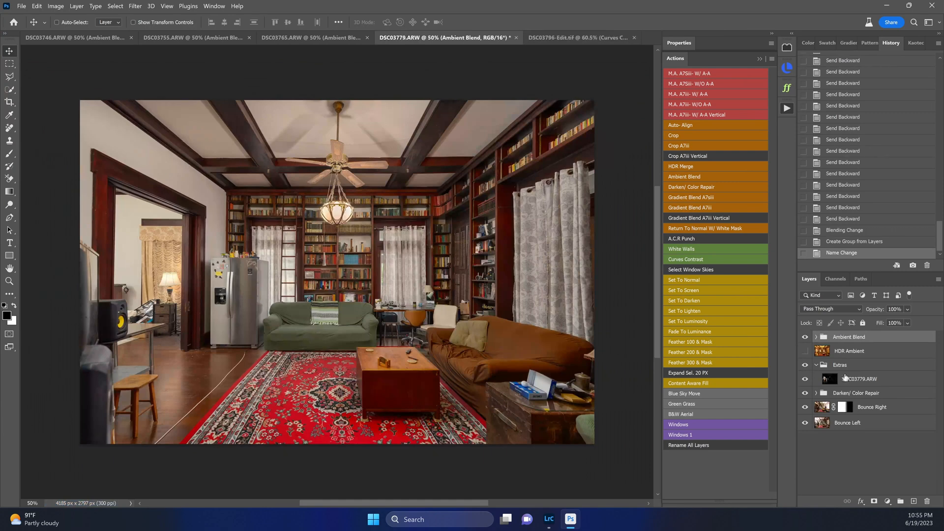
left_click(845, 378)
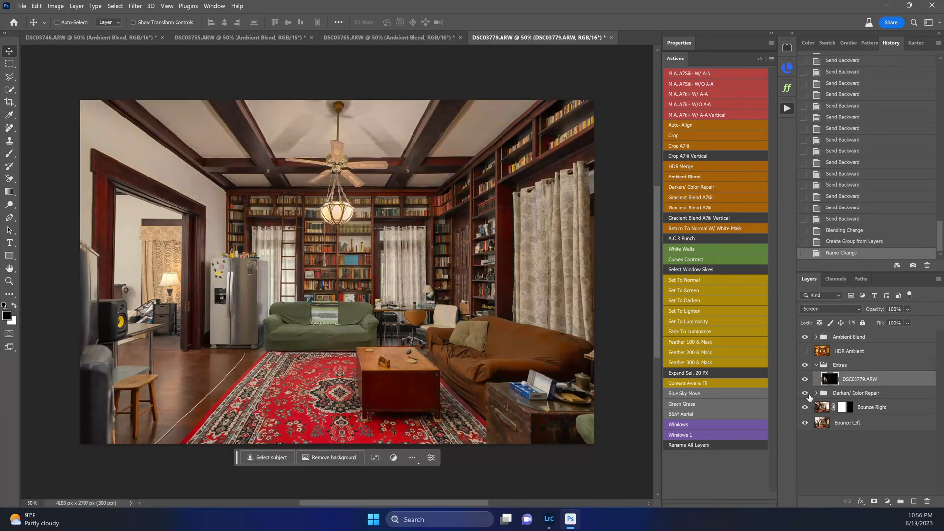
left_click(805, 393)
left_click(817, 341)
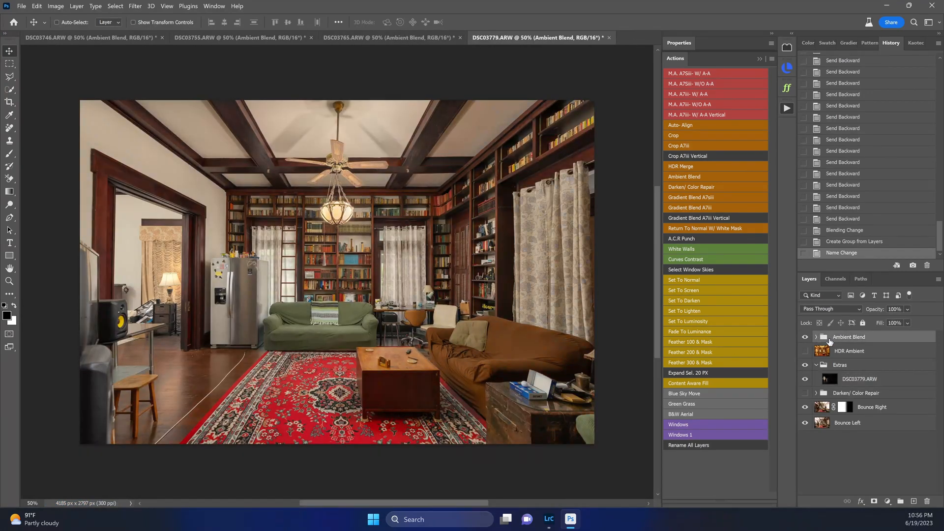
left_click(805, 338)
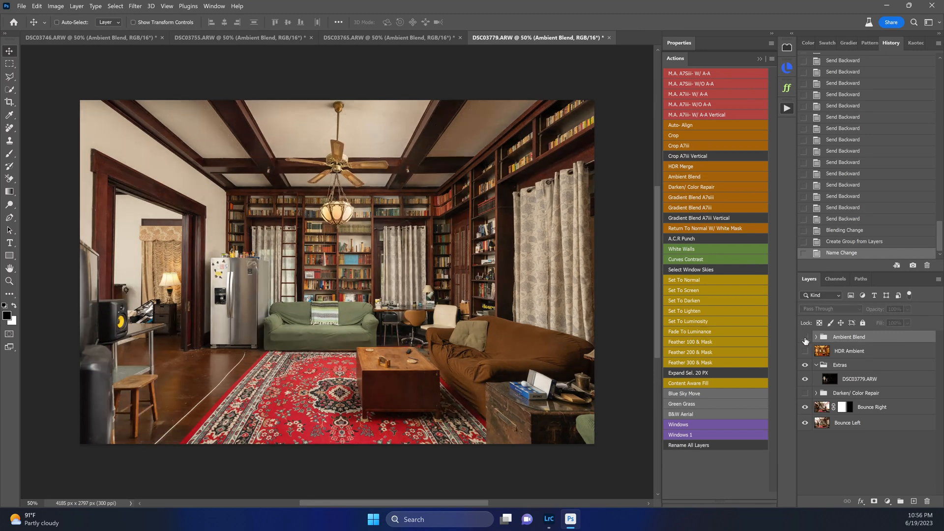
left_click(805, 338)
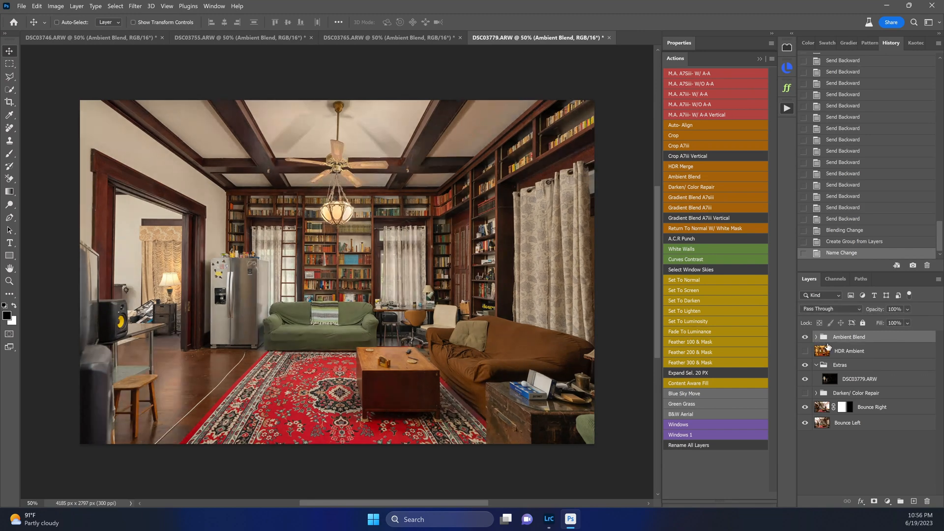
key("7")
key("2")
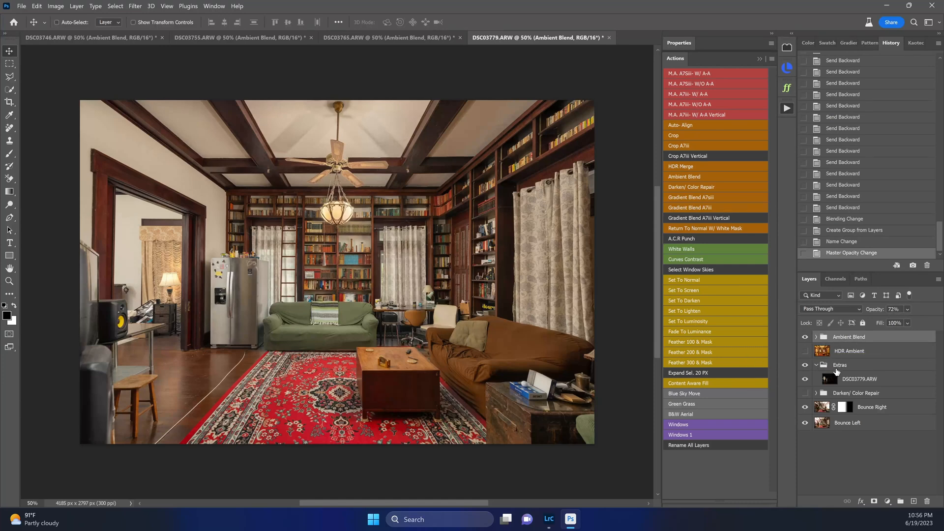
Select the image from its left edge to the green sofa and mask the Extras group with Feather 300 & Mask.
left_click(837, 367)
left_click(806, 380)
left_click(807, 380)
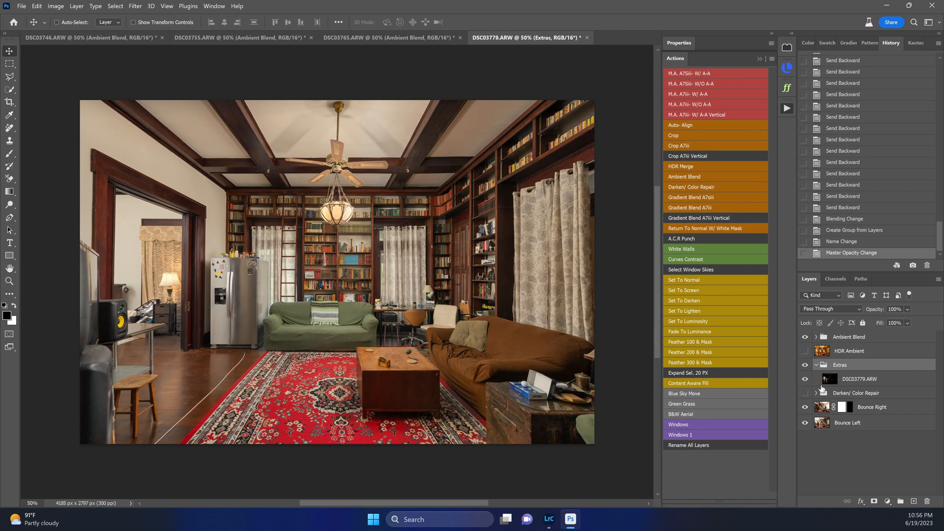
key("m")
left_click_drag(221, 242, 349, 231)
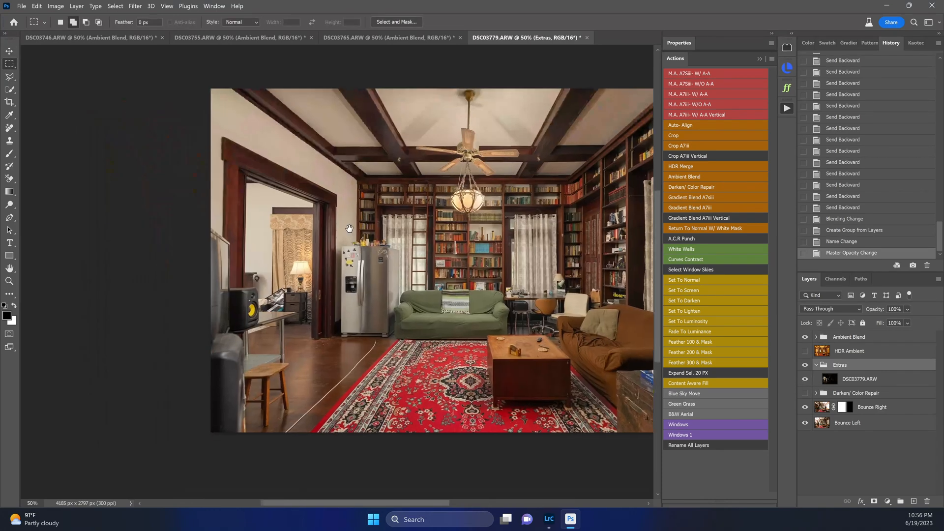
left_click_drag(148, 94, 399, 450)
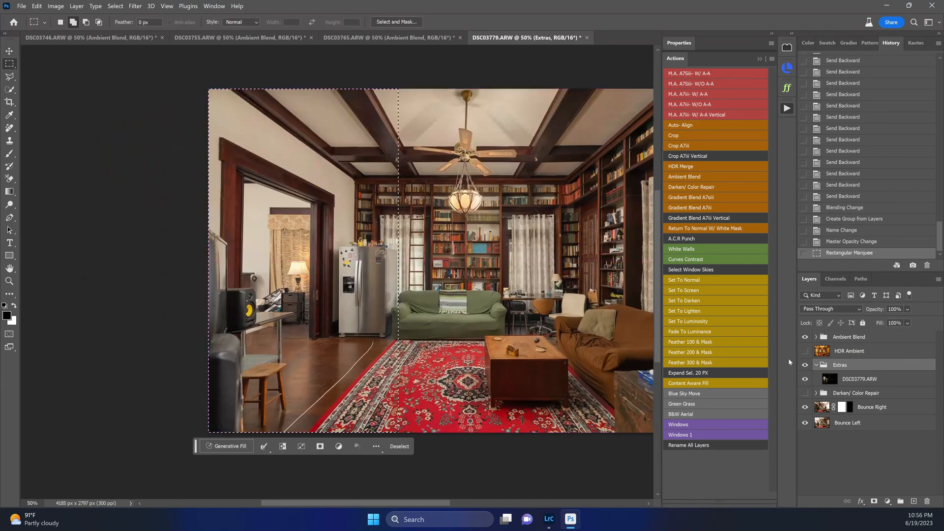
left_click(722, 362)
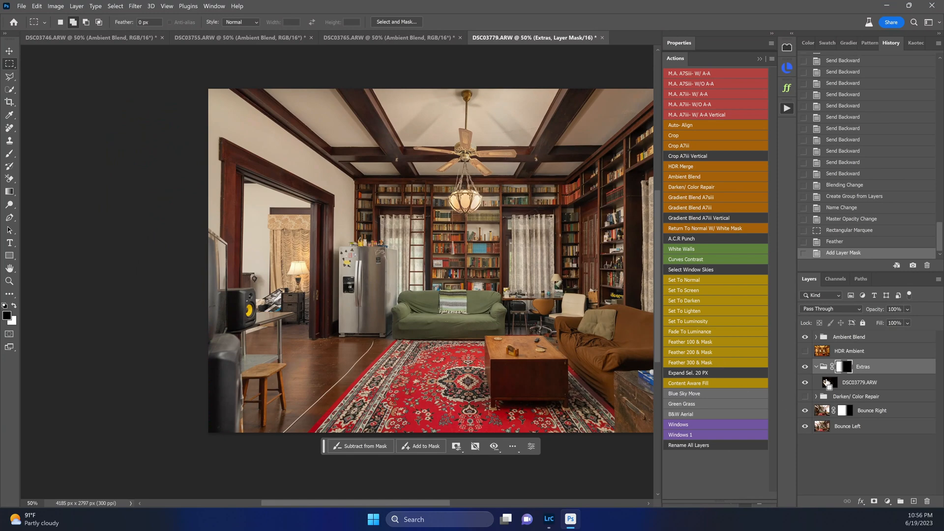
Compare the image with the Extras group hidden and shown, and with its layer mask disabled and enabled.
key("ctrl+0")
left_click(805, 367)
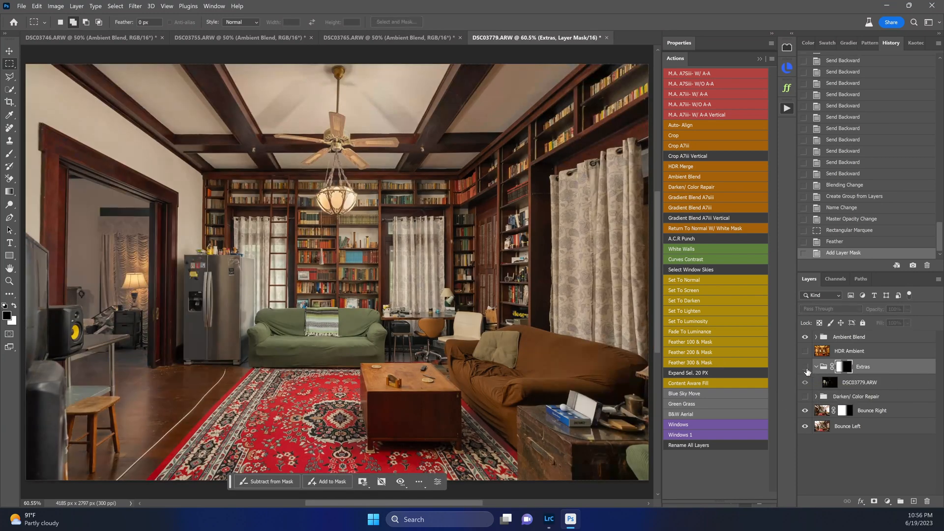
left_click(805, 367)
left_click(846, 368, "shift")
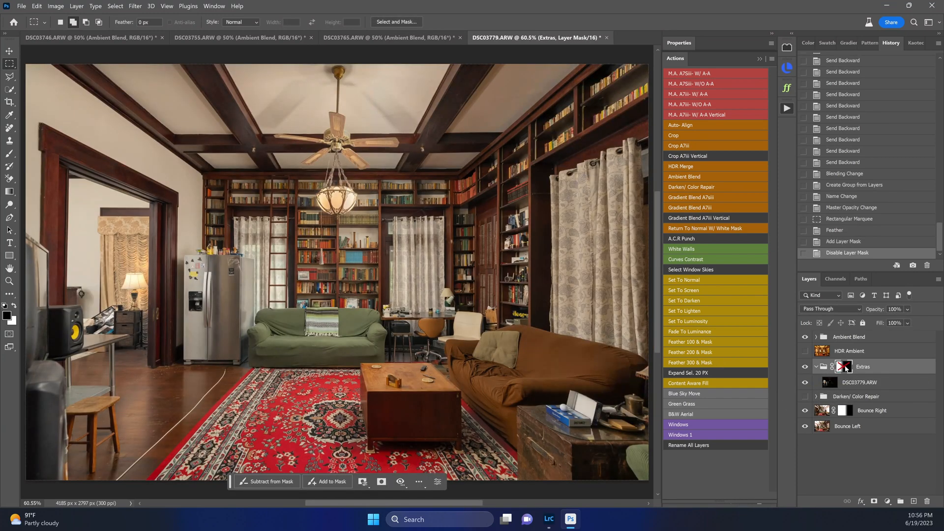
left_click(846, 368, "shift")
key("v")
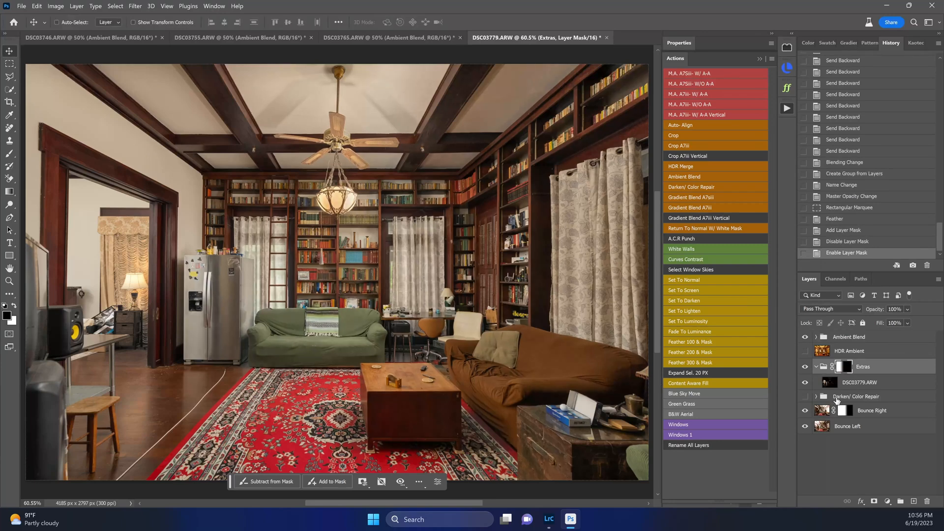
left_click(837, 397)
left_click(828, 367)
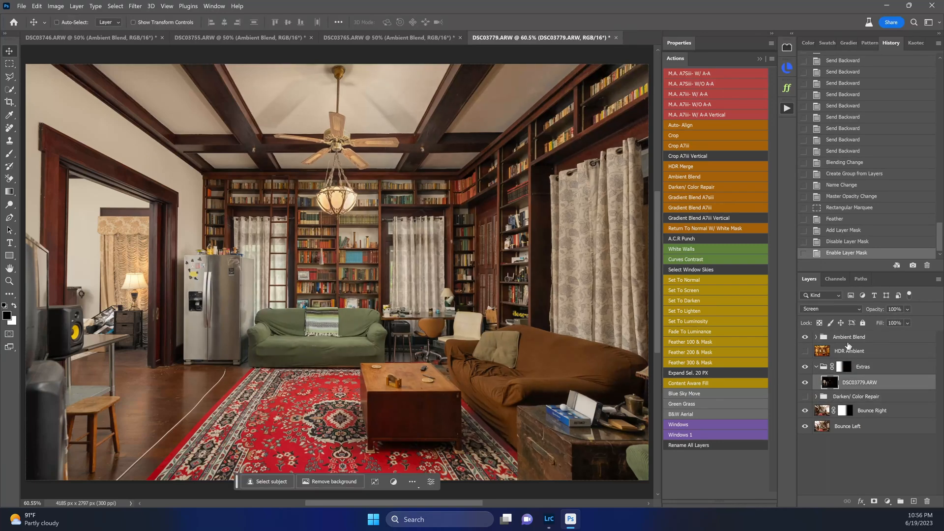
Add a layer mask to the Ambient Blend group and paint out the green sofa, the red rug and the coffee table area.
left_click(843, 339)
key("b")
left_click(875, 502)
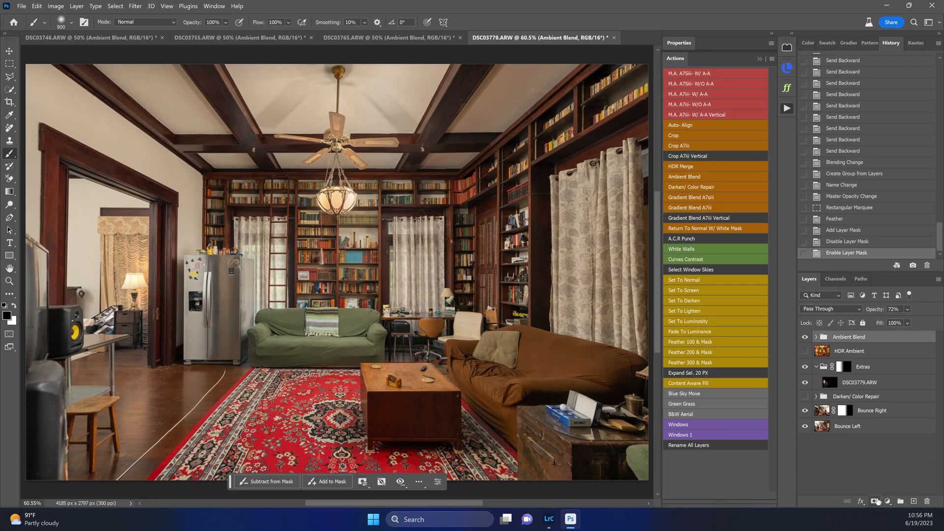
key("bracketleft")
key("bracketleft")
key("bracketleft")
key("bracketleft")
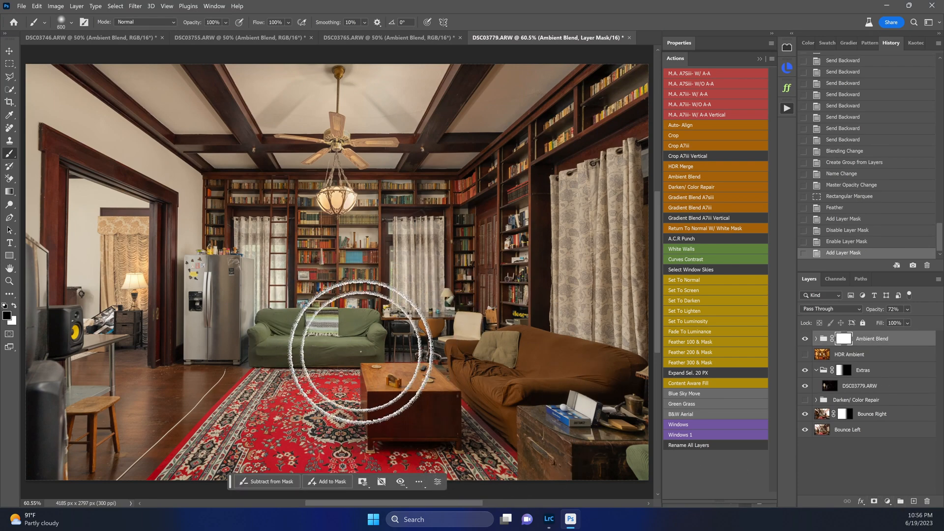
left_click(306, 342)
key("bracketright")
key("bracketright")
key("bracketright")
key("bracketright")
key("bracketright")
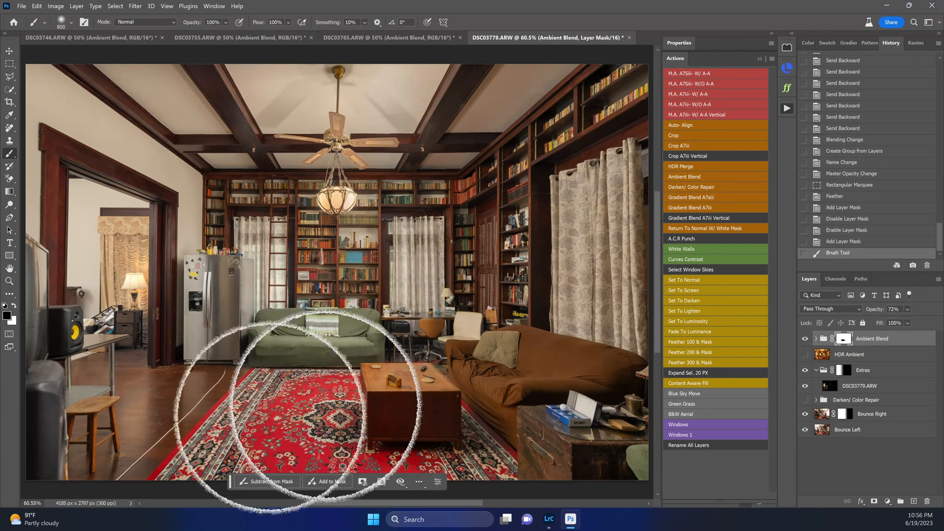
key("bracketleft")
key("bracketleft")
mouse_move(499, 386)
left_mouse_down()
mouse_move(591, 386)
mouse_move(352, 348)
mouse_move(437, 358)
left_mouse_up()
Paint out the central bookshelves, the brown sofa and large curtain area, and the middle window on the Ambient Blend mask.
key("bracketleft")
key("bracketleft")
key("bracketleft")
key("bracketleft")
key("bracketleft")
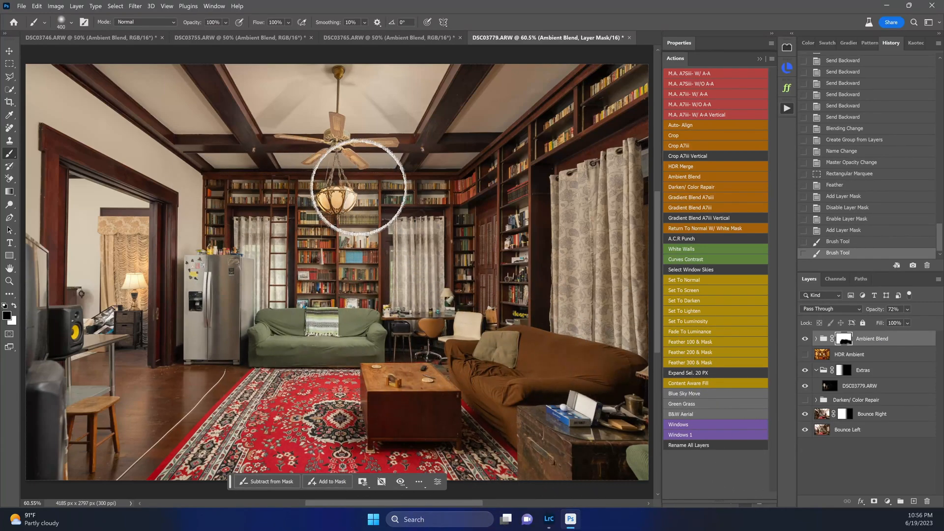
left_click(482, 326)
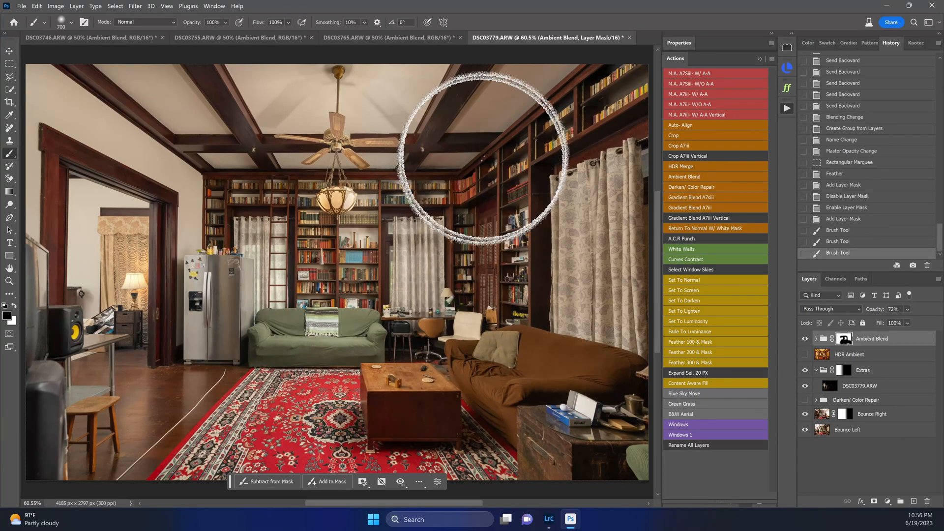
key("bracketright")
key("bracketright")
key("bracketright")
left_click_drag(614, 323, 615, 339)
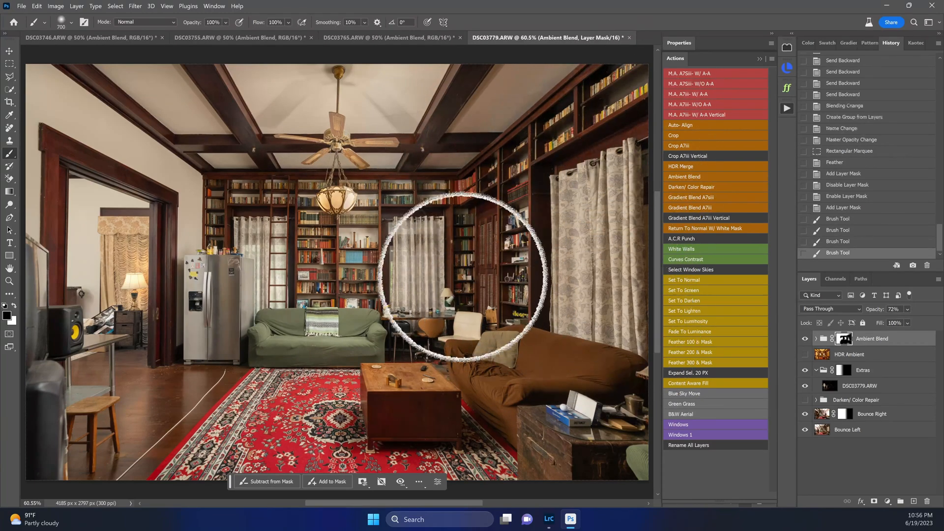
key("bracketleft")
key("bracketleft")
left_click_drag(417, 245, 418, 288)
key("bracketleft")
key("bracketleft")
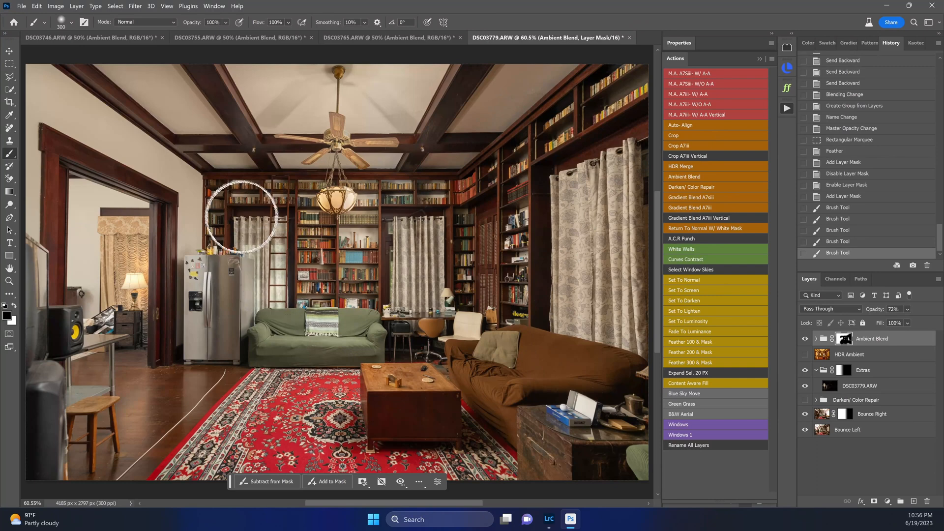
Paint out the window beside the refrigerator, the doorway to the adjoining room, and the stool and desk corner on the Ambient Blend mask.
mouse_move(242, 217)
left_mouse_down()
mouse_move(281, 256)
mouse_move(271, 211)
mouse_move(287, 288)
left_mouse_up()
mouse_move(104, 365)
left_mouse_down()
mouse_move(84, 280)
mouse_move(99, 284)
left_mouse_up()
key("bracketright")
key("bracketright")
key("bracketright")
key("bracketright")
mouse_move(124, 251)
left_mouse_down()
mouse_move(93, 287)
mouse_move(94, 216)
left_mouse_up()
left_click_drag(112, 318, 88, 329)
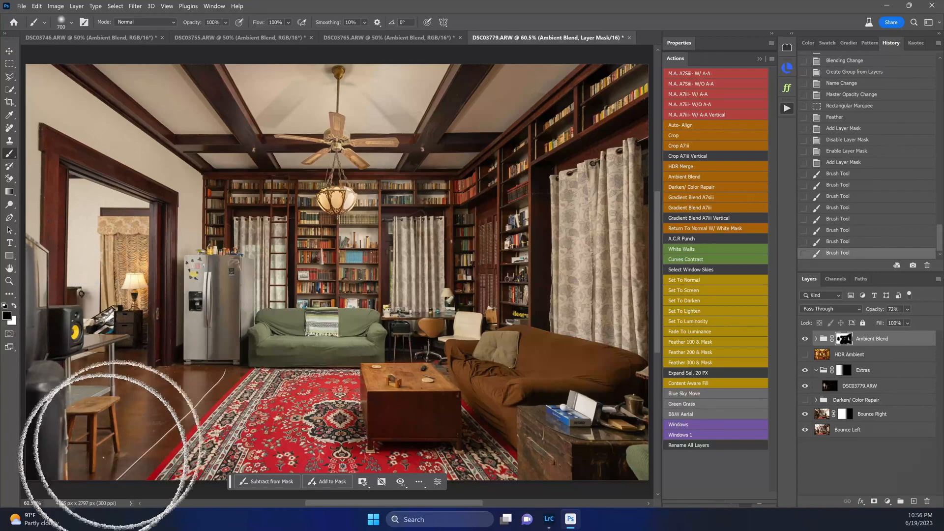
left_click_drag(48, 437, 114, 417)
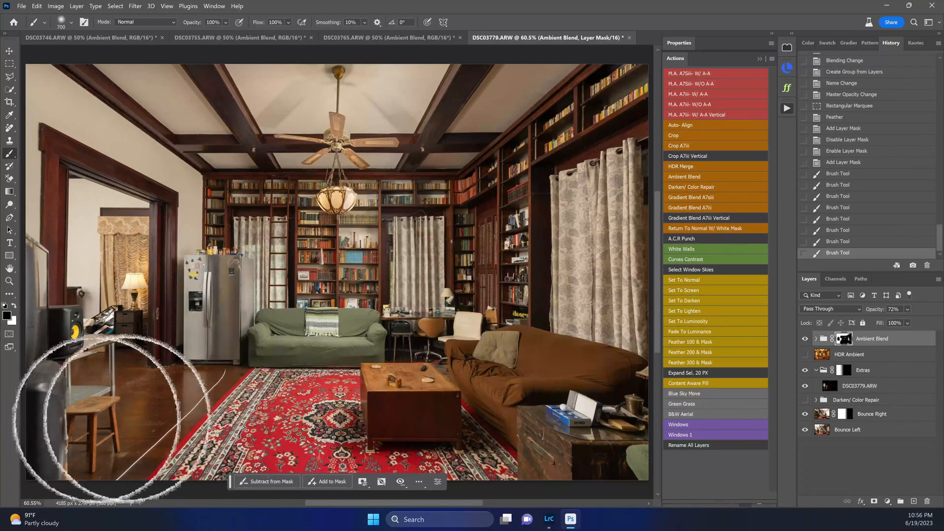
key("bracketleft")
key("bracketleft")
key("bracketleft")
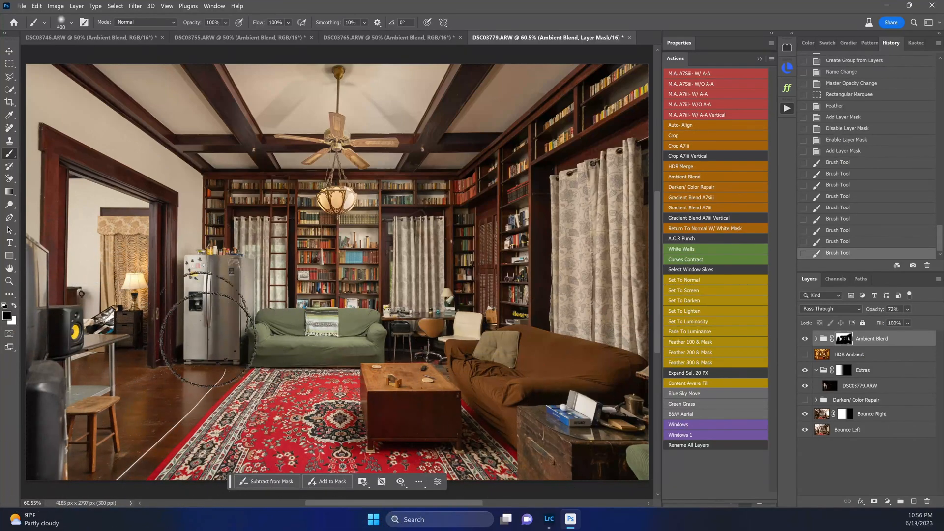
Paint out the upper bookshelves and the ceiling fan with its hanging light on the Ambient Blend mask using smaller brushes.
mouse_move(240, 207)
left_mouse_down()
mouse_move(219, 229)
mouse_move(366, 193)
mouse_move(436, 202)
left_mouse_up()
key("bracketleft")
left_click_drag(543, 150, 438, 199)
key("bracketleft")
mouse_move(332, 212)
left_mouse_down()
mouse_move(306, 141)
mouse_move(321, 133)
mouse_move(364, 155)
mouse_move(406, 161)
left_mouse_up()
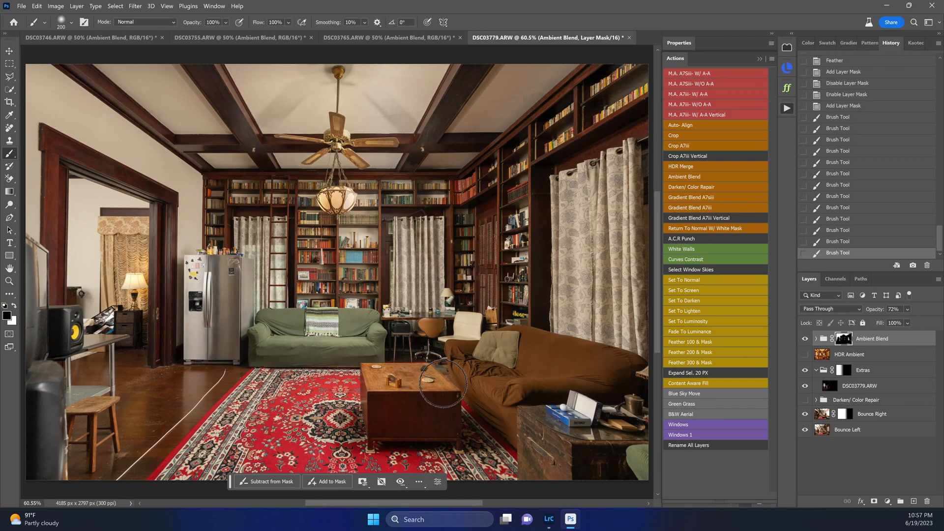
key("v")
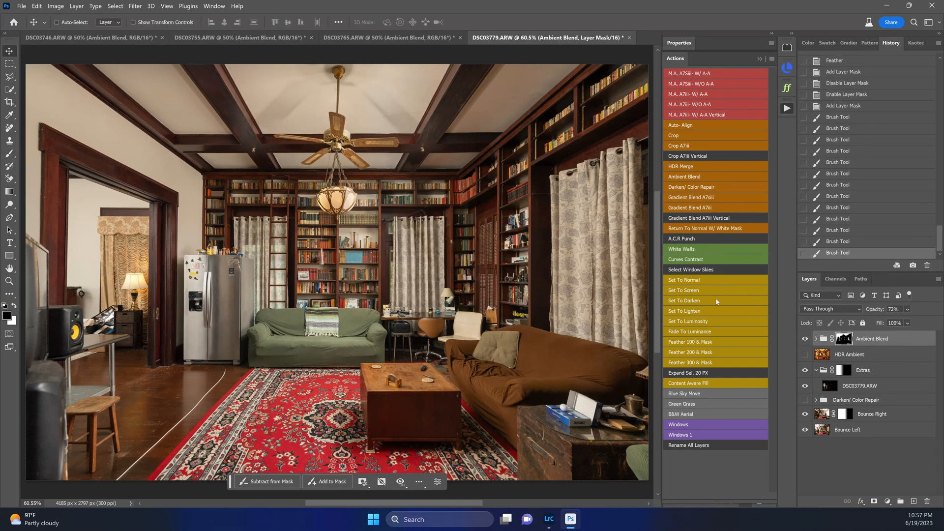
Run A.C.R Punch on the Ambient Blend mask and on a newly stamped layer of the visible image, setting the new layer to 60% opacity.
left_click(694, 239)
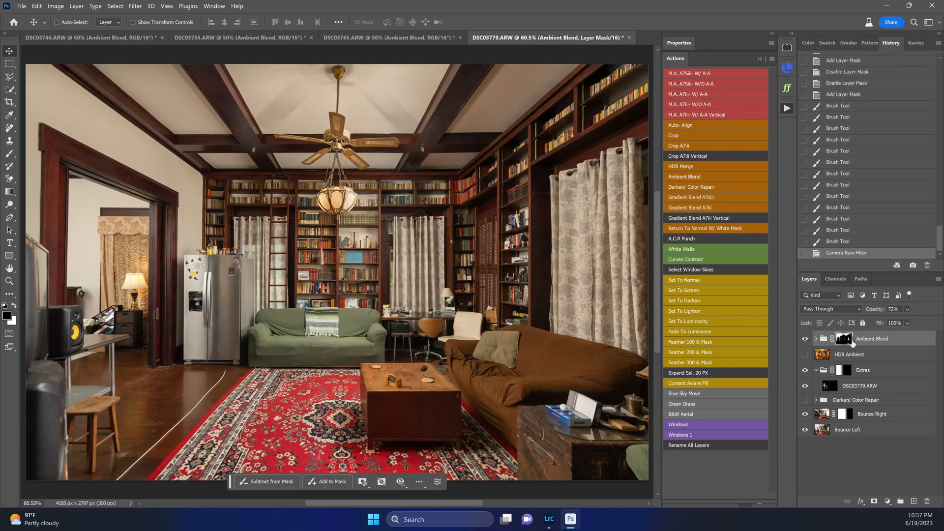
key("ctrl+shift+alt+e")
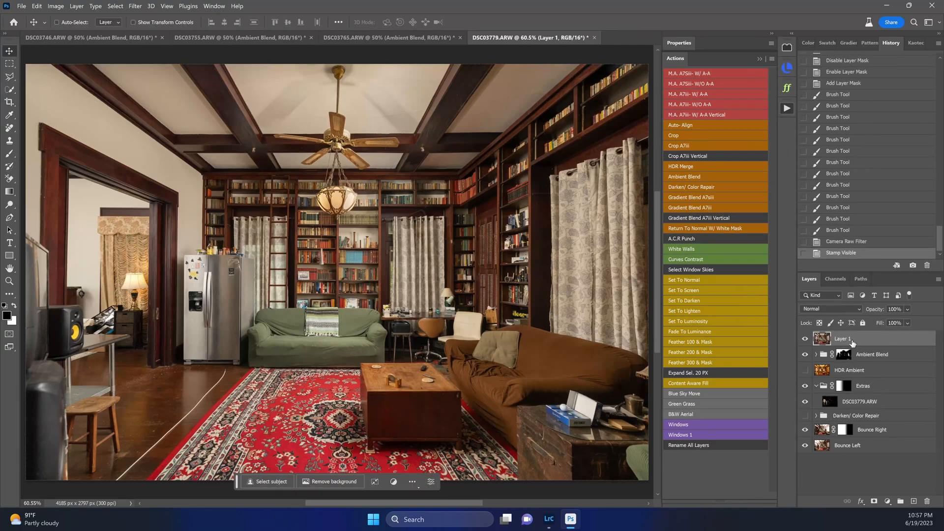
left_click(702, 240)
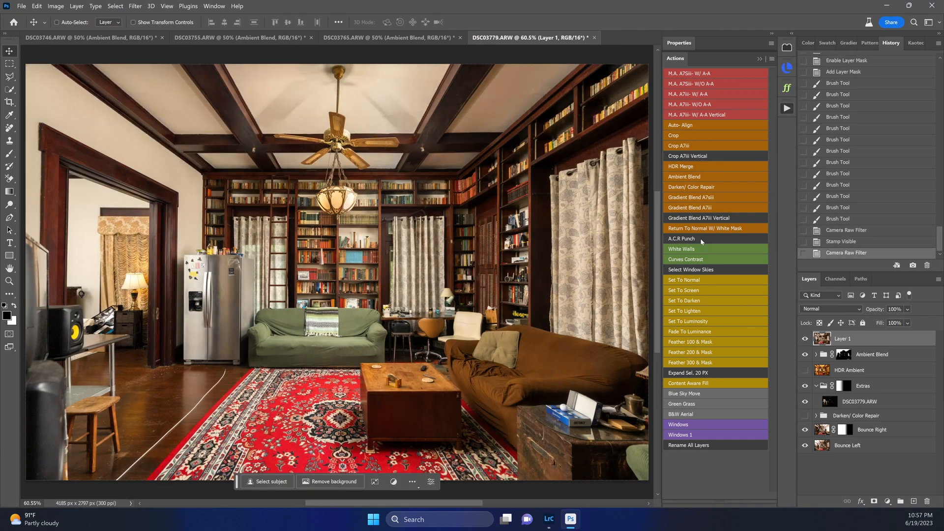
key("Down")
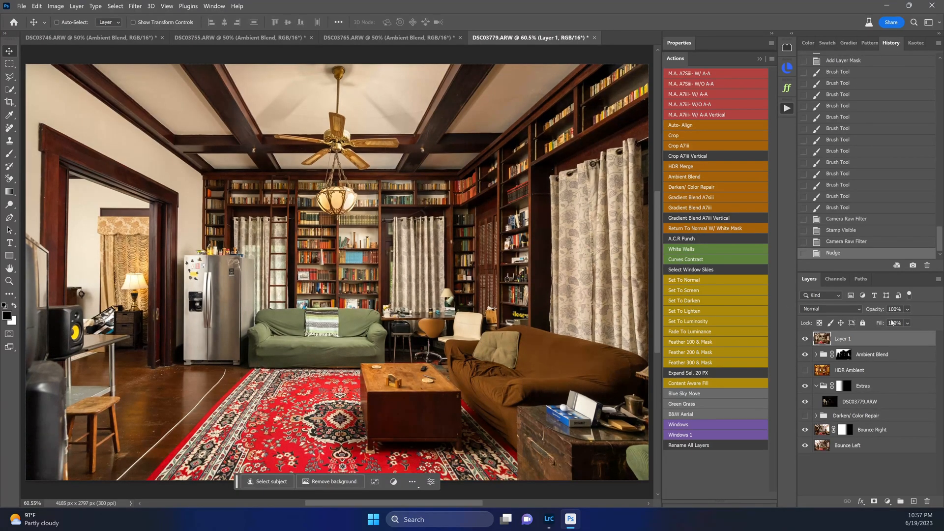
left_click(907, 310)
left_click_drag(922, 321, 919, 322)
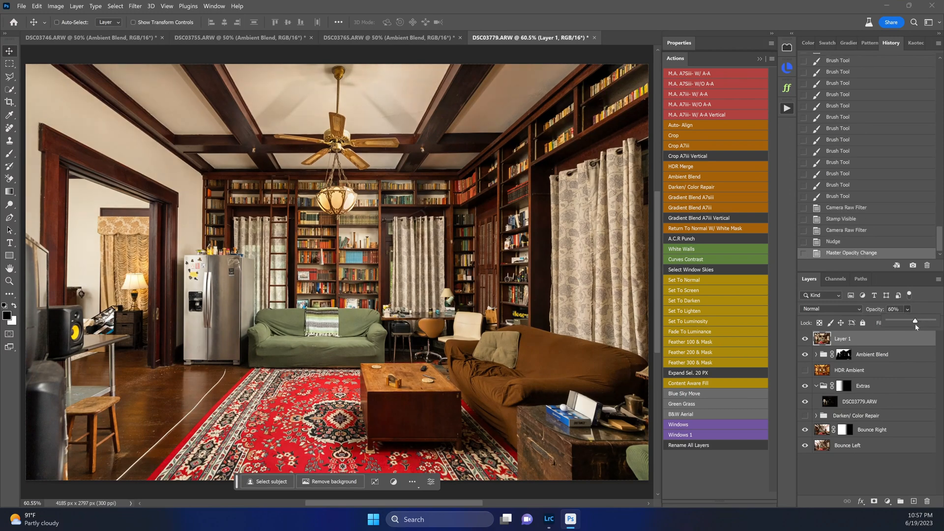
Compare the image with Layer 1 hidden and shown, then add a Curves Contrast layer and save the image.
left_click(807, 341)
left_click(808, 342)
left_click(807, 342)
left_click(807, 343)
left_click(724, 262)
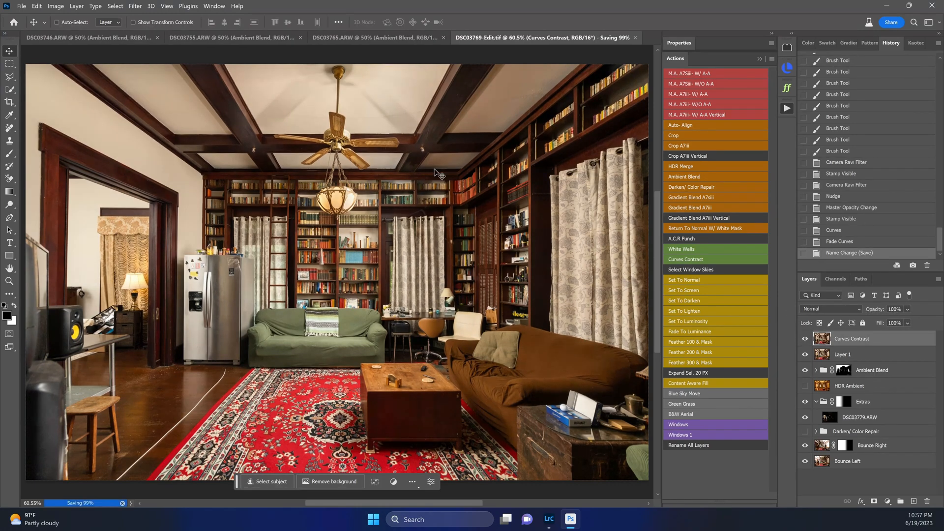
On the DSC03765 image, compare the Darken/ Color Repair group on and off, leave it hidden, and select the Ambient Blend group.
left_click(354, 37)
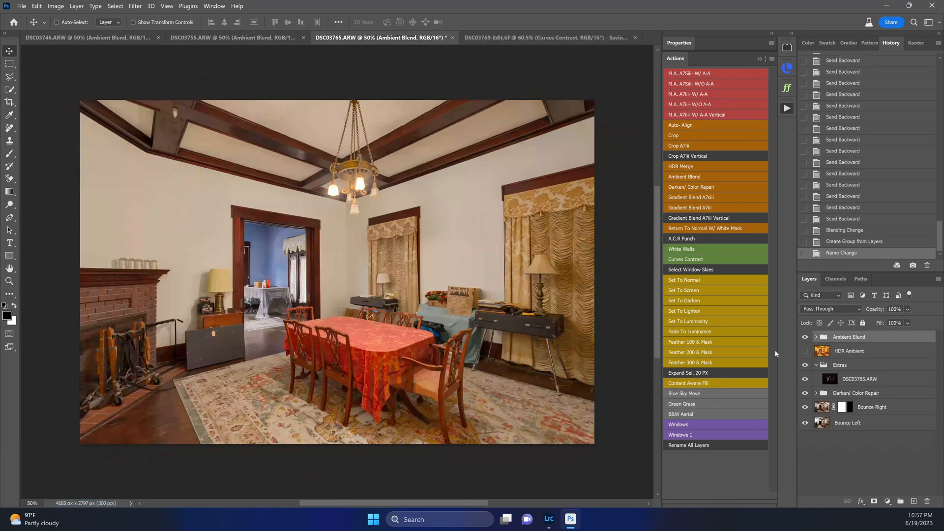
left_click(872, 370)
left_click(837, 396)
left_click(808, 395)
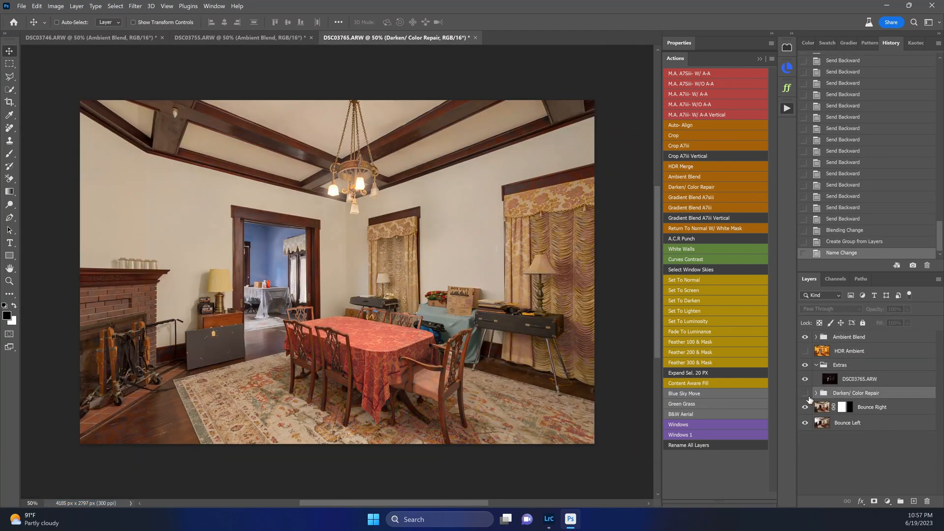
left_click(807, 395)
left_click(807, 395)
left_click(807, 395)
left_click(807, 394)
left_click(843, 338)
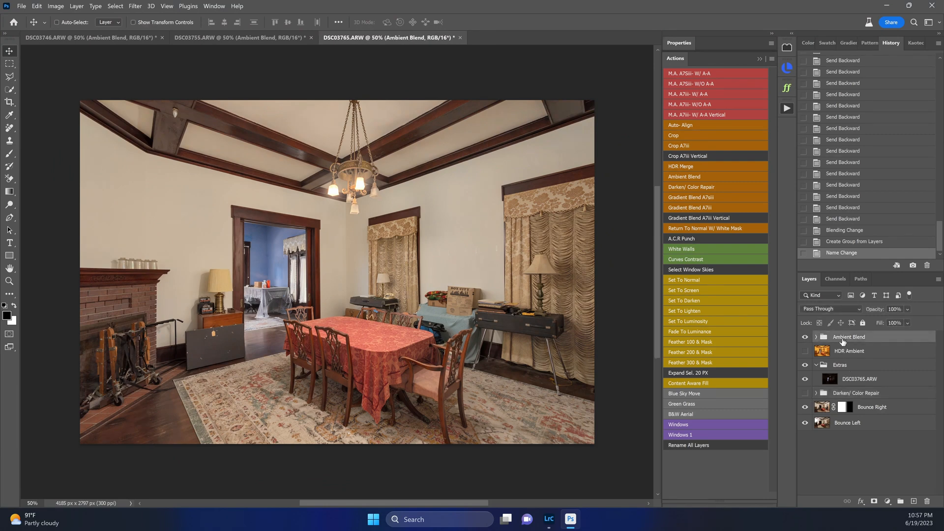
Set the Ambient Blend group's opacity to 50% and compare the image with the group hidden and shown.
key("5")
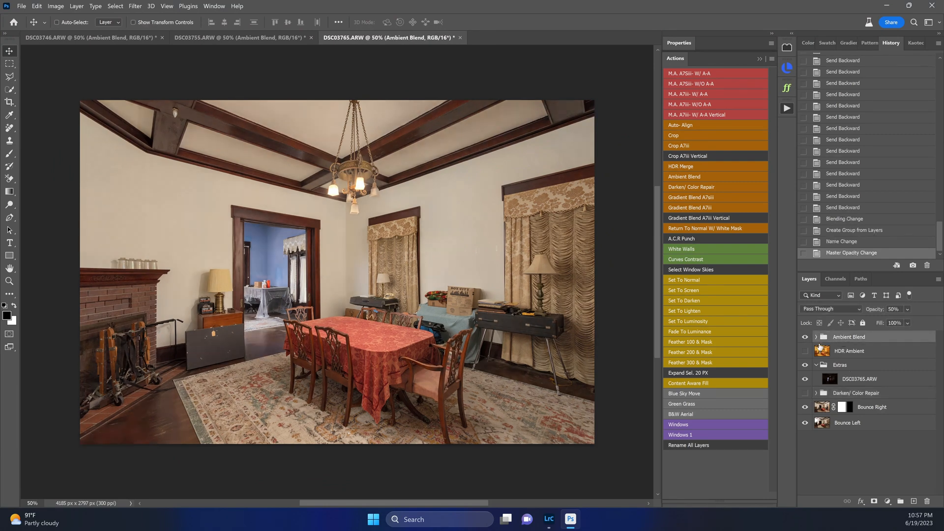
left_click(805, 337)
left_click(805, 337)
left_click(806, 337)
left_click(806, 337)
Compare the image with the Extras group and the Darken/ Color Repair group each switched on and off.
left_click(828, 366)
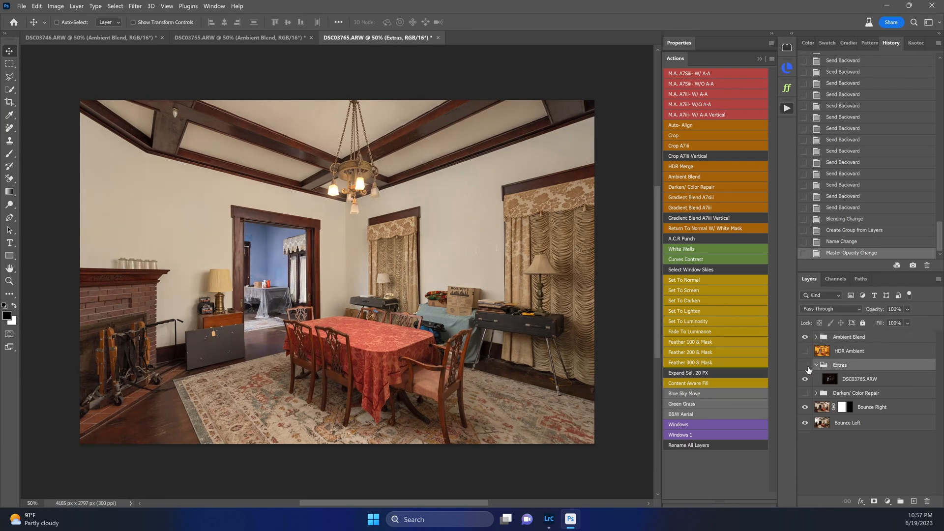
left_click(805, 365)
left_click(805, 365)
left_click(805, 398)
left_click(805, 398)
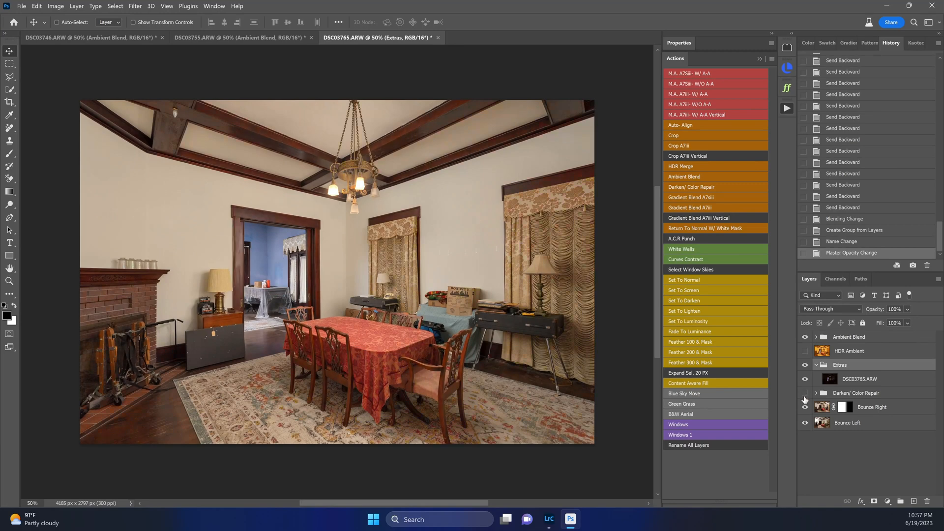
Stamp the visible image onto a new top layer and tone it in Camera Raw with Auto, contrast +32, shadows and vibrance 0, and slightly adjusted exposure.
left_click(858, 338)
key("ctrl+shift+alt+e")
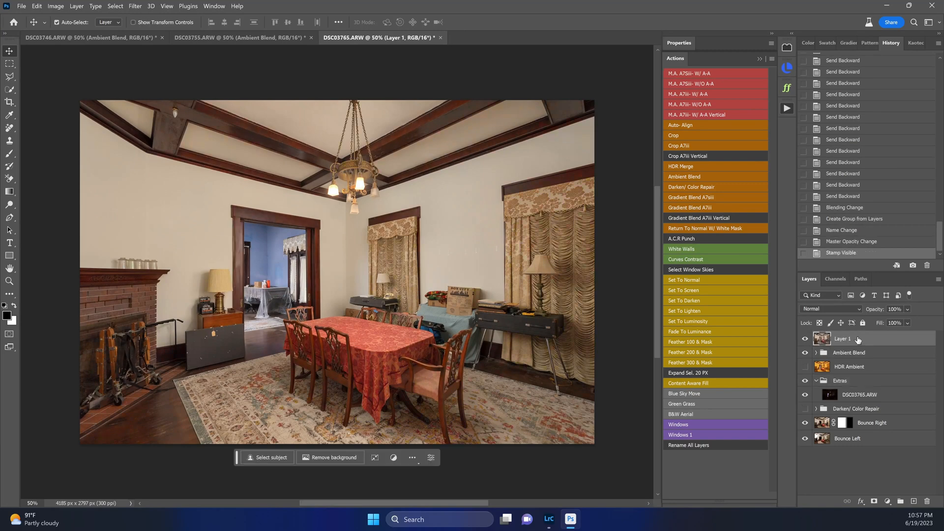
key("ctrl+shift+a")
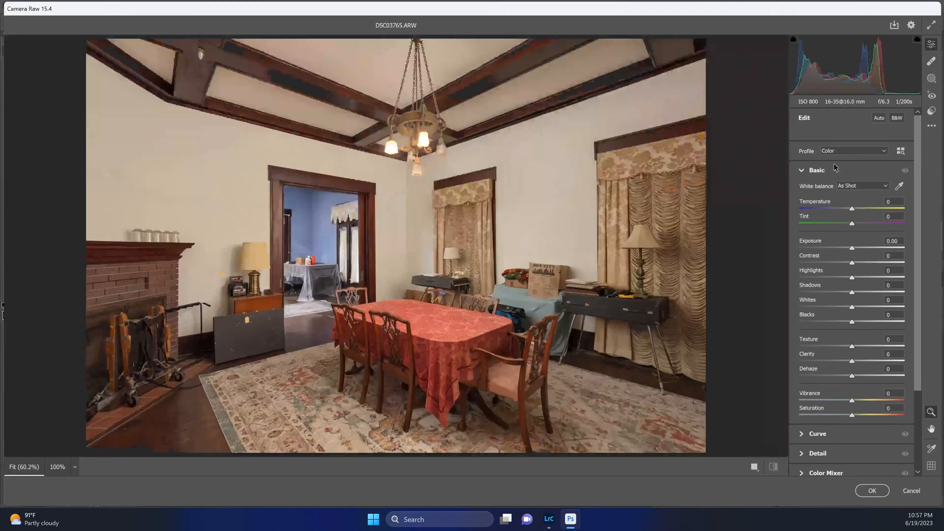
left_click(879, 118)
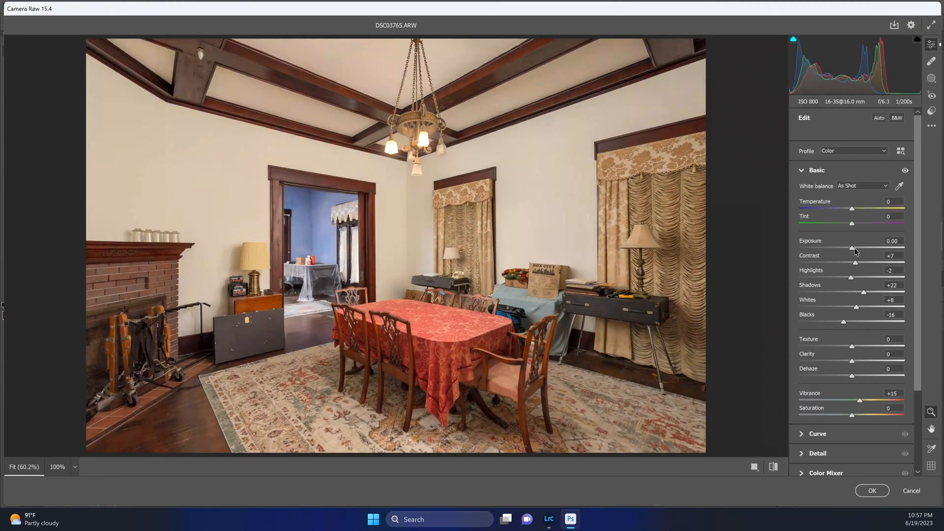
mouse_move(856, 262)
left_mouse_down()
mouse_move(869, 263)
mouse_move(849, 247)
left_mouse_up()
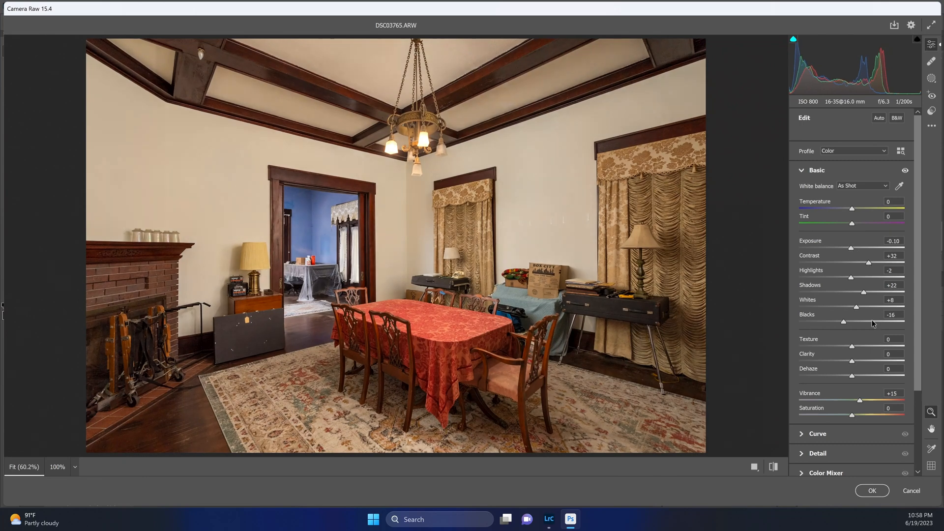
double_click(864, 293)
double_click(860, 400)
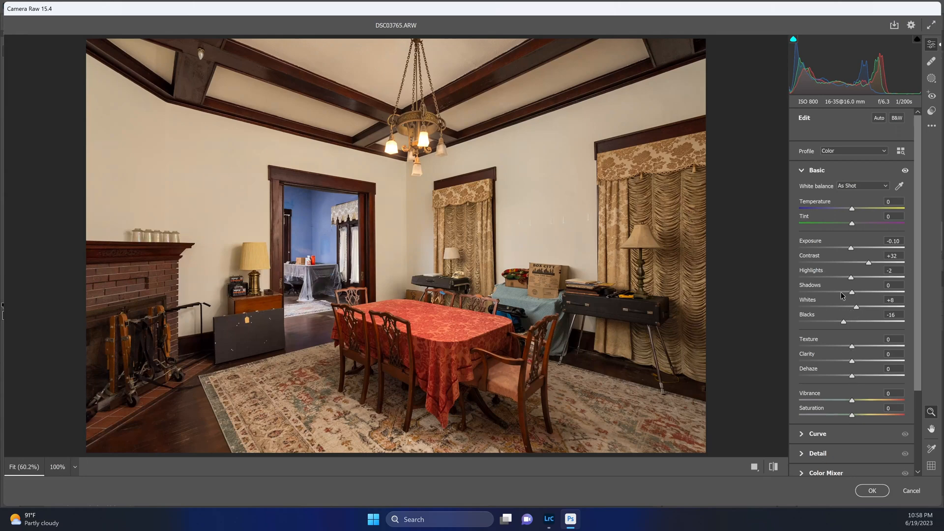
left_click_drag(852, 247, 853, 247)
left_click(872, 490)
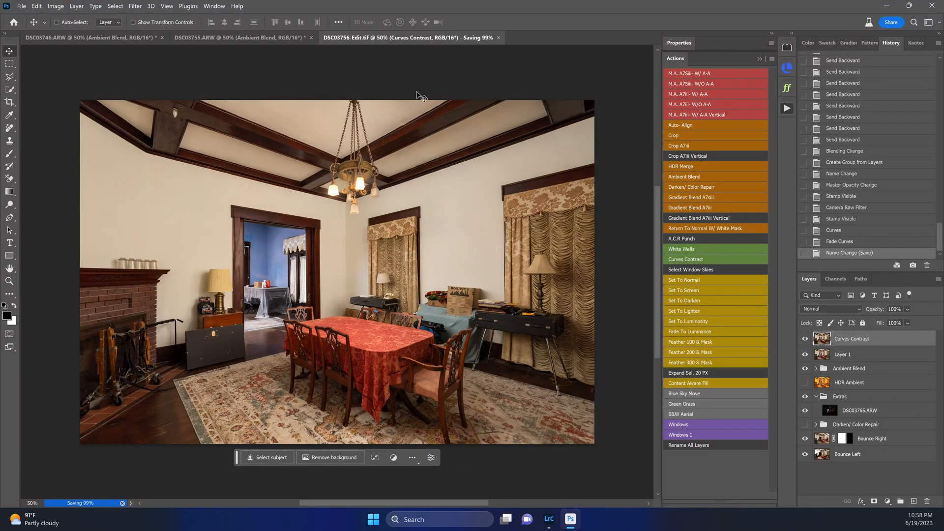
Switch to the DSC03755 image and compare the Darken/ Color Repair group on and off, leaving it hidden.
left_click(278, 38)
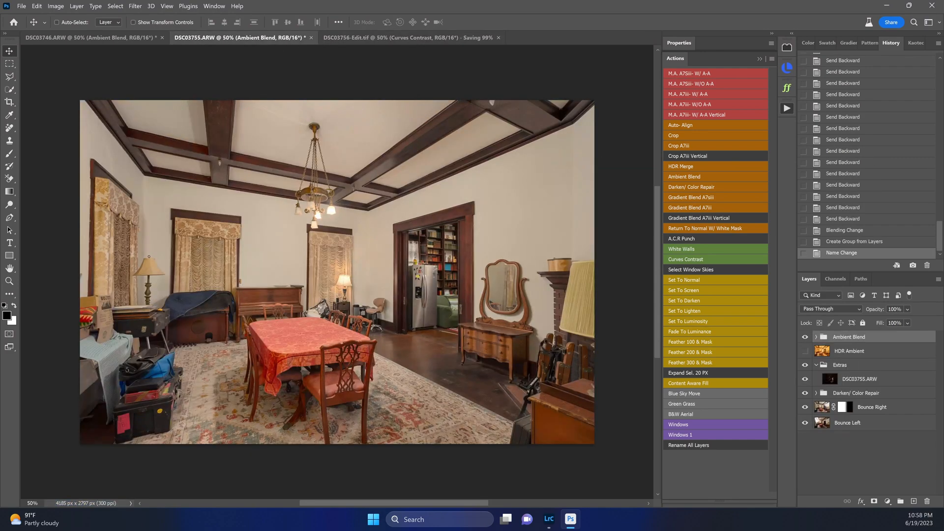
left_click(846, 393)
left_click(807, 394)
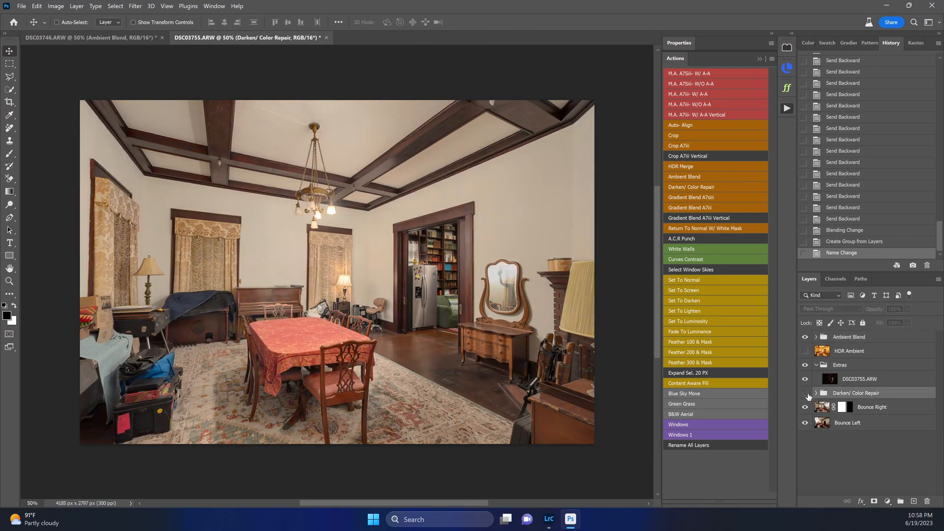
left_click(806, 394)
left_click(807, 394)
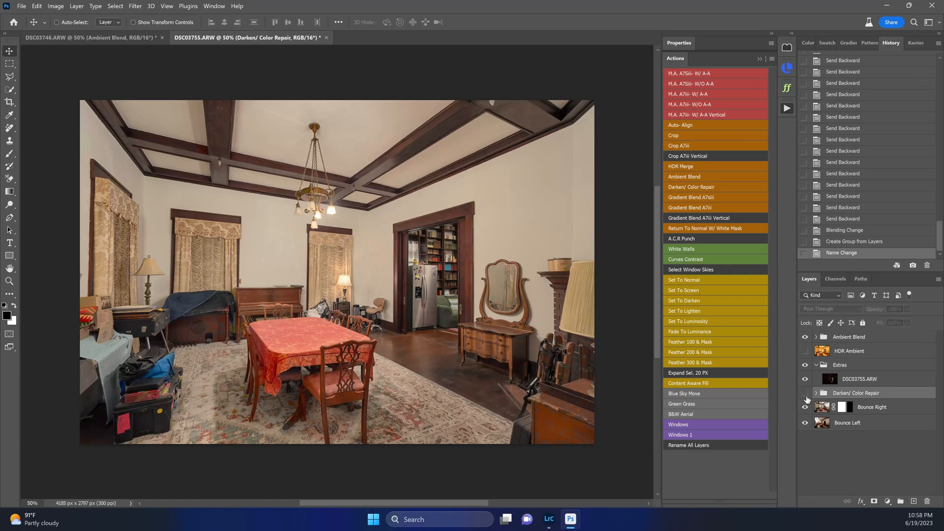
Select the dresser mirror's glass and fill it with black on the Bounce Right layer mask, then clear the selection.
left_click(846, 407)
key("w")
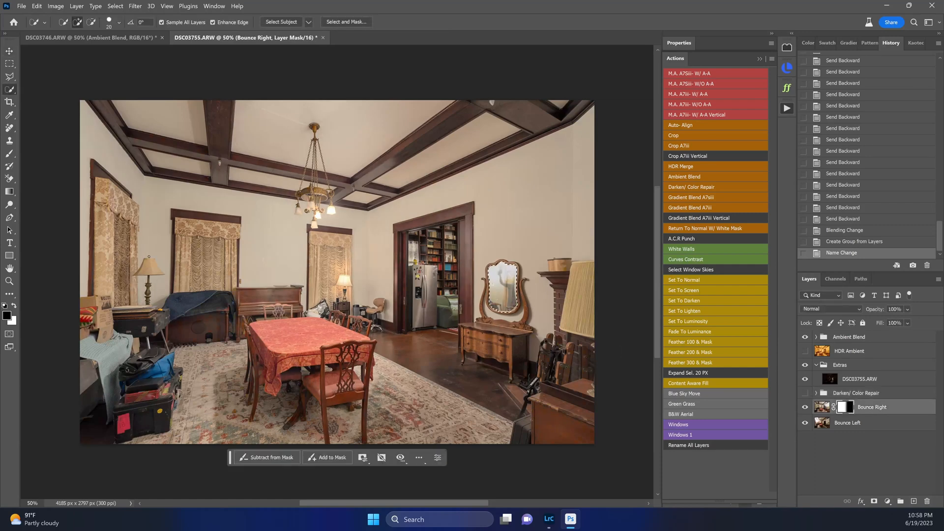
left_click(494, 284)
key("alt+BackSpace")
key("ctrl+d")
key("v")
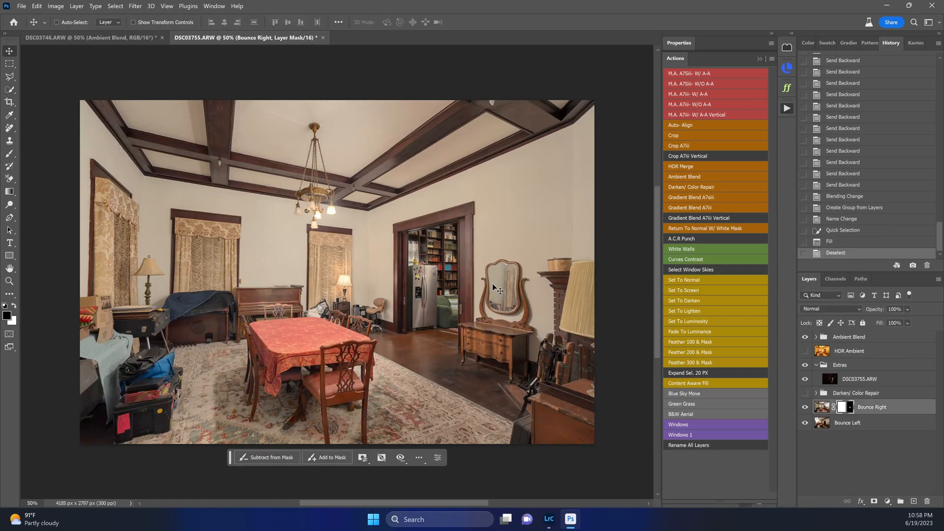
Set the Ambient Blend group's opacity to 50% and stamp the visible image onto a new layer.
left_click(839, 340)
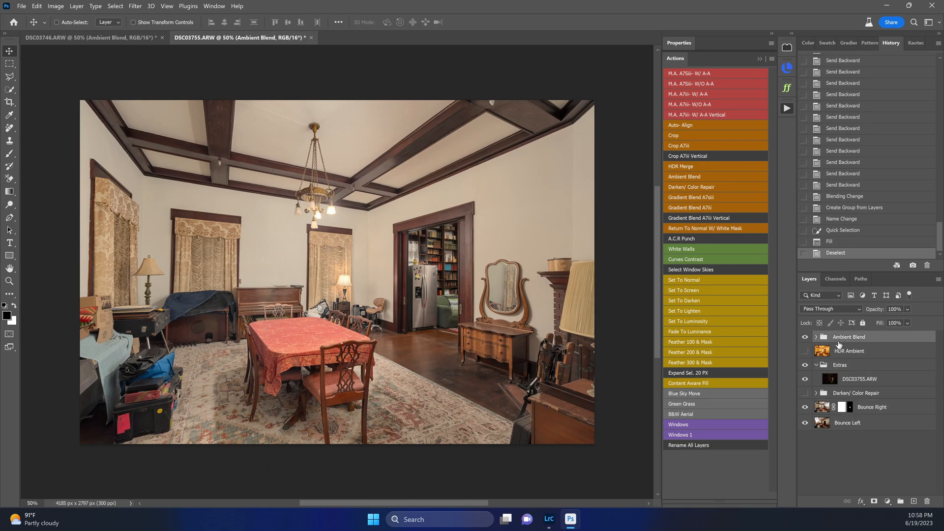
key("5")
key("ctrl+shift+alt+e")
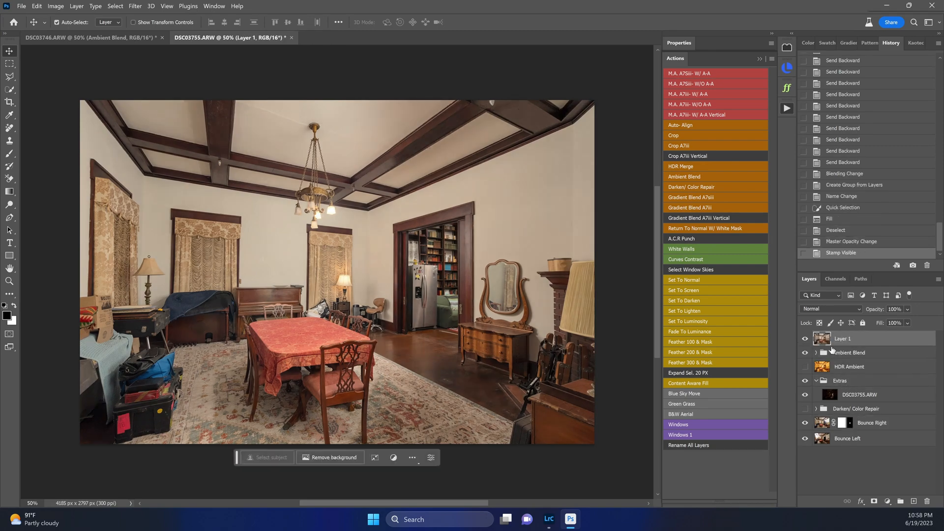
Tone the stamped layer in Camera Raw with Auto, contrast +27, exposure +0.05, shadows 0, and vibrance reset.
key("ctrl+shift+a")
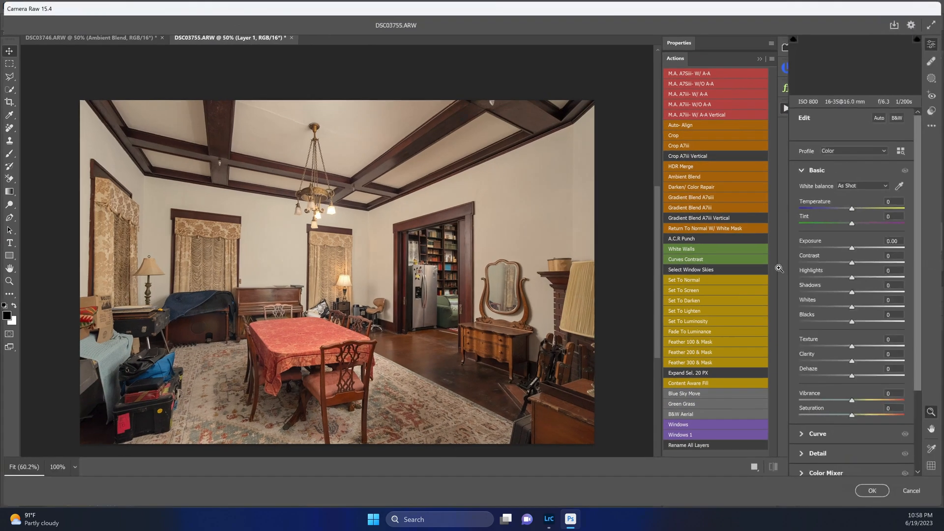
left_click(879, 119)
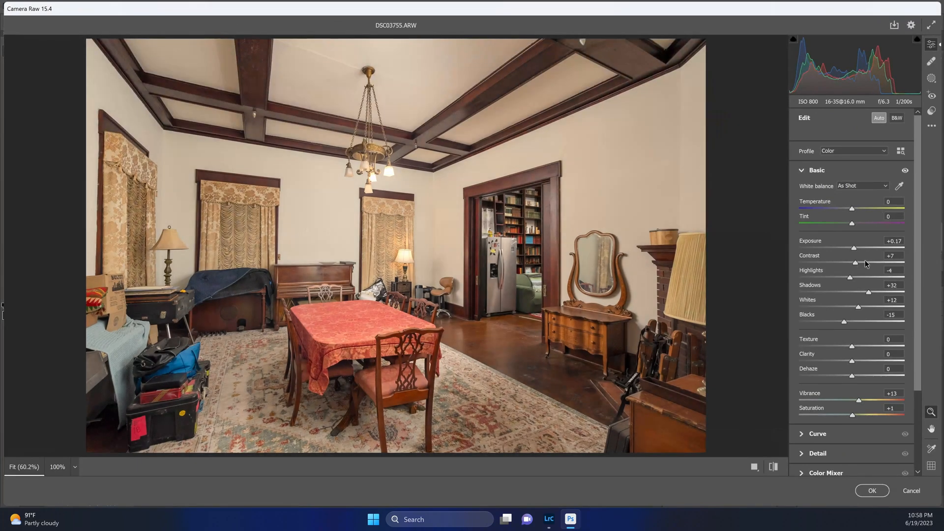
left_click(866, 263)
double_click(854, 248)
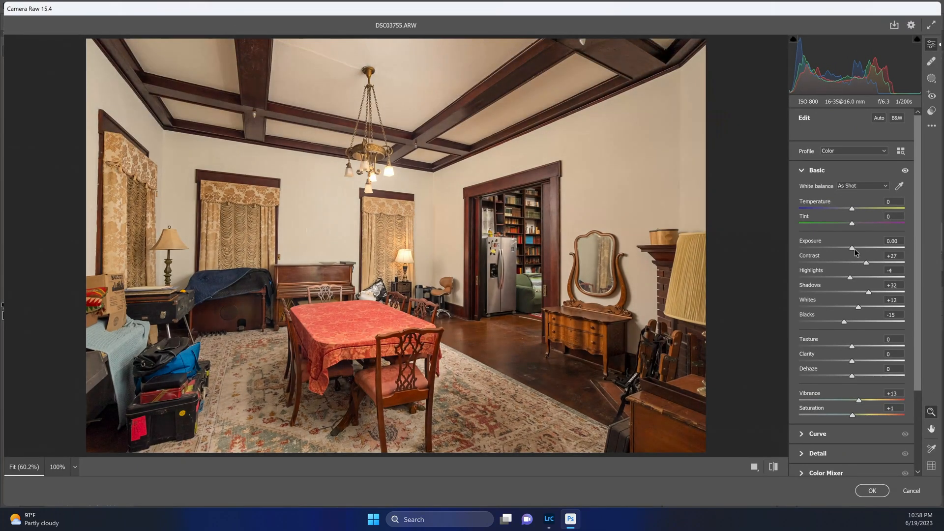
double_click(868, 292)
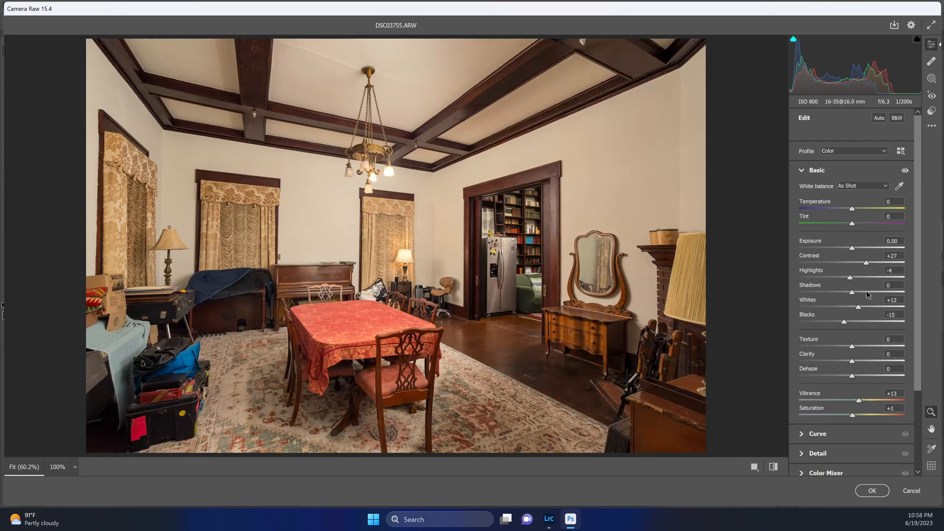
left_click(853, 249)
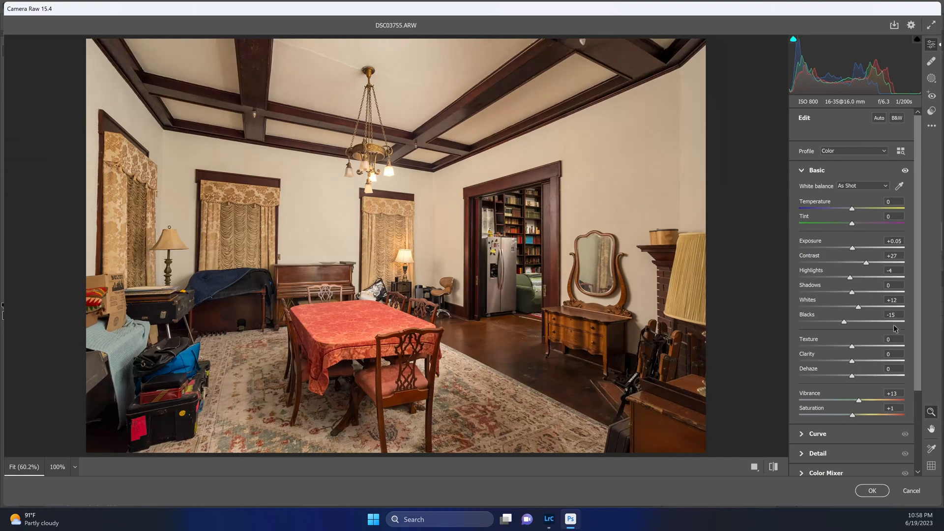
double_click(859, 401)
left_click(872, 491)
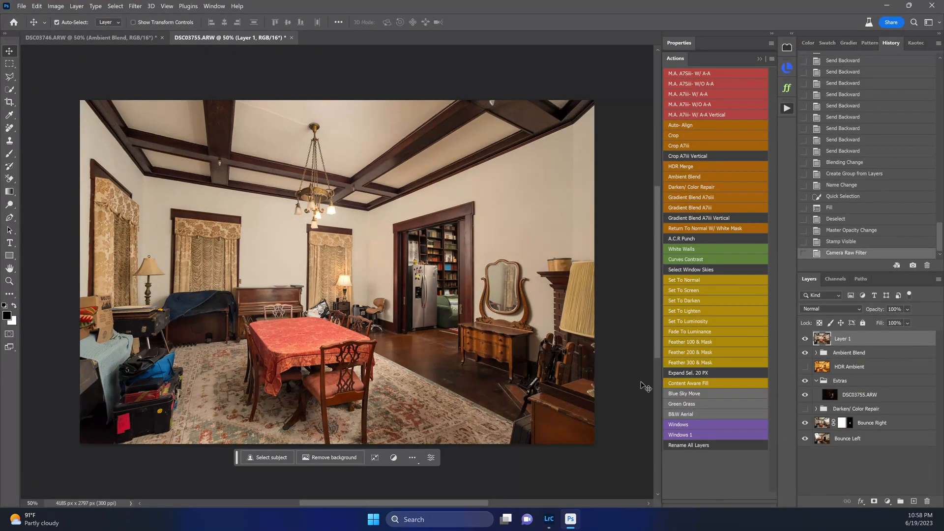
Select the chandelier's lit right-hand lampshade and copy it onto its own layer.
scroll(645, 387, "up", 1)
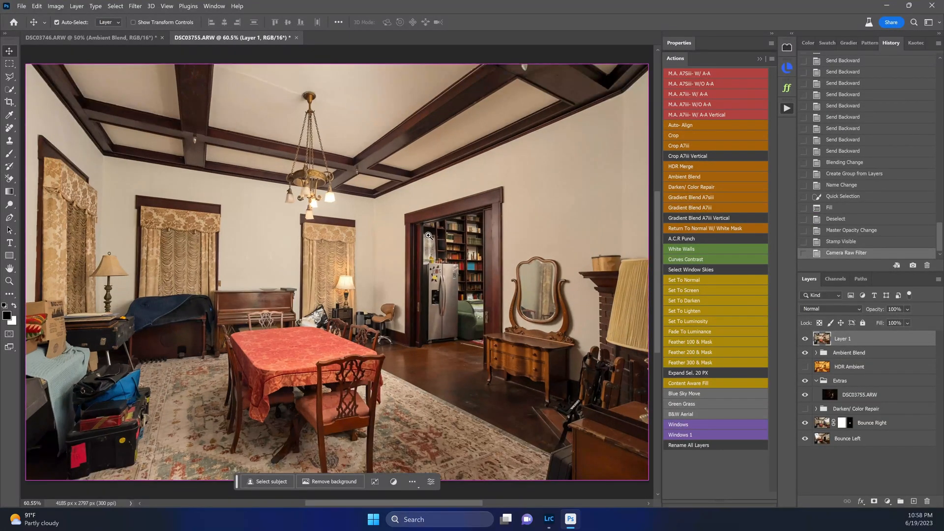
mouse_move(329, 200)
left_mouse_down()
mouse_move(362, 191)
mouse_move(321, 181)
mouse_move(416, 186)
left_mouse_up()
key("w")
left_click(415, 192)
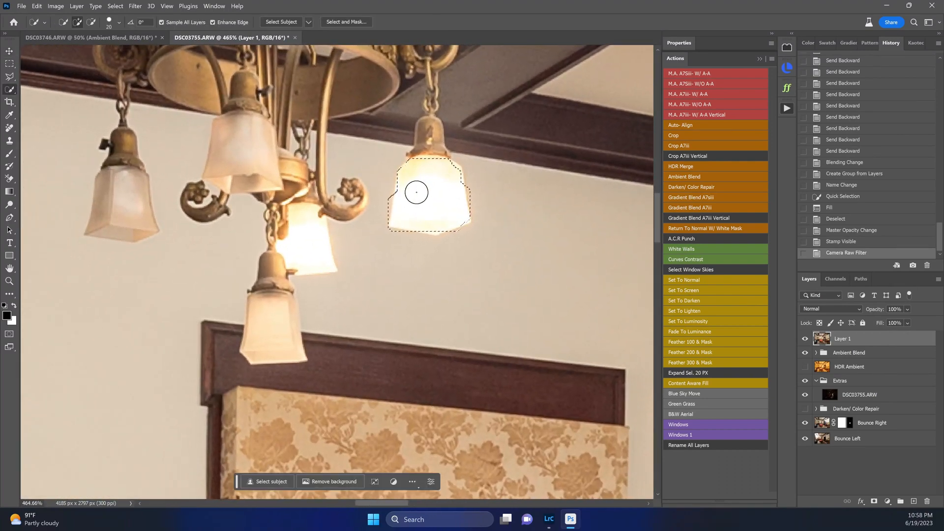
key("ctrl+c")
key("ctrl+v")
key("v")
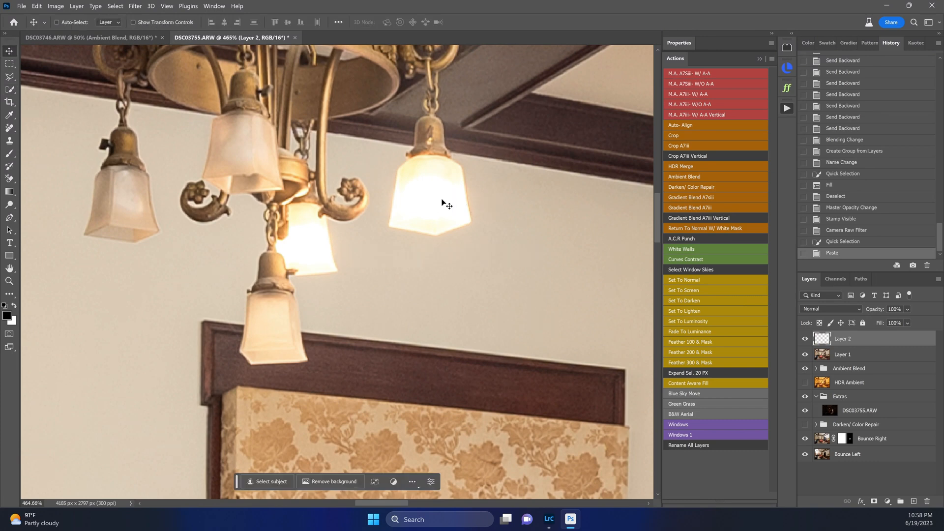
Move the copied lit shade over the chandelier's unlit left-hand shade and nudge it into alignment.
left_click_drag(457, 211, 152, 221)
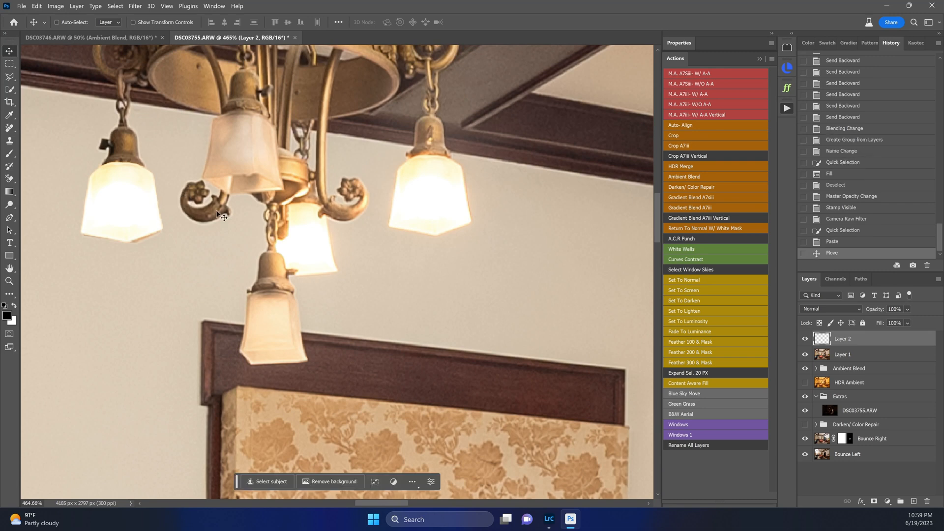
key("Right")
key("Down")
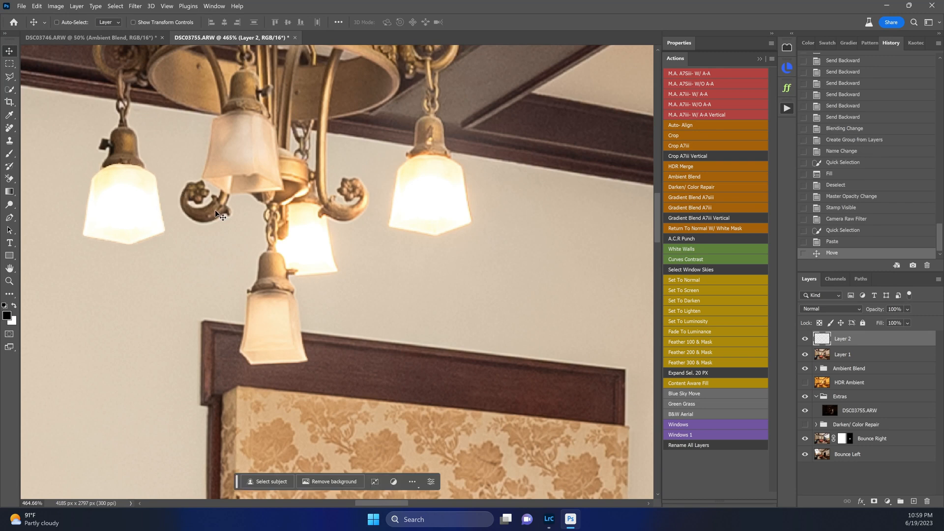
key("Right")
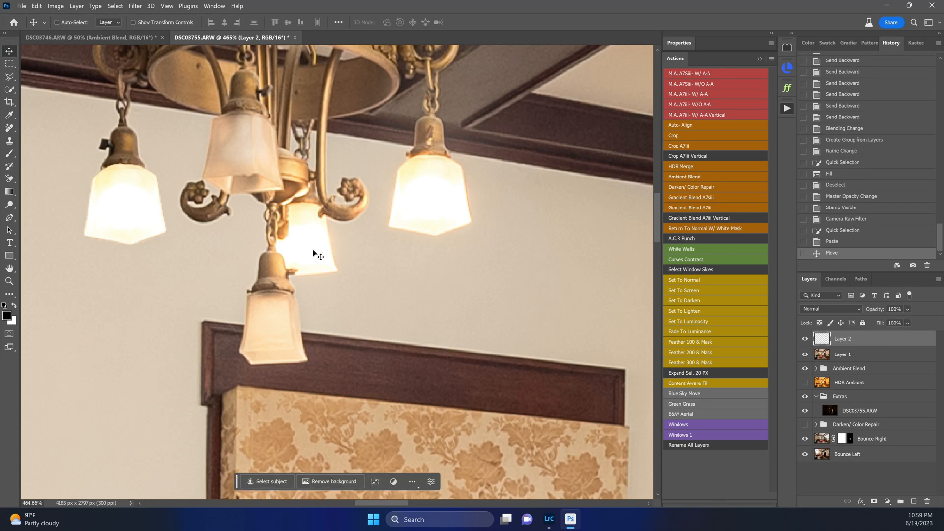
Select the lit rear lampshade of the chandelier and copy it from Layer 1 onto a new layer.
key("w")
left_click_drag(305, 224, 310, 238)
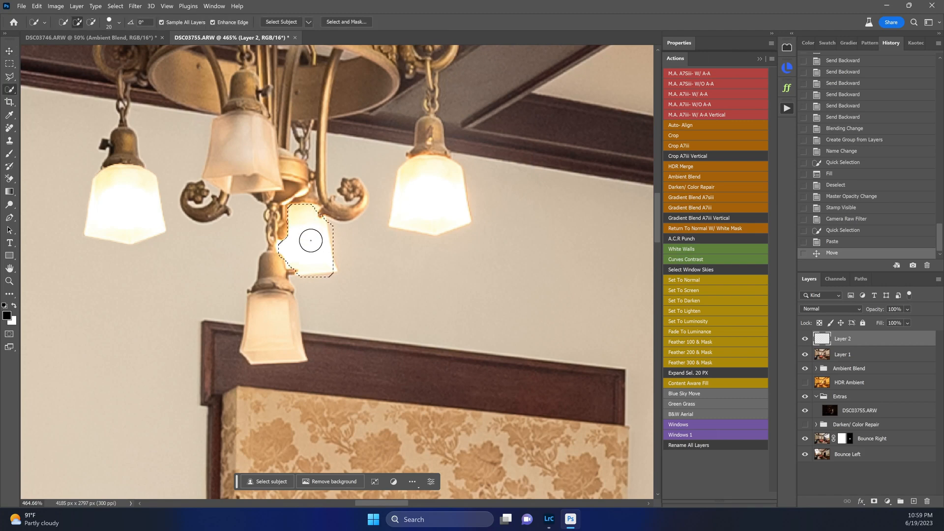
key("v")
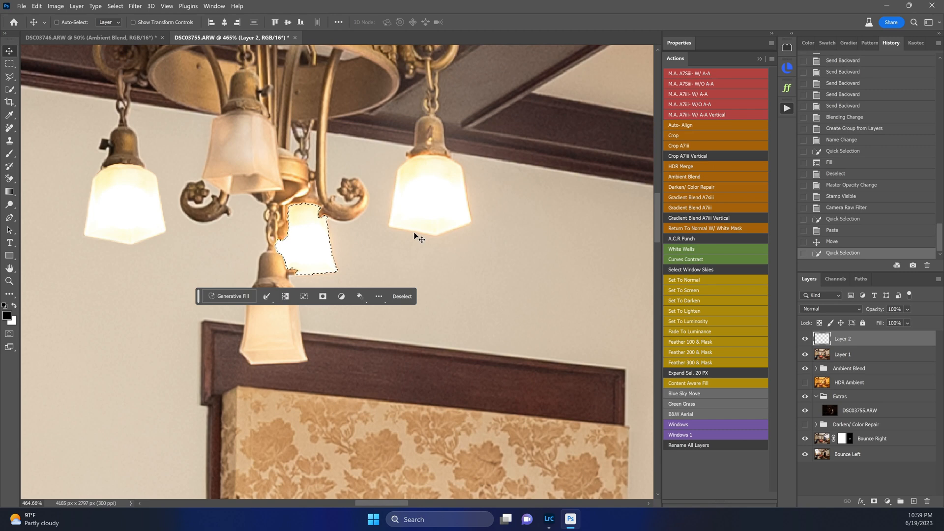
key("ctrl+c")
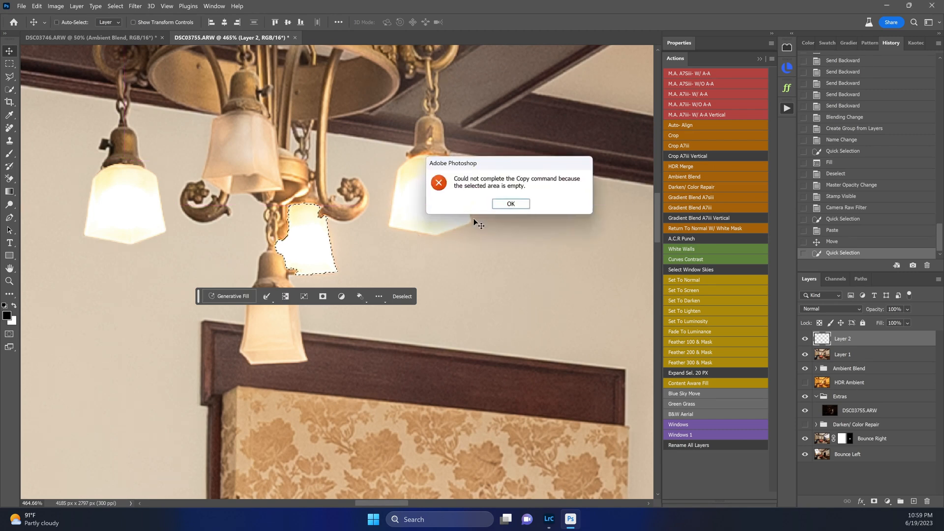
key("Return")
left_click(857, 361)
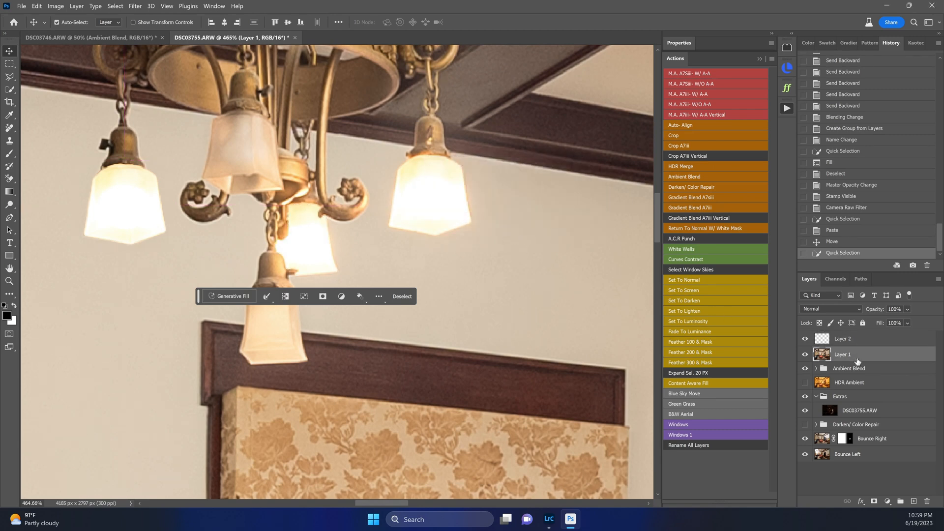
key("ctrl+j")
Try the copied rear shade over the chandelier's unlit upper and lower middle shades, then delete its layer.
left_click_drag(298, 259, 243, 173)
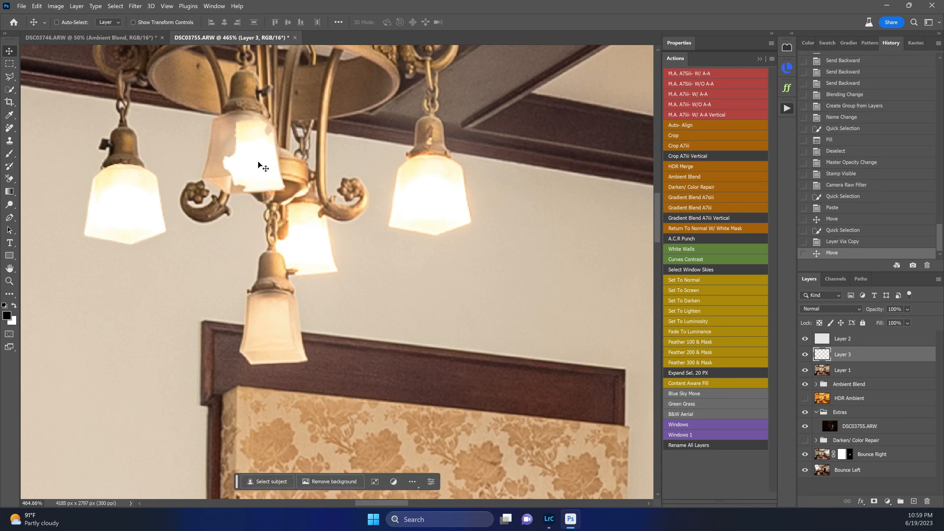
left_click_drag(257, 167, 281, 341)
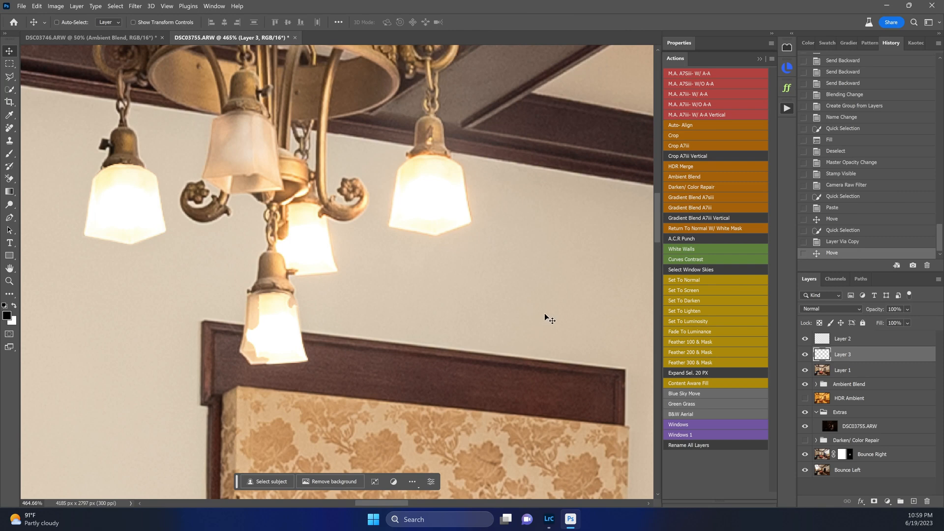
key("Delete")
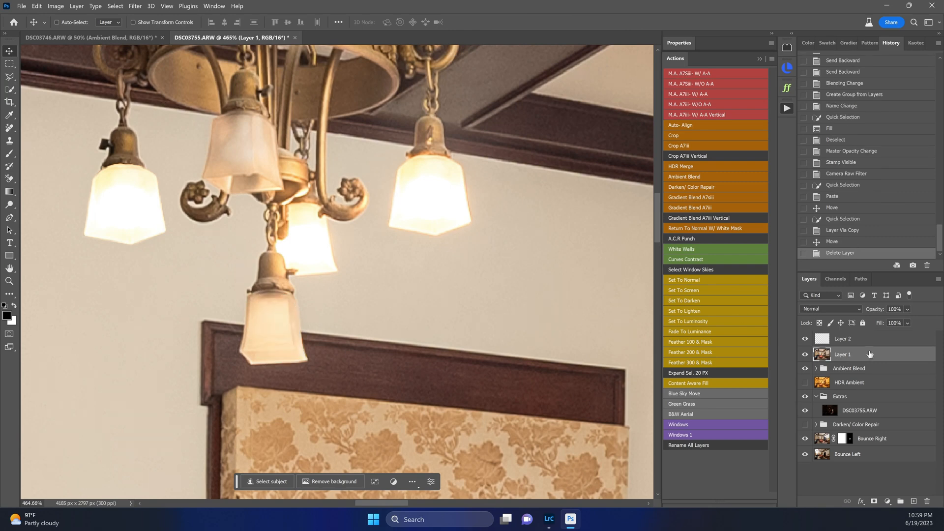
Duplicate Layer 2's lit shade and move the copy over the chandelier's unlit lower middle shade.
left_click(868, 339)
key("ctrl+j")
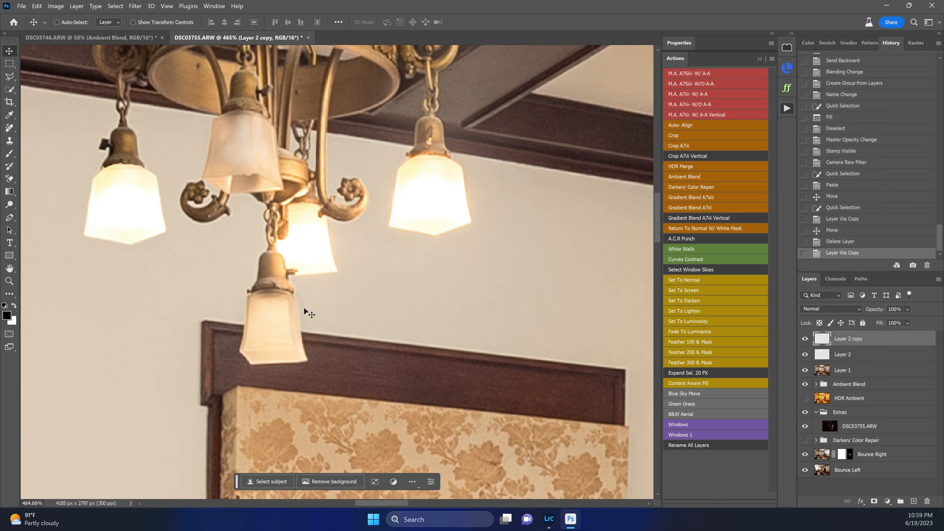
left_click_drag(148, 284, 293, 411)
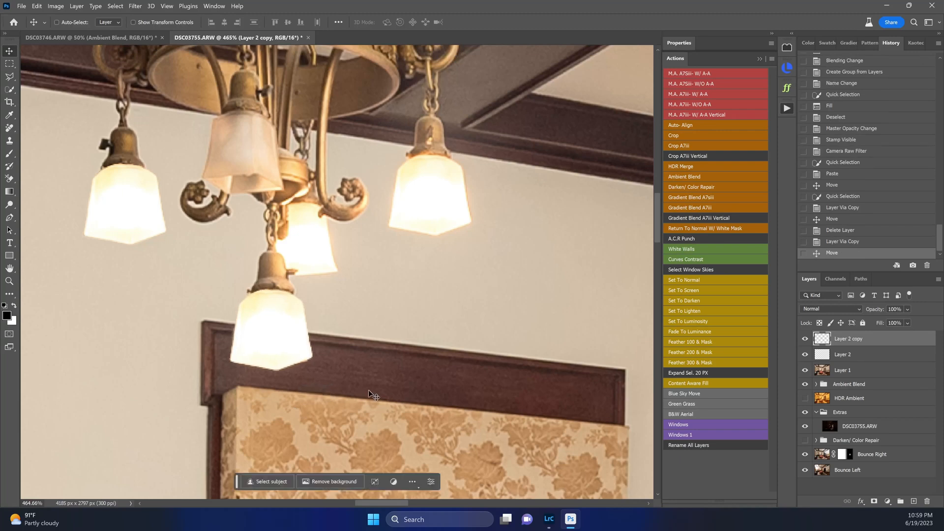
Paste the lit shade again, move it over the chandelier's unlit upper middle shade and scale it to about 106.6%.
key("ctrl+v")
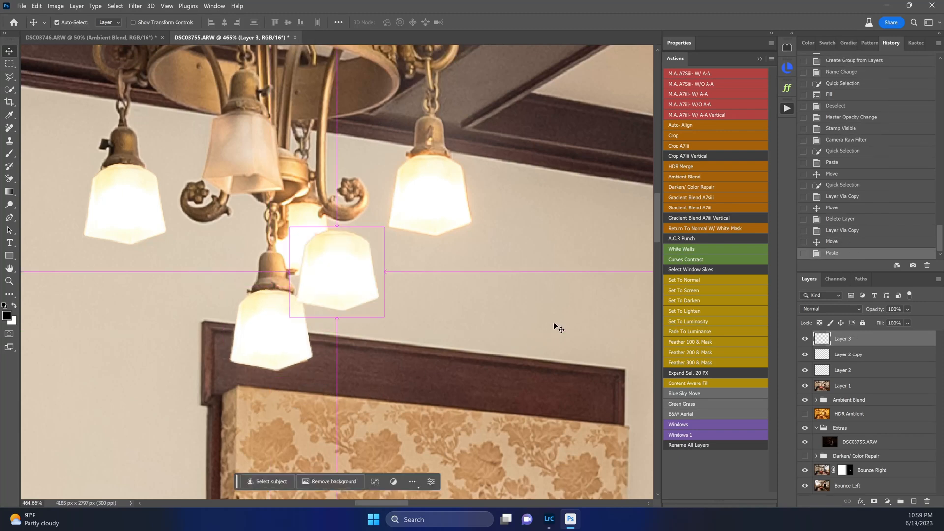
left_click_drag(412, 272, 308, 153)
key("ctrl+t")
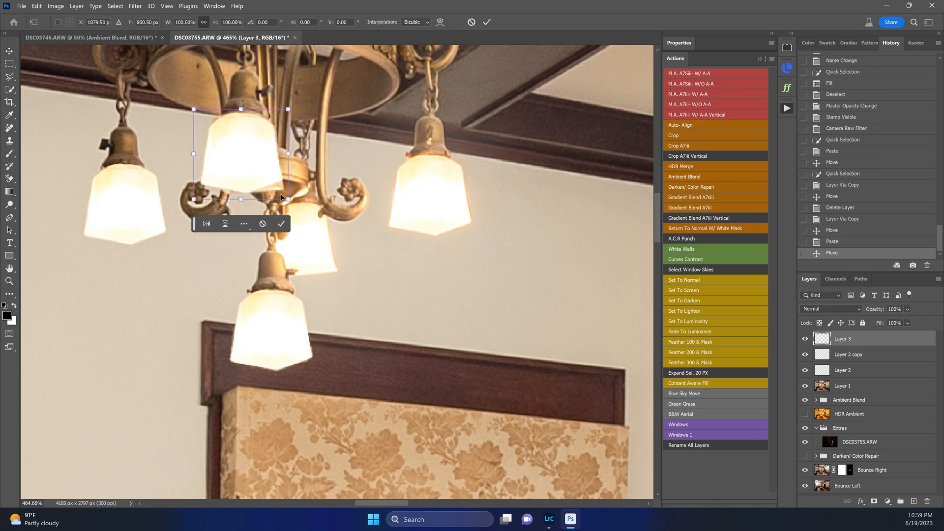
left_click_drag(285, 199, 291, 201)
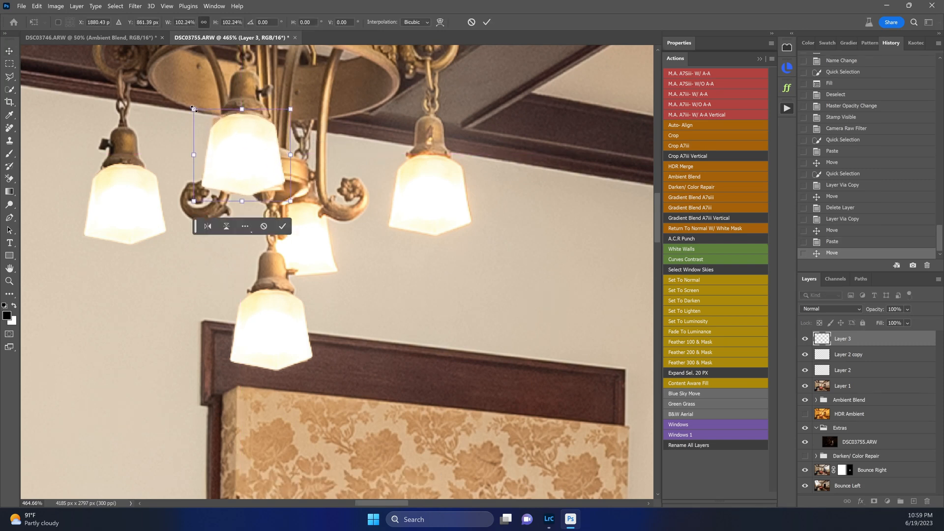
left_click_drag(193, 109, 192, 106)
left_click_drag(291, 201, 293, 203)
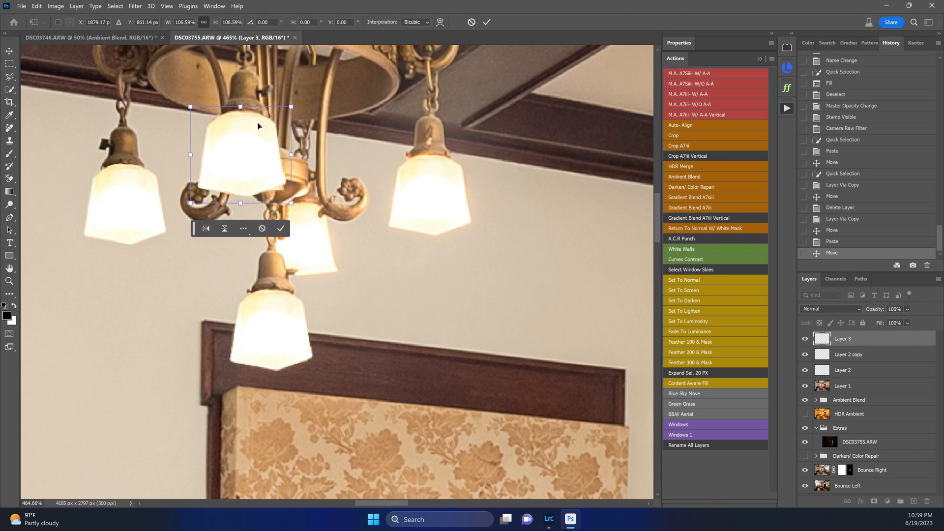
key("Return")
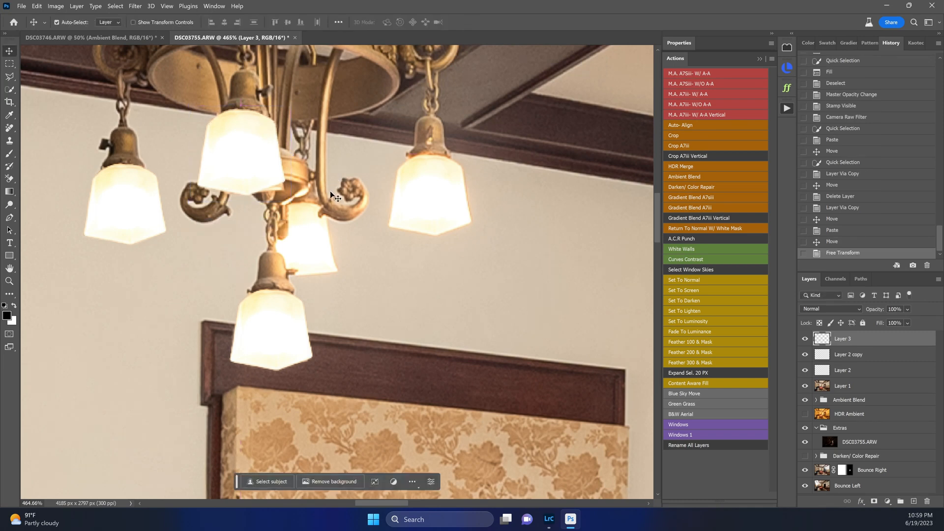
Enlarge the upper middle lit shade further, by about 104%, so it covers the unlit glass.
key("ctrl+t")
left_click_drag(240, 201, 240, 205)
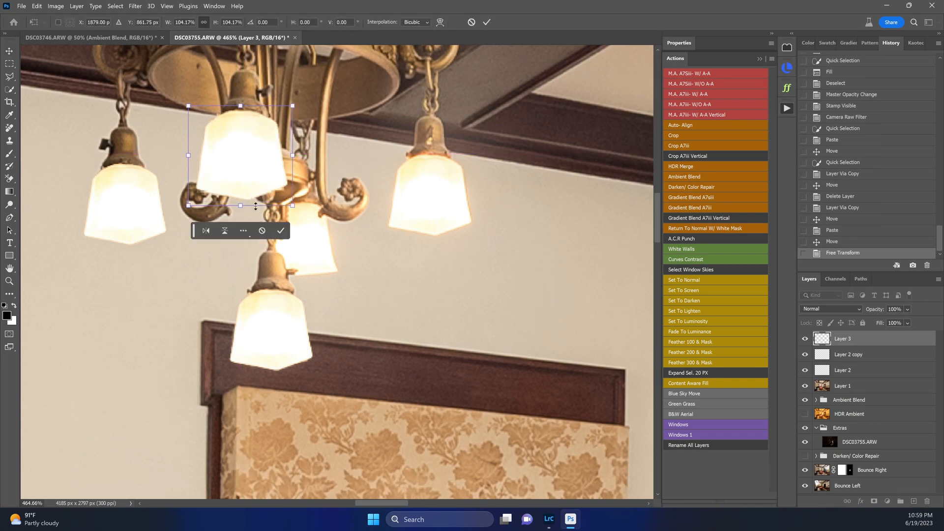
key("Return")
Group Layer 3, Layer 2 copy and Layer 2, which hold the added lit shades.
key("ctrl+0")
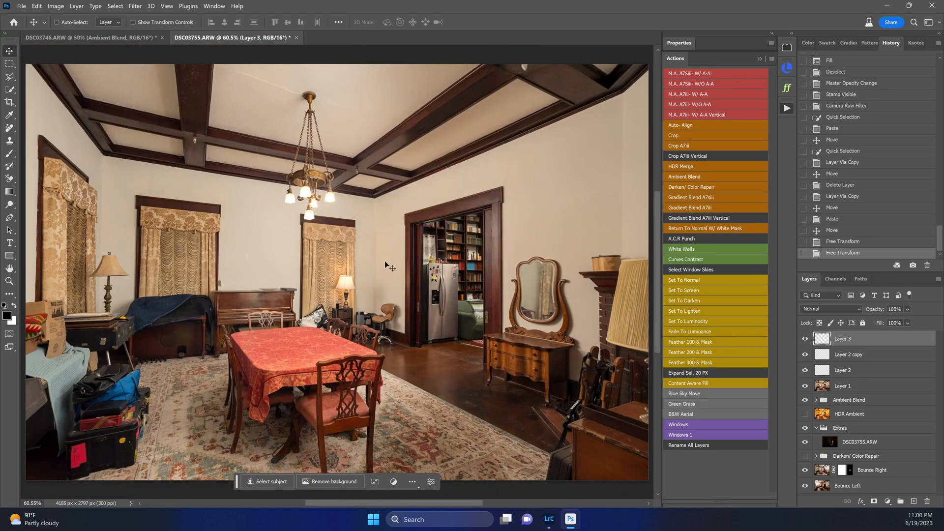
left_click_drag(306, 194, 458, 236)
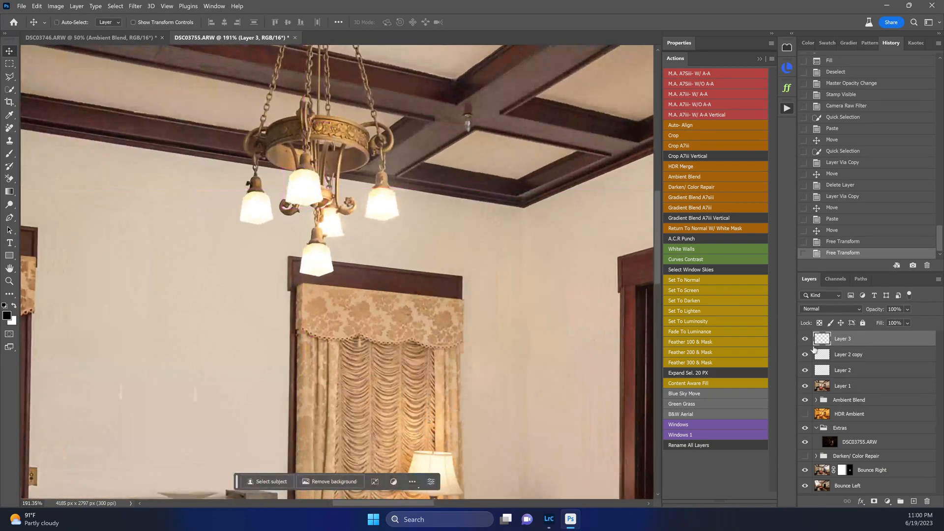
left_click(853, 355, "ctrl")
left_click(852, 373, "ctrl")
key("ctrl+g")
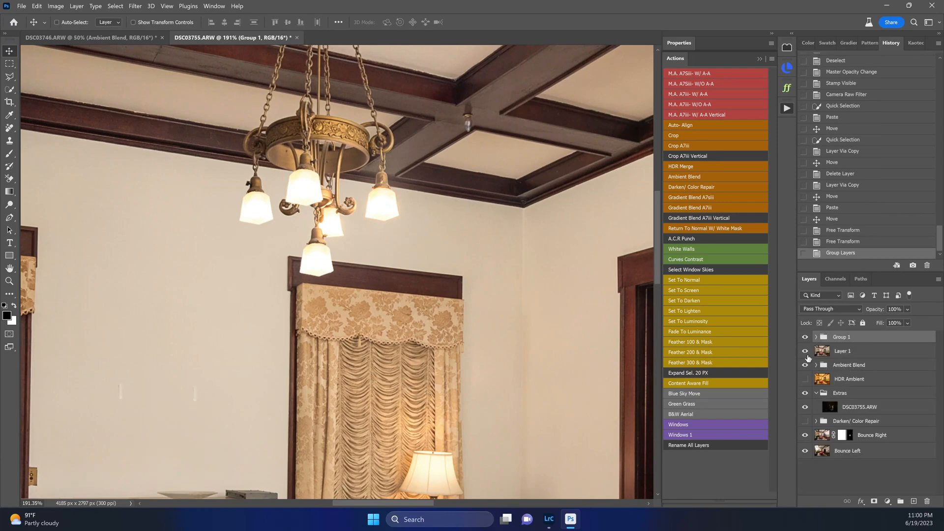
Compare the chandelier with and without the group of added lit shades.
left_click(806, 338)
left_click(806, 338)
left_click(806, 338)
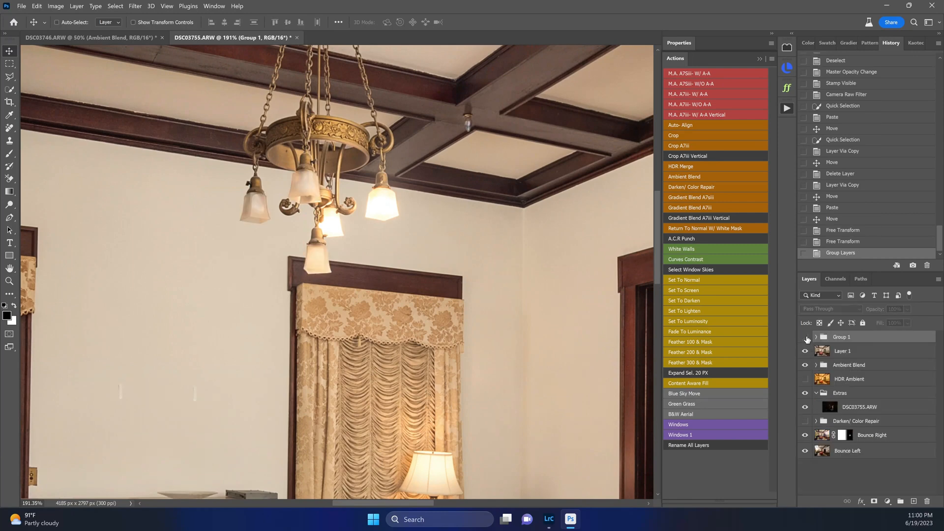
left_click(806, 338)
left_click(807, 338)
left_click(806, 338)
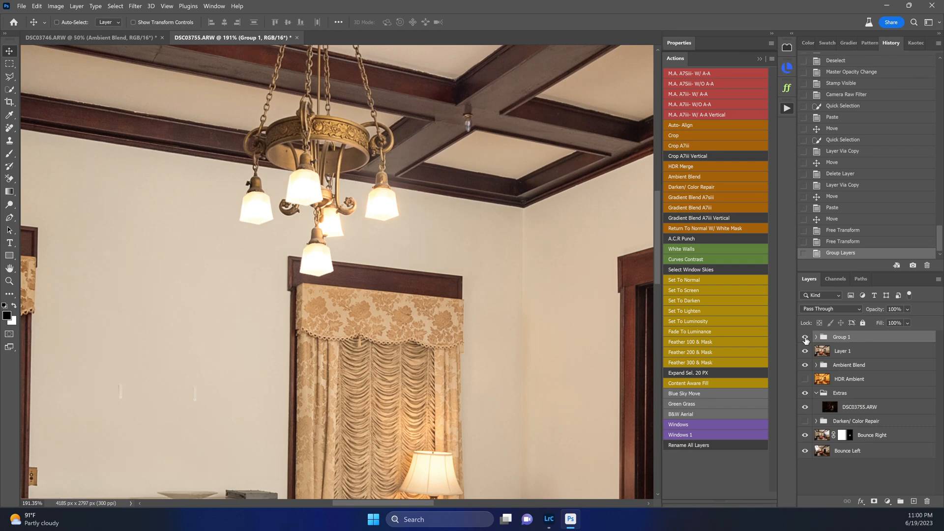
left_click(807, 337)
left_click(806, 338)
Save the dining room photo as DSC03747-Edit.tif.
key("ctrl+0")
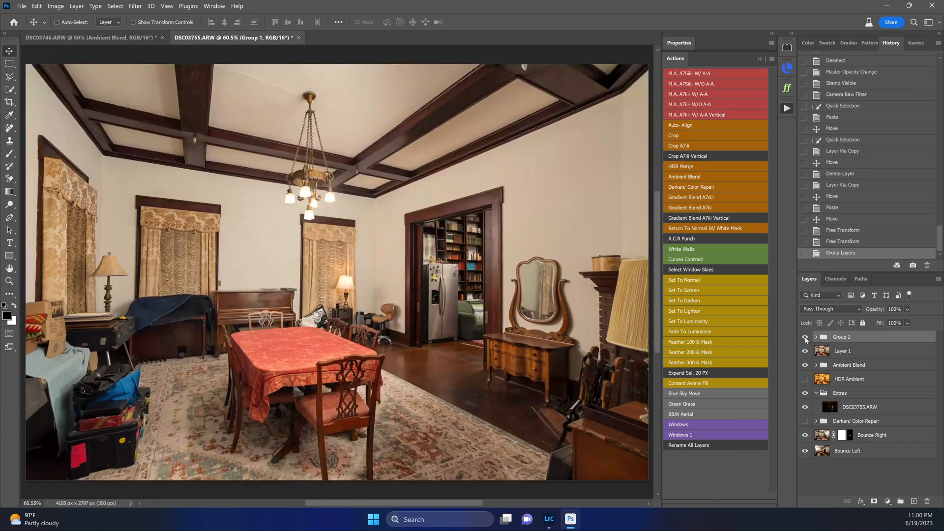
key("ctrl+s")
key("ctrl+s")
key("Return")
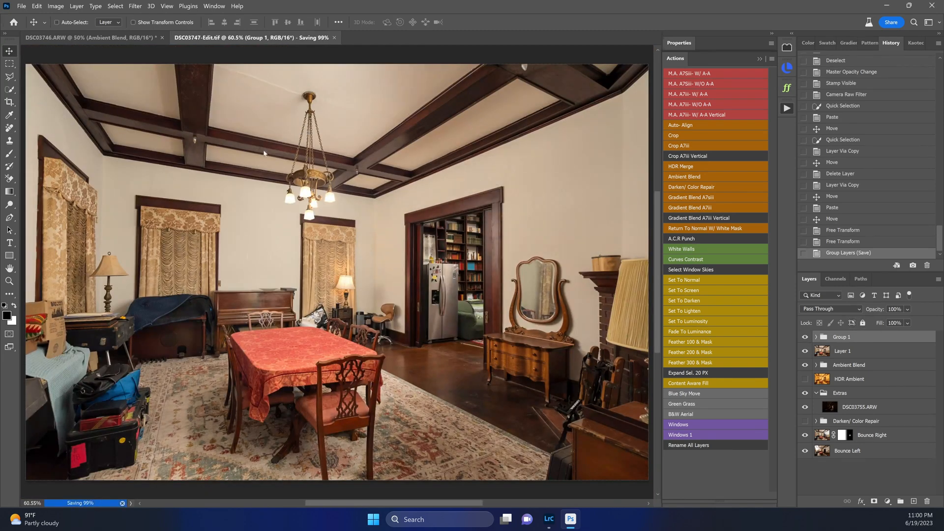
Switch to the DSC03746.ARW document, view the Darken/ Color Repair group in isolation and set the group's blend mode to Screen.
left_click(59, 35)
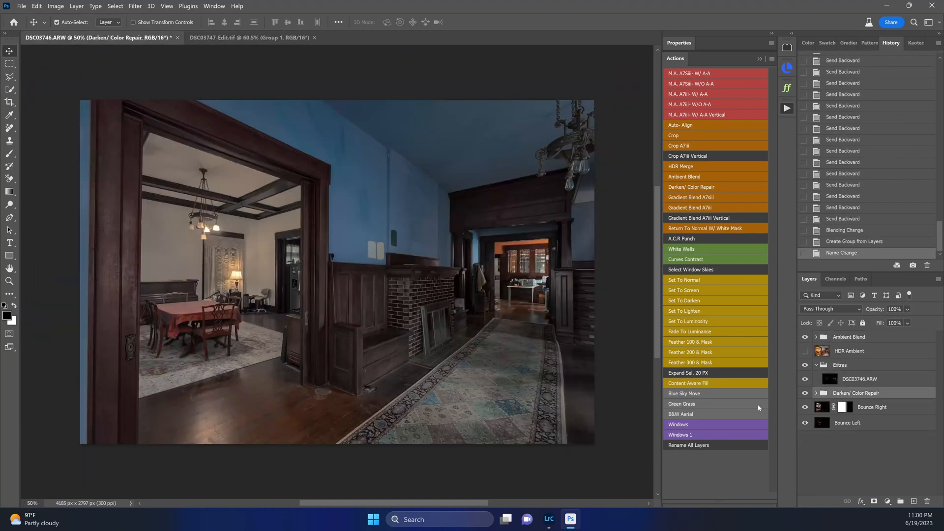
key("ctrl+0")
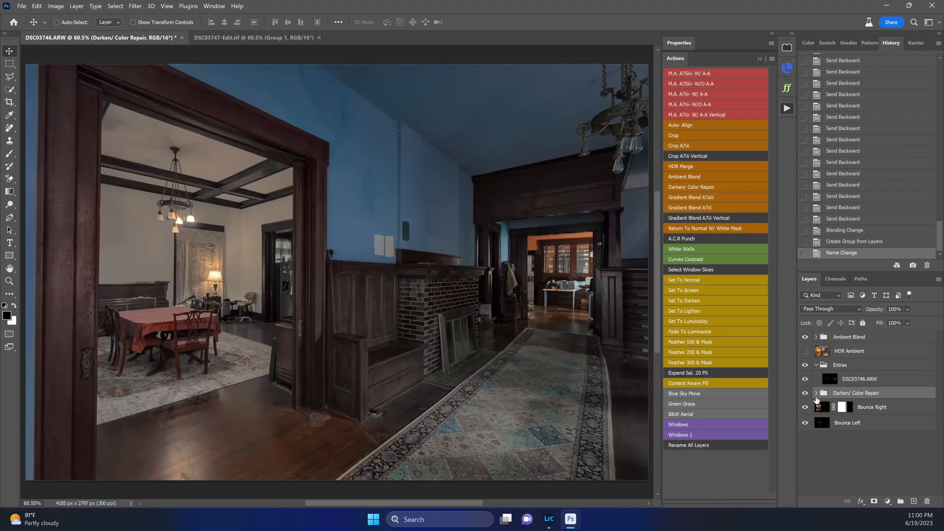
left_click(805, 393, "alt")
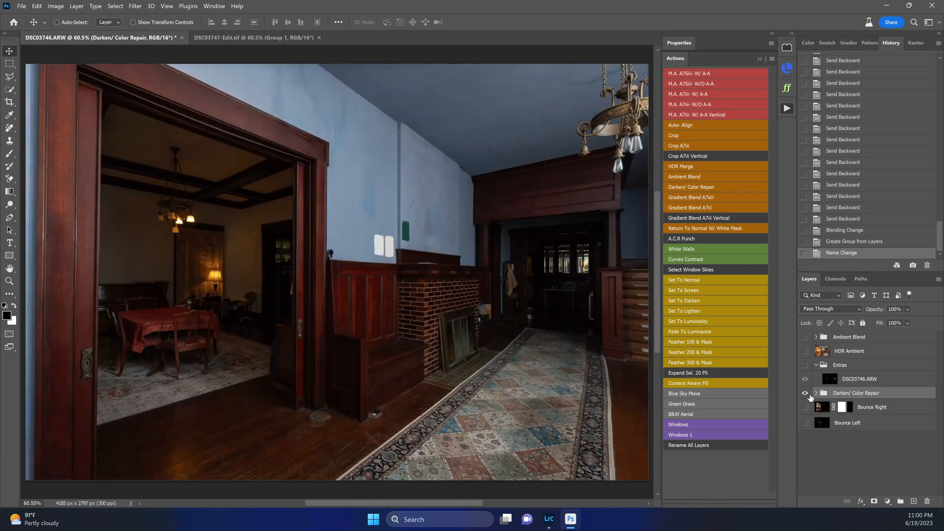
left_click(805, 393, "alt")
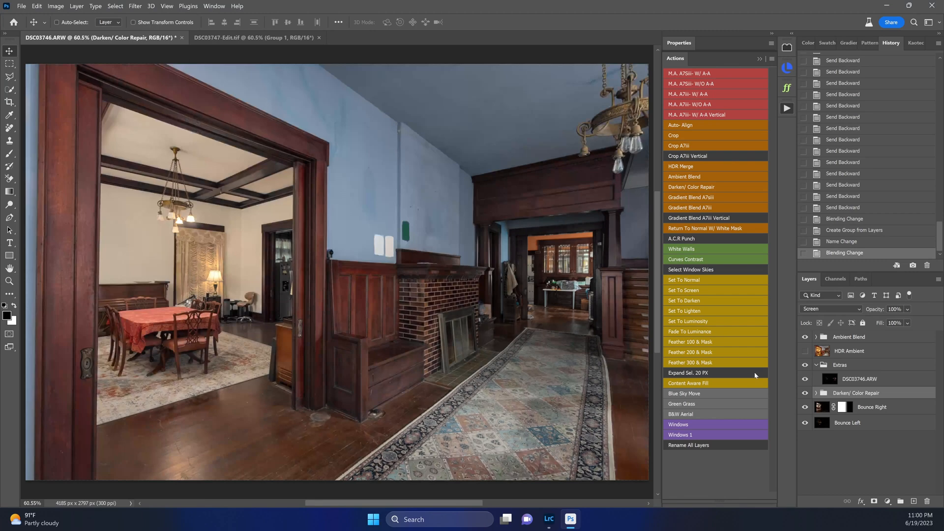
Compare the hallway image with and without the Bounce Right layer and the DSC03746.ARW layer in Extras.
left_click(850, 408)
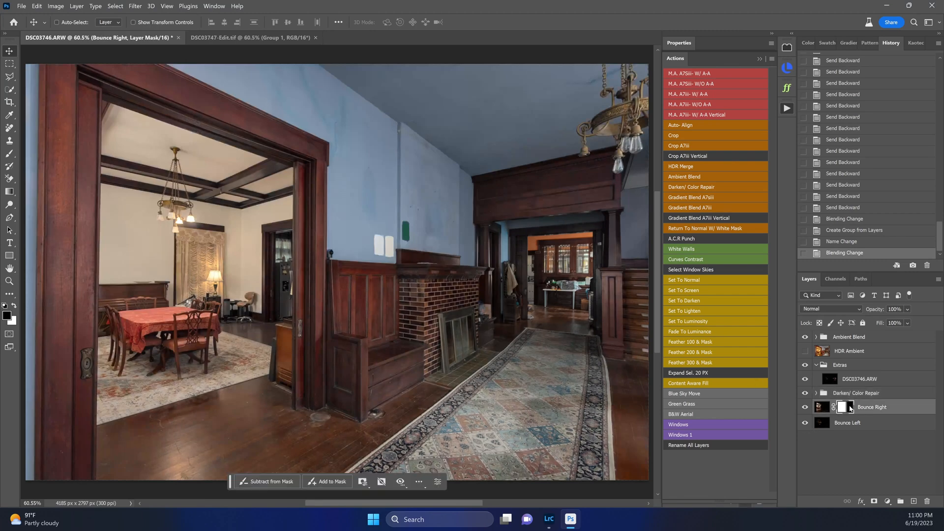
left_click(809, 409)
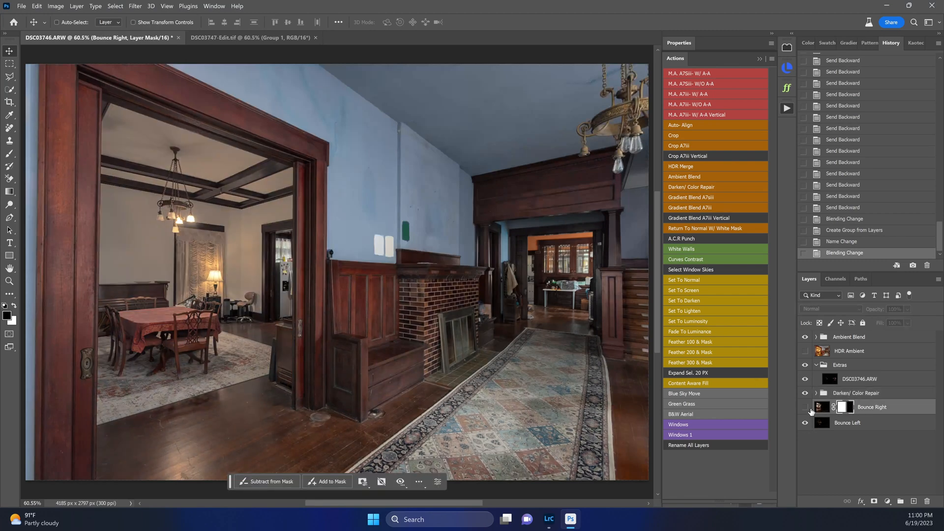
left_click(810, 409)
left_click(809, 409)
left_click(810, 409)
left_click(810, 408)
left_click(809, 408)
left_click(809, 381)
left_click(809, 382)
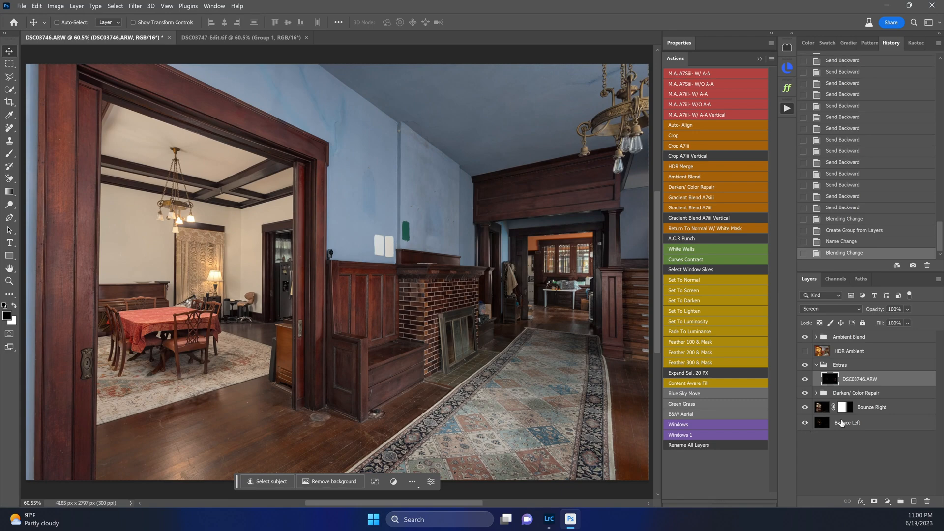
Move the Bounce Left layer into the Extras group, set it to Screen and check its effect.
left_click_drag(842, 423, 839, 370)
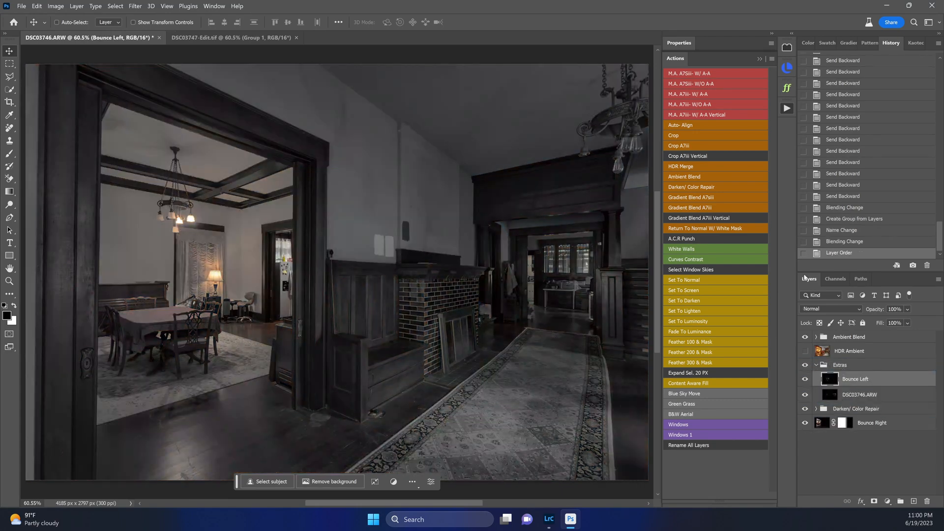
left_click(699, 290)
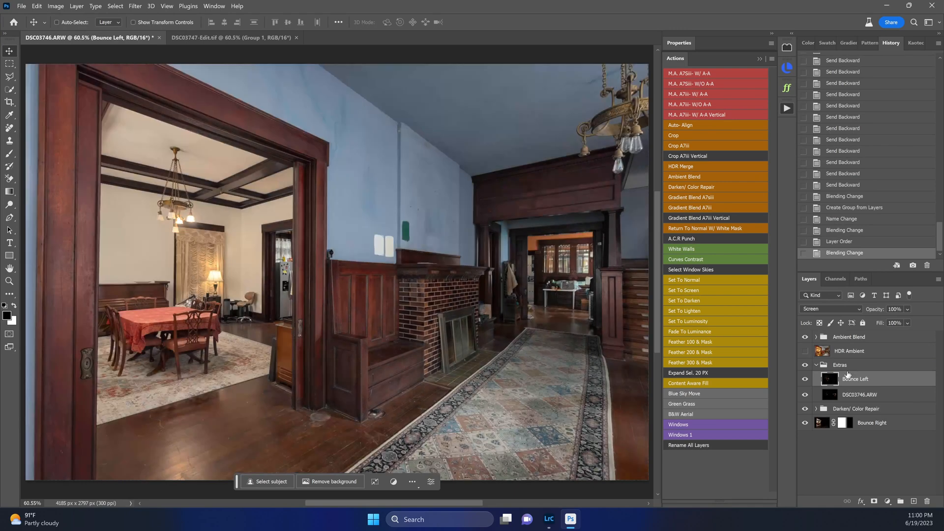
left_click(805, 379)
left_click(805, 379)
Lower the Ambient Blend group's opacity to 70% and collapse the Extras group.
left_click(860, 338)
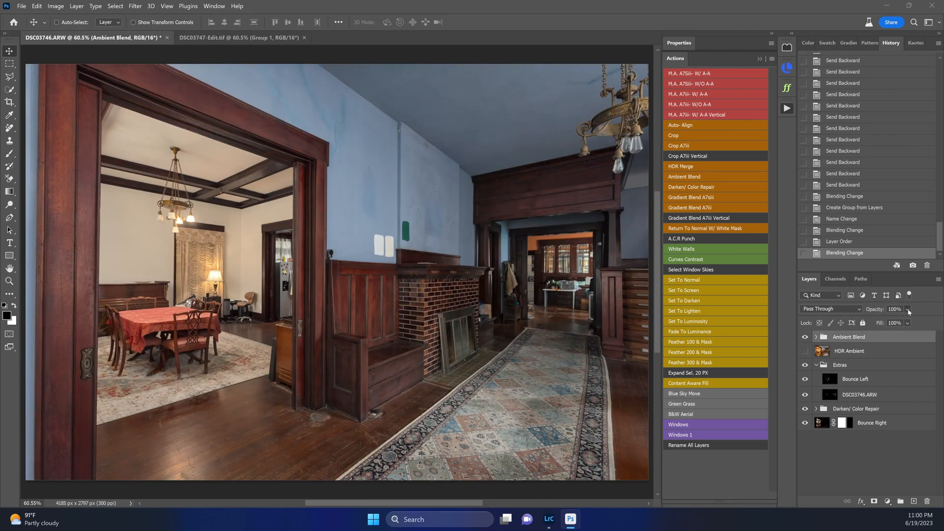
left_click(908, 310)
left_click(914, 322)
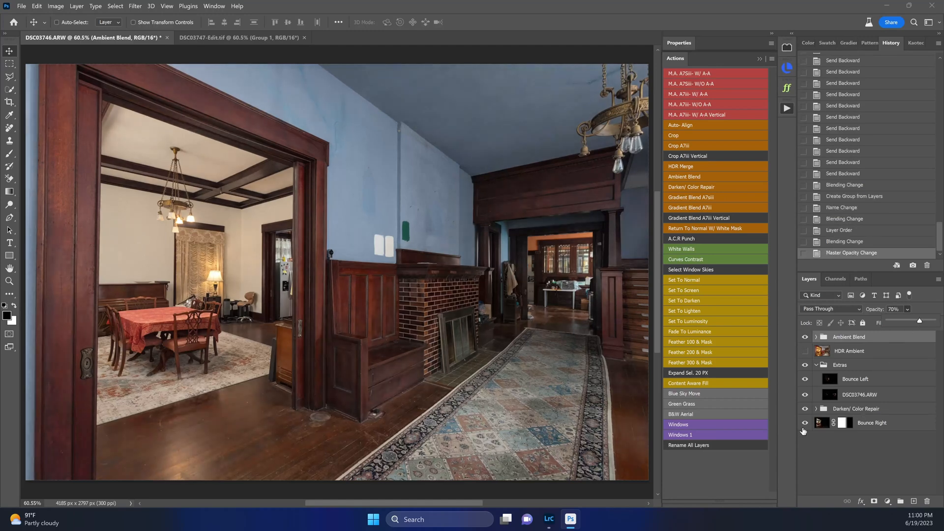
left_click(839, 352)
left_click(841, 340)
left_click(816, 366)
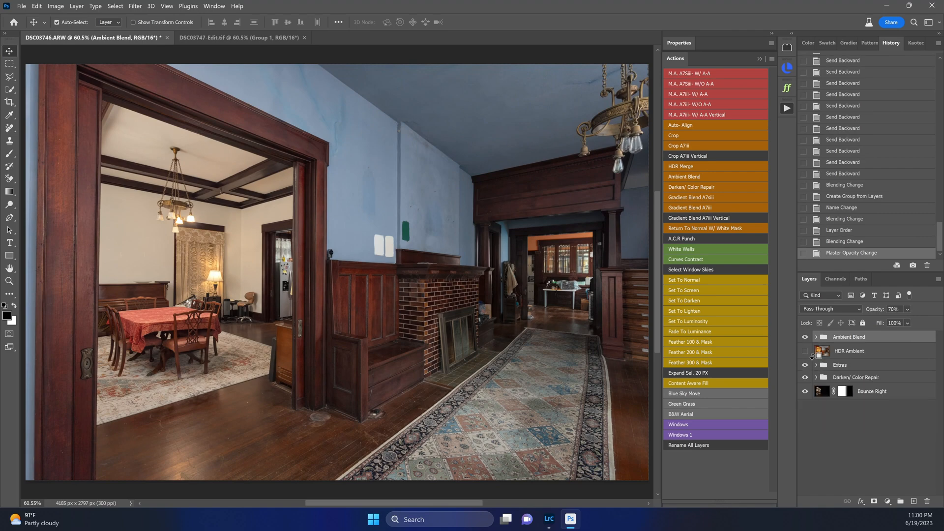
Stamp the visible layers into a new layer and tone it in Camera Raw with Auto, Shadows 0, Contrast +24 and Exposure +0.50.
key("ctrl+shift+alt+e")
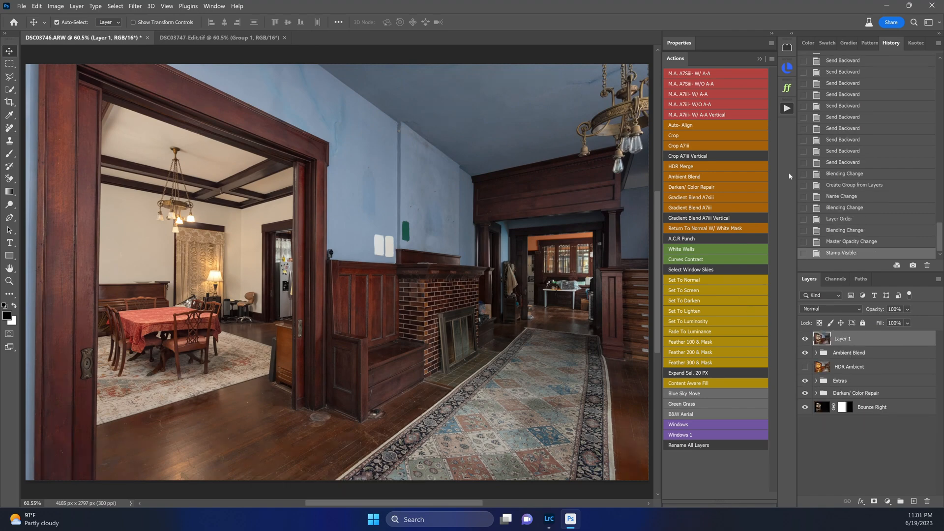
key("ctrl+shift+a")
left_click(879, 118)
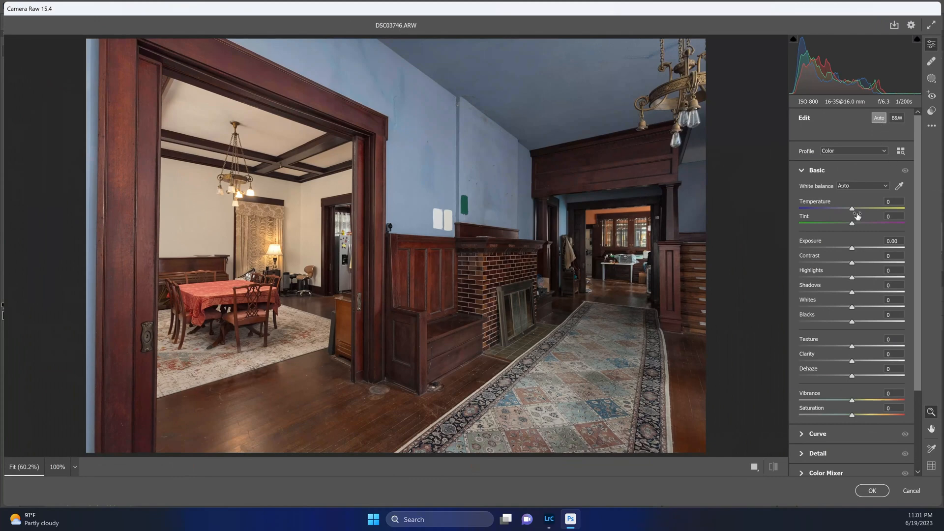
double_click(878, 293)
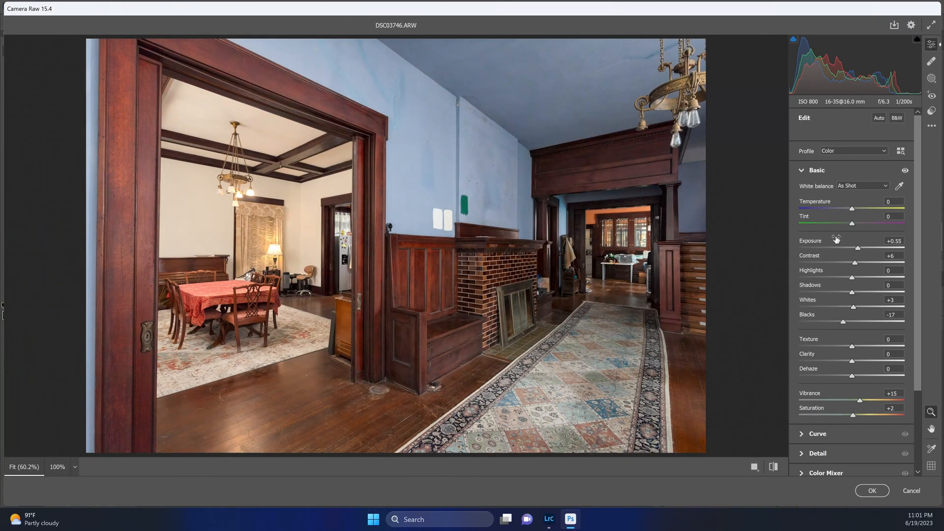
mouse_move(855, 263)
left_mouse_down()
mouse_move(865, 264)
mouse_move(861, 248)
left_mouse_up()
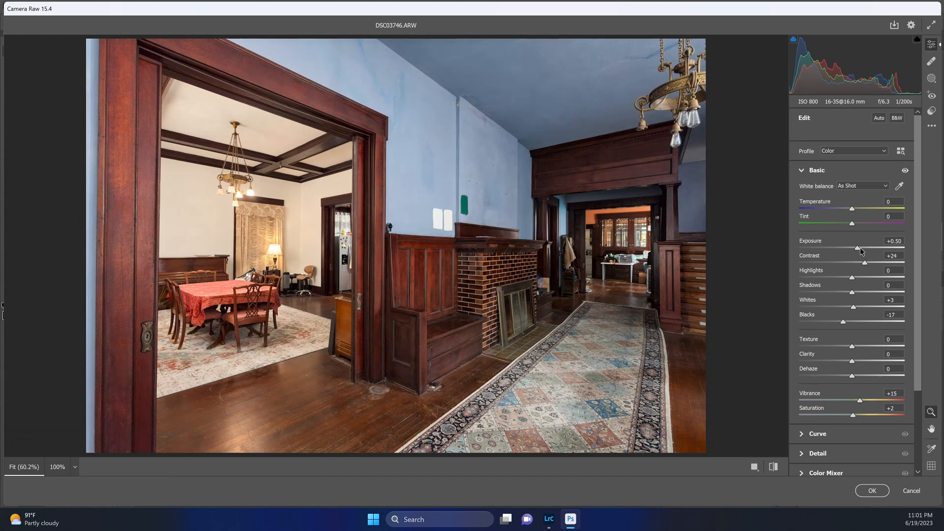
key("Down")
key("Return")
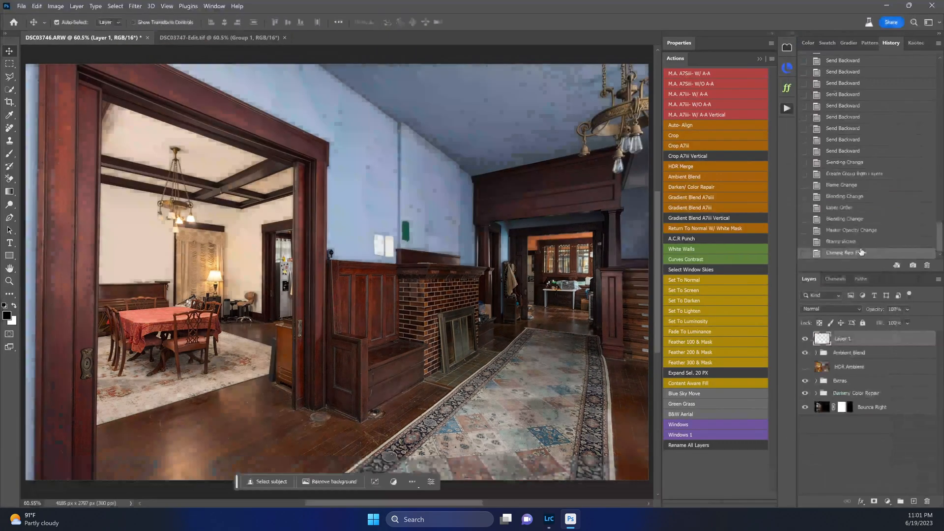
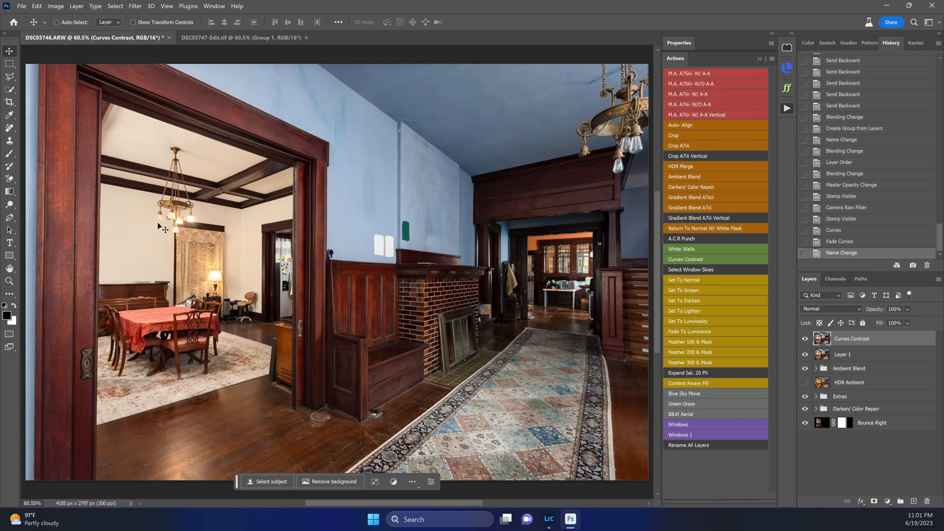
Quick-select the lit right shade of the dining room chandelier, paste a copy and move it over the leftmost unlit shade.
scroll(165, 227, "up", 5)
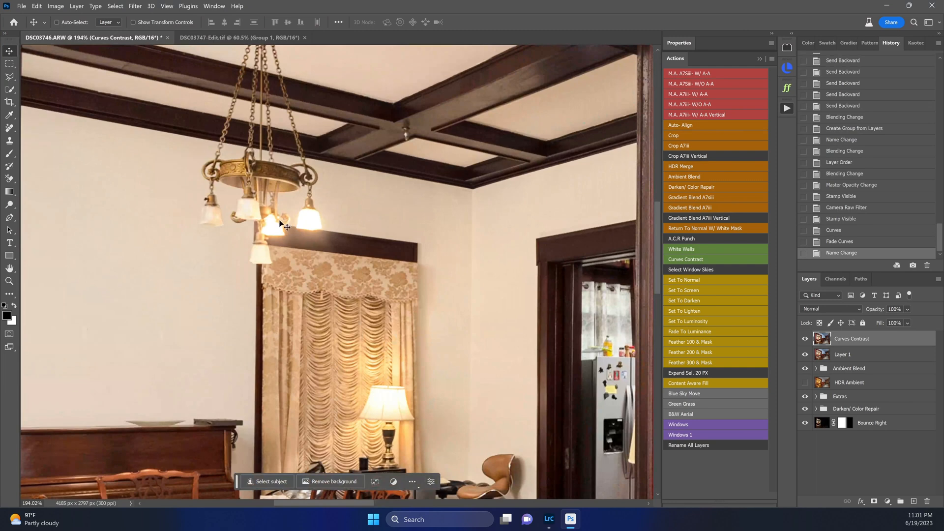
key("w")
left_click(308, 226)
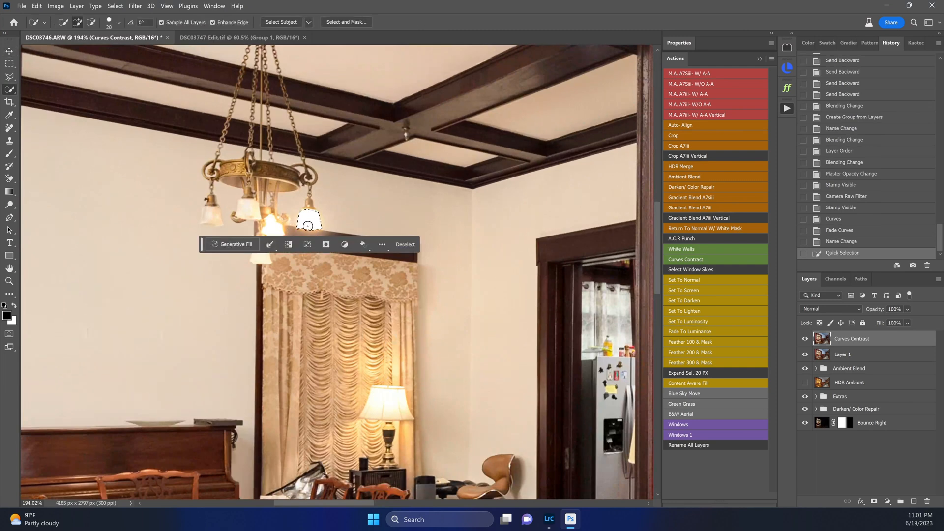
key("ctrl+c")
key("ctrl+v")
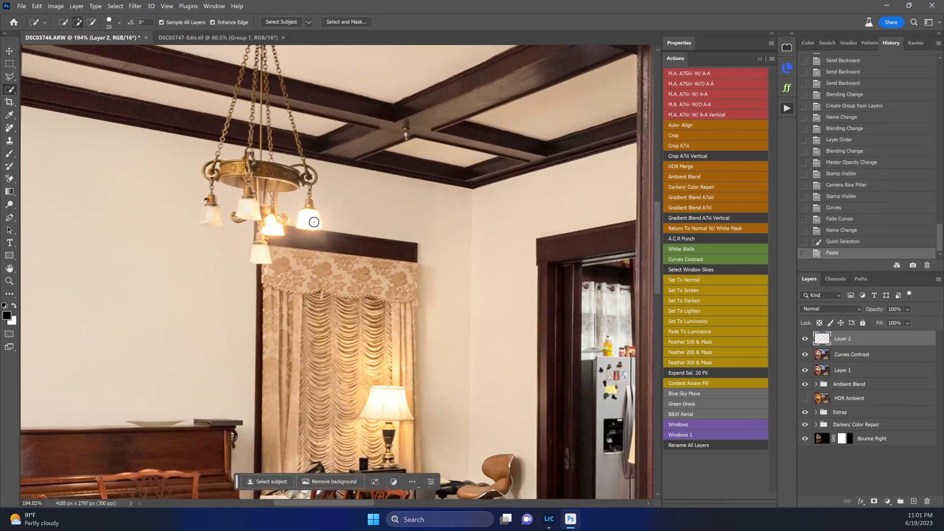
key("v")
left_click_drag(314, 222, 216, 217)
Paste two more copies of the lit shade and place them over the chandelier's remaining unlit shades.
key("ctrl+v")
left_click_drag(314, 229, 245, 235)
key("ctrl+v")
key("ctrl+0")
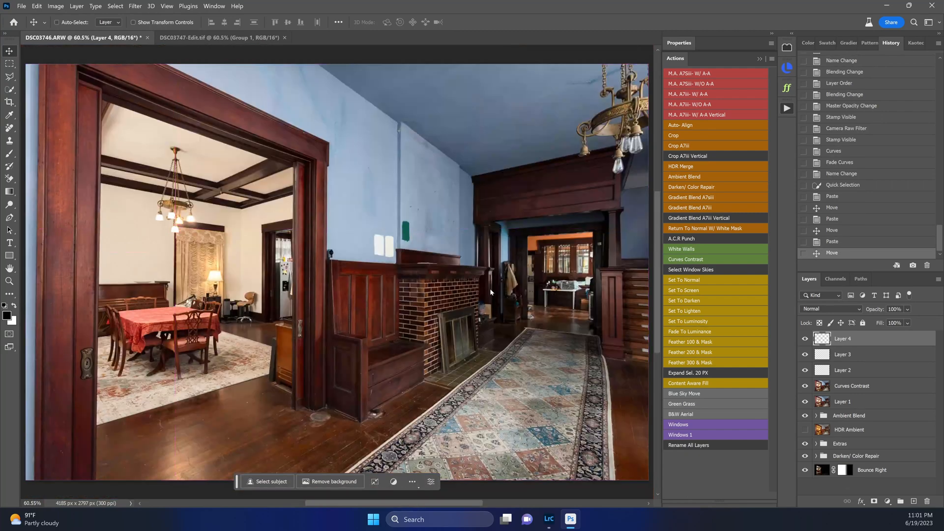
Save the hallway image and close both open documents.
key("ctrl+s")
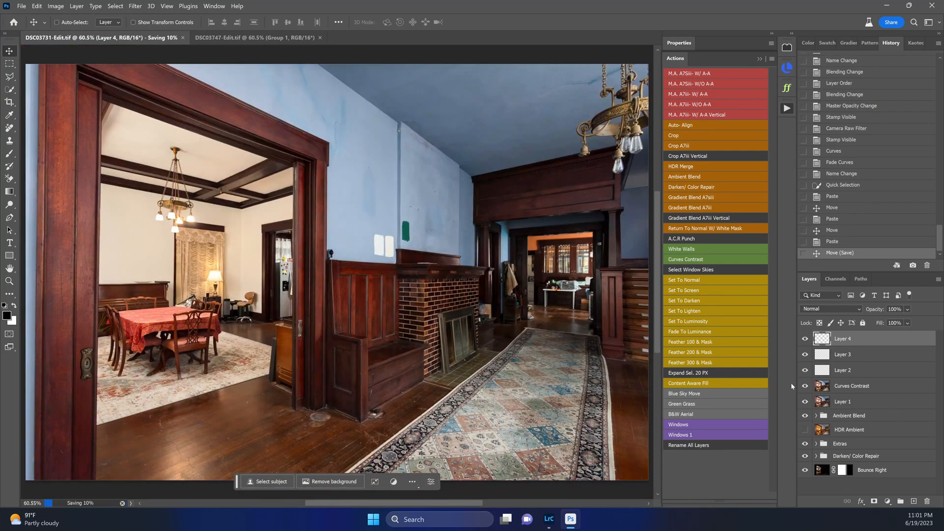
left_click(276, 38)
key("ctrl+w")
key("ctrl+w")
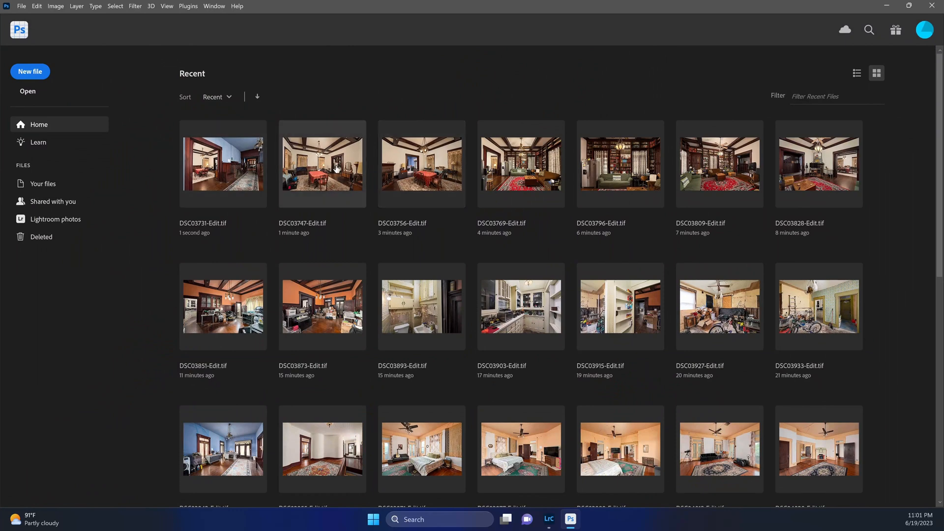
Reopen DSC03756-Edit.tif, copy the chandelier's lit left shade and place the copy over the lowest unlit shade.
left_click(420, 161)
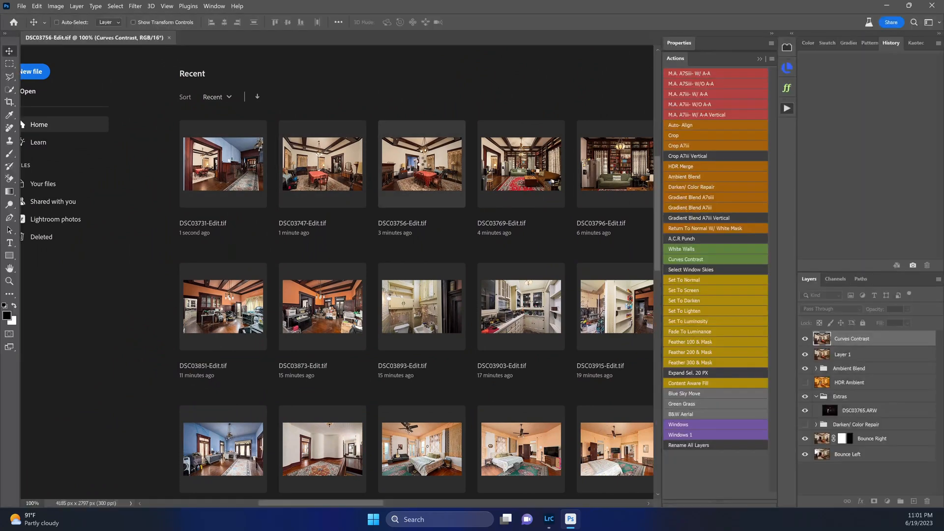
scroll(390, 196, "up", 5)
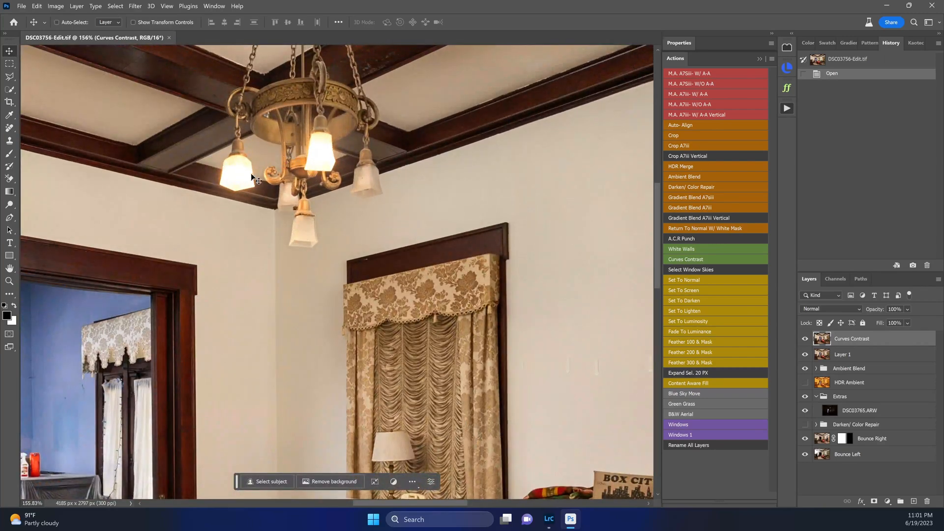
key("w")
left_click(238, 175)
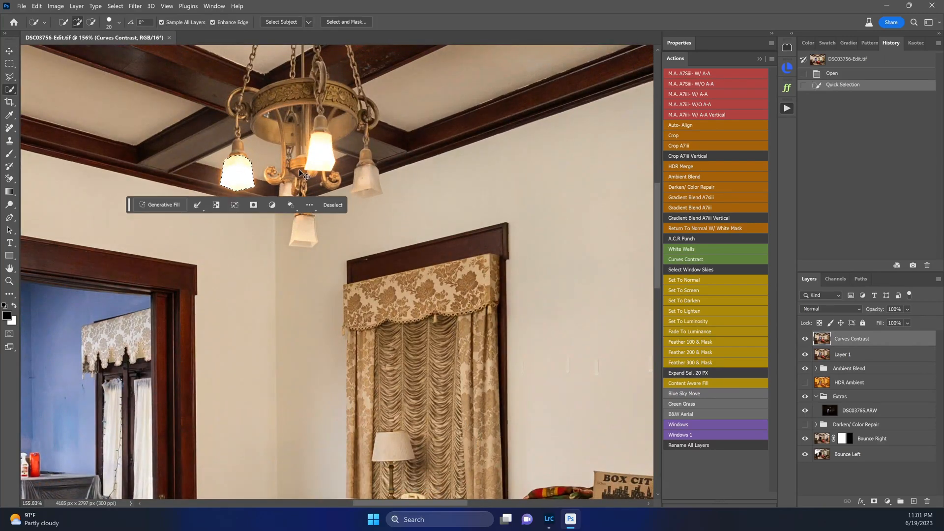
key("ctrl+c")
key("ctrl+v")
key("v")
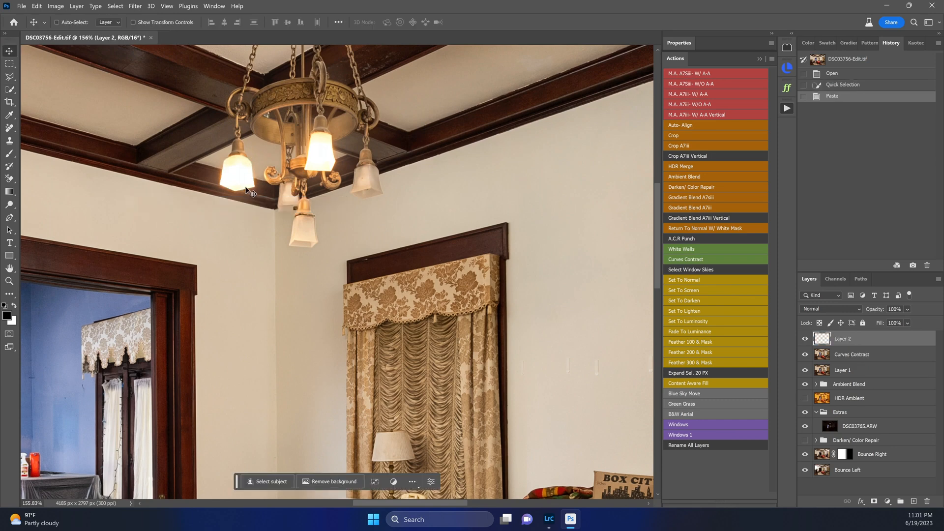
left_click_drag(249, 190, 307, 241)
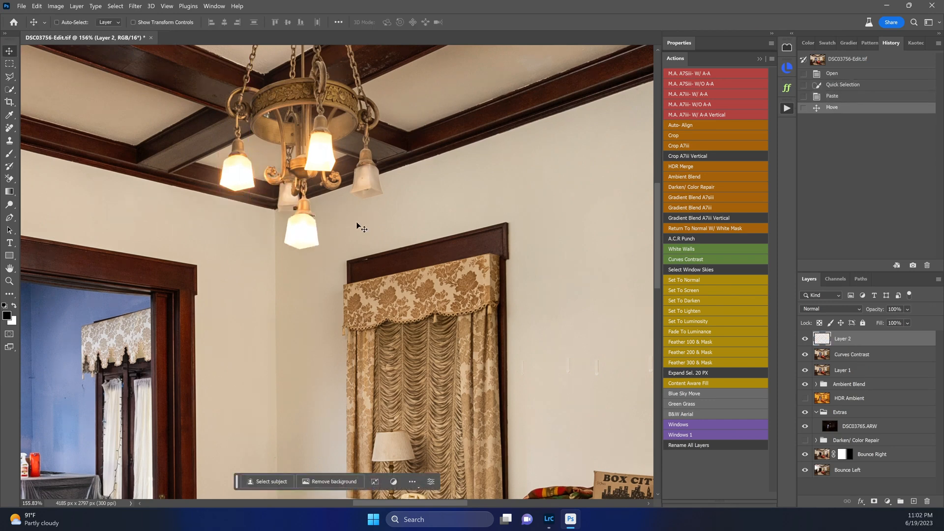
Place a duplicate of the lit shade over the right unlit shade and another pasted copy over the rear one.
key("ctrl+j")
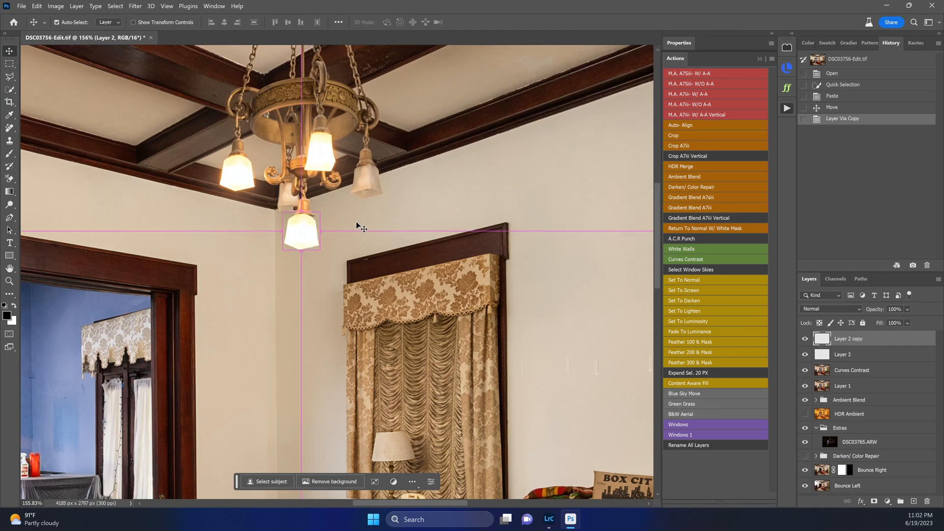
left_click_drag(304, 232, 369, 181)
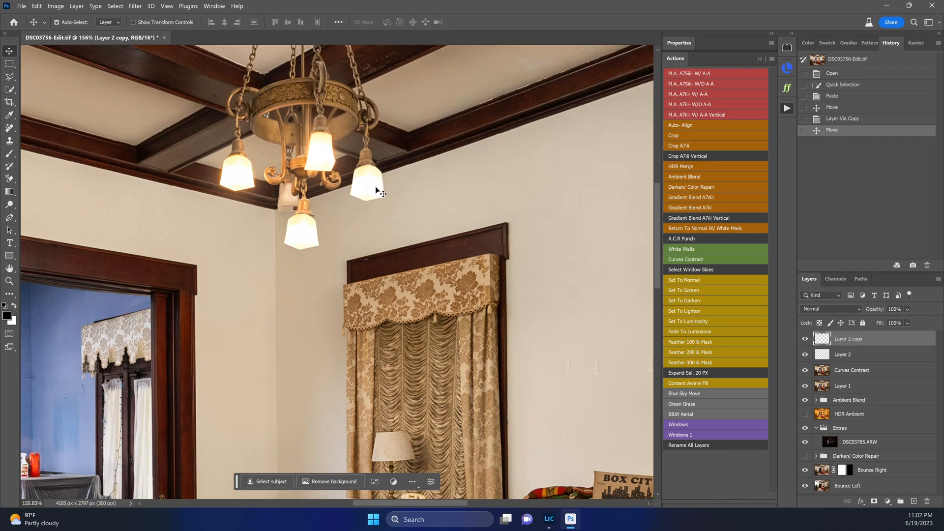
key("ctrl+v")
left_click_drag(340, 269, 291, 202)
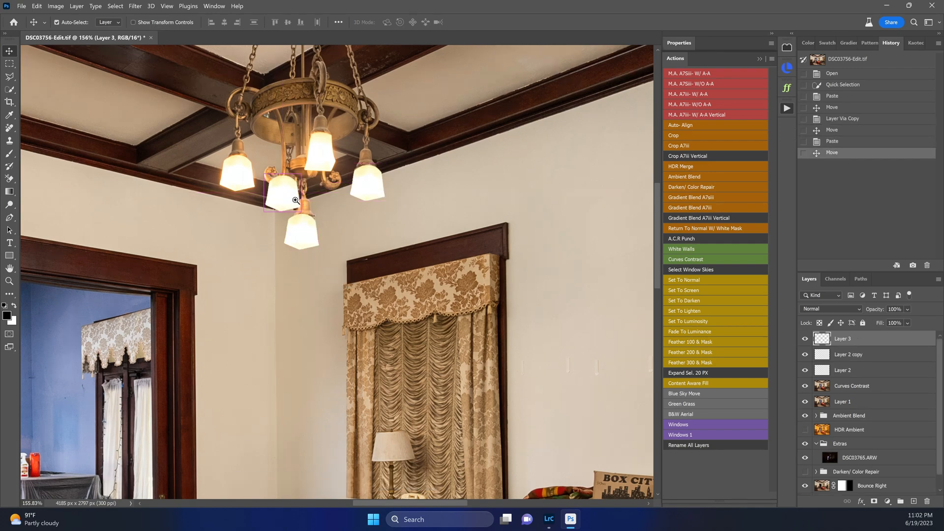
Hide Layer 3 and trace the lower edge of the brass fittings in front of the rear shade with the Pen tool.
scroll(290, 201, "up", 5)
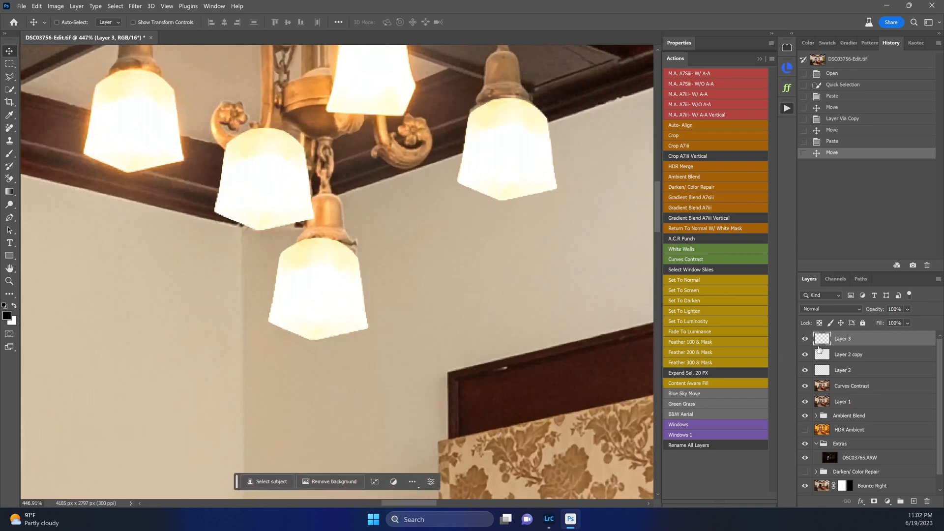
left_click(805, 338)
key("w")
key("shift+w")
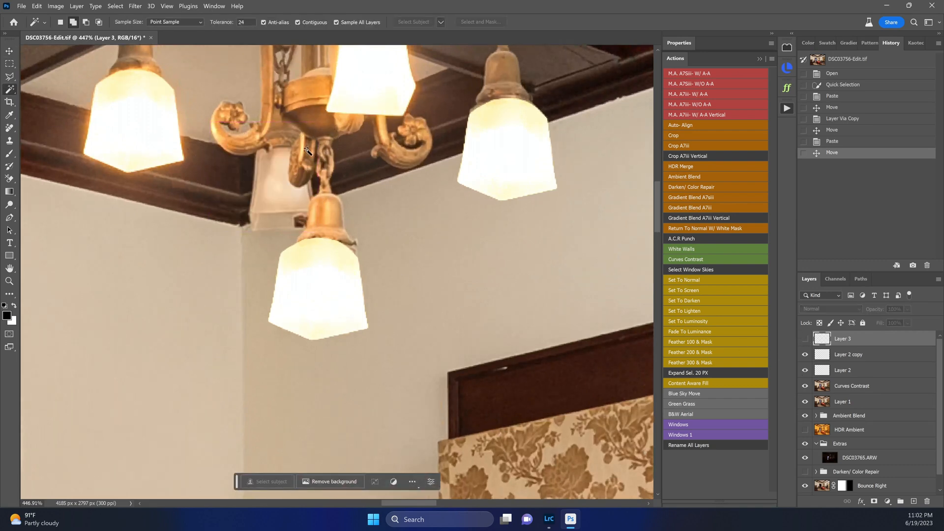
key("shift+w")
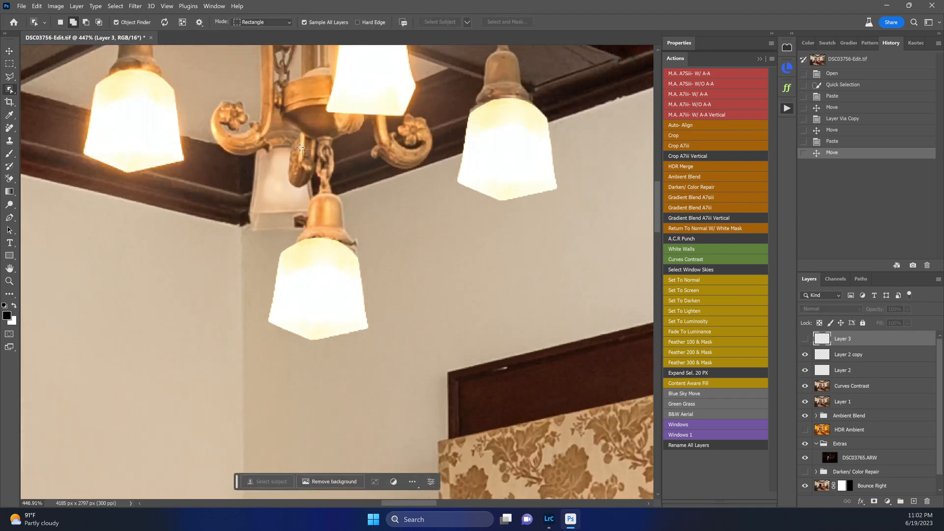
key("shift+w")
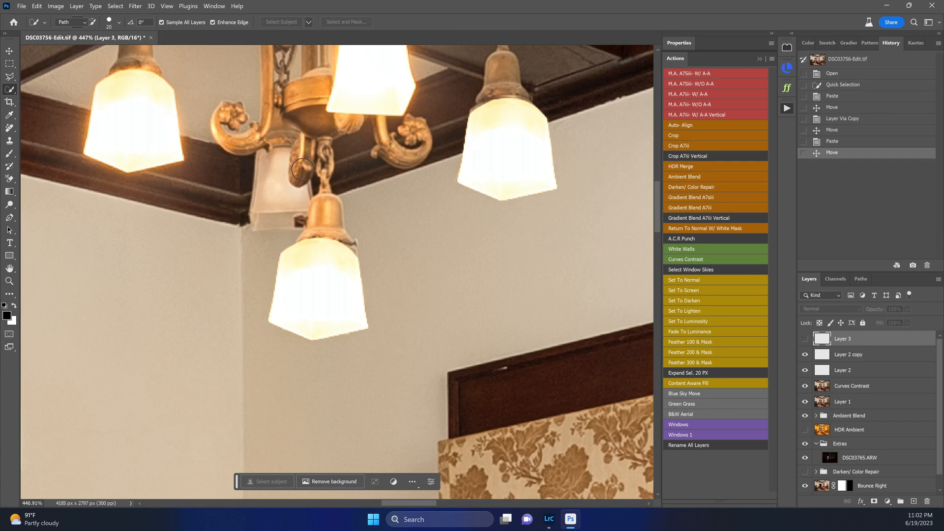
key("p")
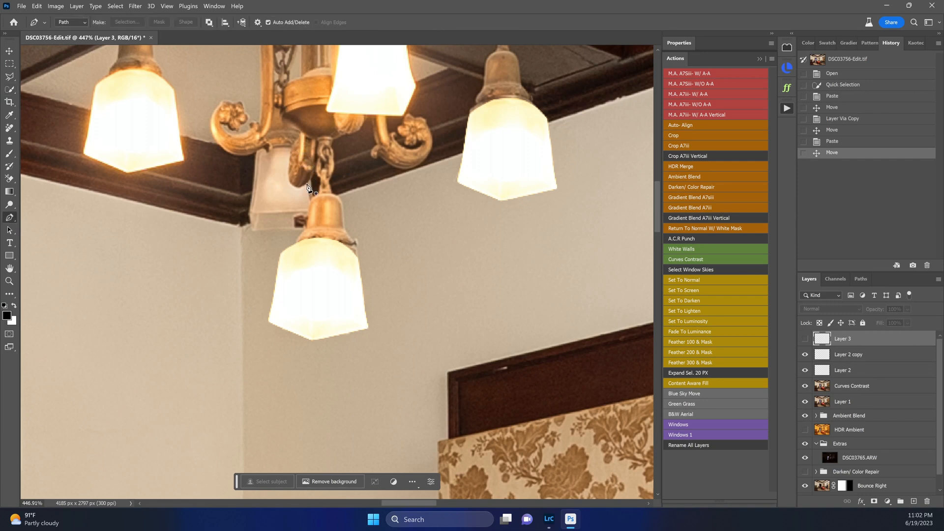
left_click(311, 180)
left_click(302, 187)
left_click(296, 186)
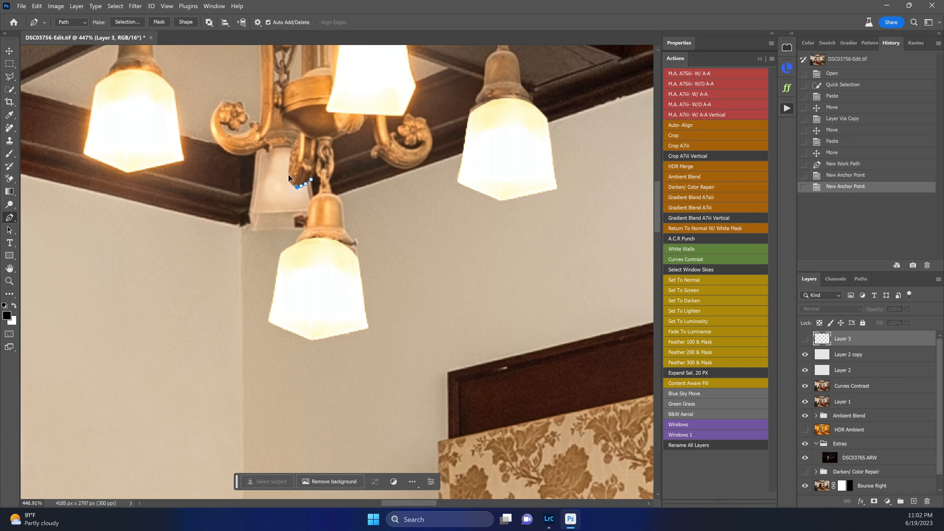
left_click(290, 181)
left_click(288, 175)
left_click(289, 171)
left_click(288, 166)
left_click(288, 161)
left_click(290, 156)
left_click(291, 151)
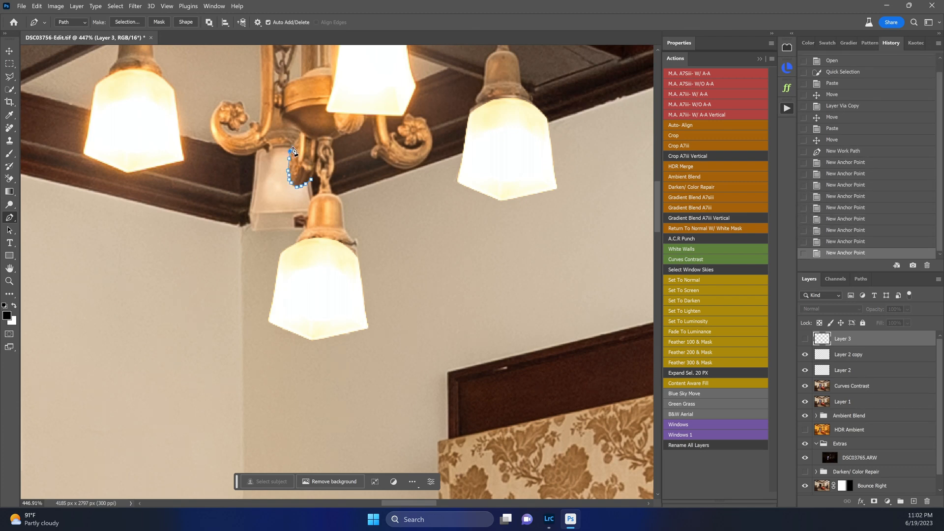
left_click(287, 148)
left_click(285, 148)
left_click(278, 147)
left_click(276, 148)
left_click(271, 150)
left_click(269, 152)
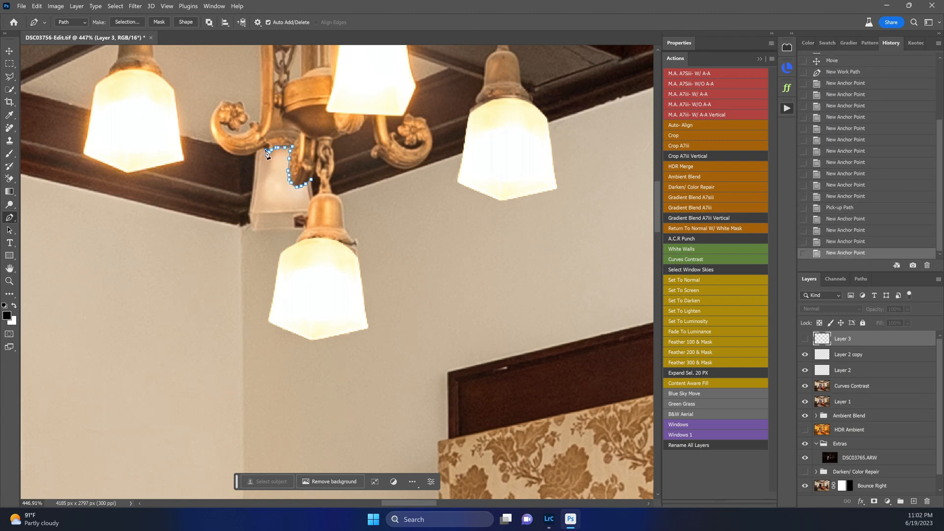
left_click(266, 150)
left_click(263, 149)
left_click(259, 150)
left_click(258, 152)
left_click(251, 154)
left_click(244, 155)
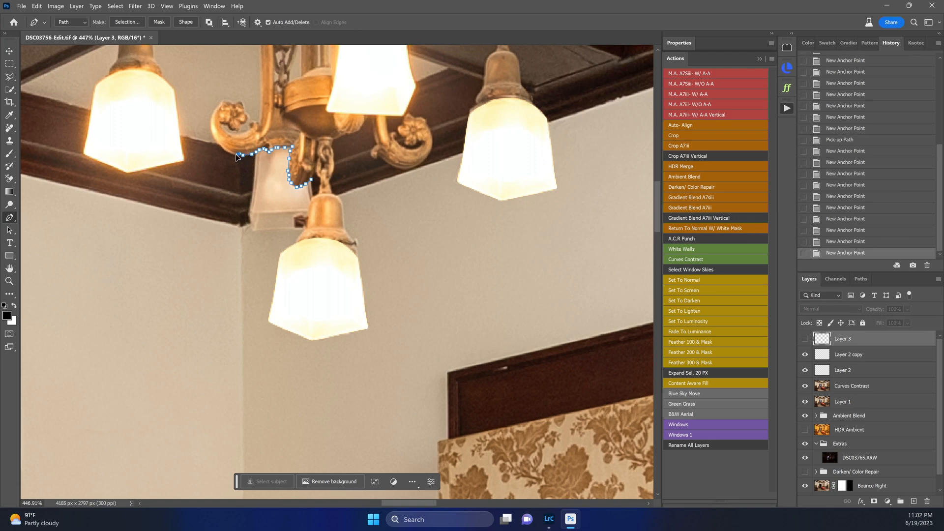
Close the path around the brass fittings above the rear shade and convert it to a selection.
left_click(235, 155)
left_click(221, 145)
left_click(232, 121)
left_click(294, 106)
left_click(329, 106)
left_click(358, 123)
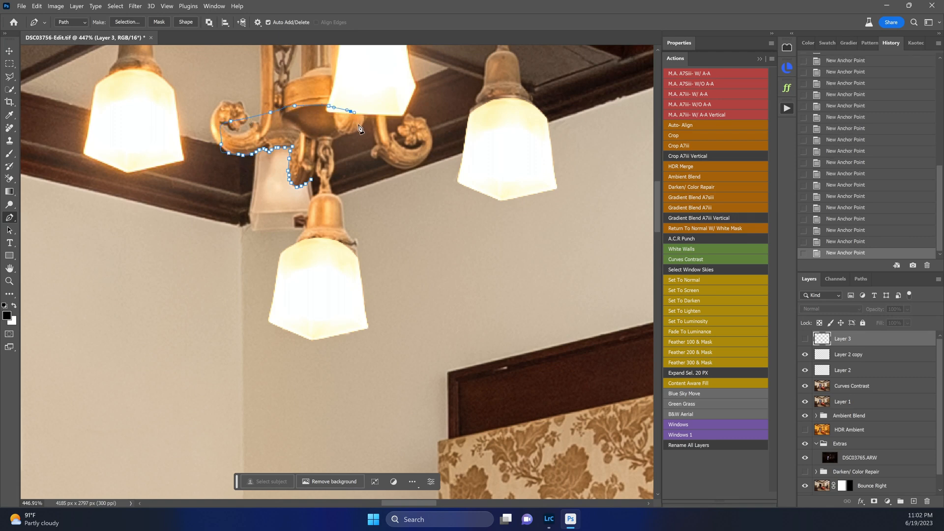
left_click(350, 140)
left_click(332, 143)
left_click(320, 144)
left_click(311, 181)
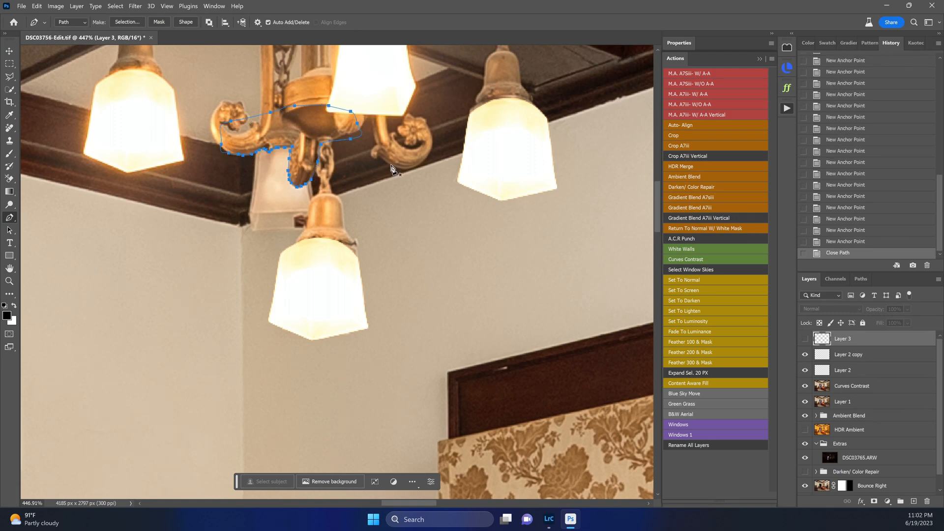
key("ctrl+Return")
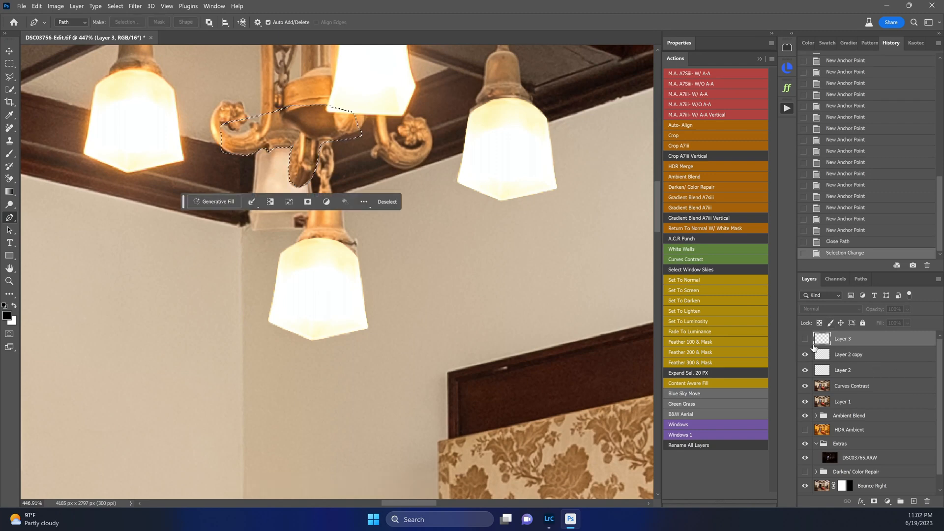
Show Layer 3 and add a layer mask that hides the lit shade copy over the selected brass fittings.
left_click(805, 338)
left_click(875, 501)
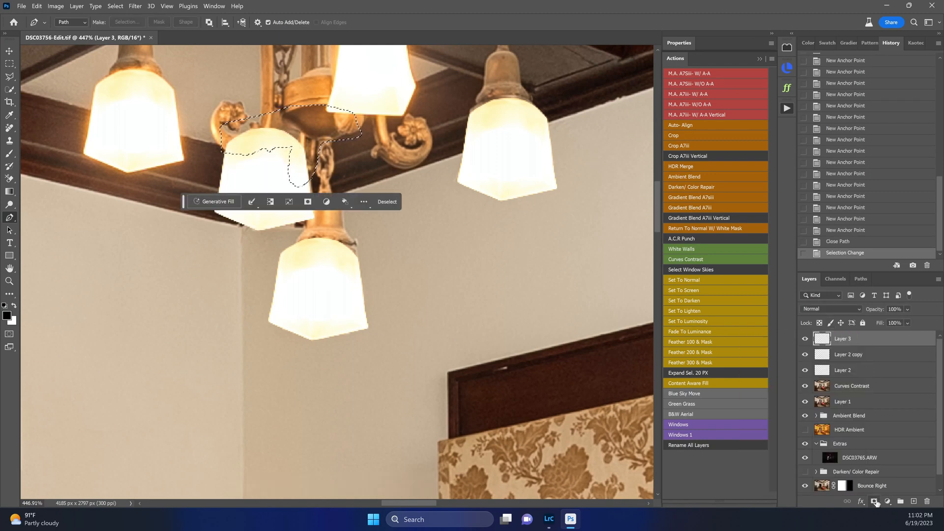
key("v")
key("ctrl+0")
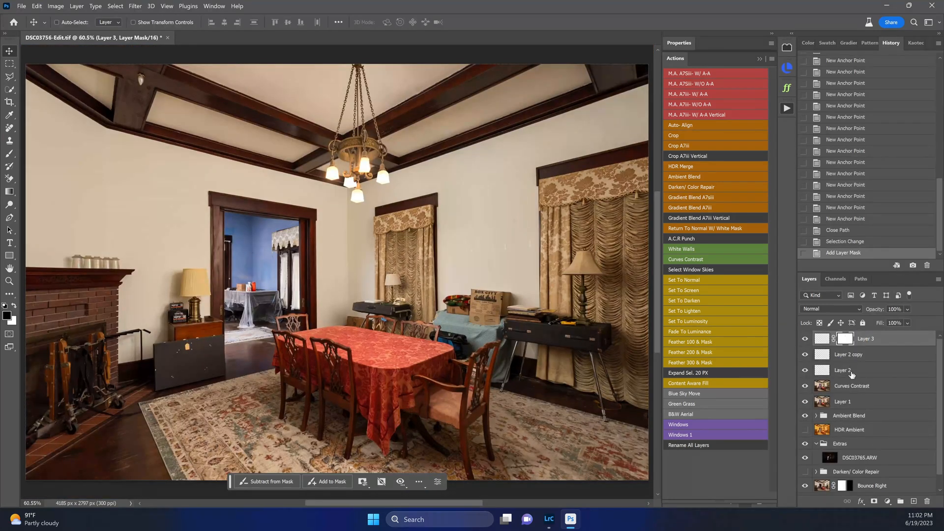
Merge the three pasted shade layers into one and save DSC03756-Edit.tif.
left_click(852, 374, "shift")
key("ctrl+e")
key("ctrl+s")
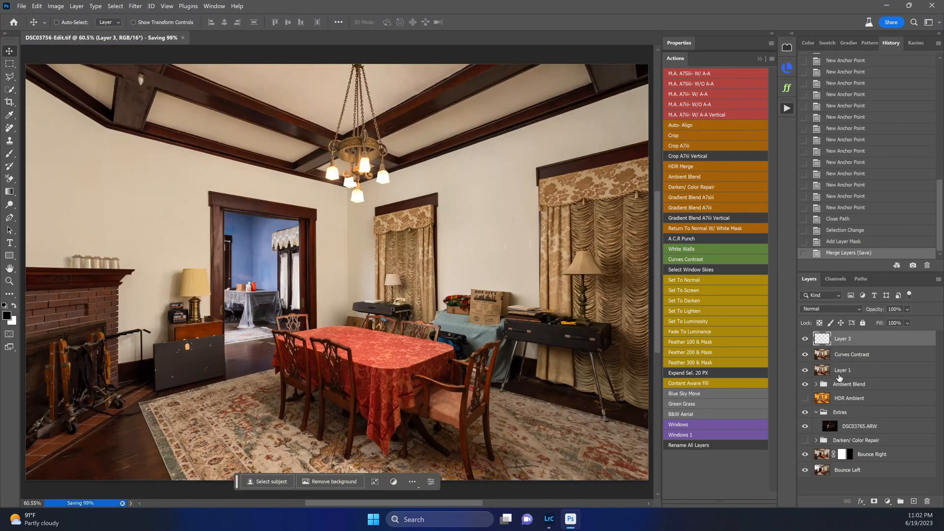
Switch to Lightroom Classic and filter the Work On photos with the Needed Only preset.
left_click(549, 519)
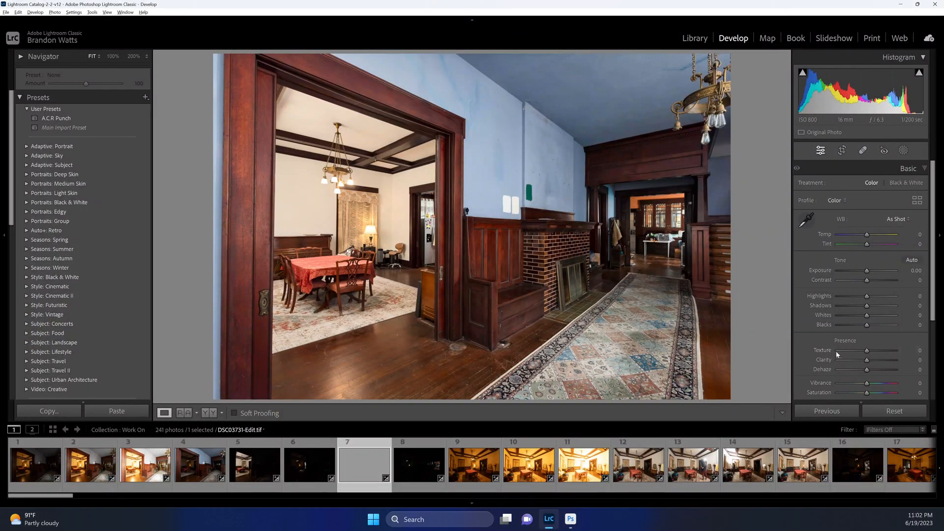
left_click(885, 430)
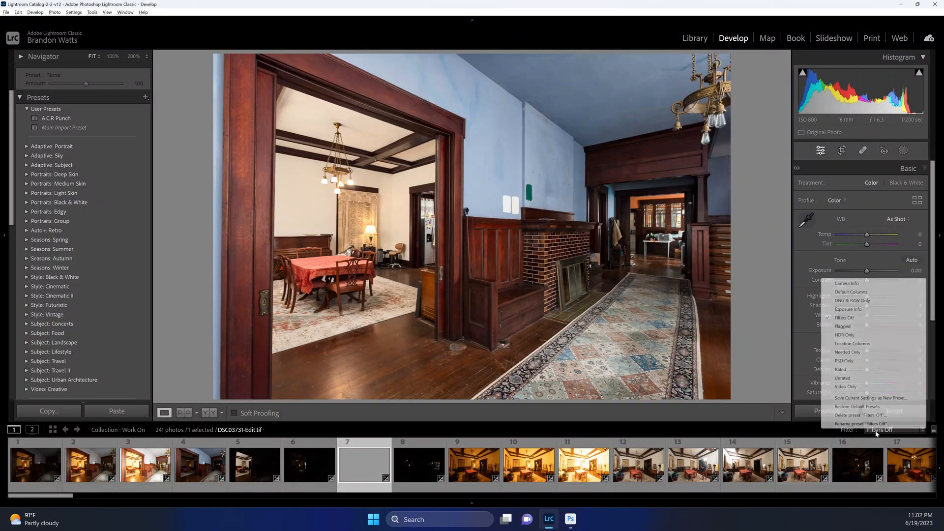
left_click(851, 352)
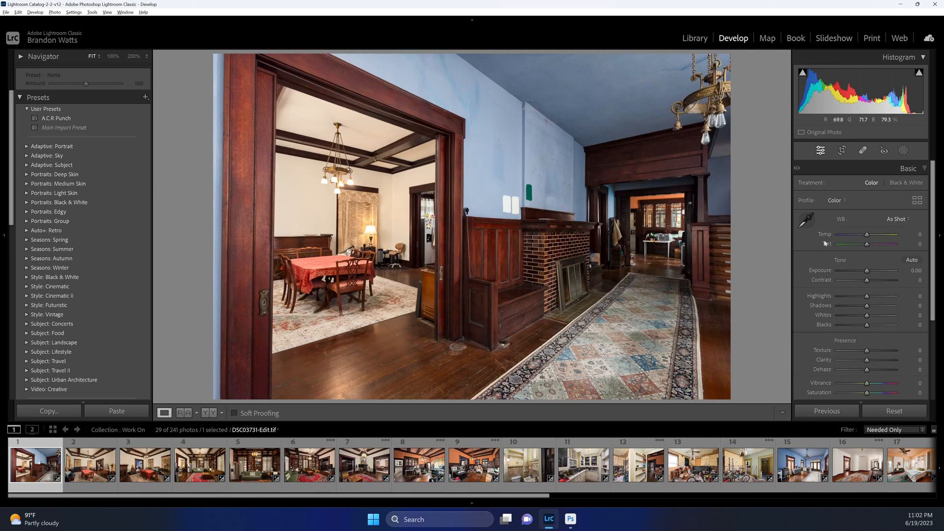
Set the photo filter to Filters Off and show the Work On collection as a grid in the Library module.
left_click(867, 431)
left_click(864, 323)
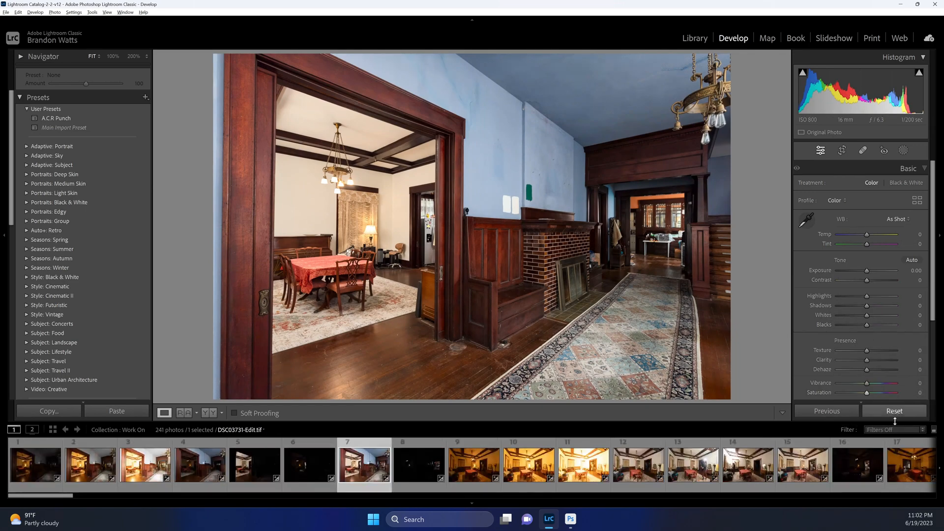
left_click(691, 39)
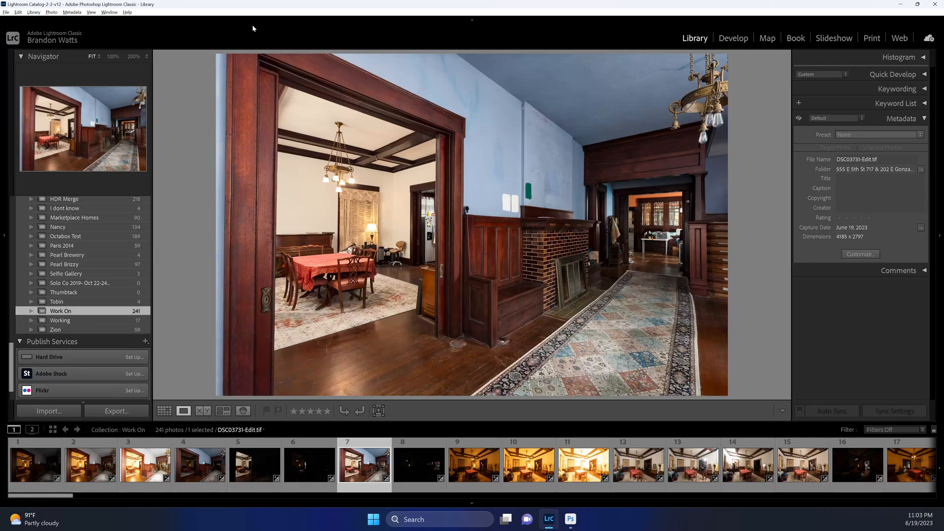
key("g")
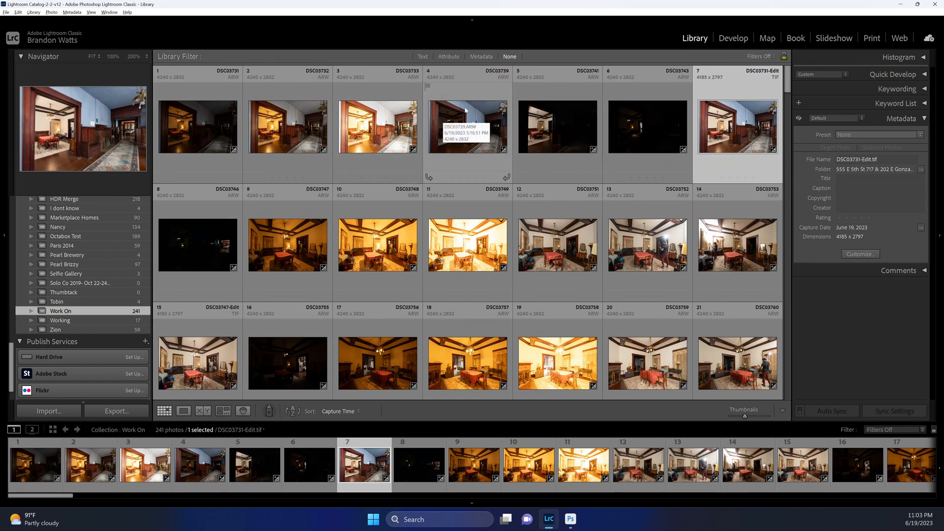
Show the library filter bar and filter the Work On photos by metadata, switching the Lens column to File Type and choosing TIFF.
key("backslash")
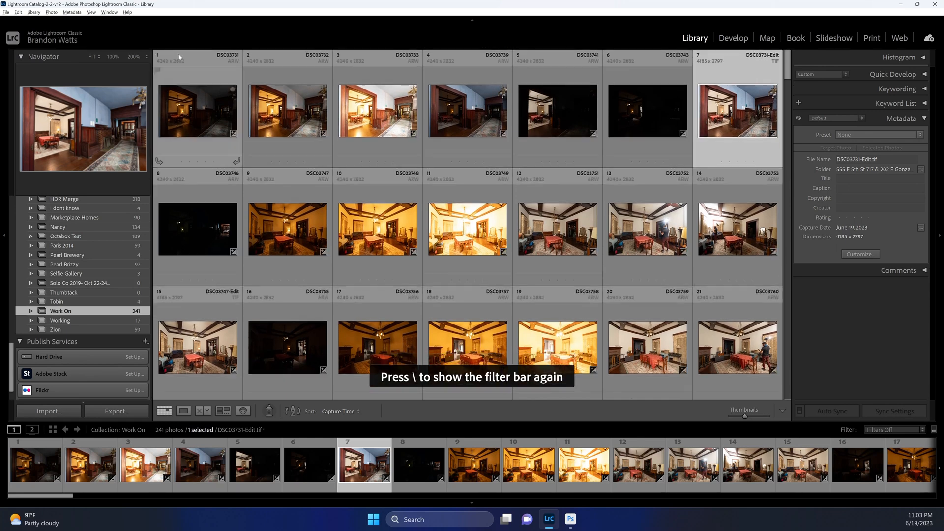
key("backslash")
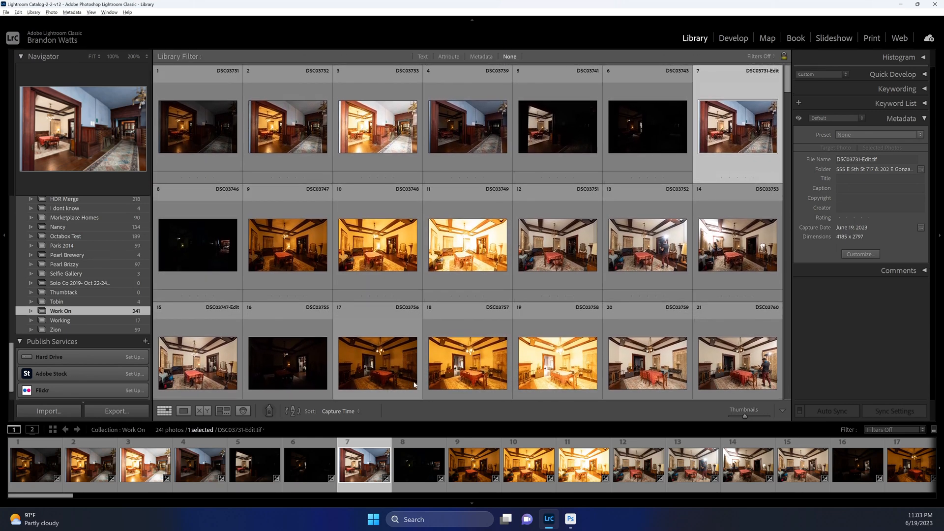
key("backslash")
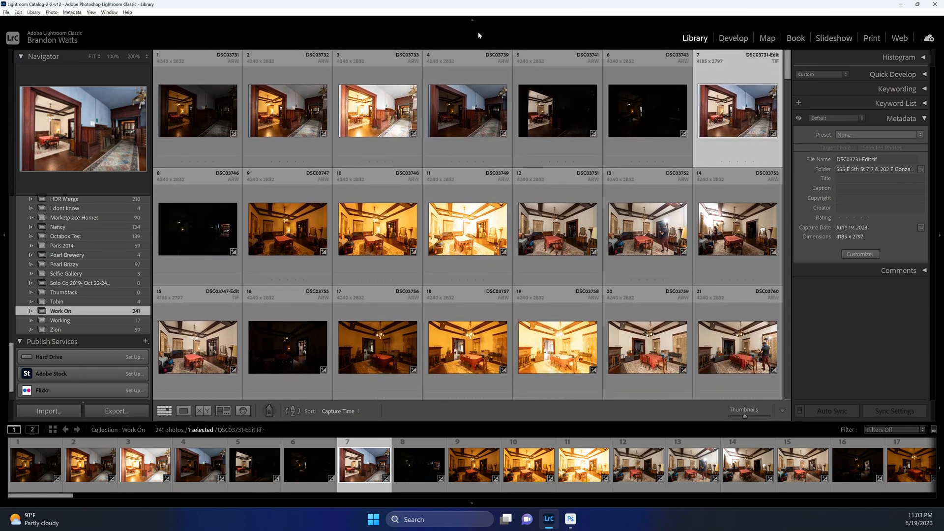
key("backslash")
left_click(482, 57)
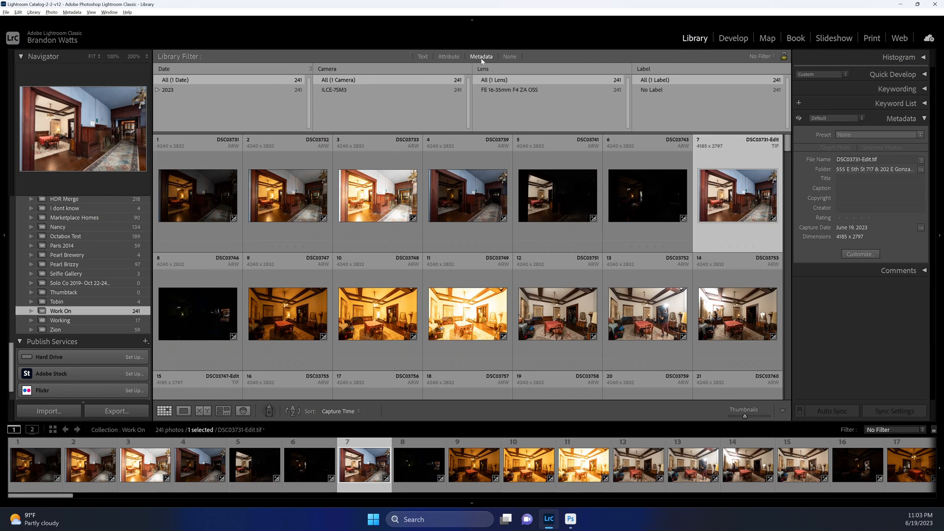
left_click(484, 69)
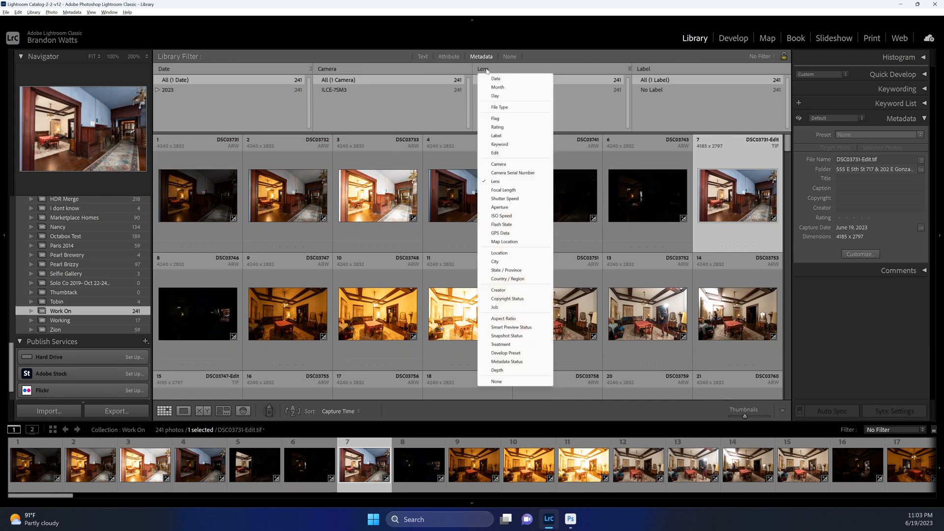
left_click(505, 109)
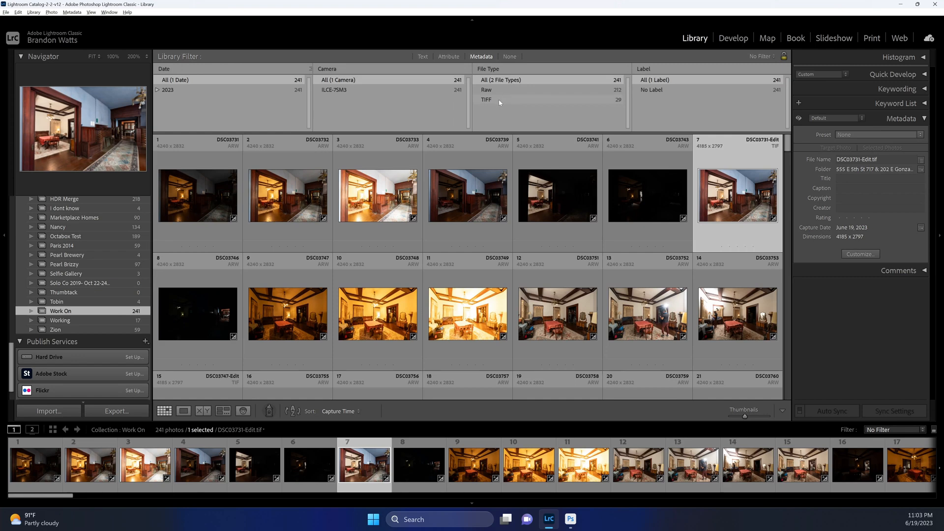
left_click(500, 101)
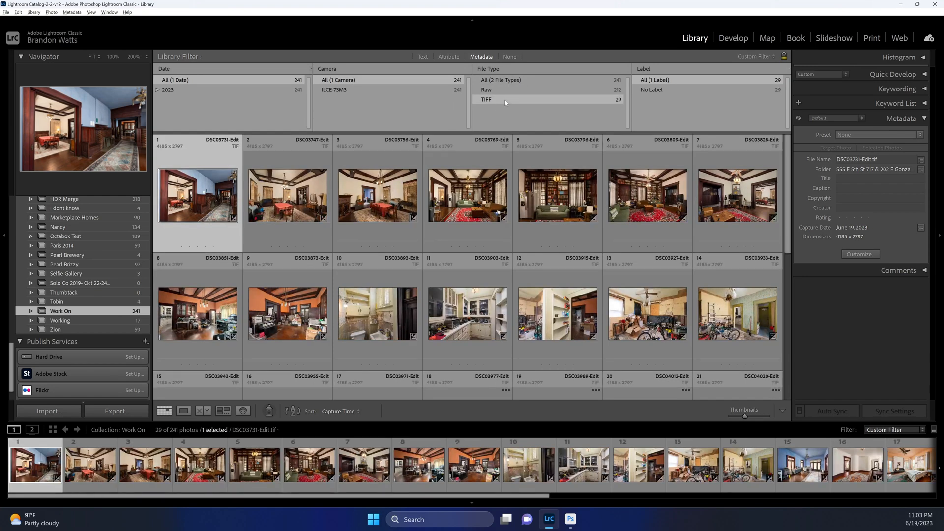
Apply the Needed Only filter preset to the Work On photos and hide the library filter bar.
left_click(896, 431)
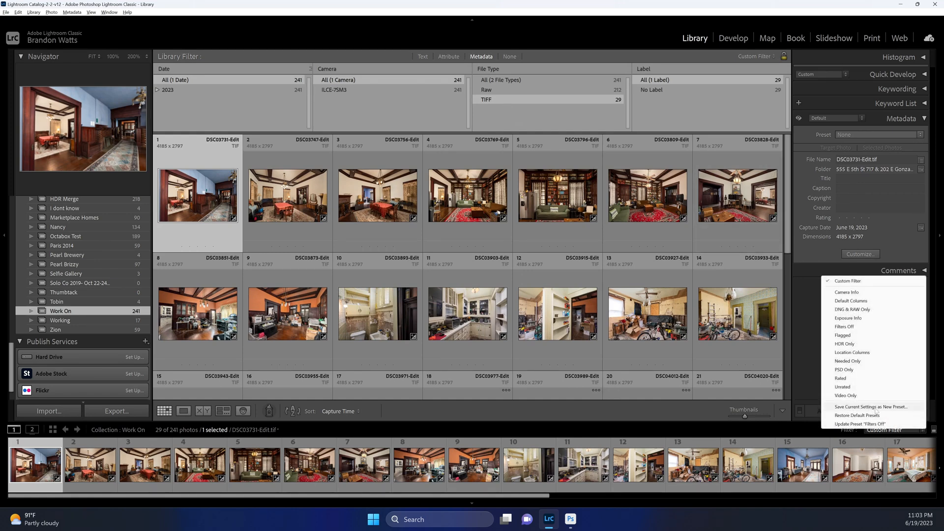
left_click(847, 362)
key("backslash")
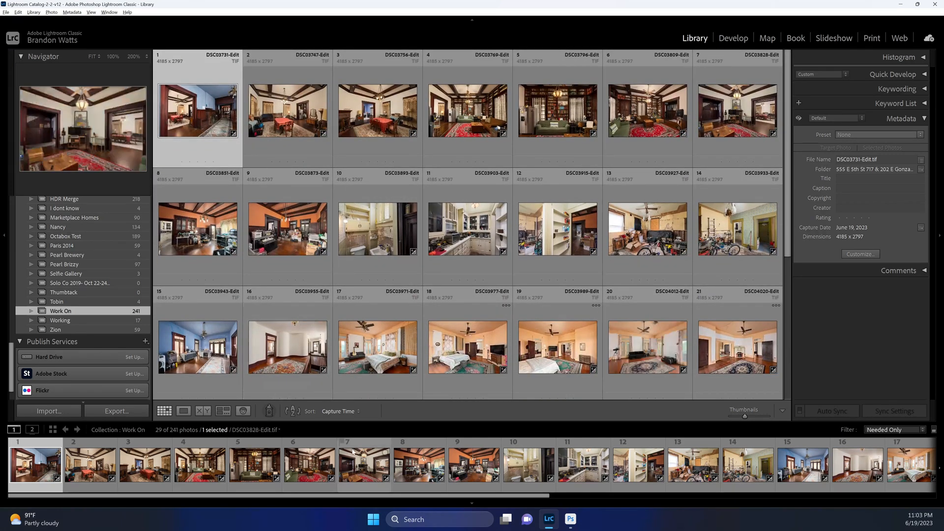
Open DSC03731-Edit.tif in the Develop module, try the Auto tone adjustment and undo it.
key("ctrl+a")
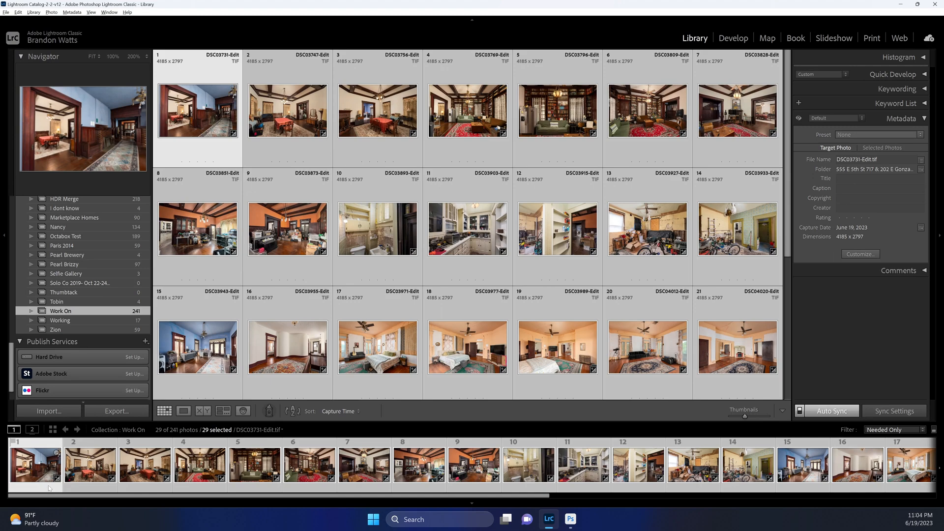
left_click(49, 488)
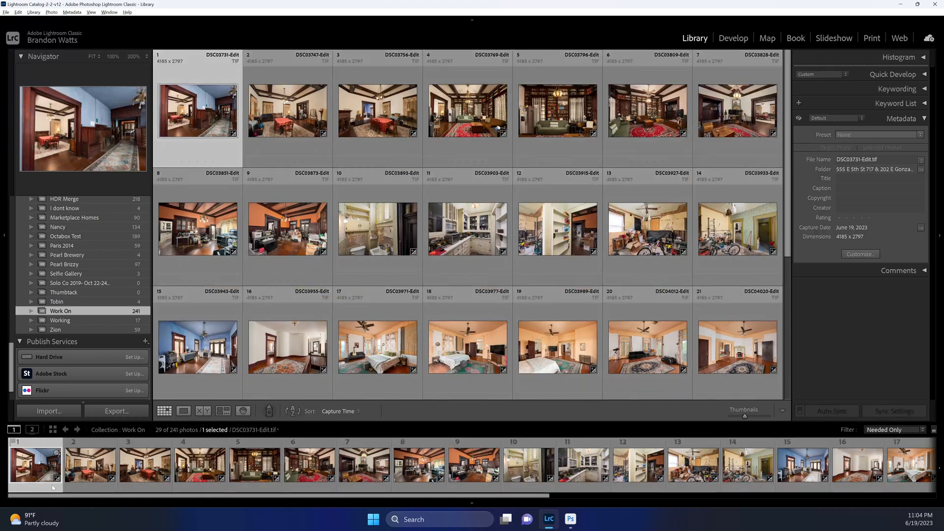
key("d")
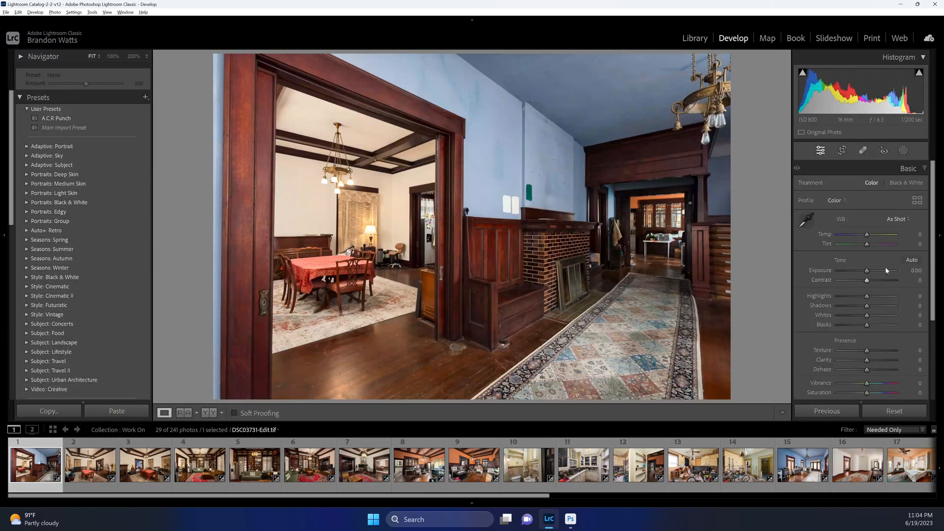
left_click(912, 260)
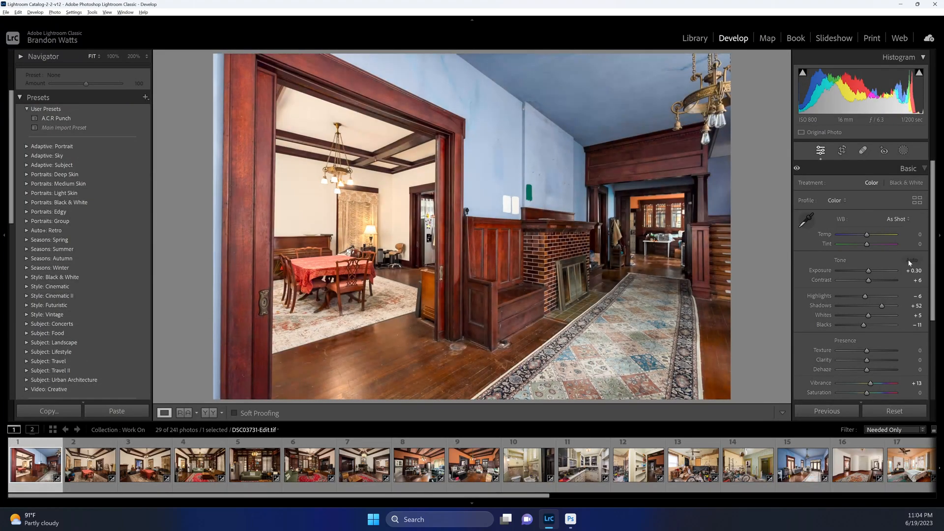
key("ctrl+z")
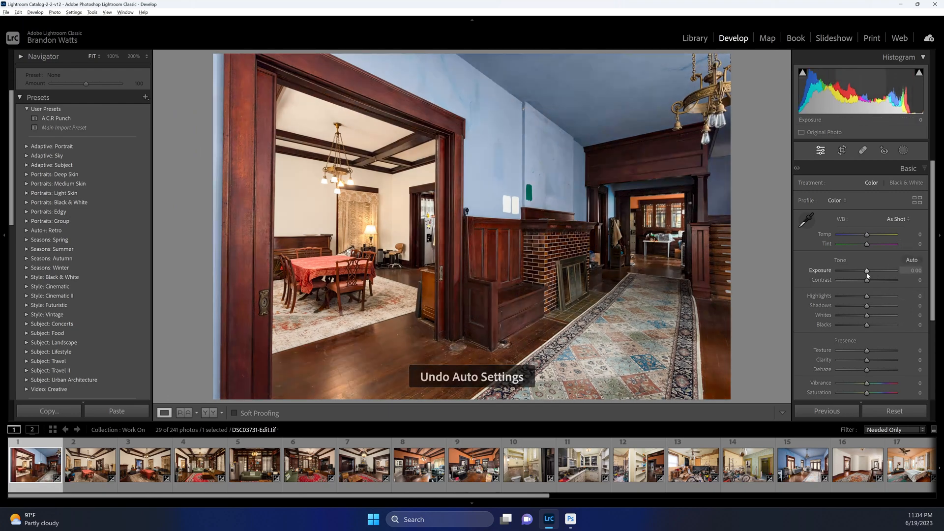
Straighten DSC03731-Edit.tif with the Vertical Upright transform.
left_click(904, 167)
left_click(891, 183)
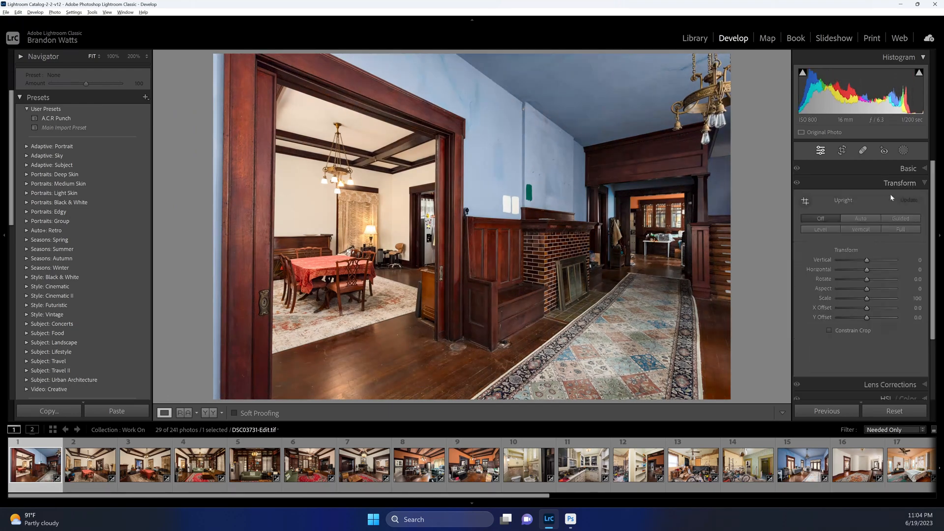
left_click(872, 221)
left_click(867, 231)
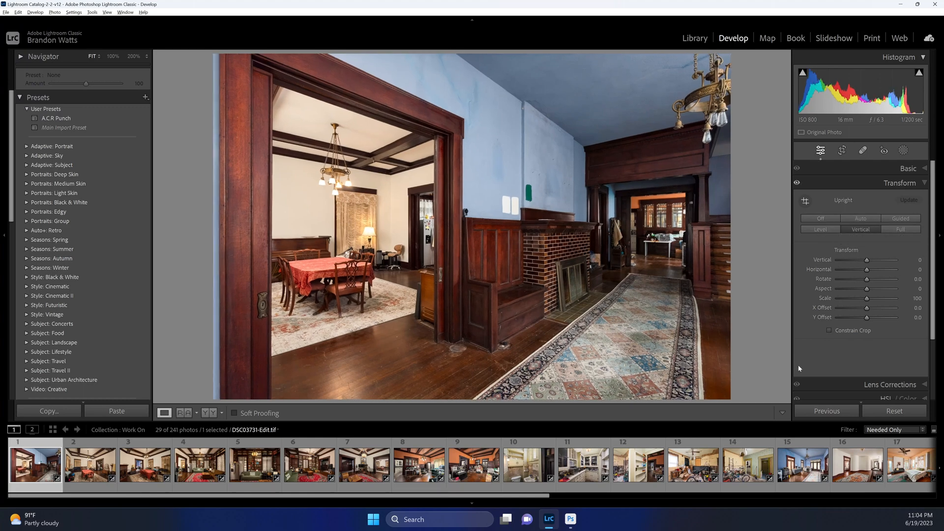
Apply the Vertical Upright transform to all the filtered photos using Auto Sync, and turn Auto Sync off again.
key("ctrl+a")
left_click(800, 411)
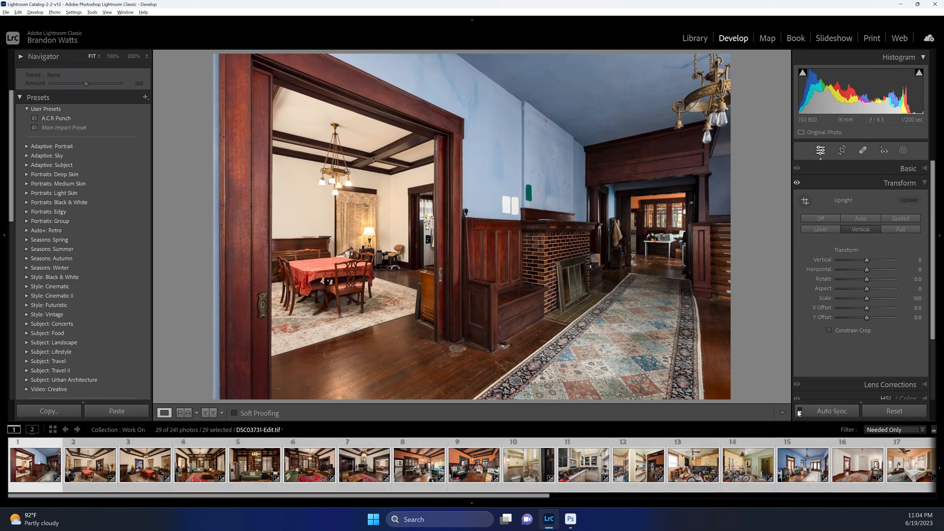
left_click(862, 229)
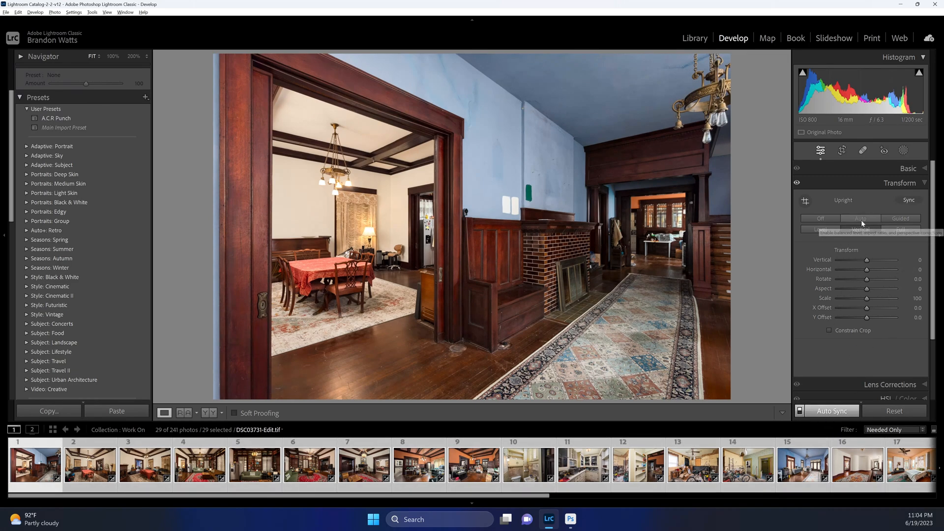
left_click(800, 413)
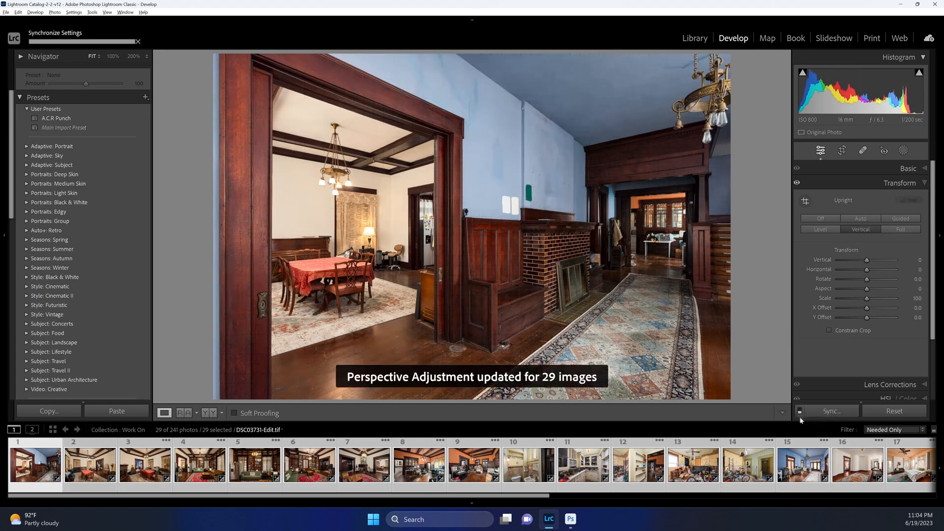
Open DSC03731-Edit.tif in the Library loupe view and show it in full-screen preview.
left_click(56, 488)
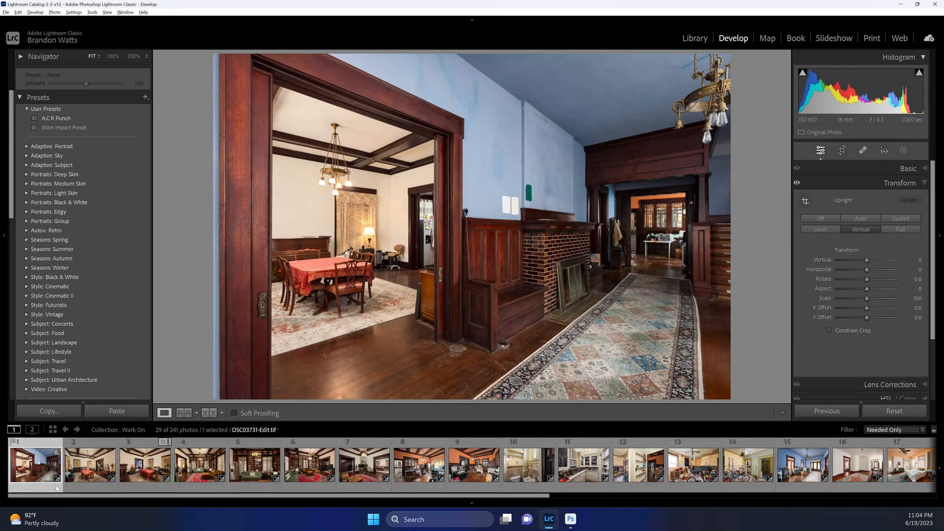
key("Right")
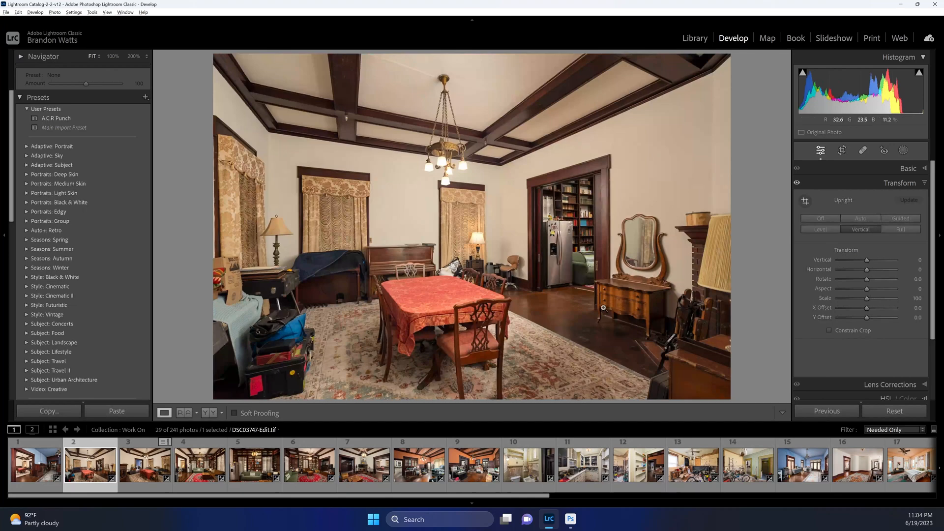
key("g")
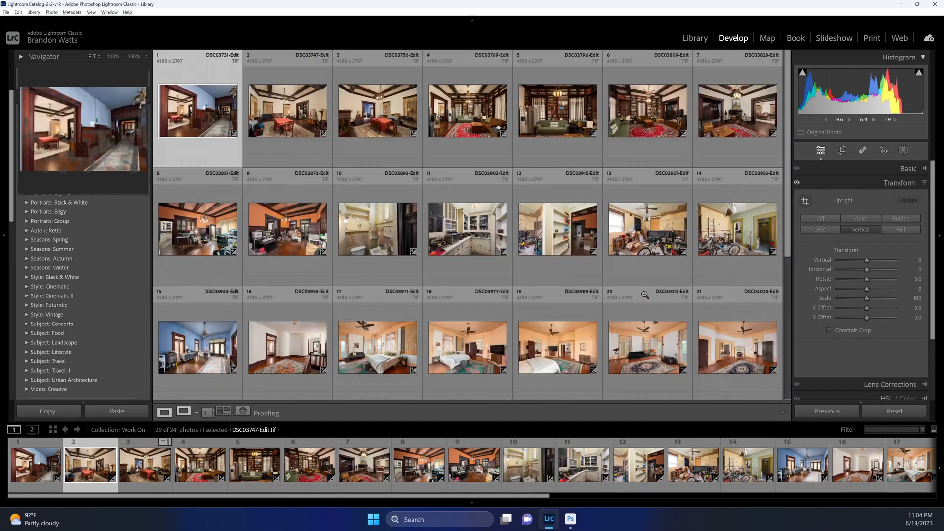
key("e")
left_click(22, 484)
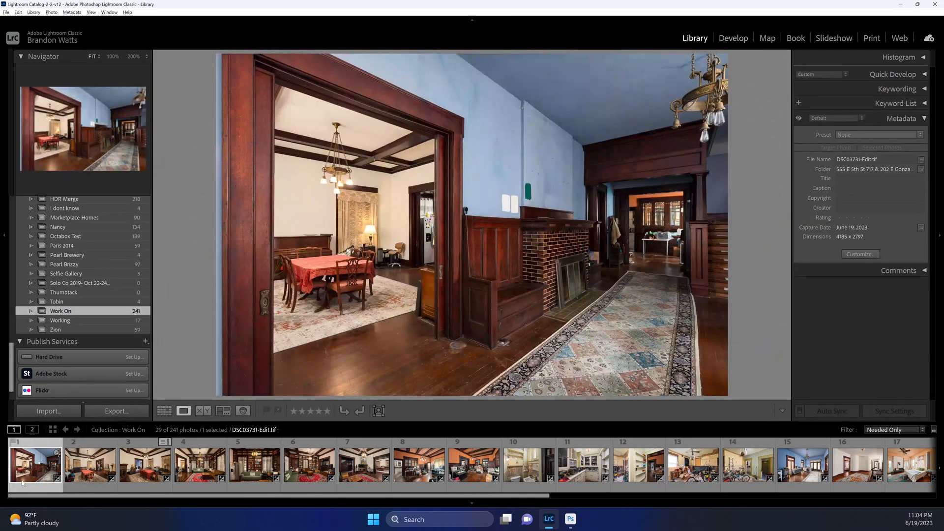
key("f")
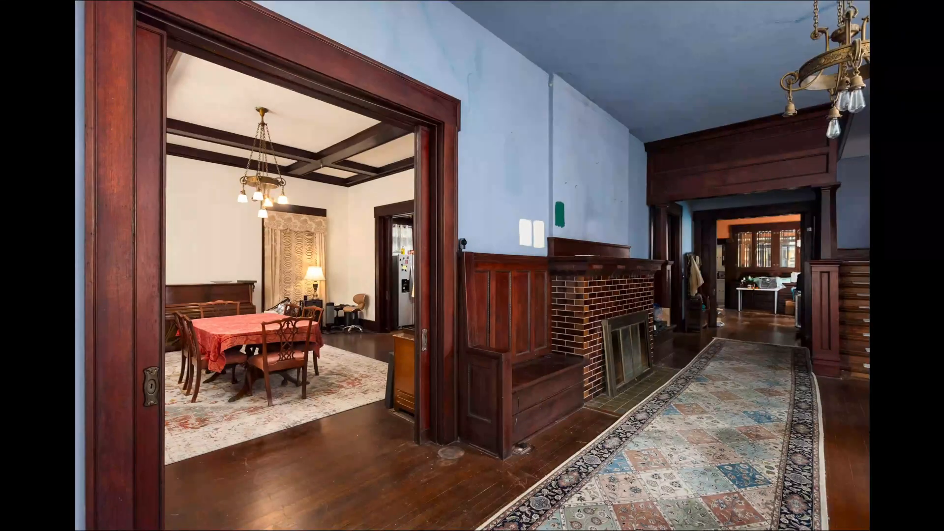
key("f")
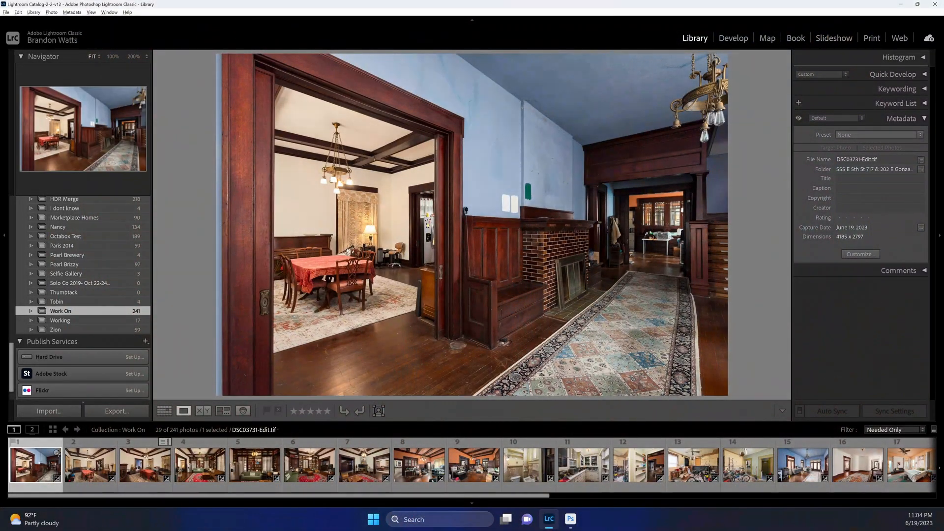
key("f")
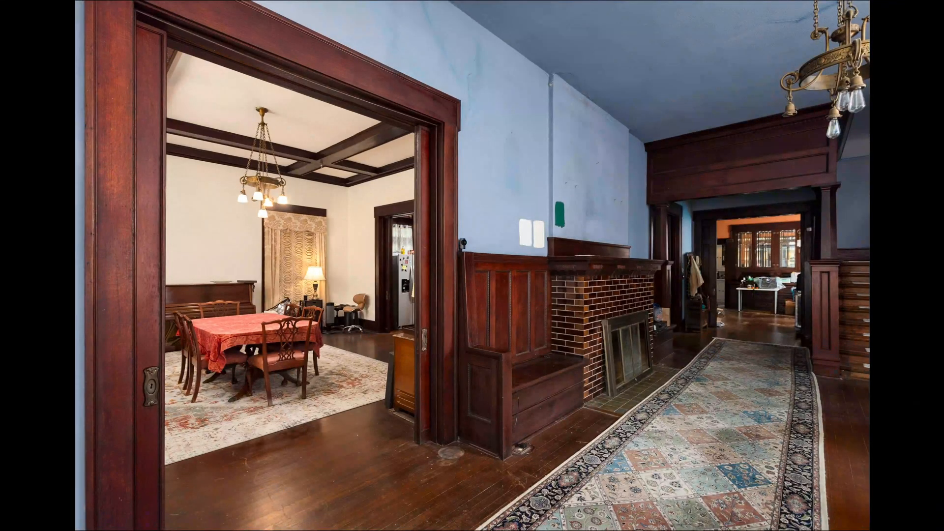
Review the corrected interior photos one by one in full-screen preview up to DSC03828-Edit.tif, and leave the preview.
key("Right")
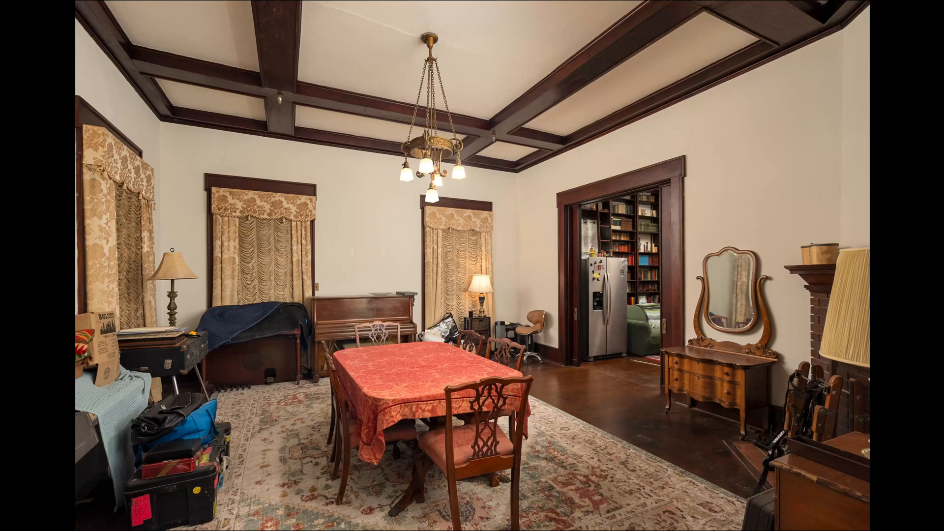
key("Right")
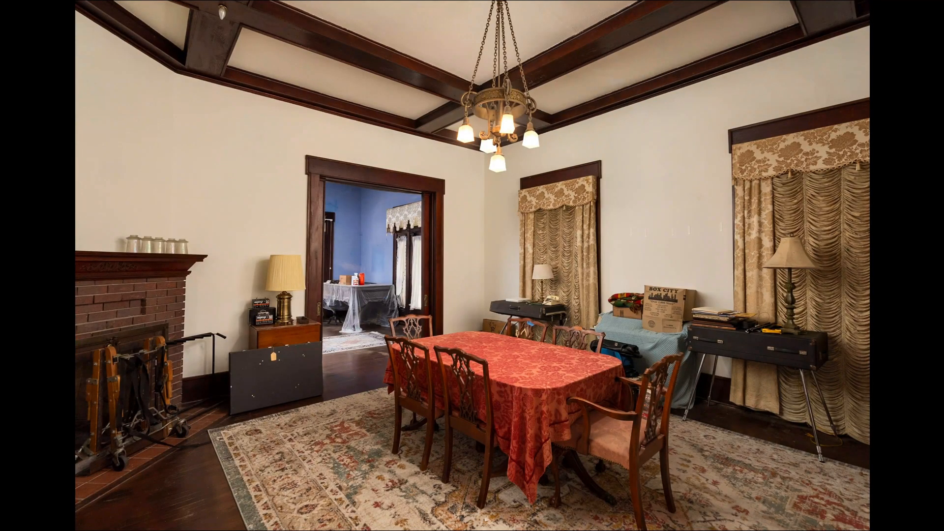
key("Right")
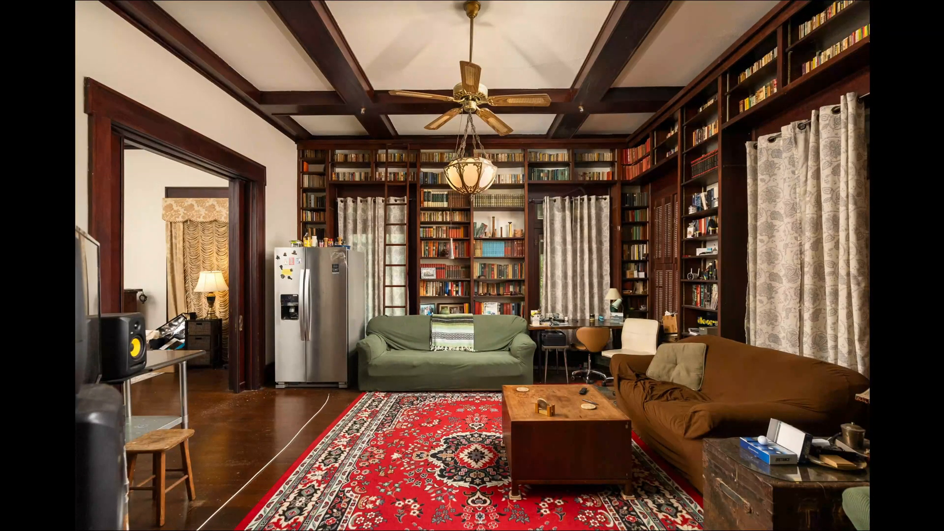
key("Right")
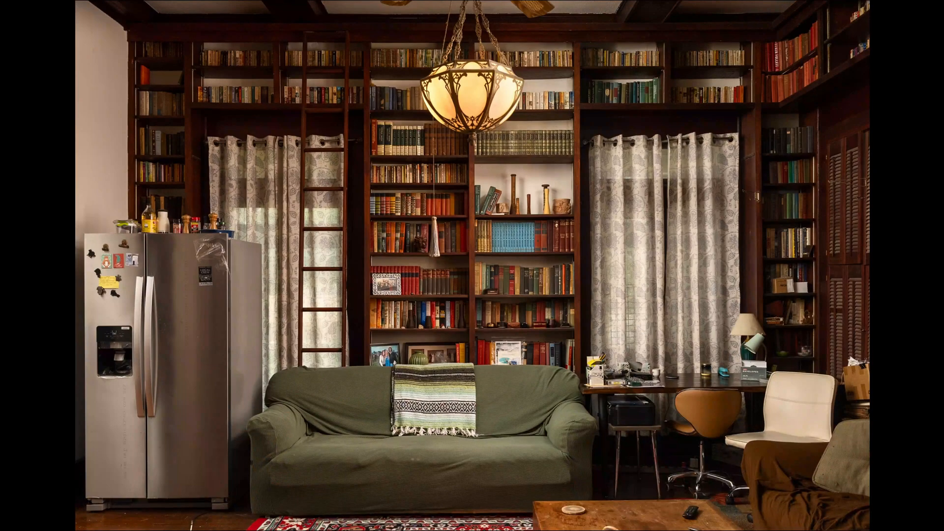
key("Left")
key("Right")
key("Right")
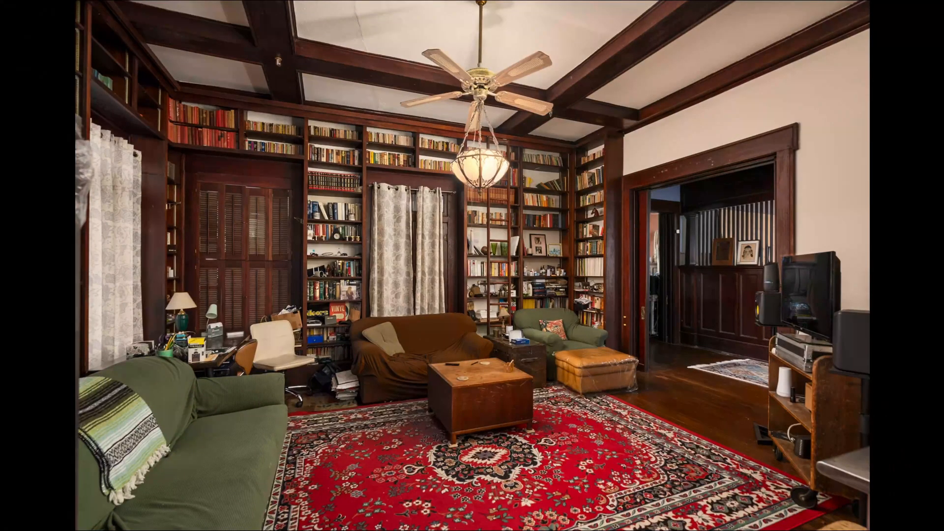
key("Right")
key("Right")
key("Right")
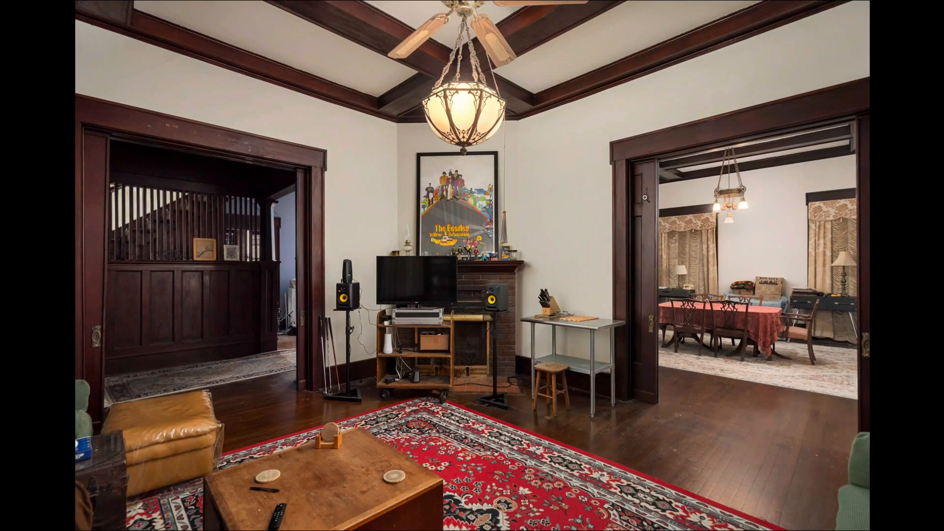
key("Left")
key("Right")
key("Escape")
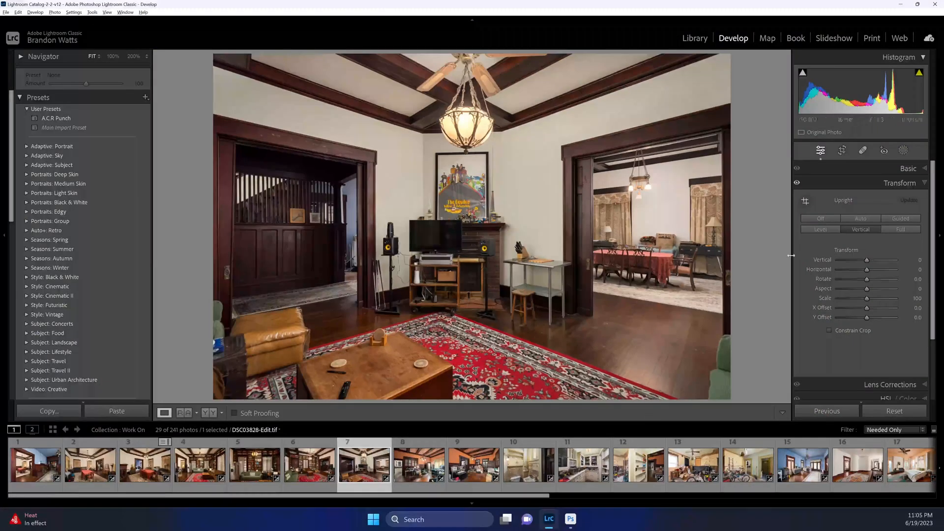
Set the white balance Tint of DSC03828-Edit.tif to +4 in the Develop module.
left_click(908, 168)
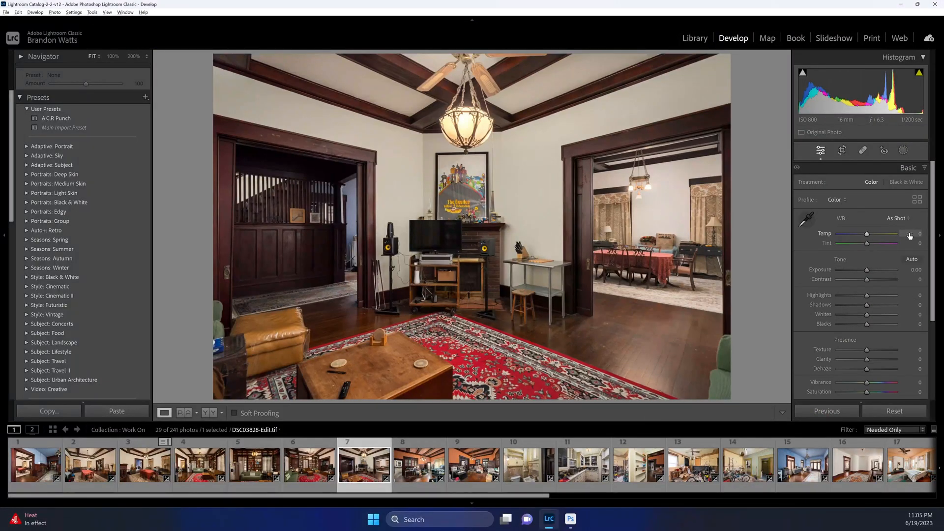
left_click(910, 233)
key("Tab")
type("7")
key("Return")
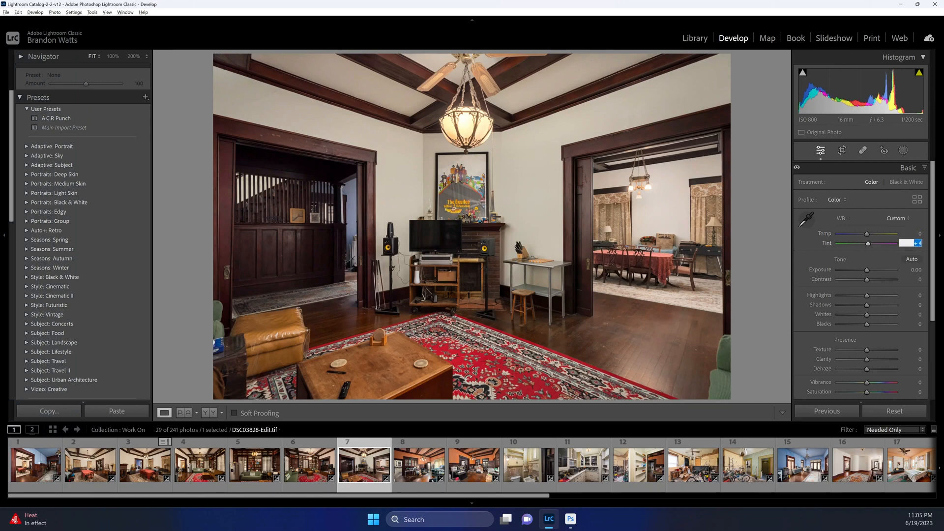
Set the white balance of DSC03828-Edit.tif to Temp +7 and Tint +7.
key("shift+Tab")
type("3")
key("Return")
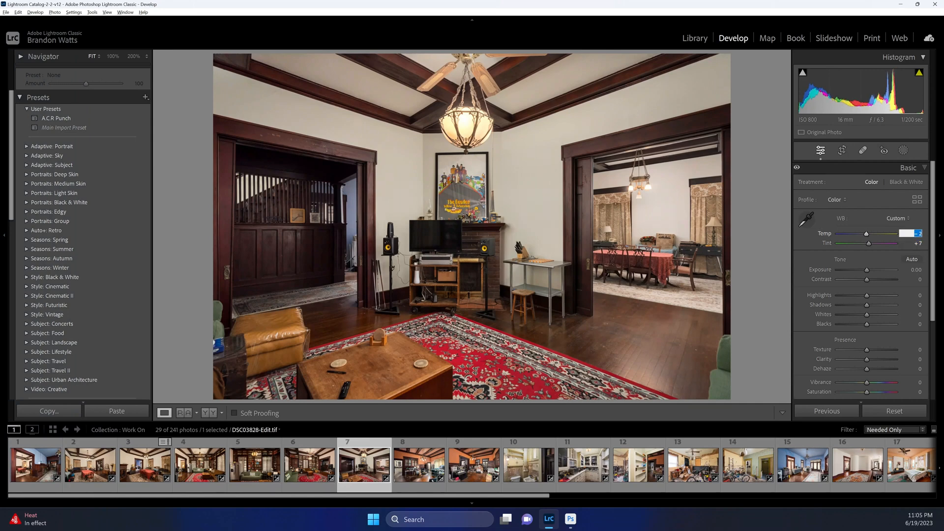
type("7")
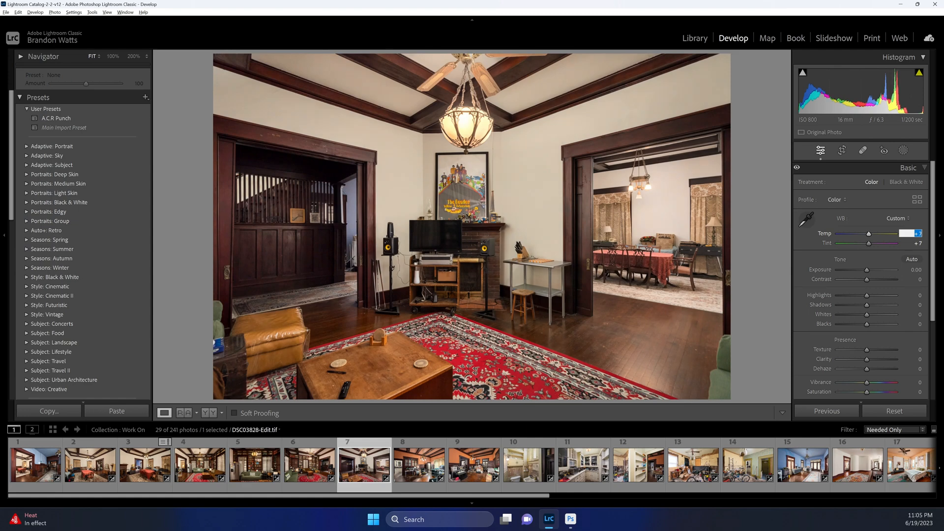
key("Return")
Go back to DSC03809-Edit.tif, the library photo with the green sofa, and set its white balance Tint to -7.
key("Left")
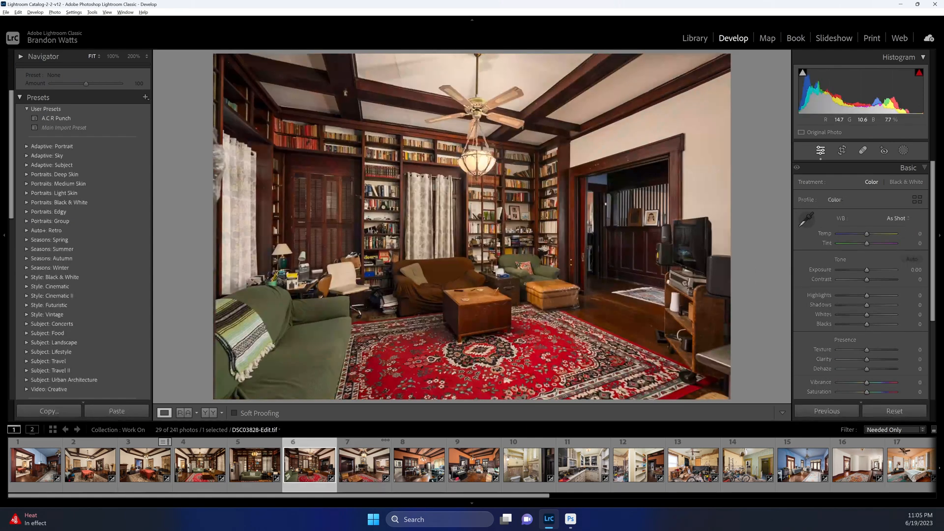
left_click(918, 246)
key("Down")
key("Down")
key("Down")
key("Down")
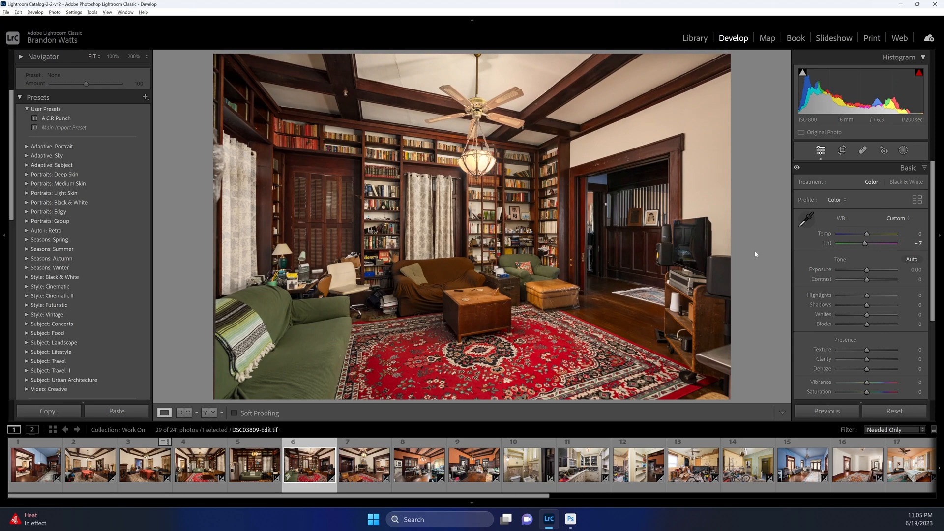
key("Return")
Compare DSC03809-Edit.tif with the photos that follow it and recheck the Tint value.
key("Right")
key("Right")
key("Left")
left_click(913, 243)
key("Return")
left_click(913, 243)
key("Return")
Go back to DSC03796-Edit.tif, the bookshelf wall photo, and raise its Exposure to +0.20.
key("Left")
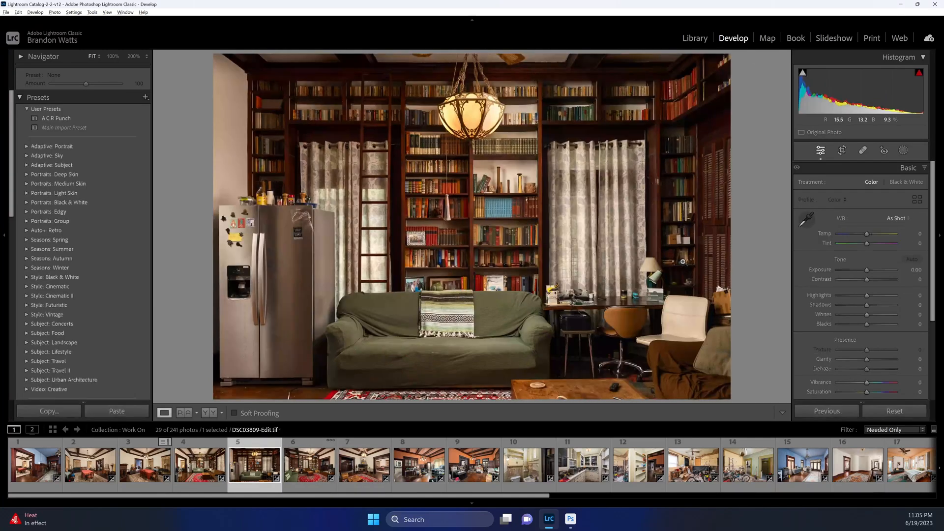
left_click(913, 270)
key("Up")
key("Up")
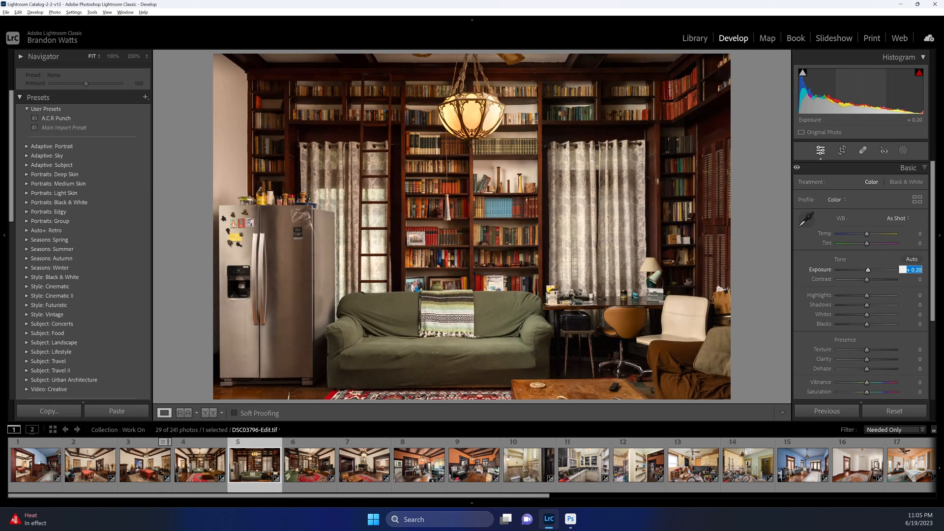
Compare the wide library photo before DSC03796-Edit.tif with the brightened bookshelf wall photo in full-screen preview.
left_click(147, 466)
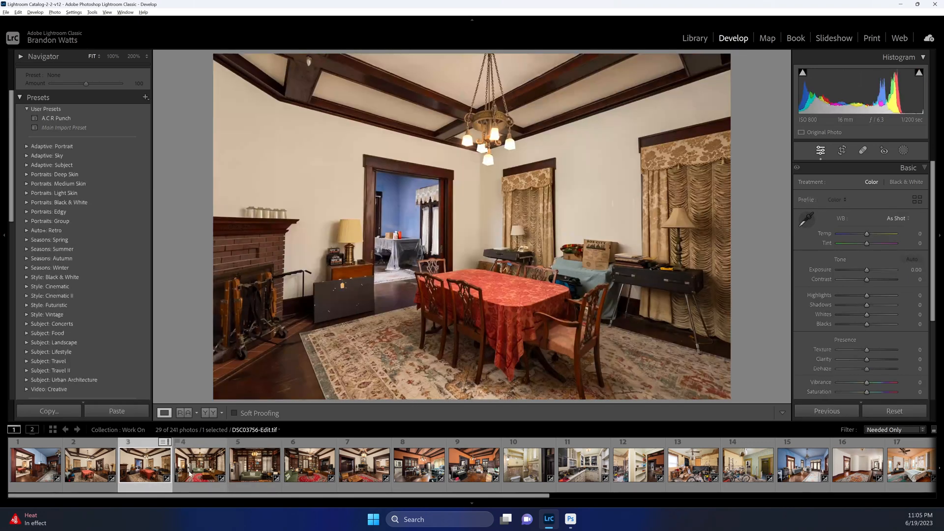
left_click(191, 474)
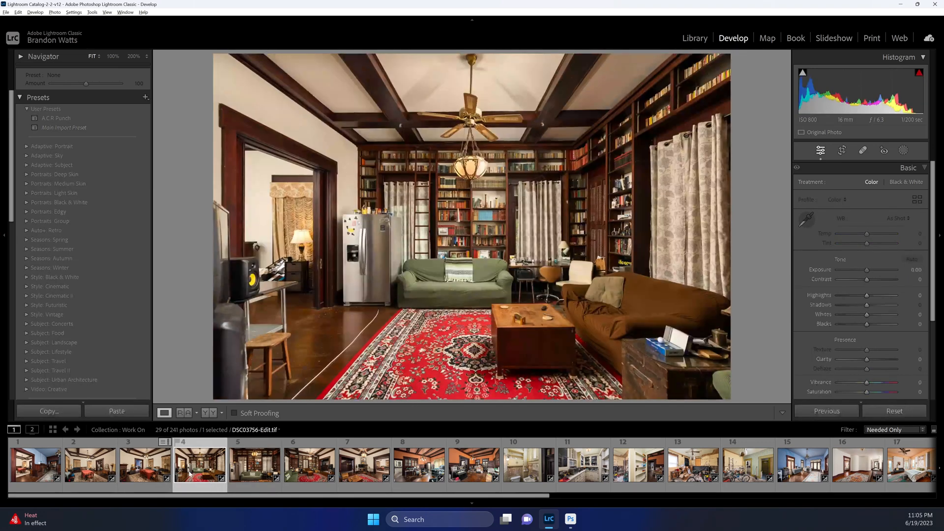
key("f")
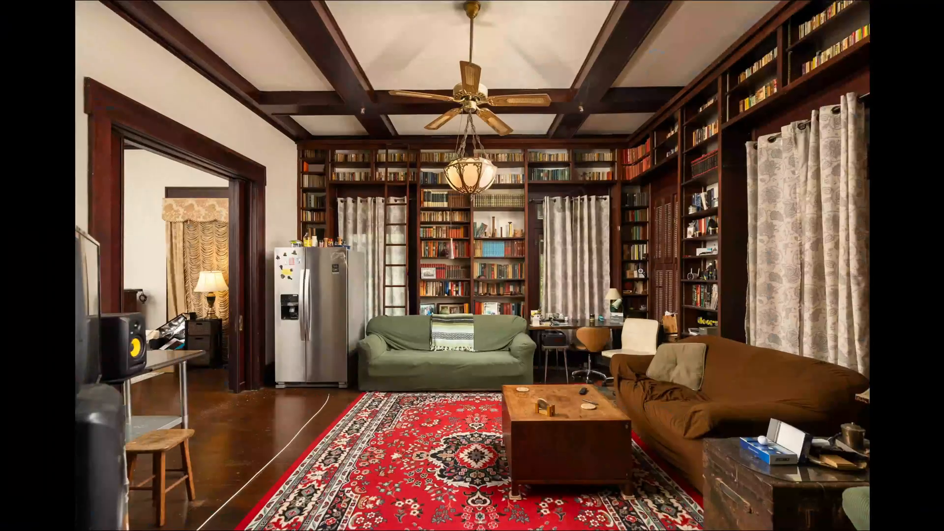
key("Right")
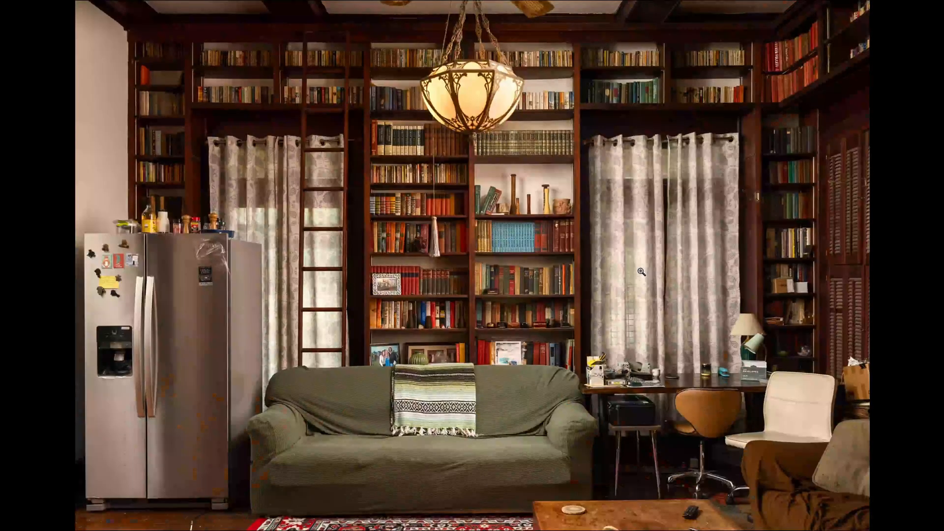
key("Left")
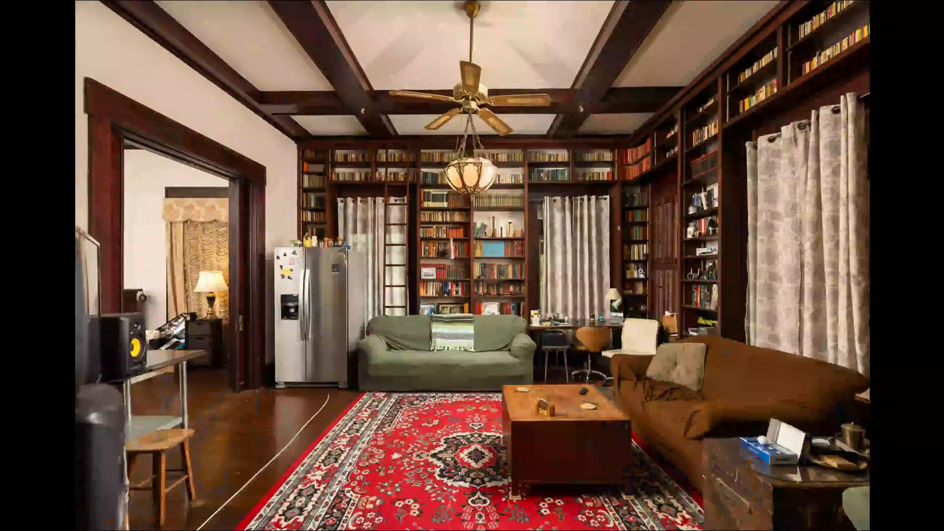
key("Right")
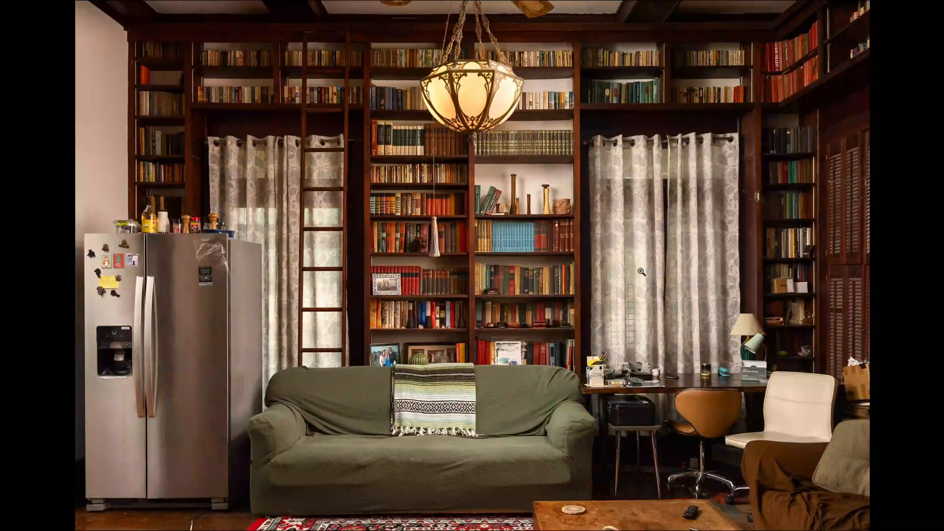